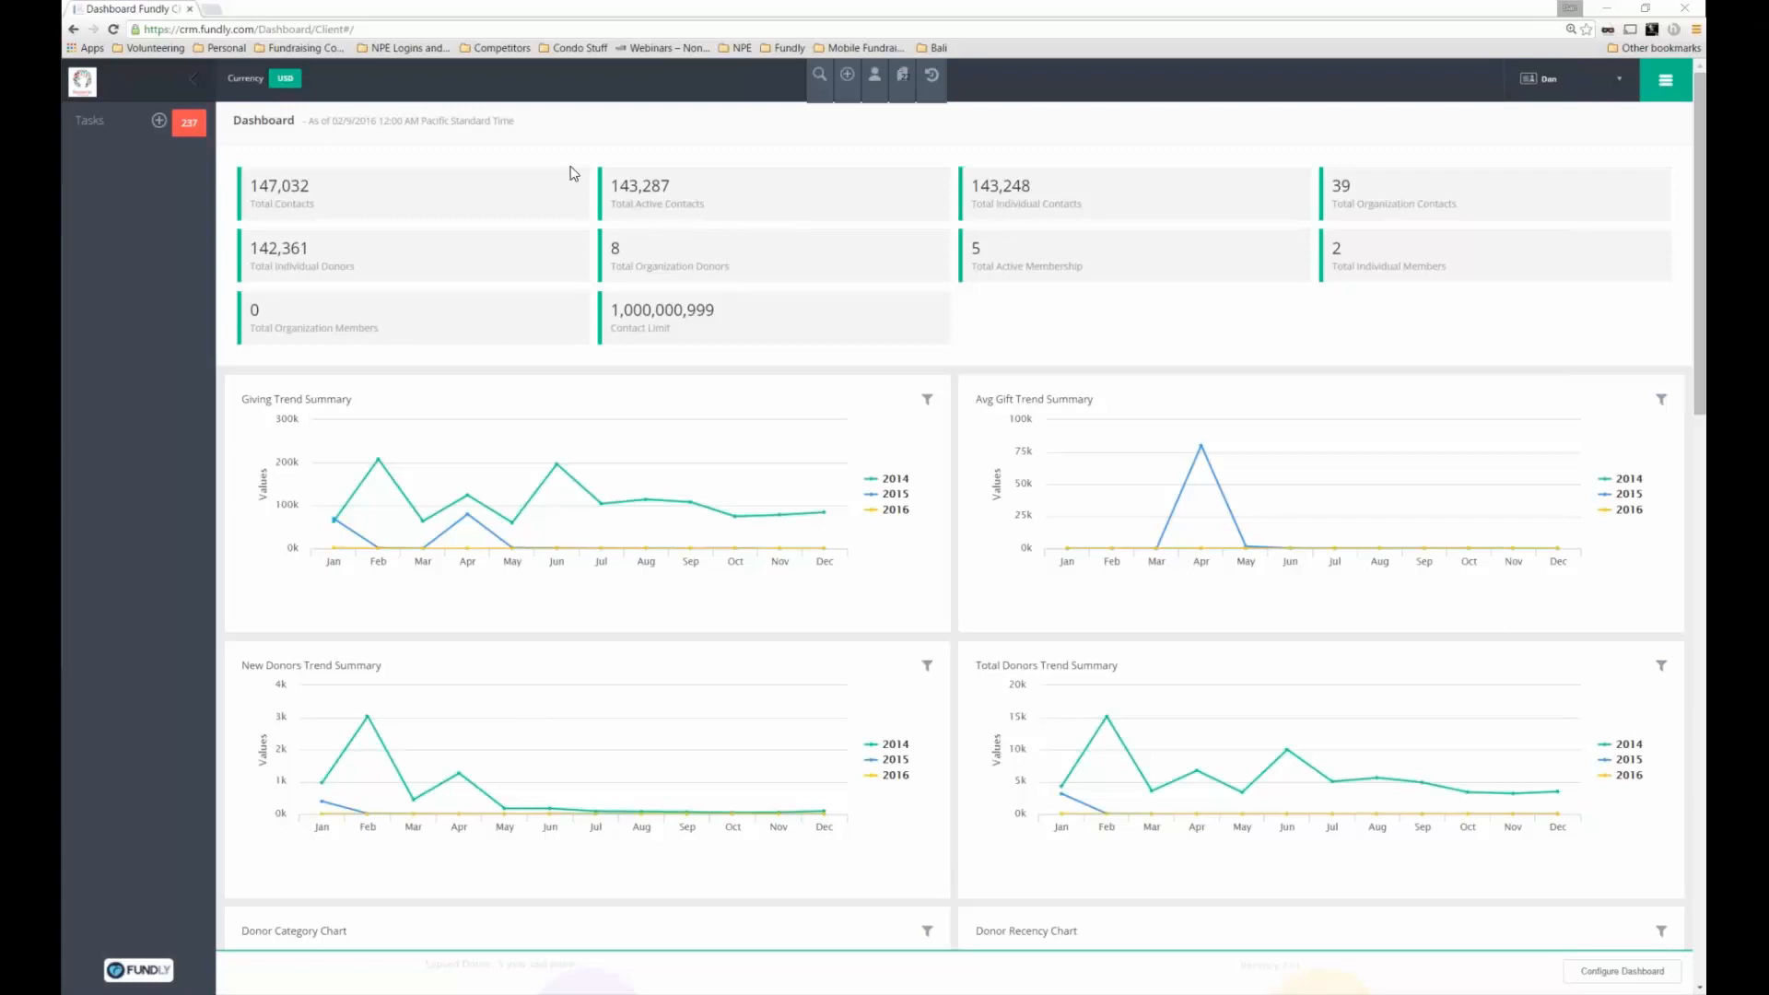
Show the Active Modules menu listing Fundraising, Communication, Contacts, Reports, Events and Settings
left_click(1664, 82)
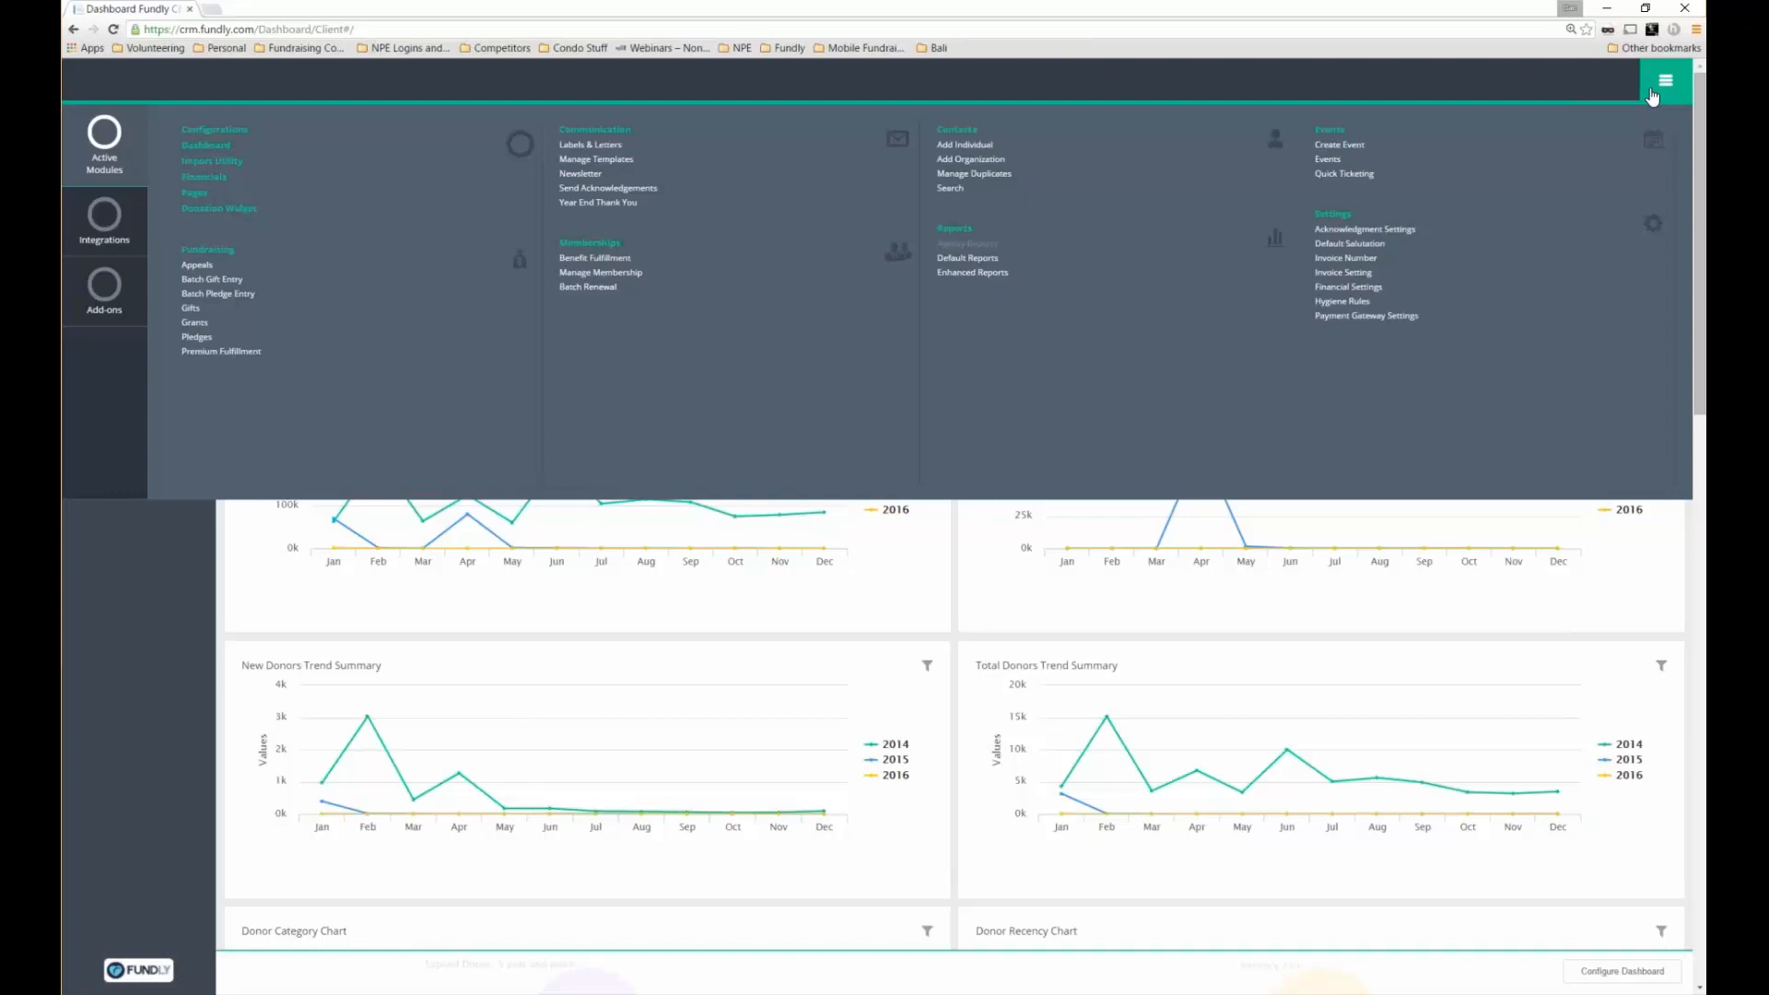
Close the Active Modules menu to reveal the donor dashboard charts
left_click(1664, 83)
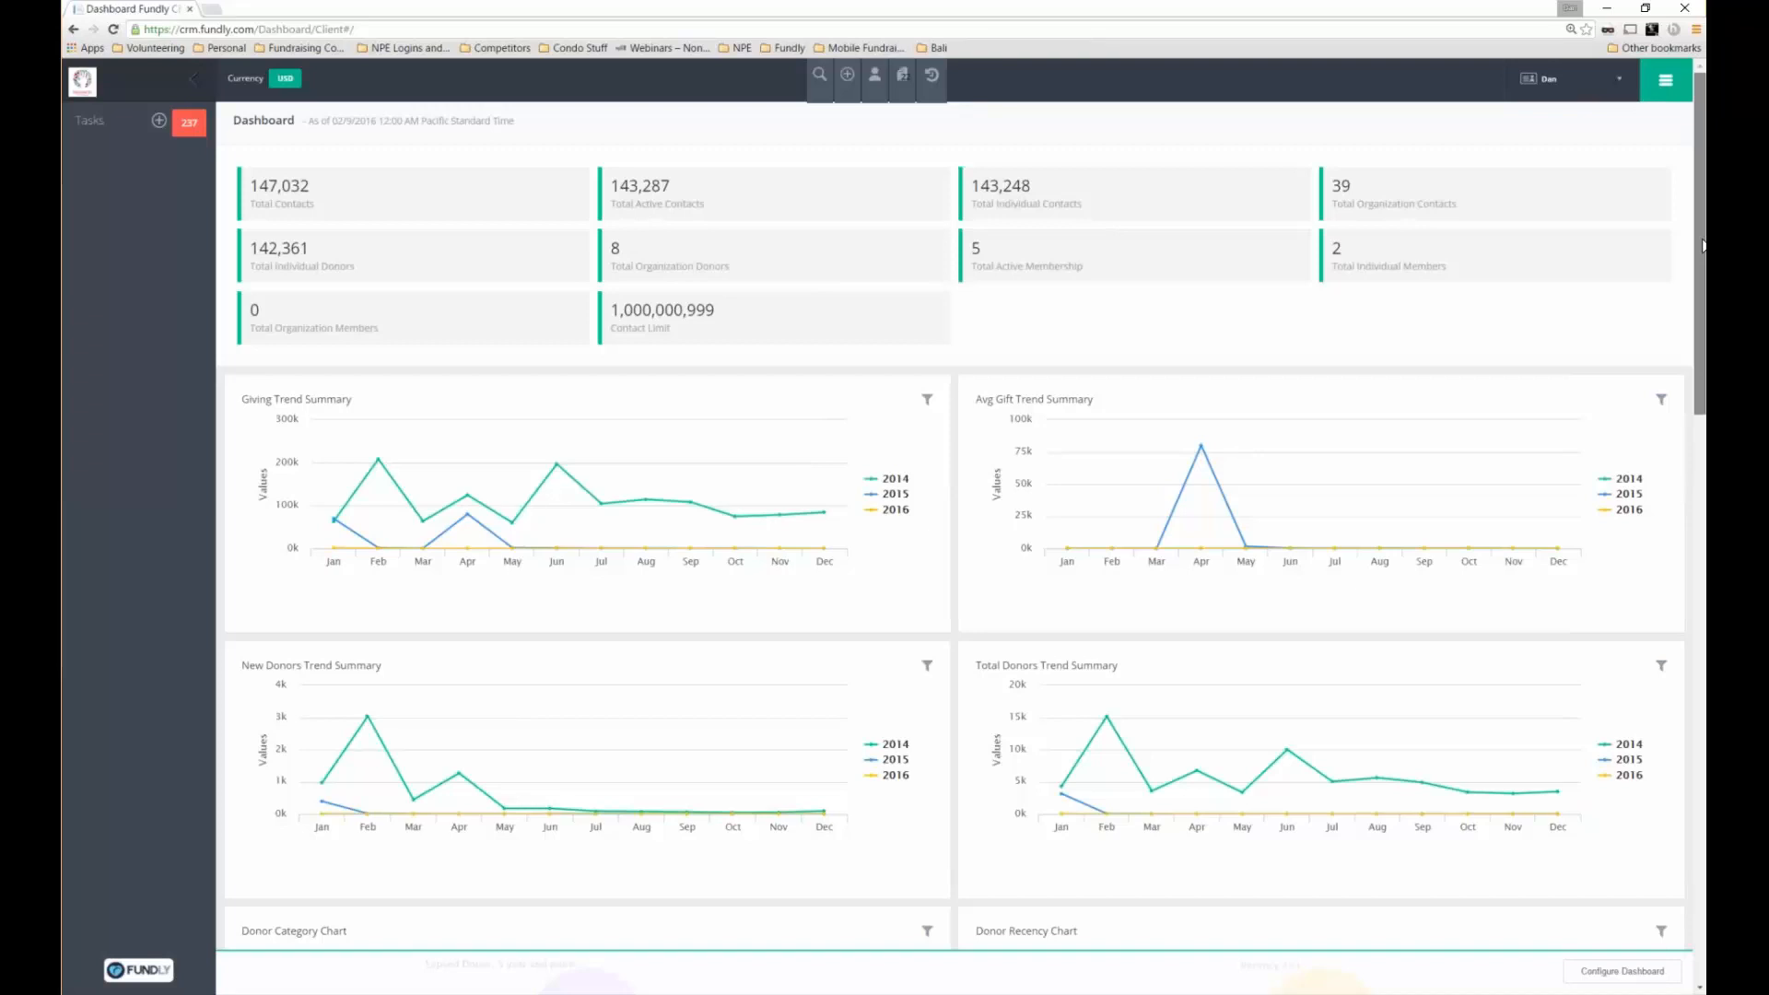
Limit the New Donors chart to source 01 - Mail and years 2014 and 2015 by removing 2016
left_click_drag(1702, 245, 1703, 284)
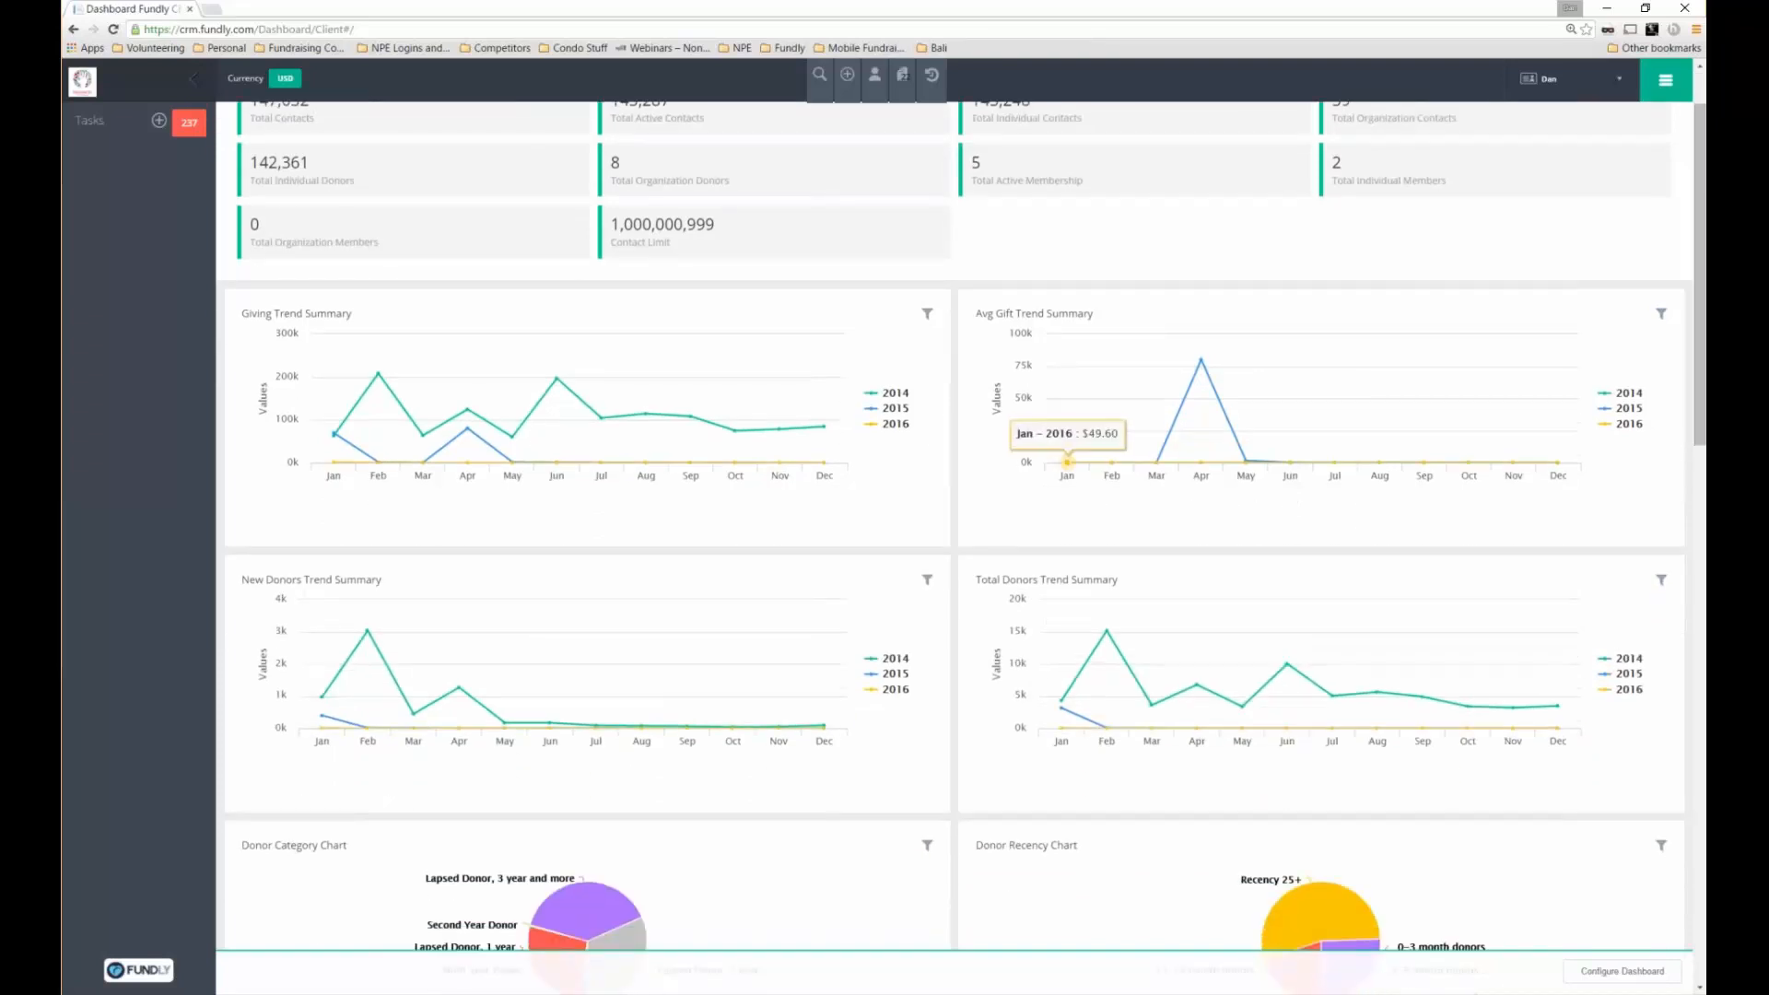
left_click(927, 580)
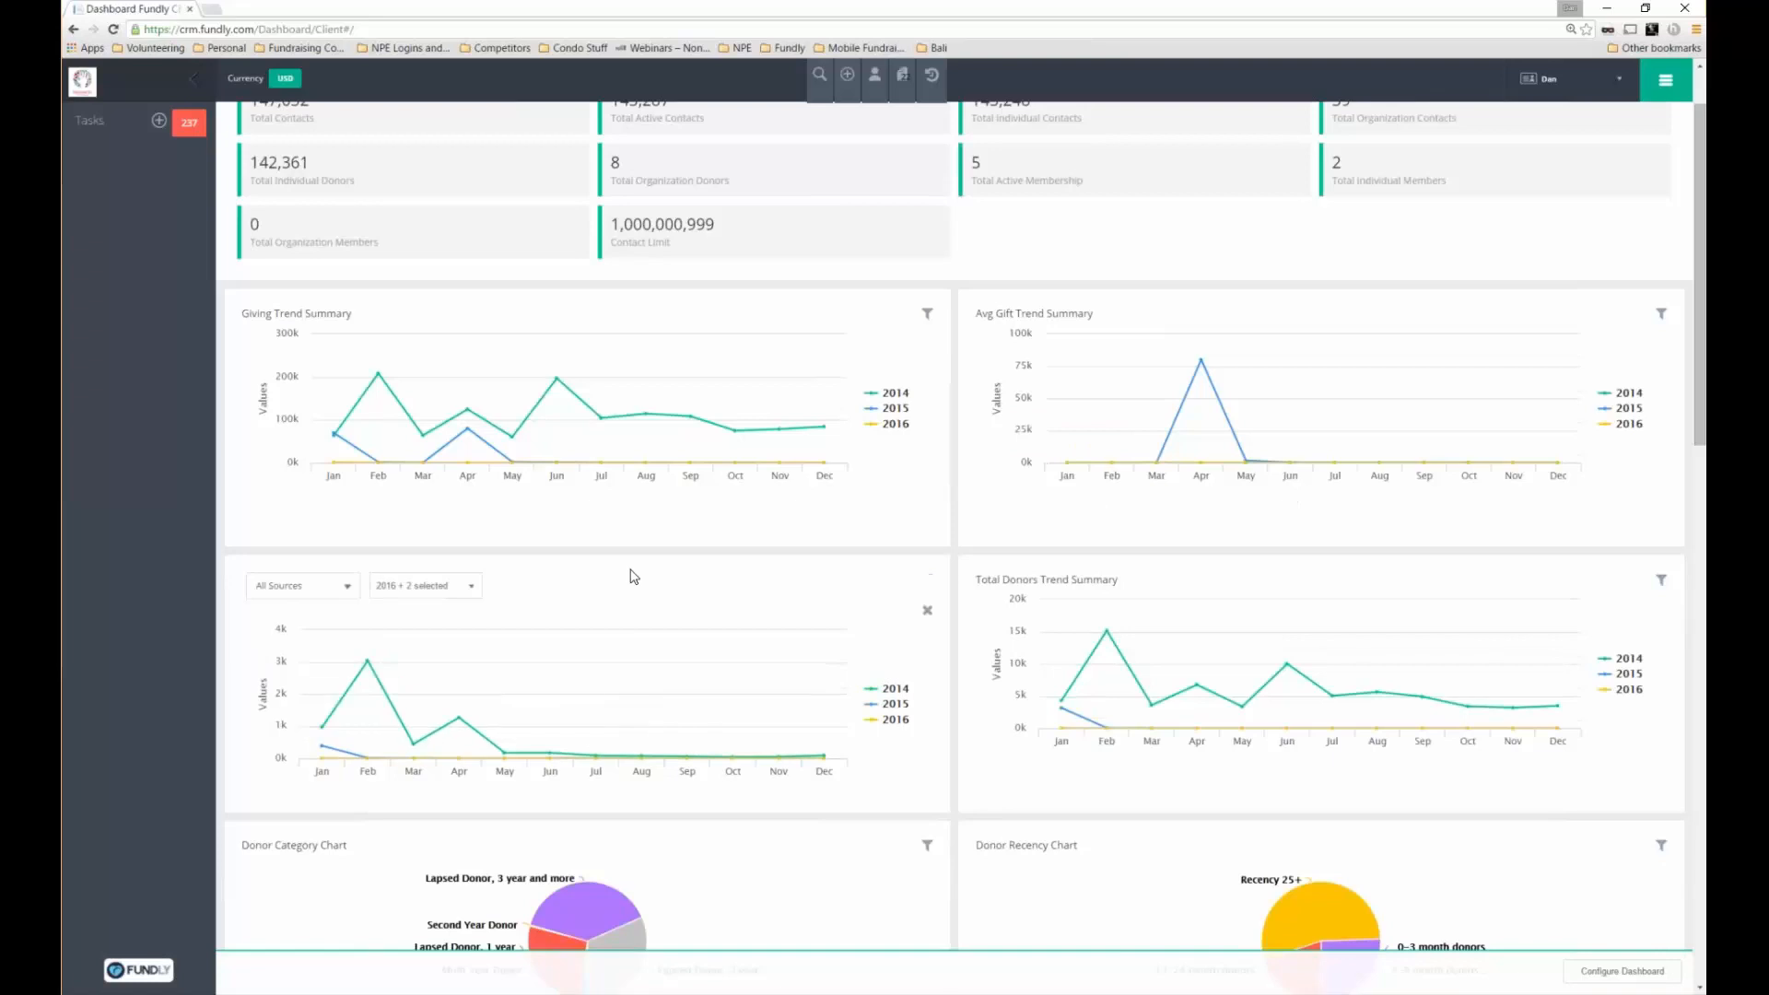
left_click(303, 586)
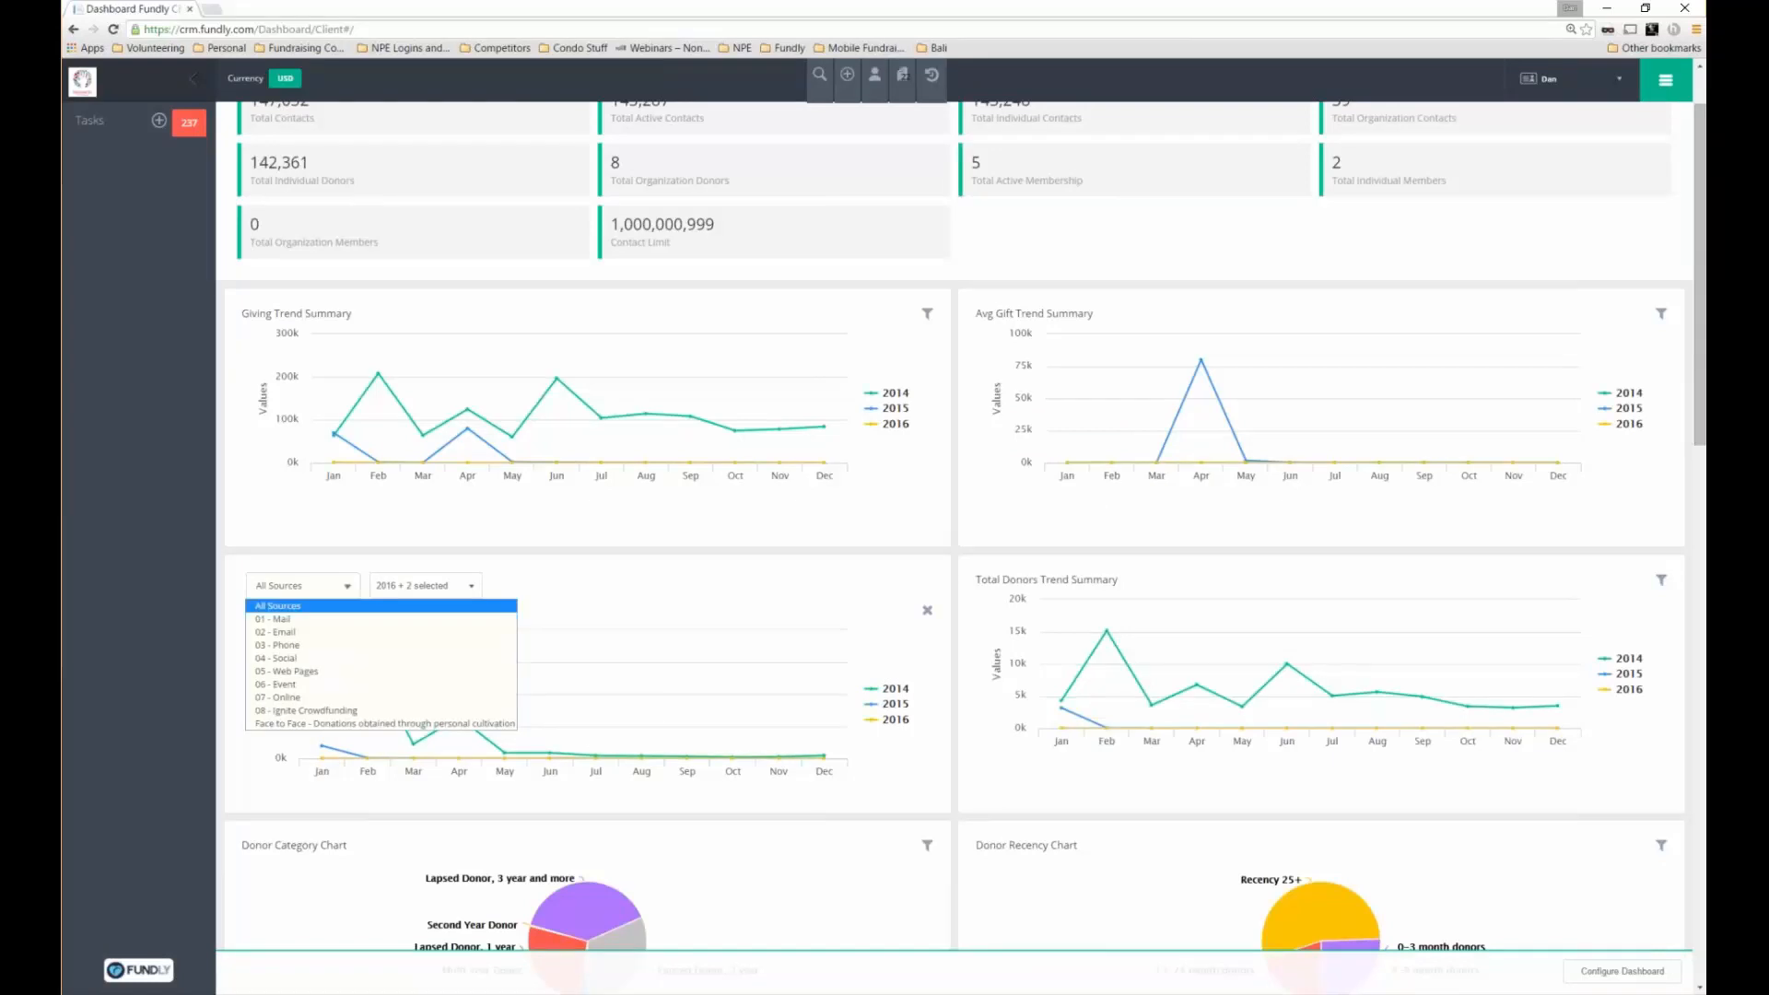
left_click(293, 620)
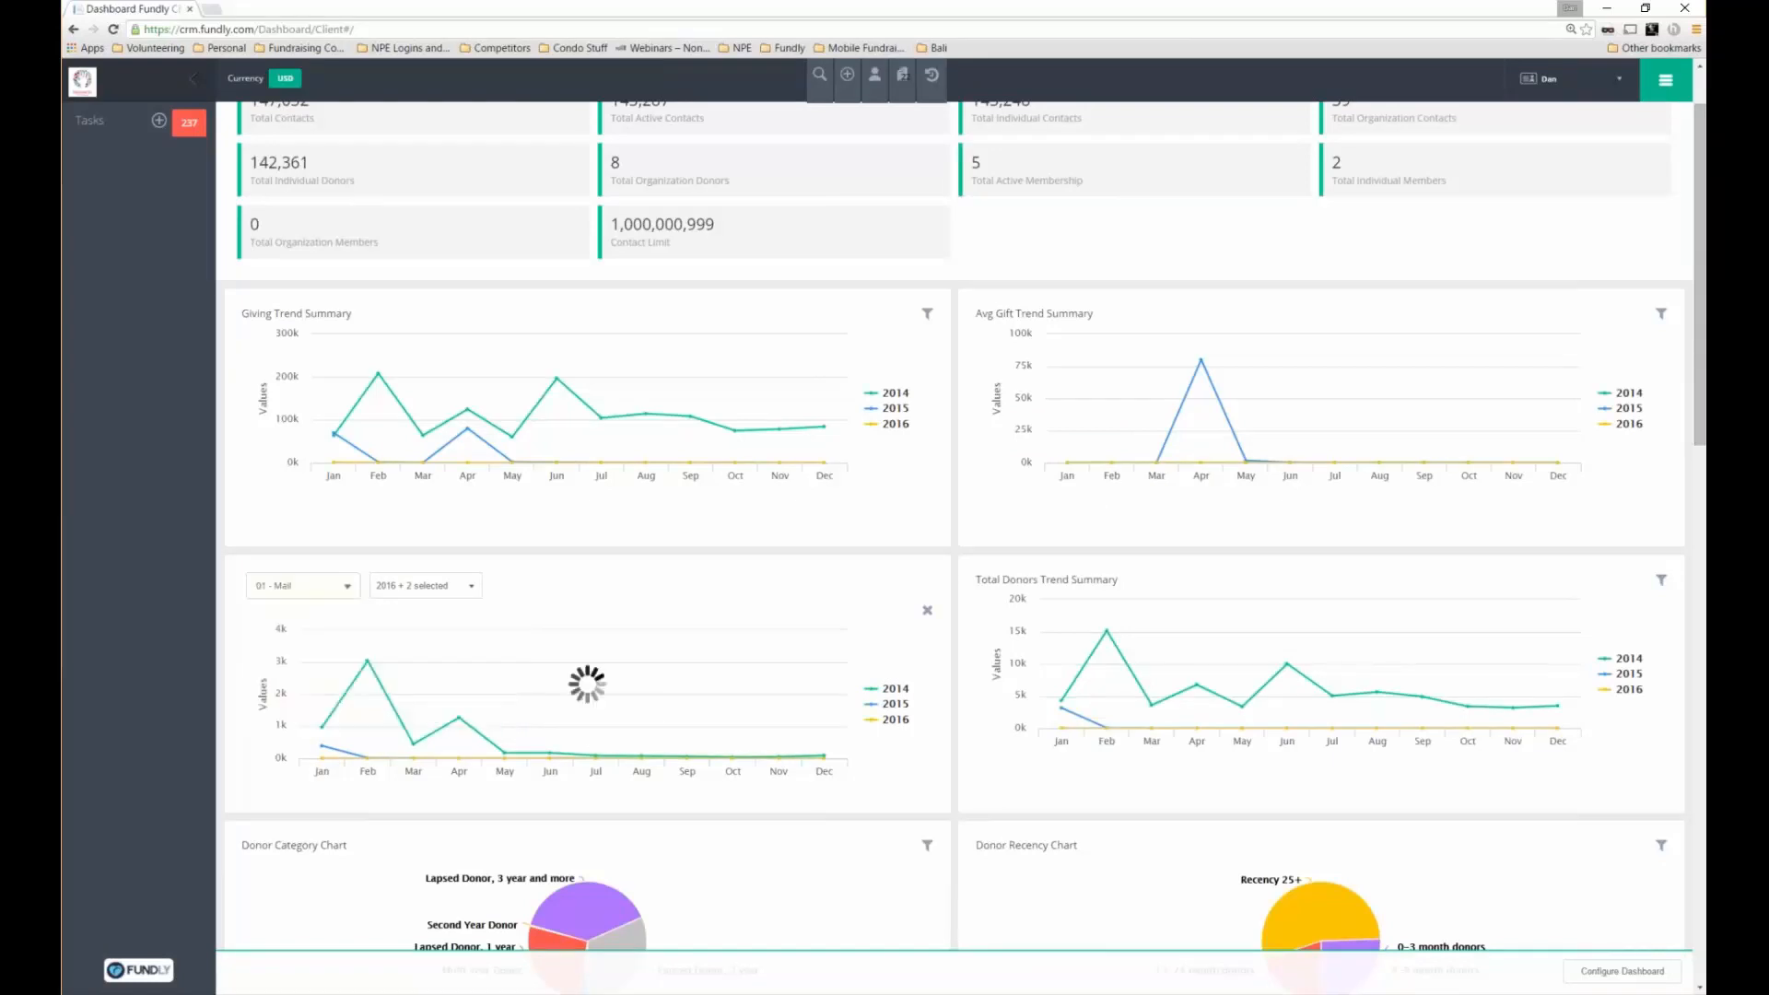
left_click(425, 586)
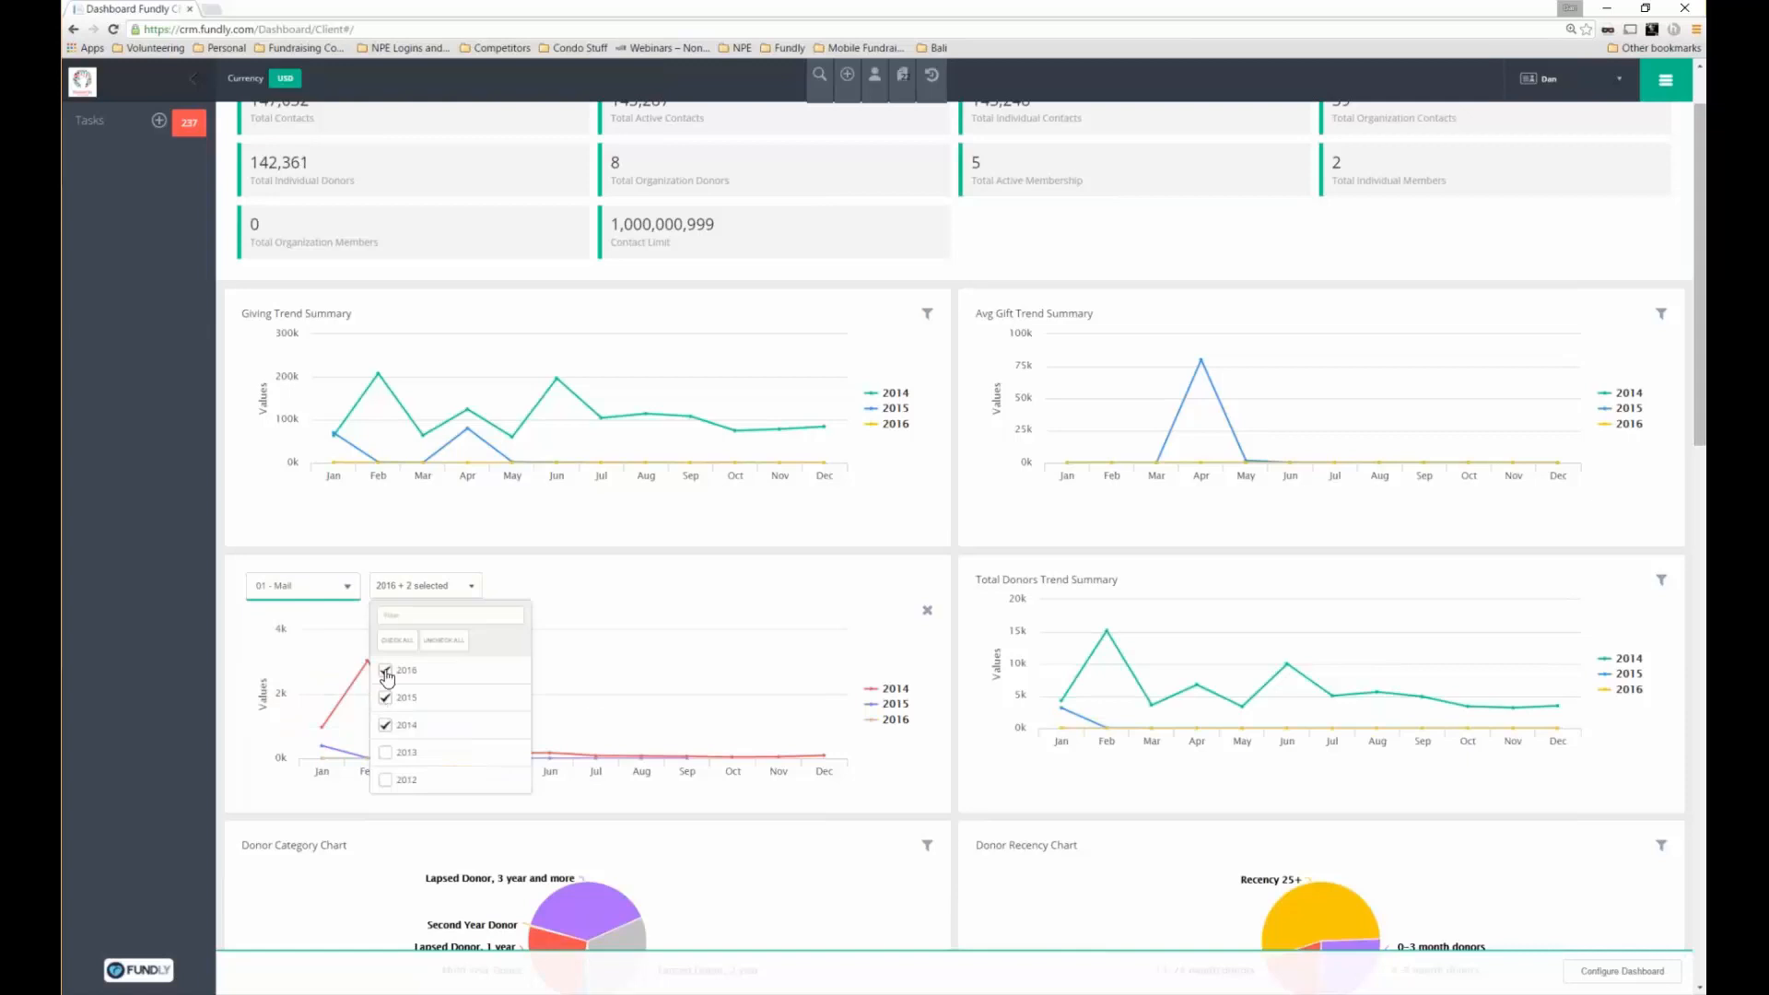
left_click(385, 670)
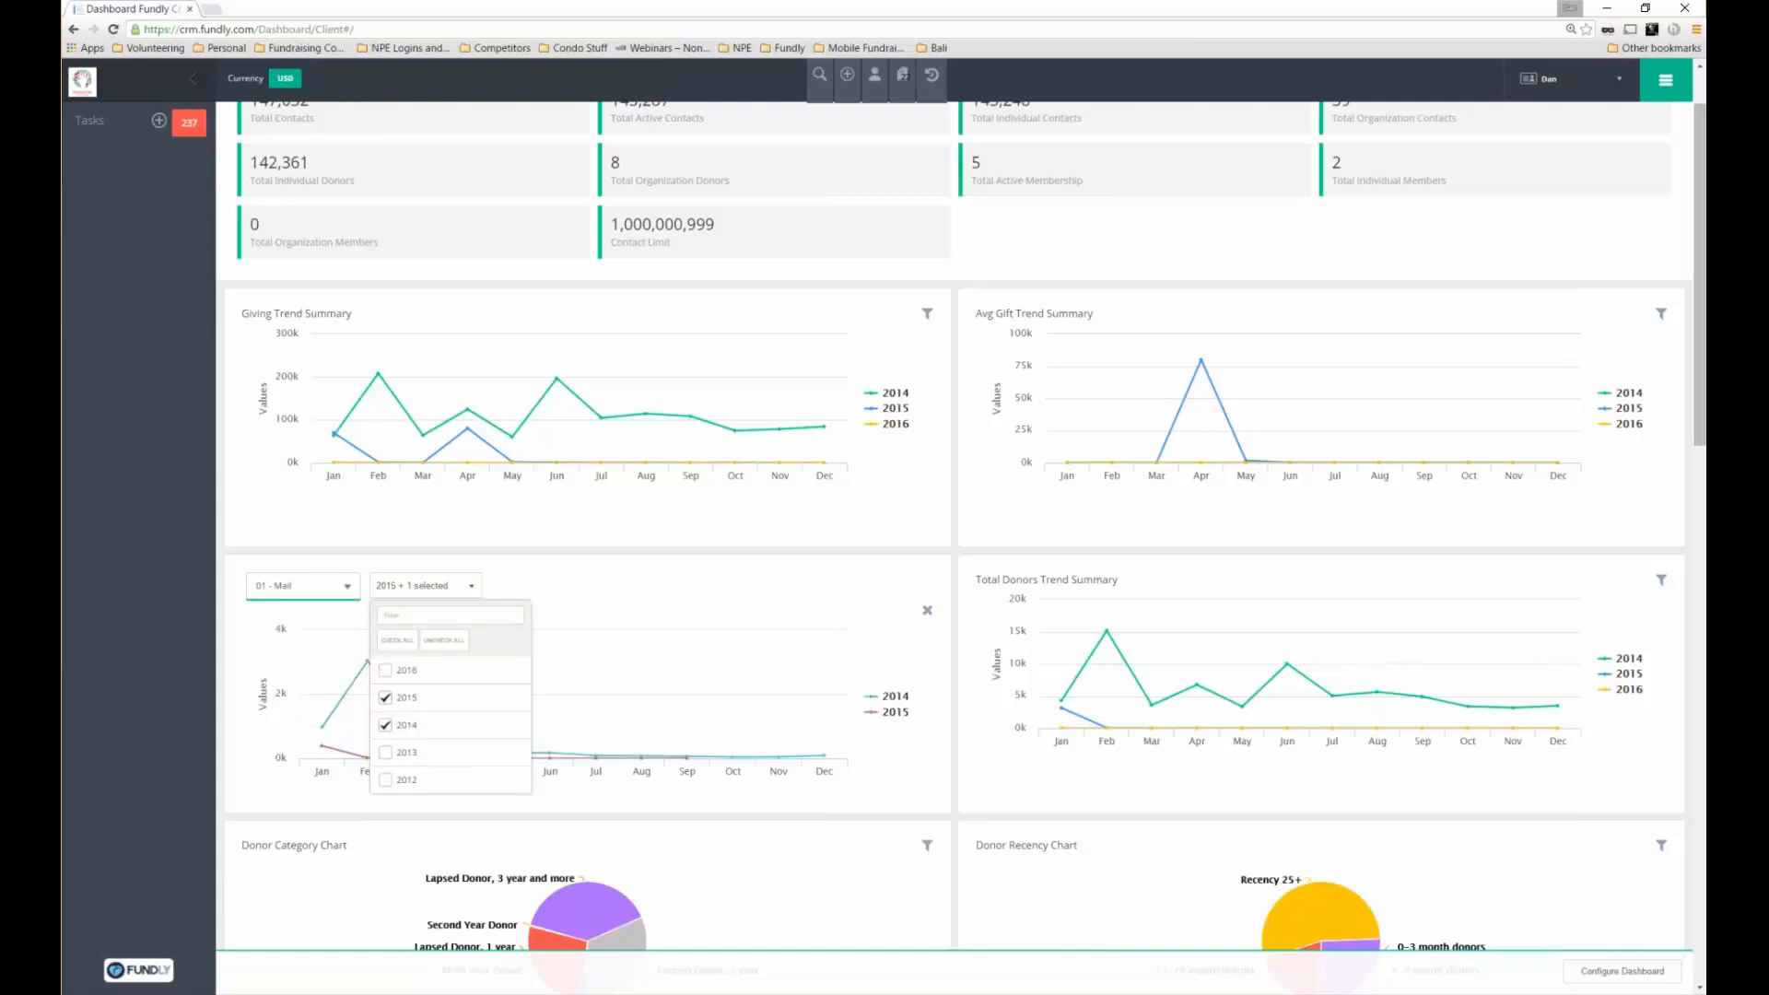
left_click(569, 577)
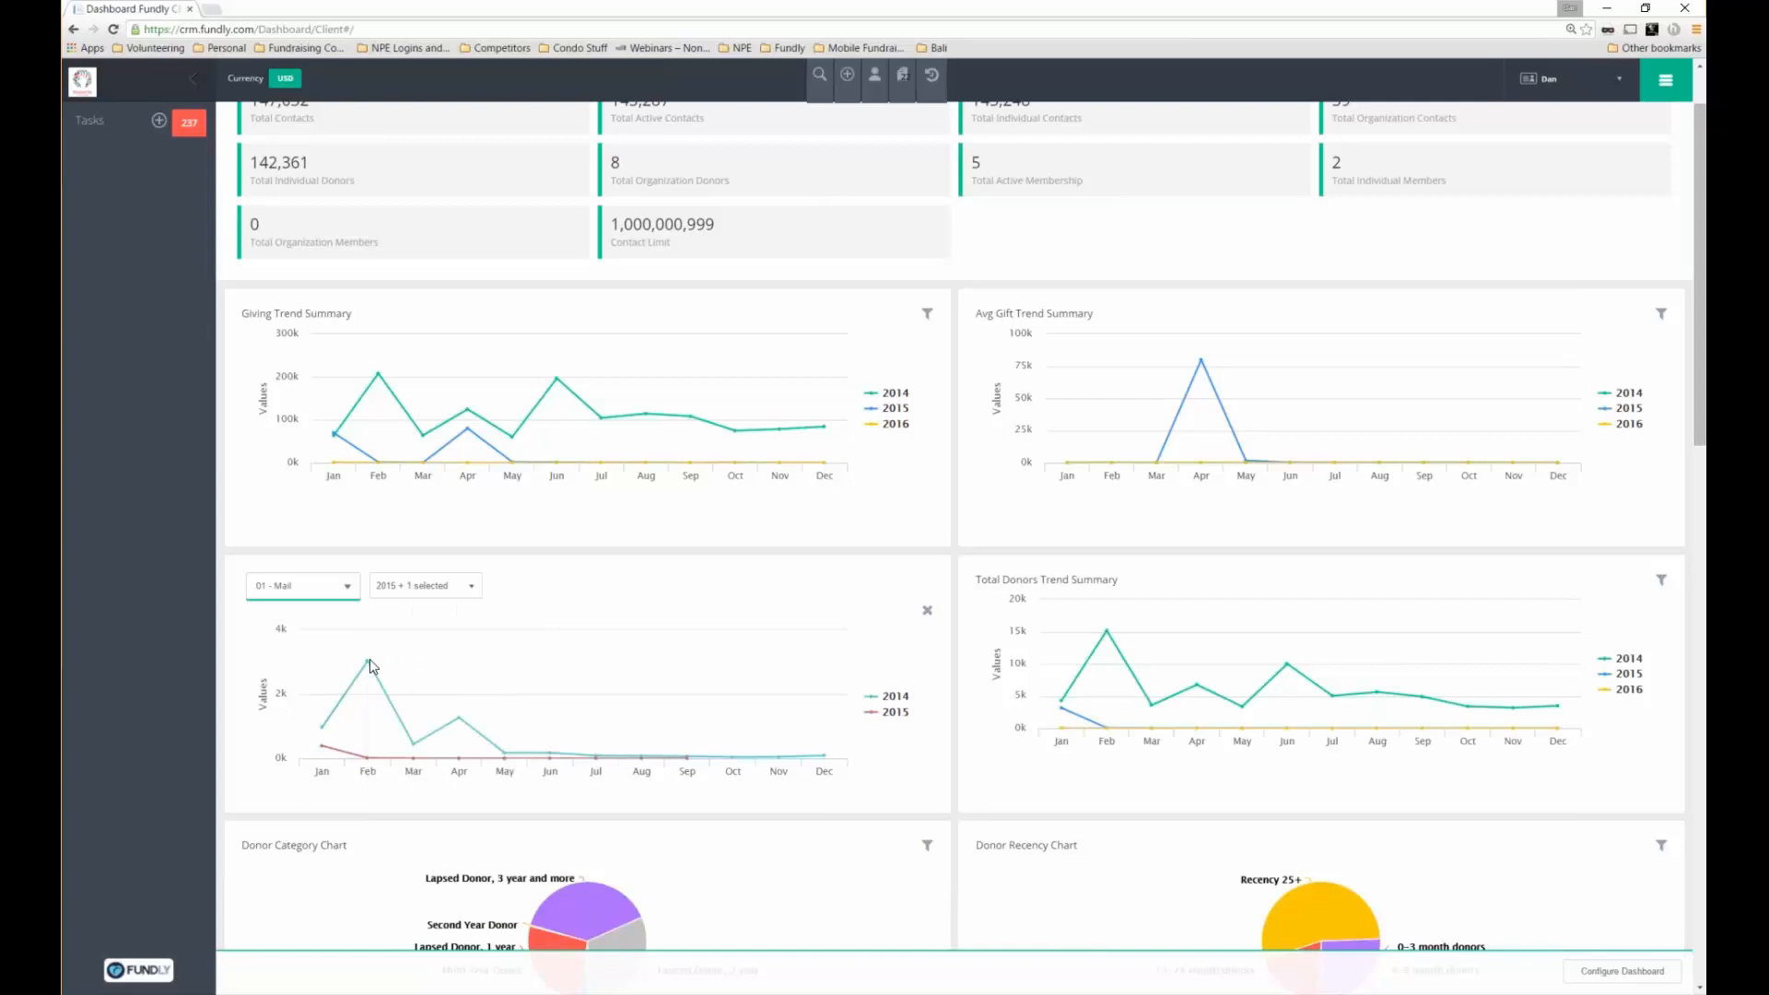
mouse_move(371, 666)
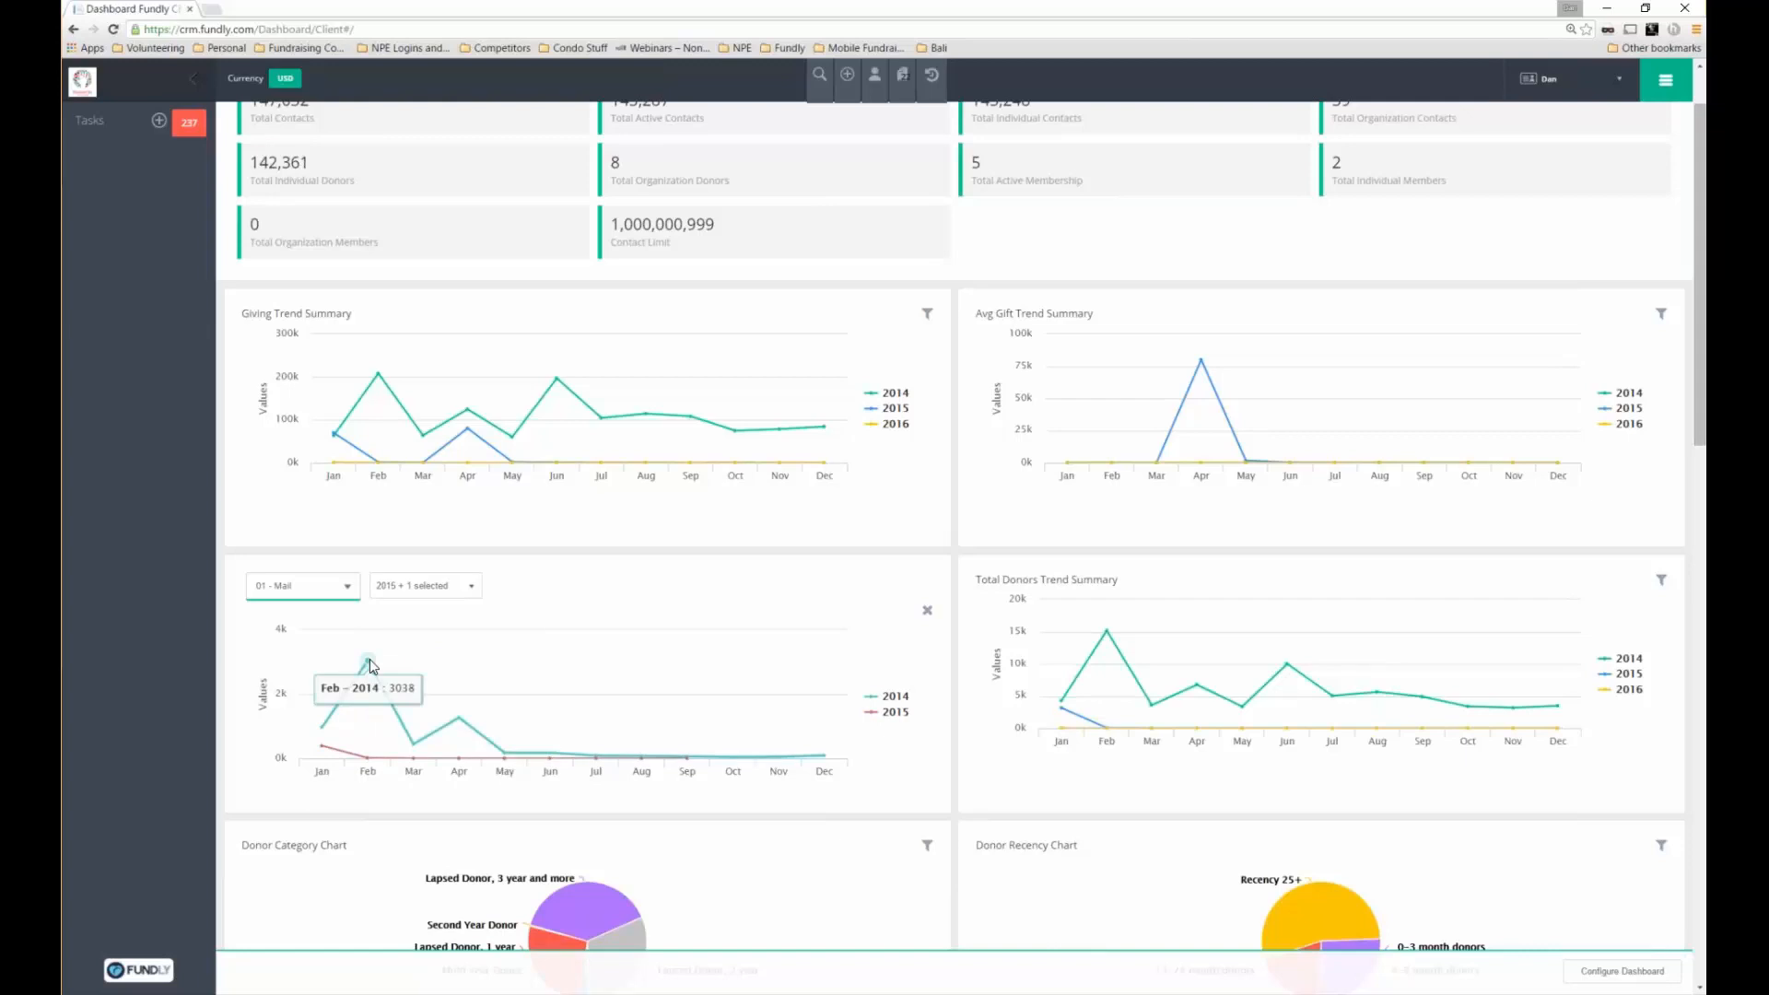
mouse_move(368, 761)
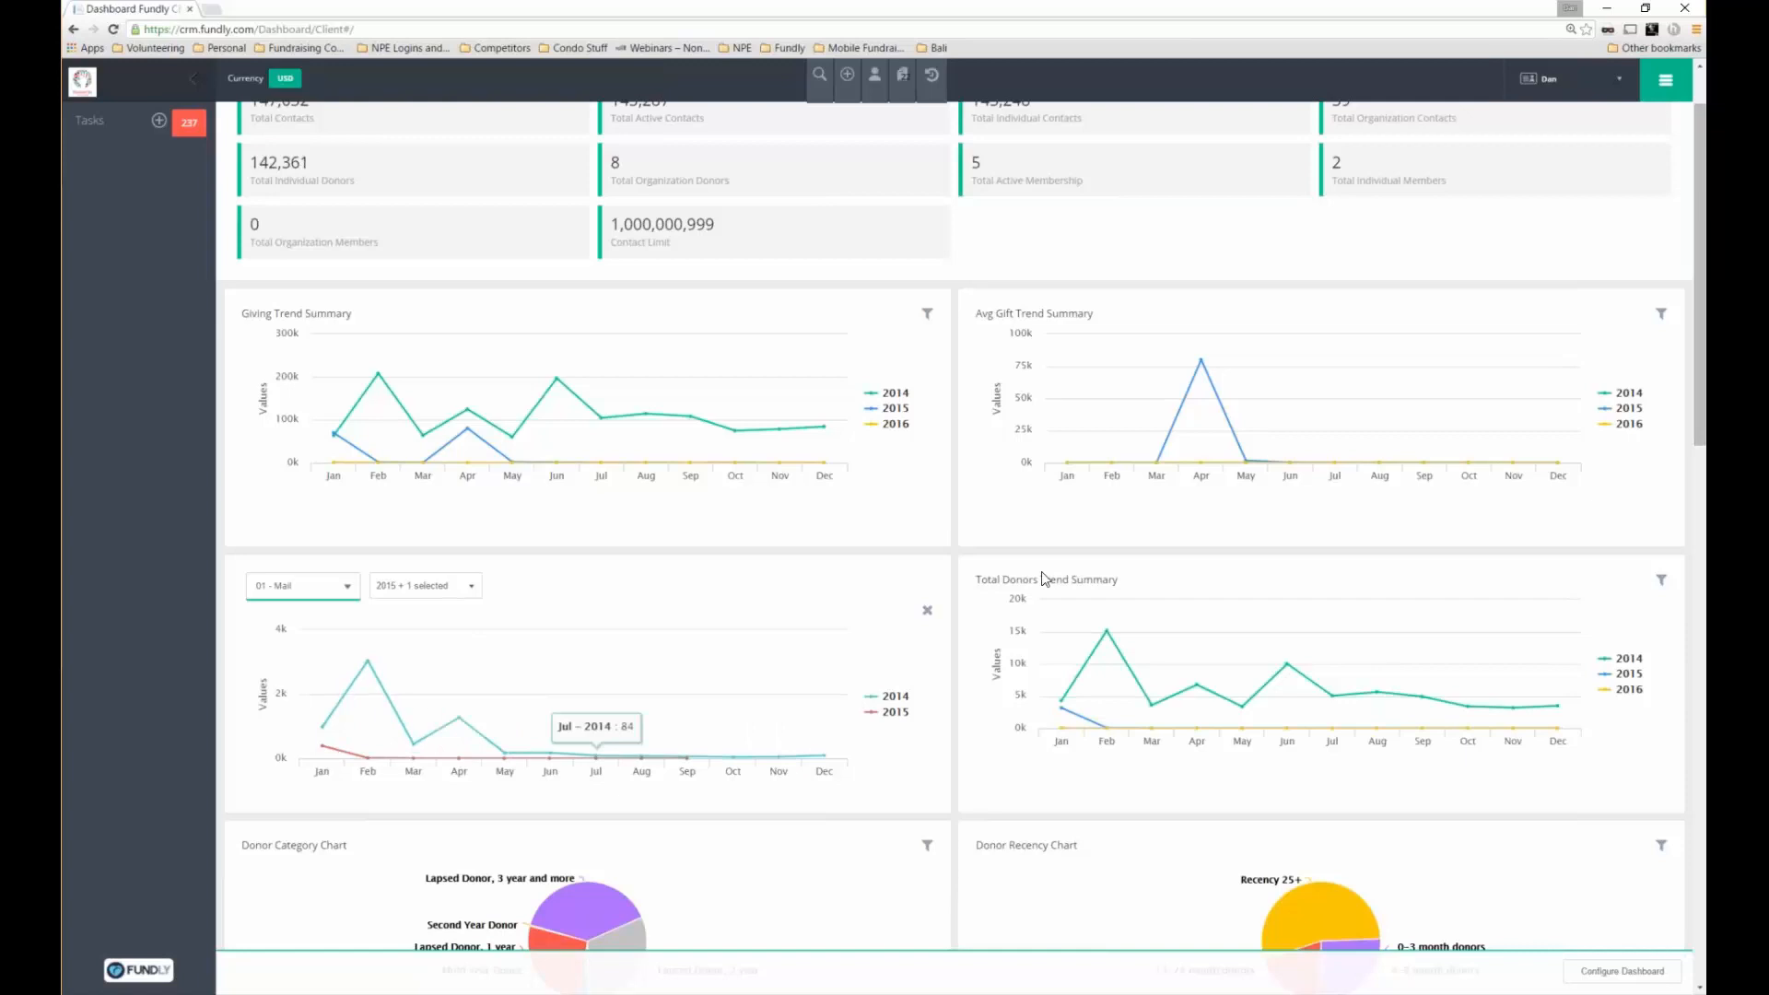
scroll(1050, 599, "down", 2)
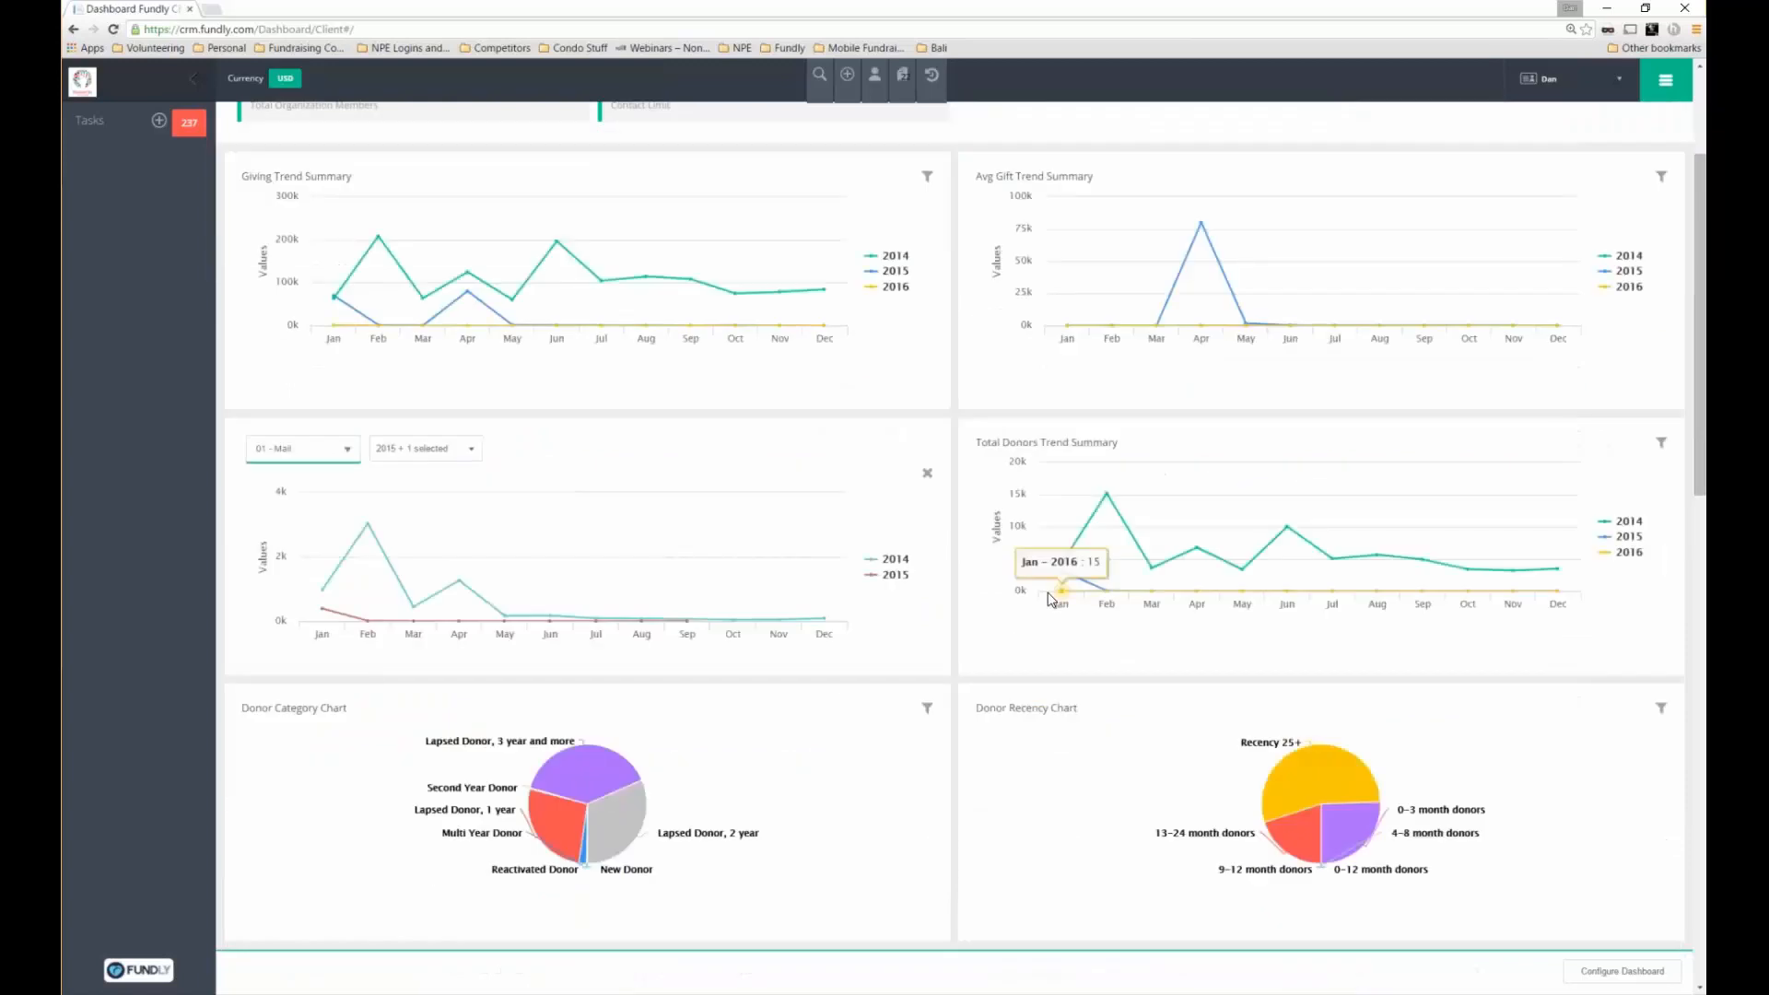
scroll(1051, 598, "down", 1)
scroll(1037, 599, "down", 3)
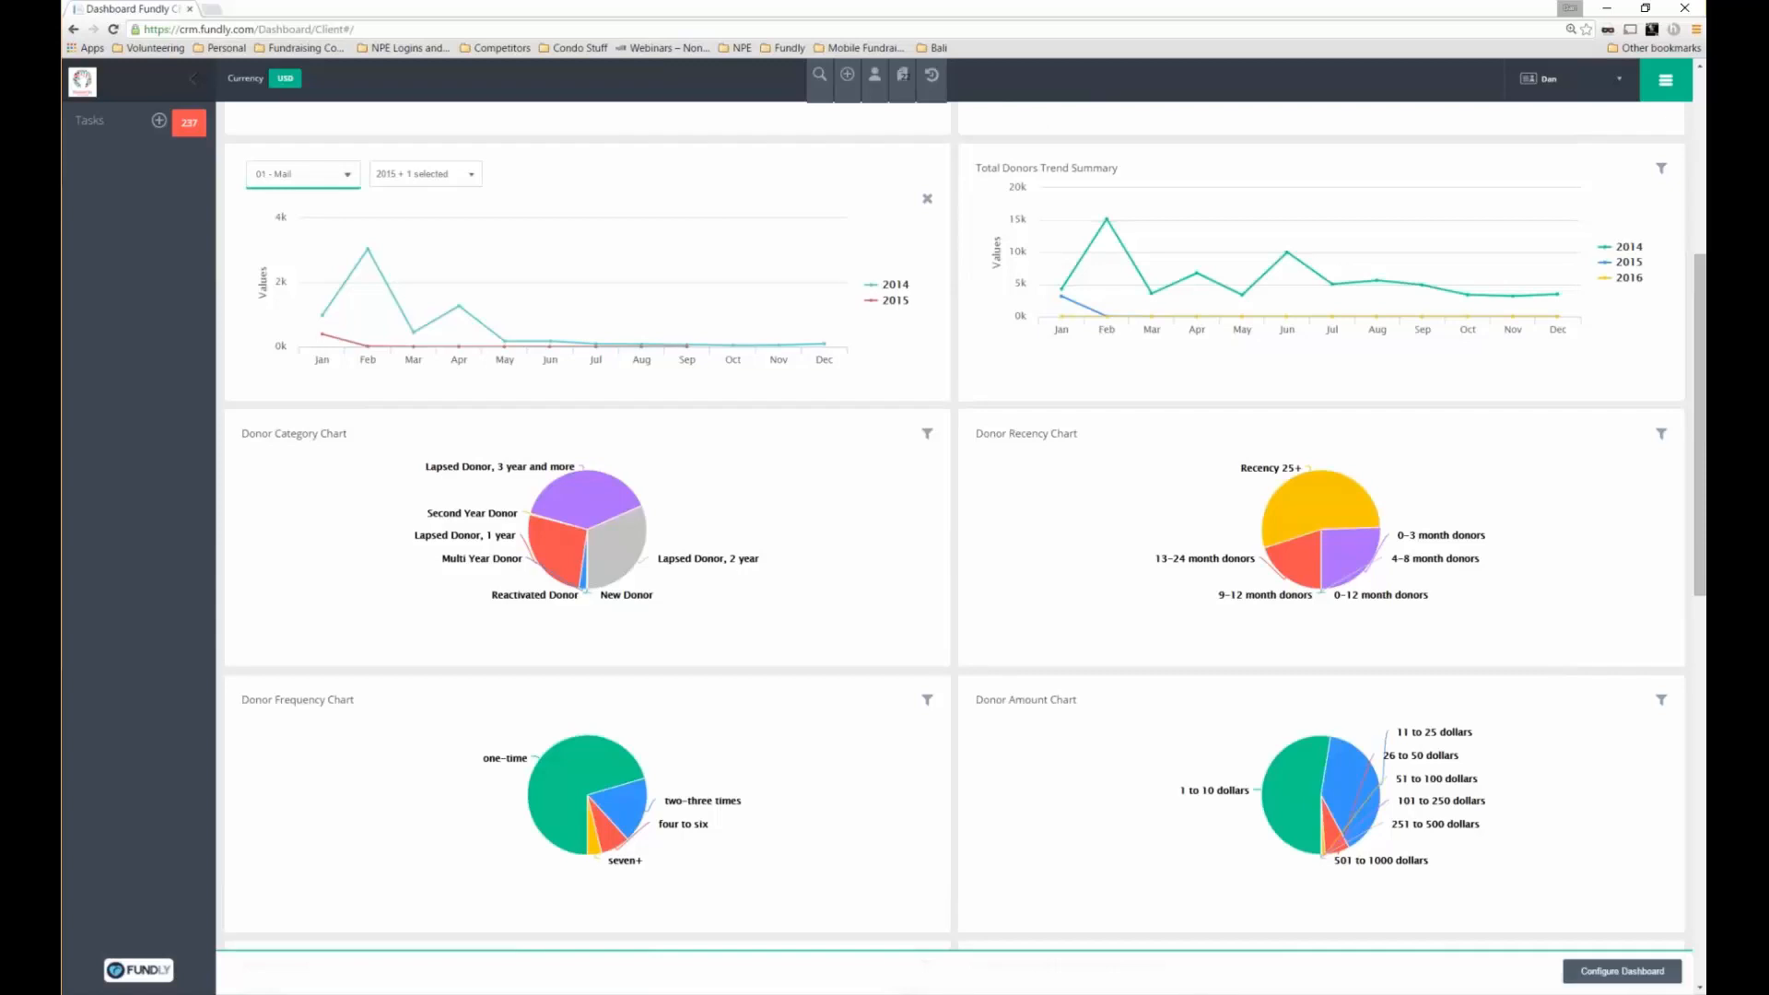
left_click(1621, 971)
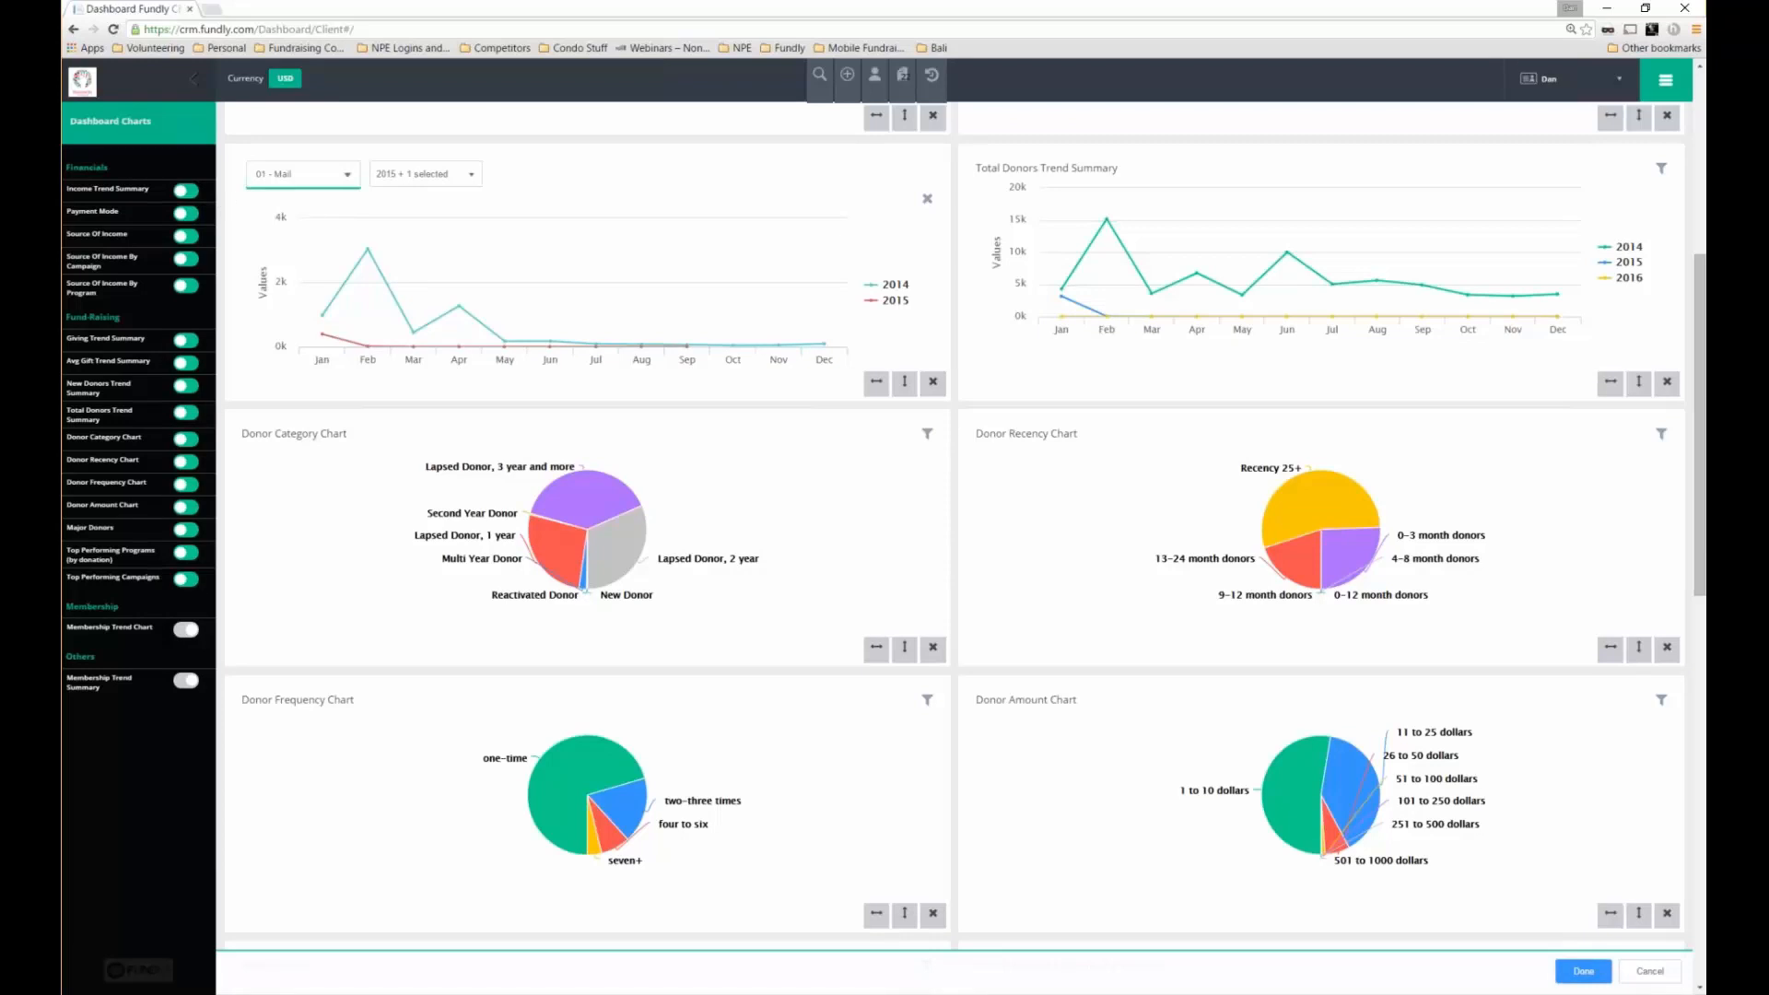
double_click(66, 608)
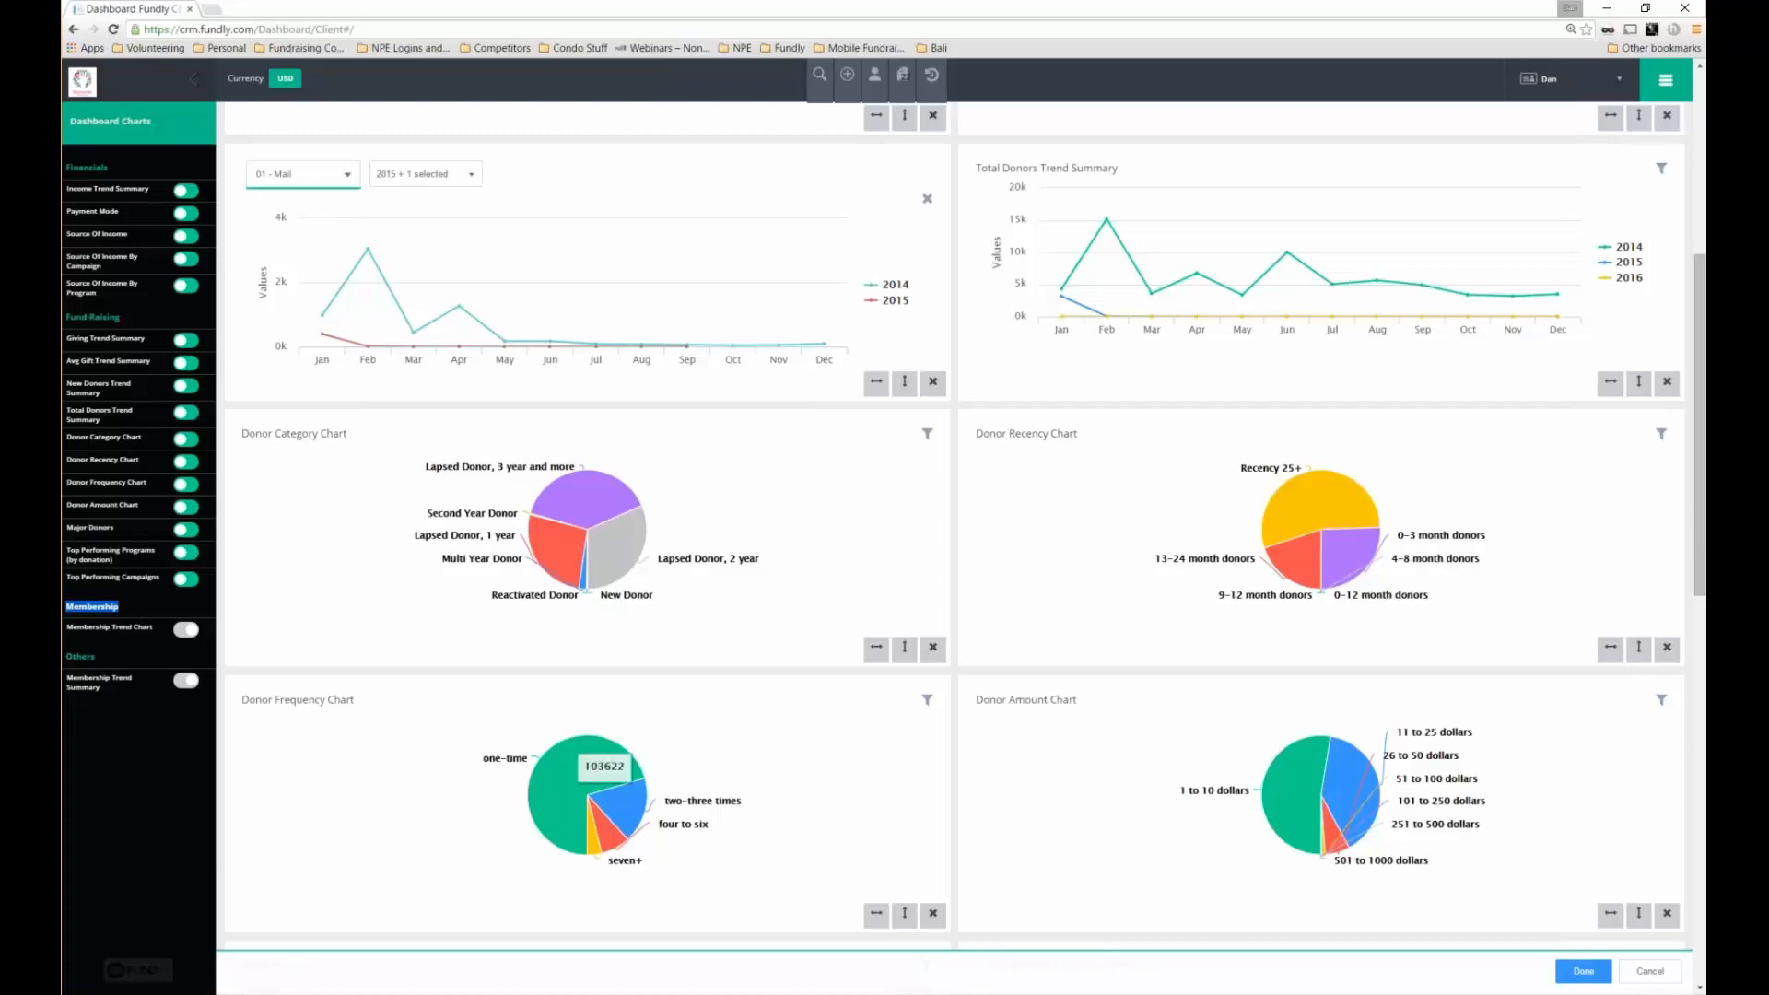
left_click(1582, 971)
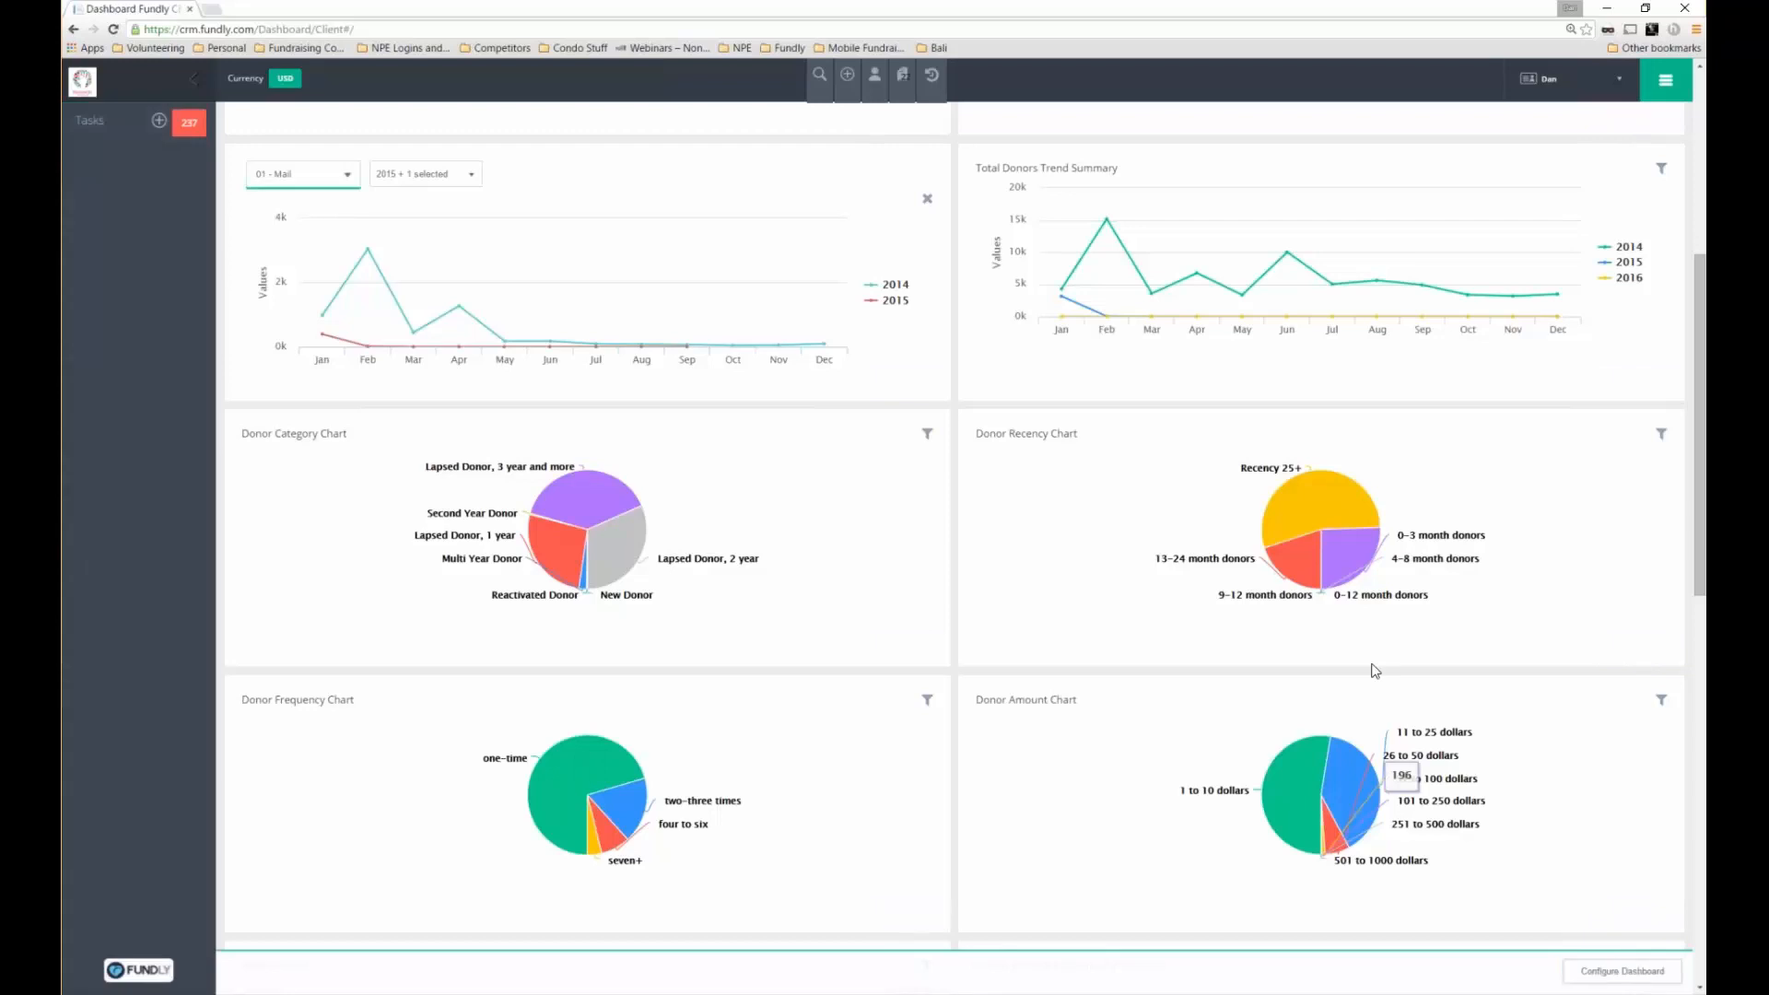
scroll(1703, 435, "up", 1)
scroll(1702, 435, "up", 5)
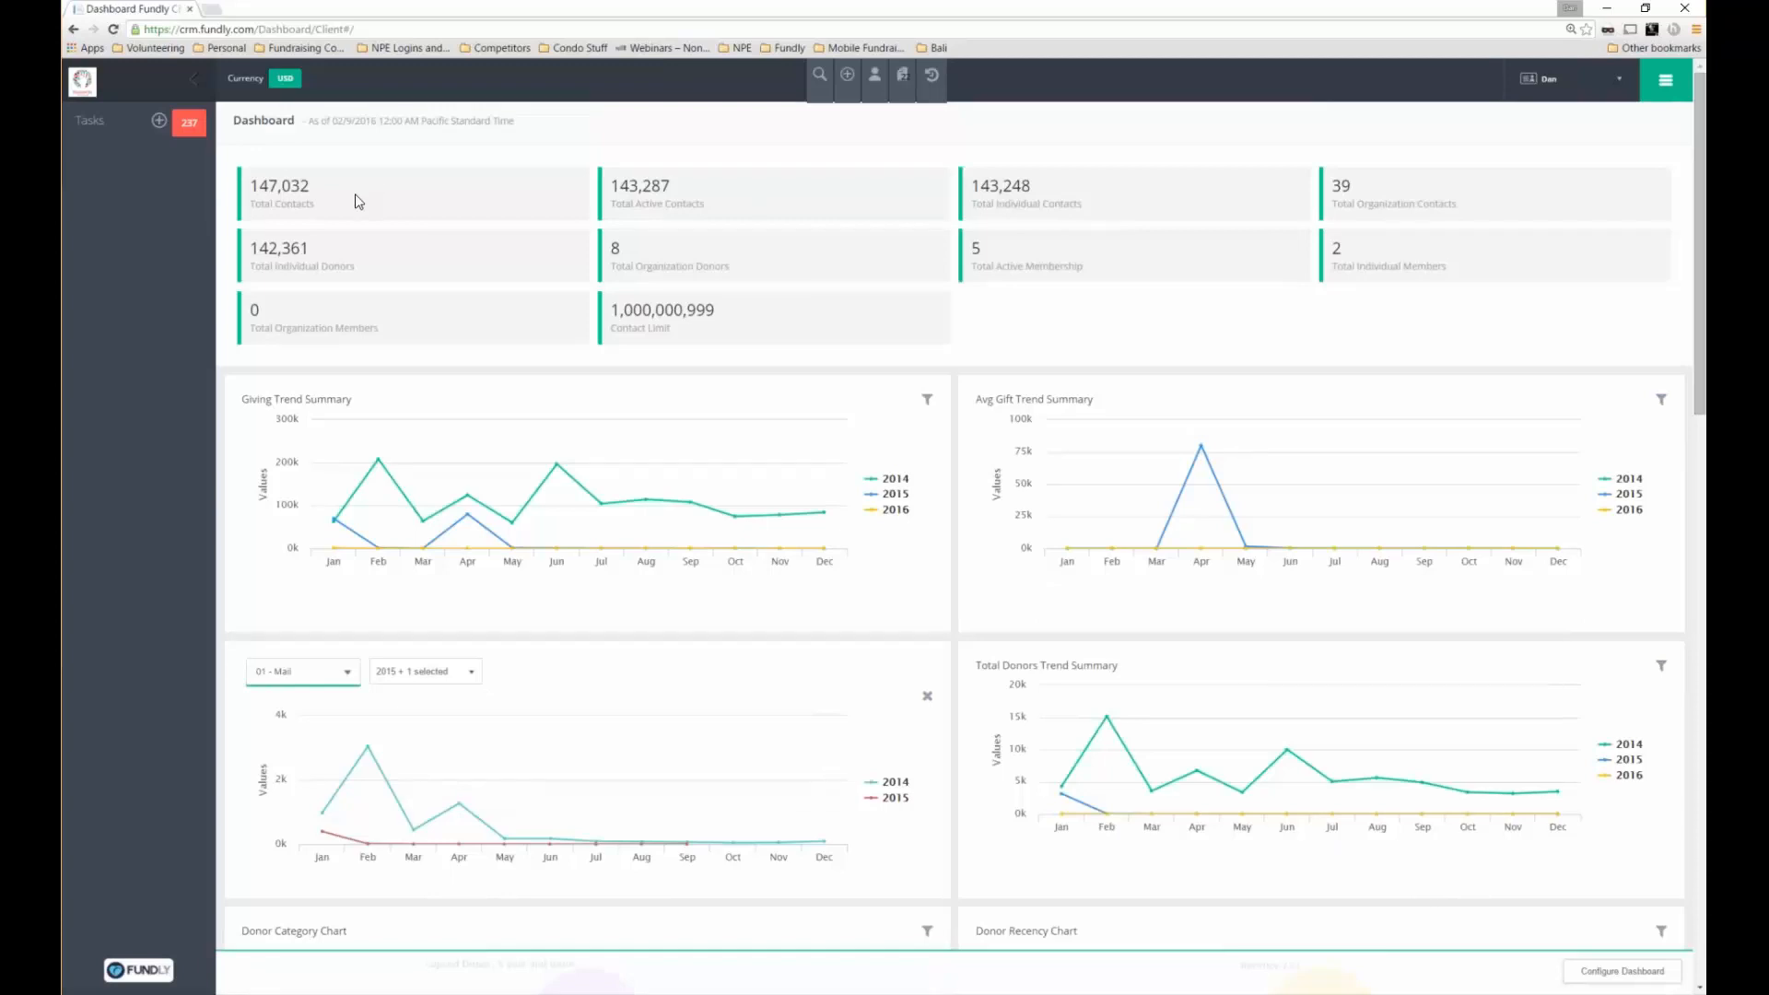
Browse the Add and recent-contacts toolbar lists, then go to the Invoices page
left_click_drag(592, 309, 715, 311)
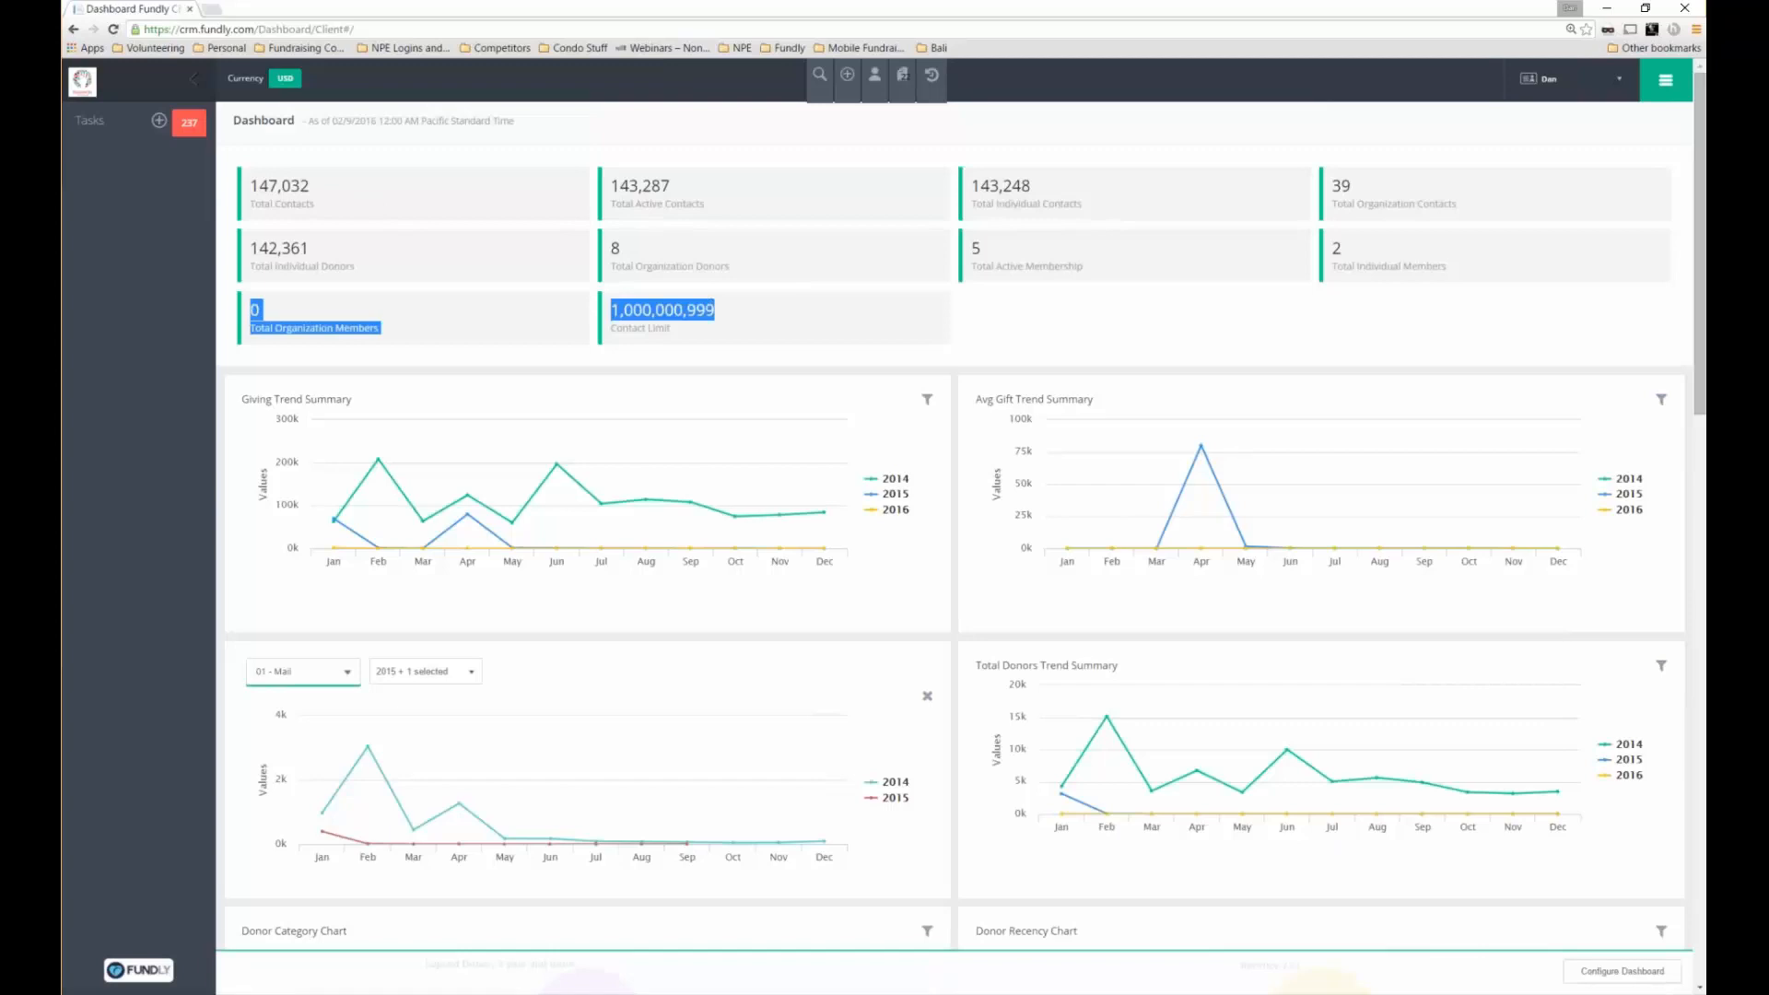
left_click(763, 337)
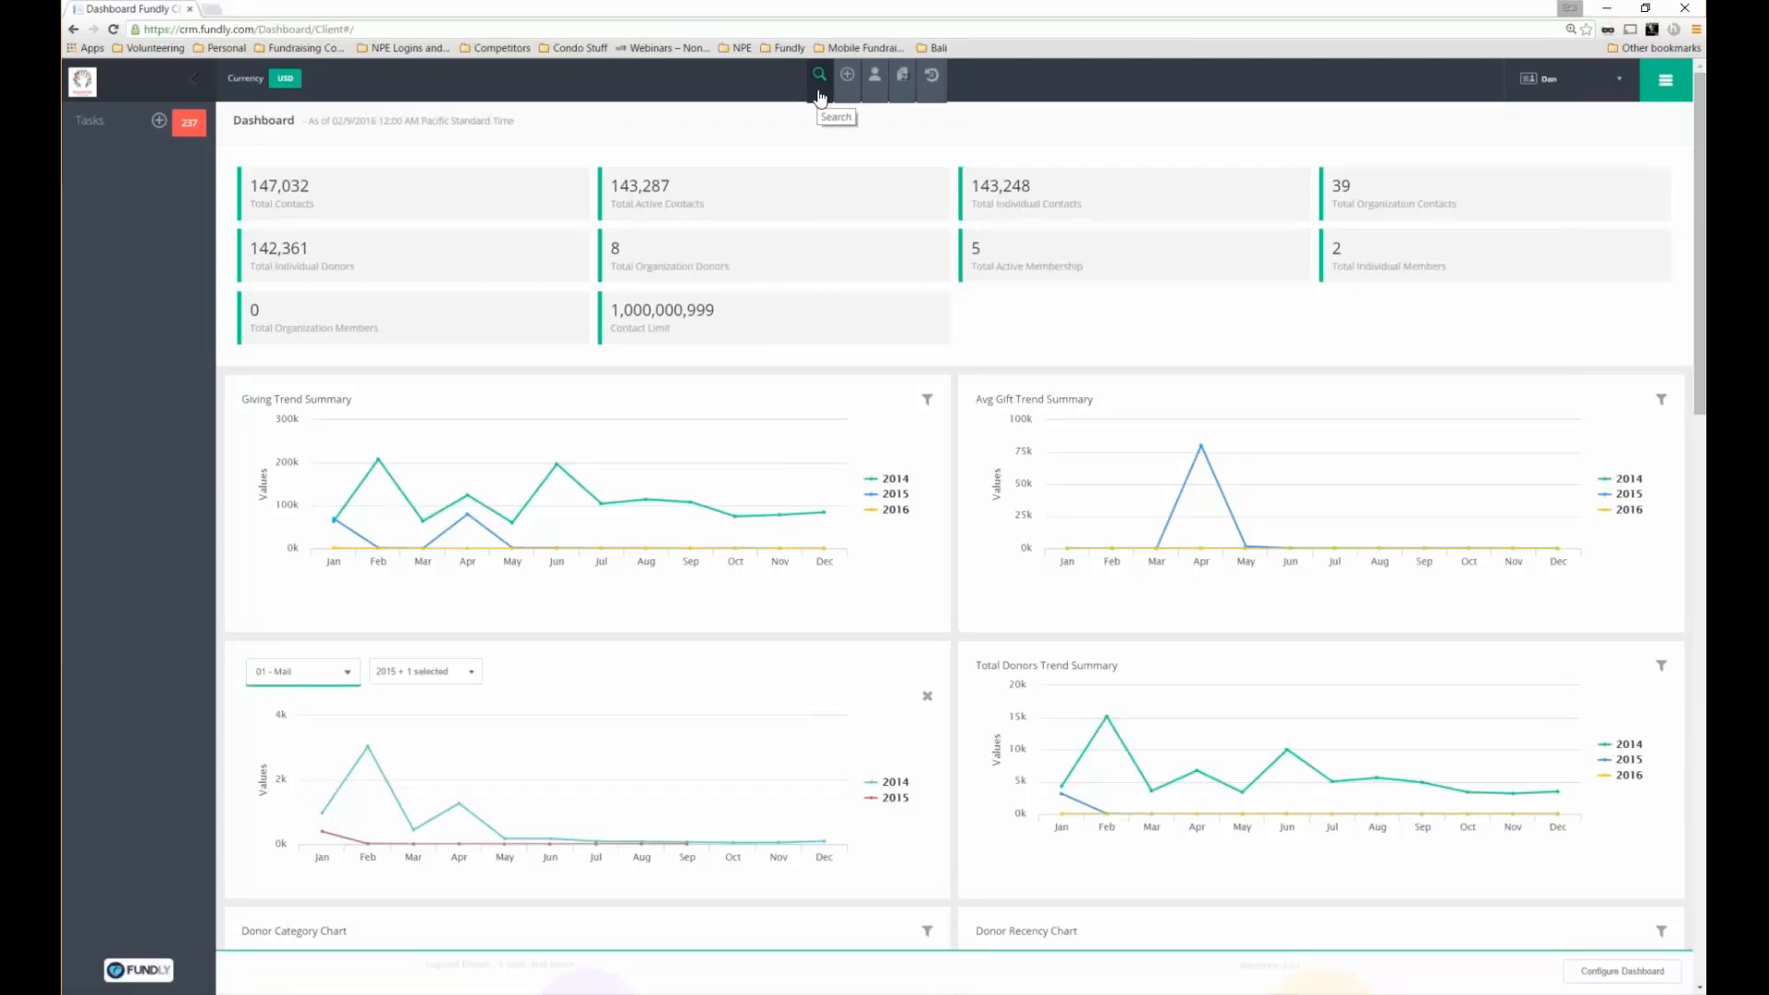
left_click(846, 75)
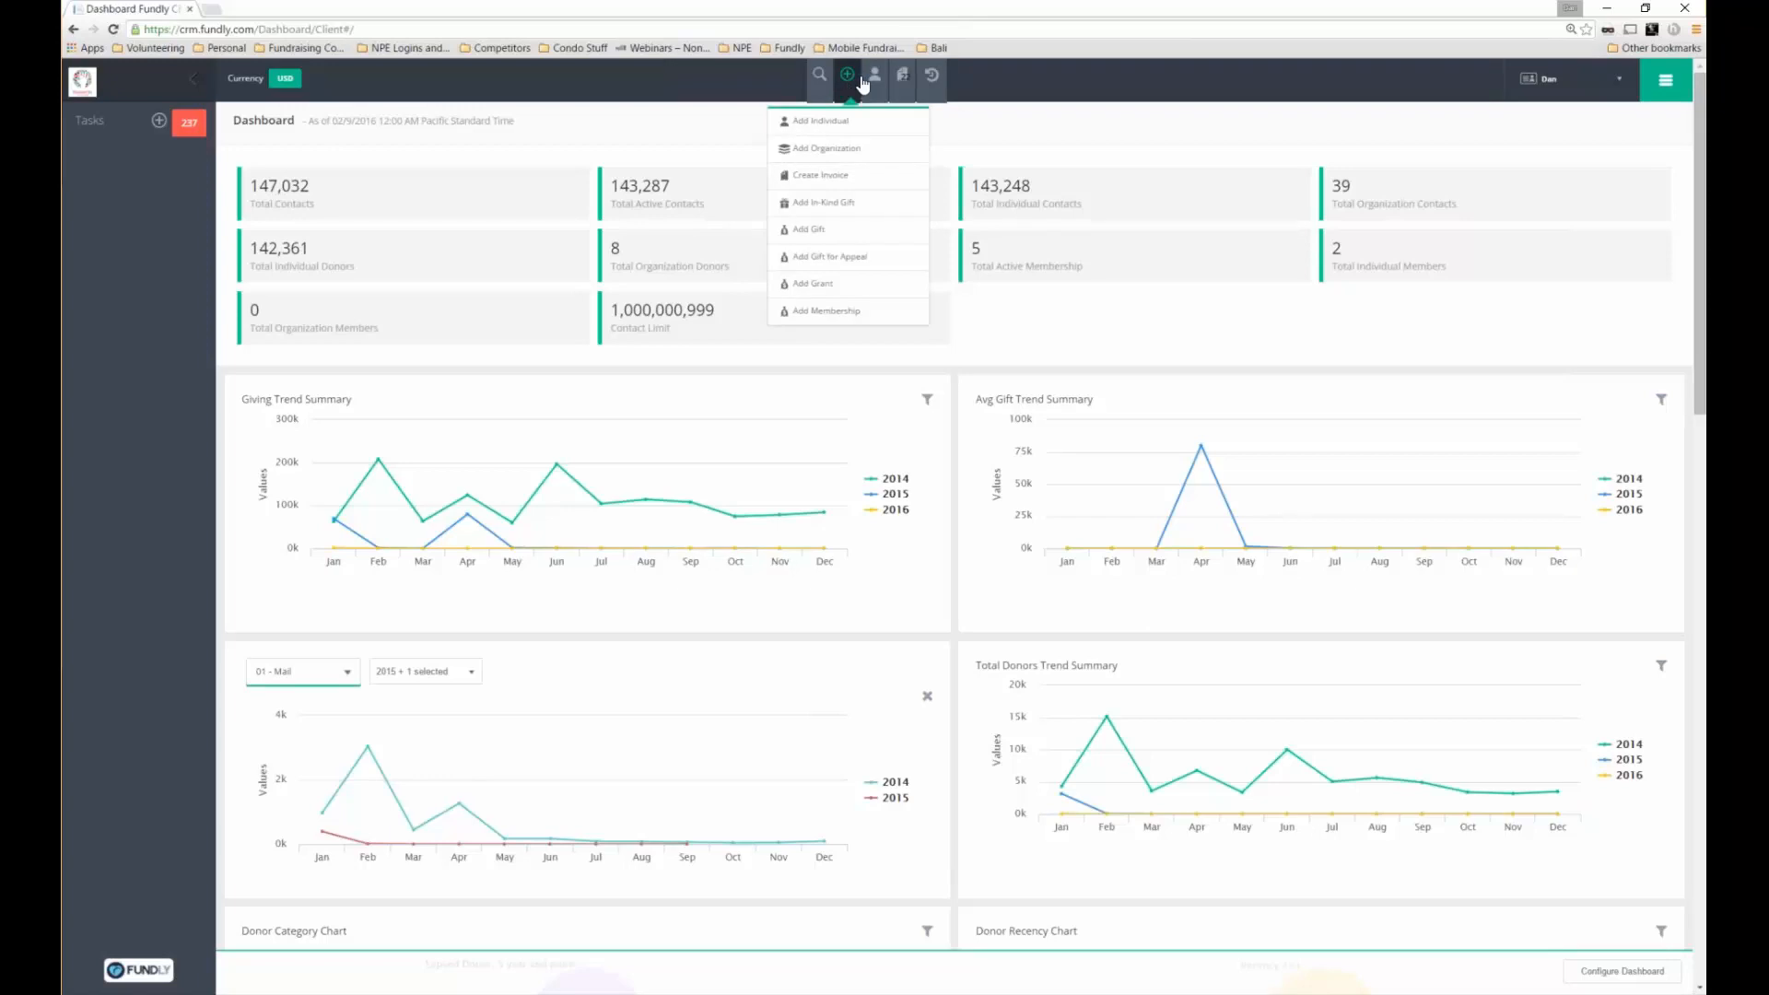
left_click(875, 78)
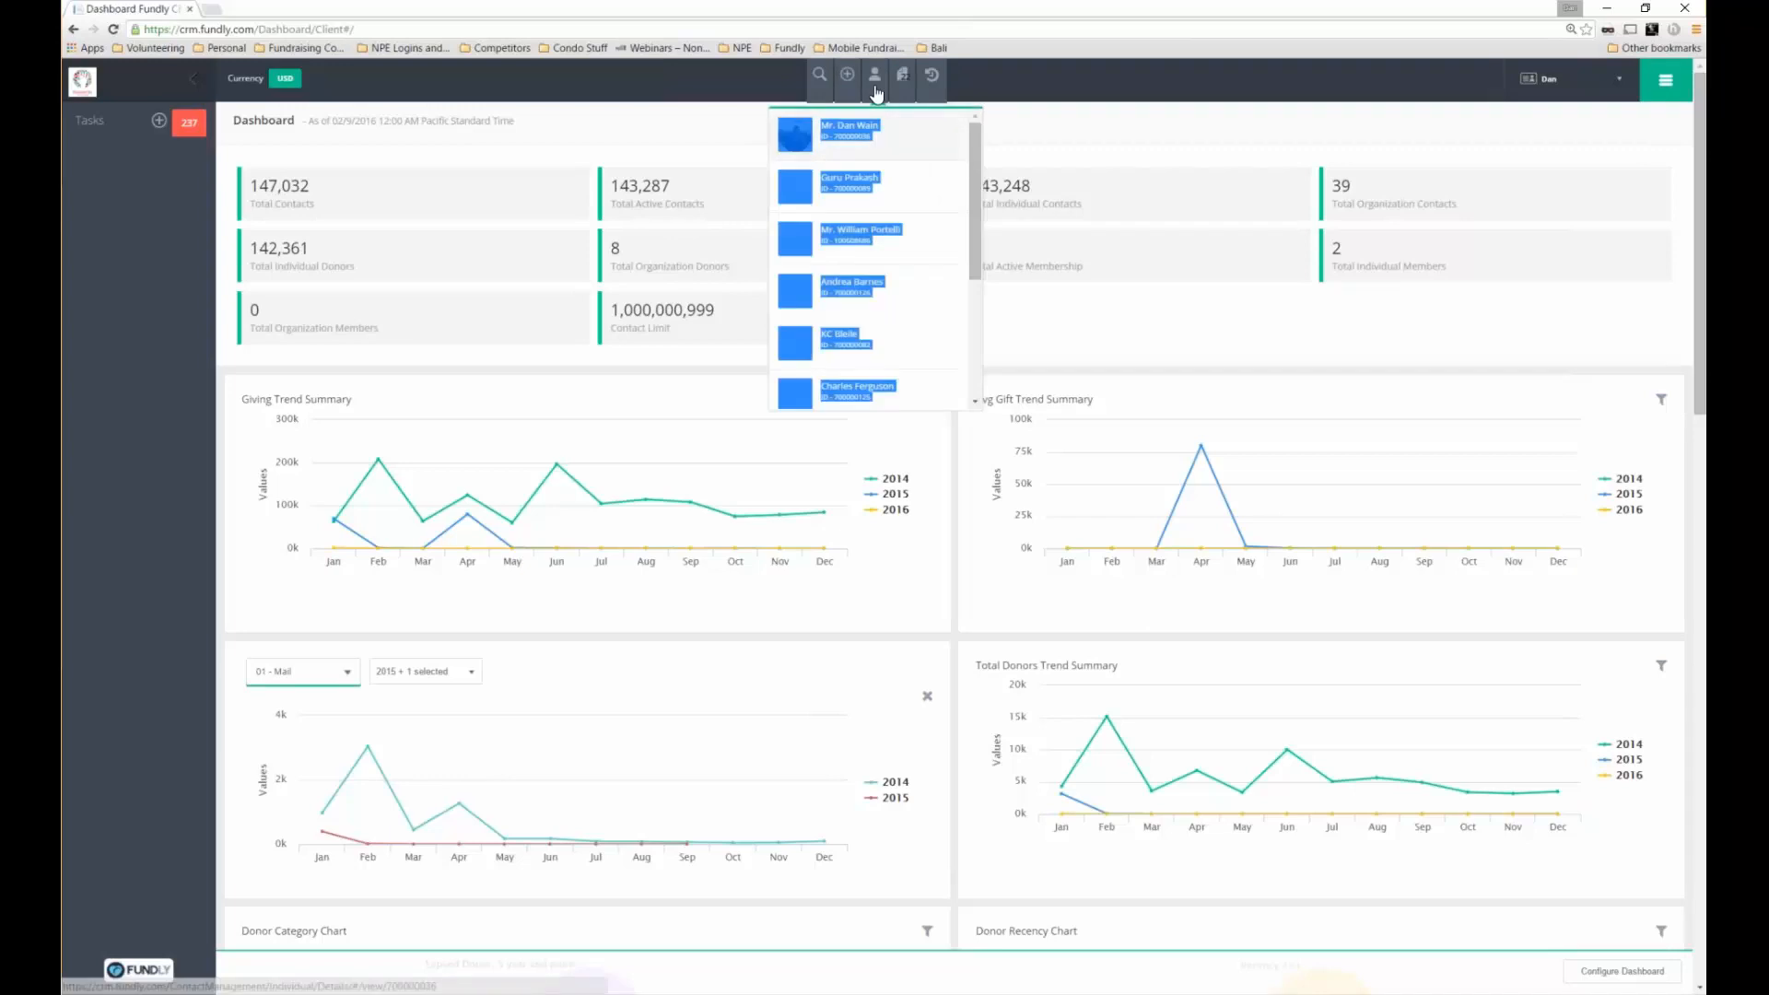
left_click(894, 103)
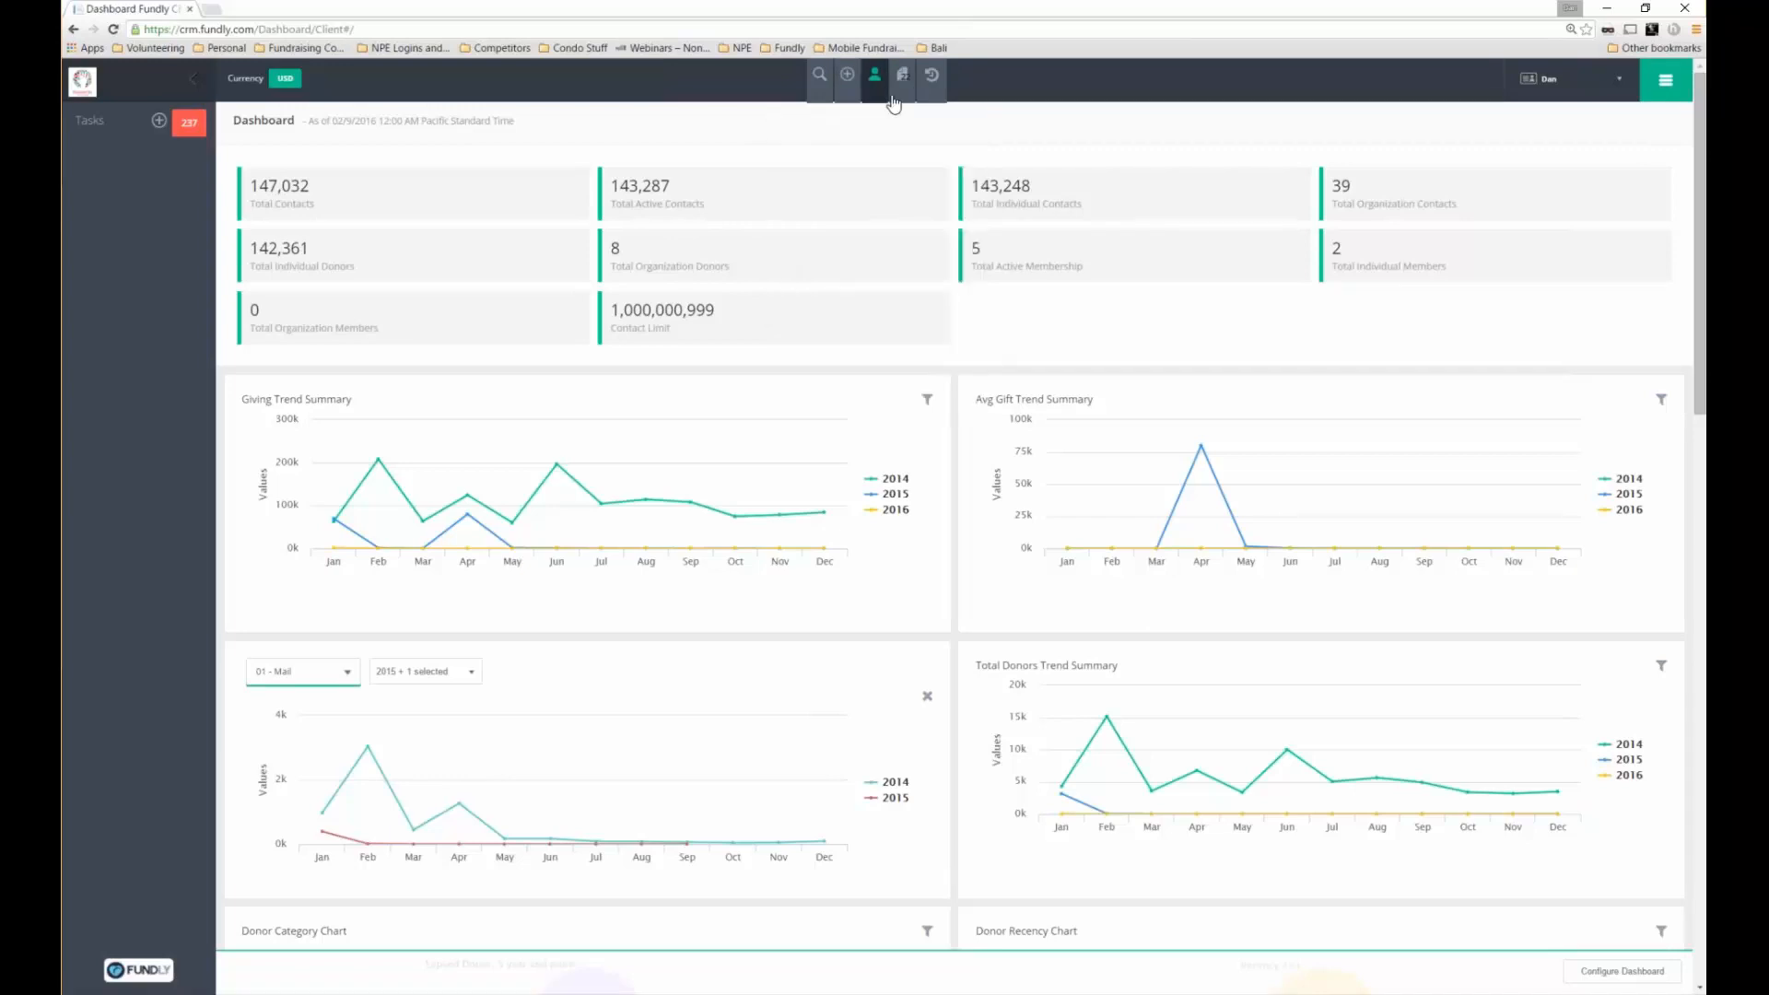
left_click(891, 99)
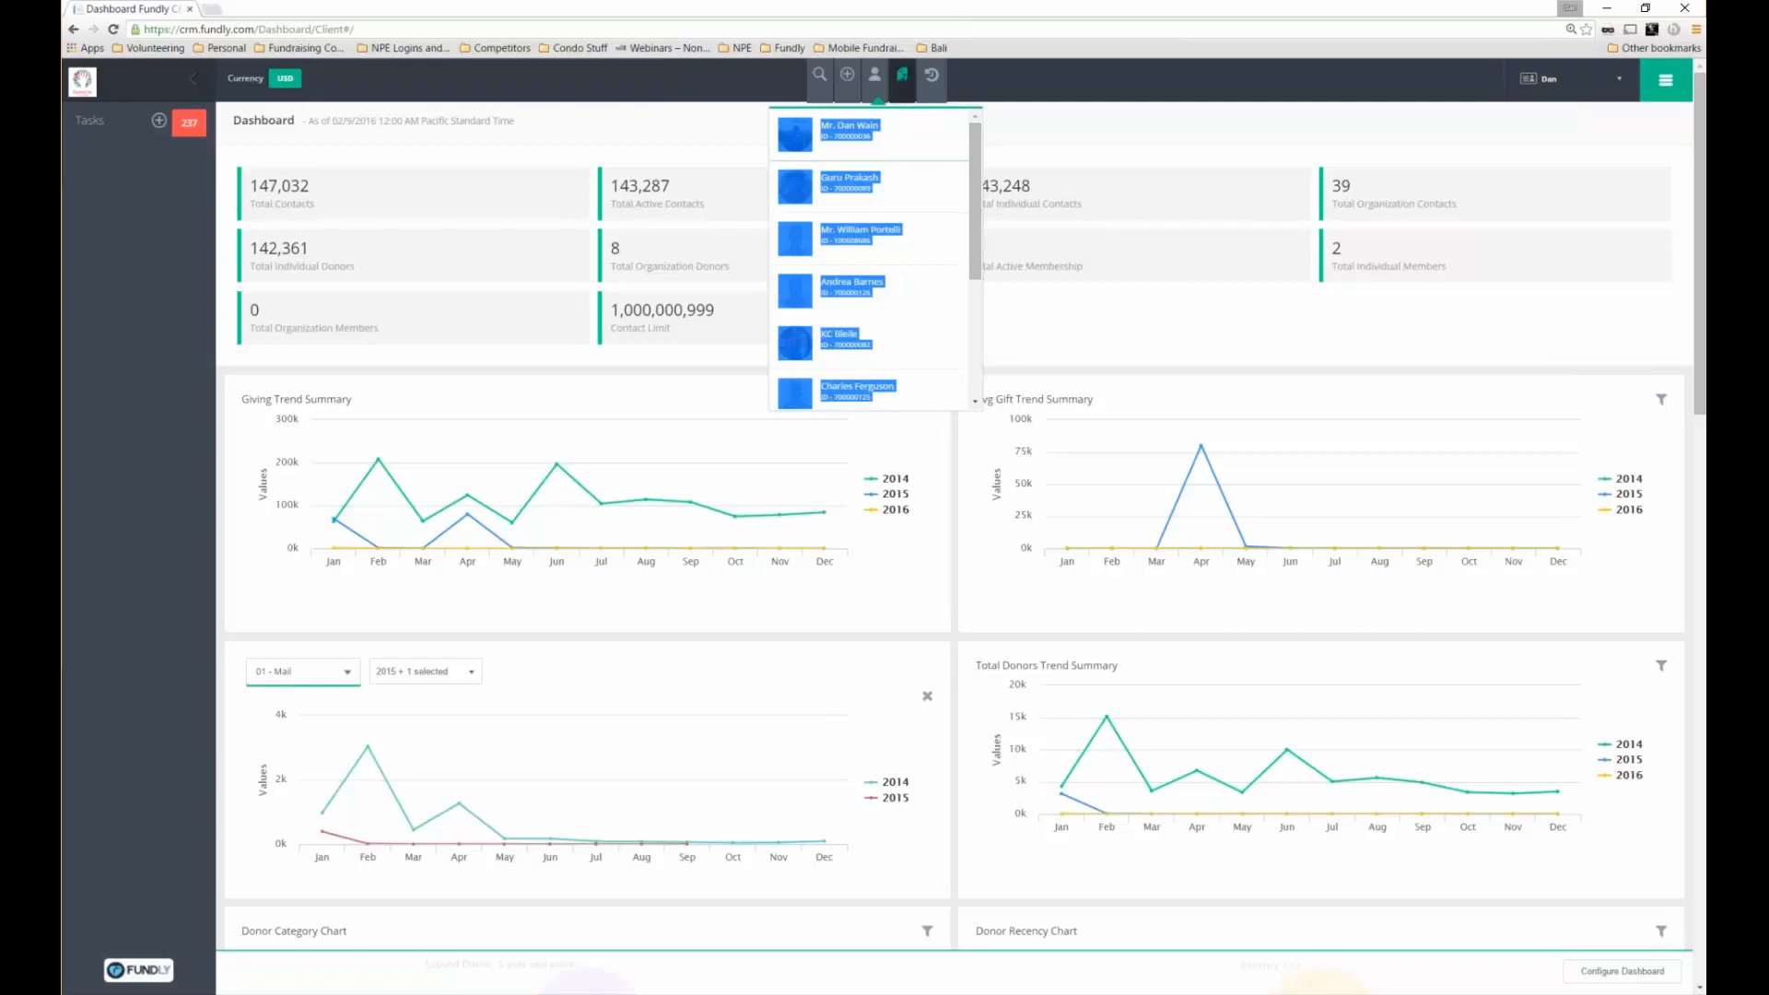
left_click(903, 75)
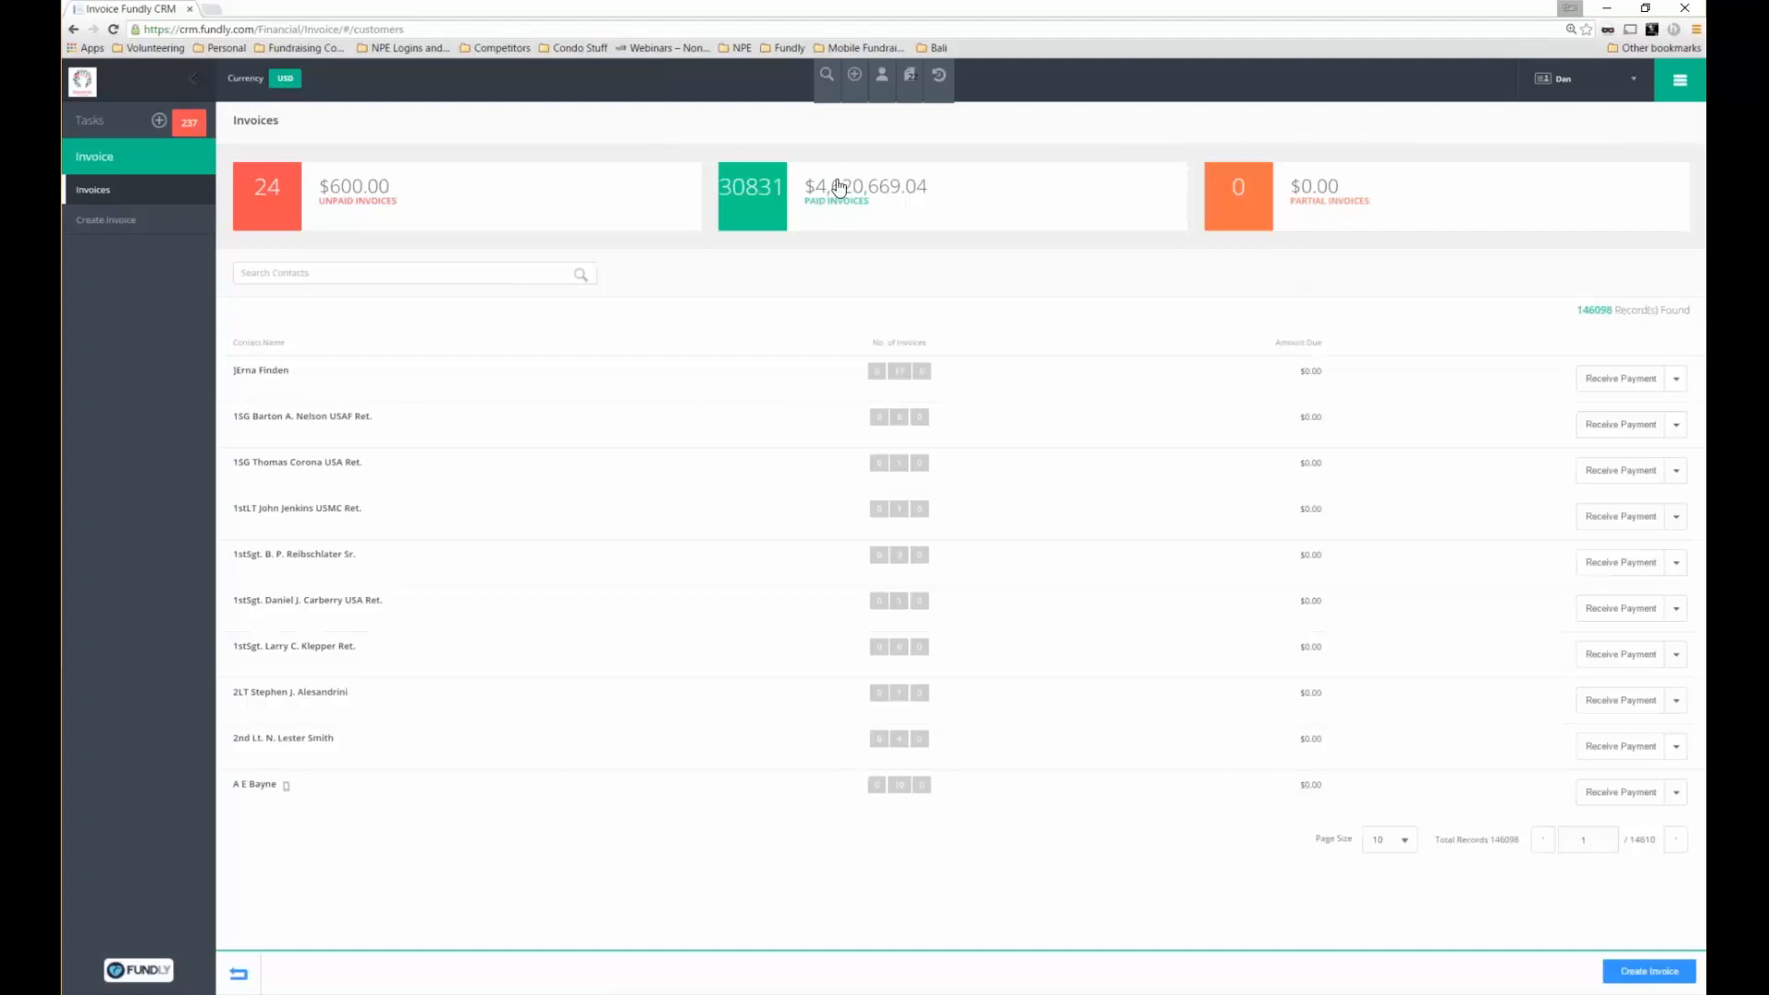
Filter the invoices to paid and start receiving a payment from the first contact
left_click(753, 196)
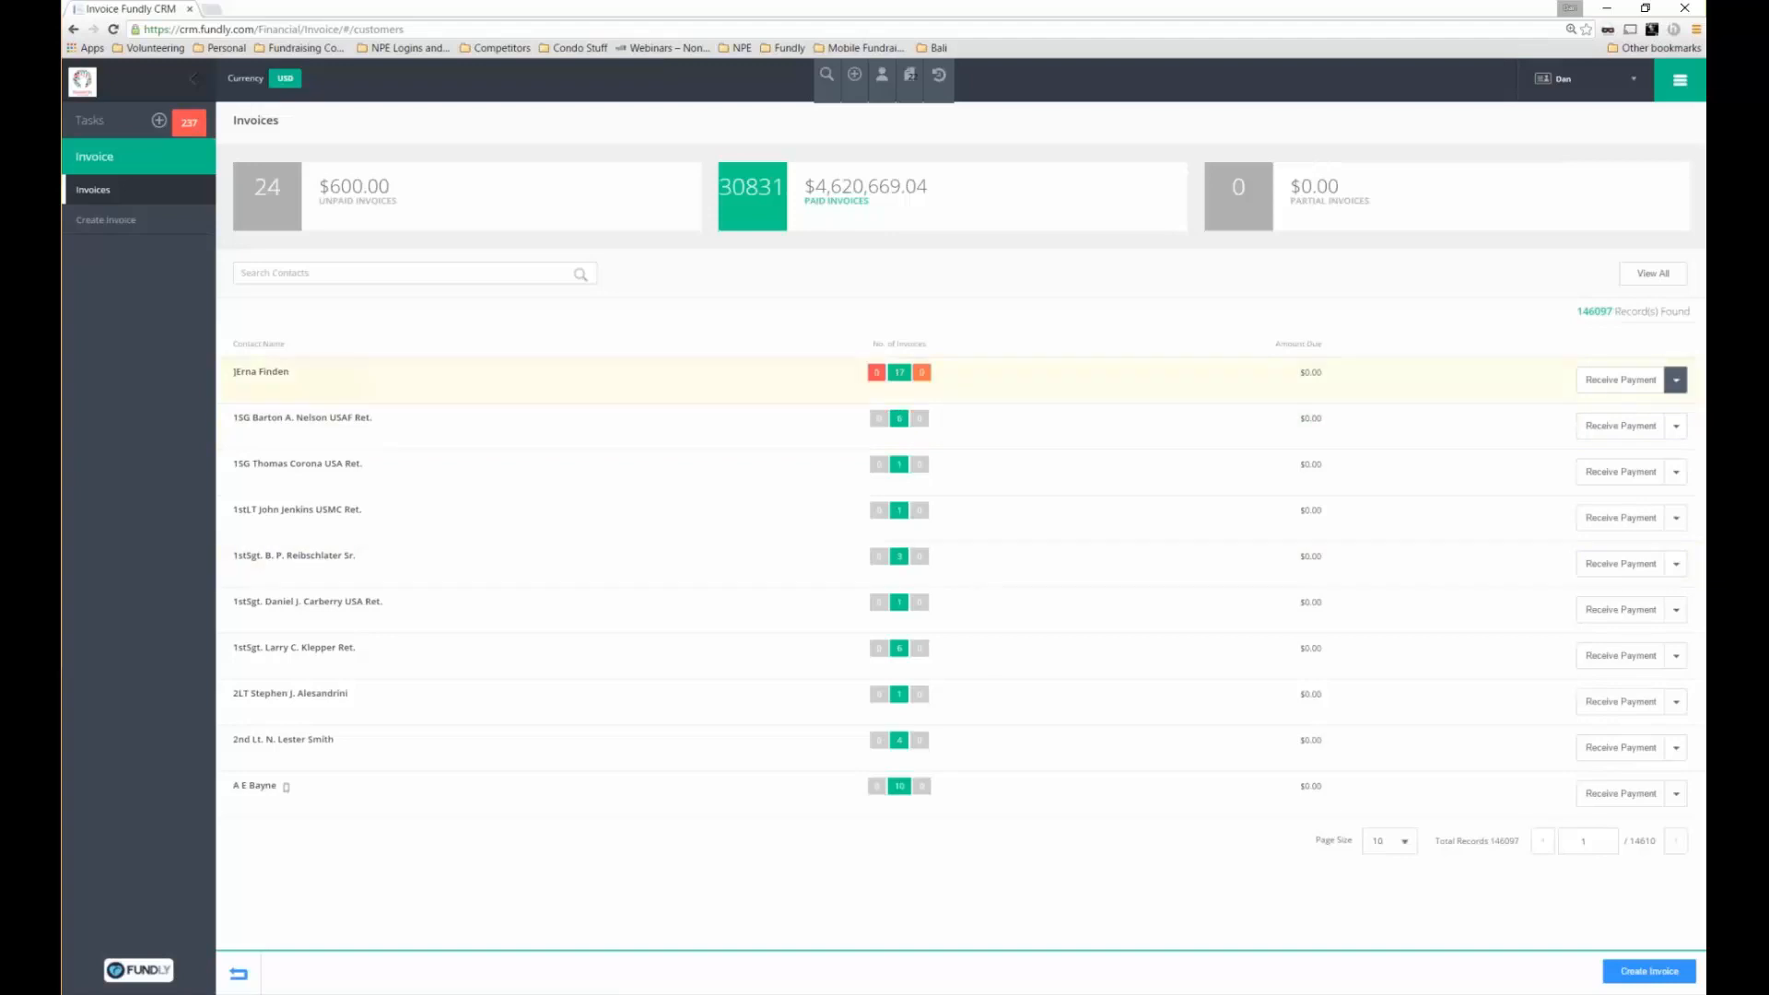
left_click(1676, 380)
left_click(1635, 385)
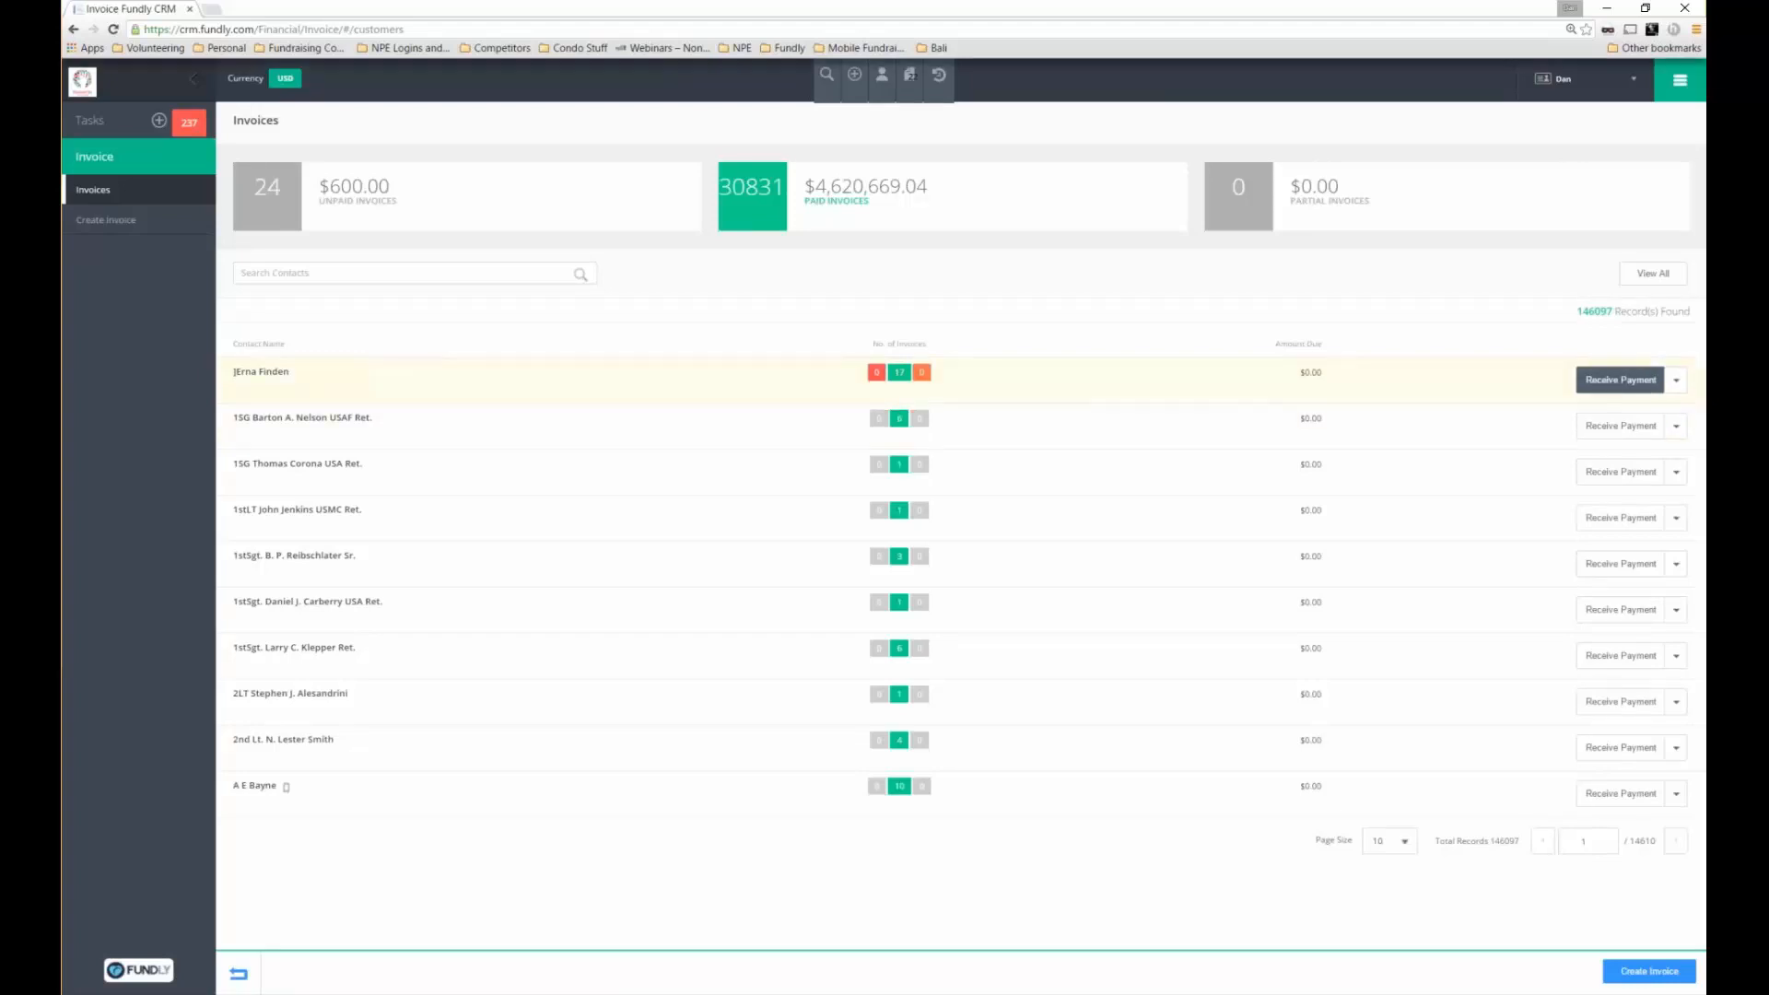
left_click(1619, 380)
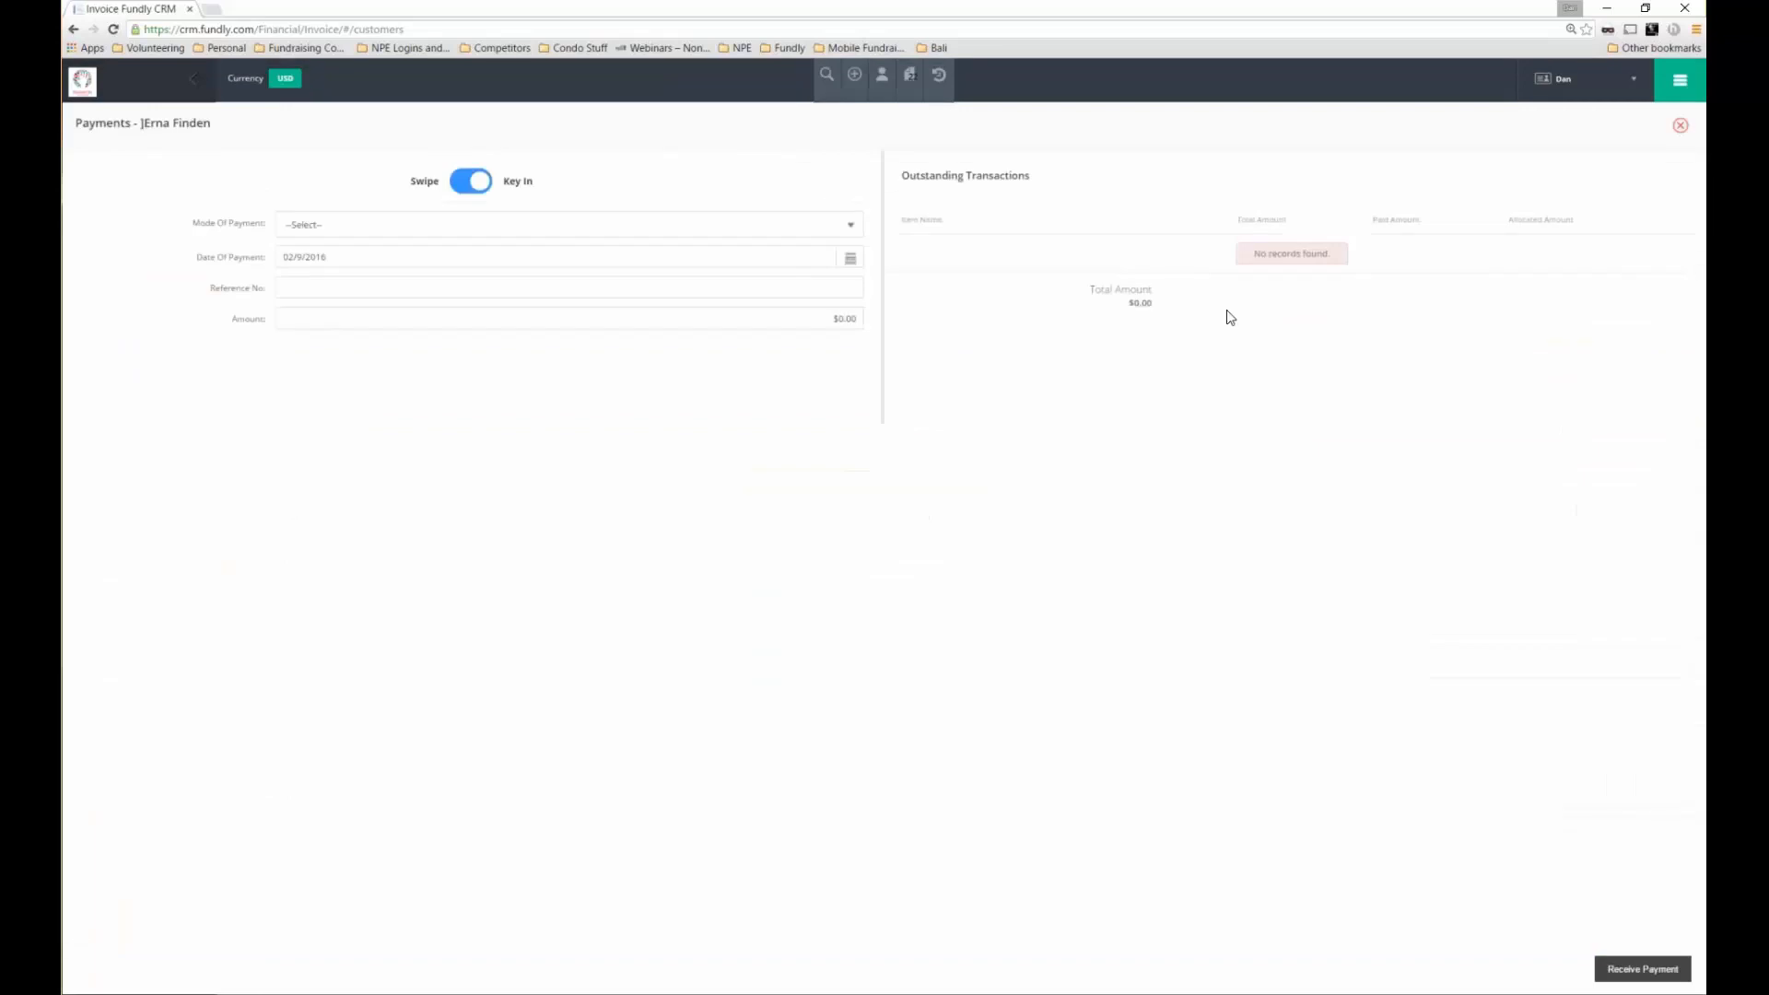
Leave the first contact's Payments form and return to the invoices overview
left_click_drag(1067, 180, 900, 176)
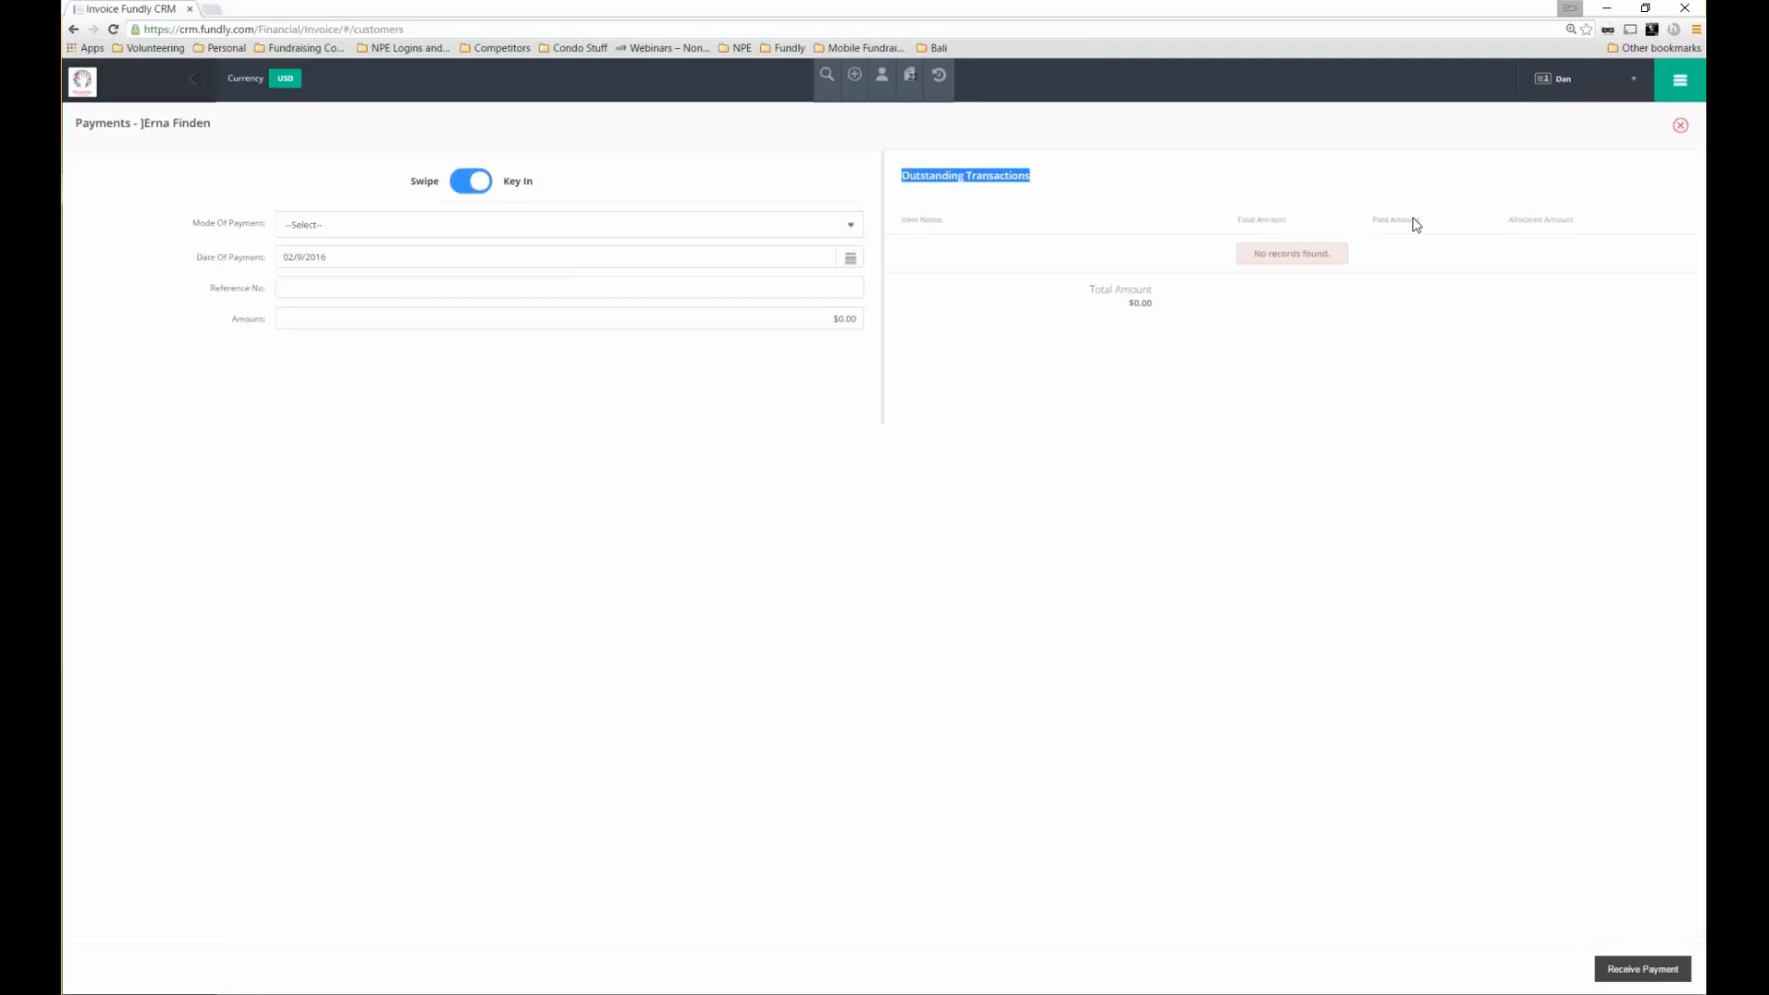
left_click(1597, 190)
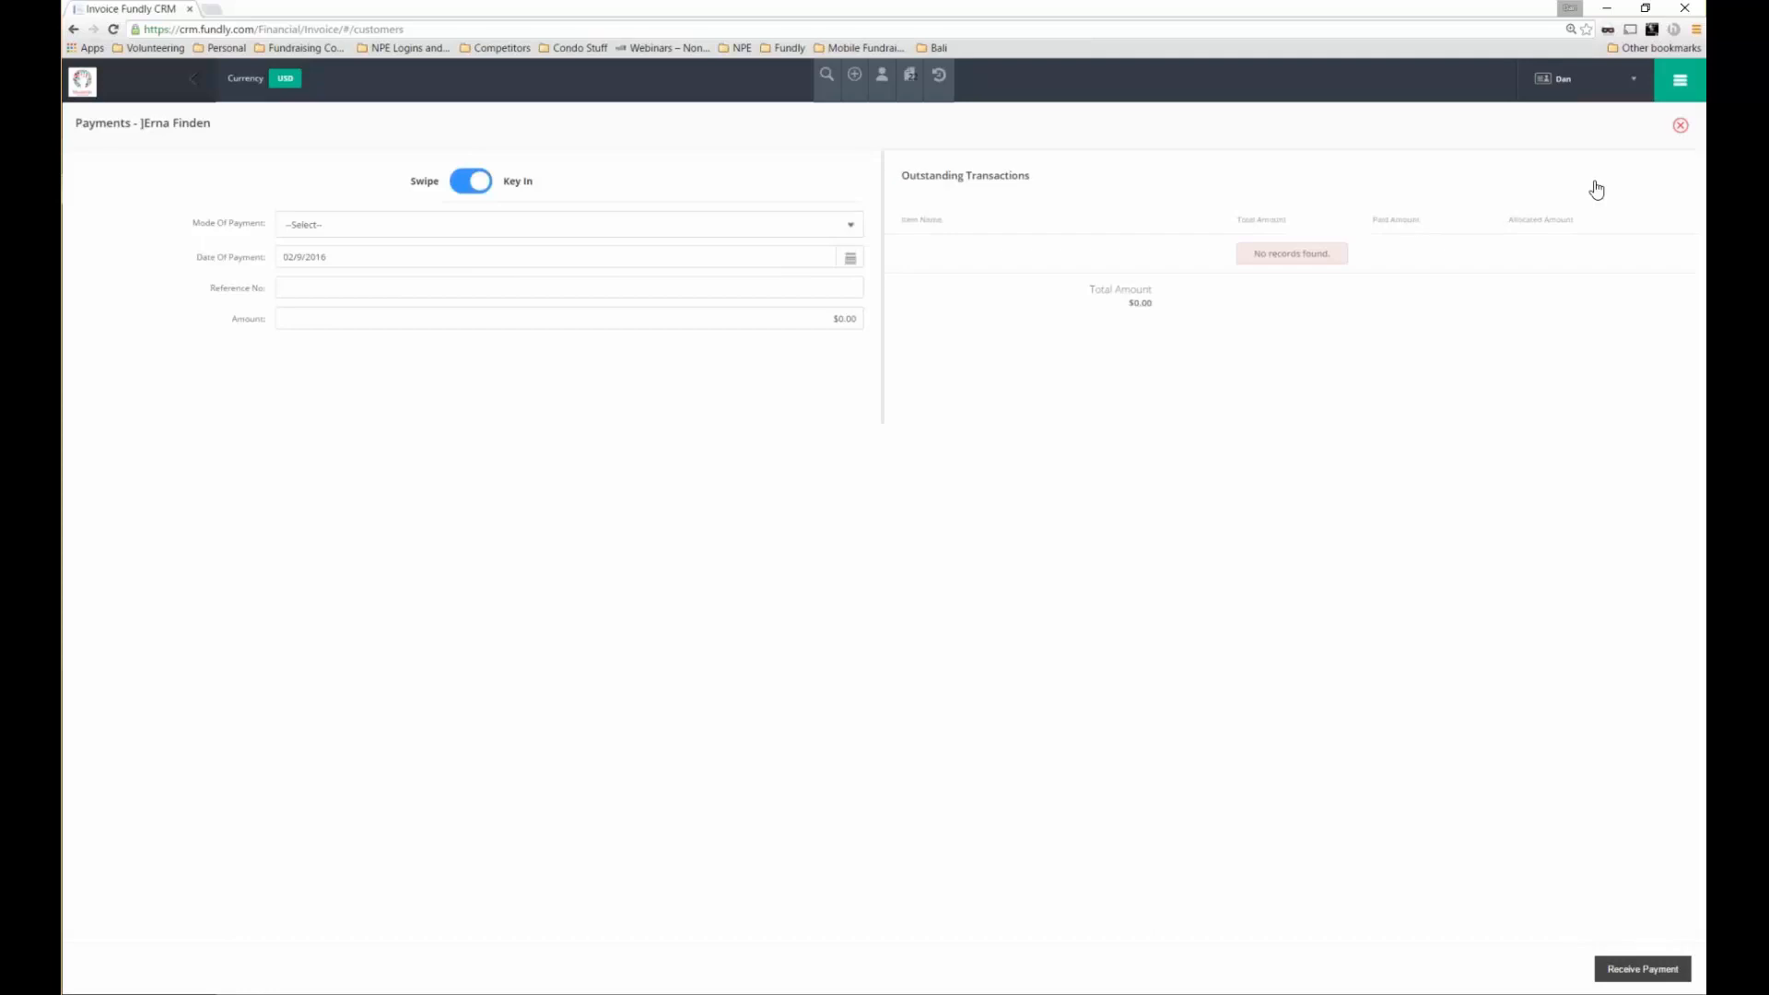
left_click(947, 78)
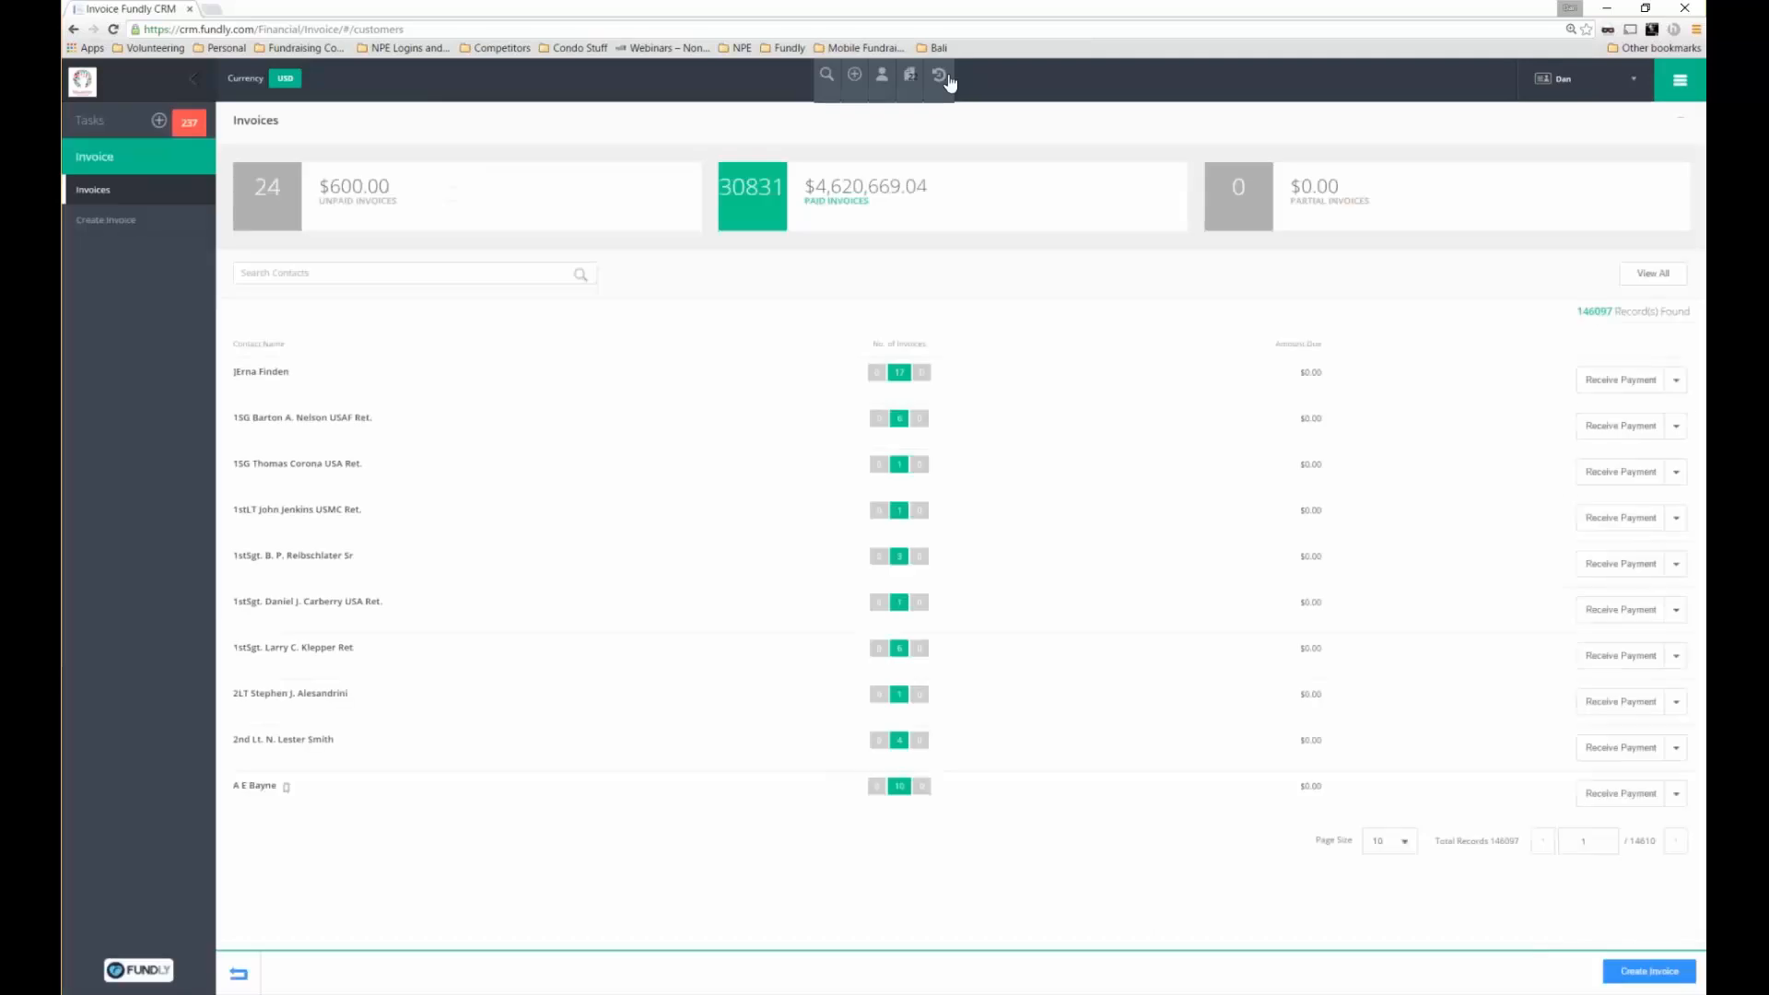
Create and save a new invoice for the donor found by name in Choose Contact
left_click(1633, 979)
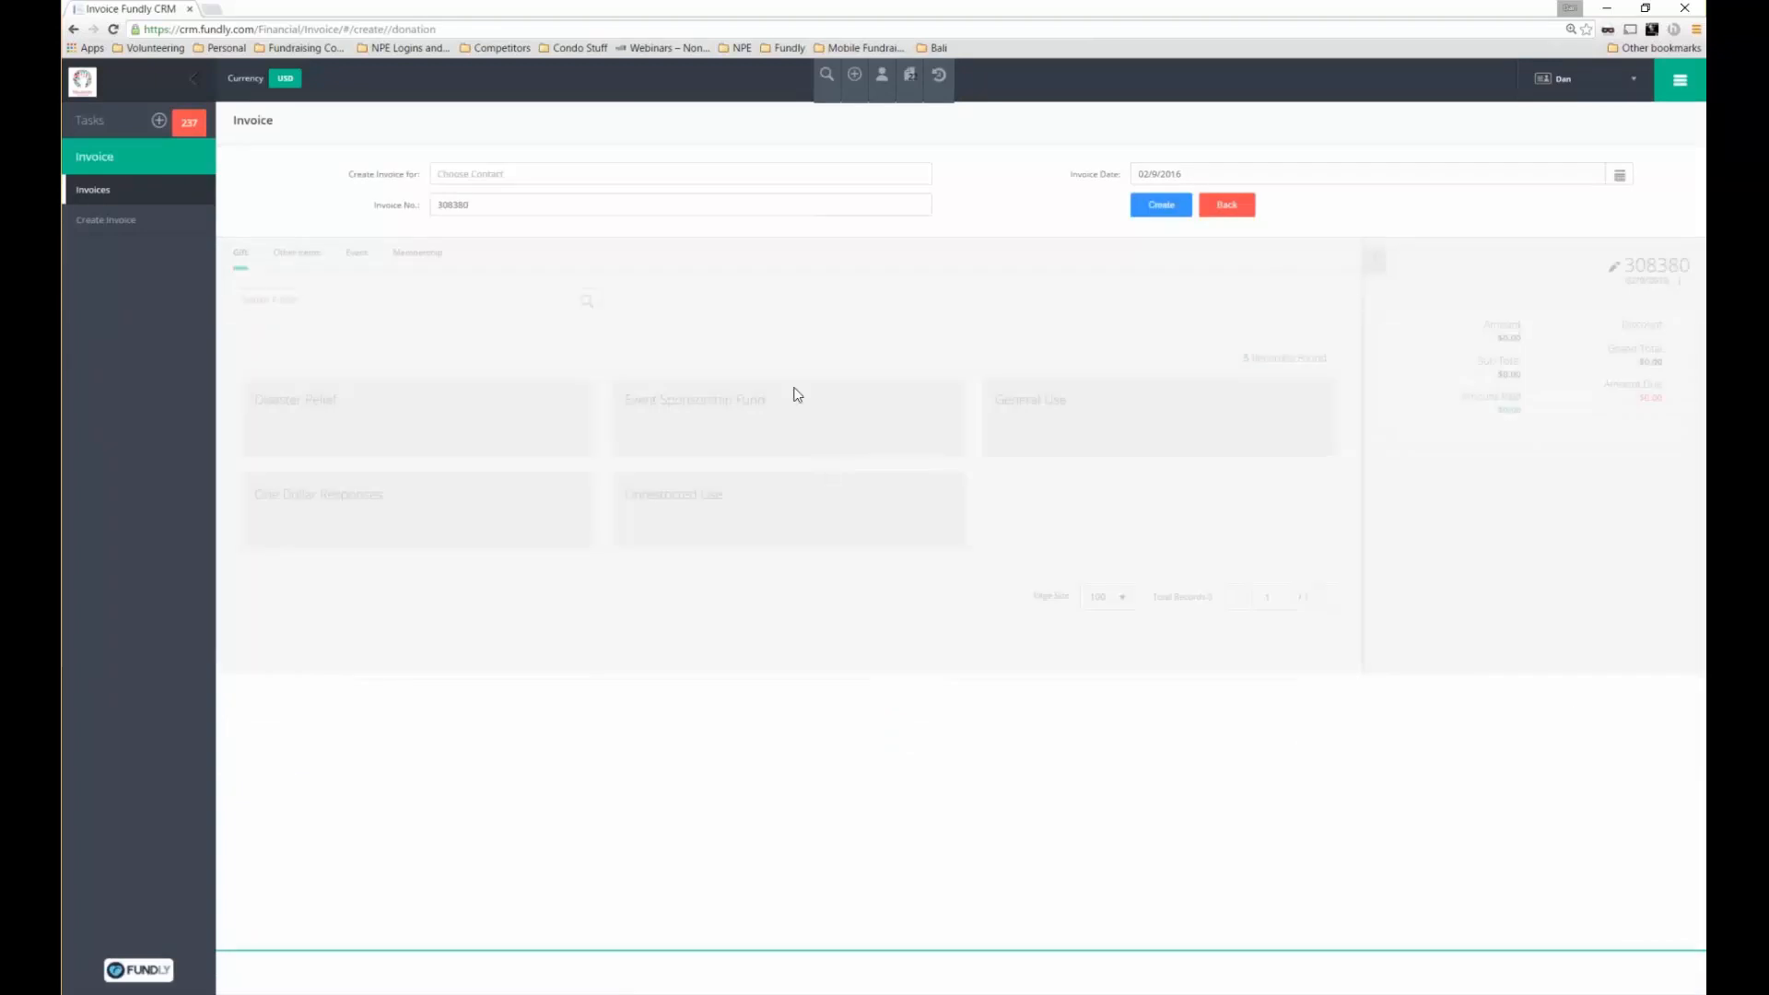
left_click(497, 170)
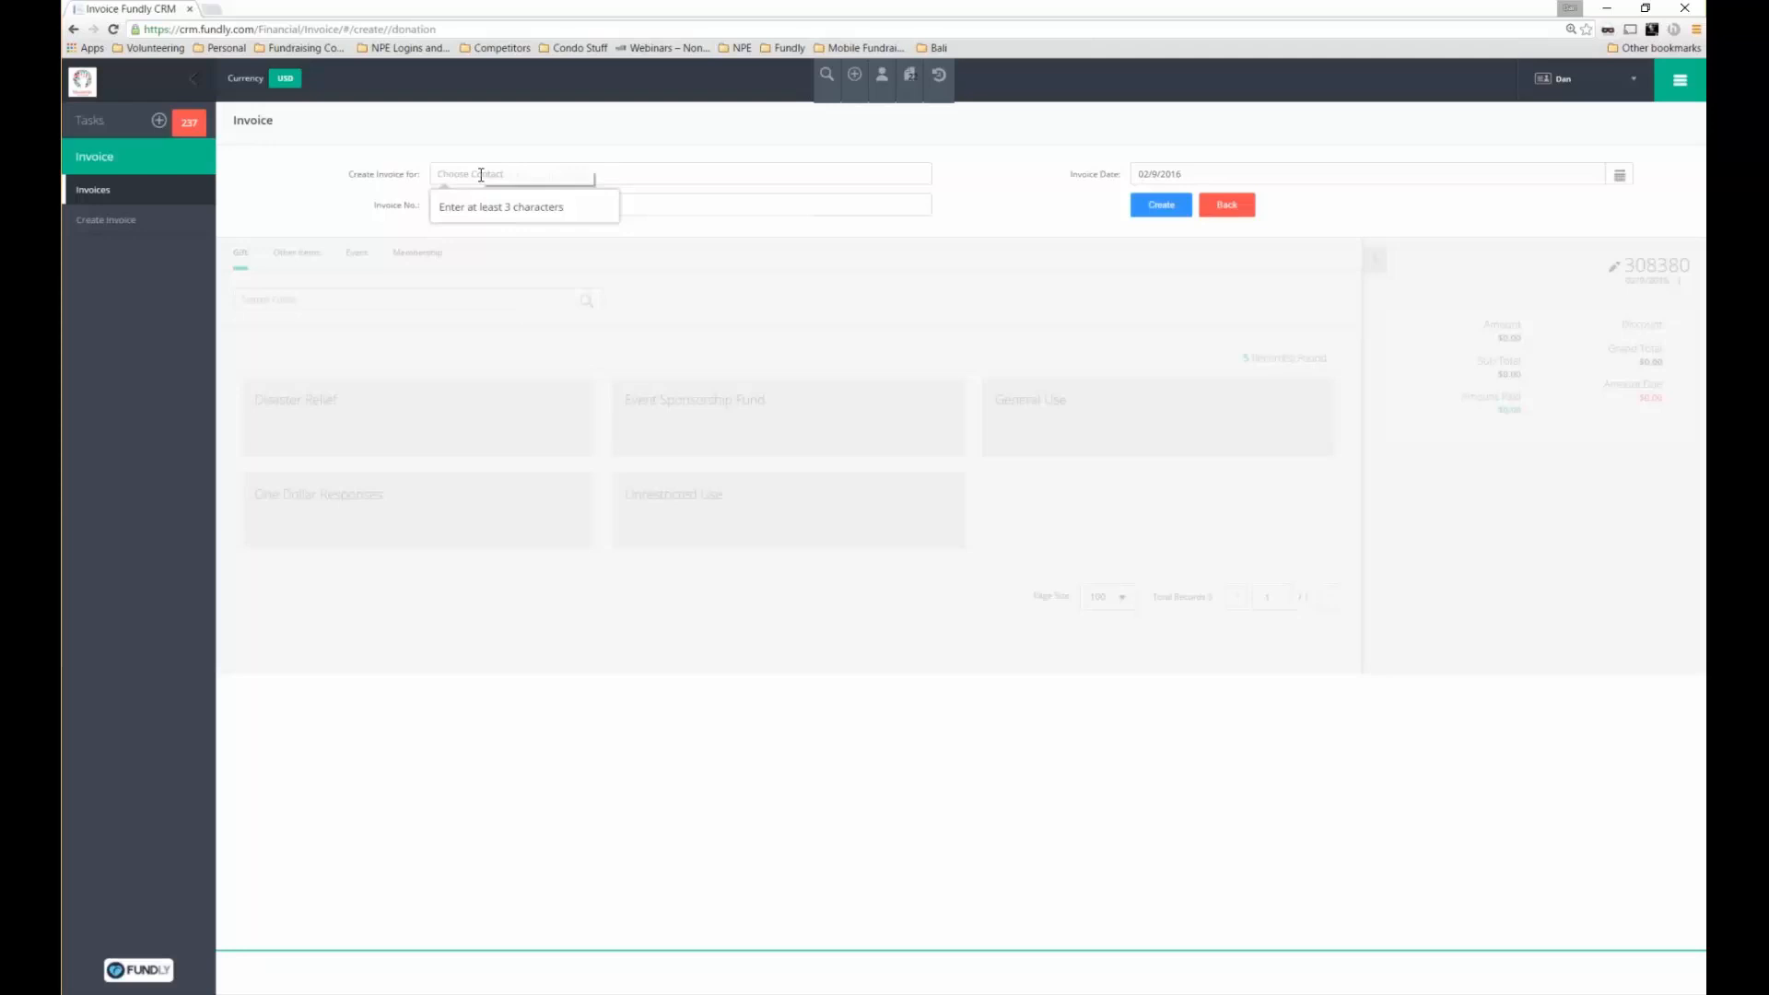
left_click(240, 250)
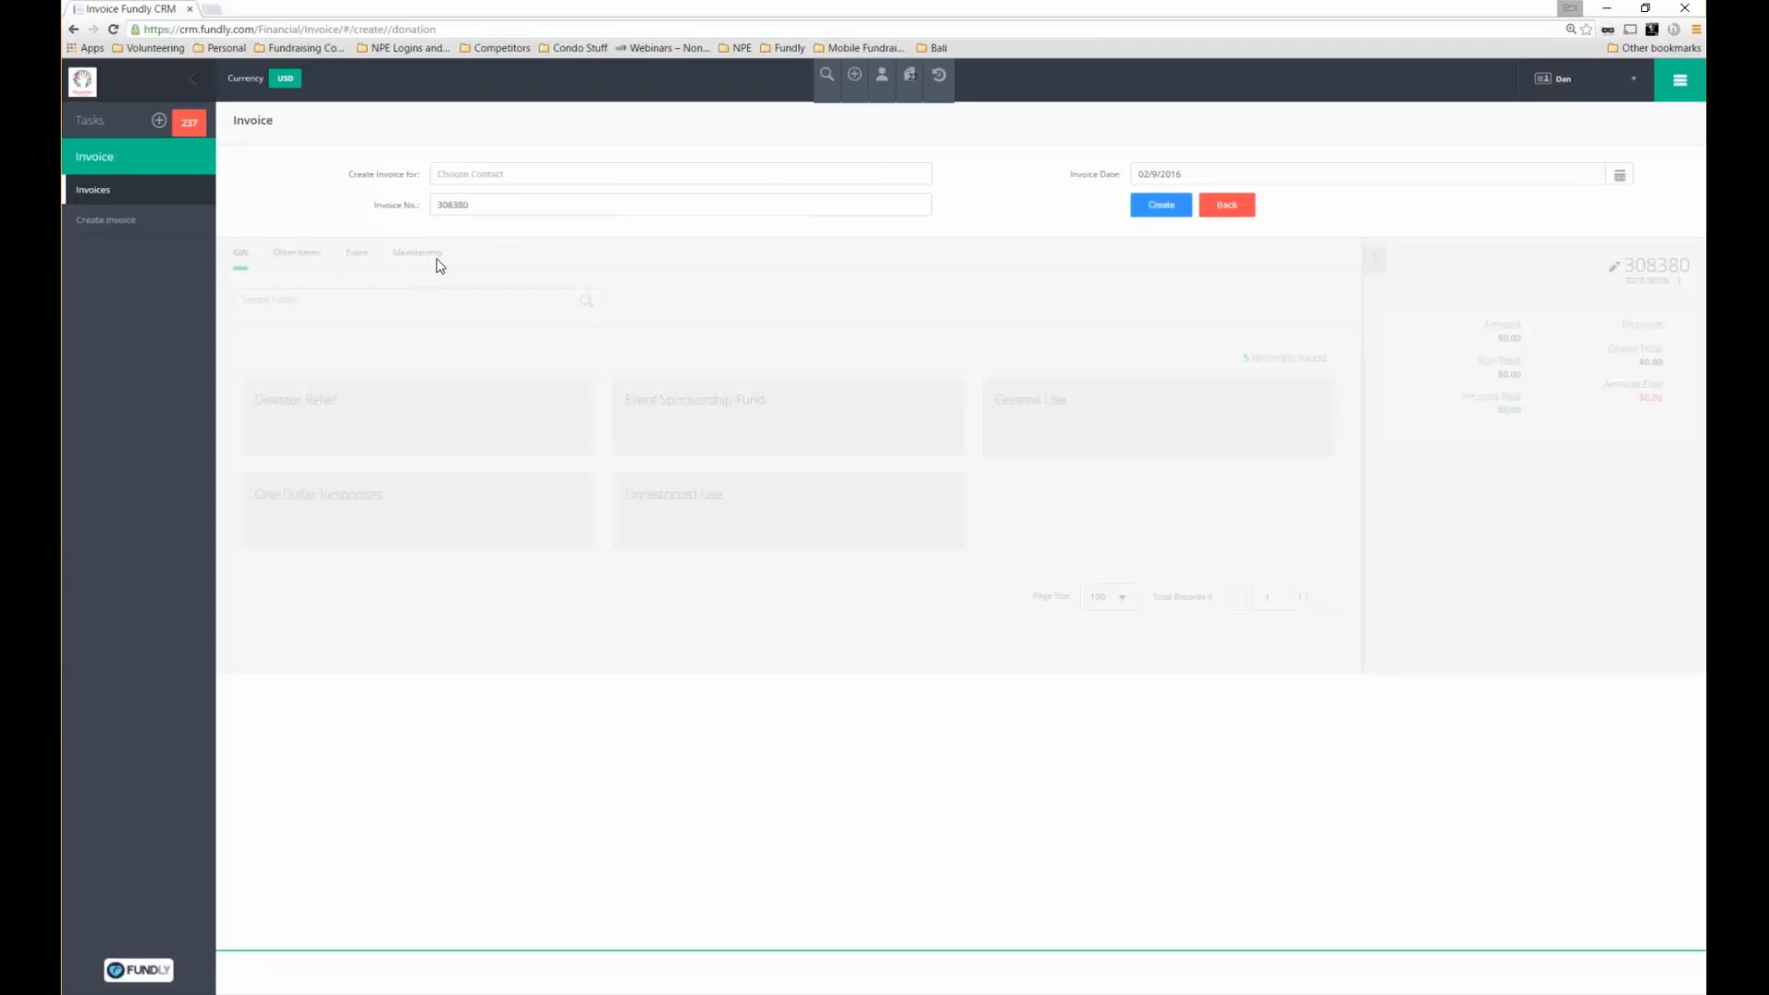
left_click(444, 180)
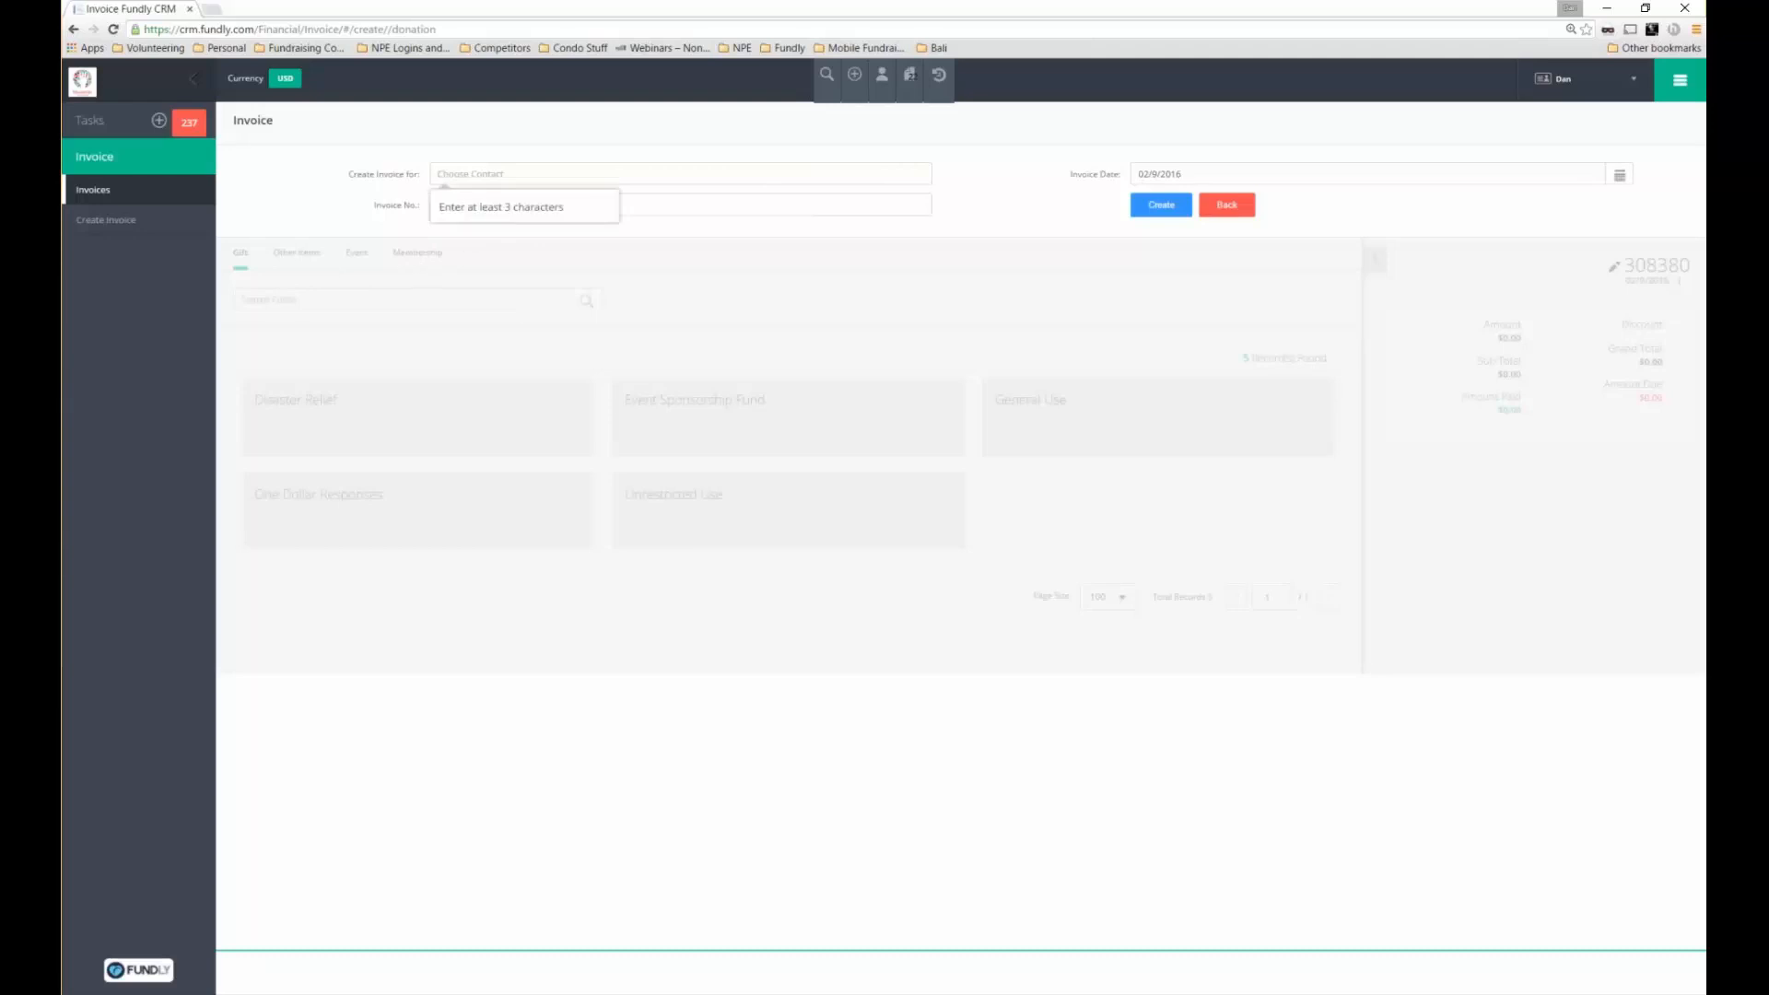
type("sara")
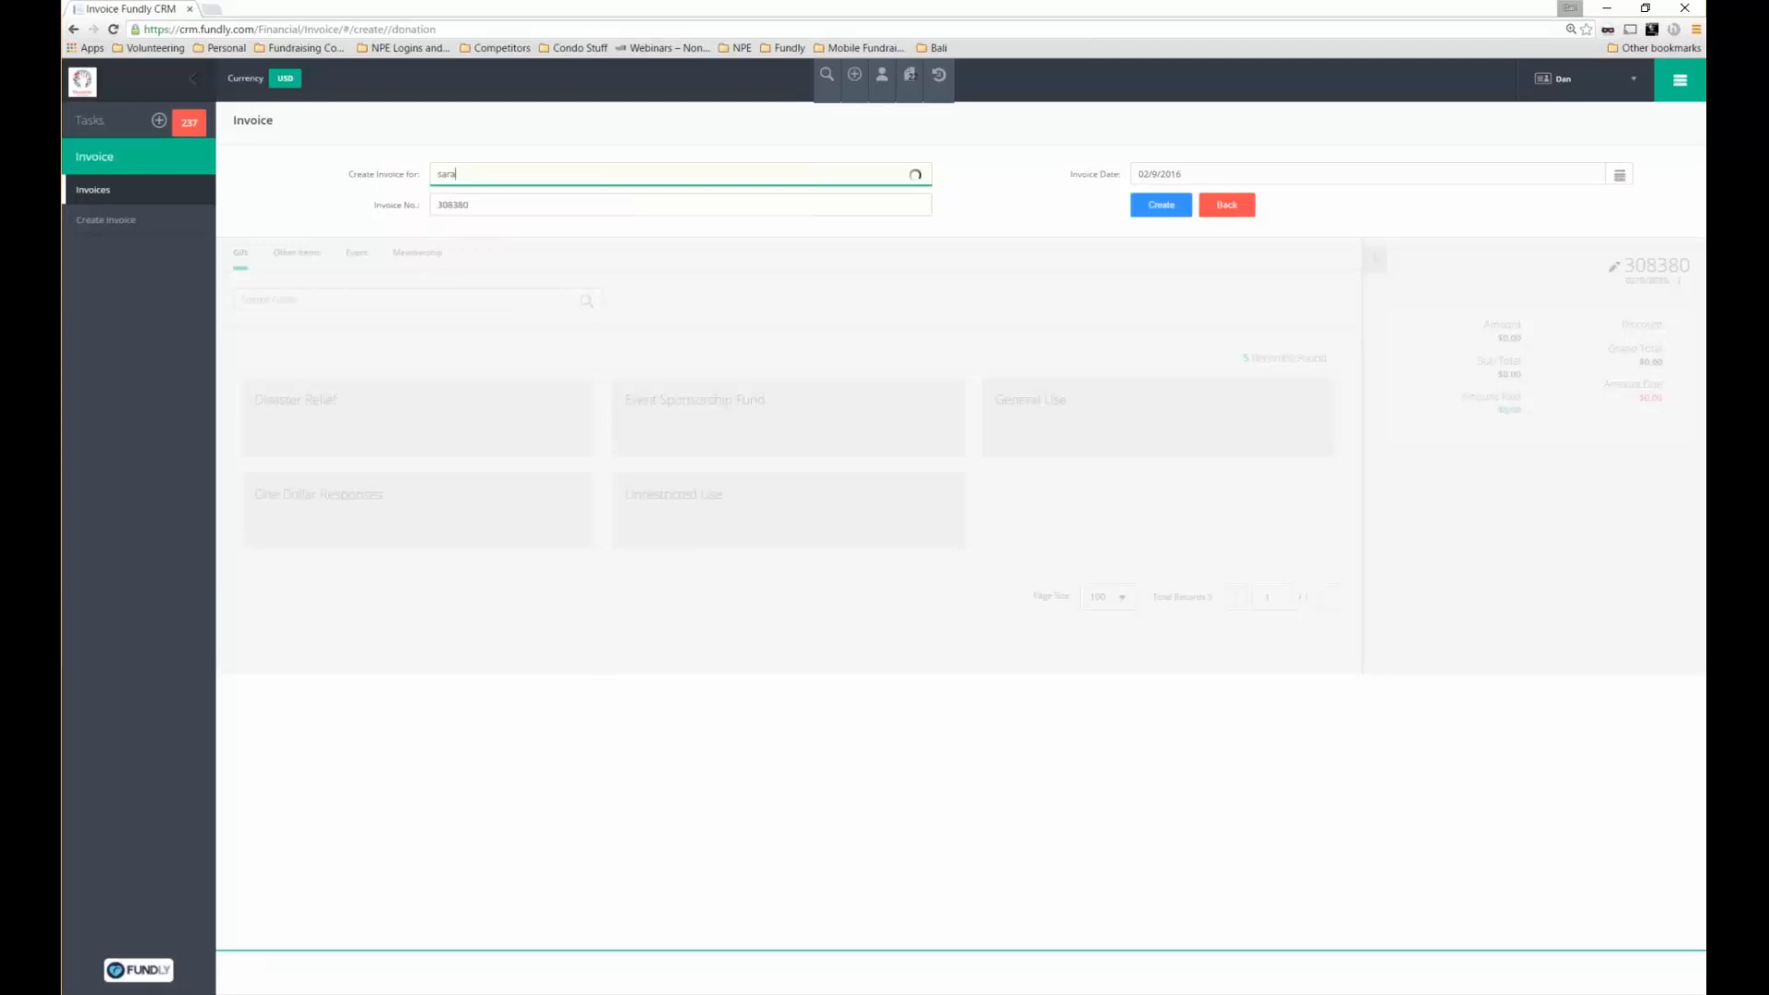
type("gh")
key("BackSpace")
key("BackSpace")
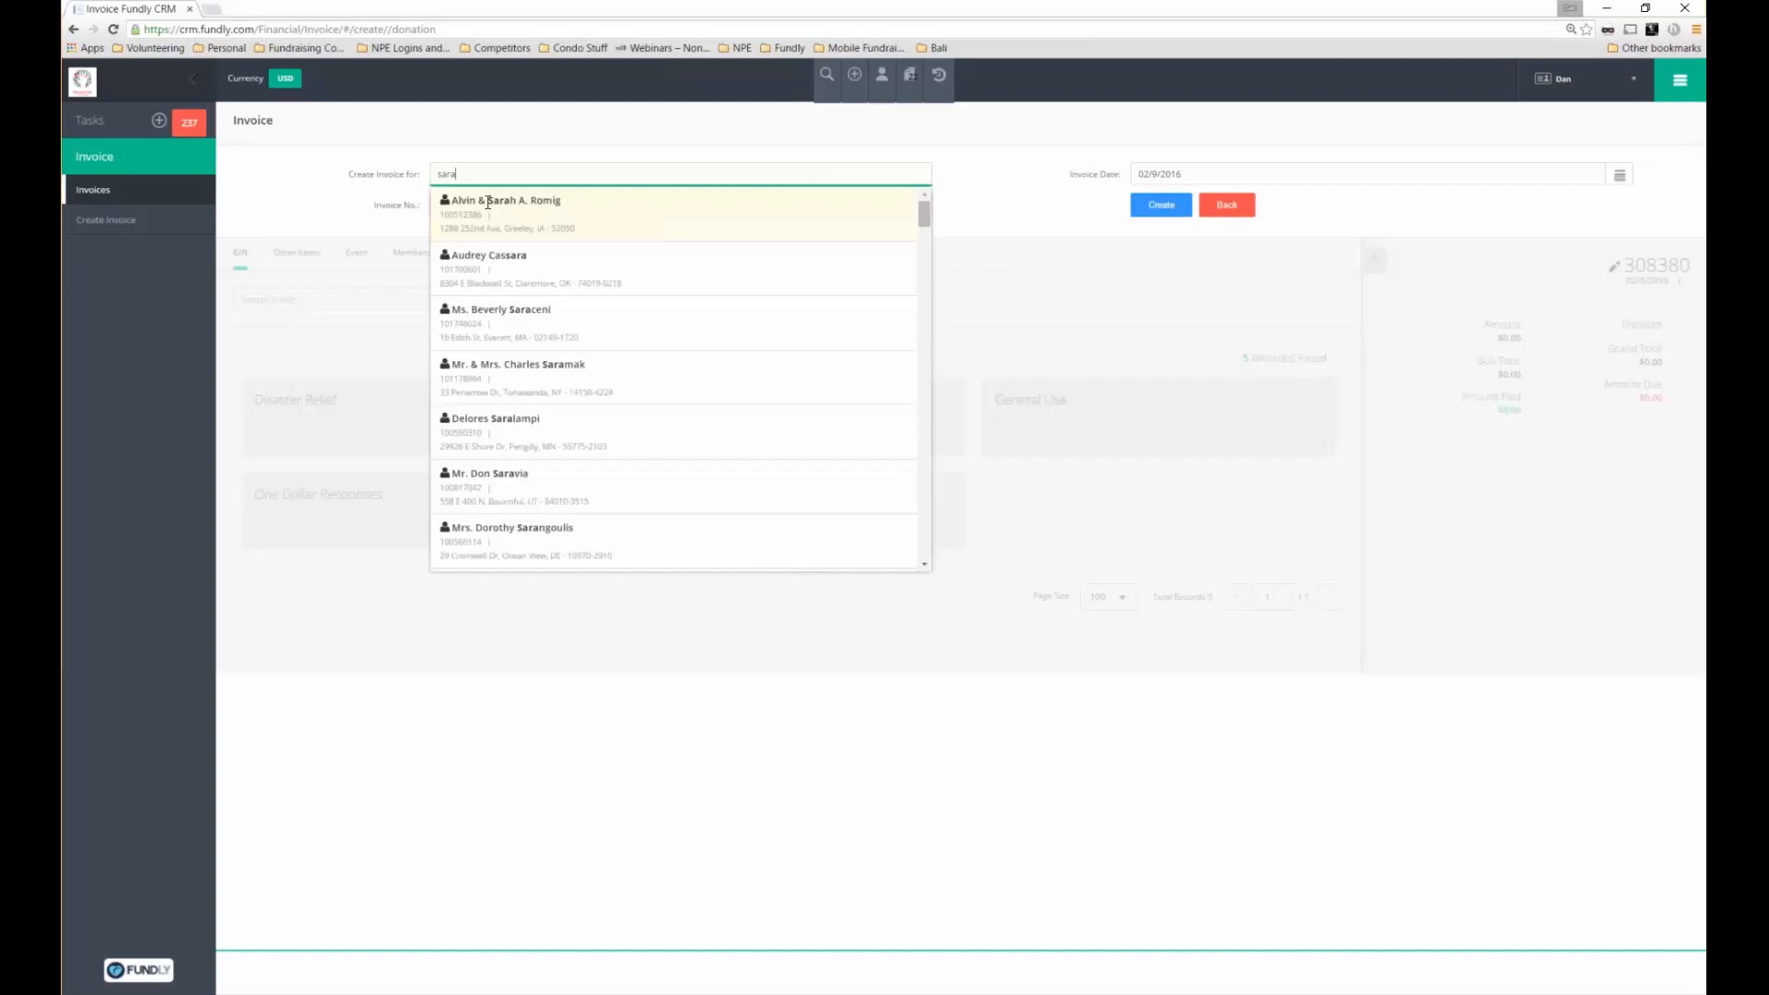
type("h")
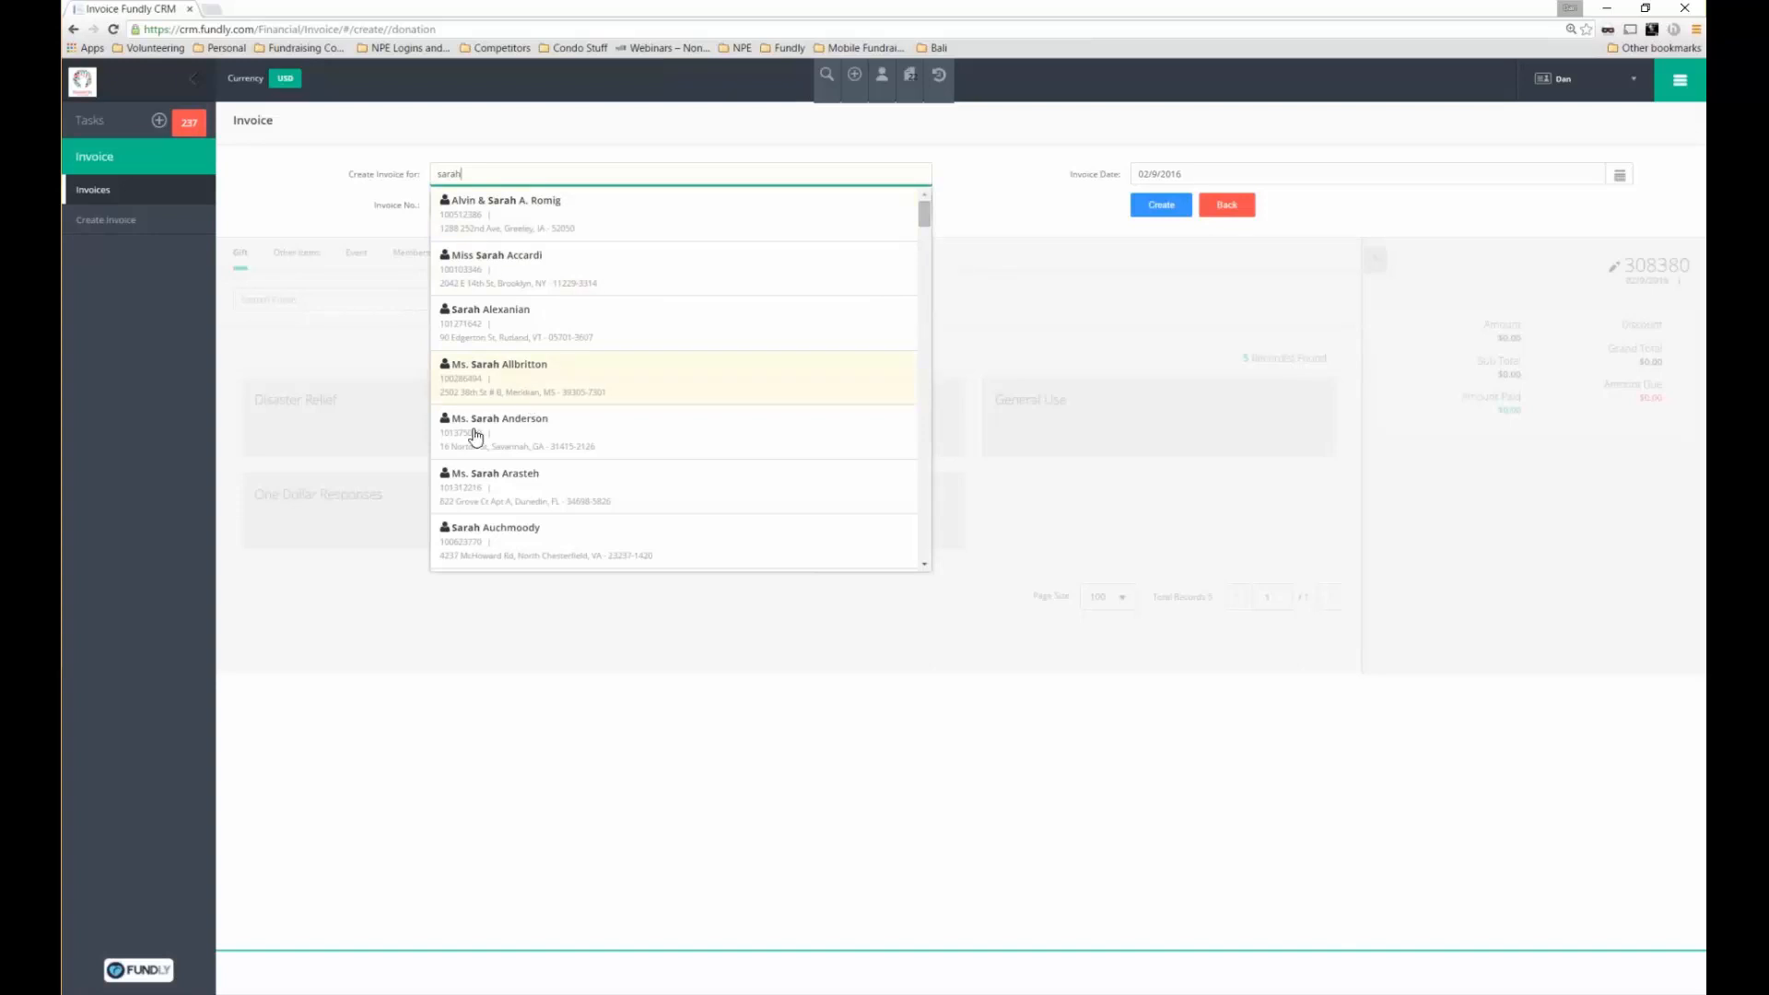
left_click(506, 489)
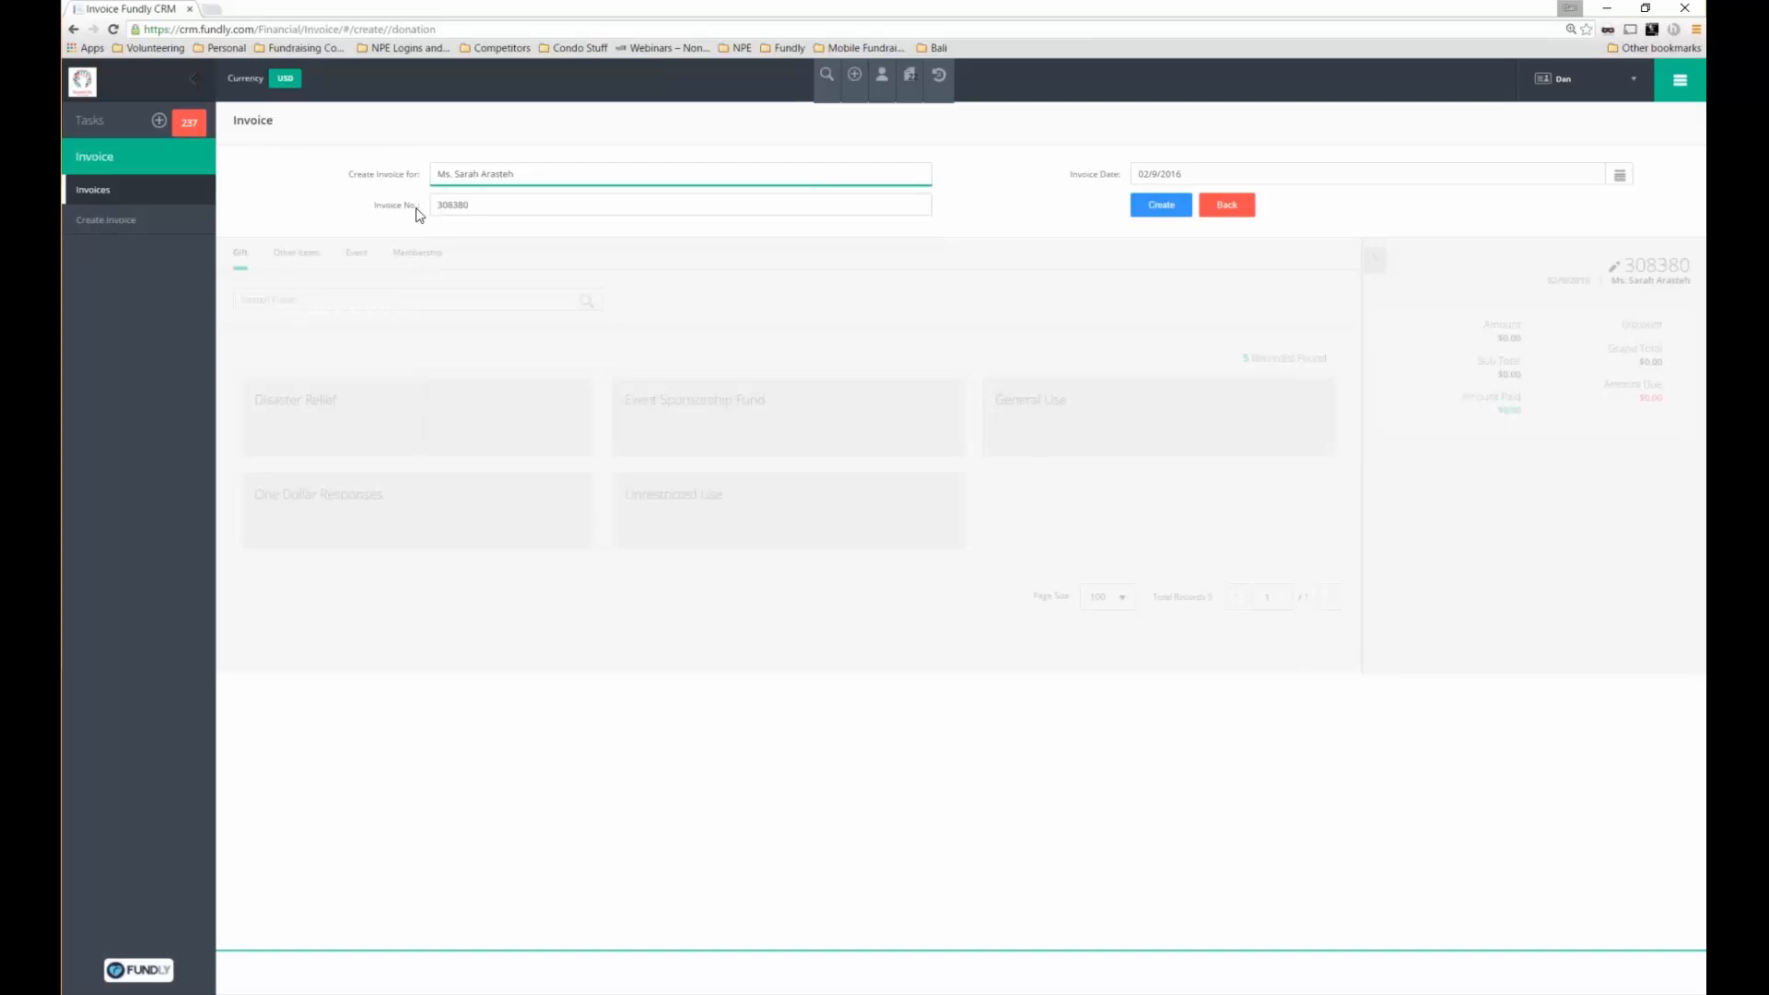
left_click_drag(419, 211, 885, 251)
left_click(1161, 204)
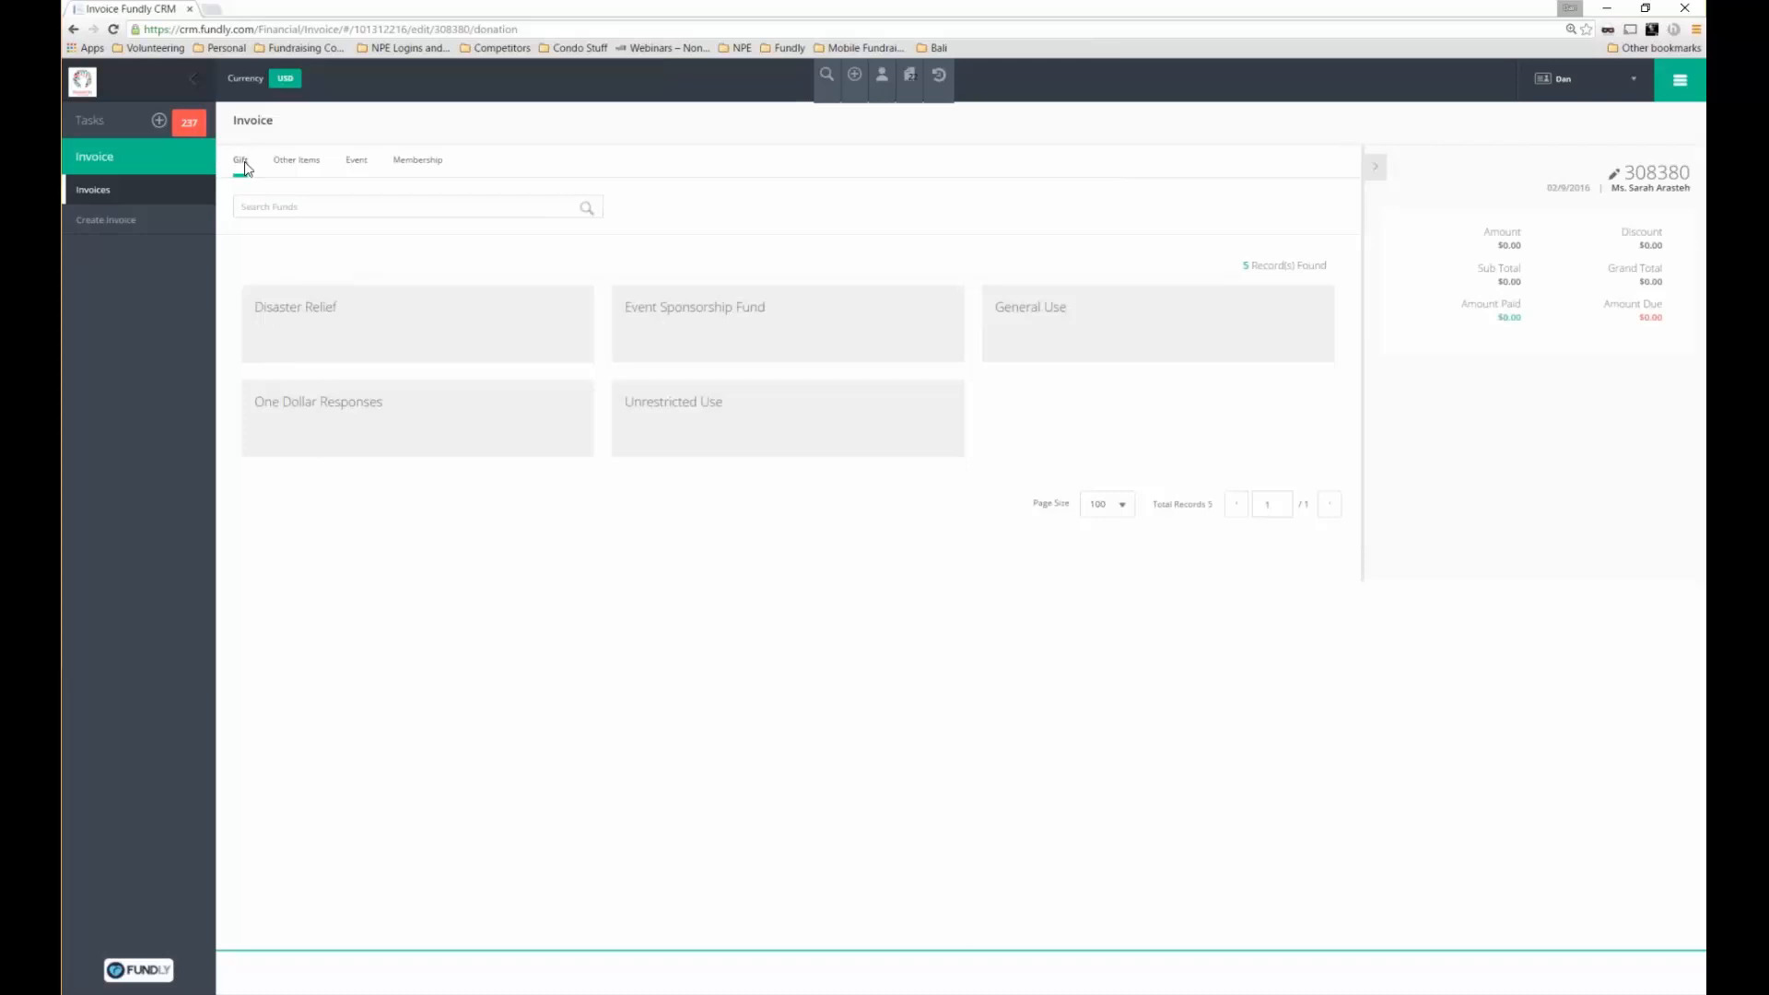
Open the General Use fund's gift form and set its source to 01 - Mail
left_click(1189, 293)
left_click(784, 318)
left_click(299, 346)
left_click(1223, 346)
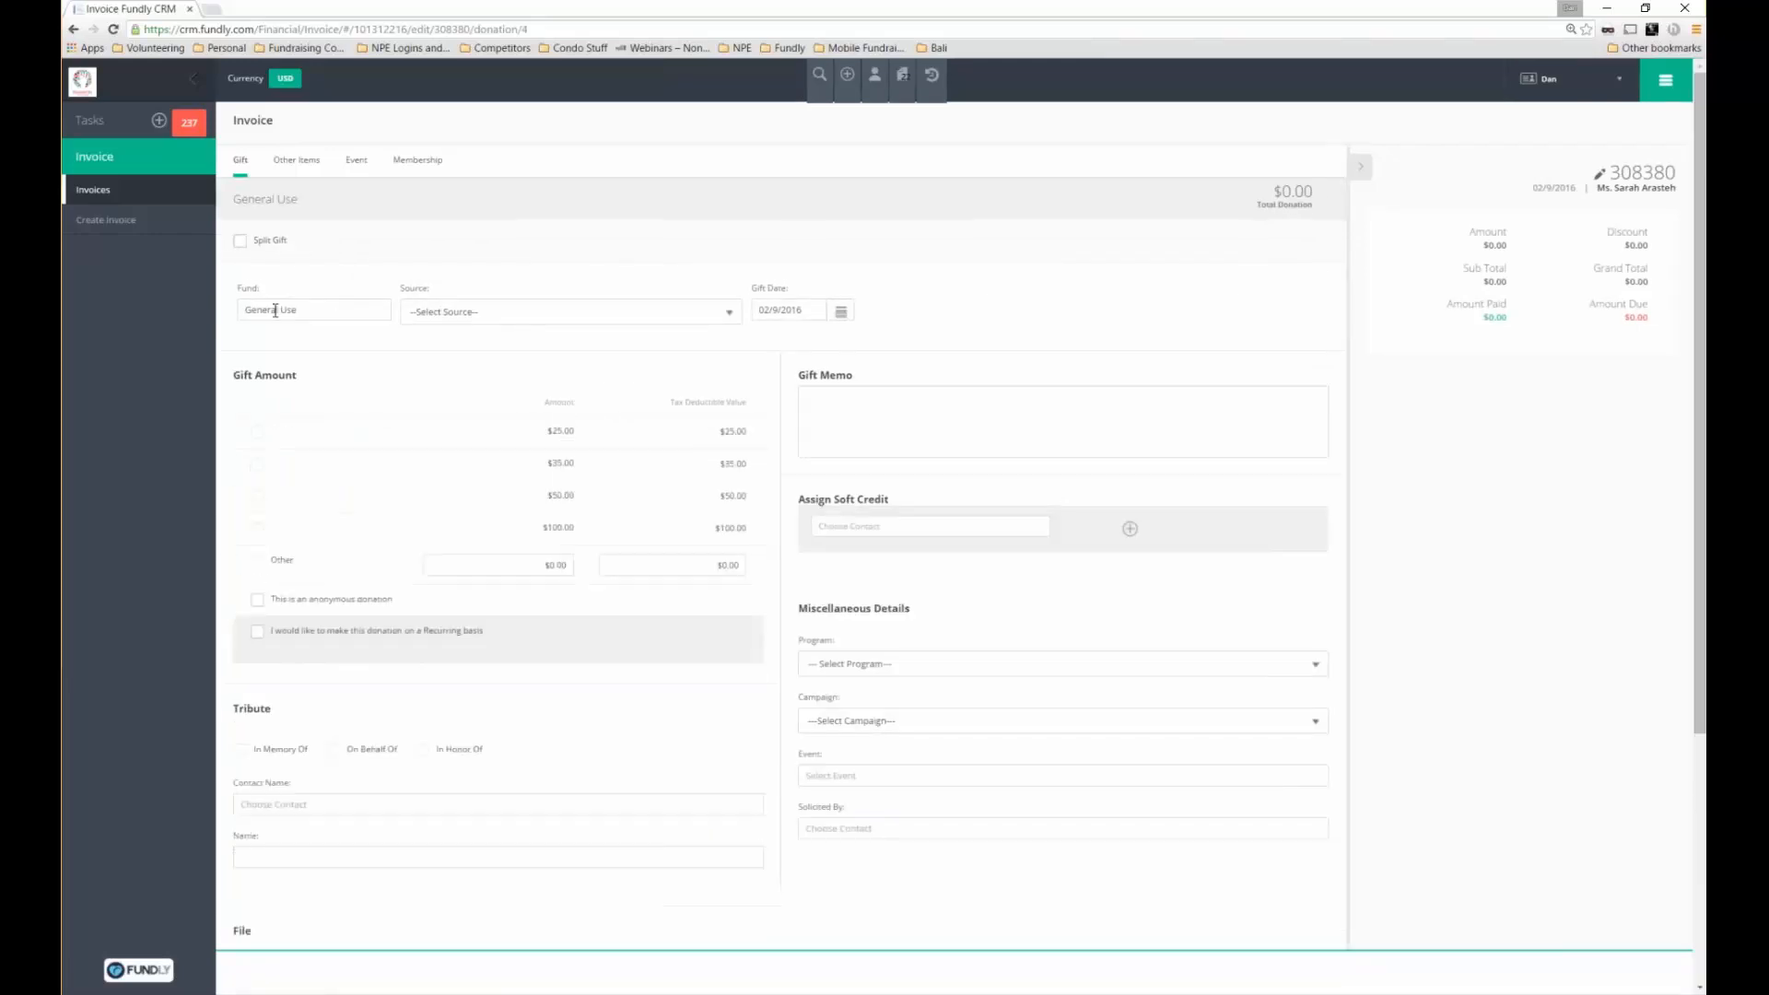
left_click(452, 312)
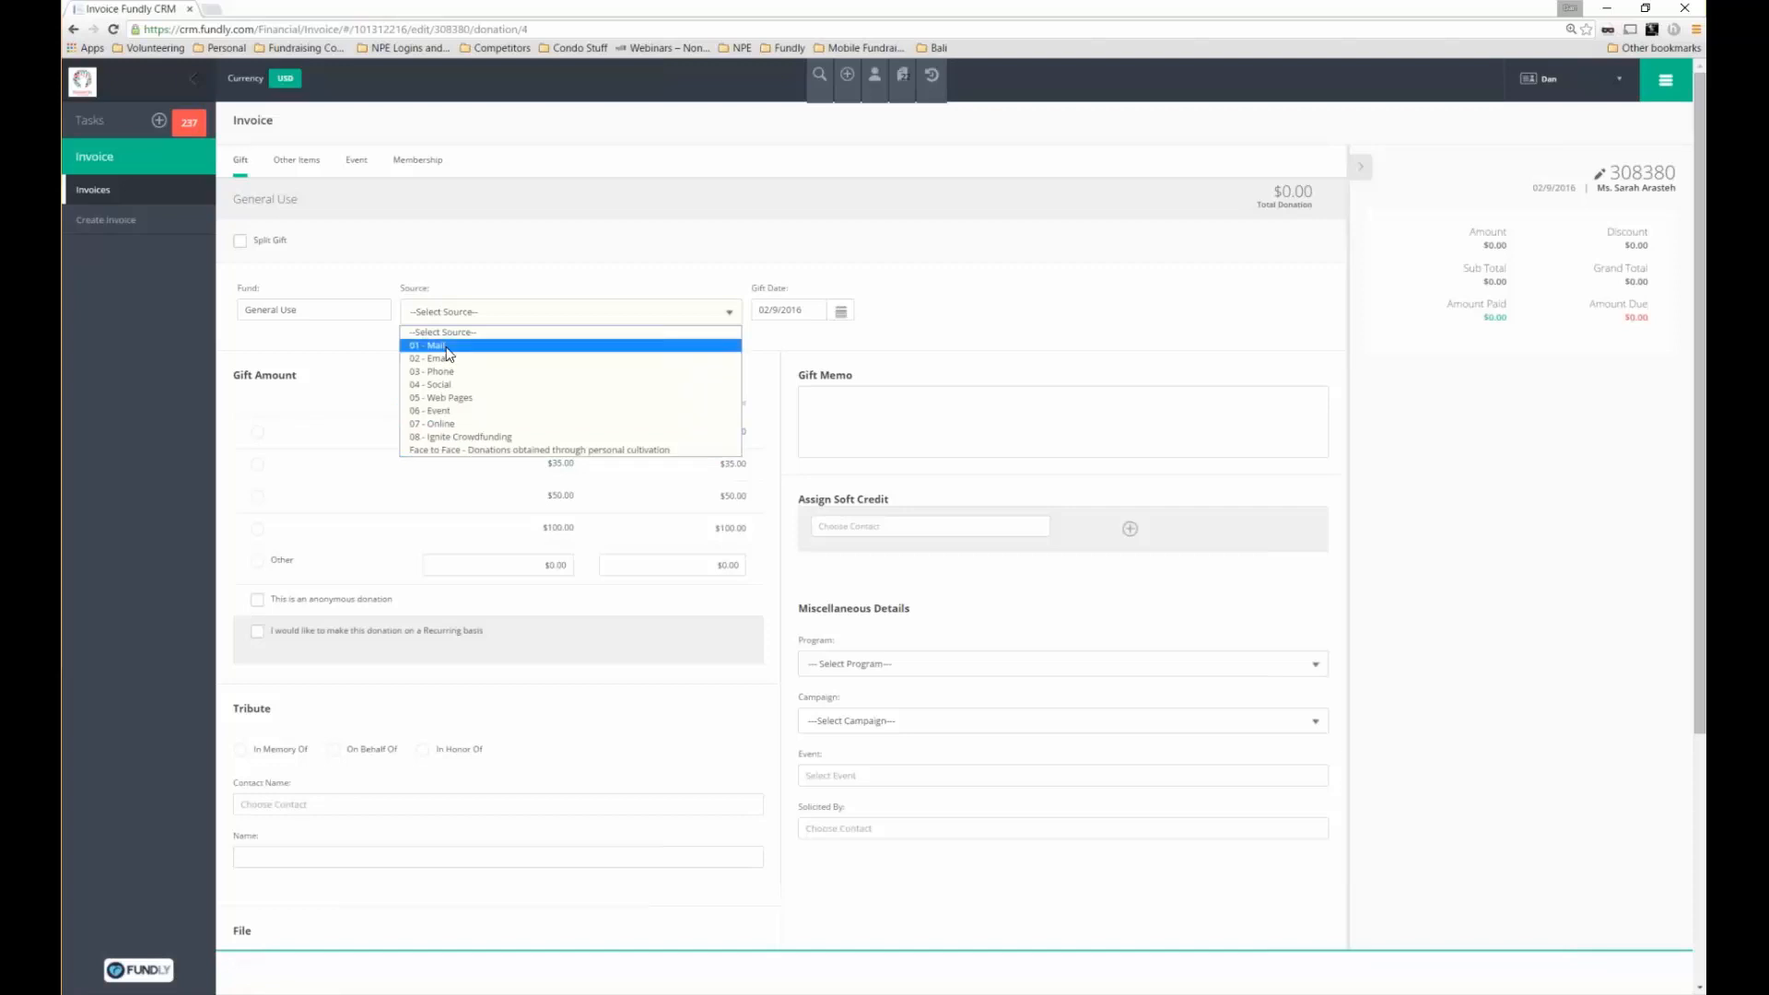
left_click(445, 350)
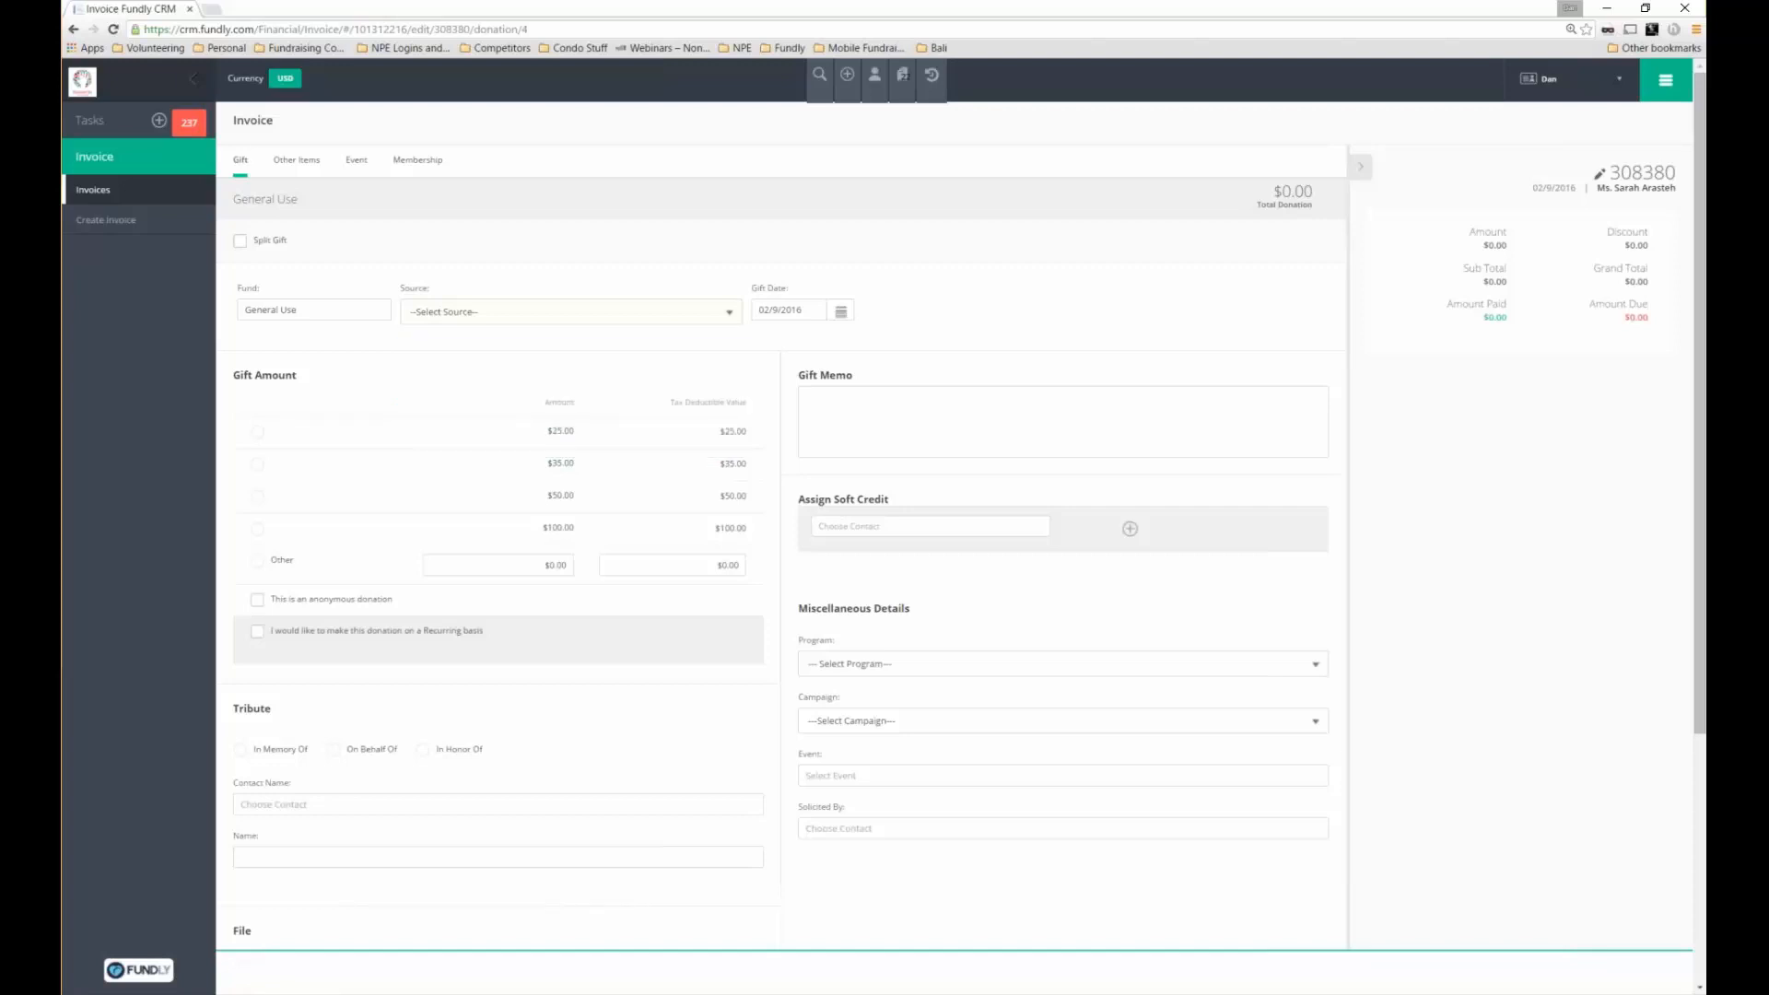
Enter an Other gift amount of 55 and switch on recurring giving
scroll(498, 492, "down", 1)
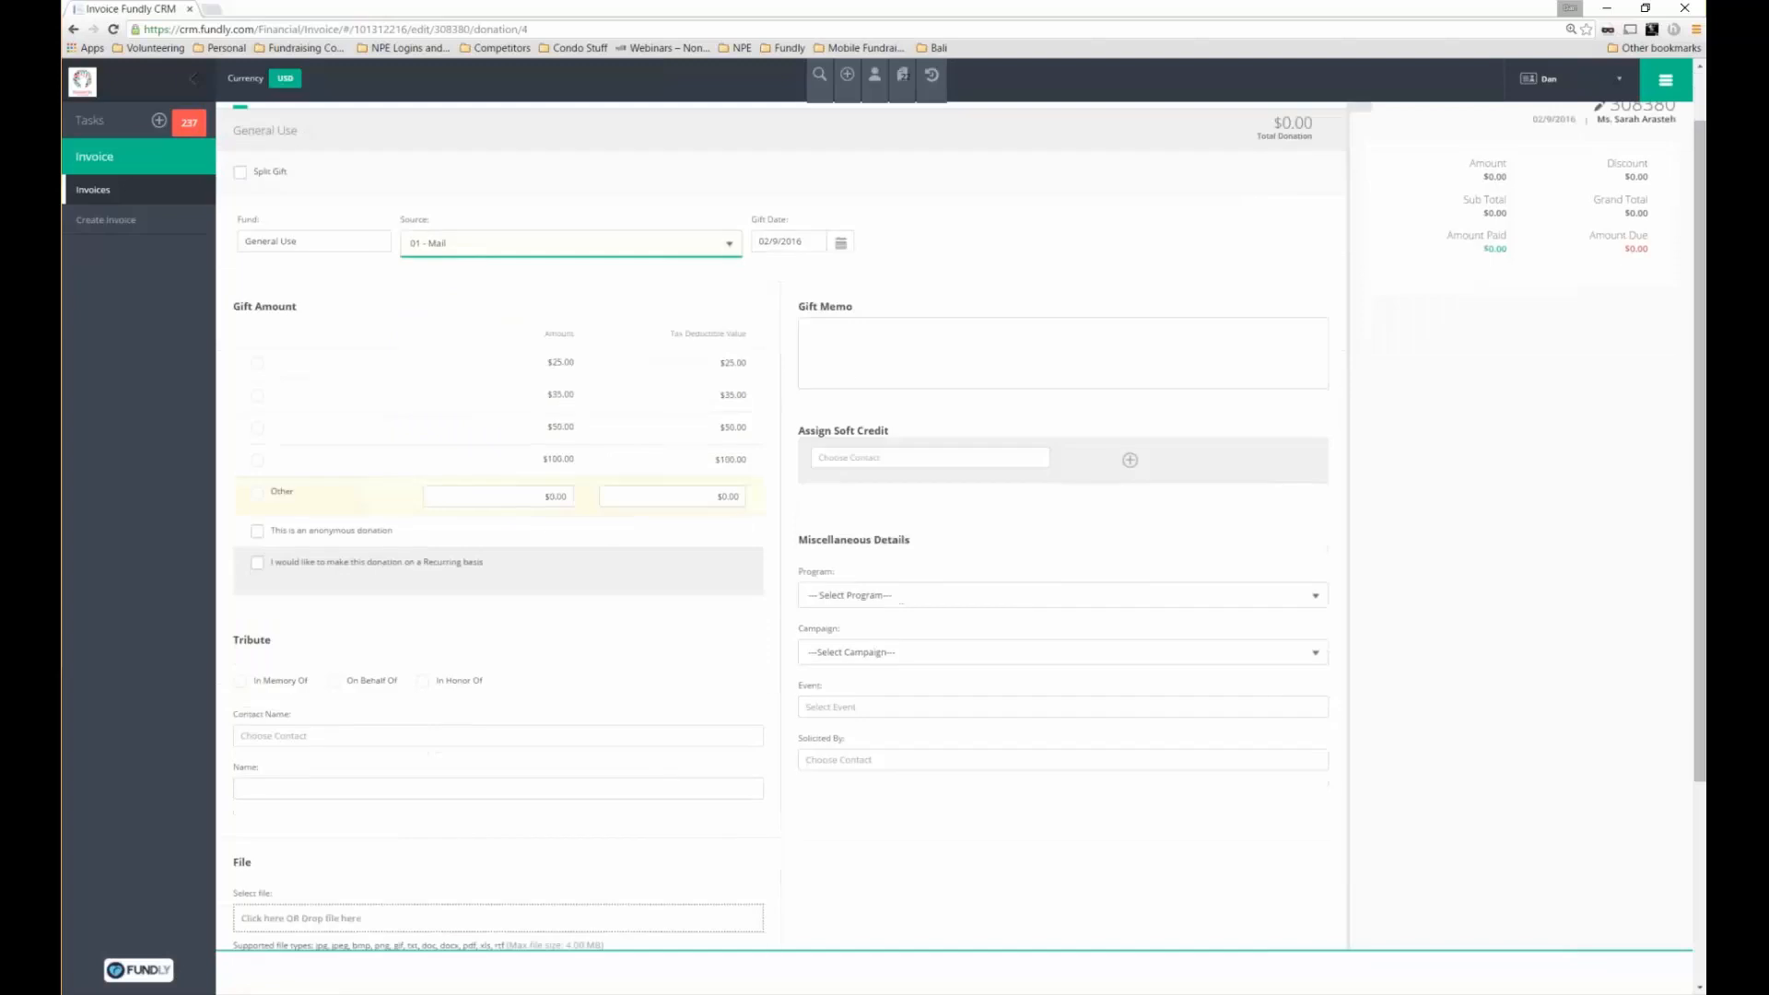
triple_click(236, 304)
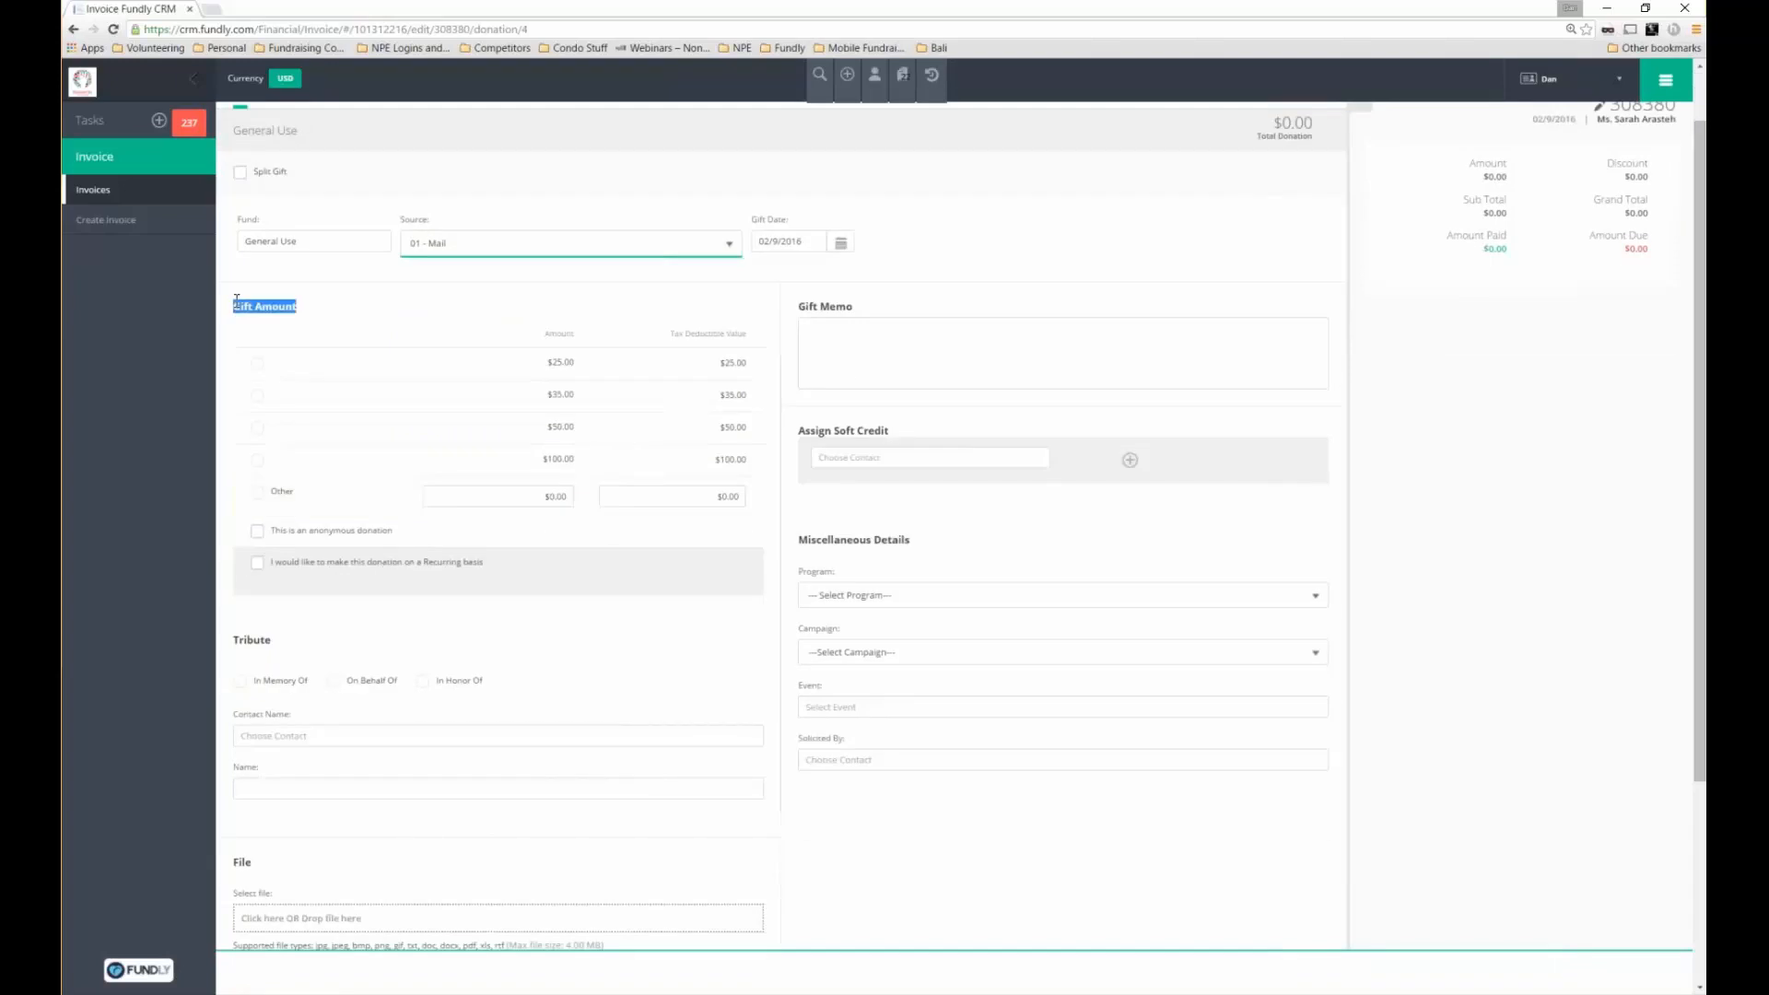
left_click(542, 503)
left_click(543, 499)
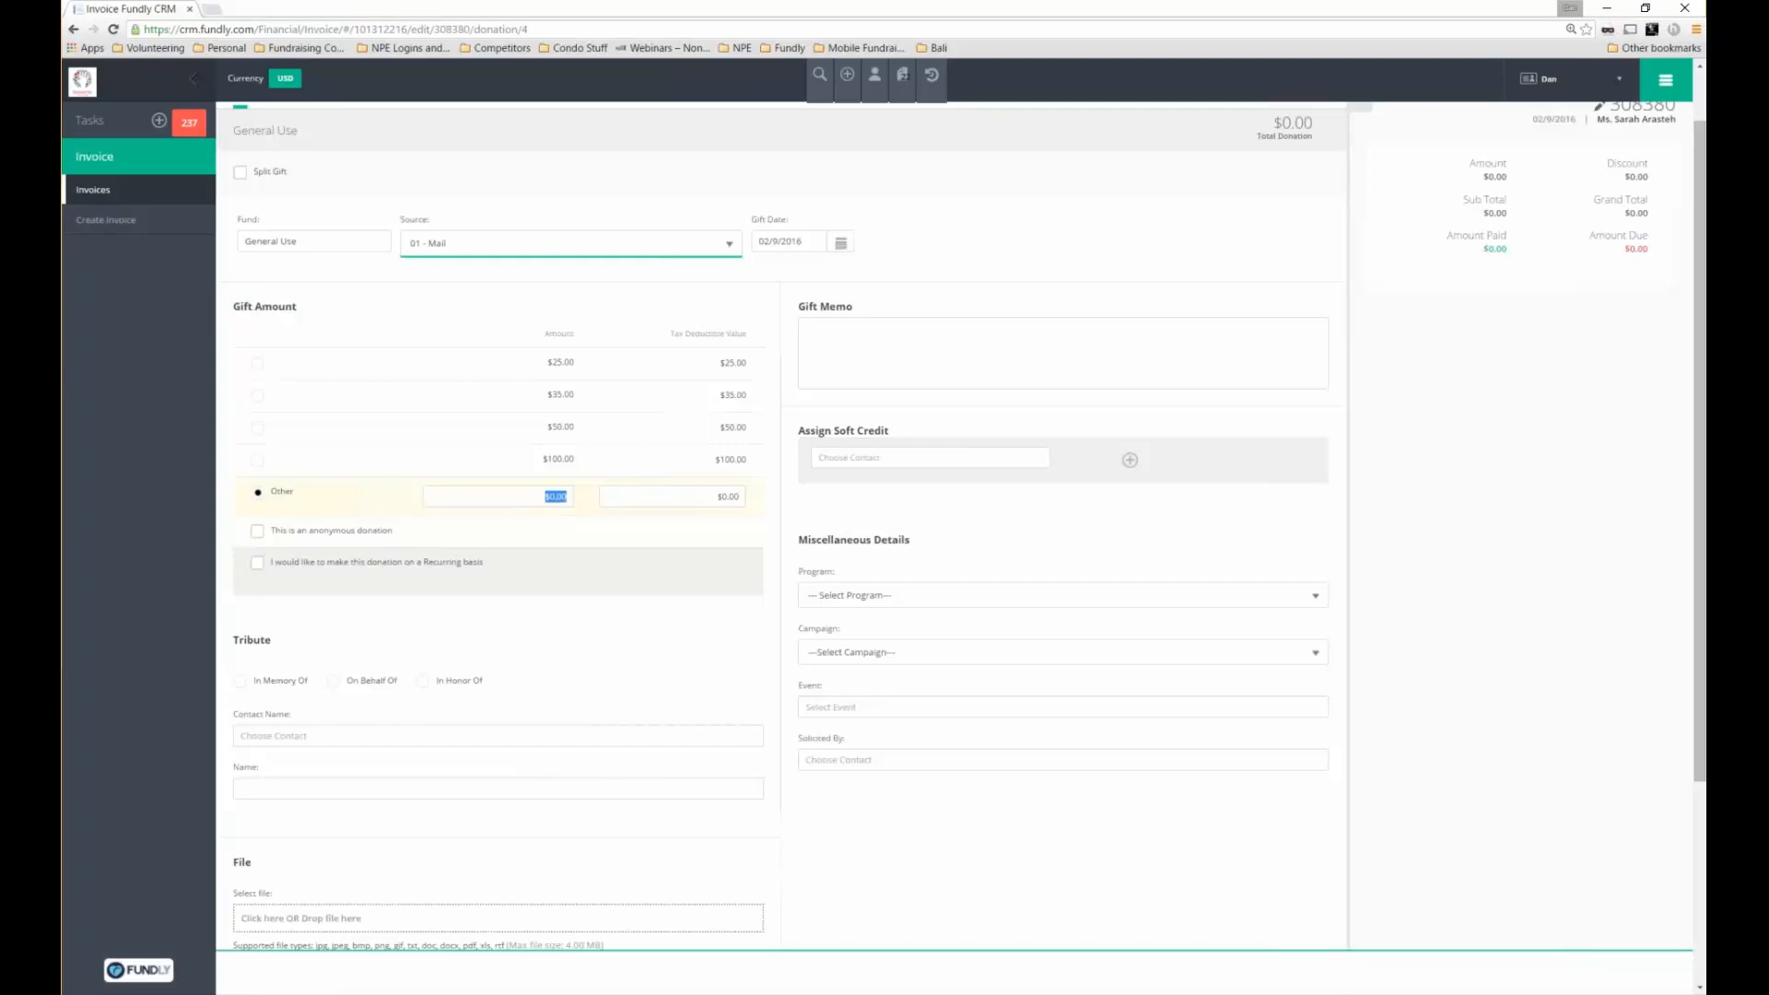
type("55")
scroll(954, 526, "down", 1)
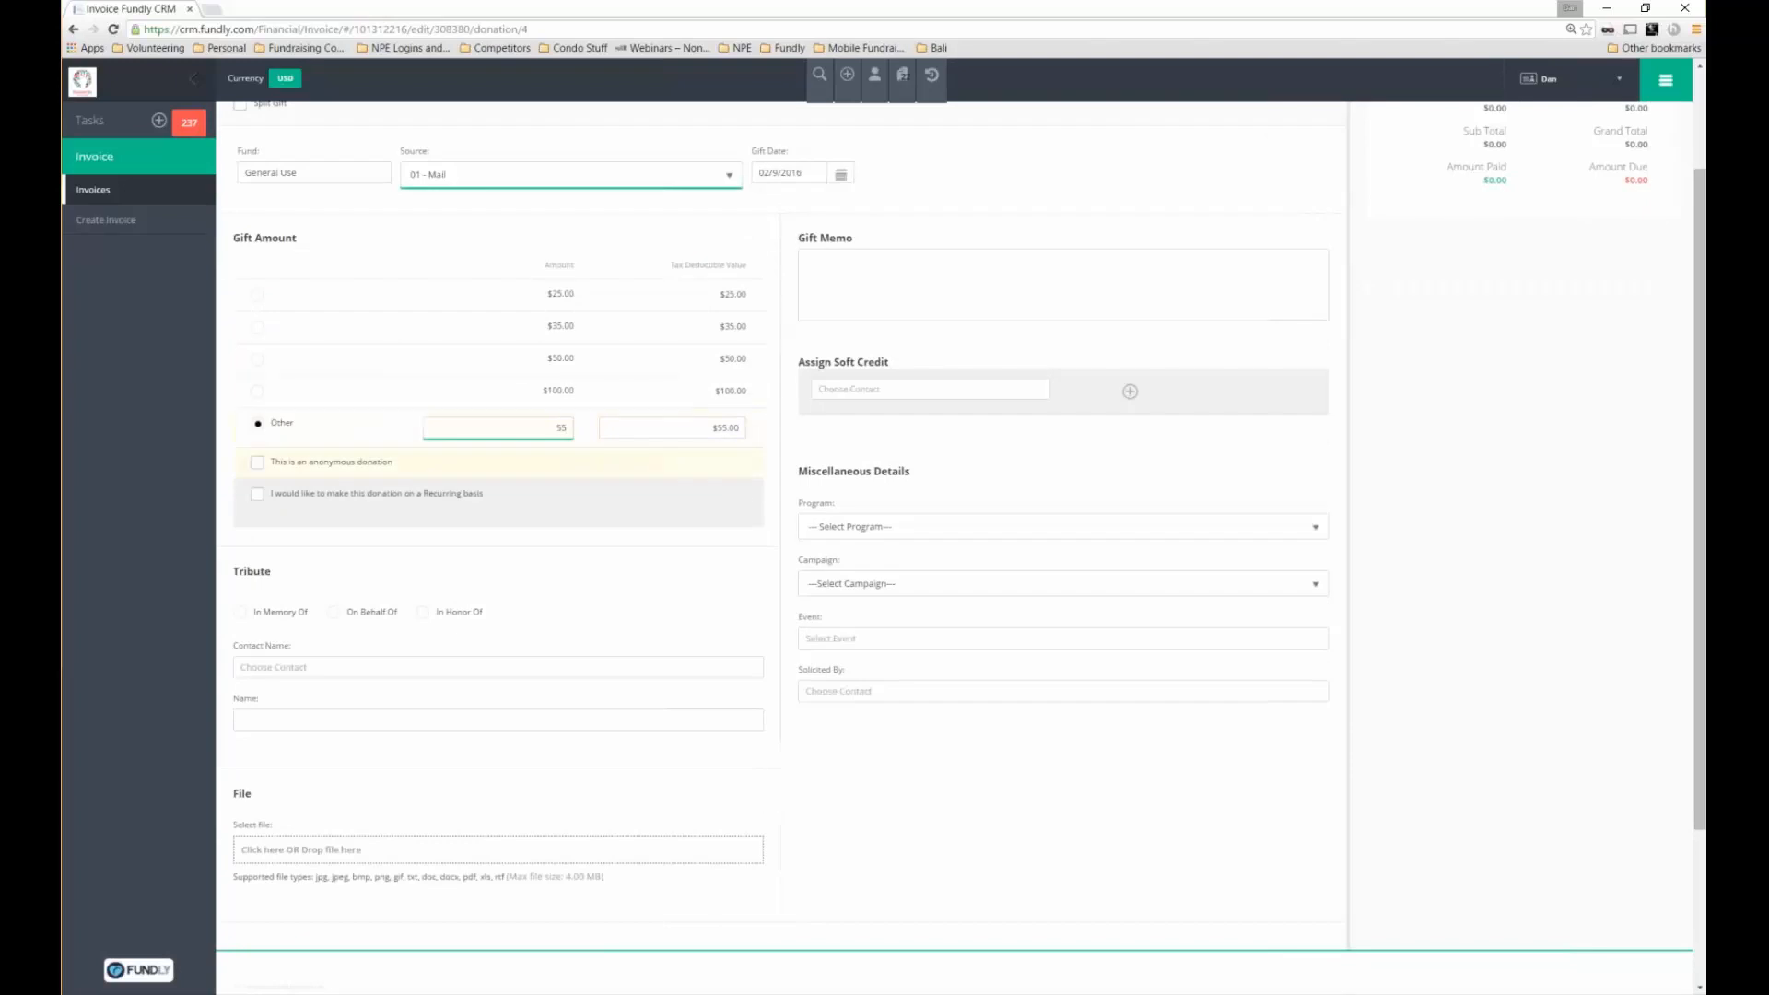
left_click(257, 494)
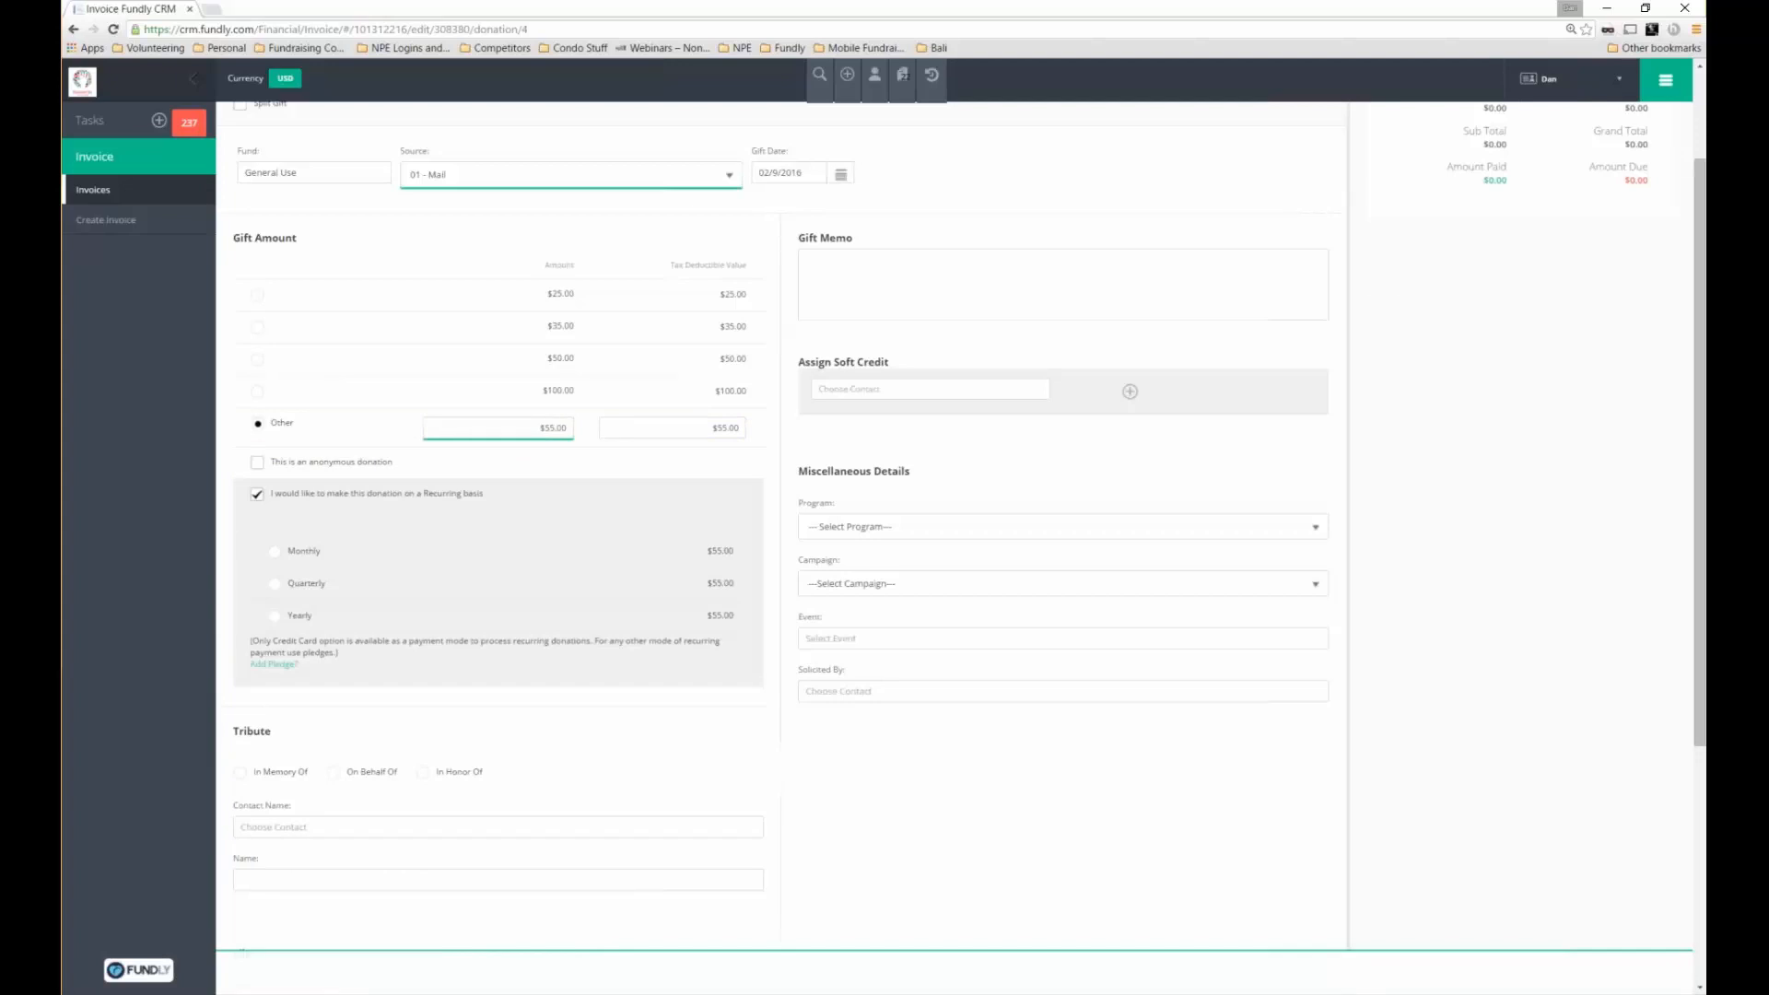
Turn recurring giving back off and keep the acknowledgement as Send Later
left_click(355, 494)
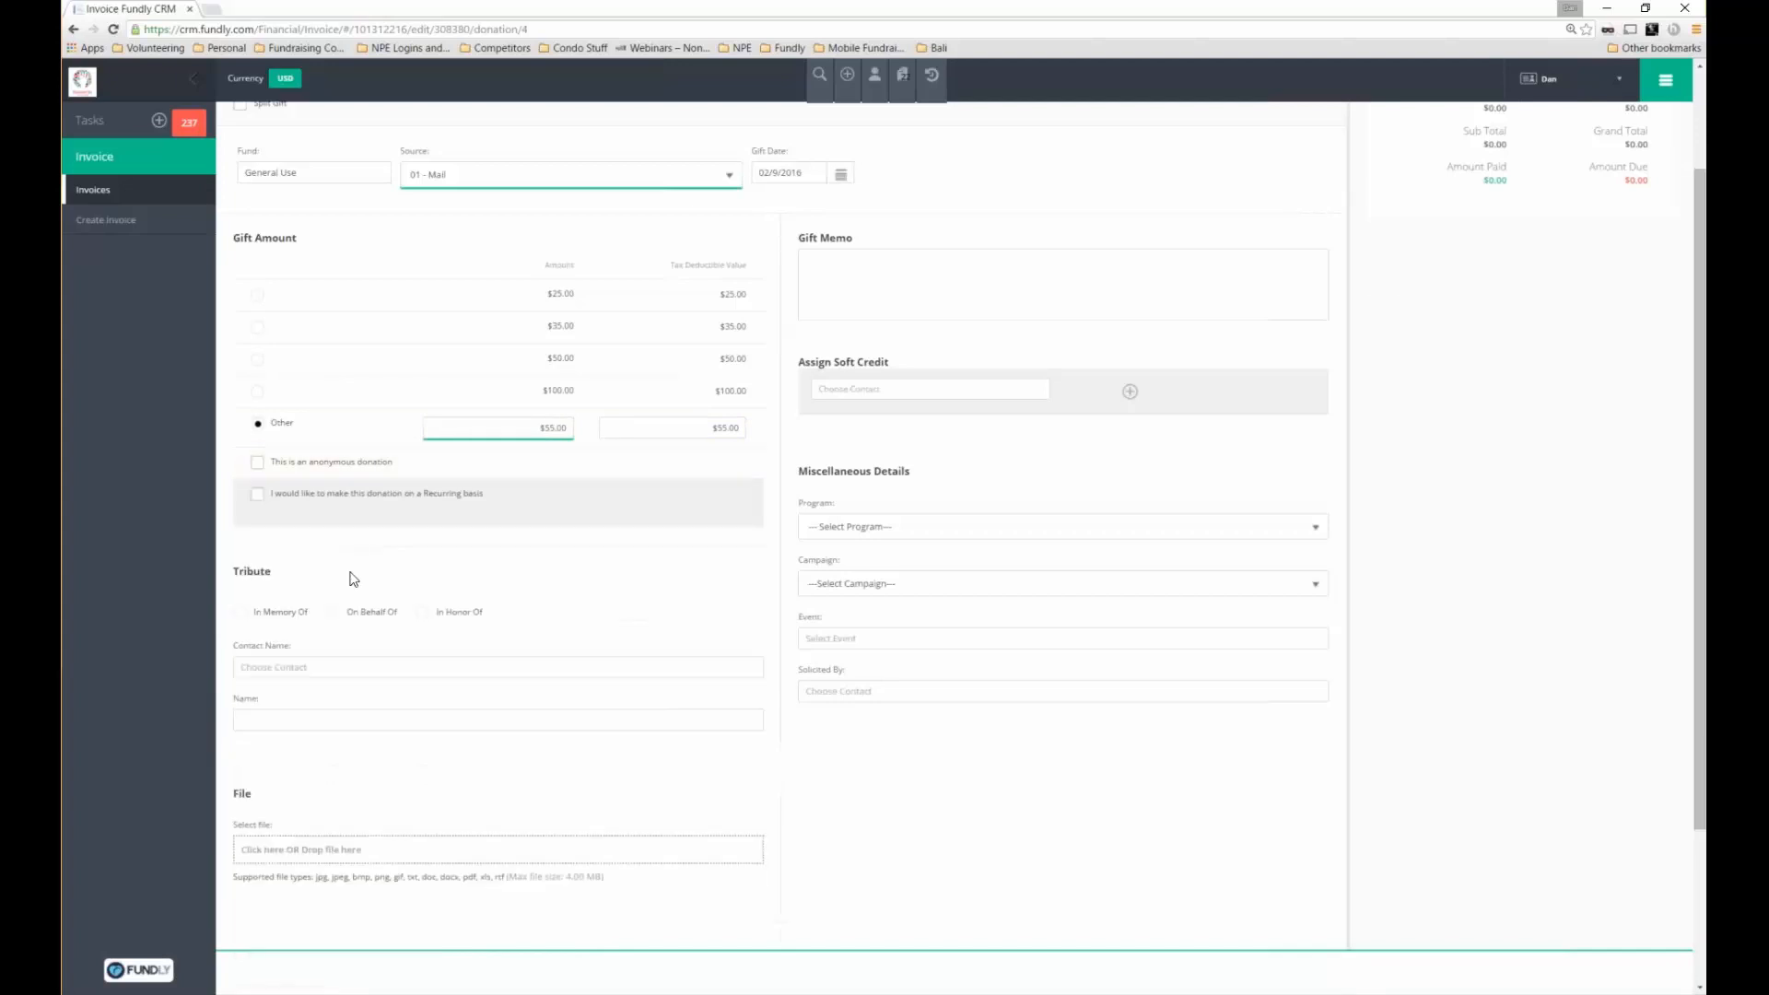
scroll(354, 578, "down", 1)
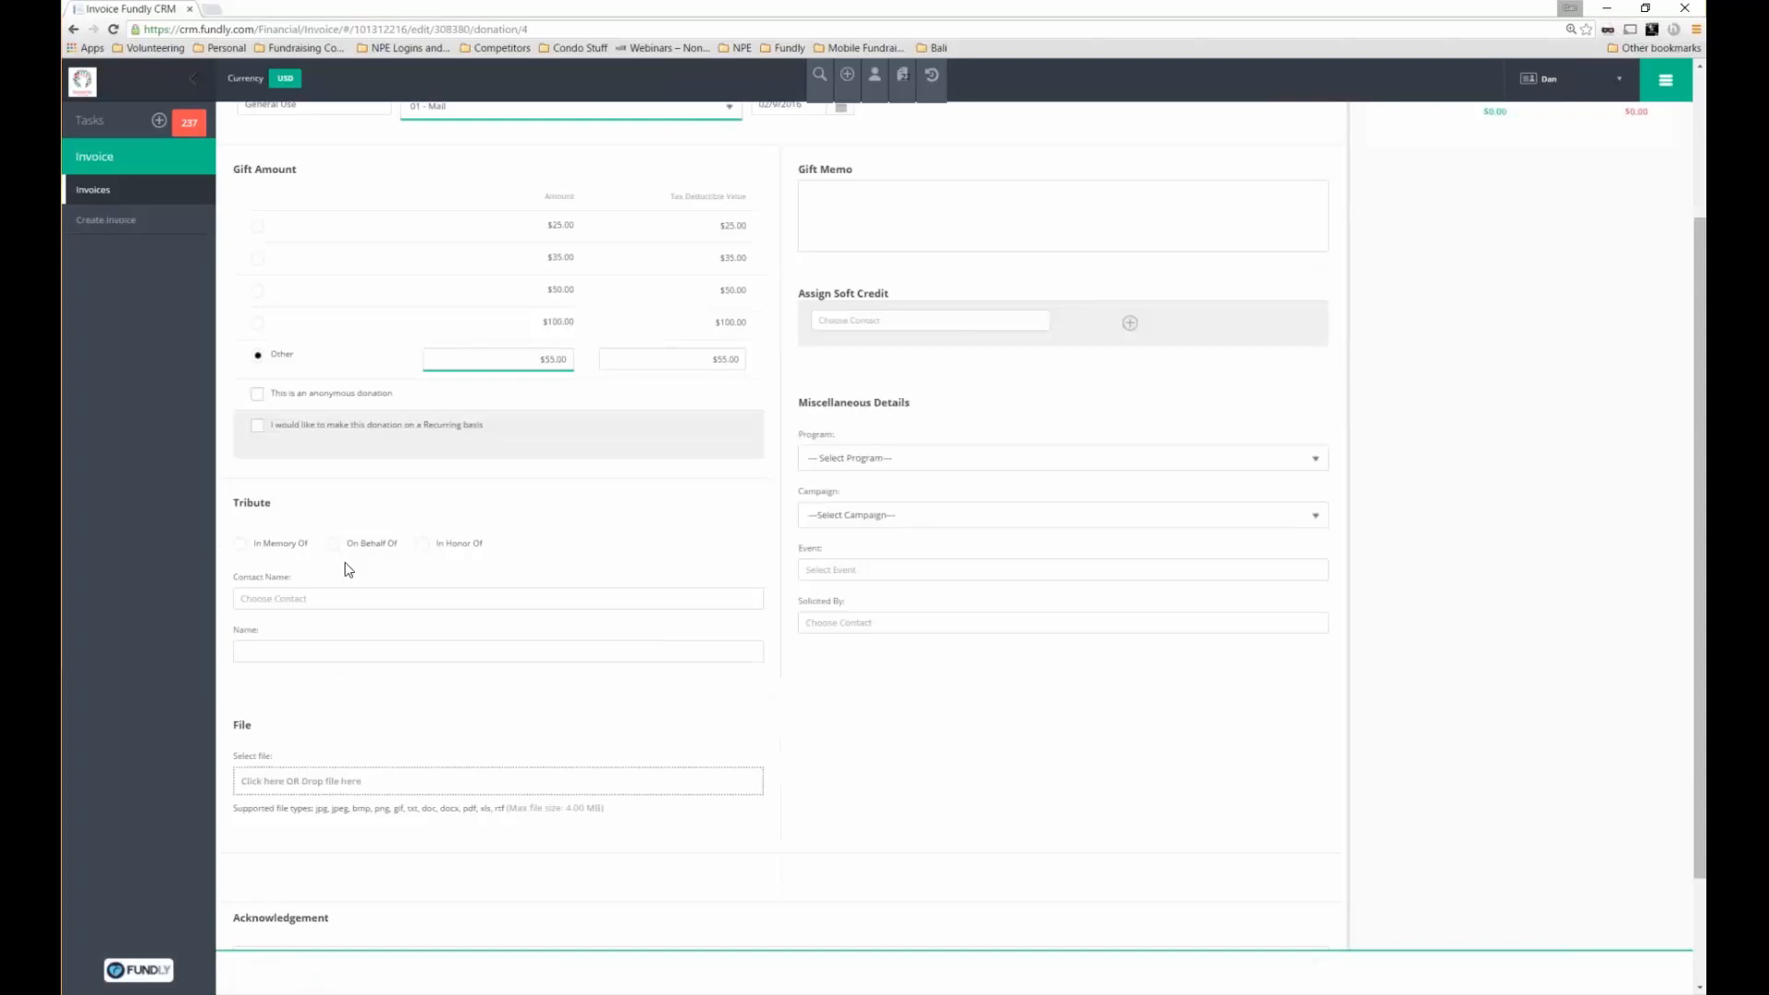
scroll(349, 569, "down", 2)
left_click(249, 462)
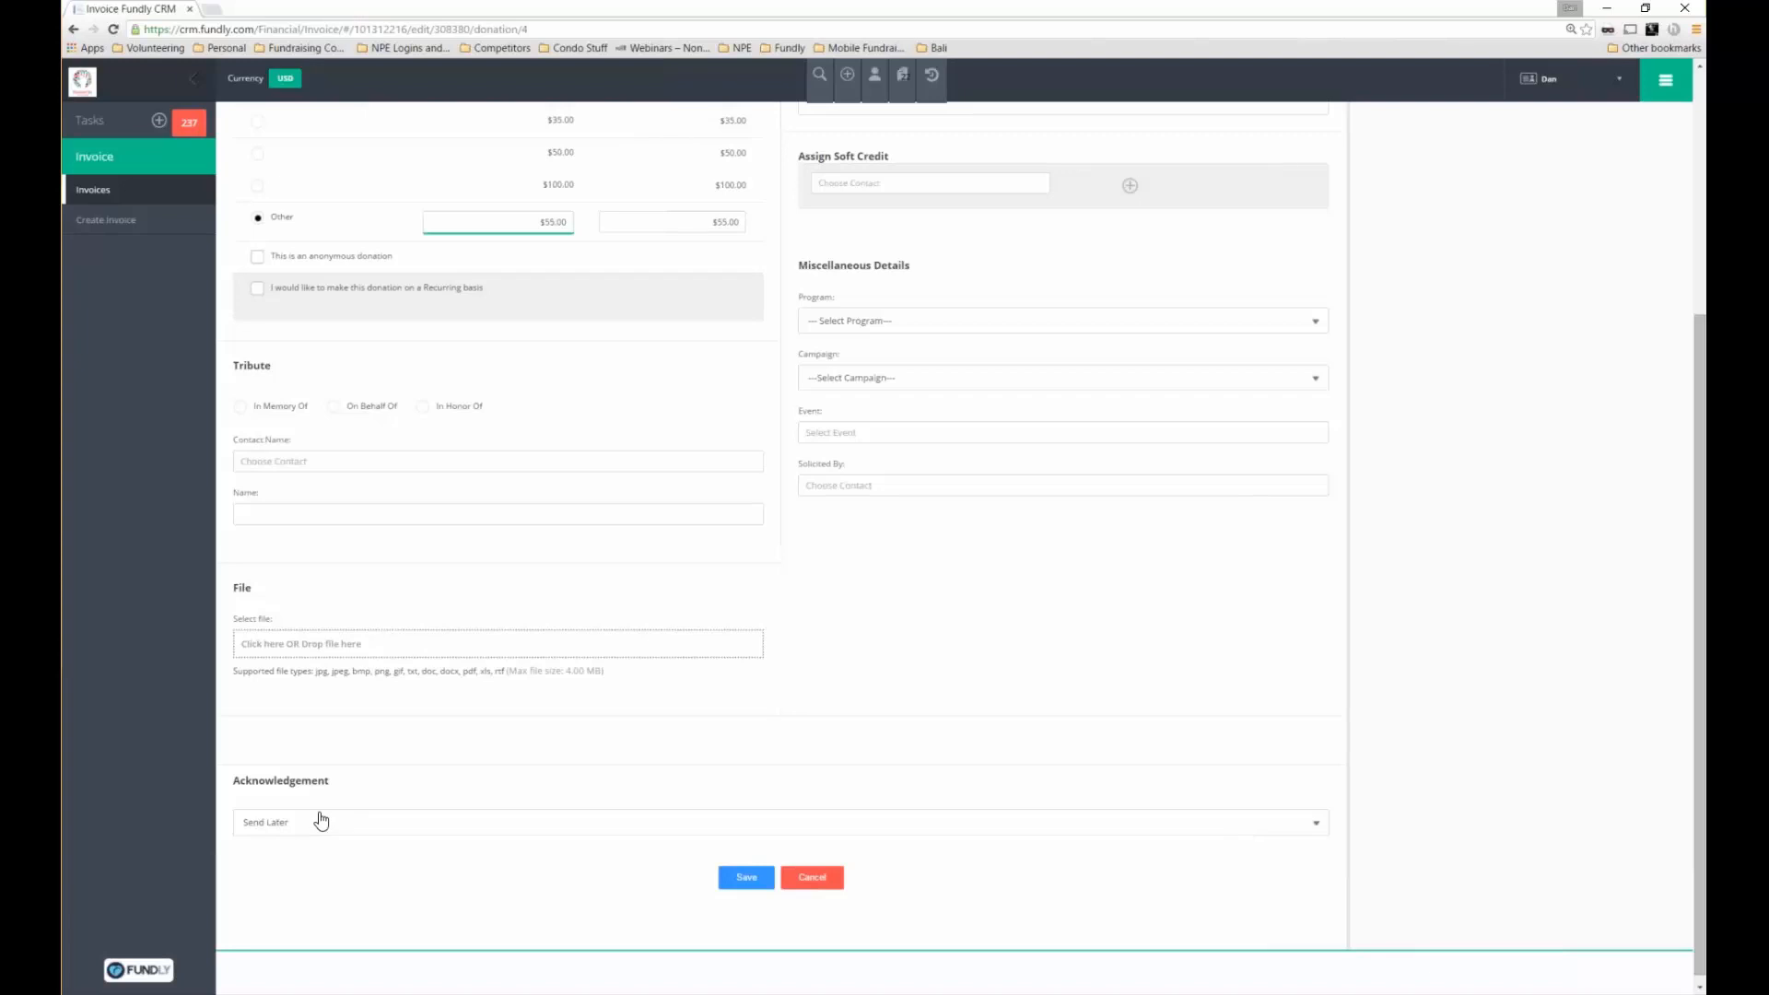
left_click(279, 823)
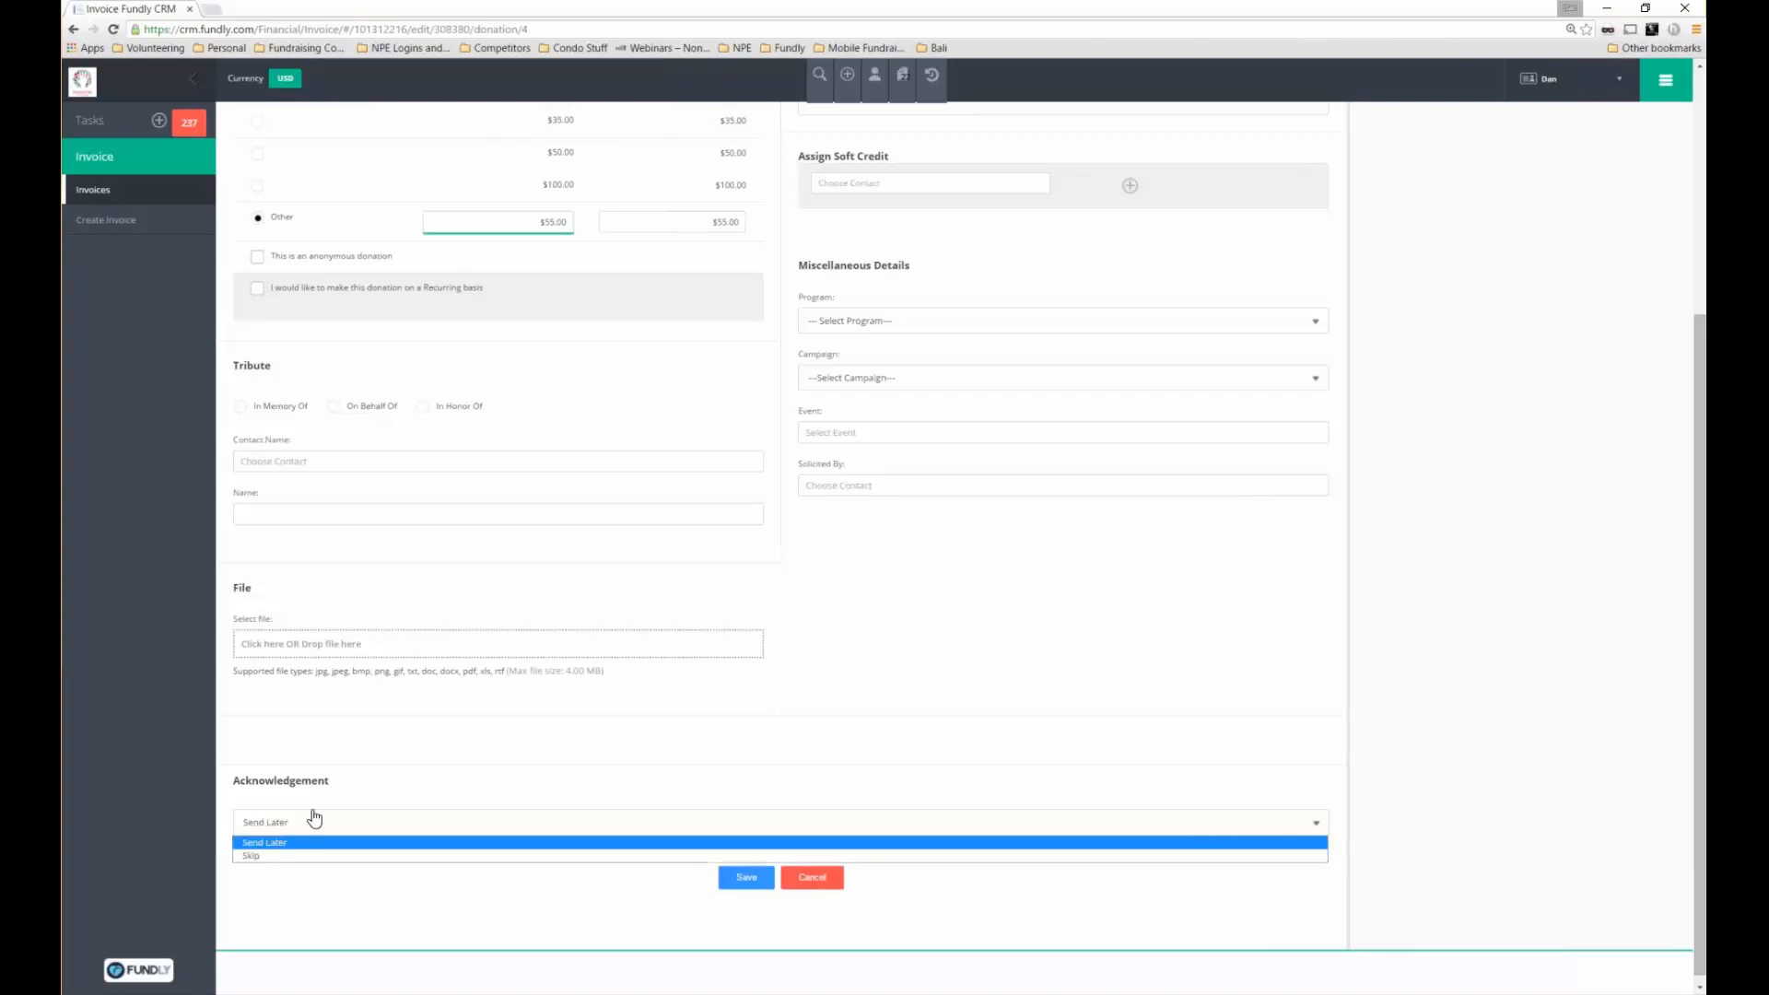
left_click(314, 817)
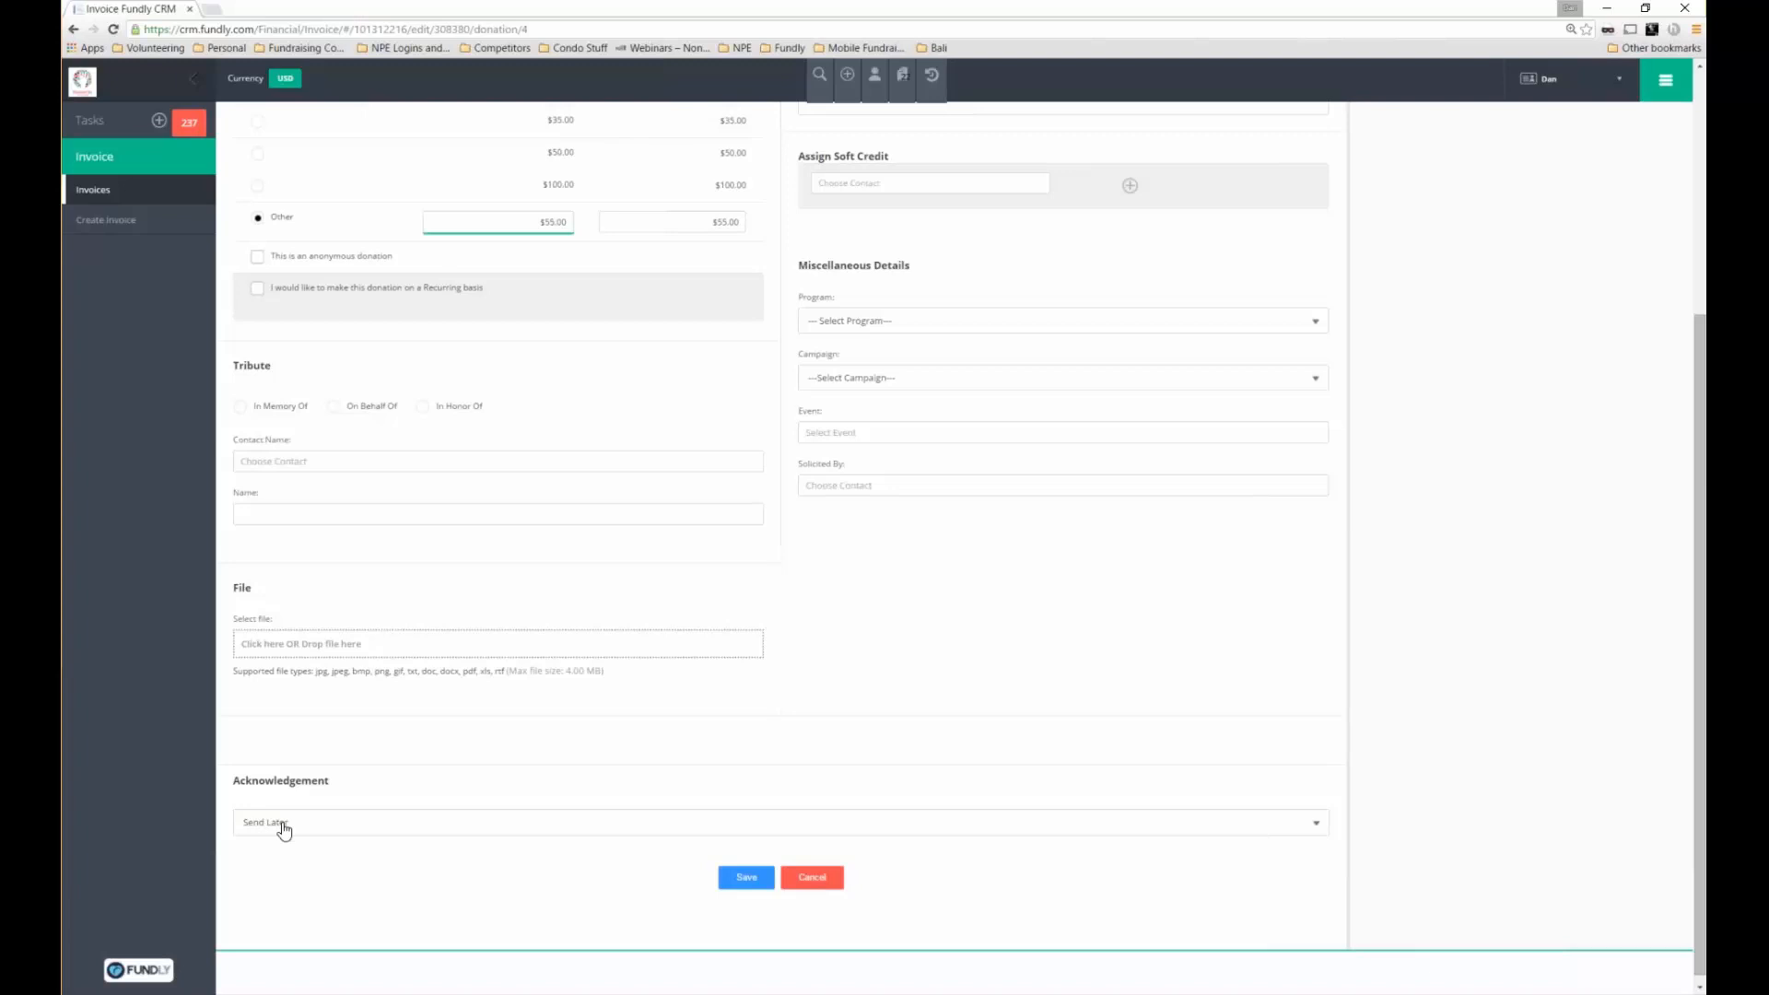
double_click(297, 782)
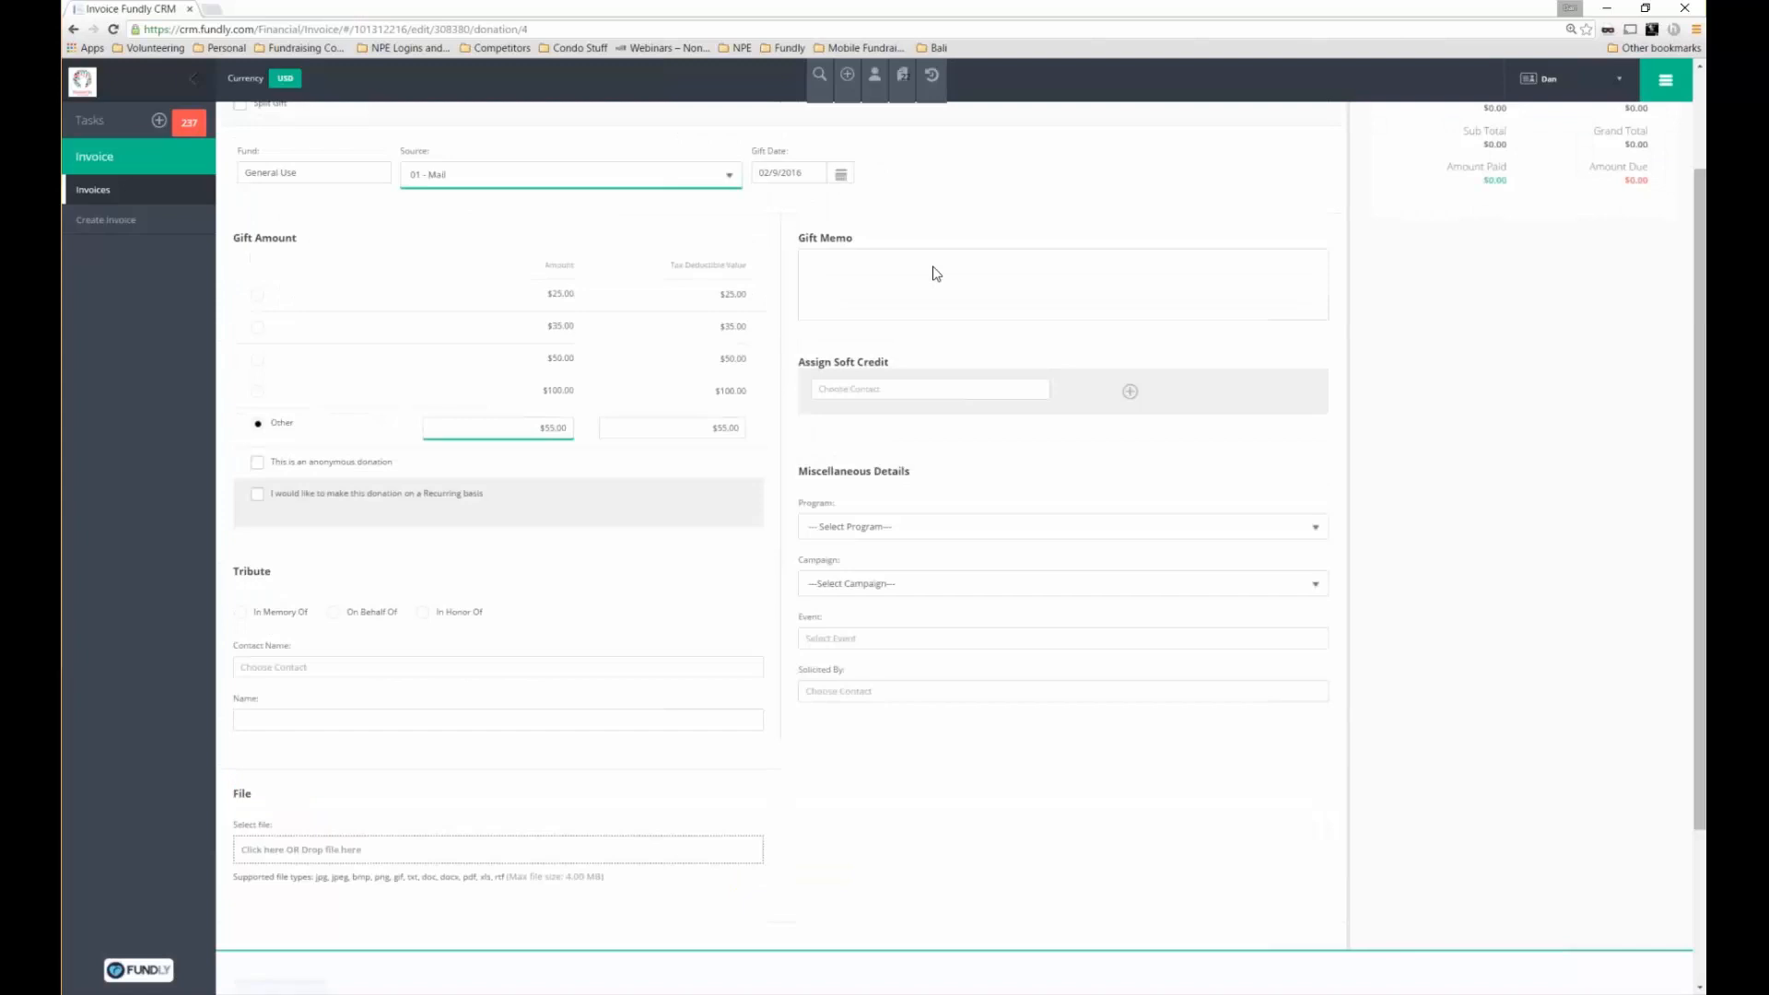
scroll(935, 272, "up", 2)
scroll(1106, 442, "down", 1)
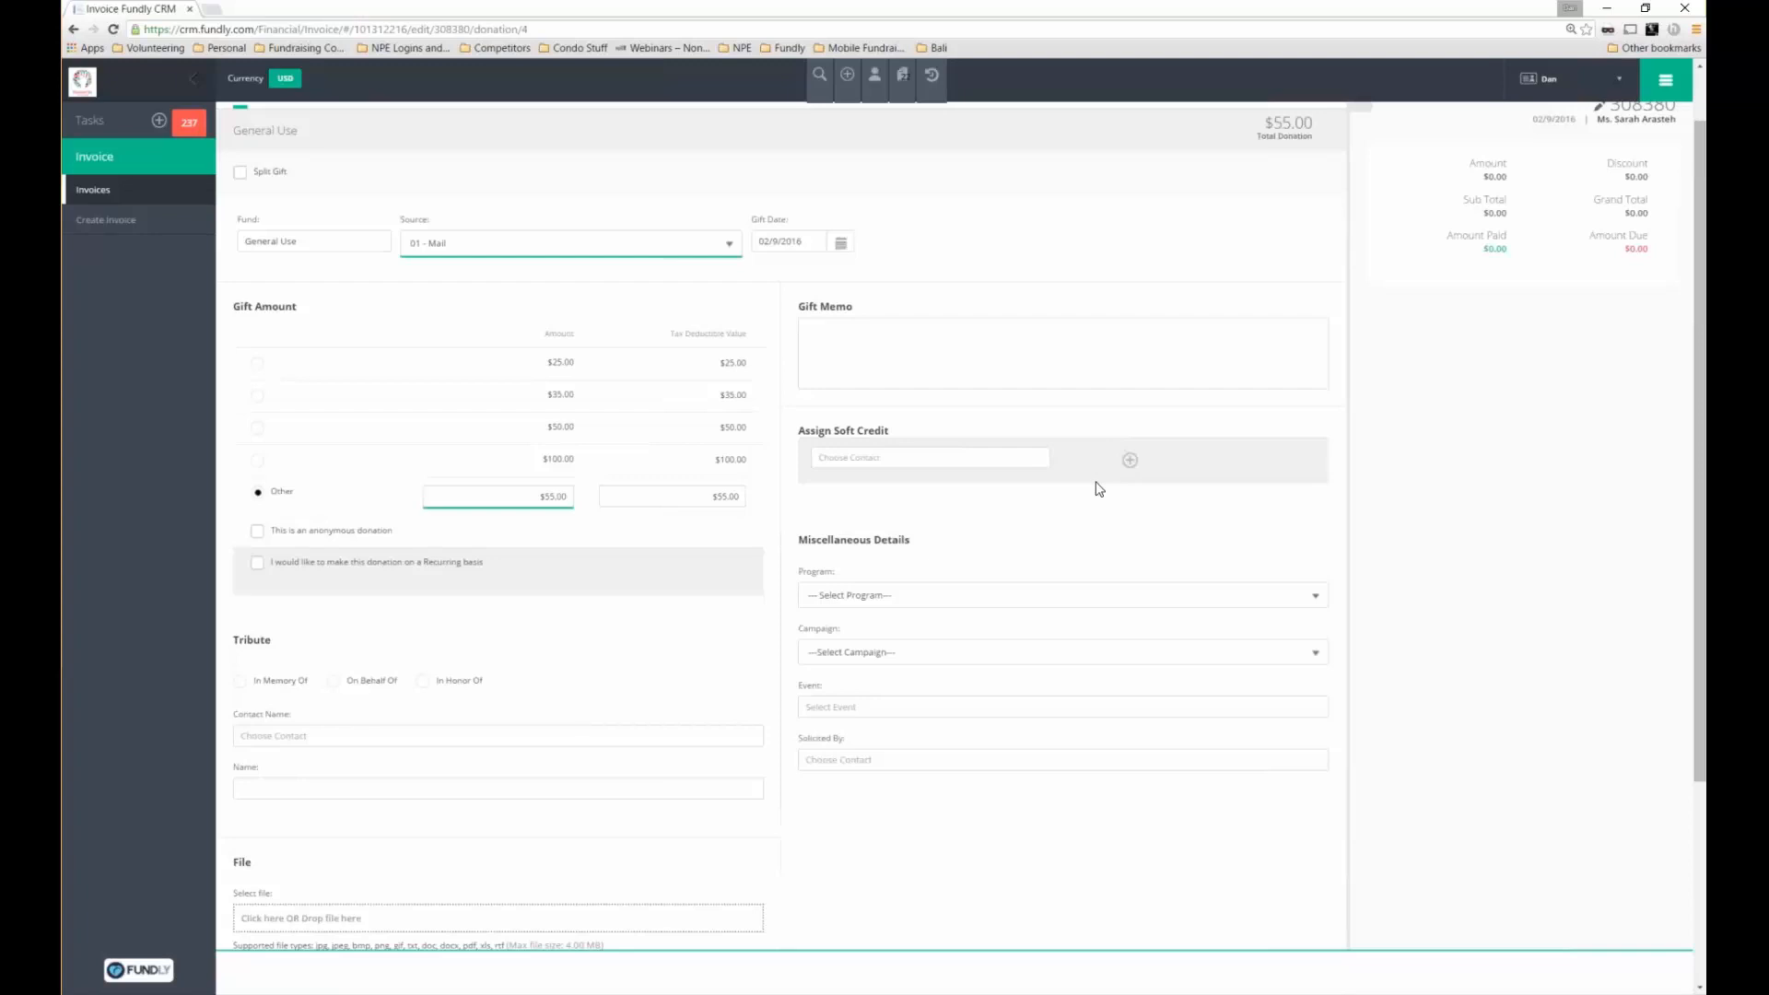
Give soft credit for the gift to a contact found by name search
left_click(826, 461)
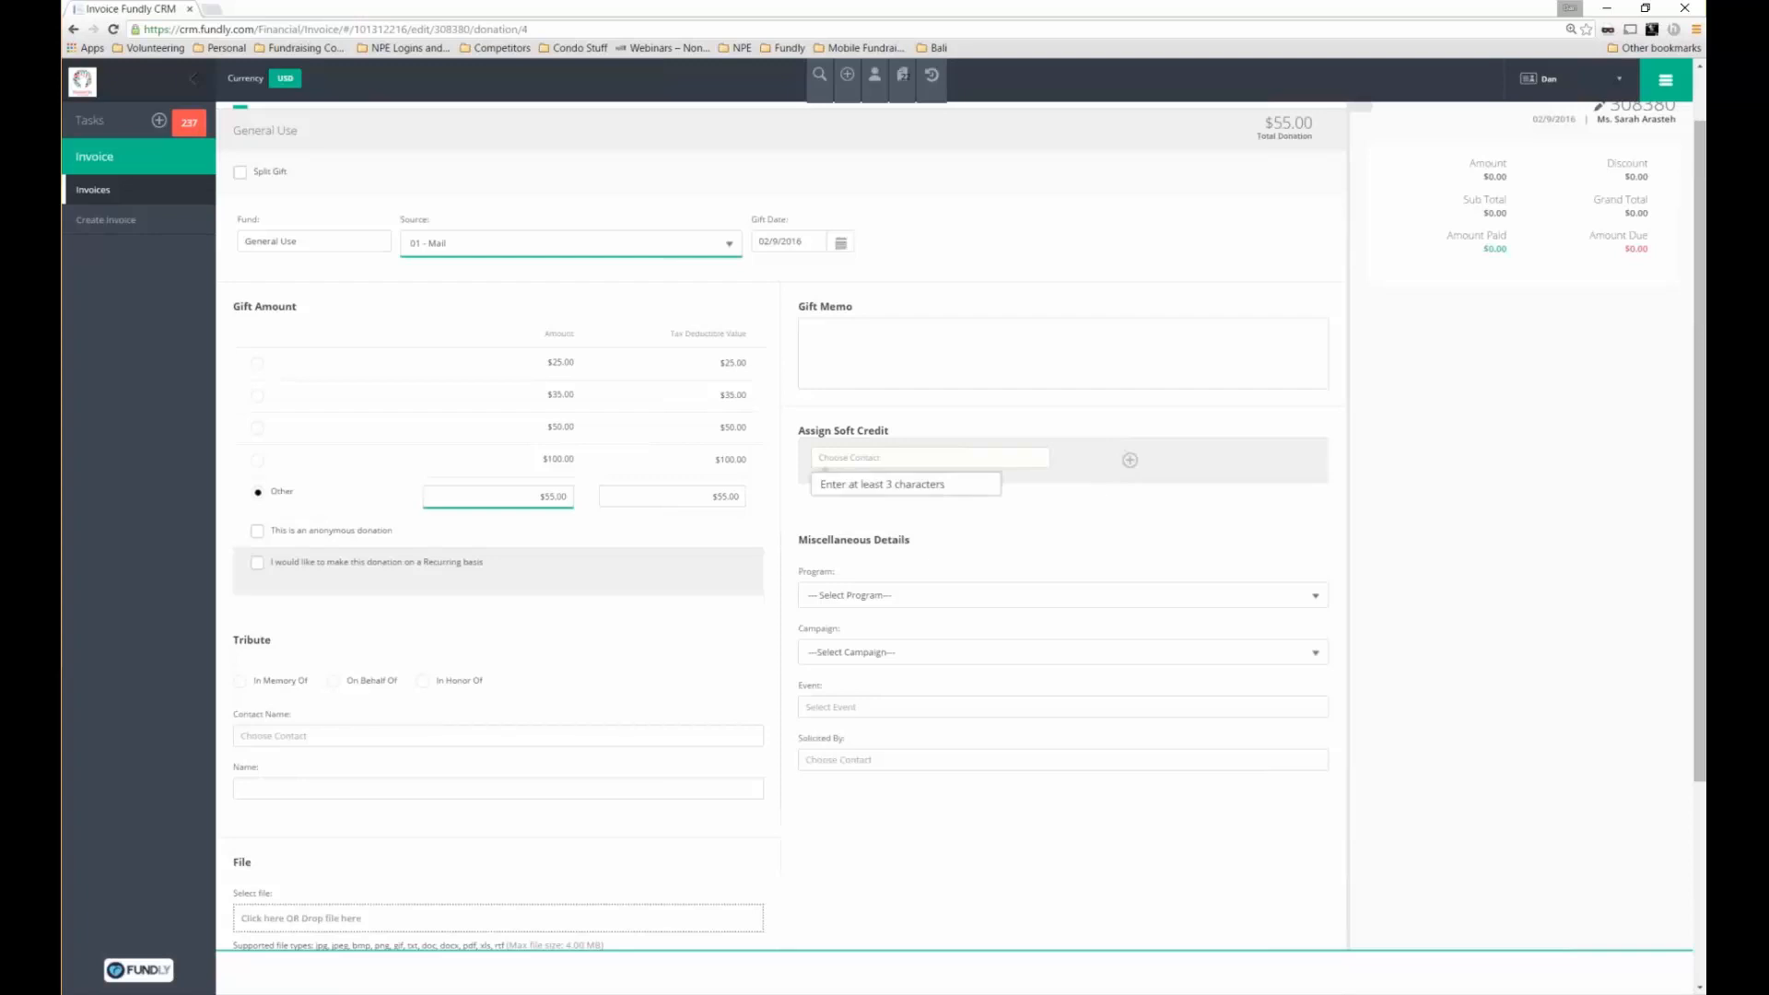
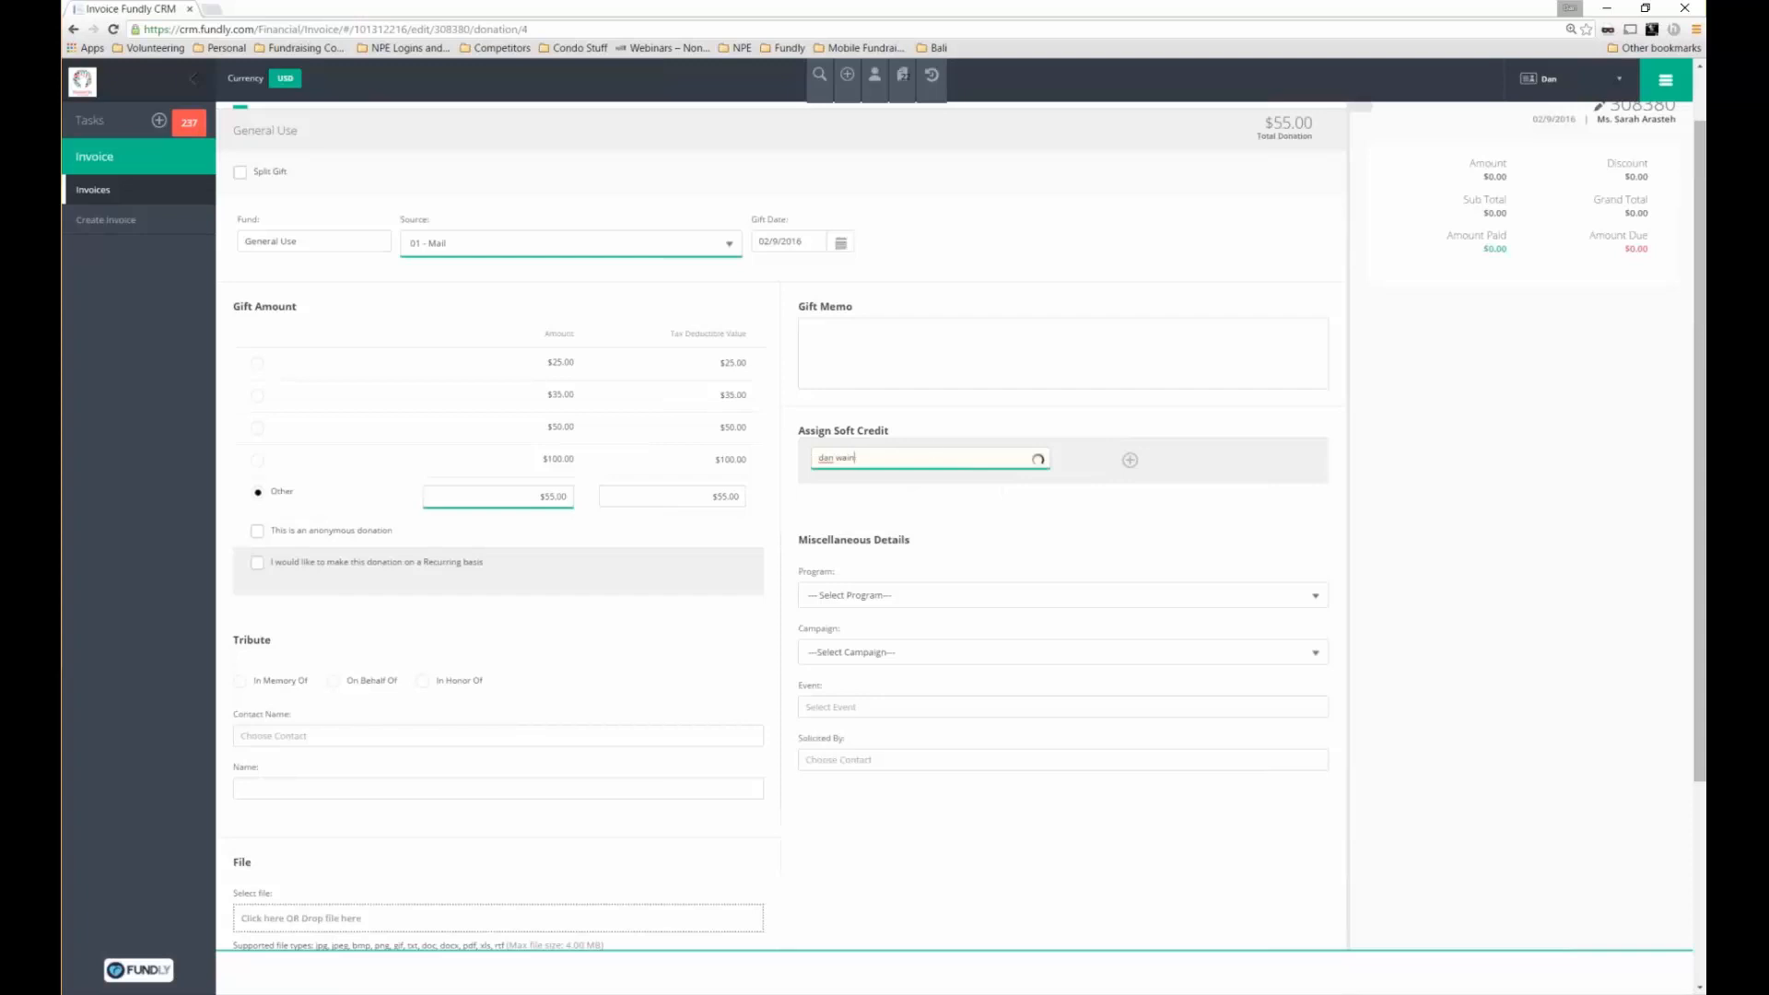
left_click(989, 505)
Set the gift's program to SCOPe and campaign to Capital Campaign
left_click_drag(946, 565, 799, 539)
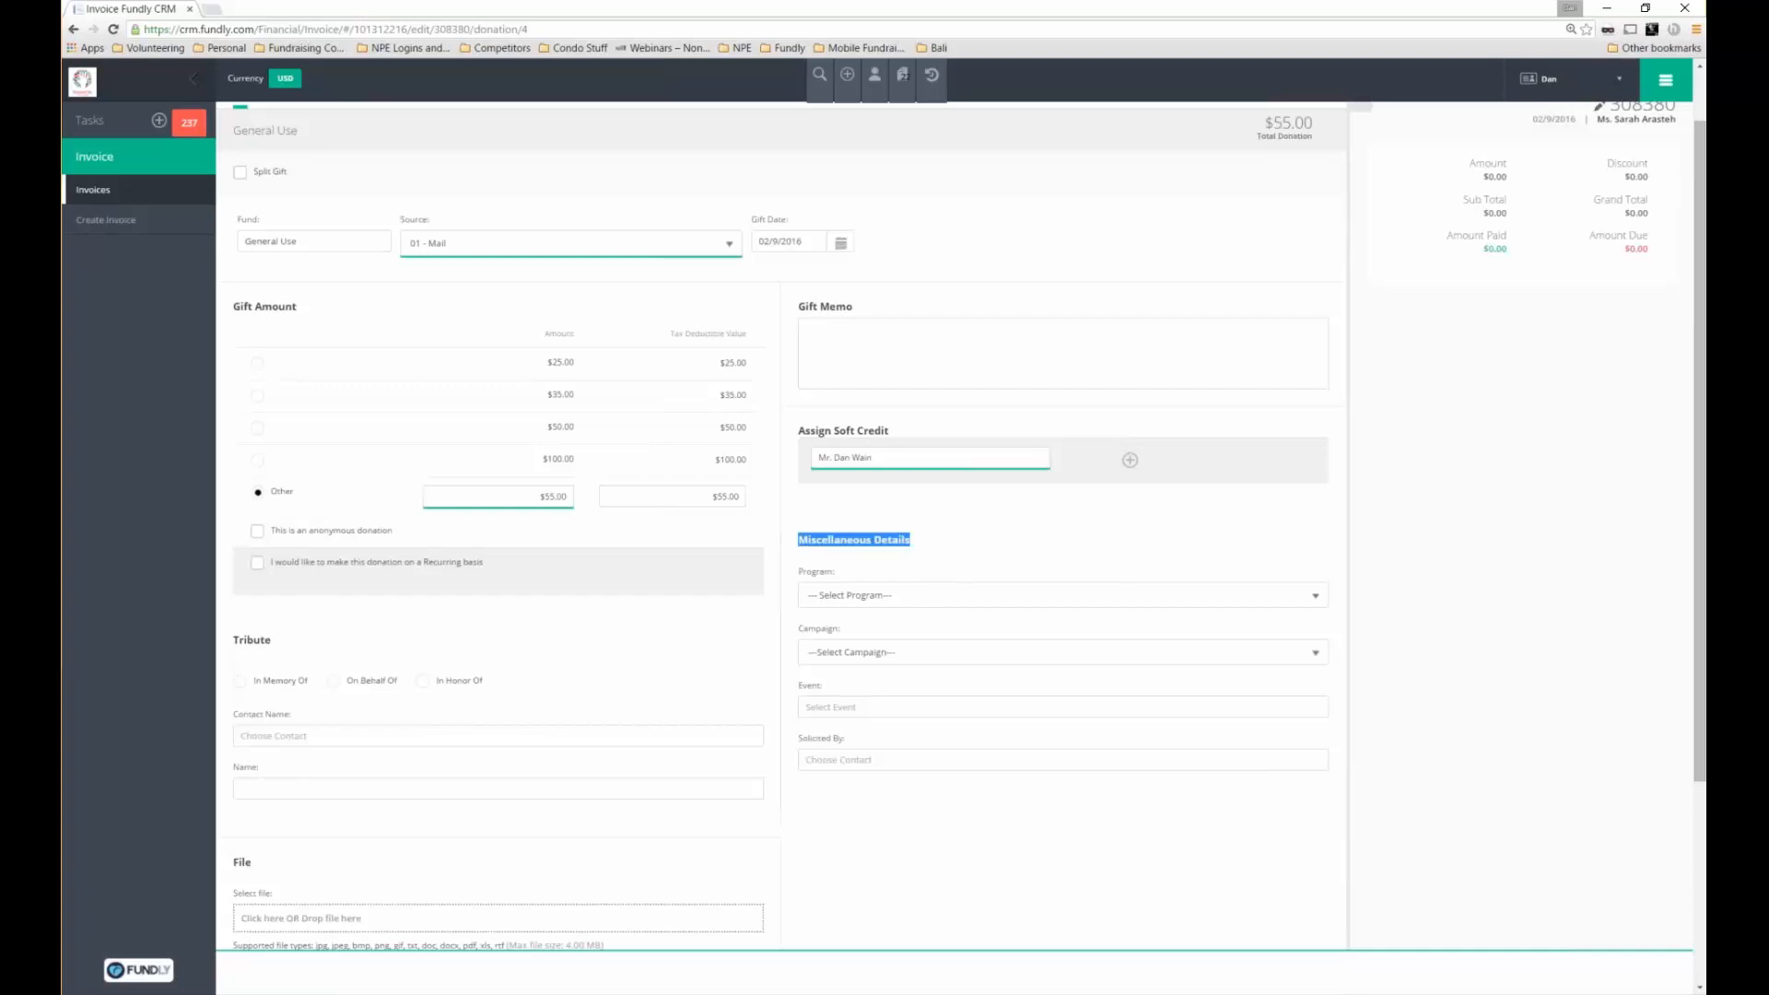
left_click(834, 599)
left_click(834, 644)
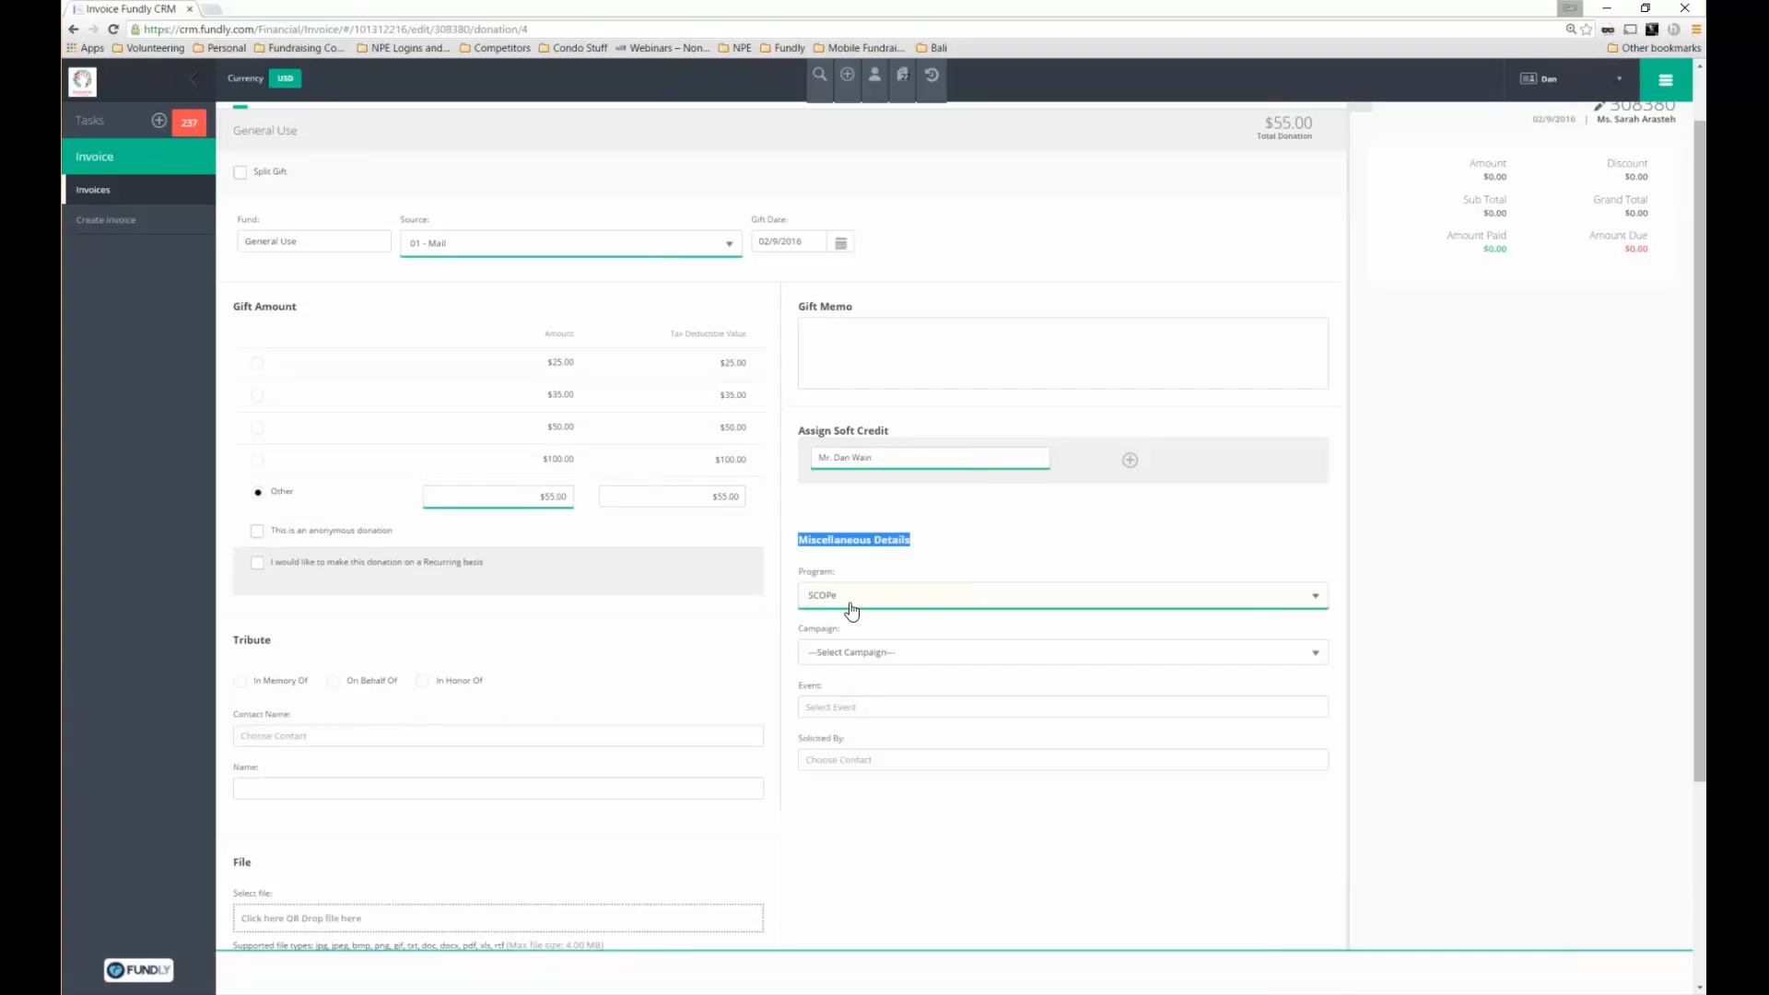
left_click(887, 654)
left_click(868, 687)
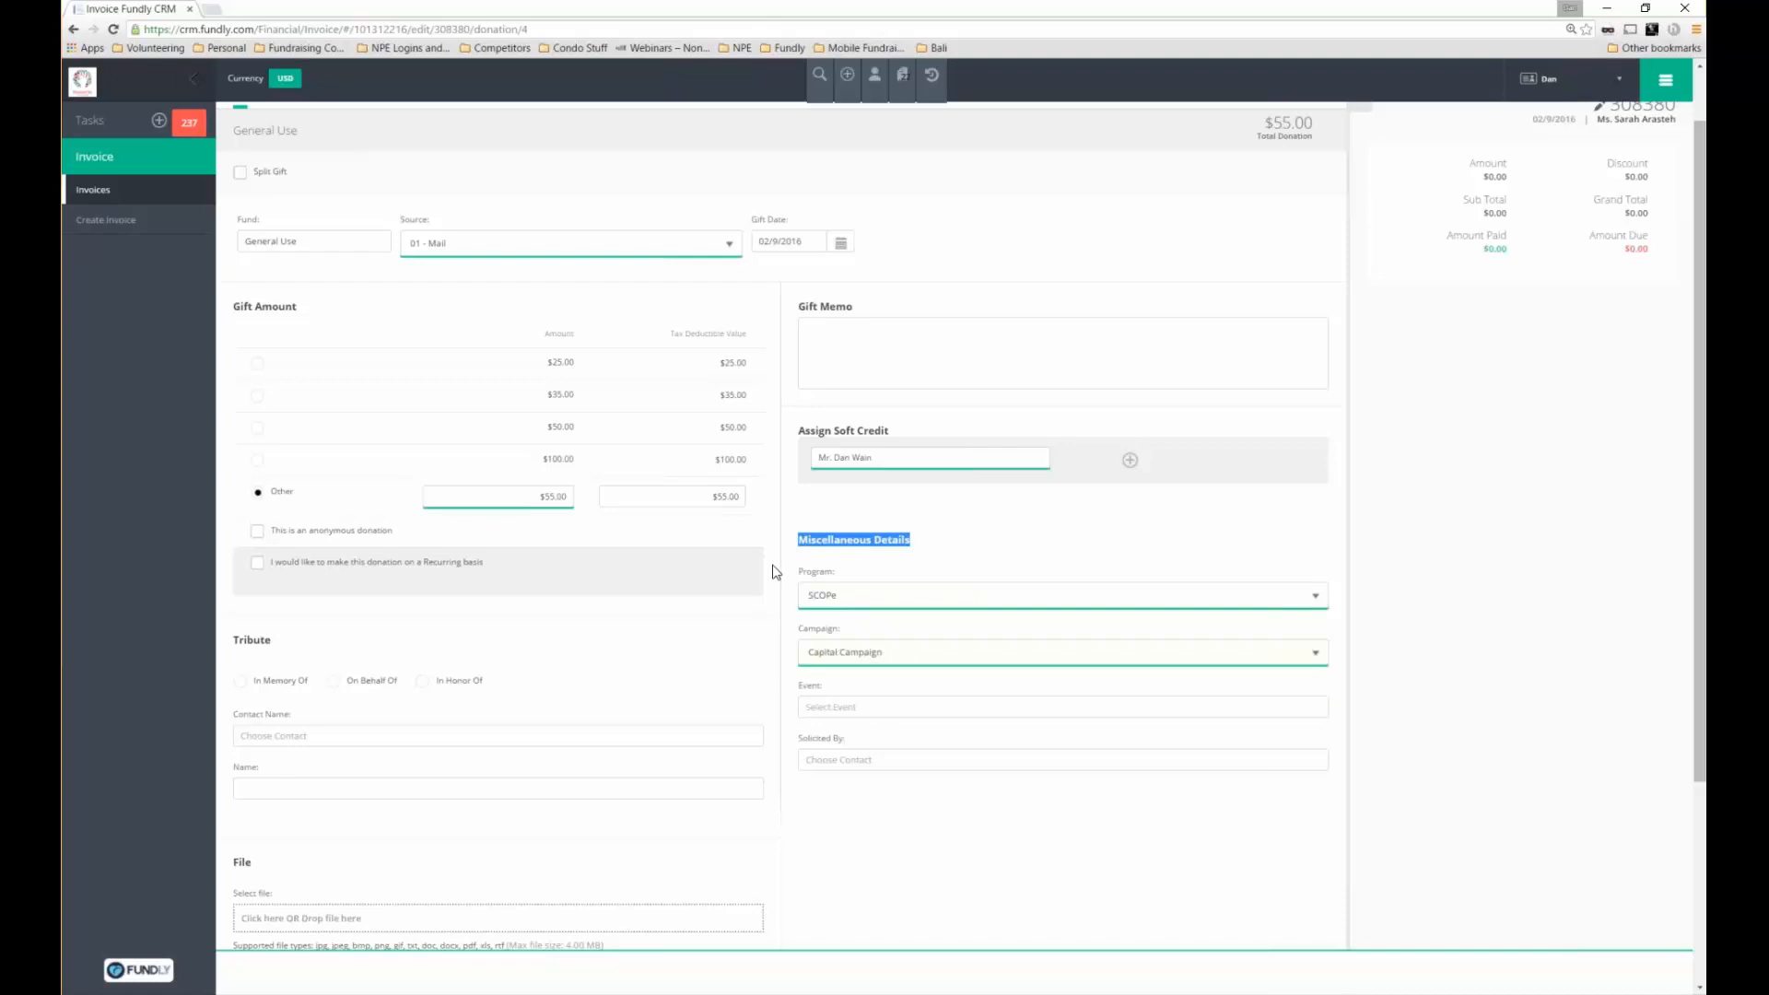
Review the Event and Solicited By fields and save the $55 General Use gift
left_click(849, 705)
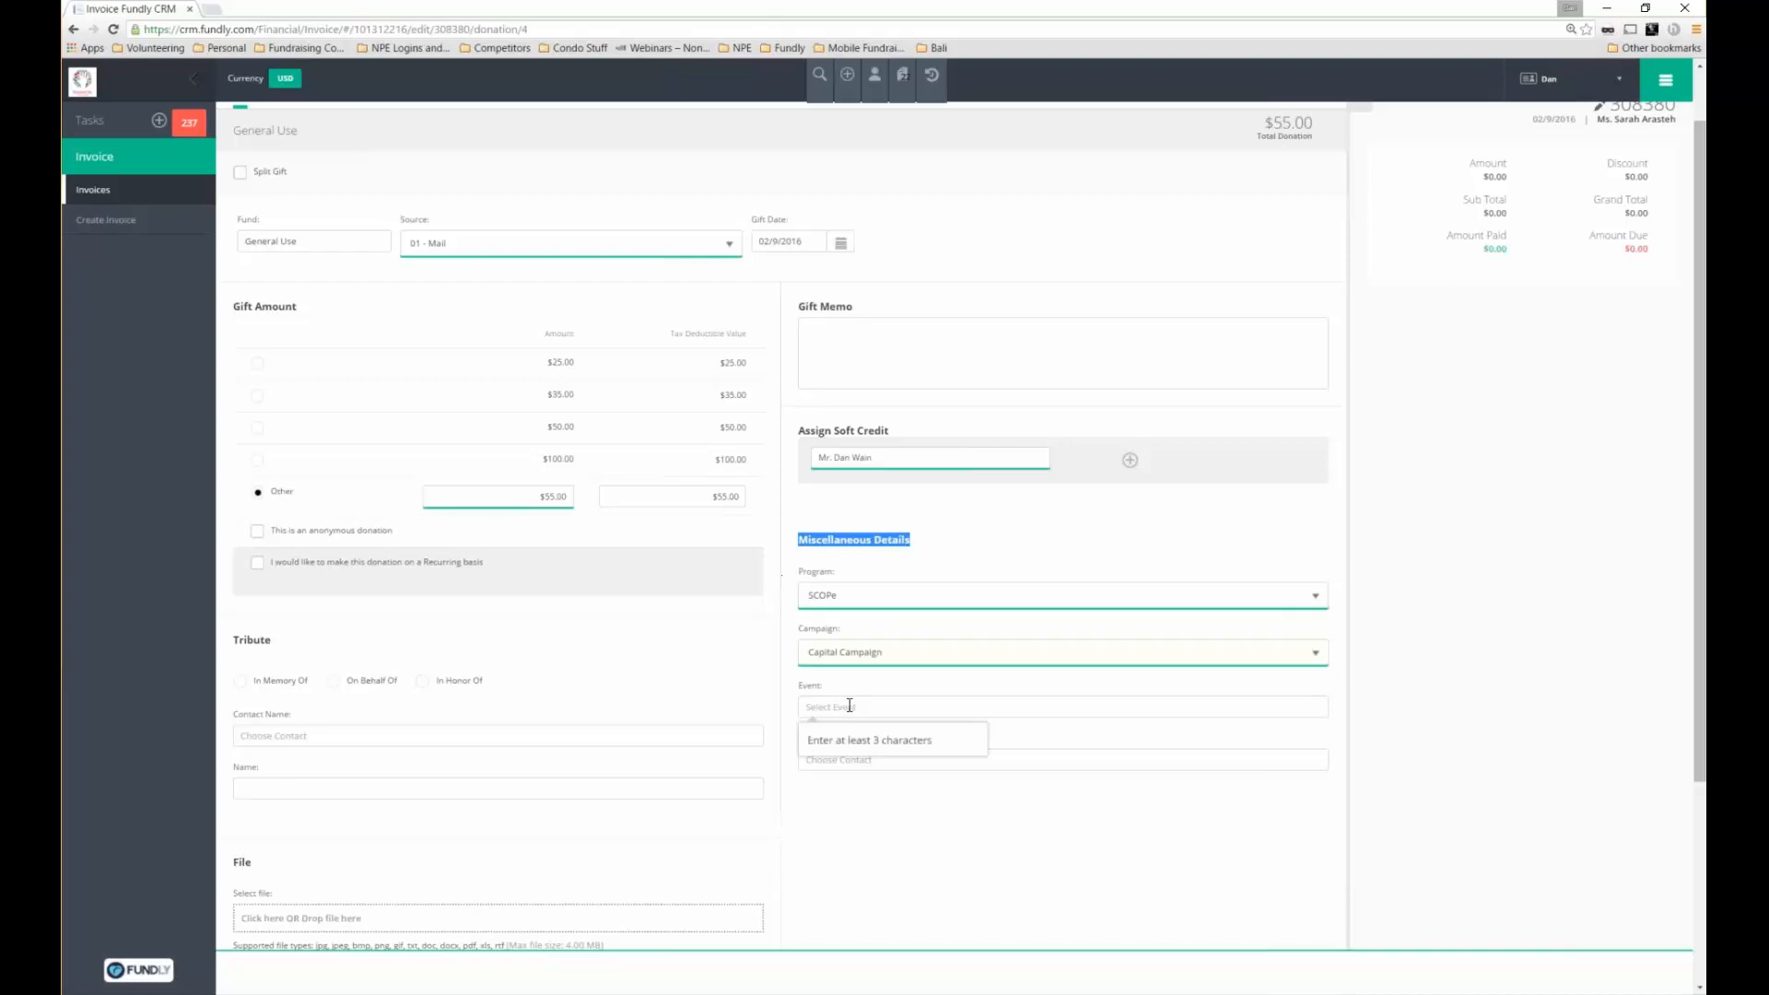
left_click(828, 818)
left_click(811, 760)
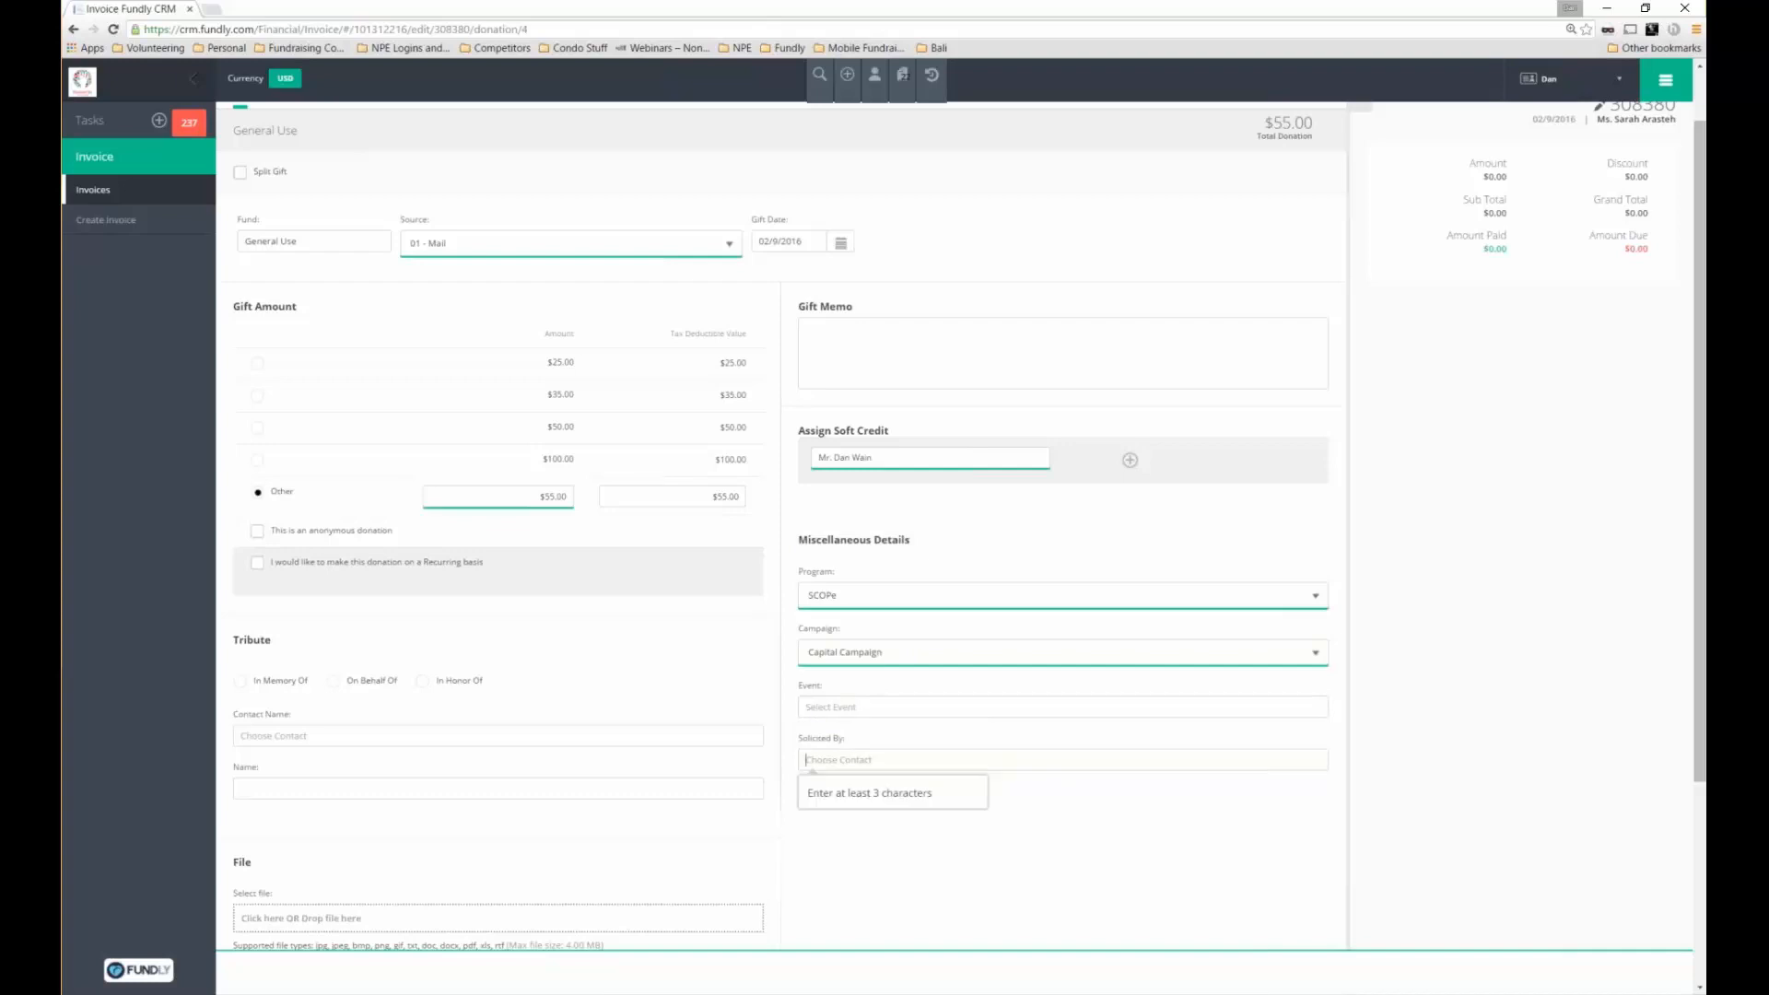
triple_click(800, 744)
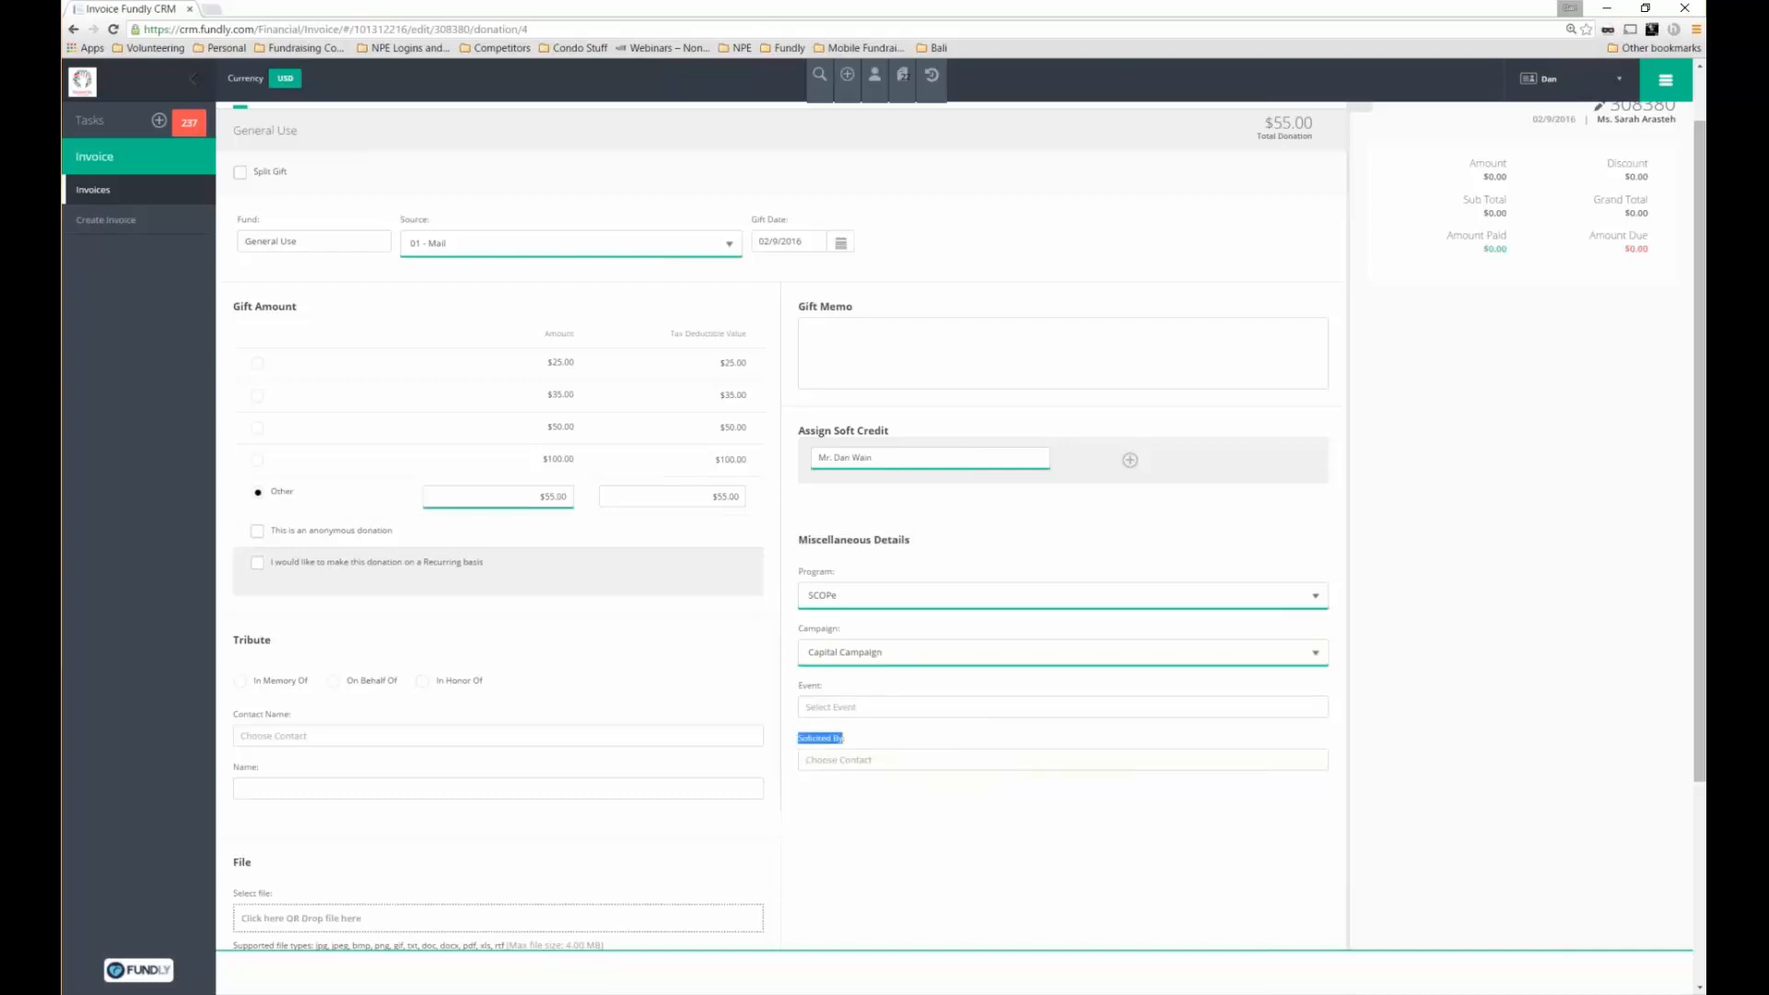
left_click(808, 761)
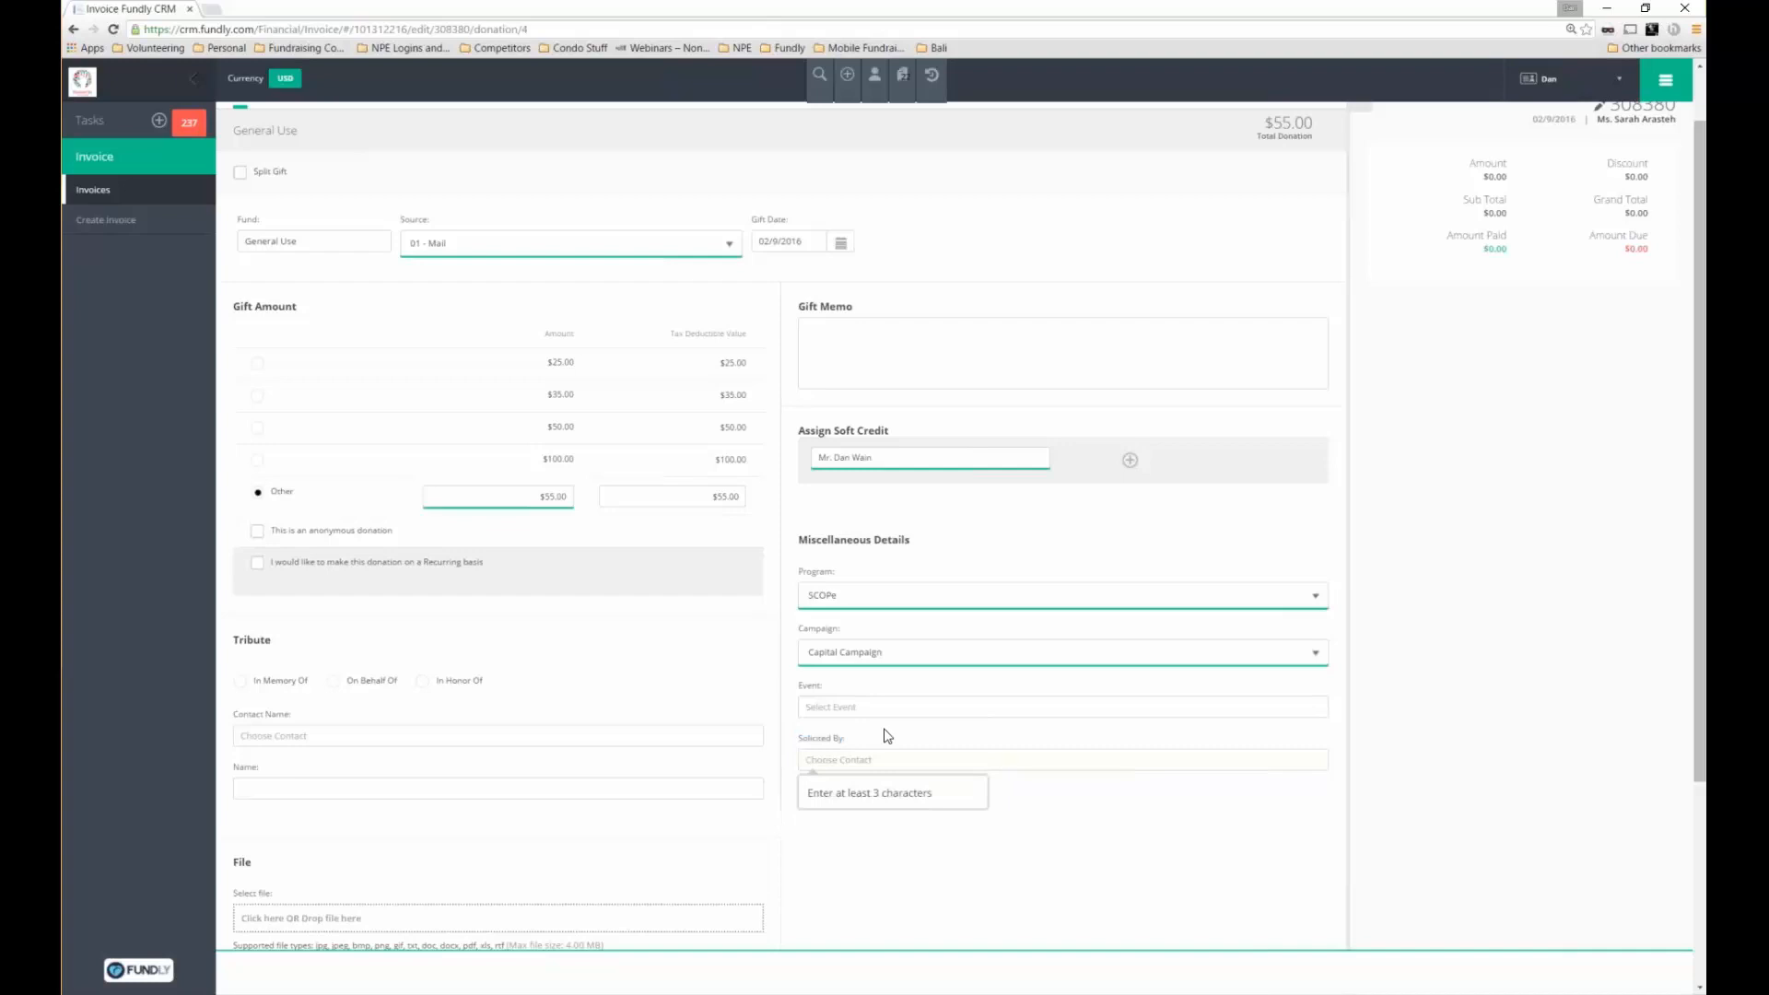
scroll(968, 748, "down", 2)
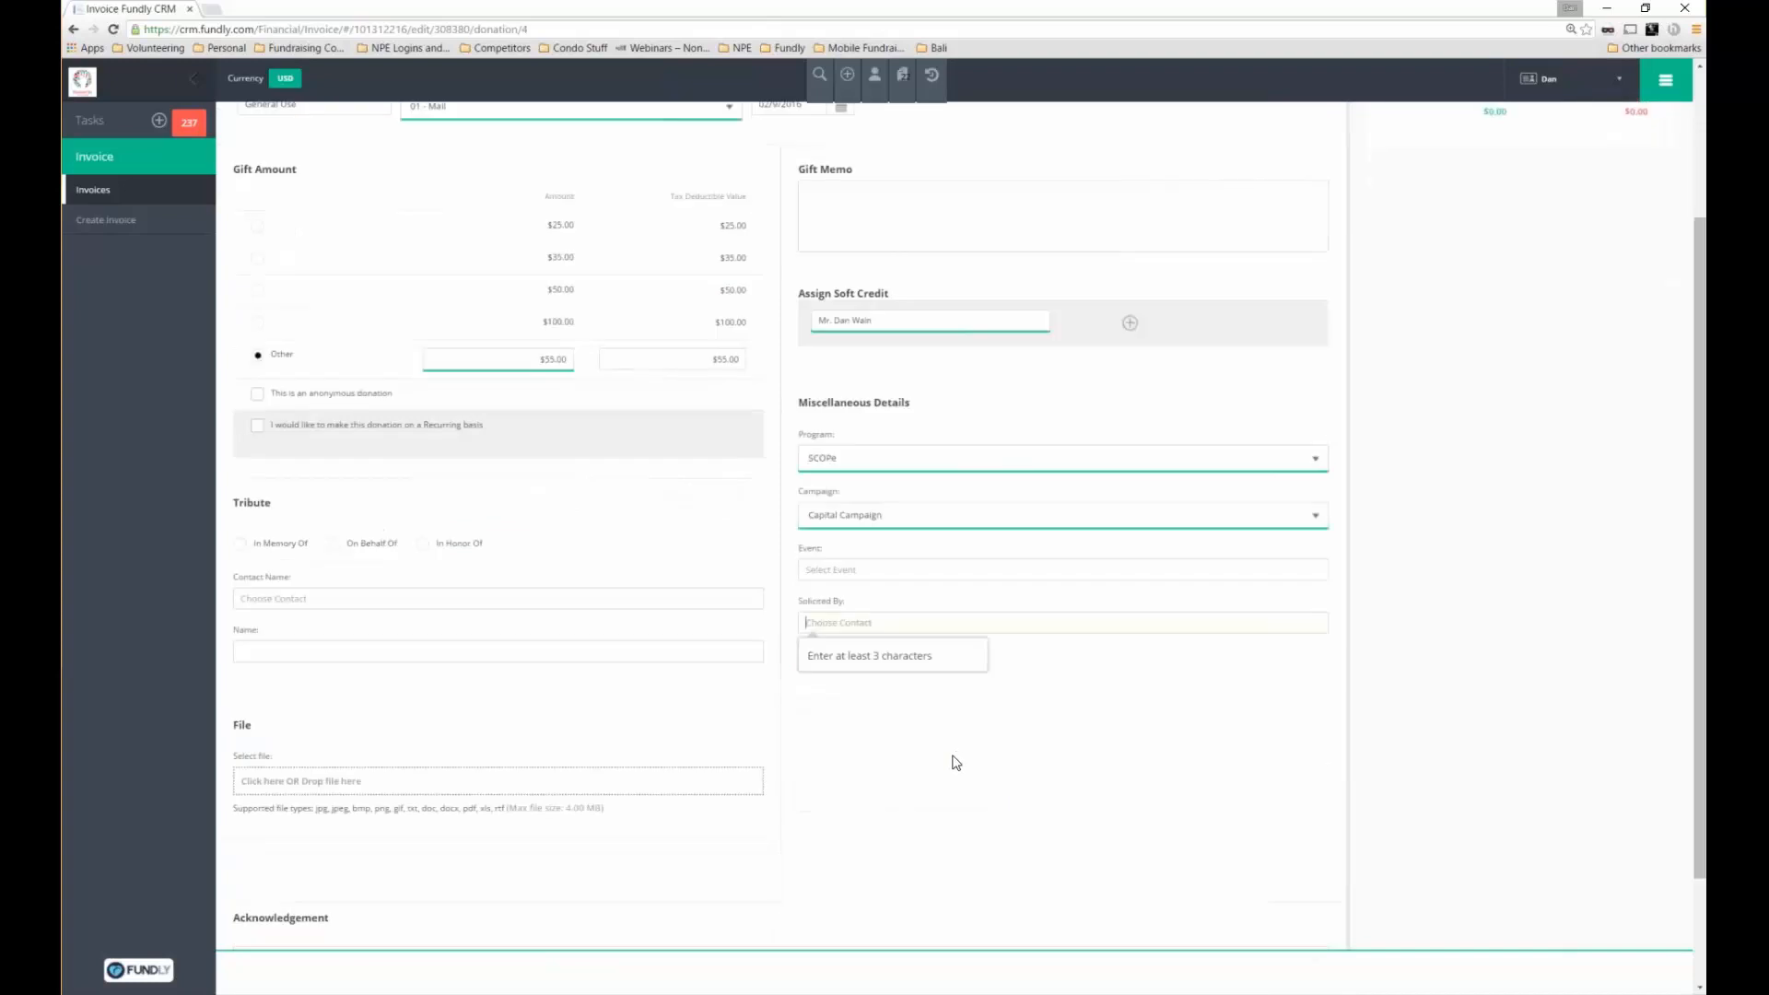
scroll(956, 762, "down", 2)
left_click(746, 870)
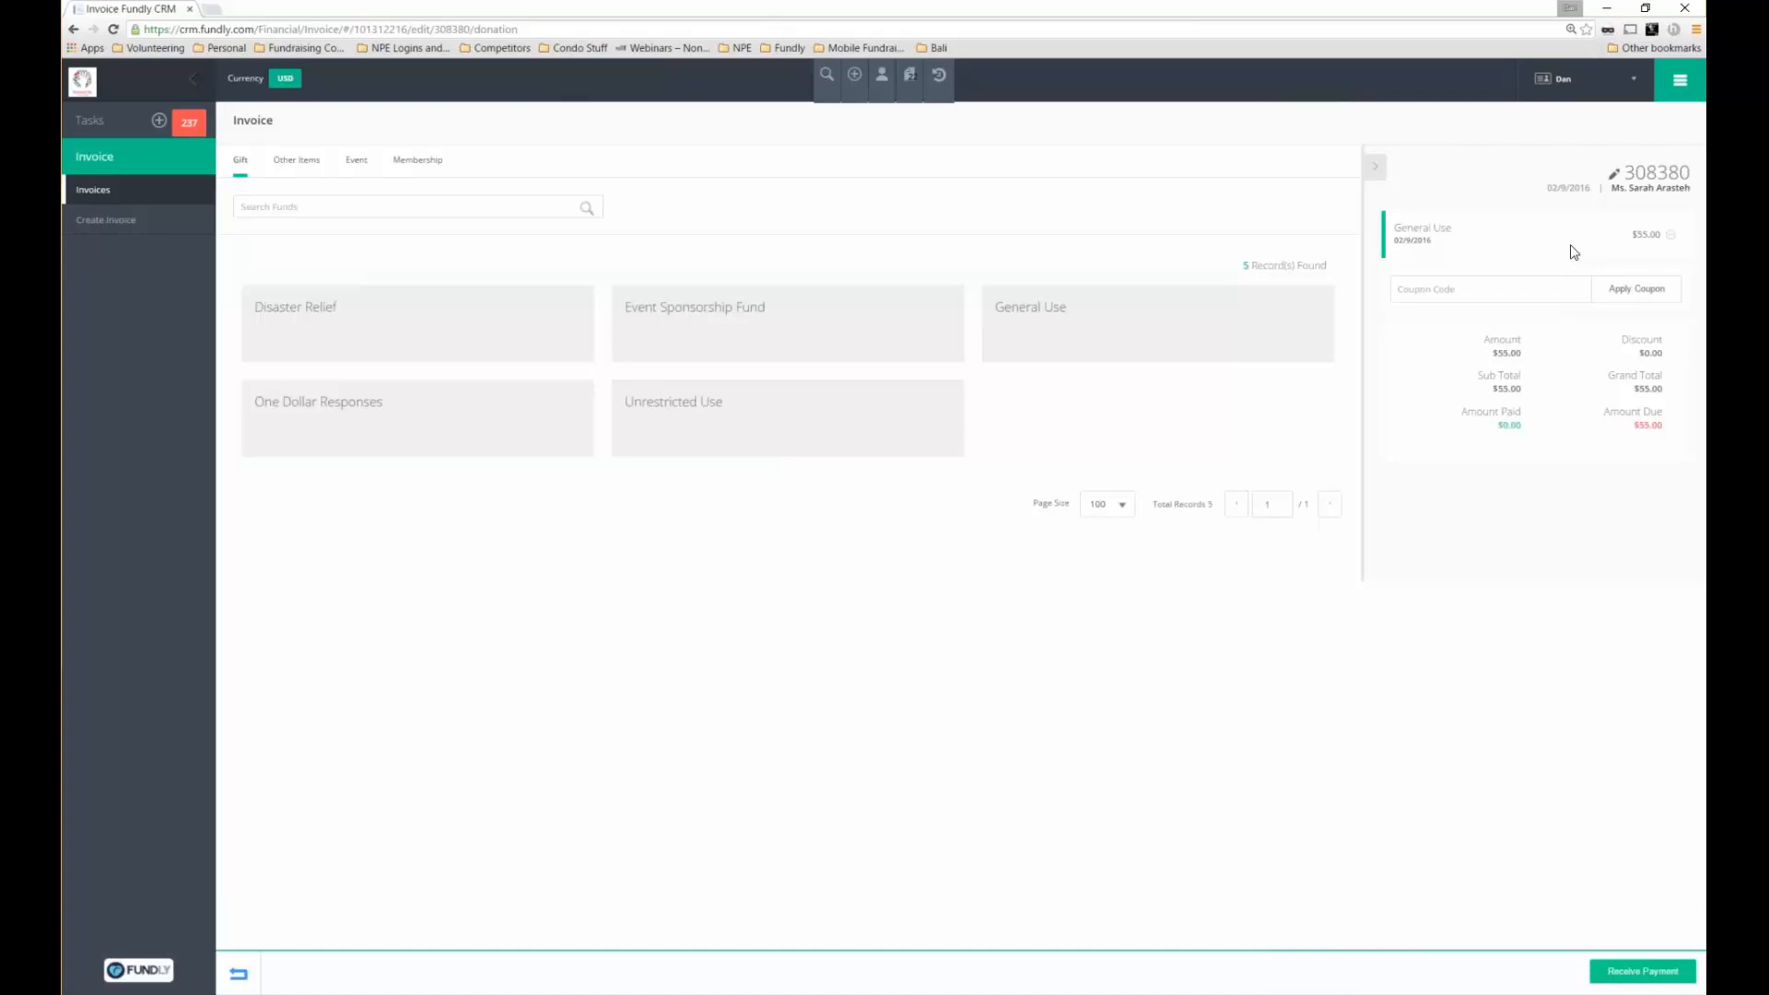
Receive a $55 Cash payment with reference number 1 against the invoice
left_click(1617, 974)
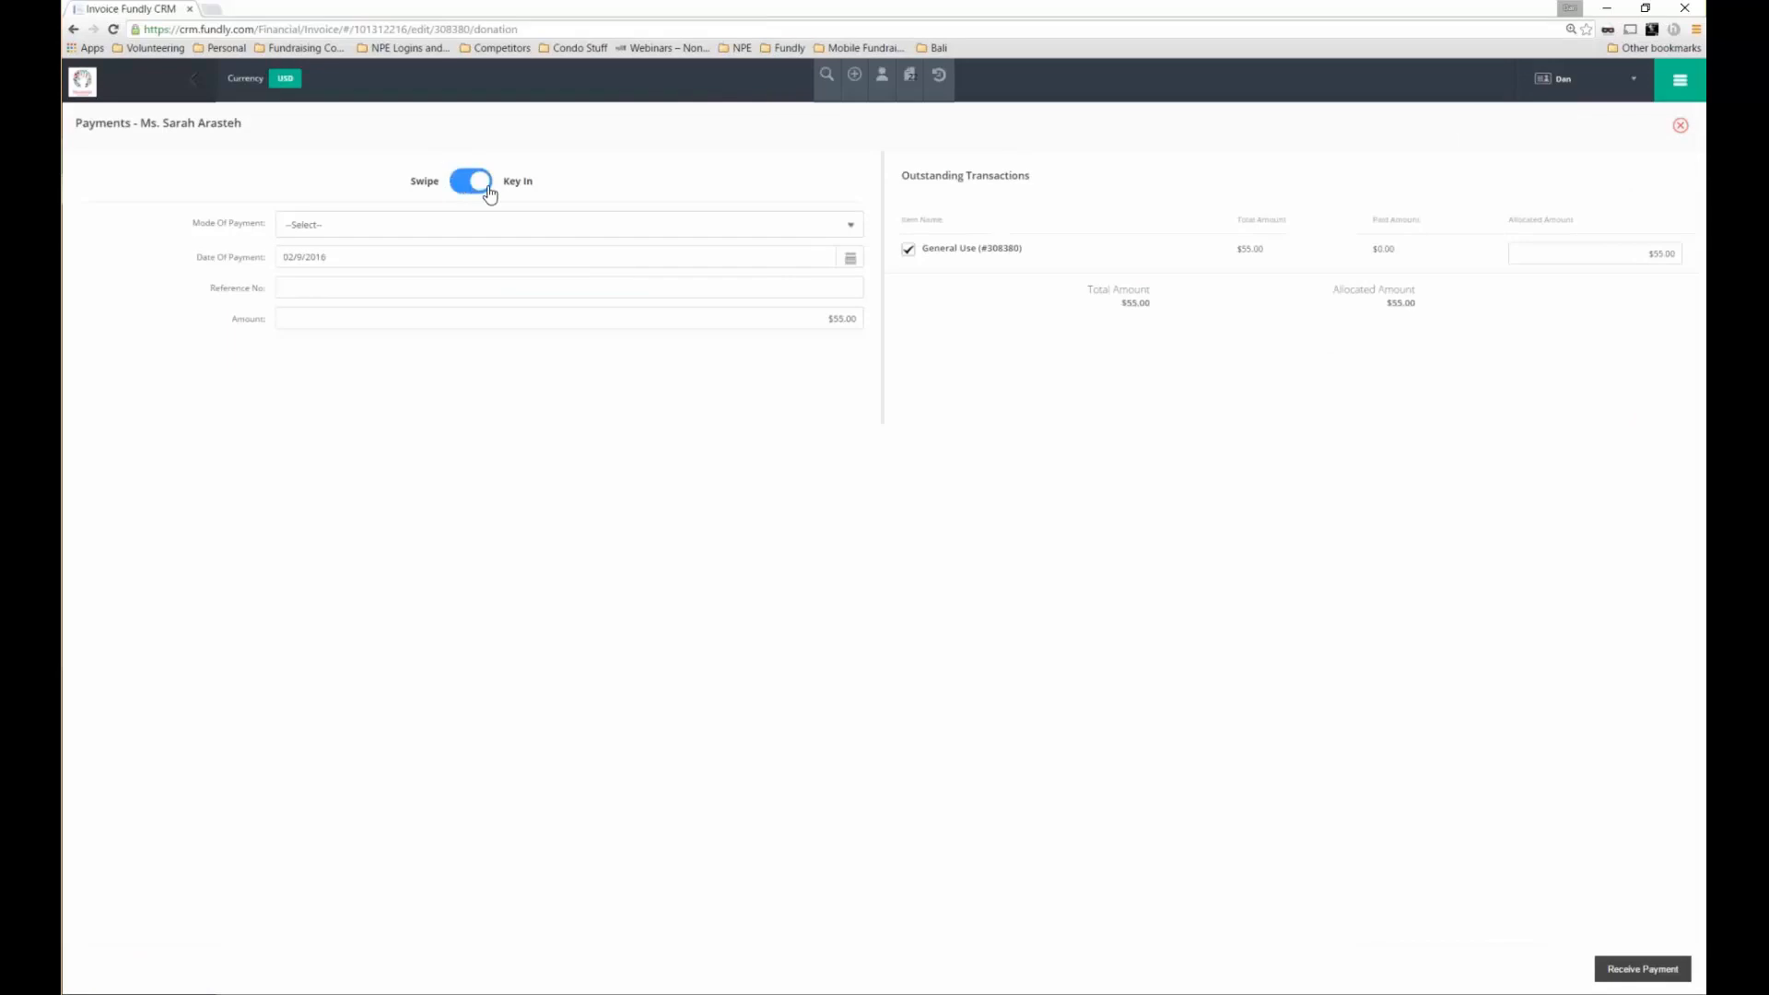
left_click(421, 231)
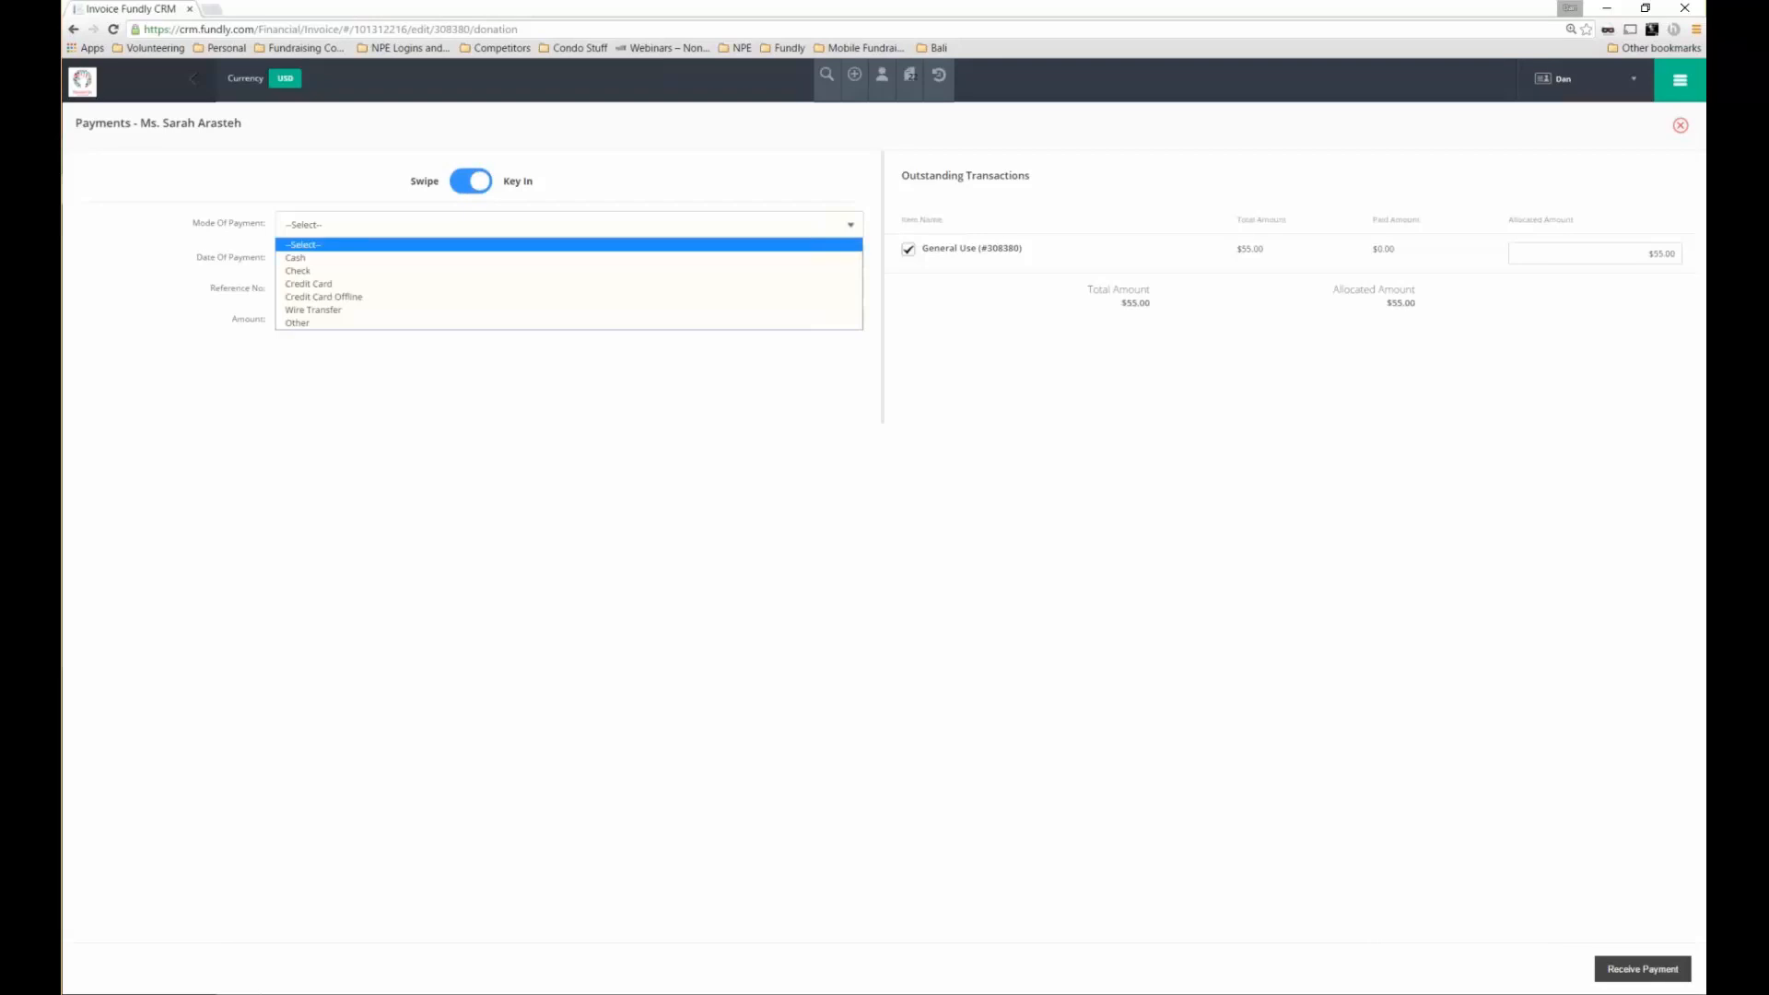
left_click(421, 258)
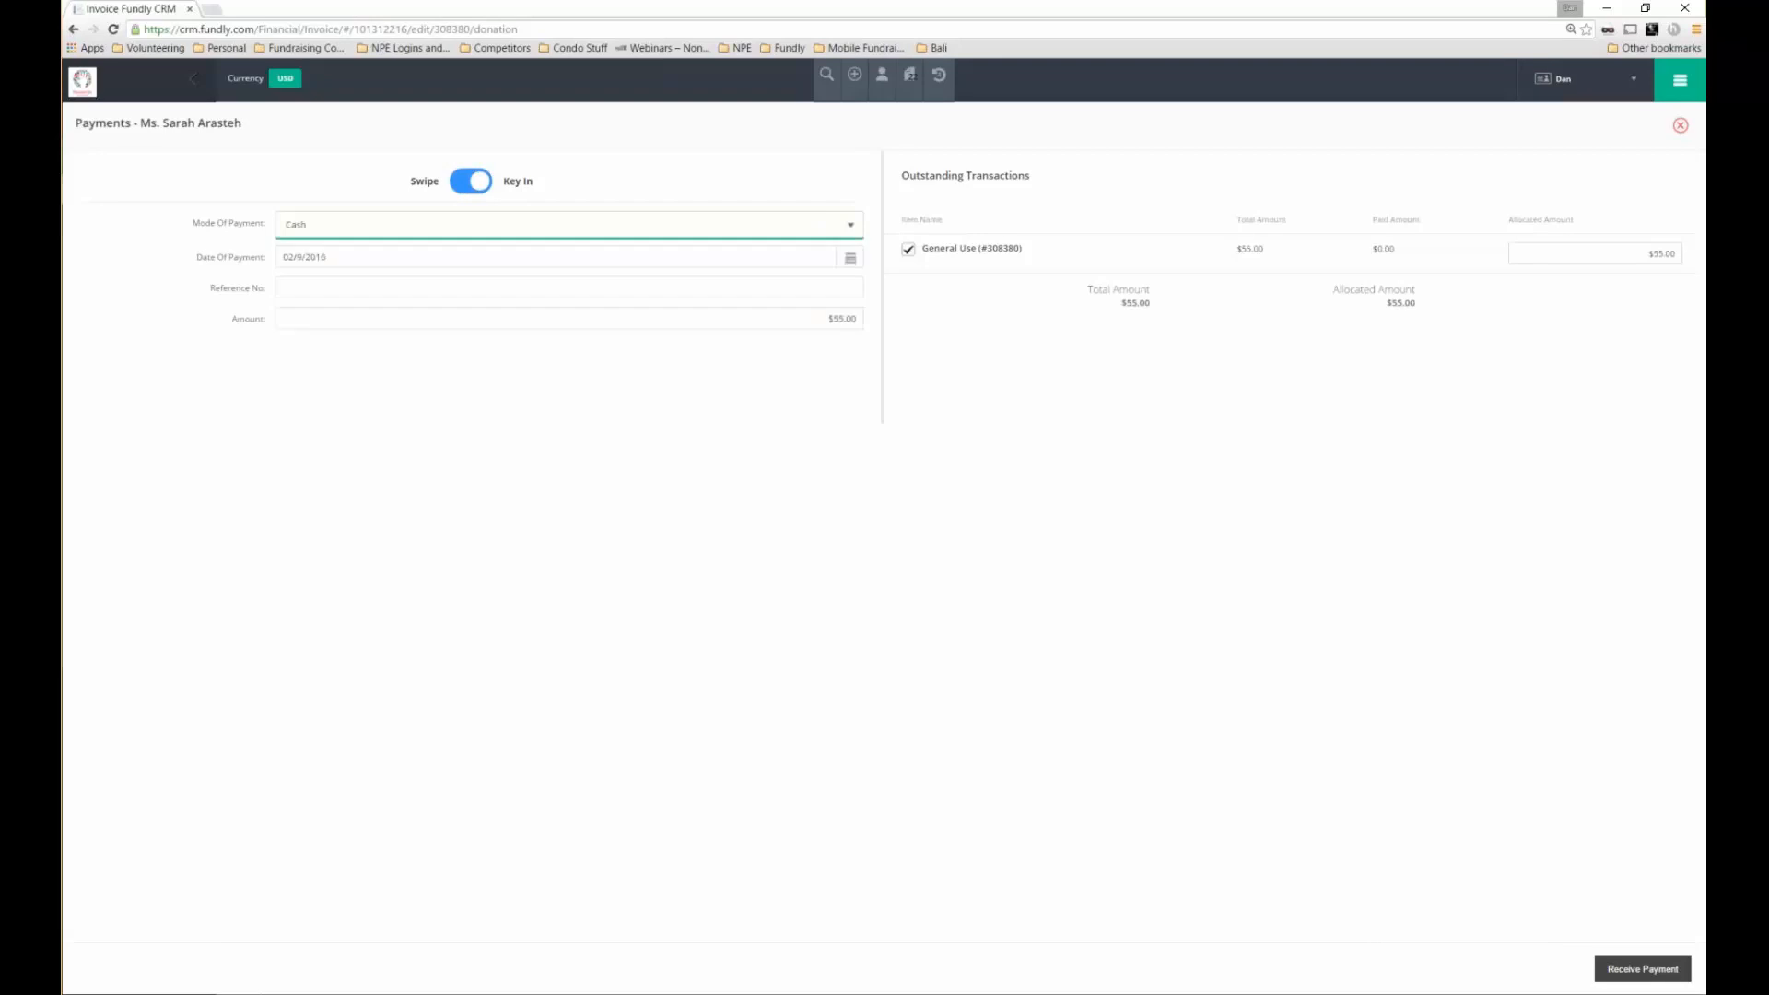
left_click(543, 287)
type("1")
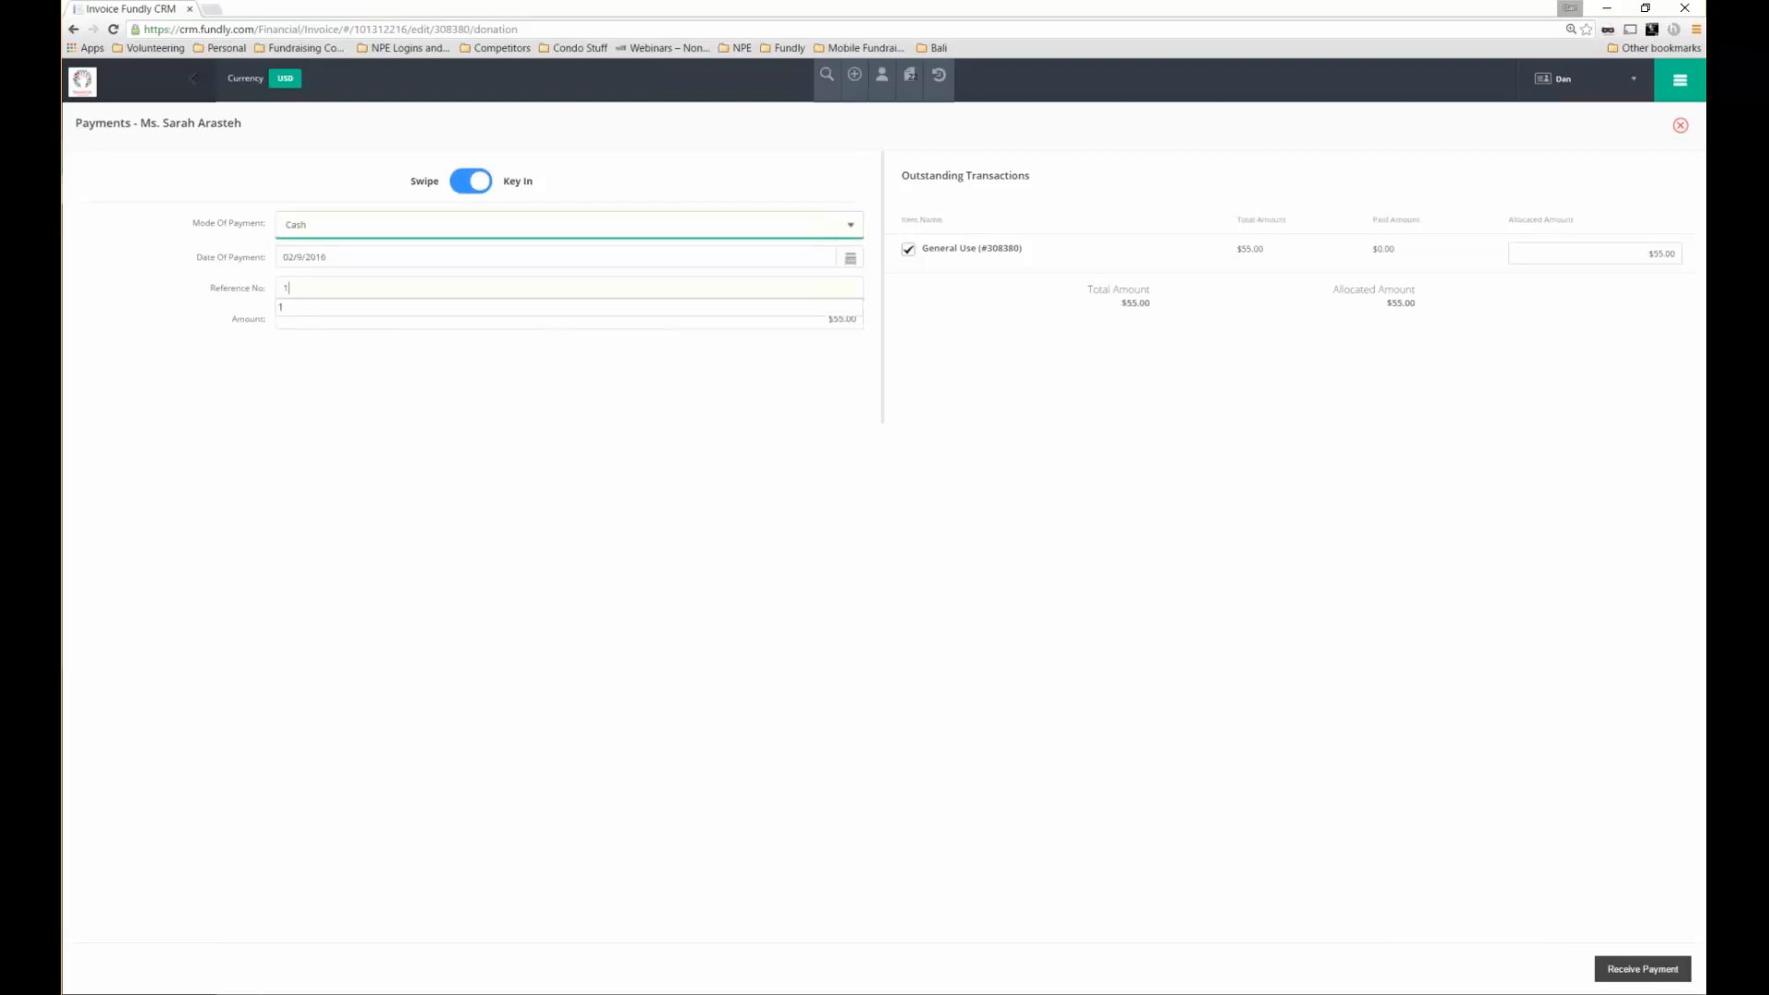
left_click(1004, 534)
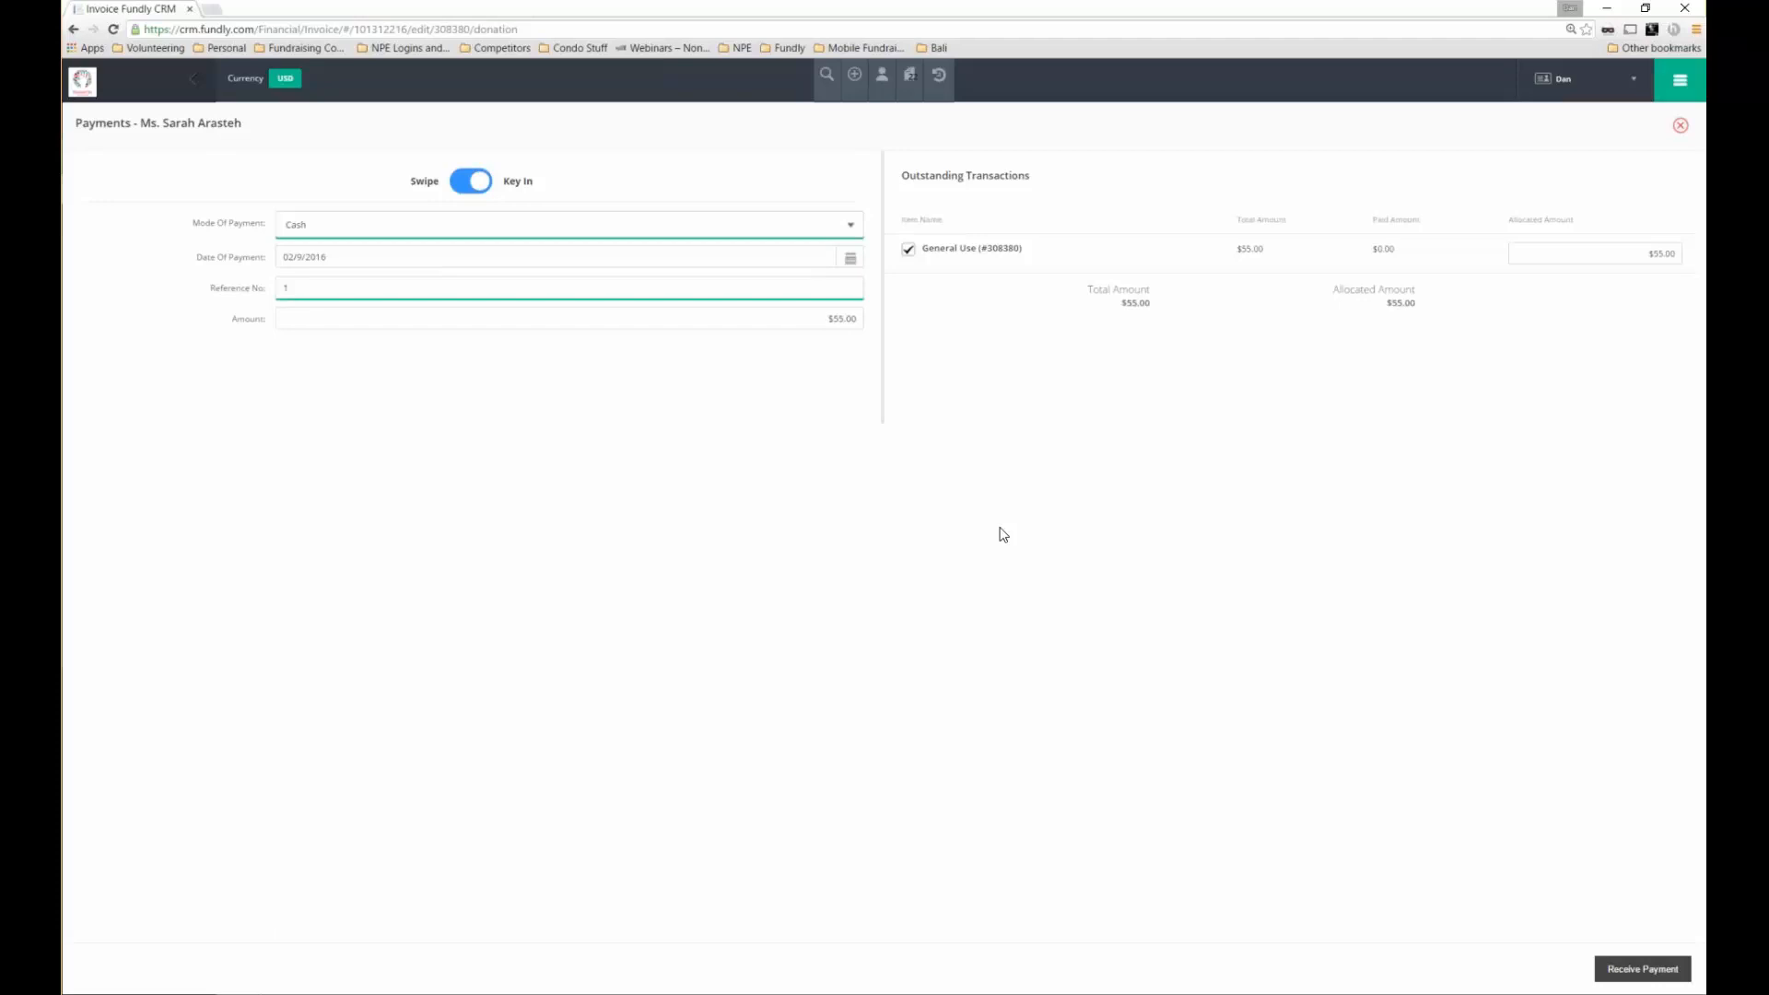
left_click(1642, 968)
Submit the payment, then start a new gift from the + quick-add menu
left_click(1636, 970)
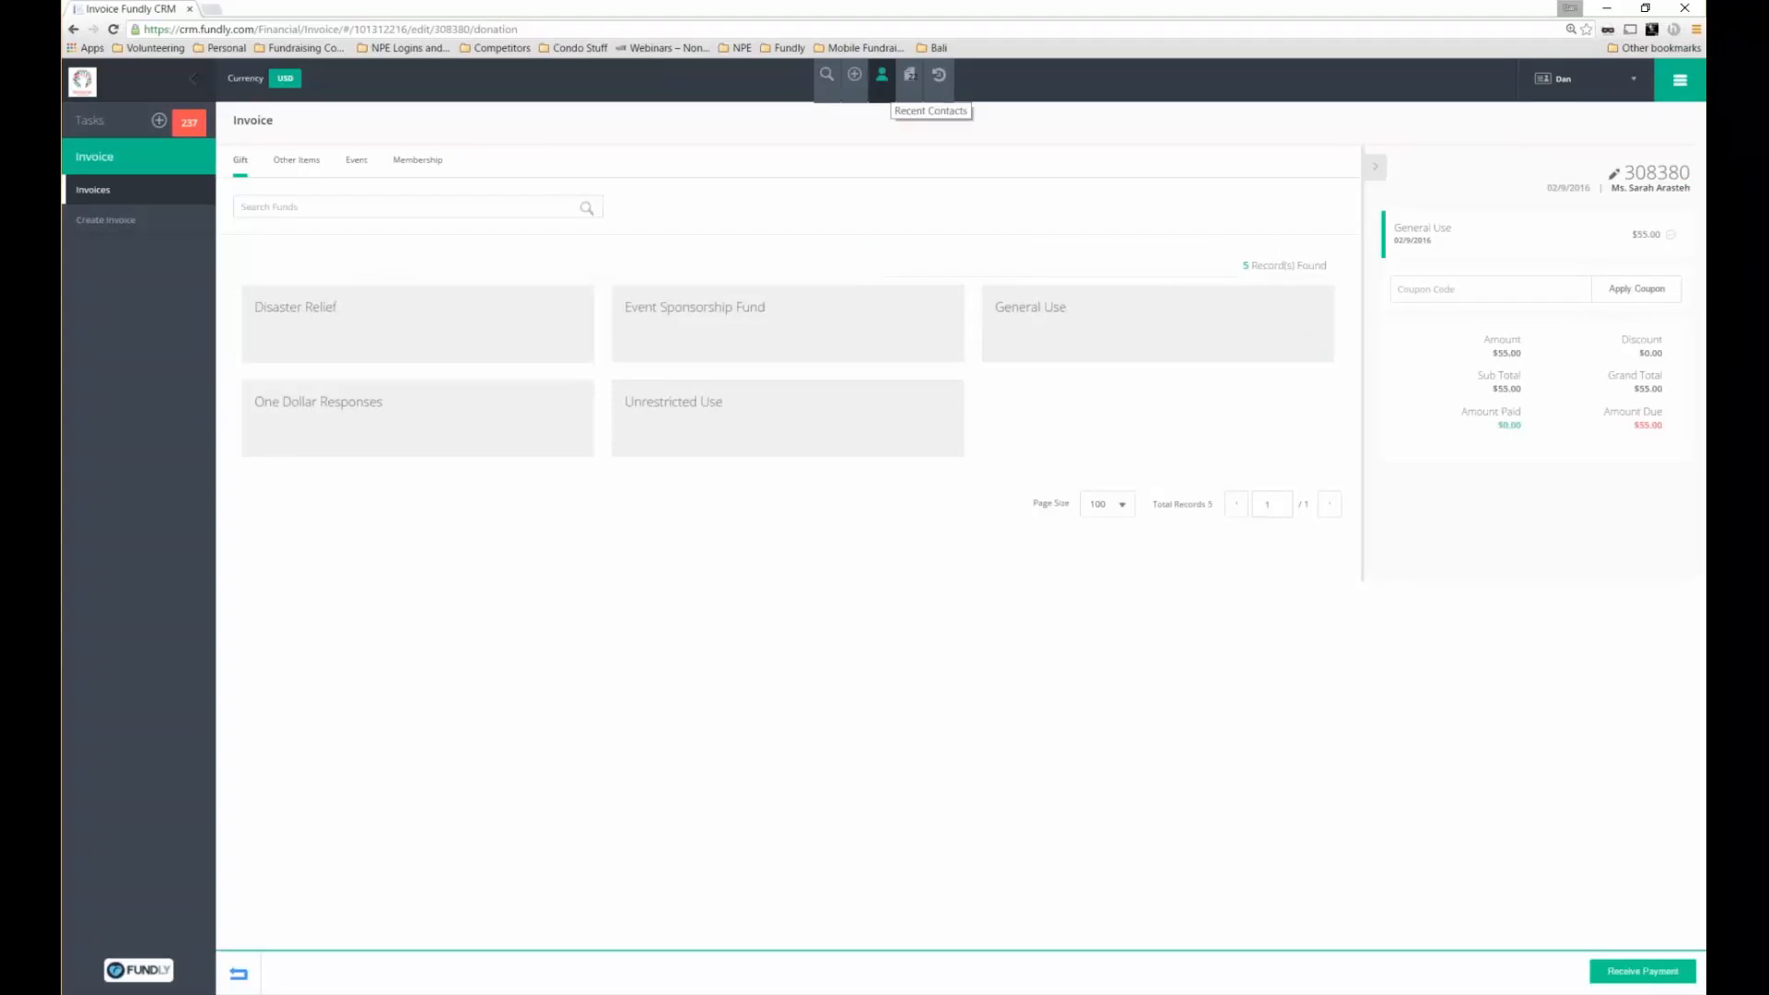
left_click(856, 89)
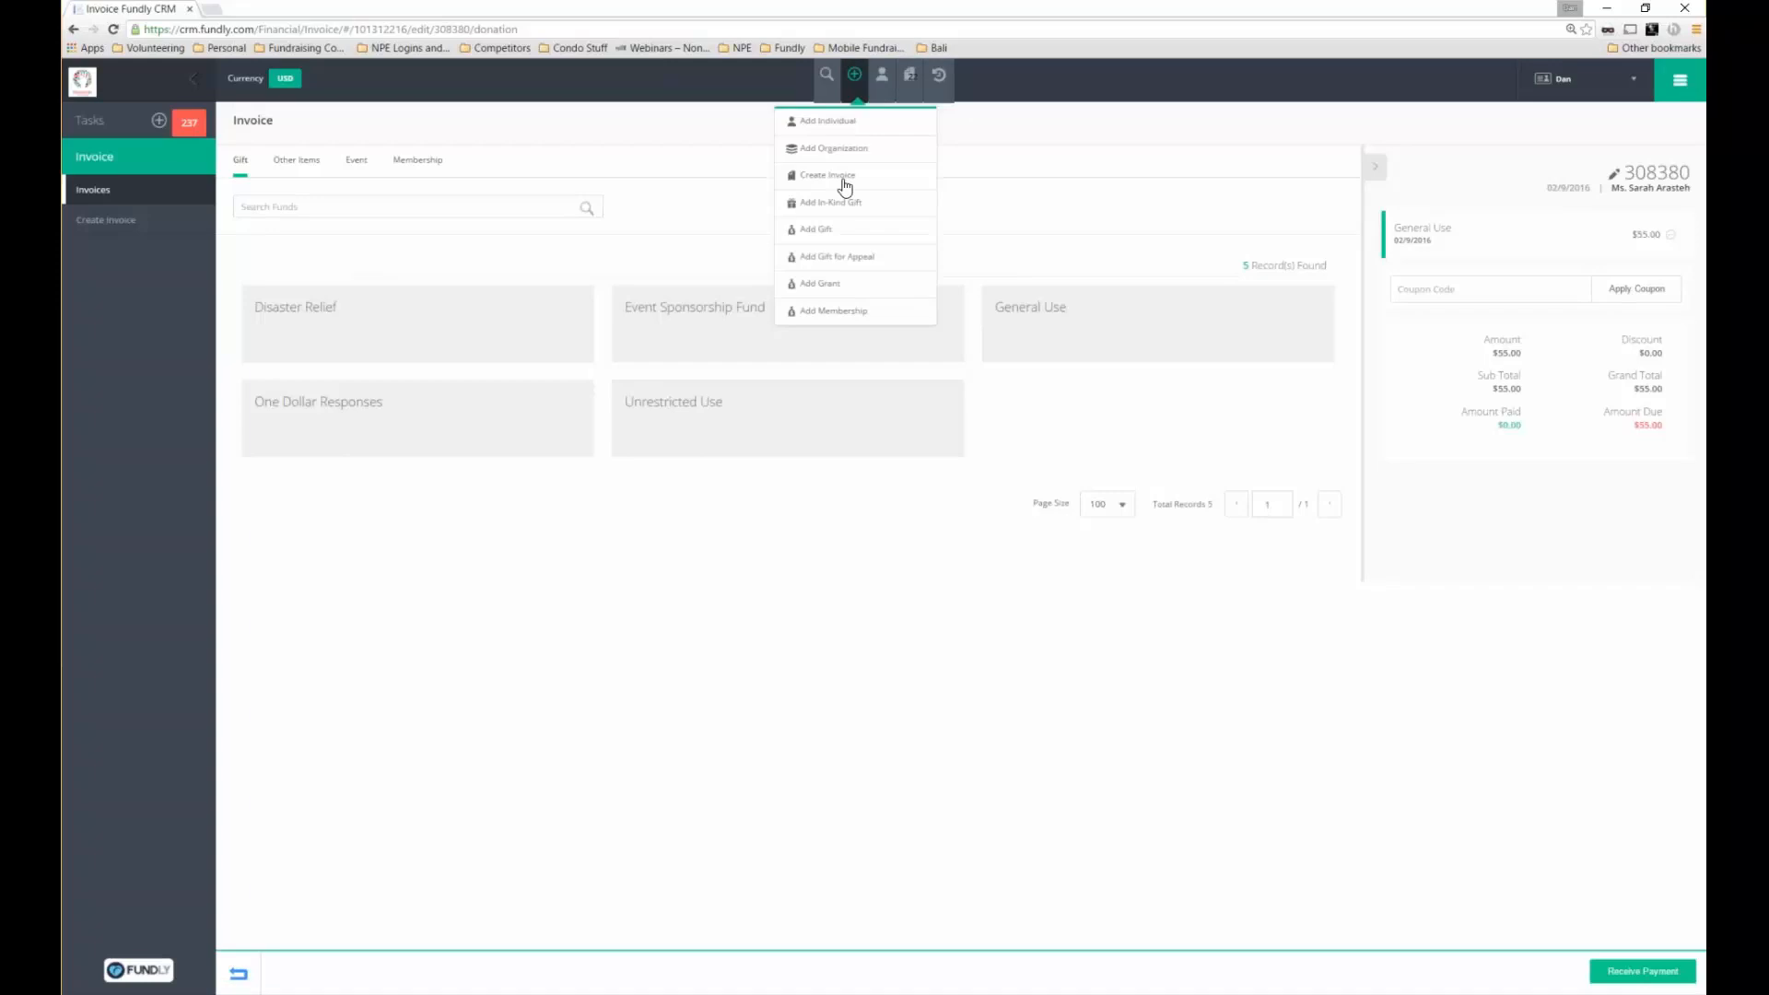
left_click(817, 229)
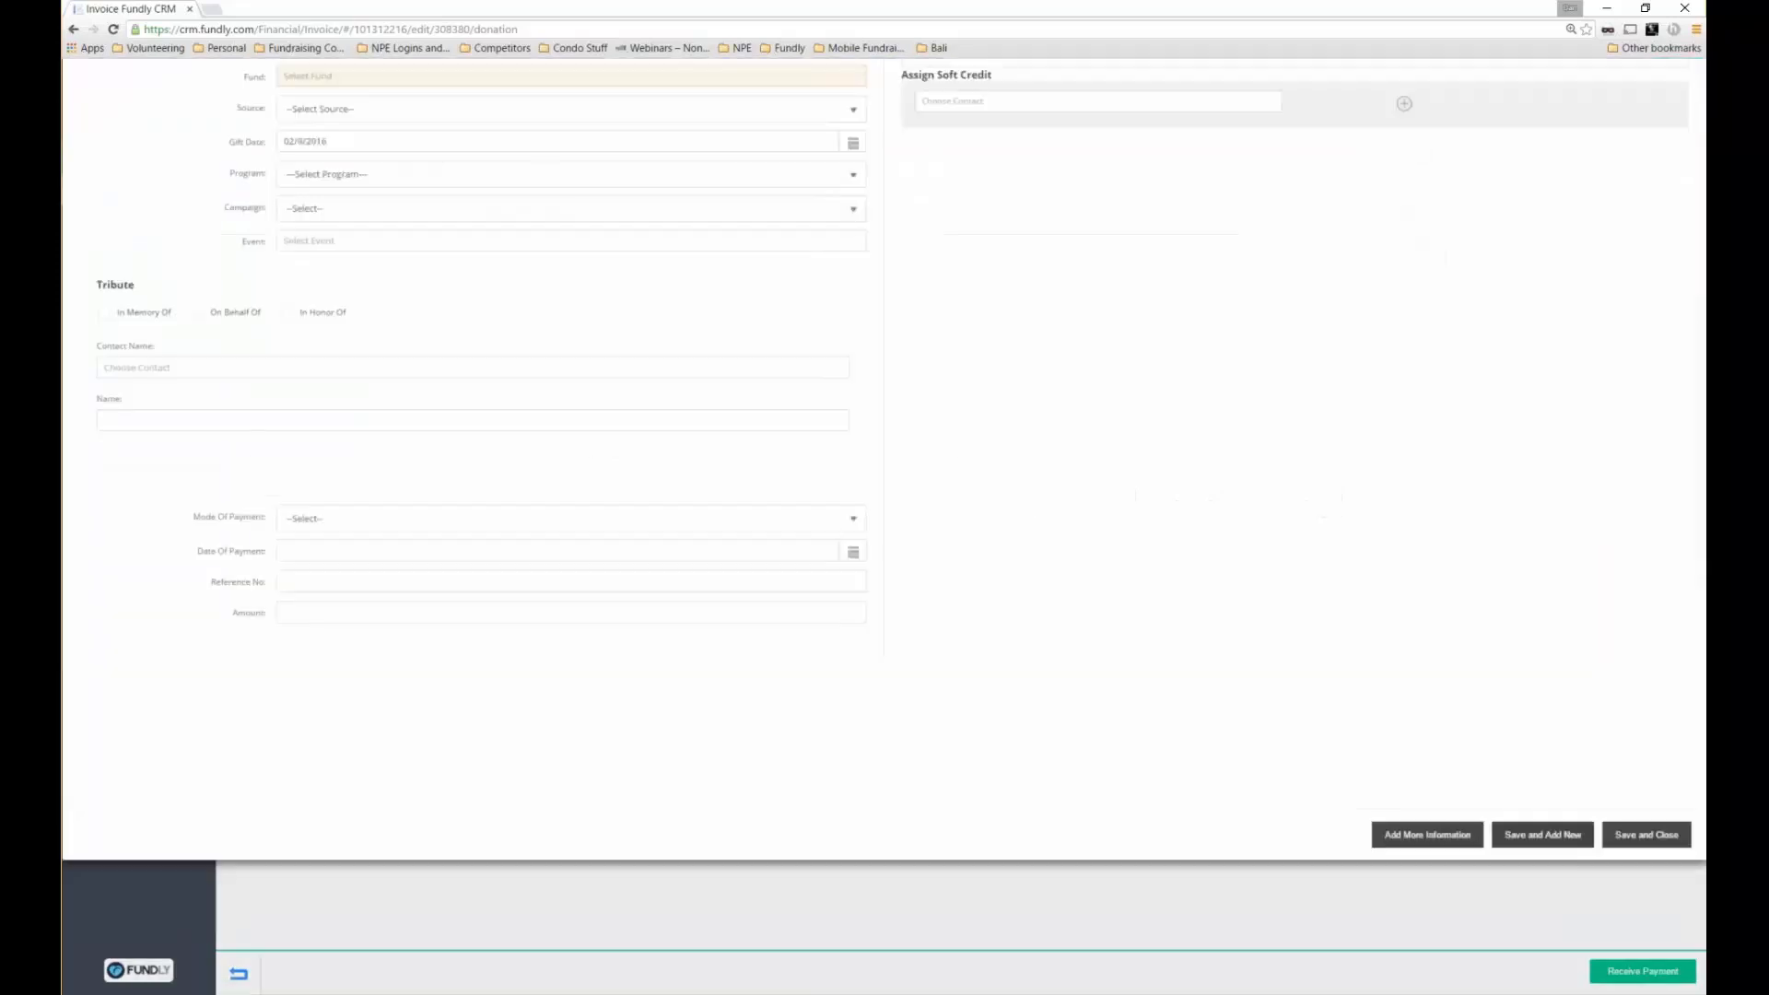
Try the new gift's contact lookup, discard the form, and list recently visited pages
left_click(290, 182)
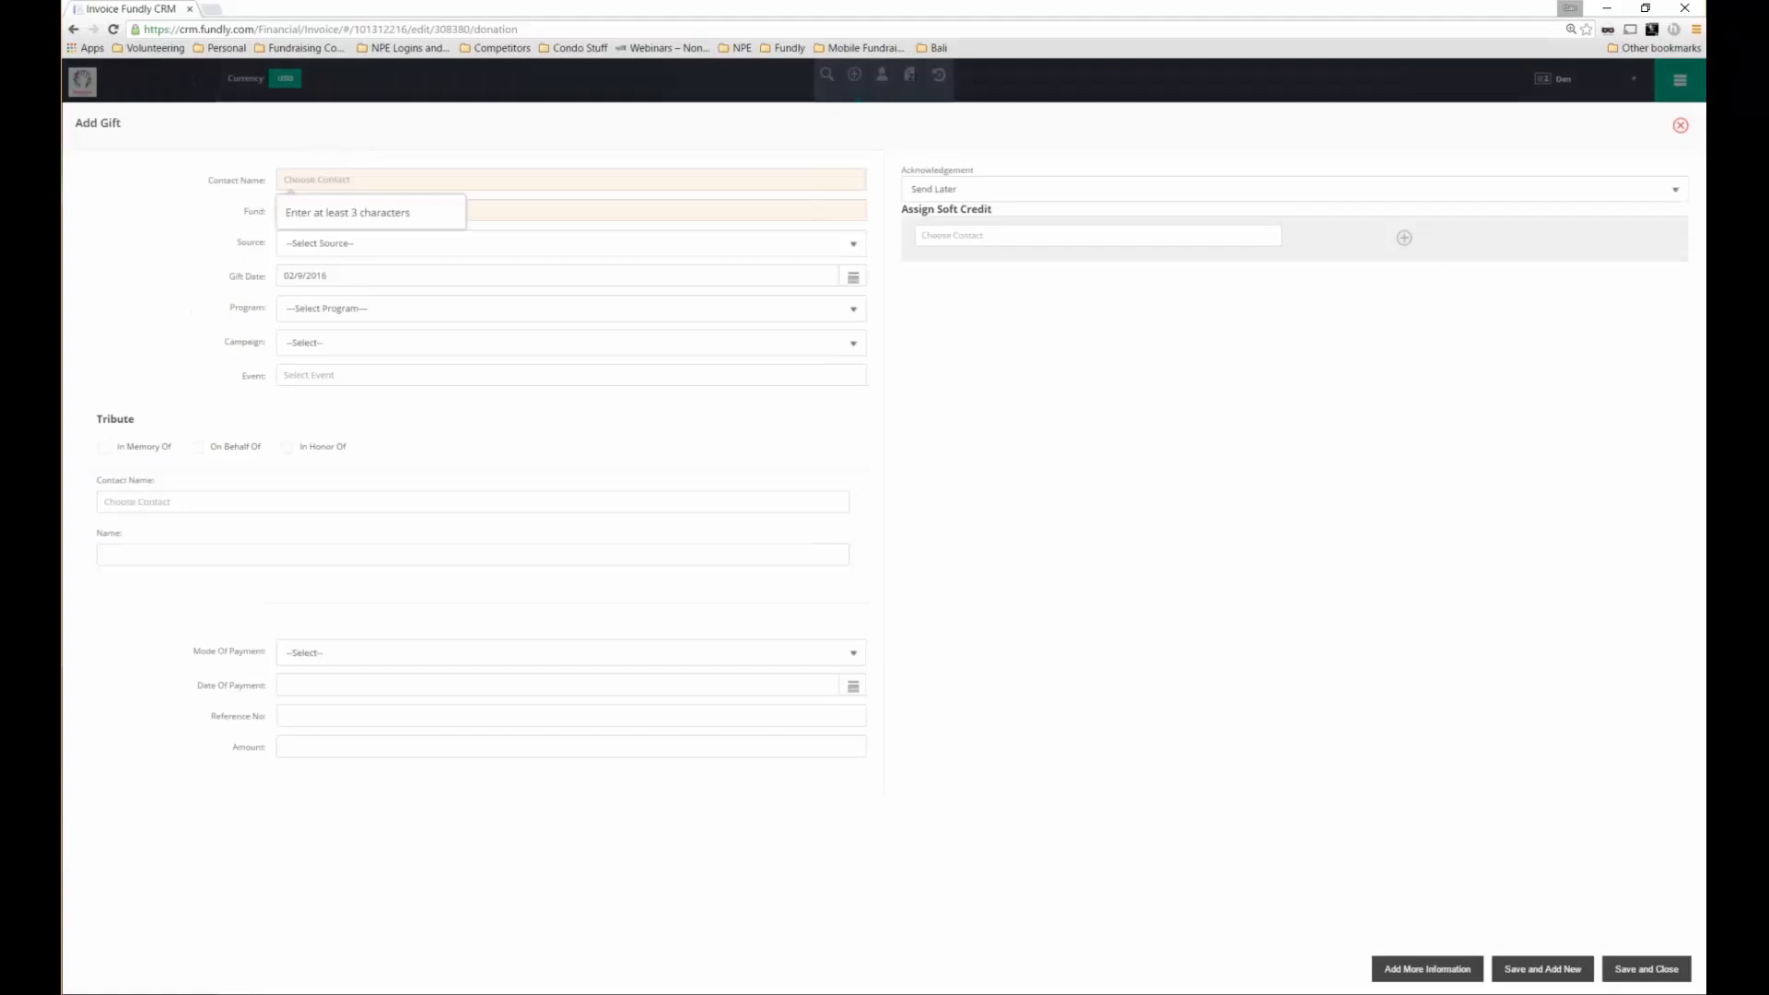
left_click(318, 375)
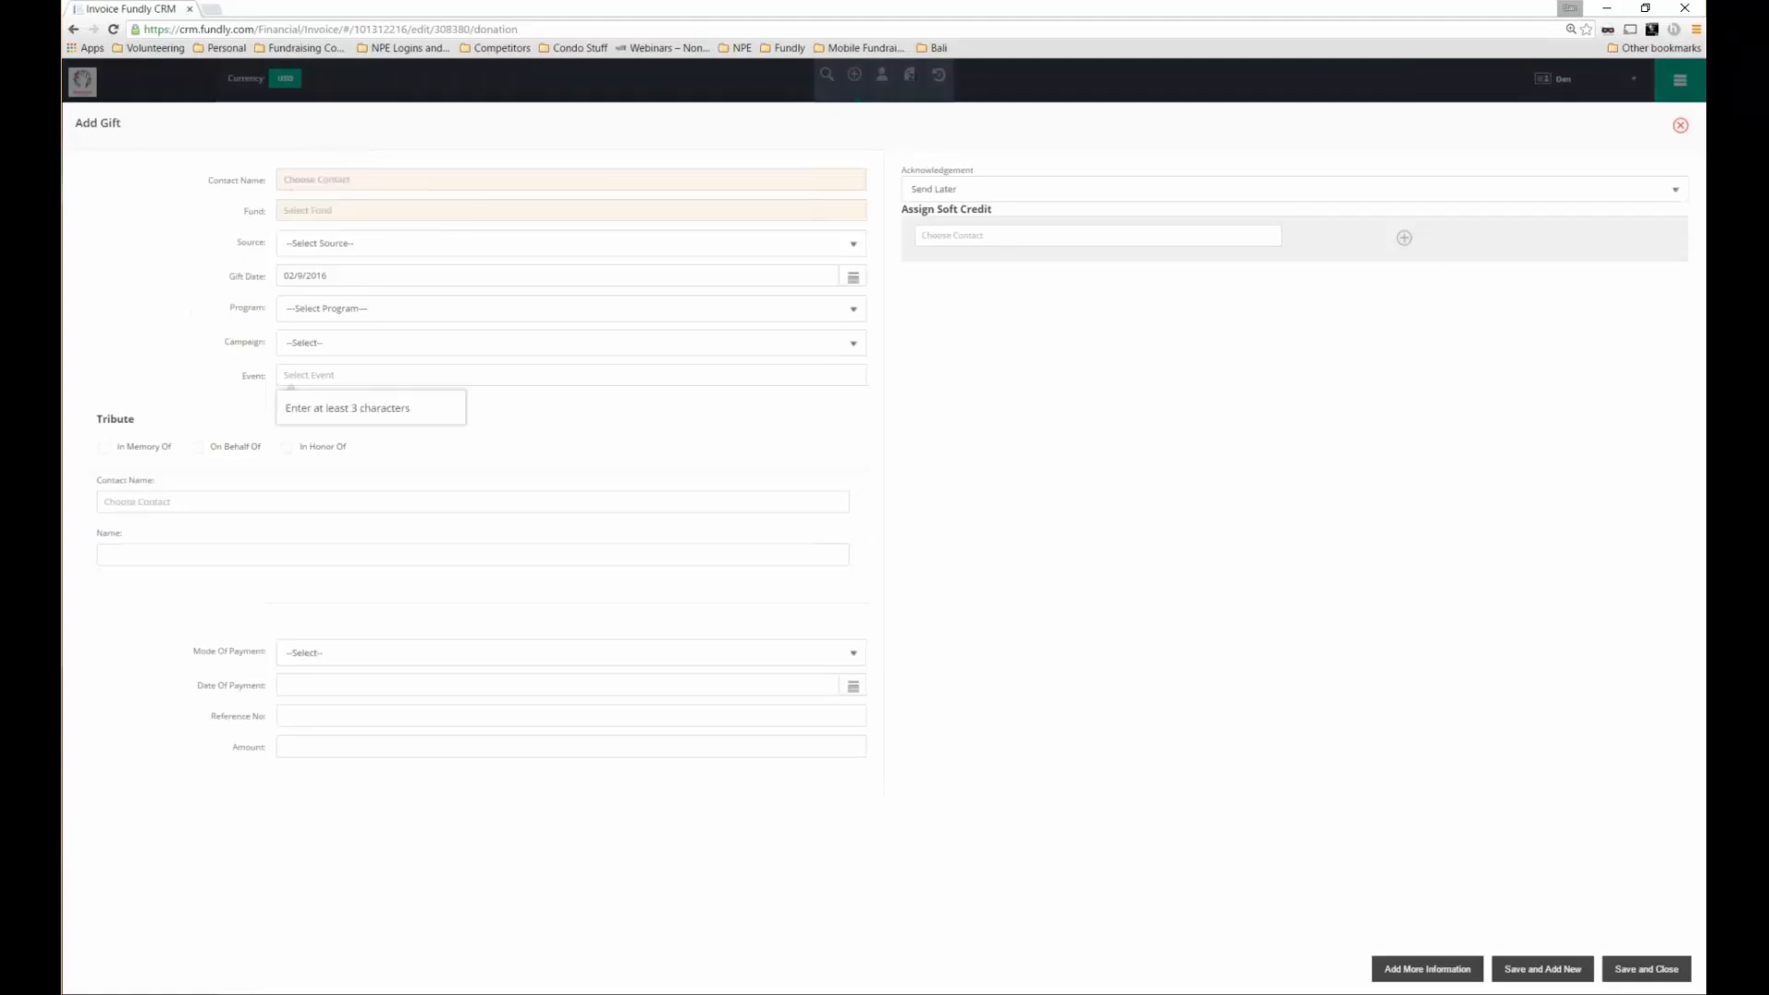
left_click(1564, 821)
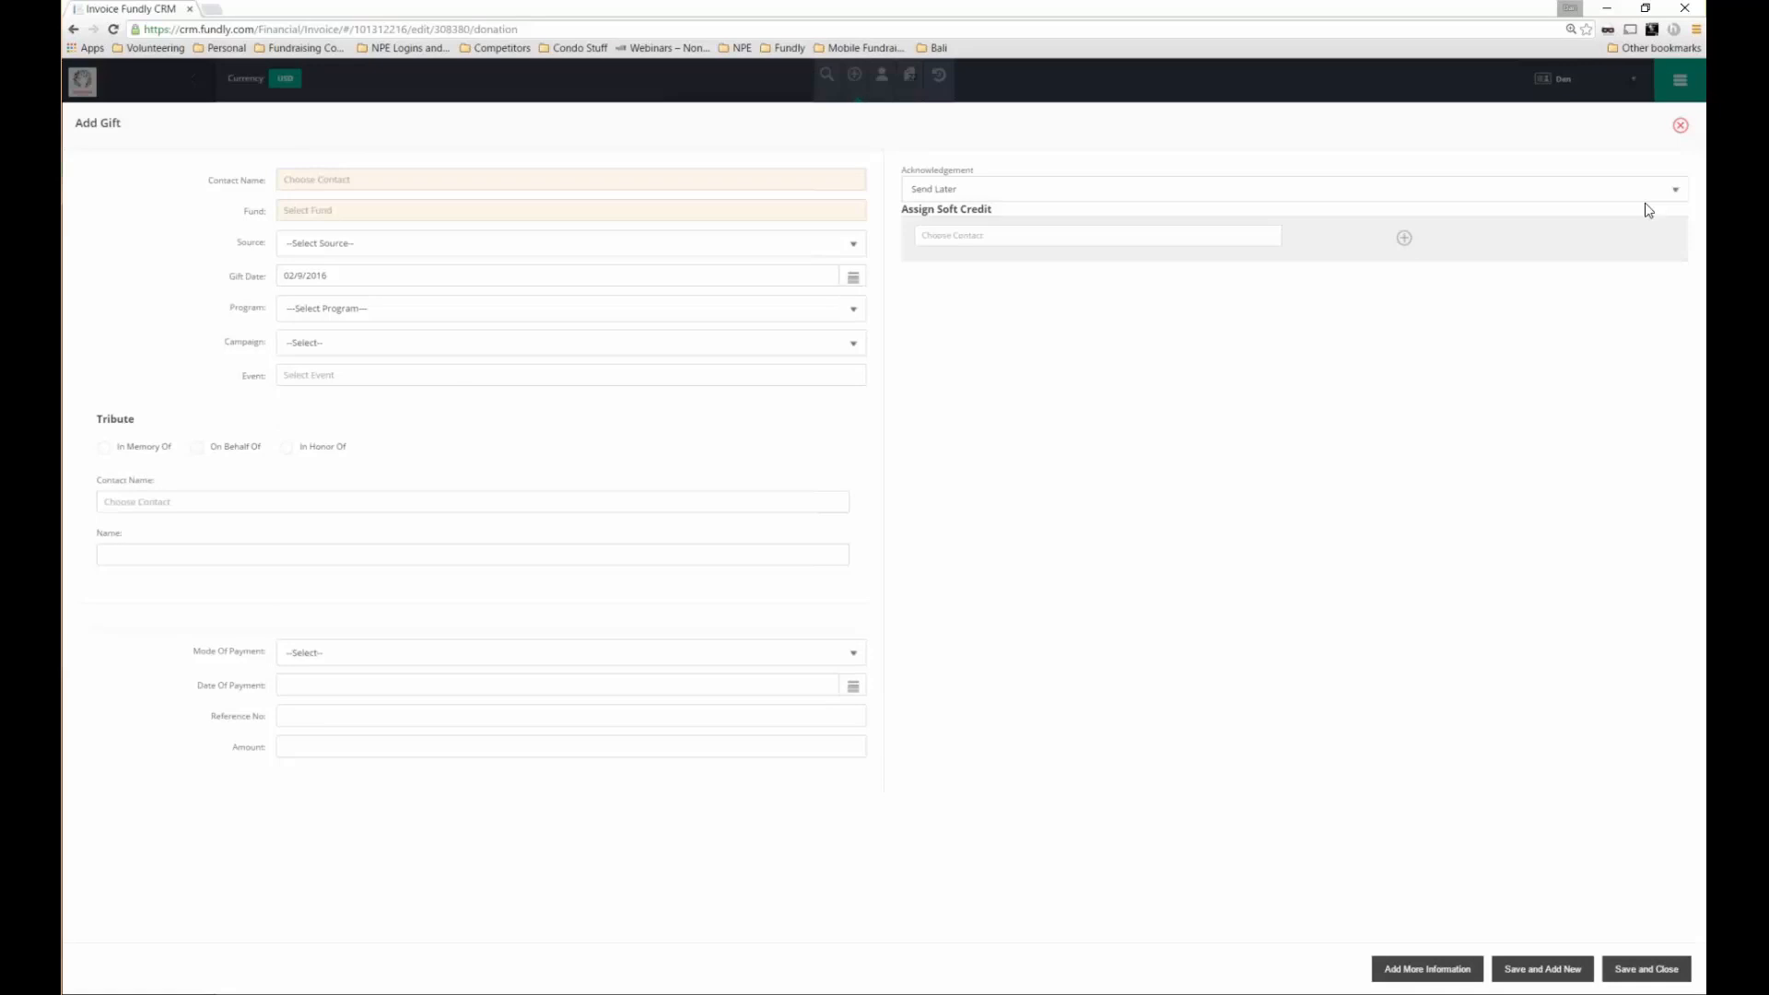
left_click(1679, 131)
left_click(939, 76)
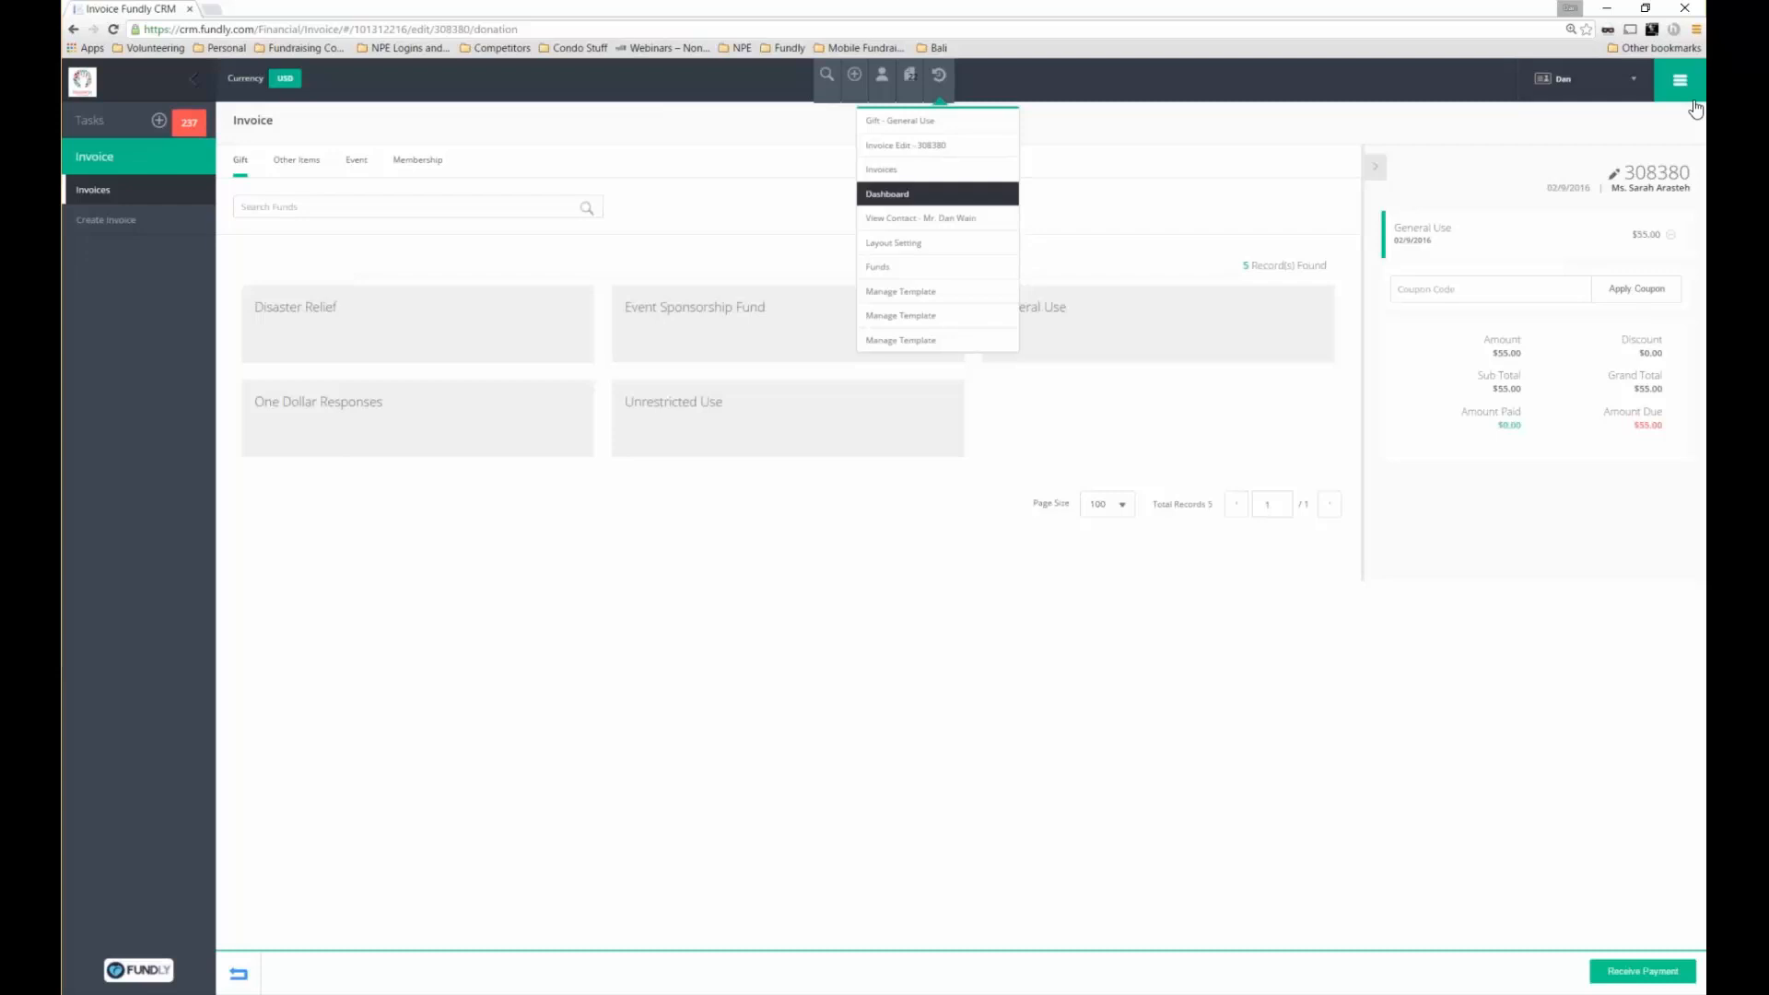
Open the invoice contact's record and limit its Giving Summary to 06 - Event gifts
left_click(930, 230)
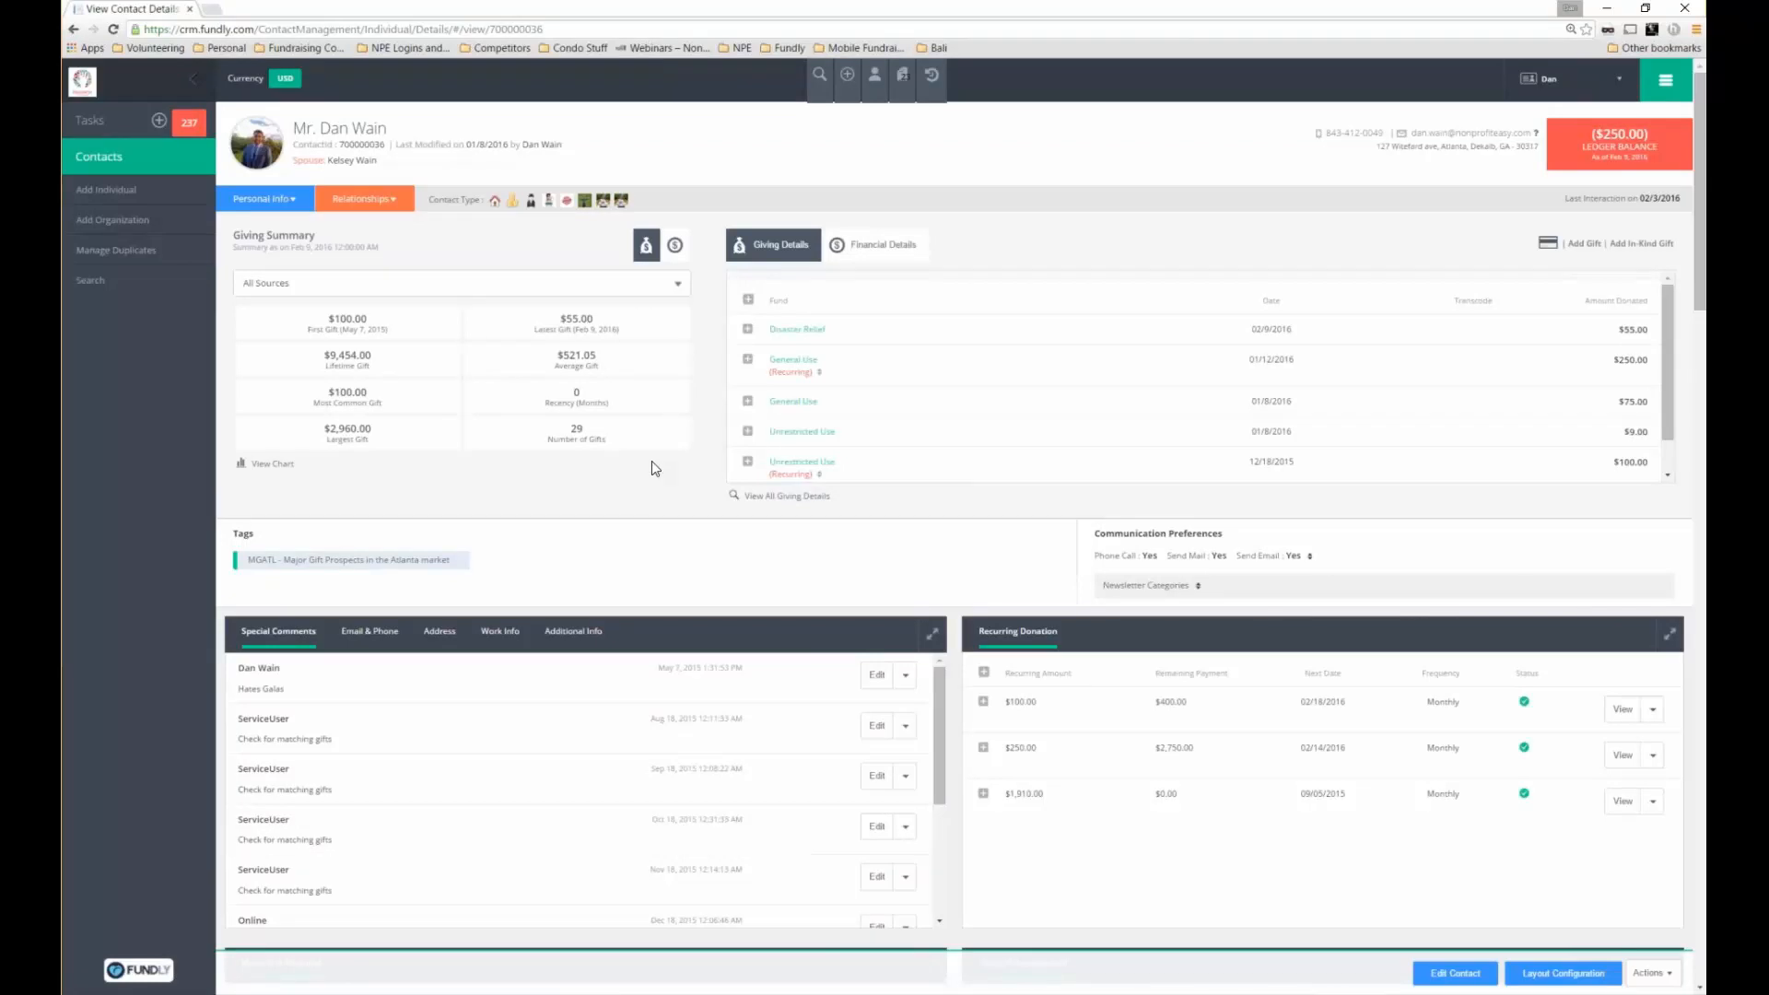
left_click_drag(316, 236, 240, 236)
left_click(664, 293)
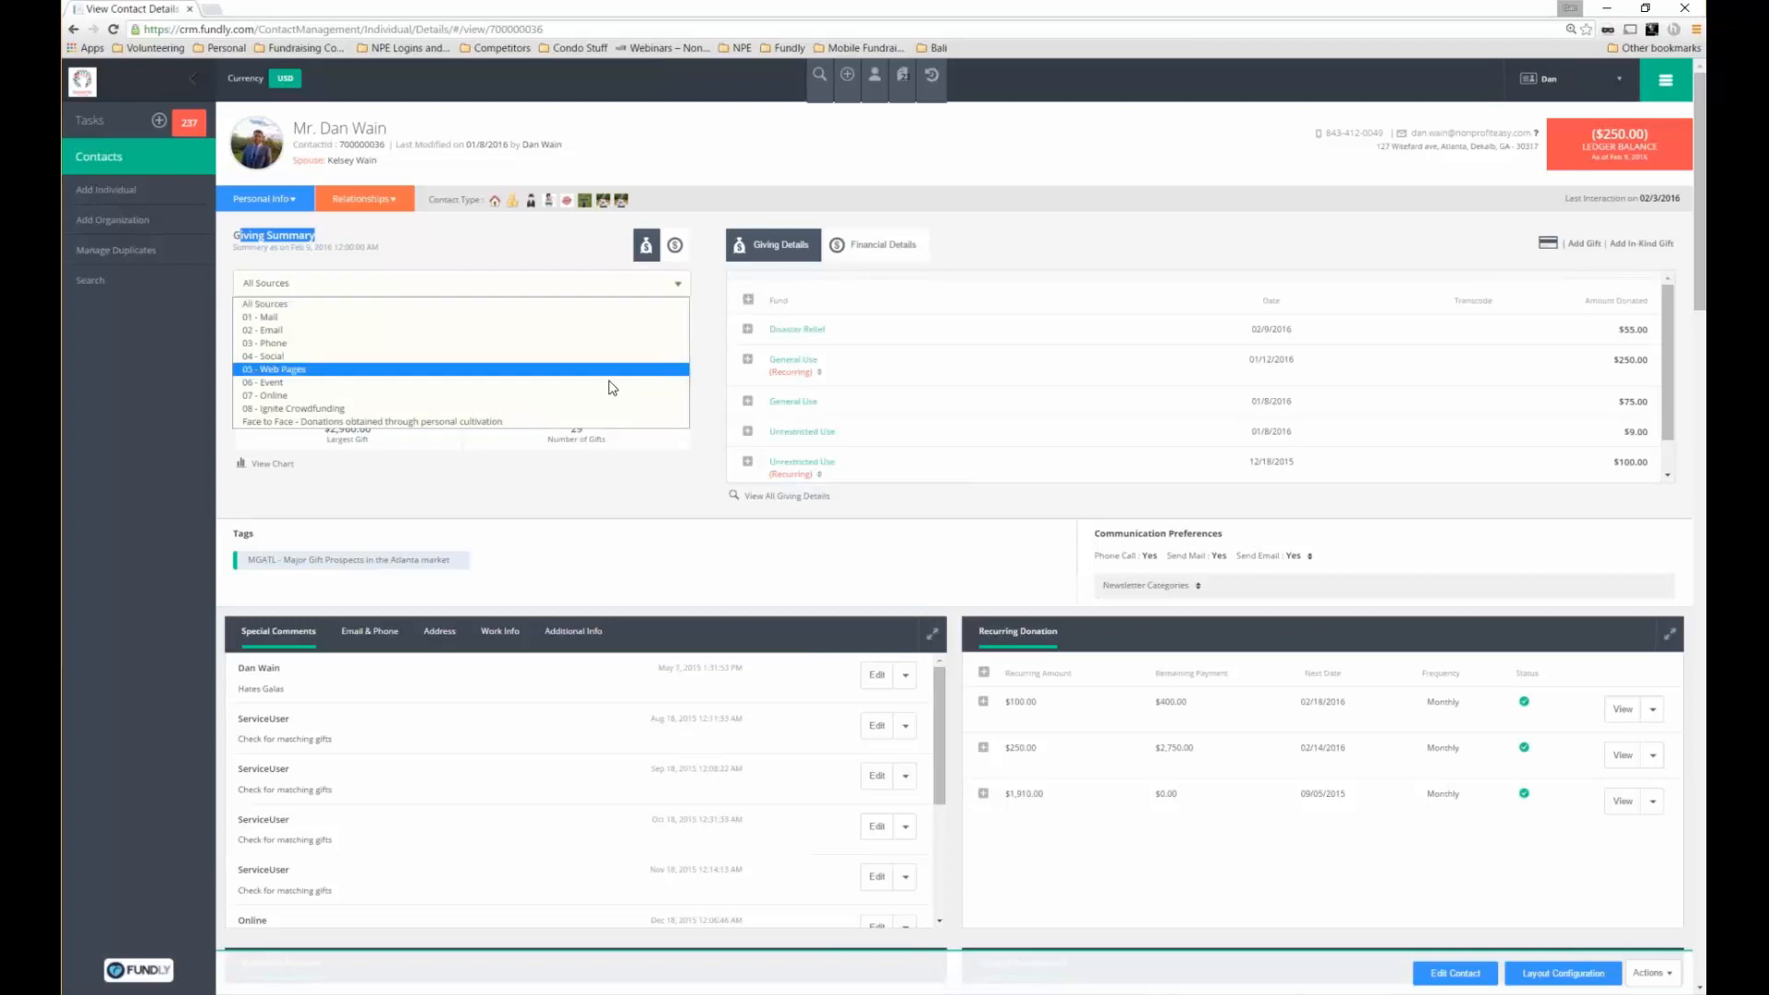
left_click(608, 383)
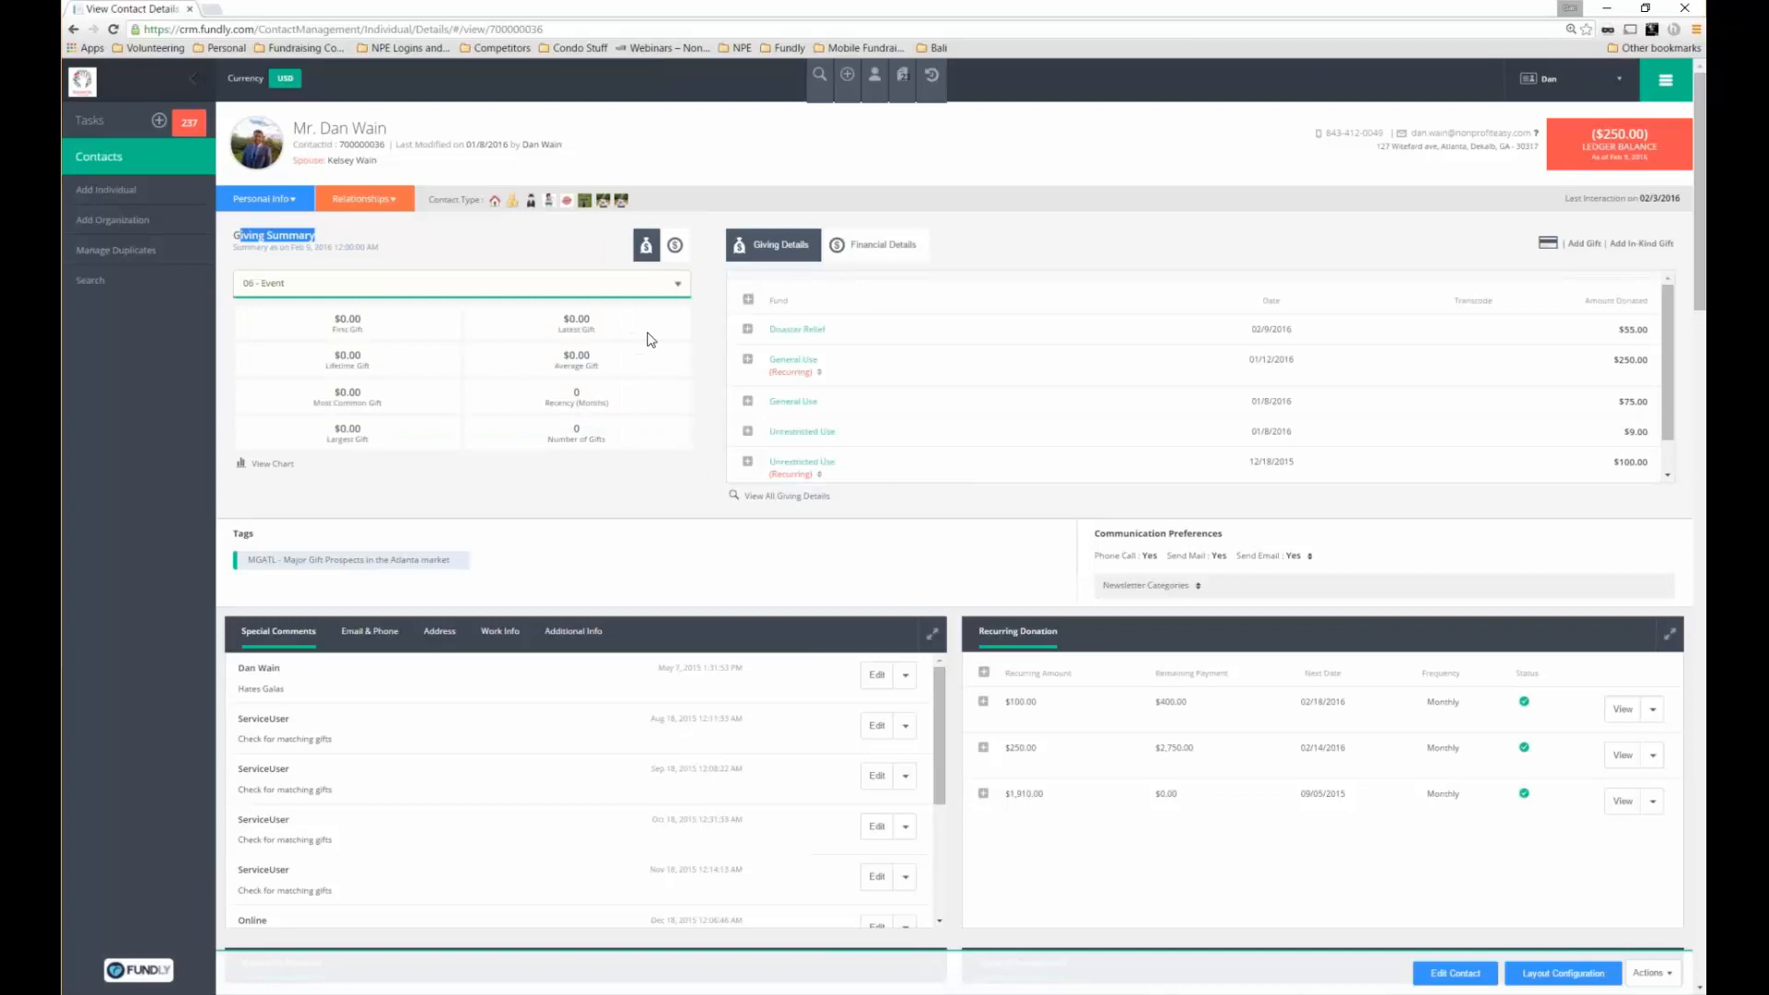
Close the gift sources list and switch to the contact's Financial Summary
left_click(649, 284)
key("Escape")
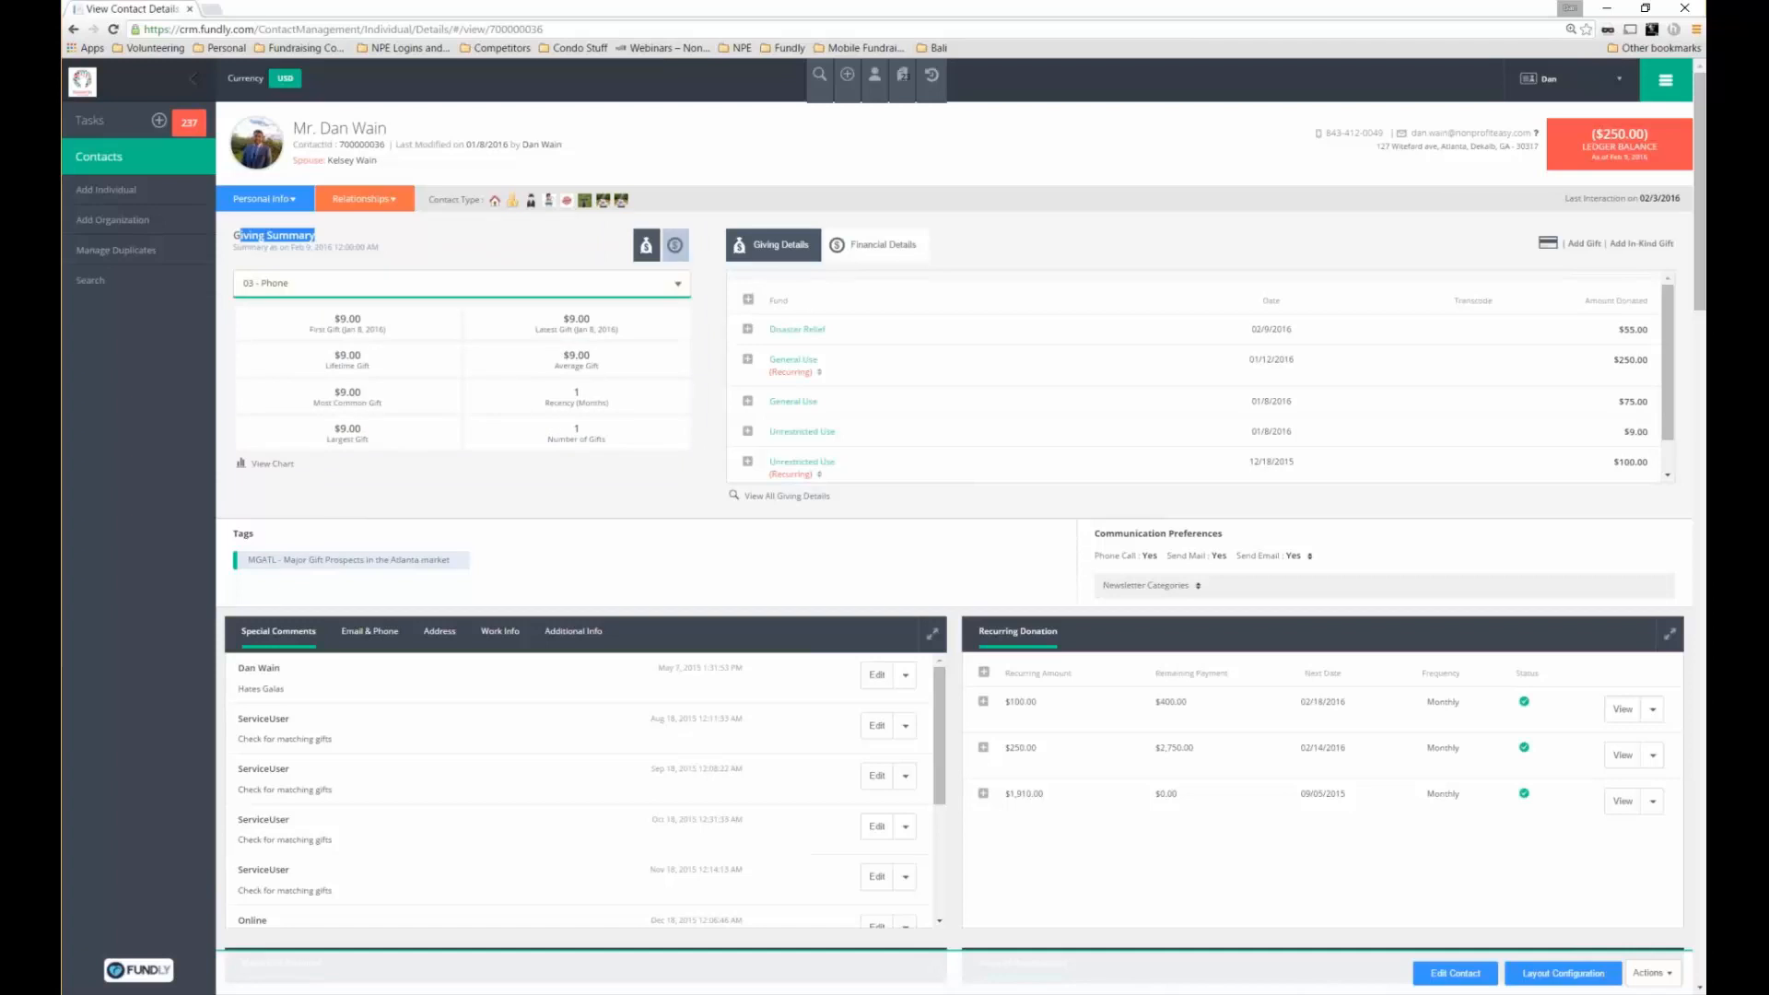
left_click(676, 245)
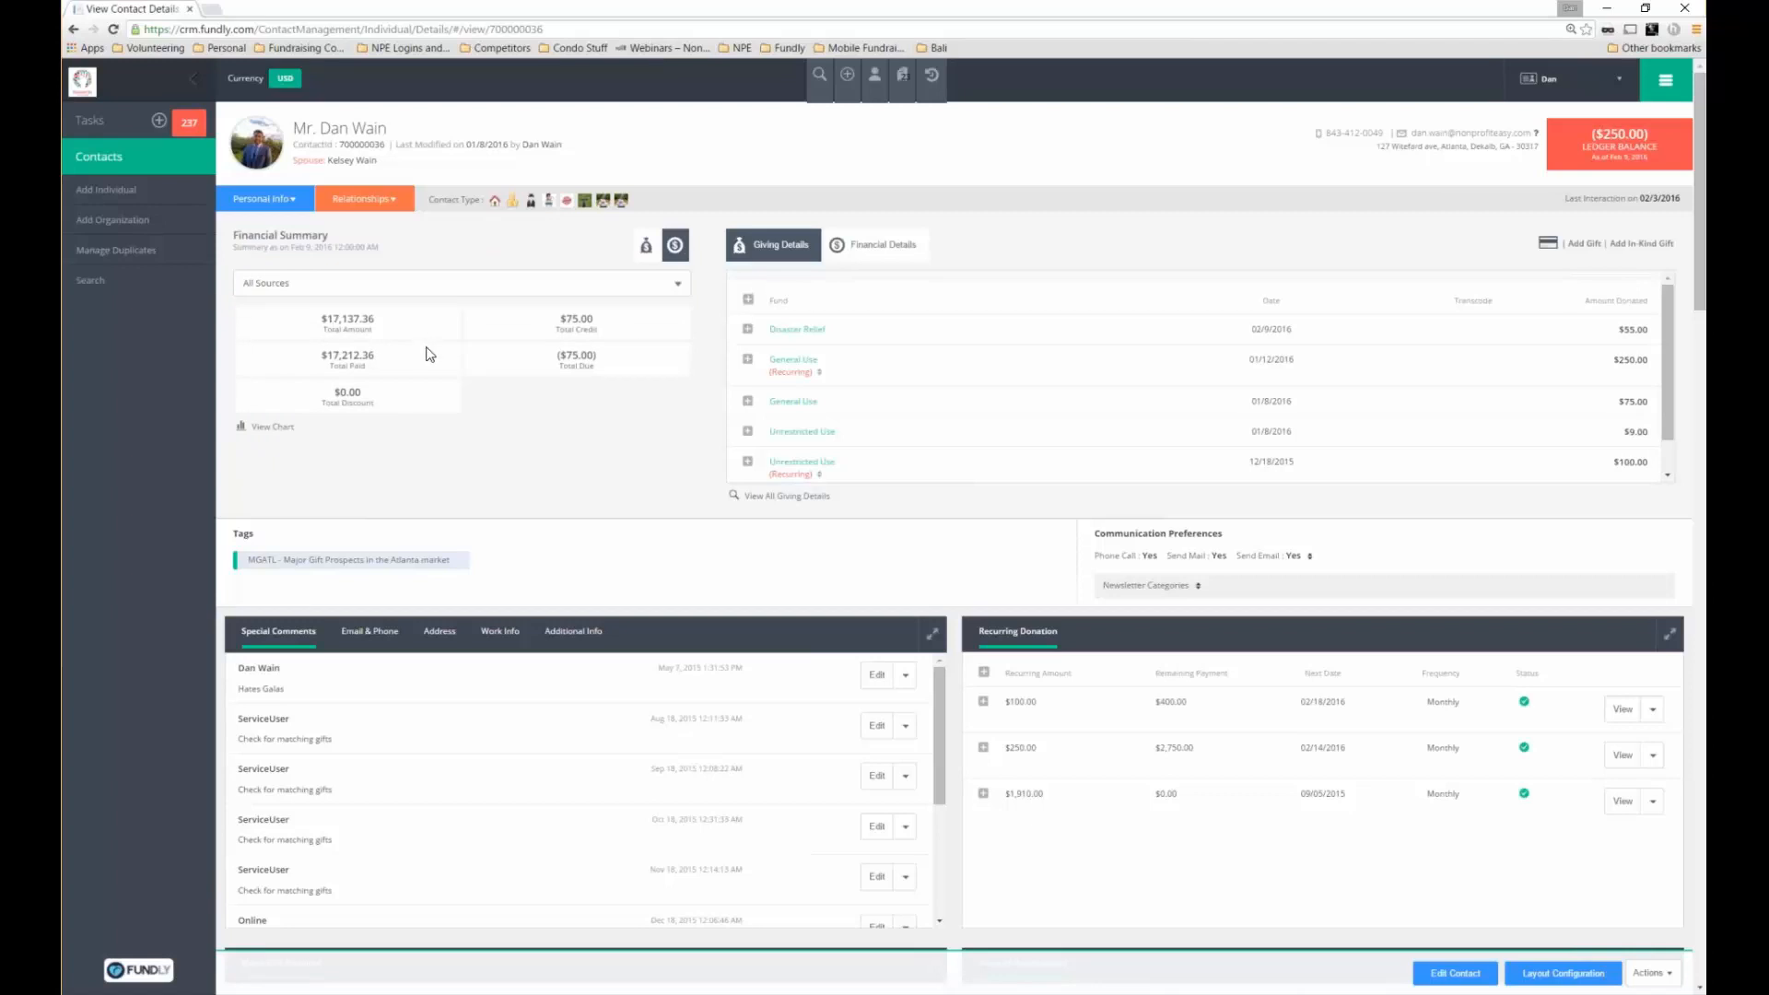
Expand the recurring General Use gift's details and highlight its acknowledgement status
mouse_move(834, 417)
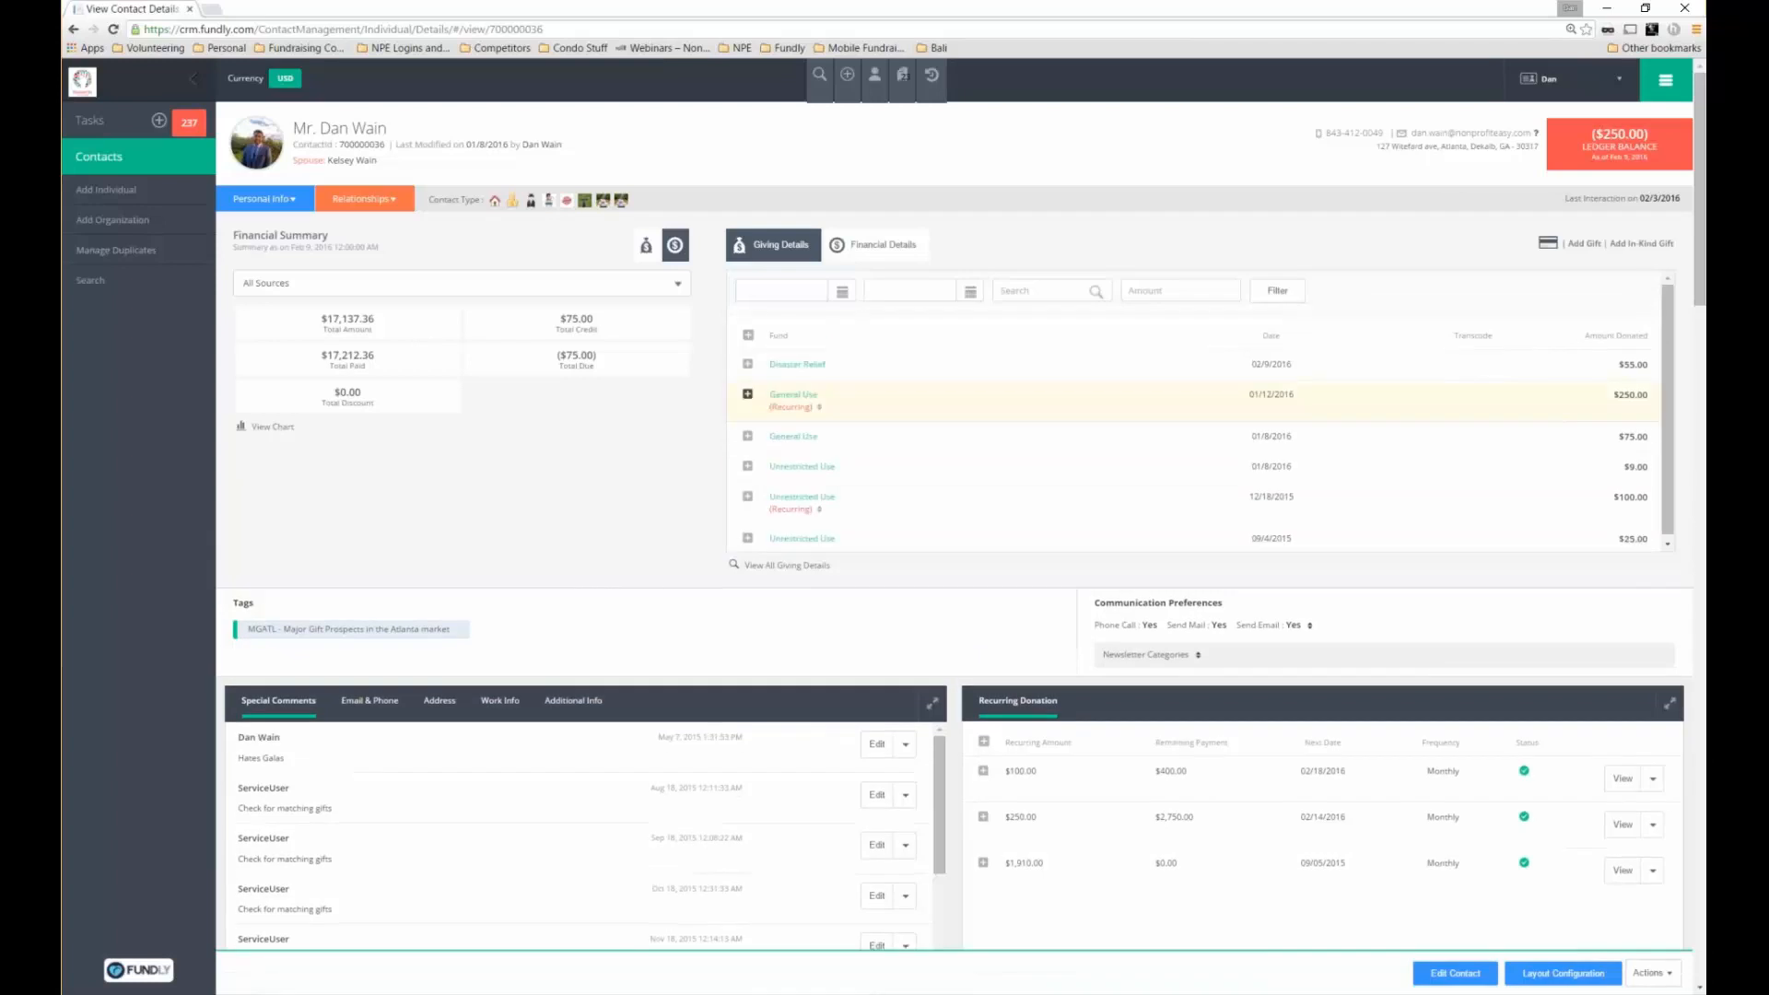
left_click(749, 395)
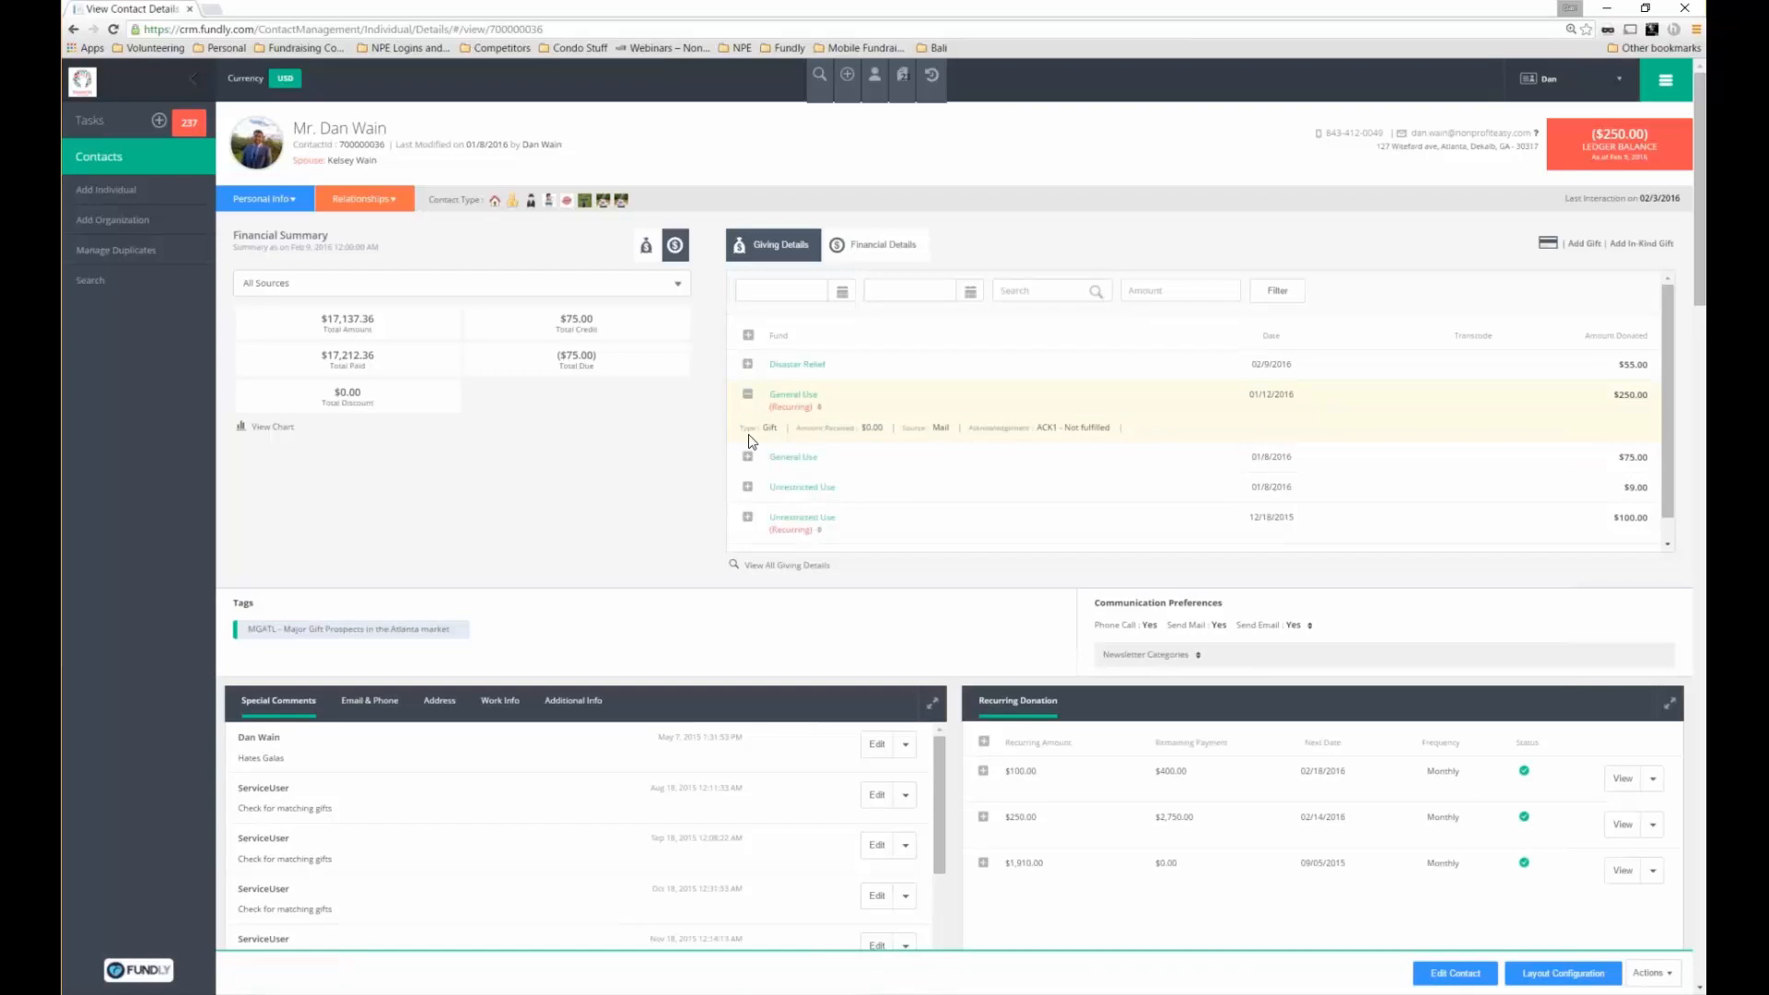
left_click_drag(966, 429, 1111, 428)
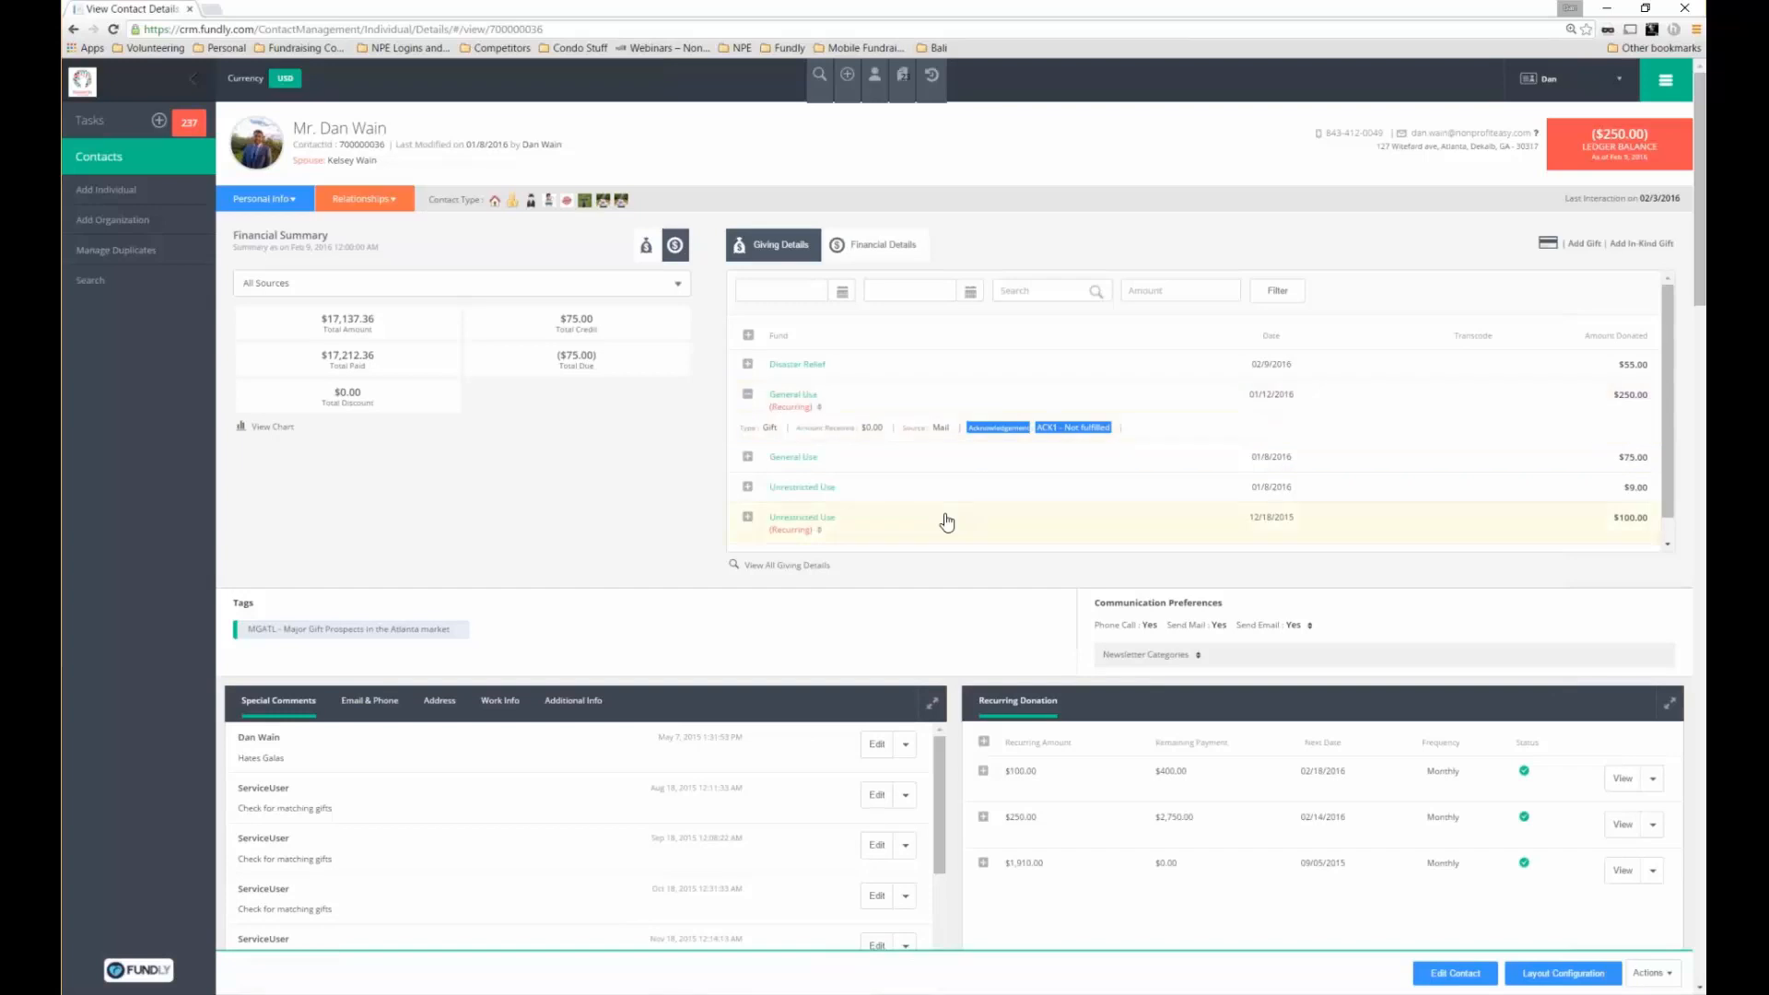
Highlight the contact's communication preferences and show their newsletter categories
left_click_drag(1701, 288, 1693, 380)
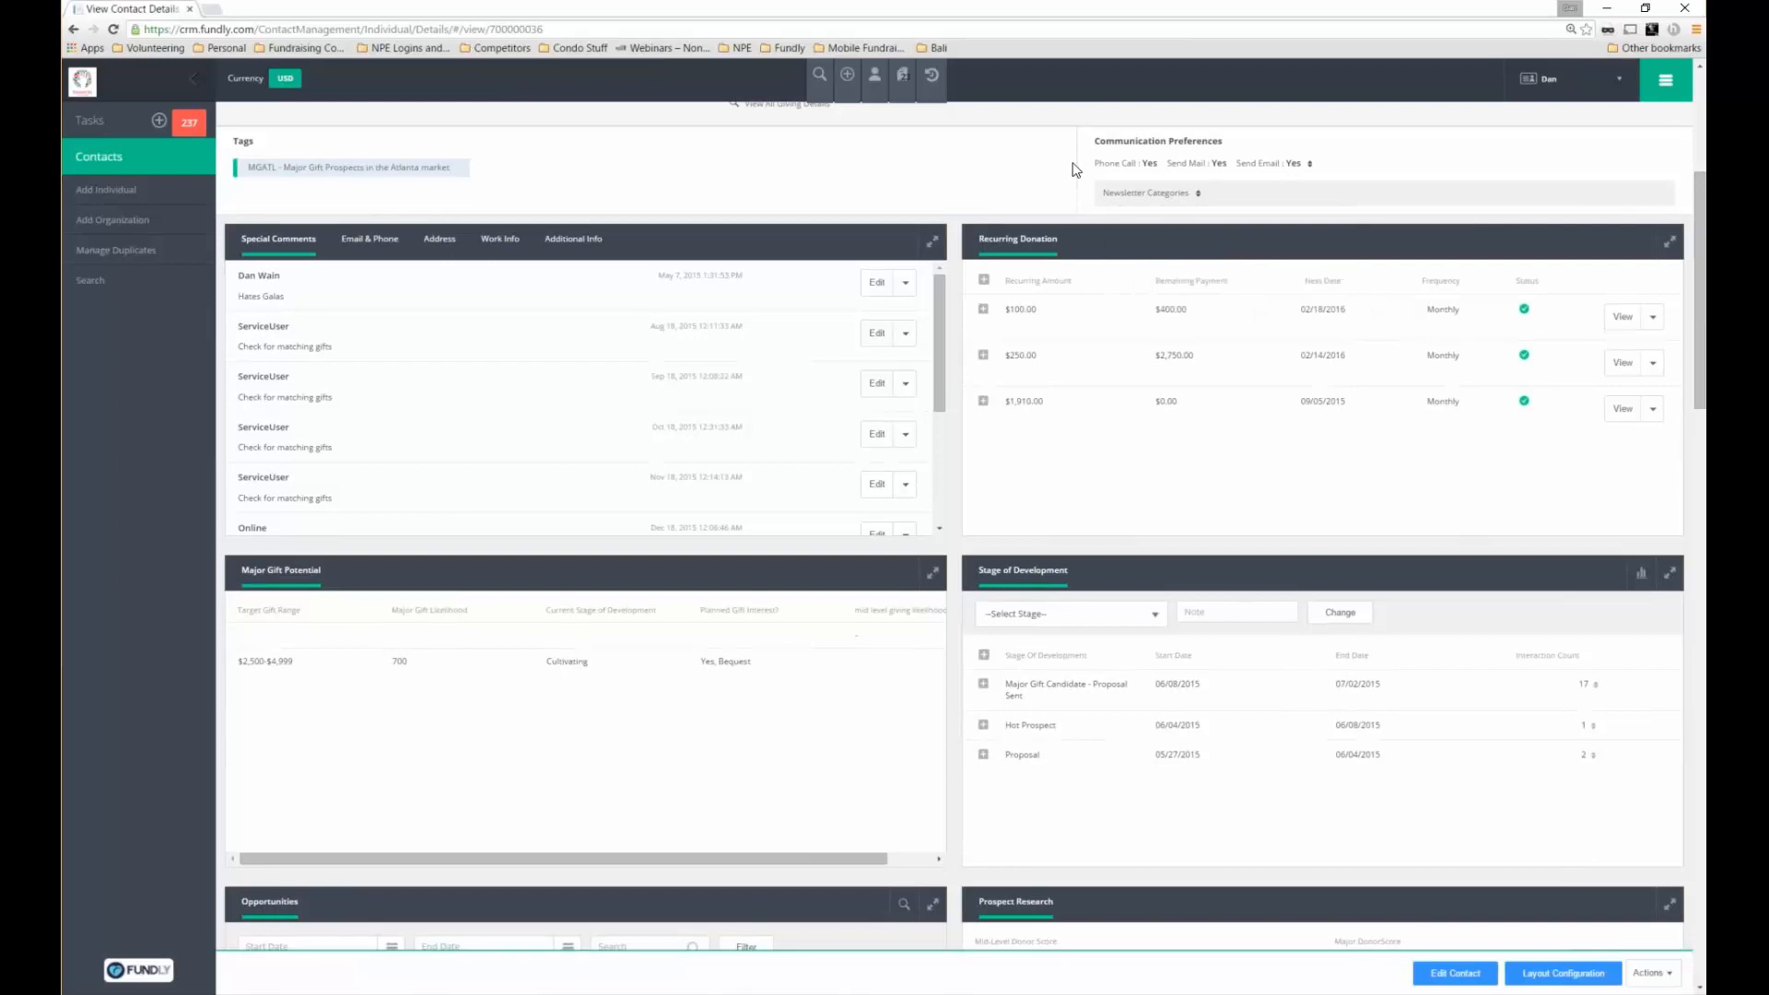
left_click_drag(1071, 169, 1335, 177)
left_click(1271, 205)
left_click(1271, 203)
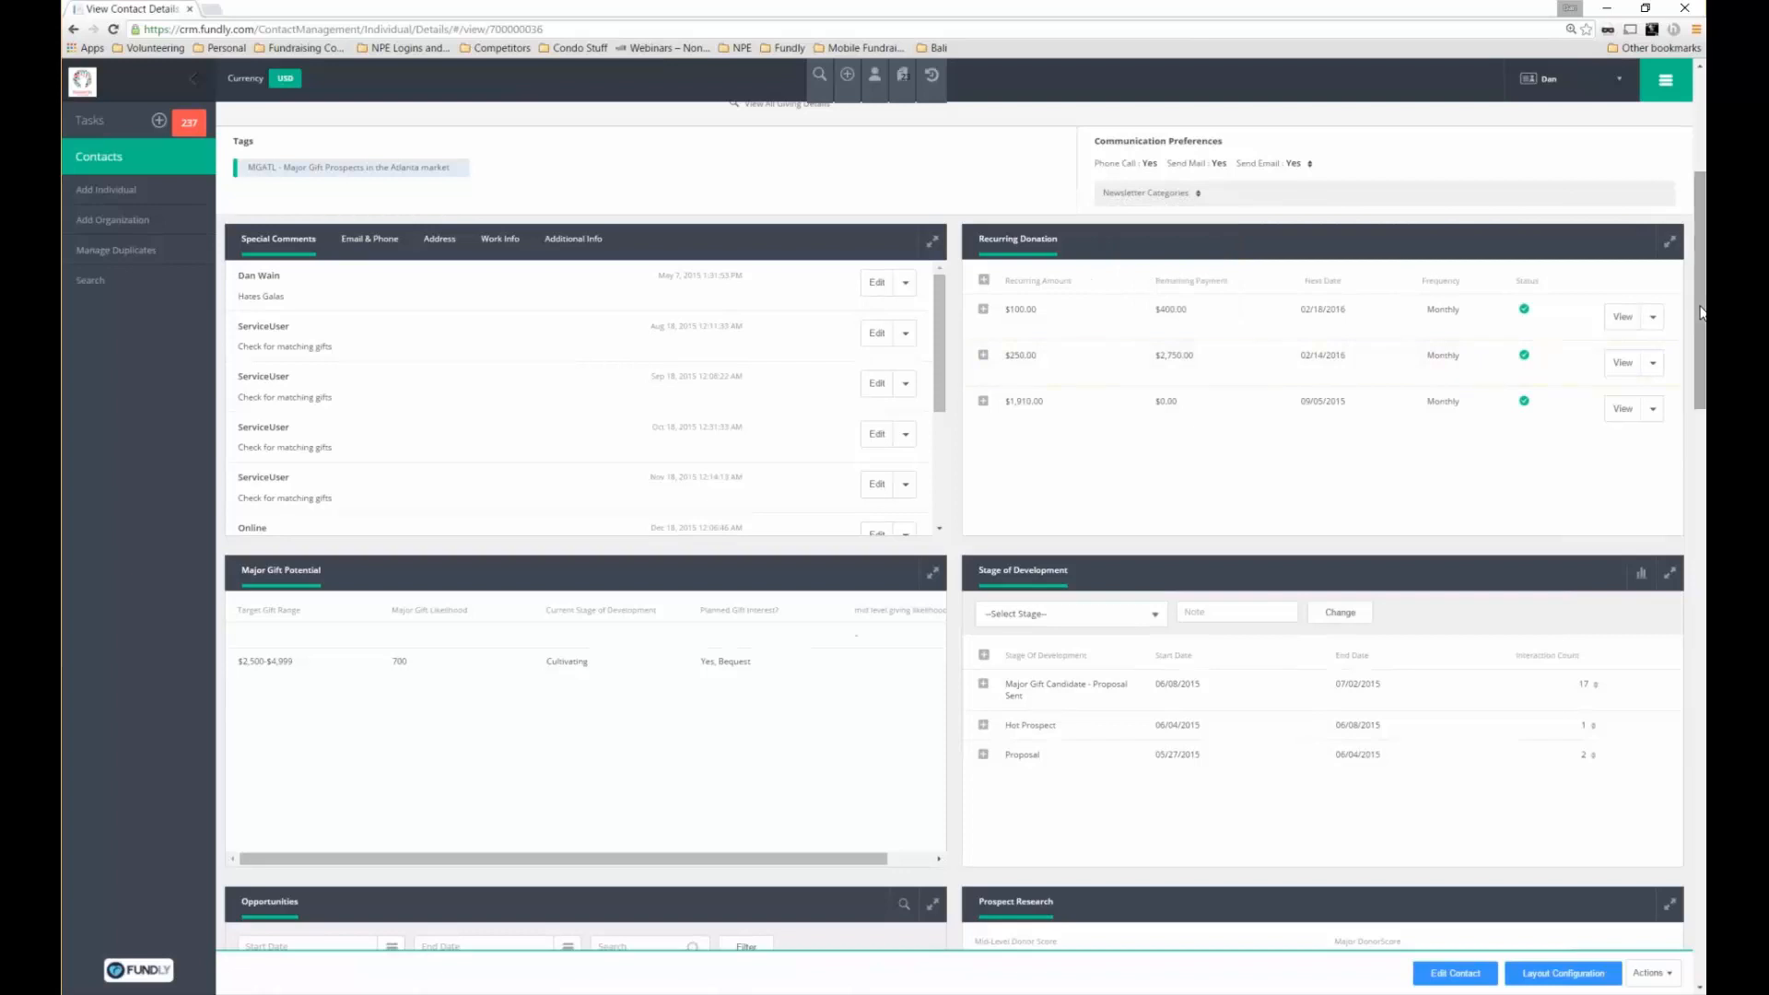
Scroll down past the Prospect Research panel toward Memberships and Invoice Details
scroll(1704, 285, "up", 2)
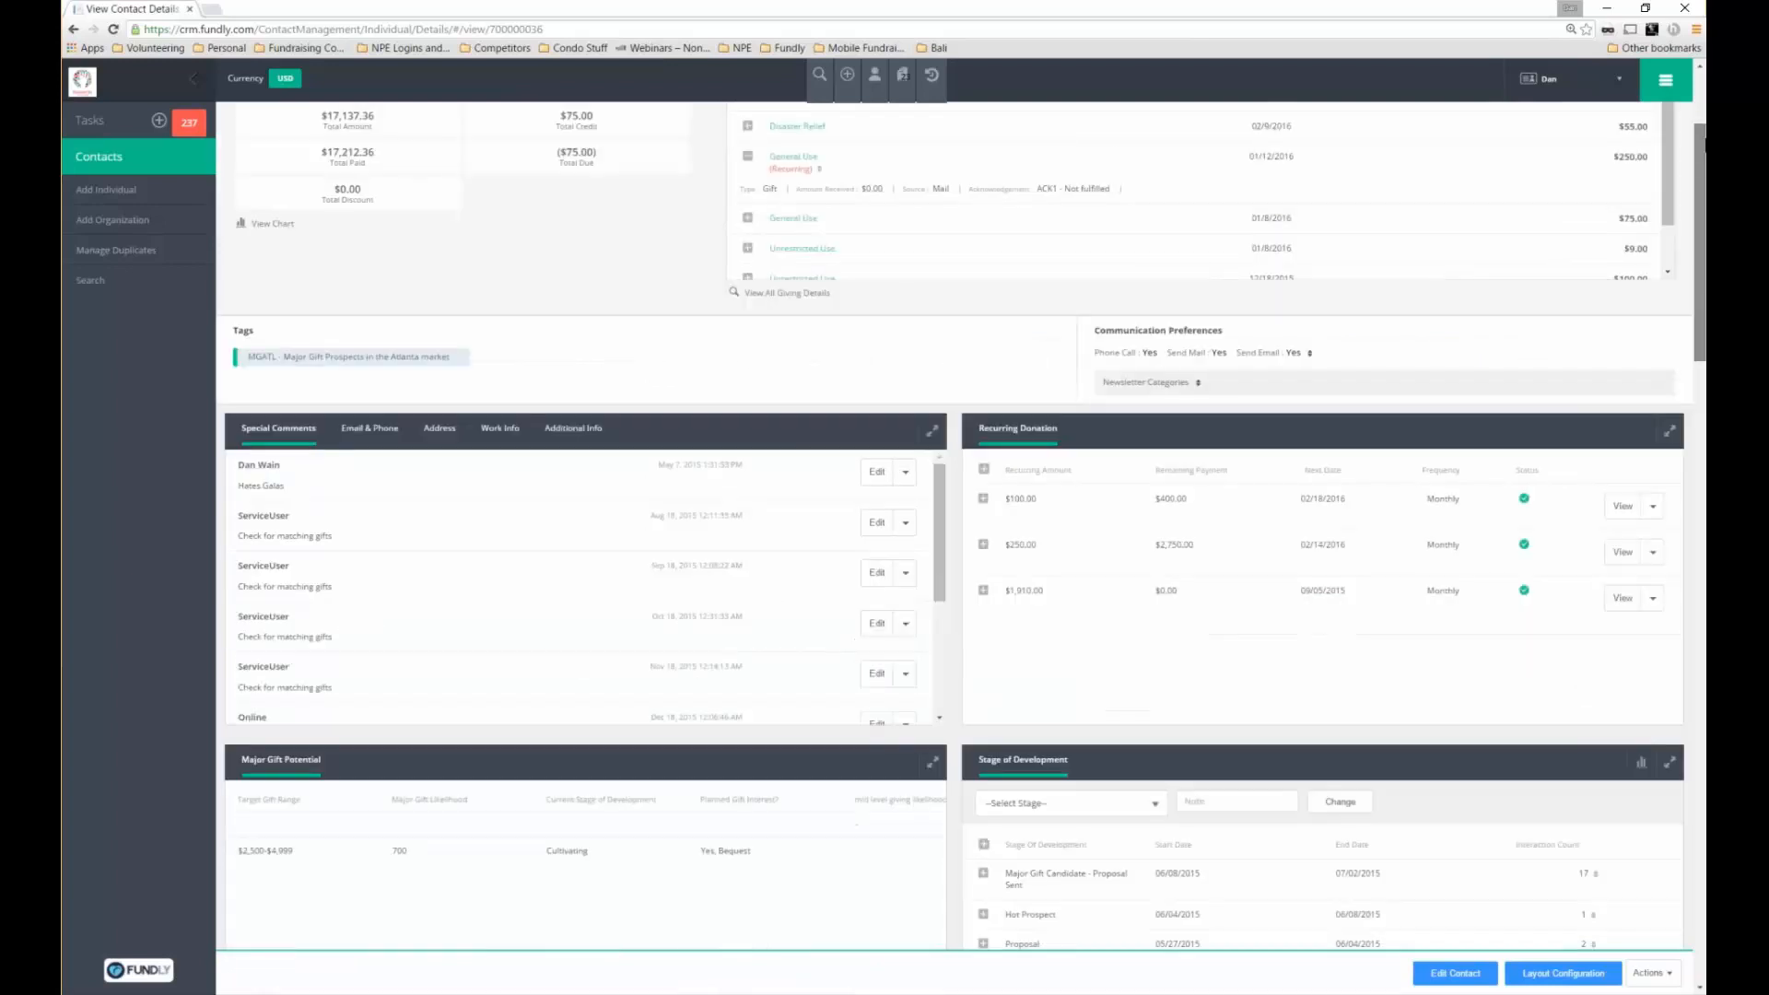
scroll(1704, 143, "up", 2)
scroll(1705, 276, "down", 1)
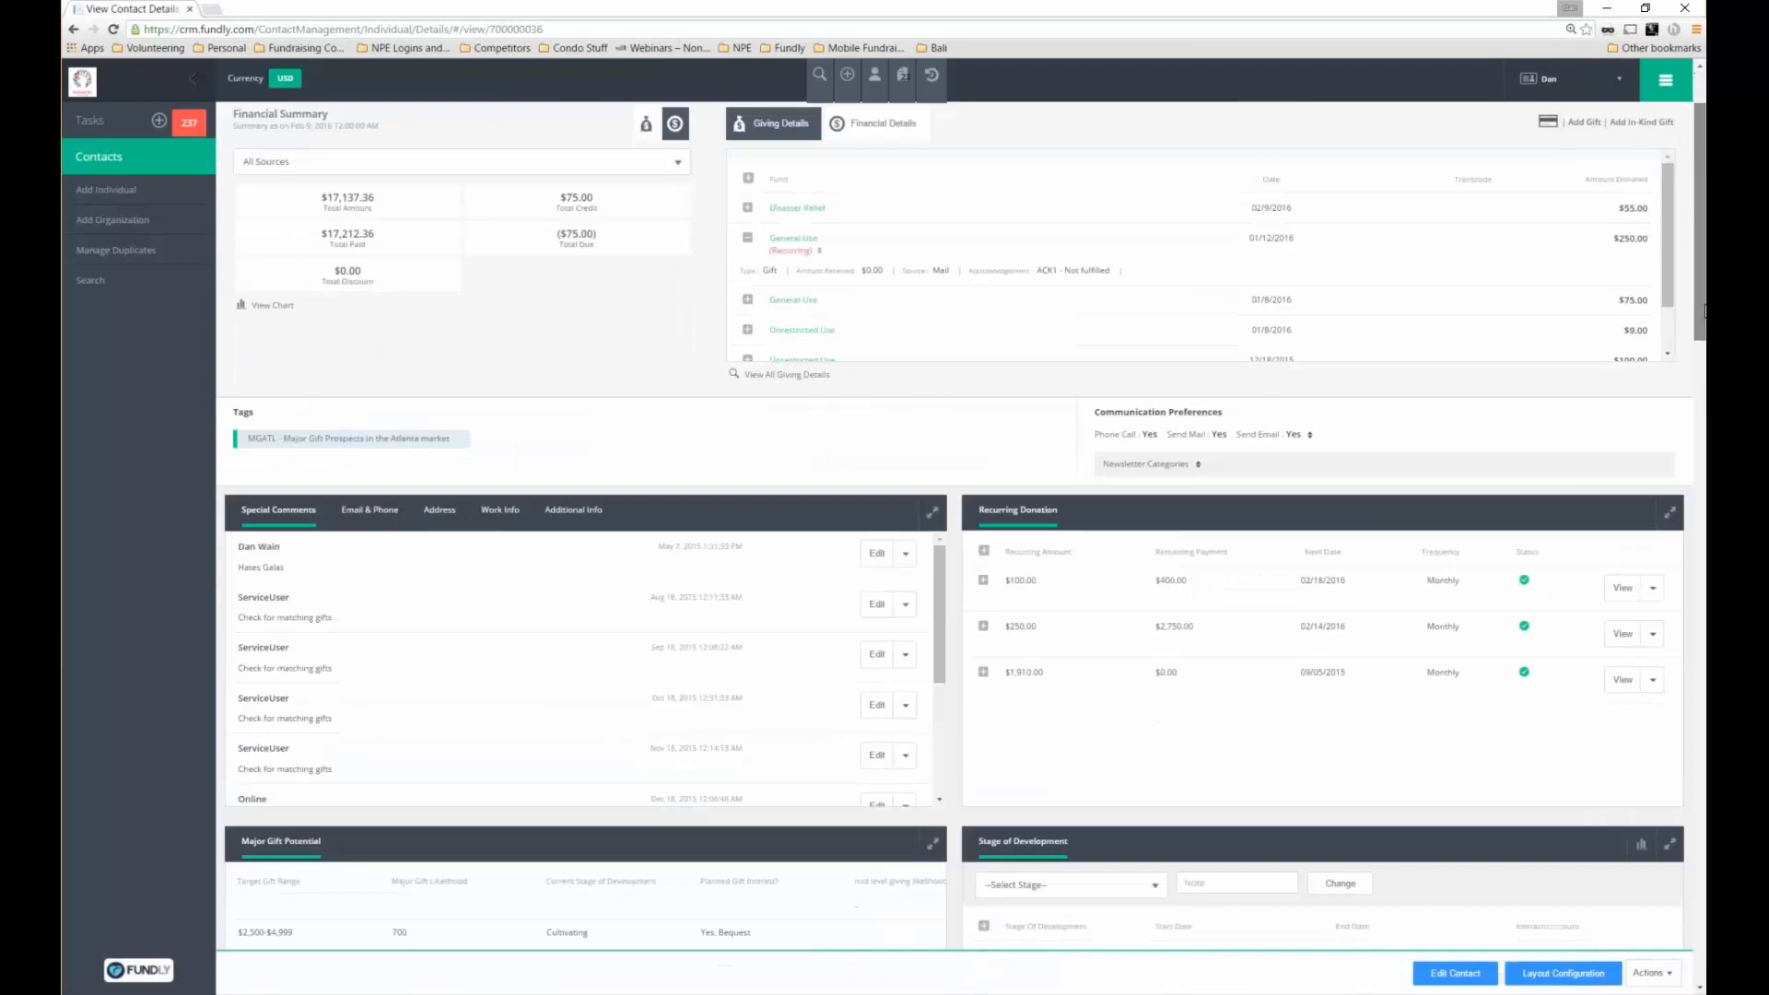
scroll(1705, 311, "down", 3)
scroll(1704, 338, "down", 1)
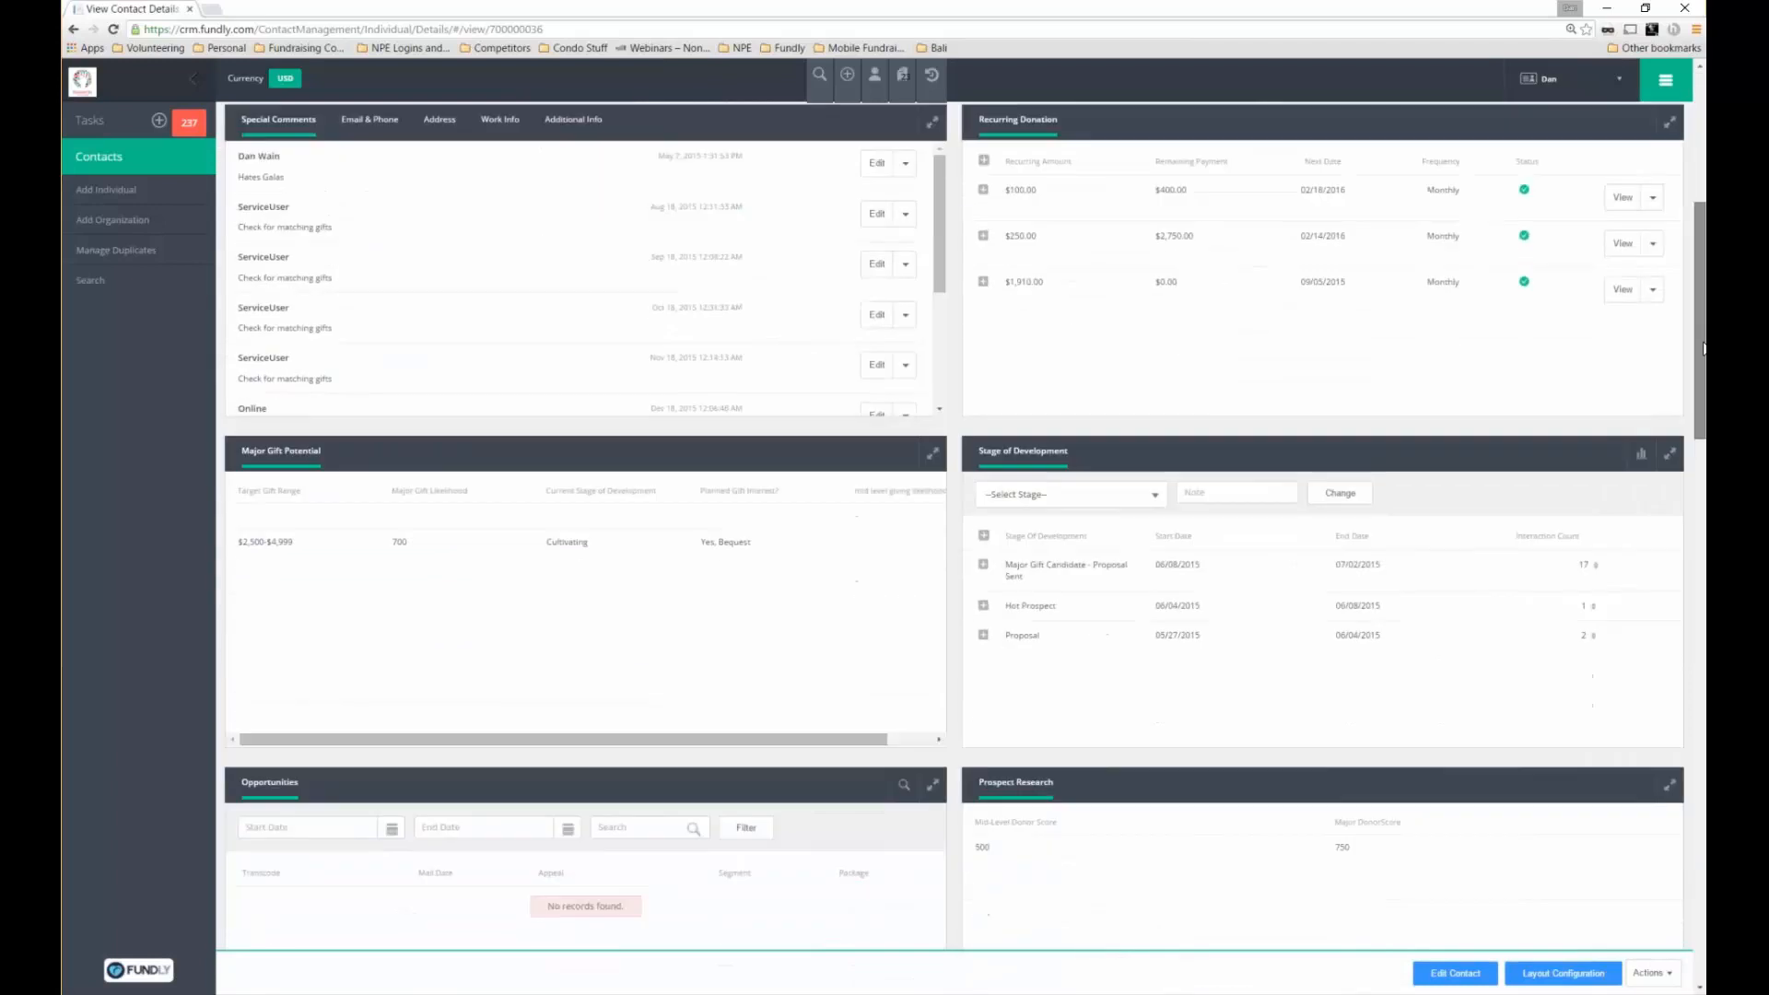
scroll(1705, 349, "down", 1)
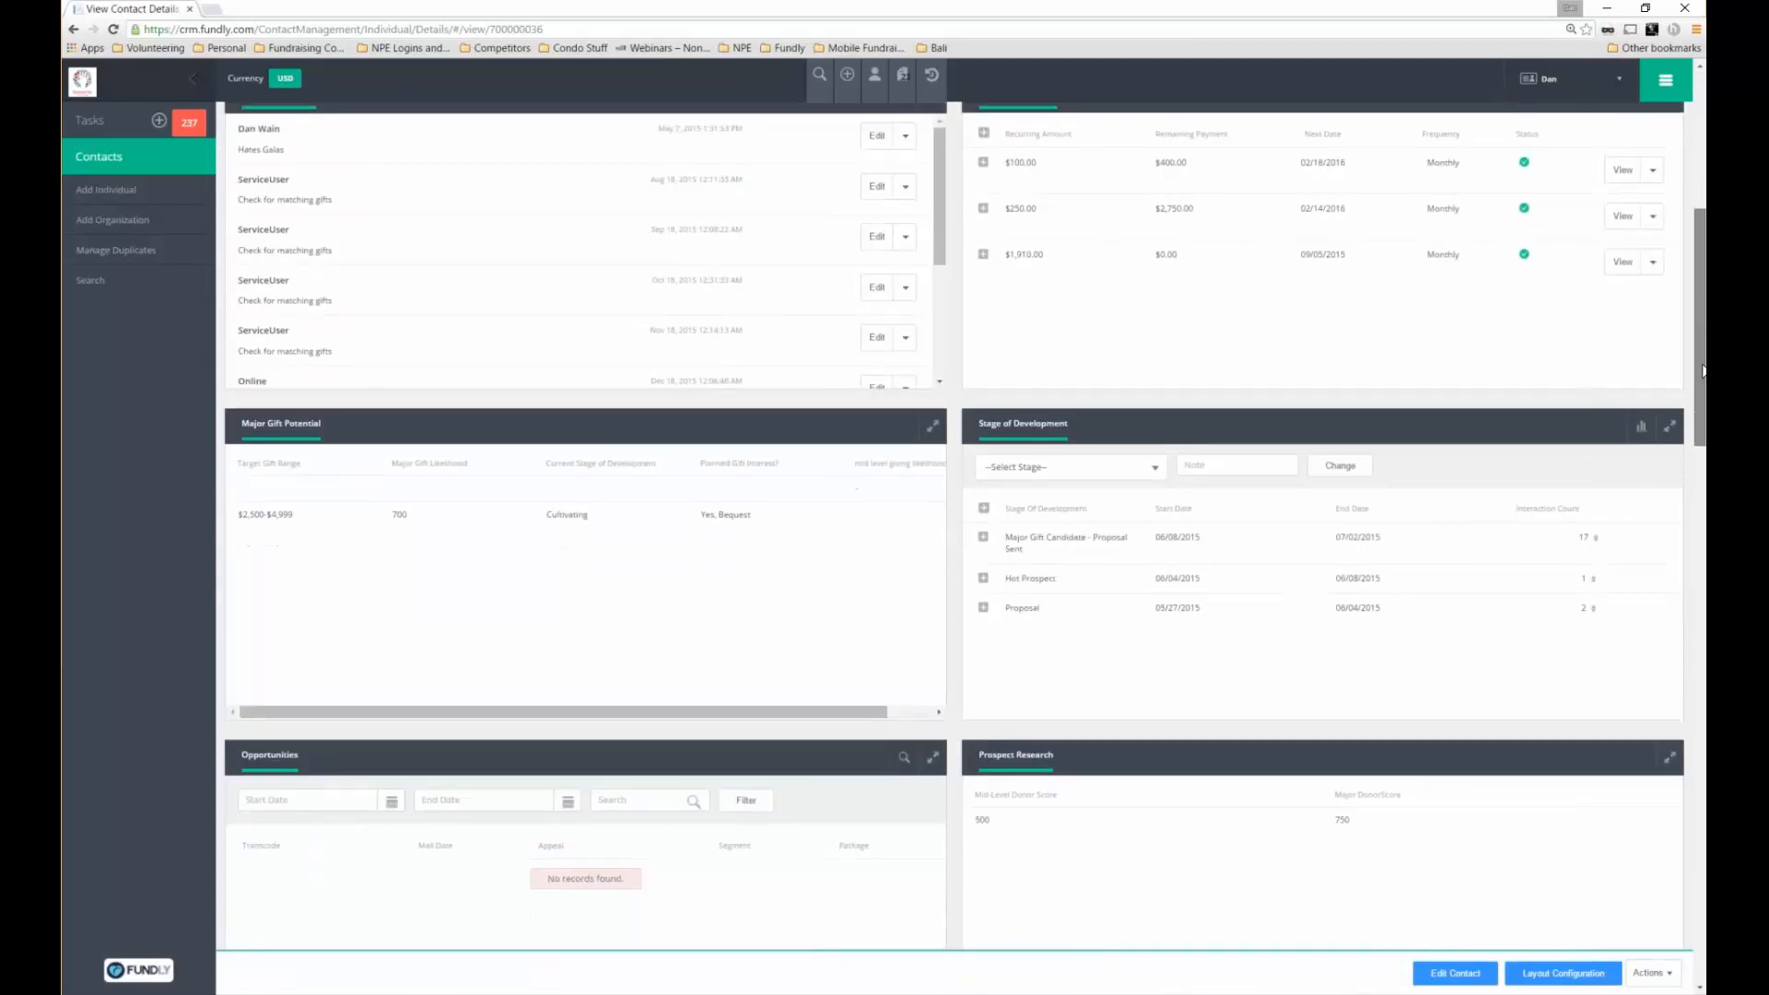
scroll(1703, 371, "down", 2)
scroll(960, 412, "down", 1)
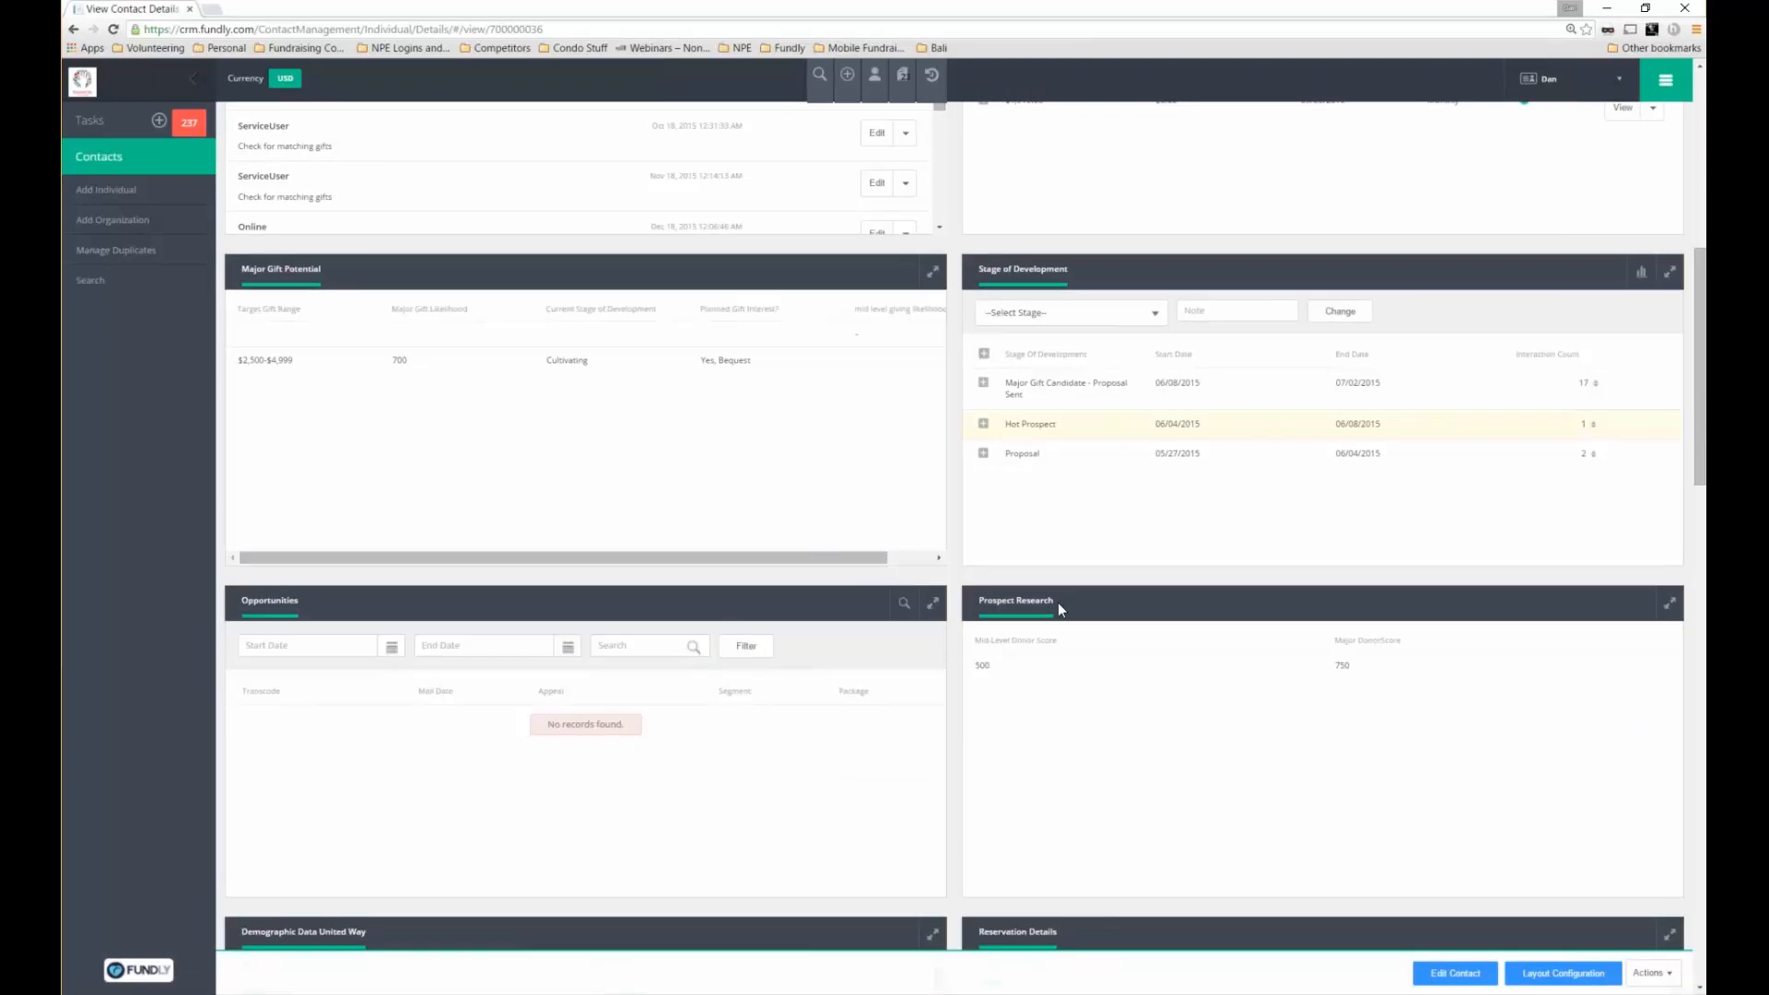
triple_click(982, 599)
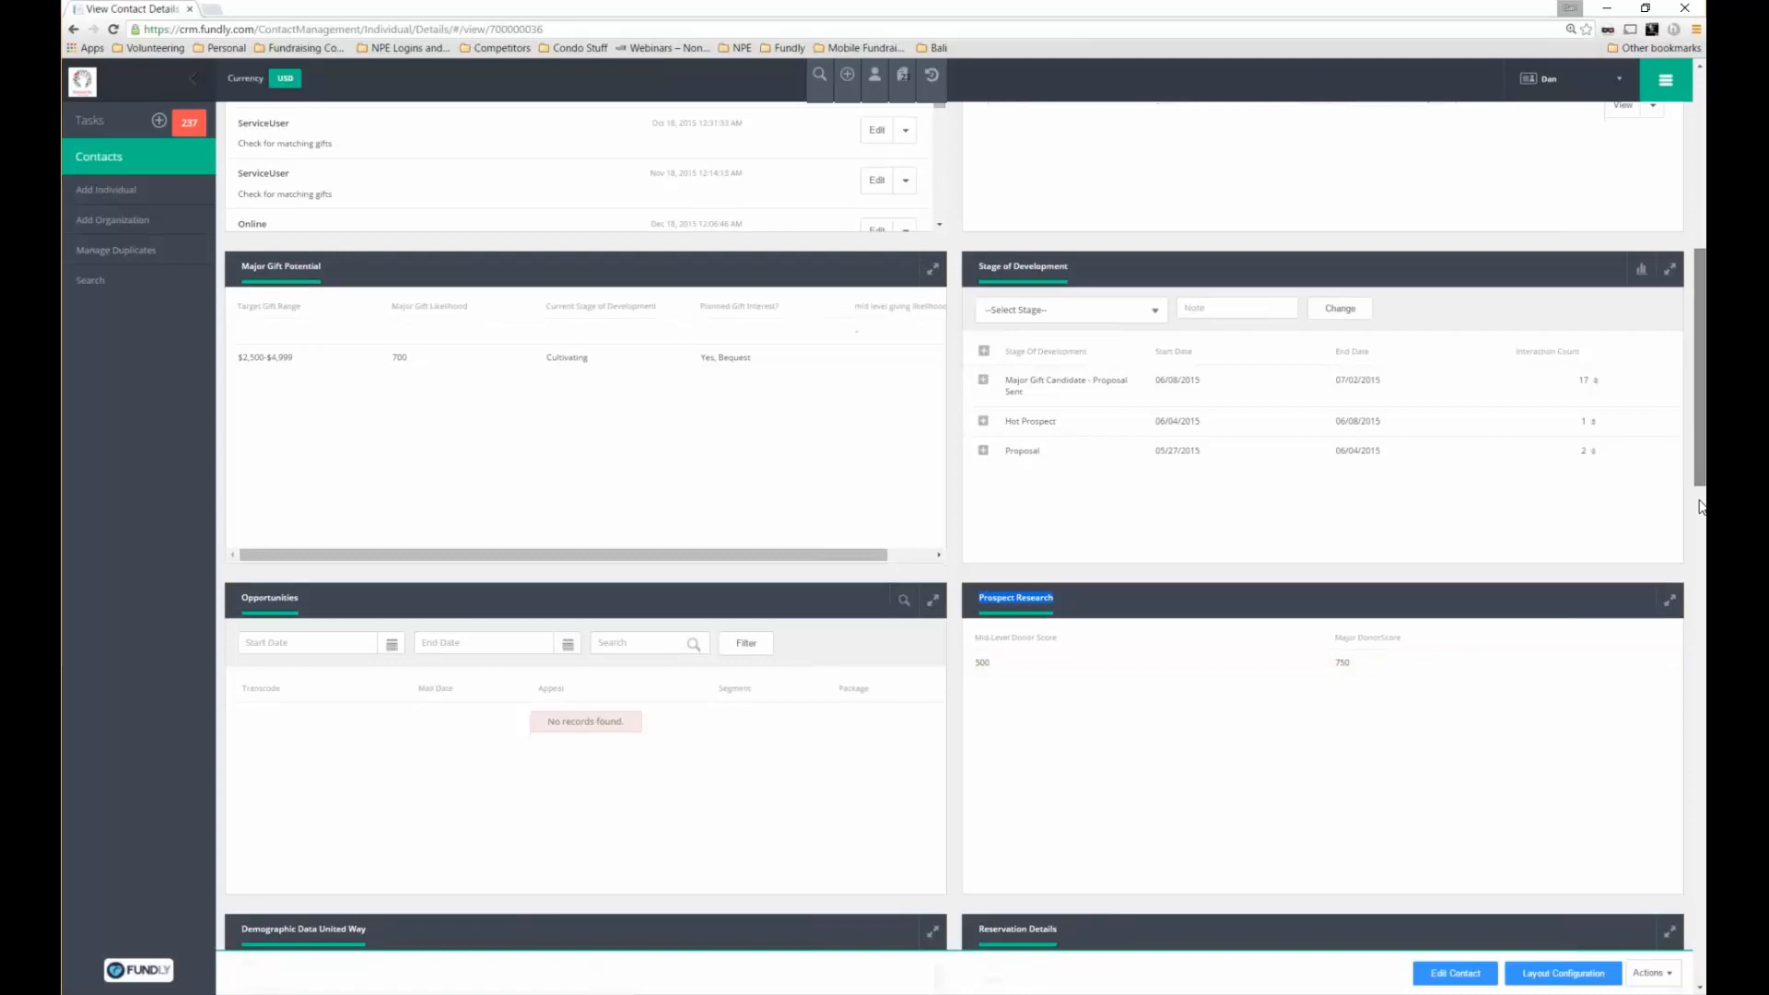
left_click_drag(1703, 474, 1662, 927)
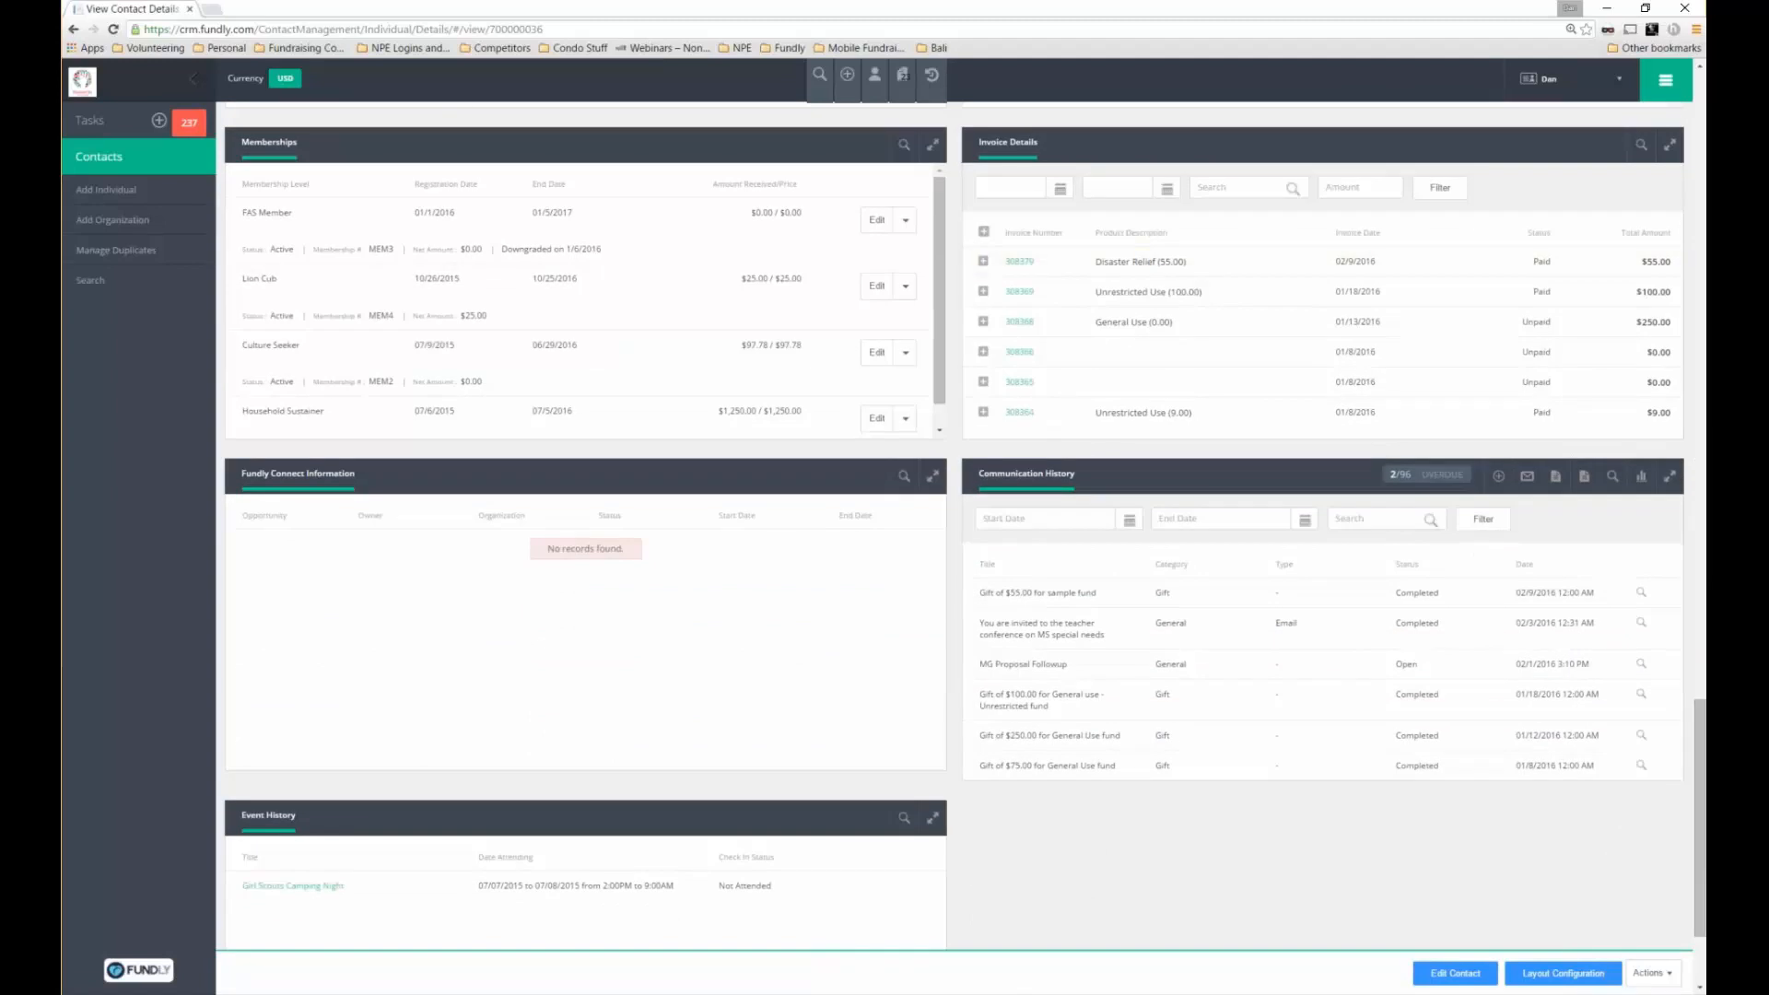
double_click(276, 142)
left_click_drag(979, 143, 996, 143)
left_click(983, 262)
left_click(983, 263)
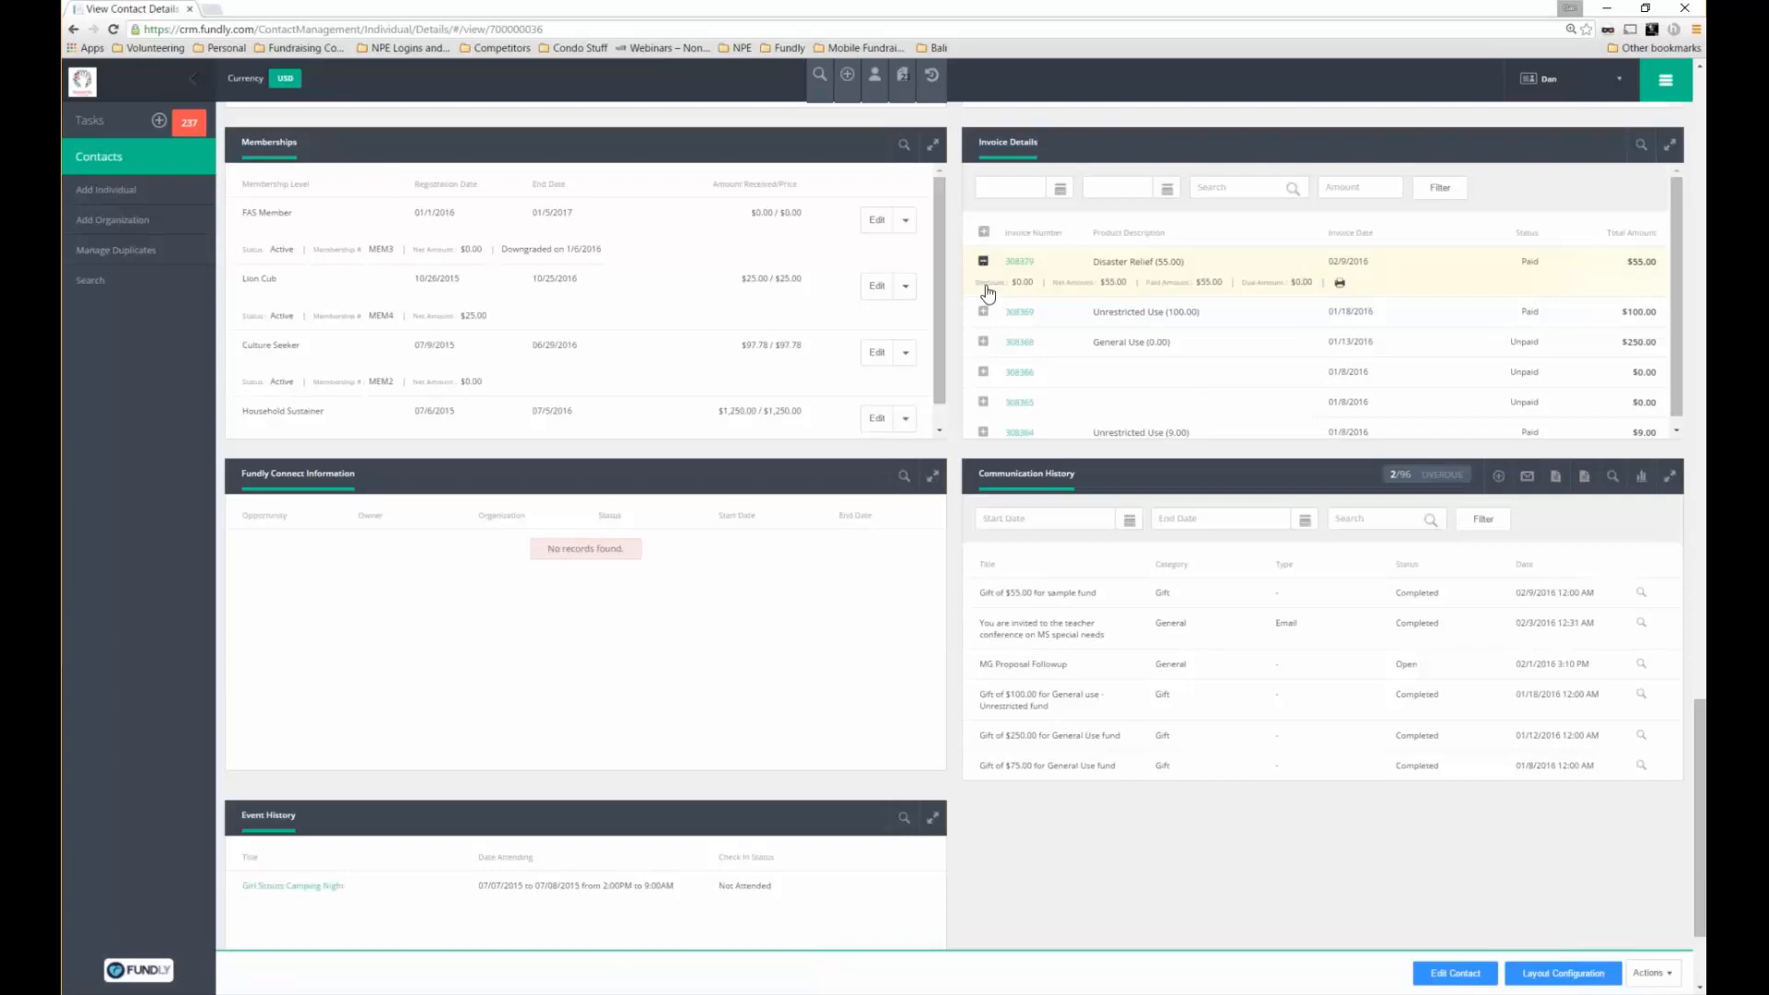
left_click(983, 292)
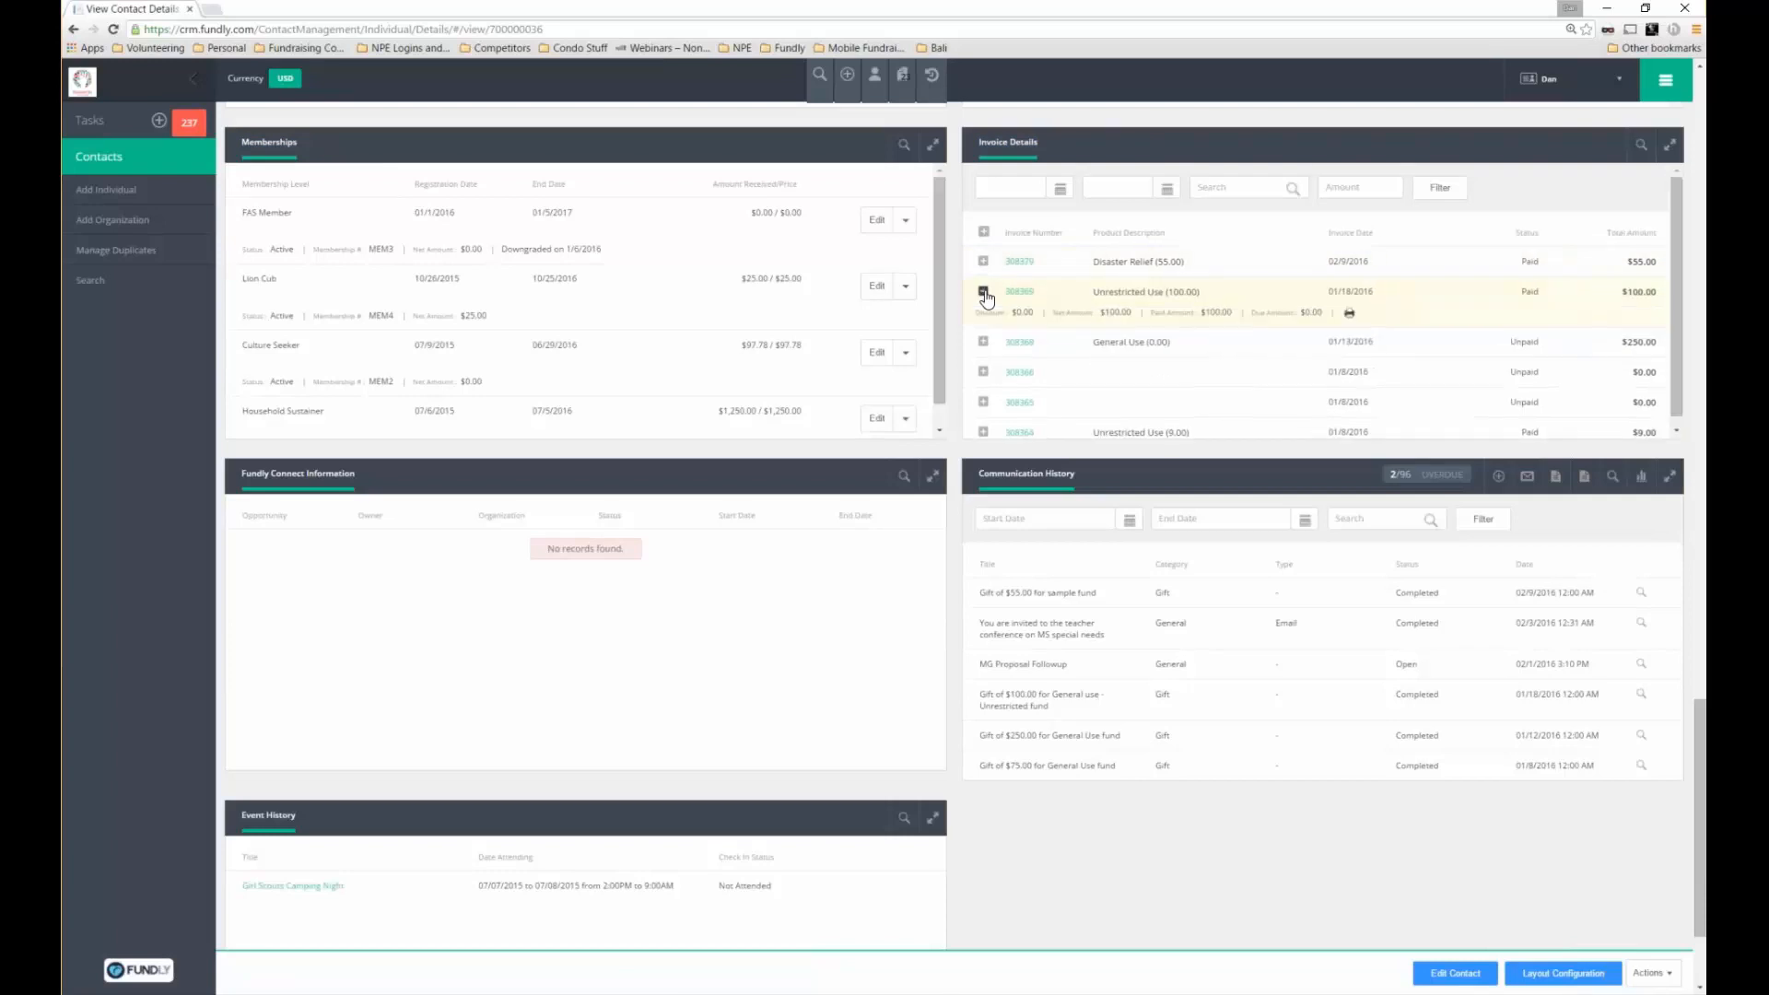
left_click(984, 292)
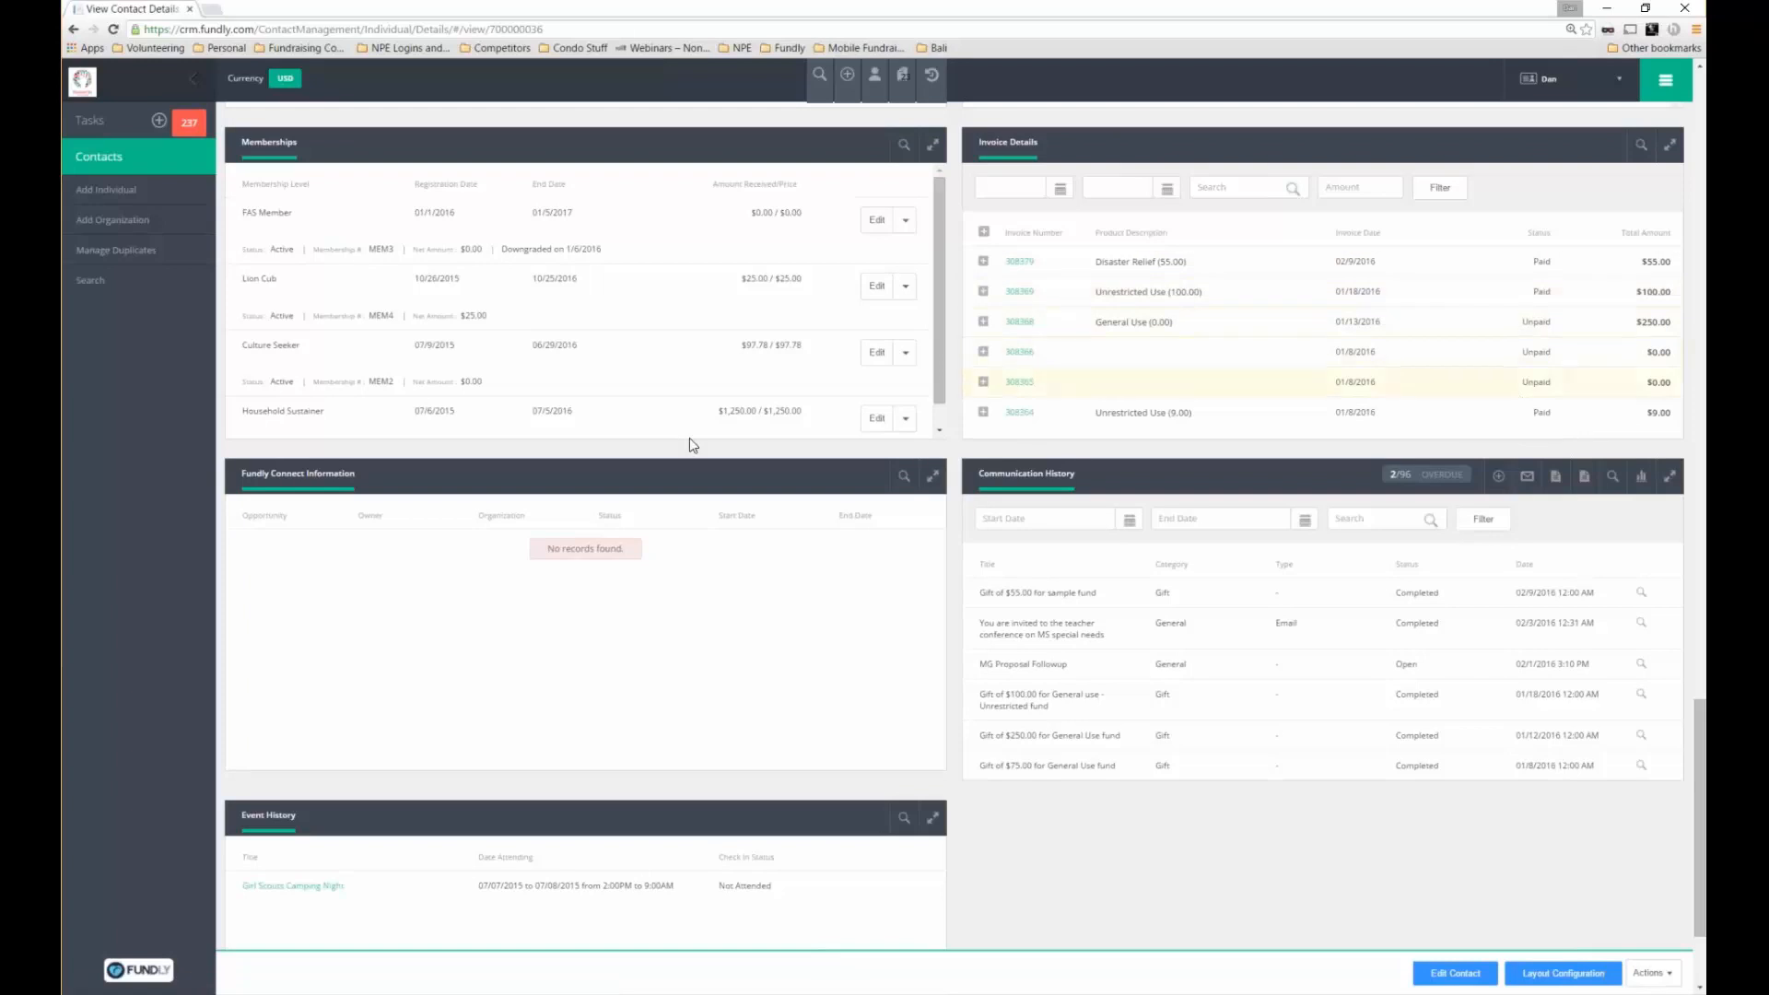
scroll(352, 333, "down", 2)
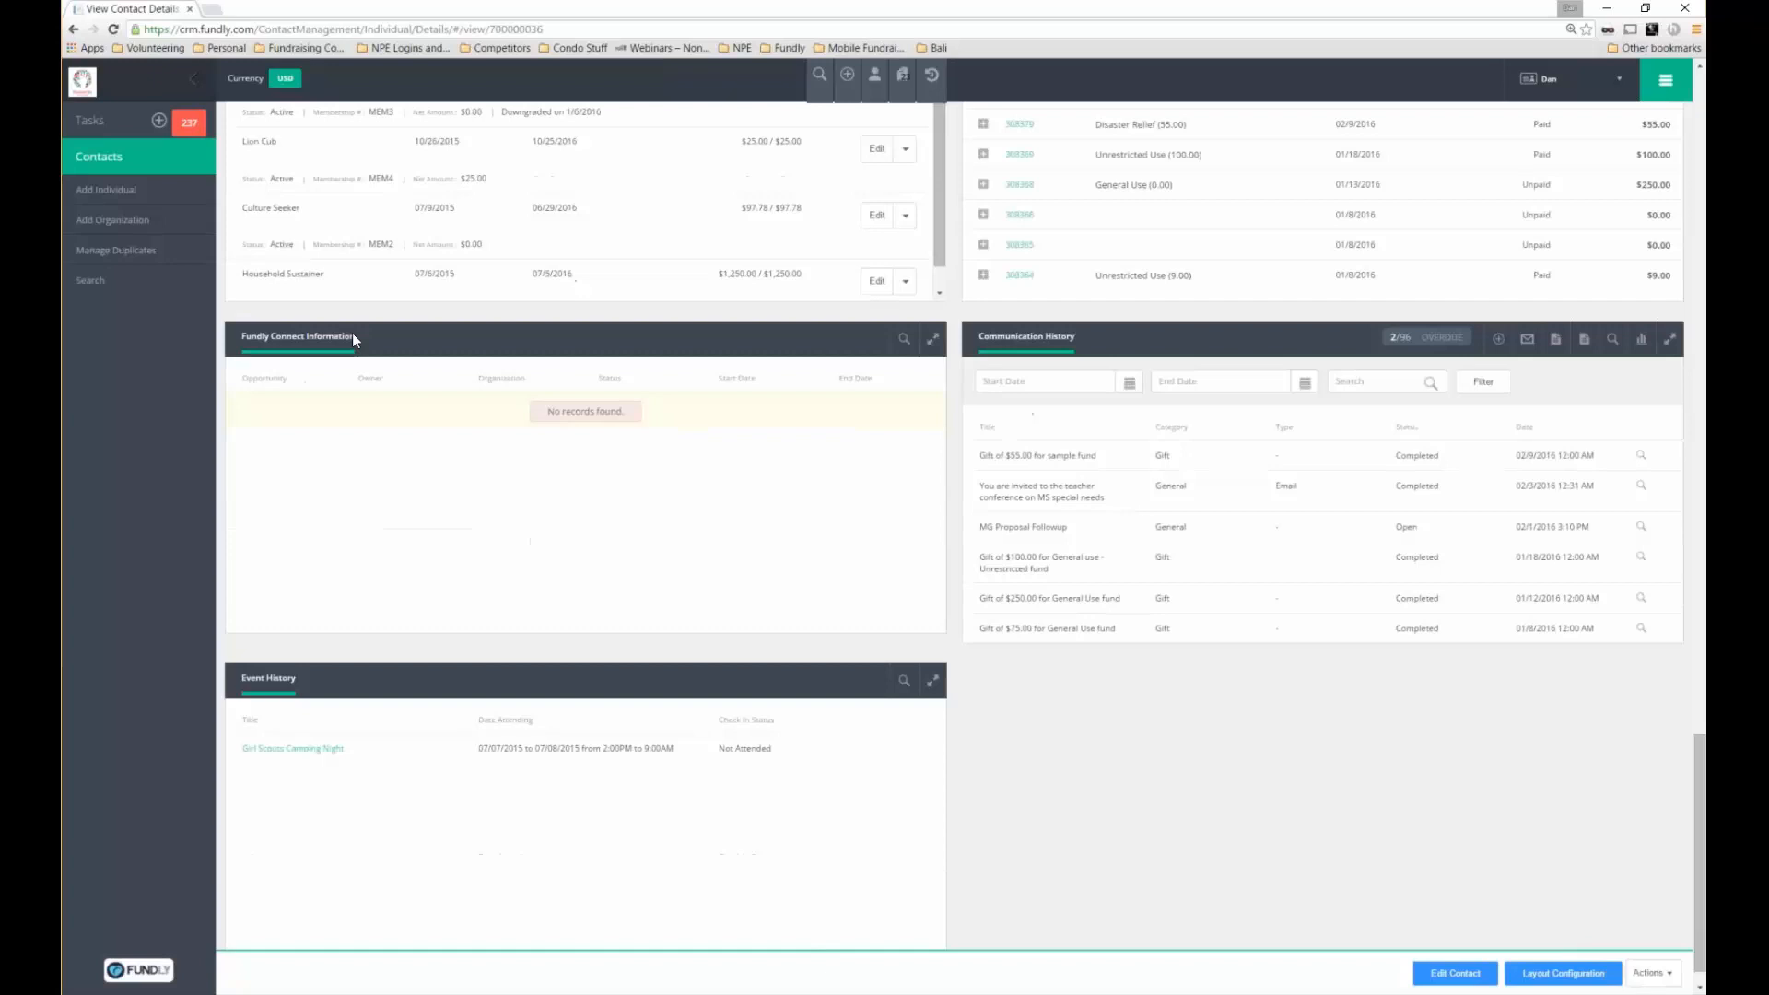
triple_click(260, 333)
left_click(1011, 345)
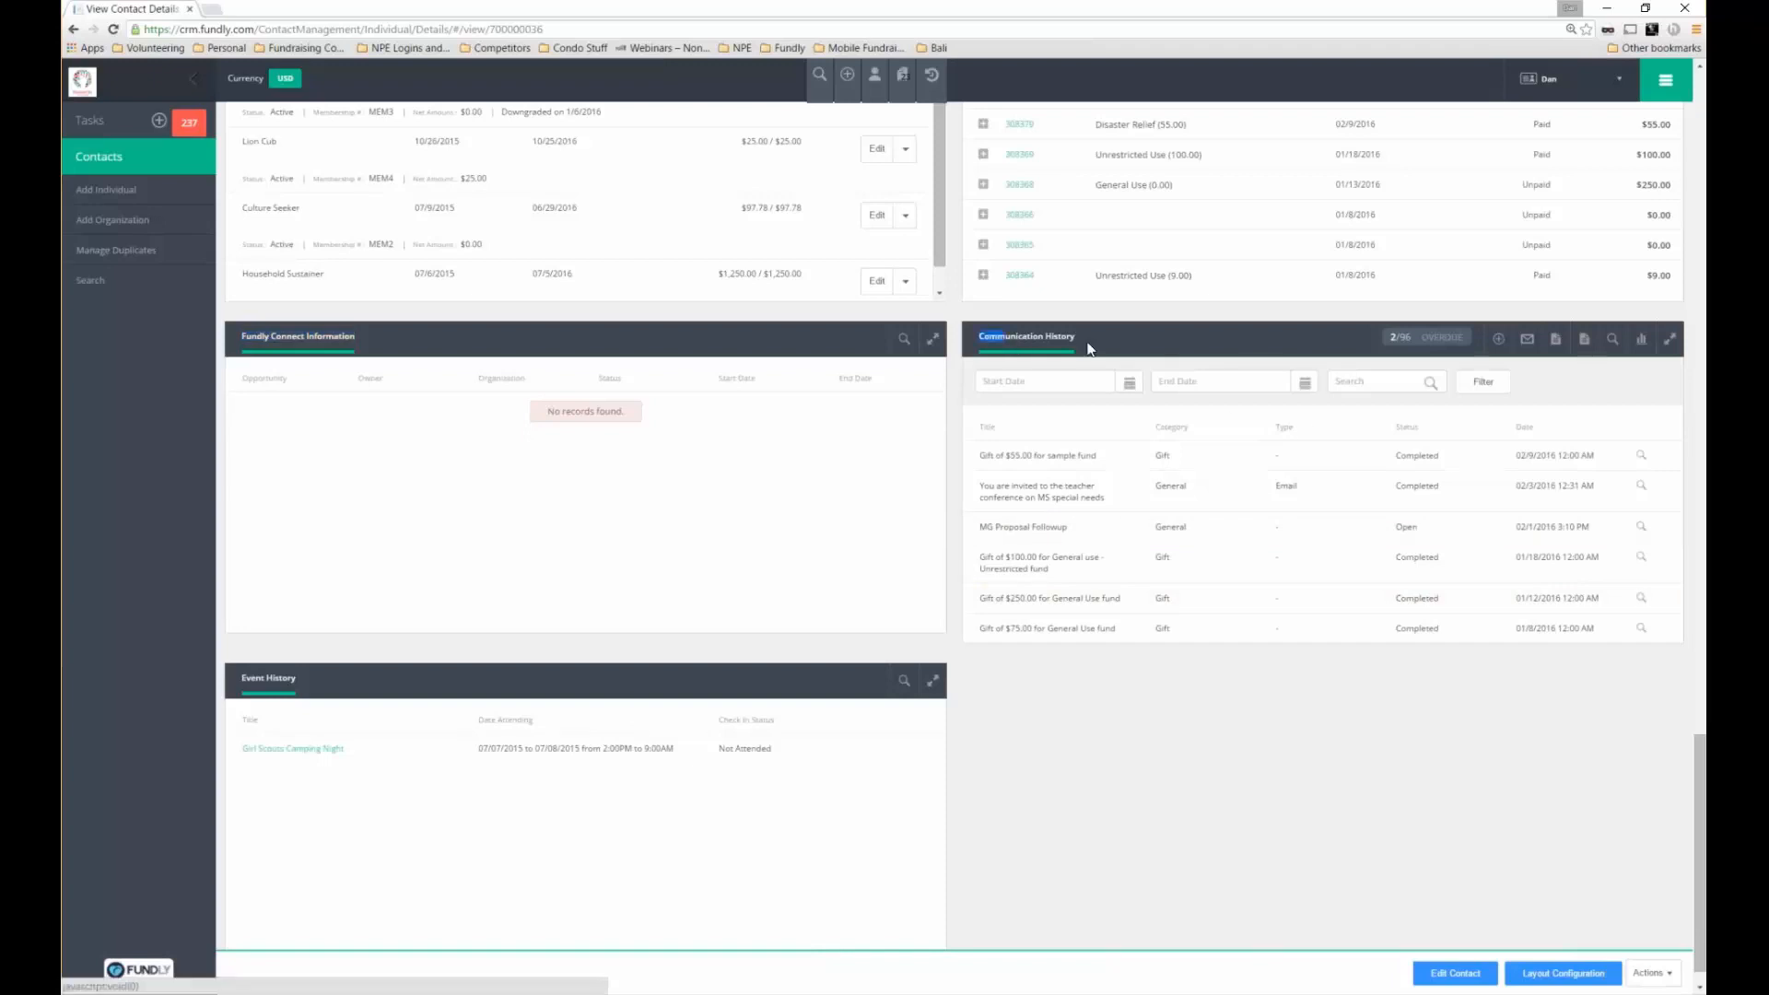
left_click(1276, 537)
left_click(1642, 466)
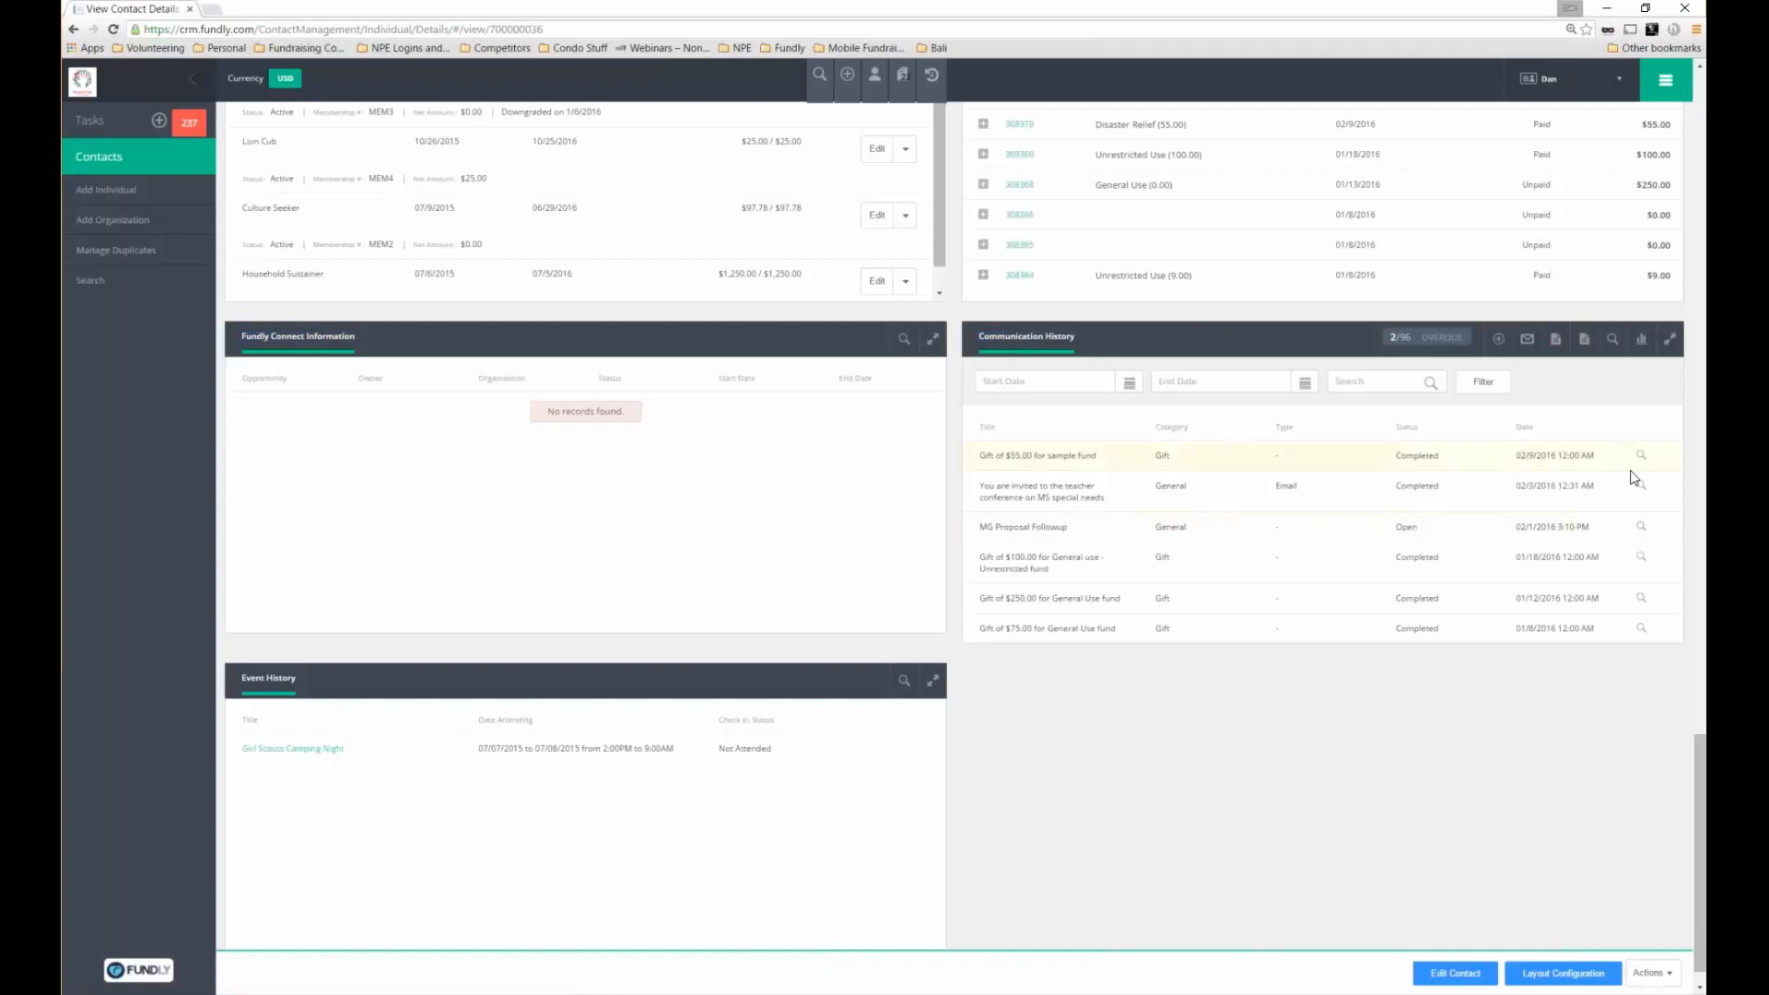
left_click(1634, 479)
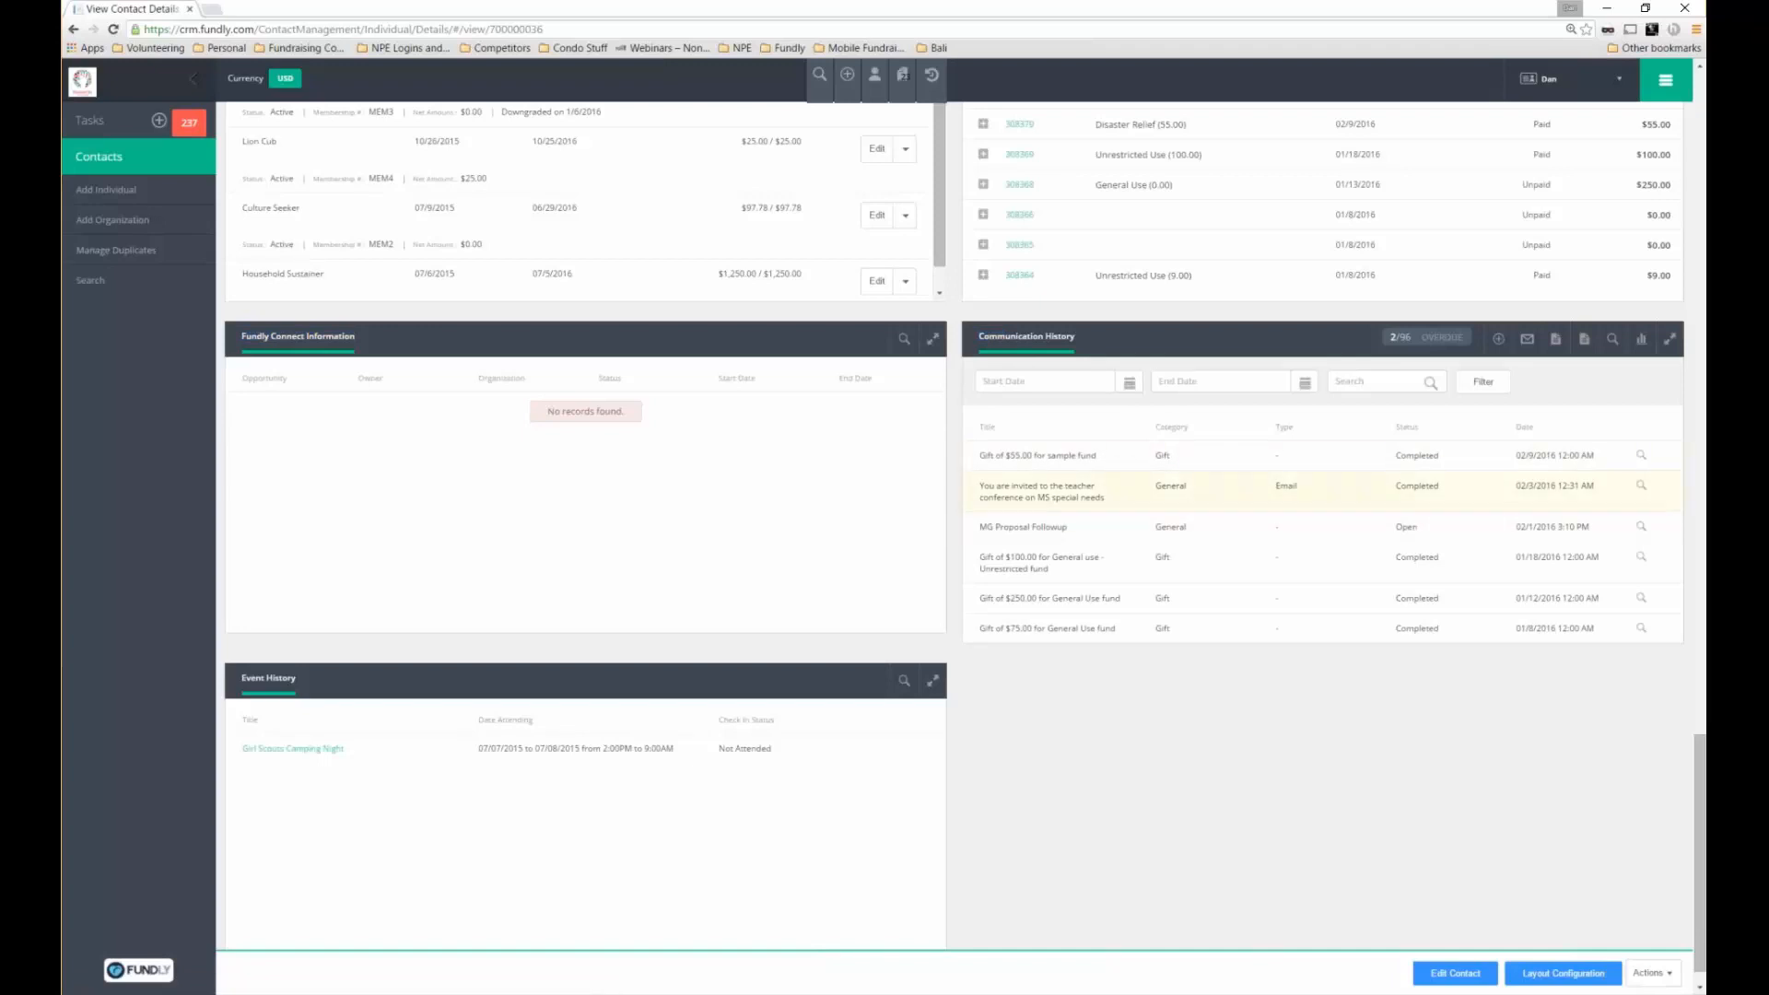
left_click(1641, 488)
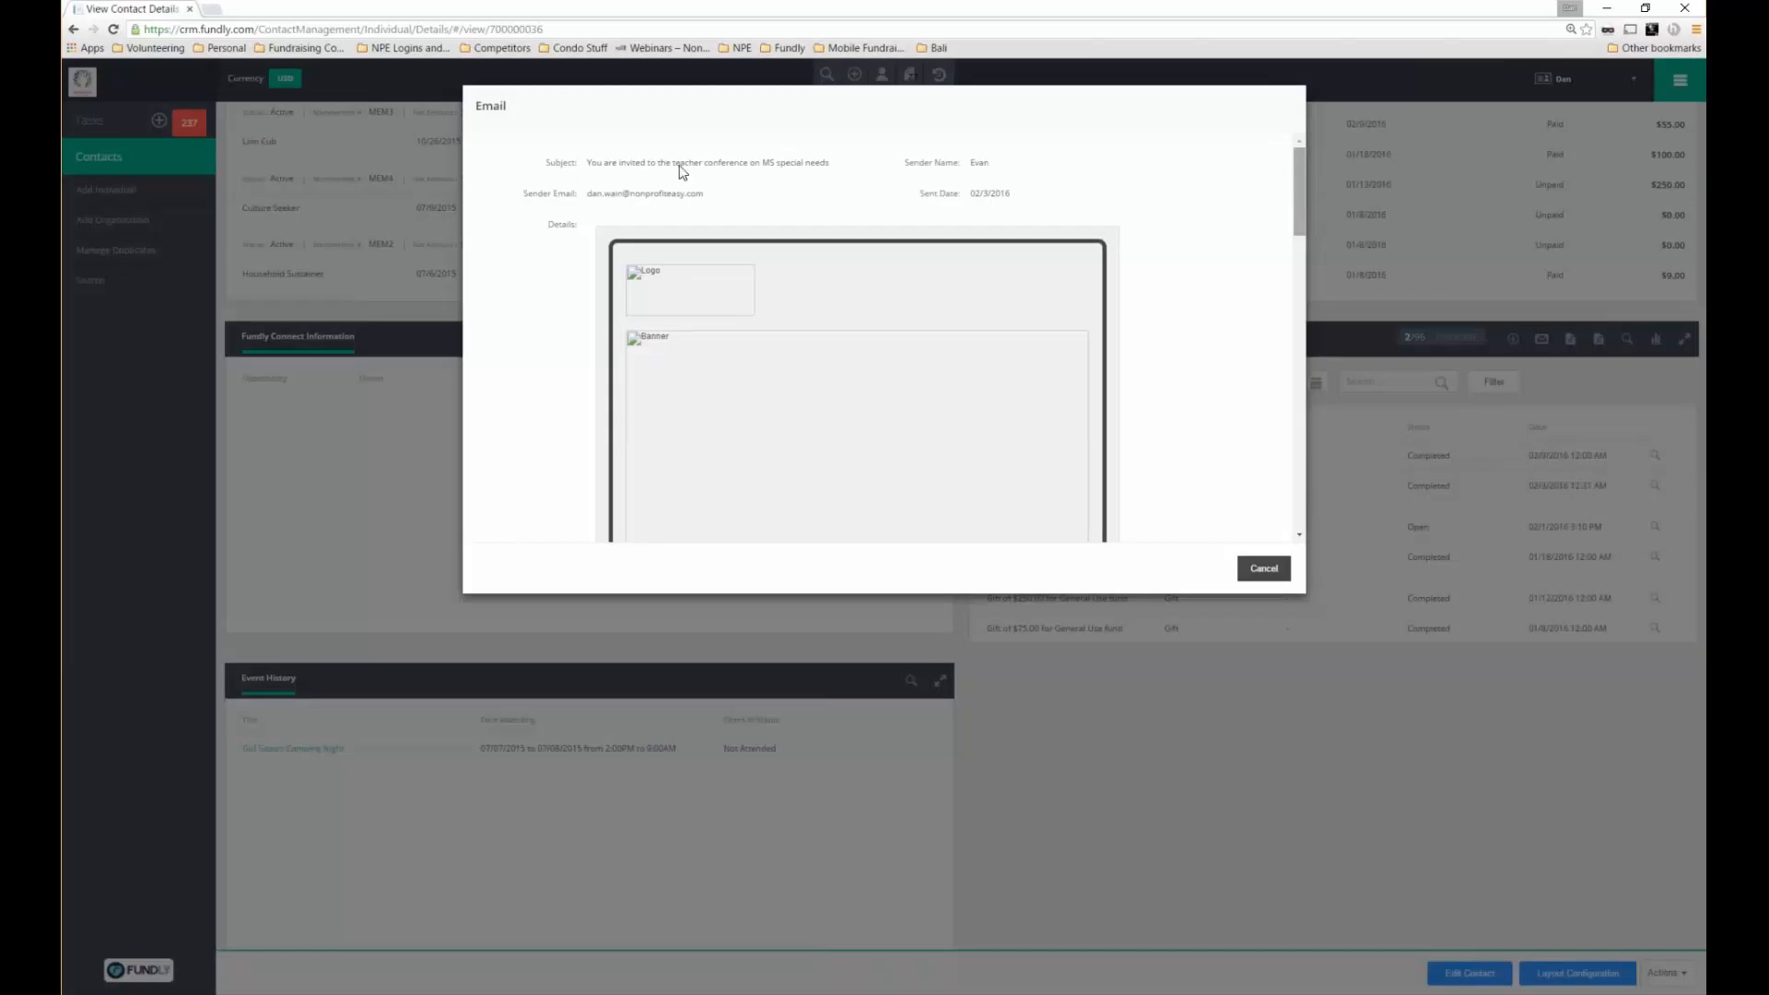
left_click_drag(694, 163, 604, 163)
left_click_drag(990, 188, 1285, 542)
scroll(1245, 146, "up", 10)
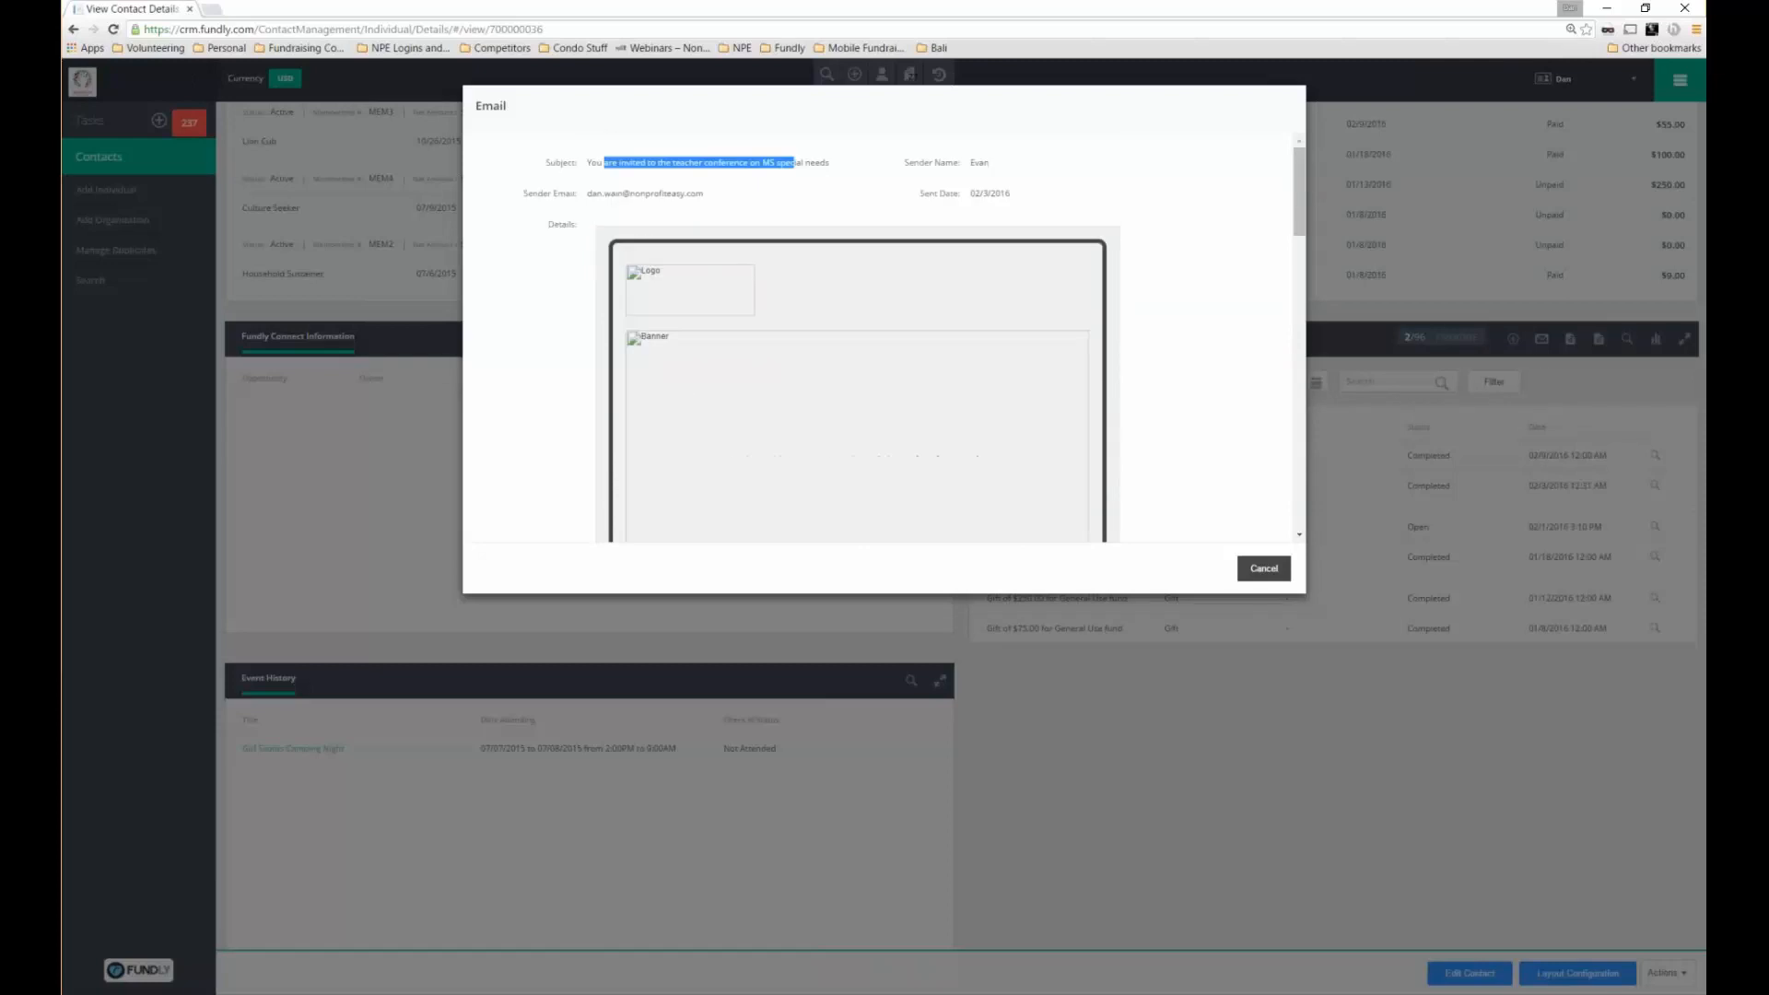
left_click(1264, 568)
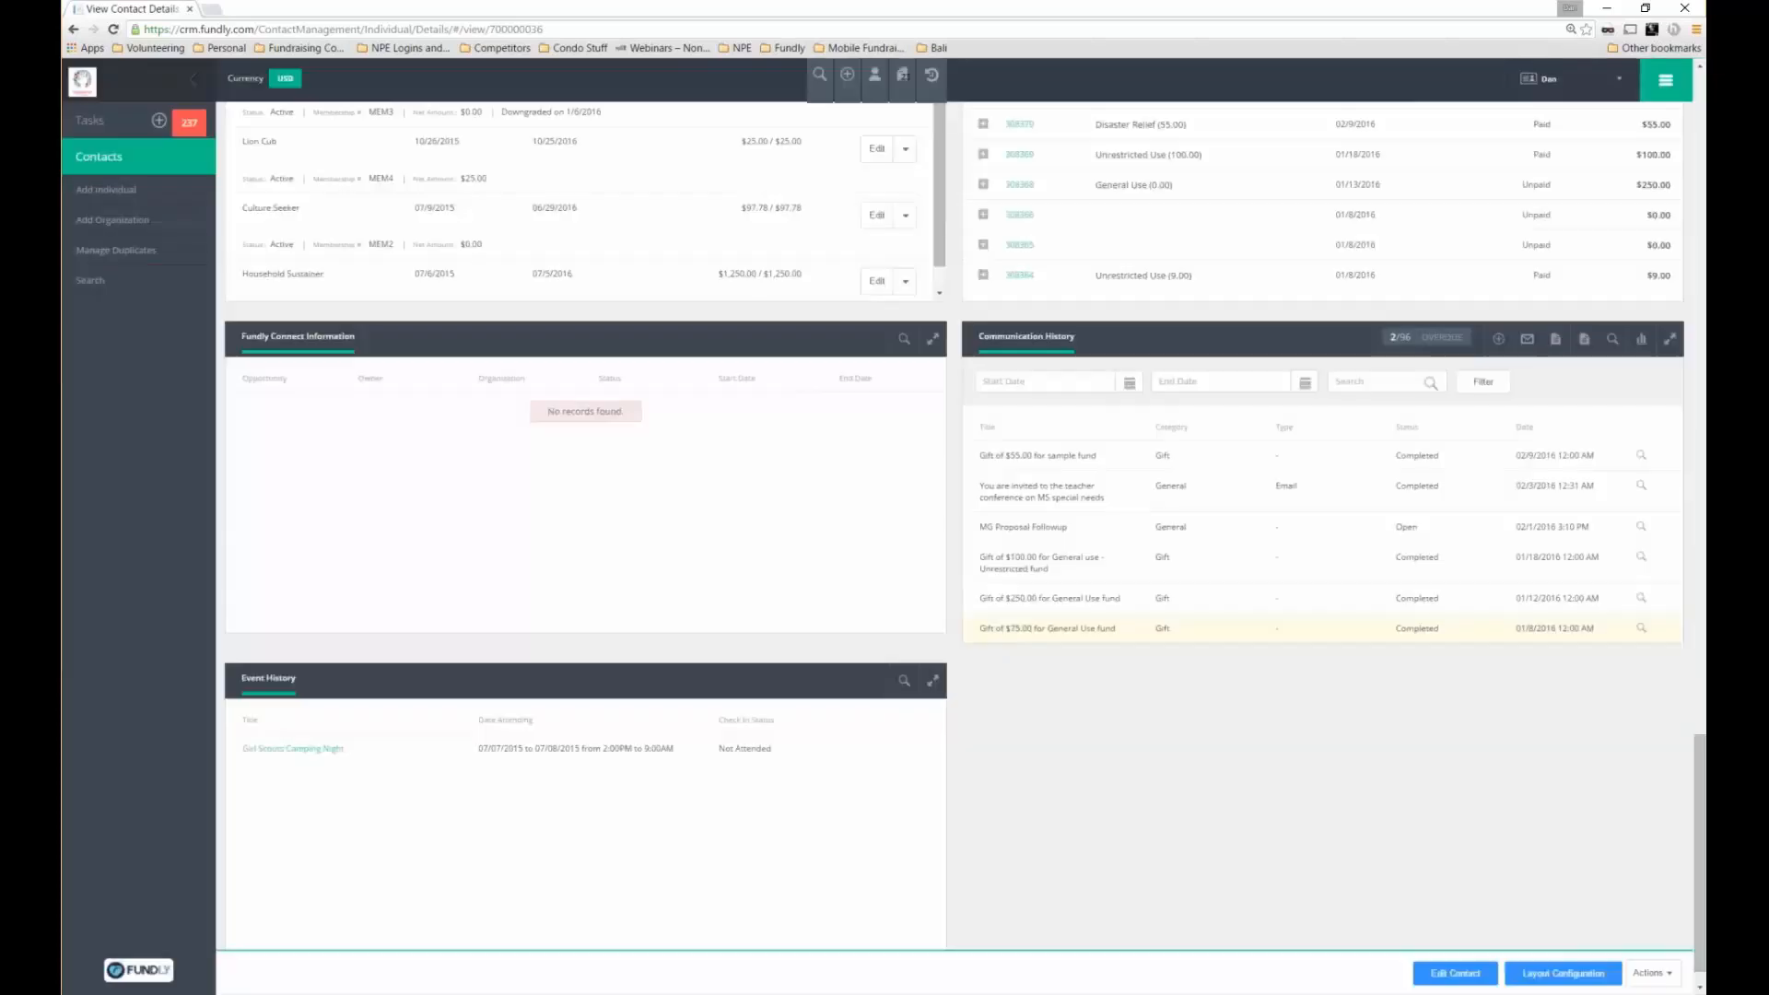
left_click(1641, 628)
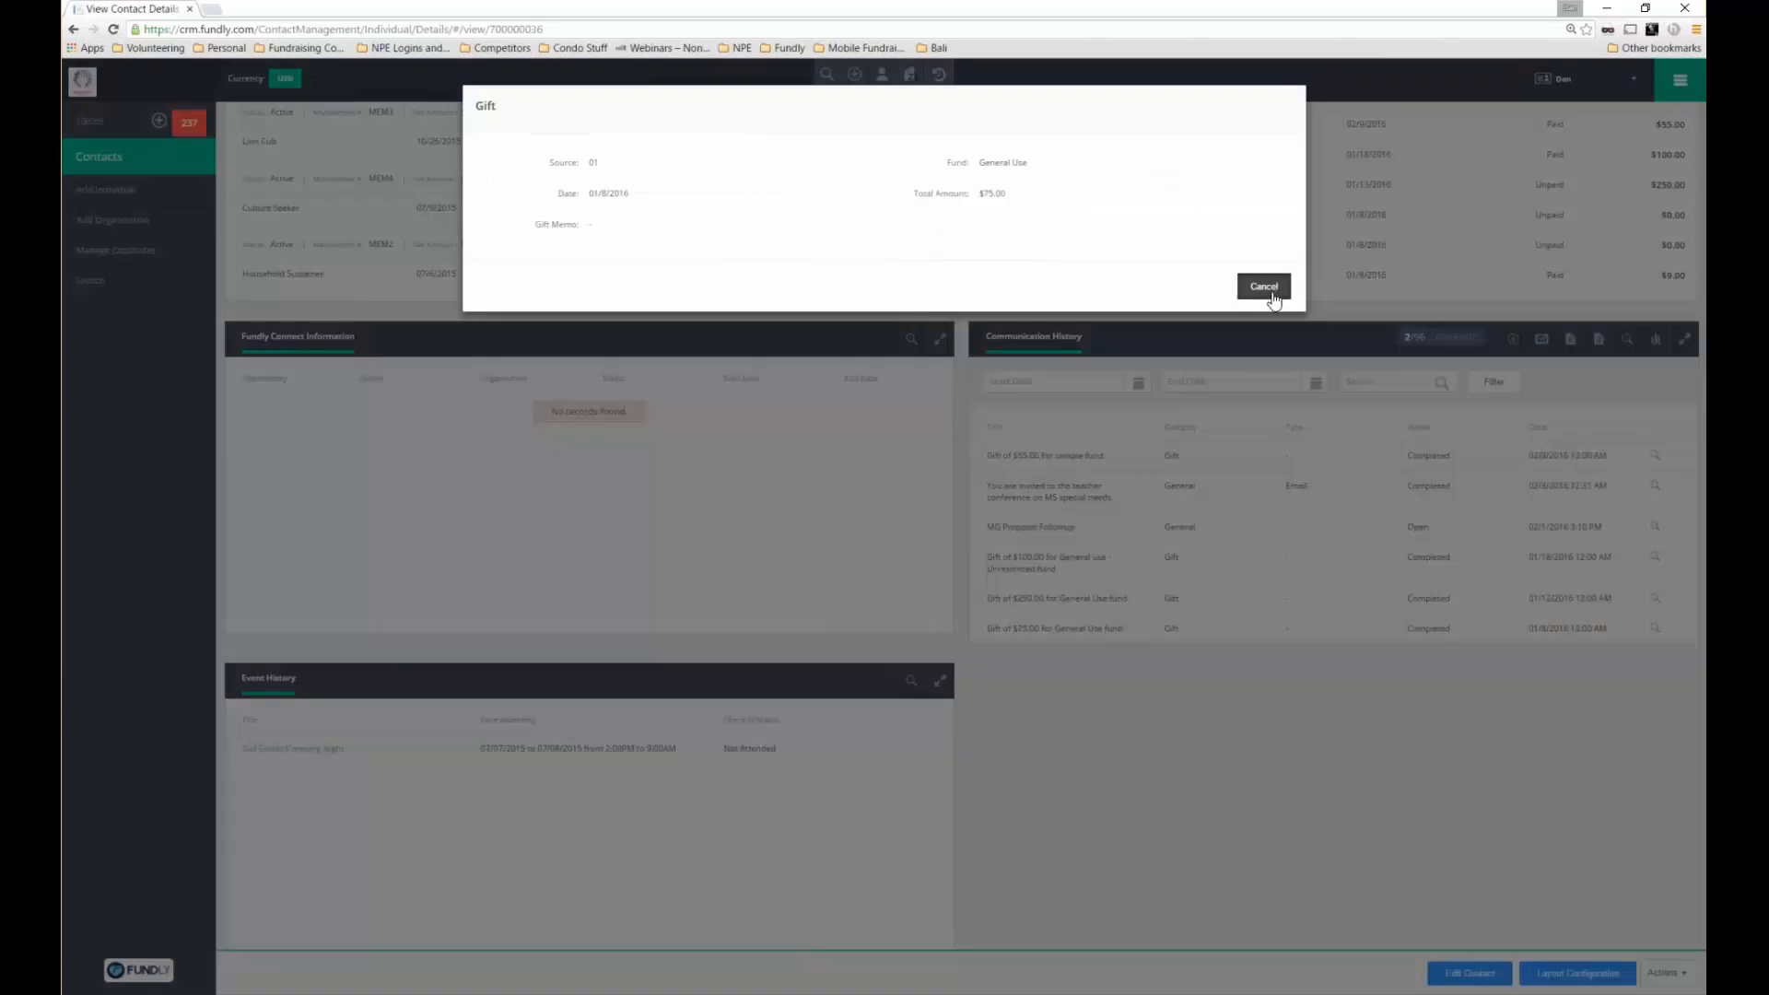
left_click(1272, 293)
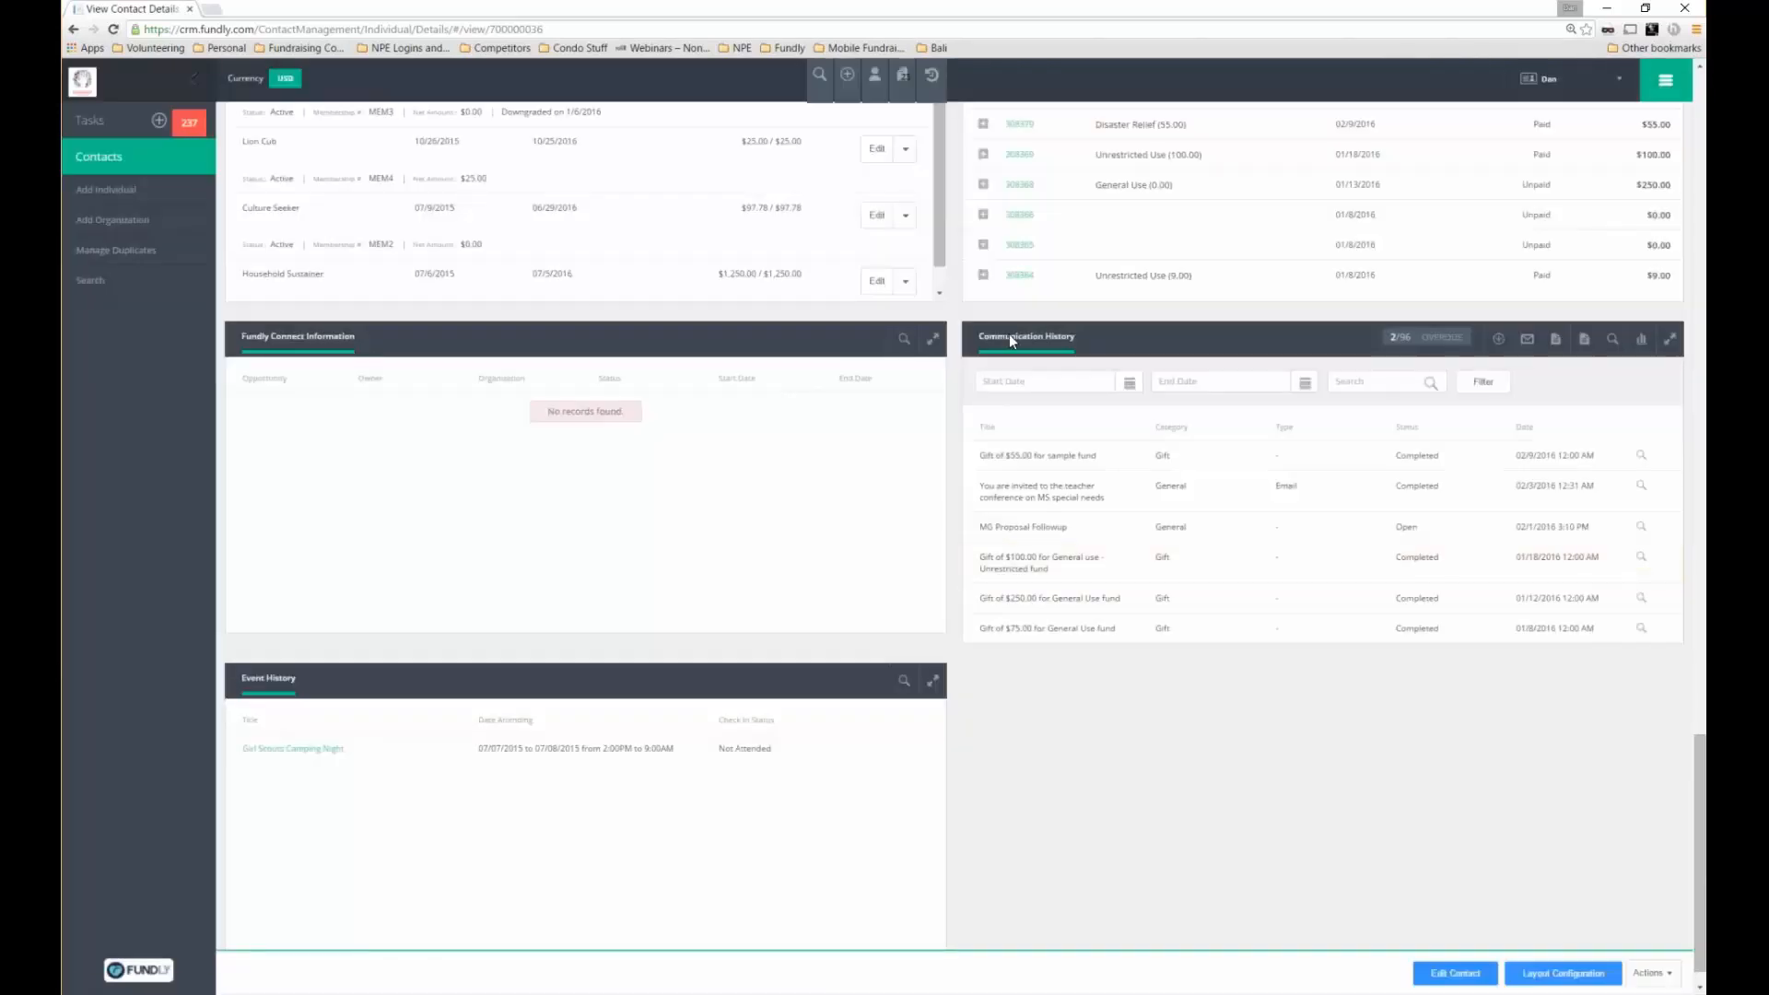
Point out the Communication History and Event History check-in status, then open the Active Modules menu
triple_click(1009, 334)
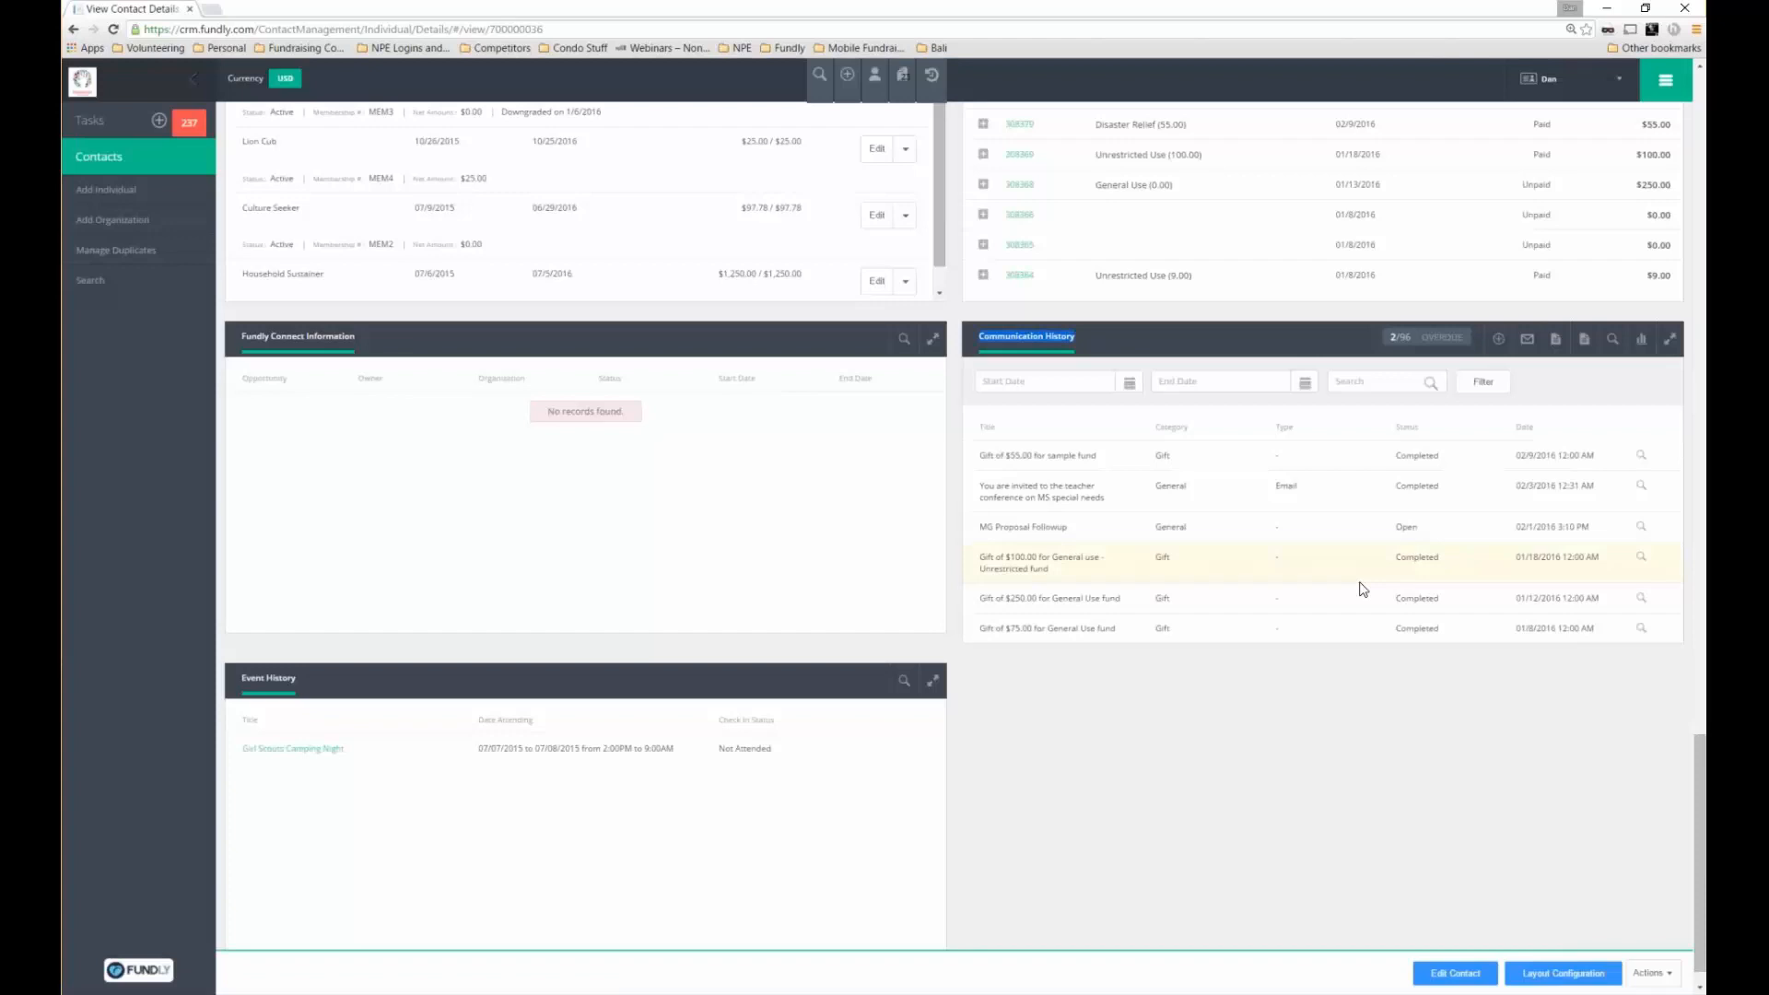
scroll(1233, 541, "down", 1)
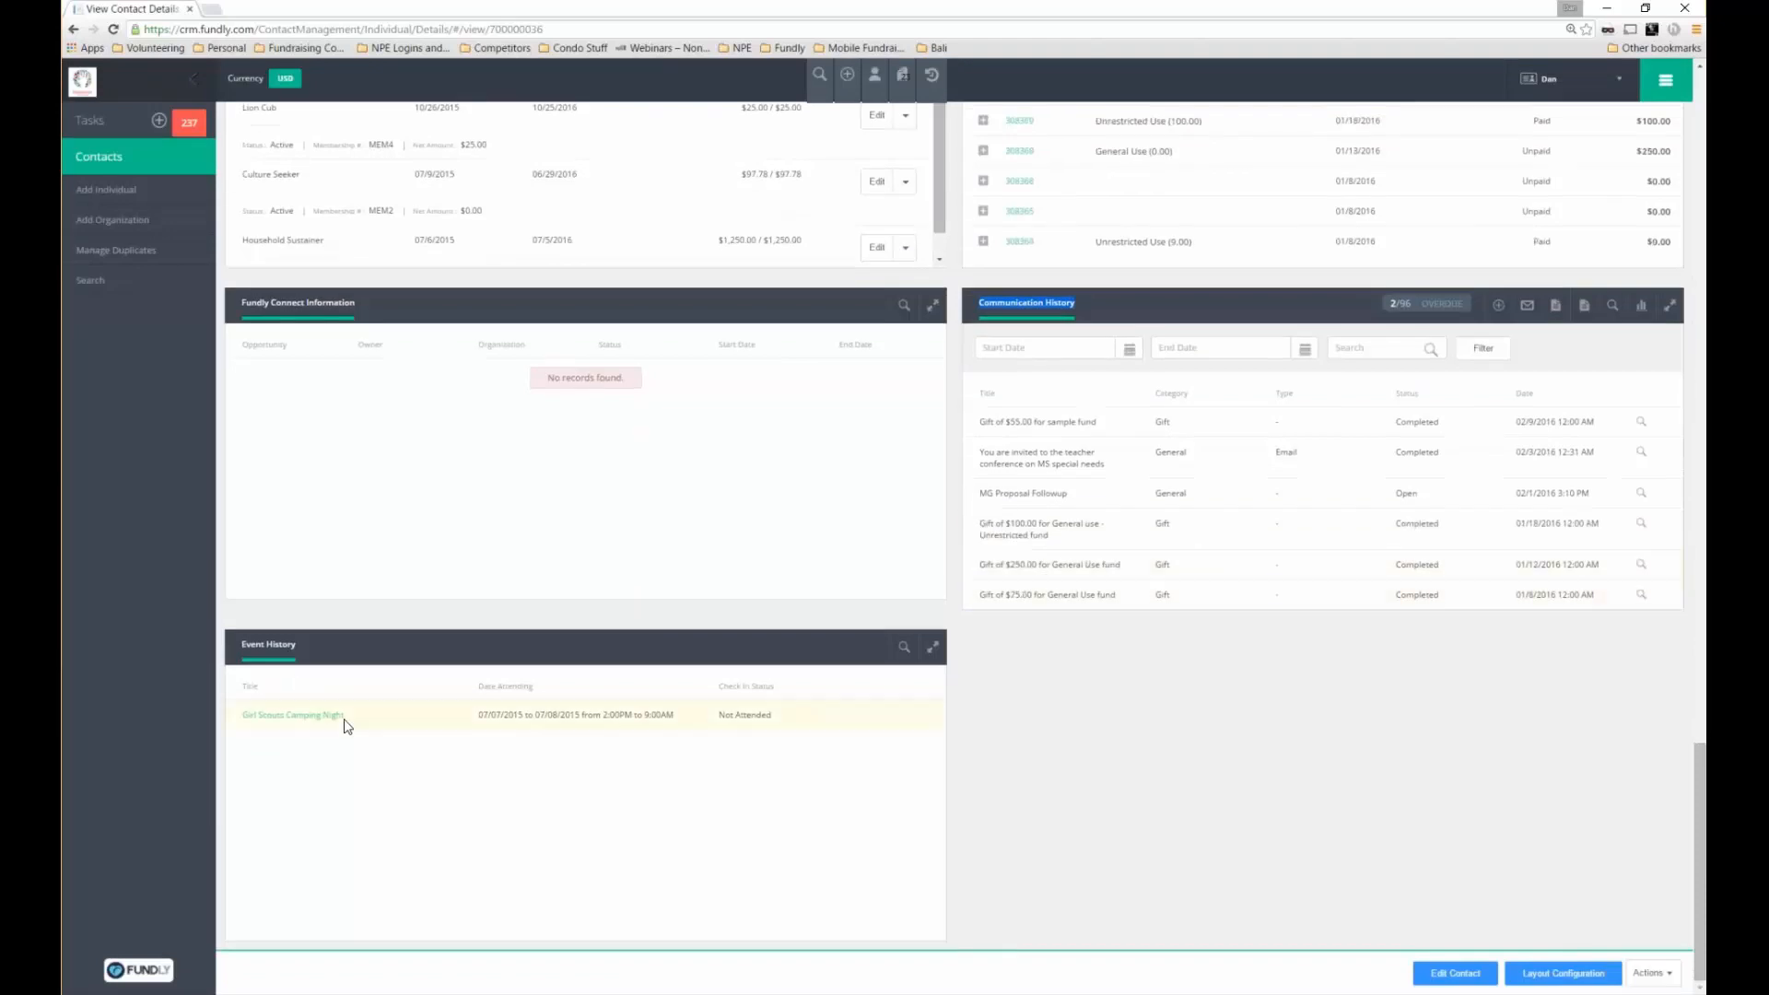
triple_click(252, 644)
left_click_drag(726, 687, 775, 687)
left_click(1665, 80)
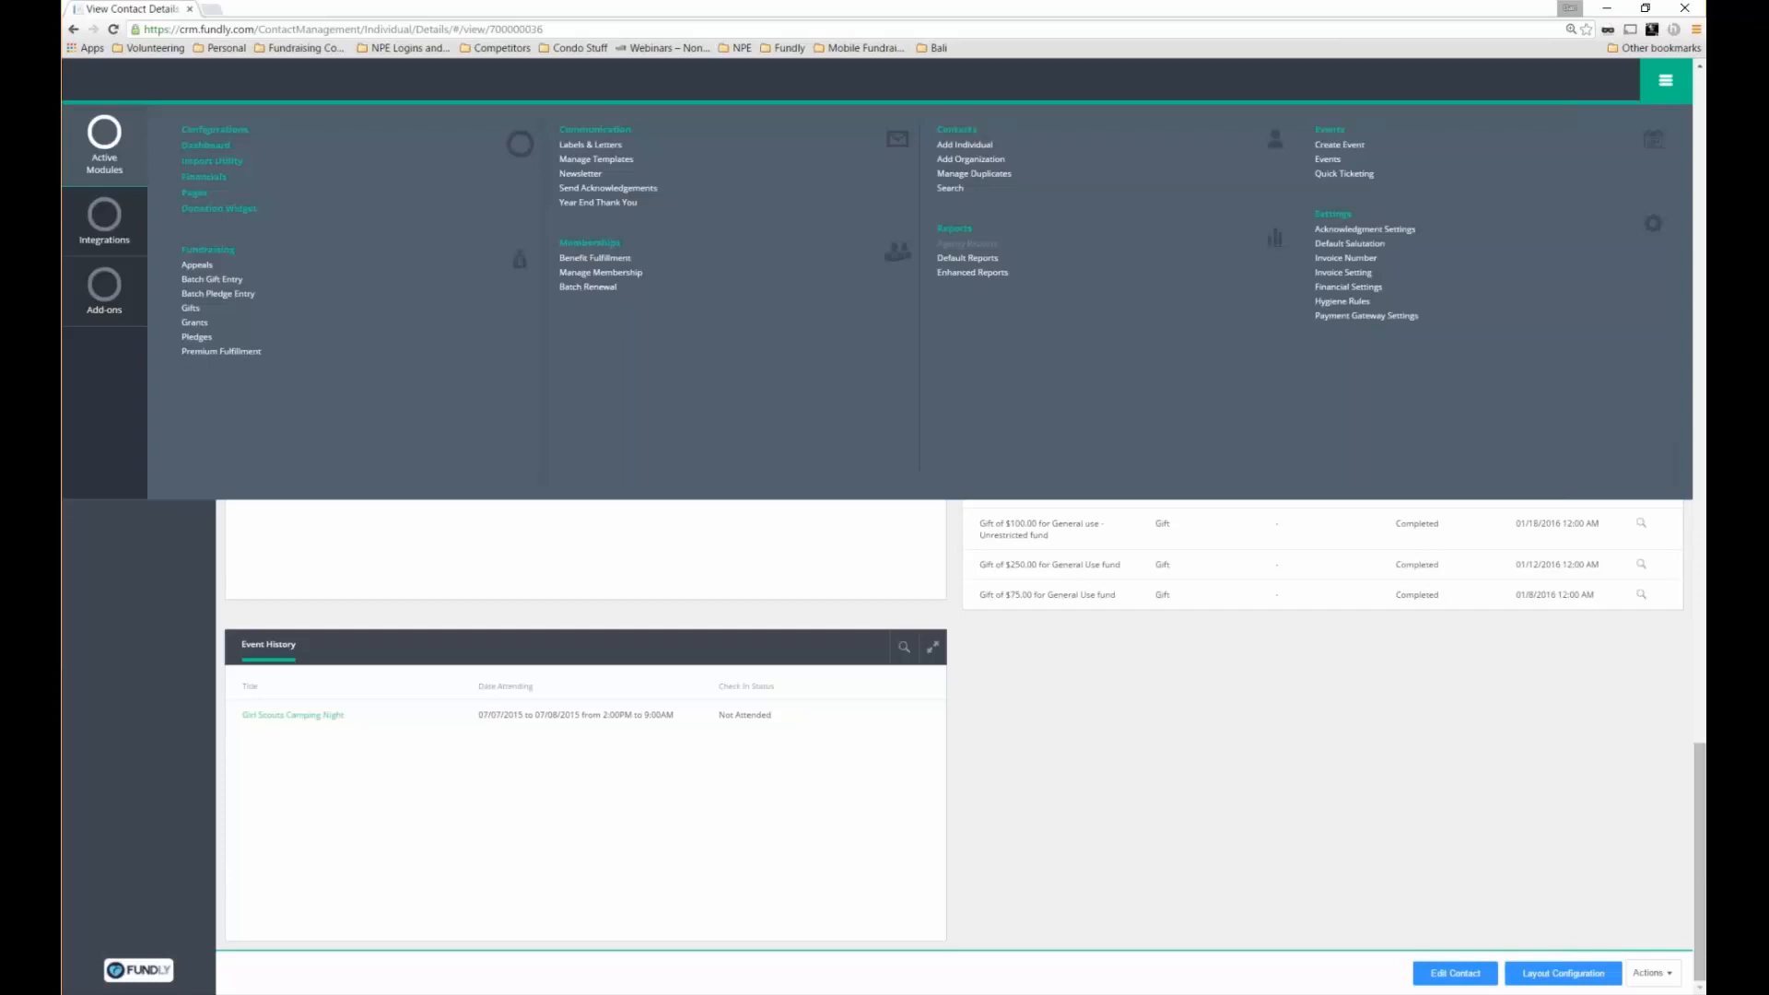
Close the module menu and open the Girl Scouts Camping Night event's registration list
left_click(1665, 81)
left_click(307, 718)
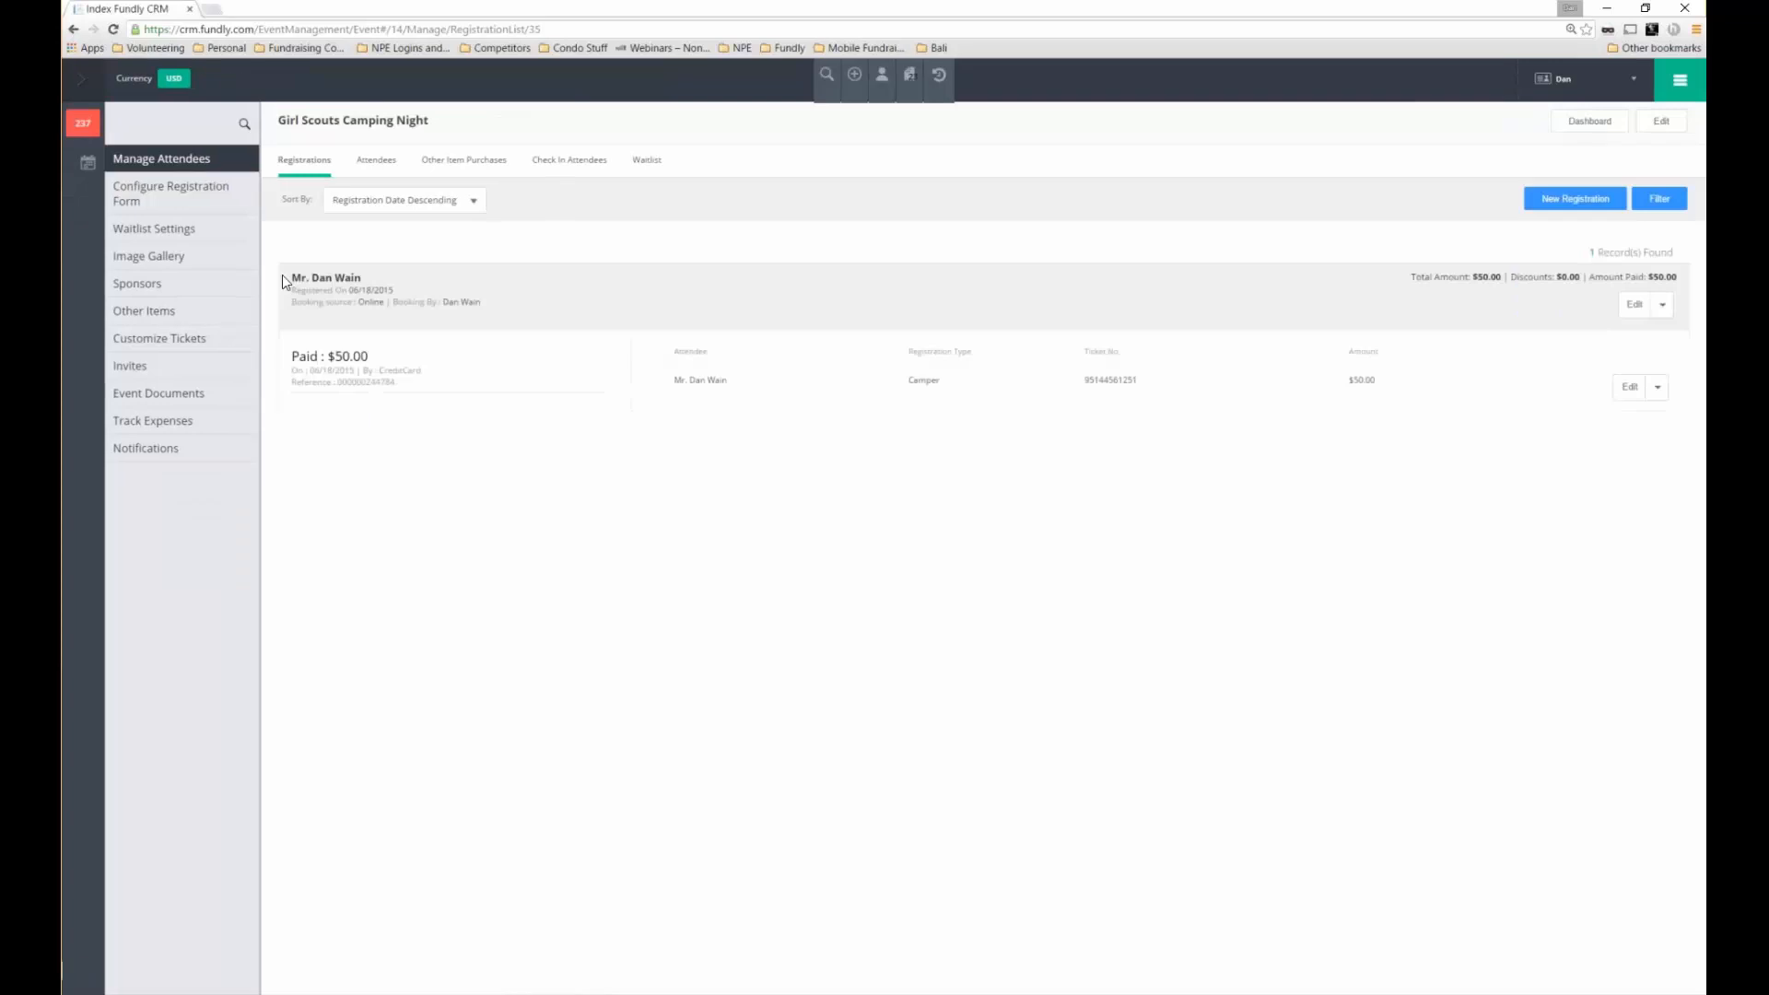
left_click_drag(284, 276, 362, 278)
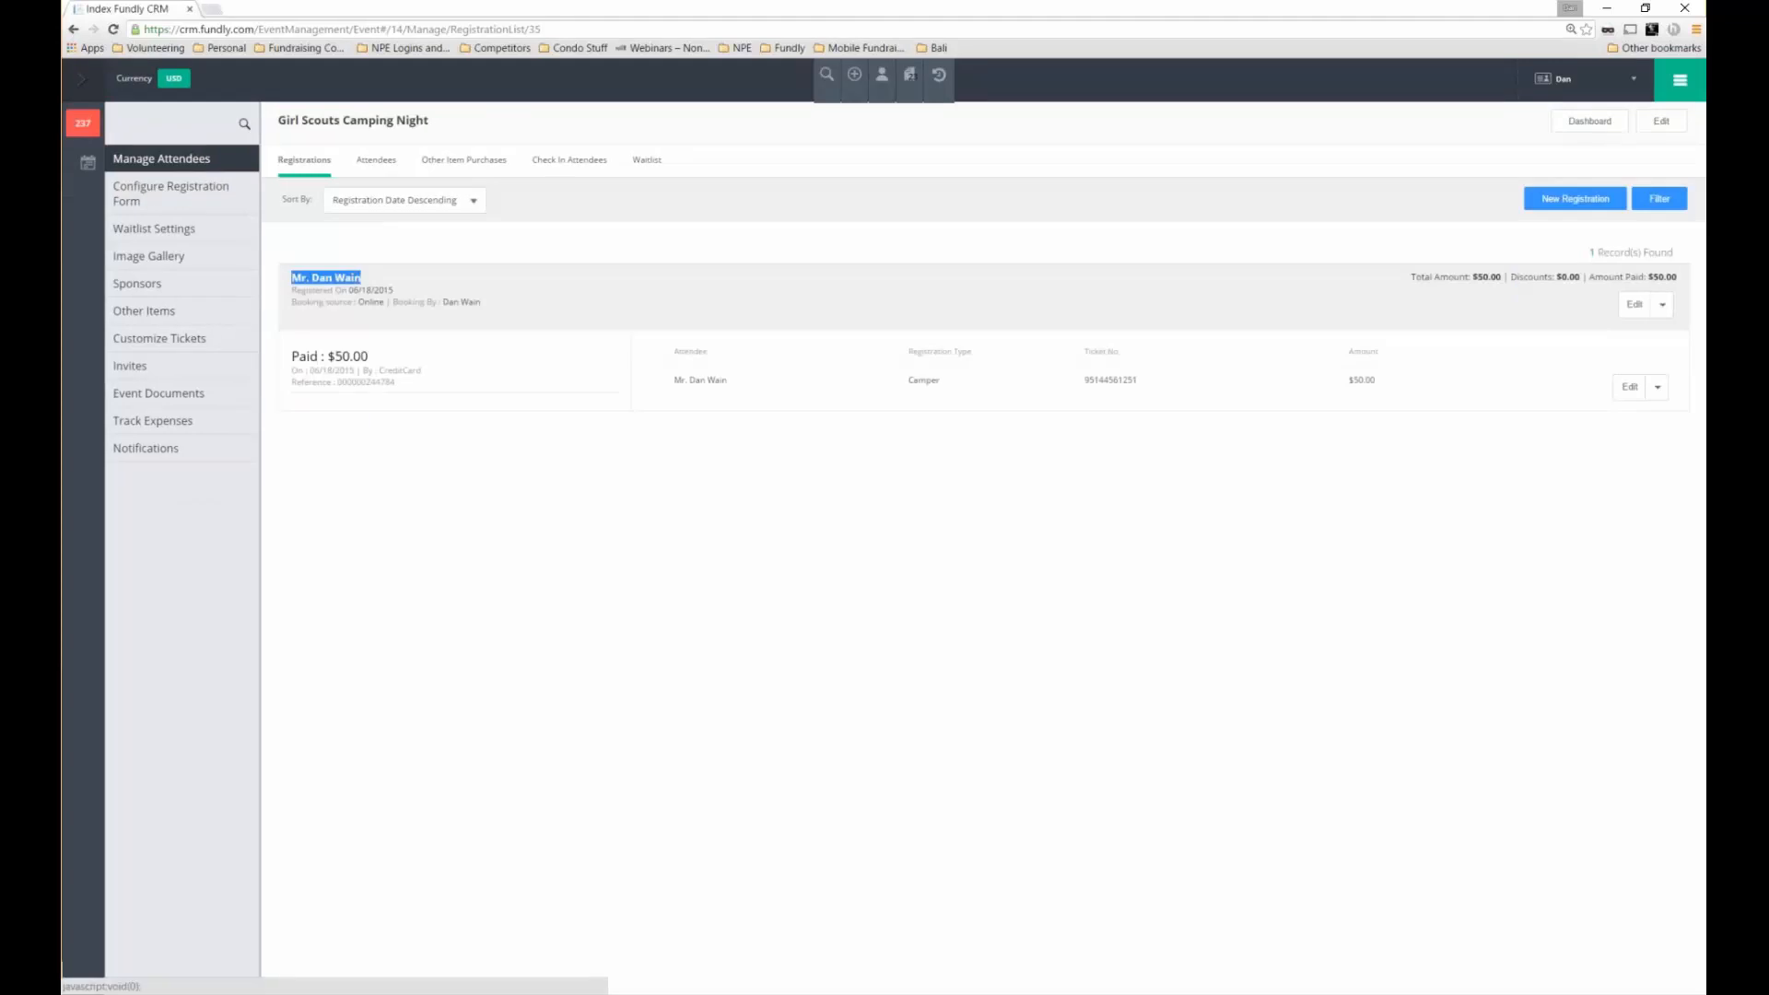
left_click(378, 279)
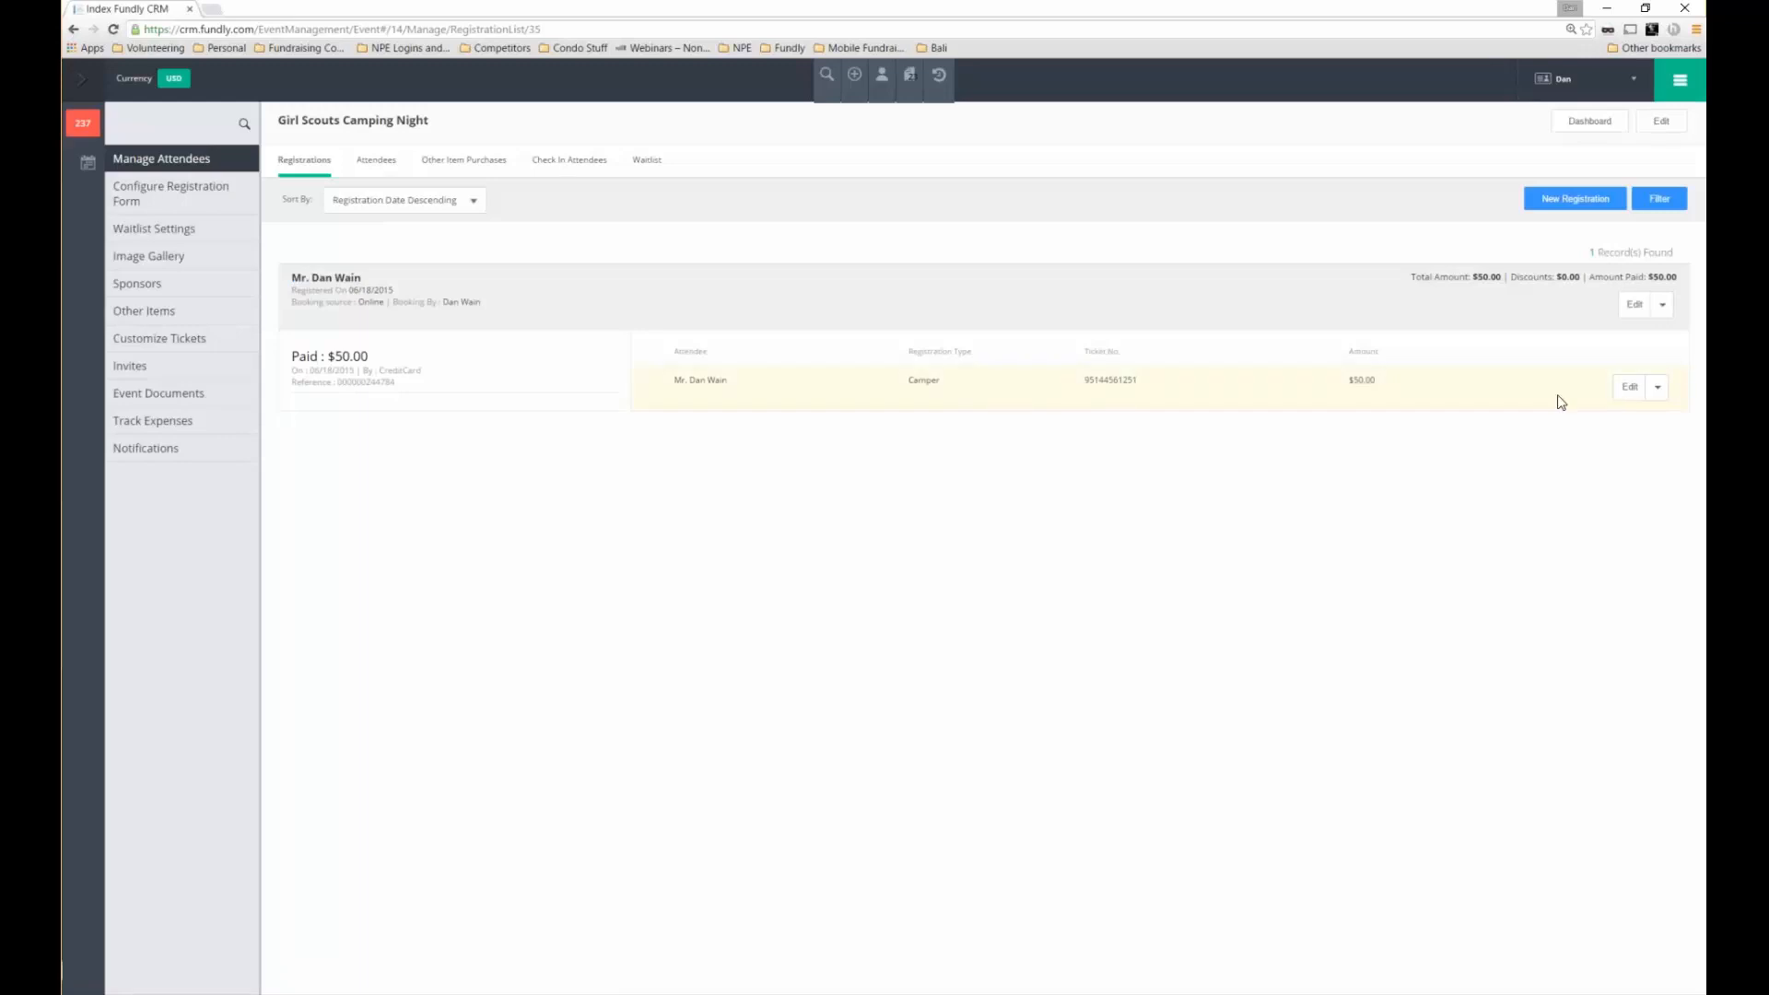
Email the attendee their ticket from the Edit dropdown
left_click(1658, 387)
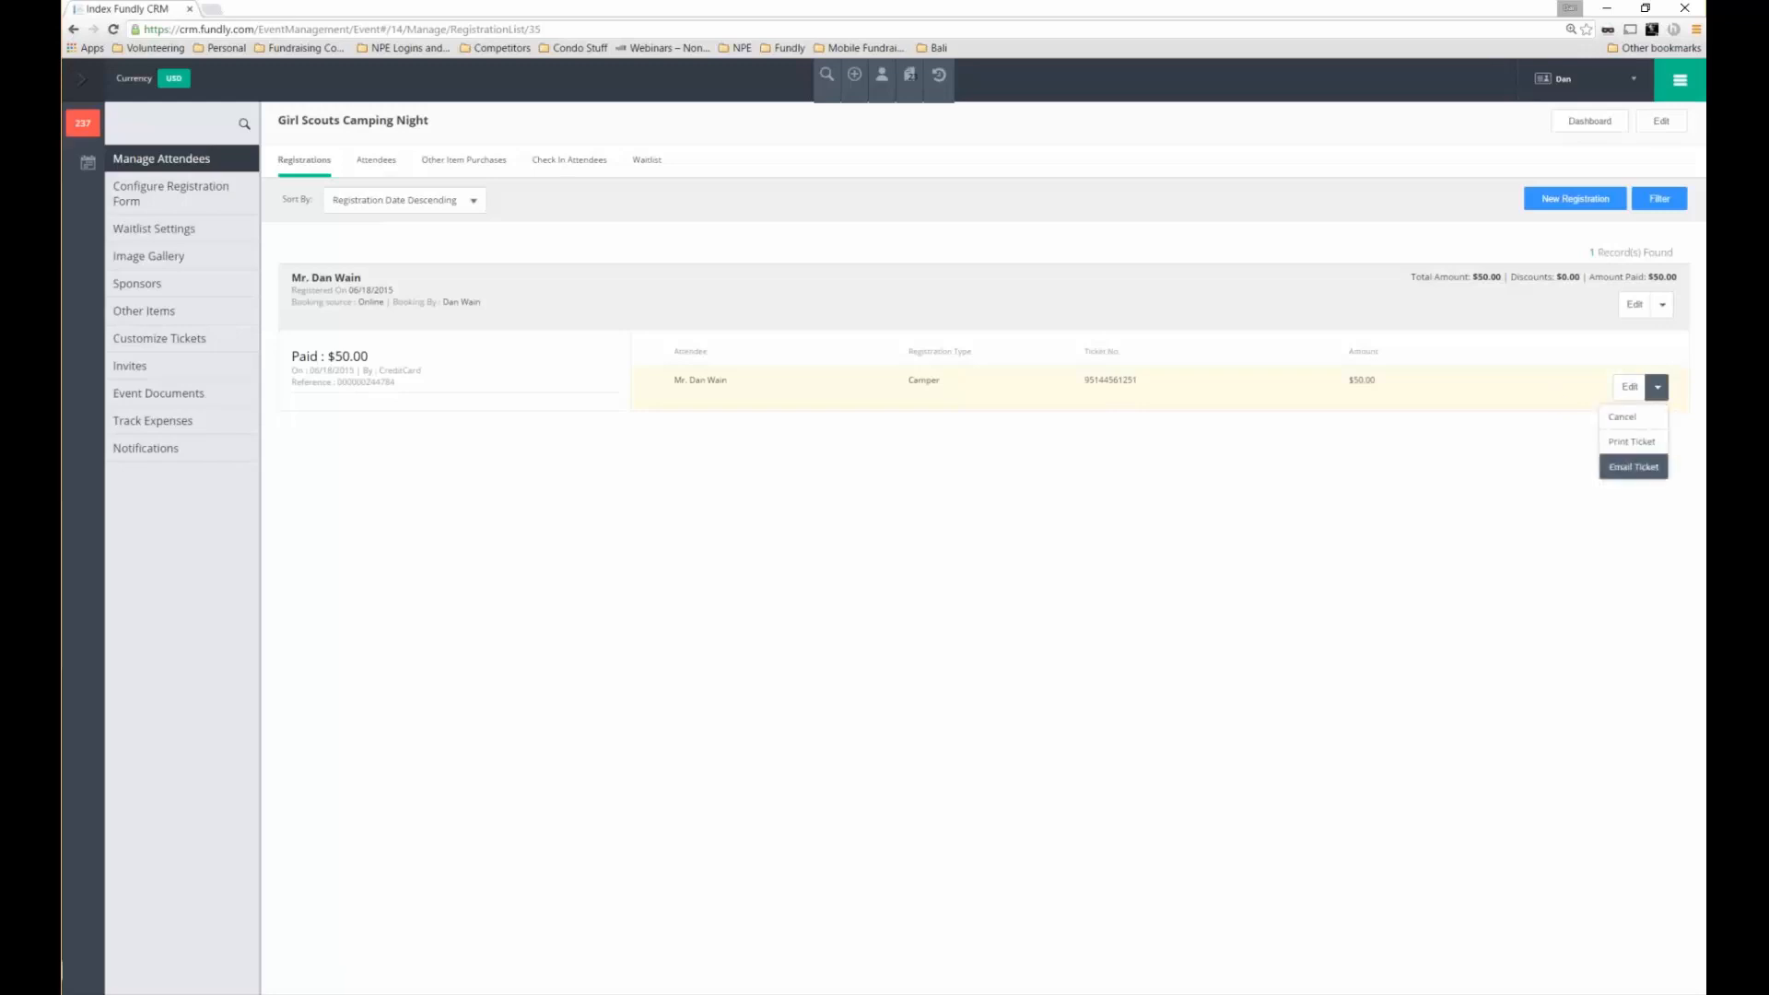
left_click(1633, 467)
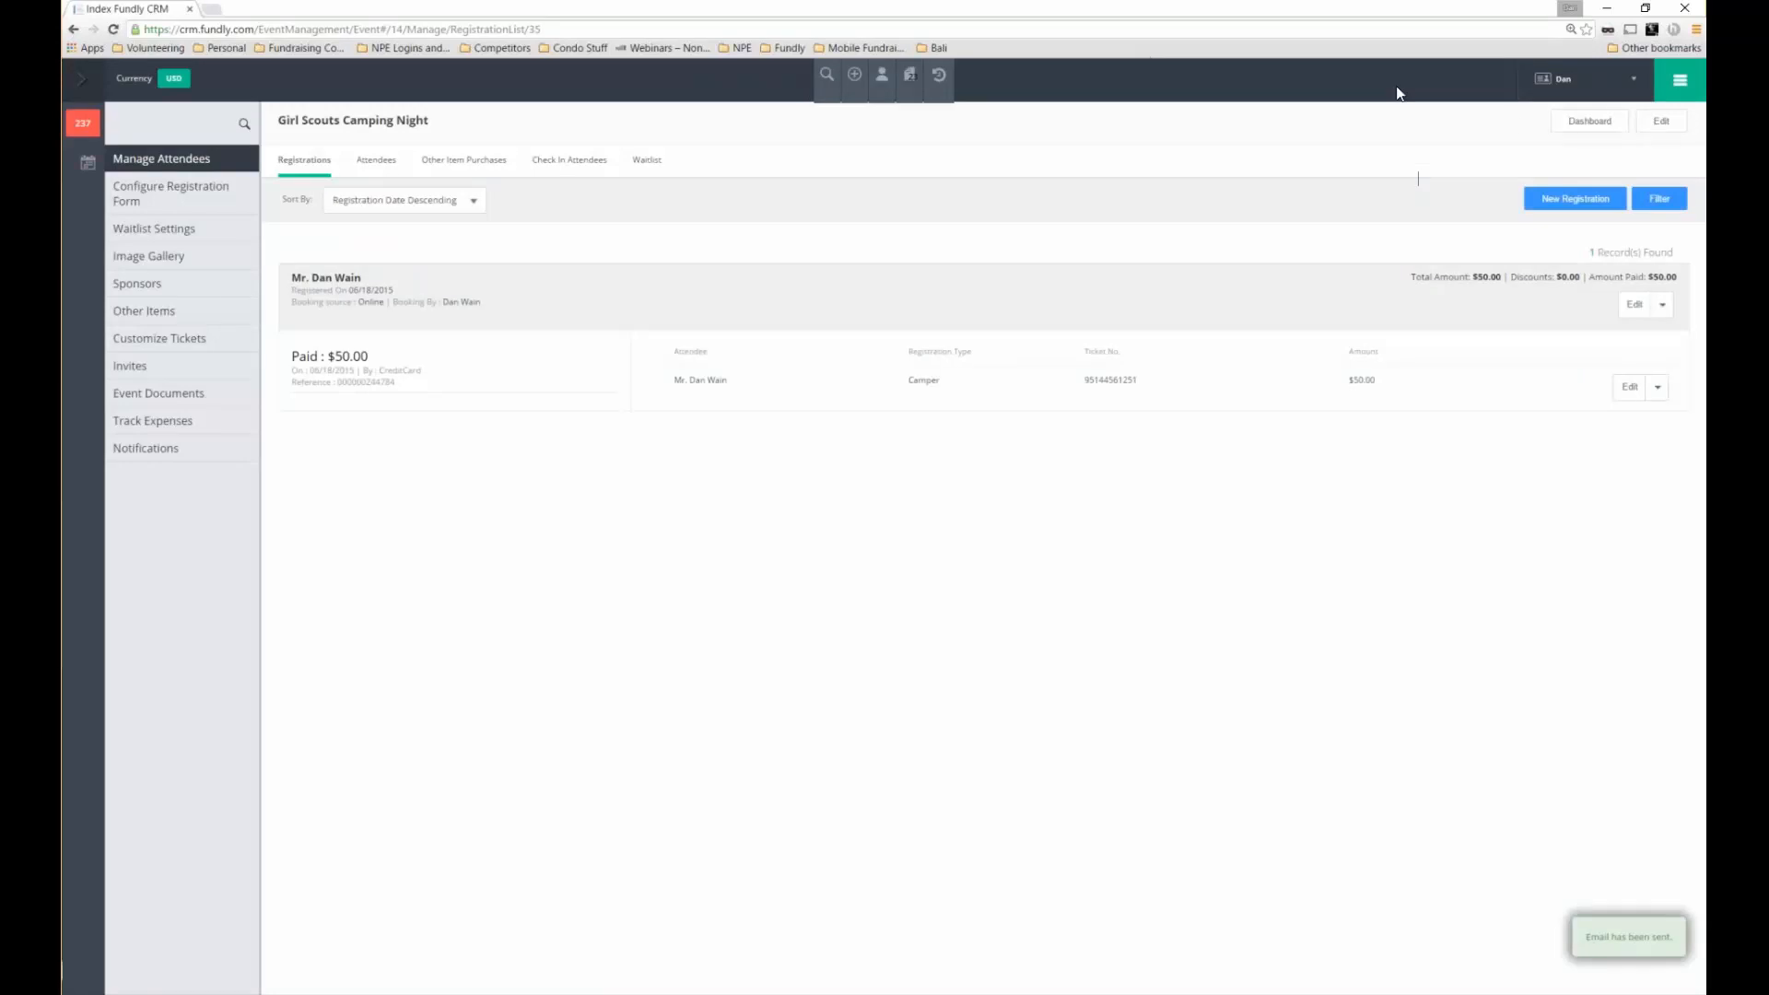
left_click(1675, 82)
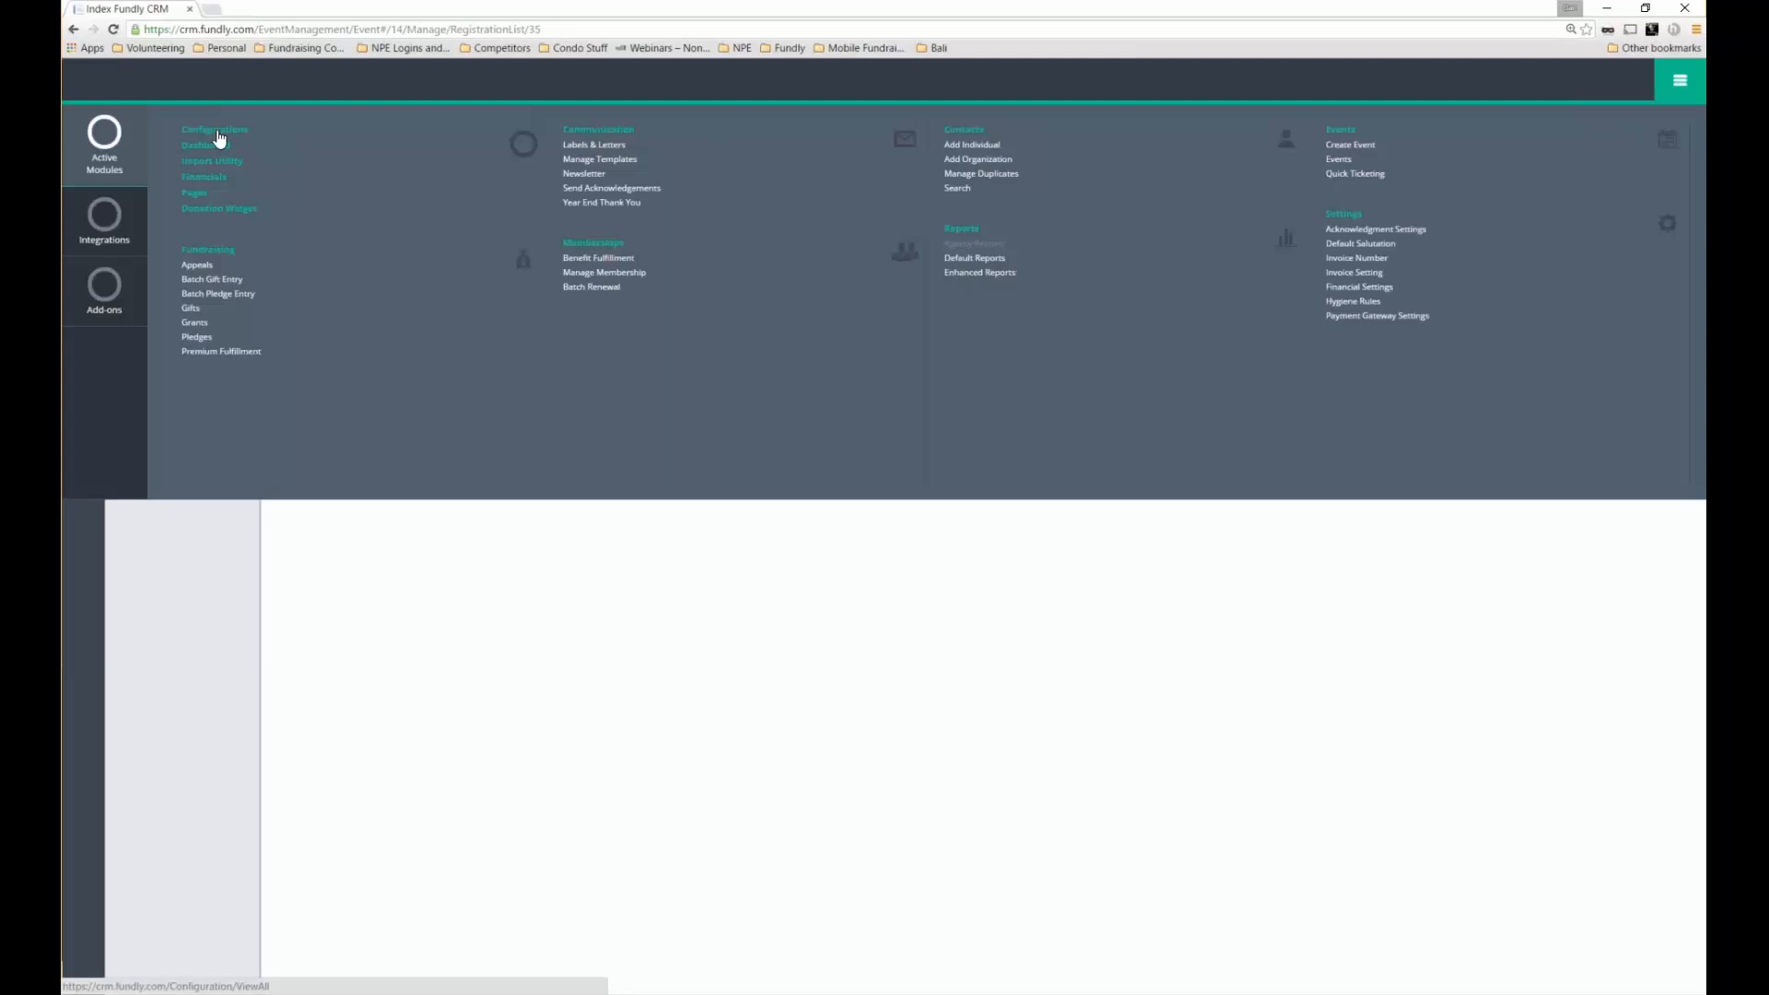
Go to Configurations and open Contact Sources under Contact Information
left_click(219, 138)
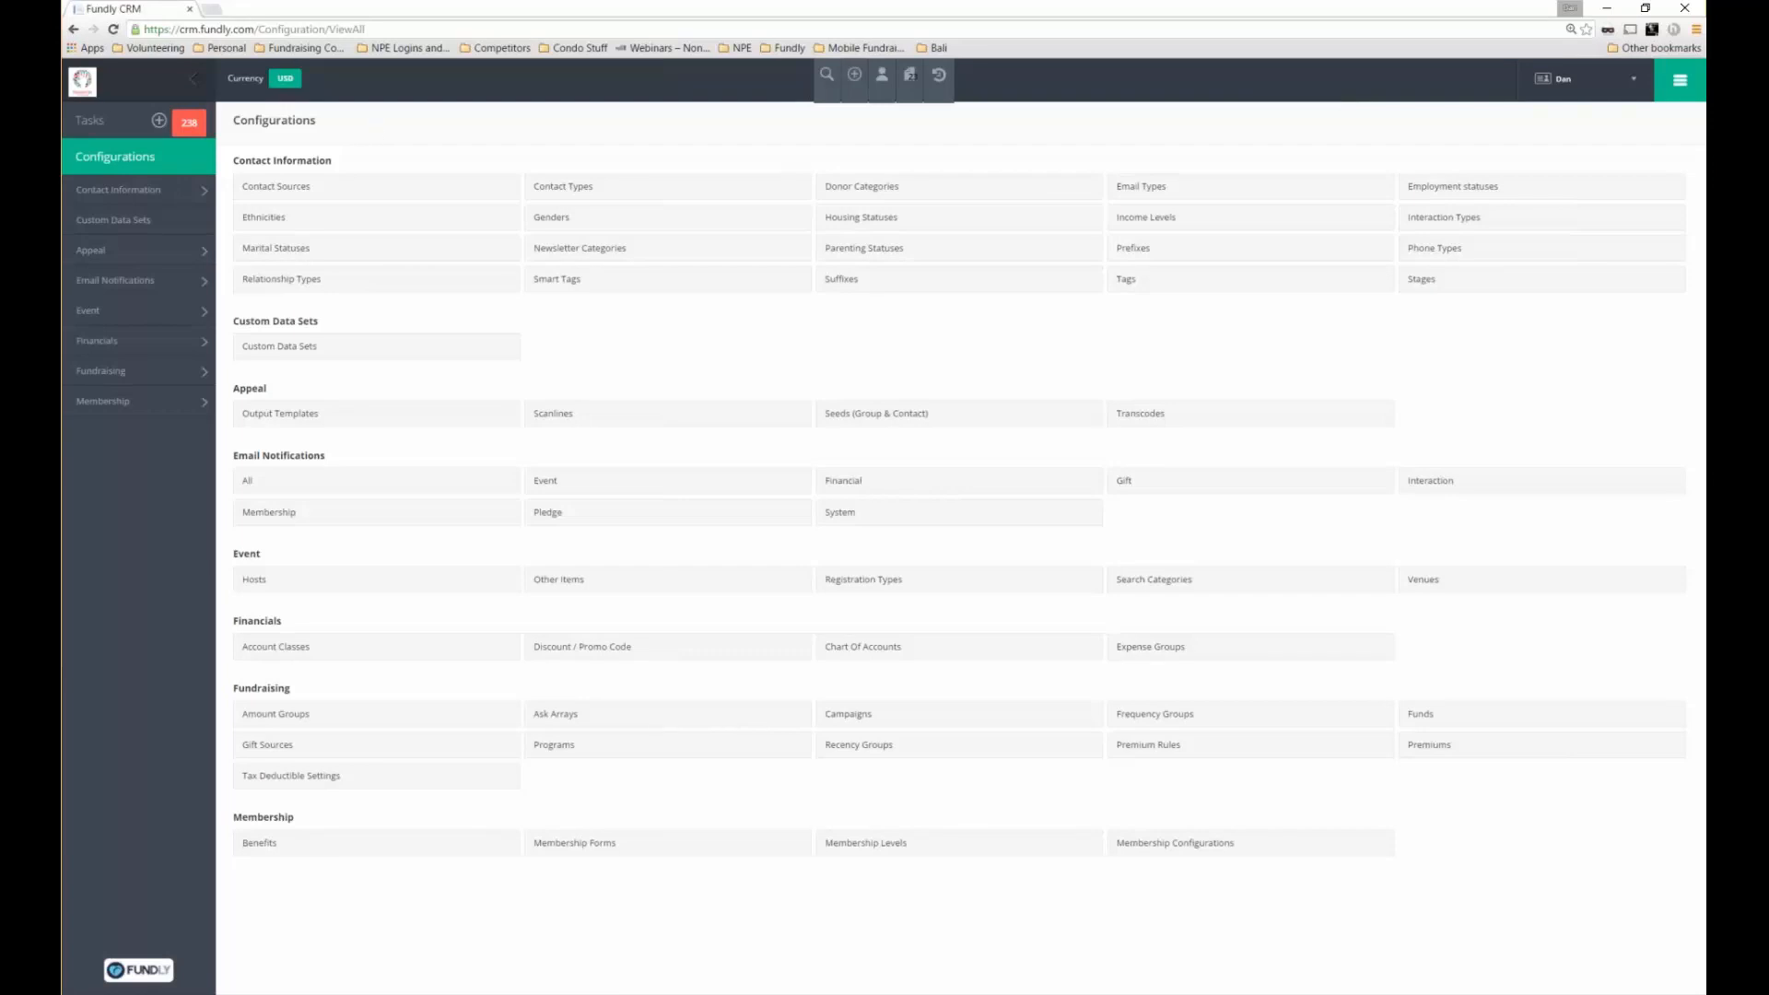
double_click(274, 119)
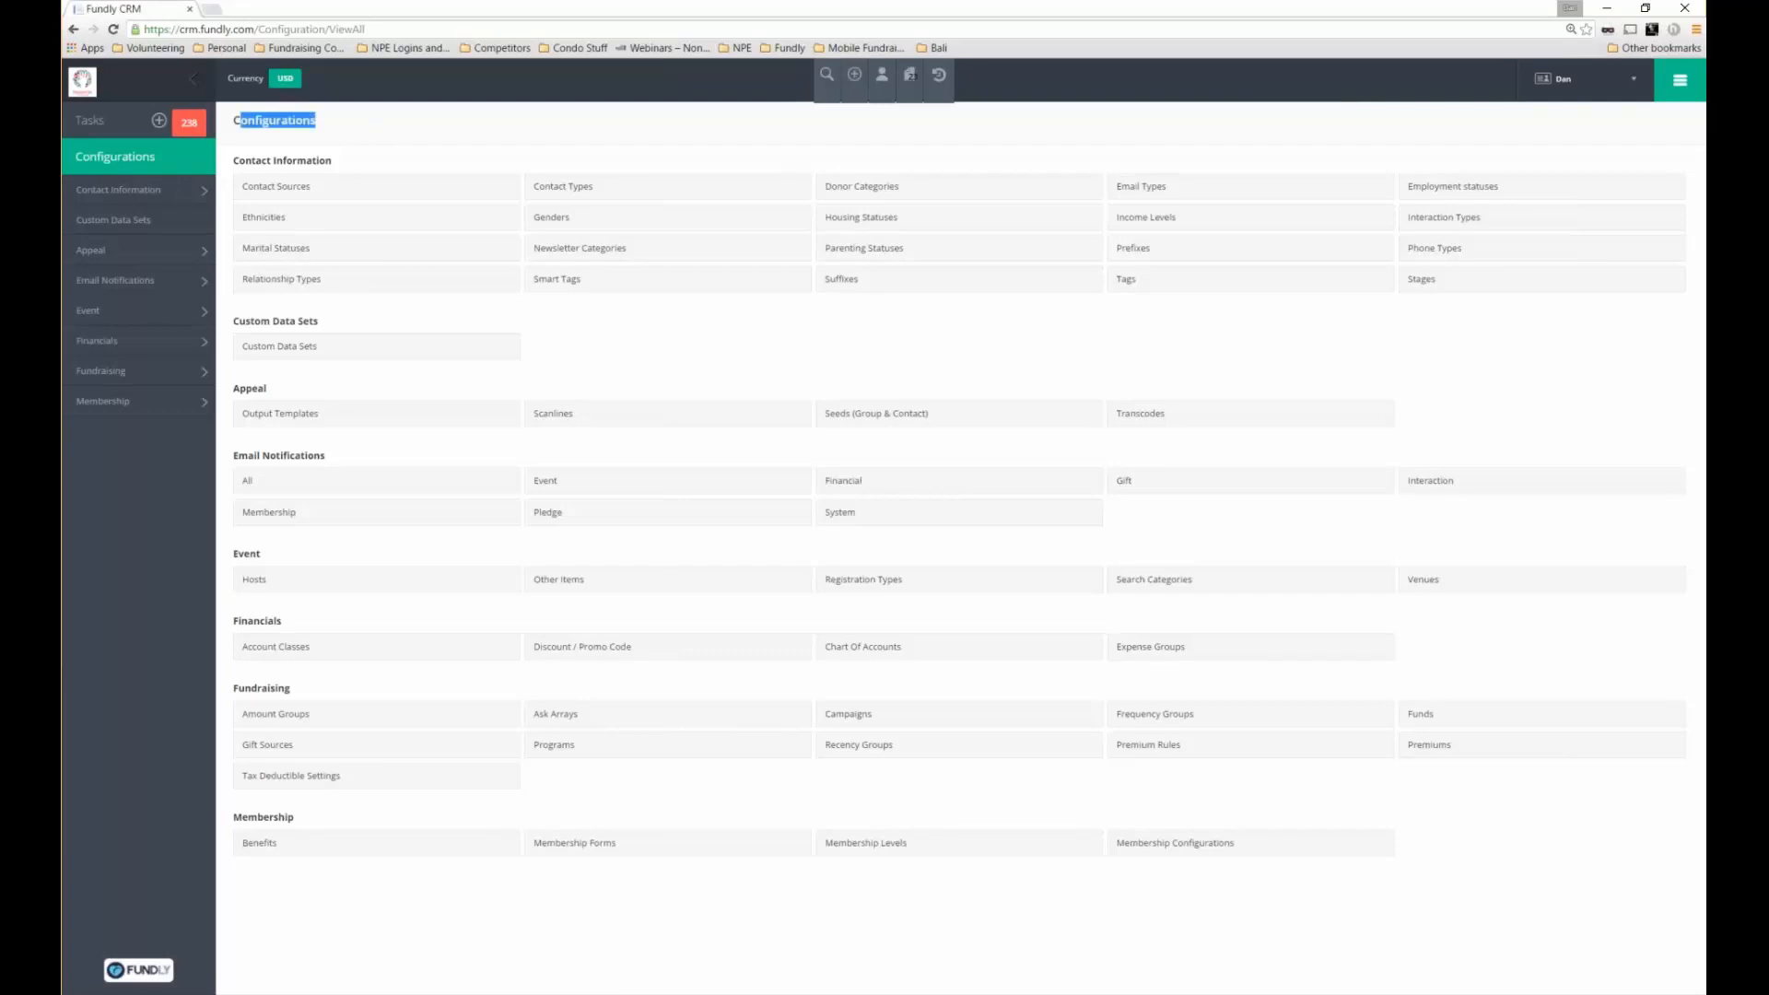
left_click(355, 125)
triple_click(276, 161)
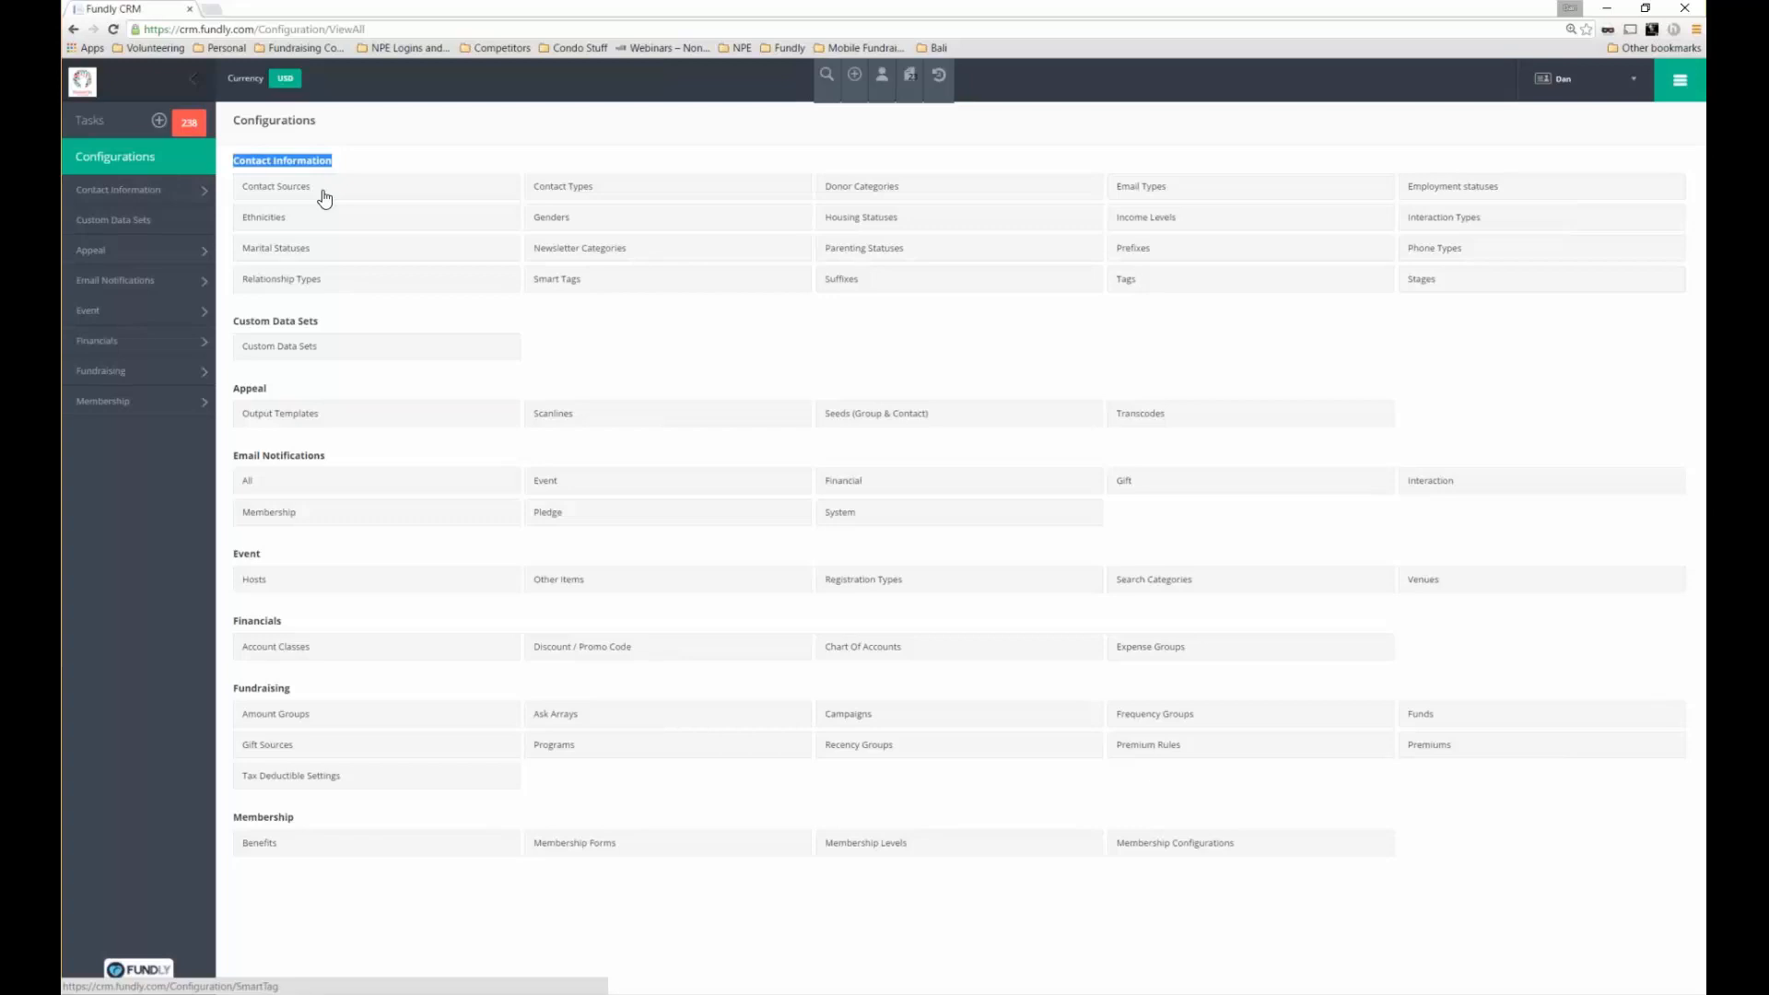
left_click(323, 198)
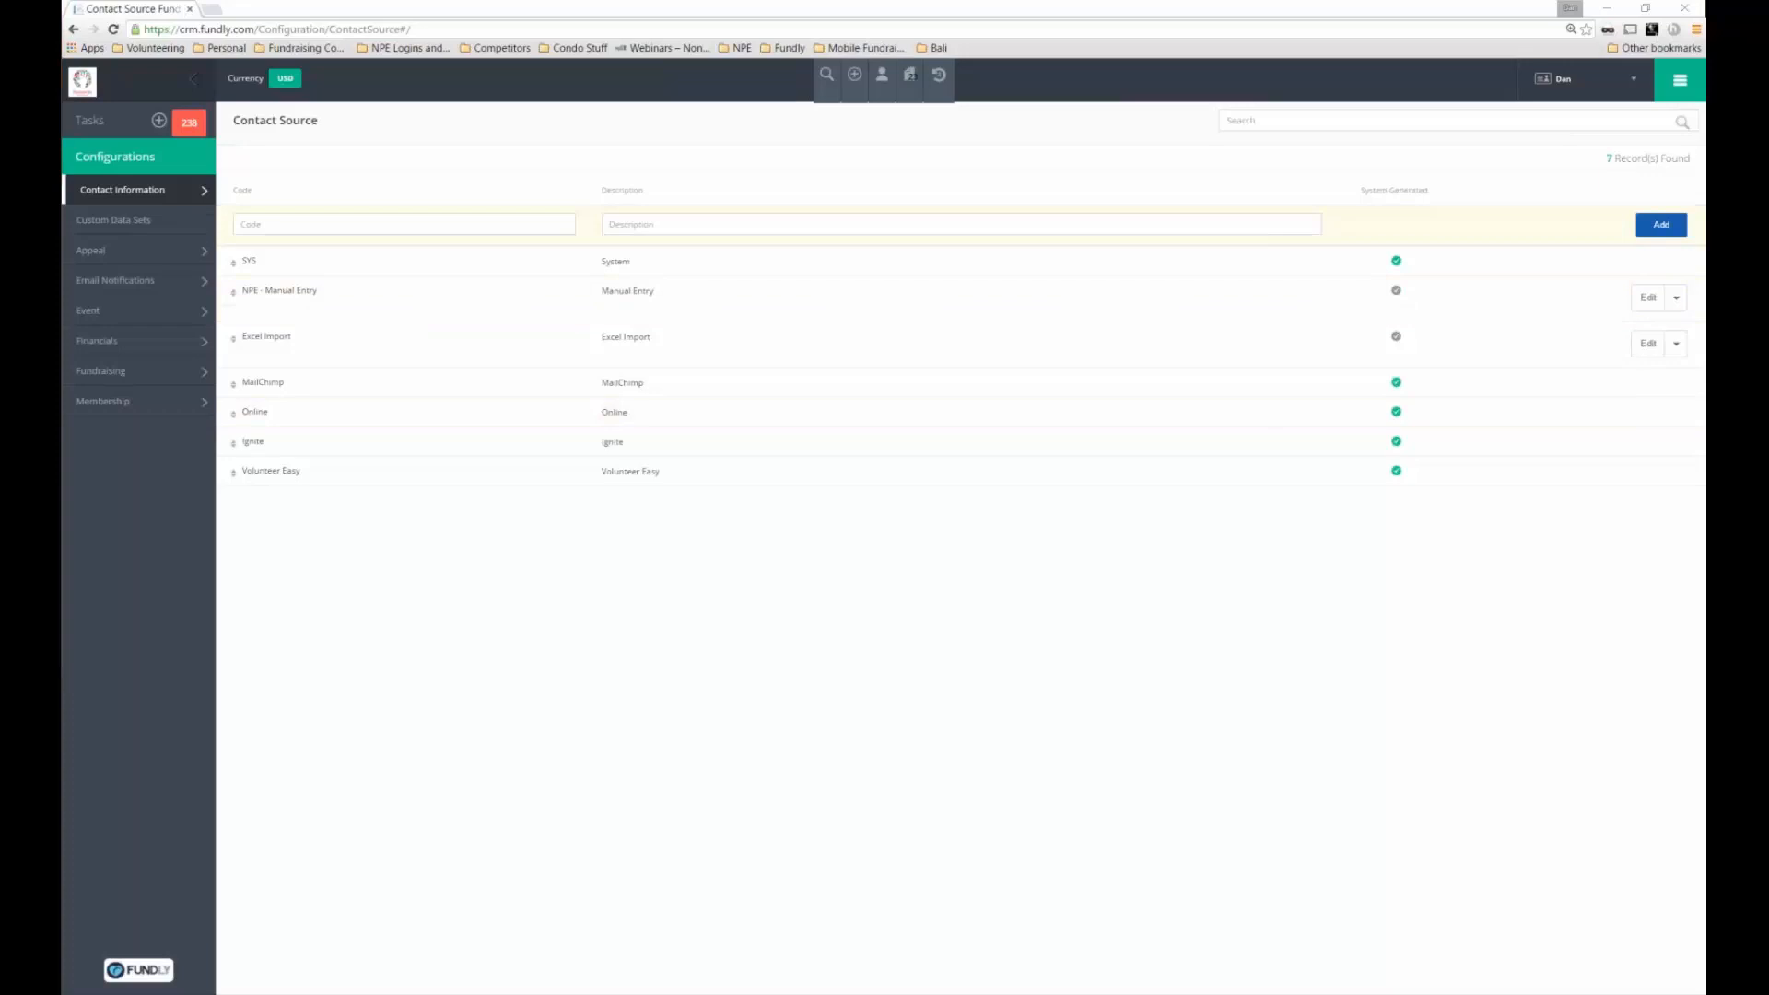
Add contact source DES described 'Data Entry person added', replacing the rejected long code
left_click(1661, 225)
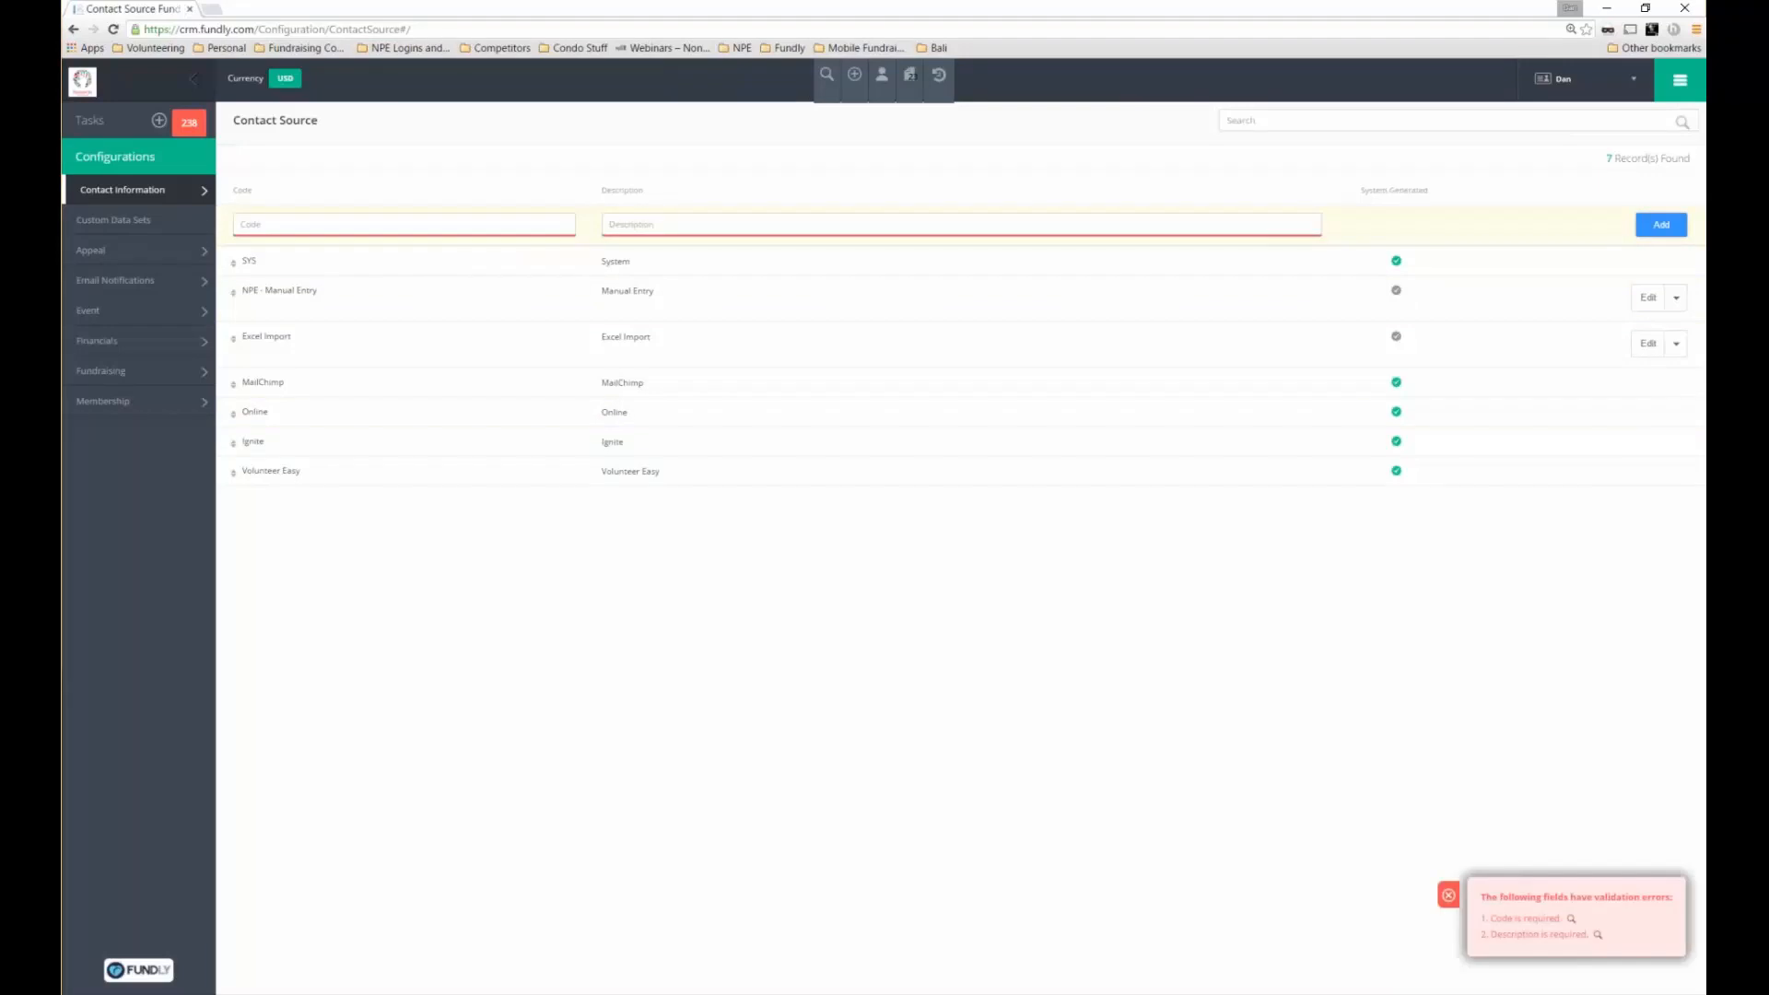
type("Data ")
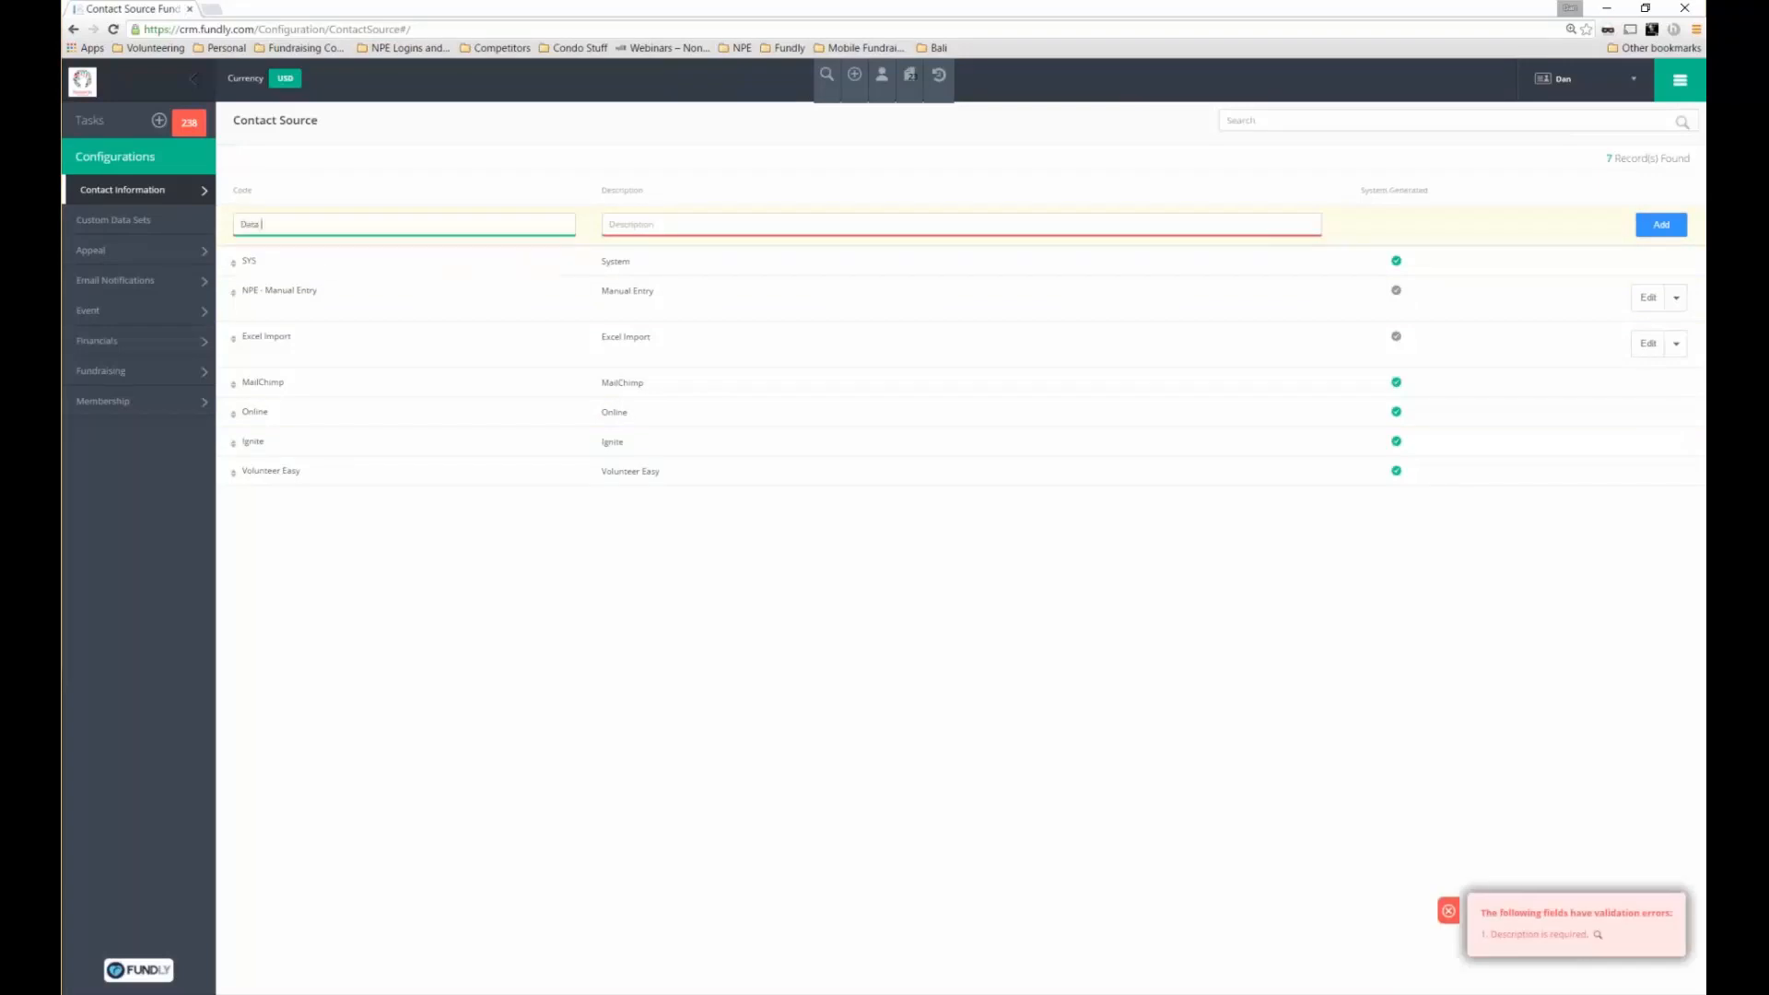
type("Entry Specialist")
key("Tab")
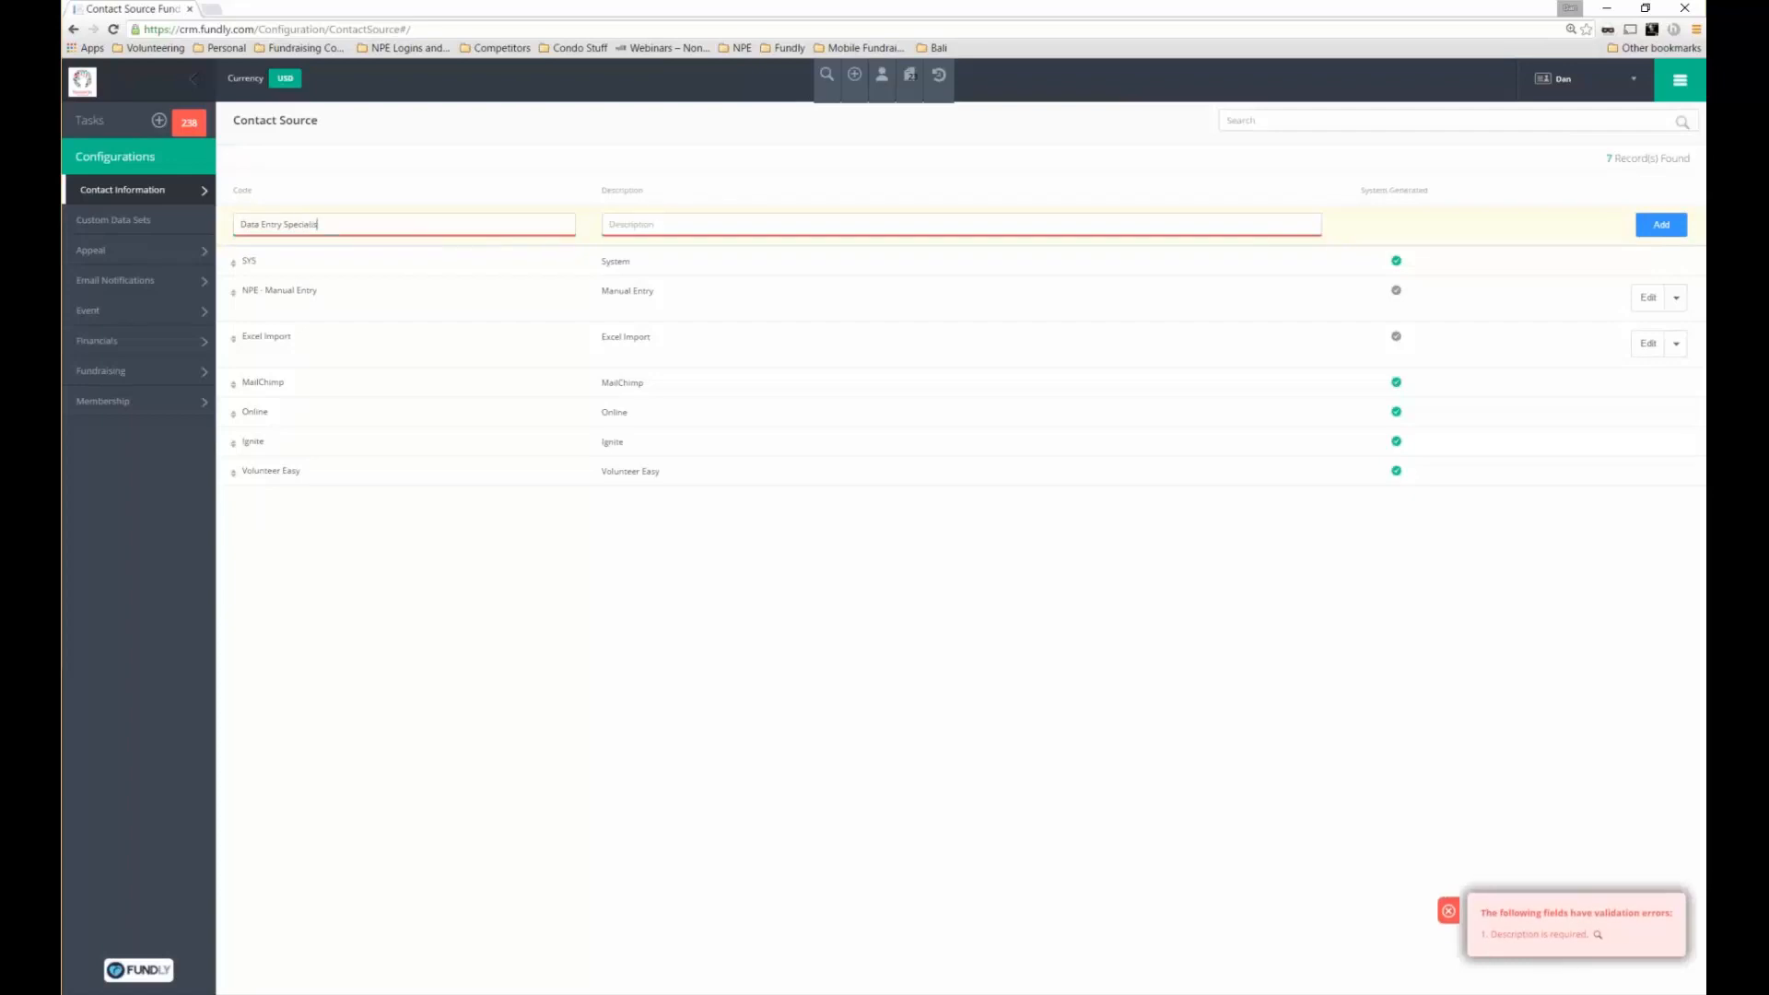
type("Data Entry person added")
left_click(1436, 912)
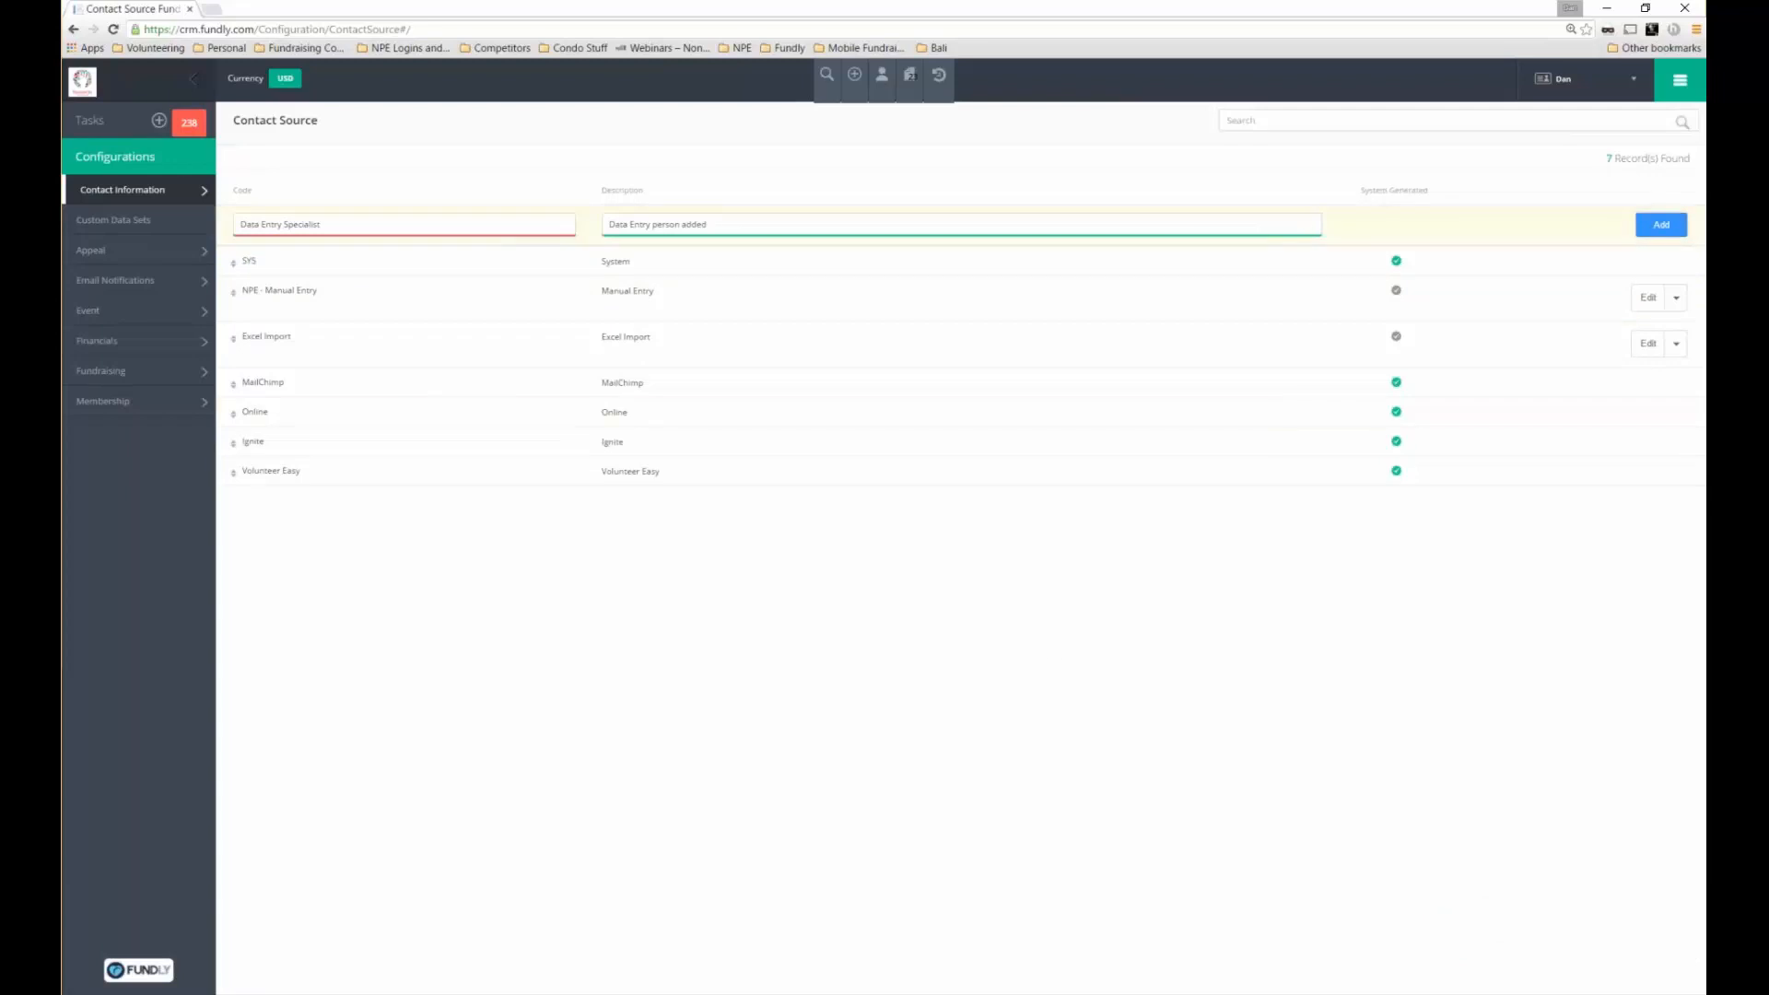
triple_click(280, 225)
type("D")
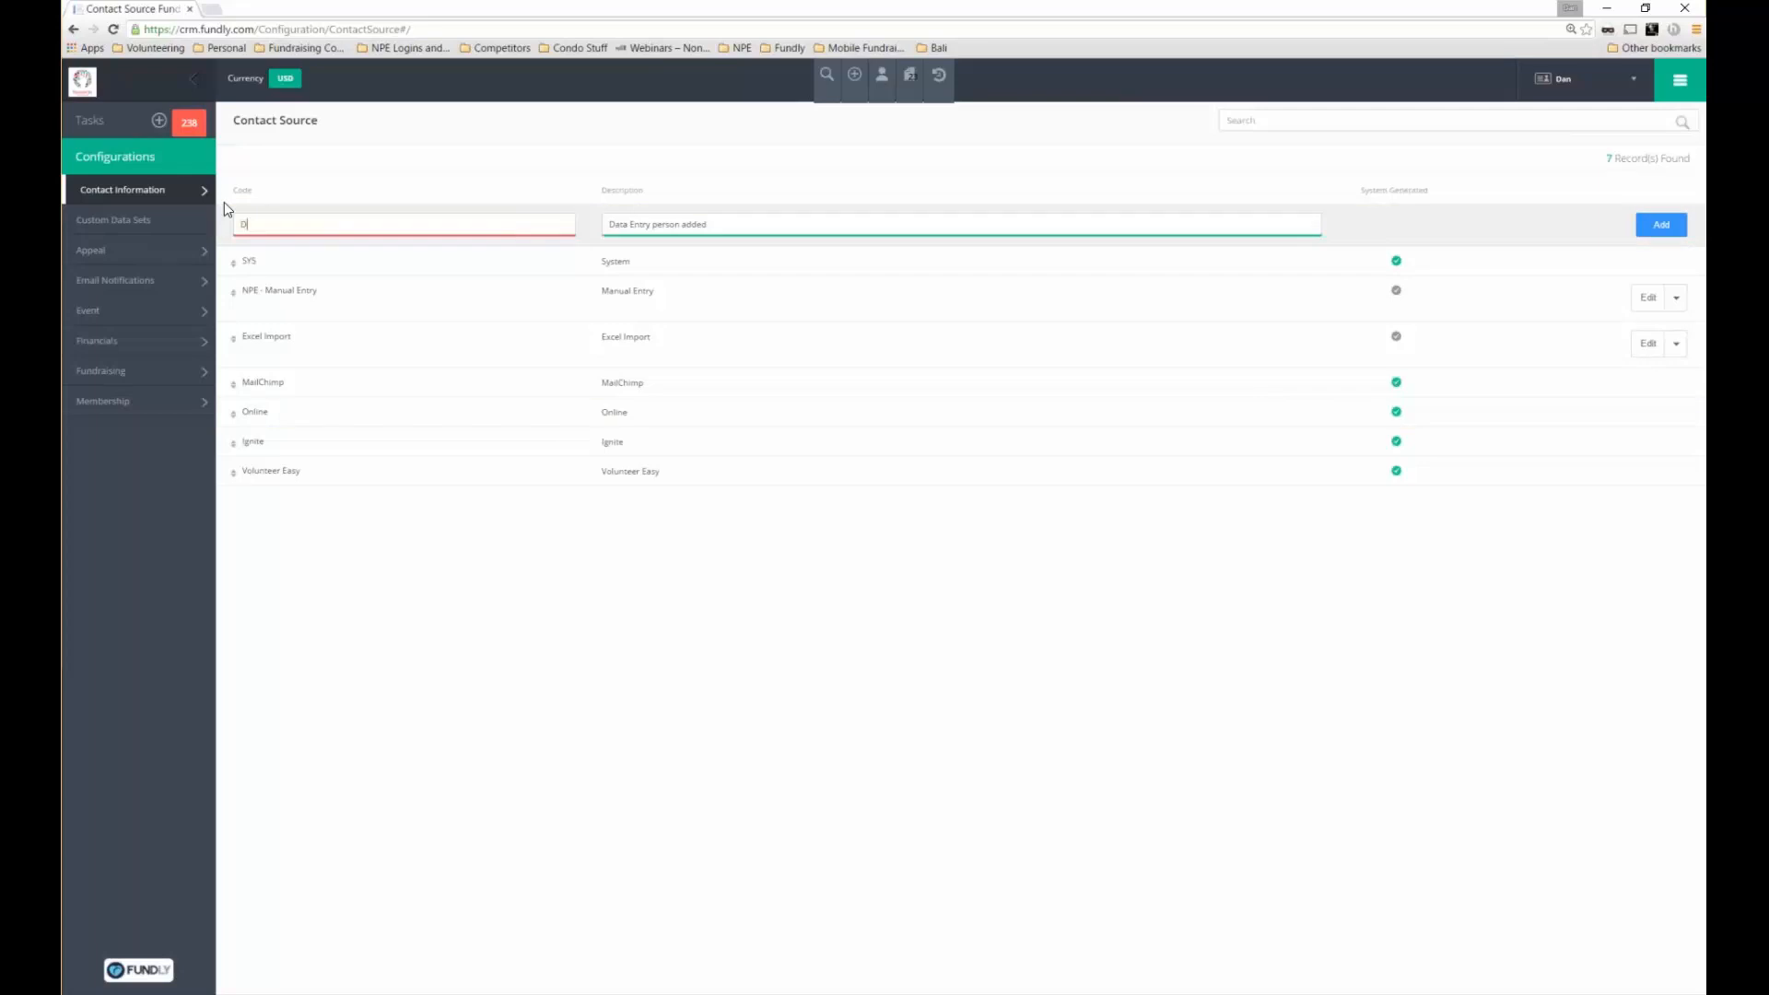
type("ES")
left_click(1664, 224)
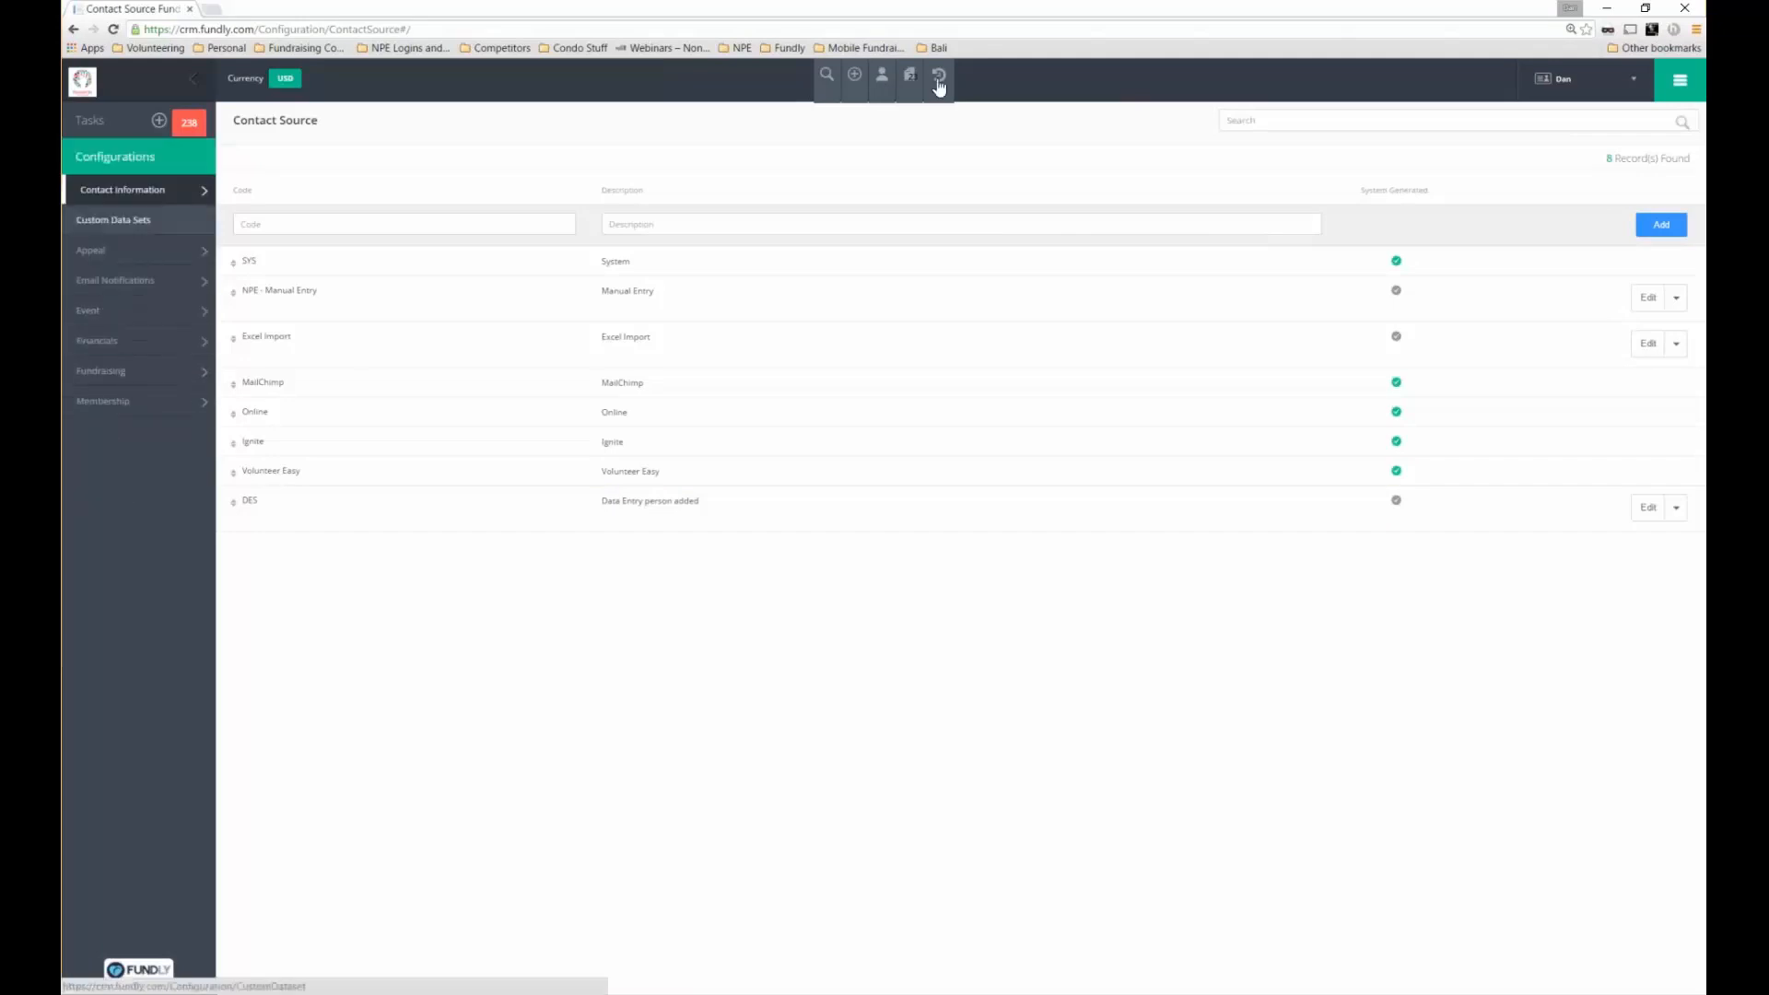
Open Configurations > View All and go to Funds under Fundraising
mouse_move(939, 87)
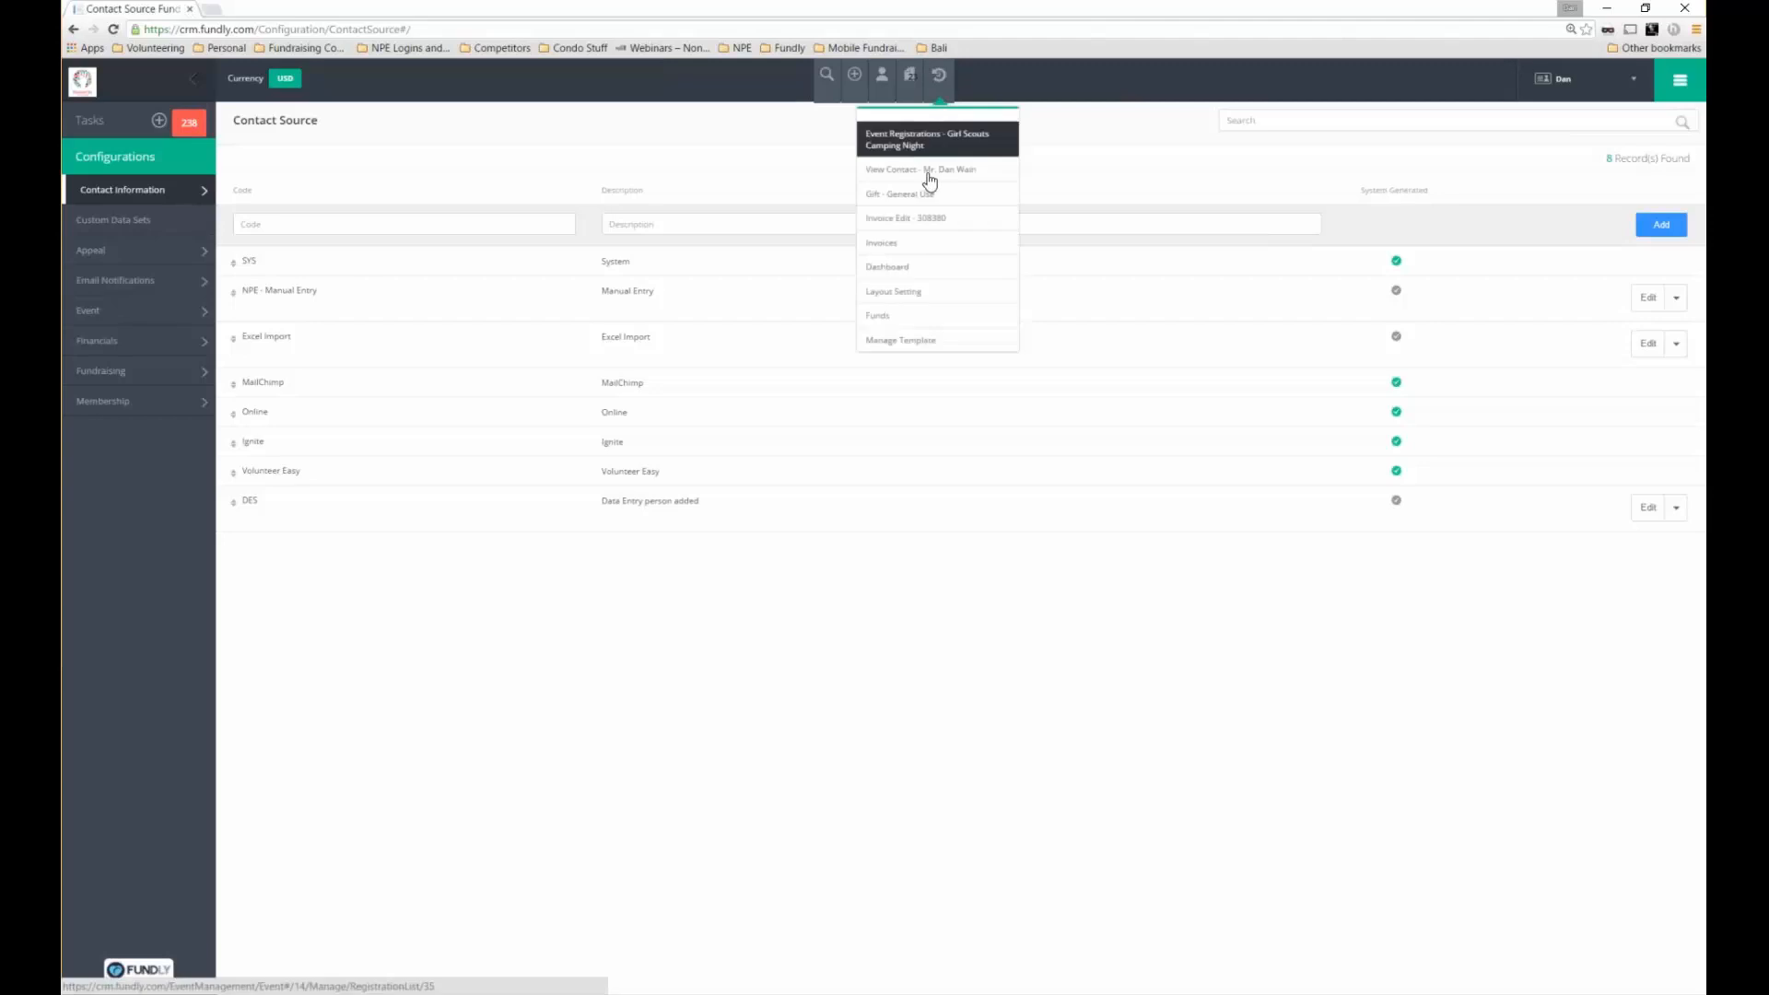
left_click(138, 195)
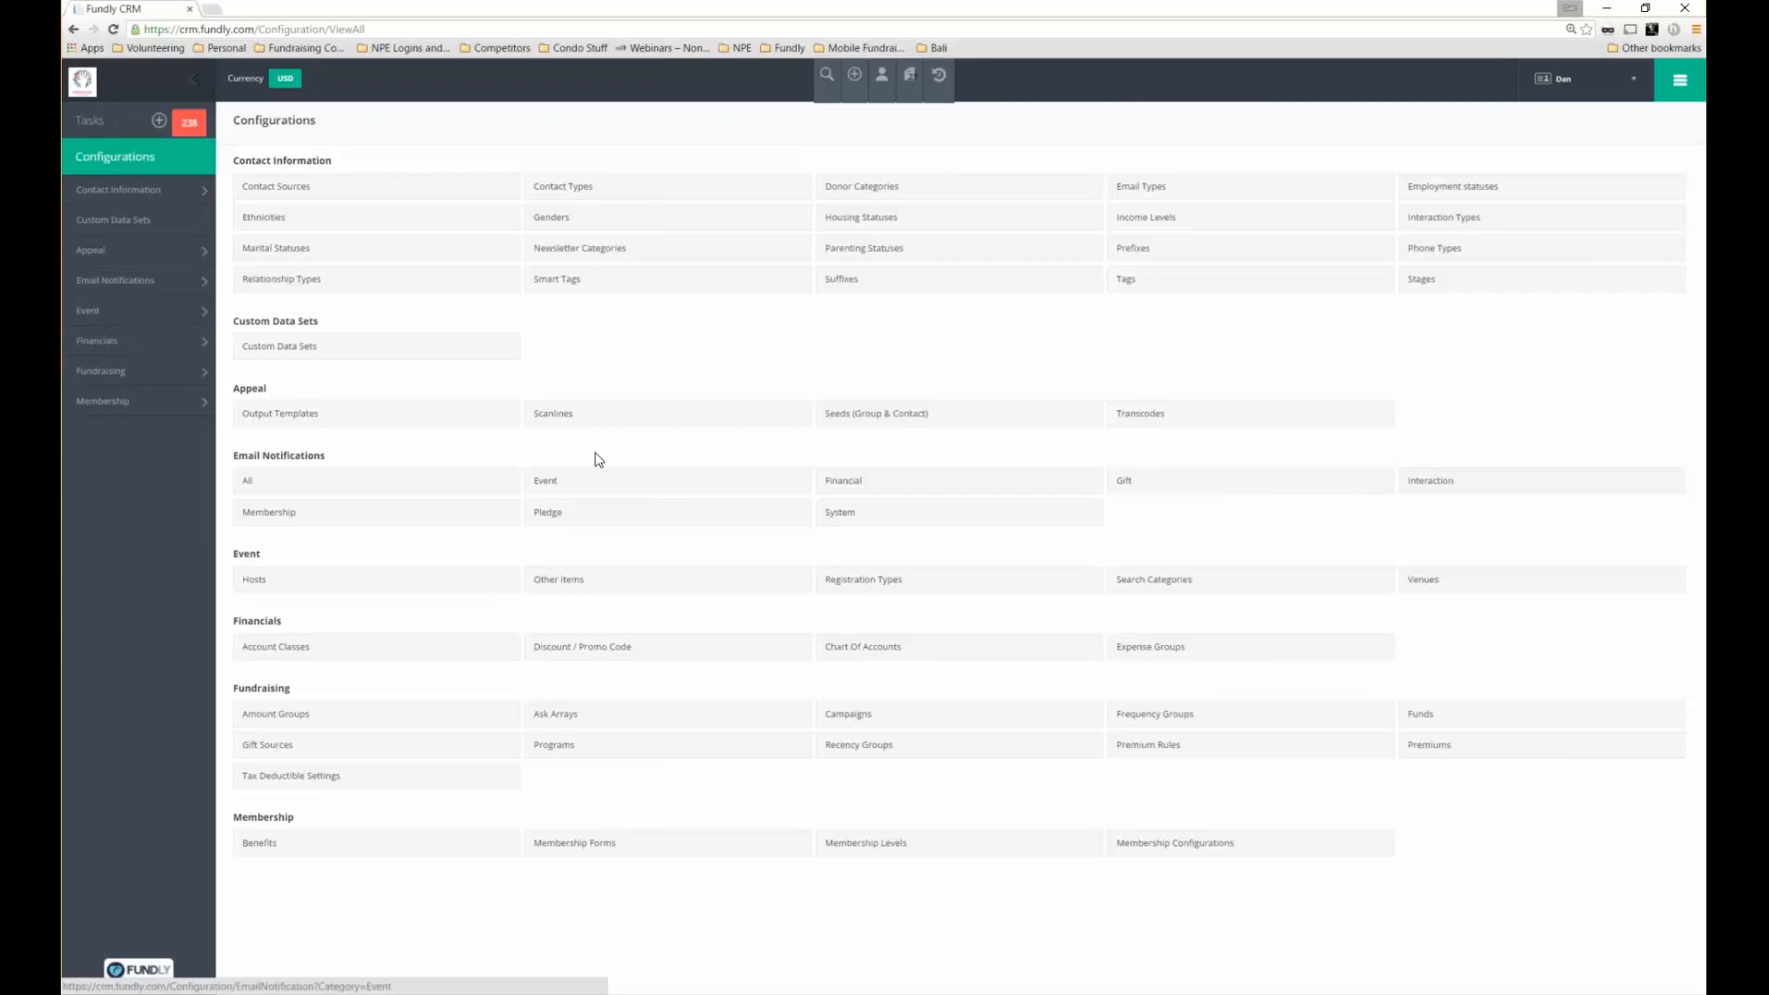
left_click(553, 483)
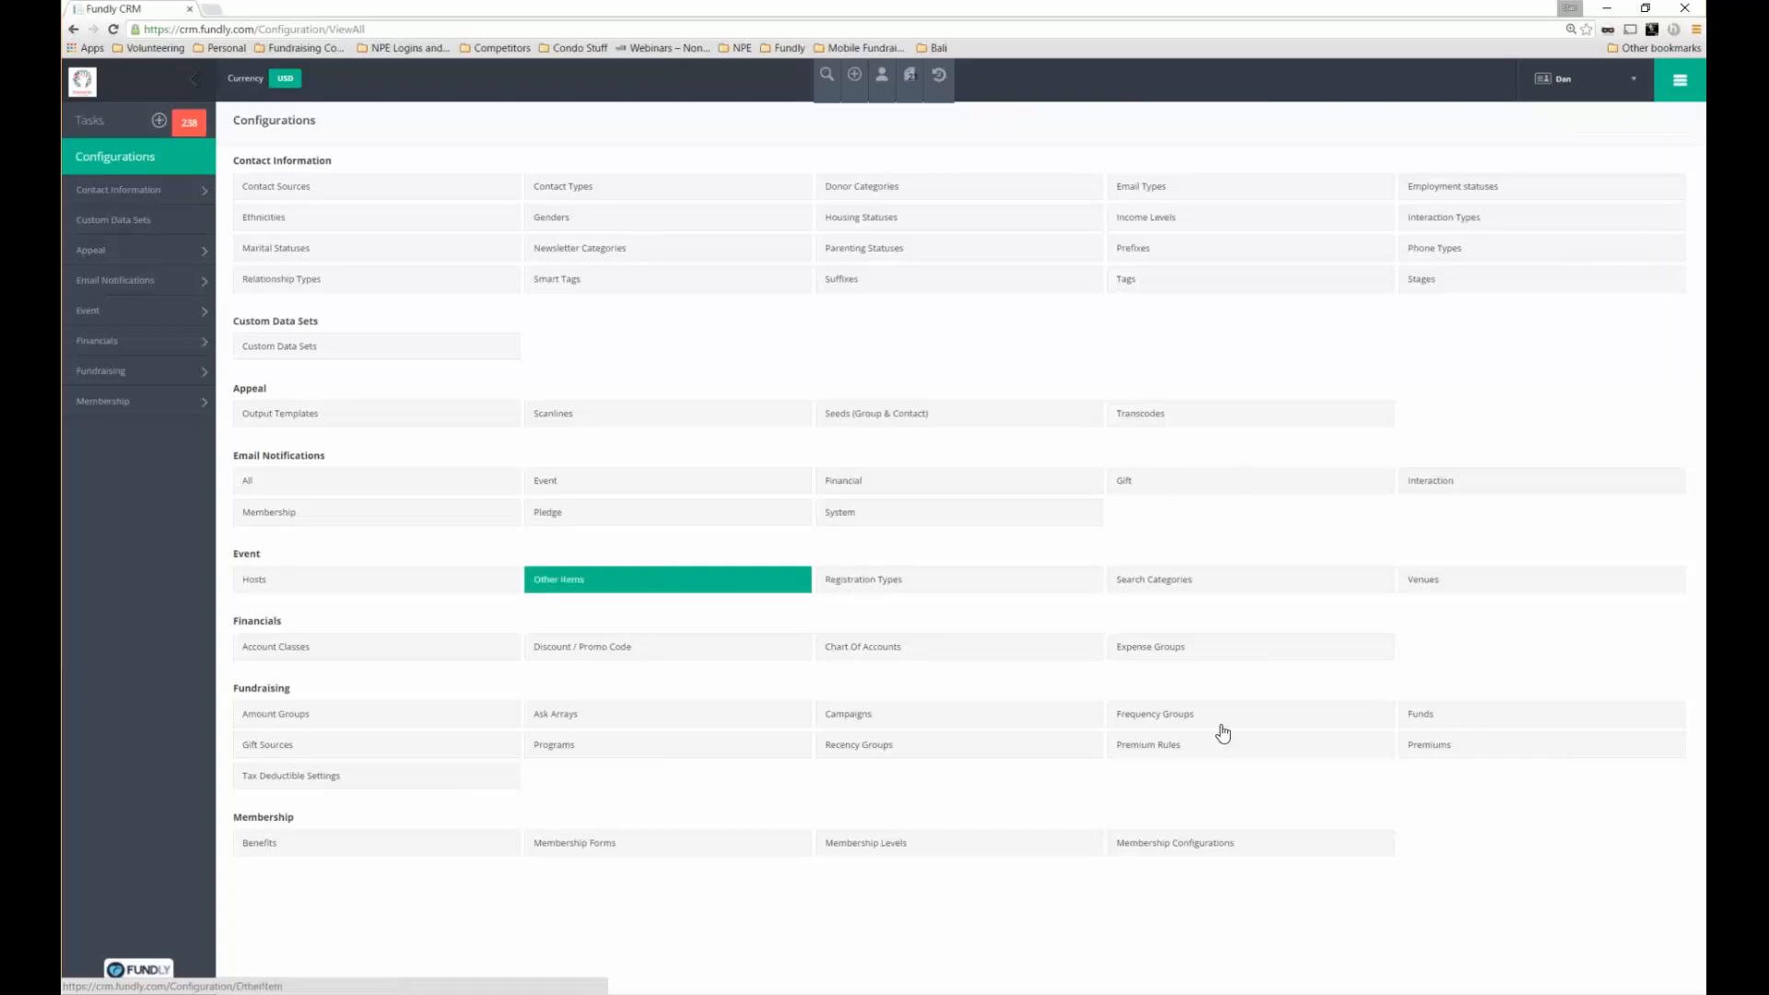
left_click(1436, 723)
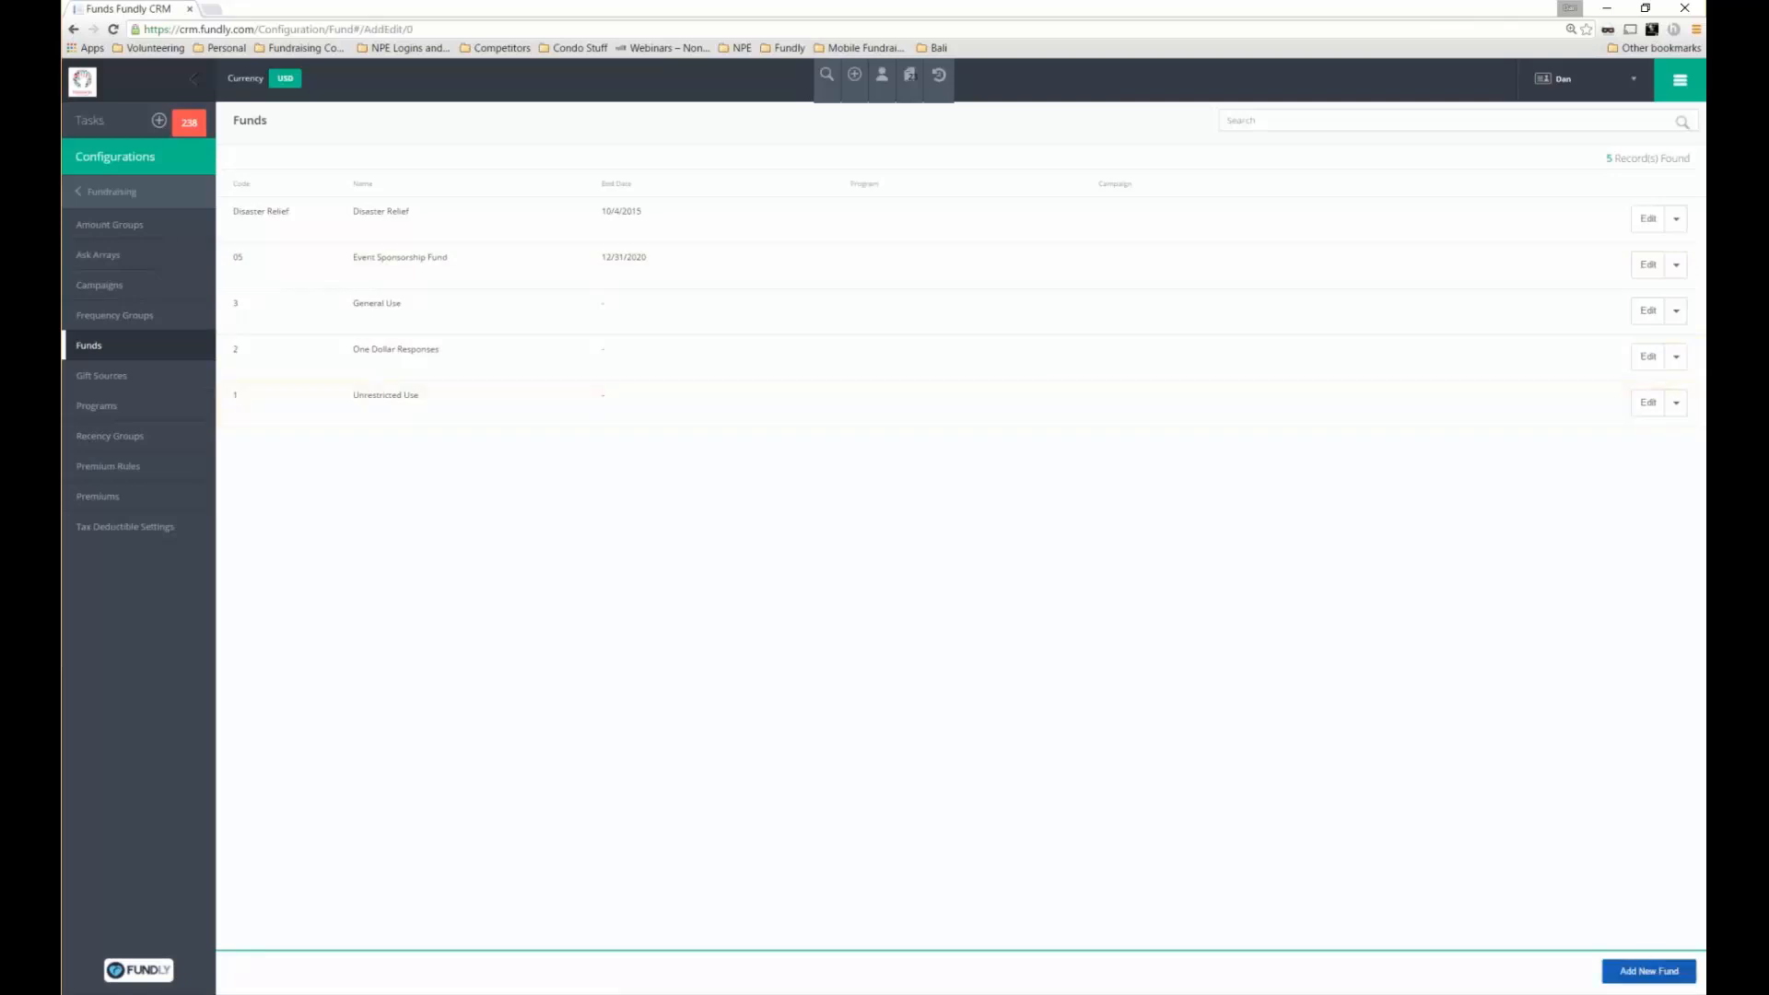
Start a new fund with code newfund and name New Fund
left_click(1640, 971)
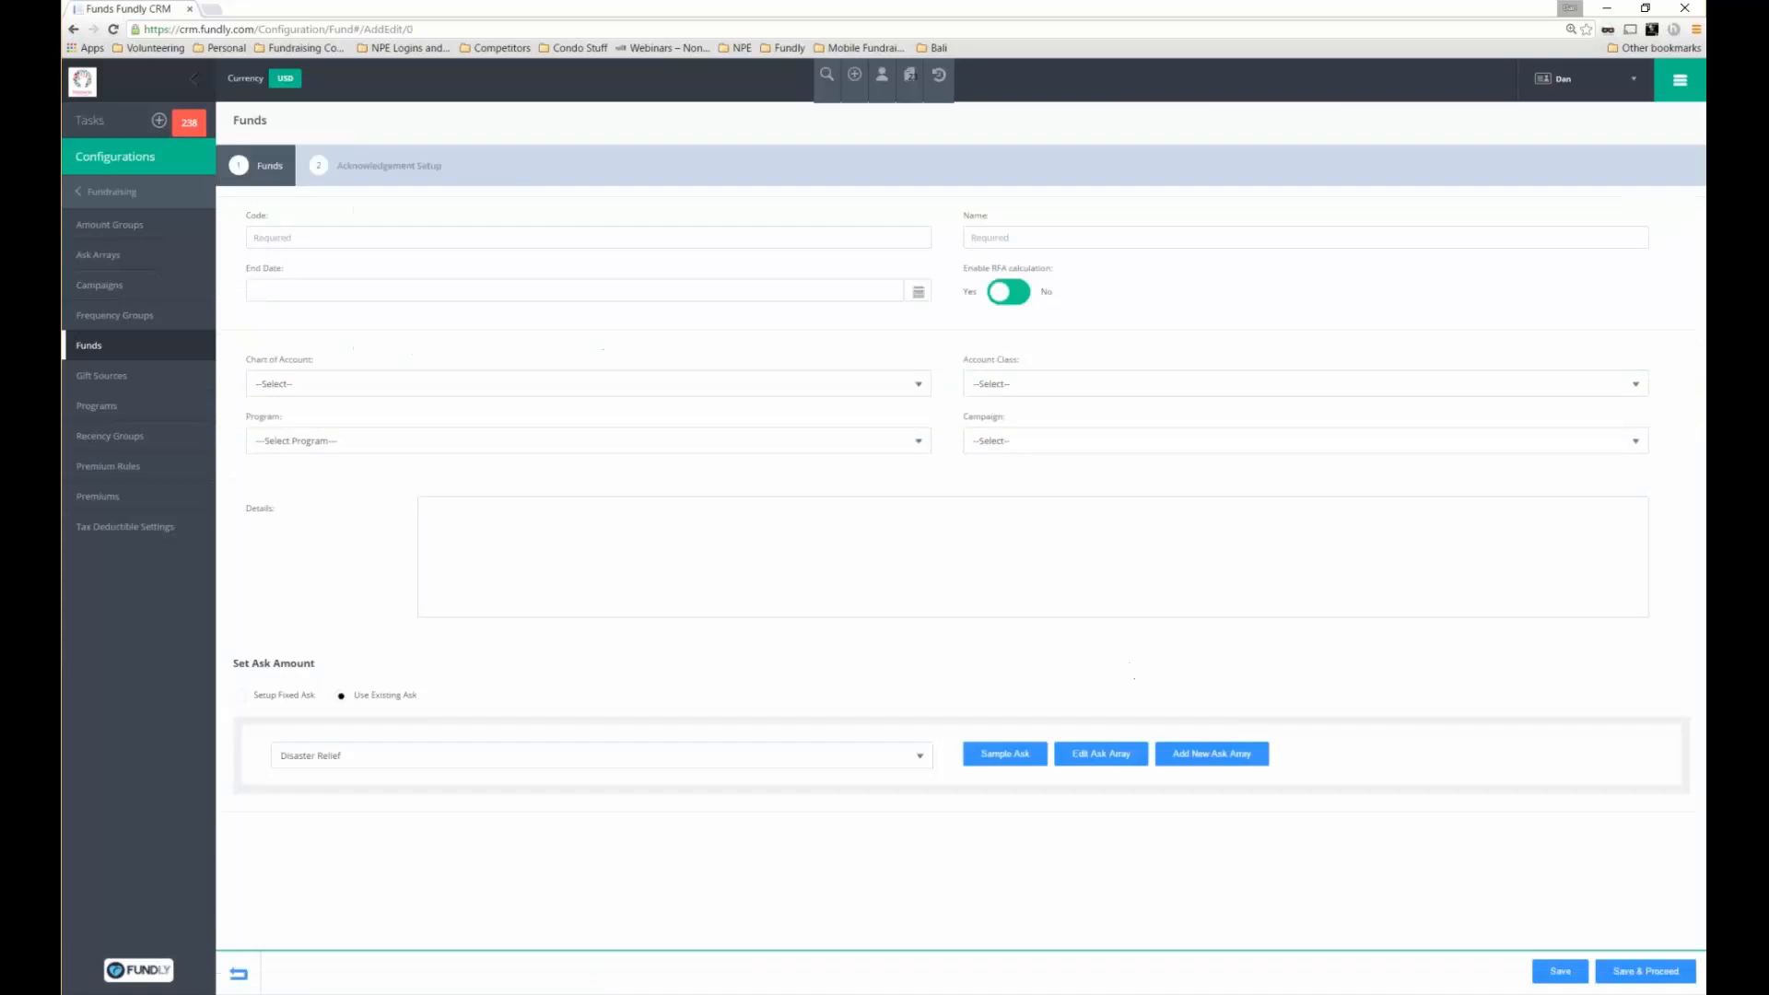
left_click(401, 246)
type("newfund")
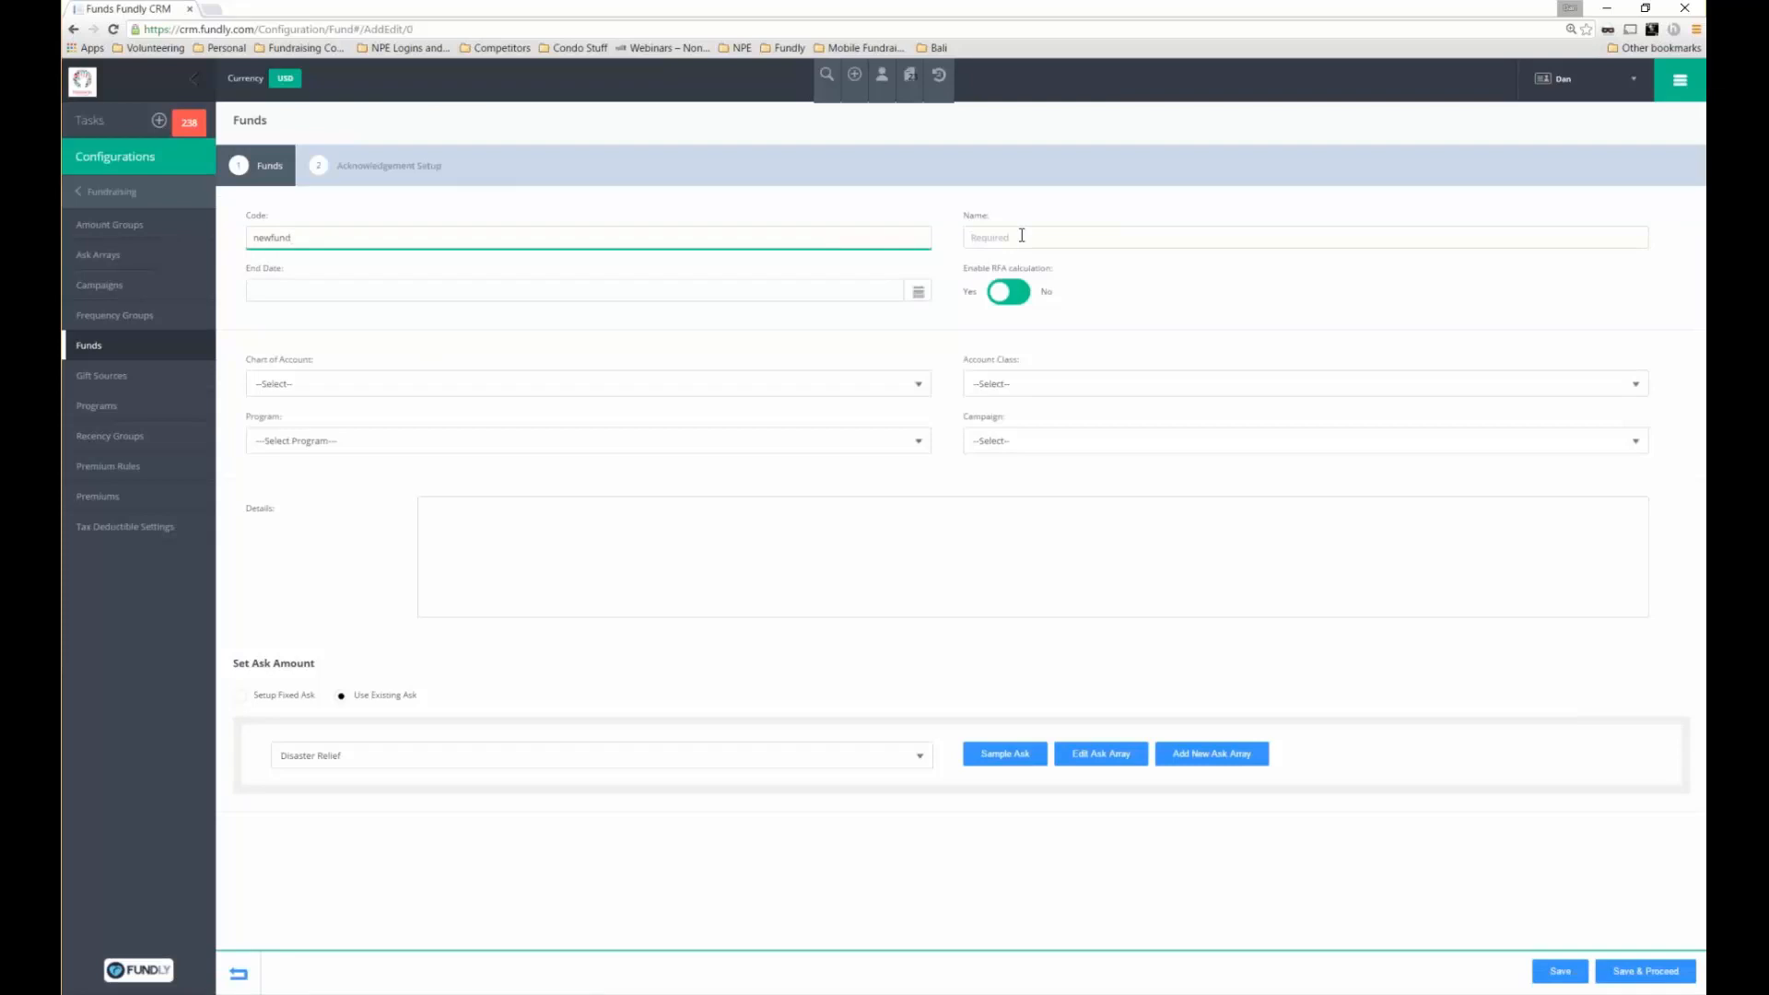
left_click(1022, 235)
type("New Fund")
key("Tab")
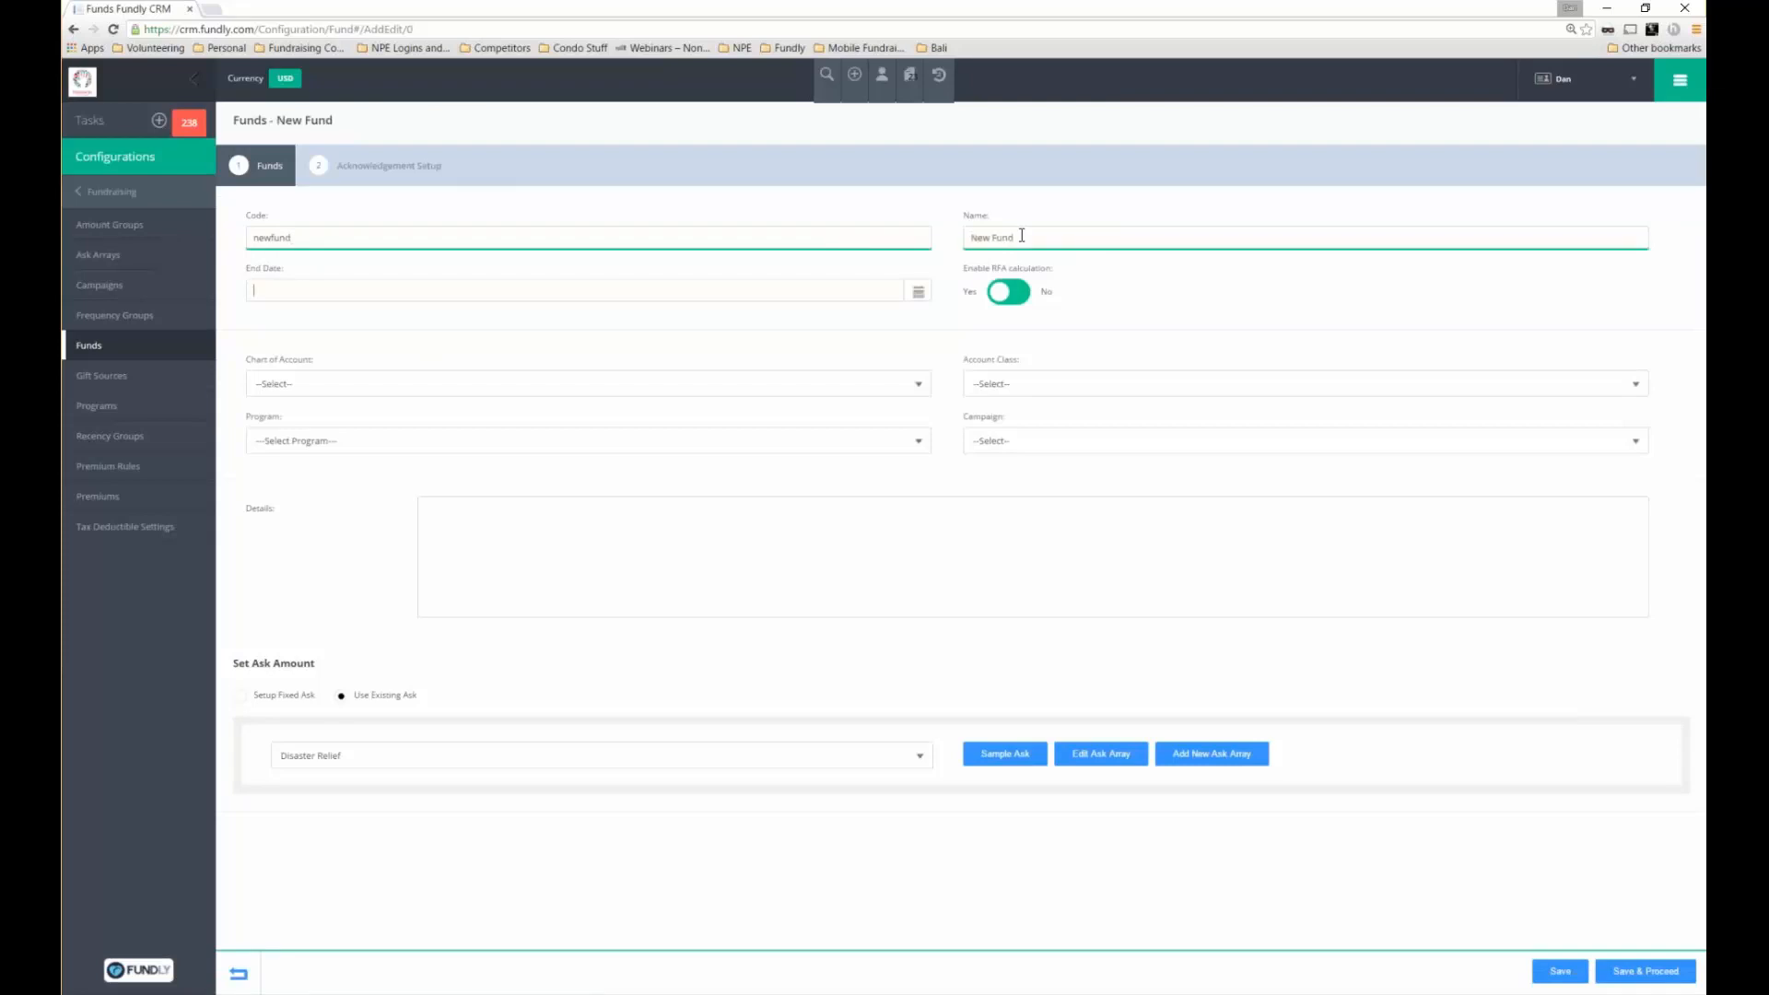
Set the fund's end date to January 1, 2021 using the calendar
left_click(874, 293)
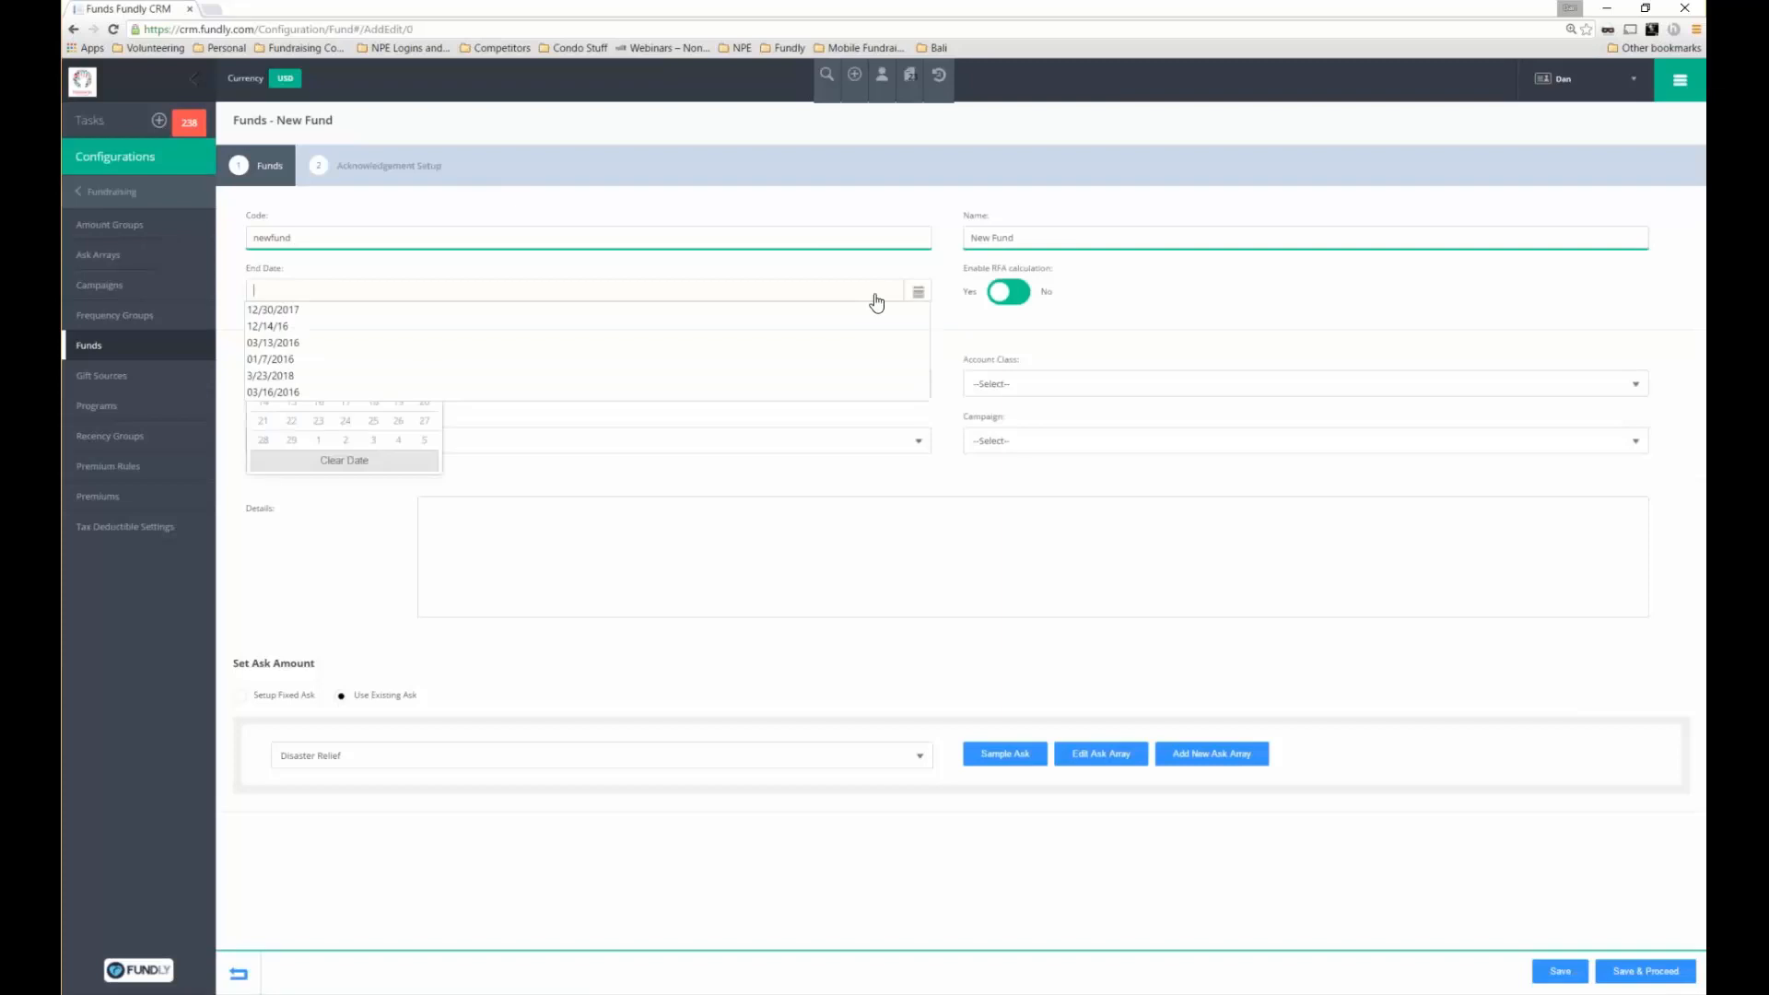
left_click(555, 422)
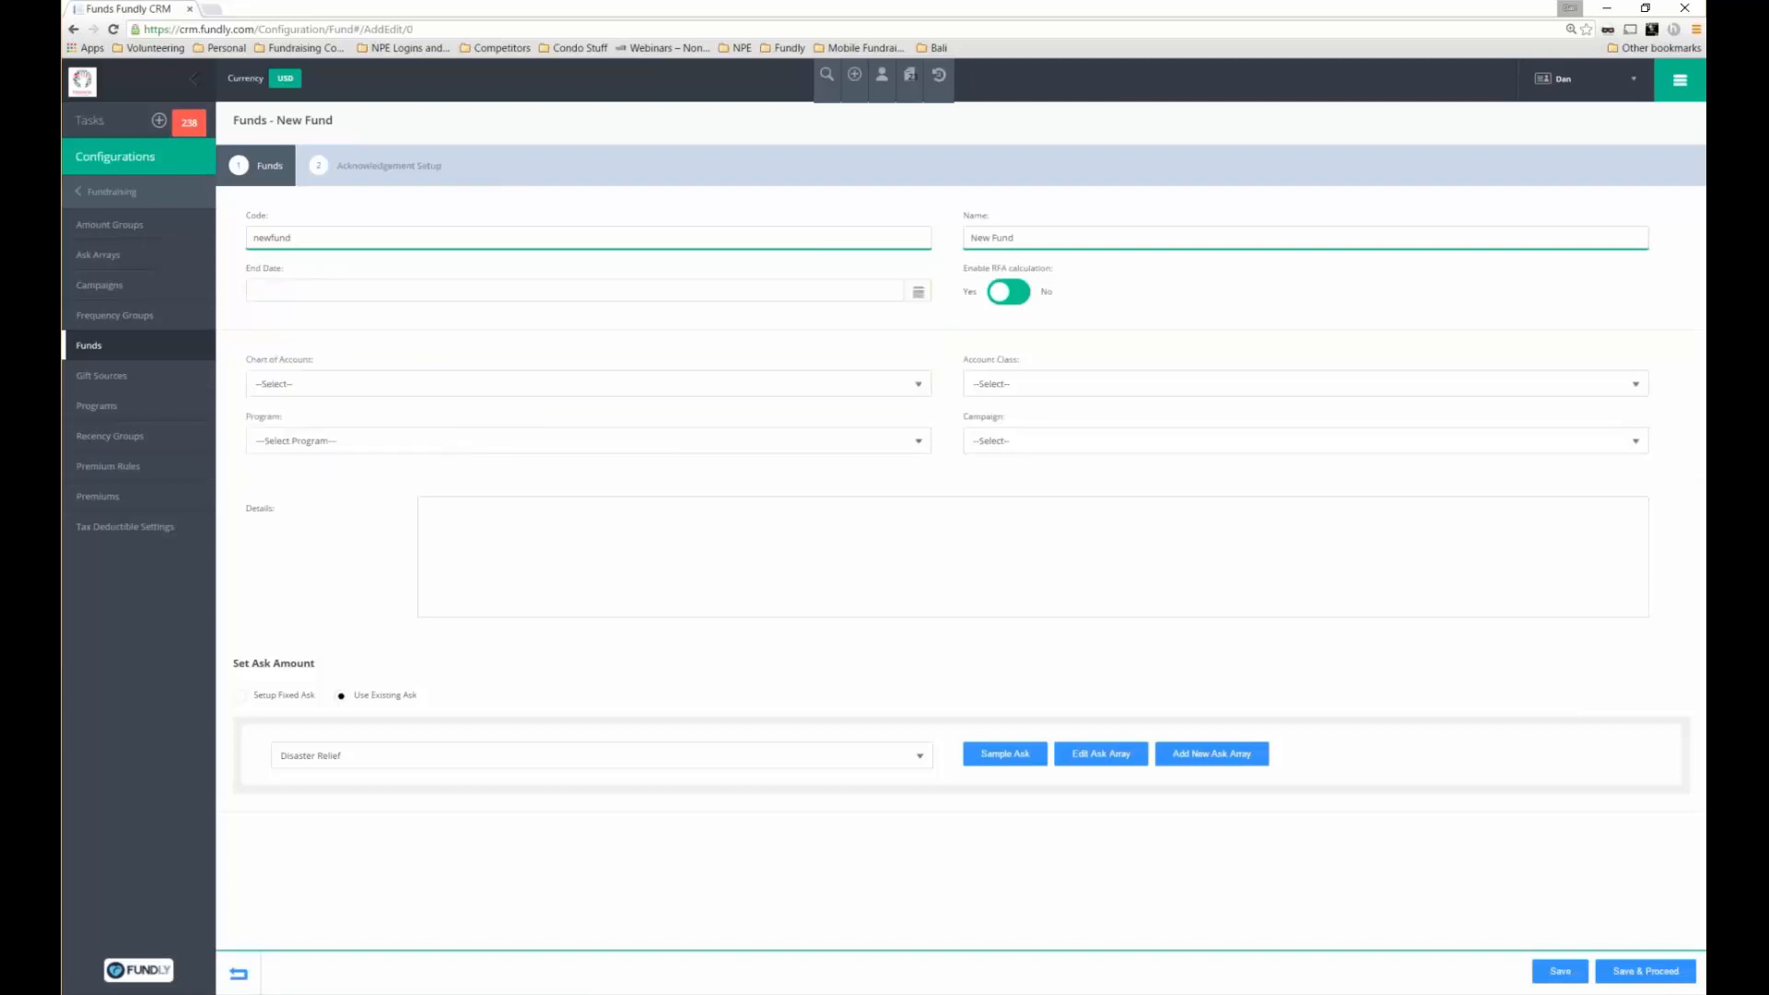
left_click(406, 291)
left_click(400, 323)
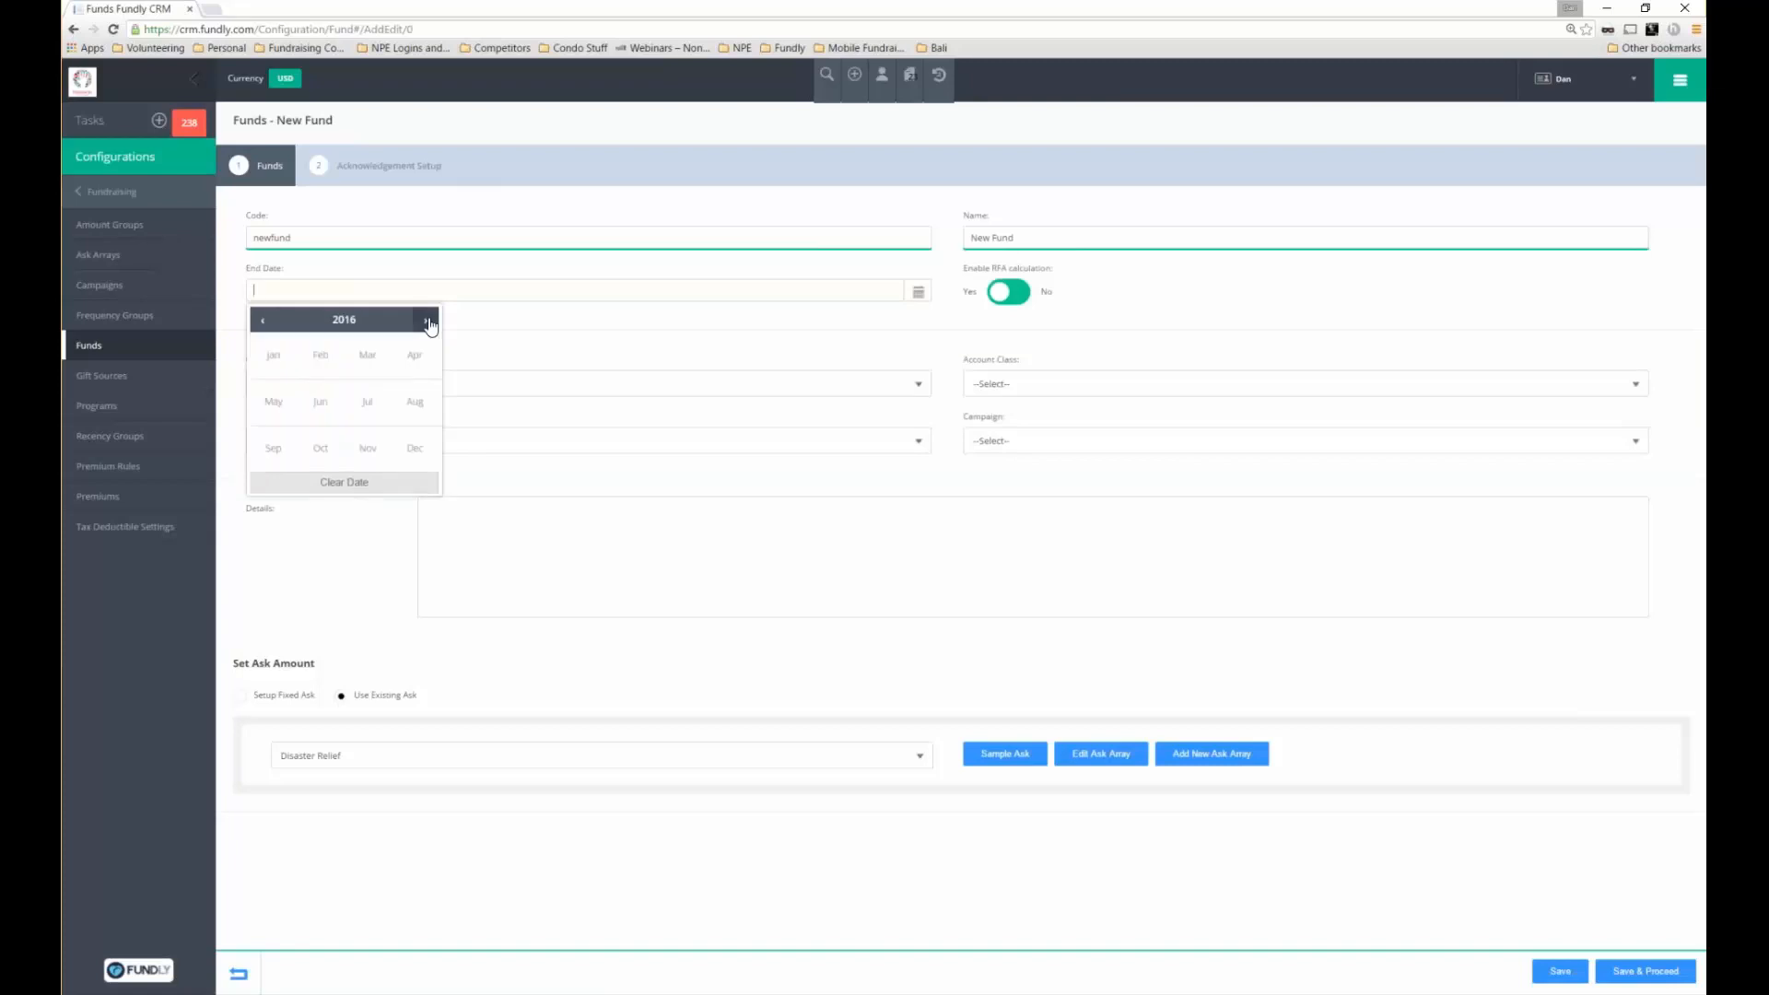
left_click(428, 321)
double_click(427, 321)
left_click(268, 367)
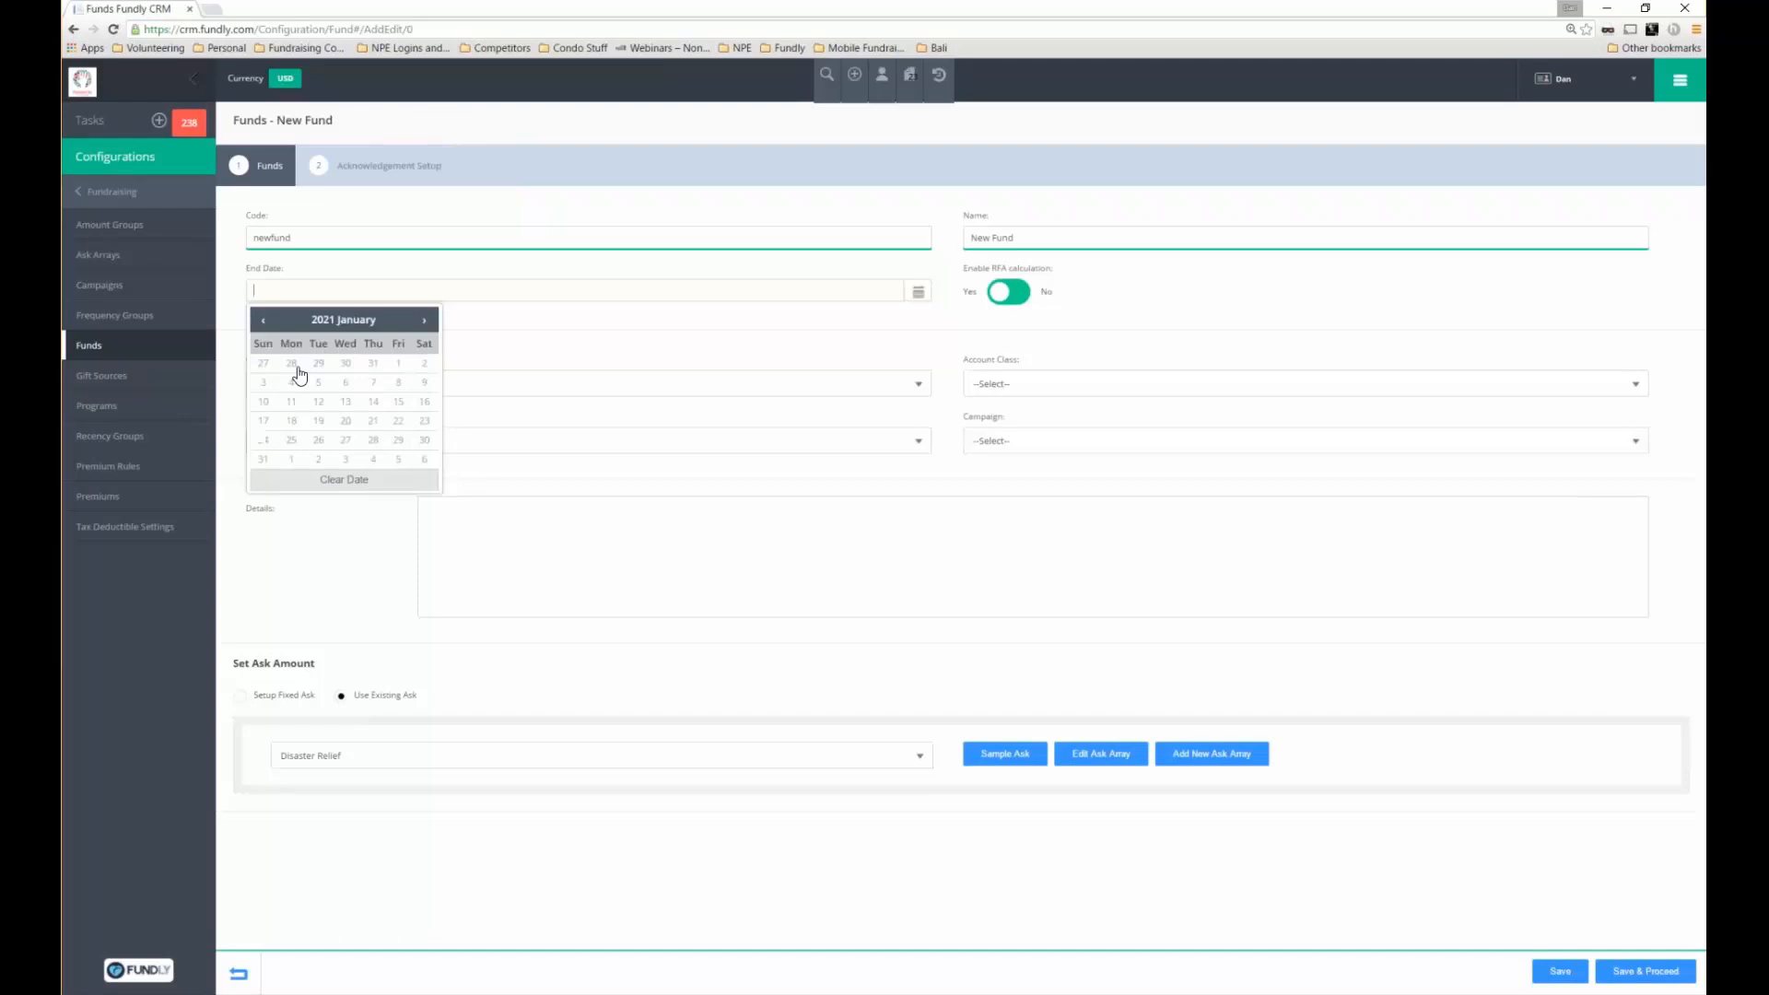
left_click(398, 363)
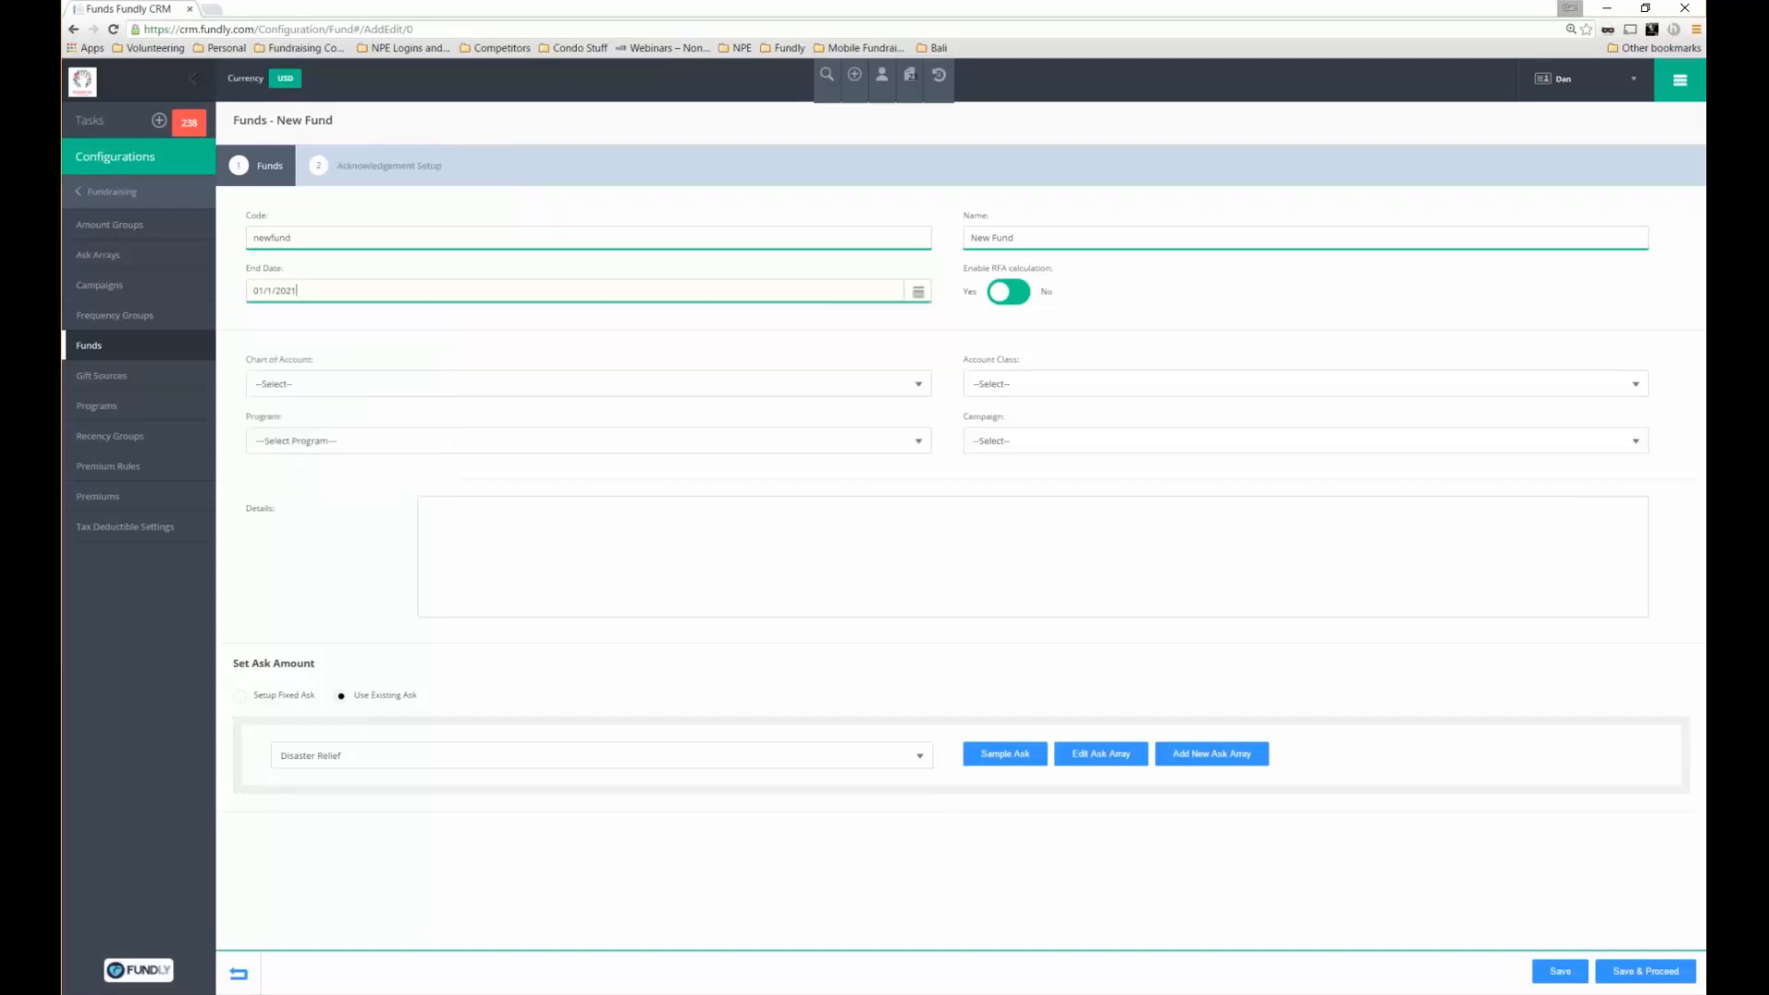
Assign chart of account 10000 - Contributions and link the Capital Campaign
triple_click(973, 273)
left_click(329, 362)
left_click_drag(312, 361, 246, 361)
left_click_drag(1020, 360, 963, 360)
left_click(366, 384)
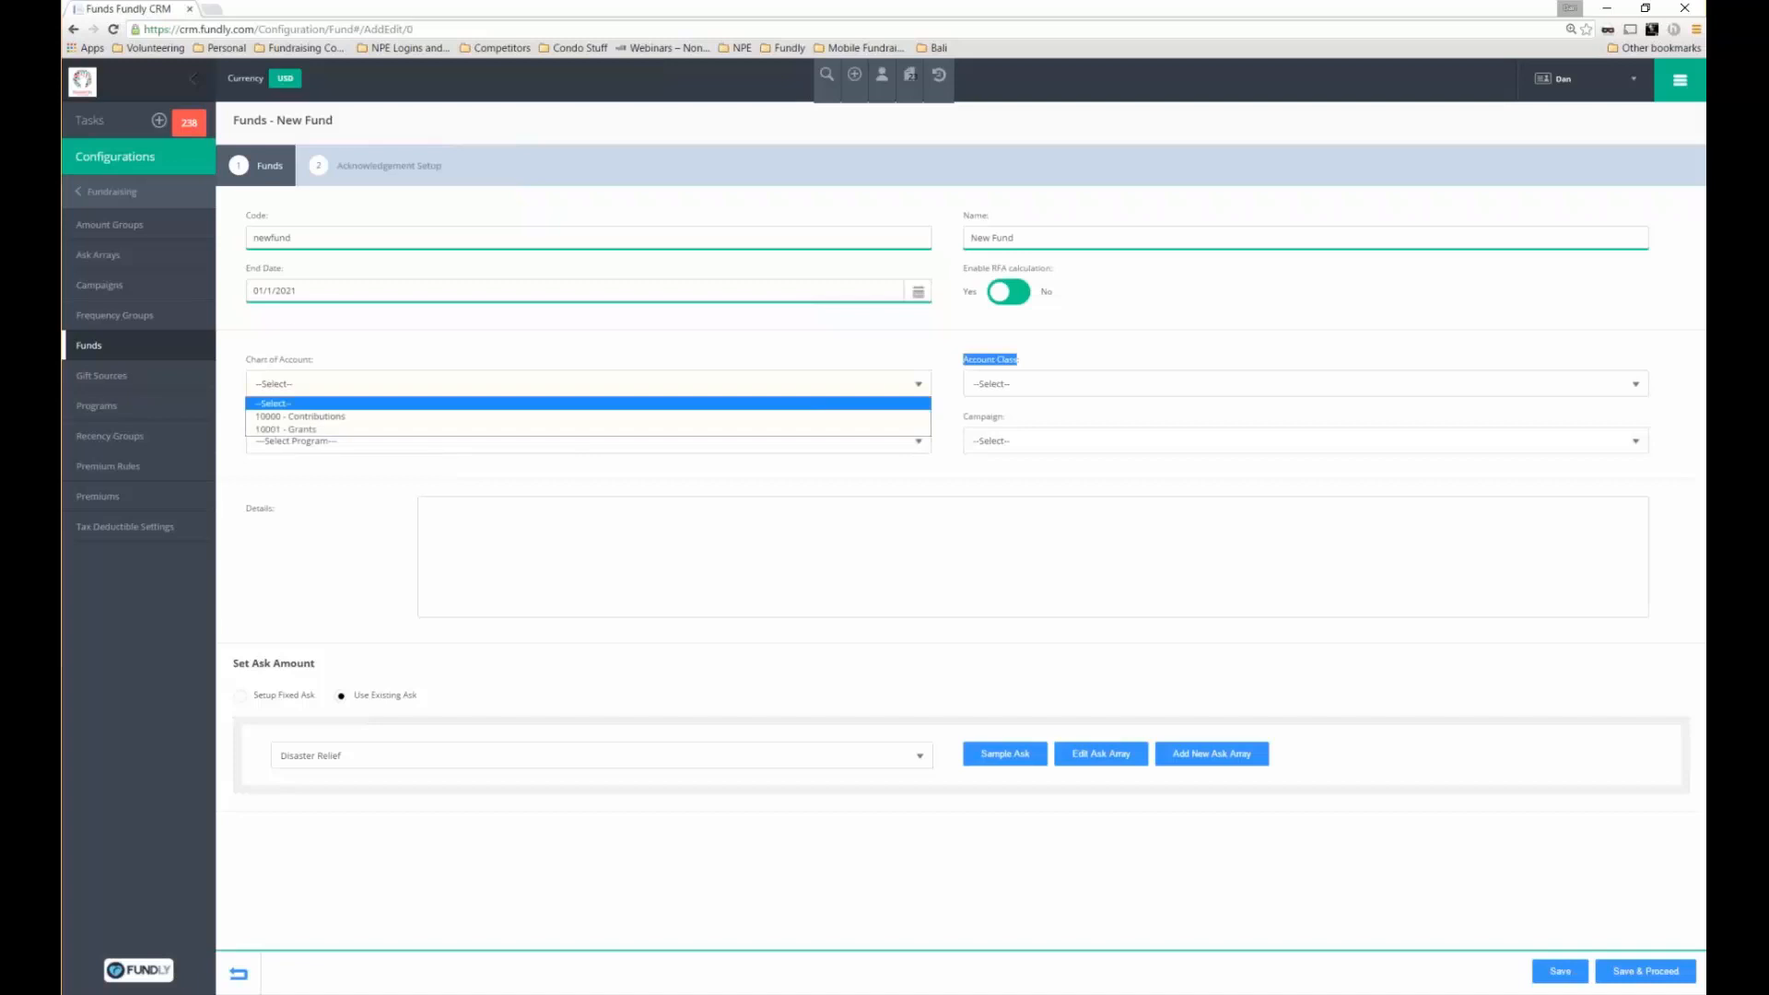
left_click(365, 416)
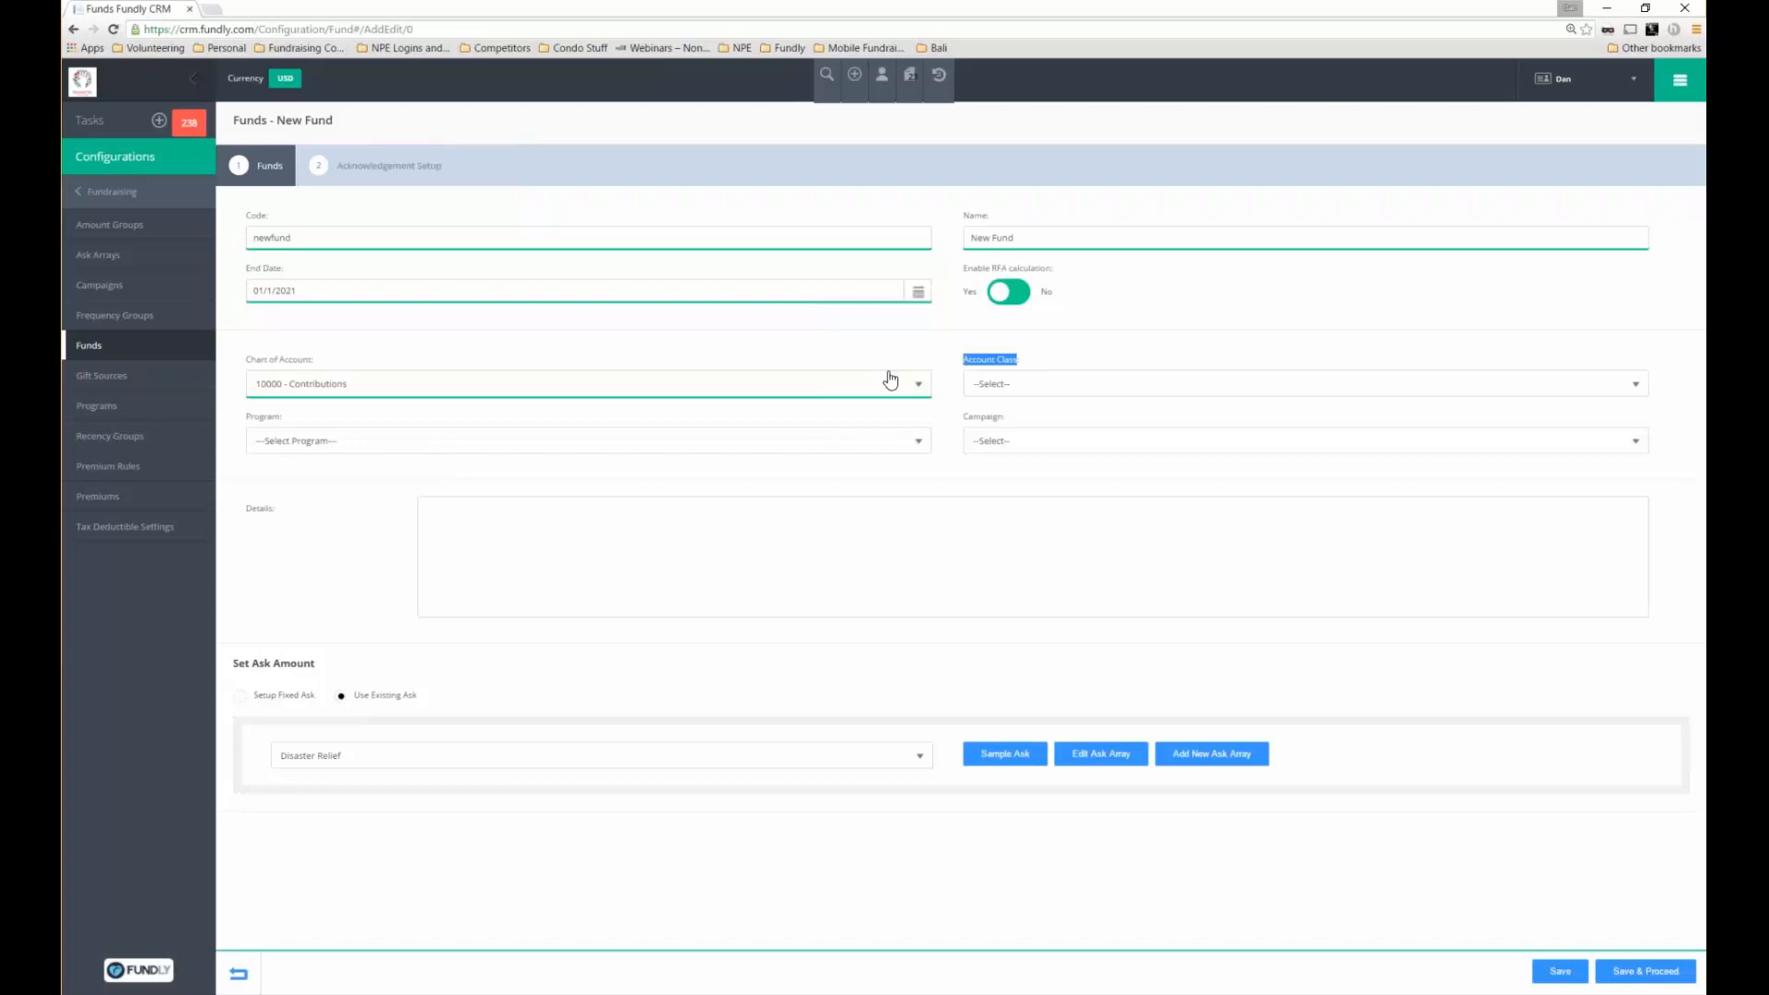
left_click(286, 417)
left_click(1014, 440)
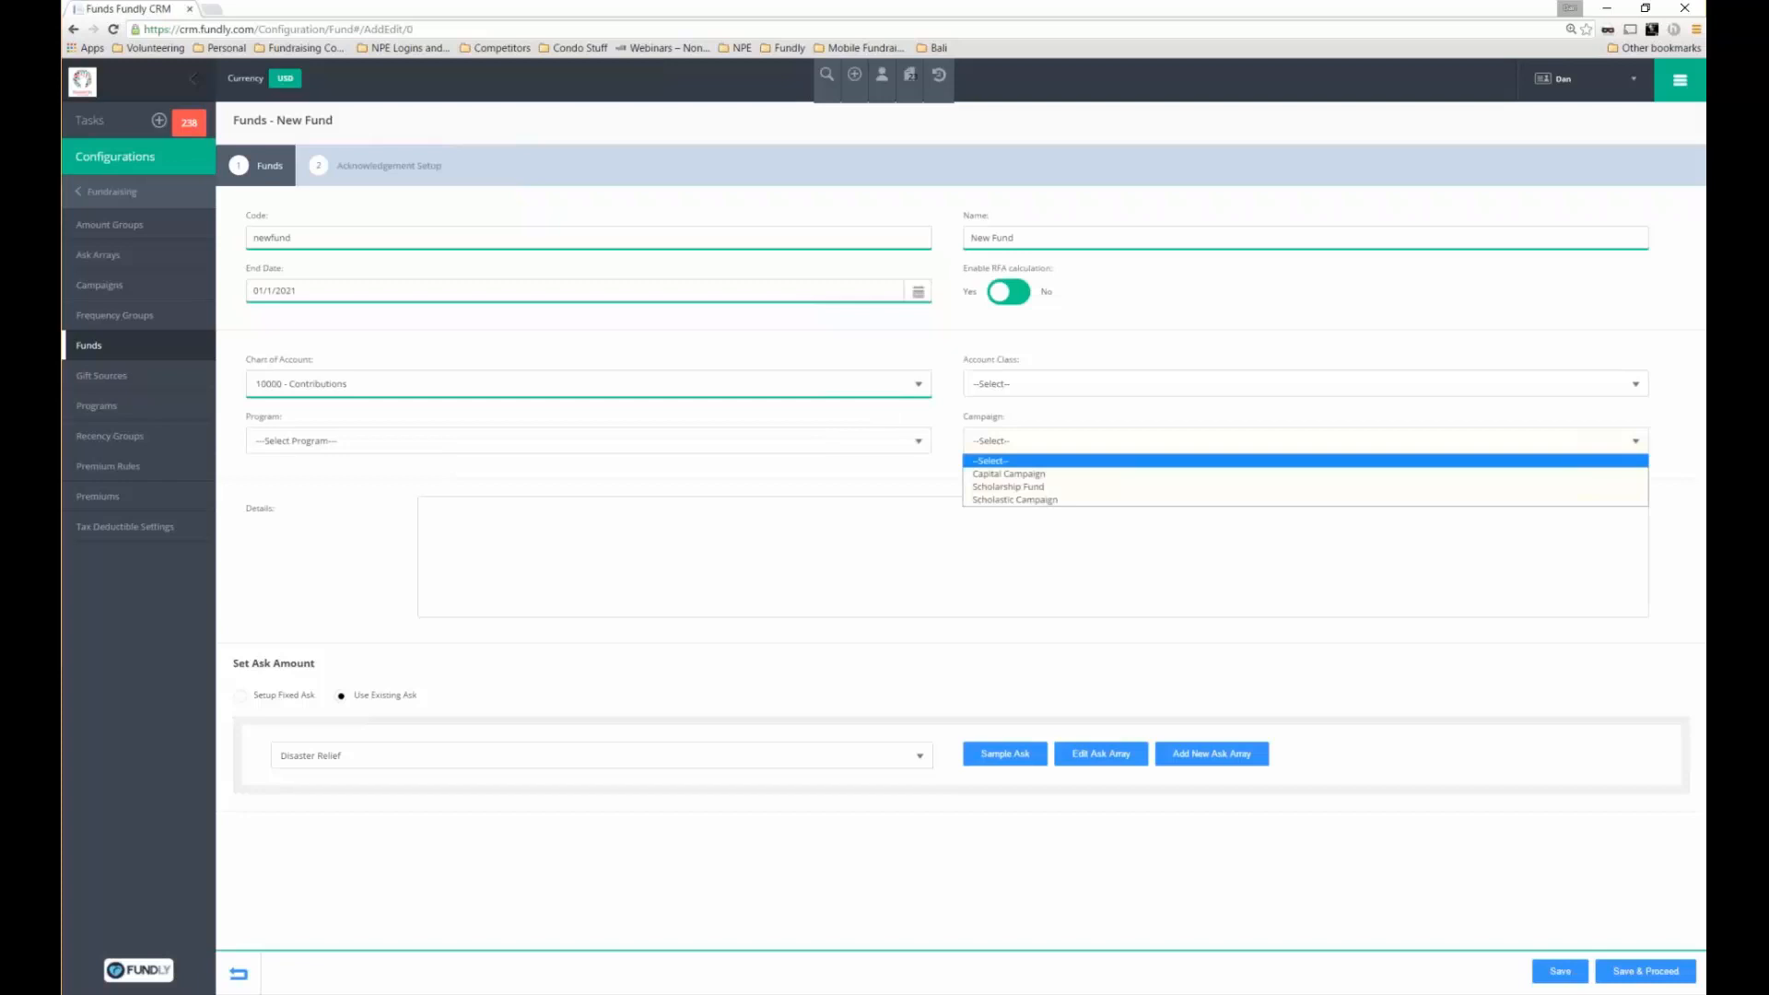
left_click(1009, 474)
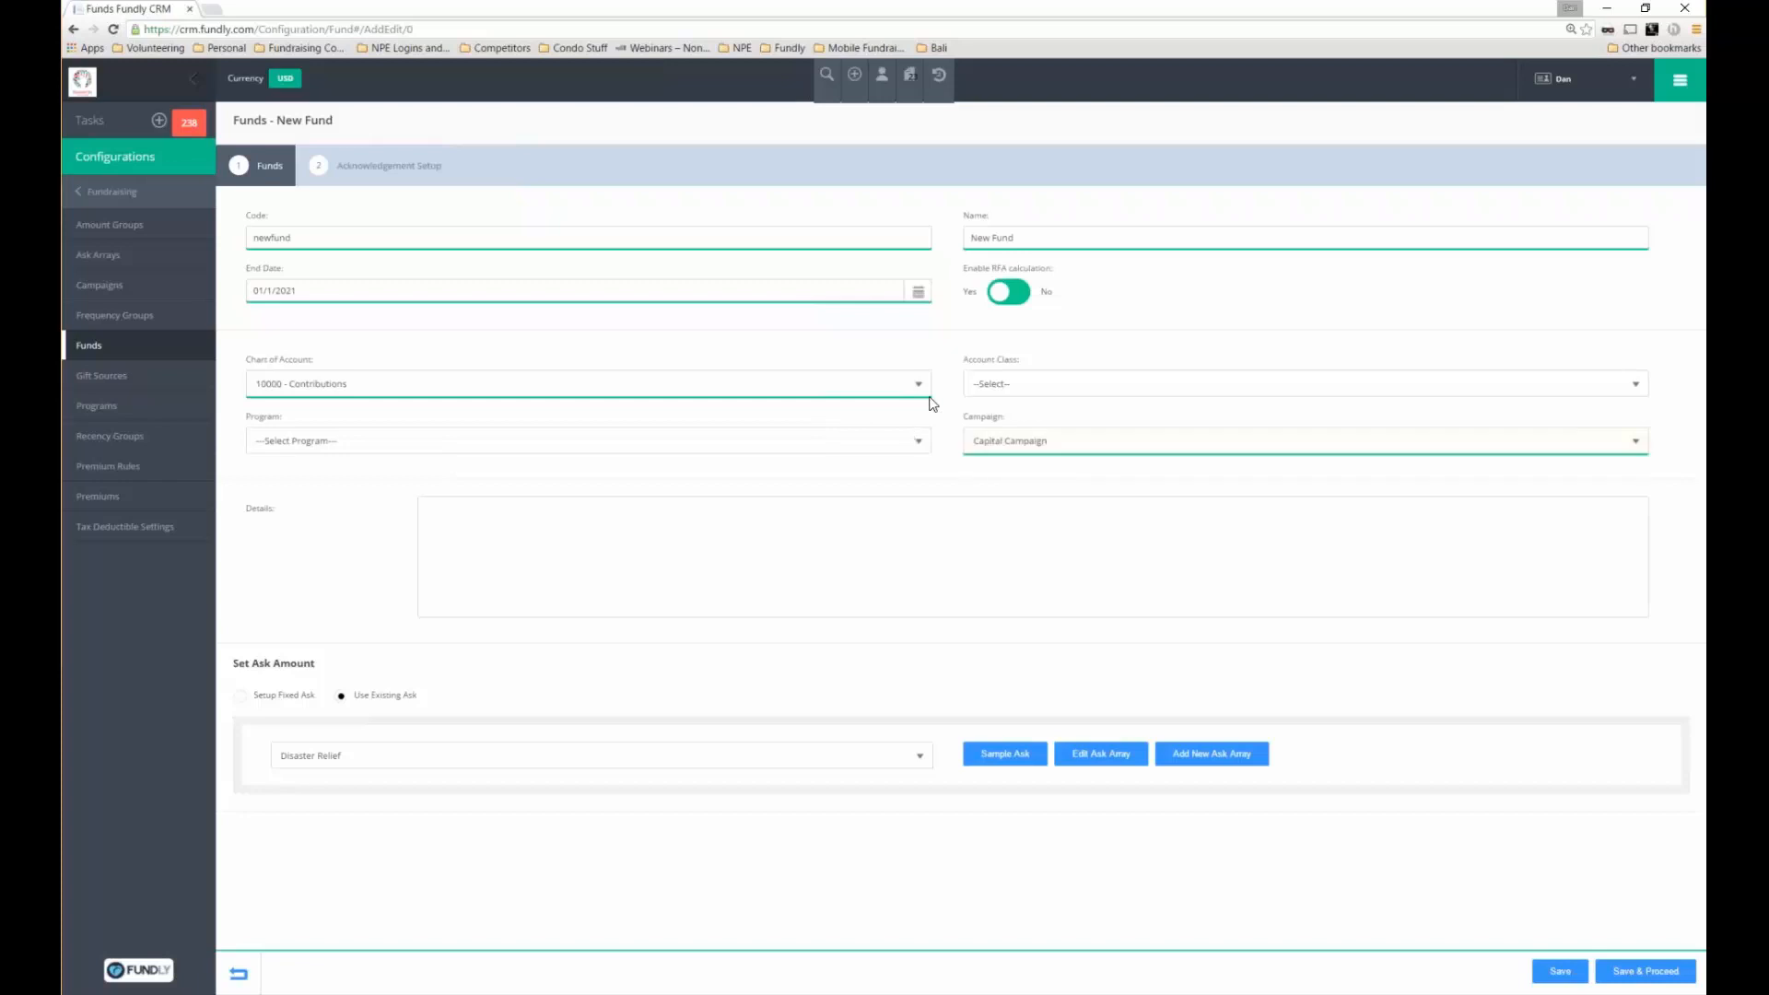
Reset the campaign and chart of account back to --Select--
left_click_drag(932, 404, 1032, 425)
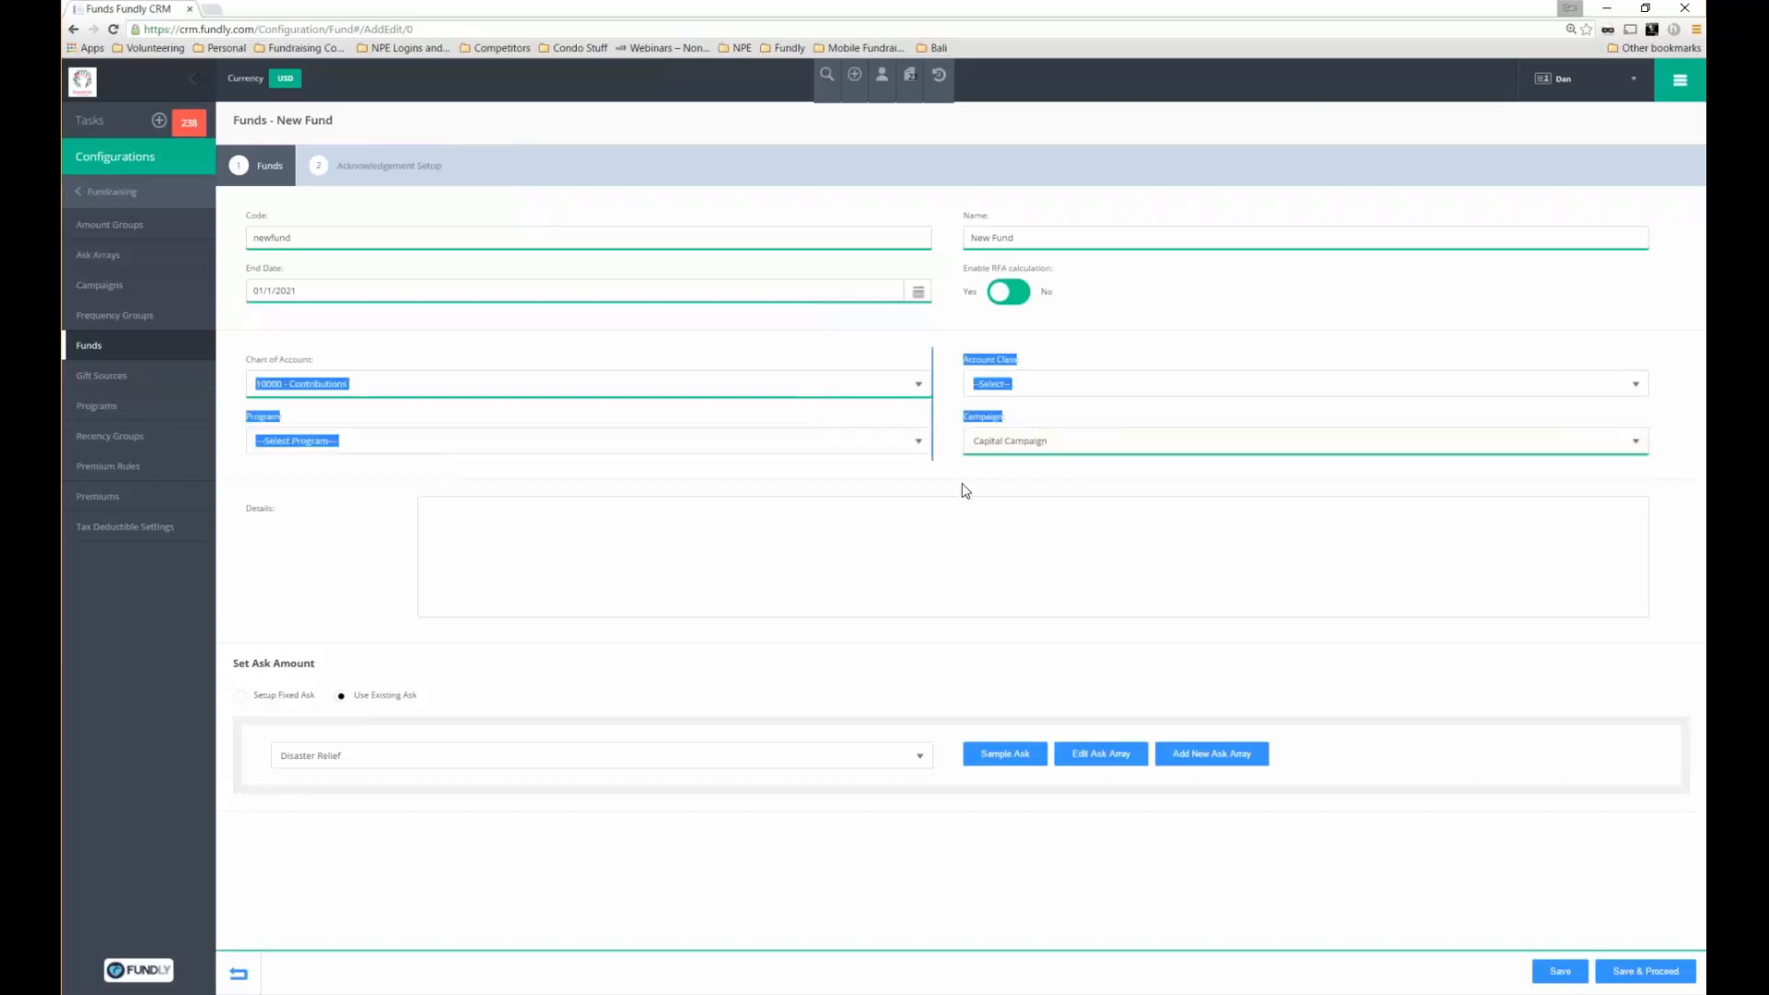
left_click(969, 441)
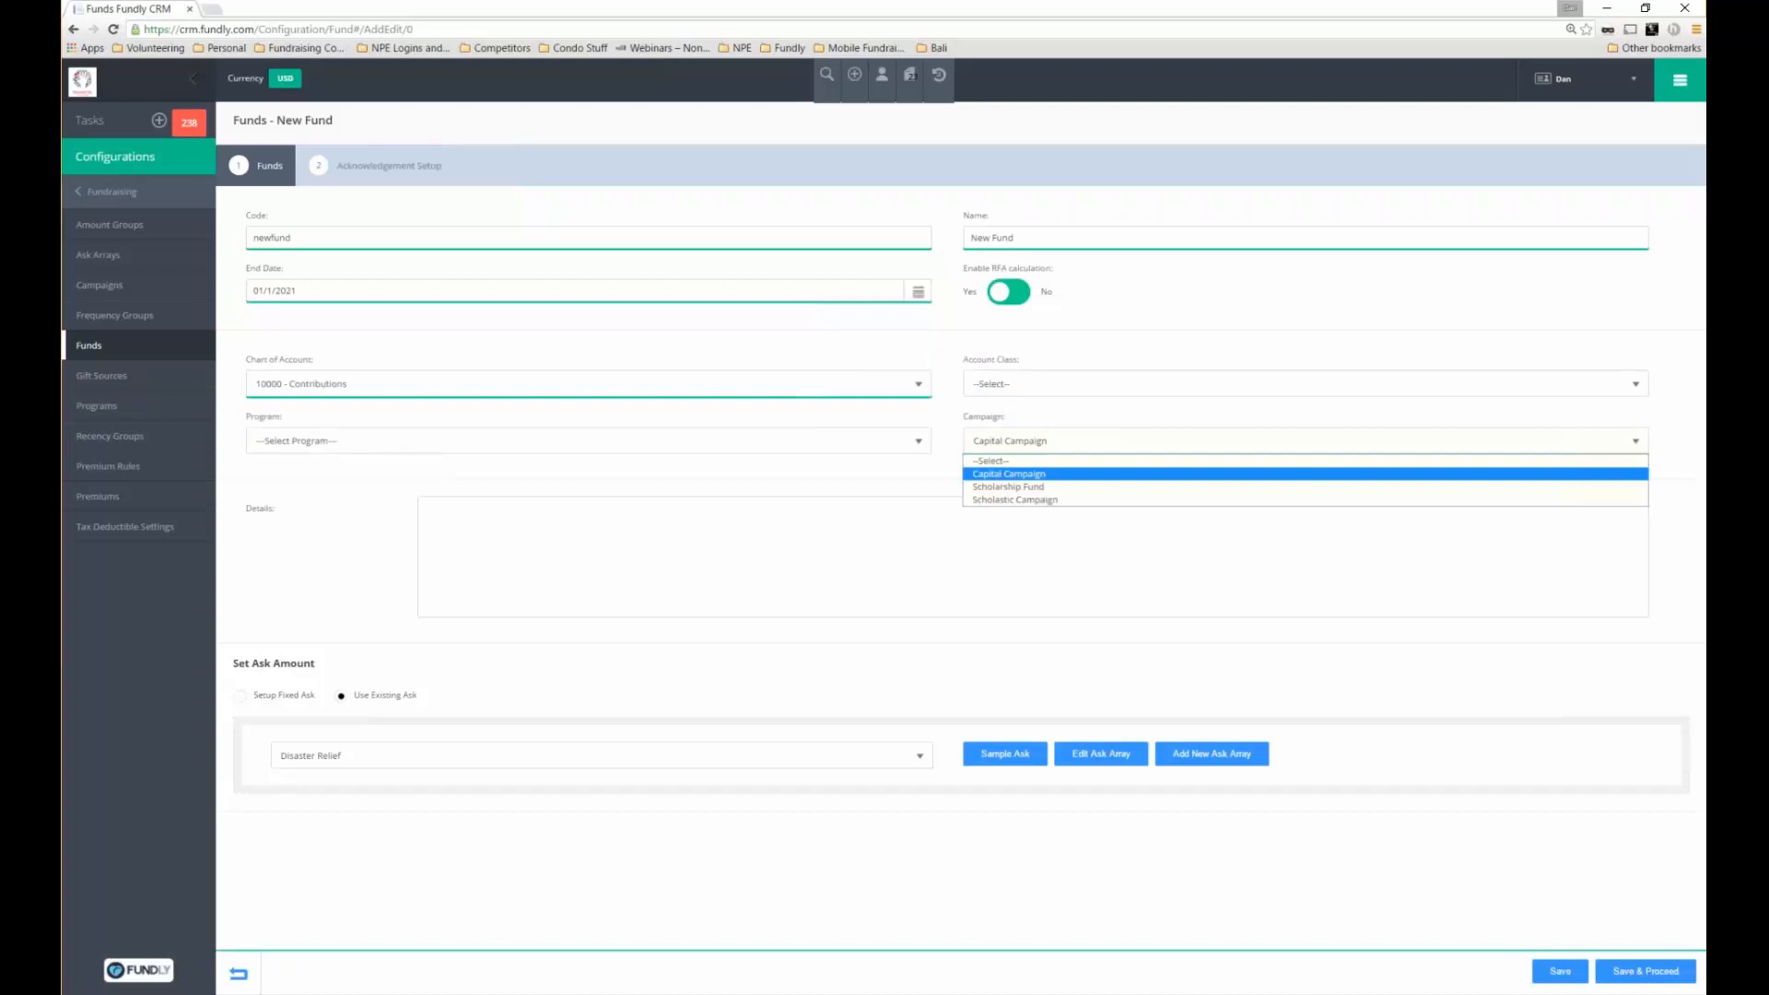
left_click(991, 461)
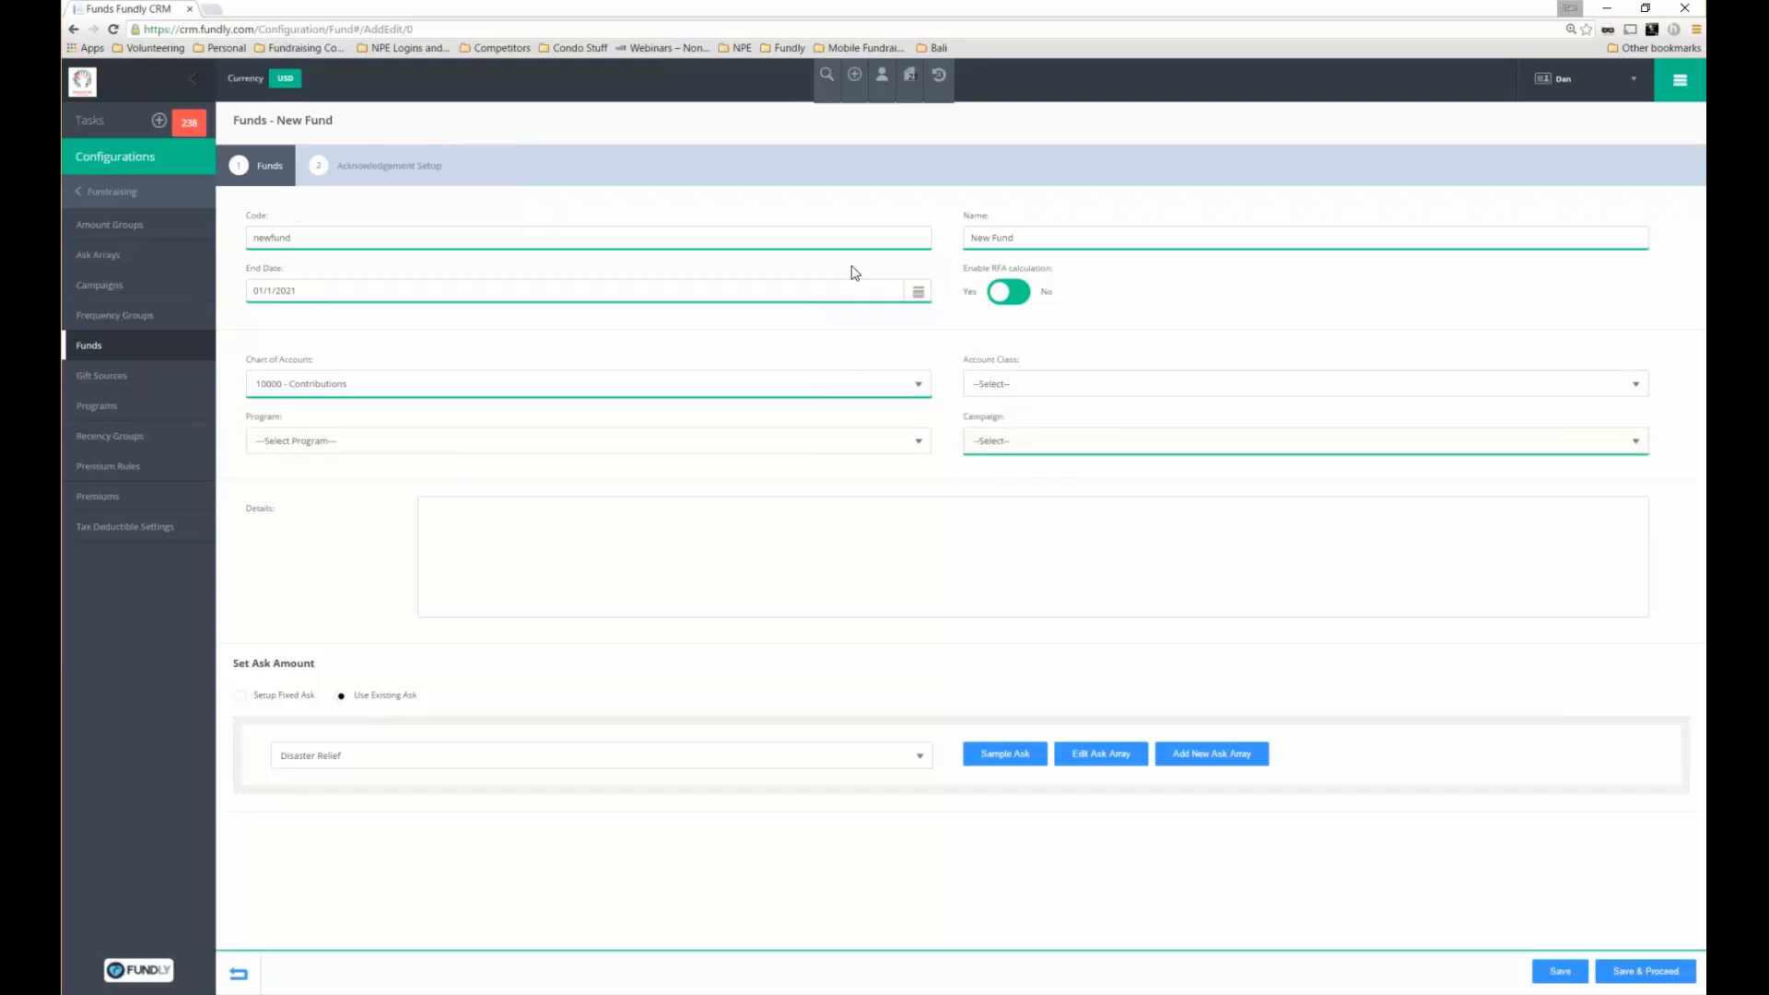
left_click(553, 385)
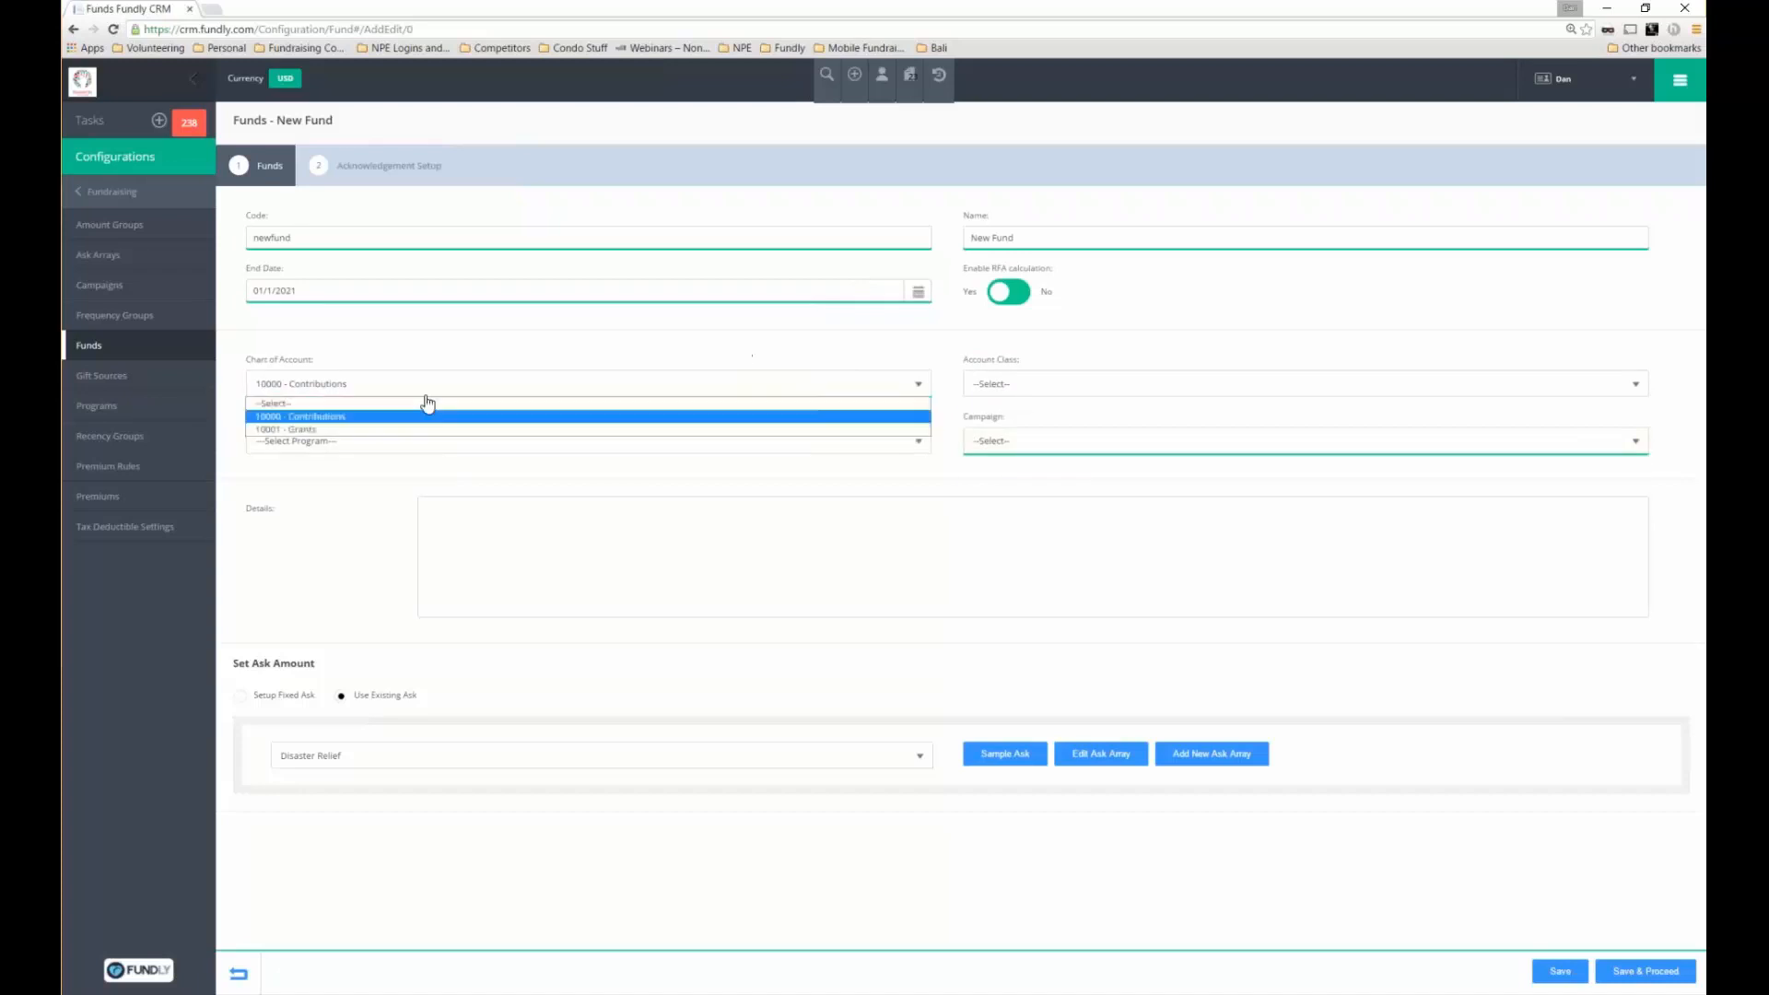
left_click(907, 404)
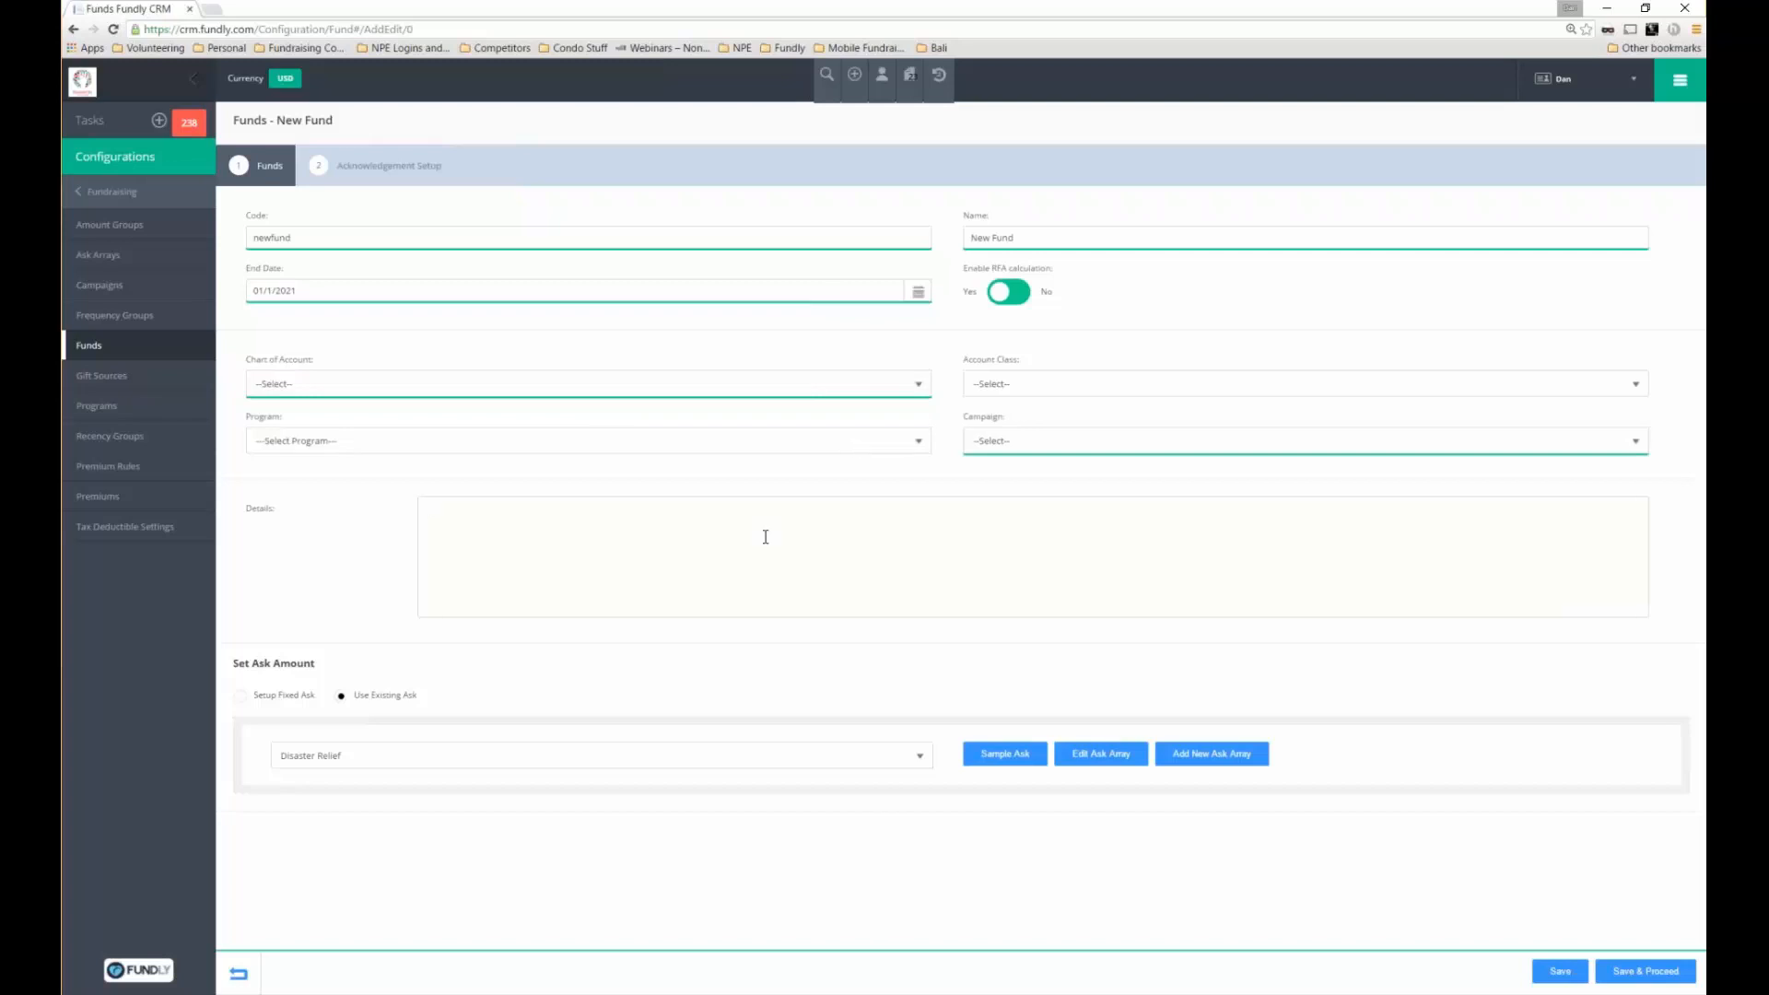
Enter the details 'this fund has been setup to do...', correcting the typo
type("hi")
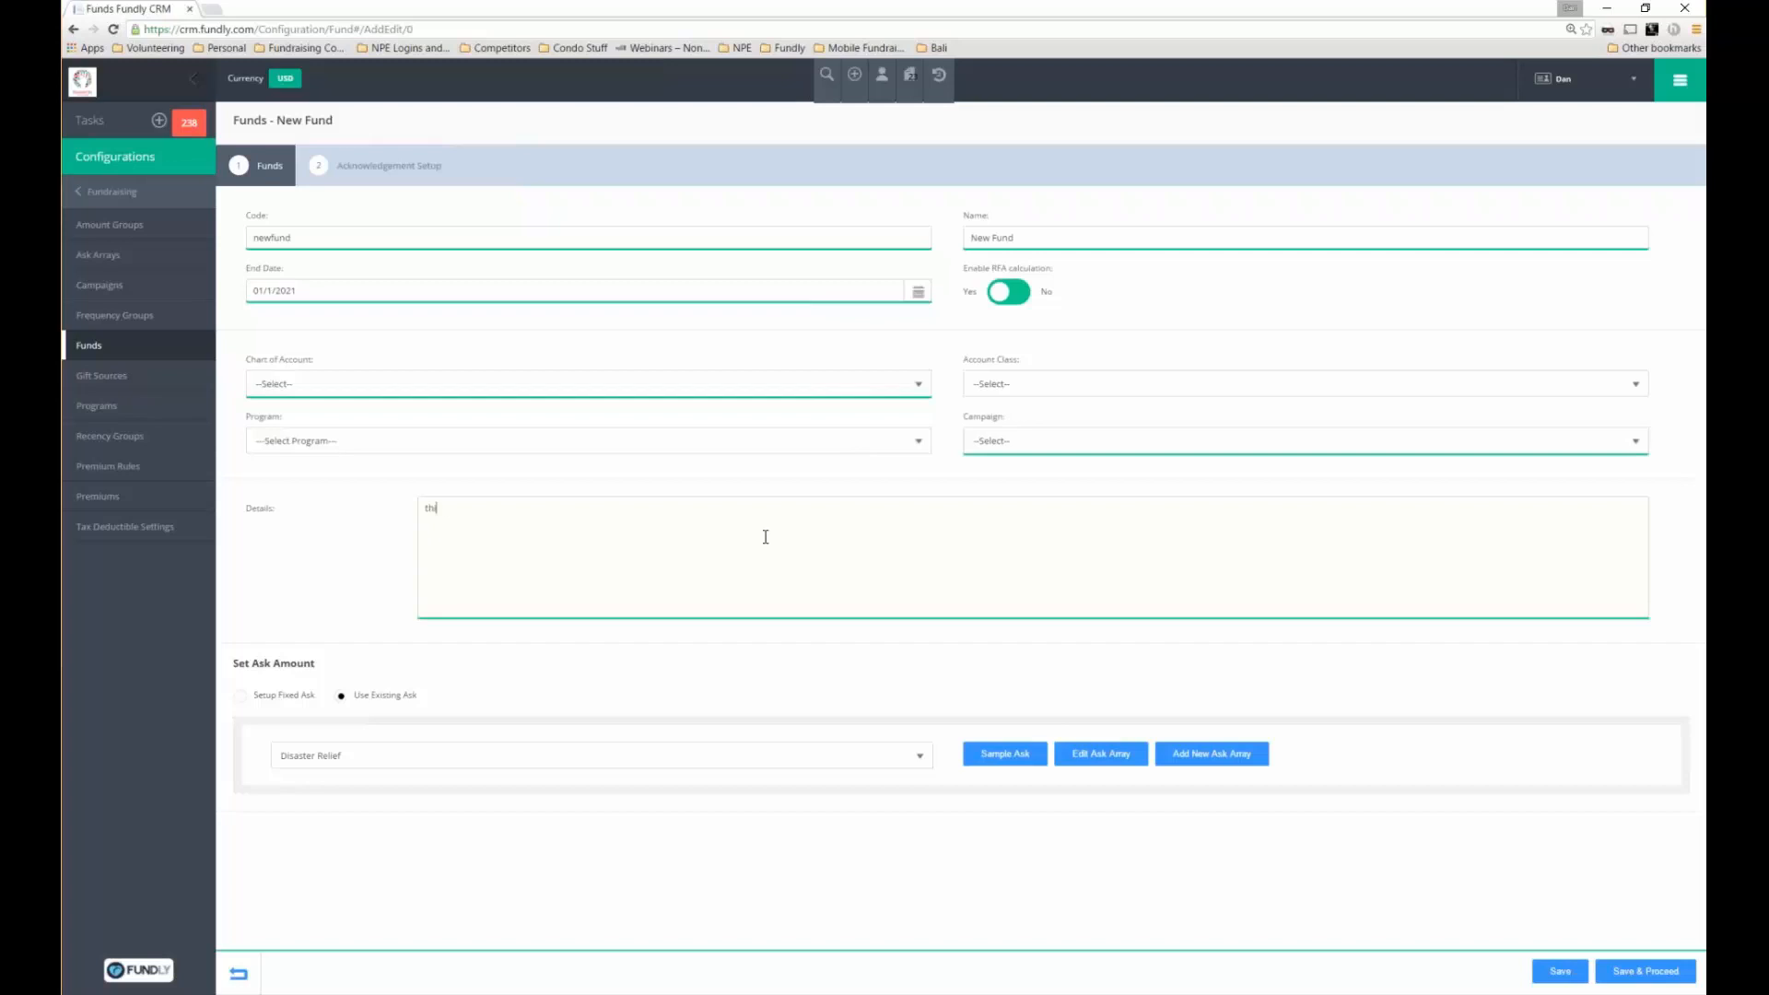
type("s fund hi")
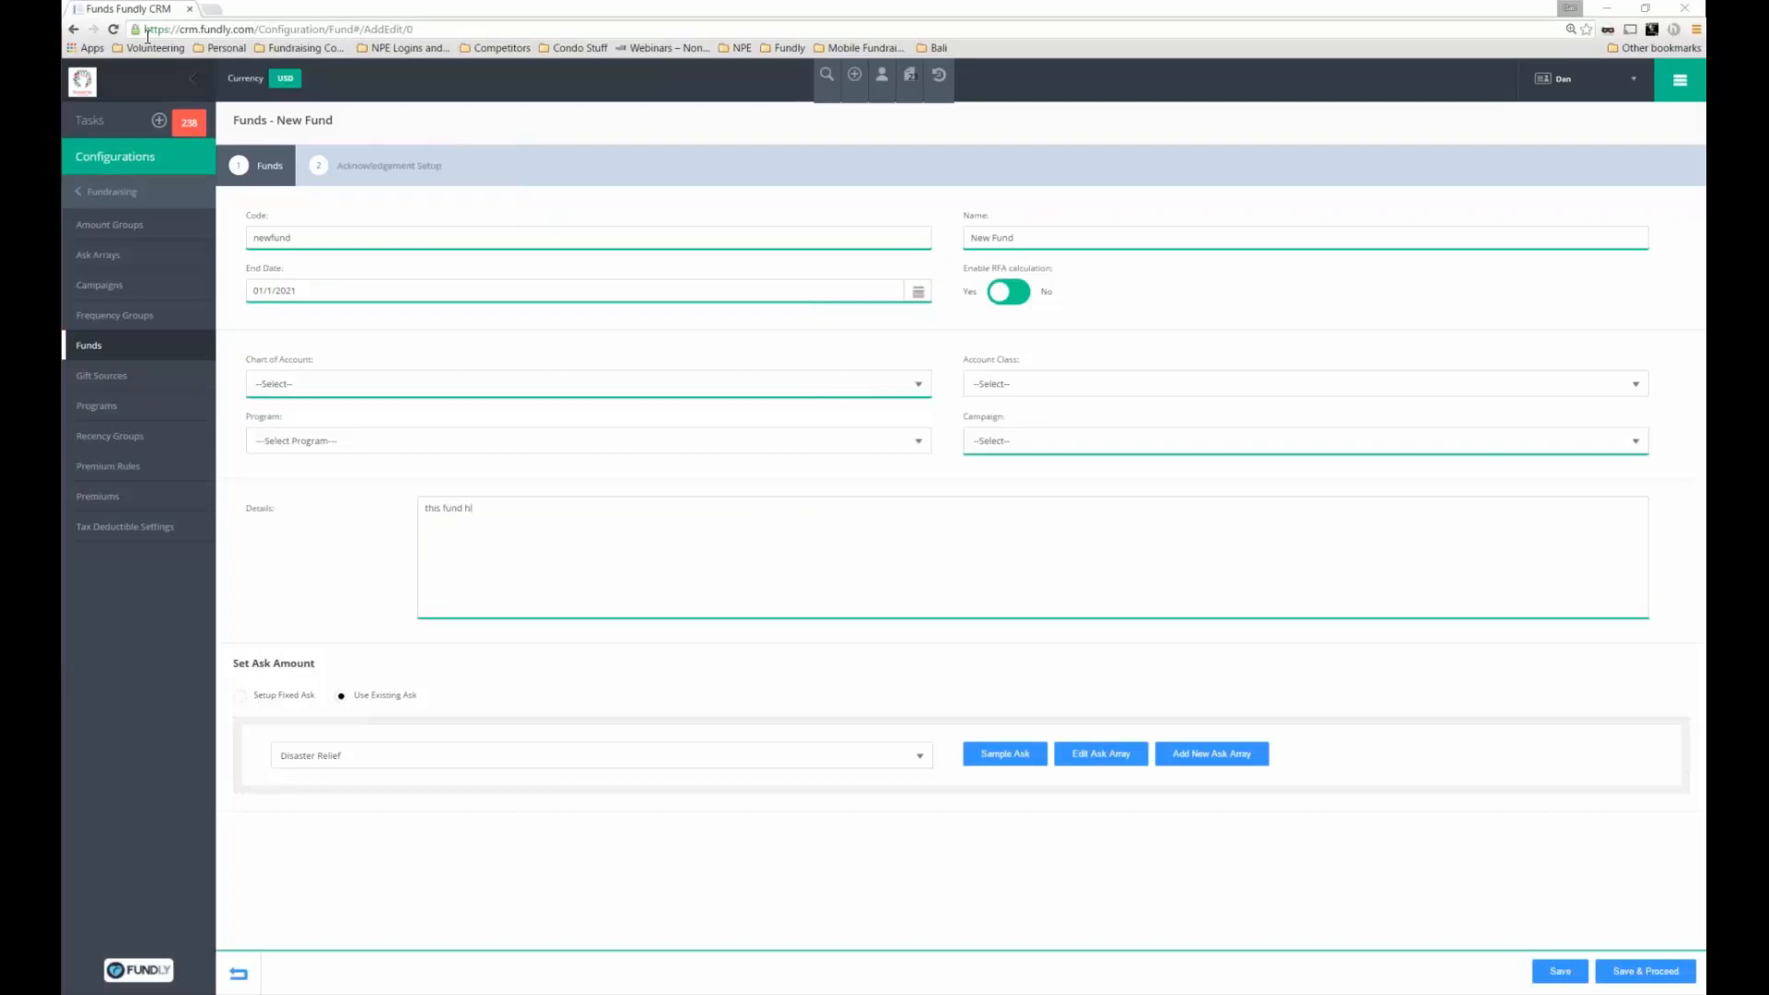
key("alt+Tab")
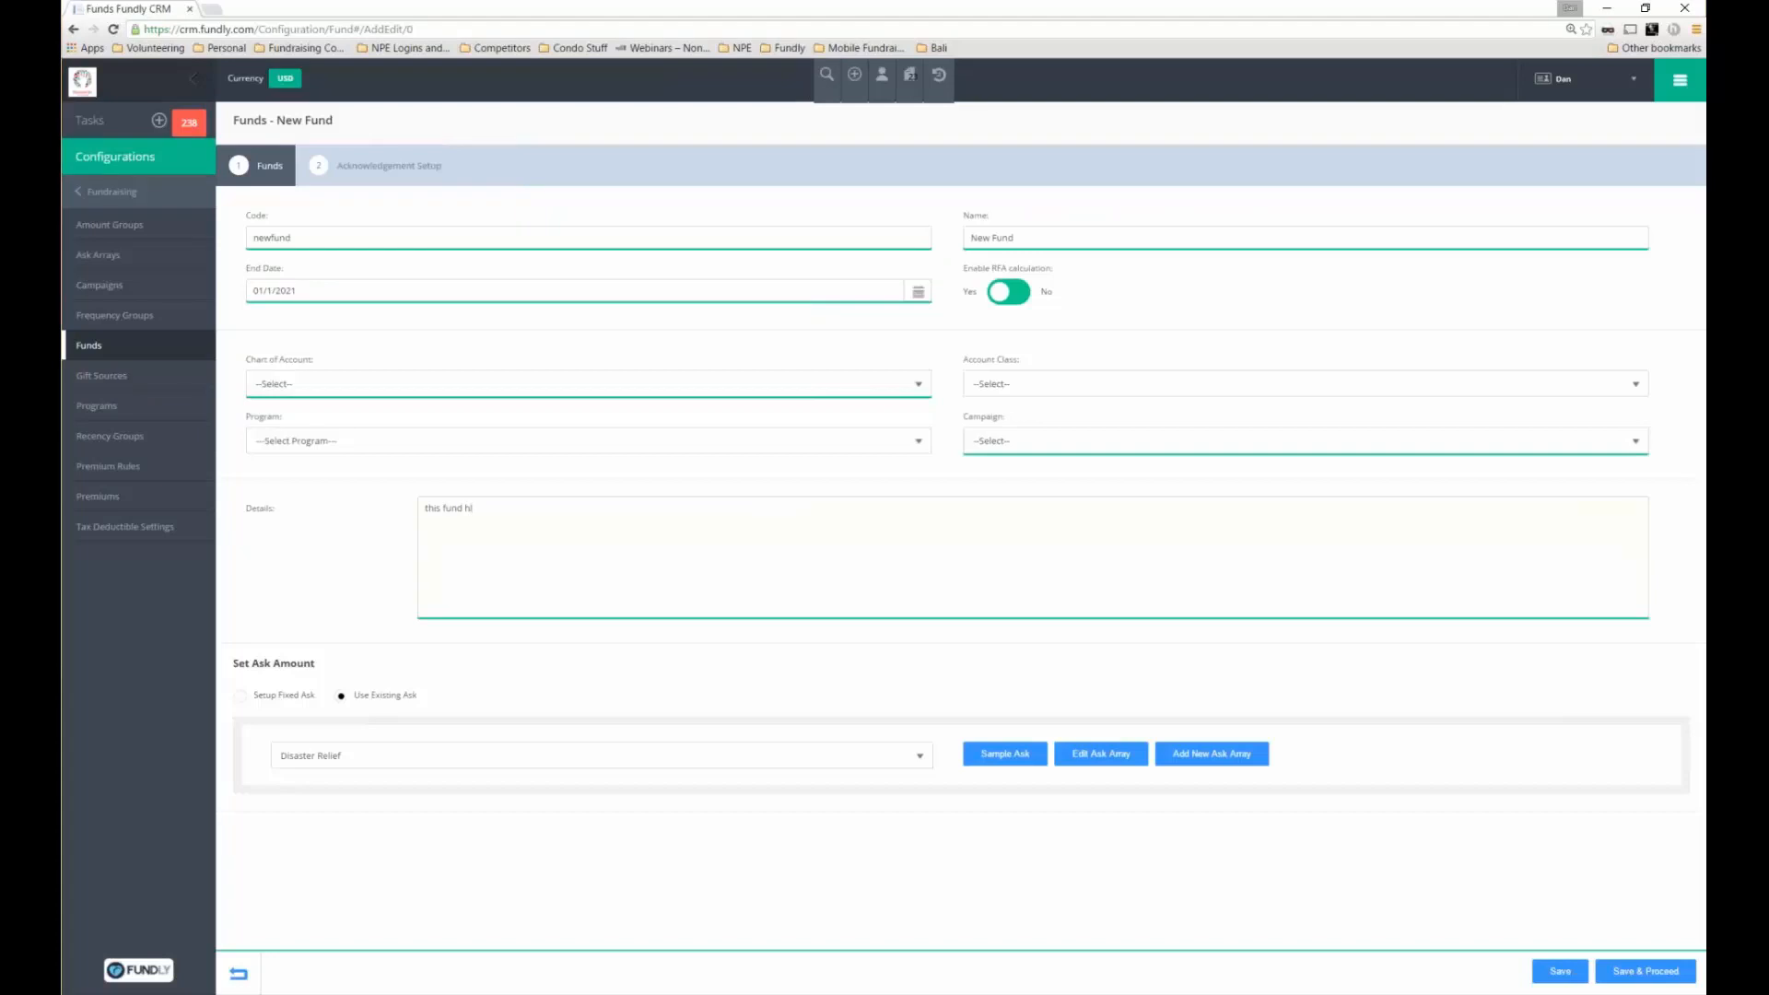
key("BackSpace")
key("BackSpace")
type("has been setup to do....")
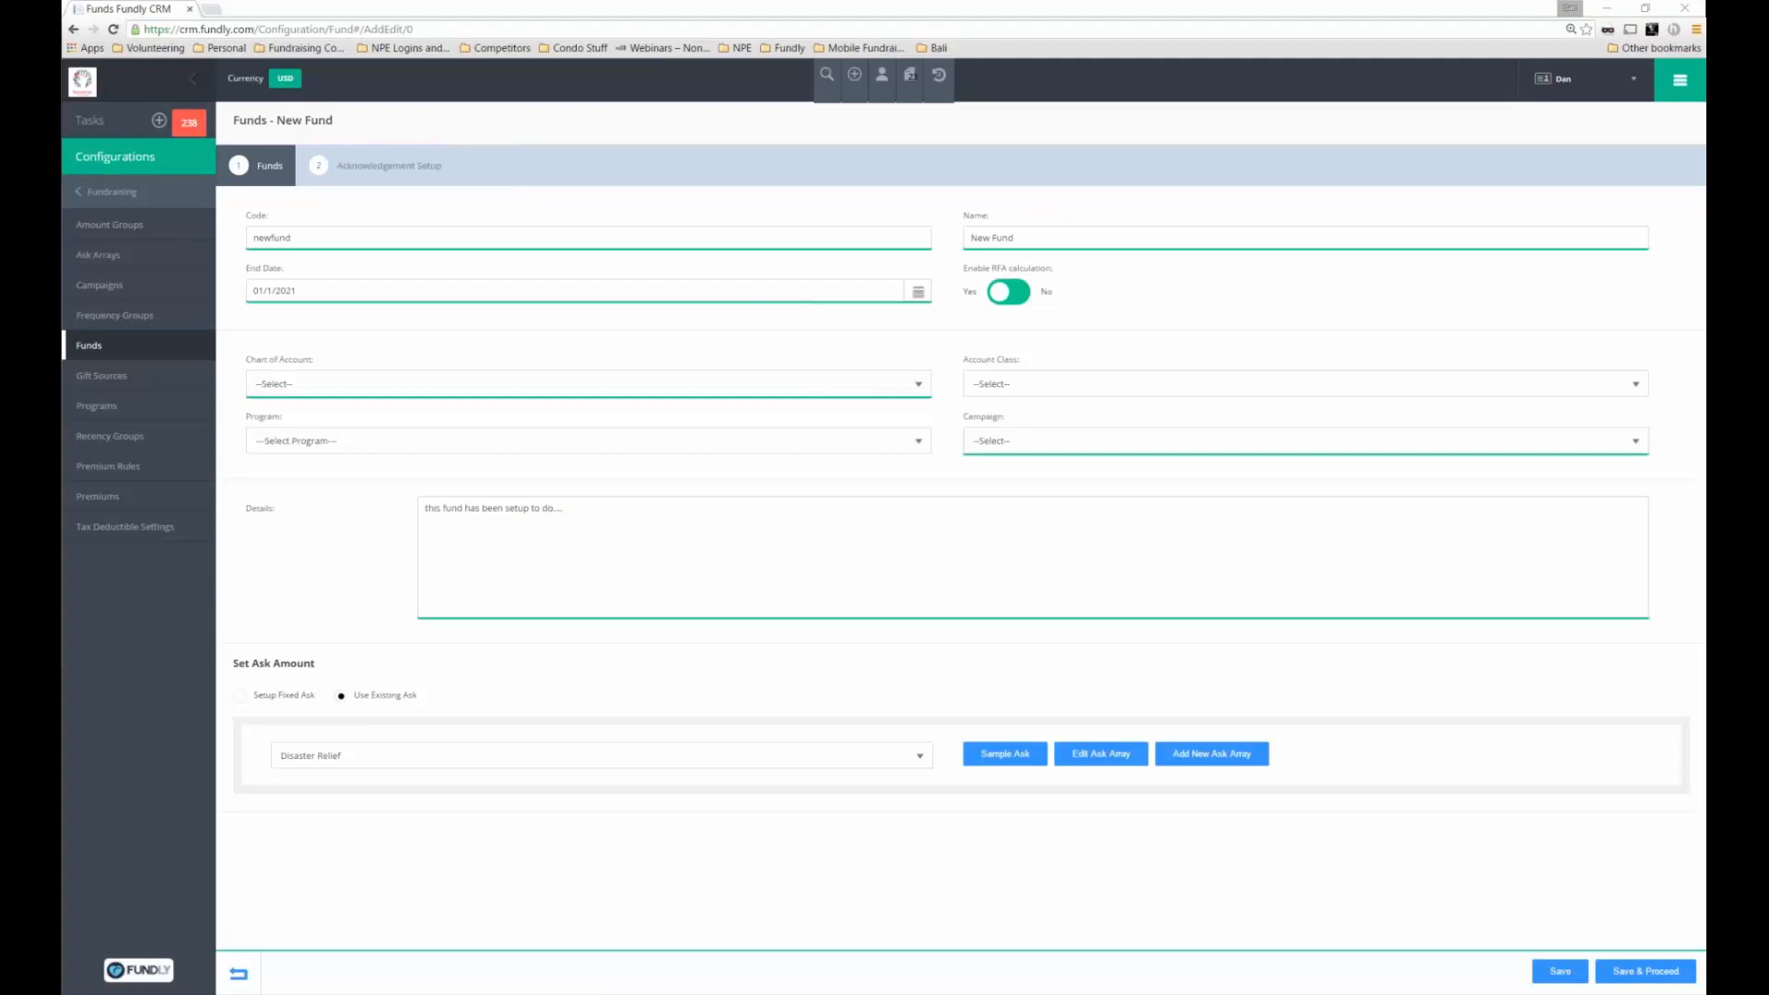
left_click_drag(315, 663, 234, 663)
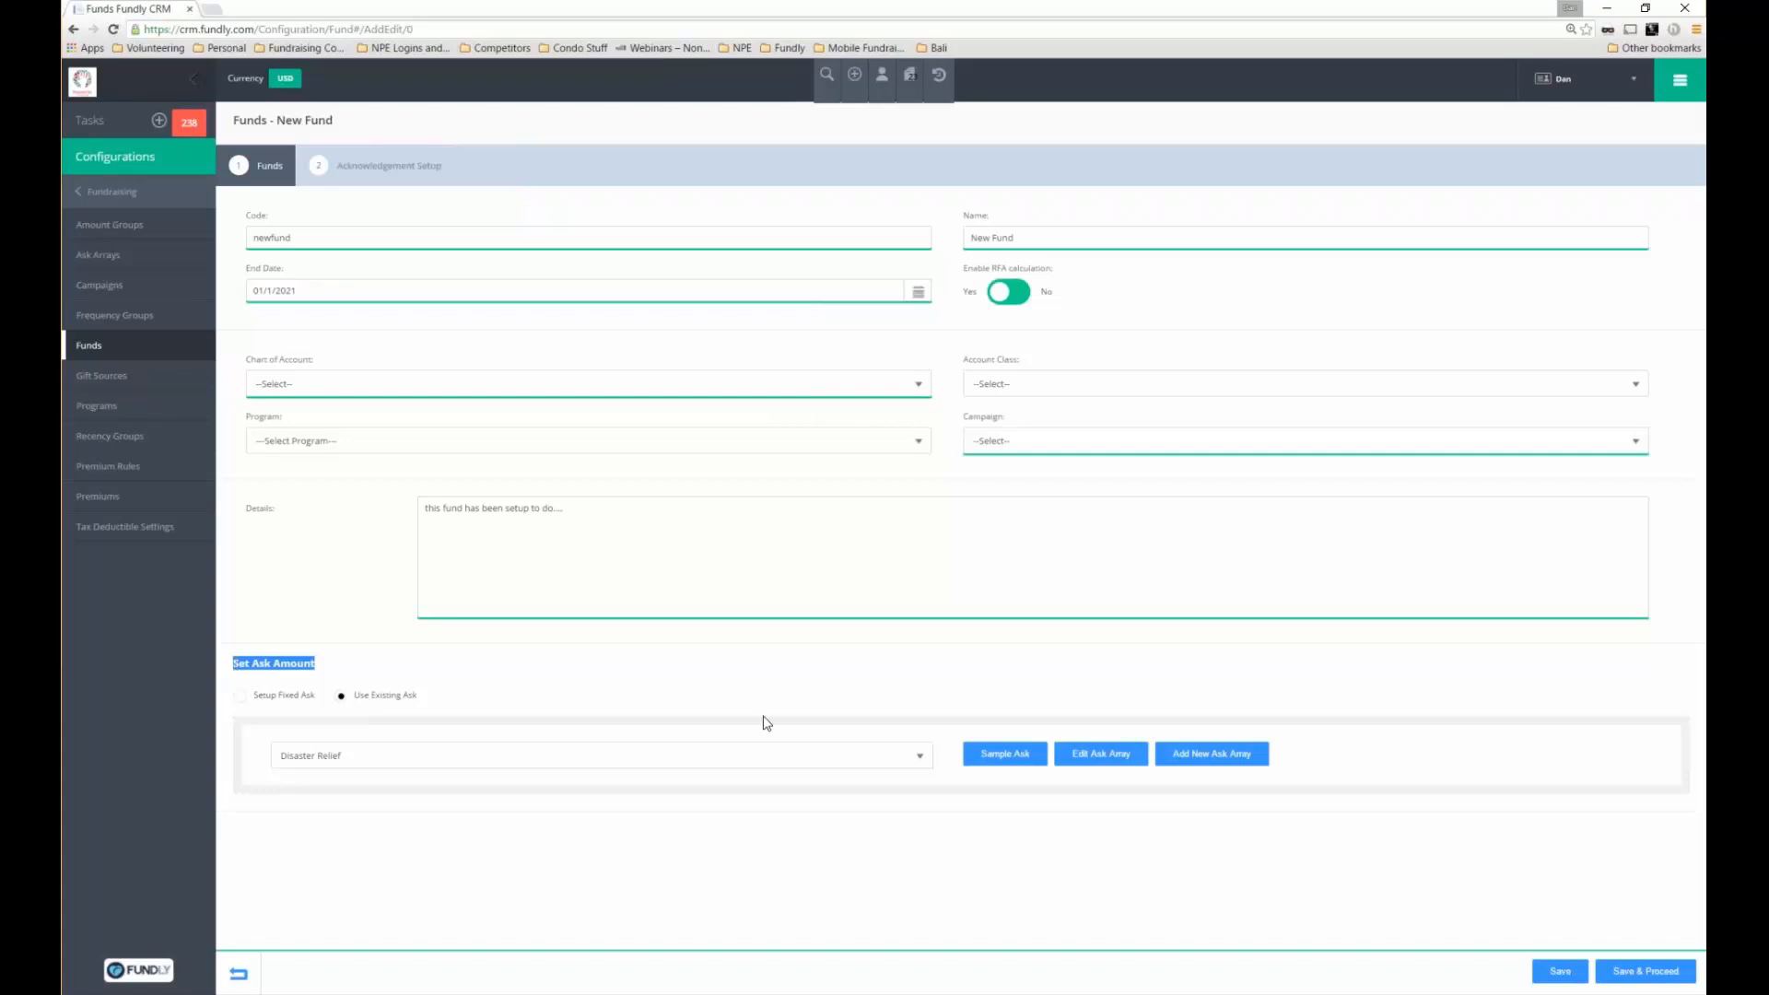
Keep Disaster Relief as the New Fund's ask array and begin a new ask array
left_click(754, 761)
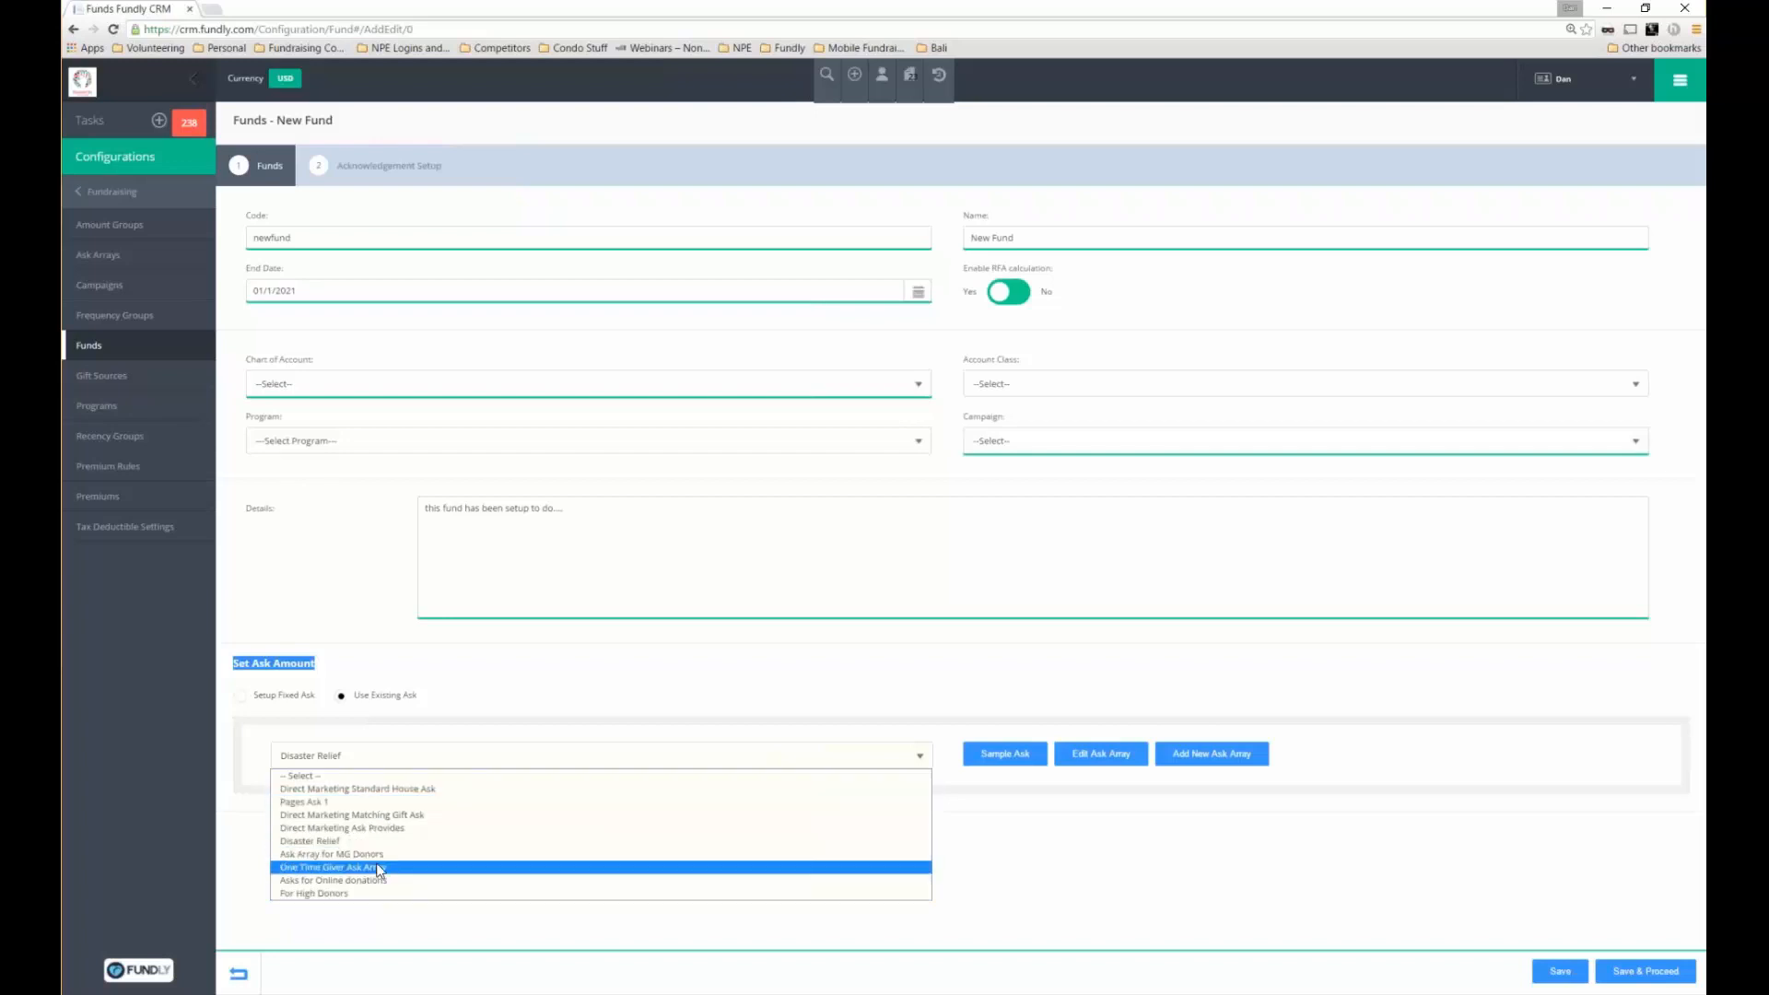
left_click(452, 679)
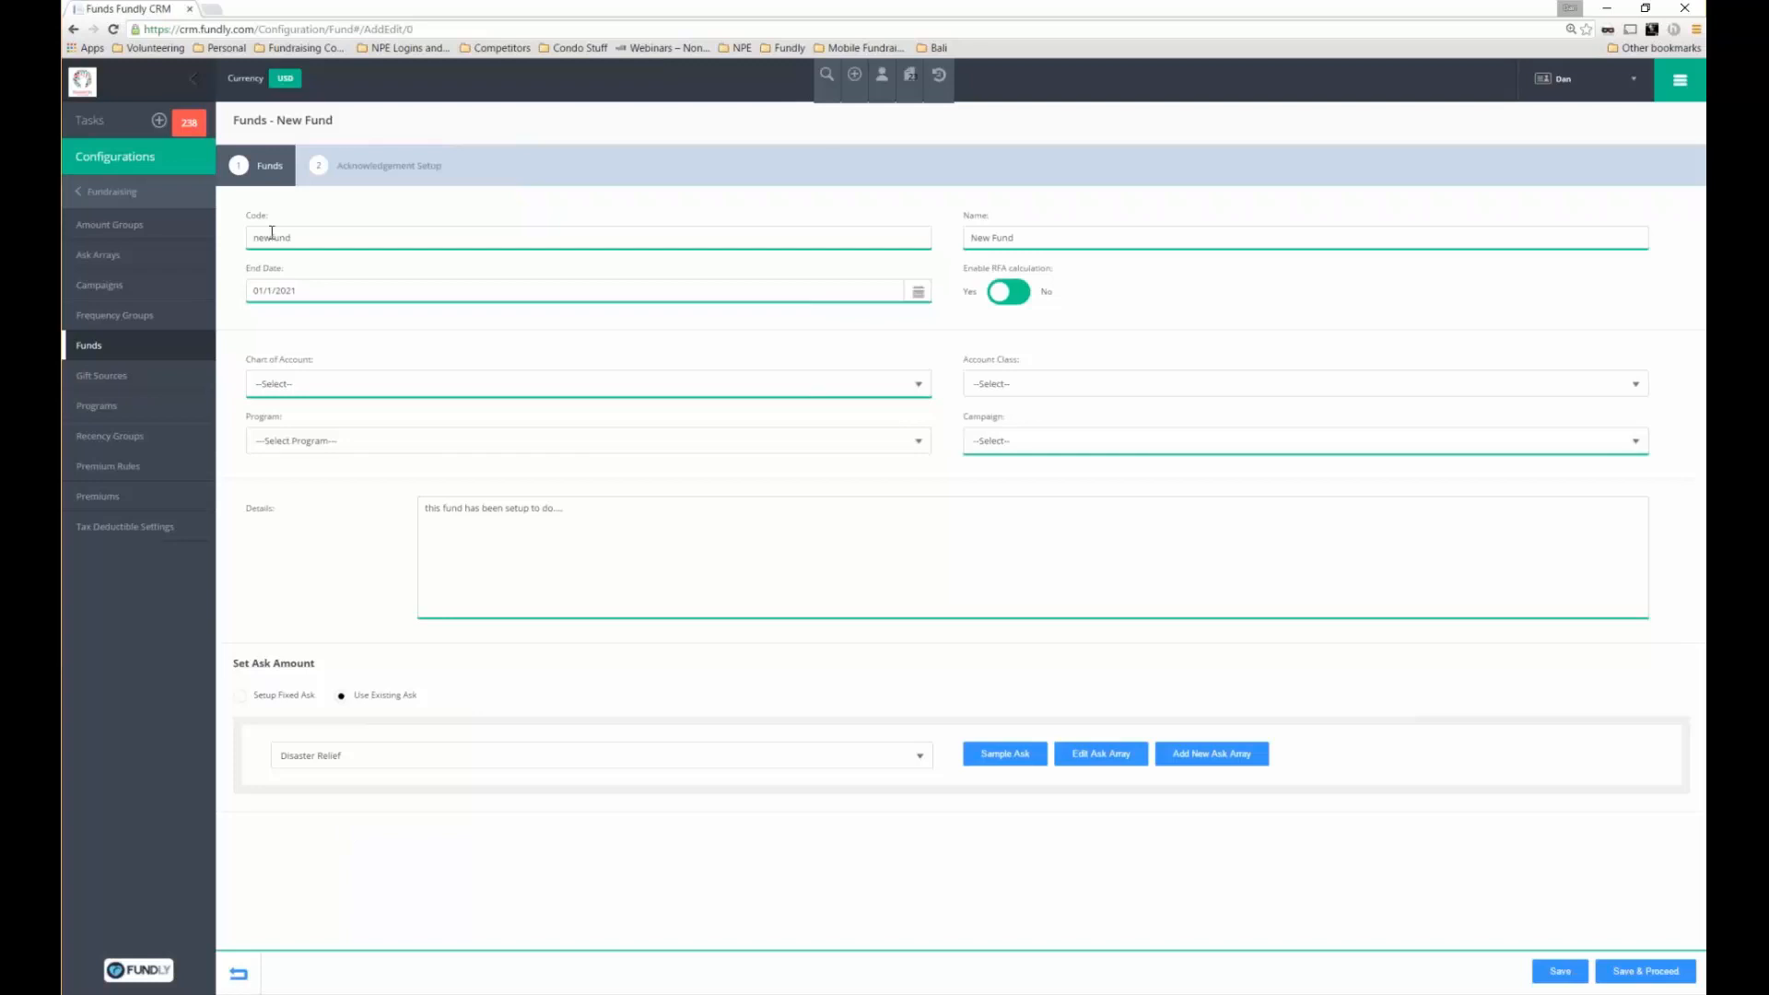
left_click(1211, 754)
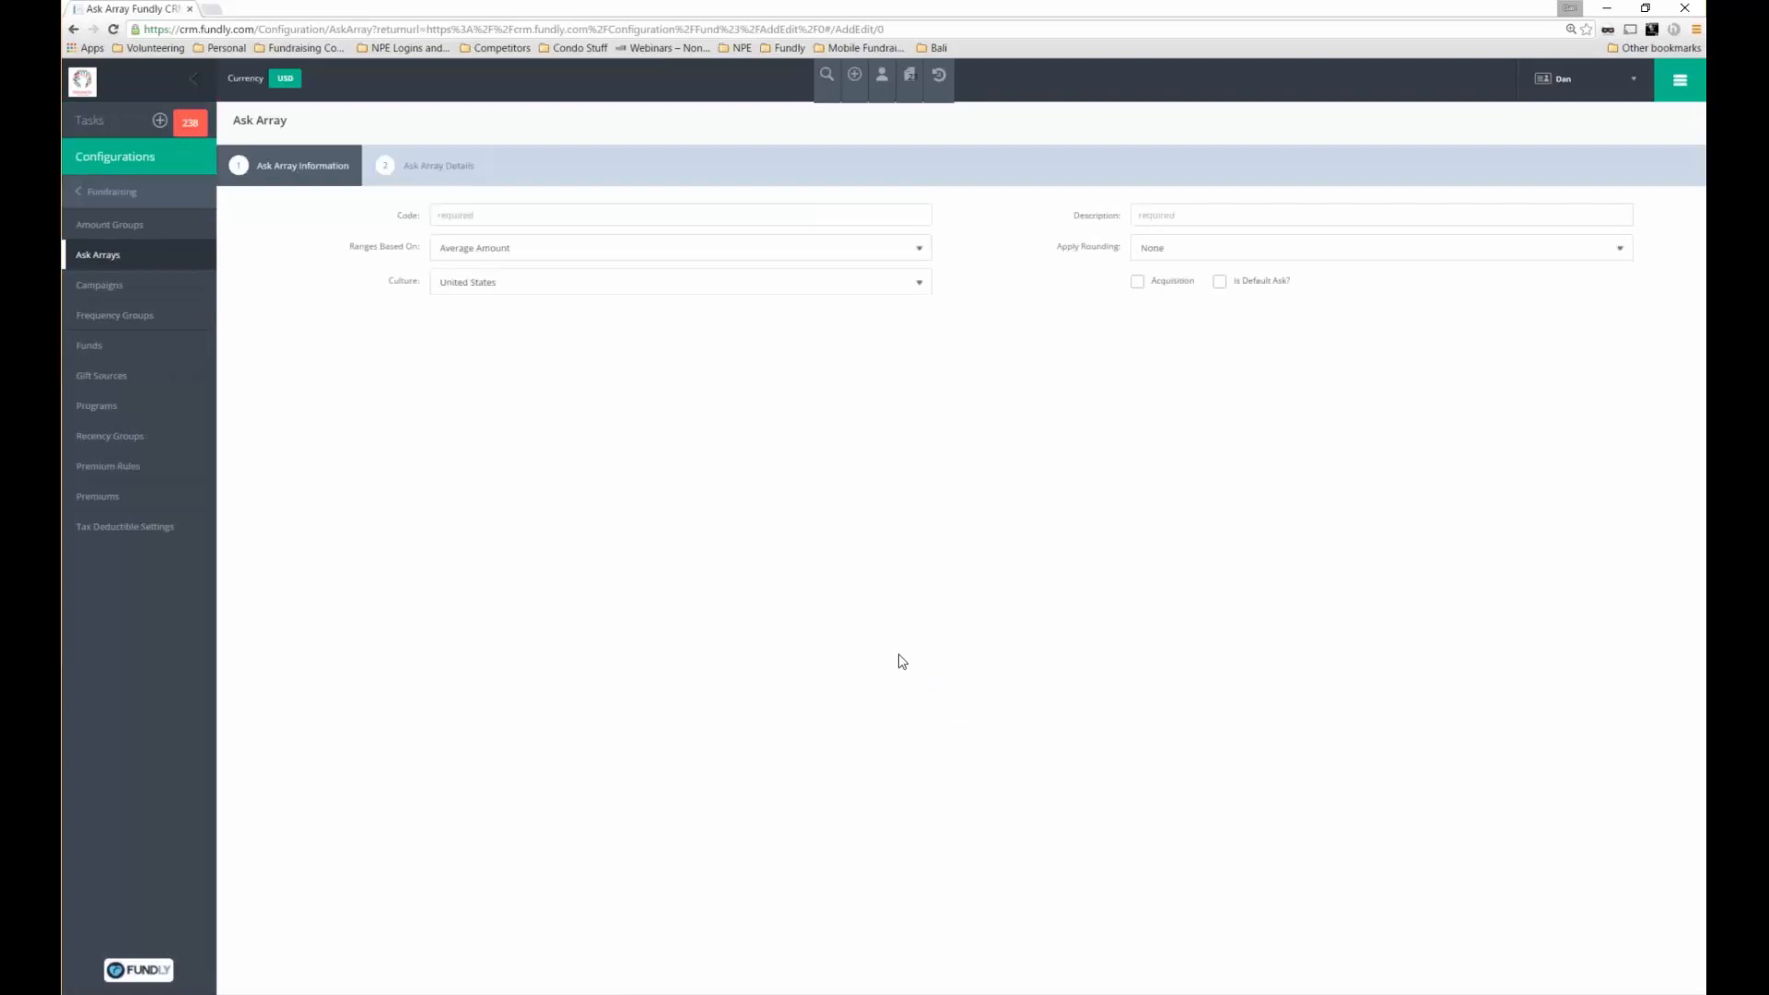
Enter ask array code newfundasarray with description 'New Fund Ask Array'
left_click(469, 217)
type("newfundasarray")
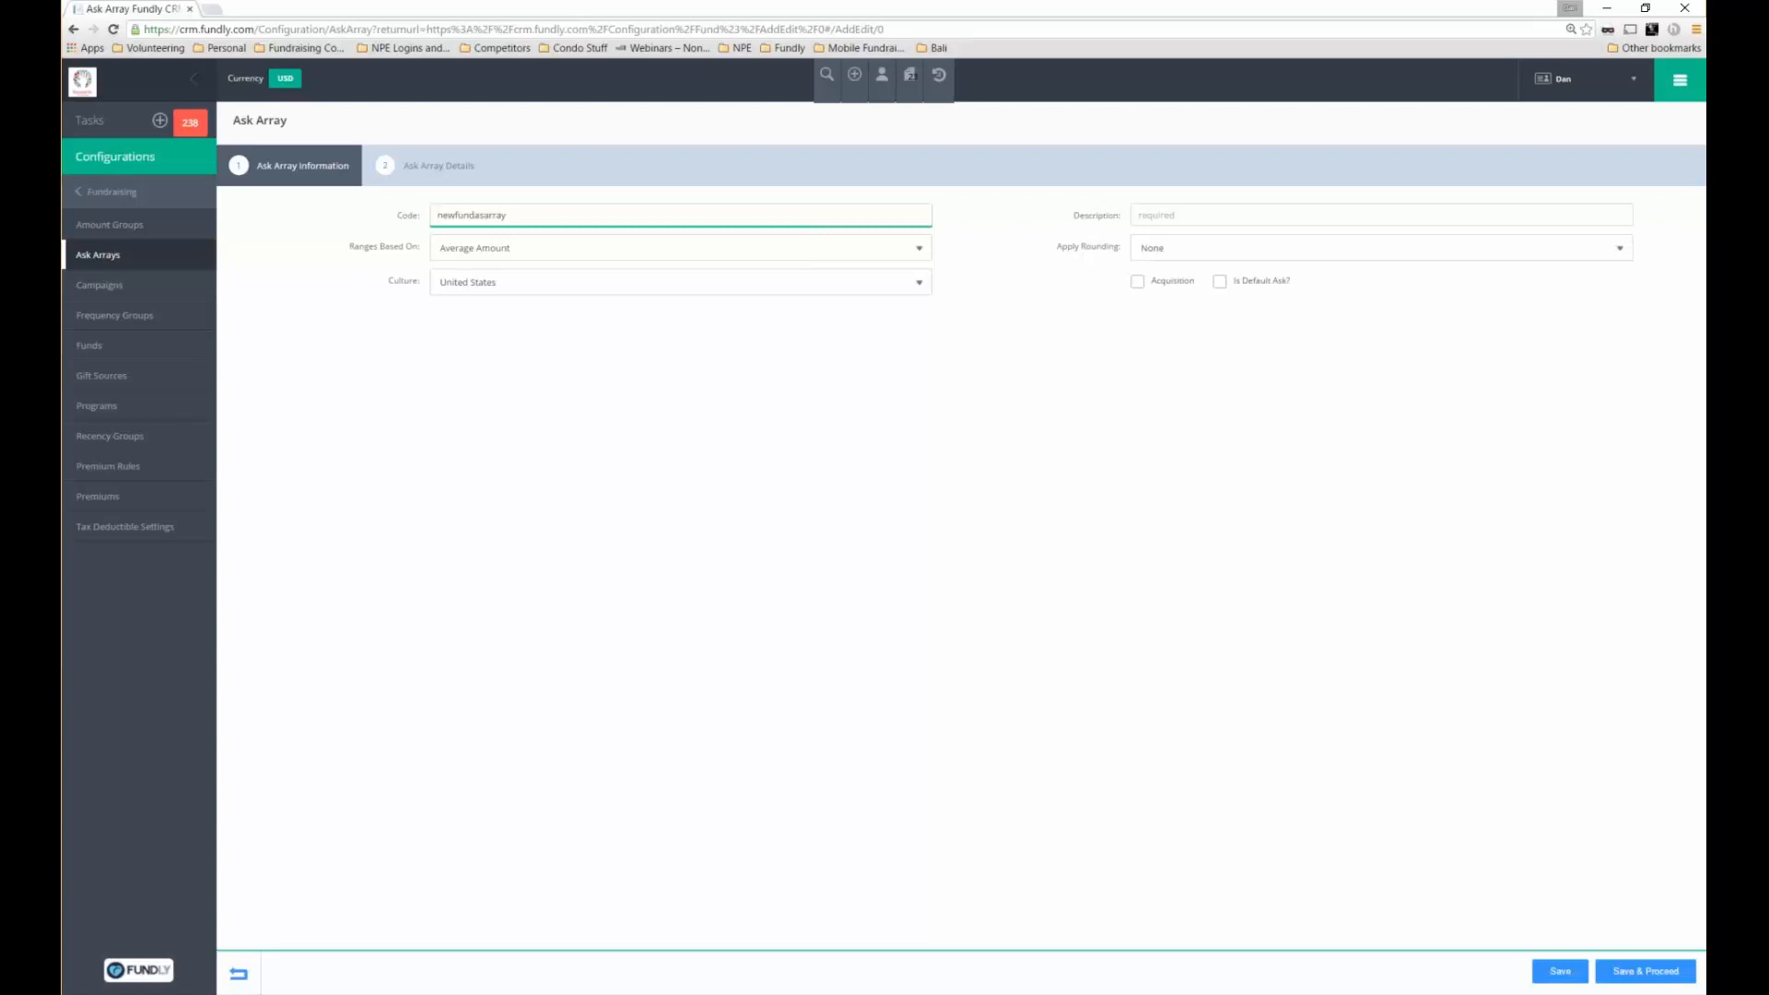
key("Tab")
type("New Fund Ask")
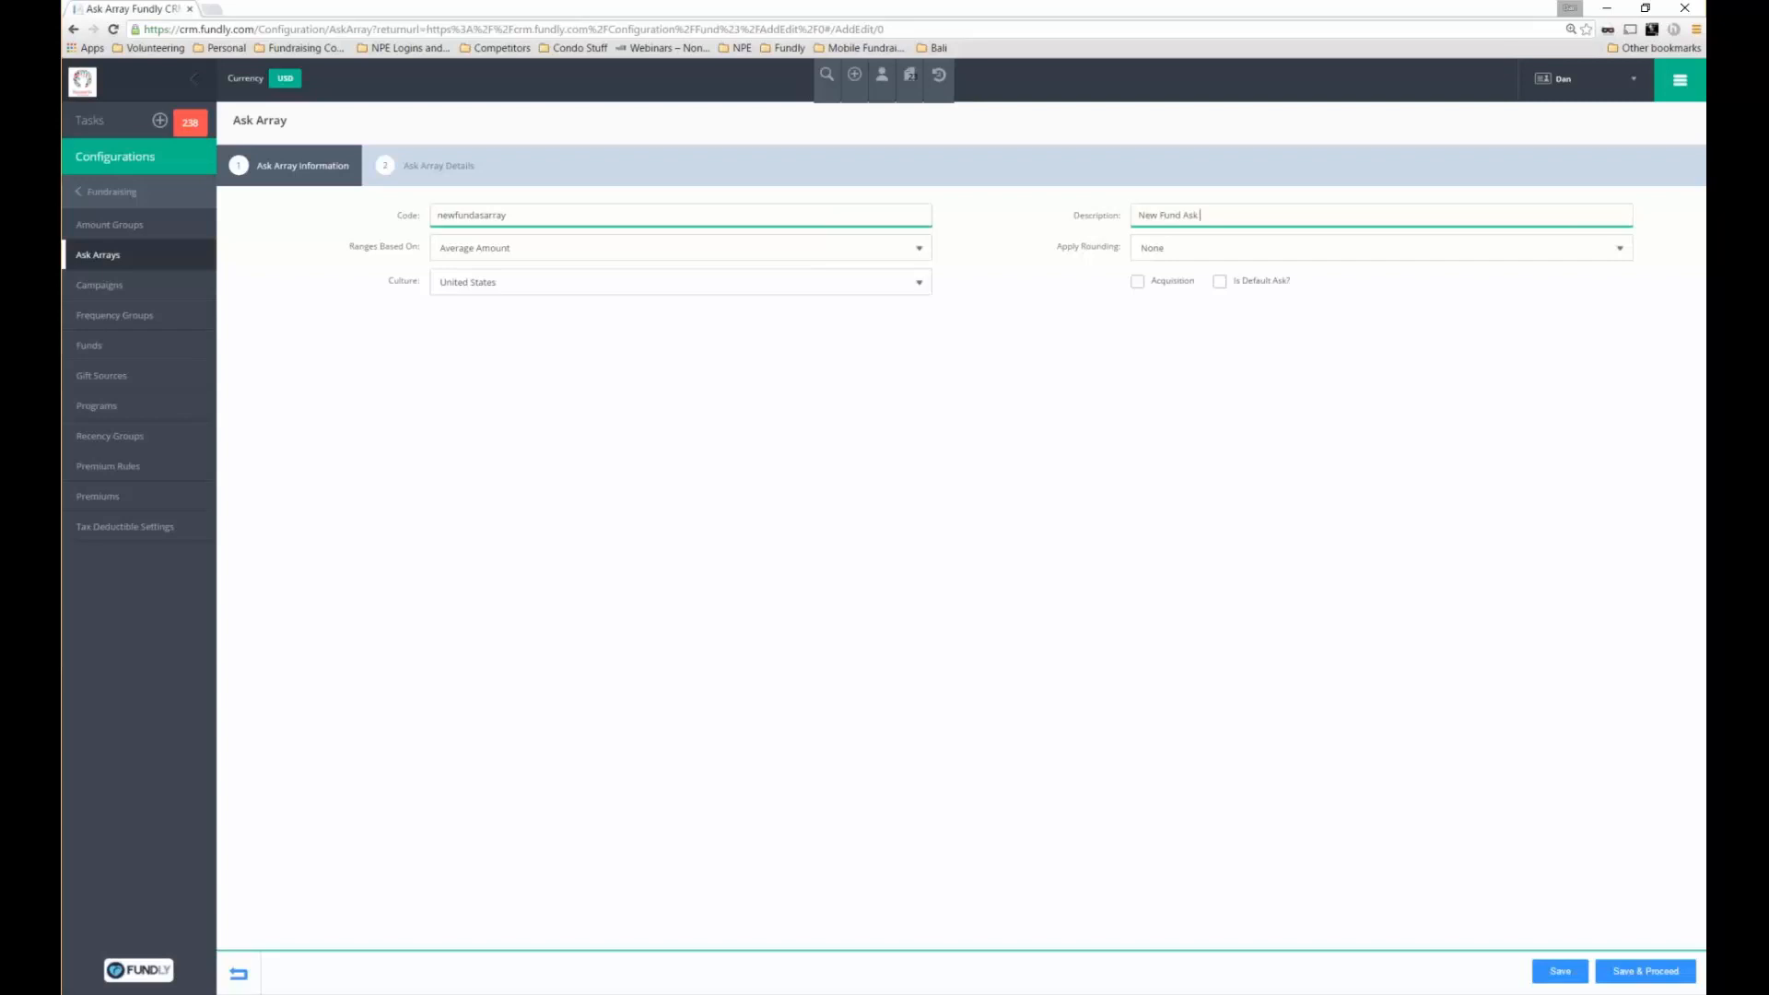
type(" Array")
Keep ranges based on Average Amount, set rounding to Up, and save to proceed
left_click(580, 265)
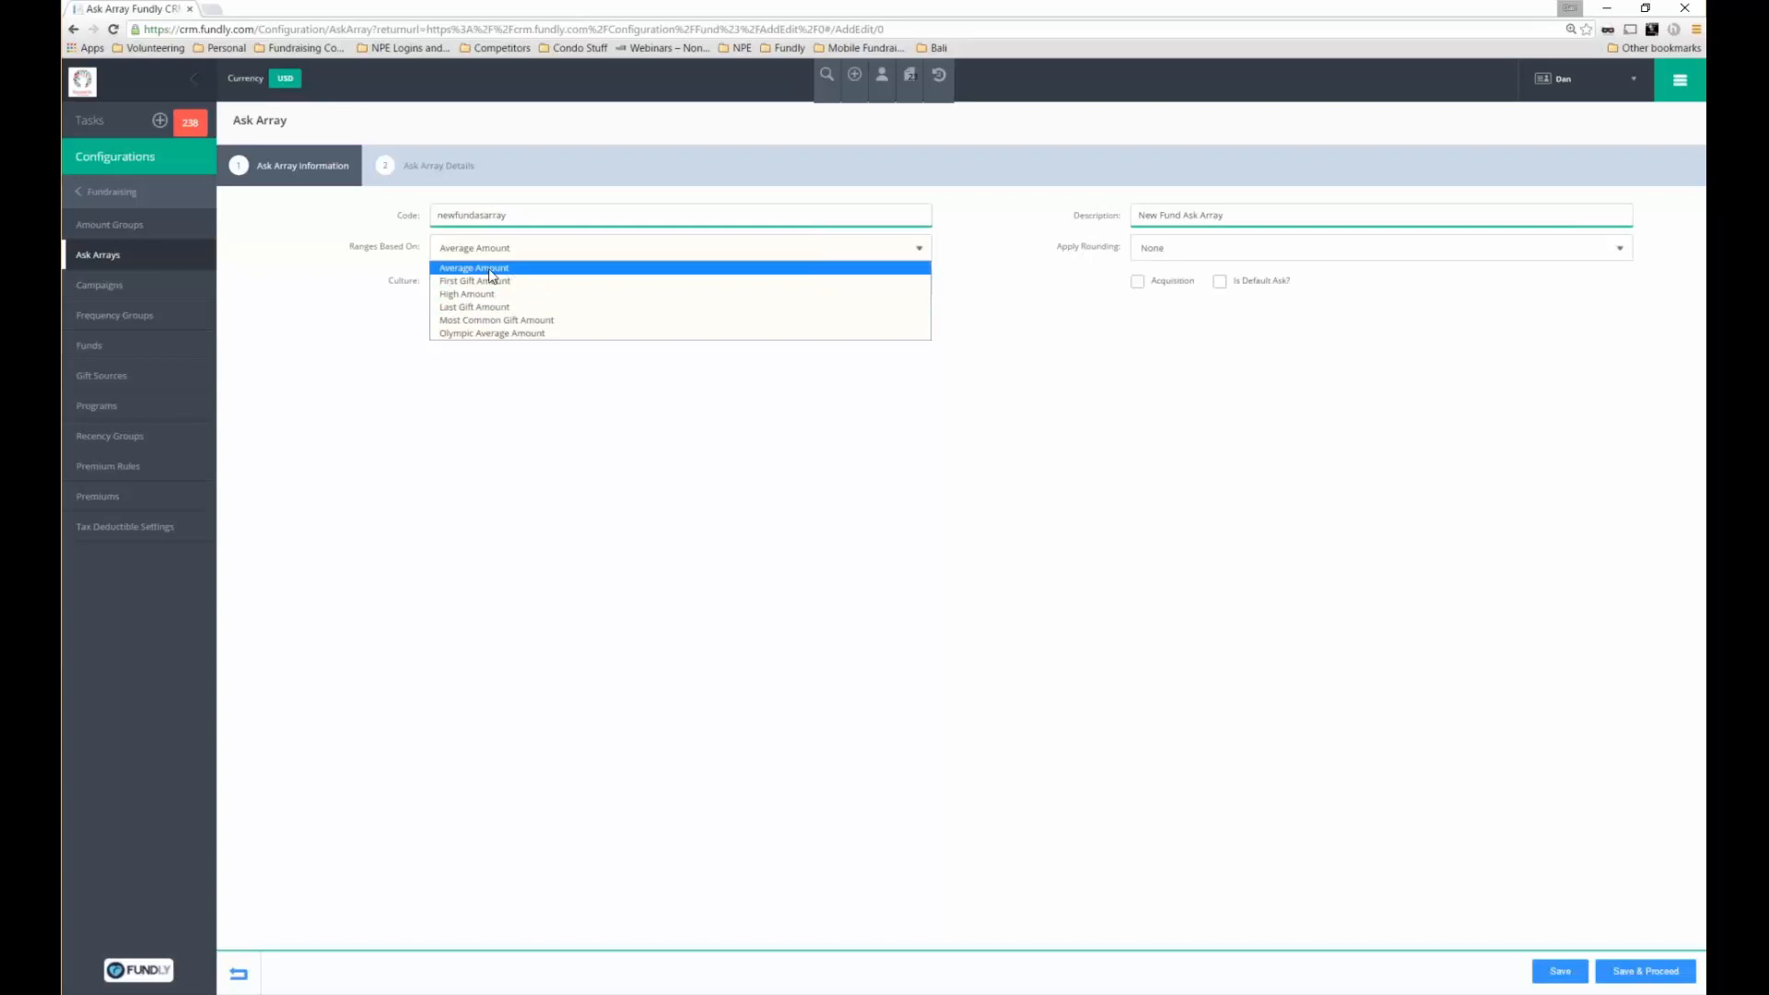
left_click(489, 270)
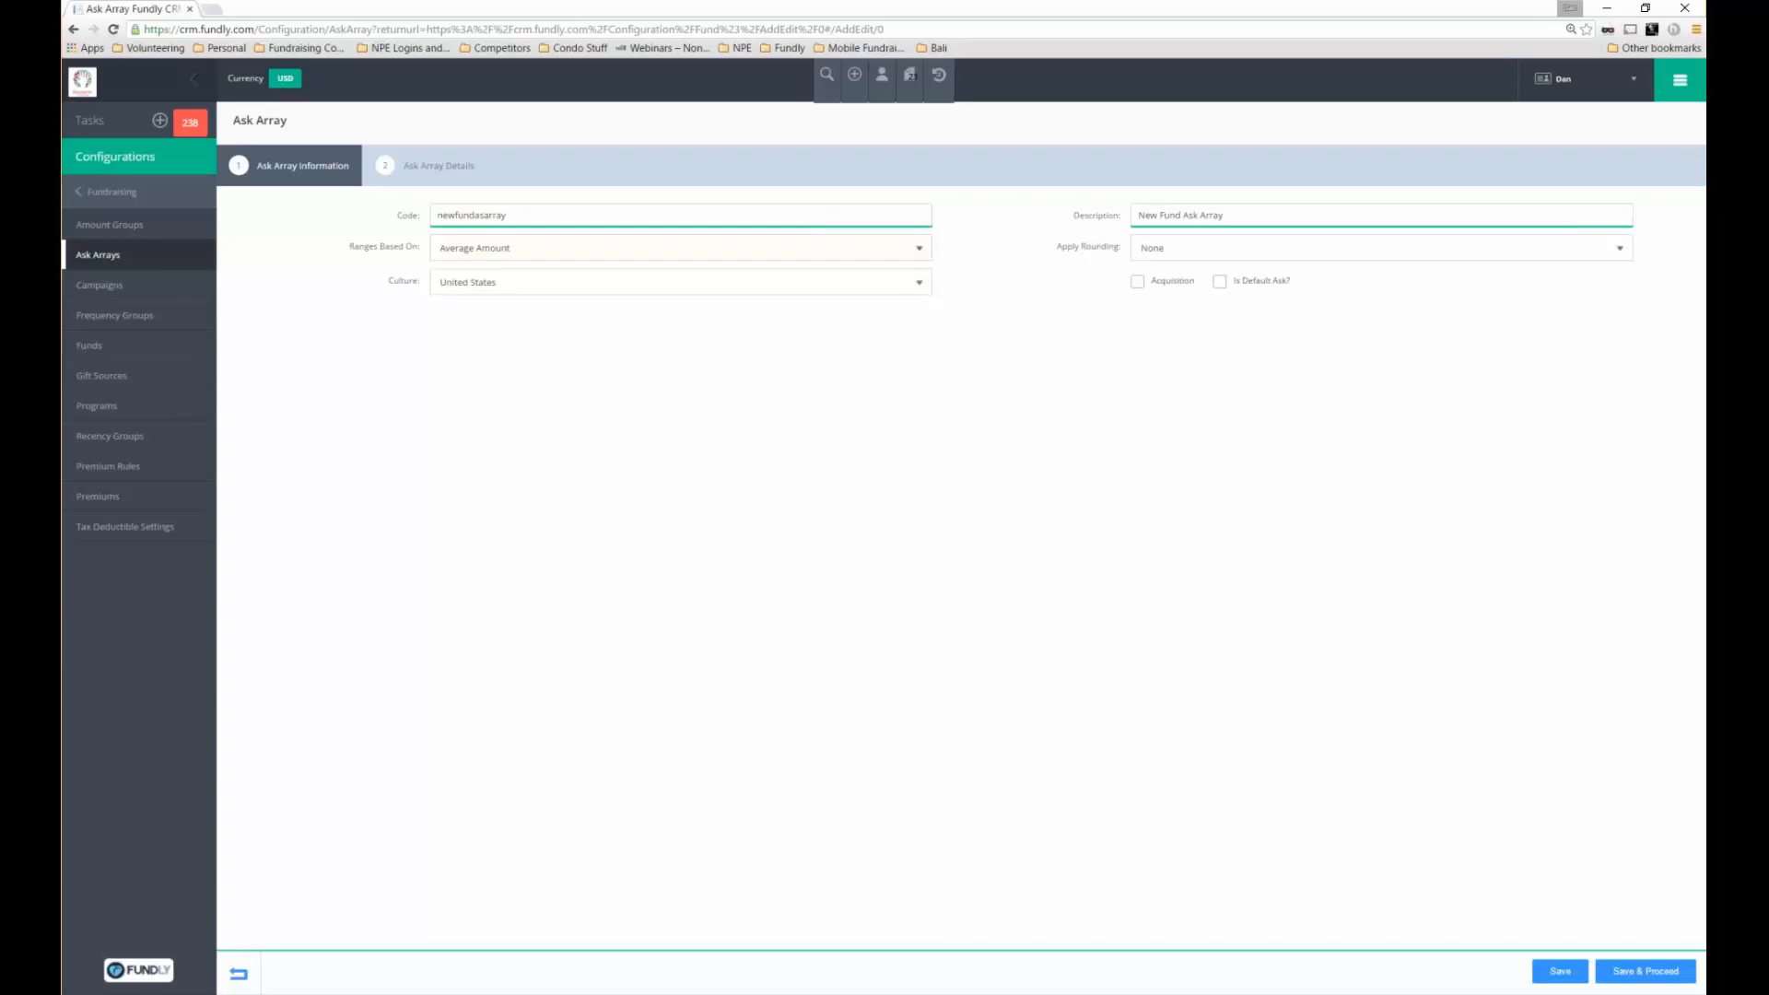
left_click(1201, 250)
left_click(1181, 269)
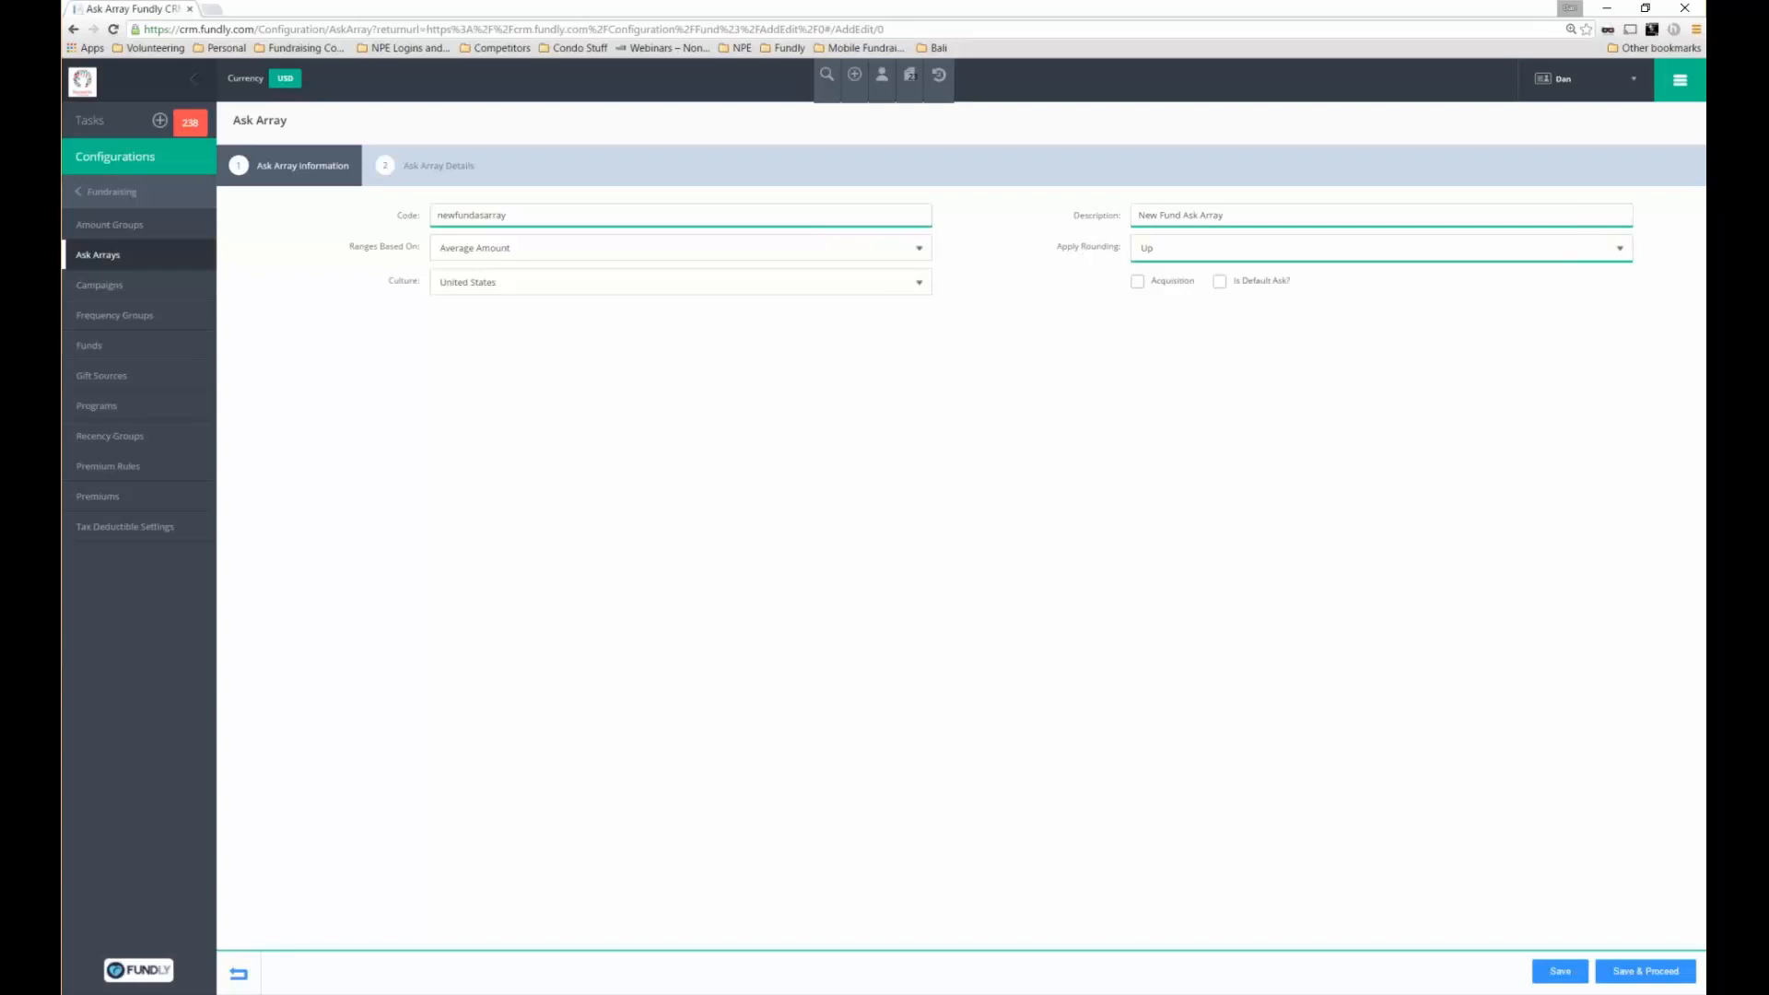
triple_click(1269, 281)
left_click(1231, 322)
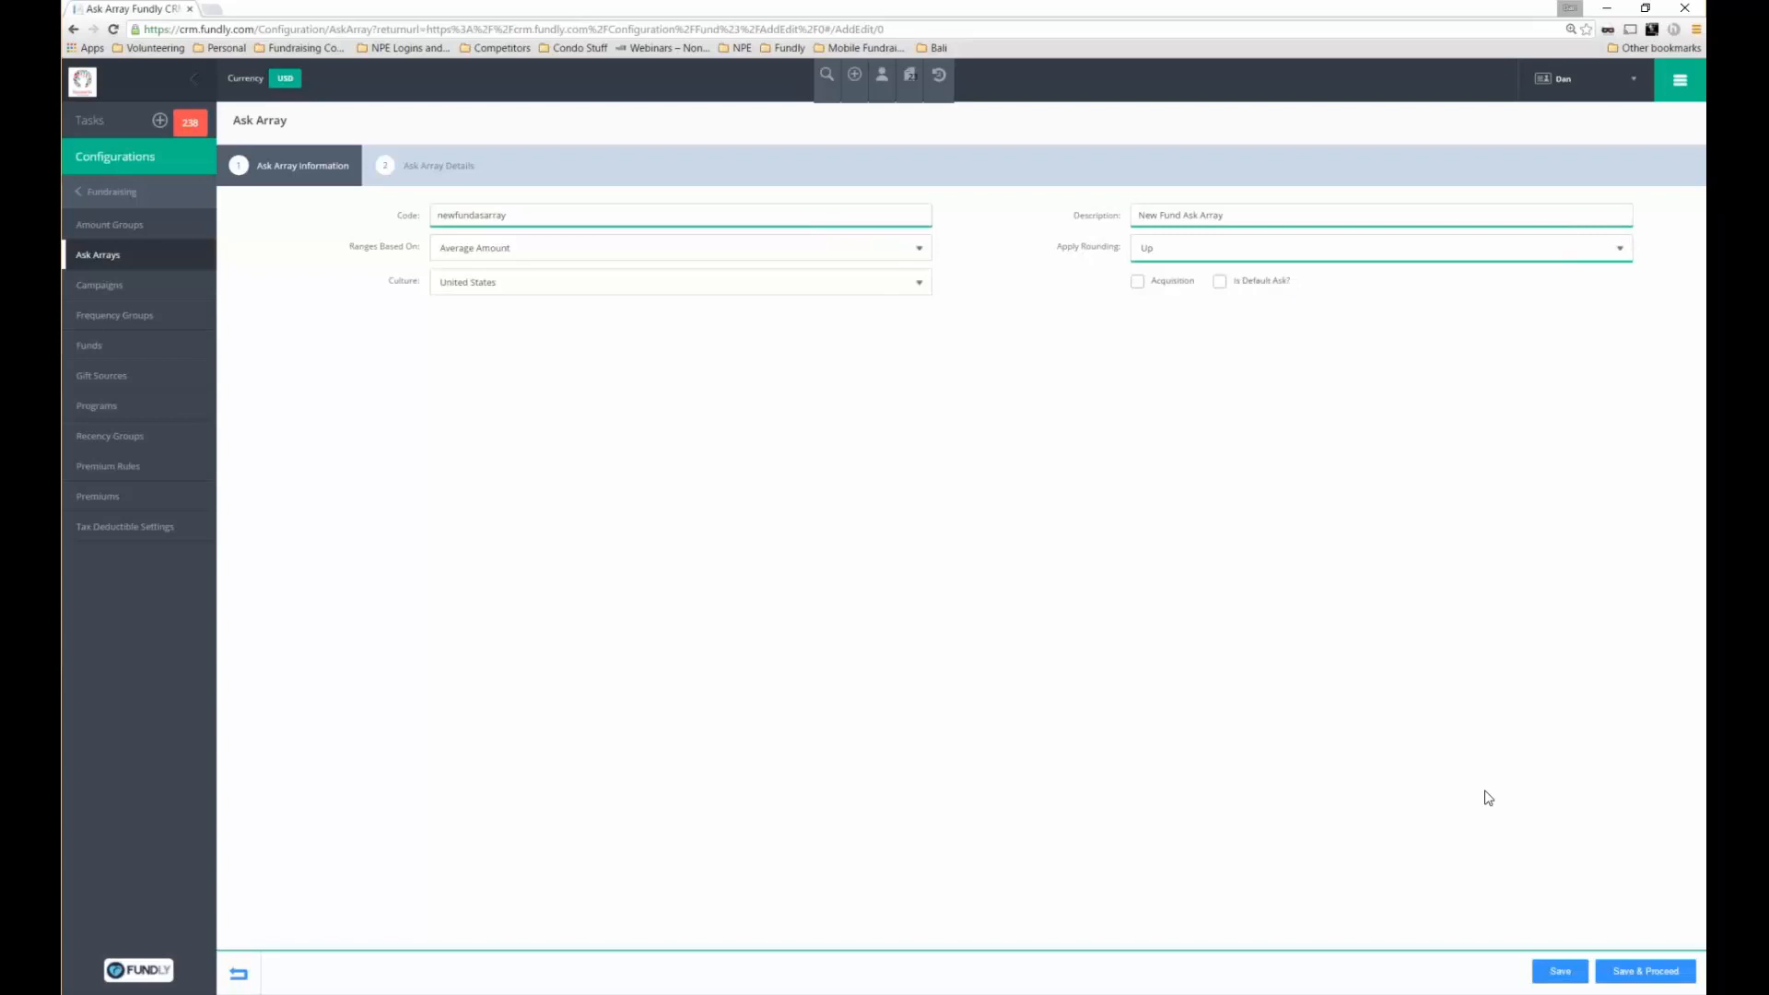
left_click(1621, 970)
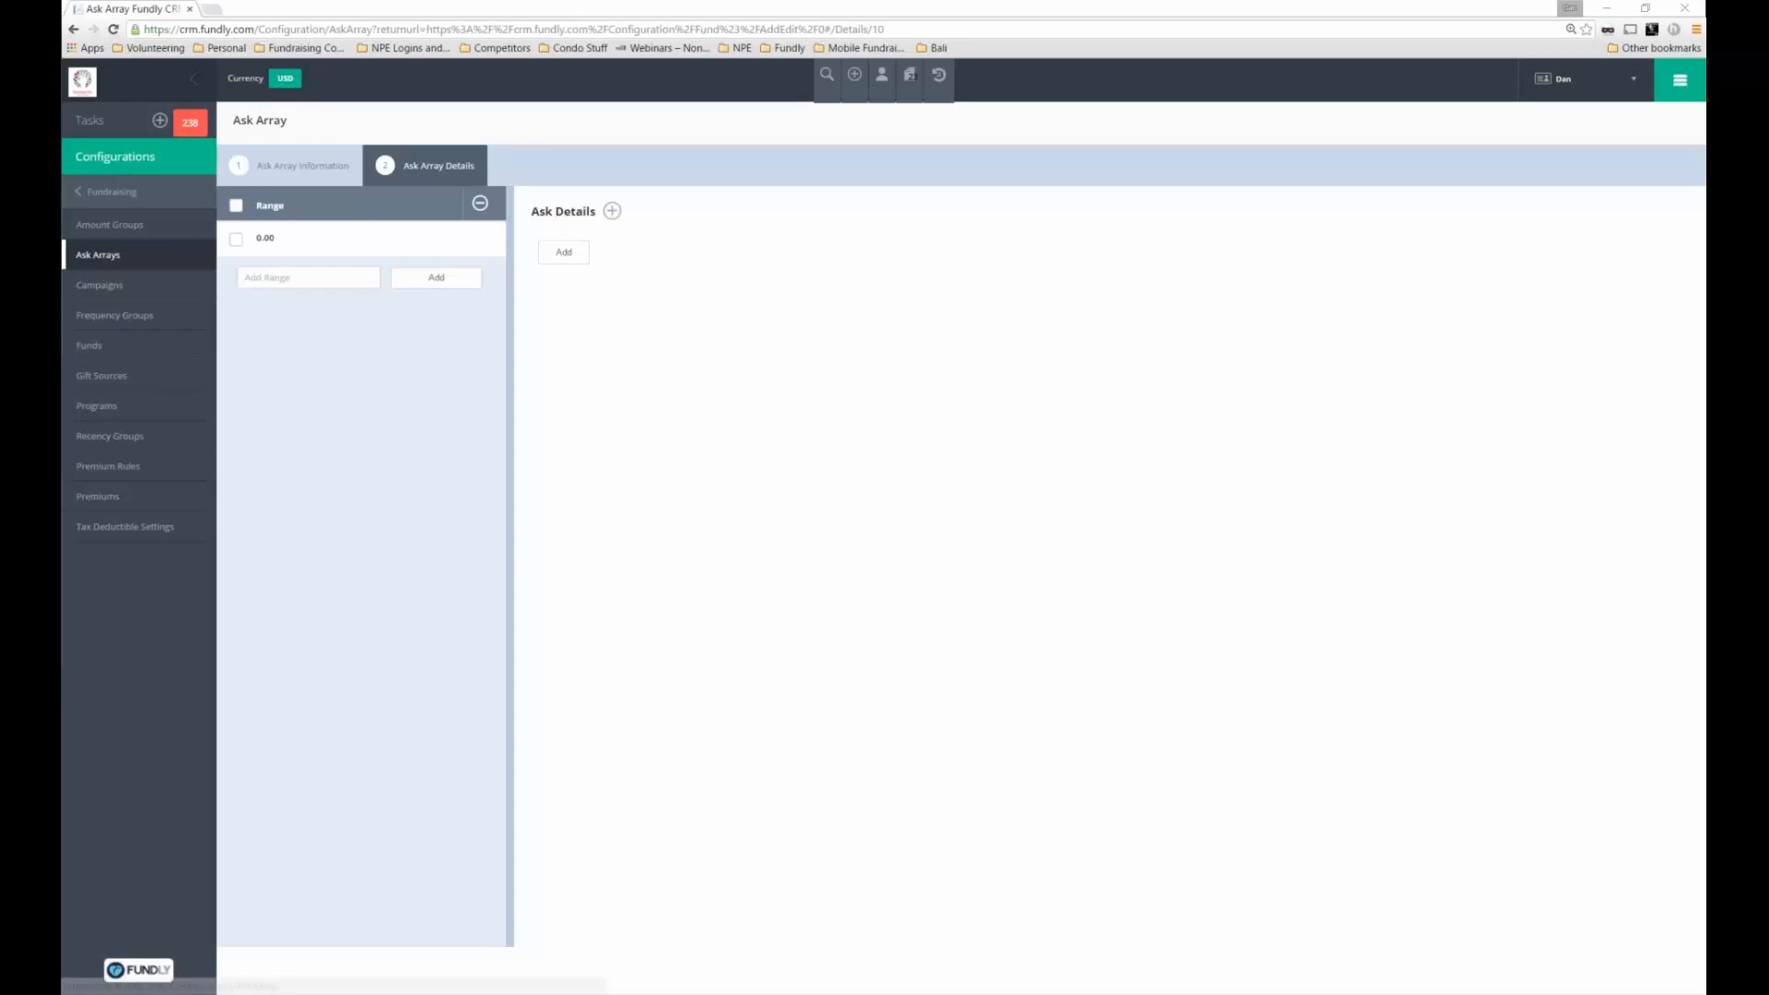
Add Ask 1 as a fixed gift amount of 10.00
left_click(561, 254)
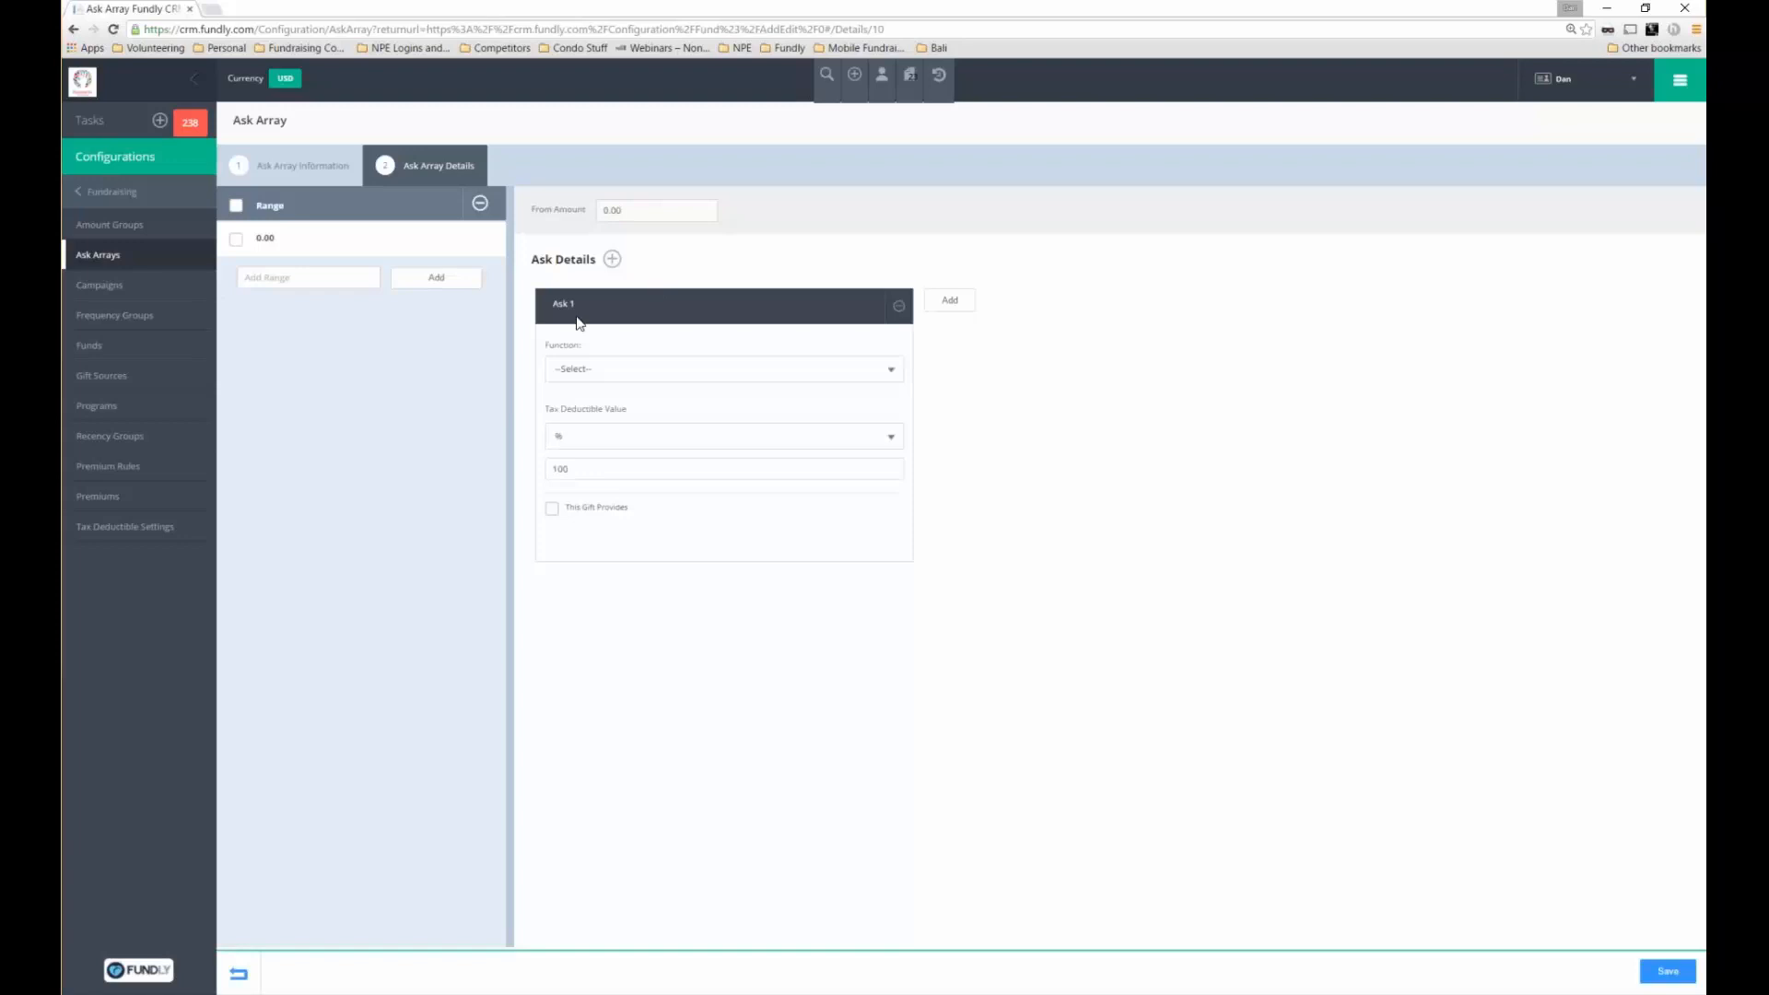
left_click(582, 369)
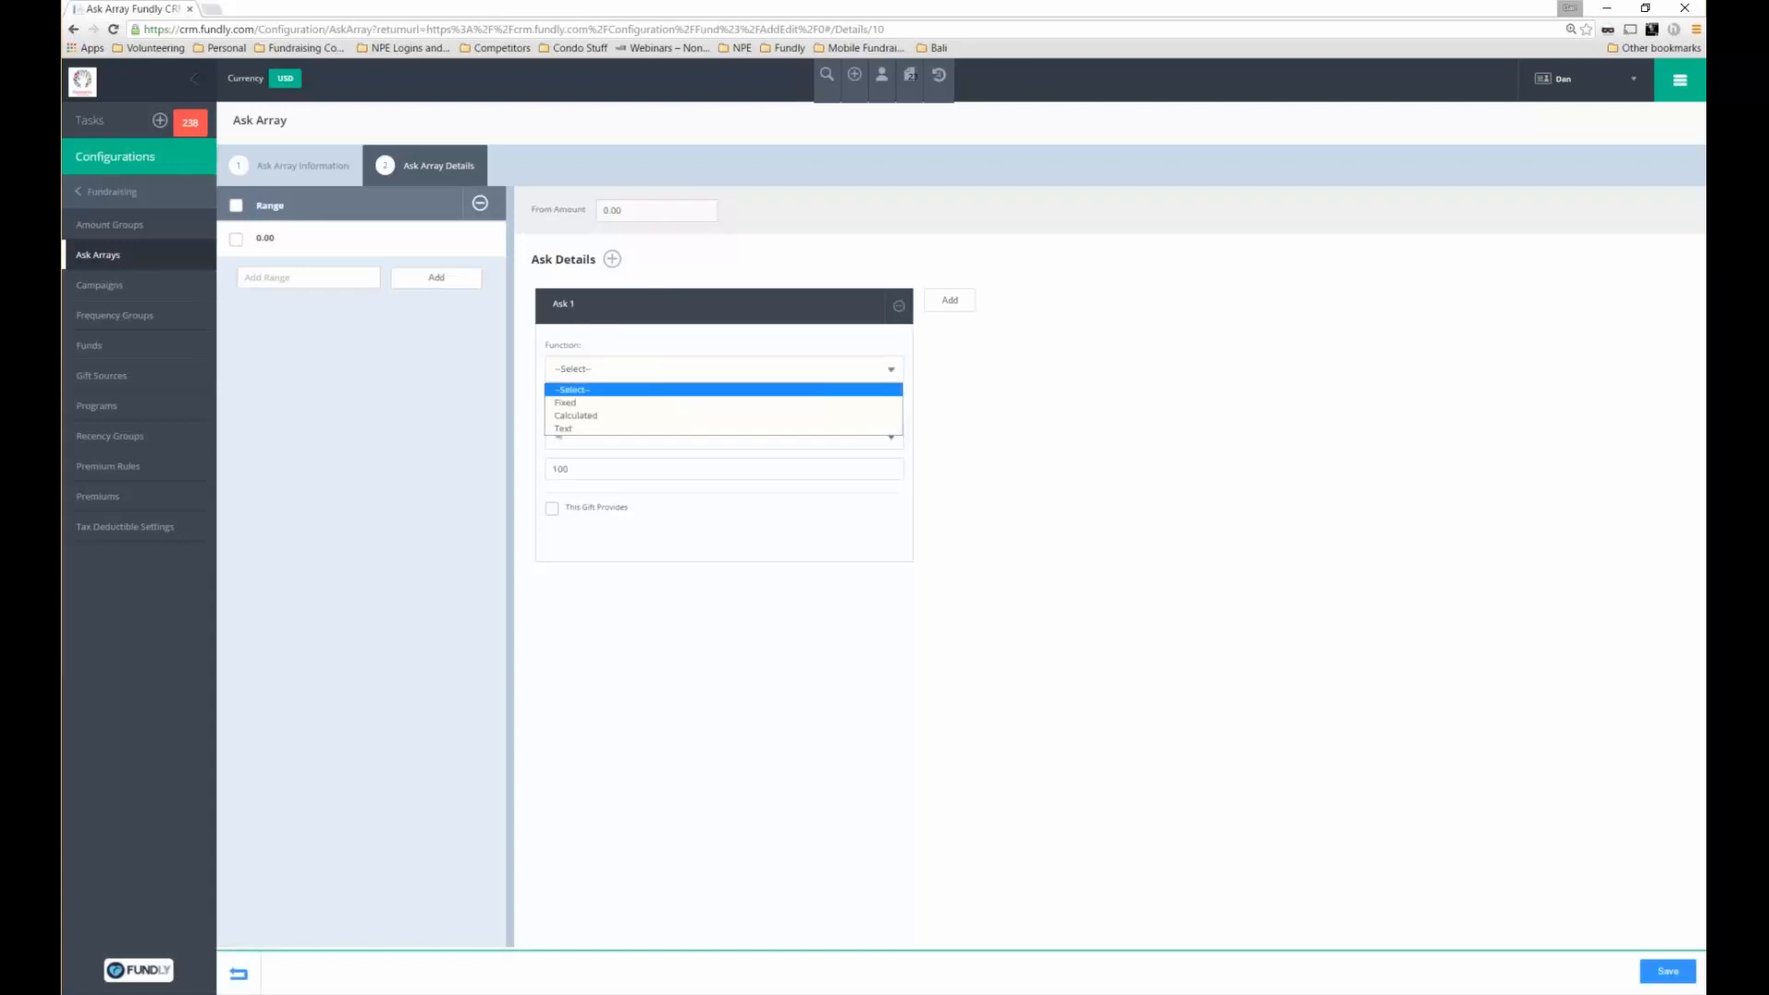
left_click(572, 389)
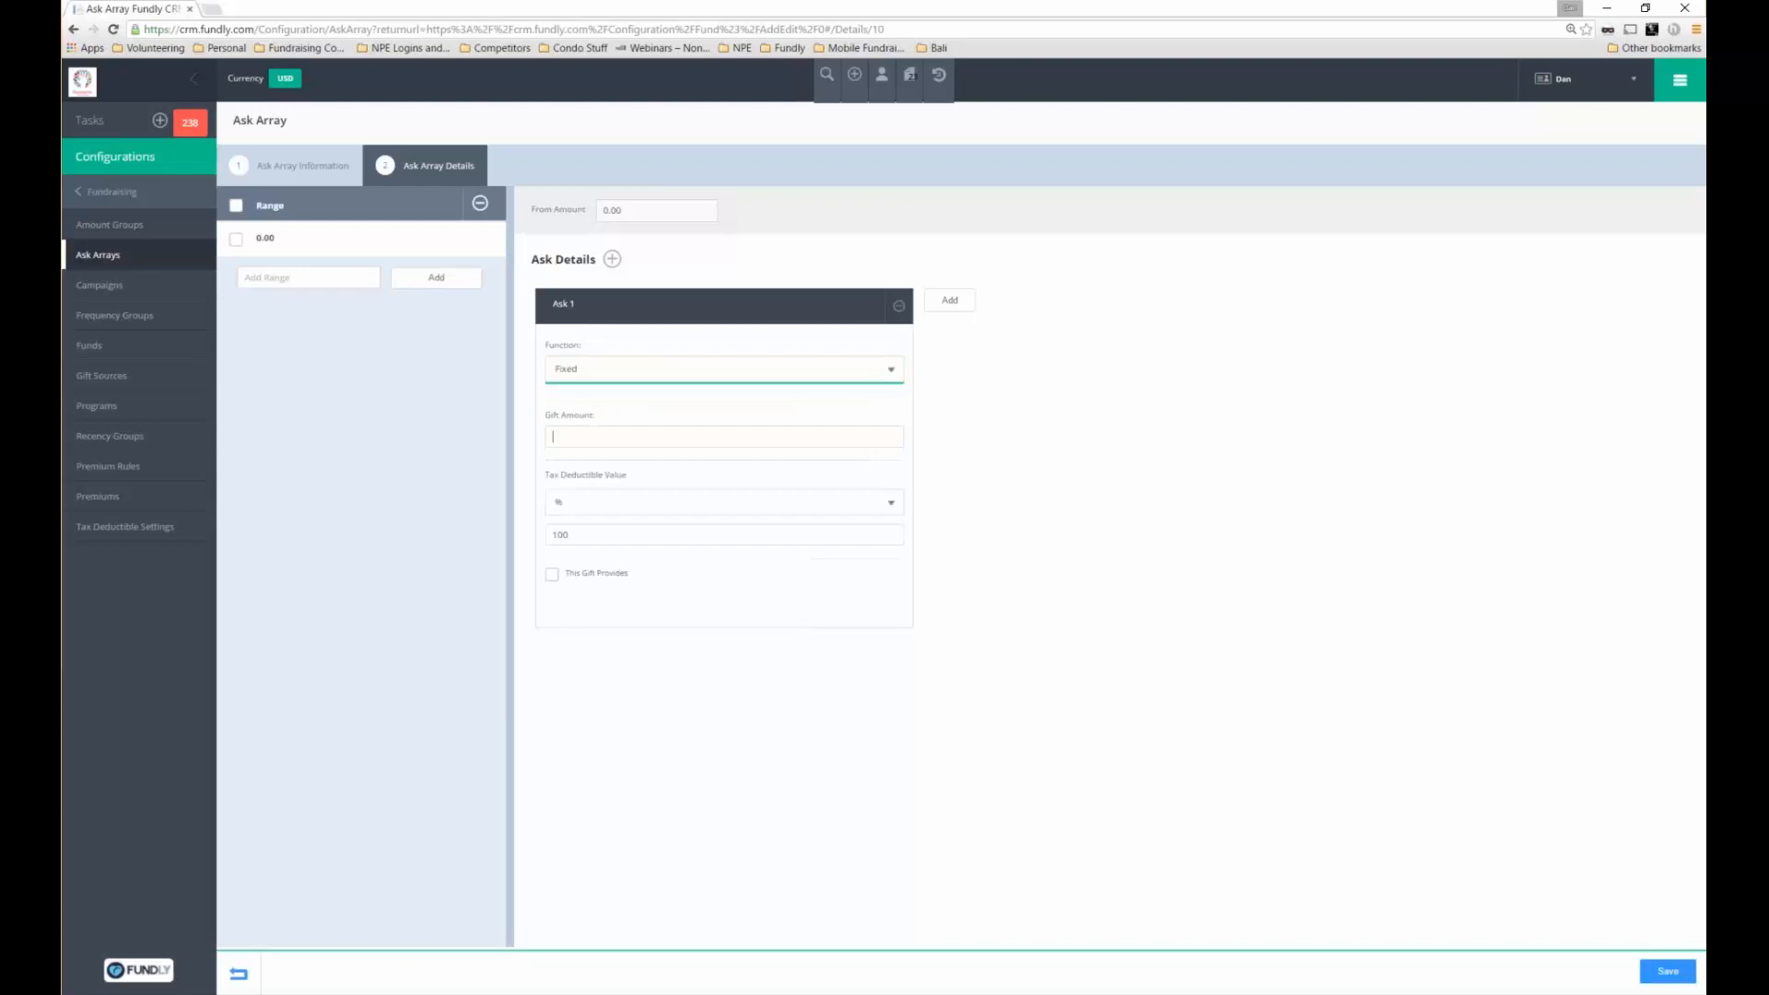
type("1")
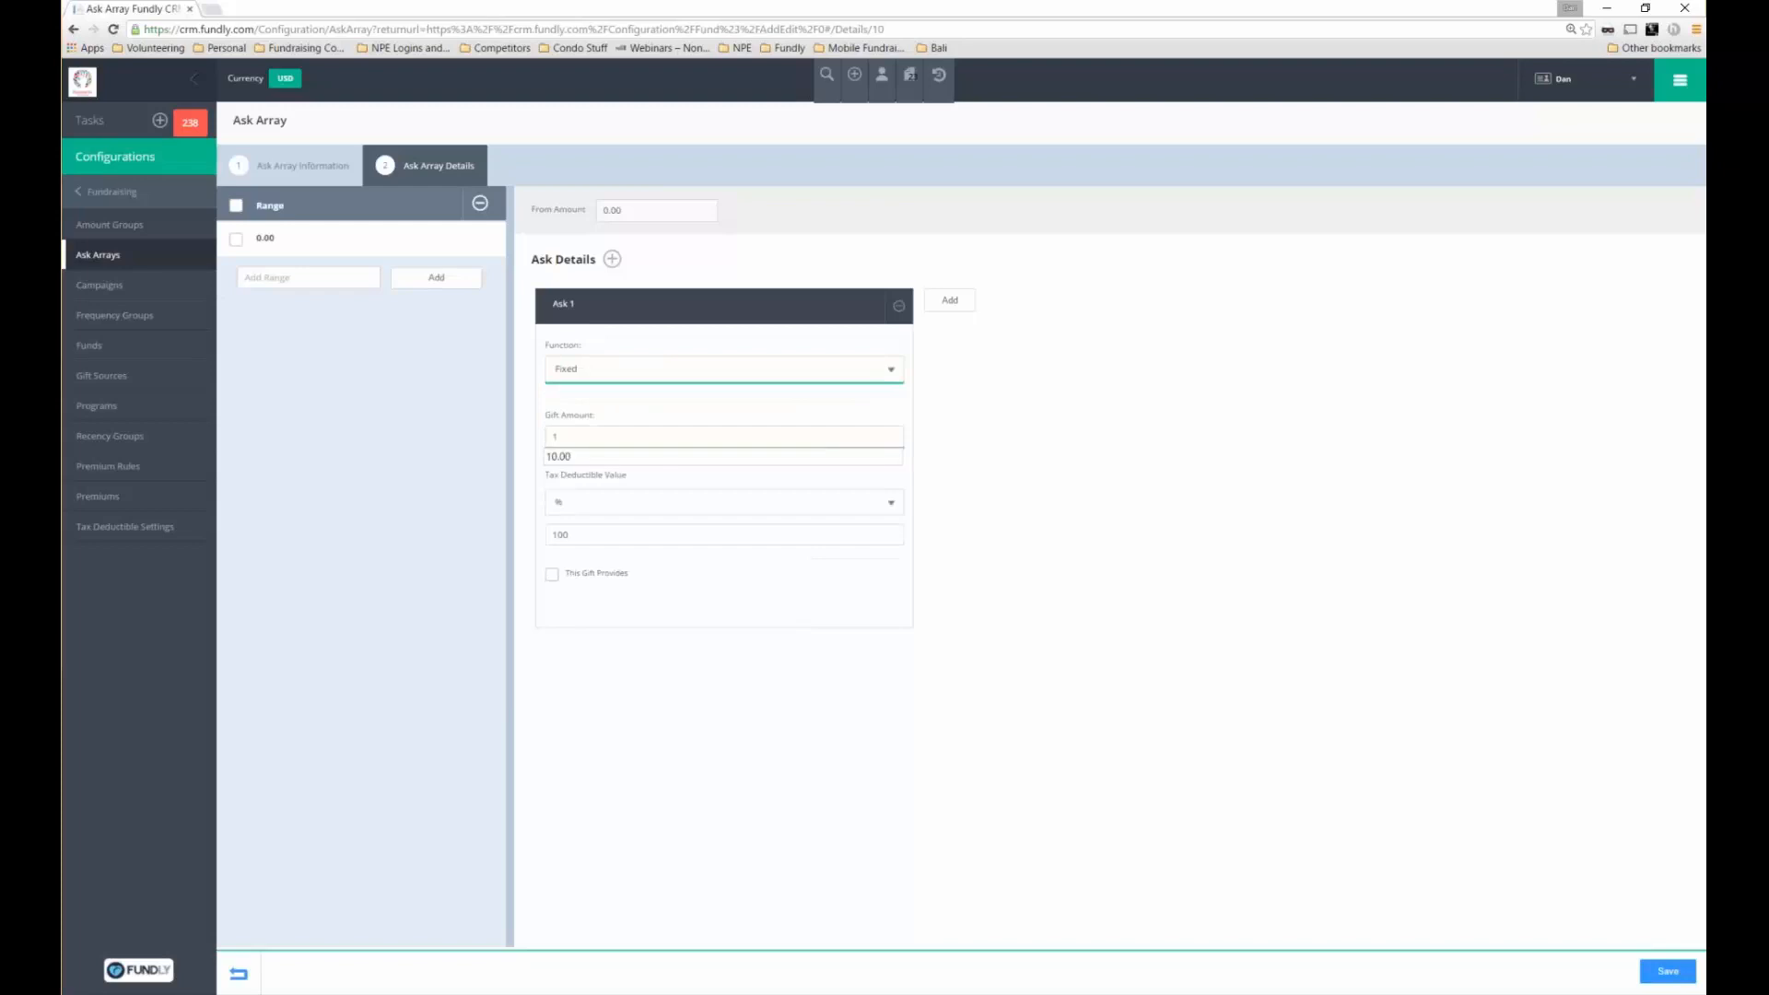
type("0")
left_click(1032, 470)
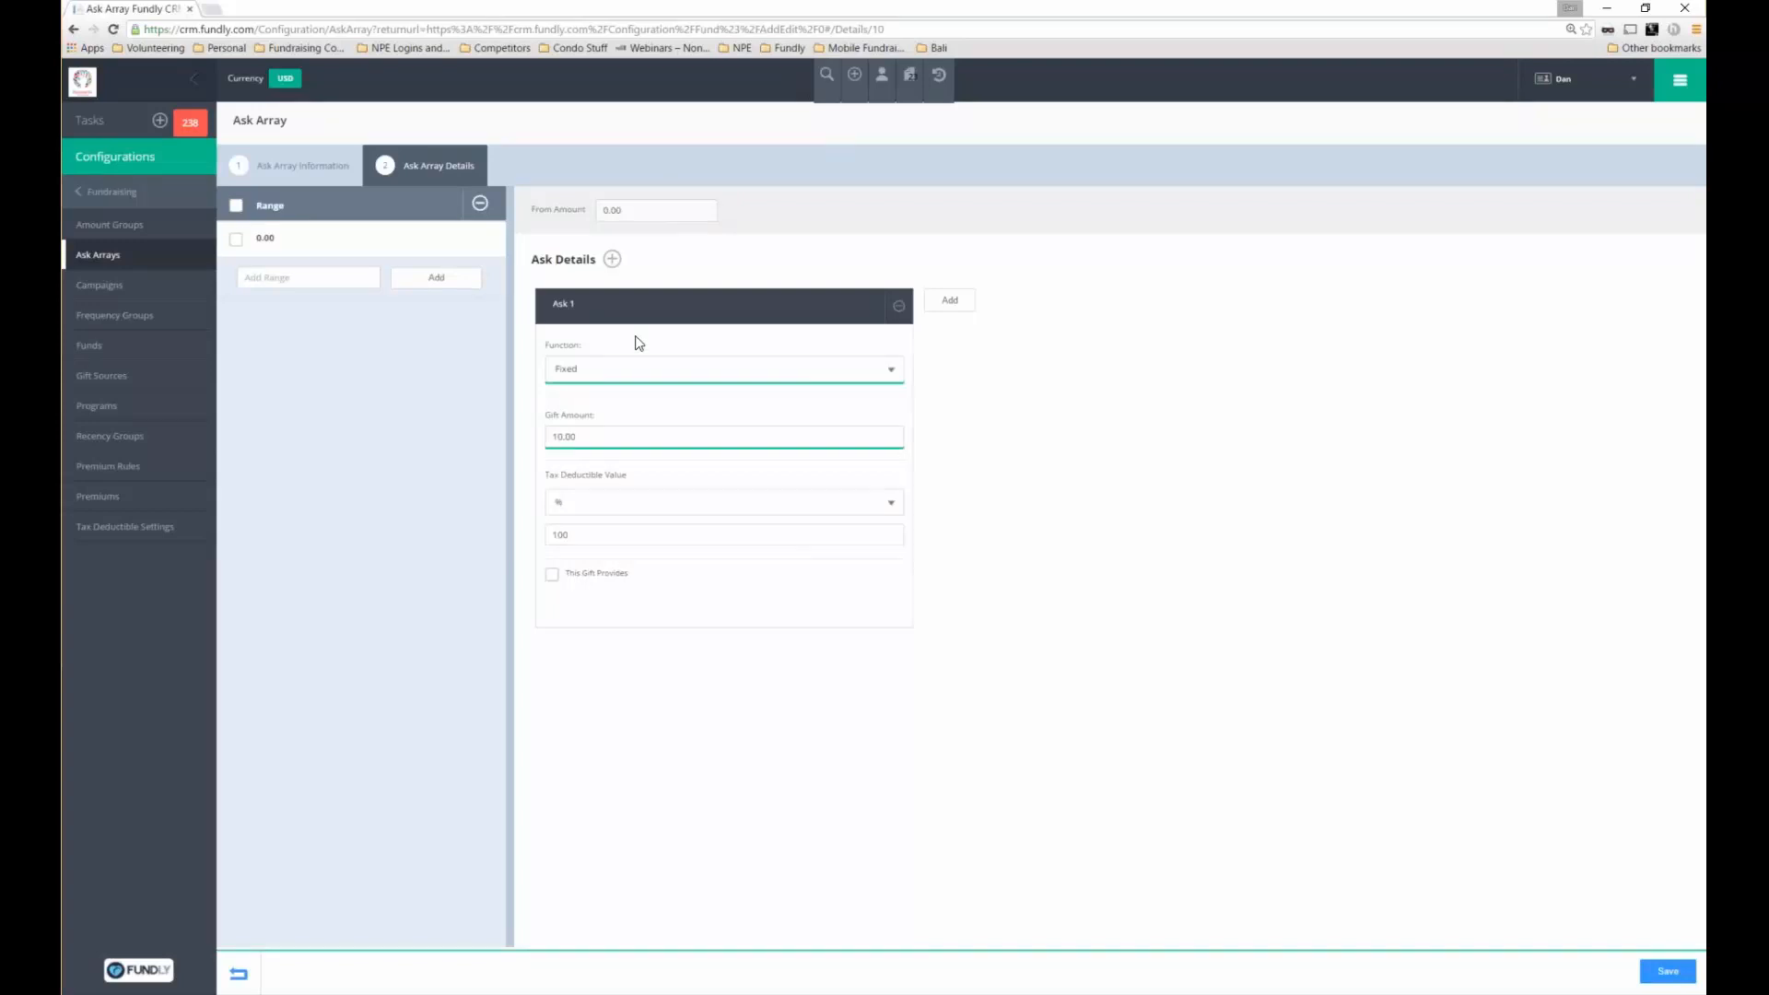
Add Ask 2 as a fixed 25.00 amount, then add a third ask
left_click(611, 259)
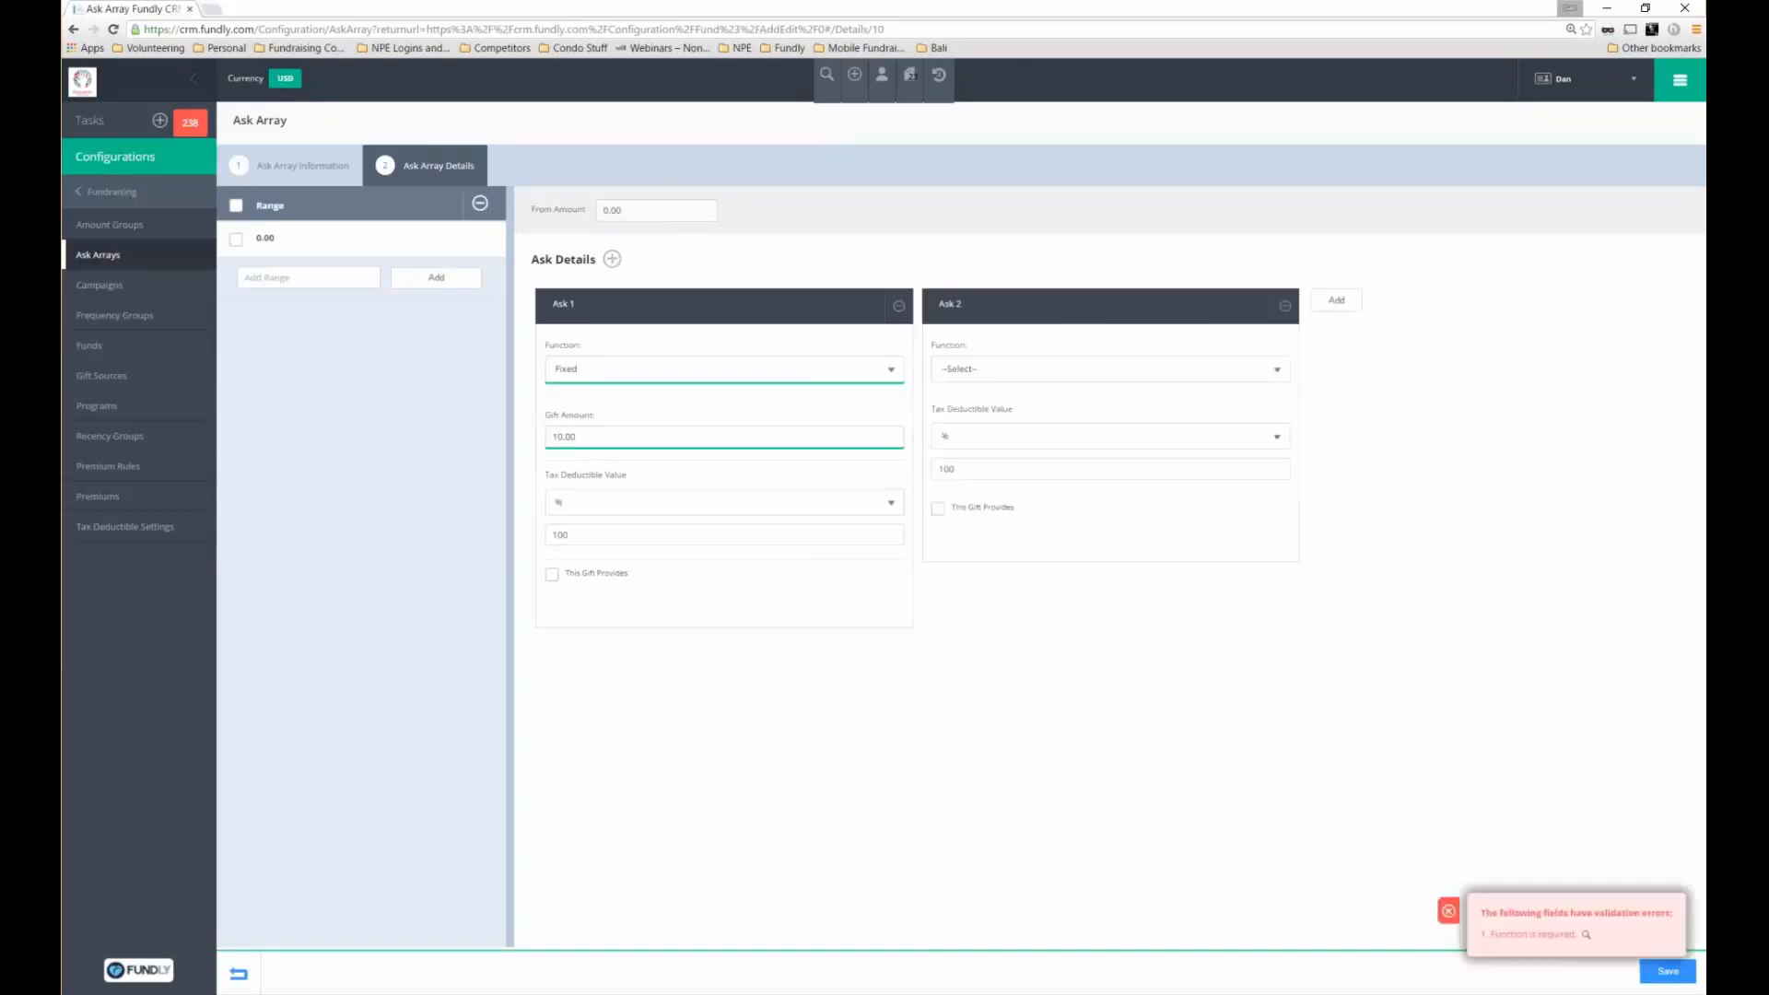
left_click(1013, 370)
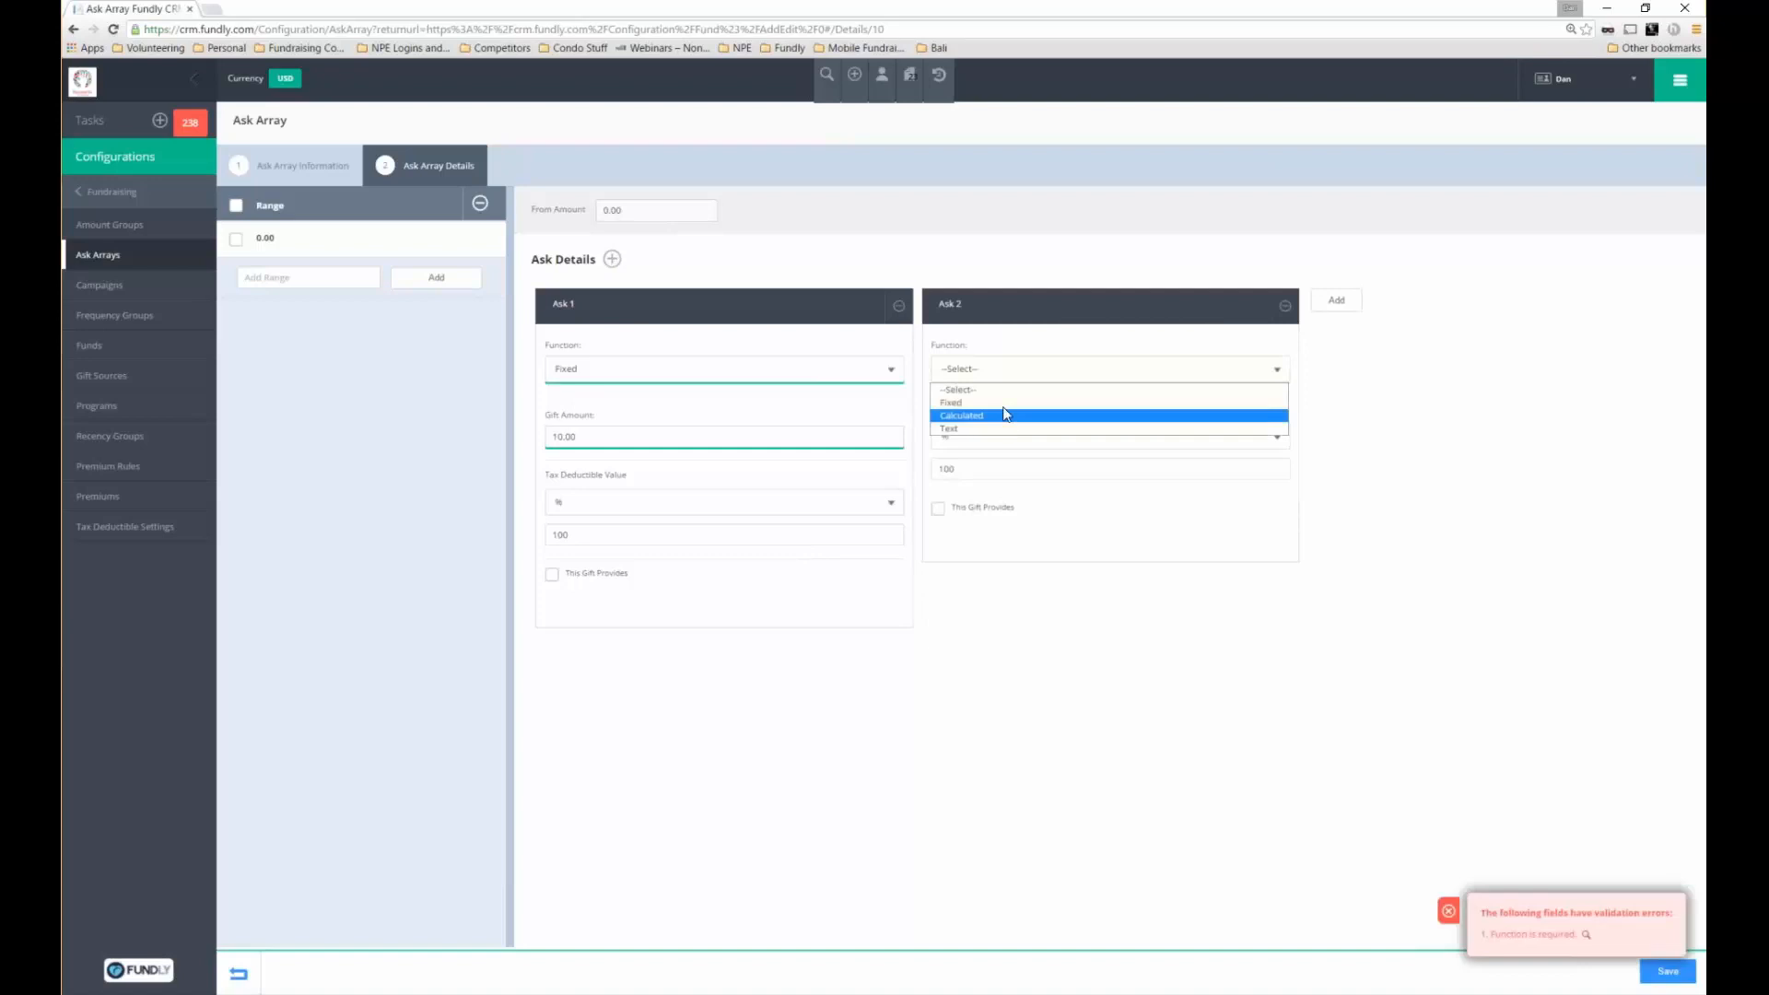
left_click(976, 403)
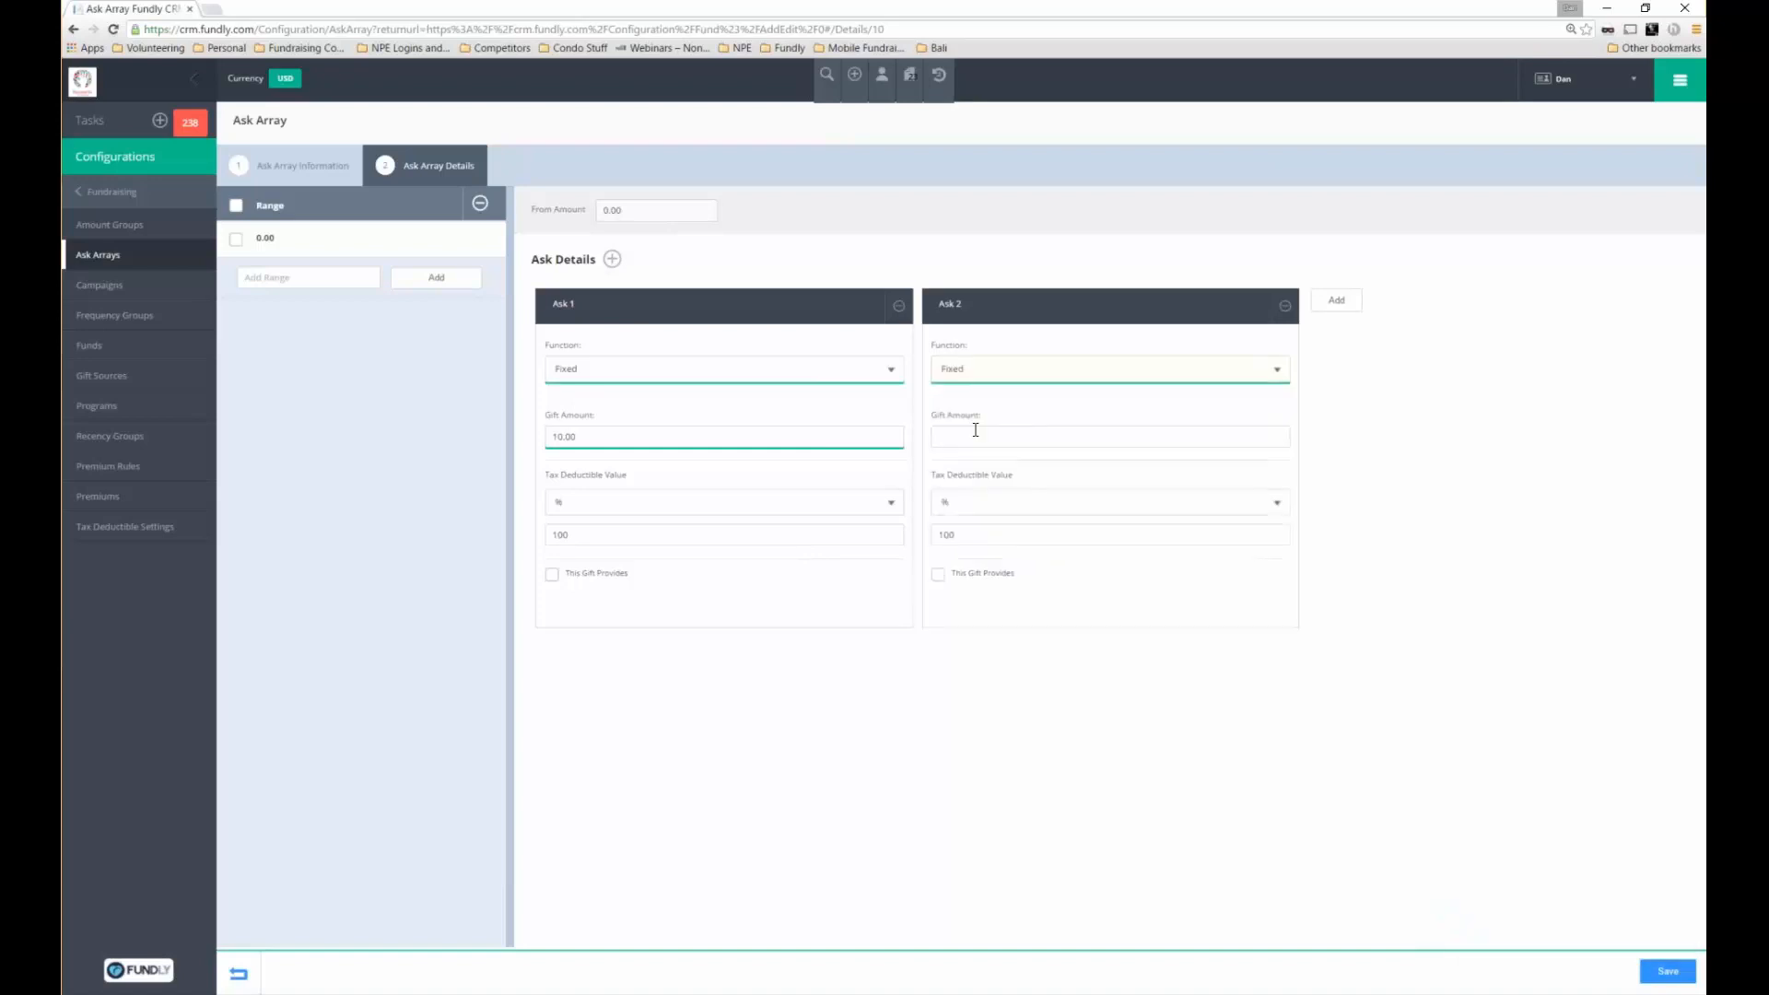
type("2")
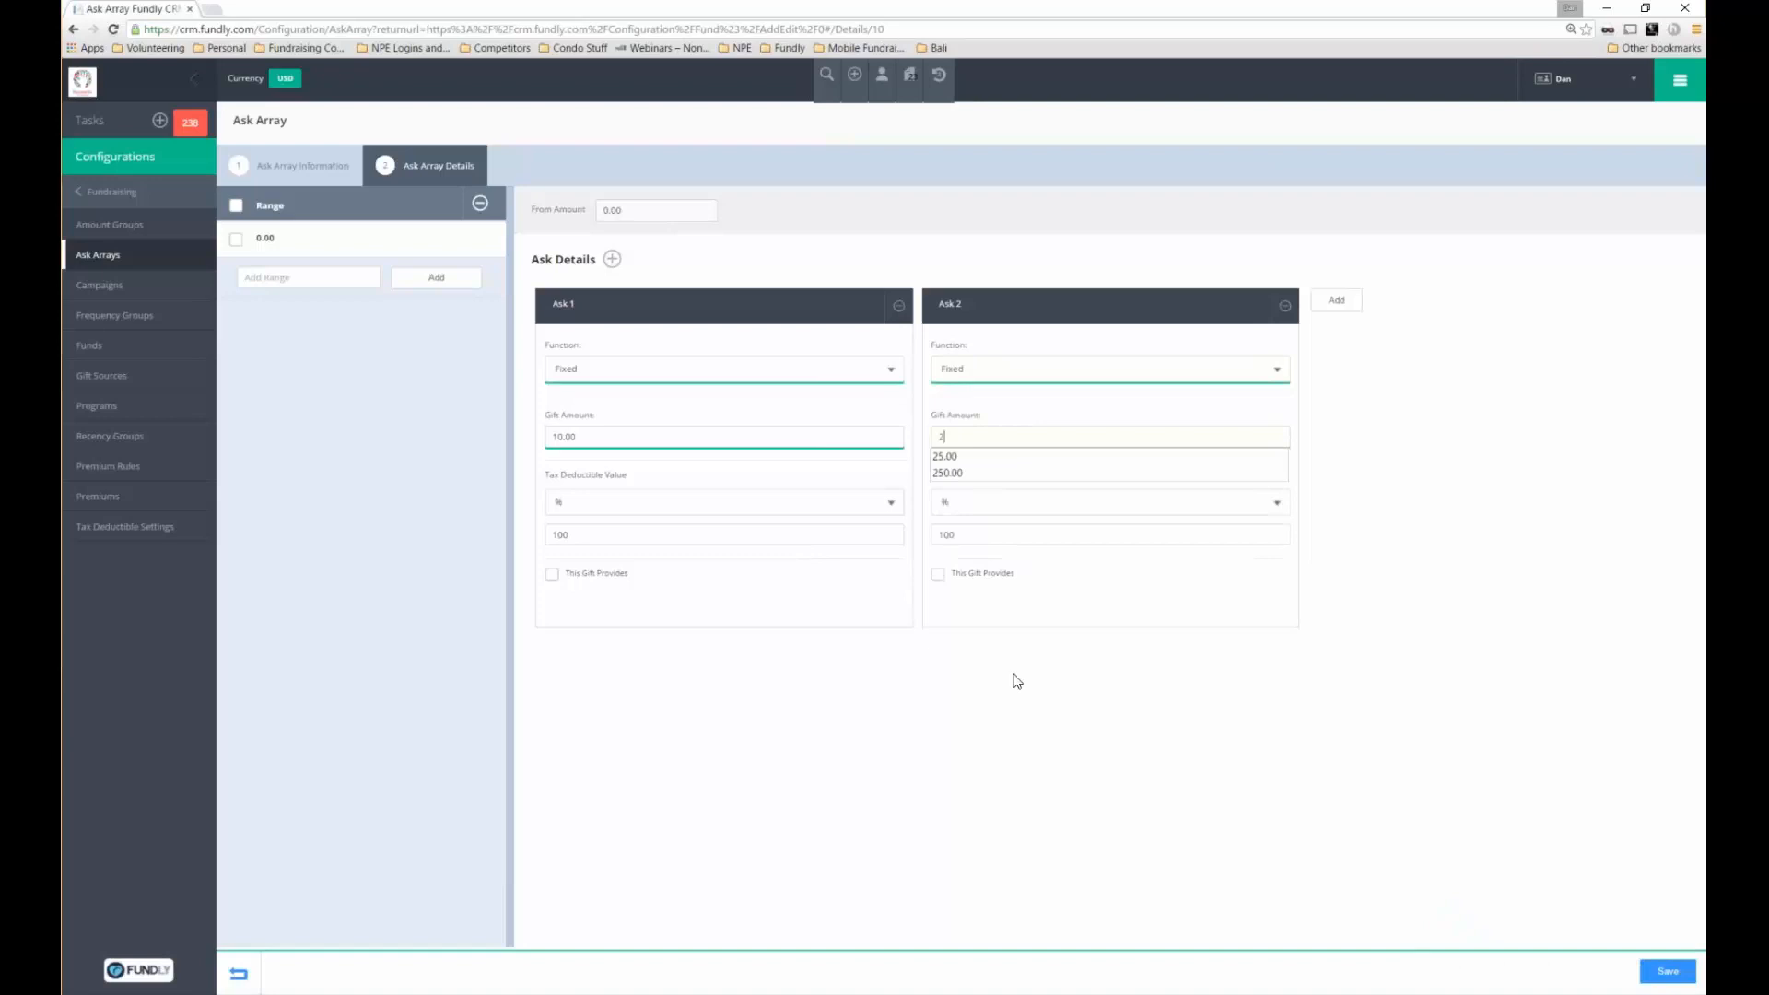
key("Down")
key("Return")
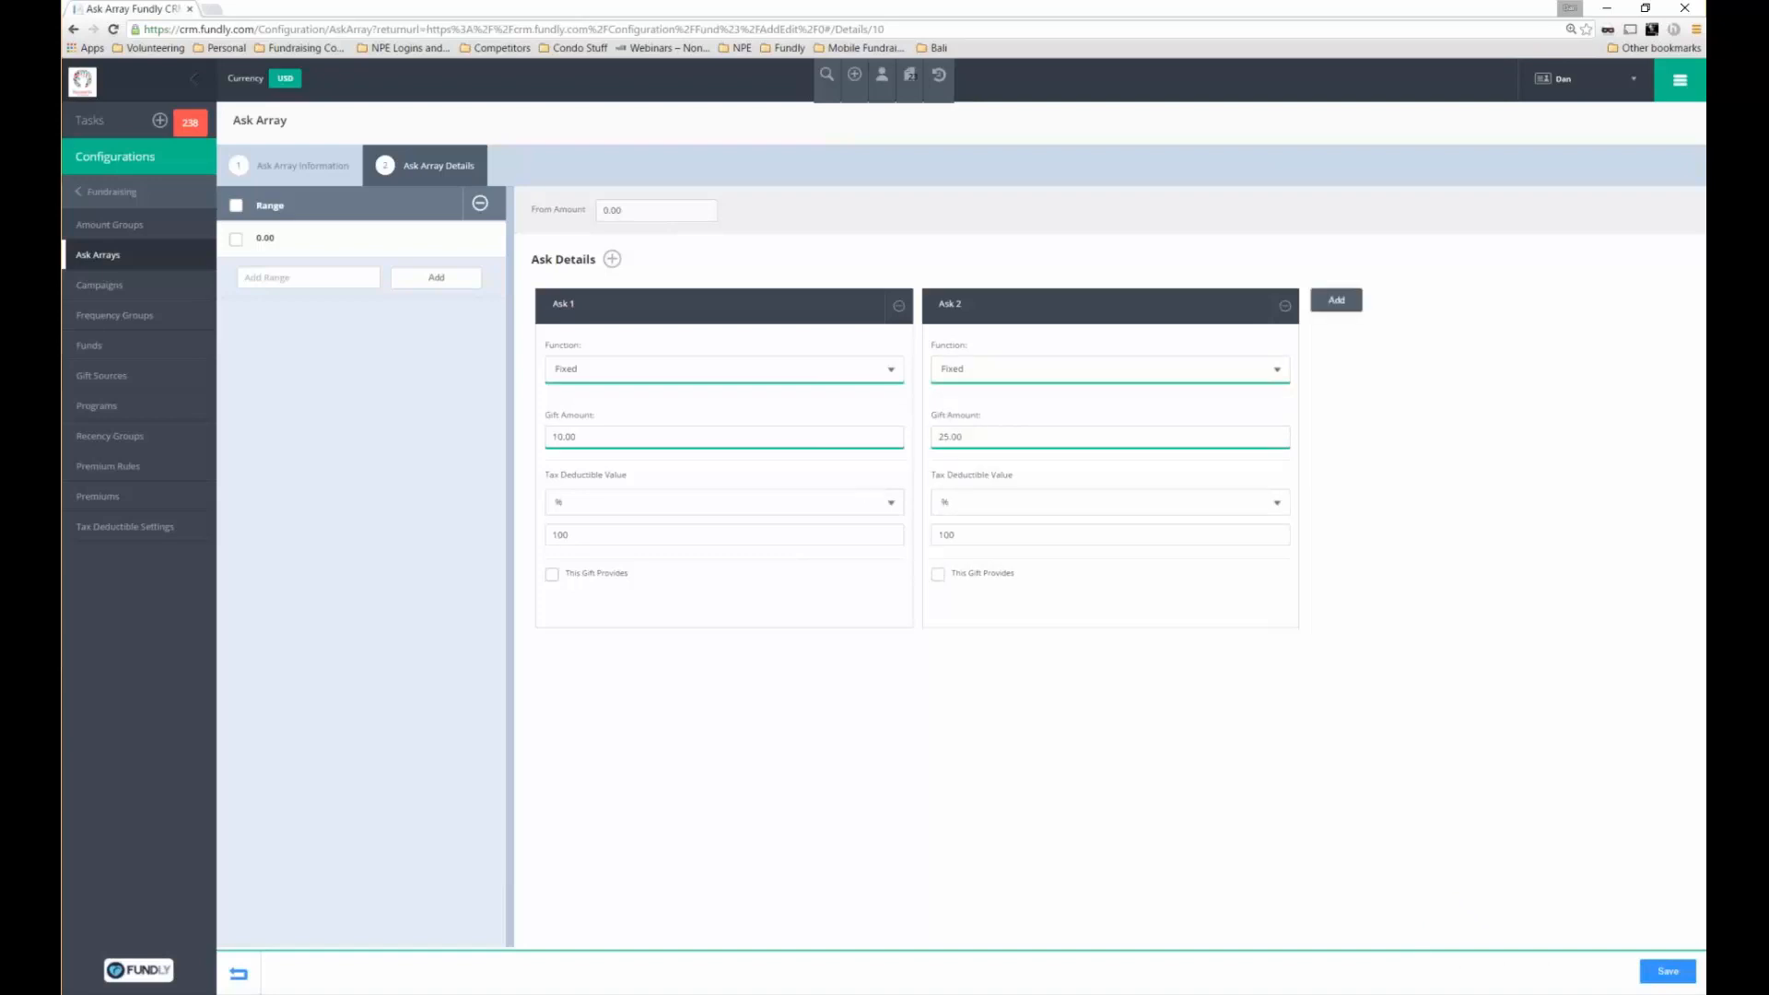
left_click(1336, 300)
left_click(1418, 369)
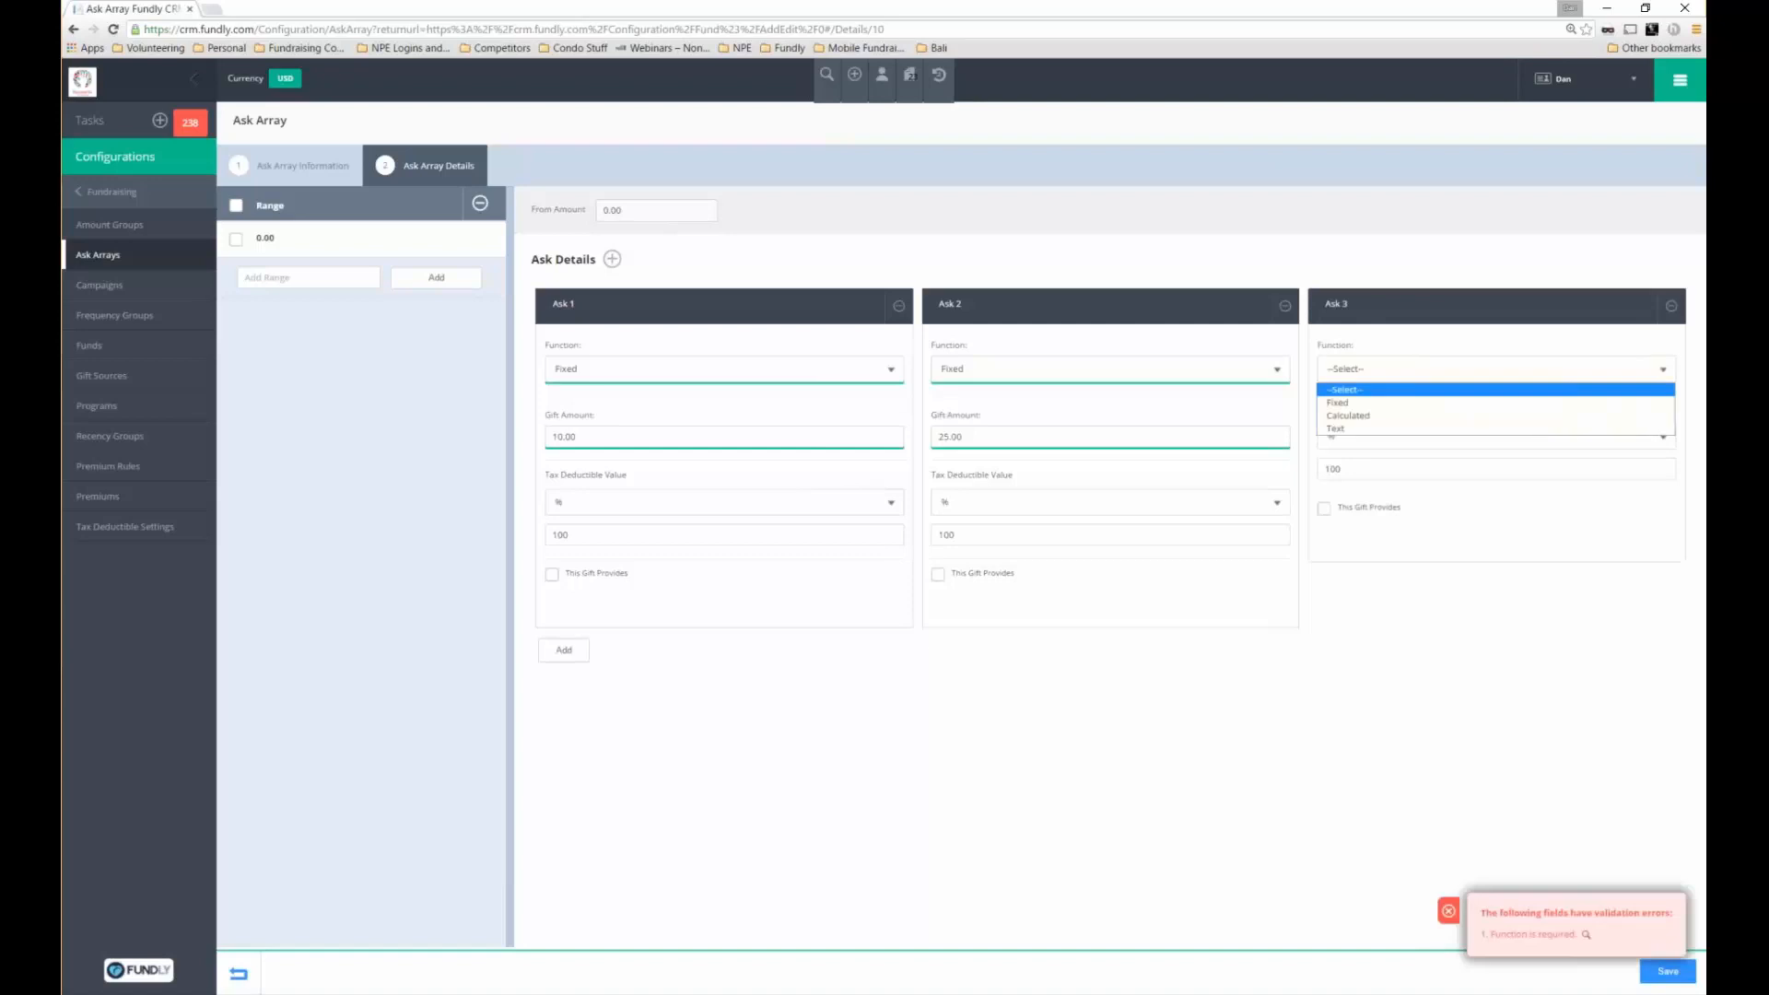
Make Ask 3 calculated as Average Amount multiplied by 1.5
left_click(1355, 415)
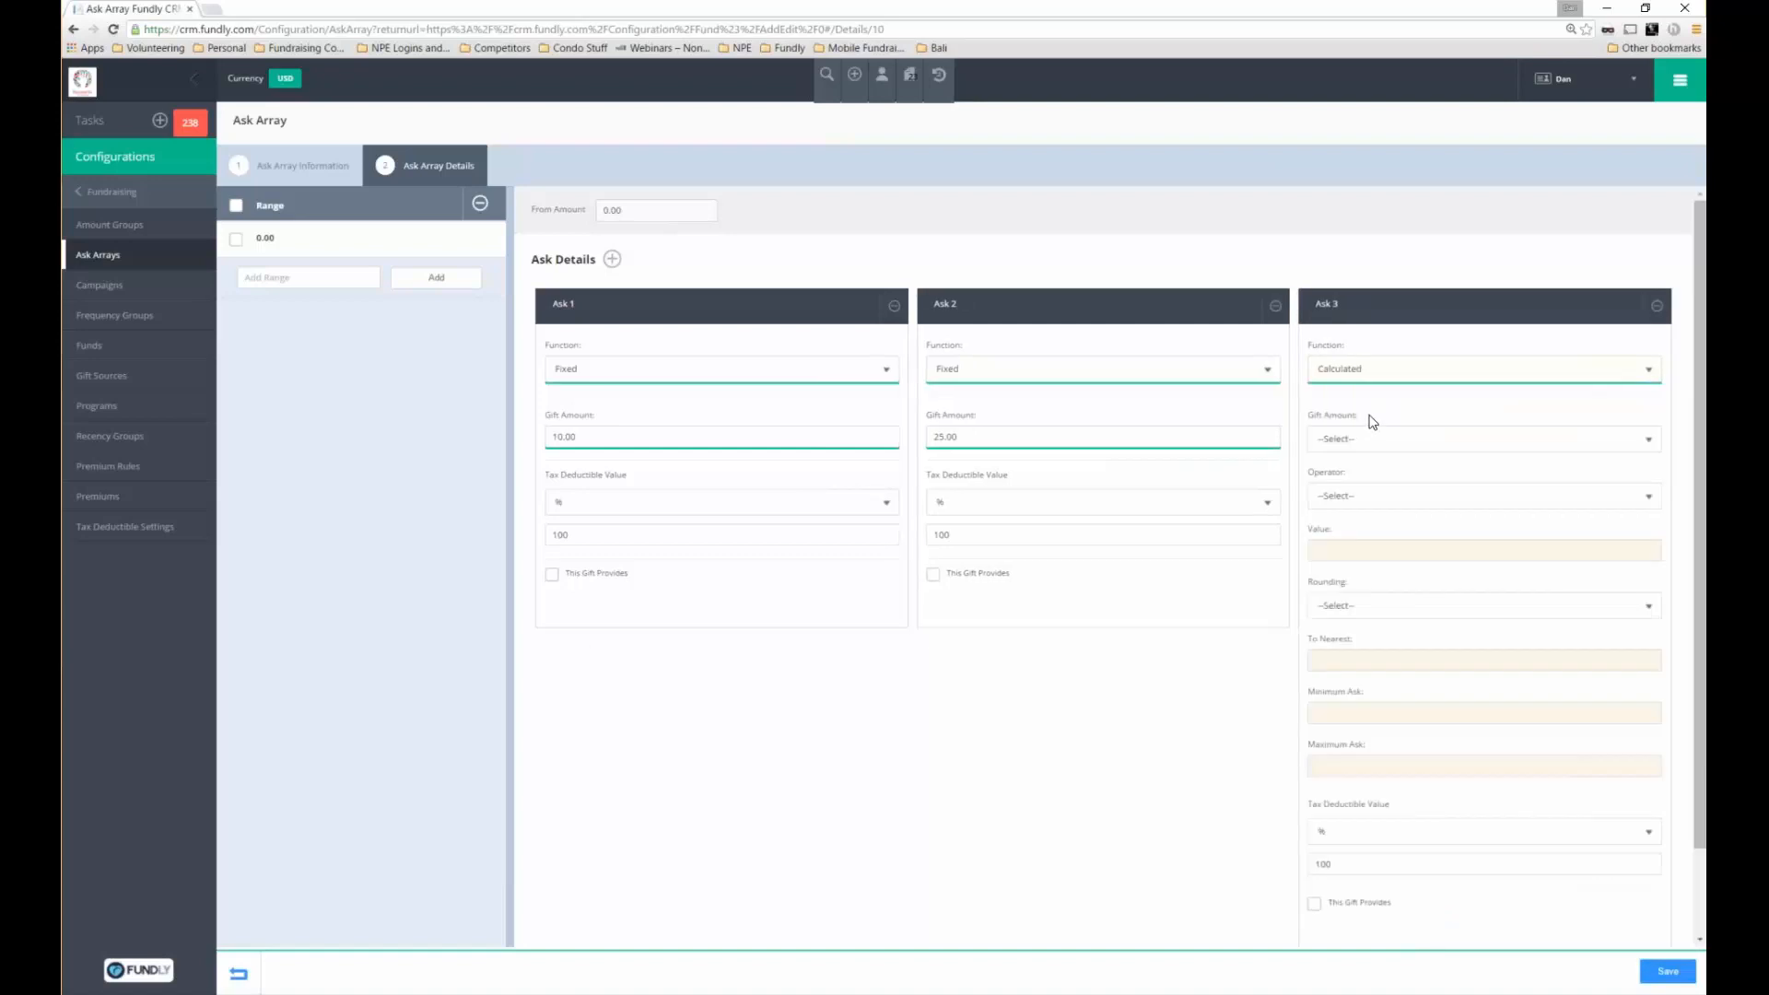
left_click(1379, 442)
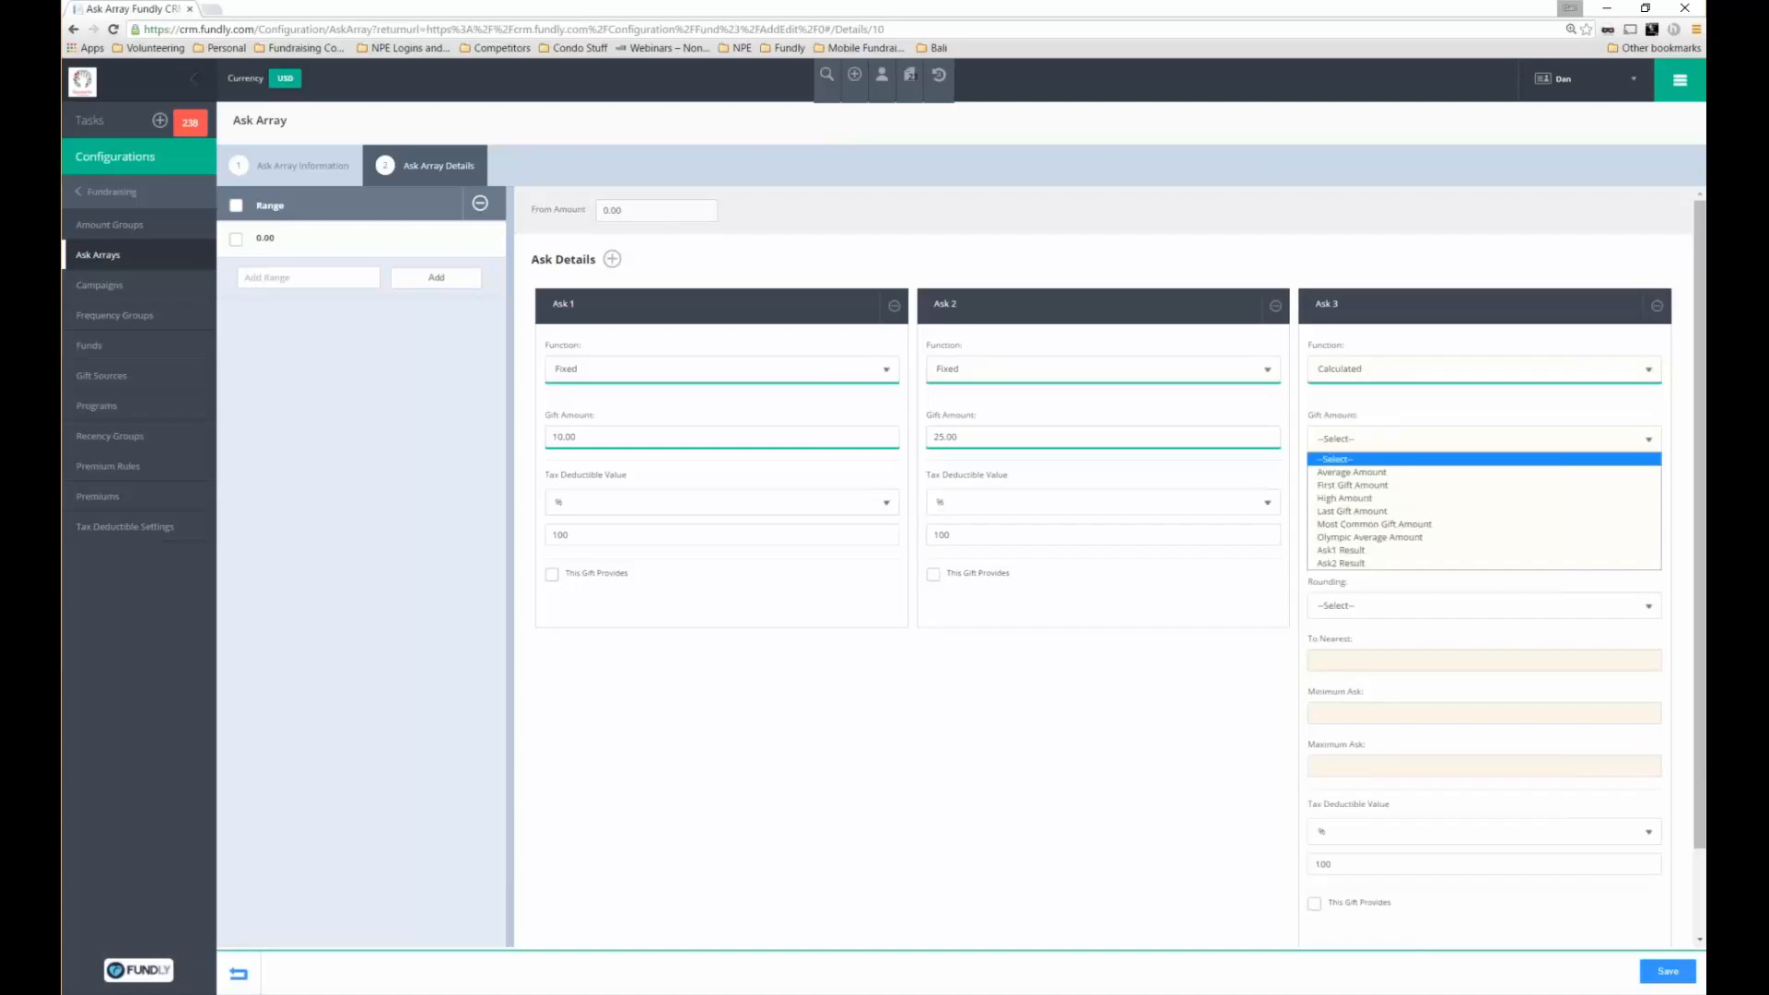
left_click(1377, 473)
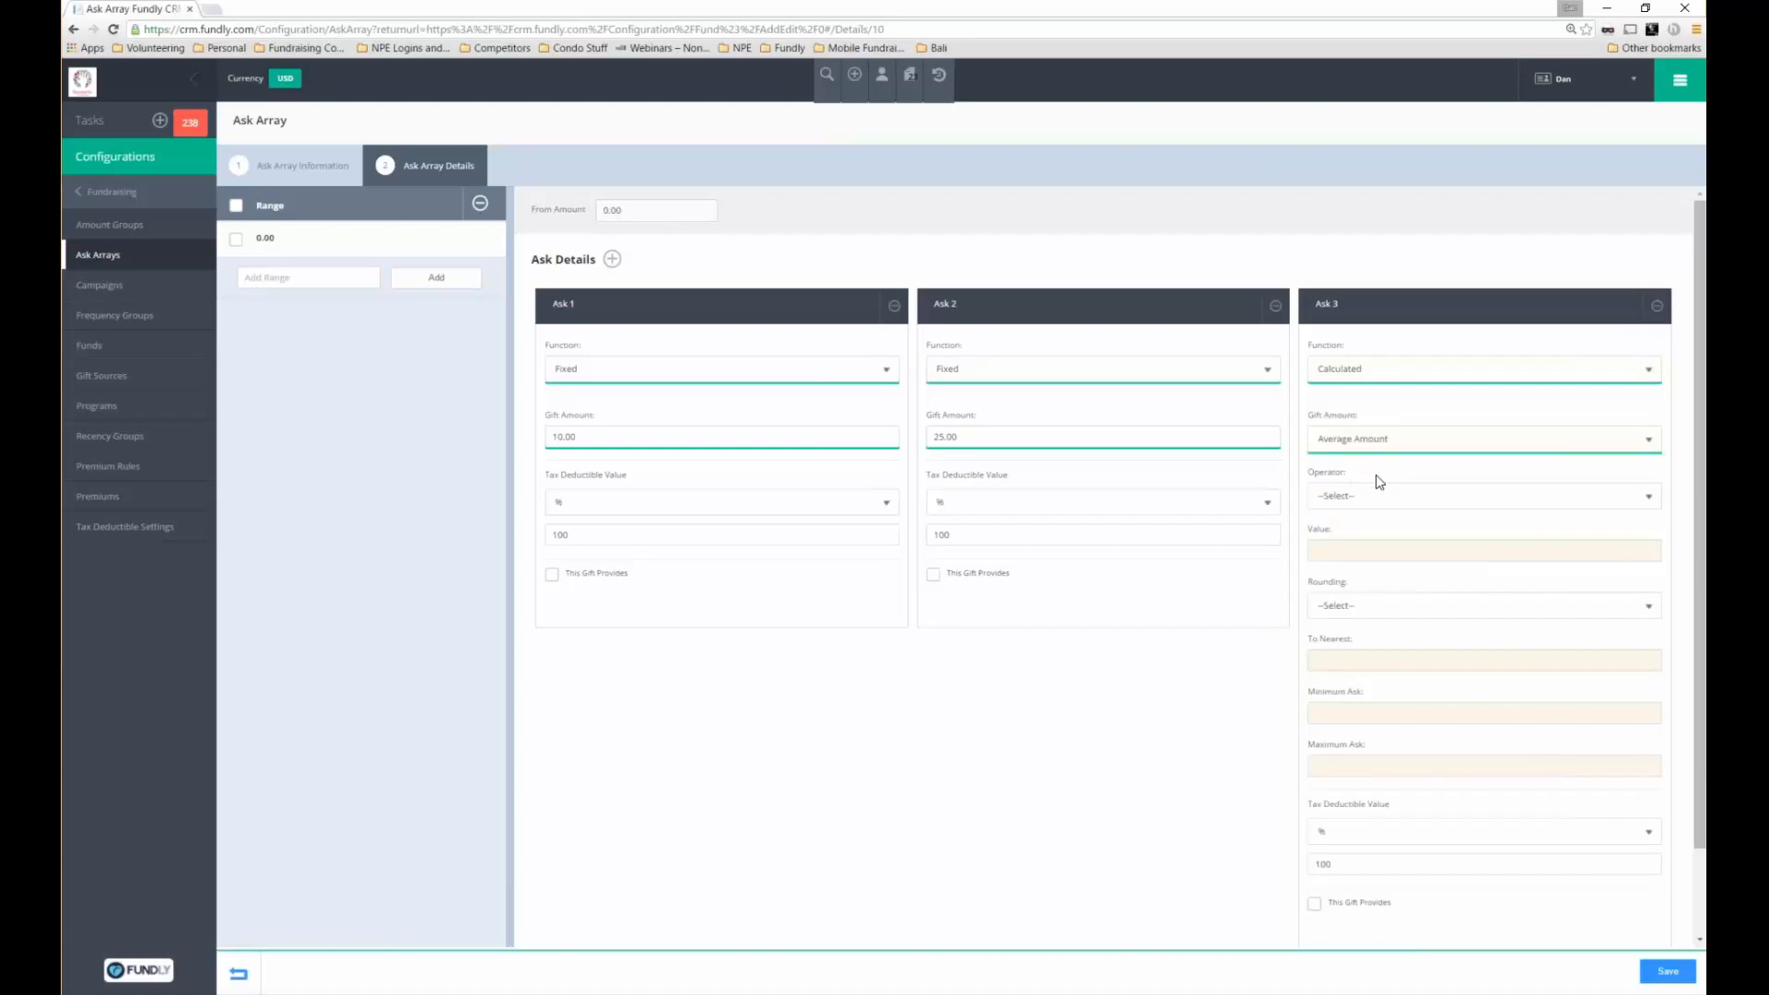
left_click(1377, 497)
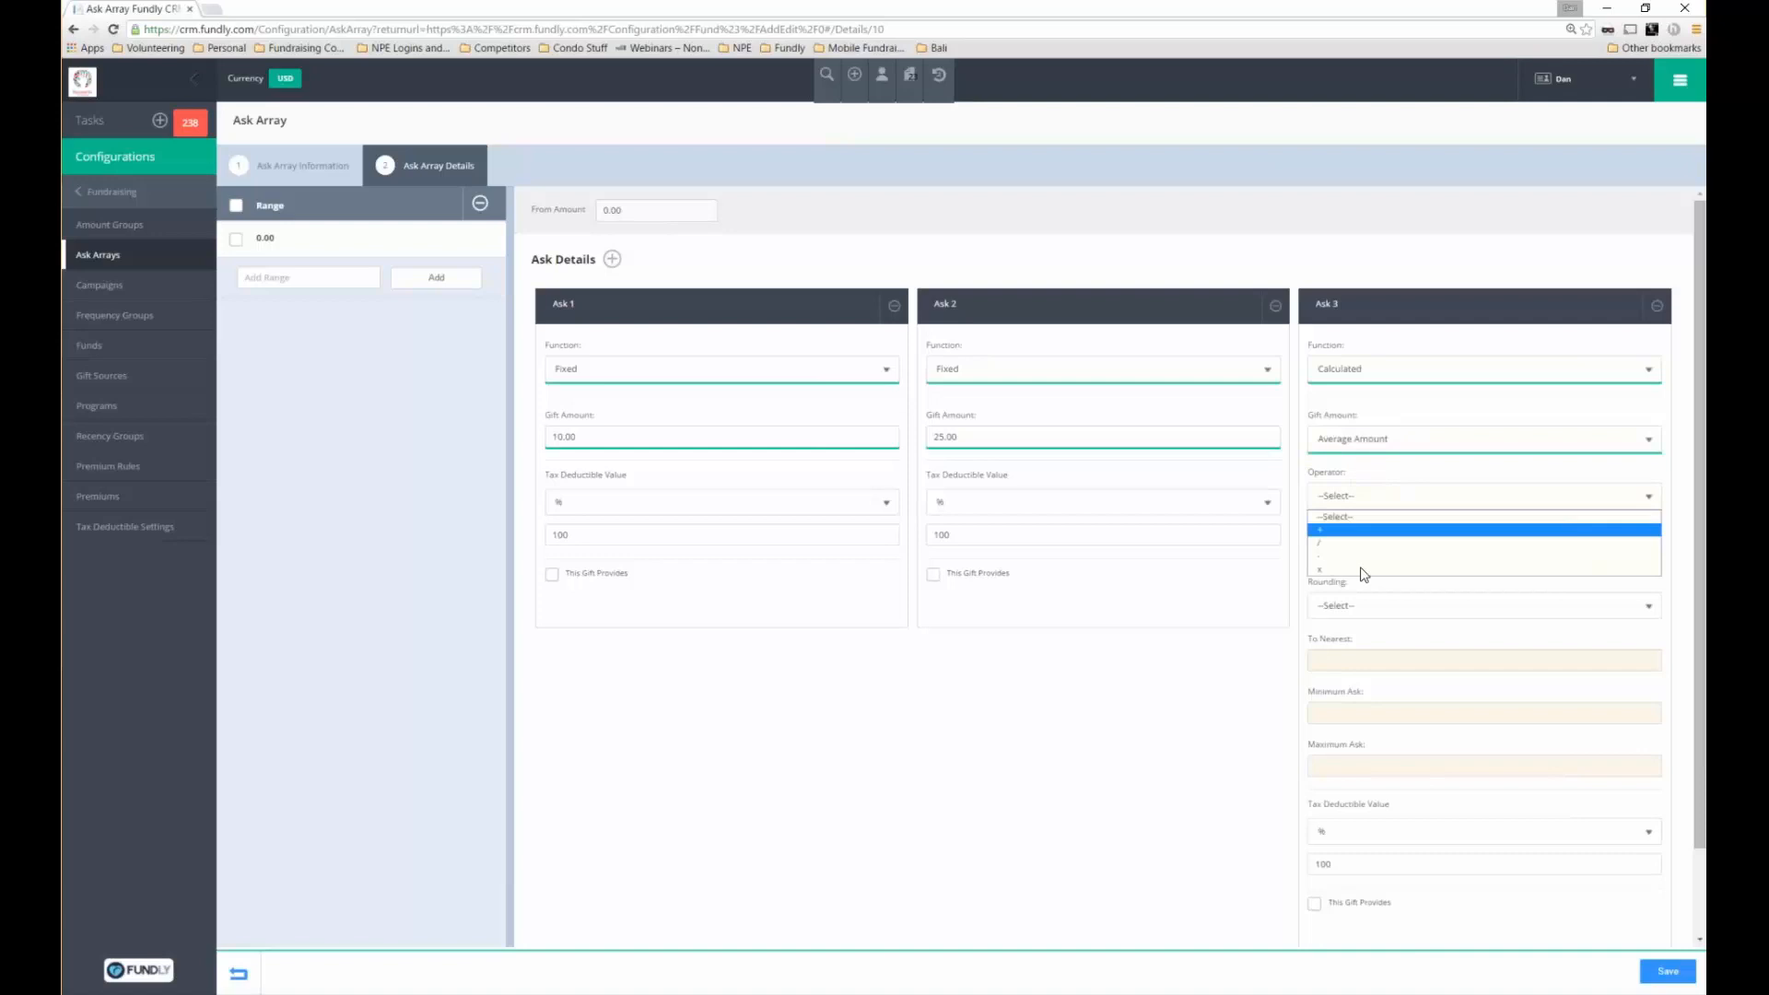
left_click(1362, 570)
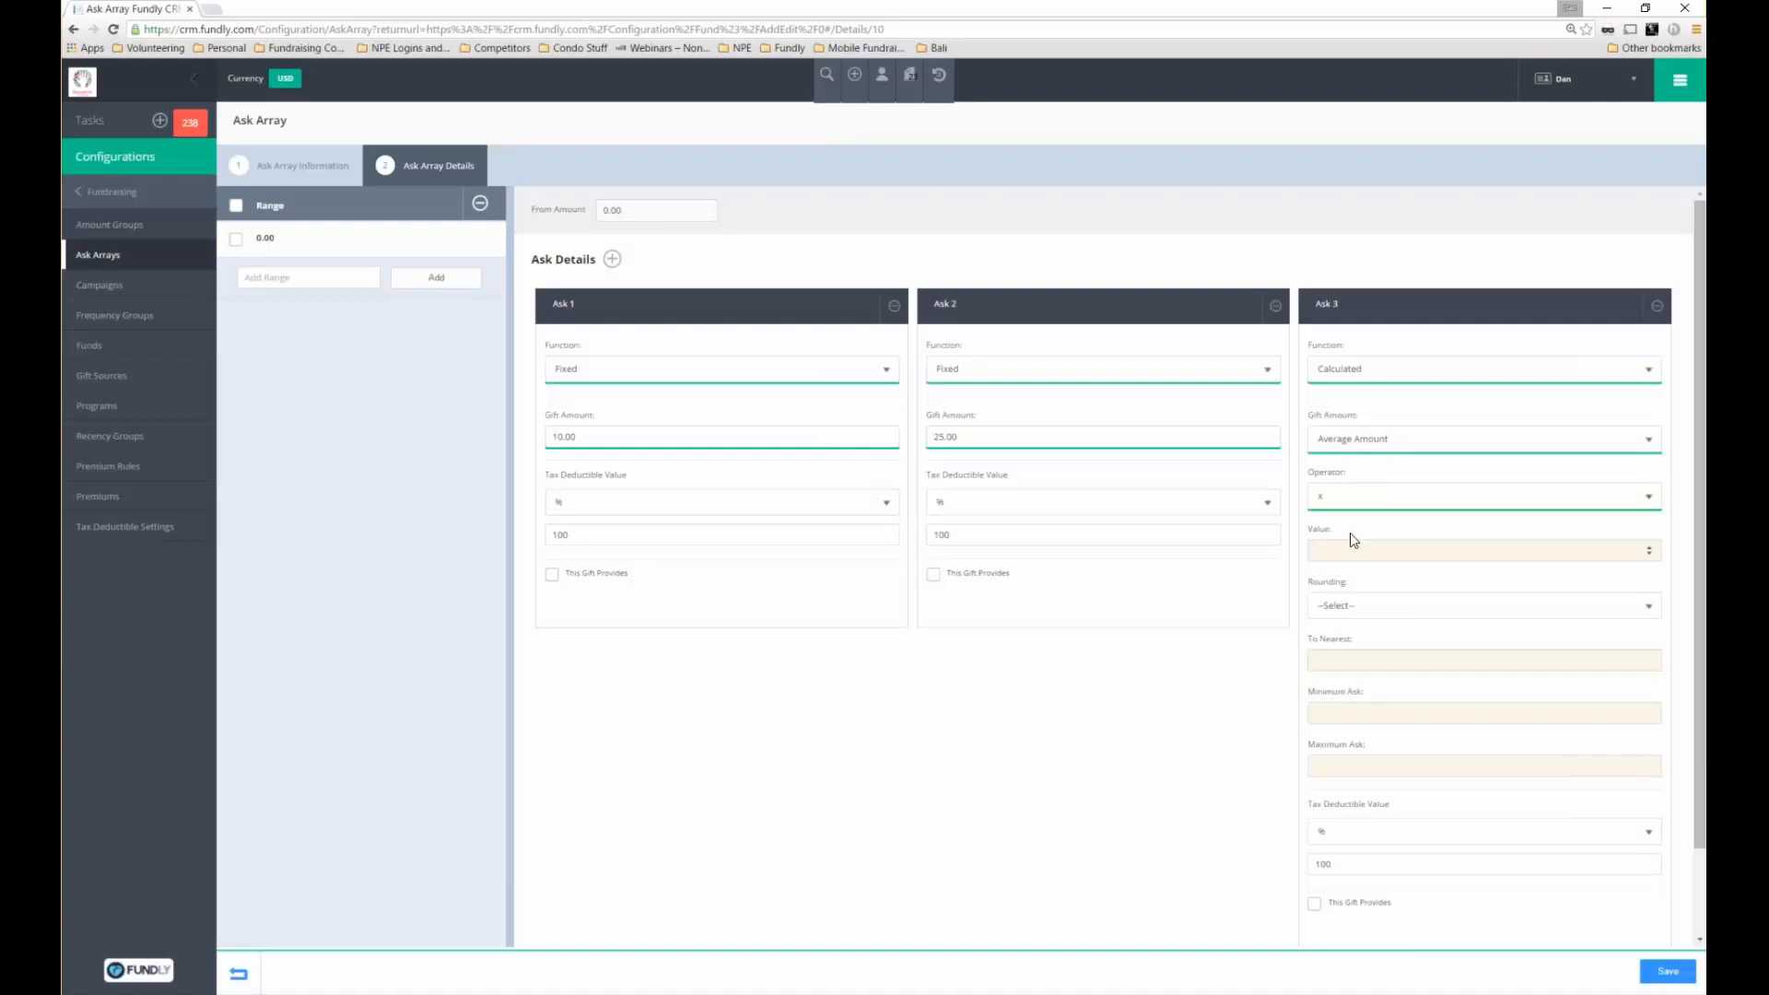
type("1.5")
Round Ask 3 up to nearest 5, limit it to 25.00–500.00, and save
left_click(1345, 605)
left_click(1347, 637)
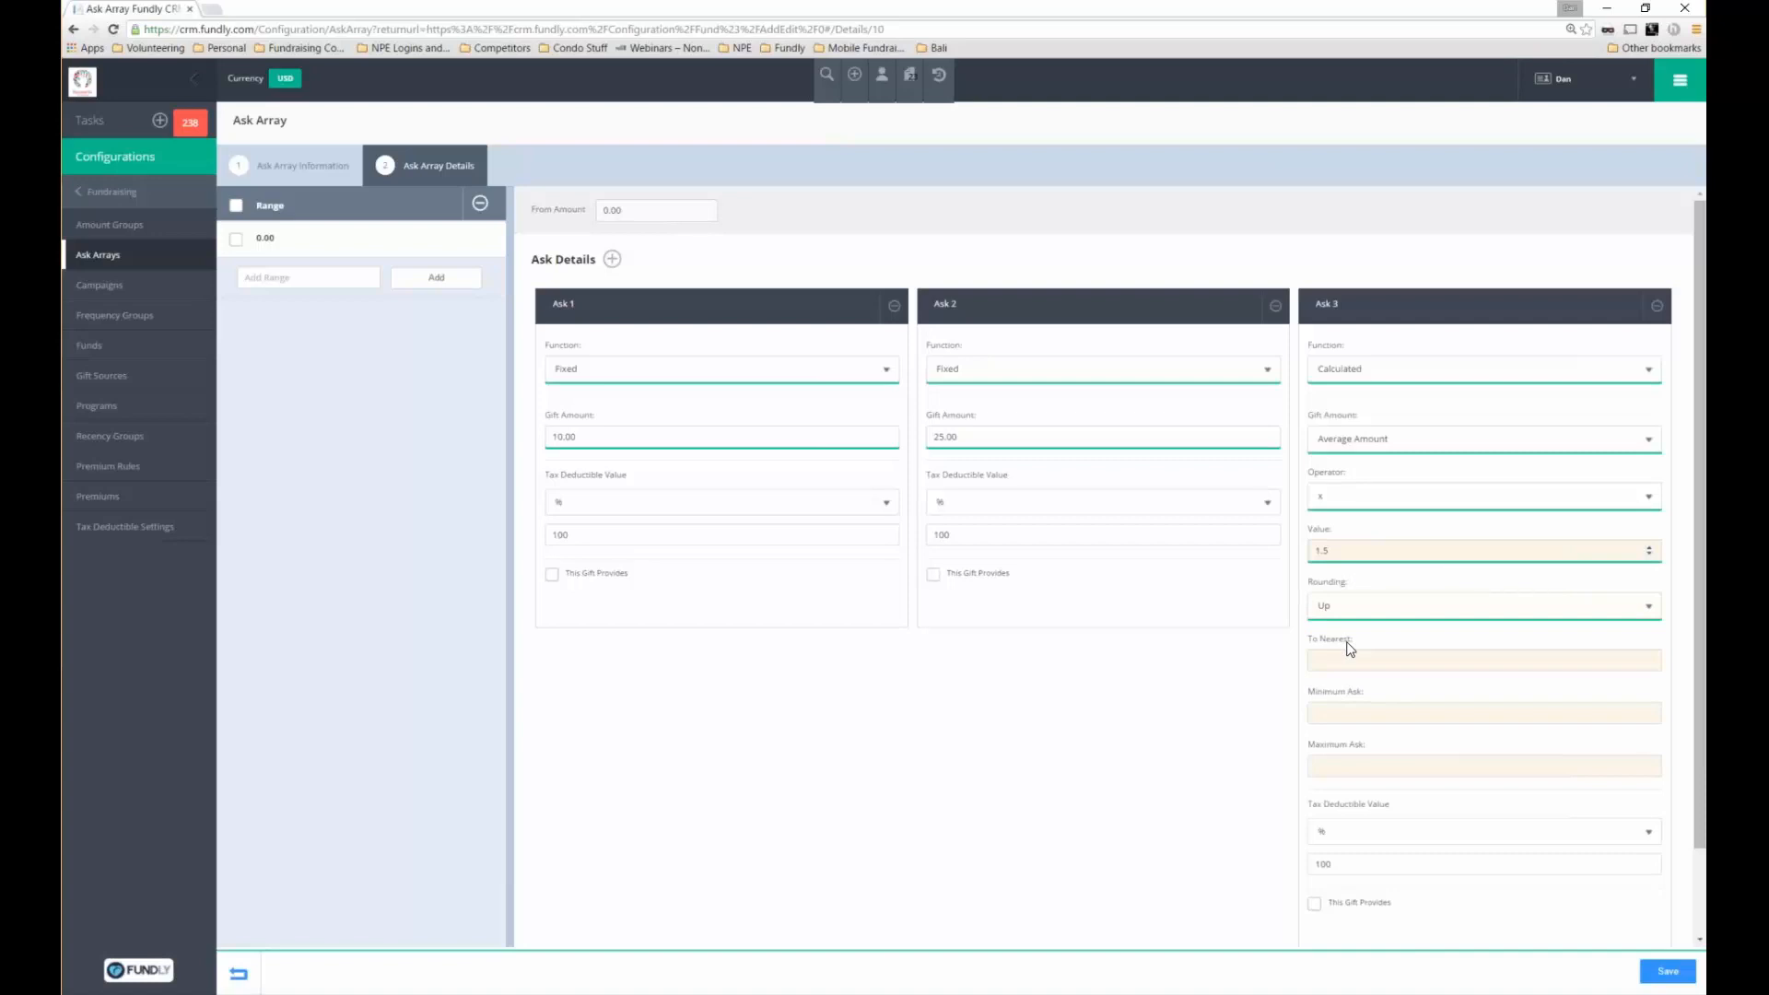
left_click(1349, 658)
type("5")
type("25")
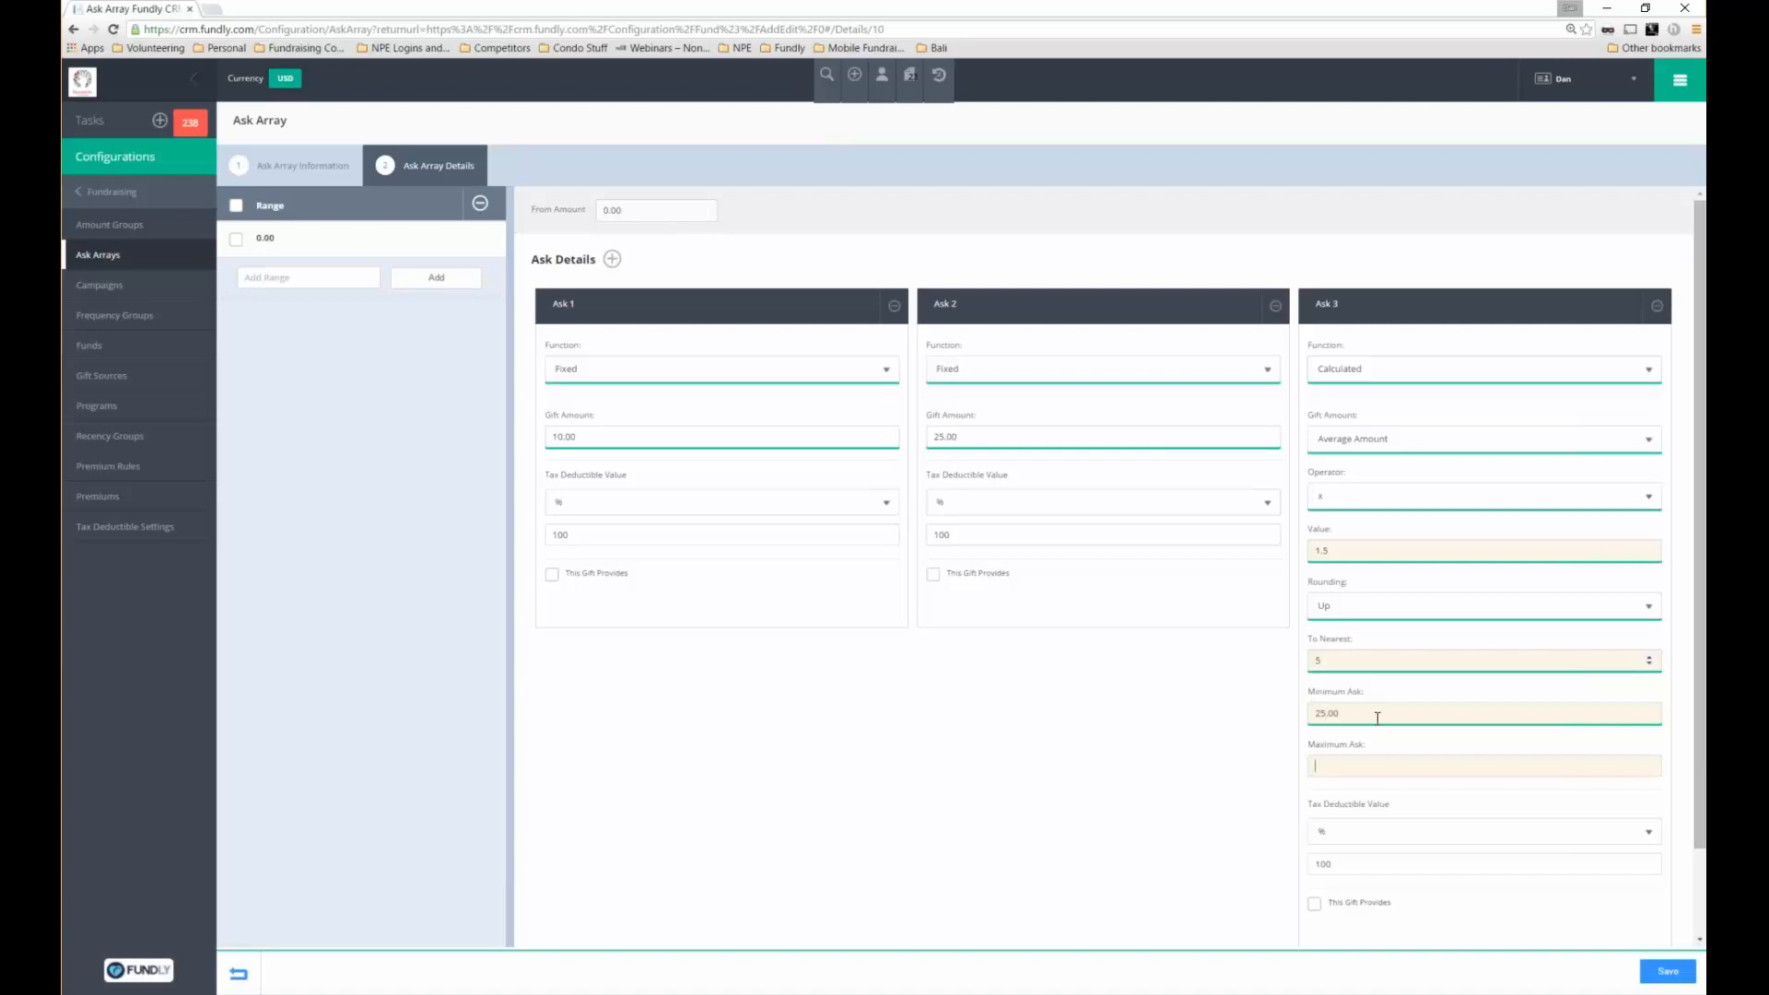
type("500")
key("Tab")
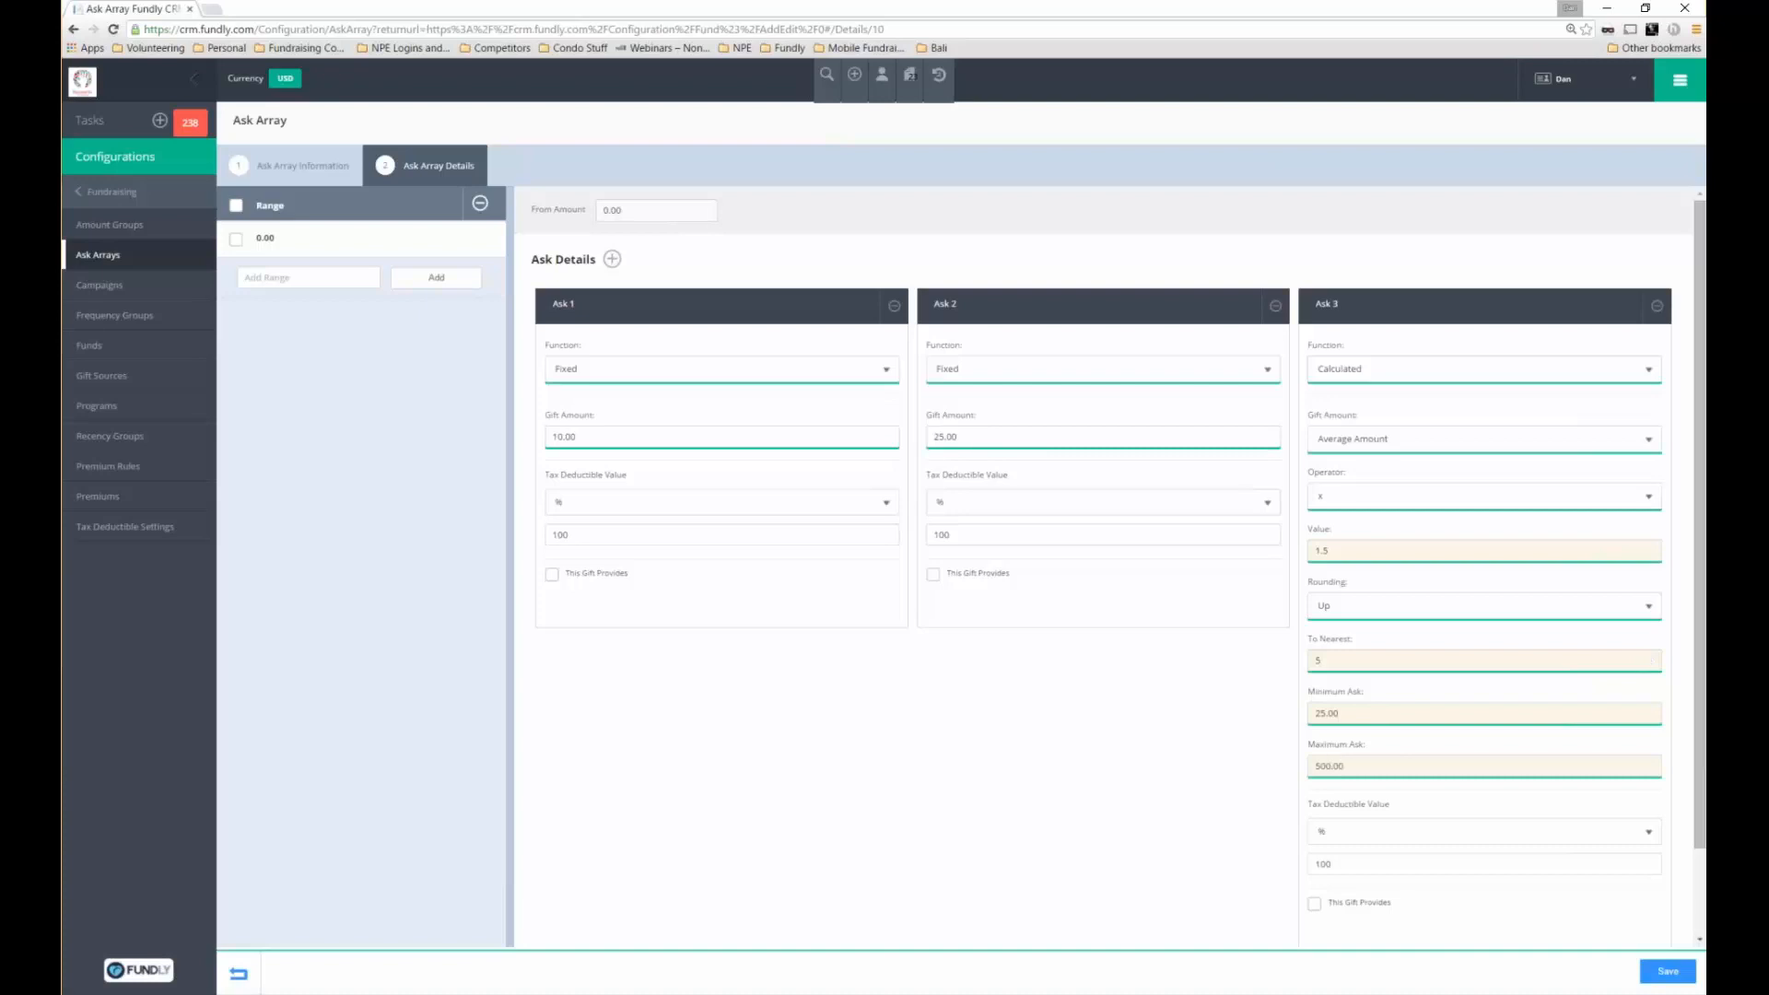
scroll(1380, 839, "down", 1)
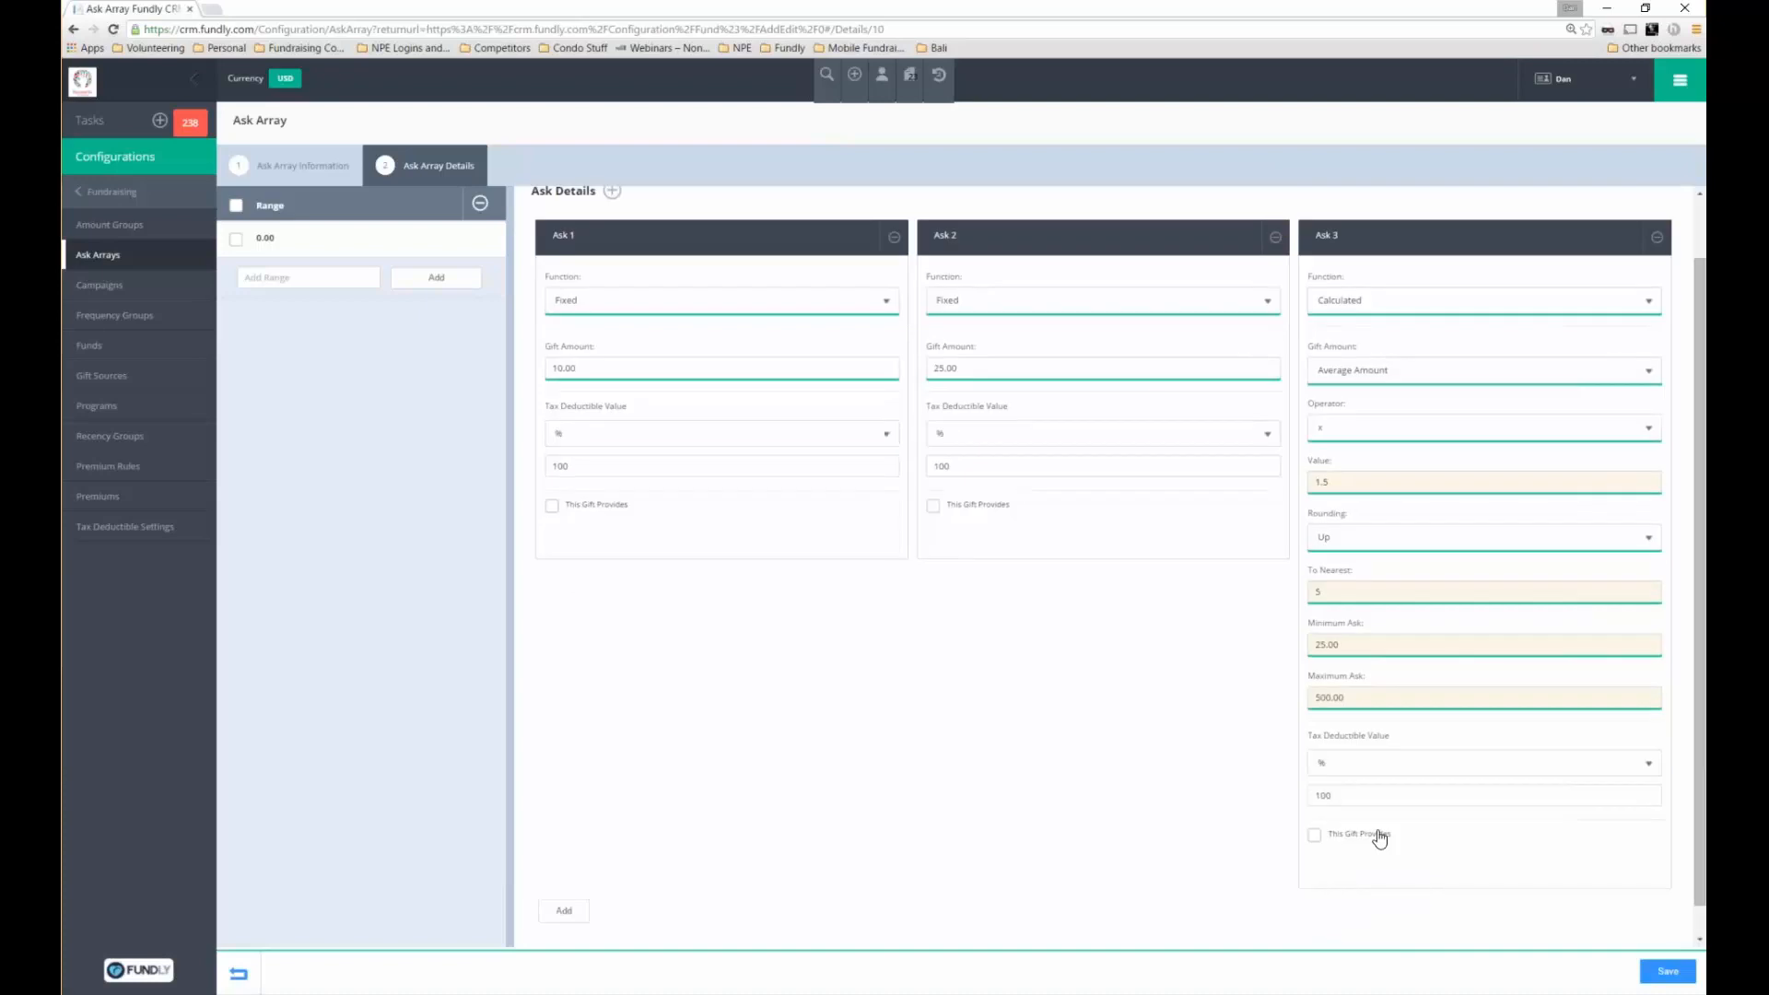
left_click(1672, 972)
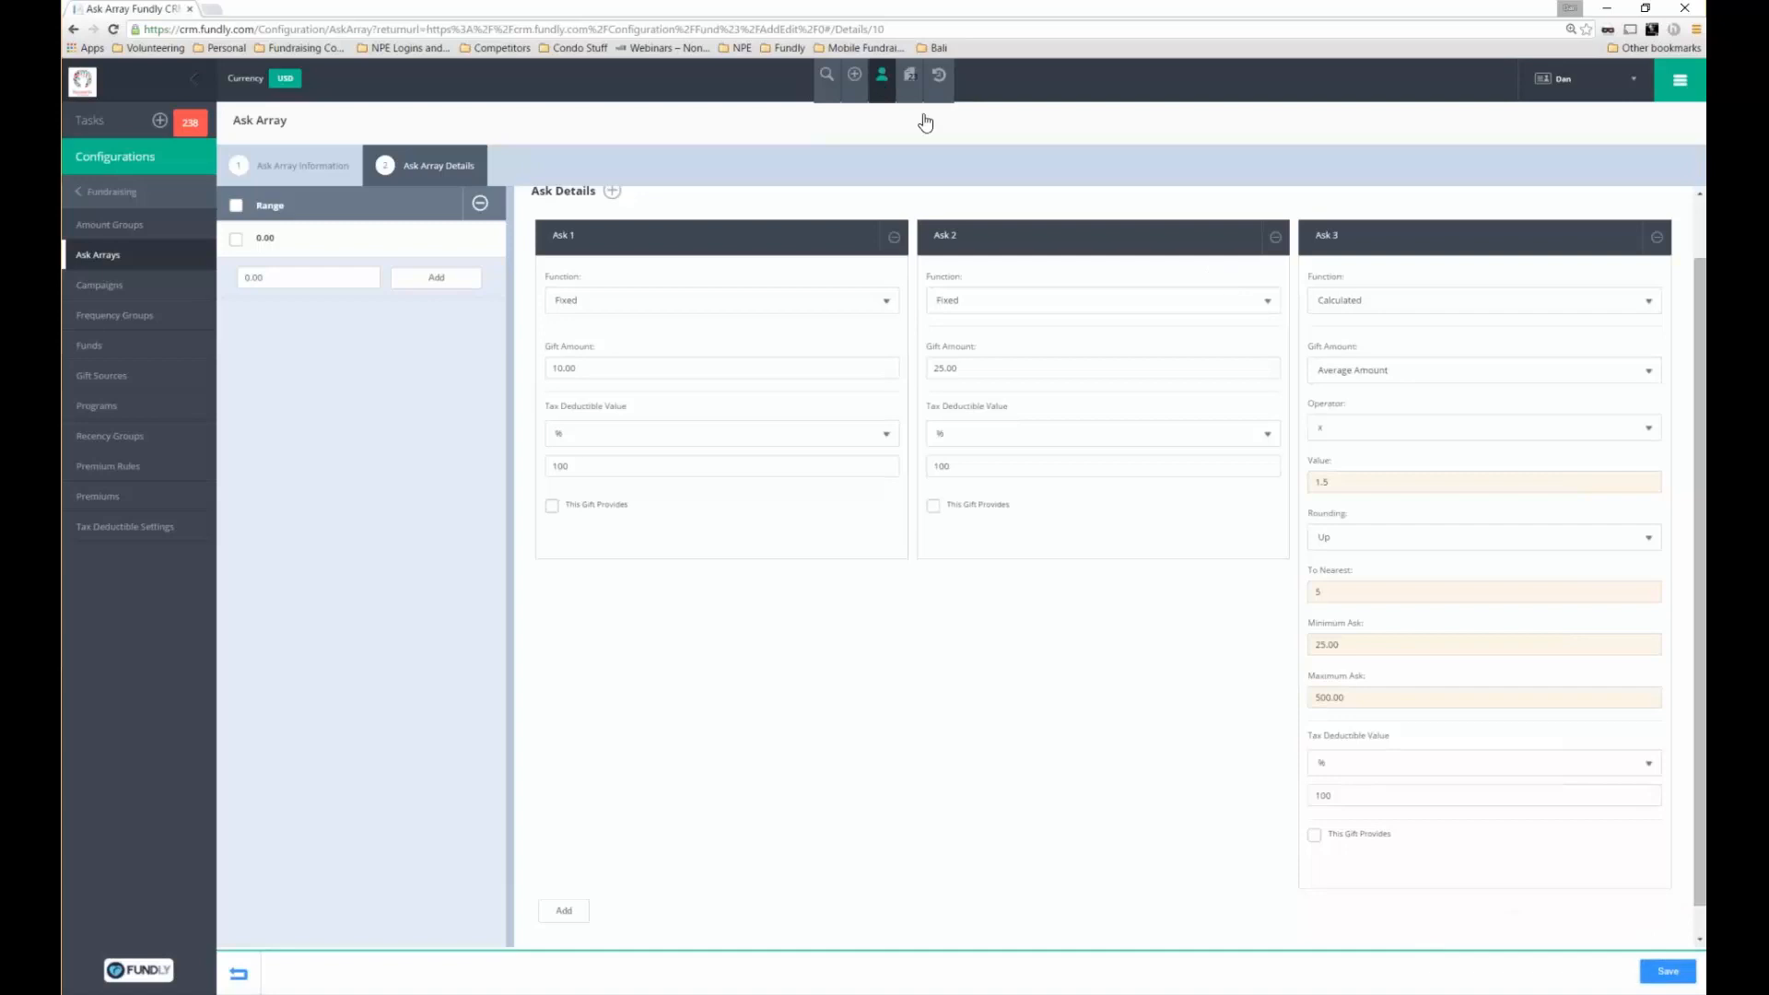
Check the 10.00 and 25.00 fixed asks and save the ask array details
left_click(882, 75)
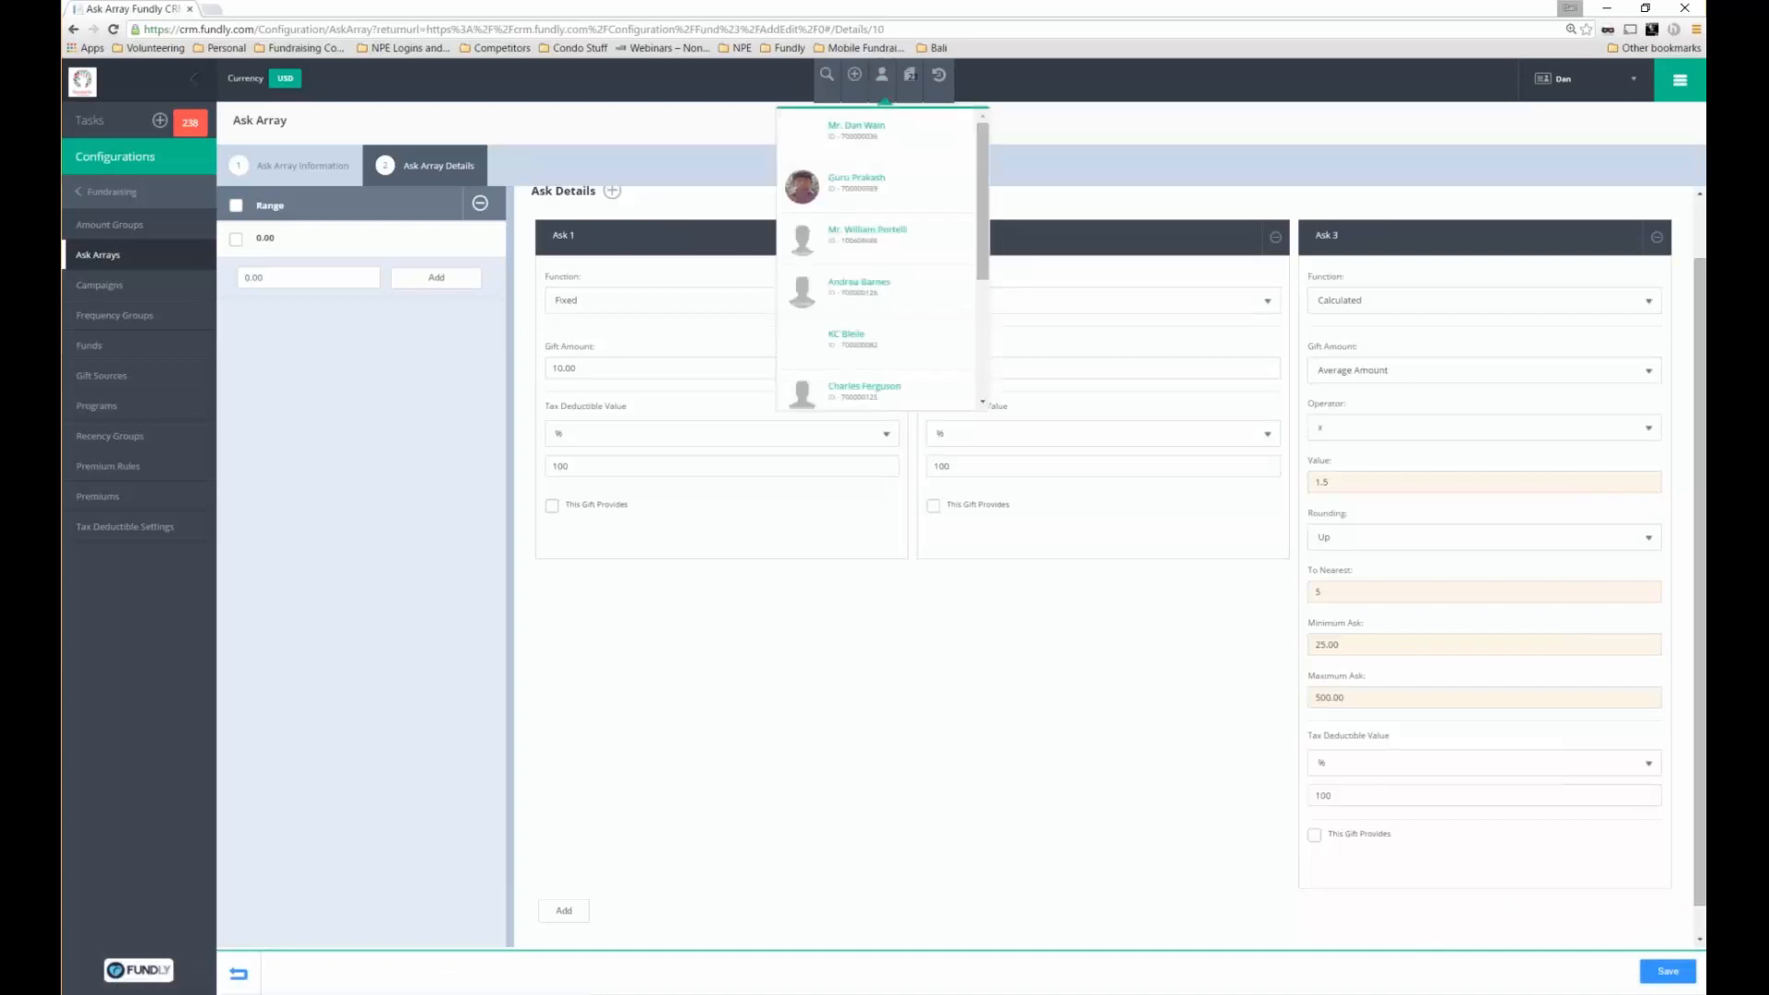
left_click(1001, 264)
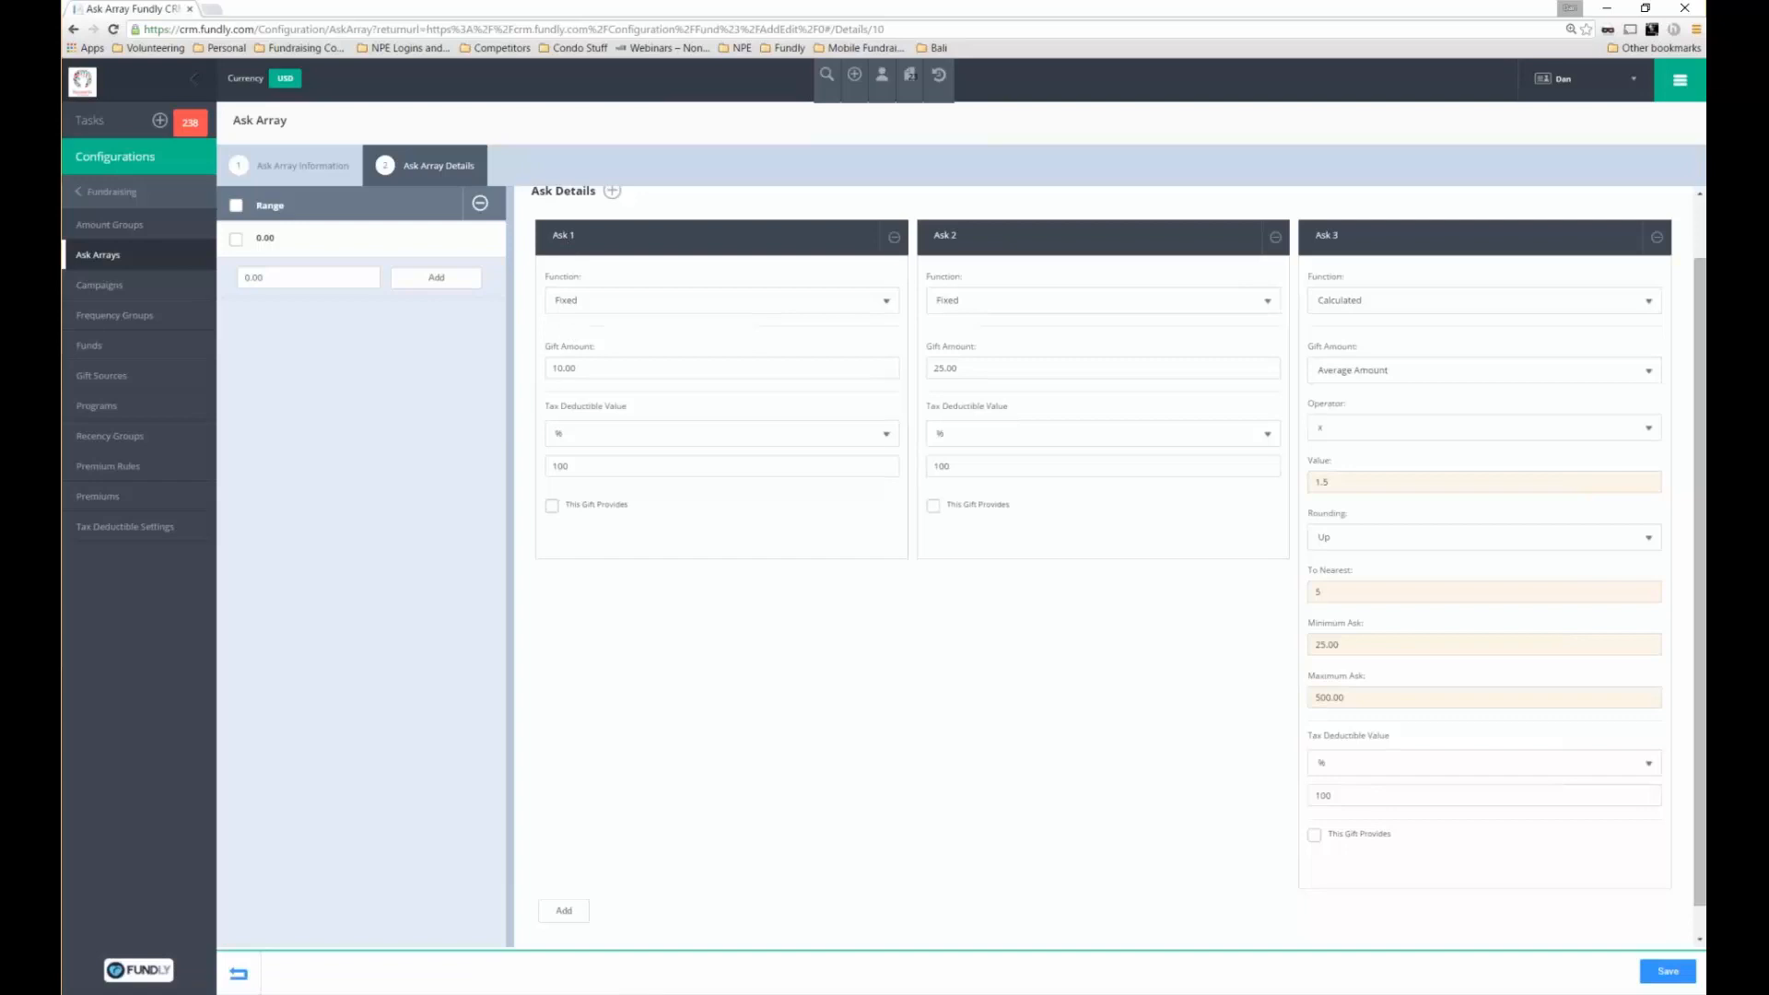
double_click(563, 369)
double_click(992, 369)
left_click(1665, 980)
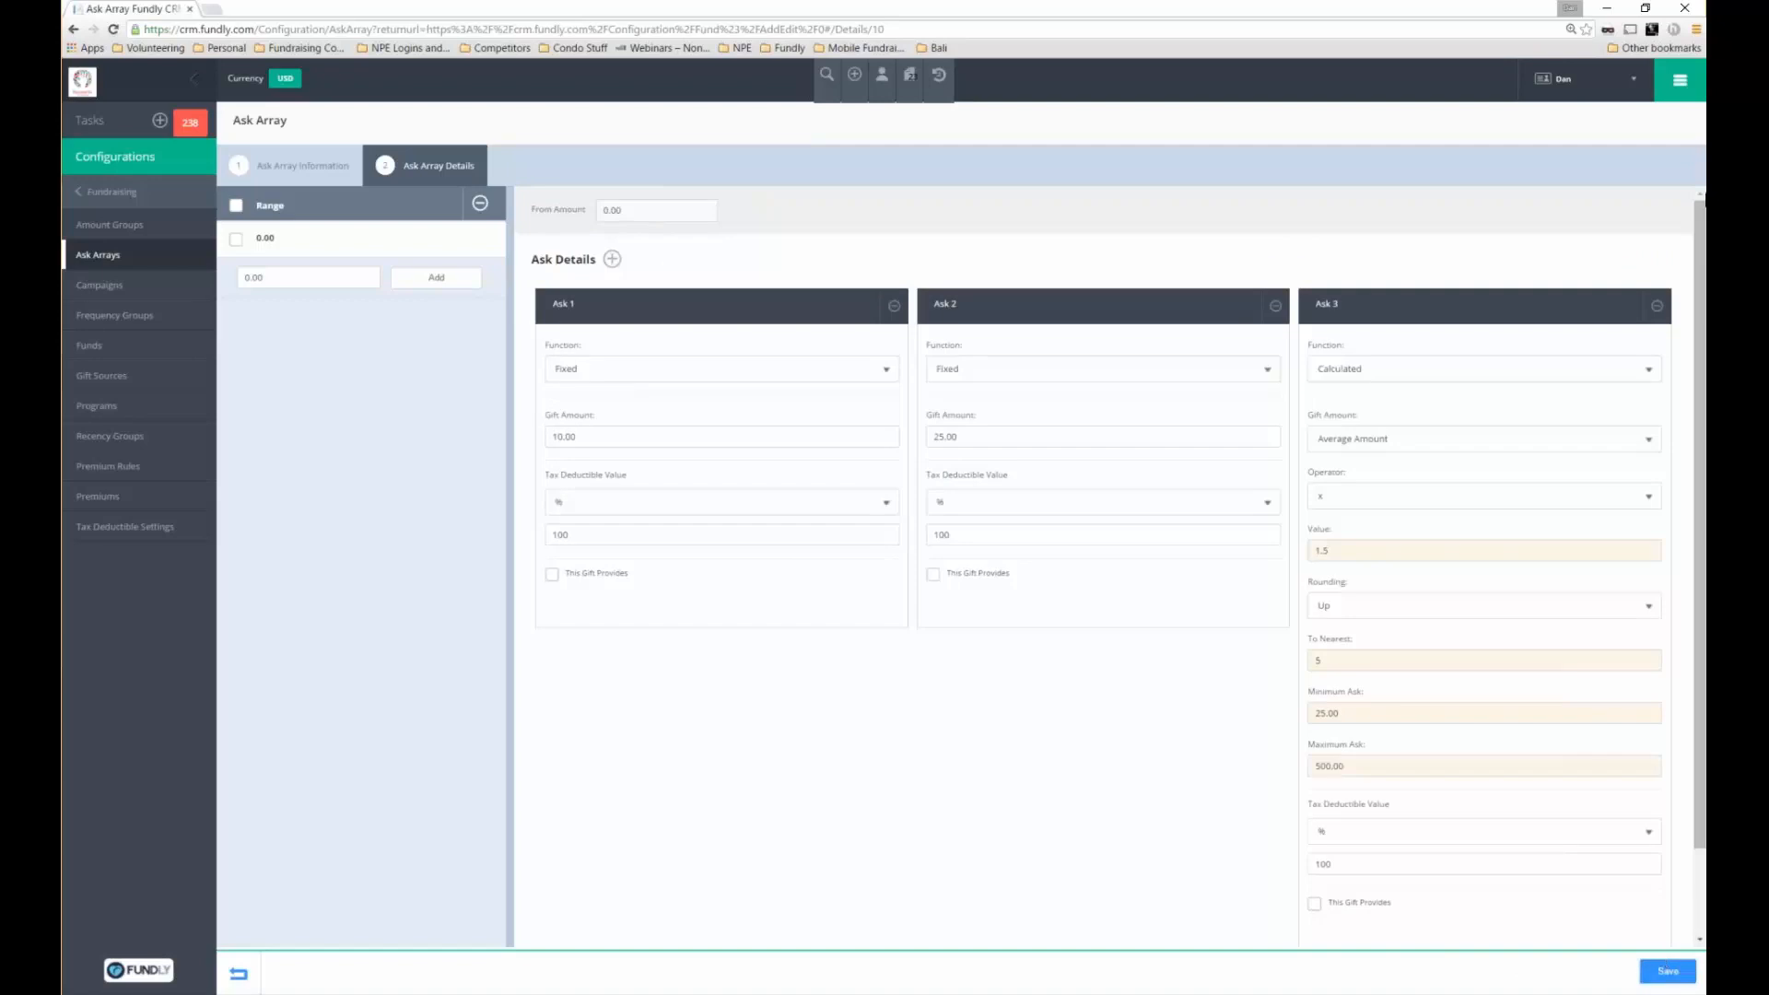
Go to Configurations and open the Gift category under Email Notifications
left_click(1680, 80)
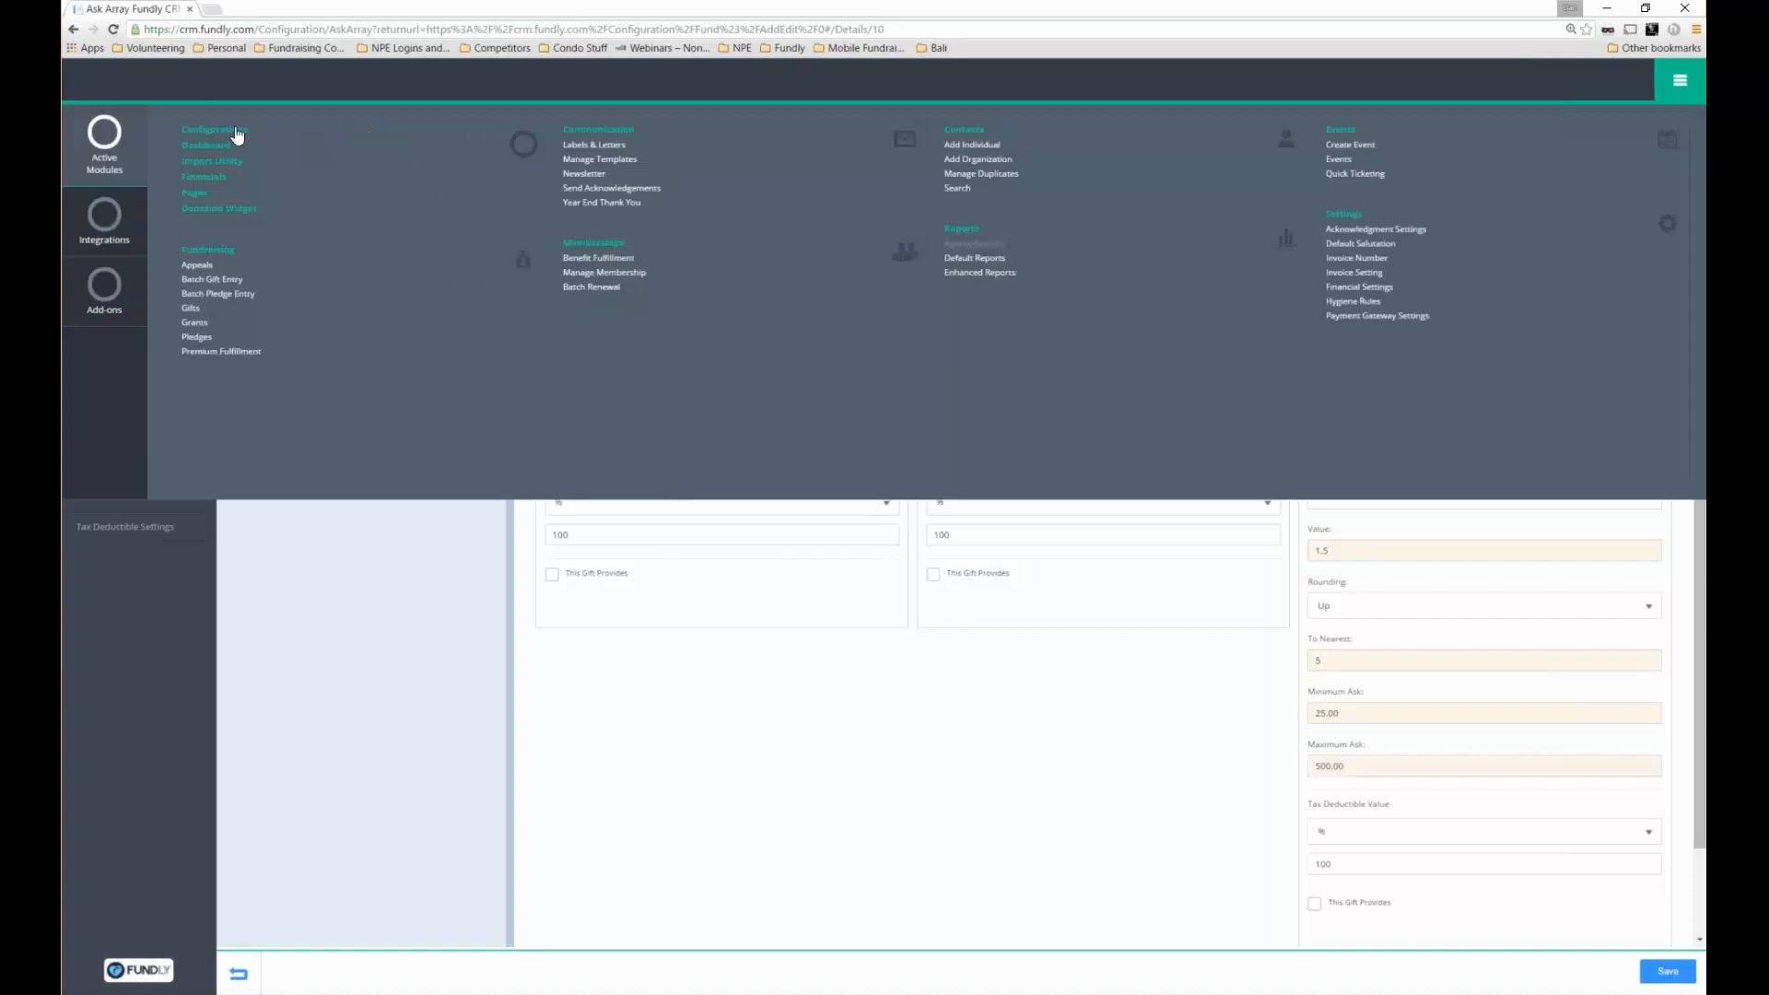
left_click(213, 129)
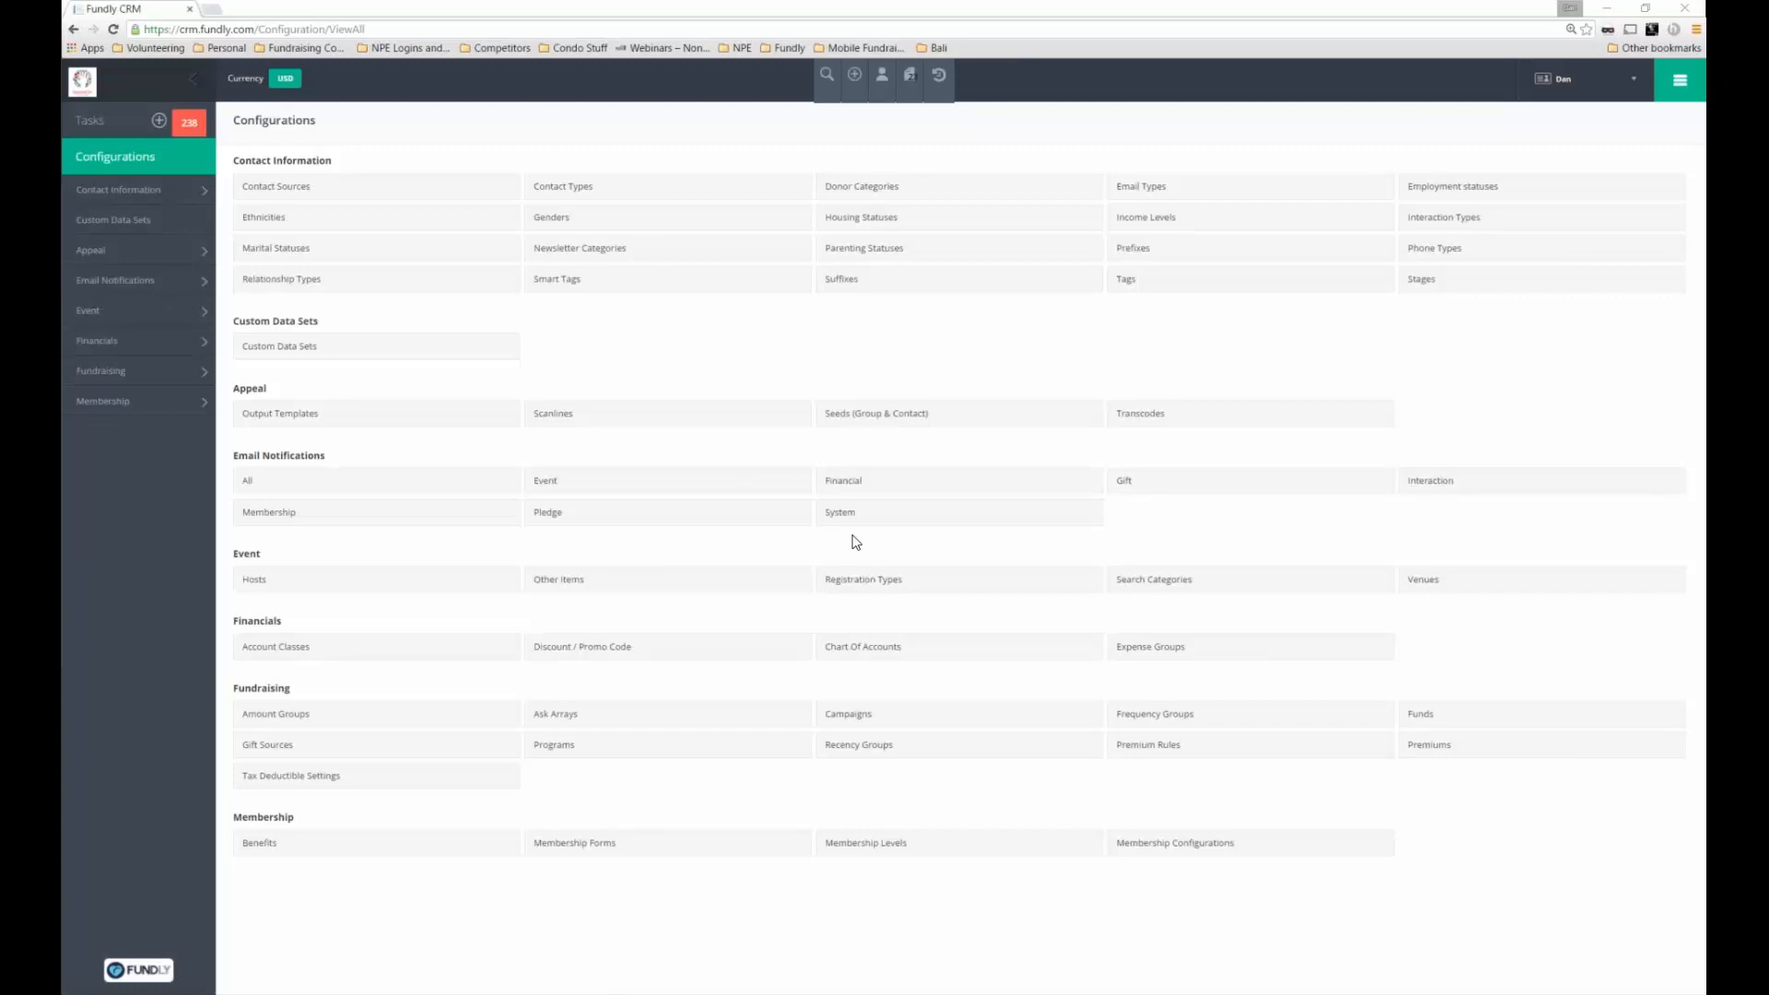
triple_click(236, 453)
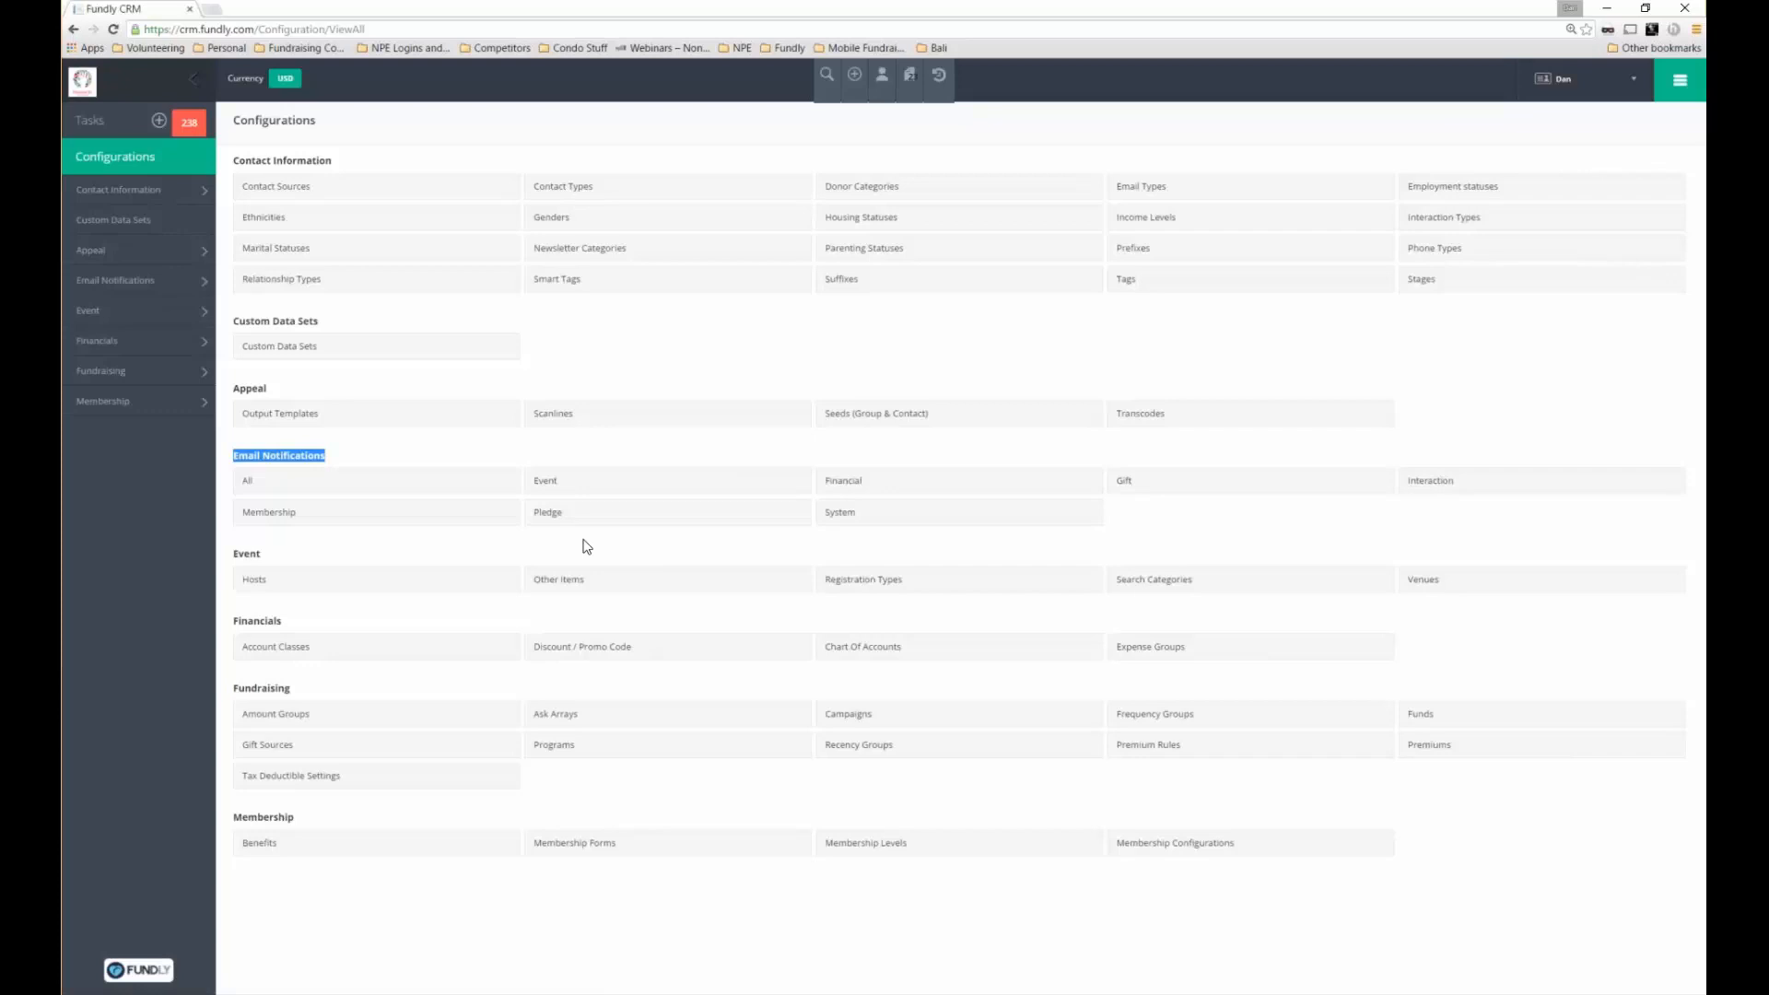
left_click(1139, 494)
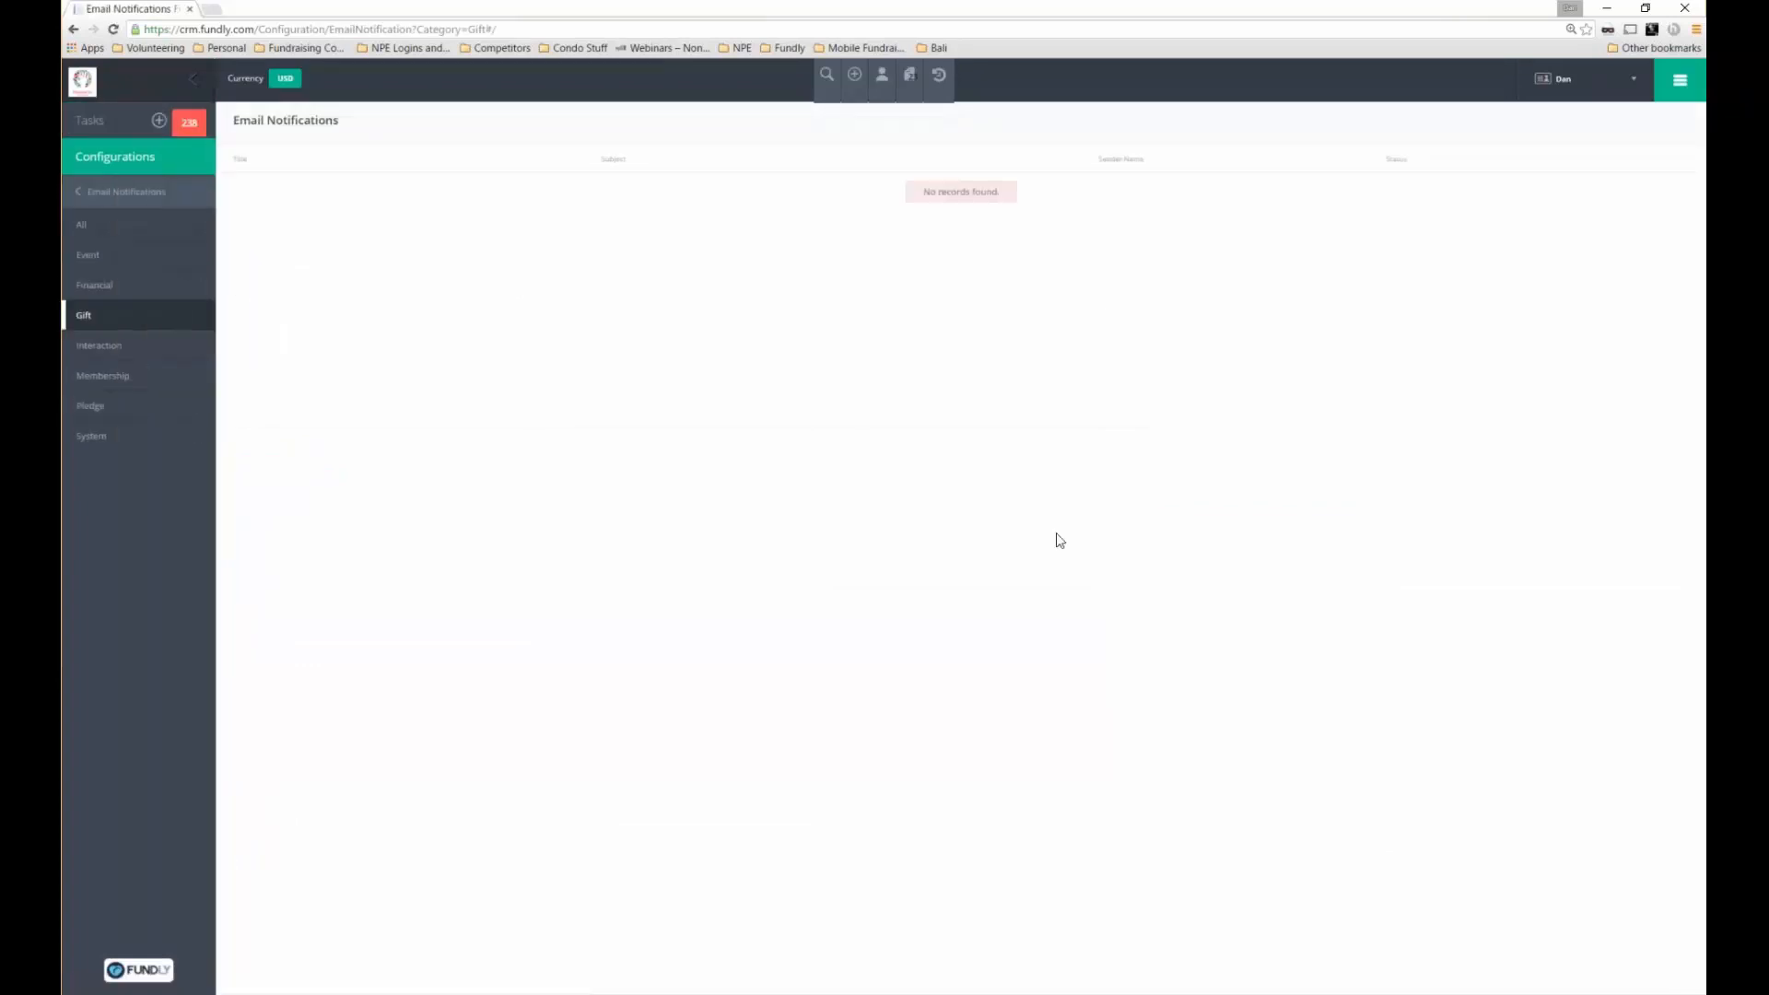
Show all 23 email notification templates and view the Membership expired subject
left_click(117, 238)
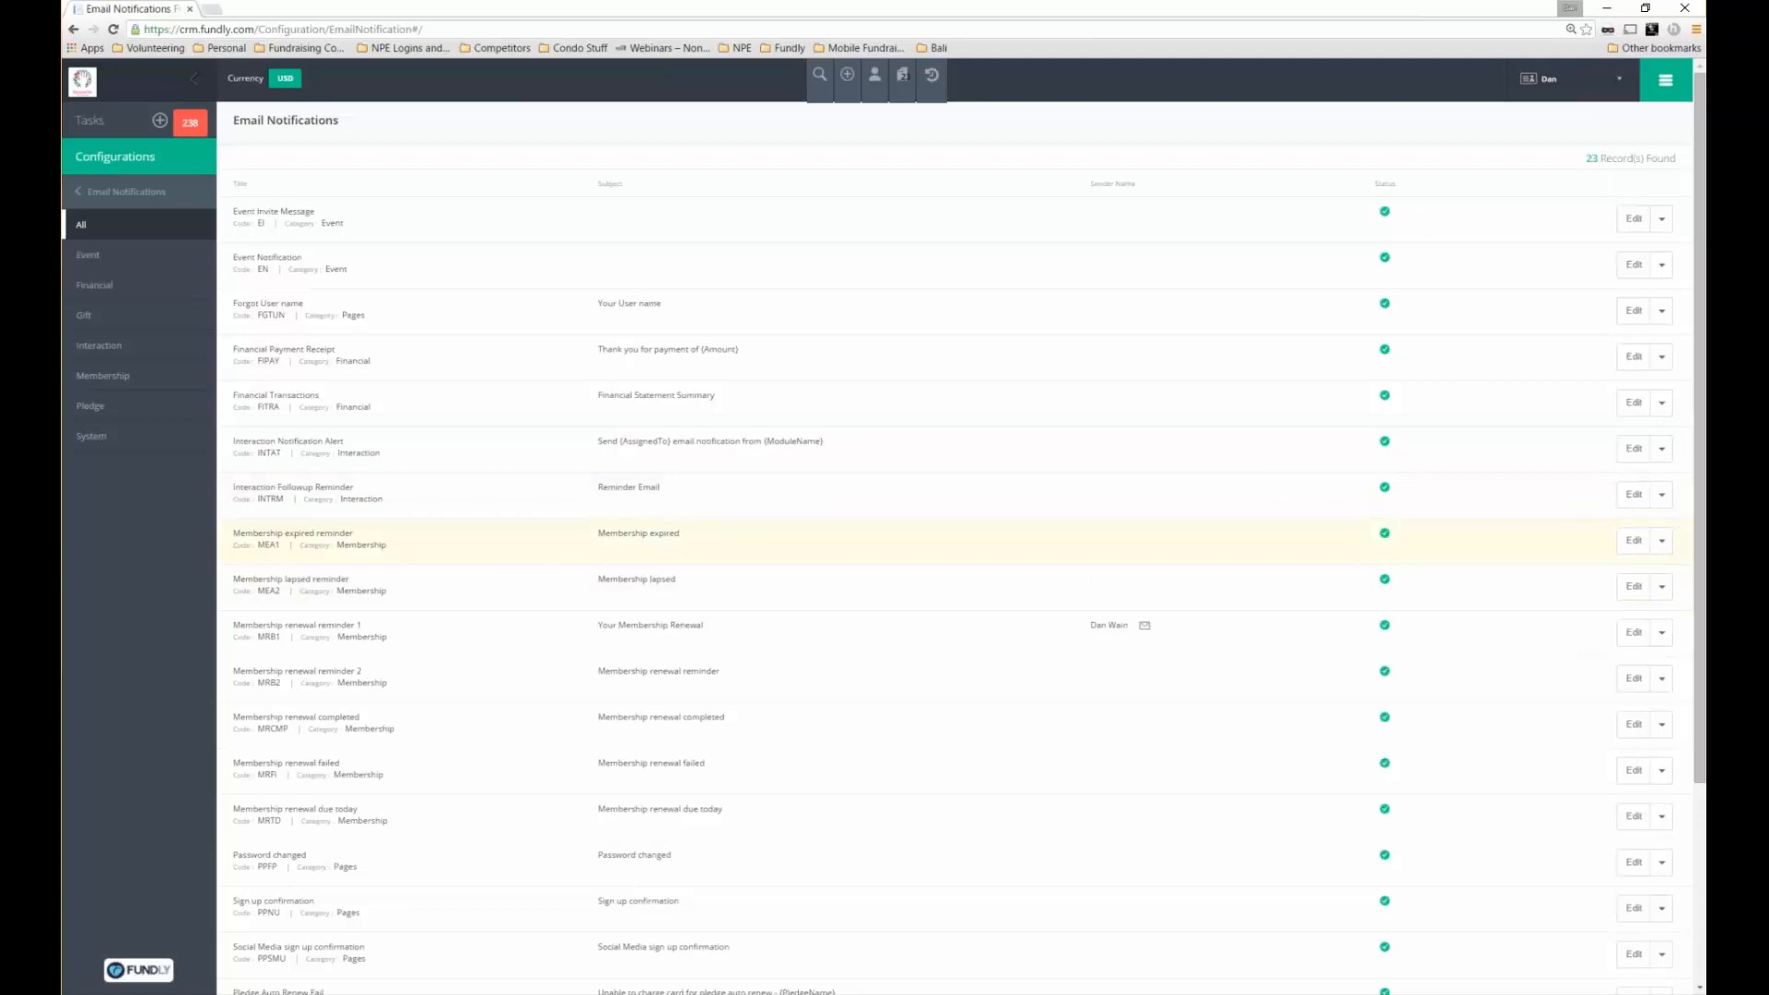
left_click_drag(680, 534, 596, 533)
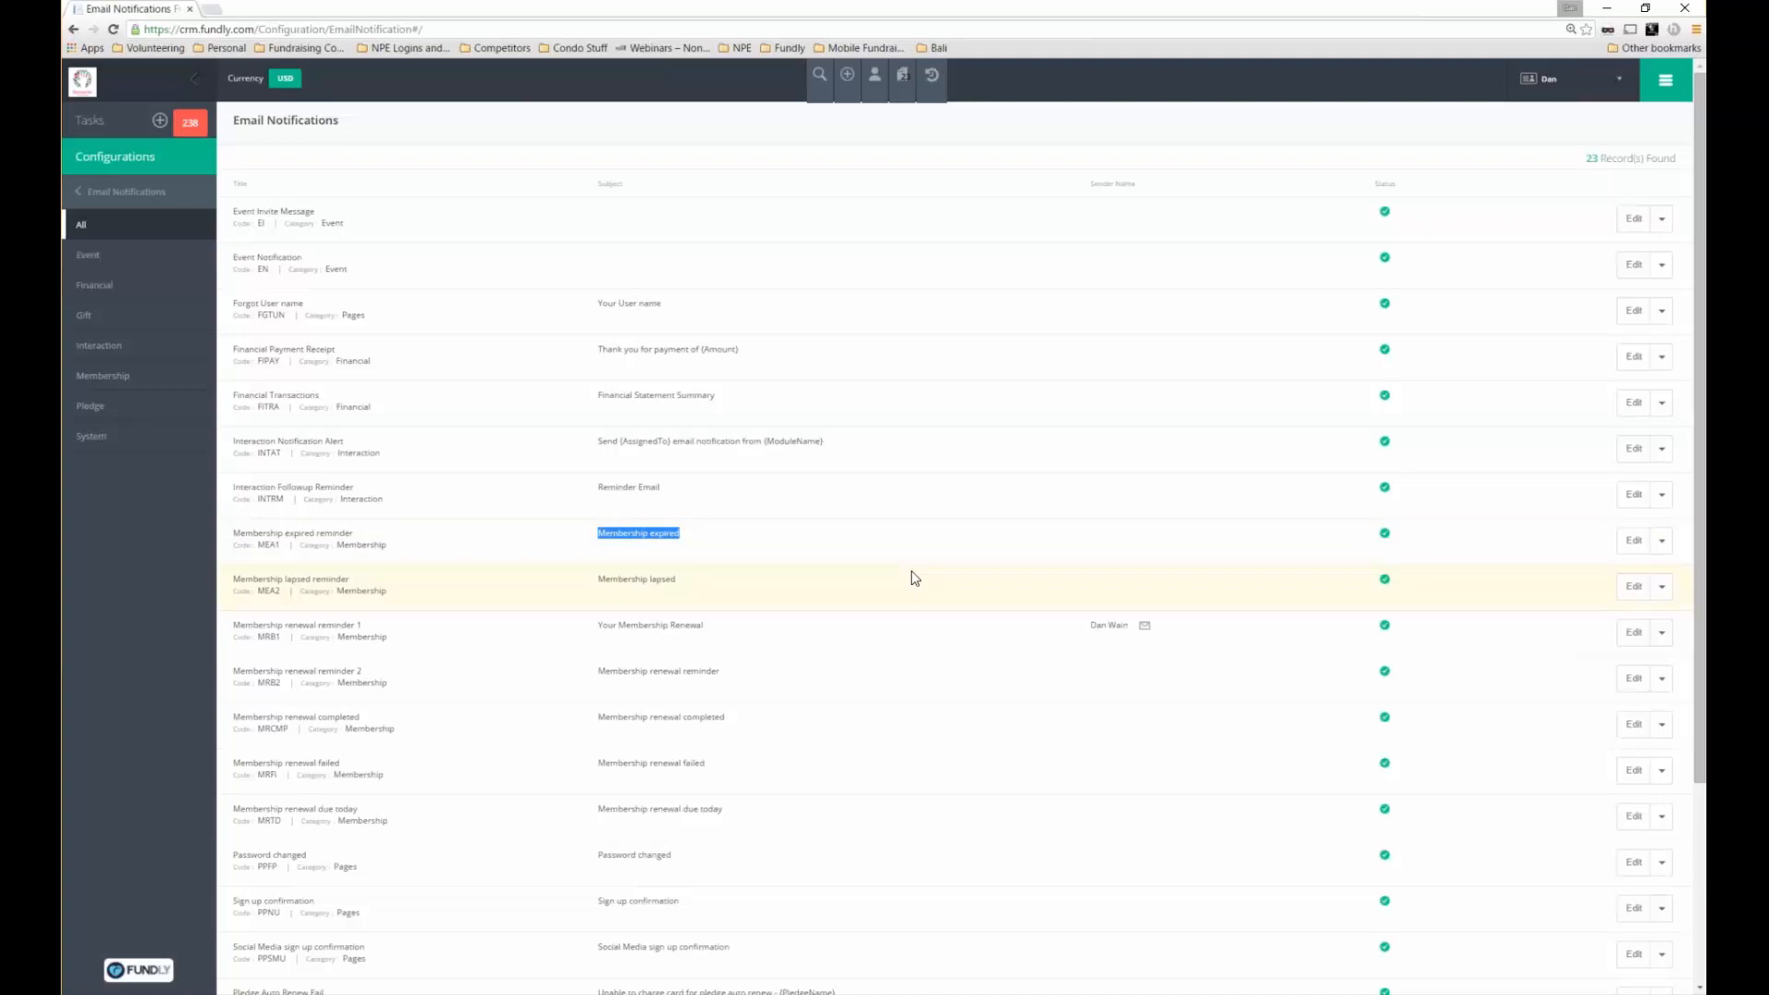
left_click(1630, 541)
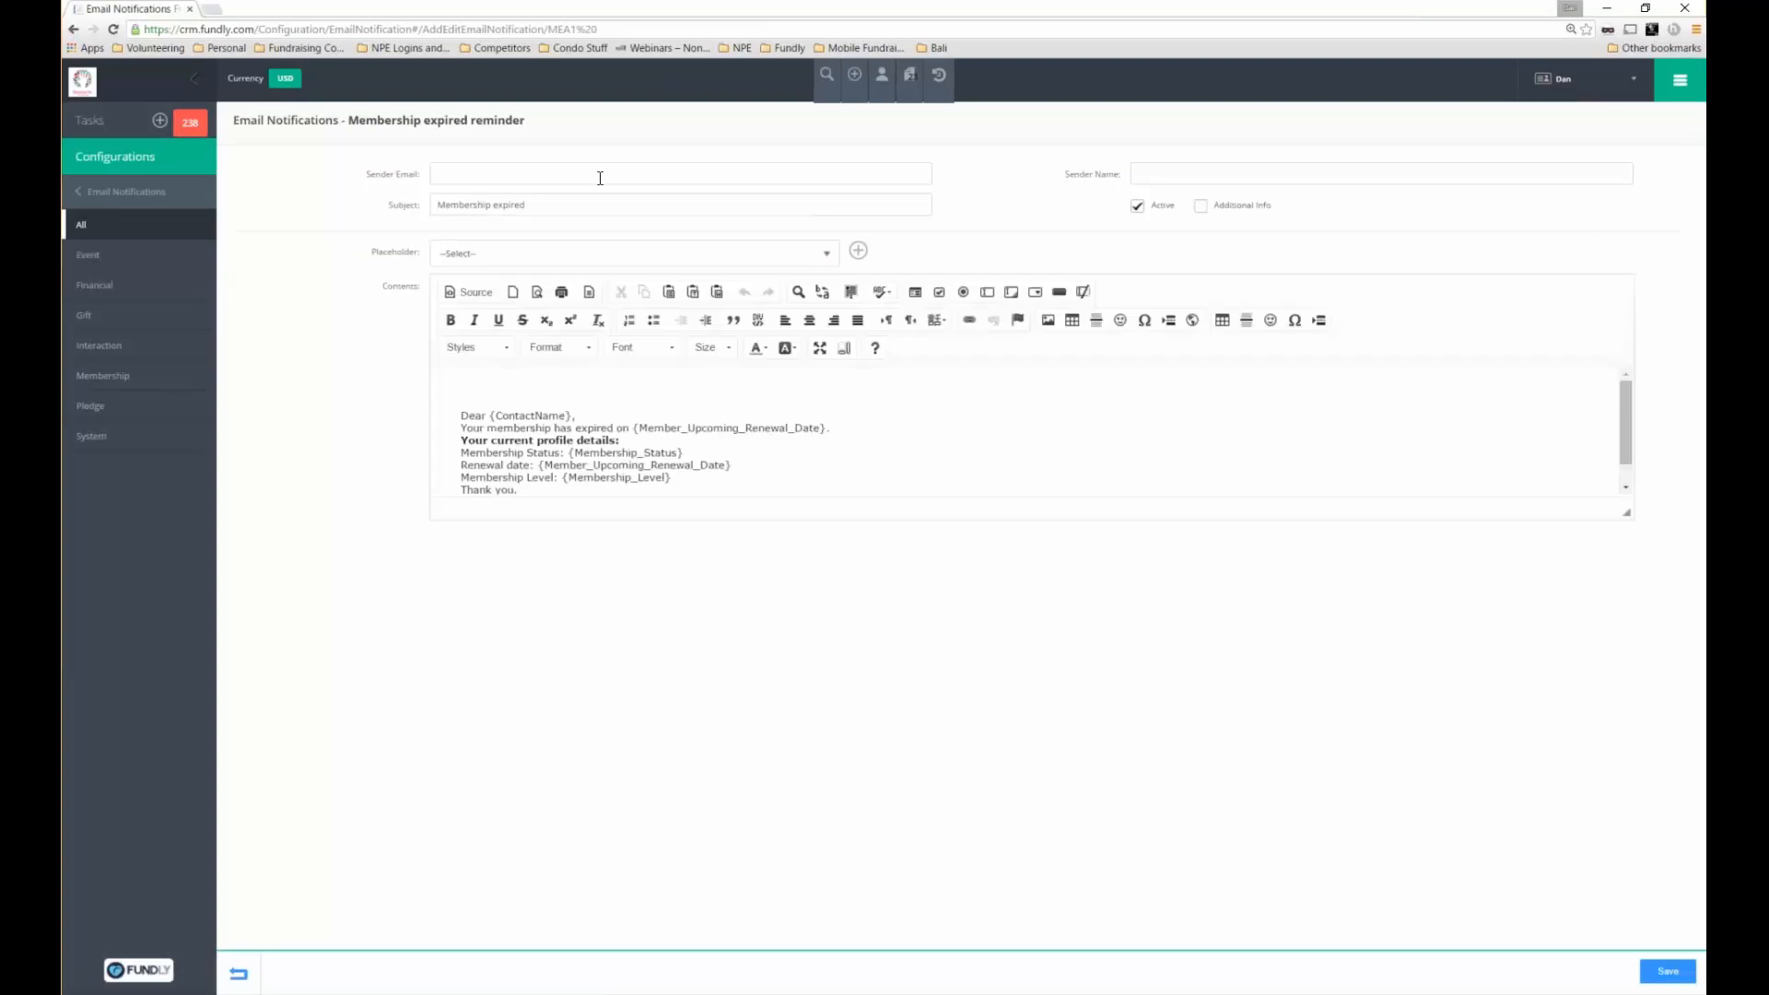
left_click(583, 420)
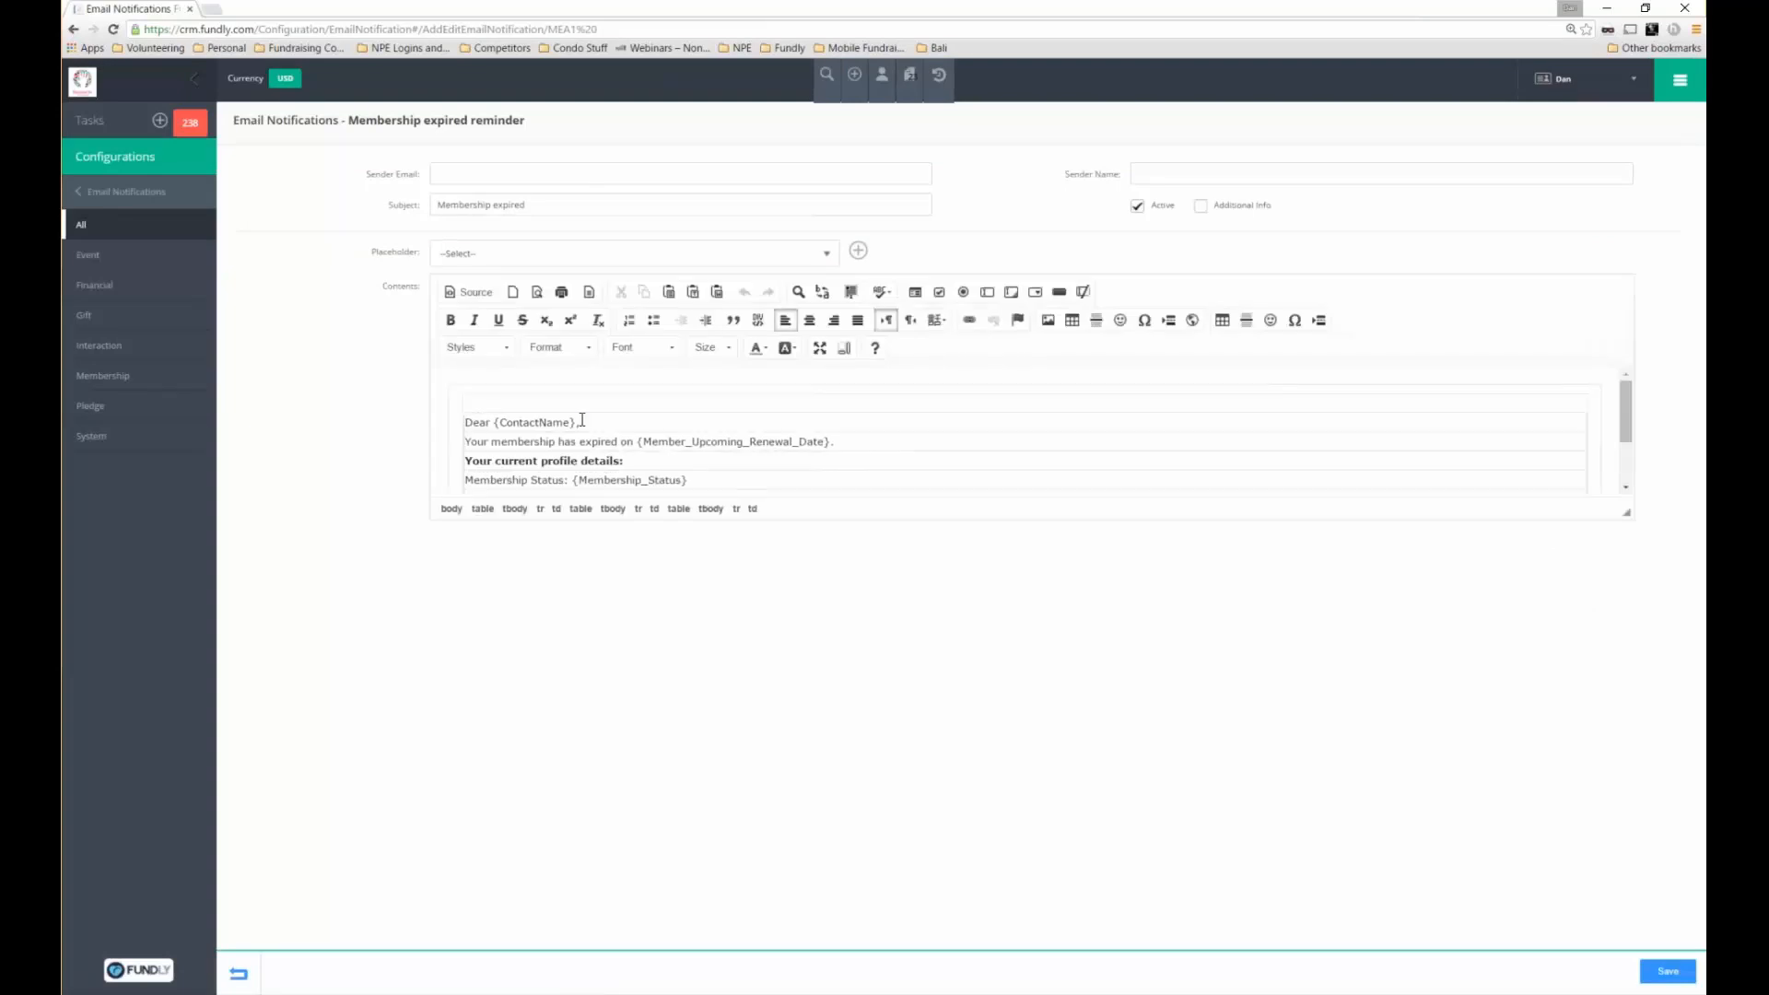
left_click_drag(582, 420, 493, 416)
left_click_drag(834, 442, 571, 480)
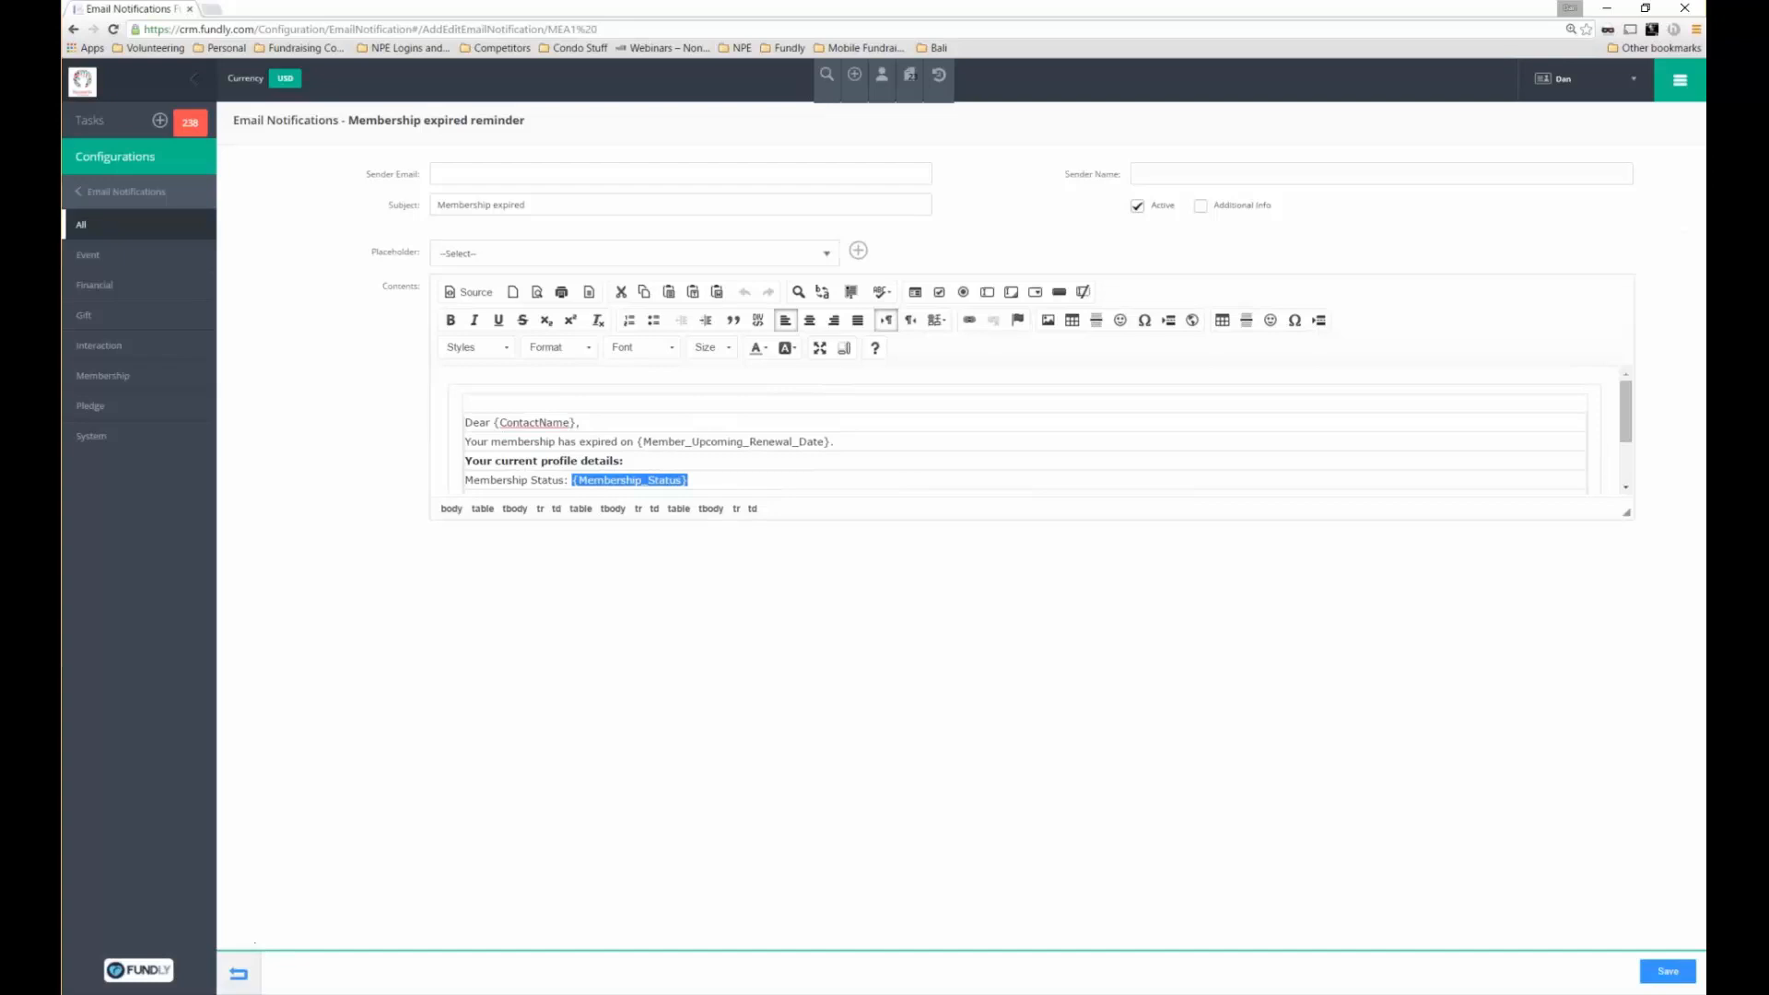
left_click(239, 974)
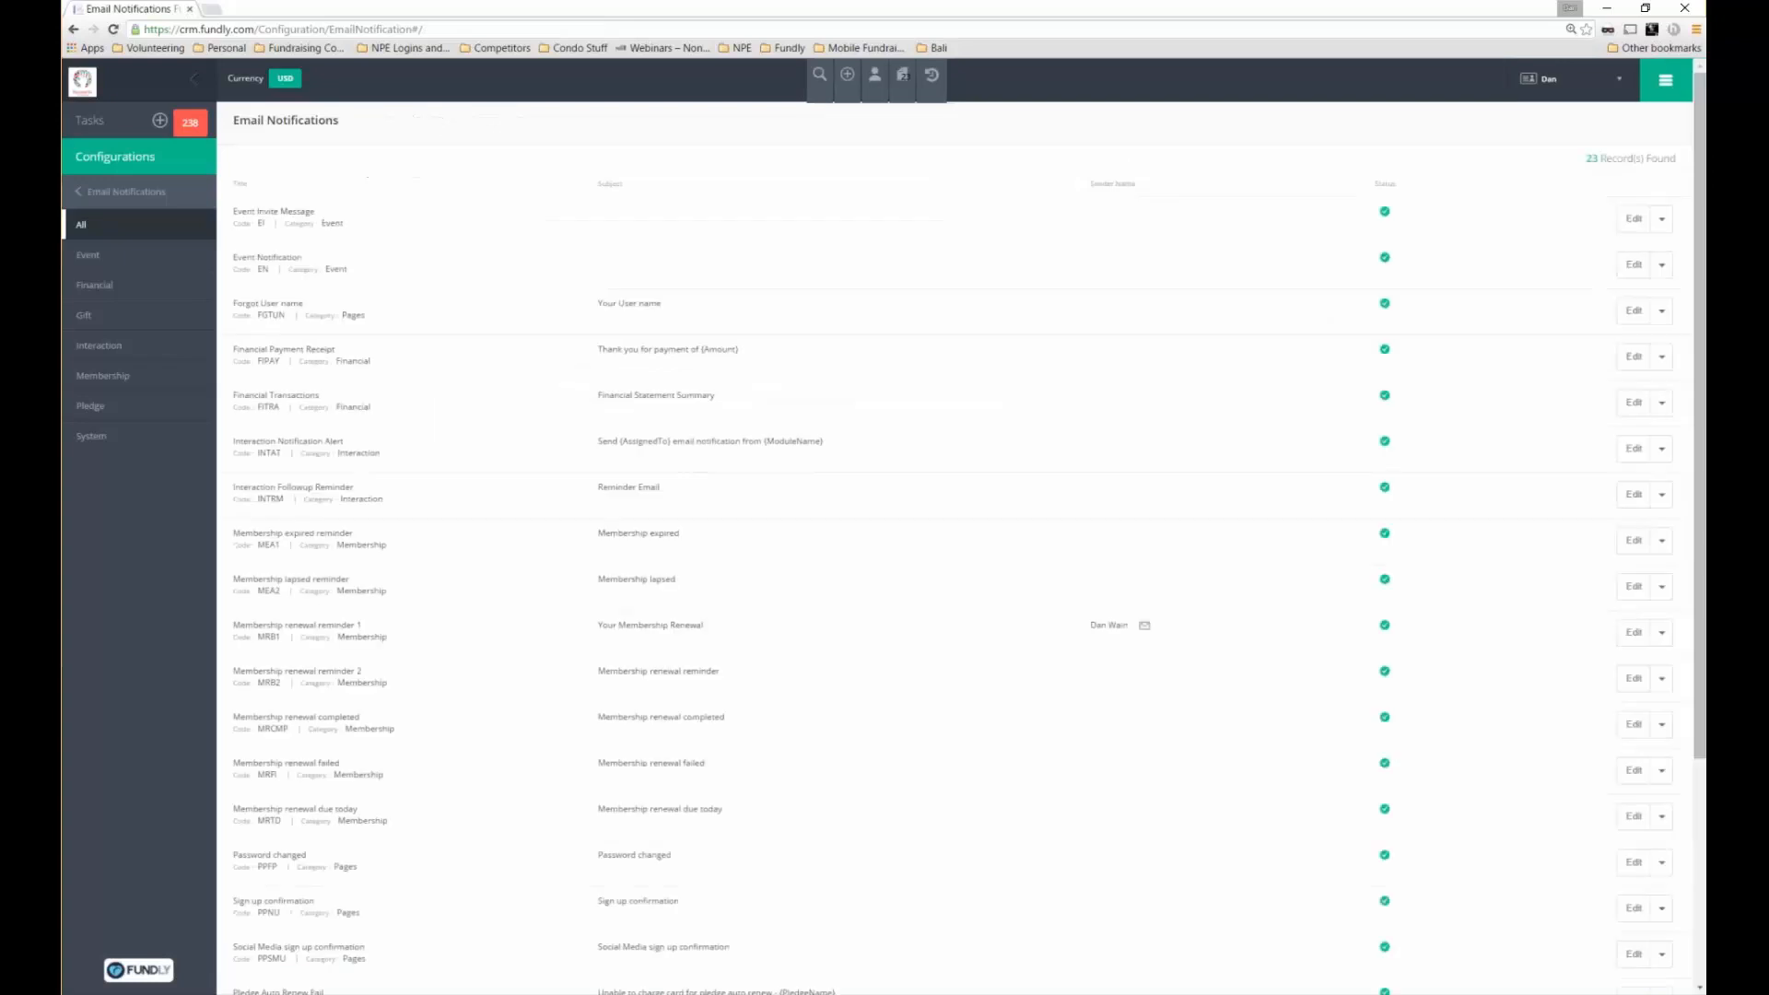
scroll(694, 513, "down", 2)
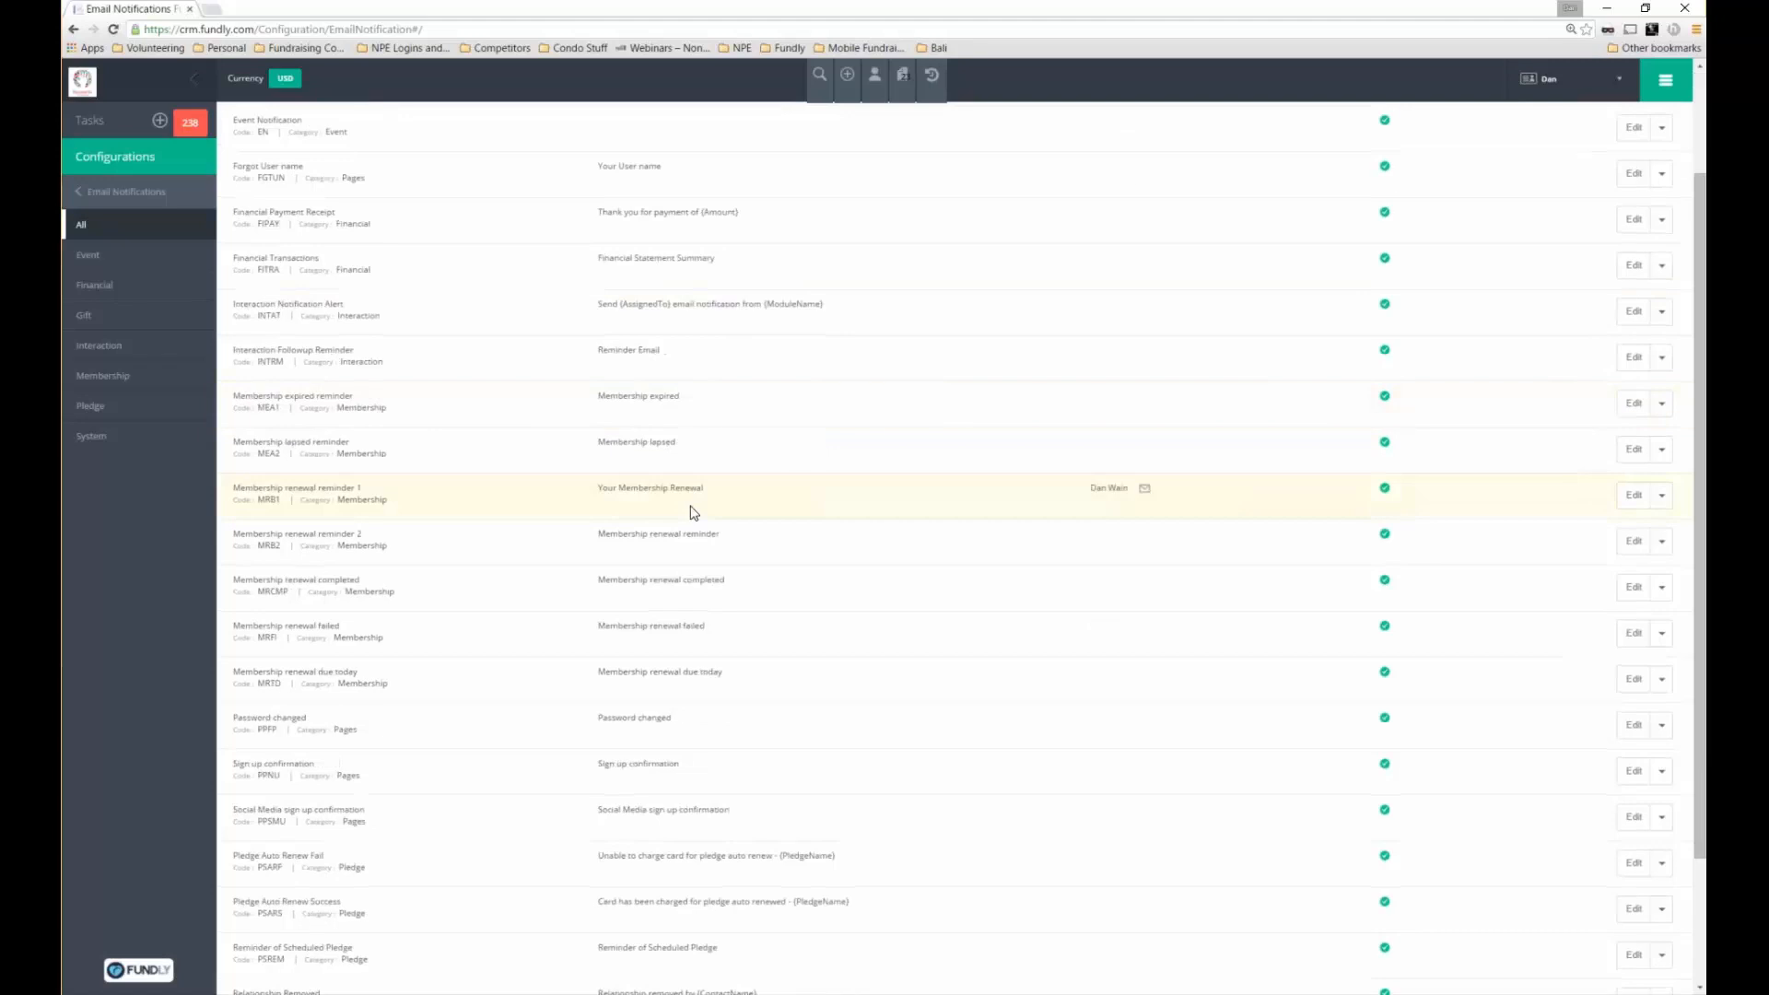
scroll(693, 512, "down", 2)
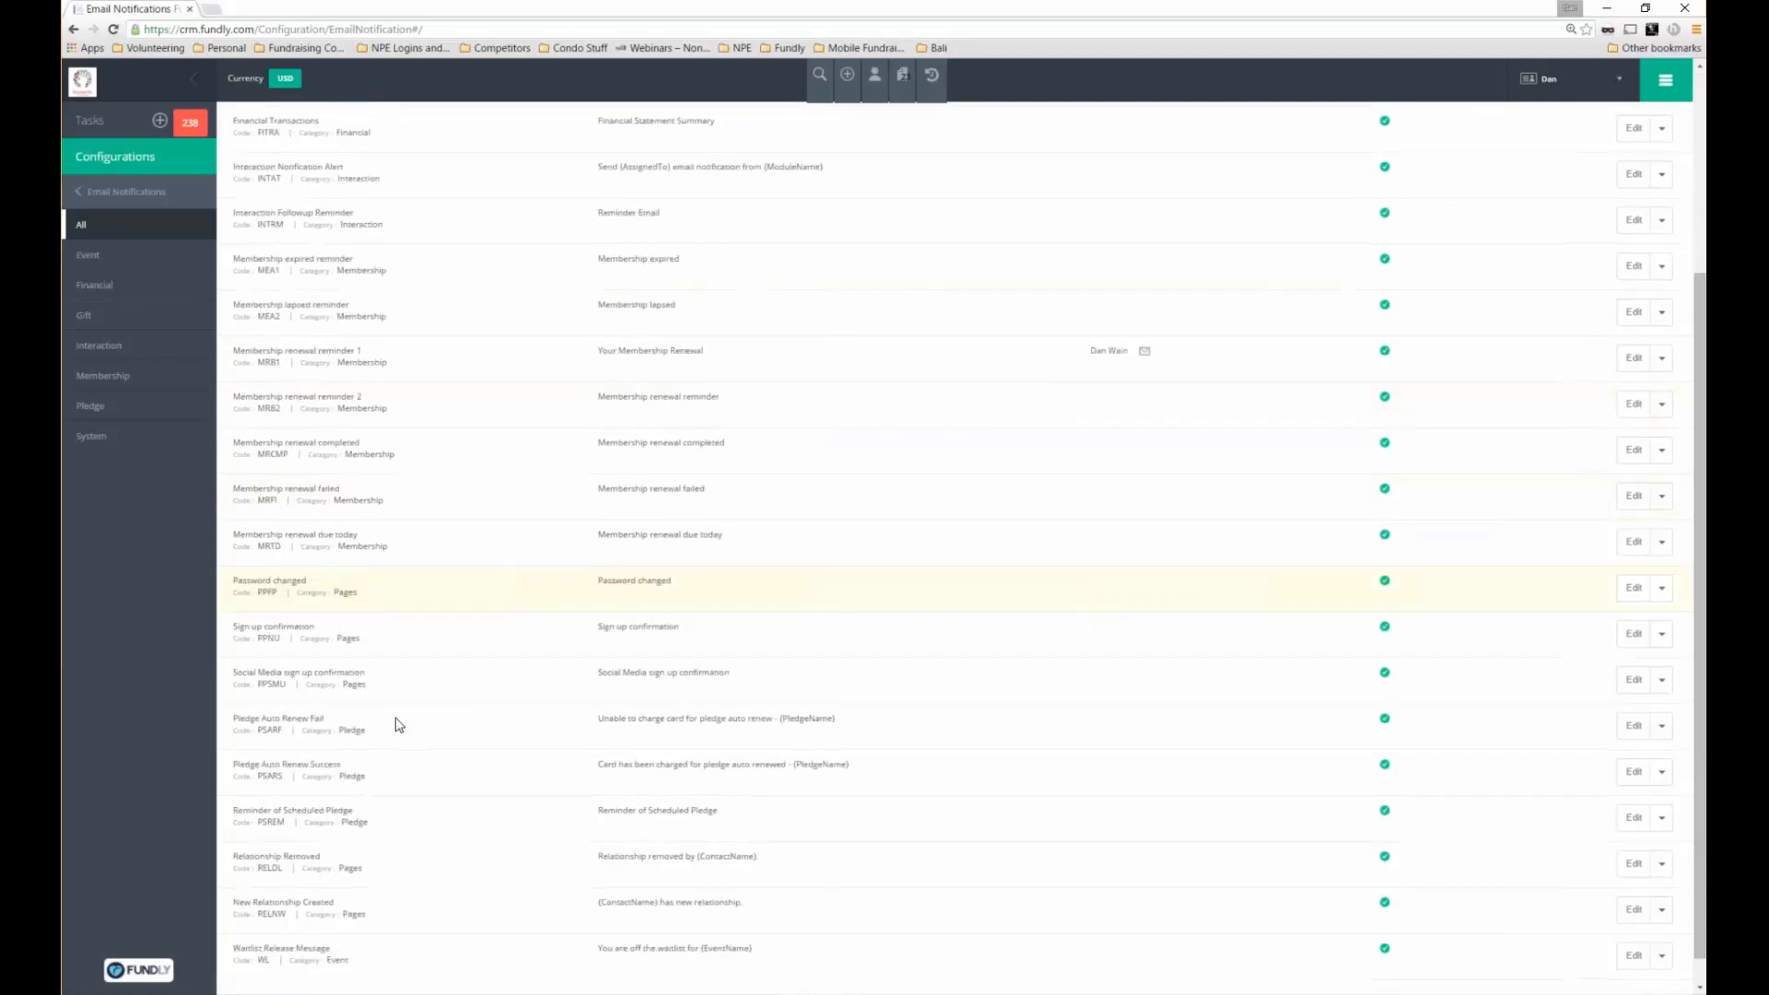
scroll(399, 725, "down", 1)
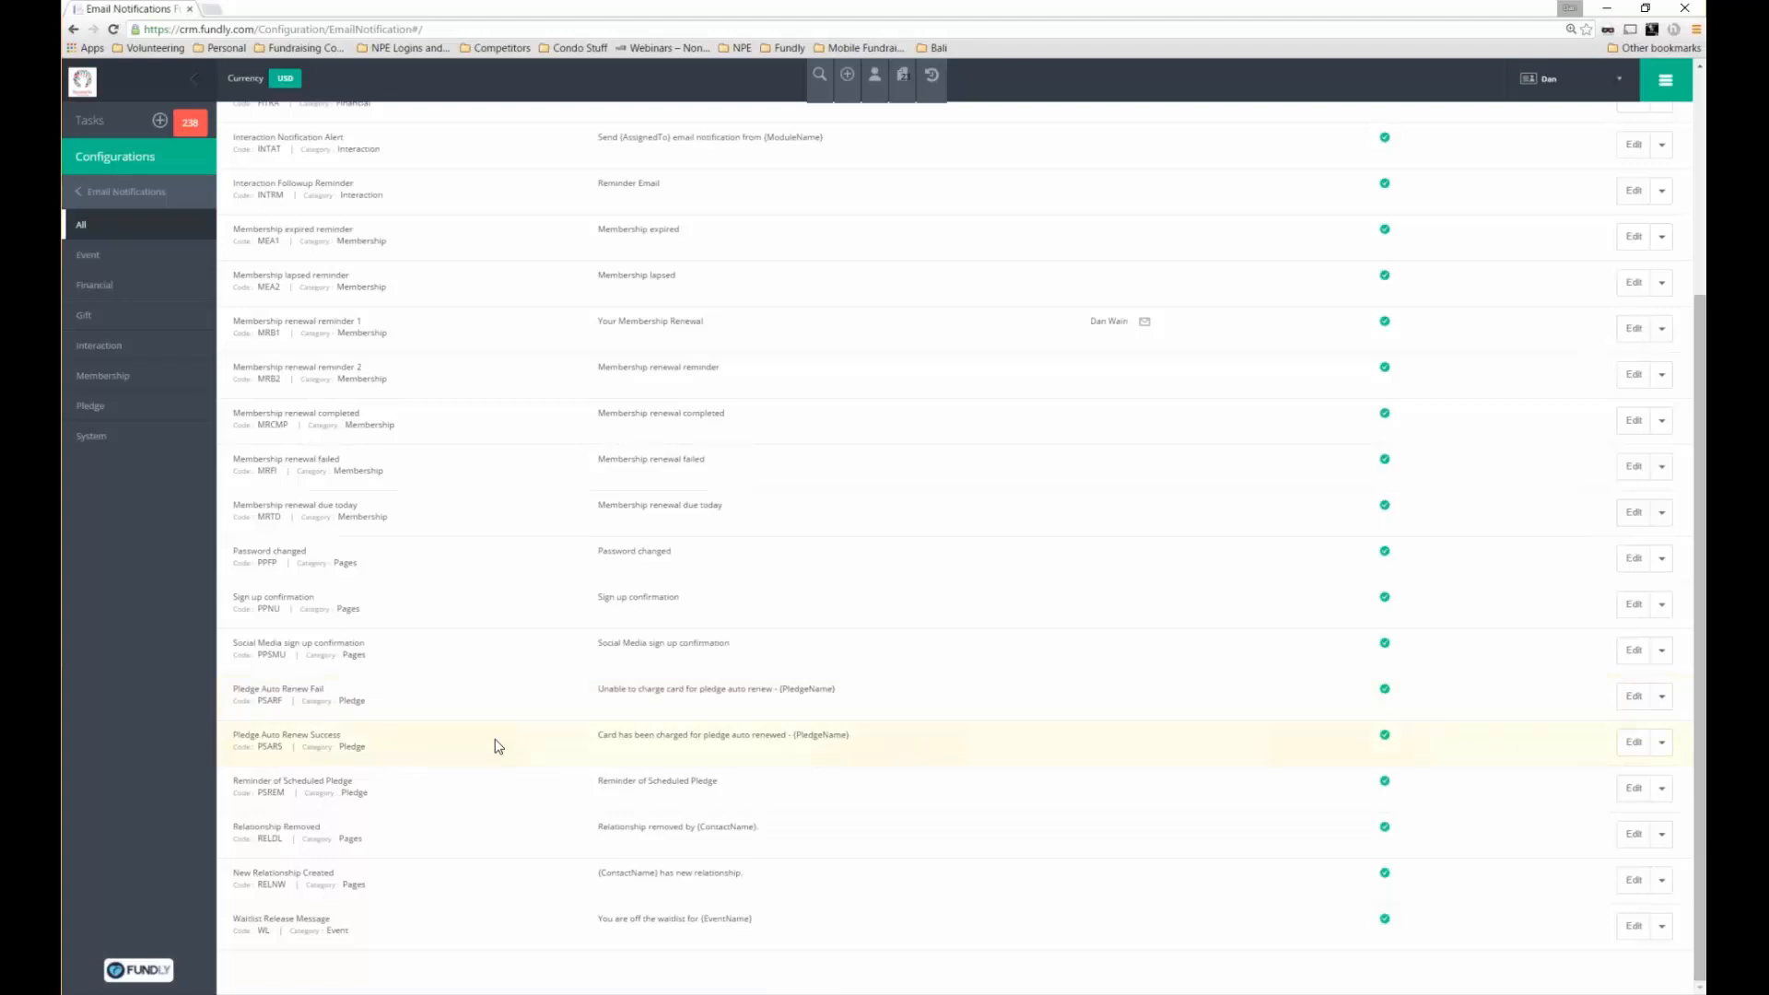
double_click(245, 687)
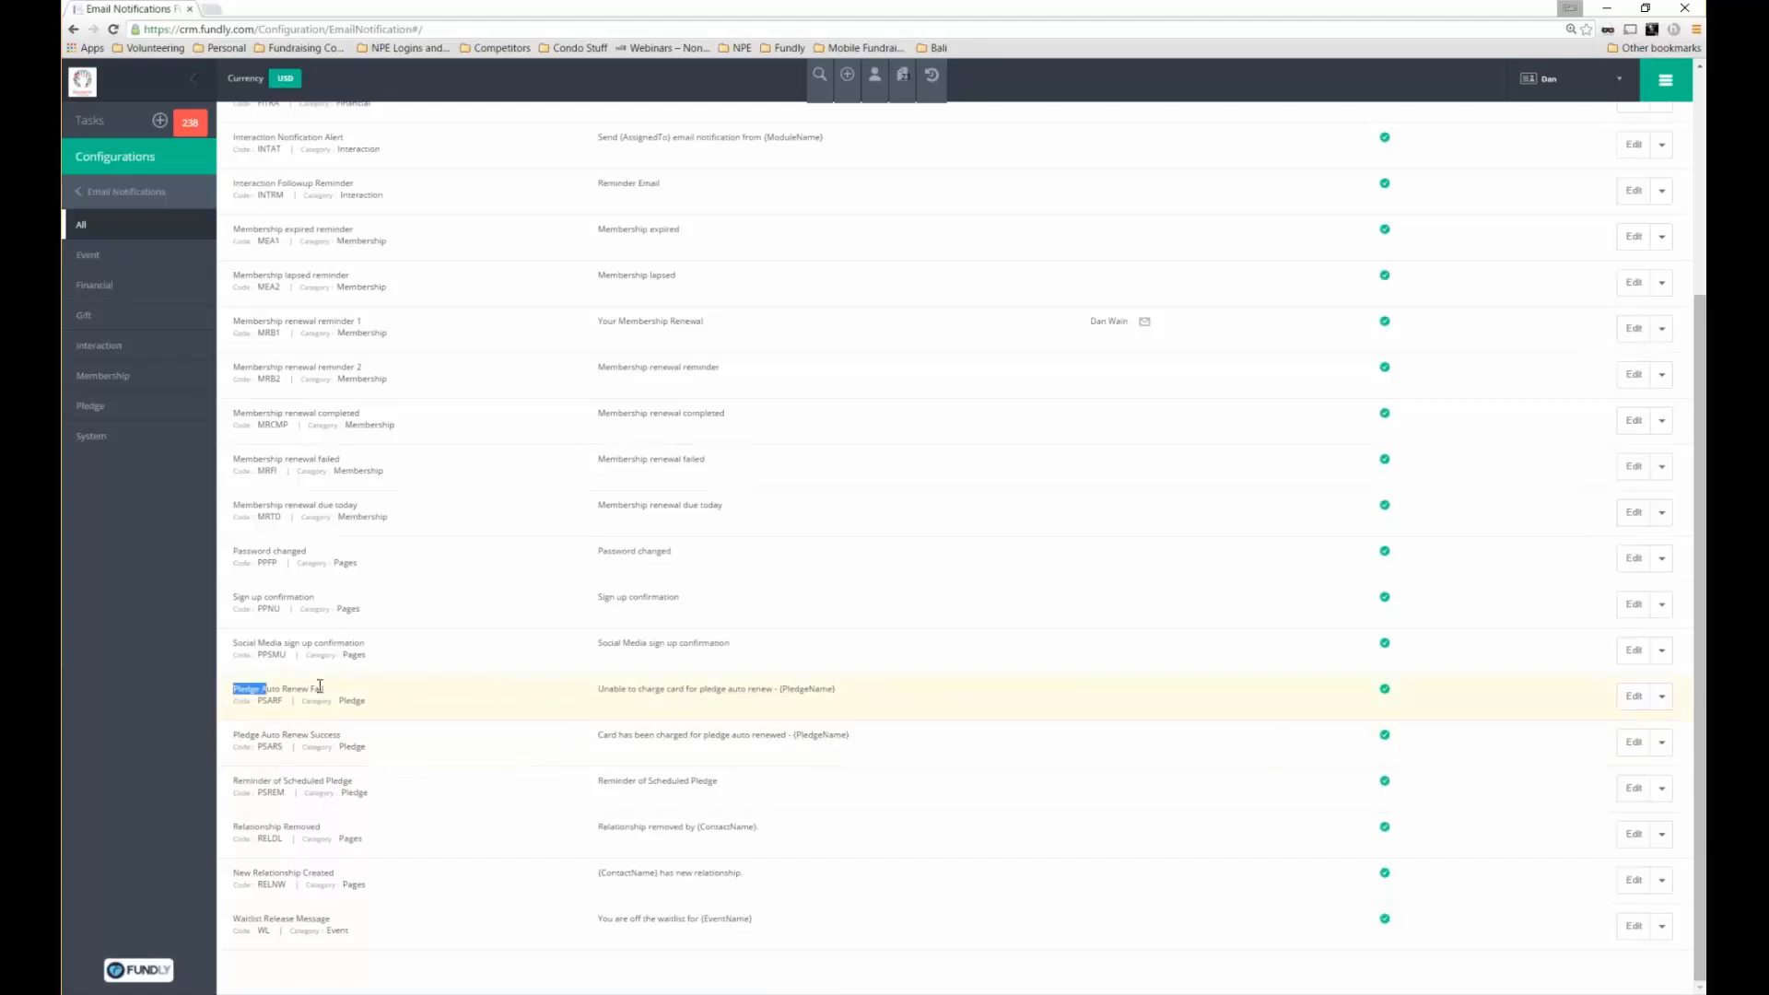
left_click_drag(319, 686, 325, 688)
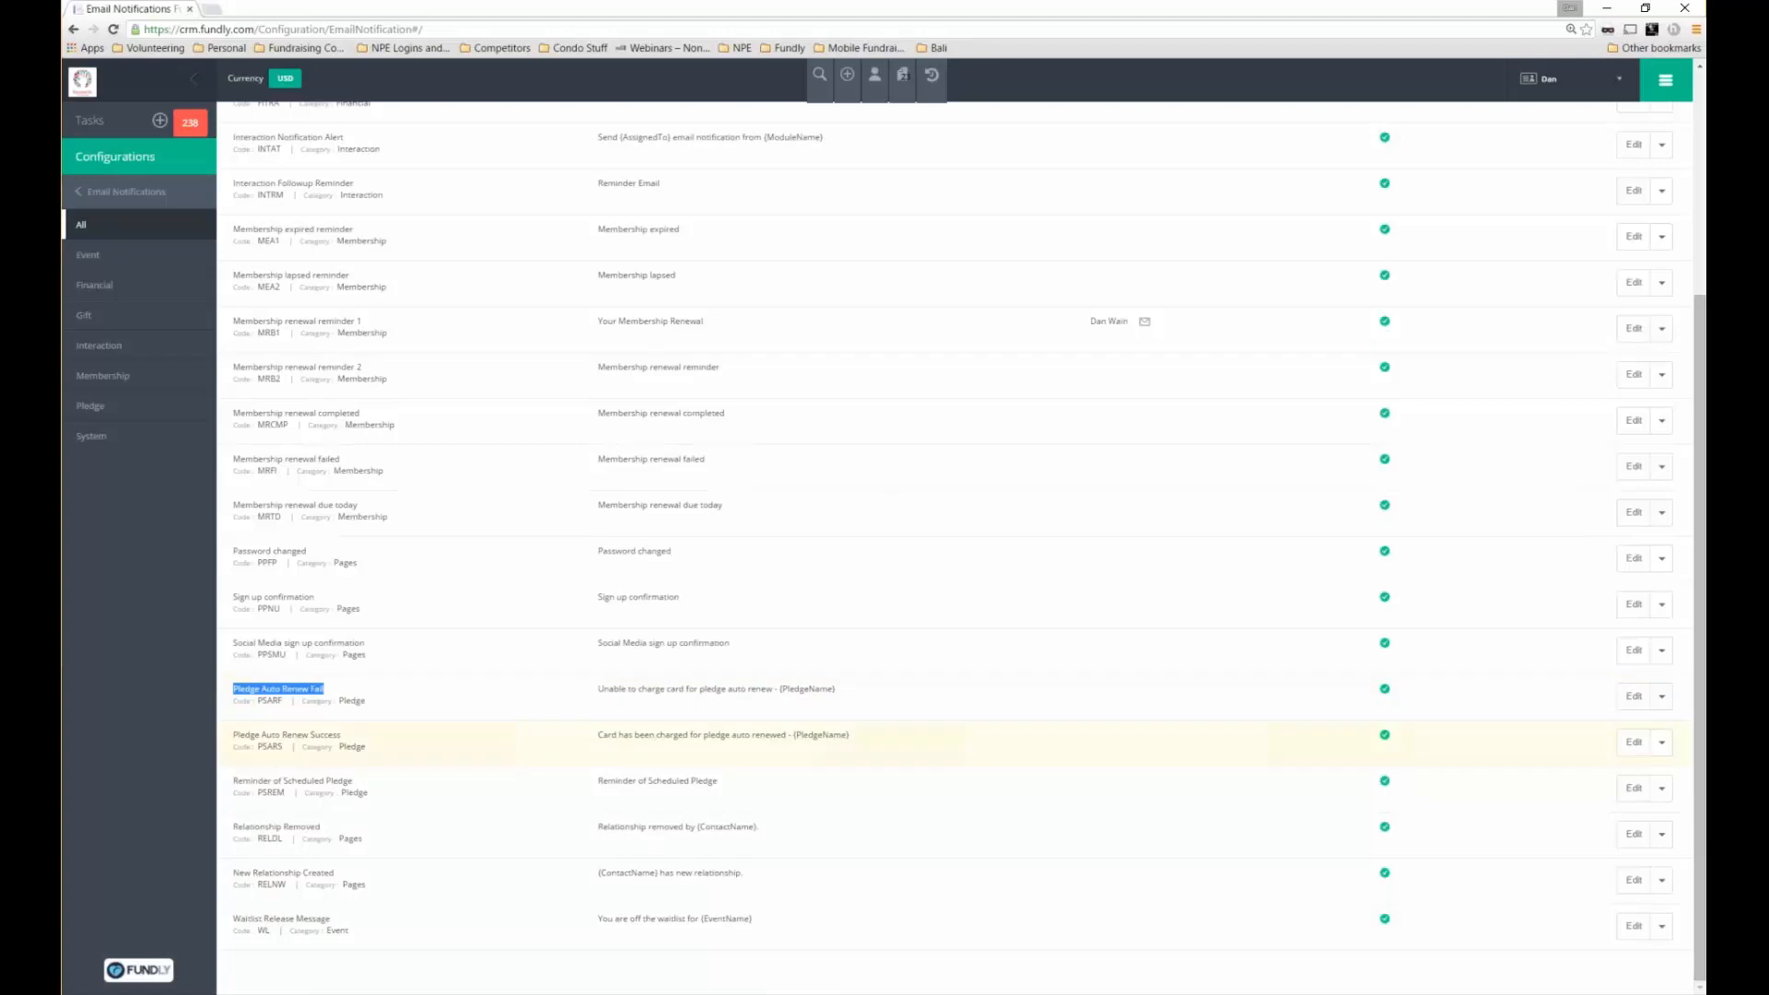
Edit Pledge Auto Renew Fail: add a credit card update request and autofill the sender e-mail
left_click(1633, 697)
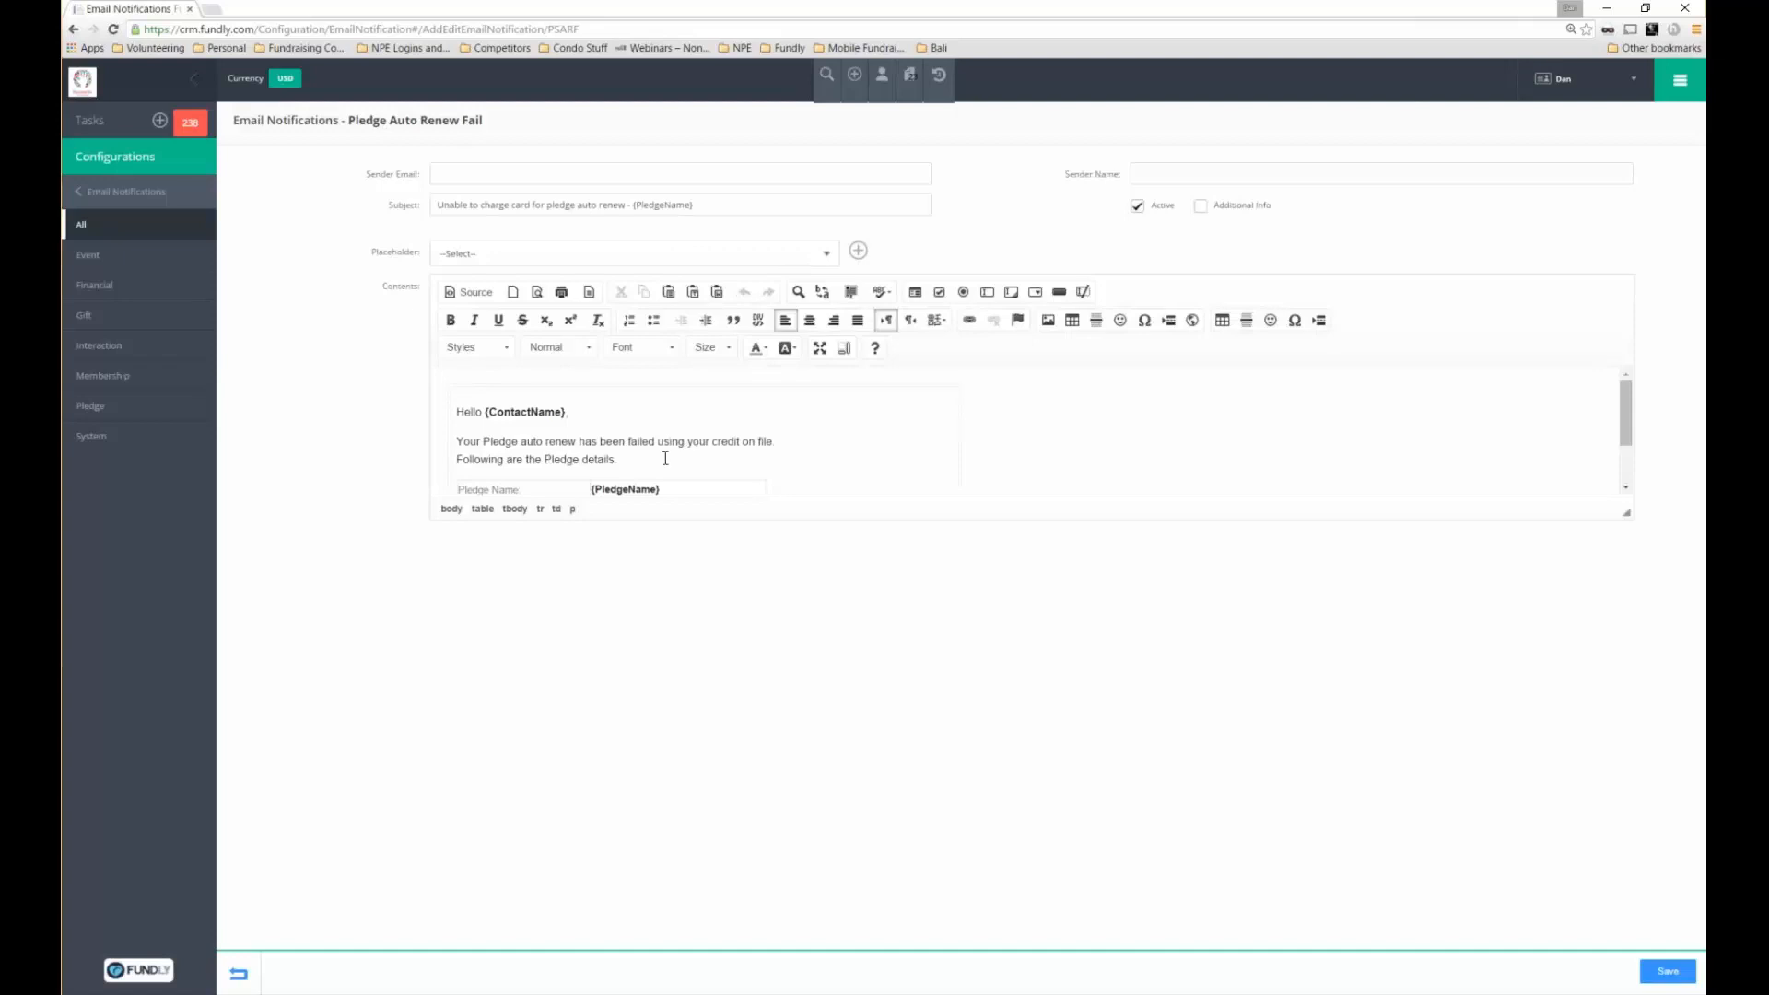
scroll(844, 439, "down", 2)
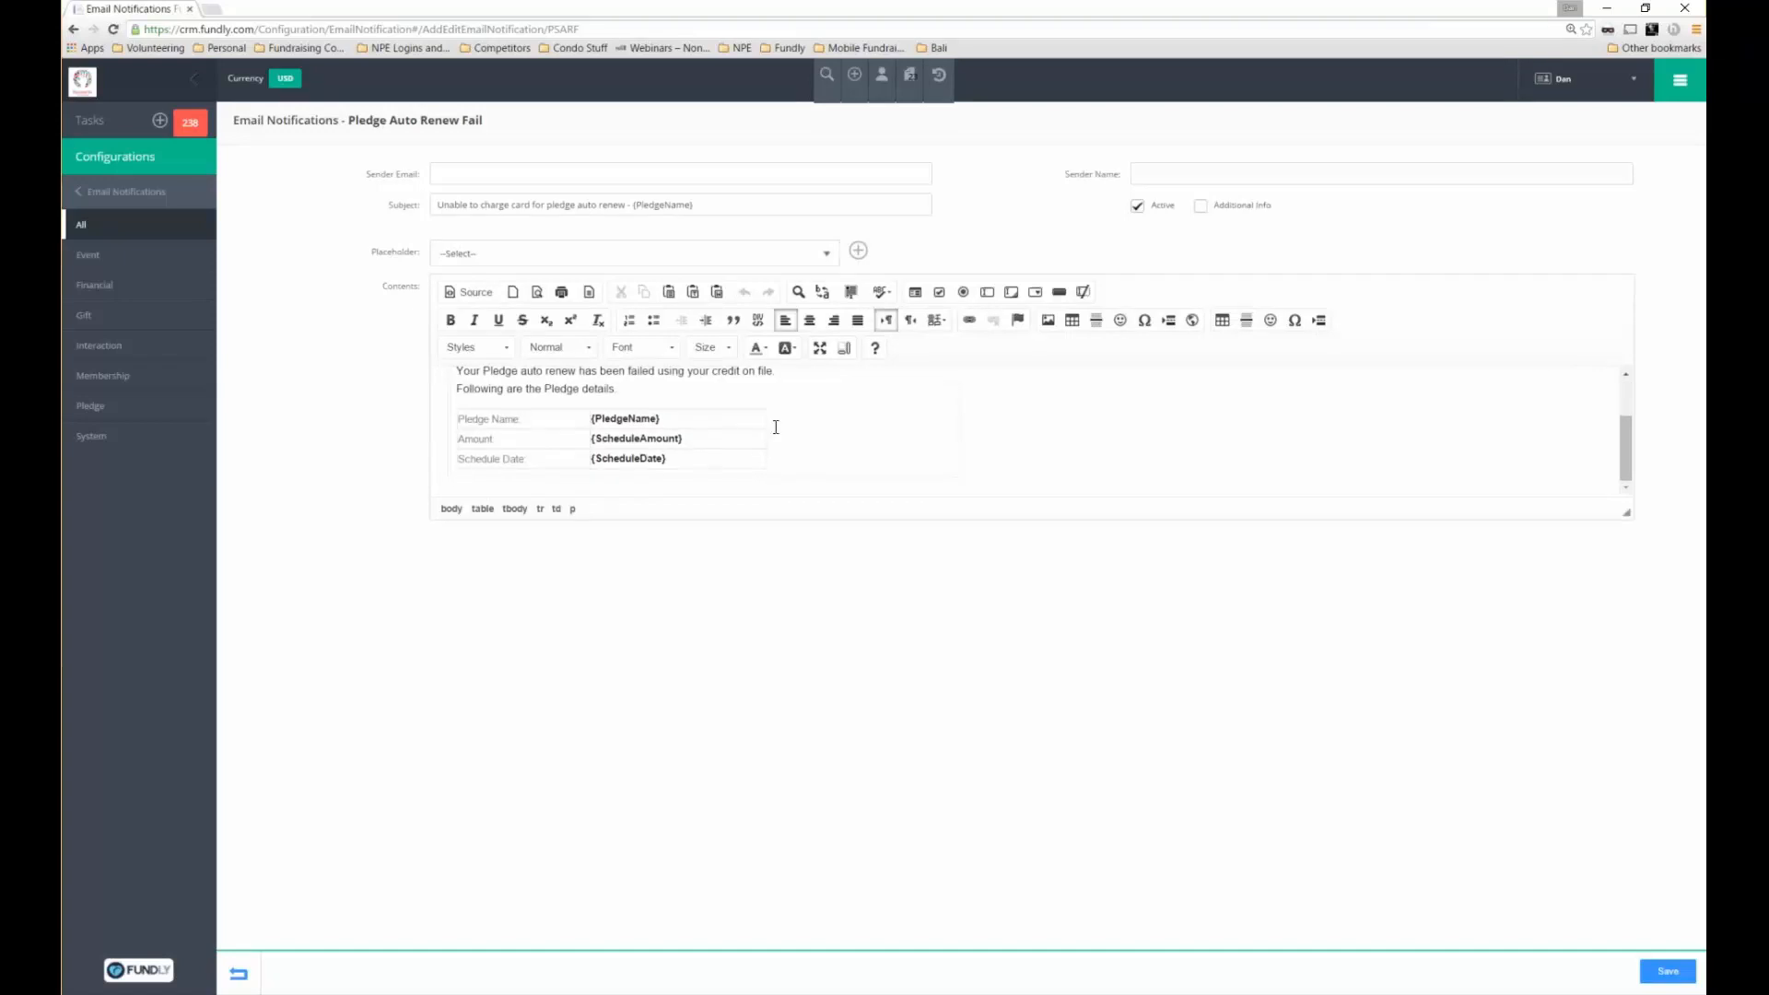
scroll(776, 427, "up", 2)
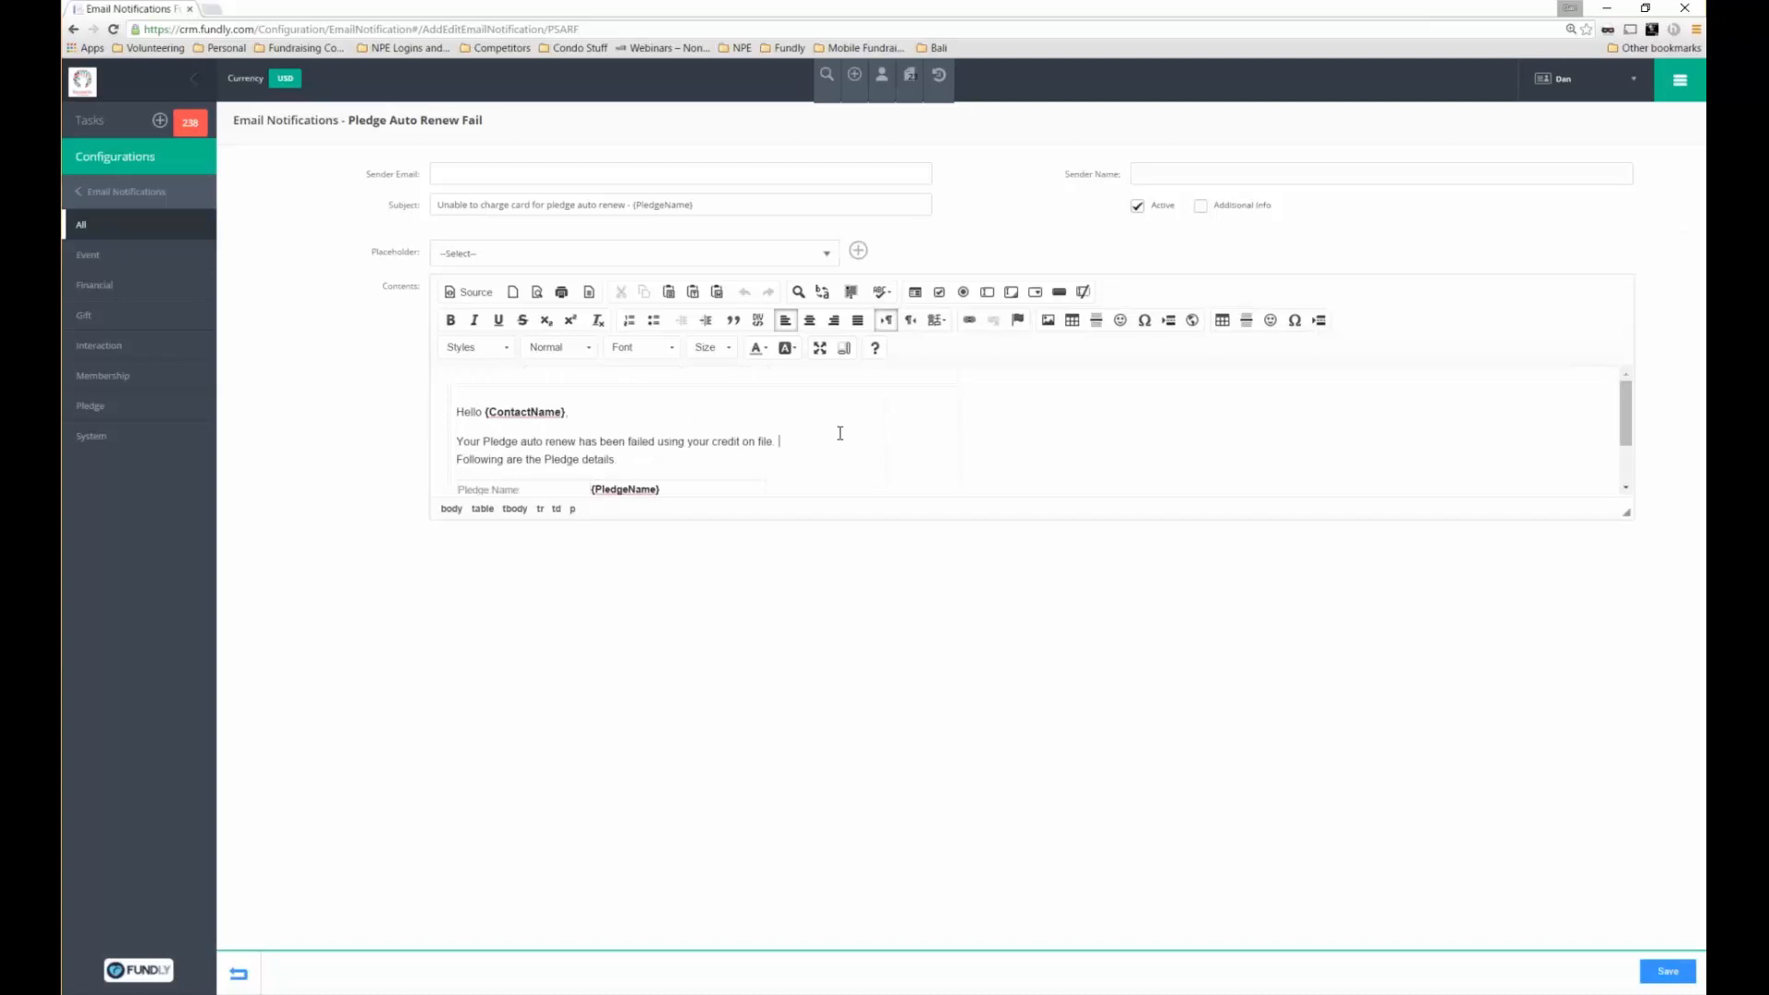
type("Please update your c")
type("redit")
type(" care")
type("da")
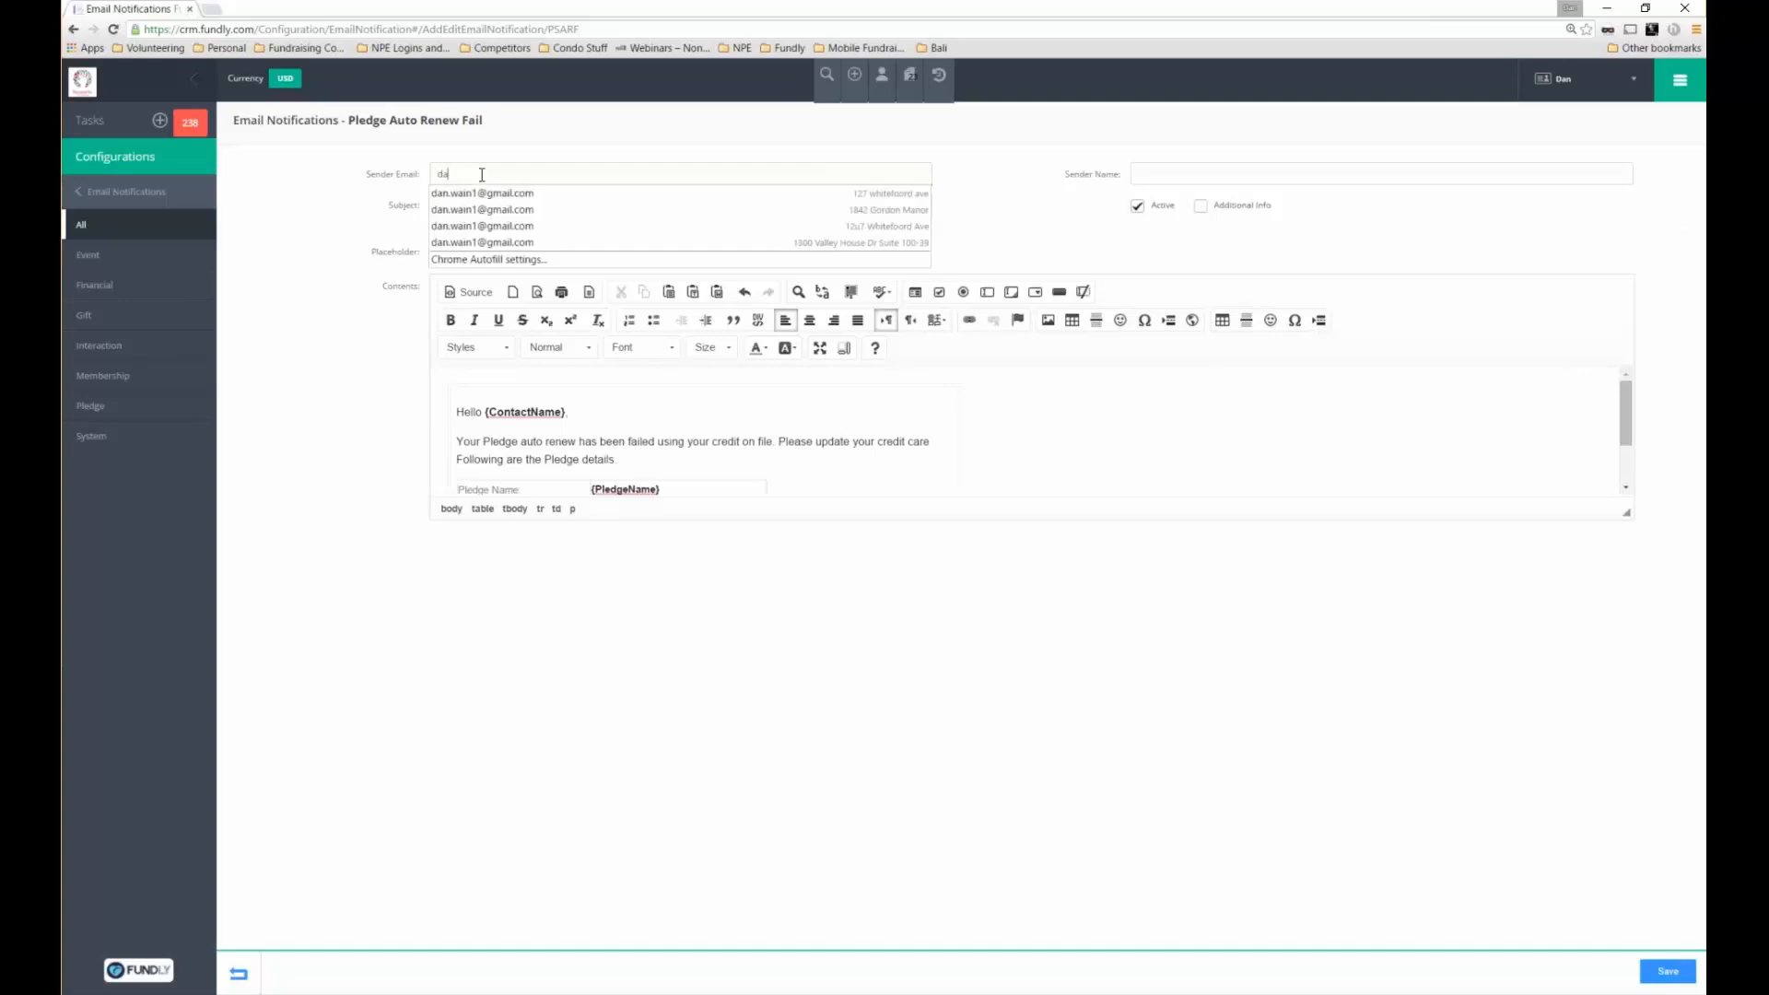
type("n.wa")
key("Down")
key("Return")
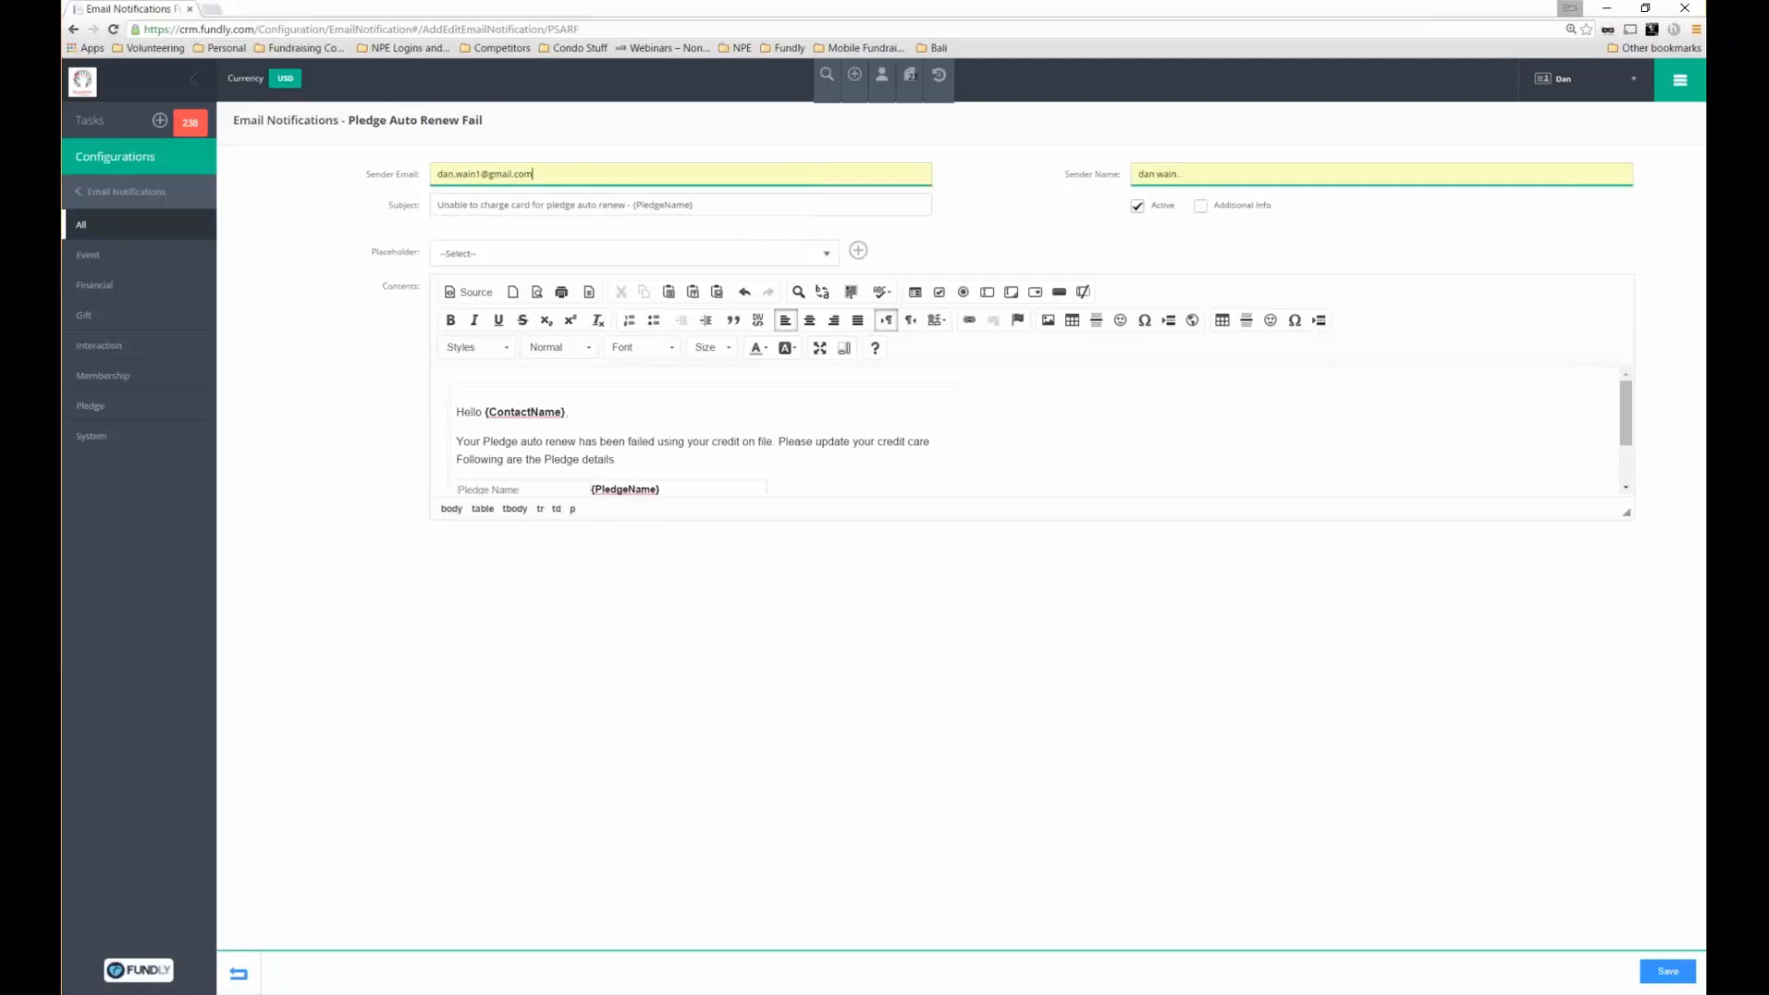
Insert the {ScheduleAmount} placeholder into the body and return to the notifications list
left_click(634, 253)
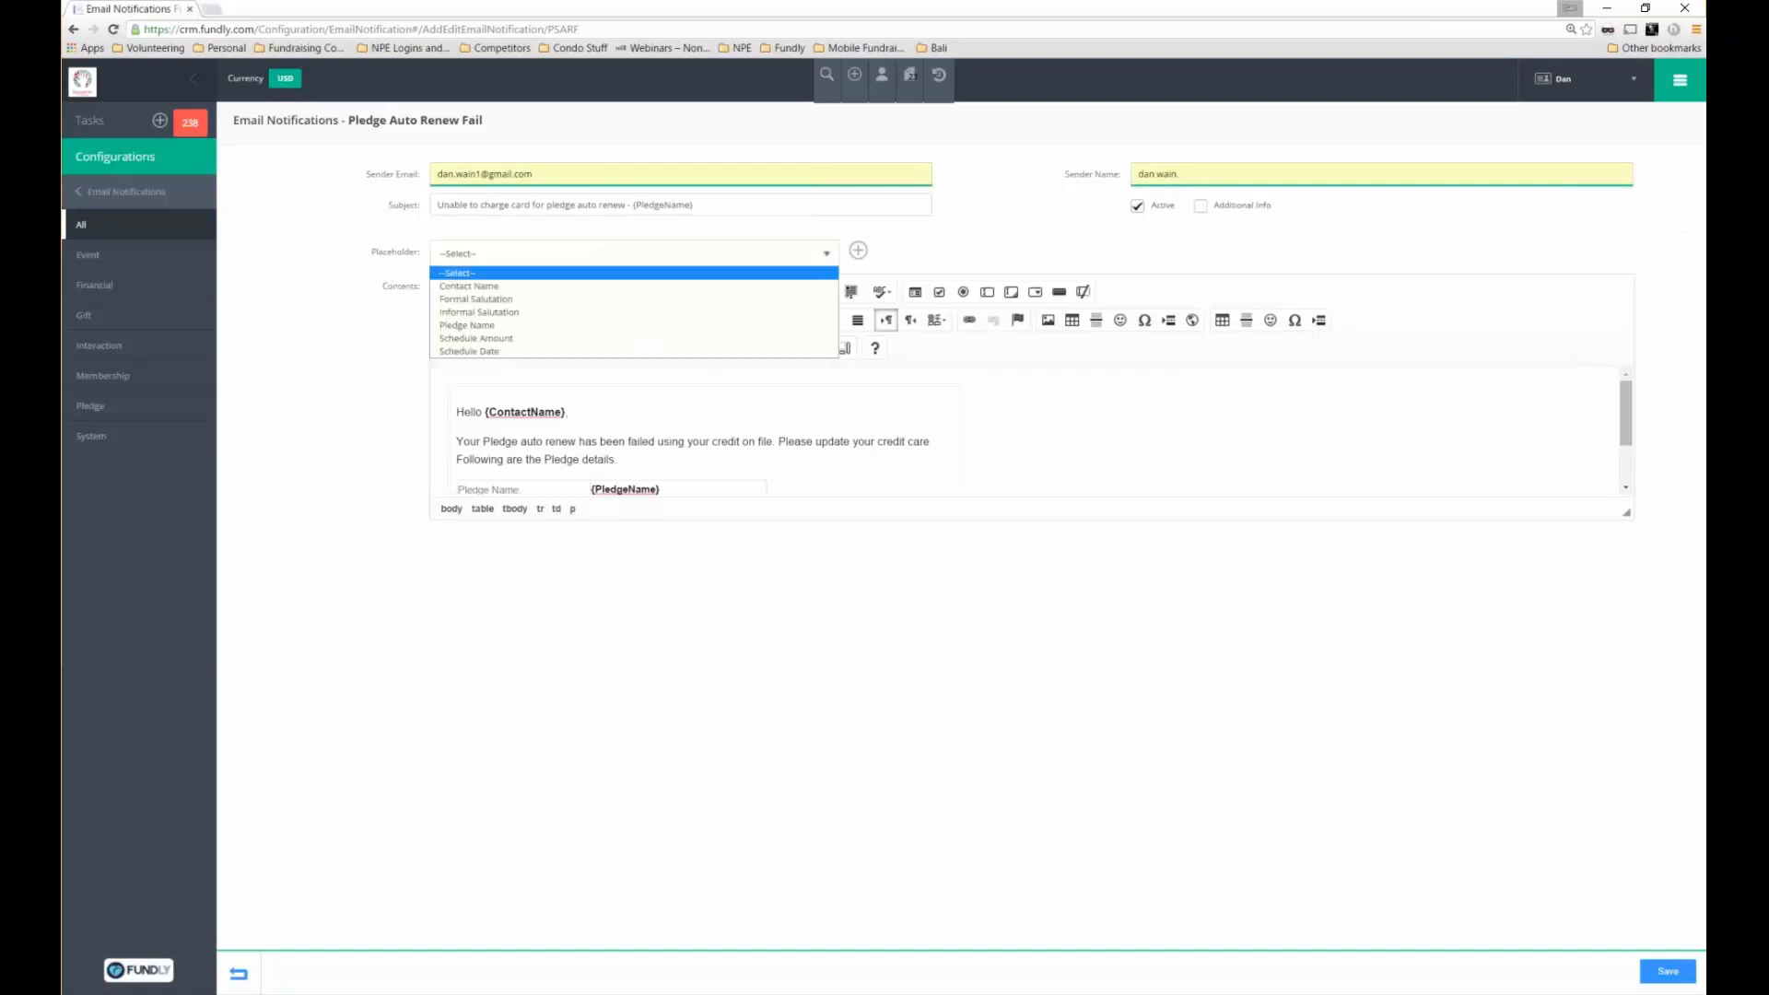
left_click(500, 338)
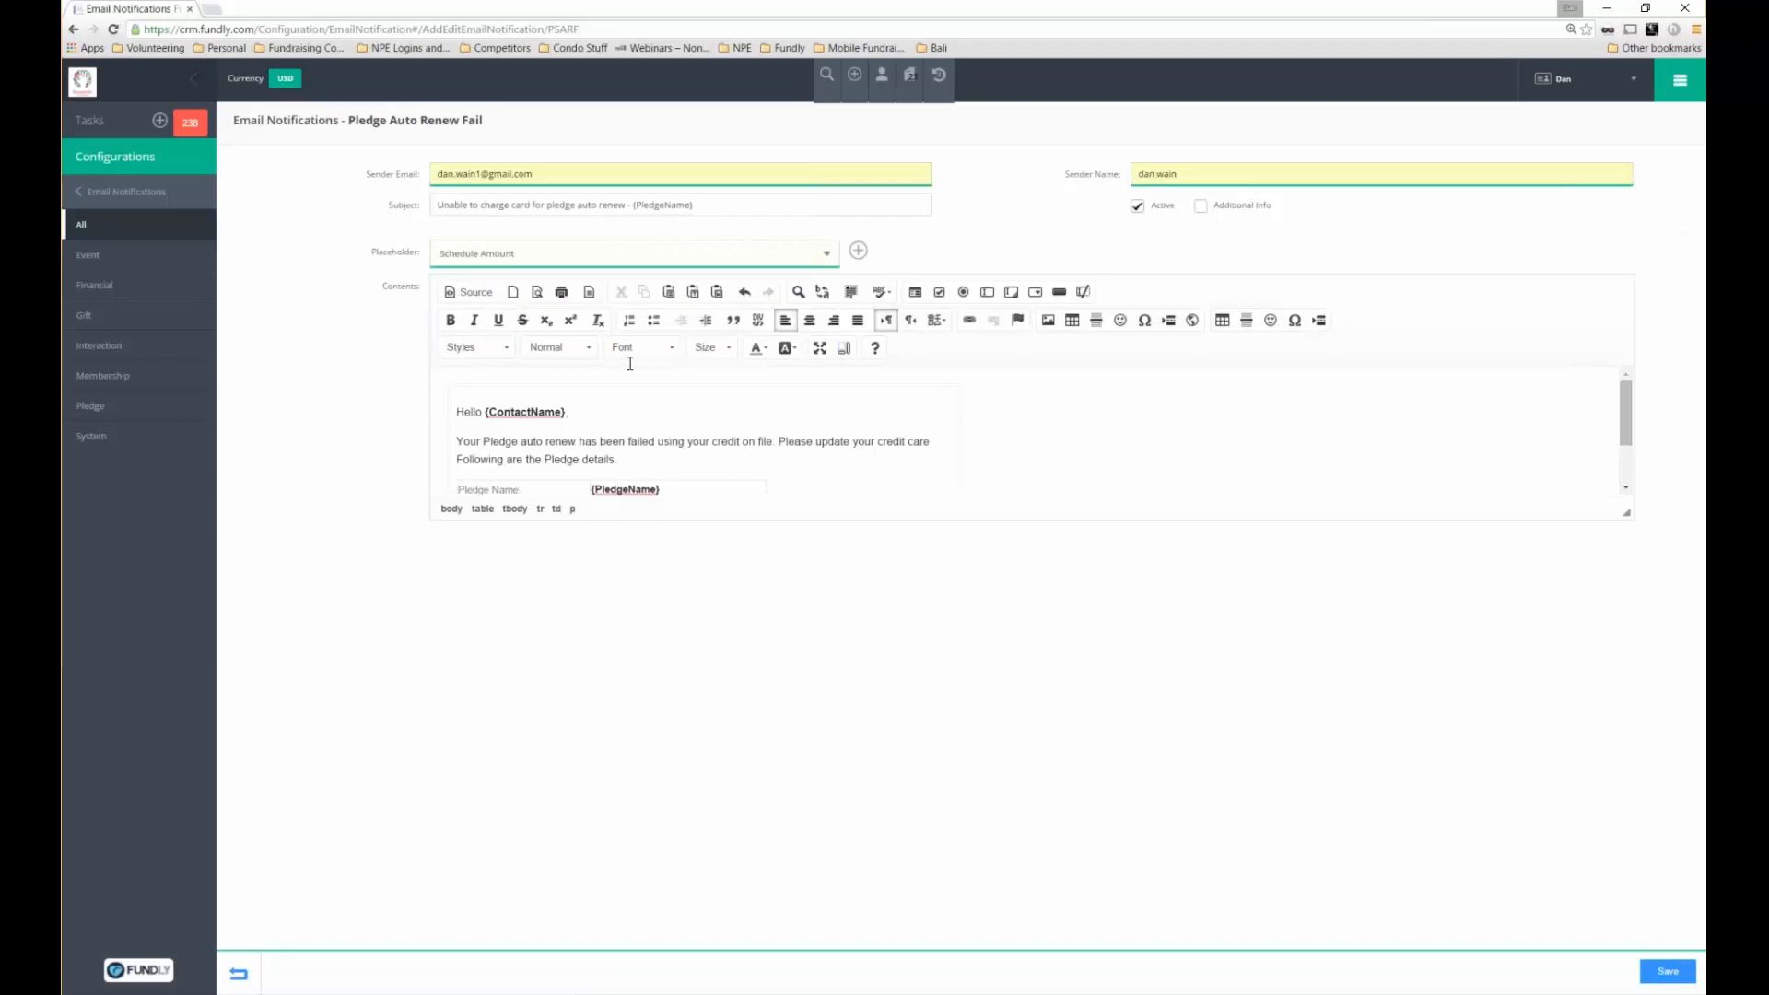
left_click(857, 251)
left_click_drag(572, 459, 481, 478)
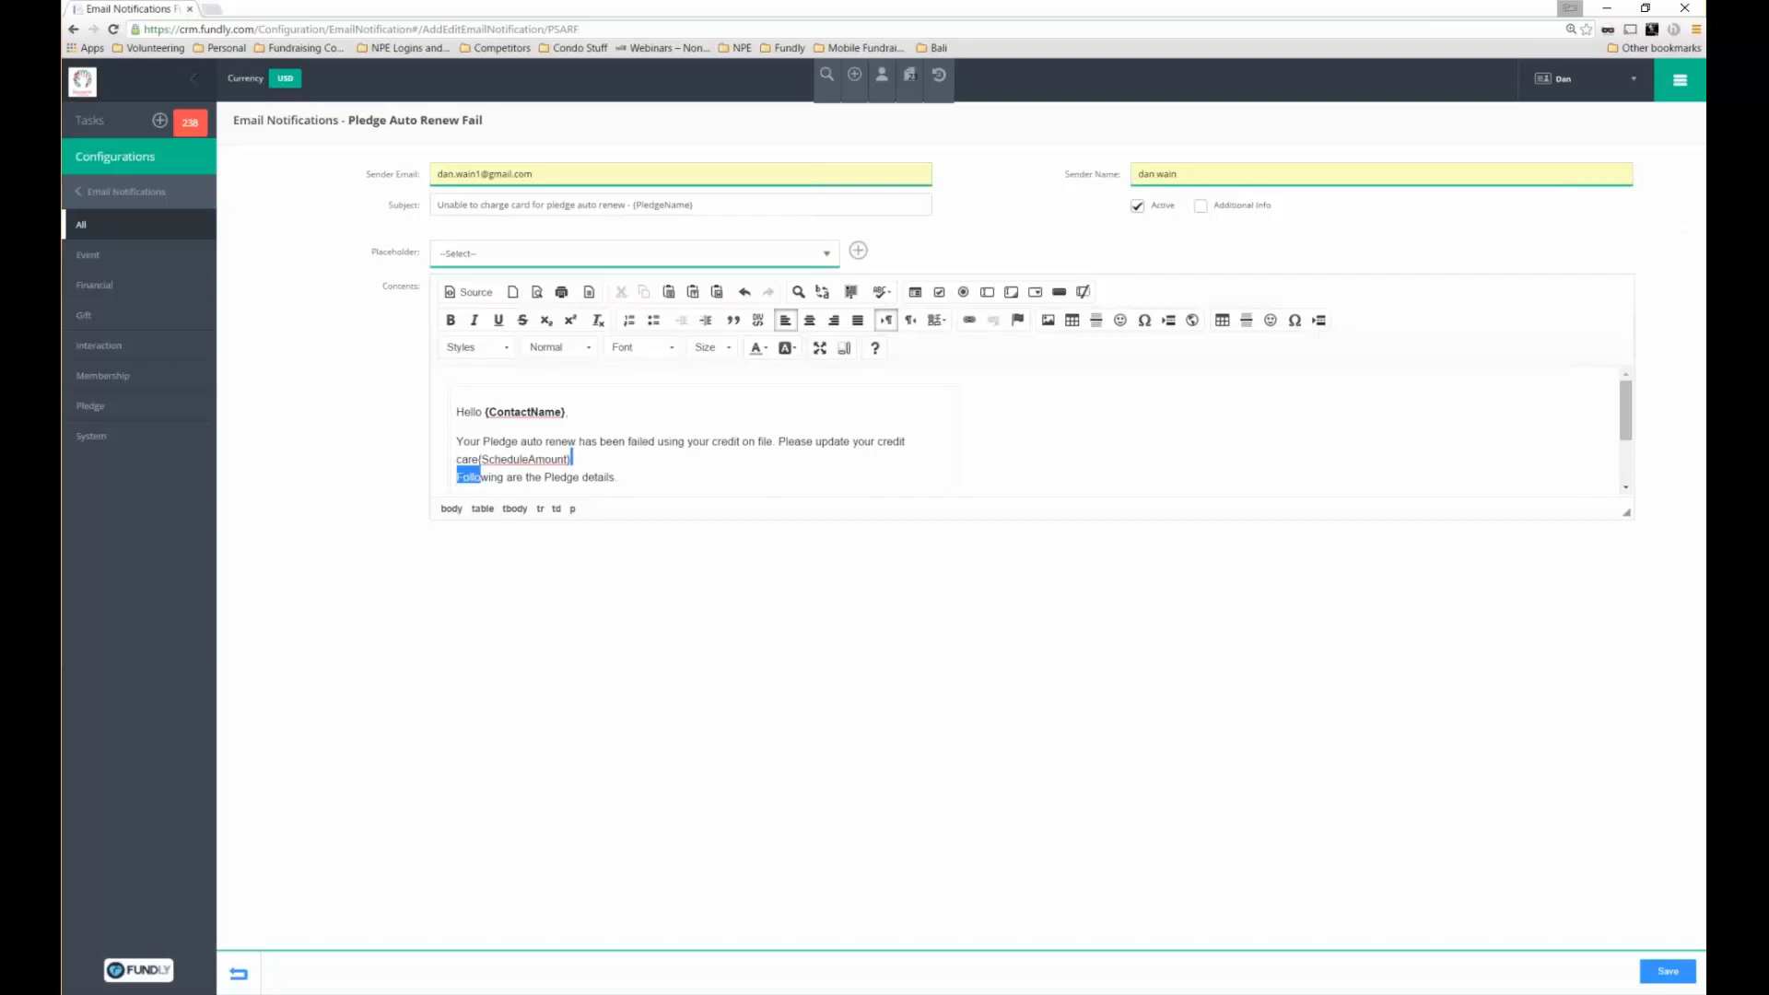
left_click(239, 973)
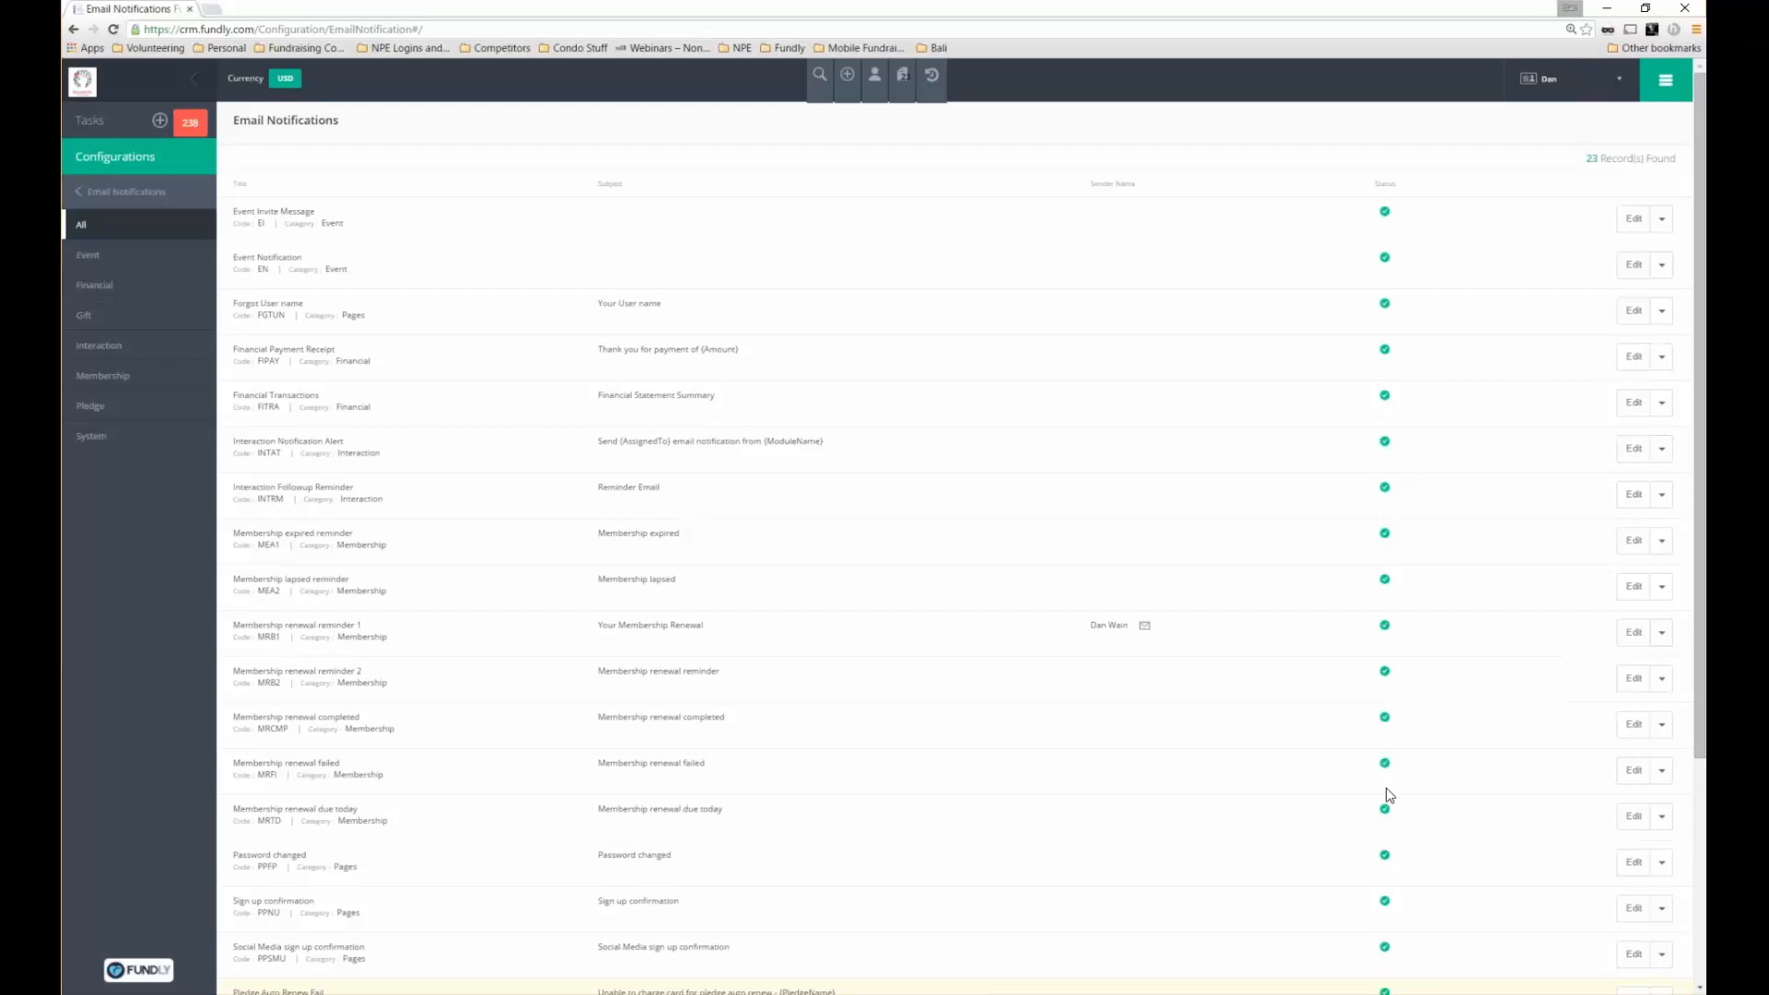
Return to the Configurations overview from the left sidebar
left_click(1666, 80)
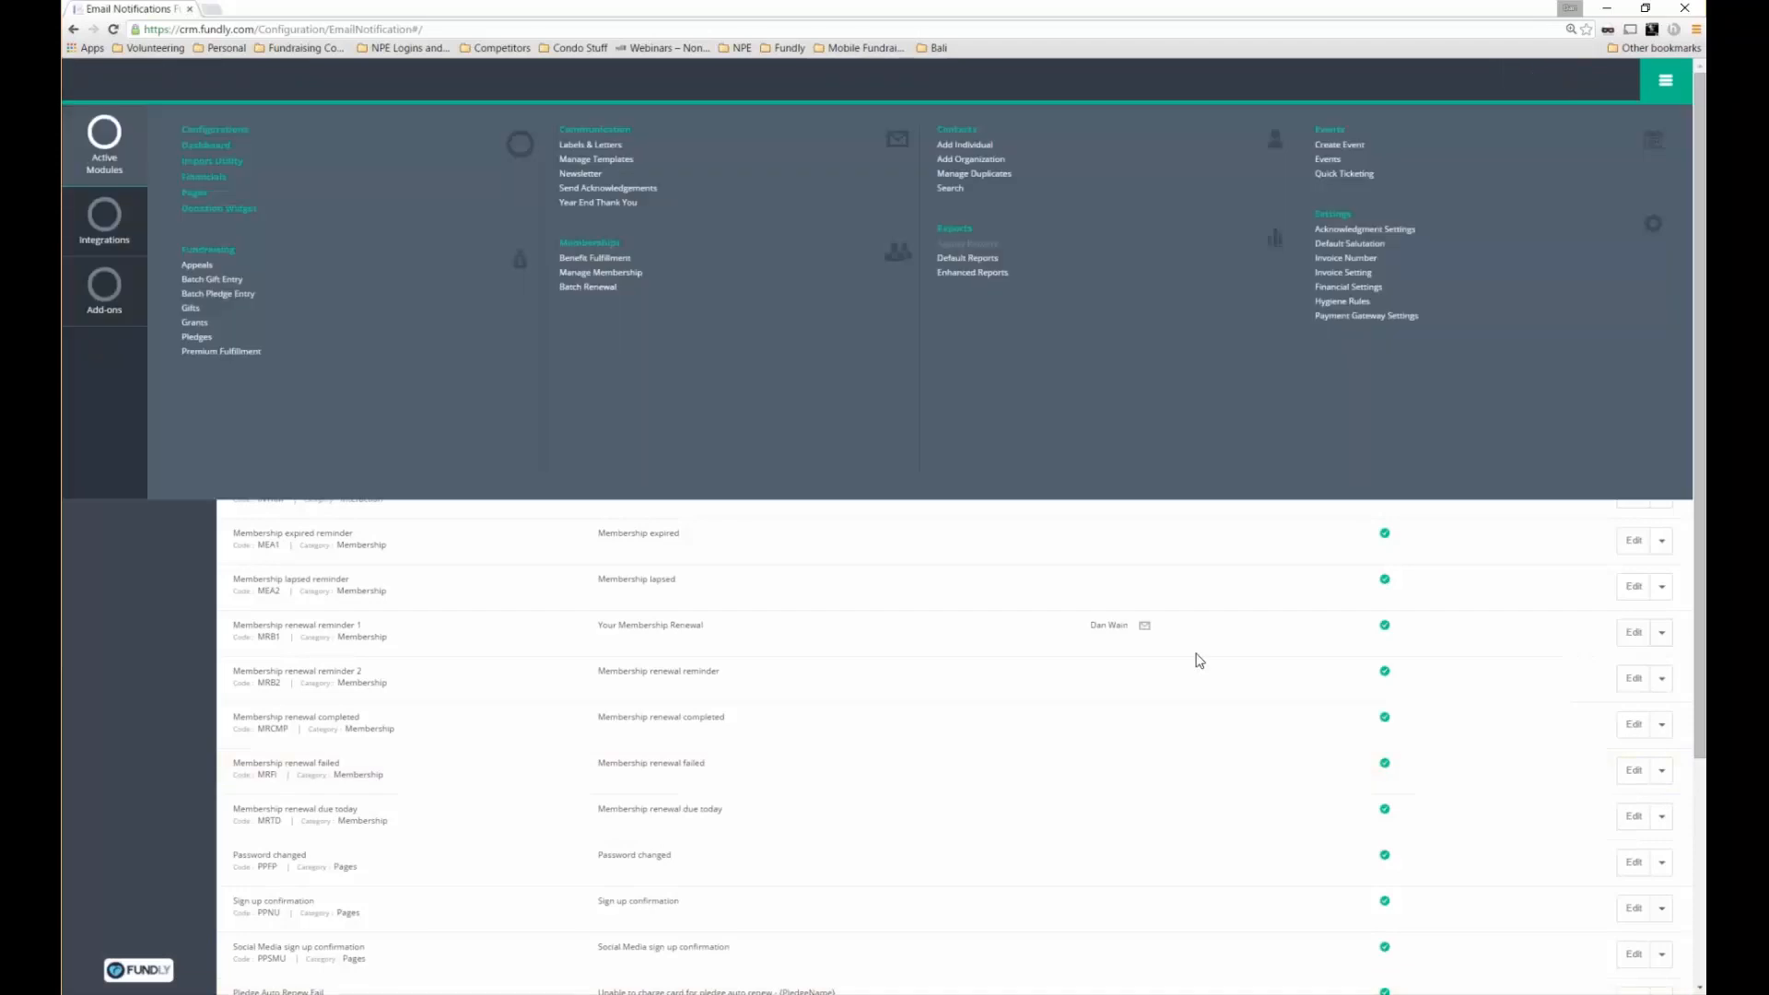
left_click(196, 336)
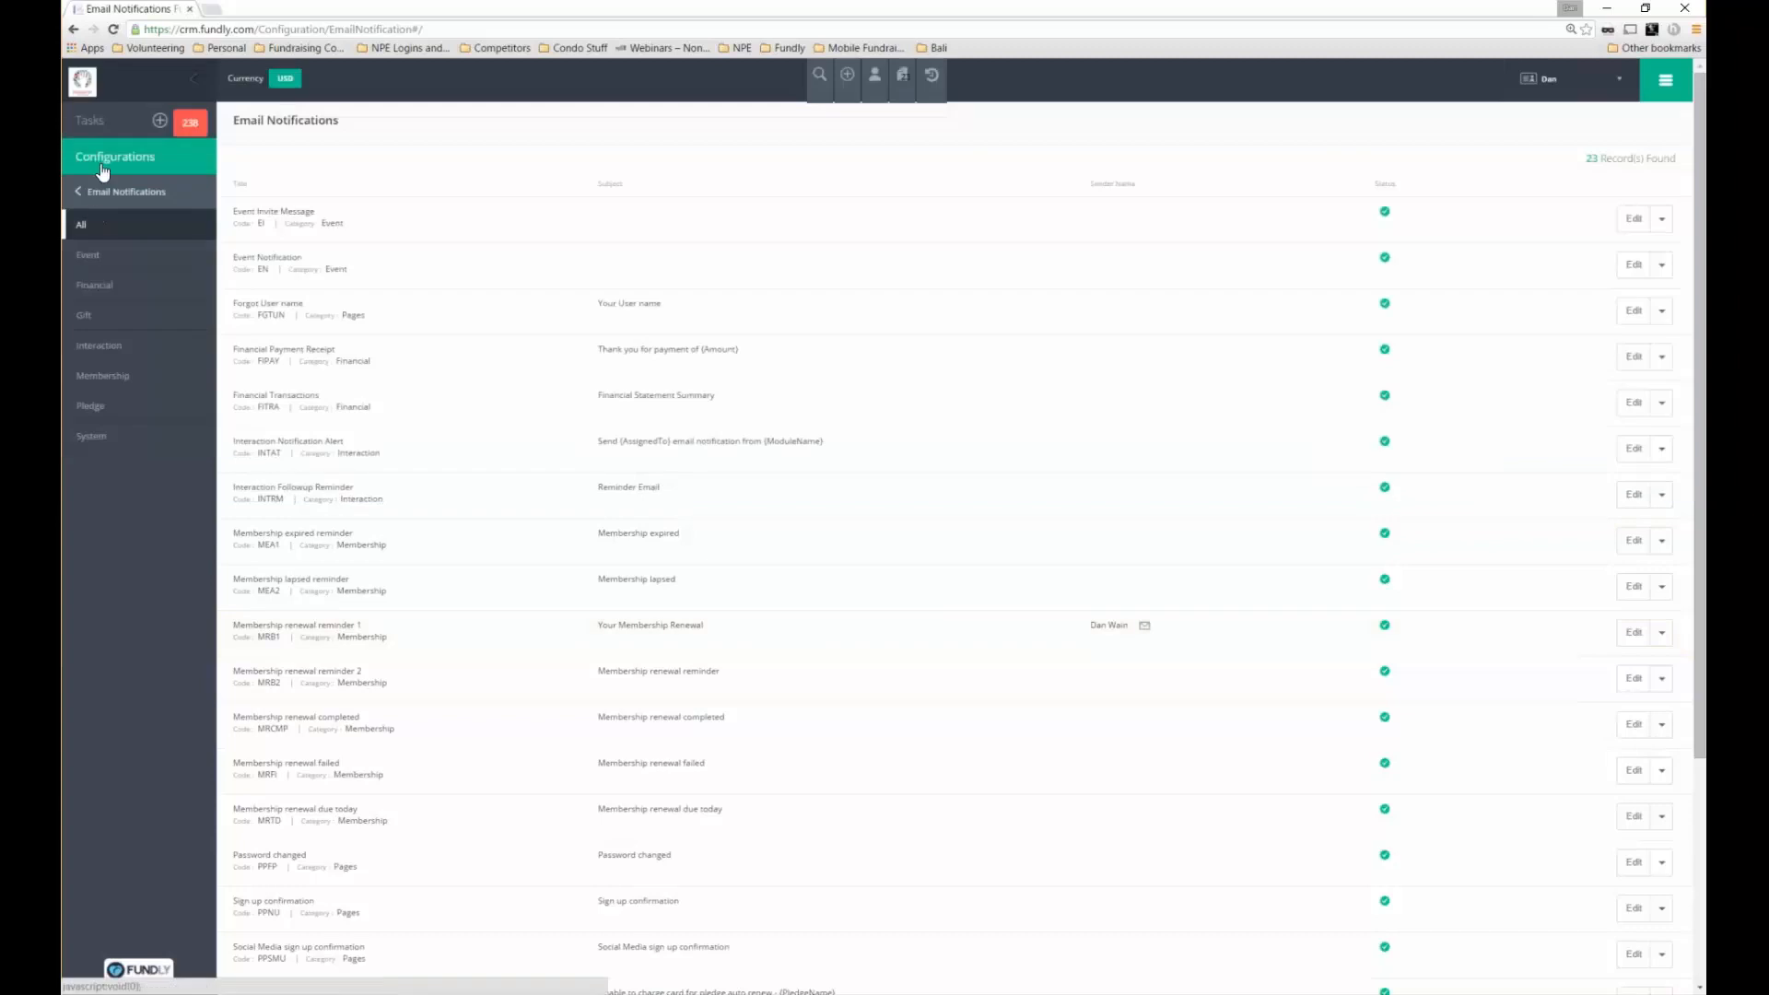
left_click(117, 168)
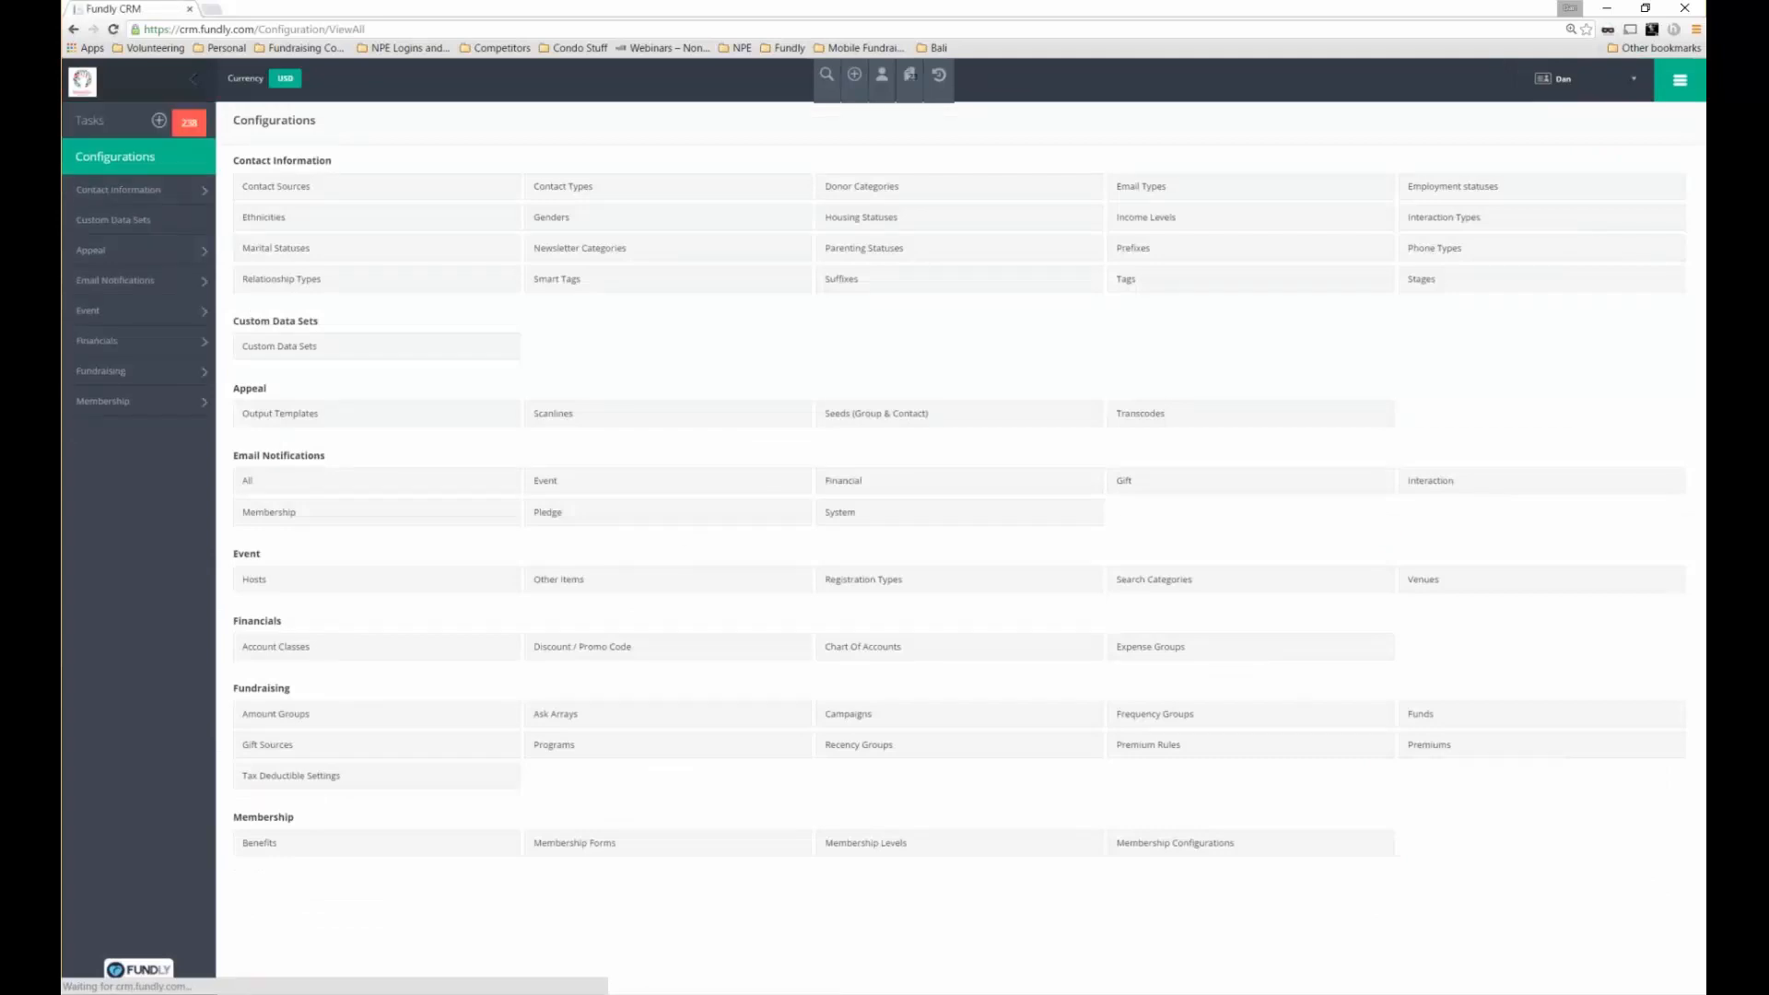
Open the Custom Data Sets list and start adding a new data set
left_click(310, 349)
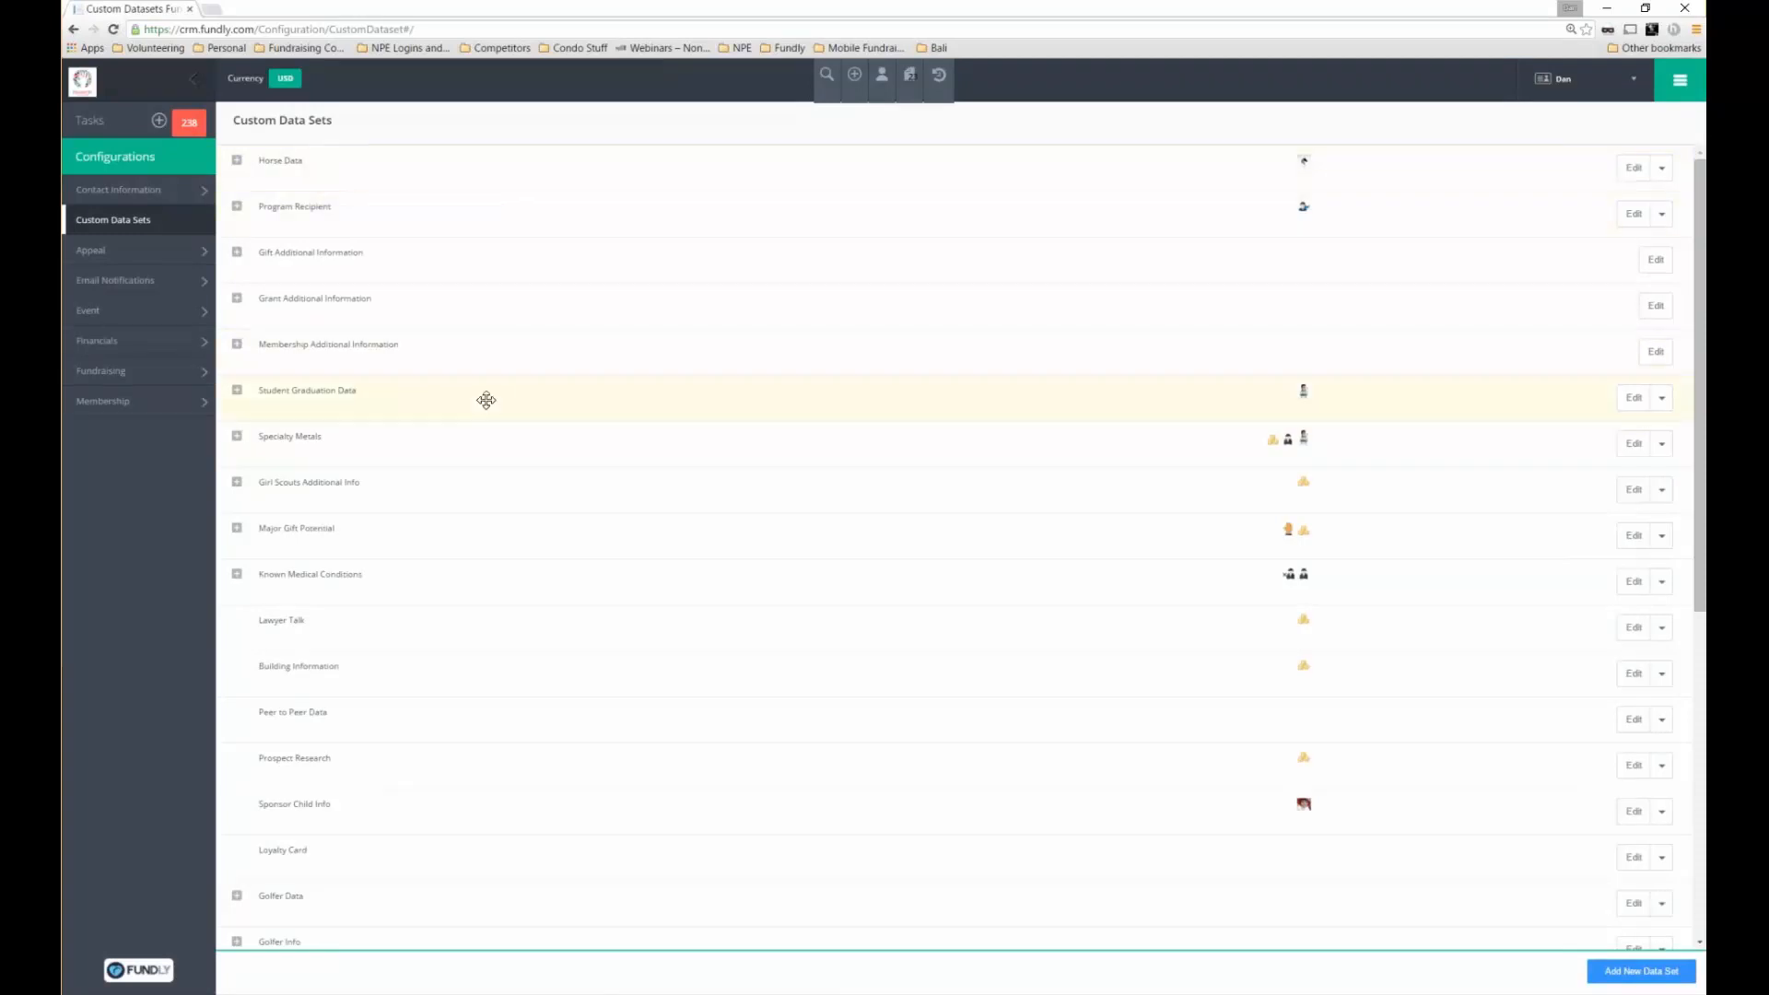
scroll(530, 591, "down", 3)
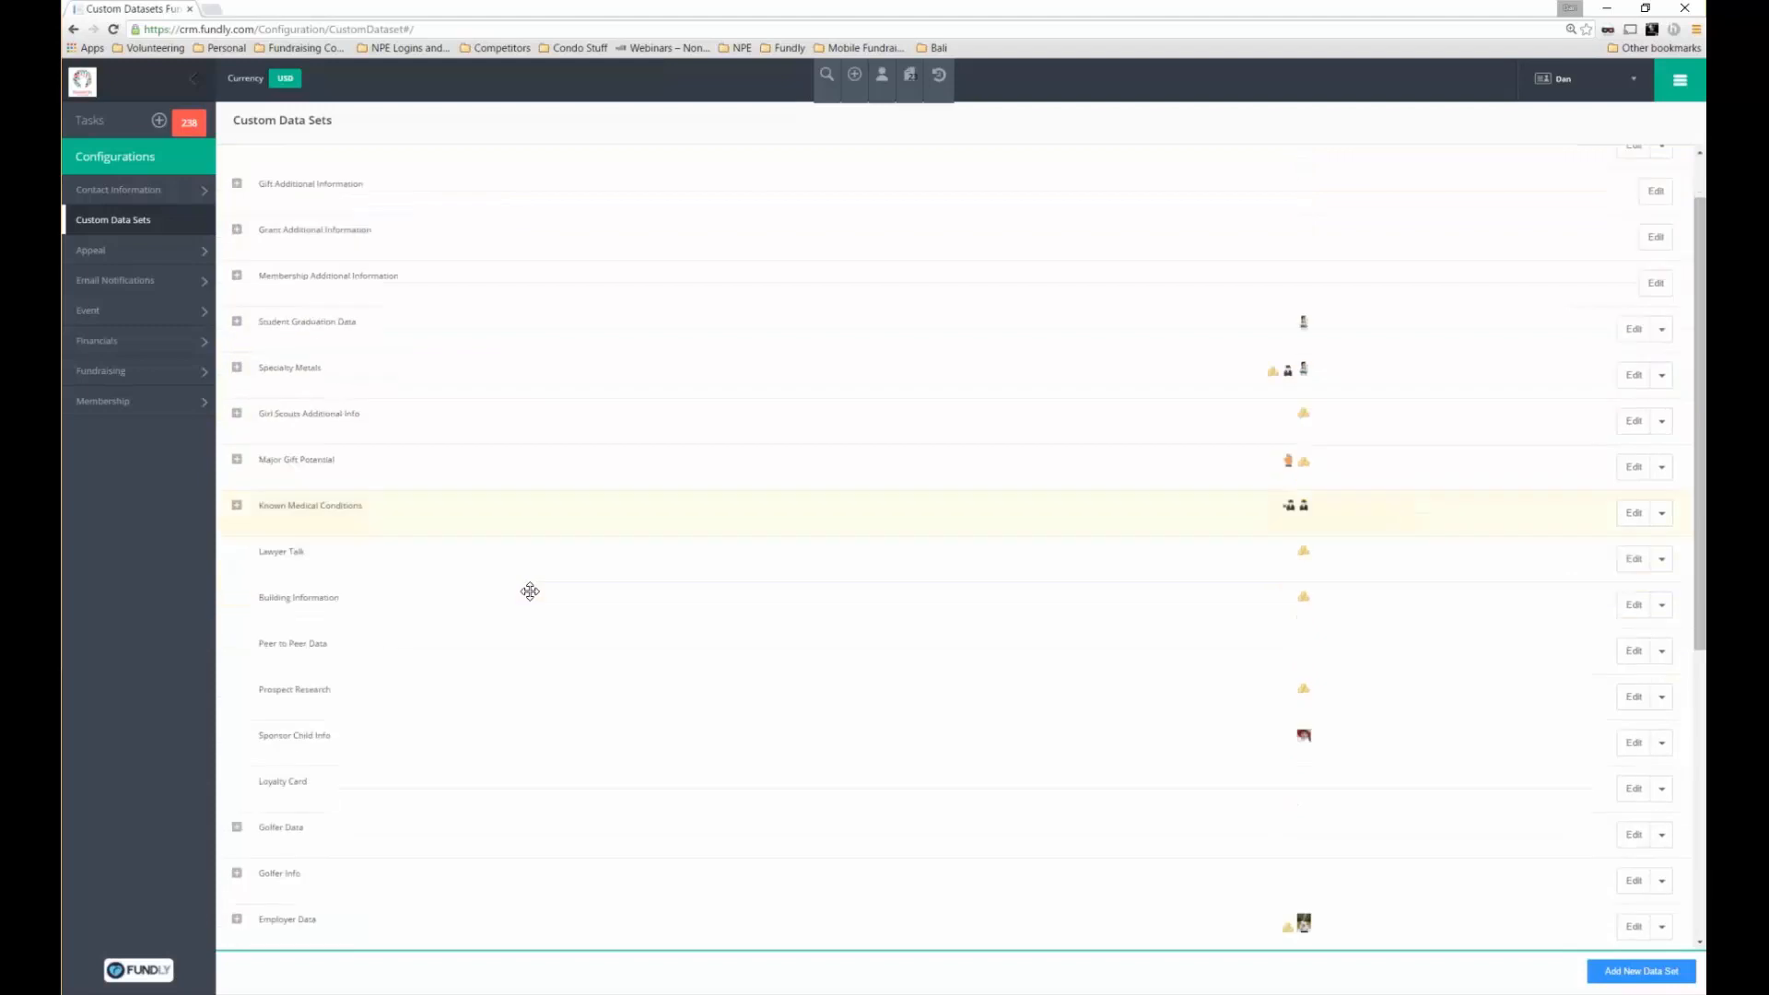
scroll(530, 590, "down", 3)
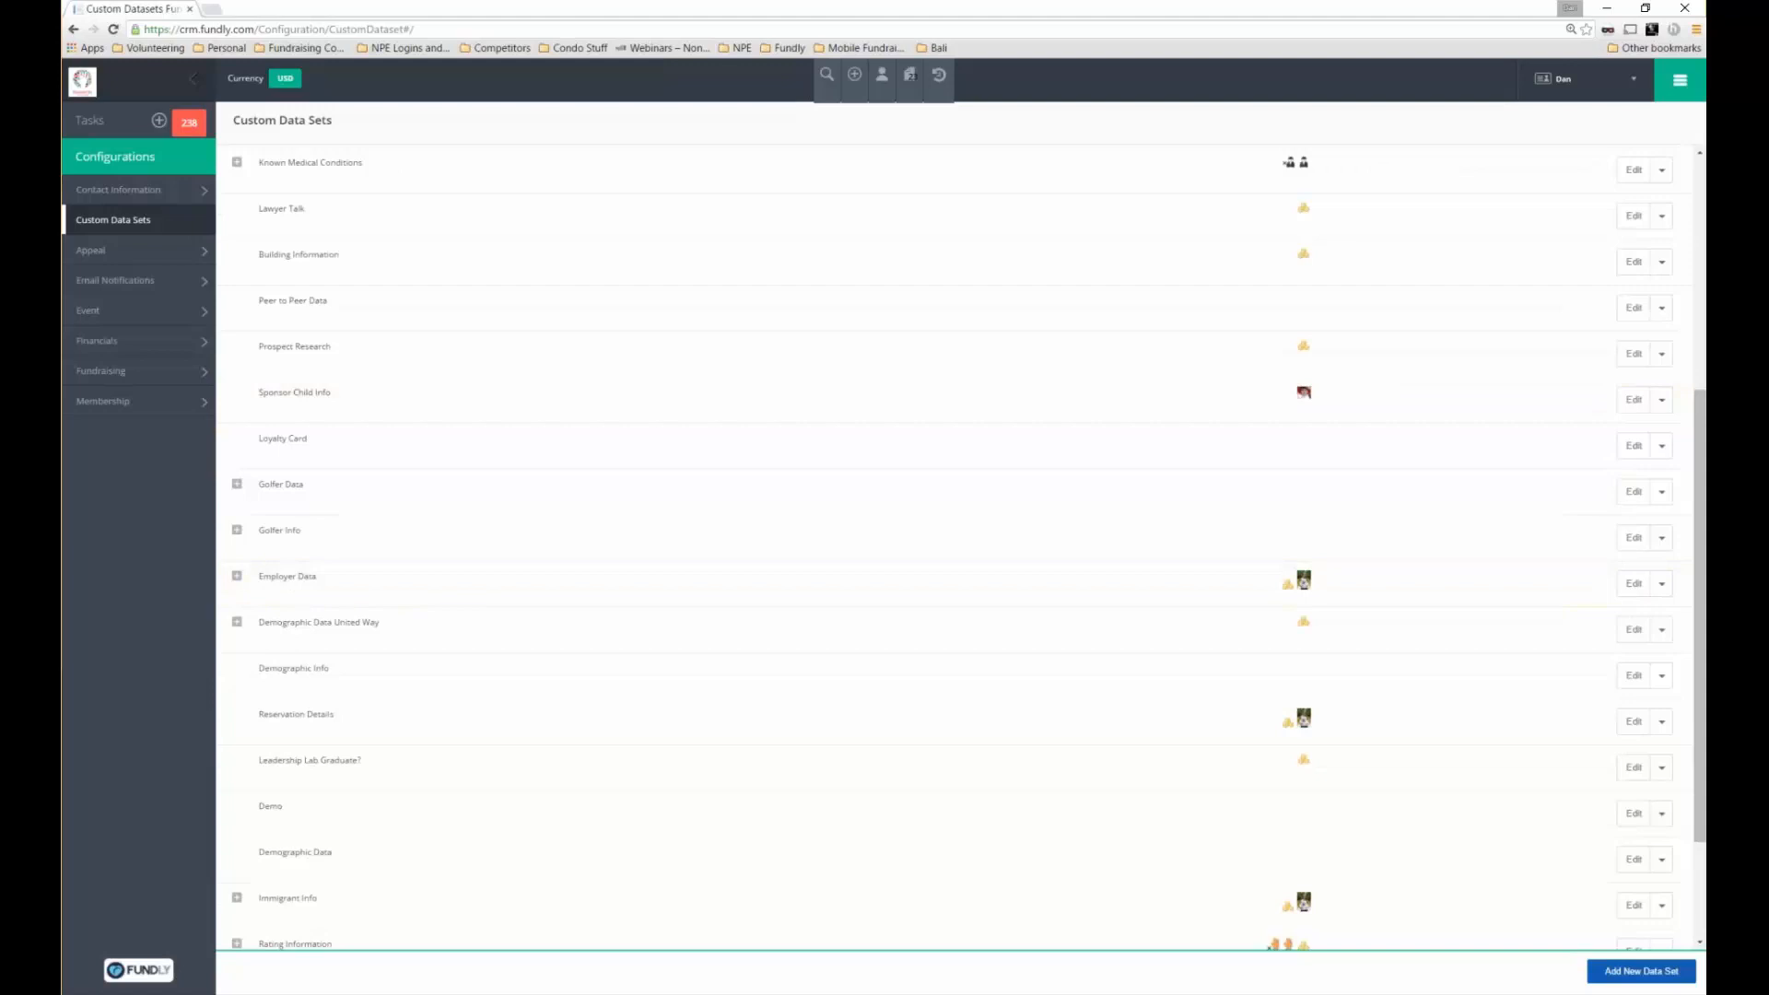
left_click(1641, 971)
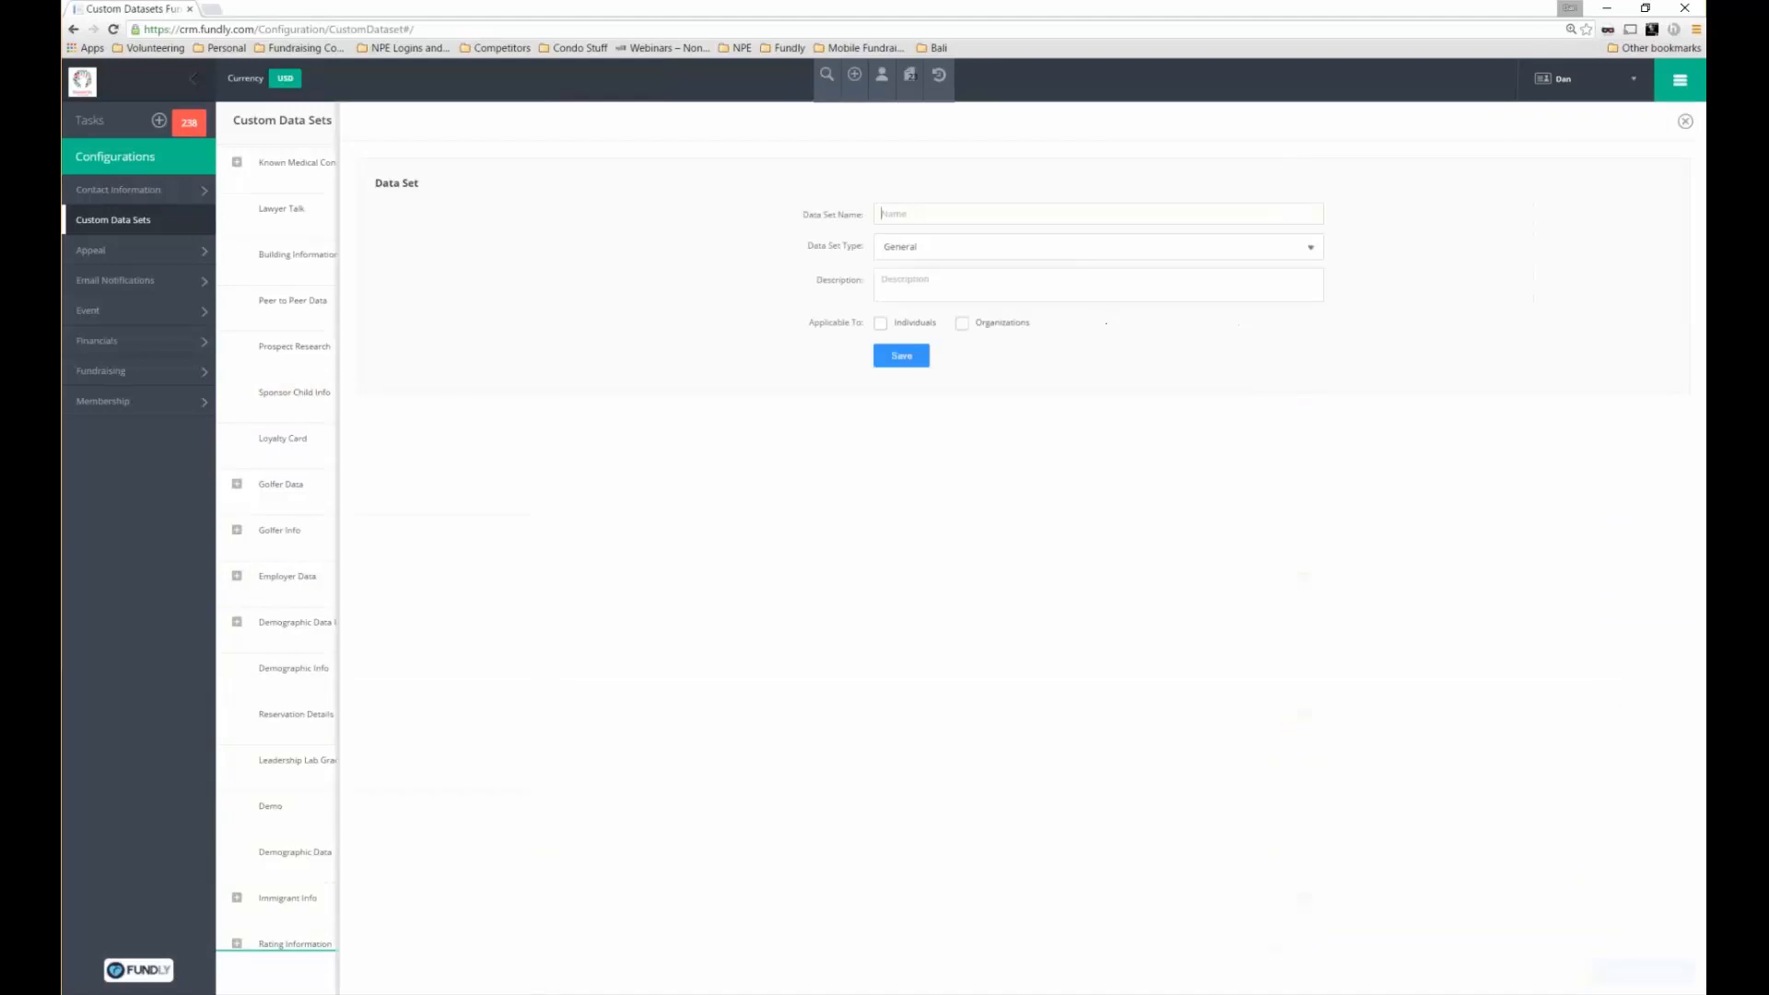
Name the data set 'Demo Set', make it apply to Individuals, and save it
type("Demo Set")
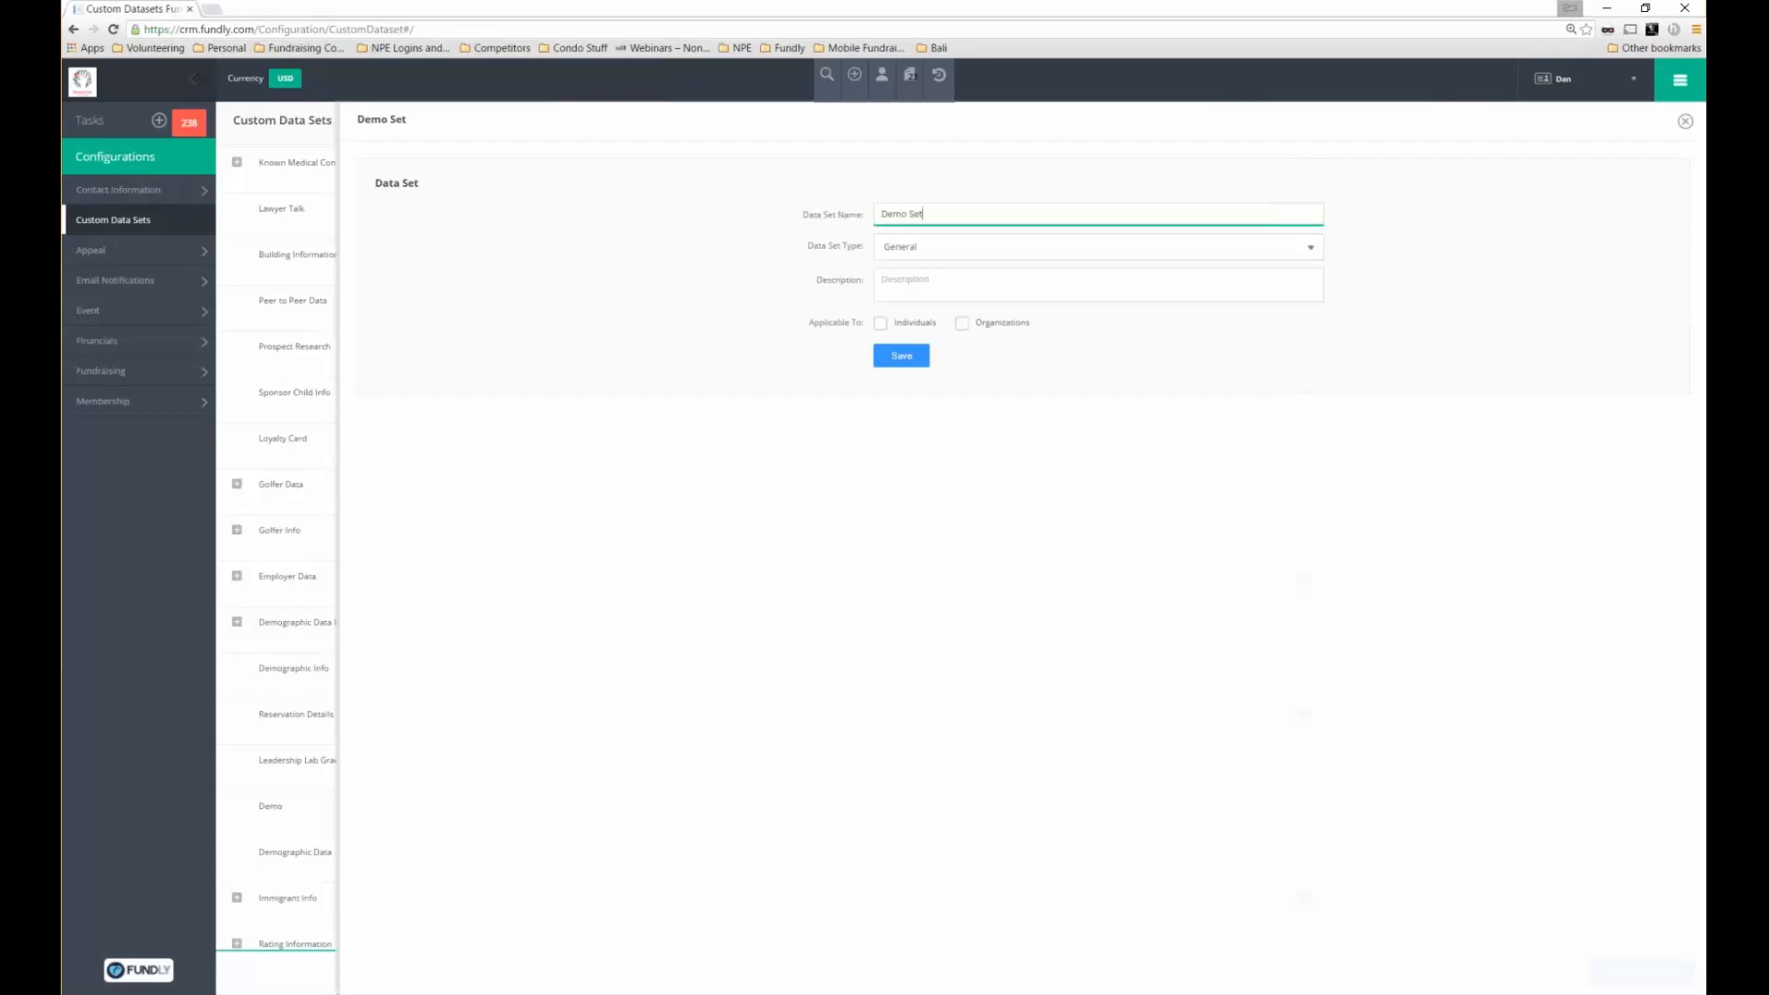
left_click(880, 322)
left_click(901, 356)
left_click(903, 358)
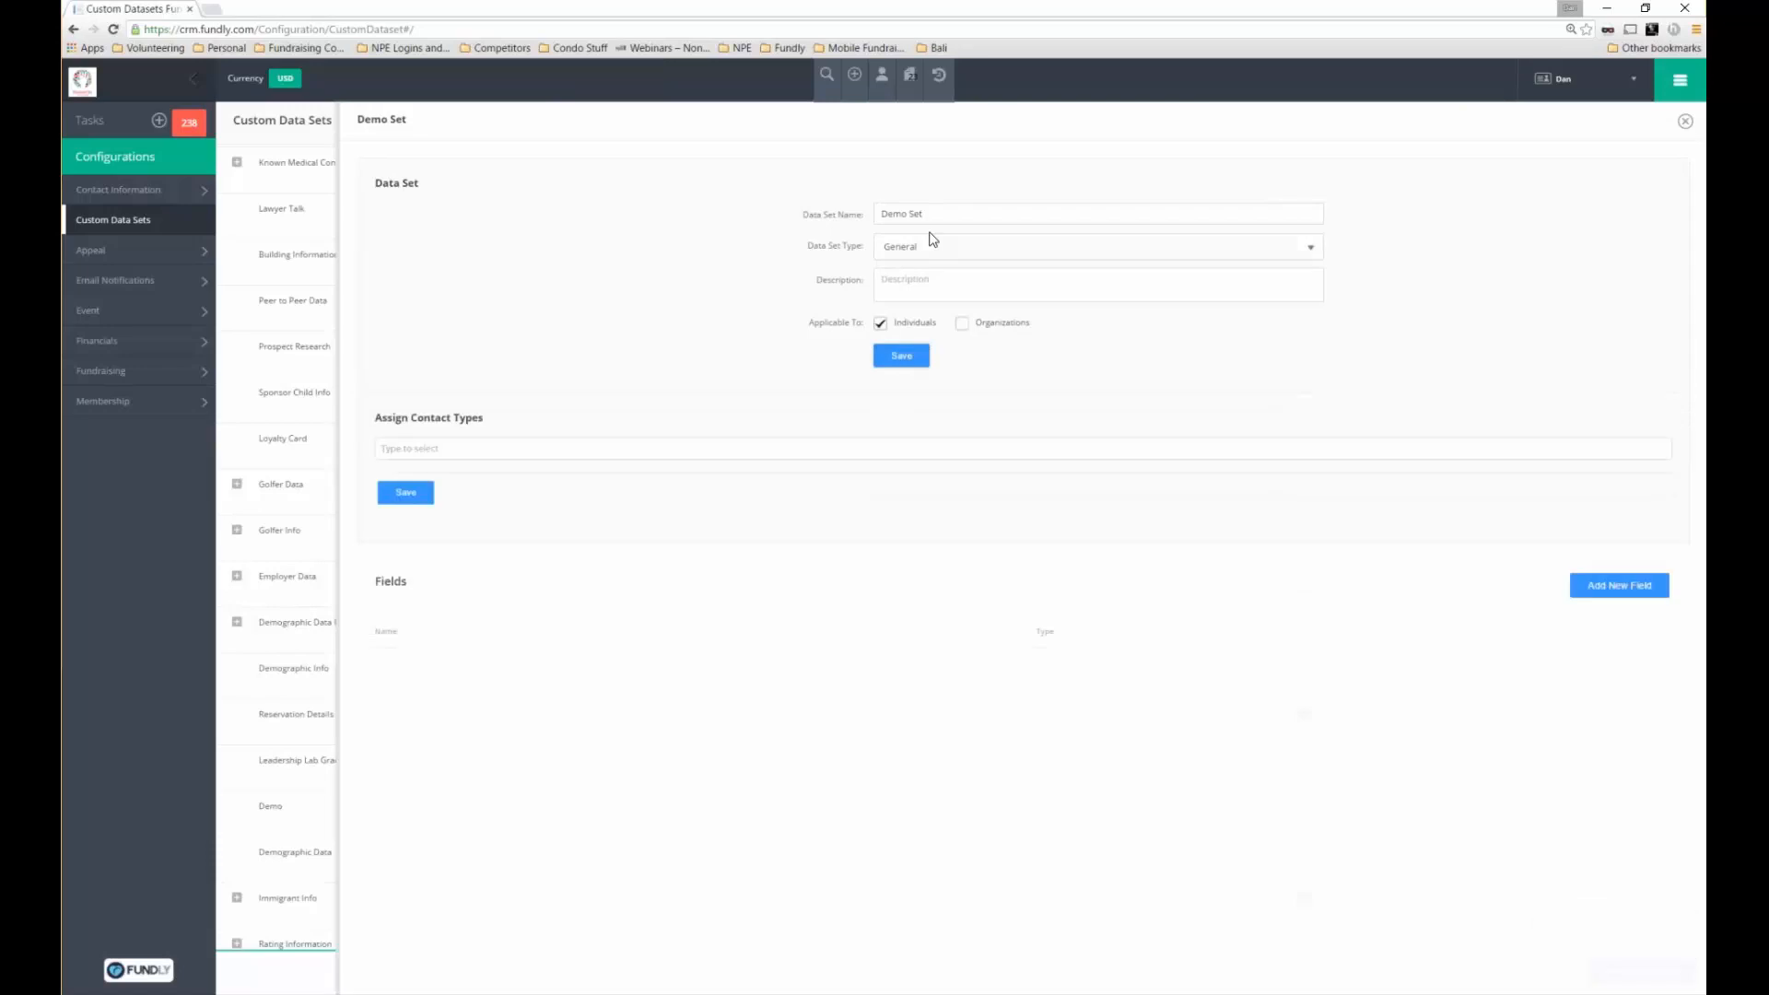
triple_click(884, 213)
Pick Donor, Volunteer and Member as the assigned contact types
left_click(574, 451)
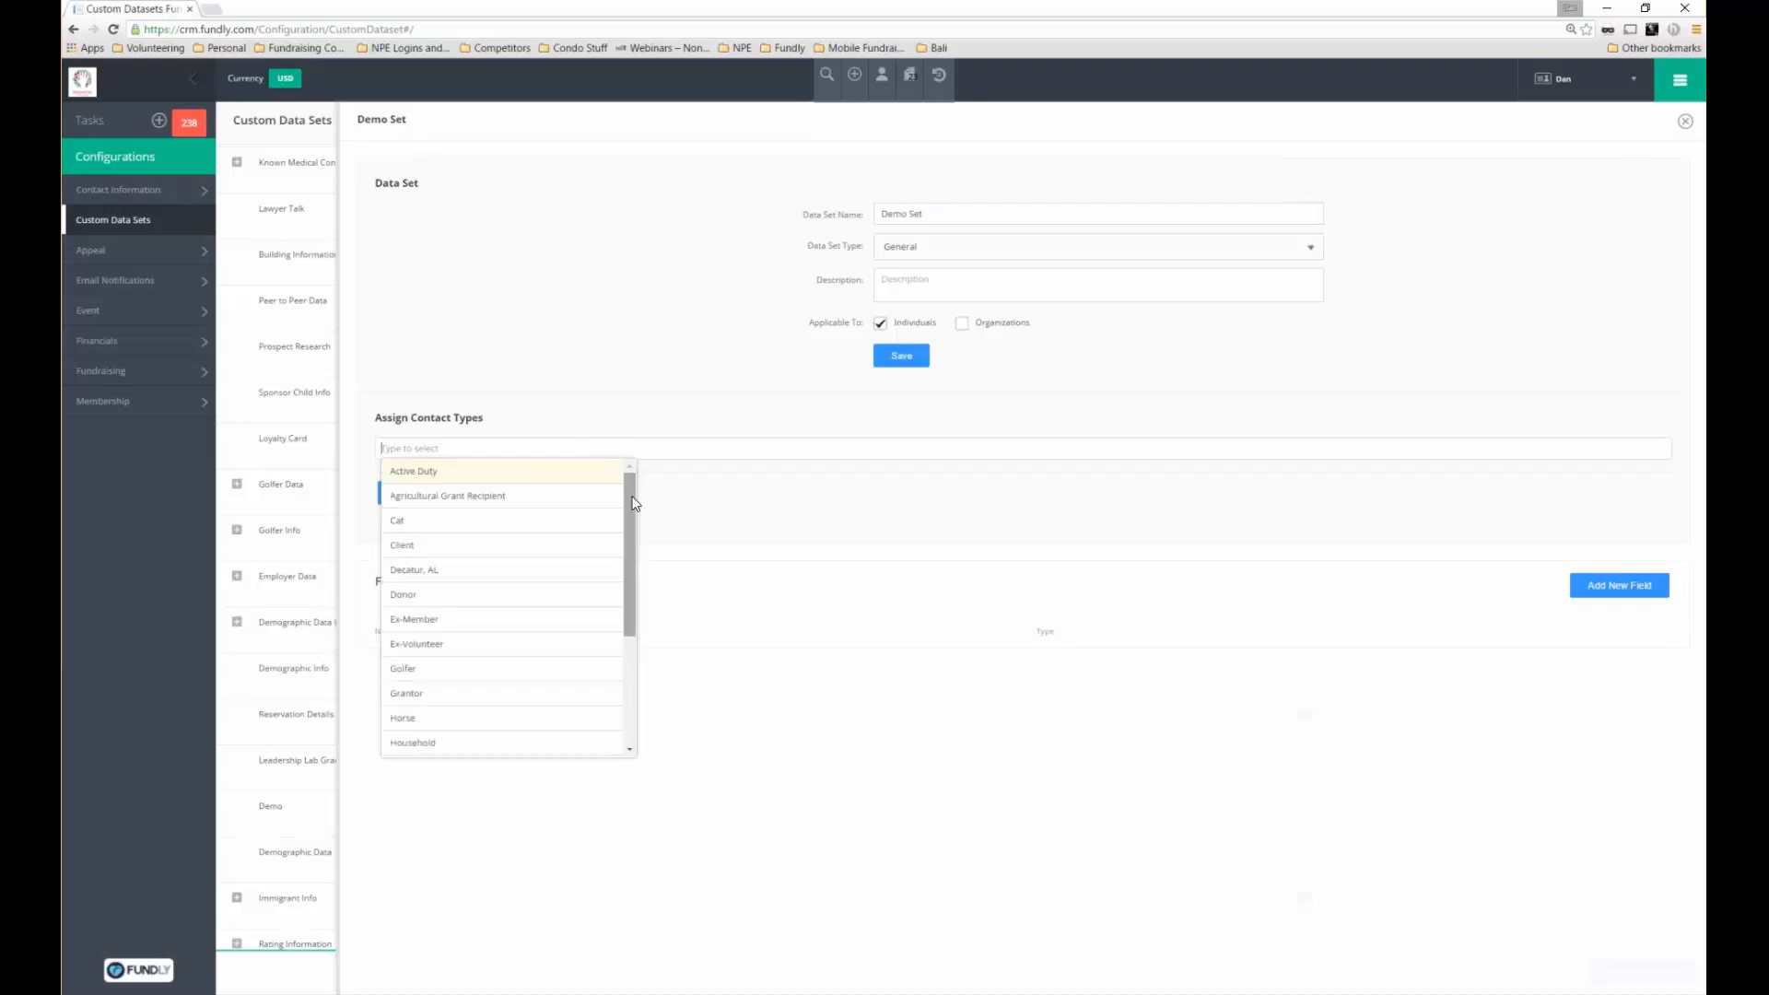
scroll(634, 503, "down", 1)
left_click(543, 578)
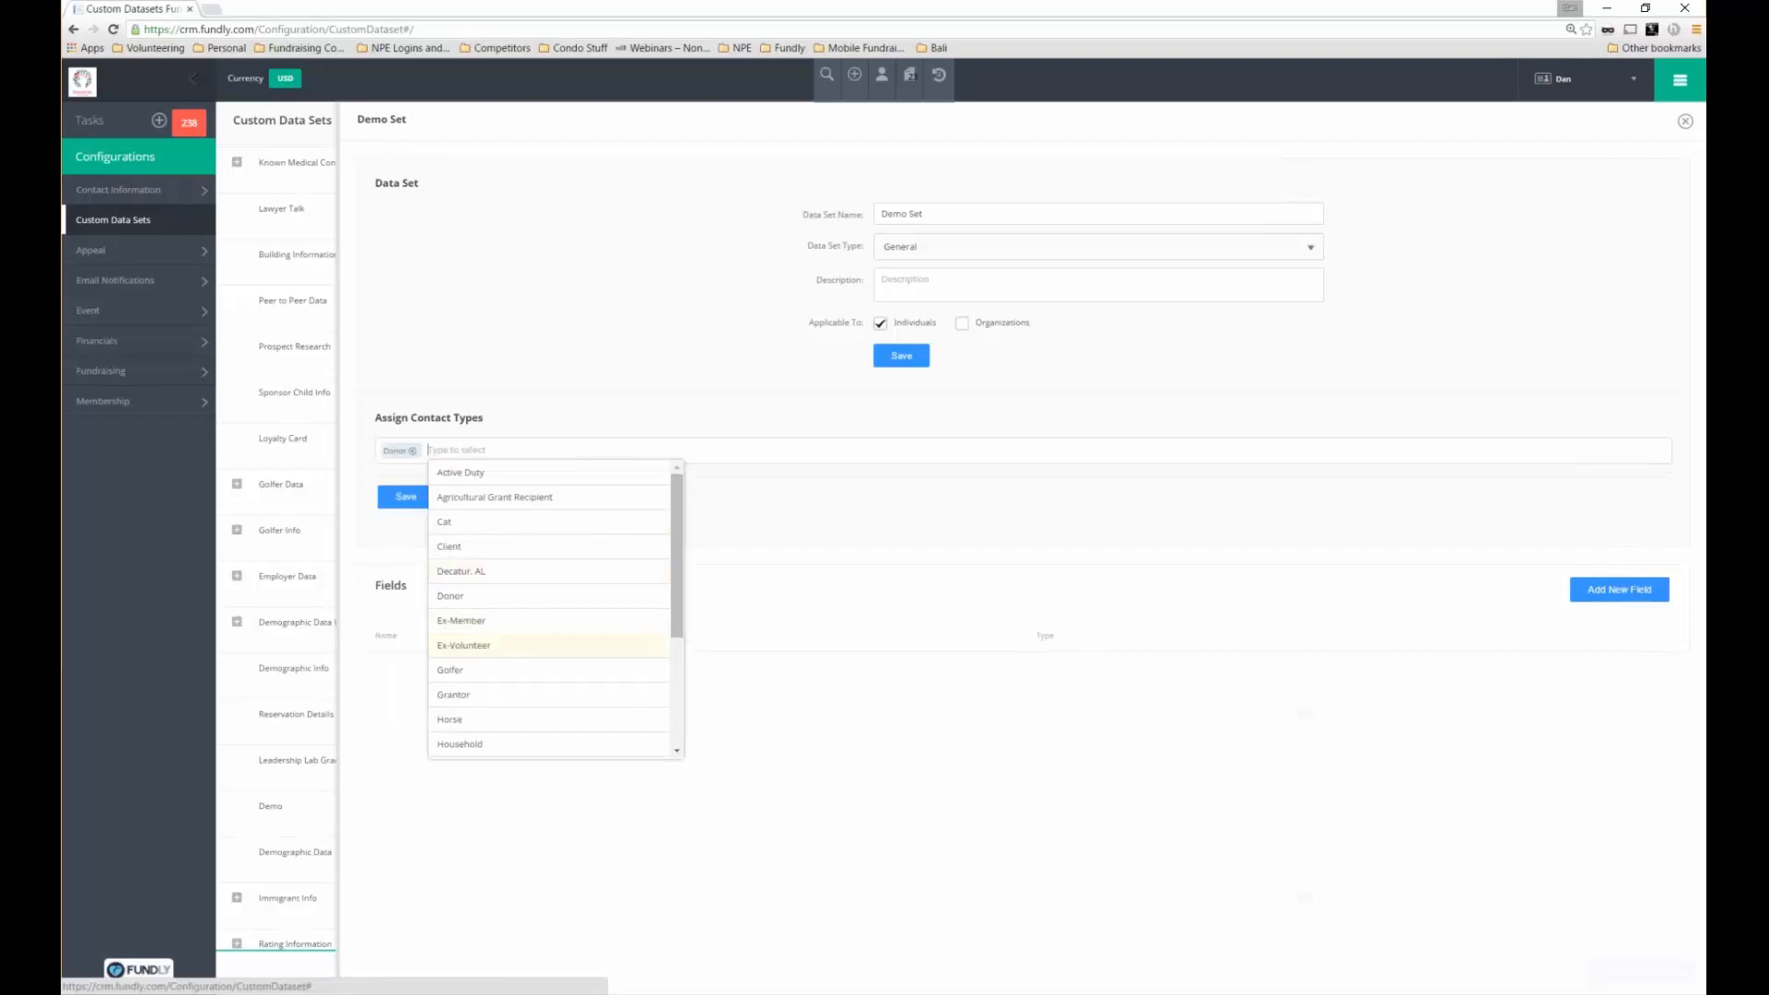
scroll(670, 702, "down", 2)
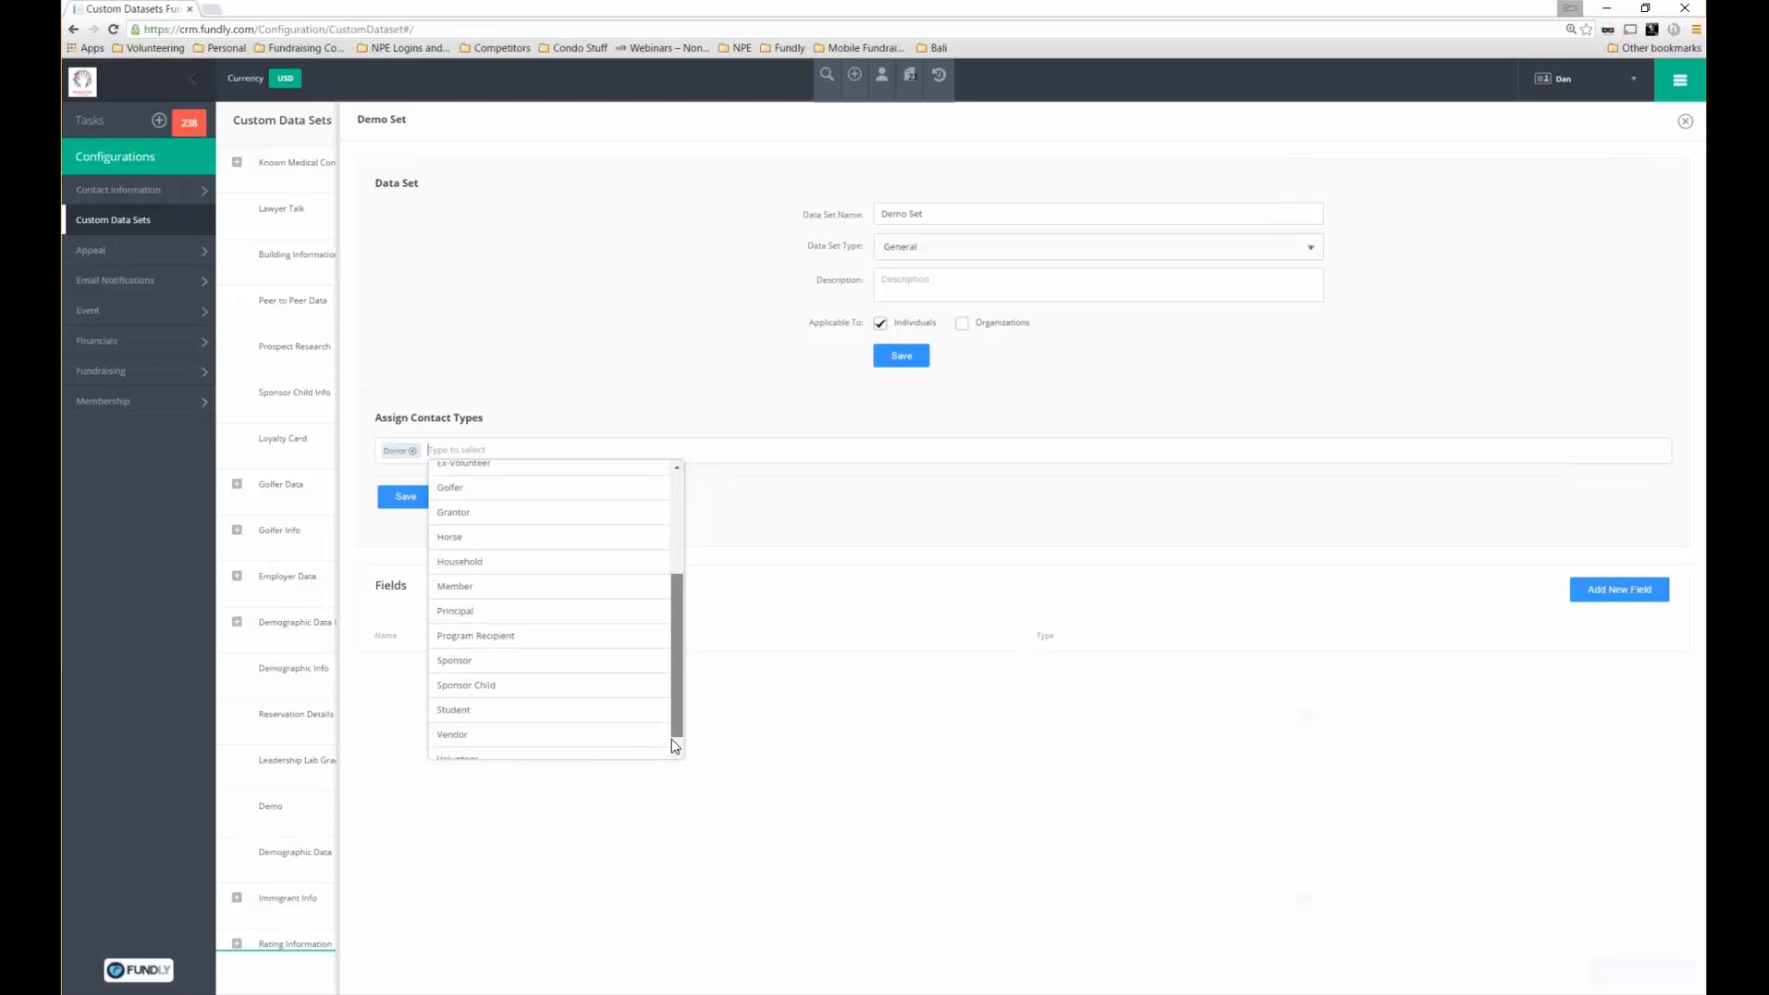
scroll(675, 746, "down", 1)
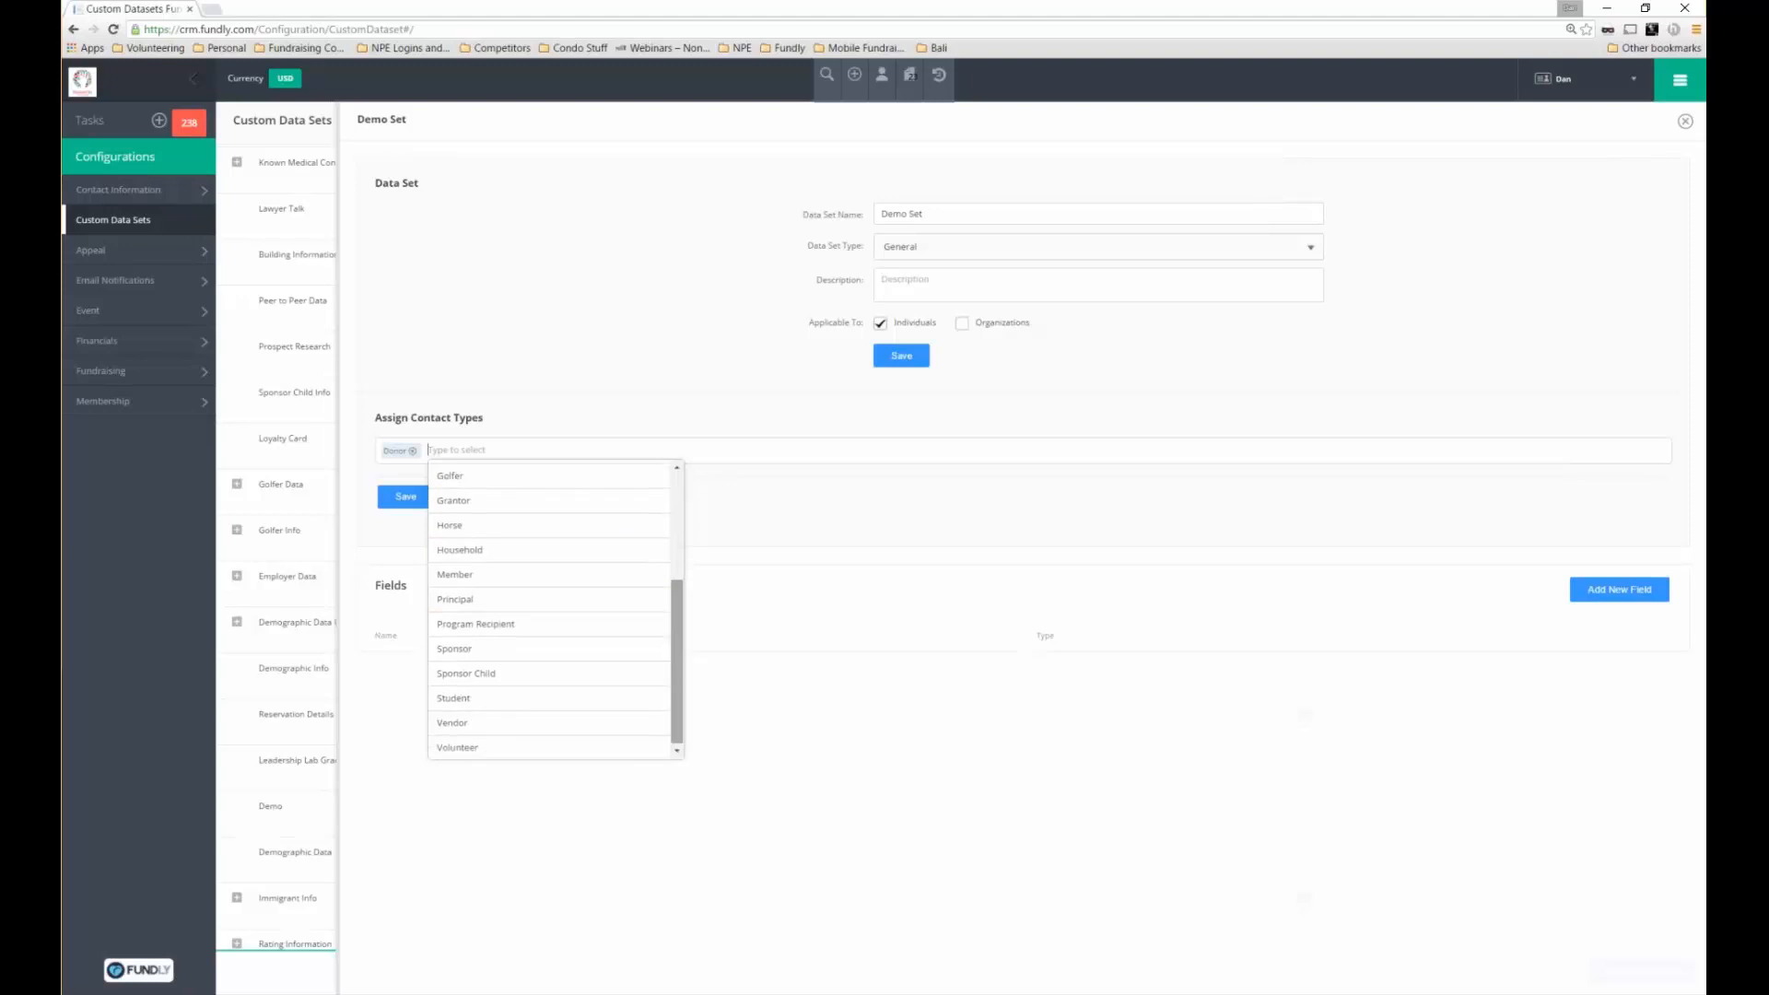
left_click(457, 747)
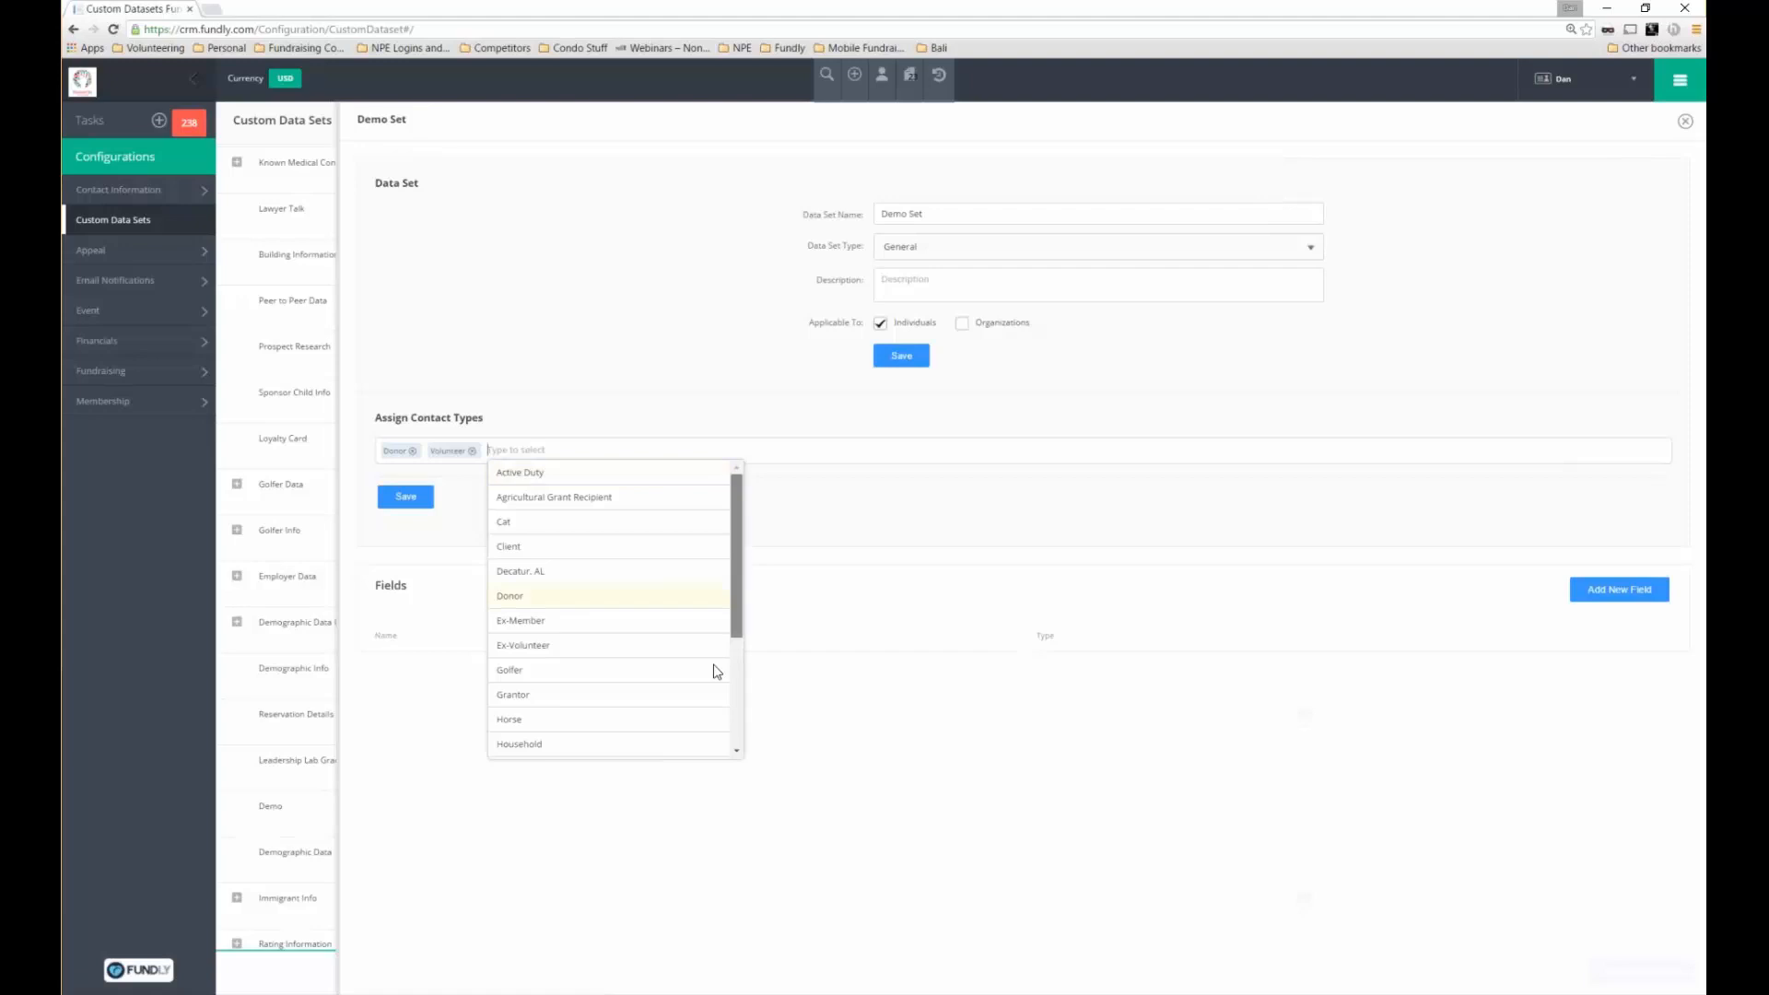
scroll(716, 670, "down", 3)
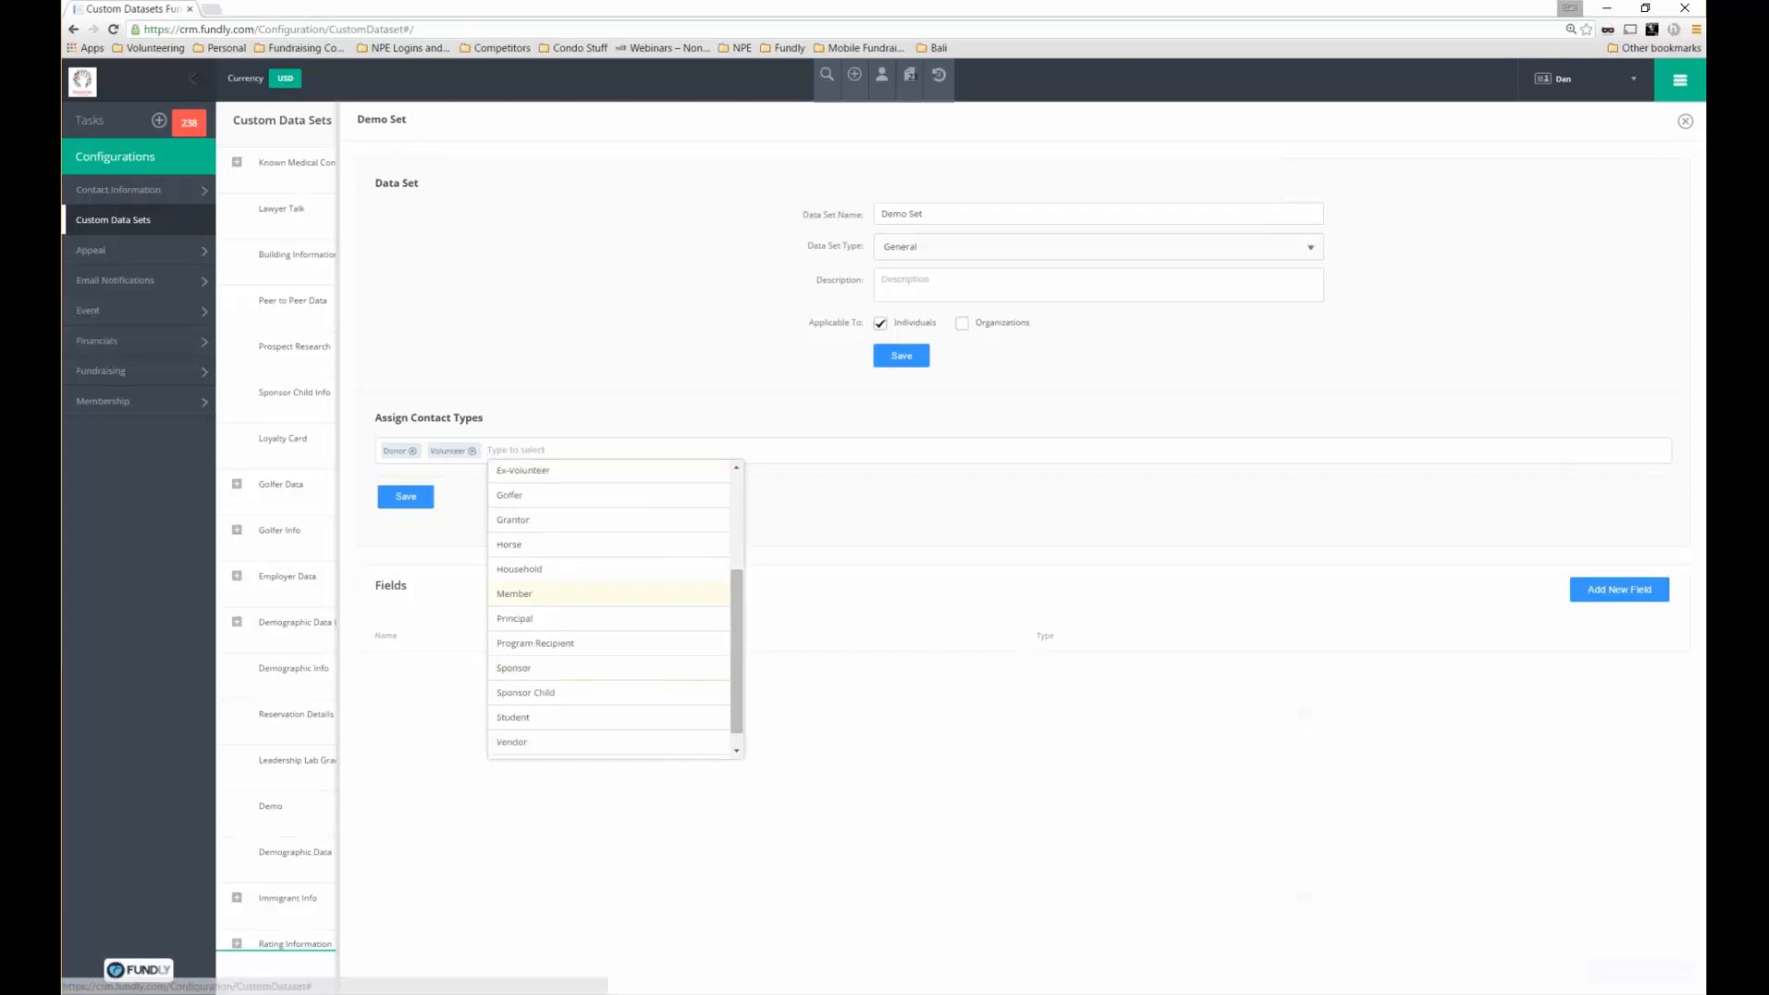
left_click(599, 593)
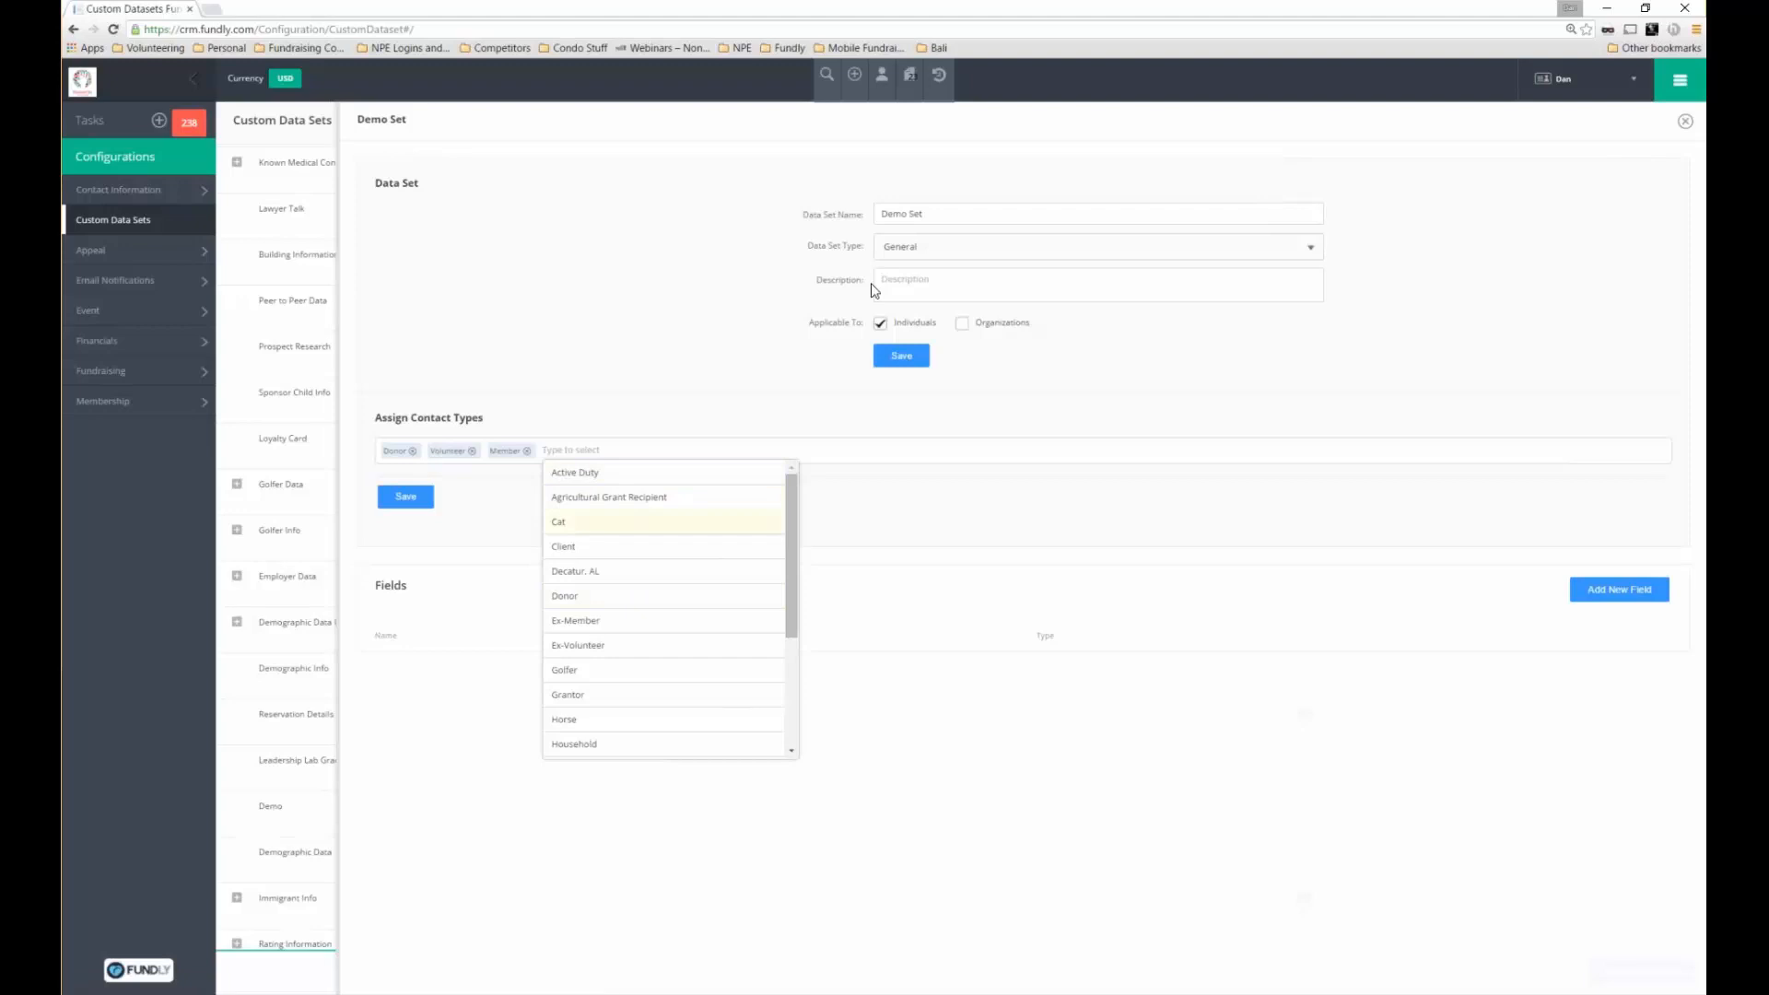
left_click(762, 398)
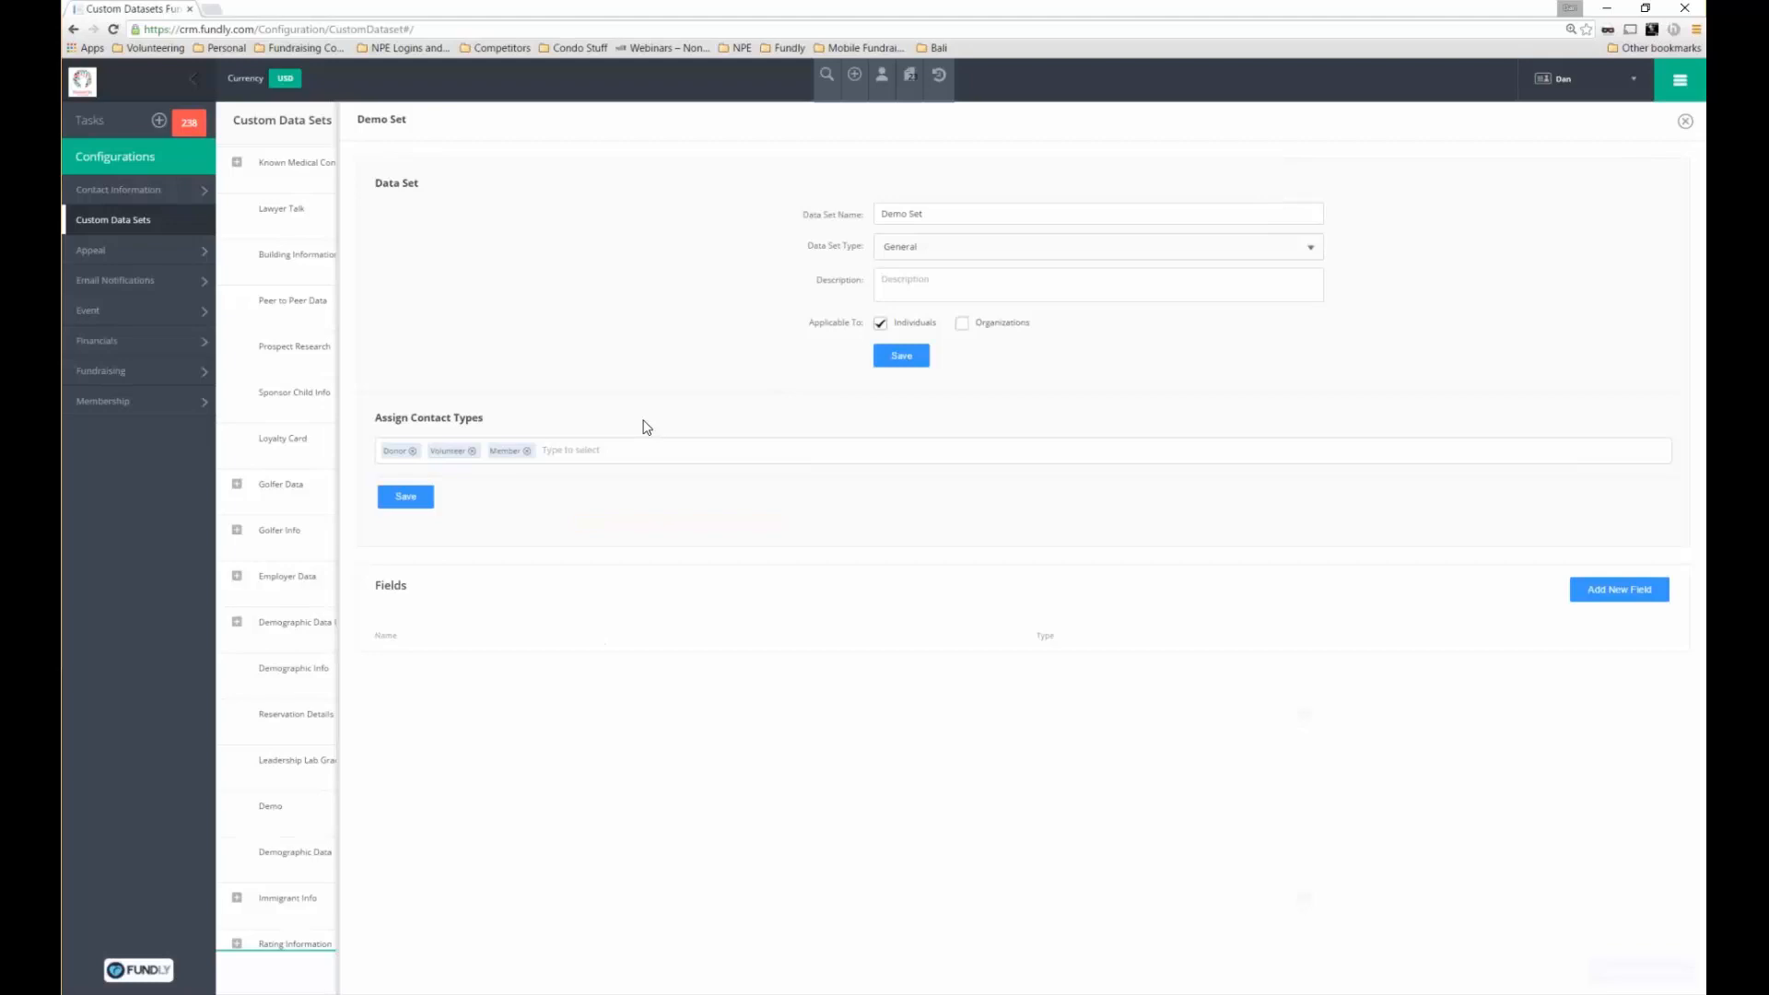
Save the assigned contact types and then the Demo Set data set
left_click(405, 496)
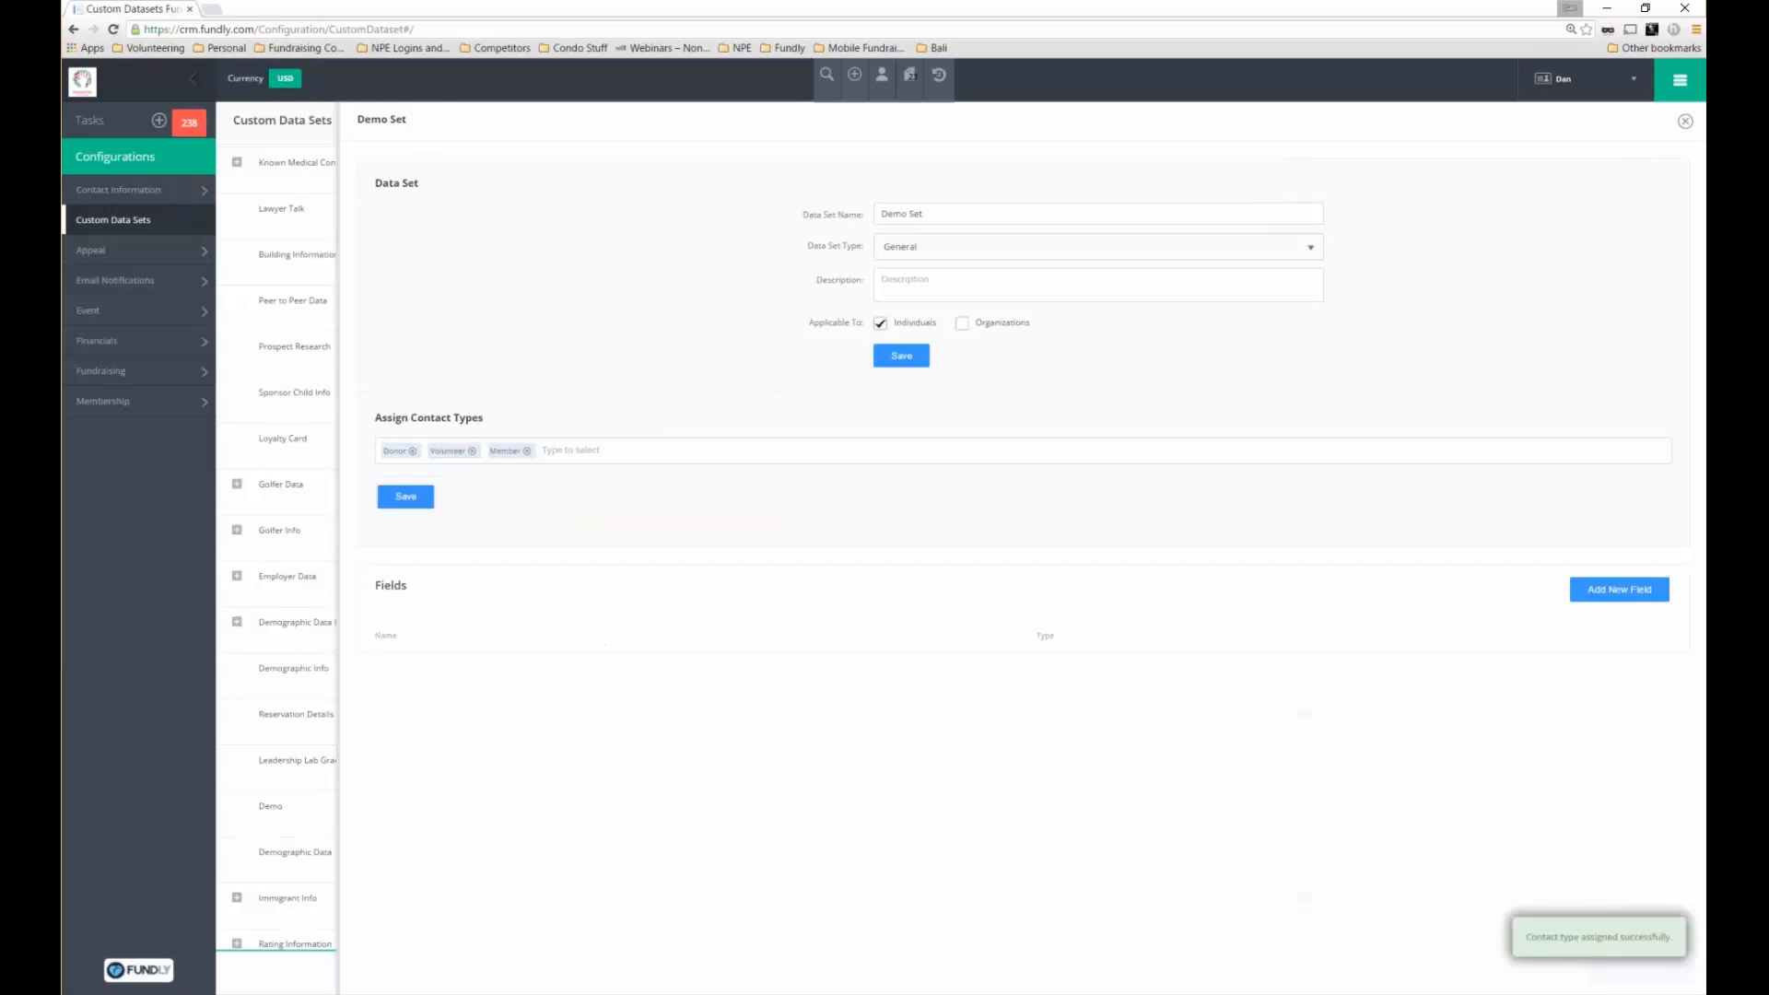
left_click(405, 496)
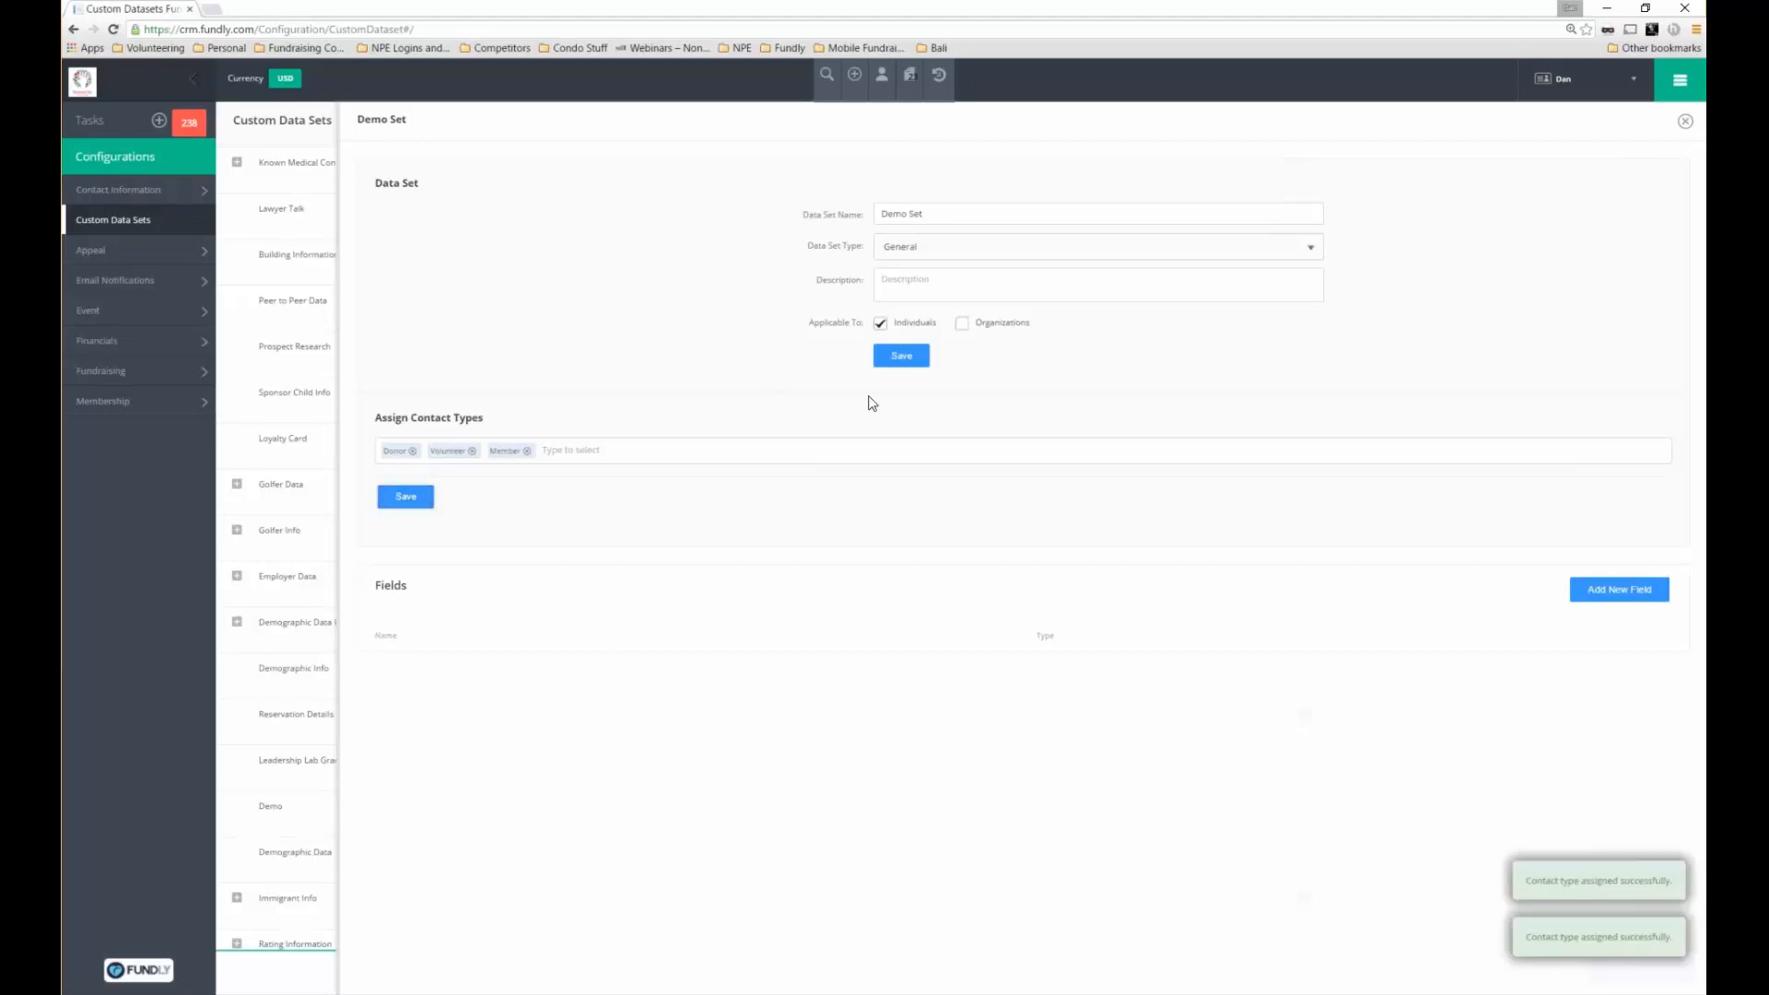
left_click(901, 357)
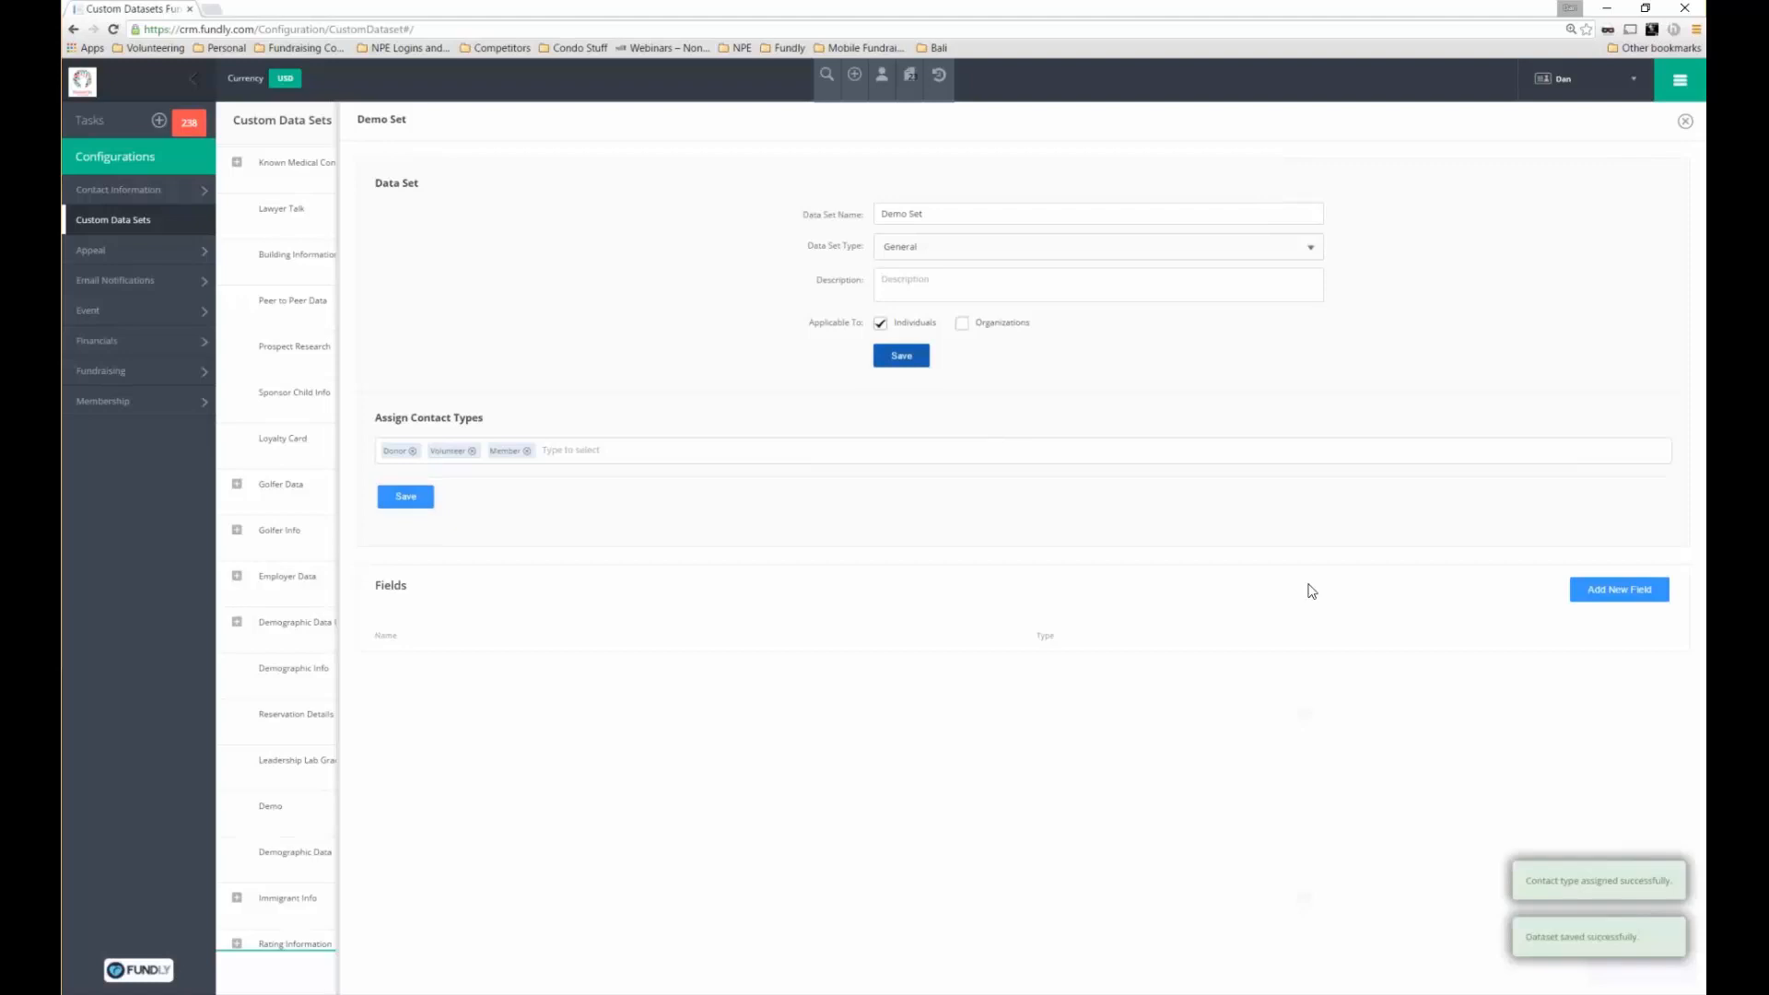
Add field 'Who is your favorite movie star' as a single-choice Dropdown displayed on contact view
left_click(1604, 593)
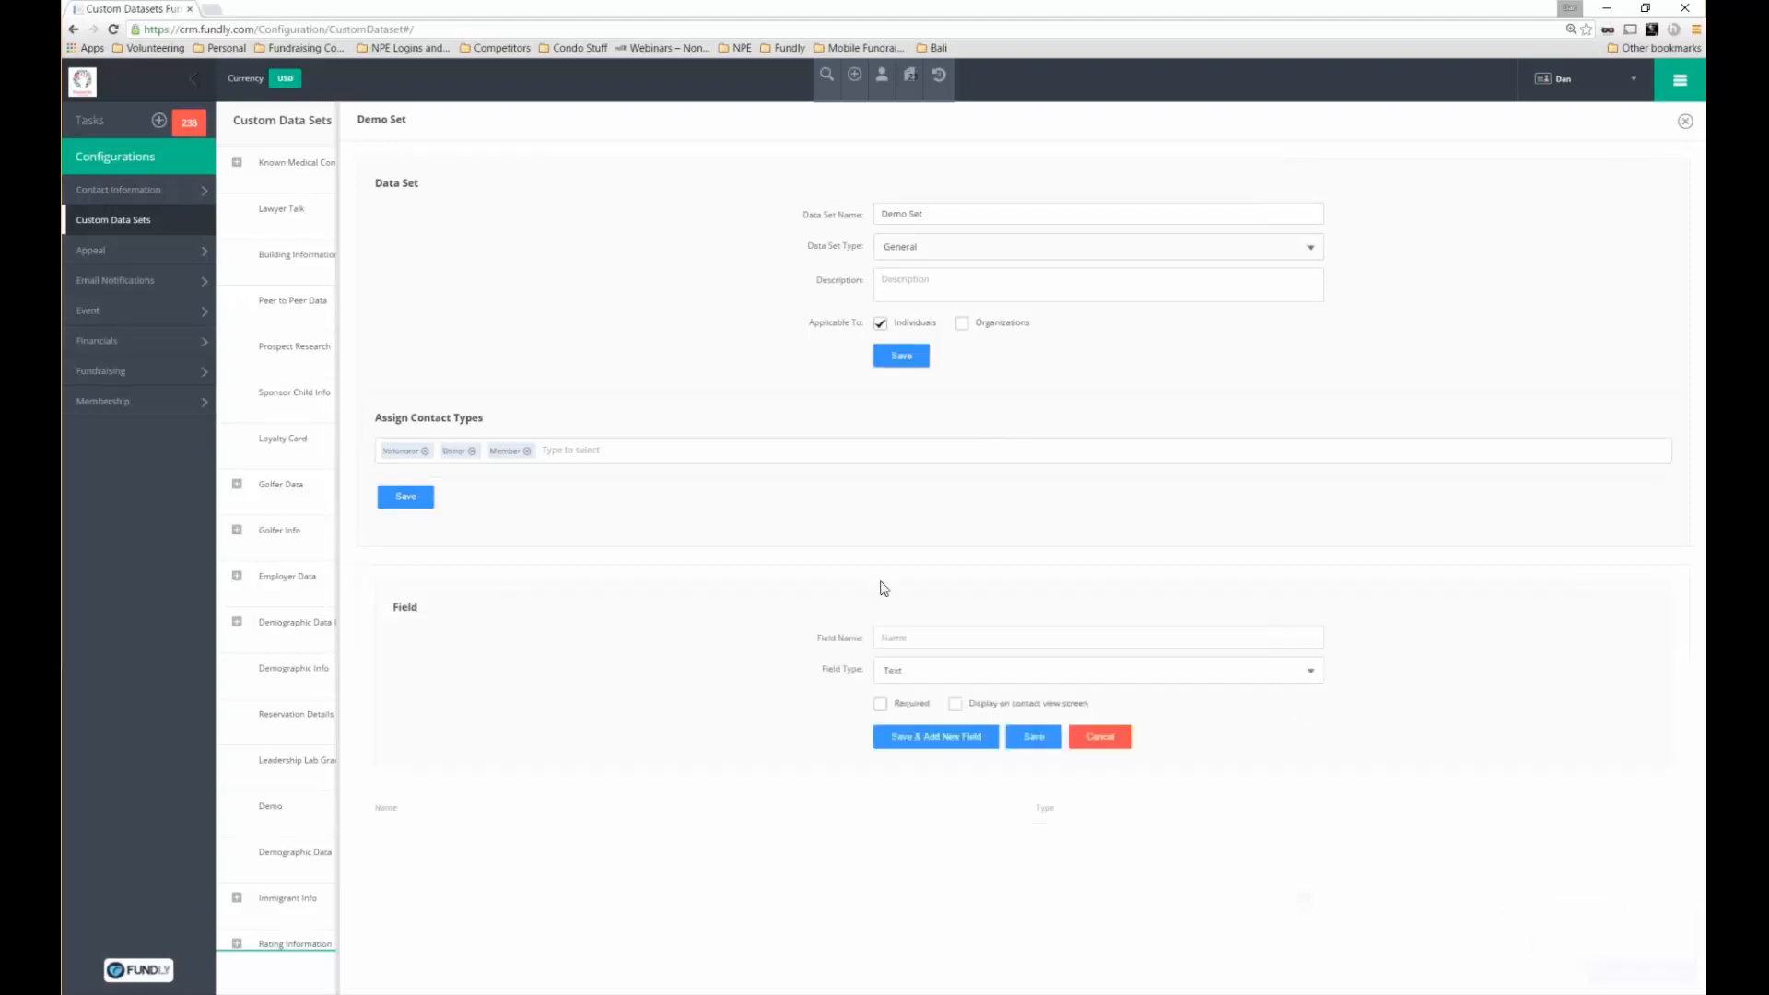
left_click(812, 214)
left_click(934, 630)
type("Who is your favo")
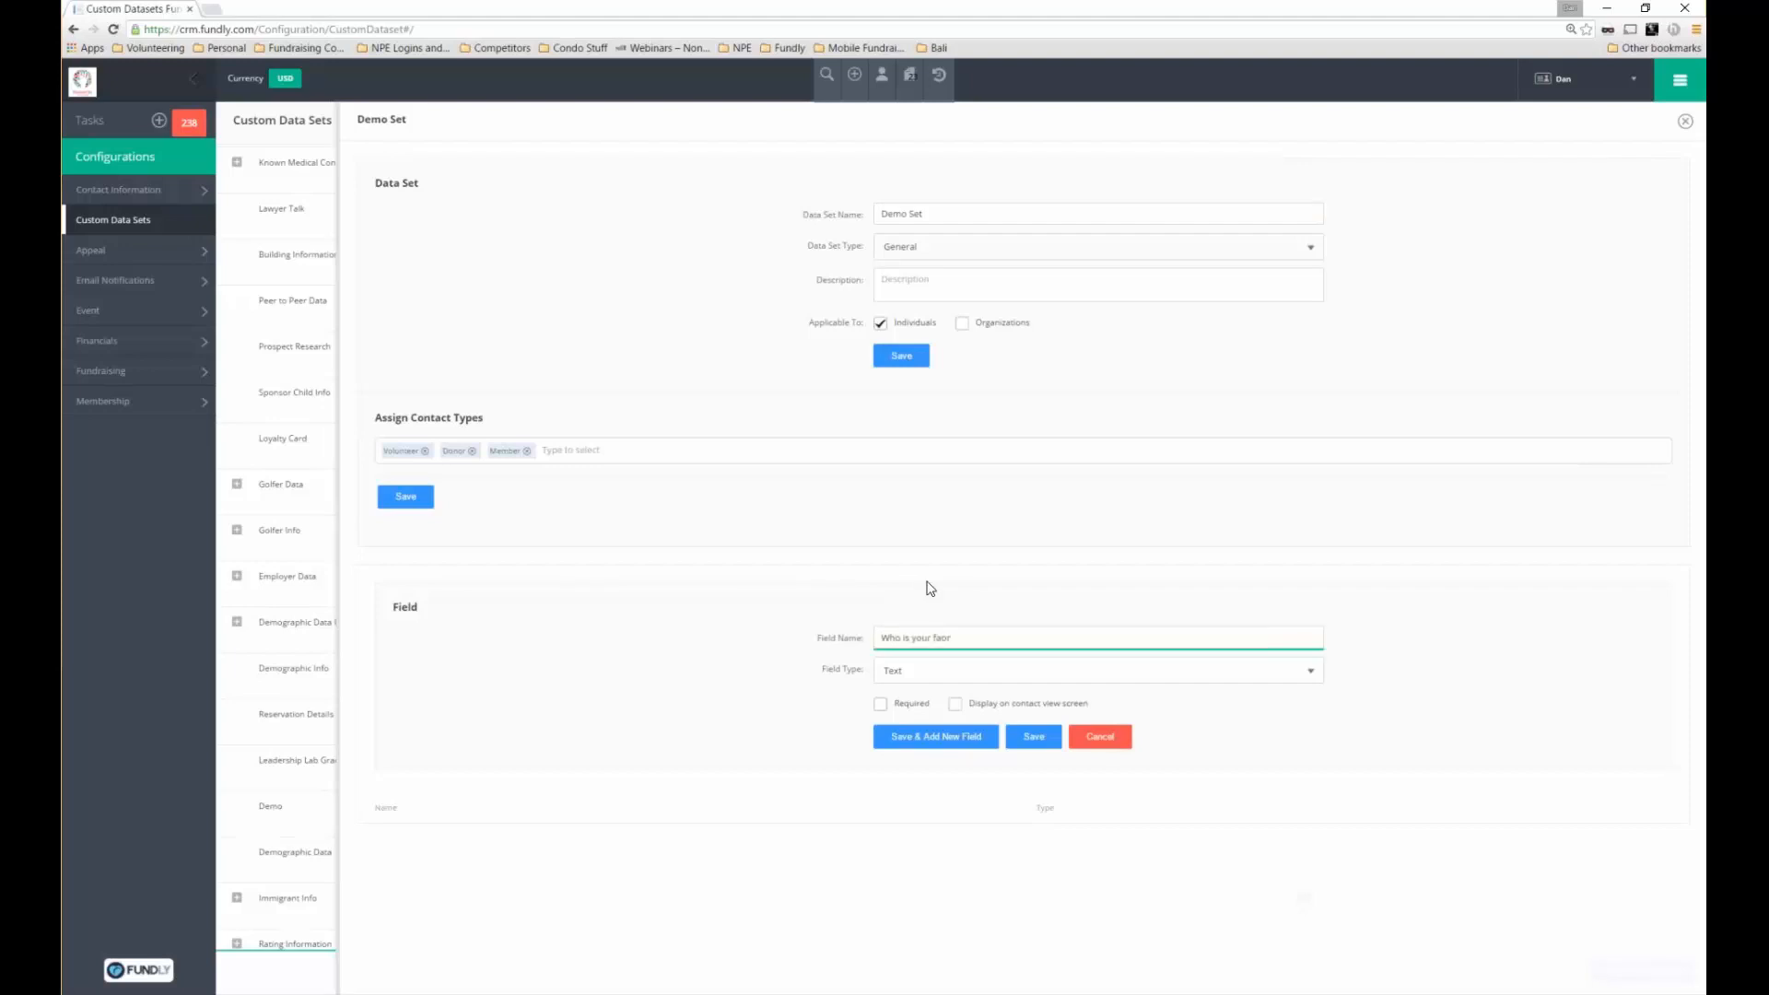
type("rite movie star?")
left_click_drag(1031, 632, 877, 638)
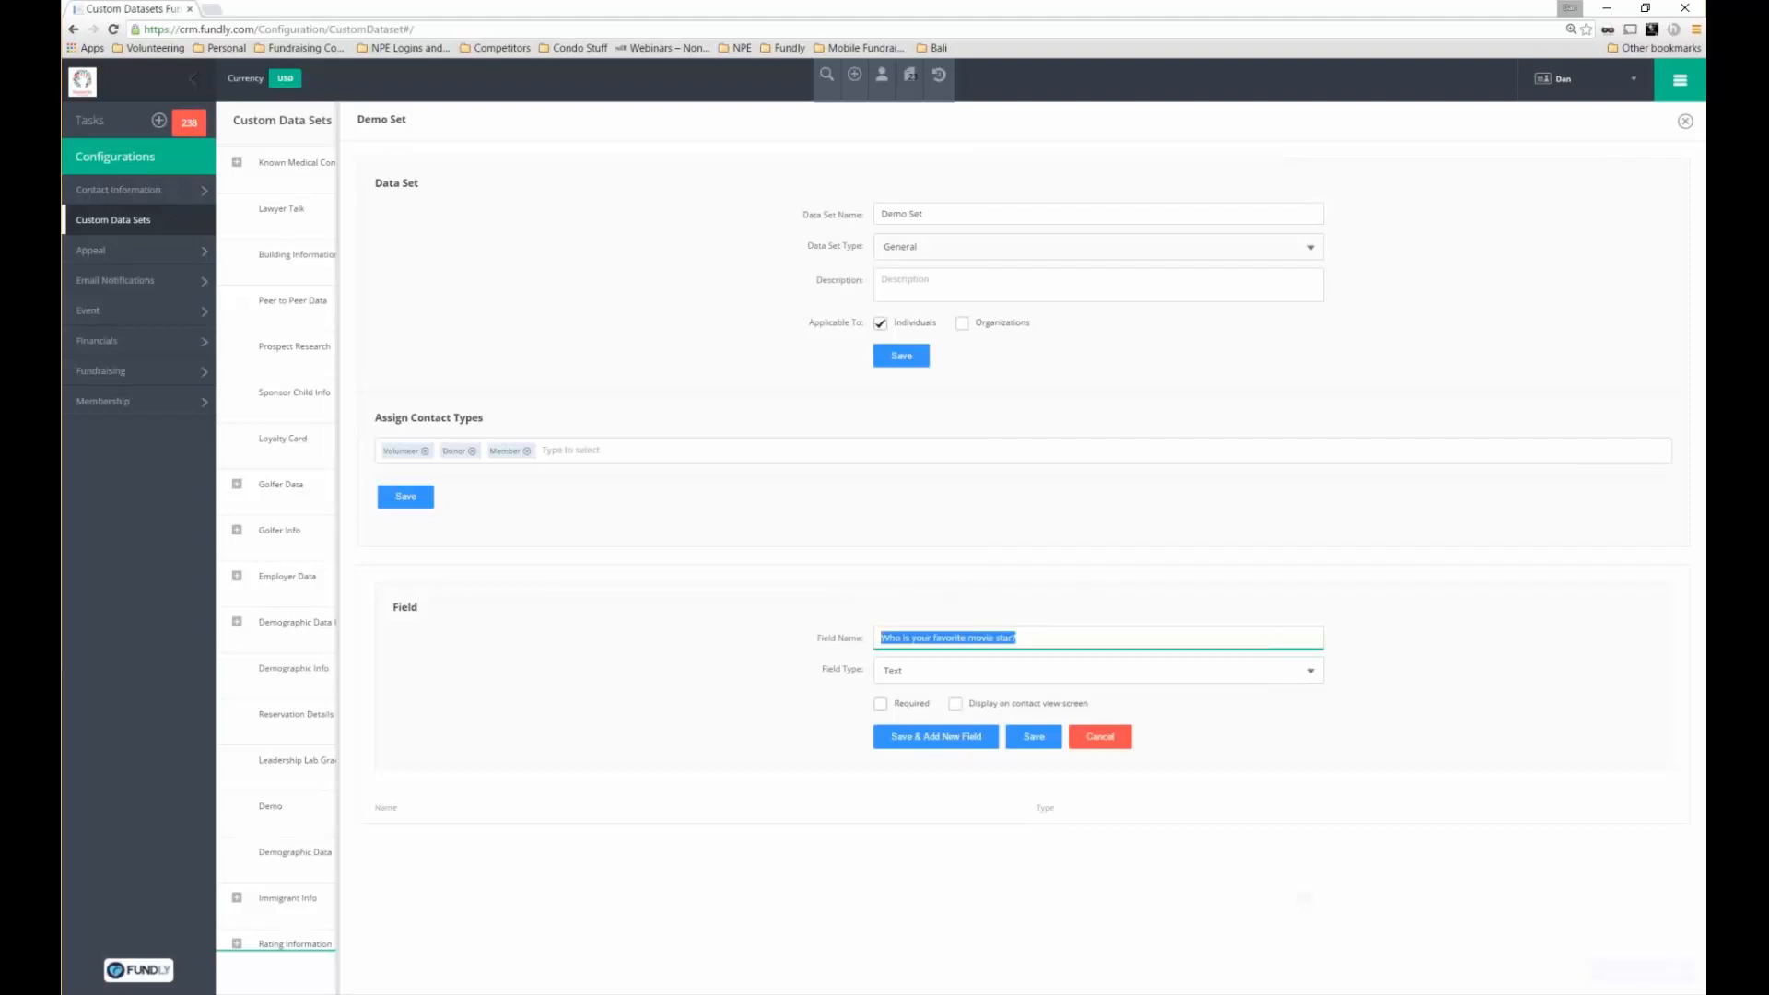
left_click(931, 669)
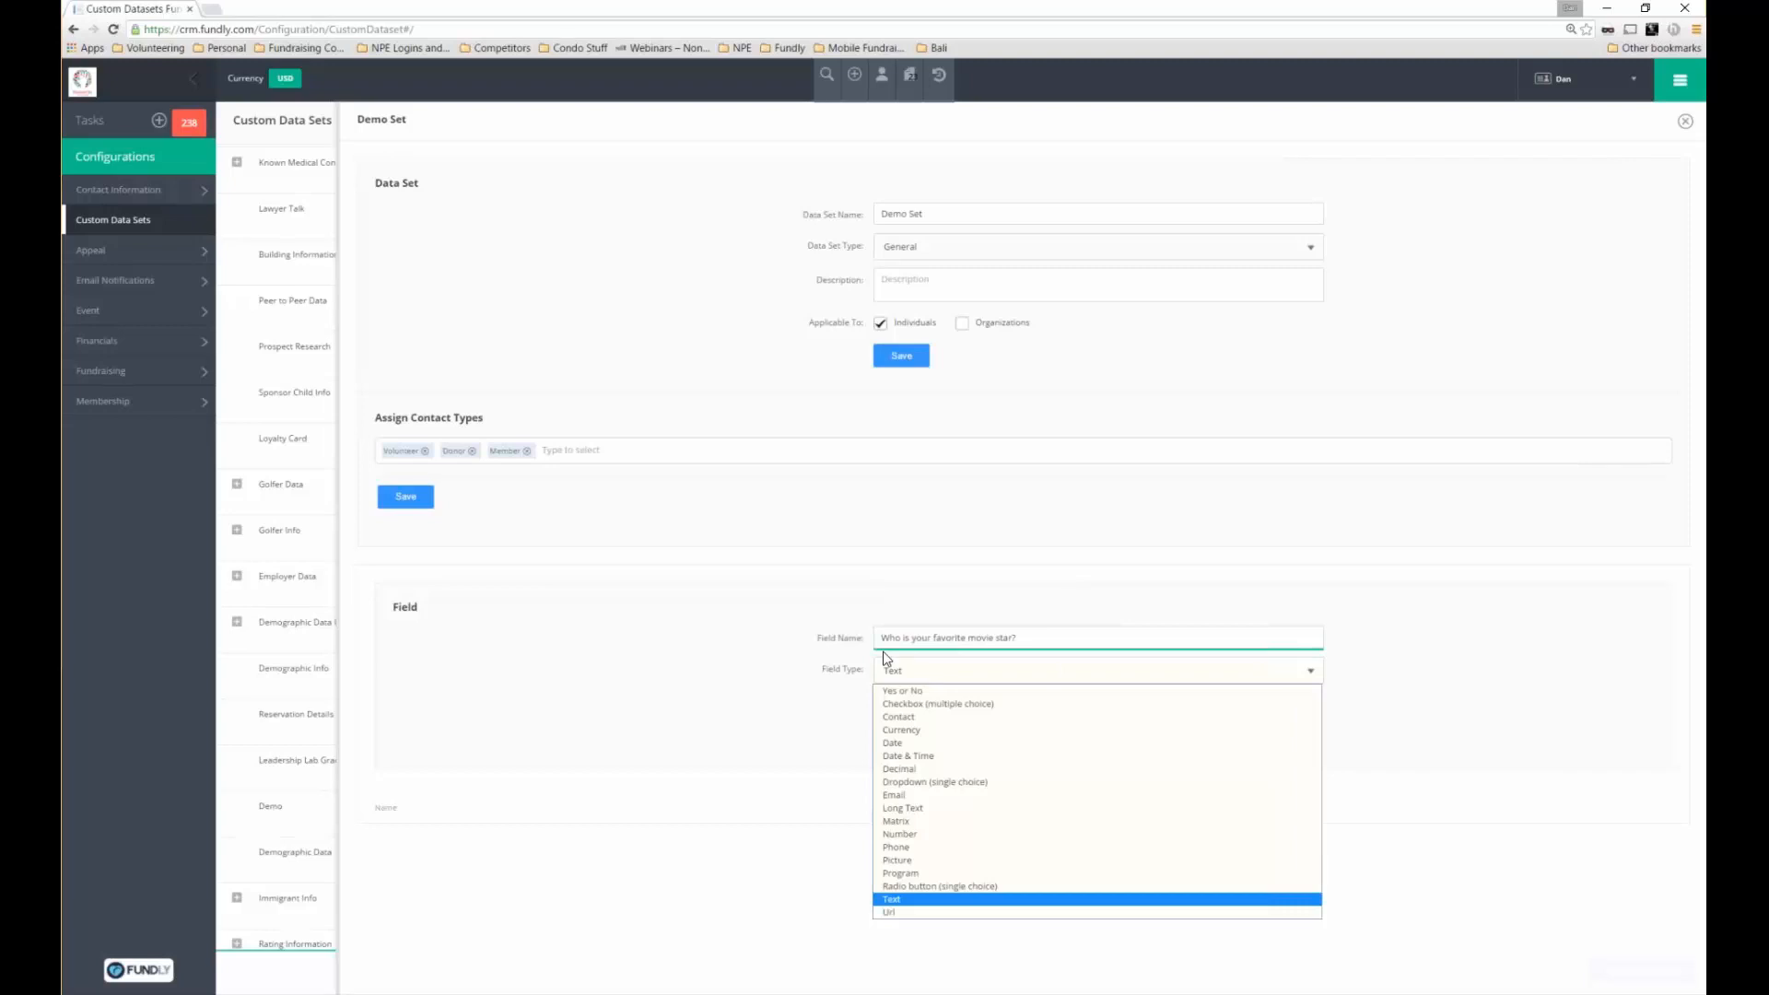
left_click(931, 782)
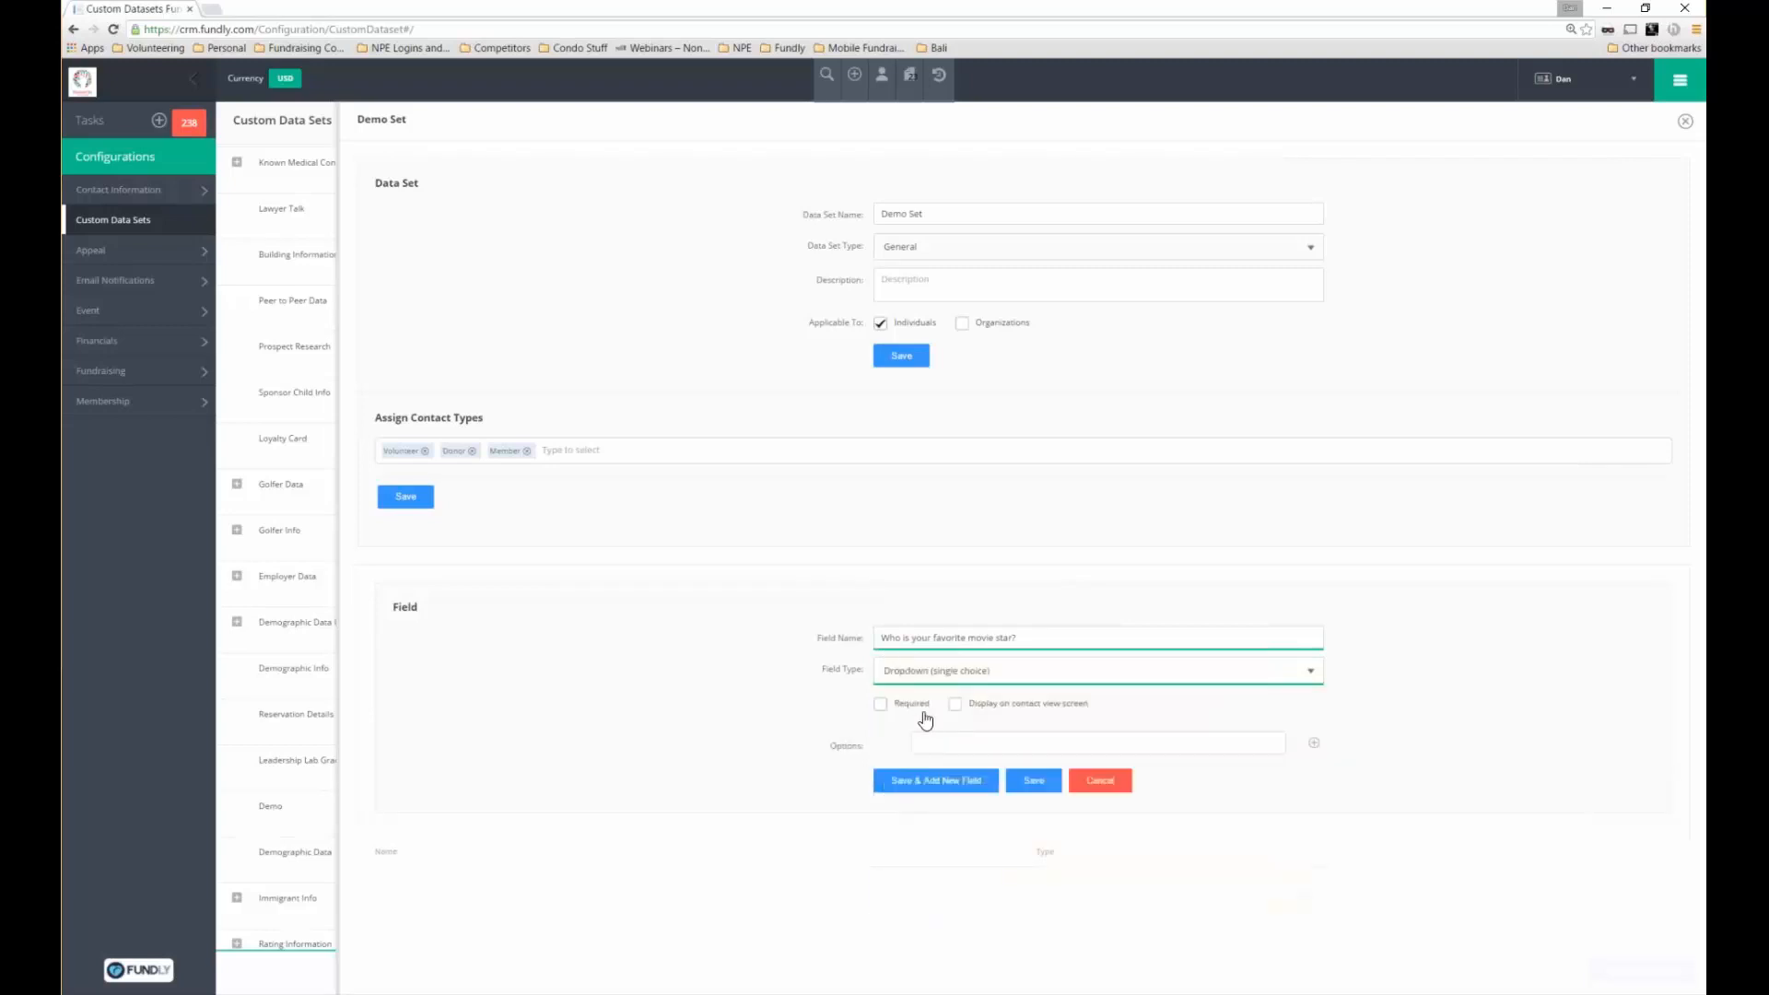
left_click(954, 703)
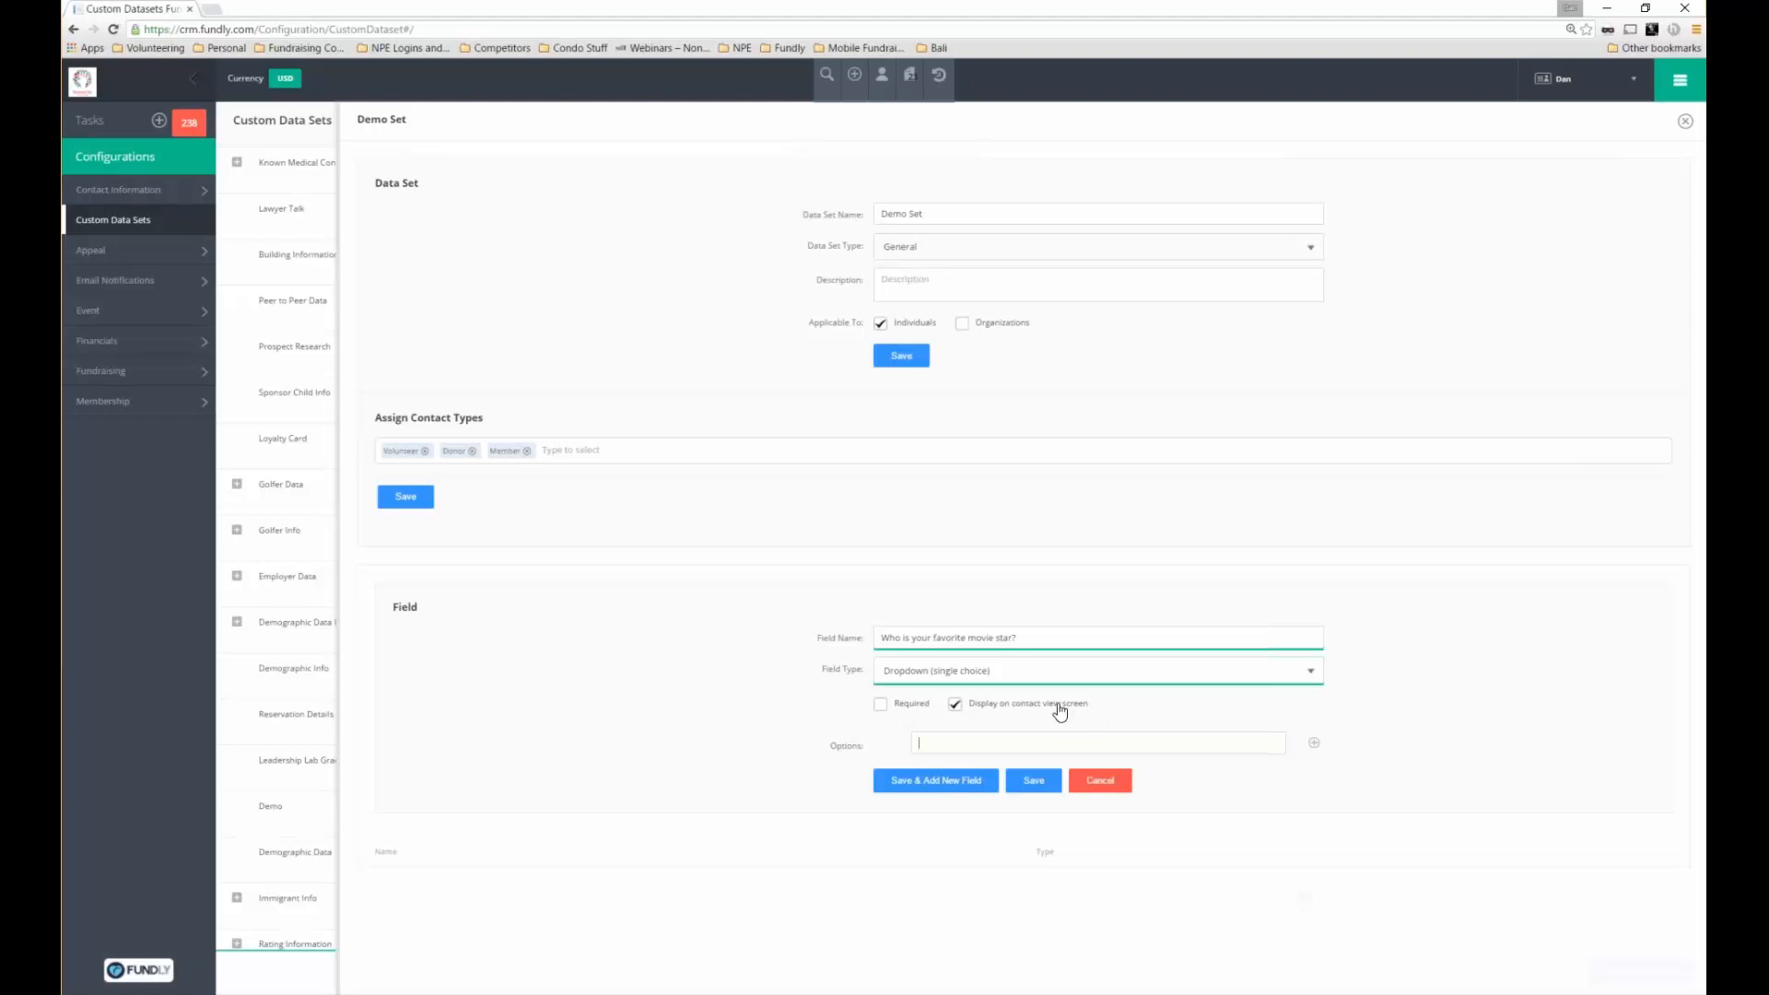
Hide the field from contact view, add options George Clooney, Will Smith and Sandra Bullock, and save
left_click(1059, 711)
left_click(1097, 743)
type("George Cloon")
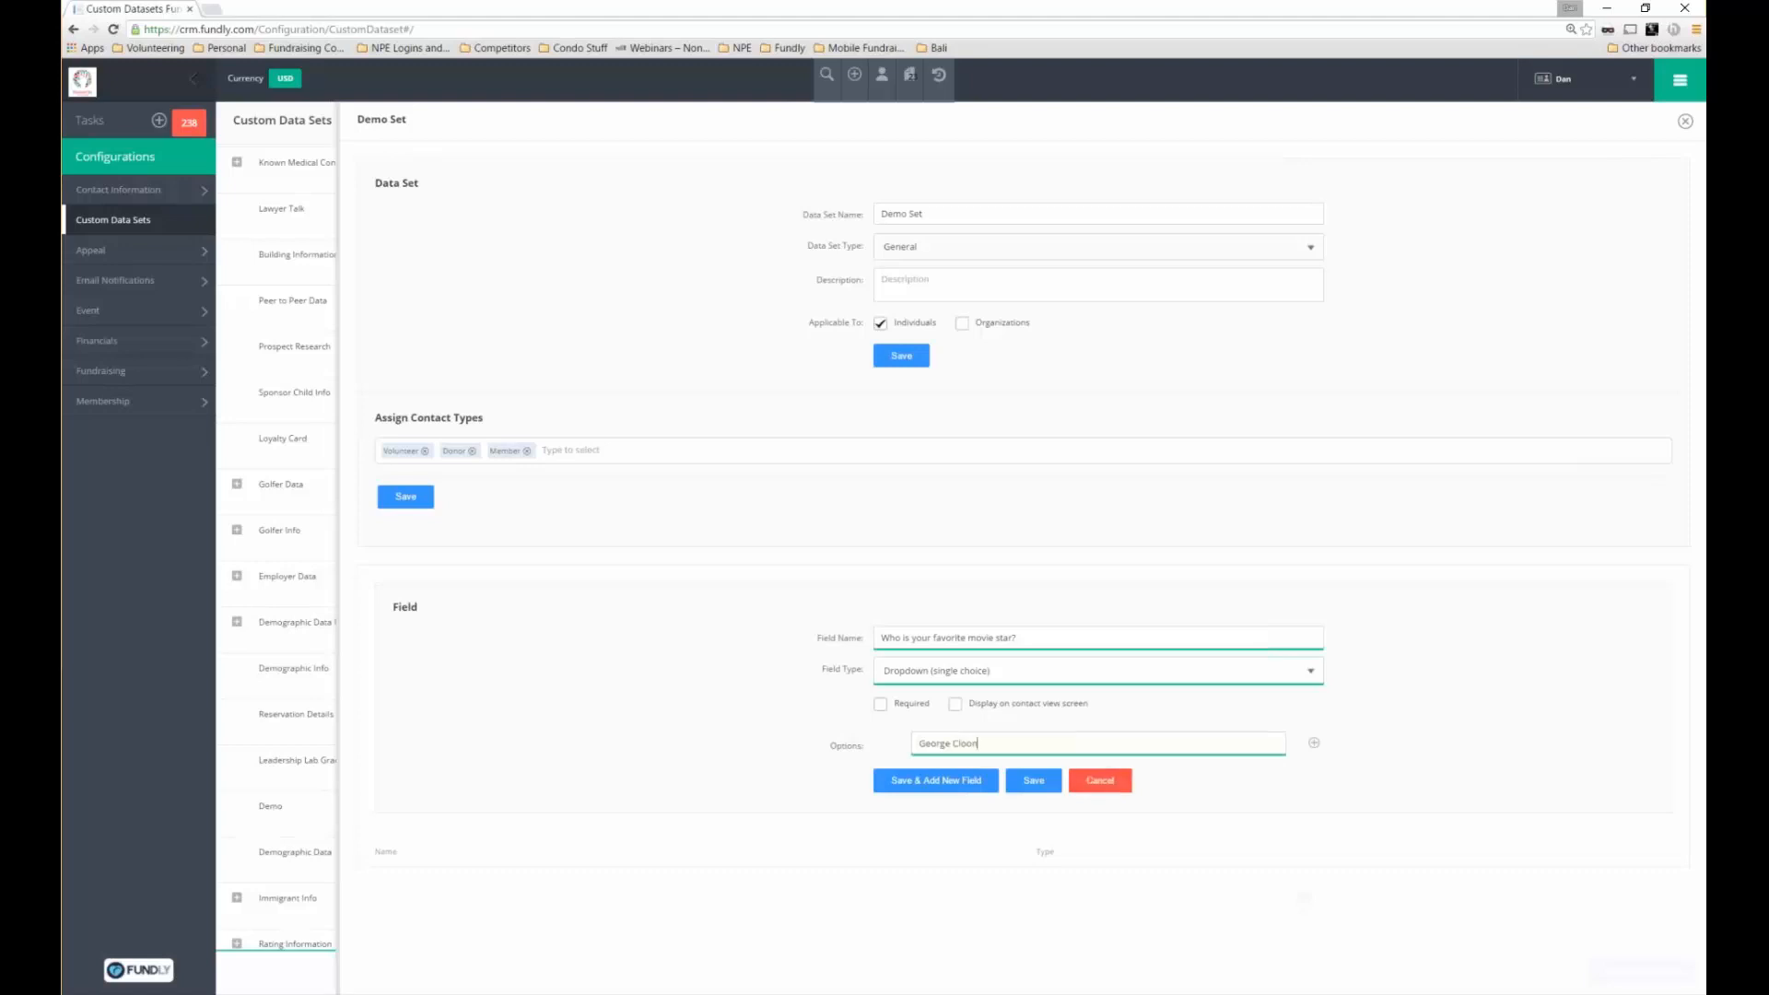
type("ey")
key("Return")
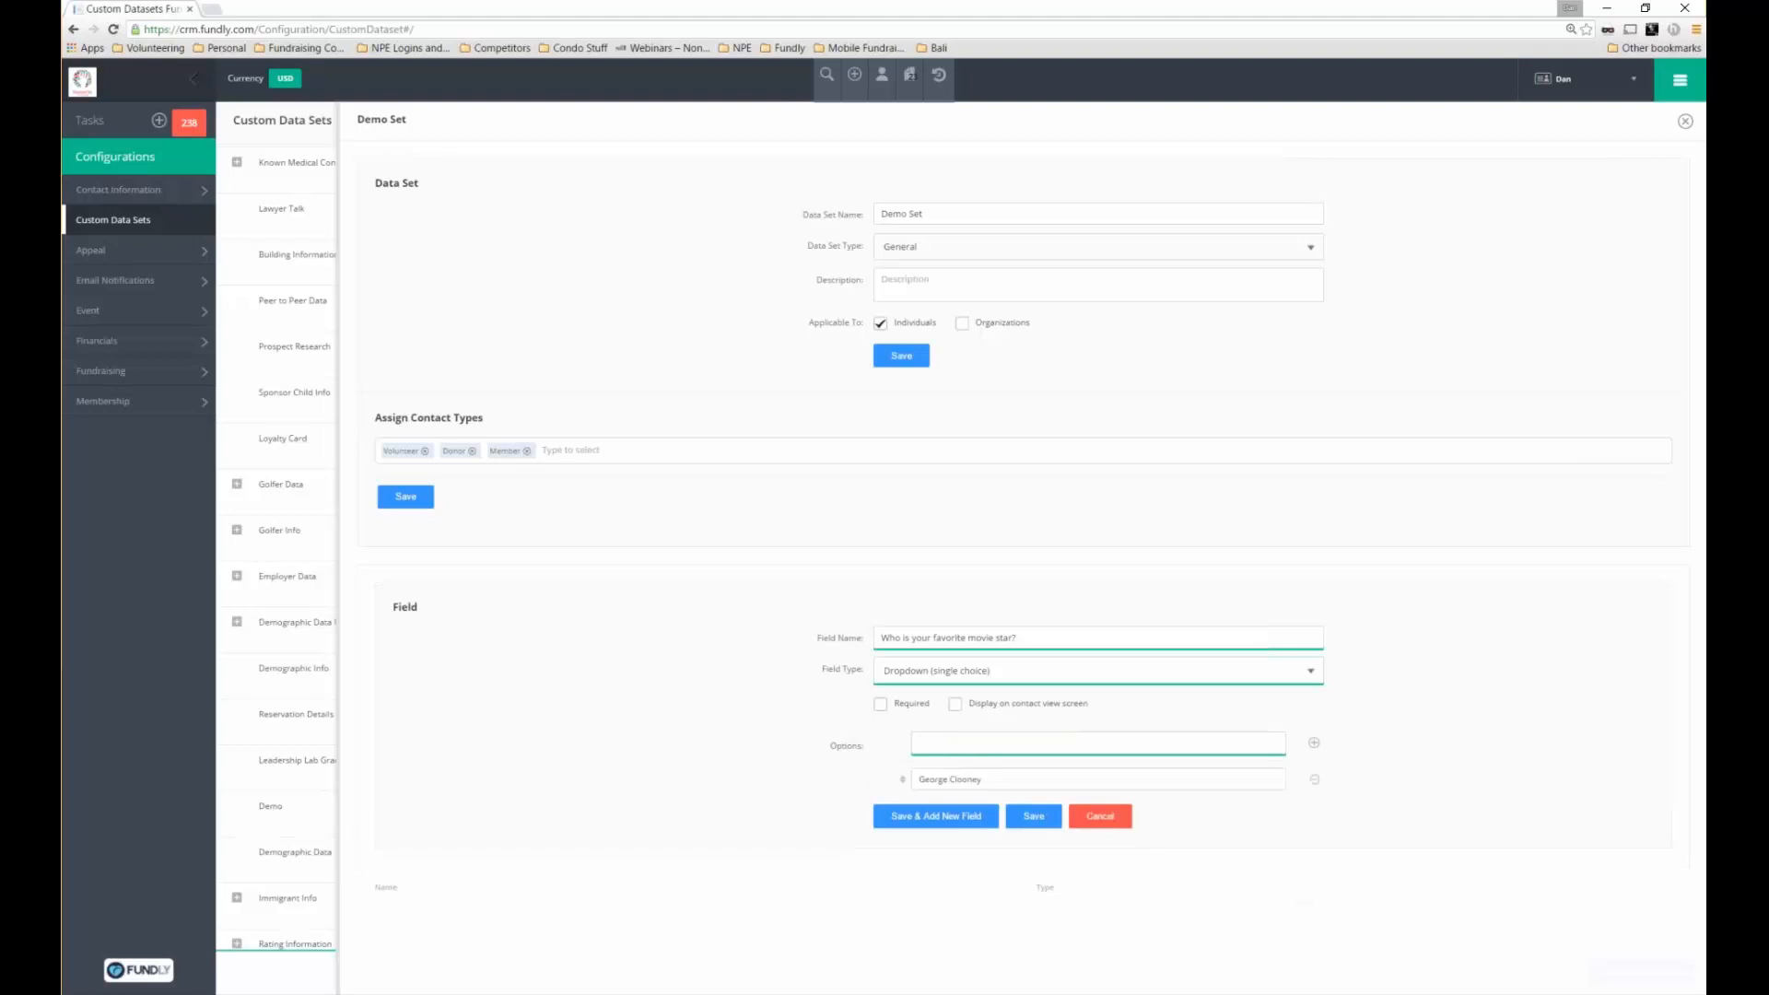
type("Will Smith")
key("Return")
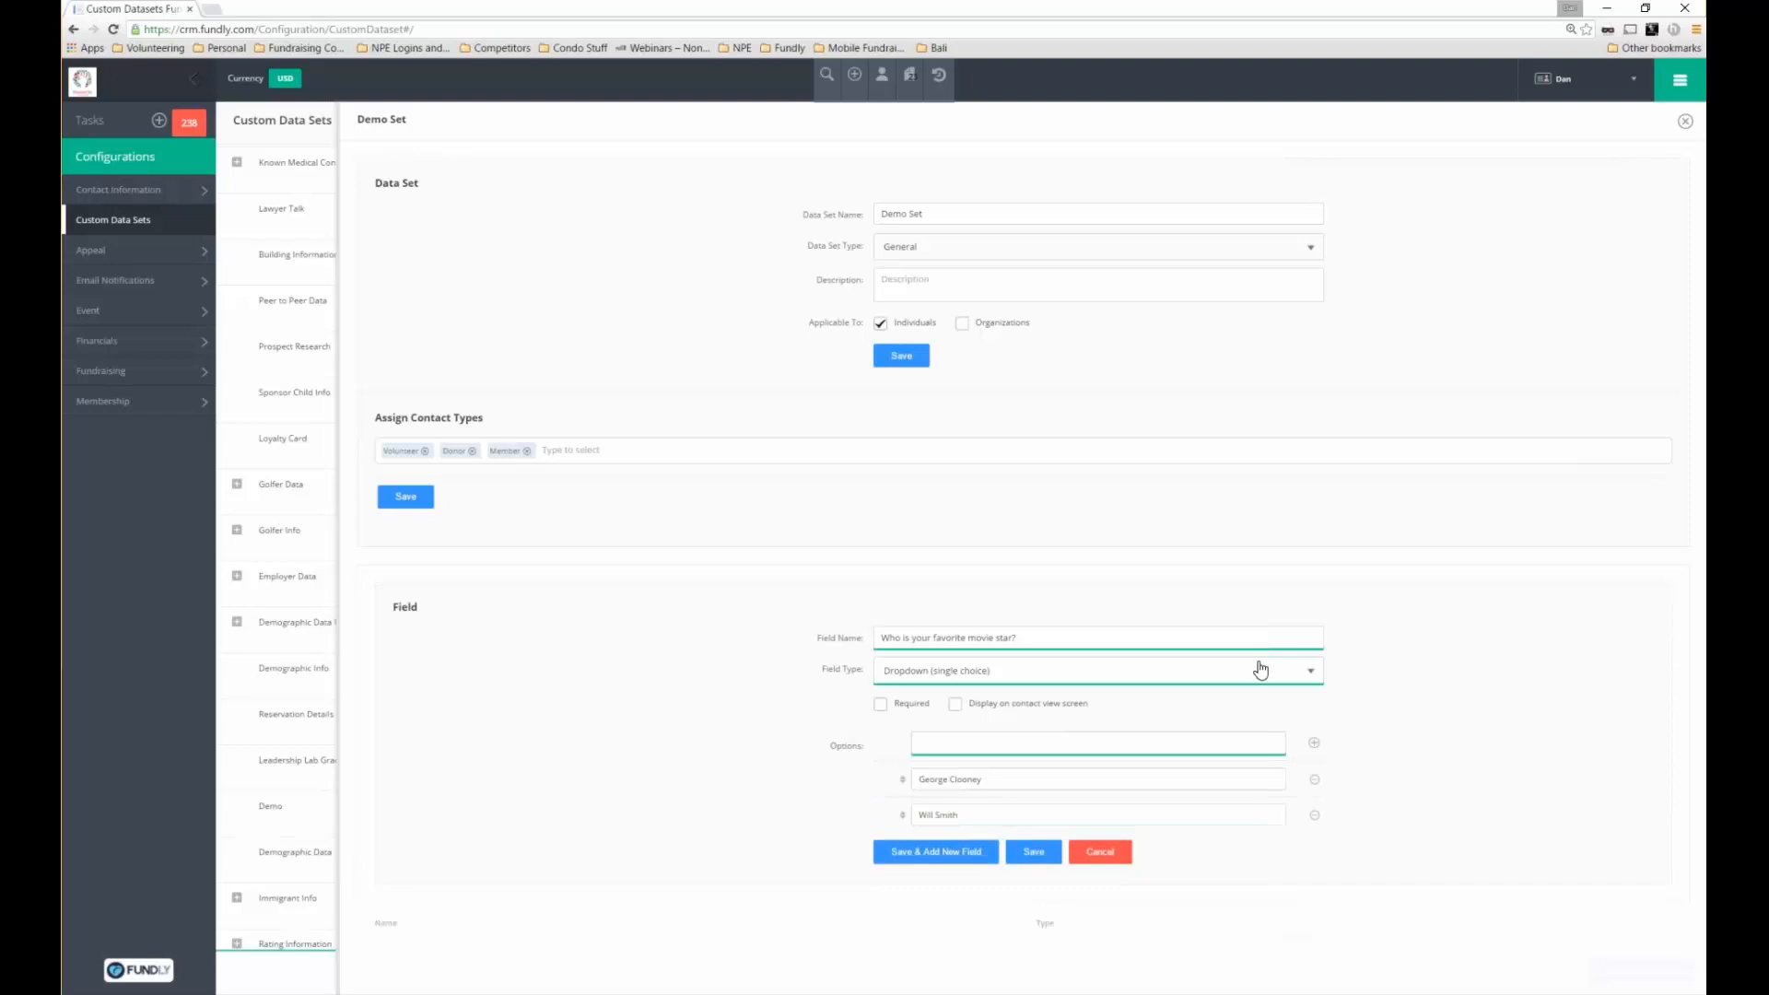
type("Sandra Bullock")
key("Return")
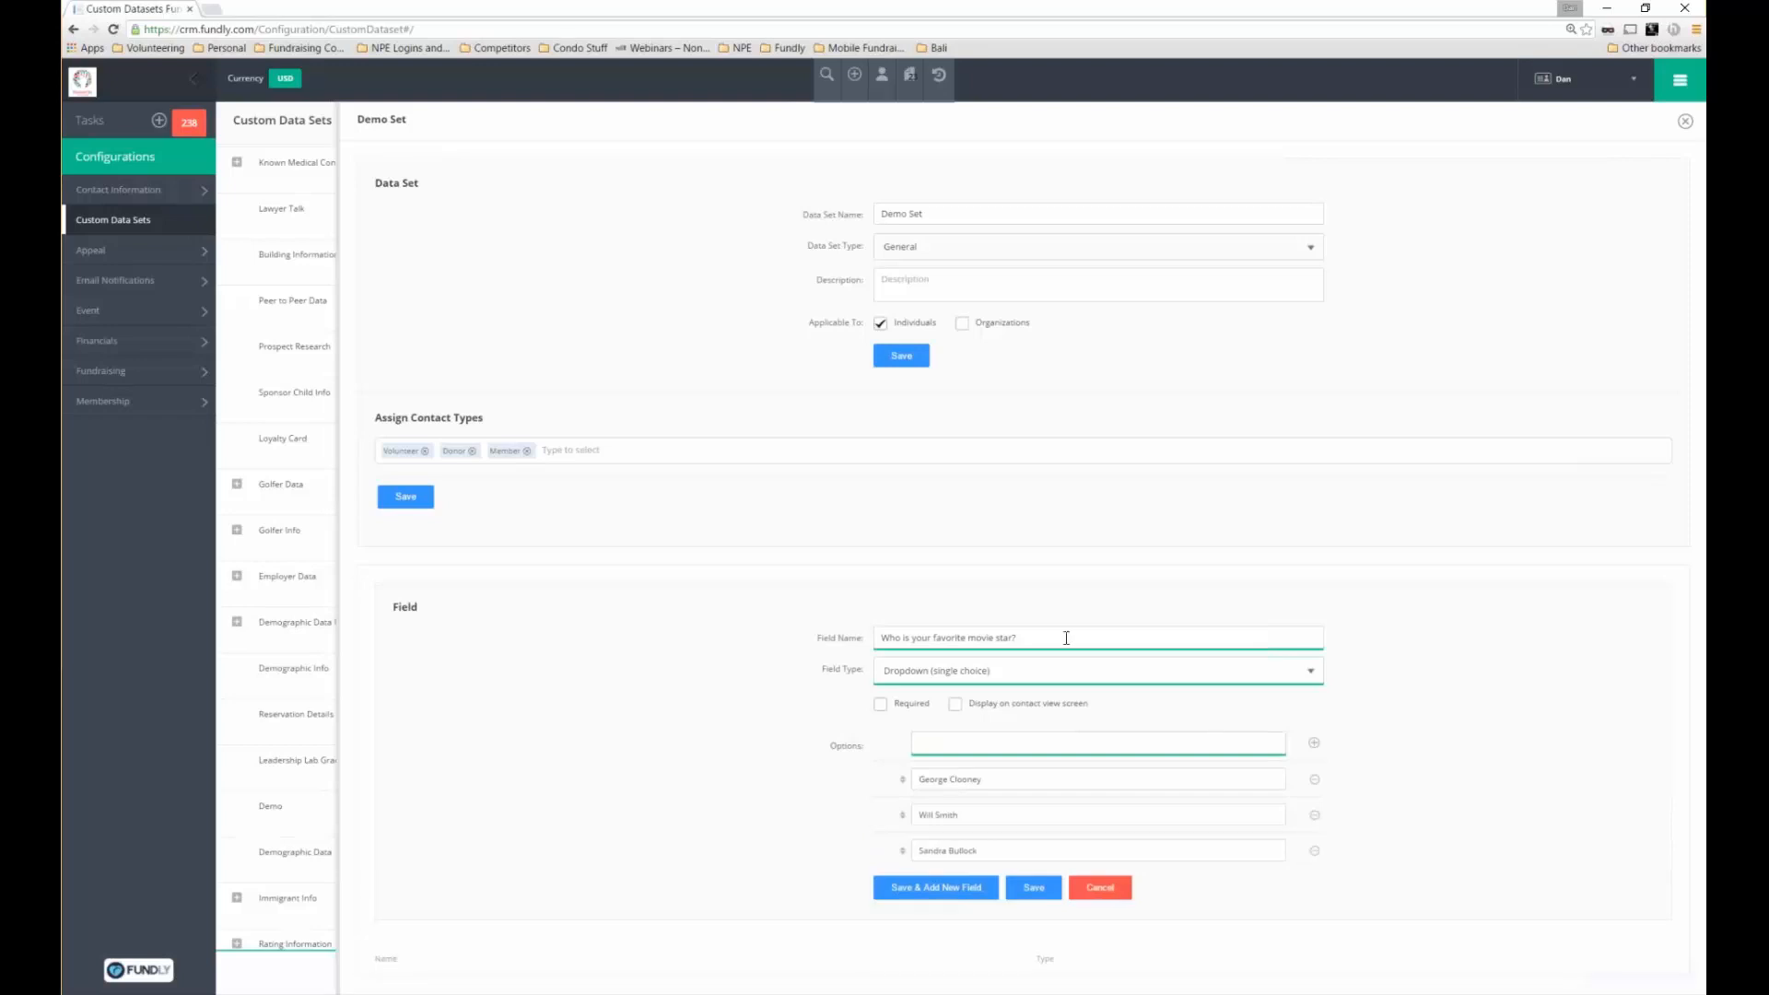
left_click_drag(1018, 638, 832, 616)
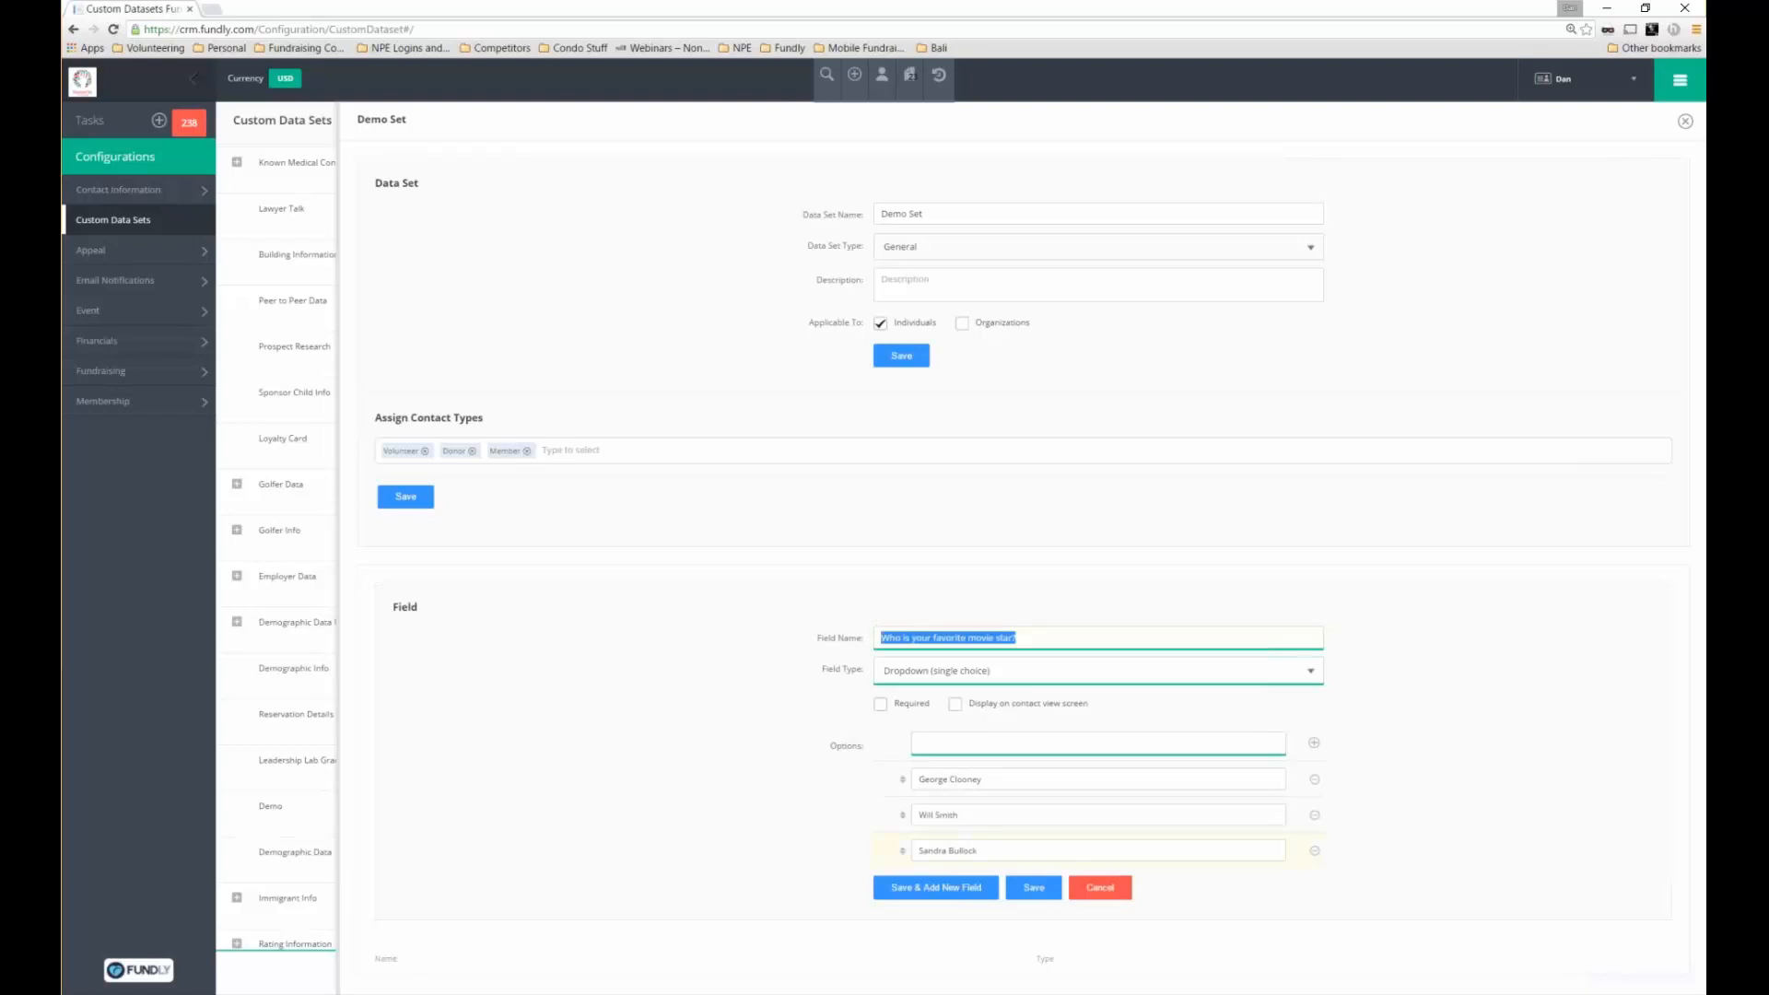
left_click(1034, 889)
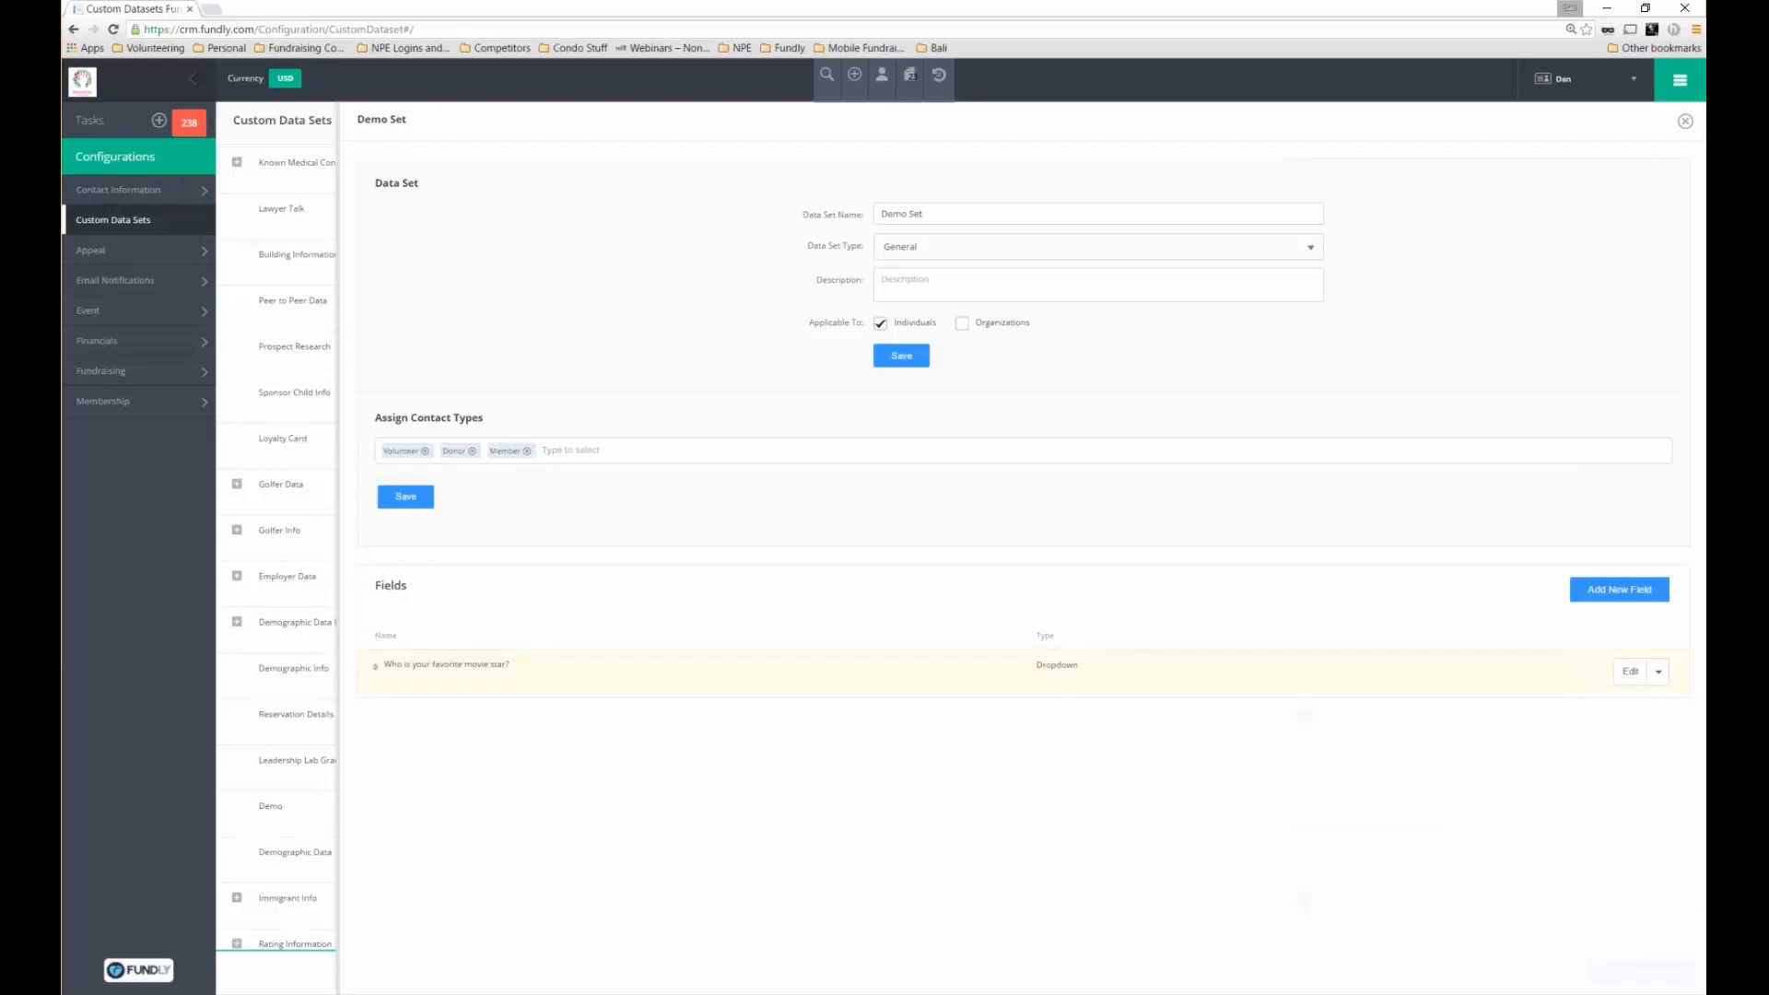
Add a new Number field named 'Income Level' to Demo Set
left_click(1608, 590)
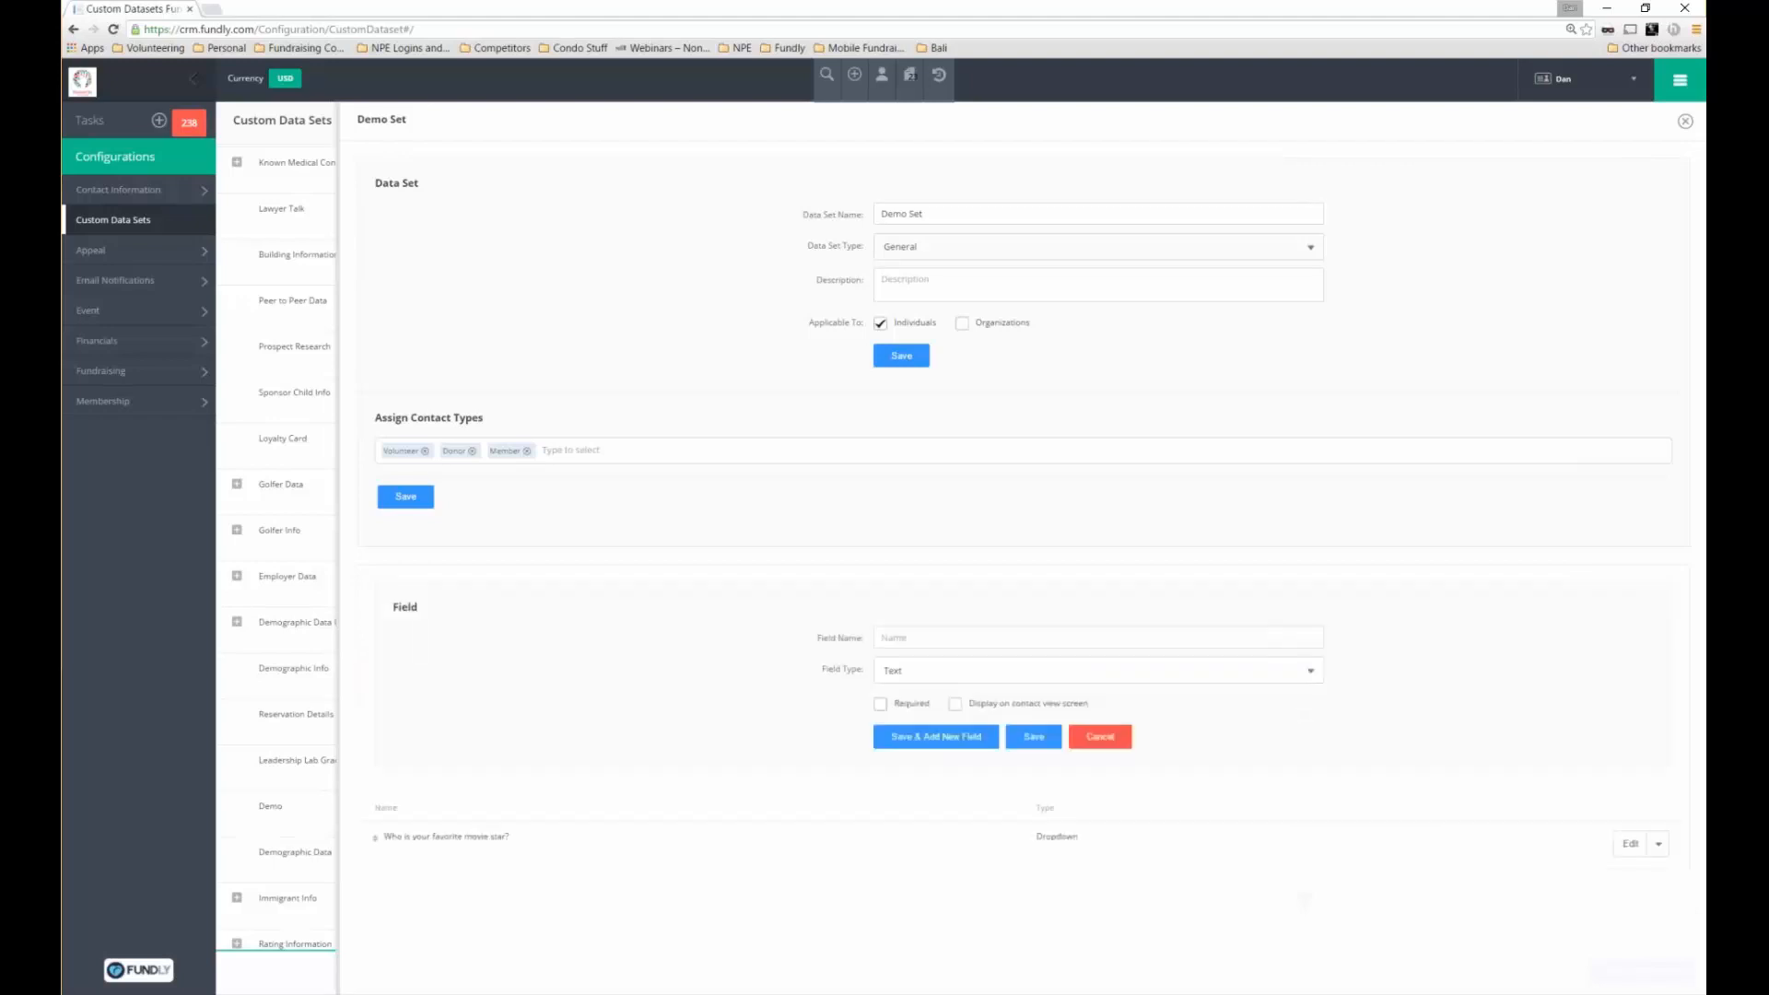
left_click(933, 633)
type("Incomne")
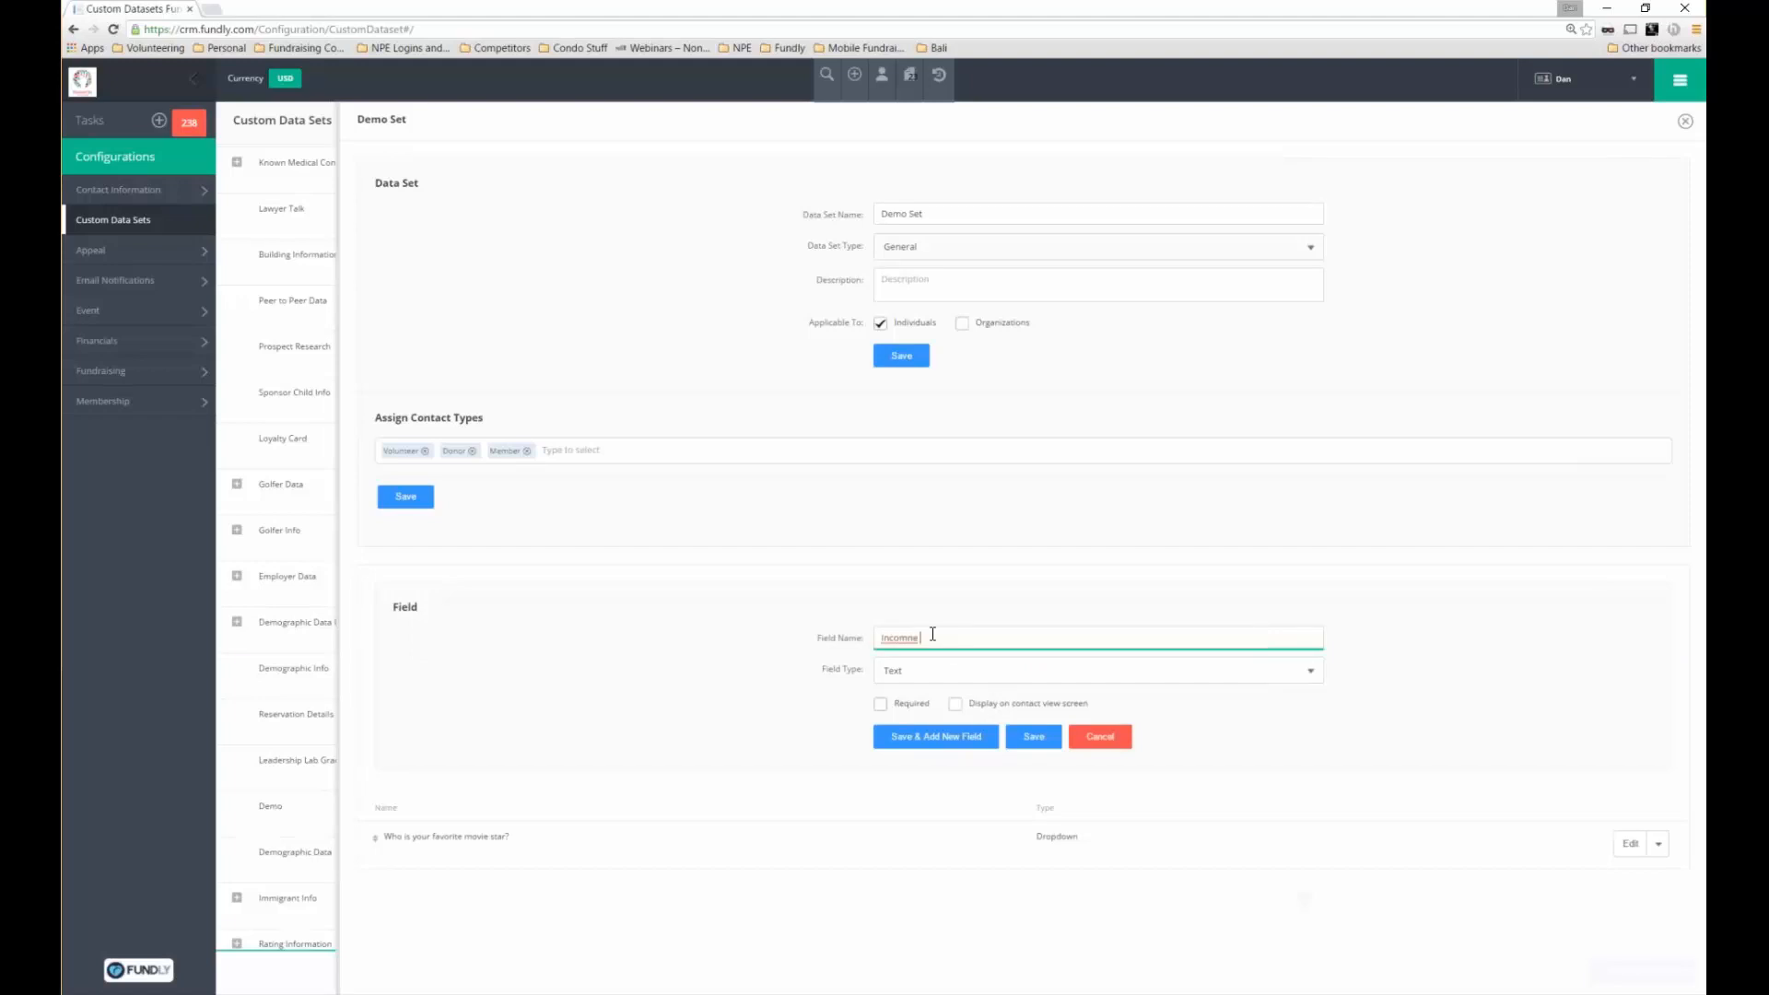
key("BackSpace")
key("BackSpace")
type("e Level")
left_click(1301, 672)
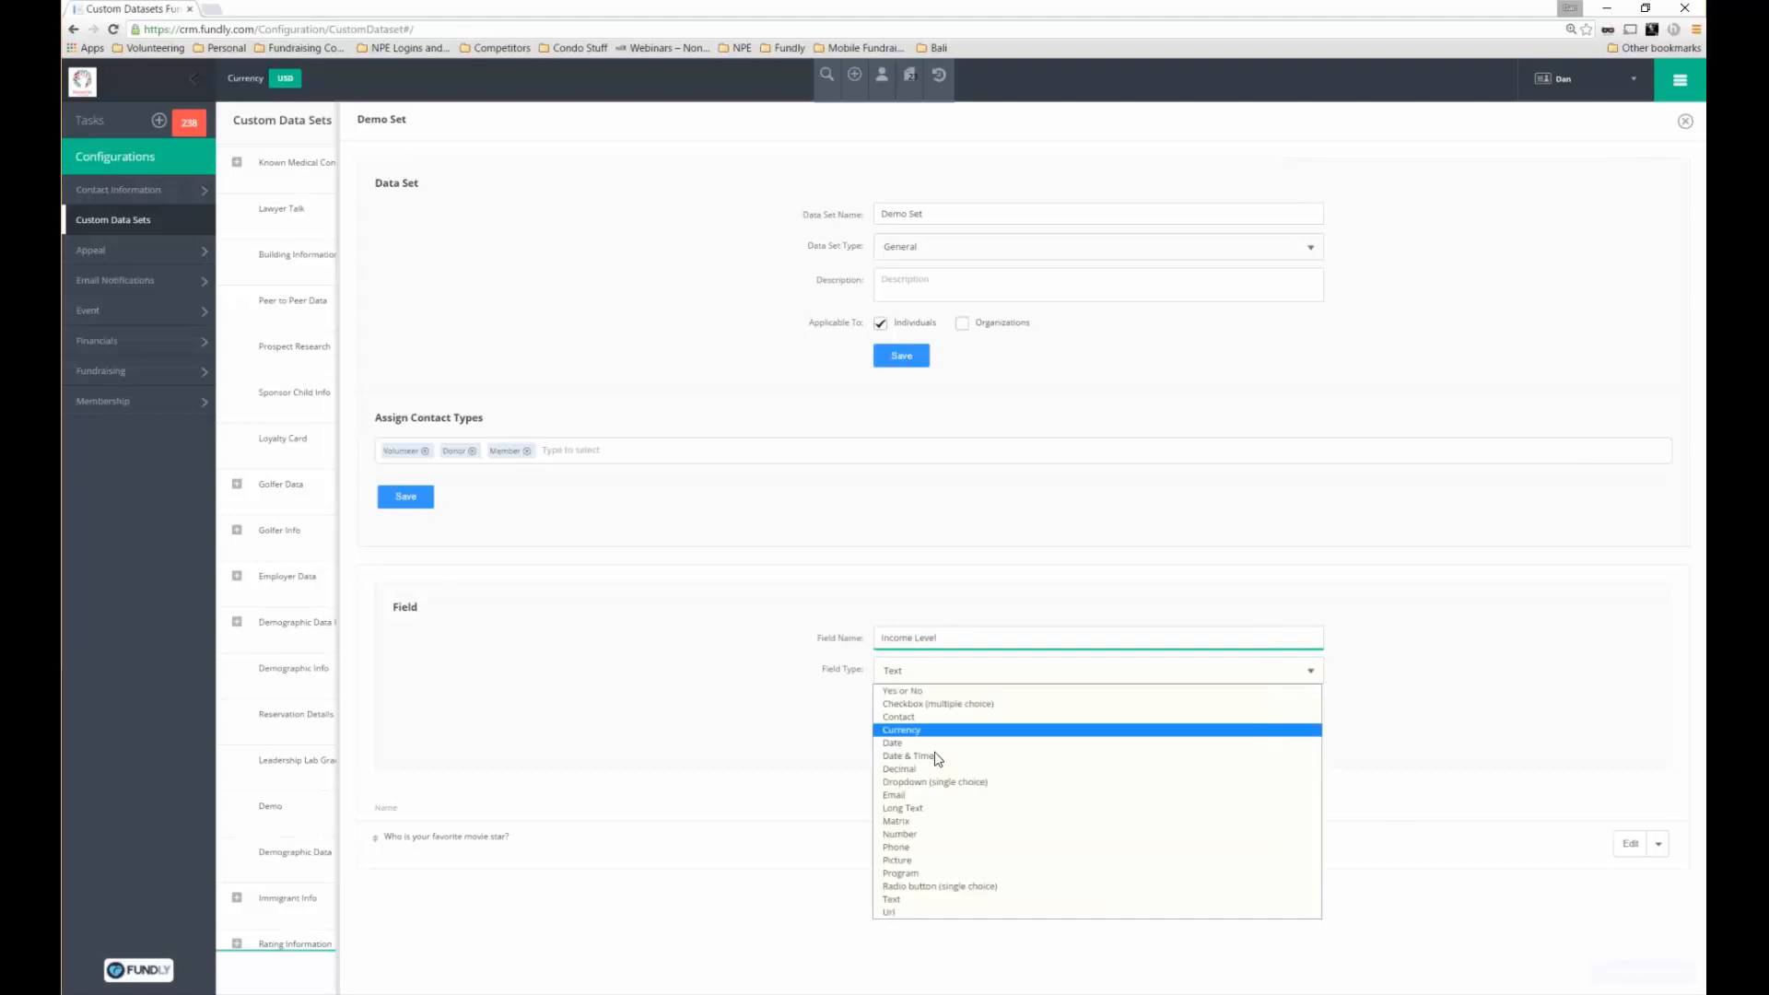
left_click(928, 833)
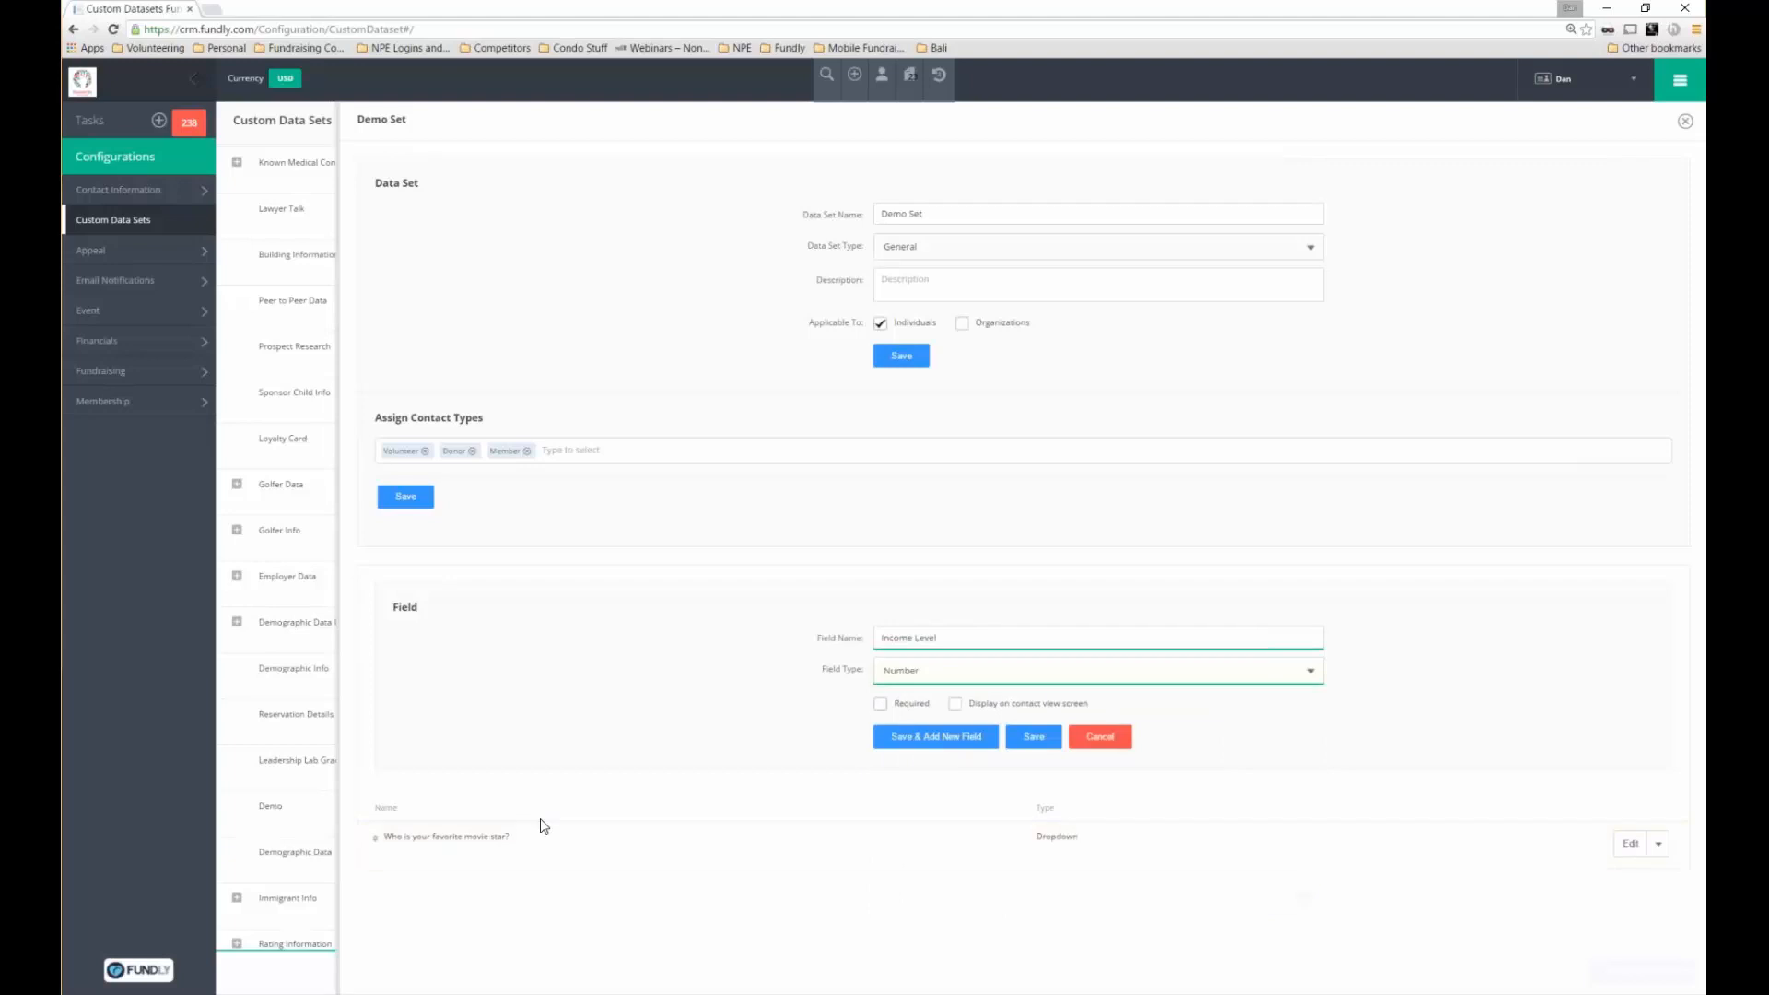
left_click(1053, 740)
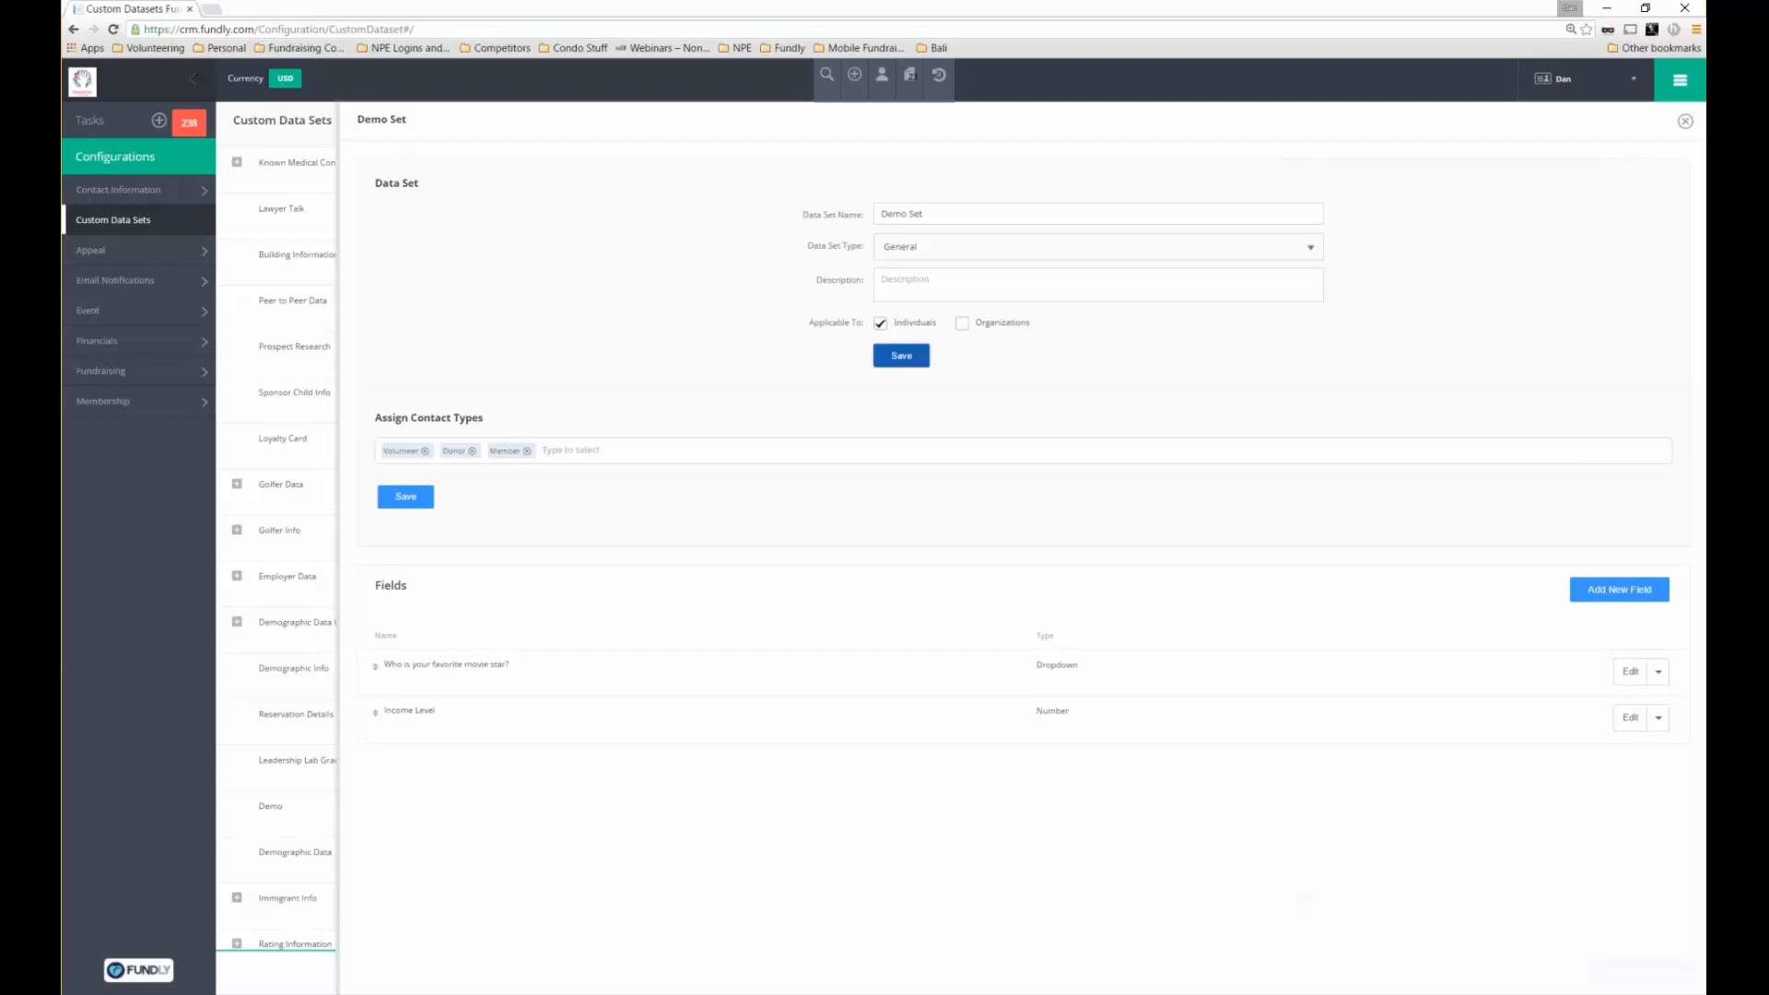
Save the Demo Set data set and close its panel
left_click(901, 356)
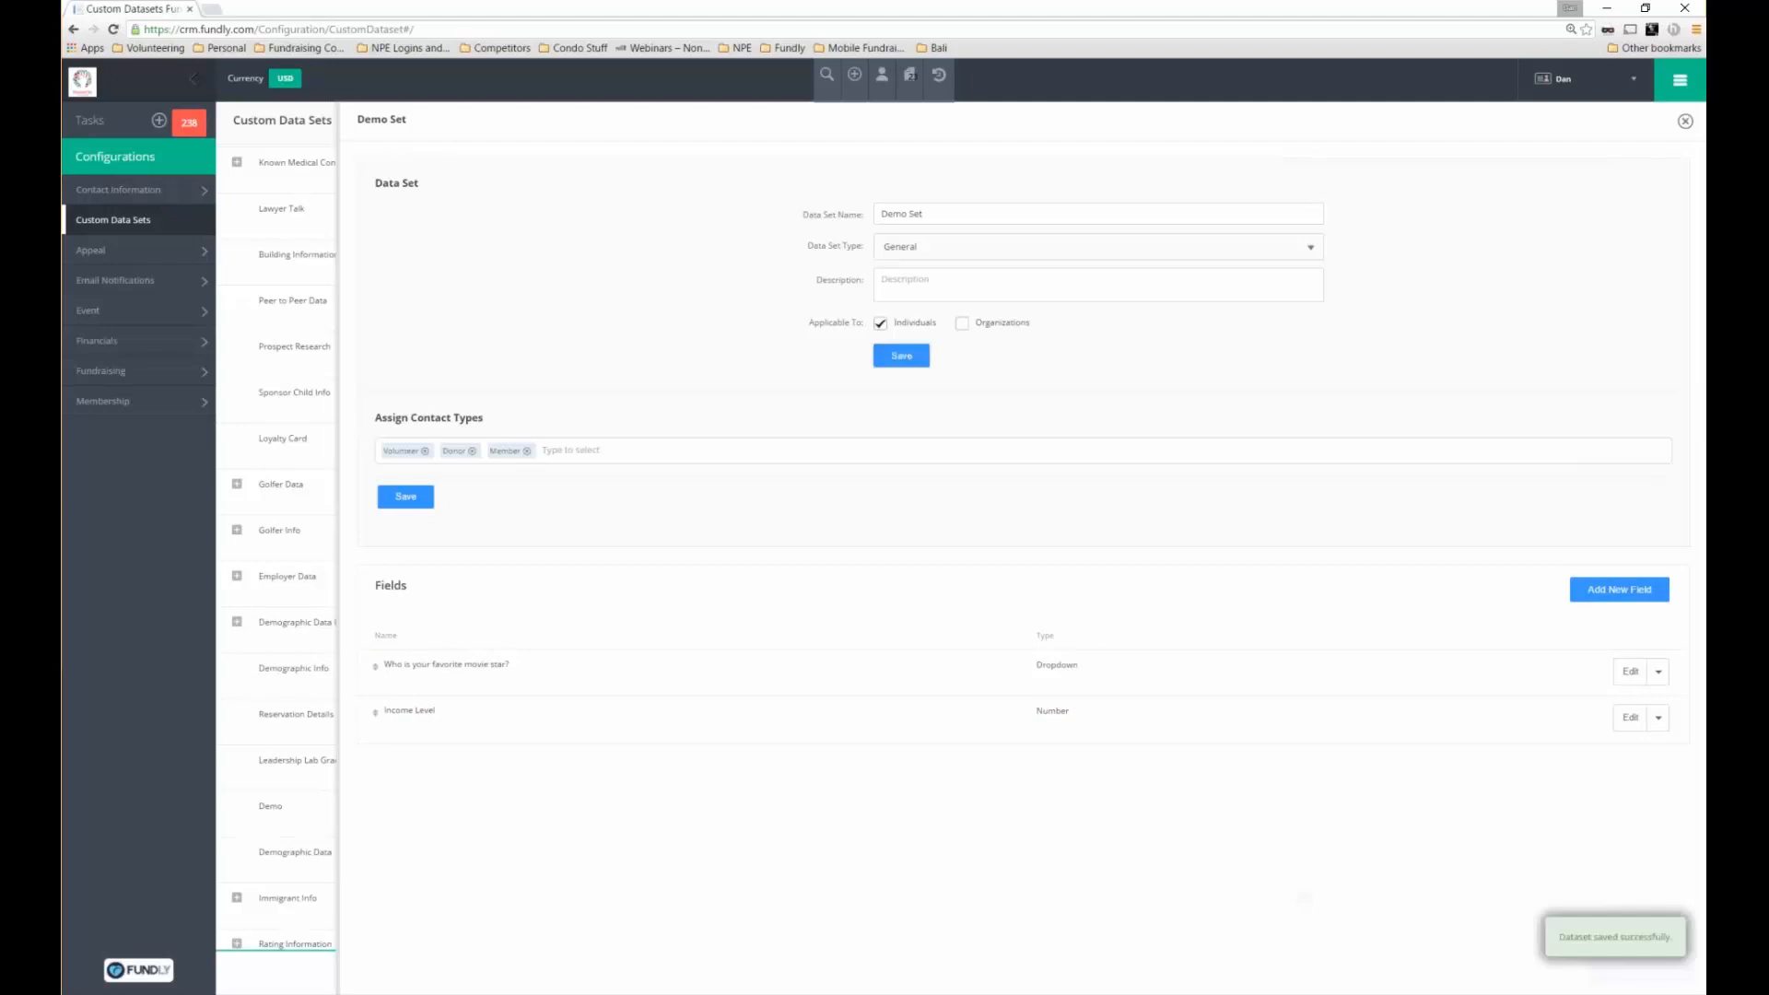
left_click(1685, 124)
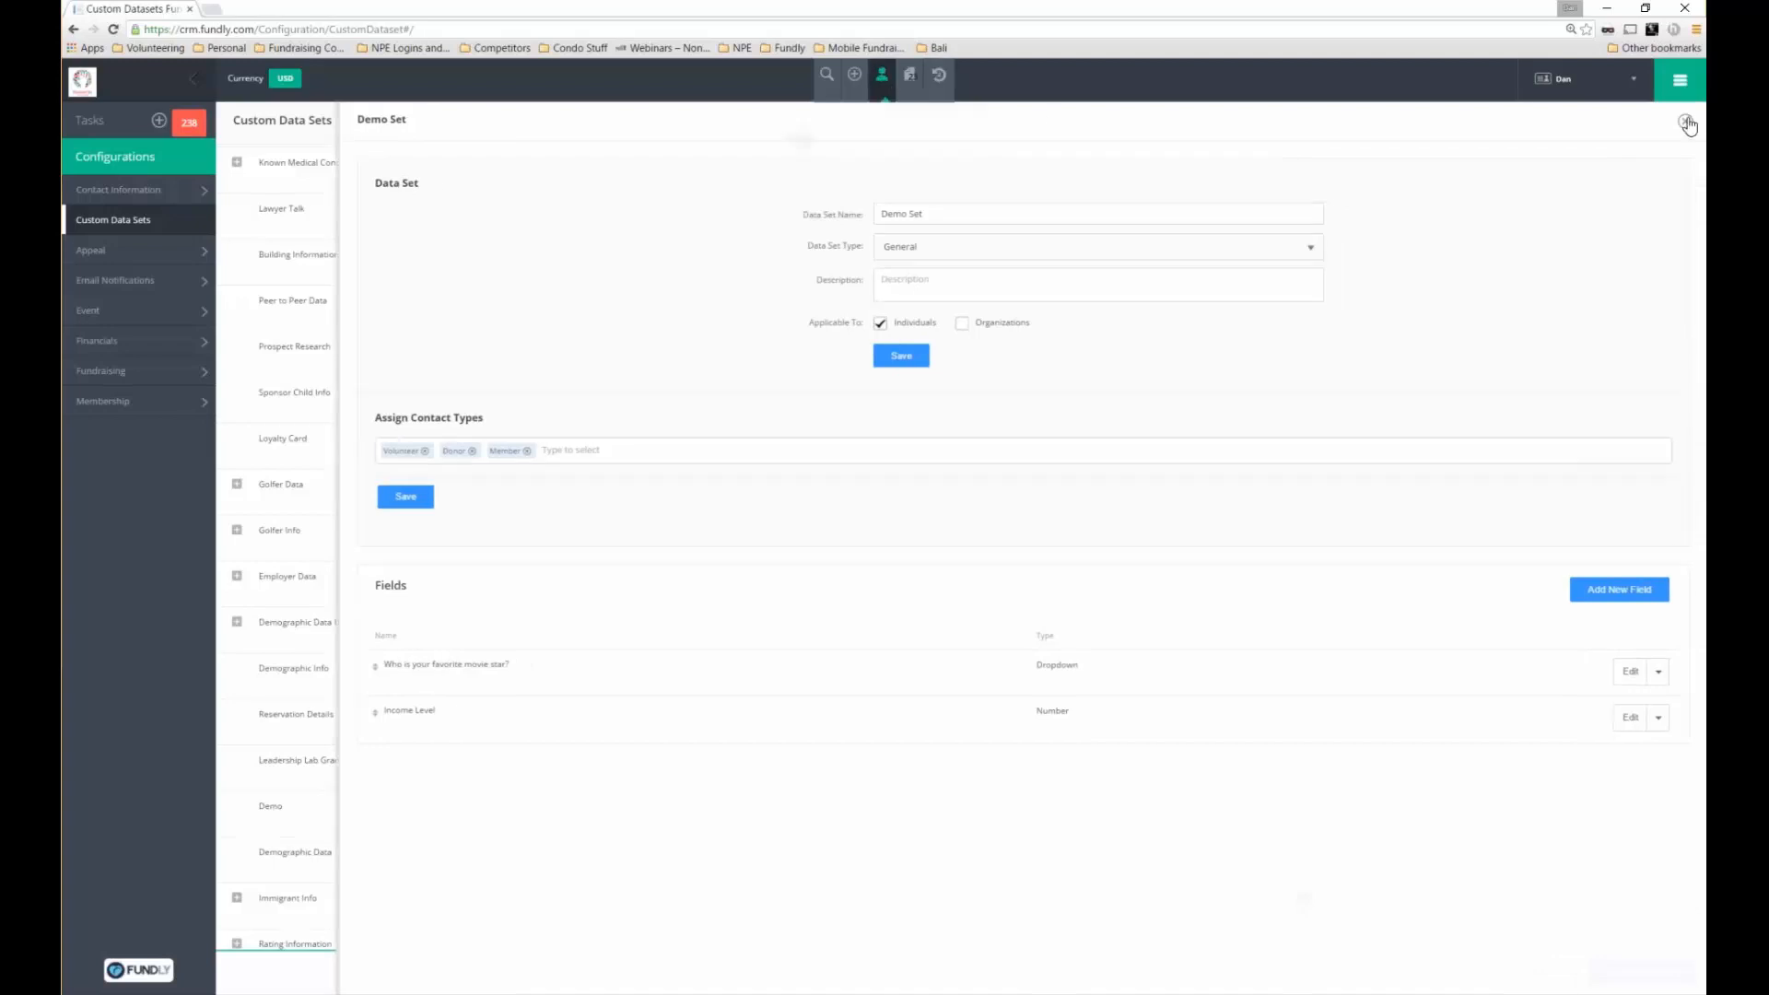
left_click(1685, 121)
Open a recent contact's record and show the Demo Set section on its Donor tab
left_click(881, 76)
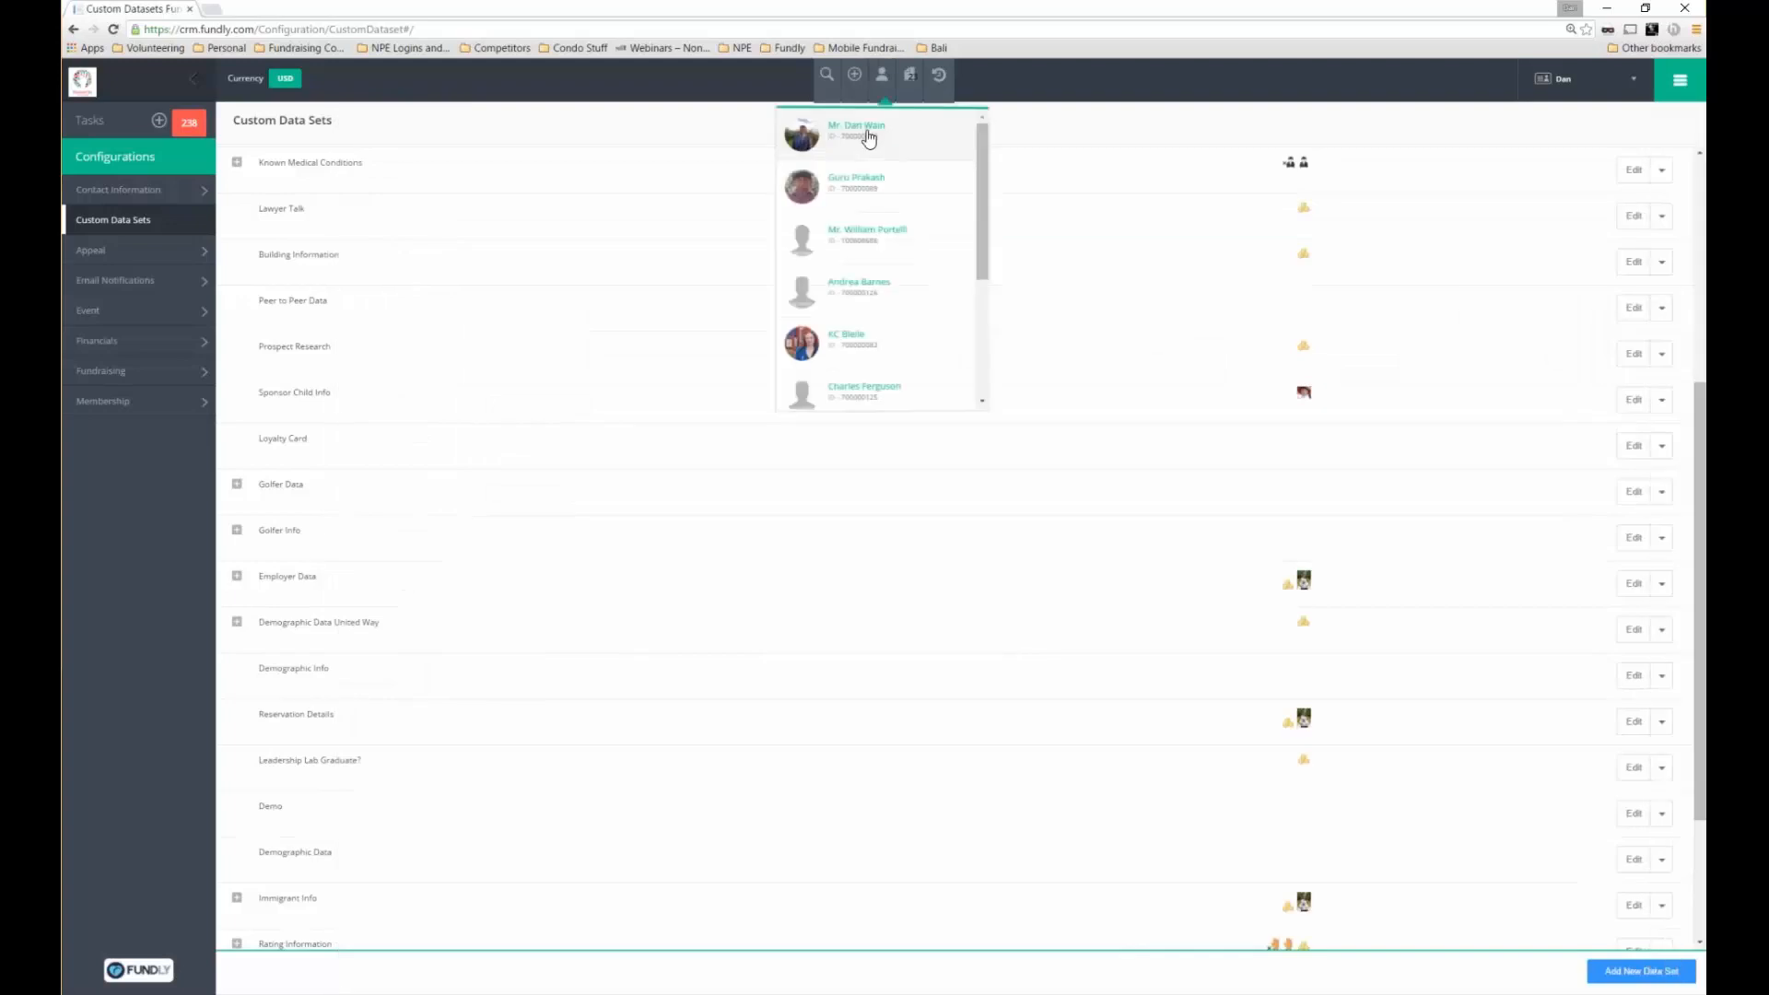
left_click(866, 134)
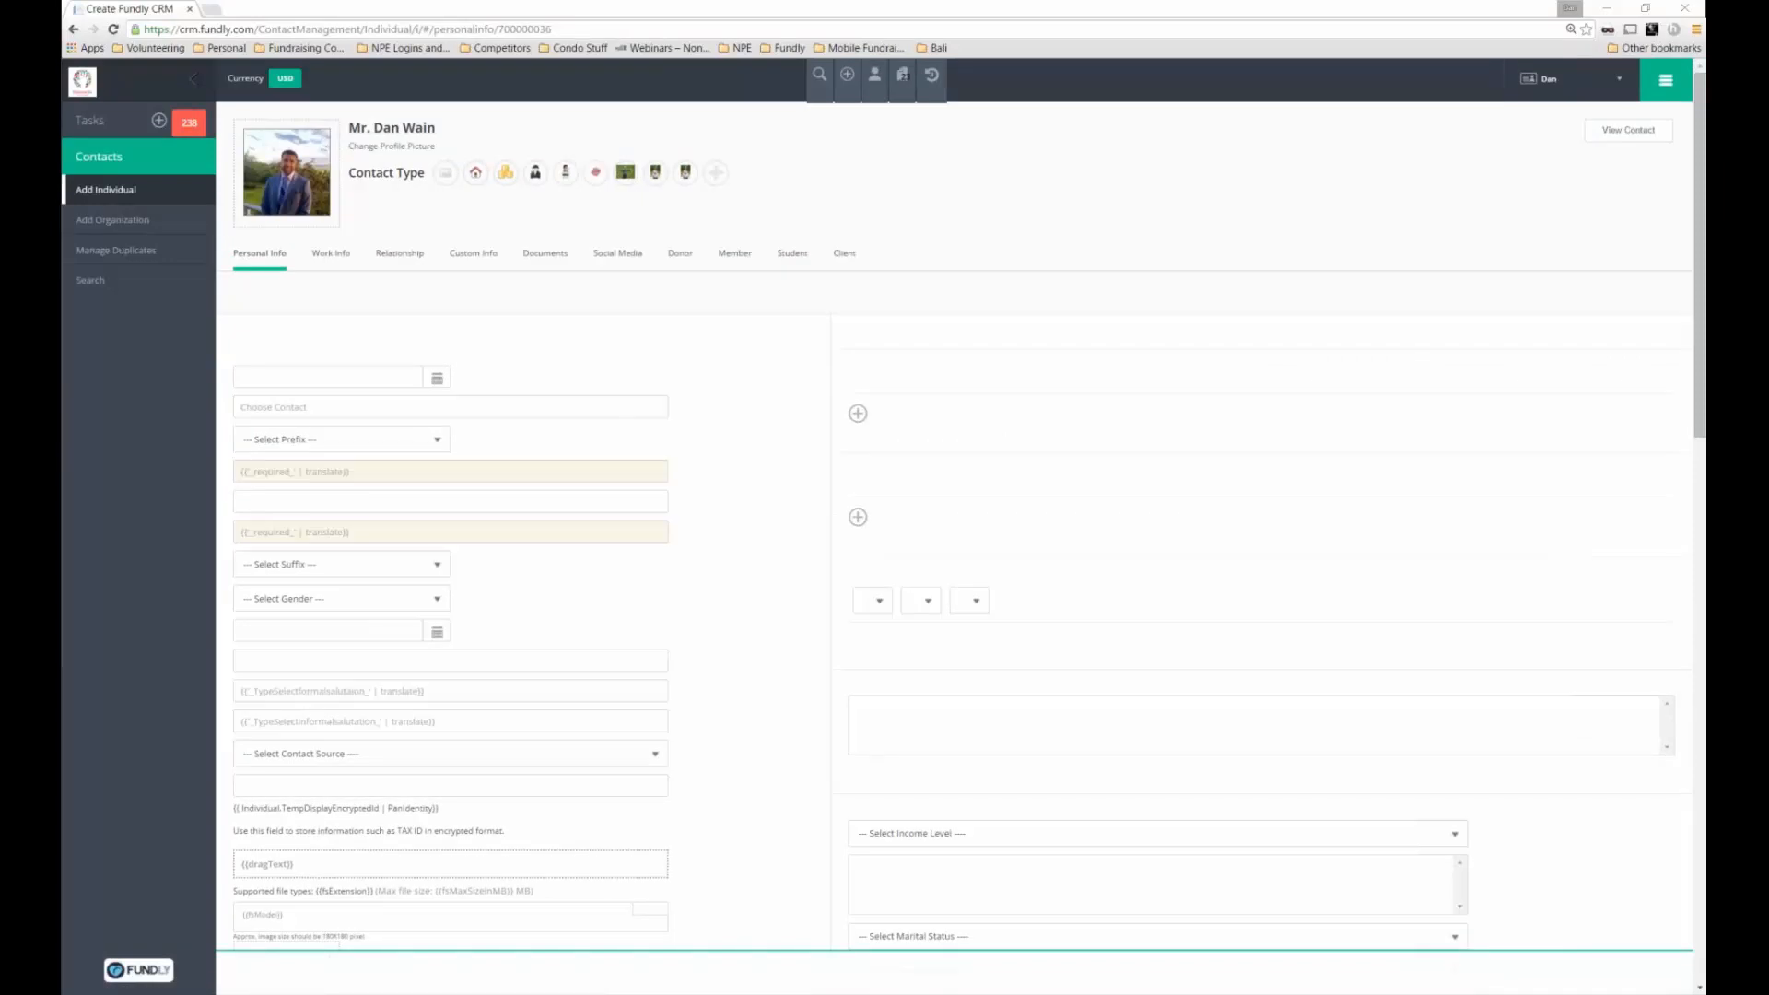
key("F5")
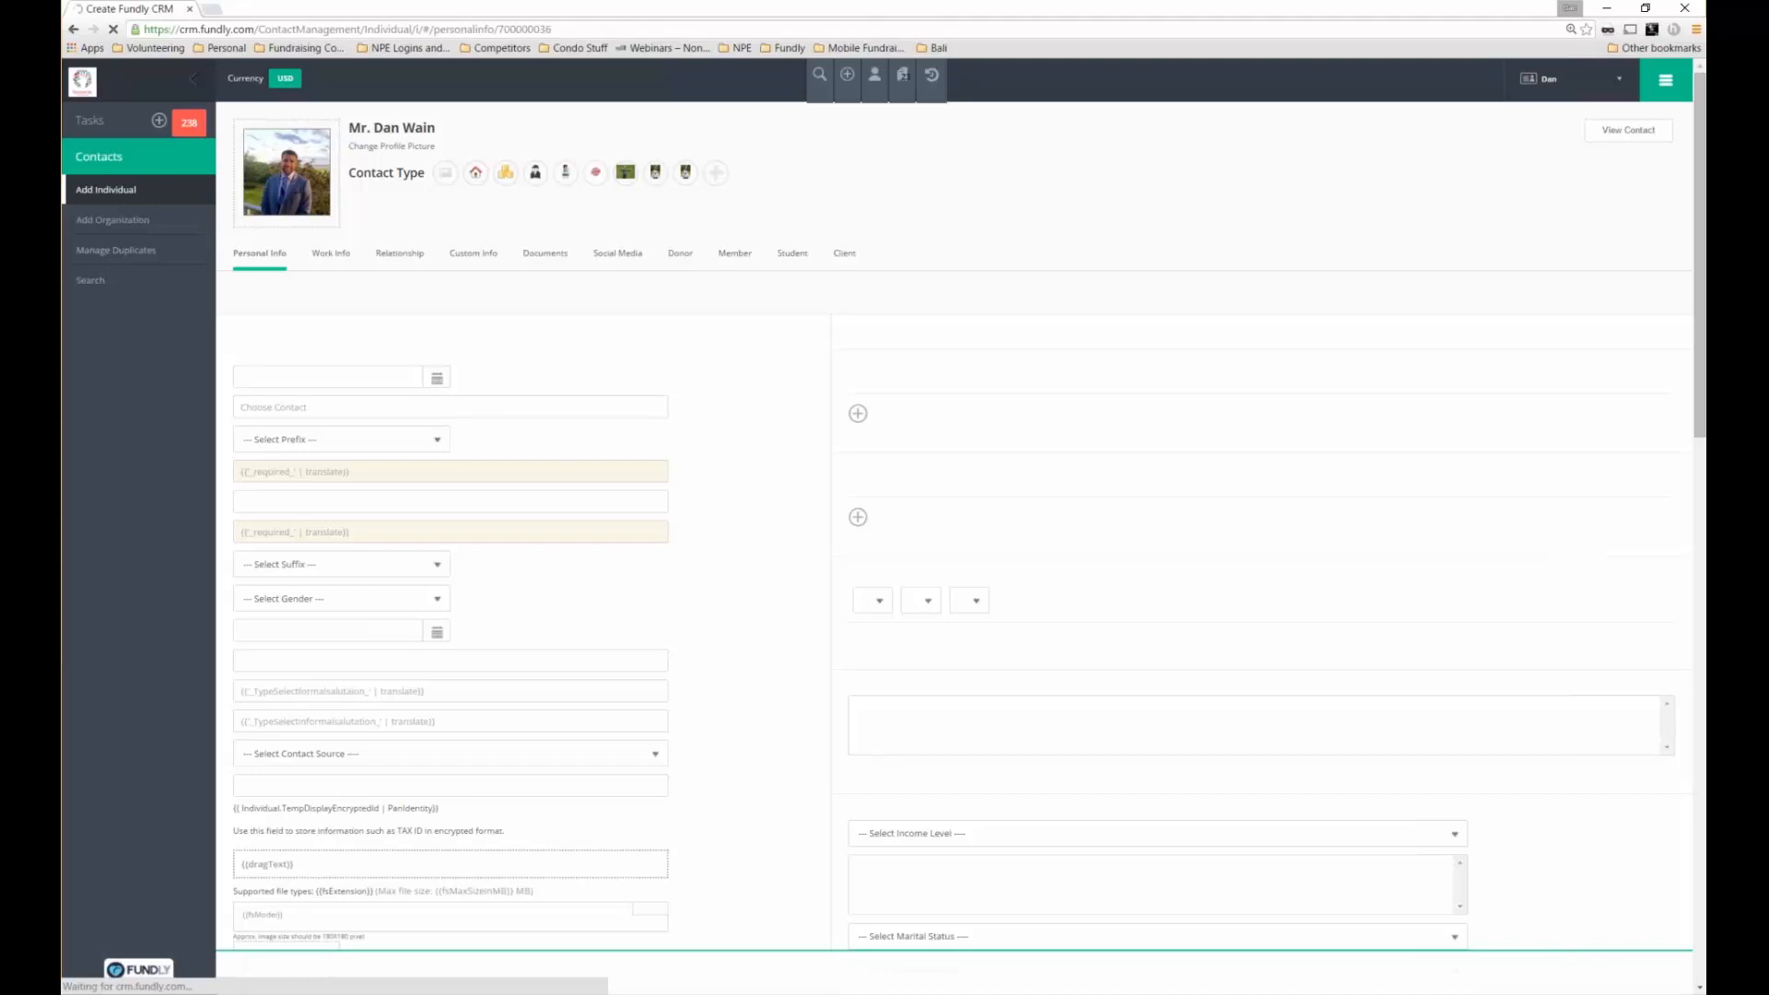
left_click(684, 258)
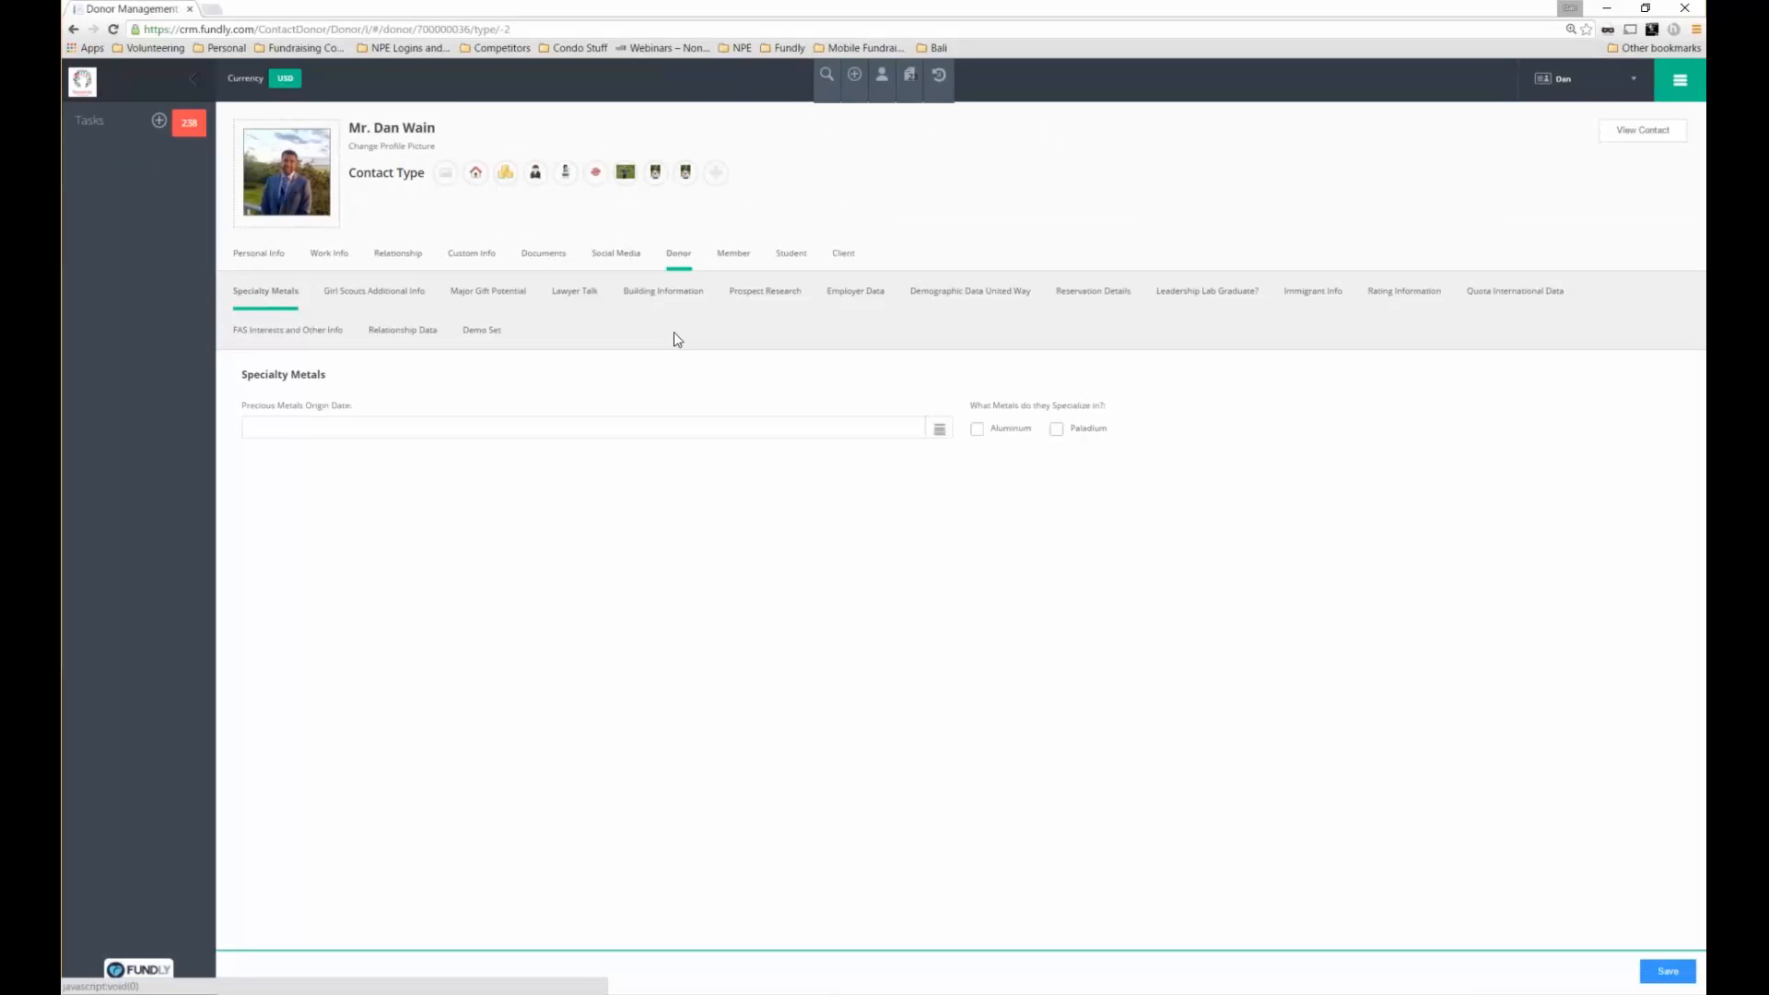
left_click(484, 333)
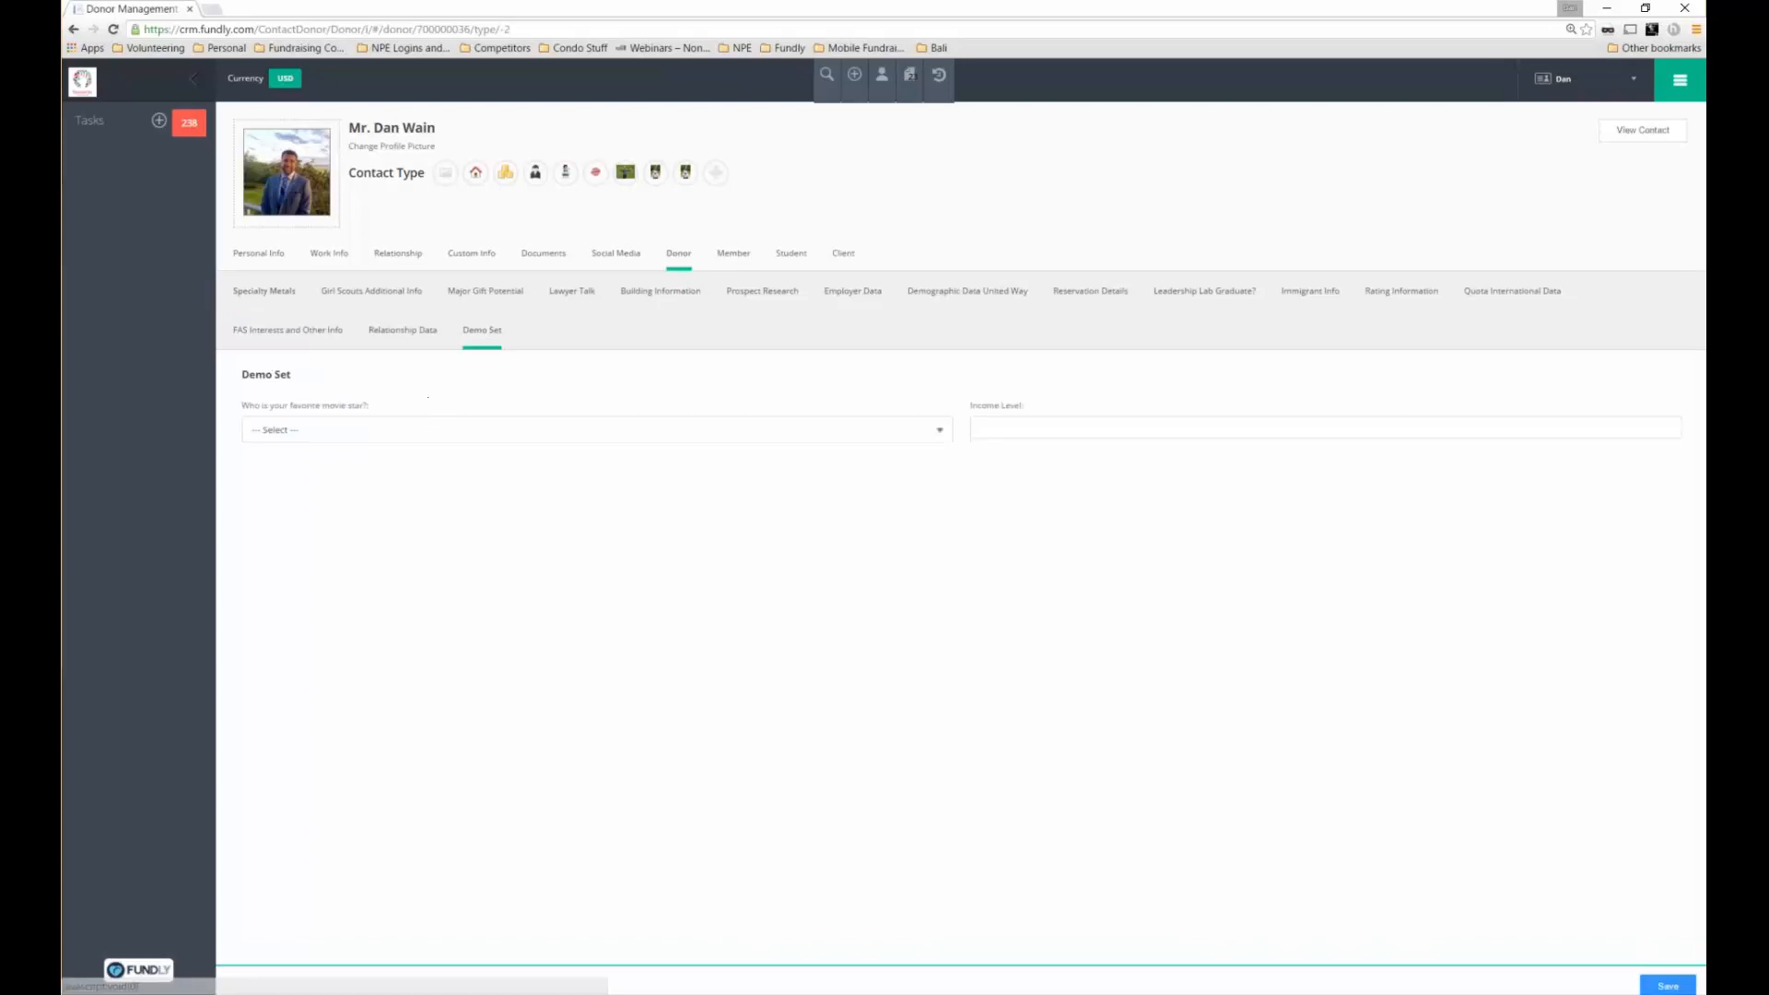
Choose Will Smith as favorite movie star, enter Income Level 20000, and save
left_click(403, 429)
left_click(271, 476)
key("Tab")
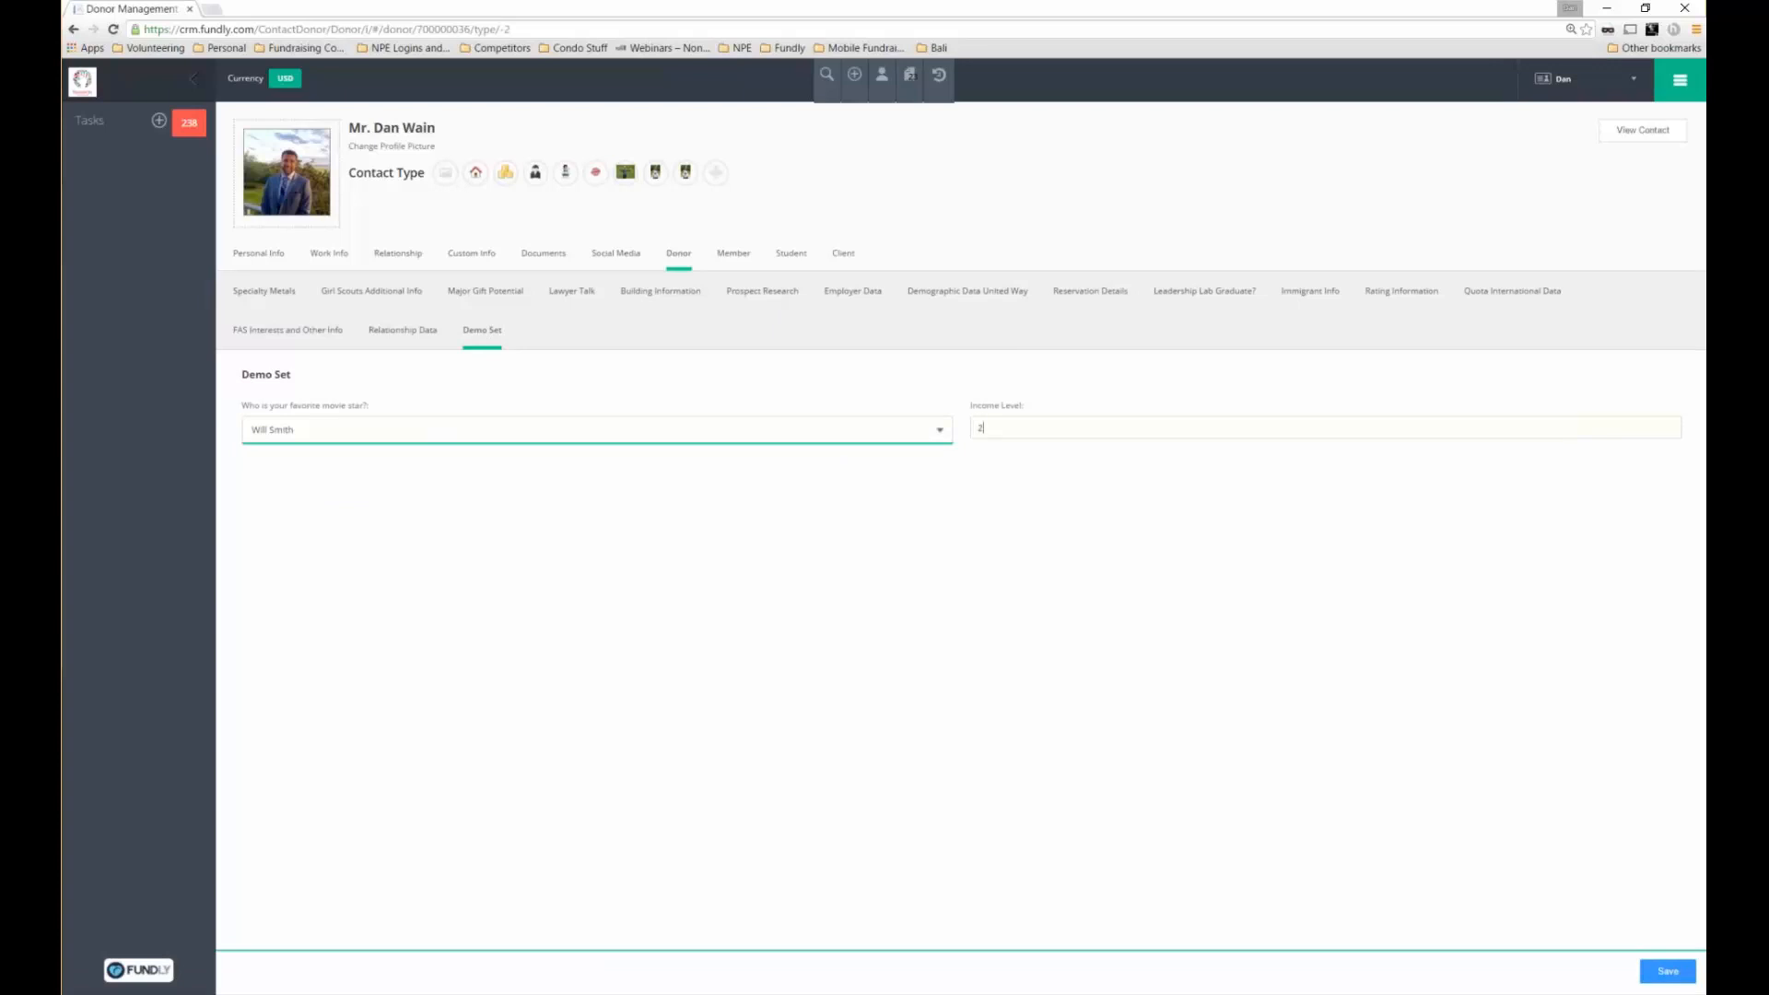
type("20000")
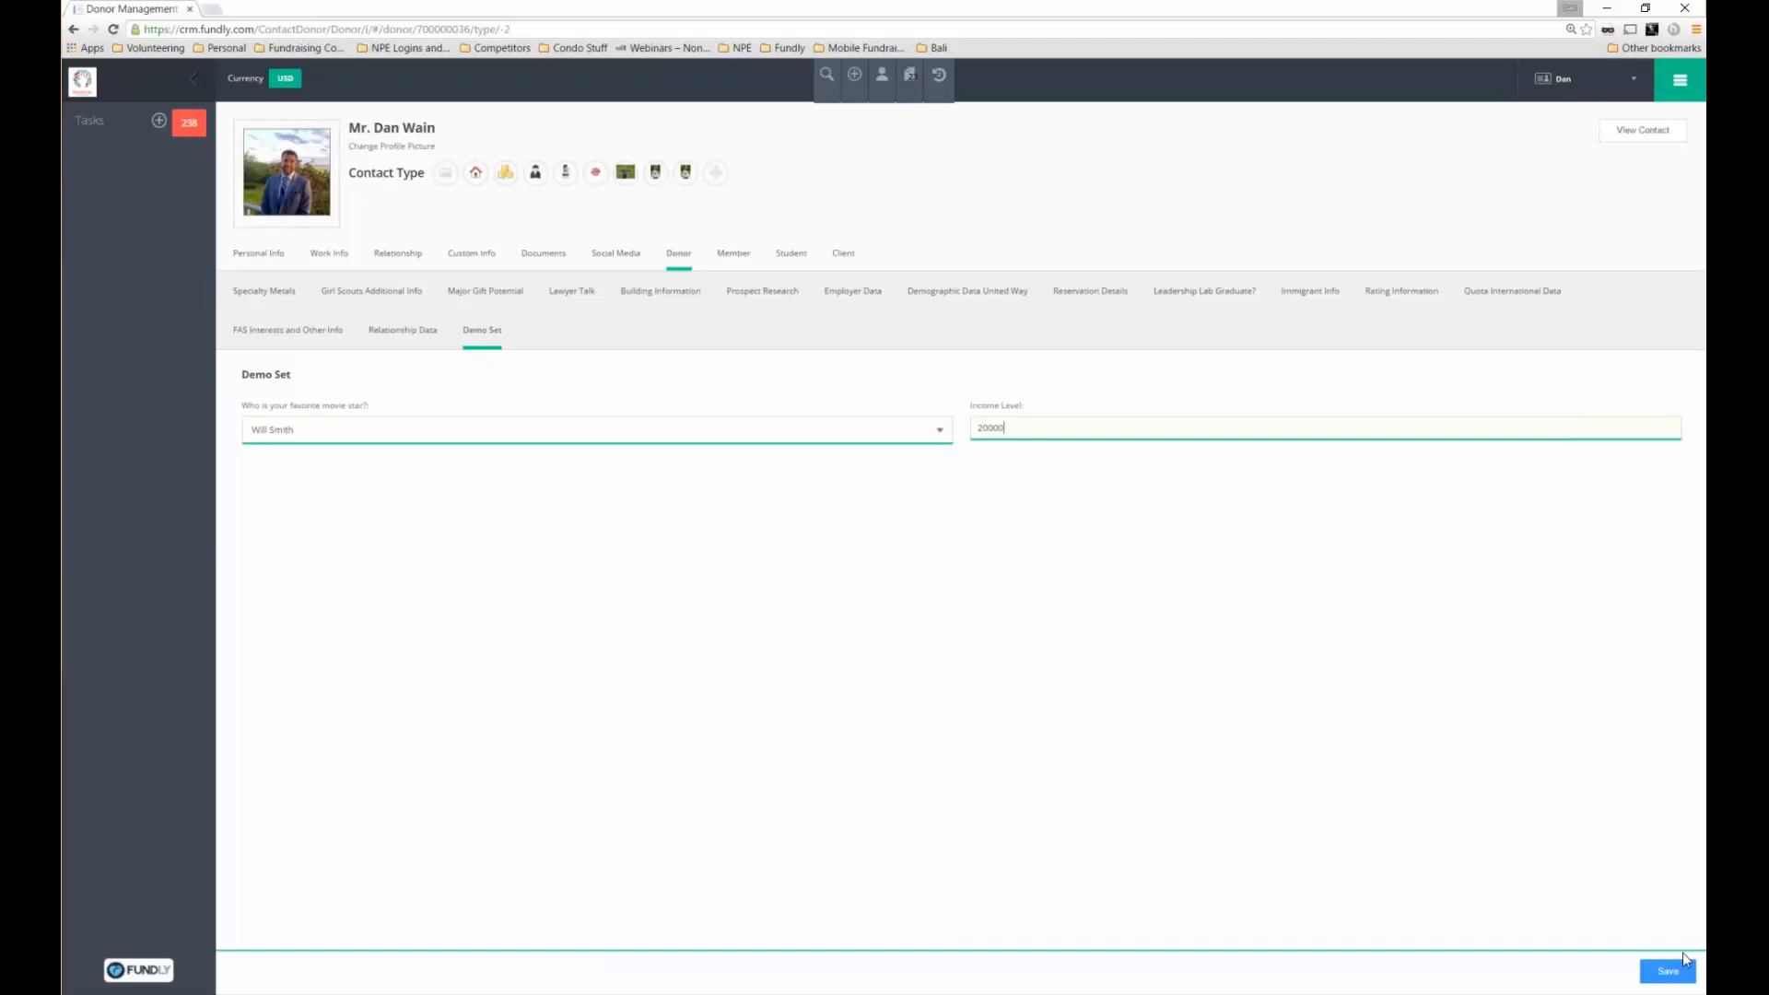
left_click(1668, 971)
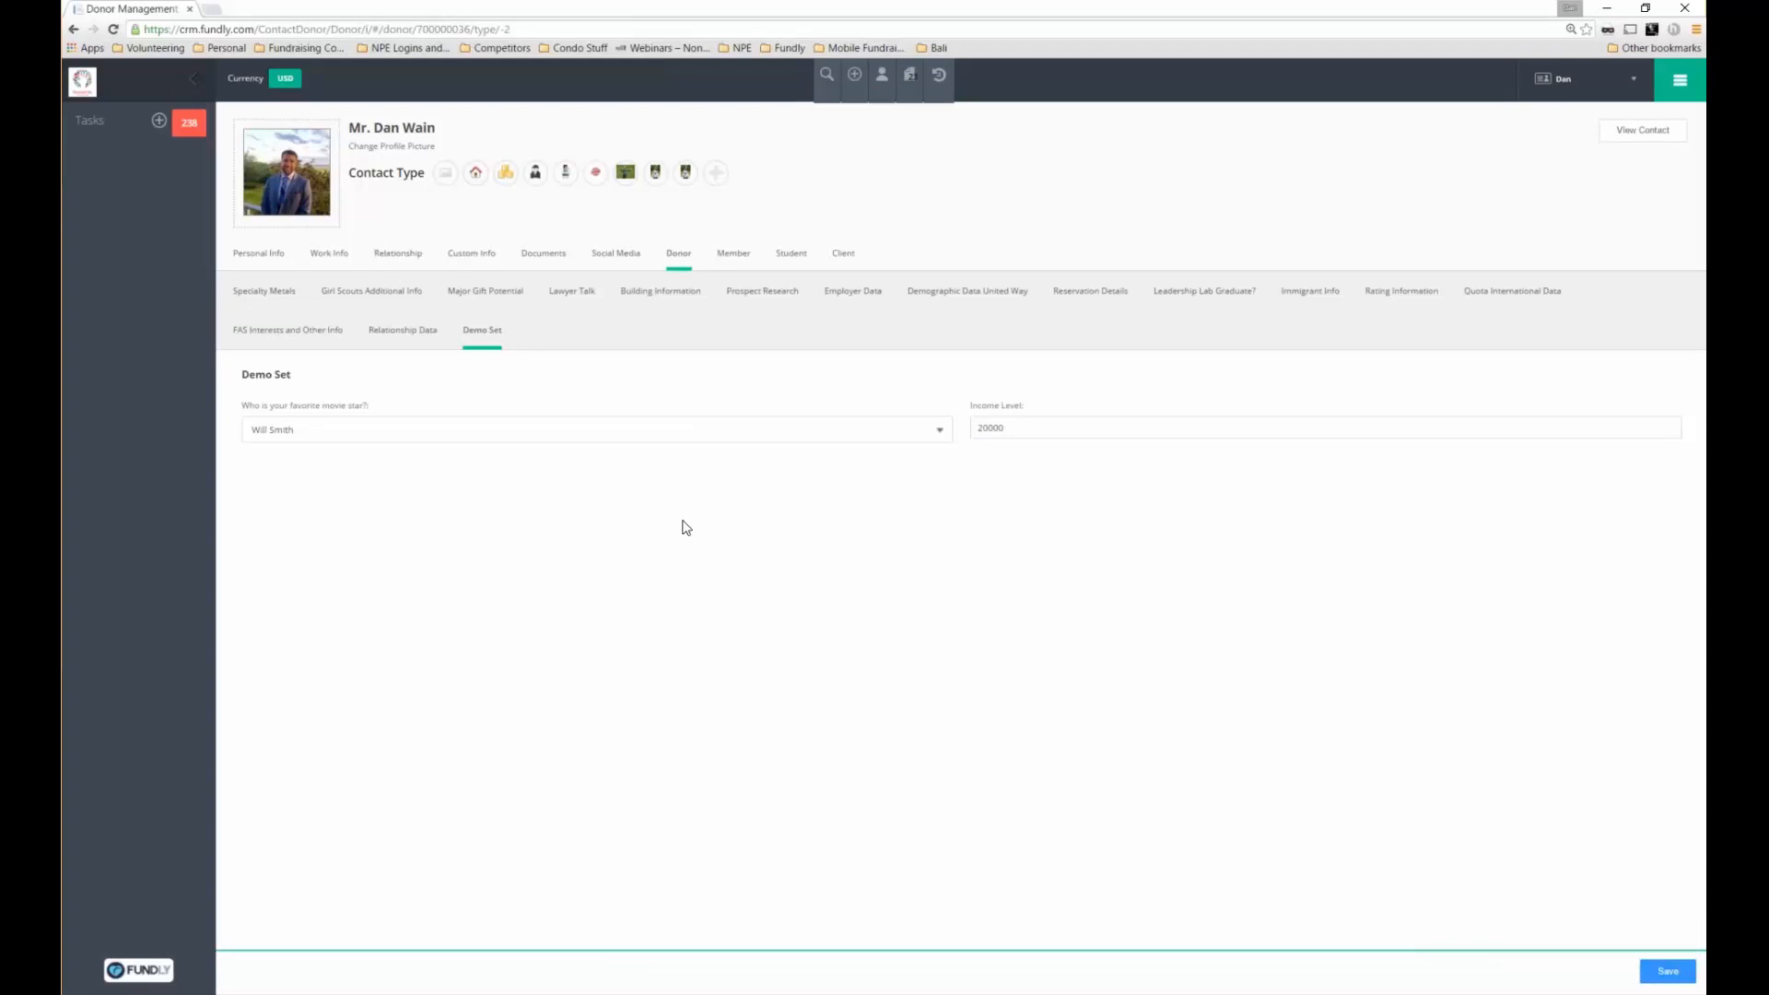
Open the contact's full profile, scroll through its data panels, then go to Layout Configuration
left_click(1645, 131)
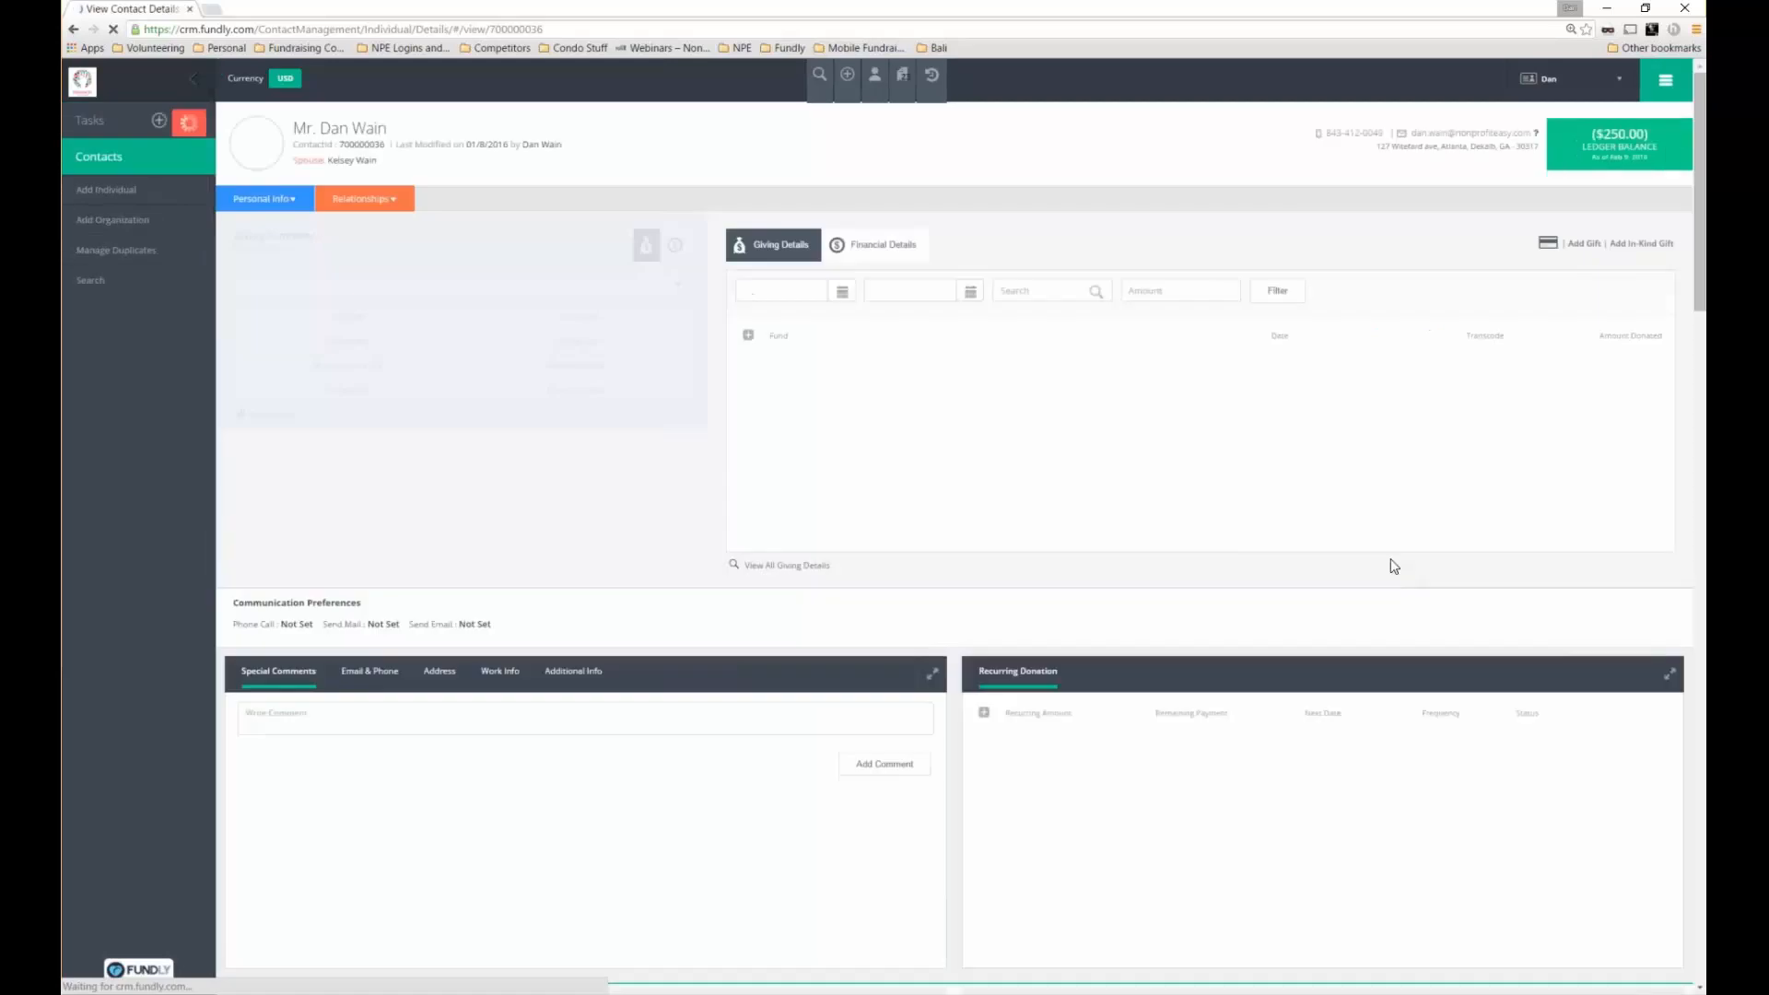
scroll(1691, 372, "down", 1)
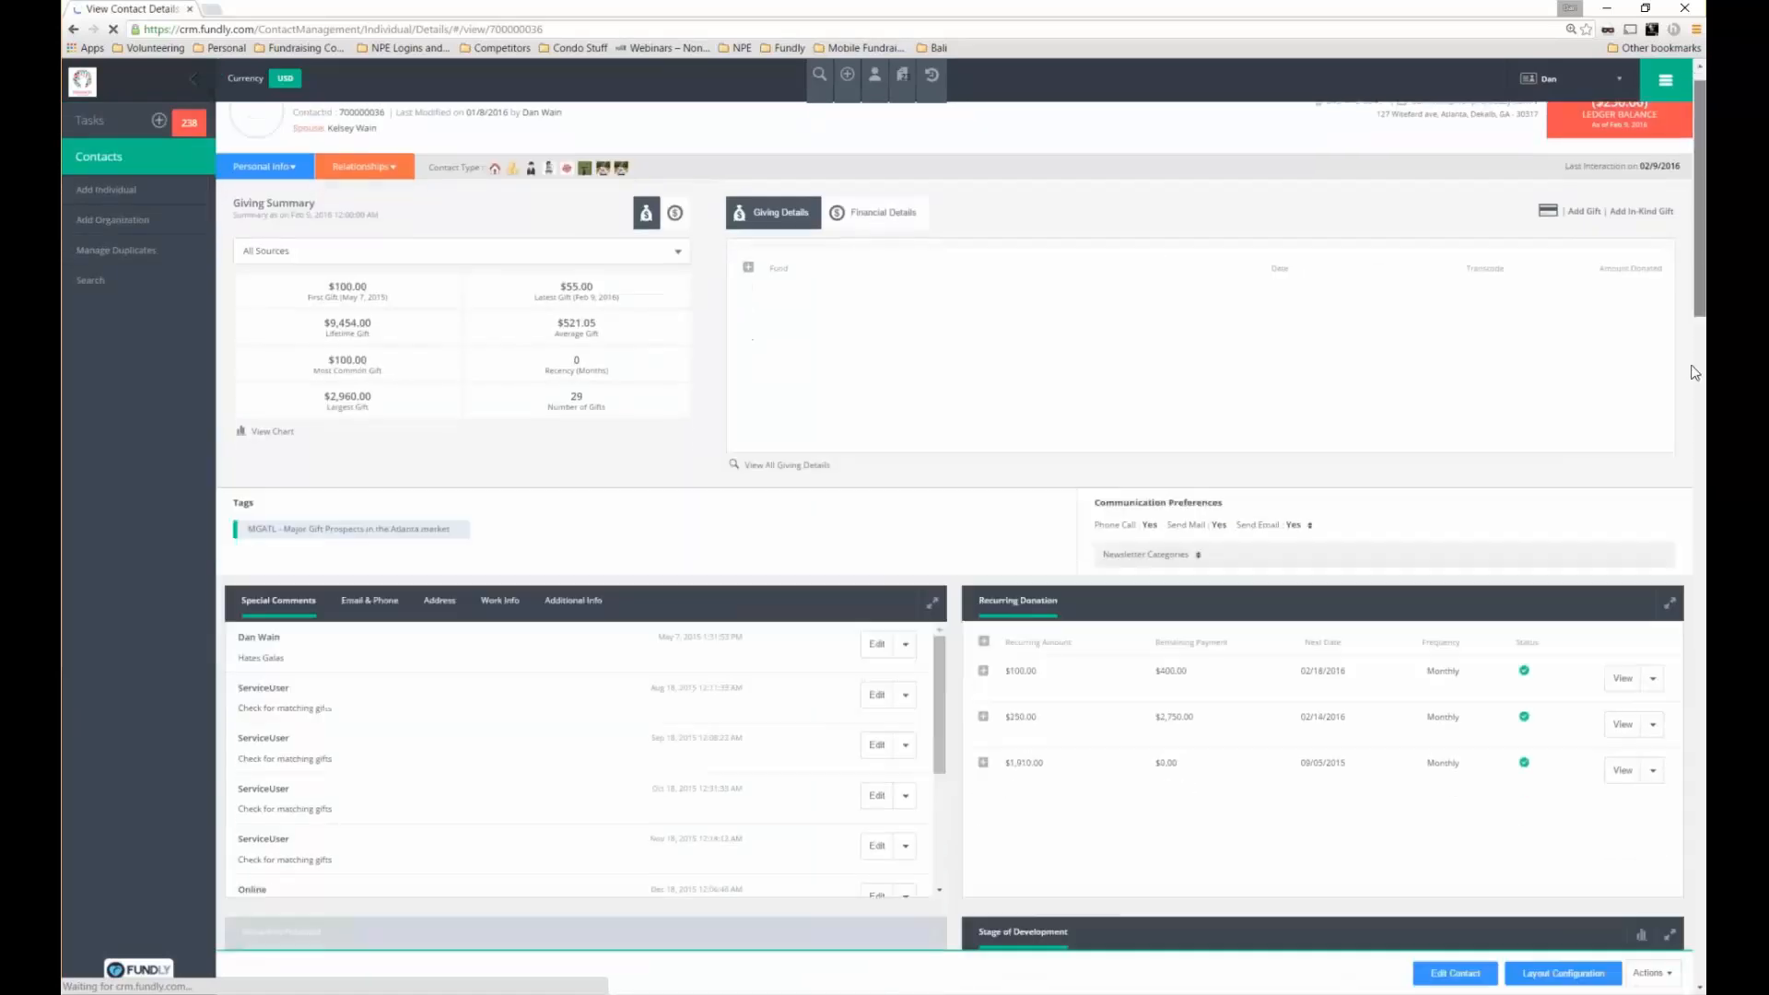
scroll(1692, 372, "down", 5)
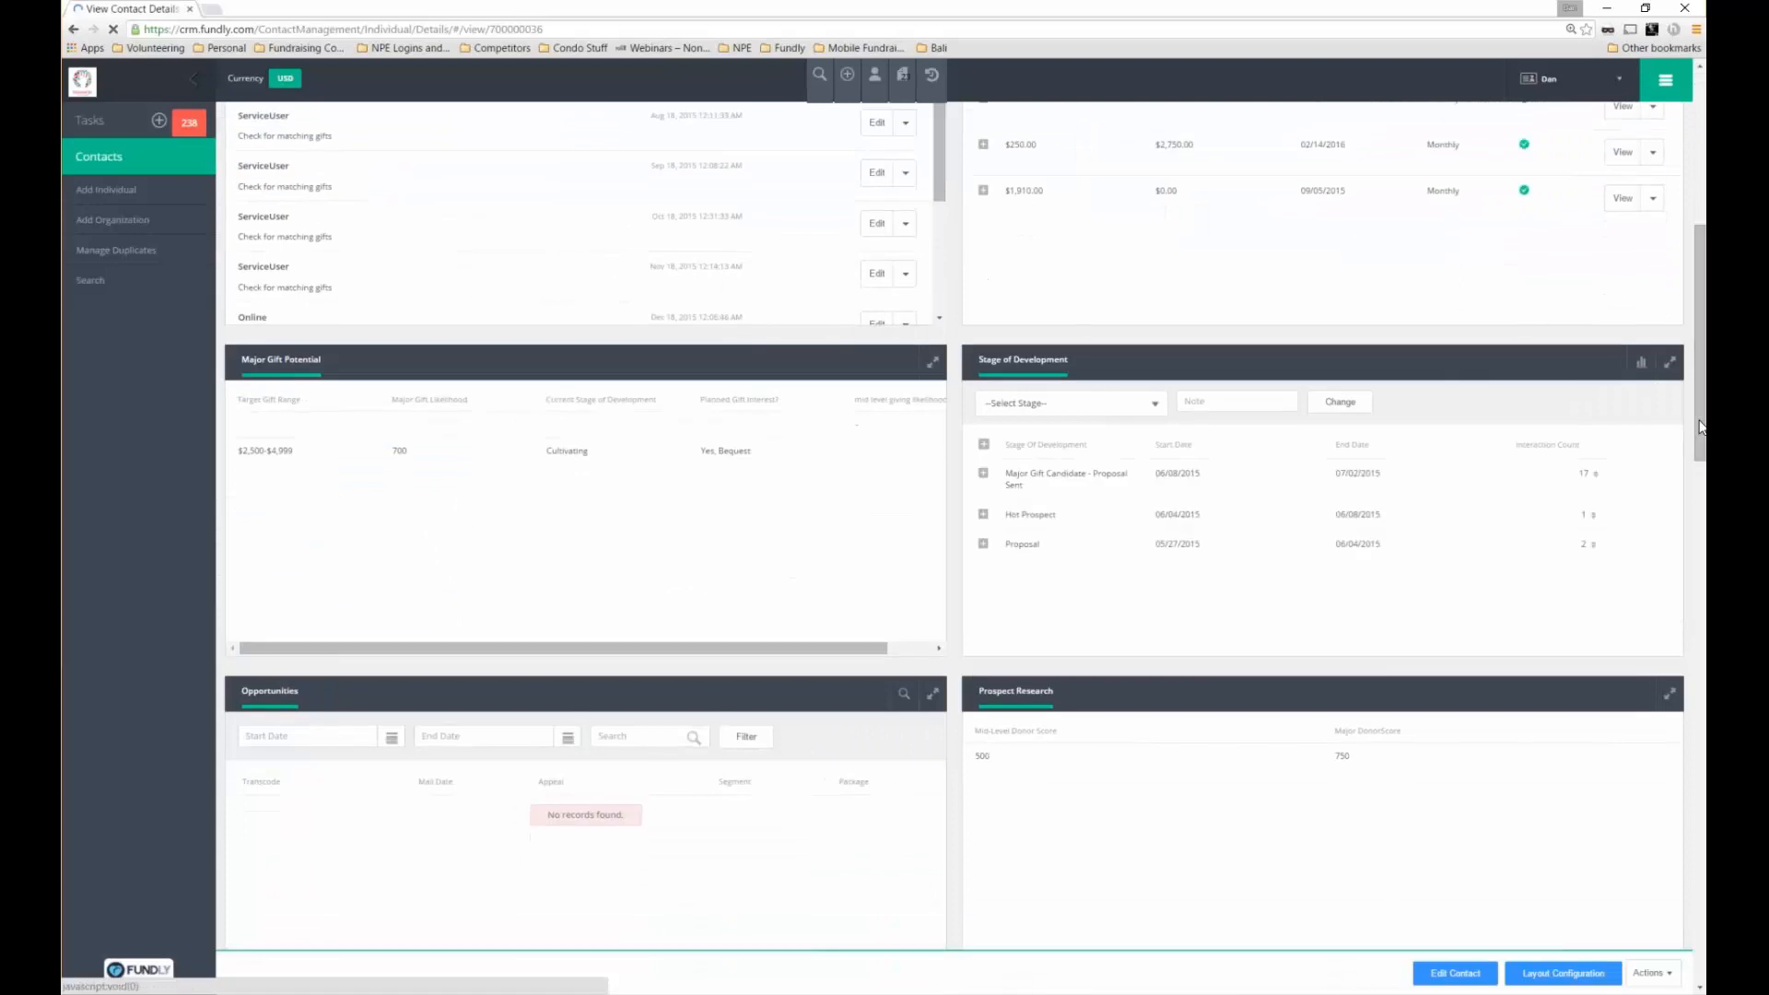
scroll(1667, 551, "down", 5)
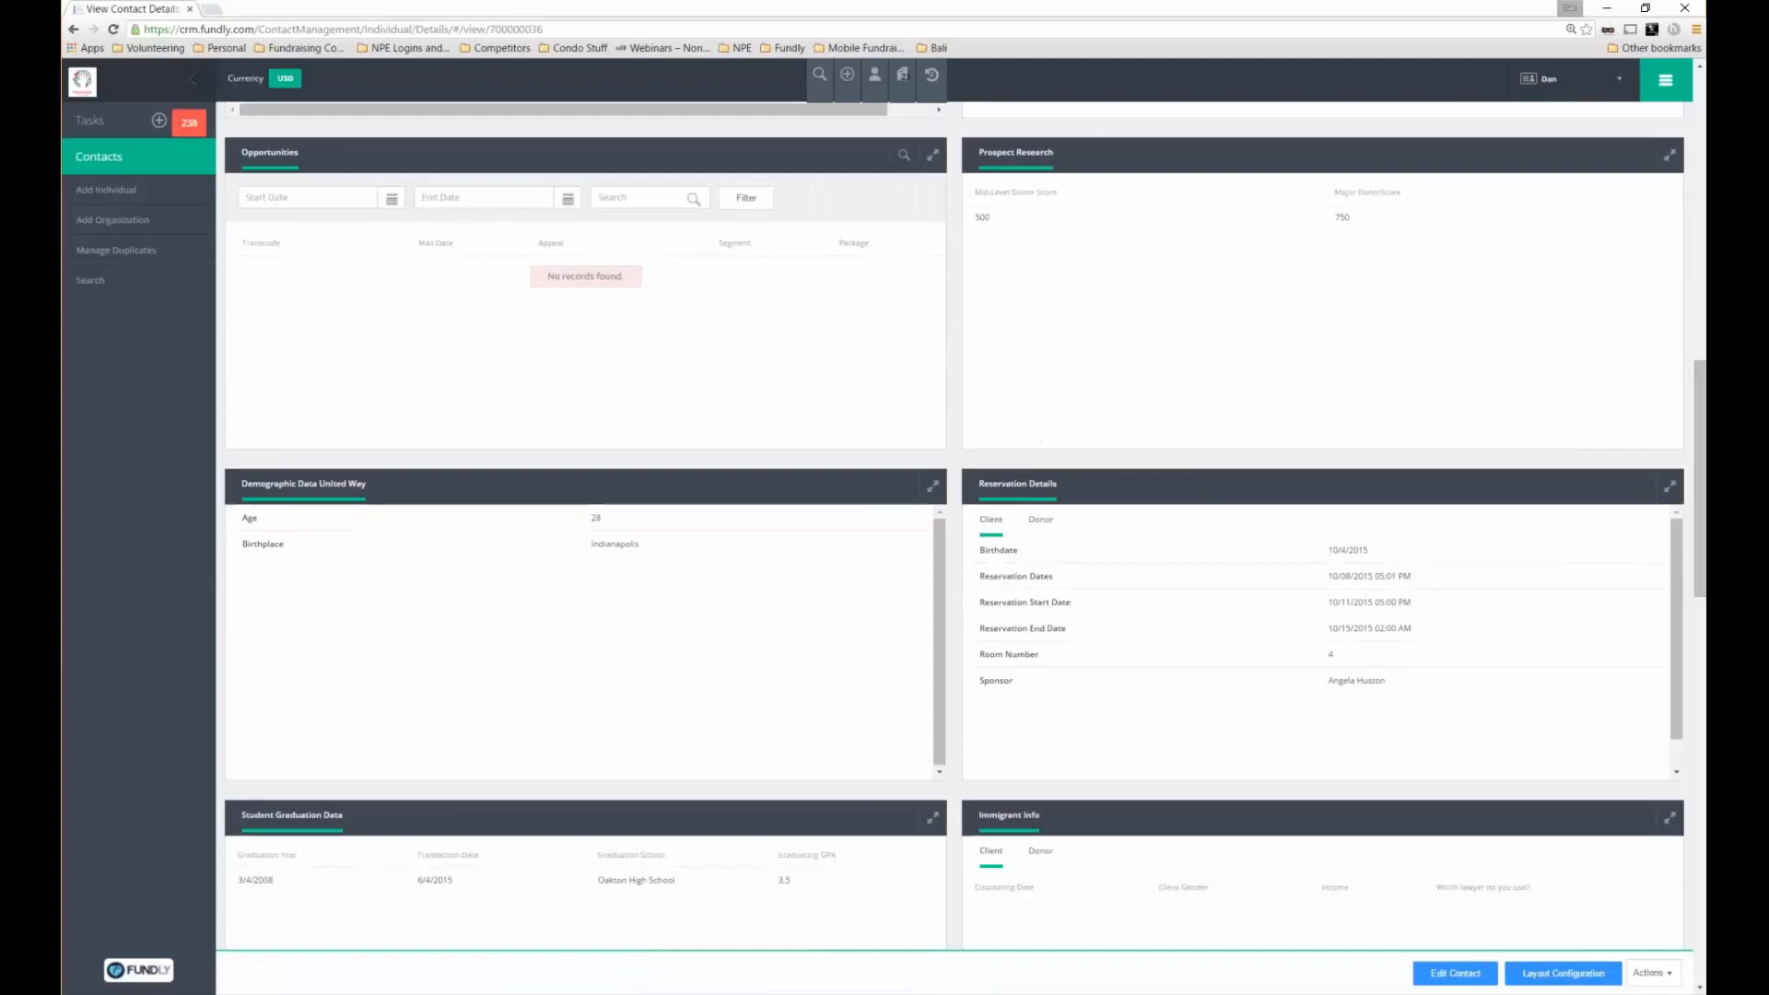
triple_click(303, 484)
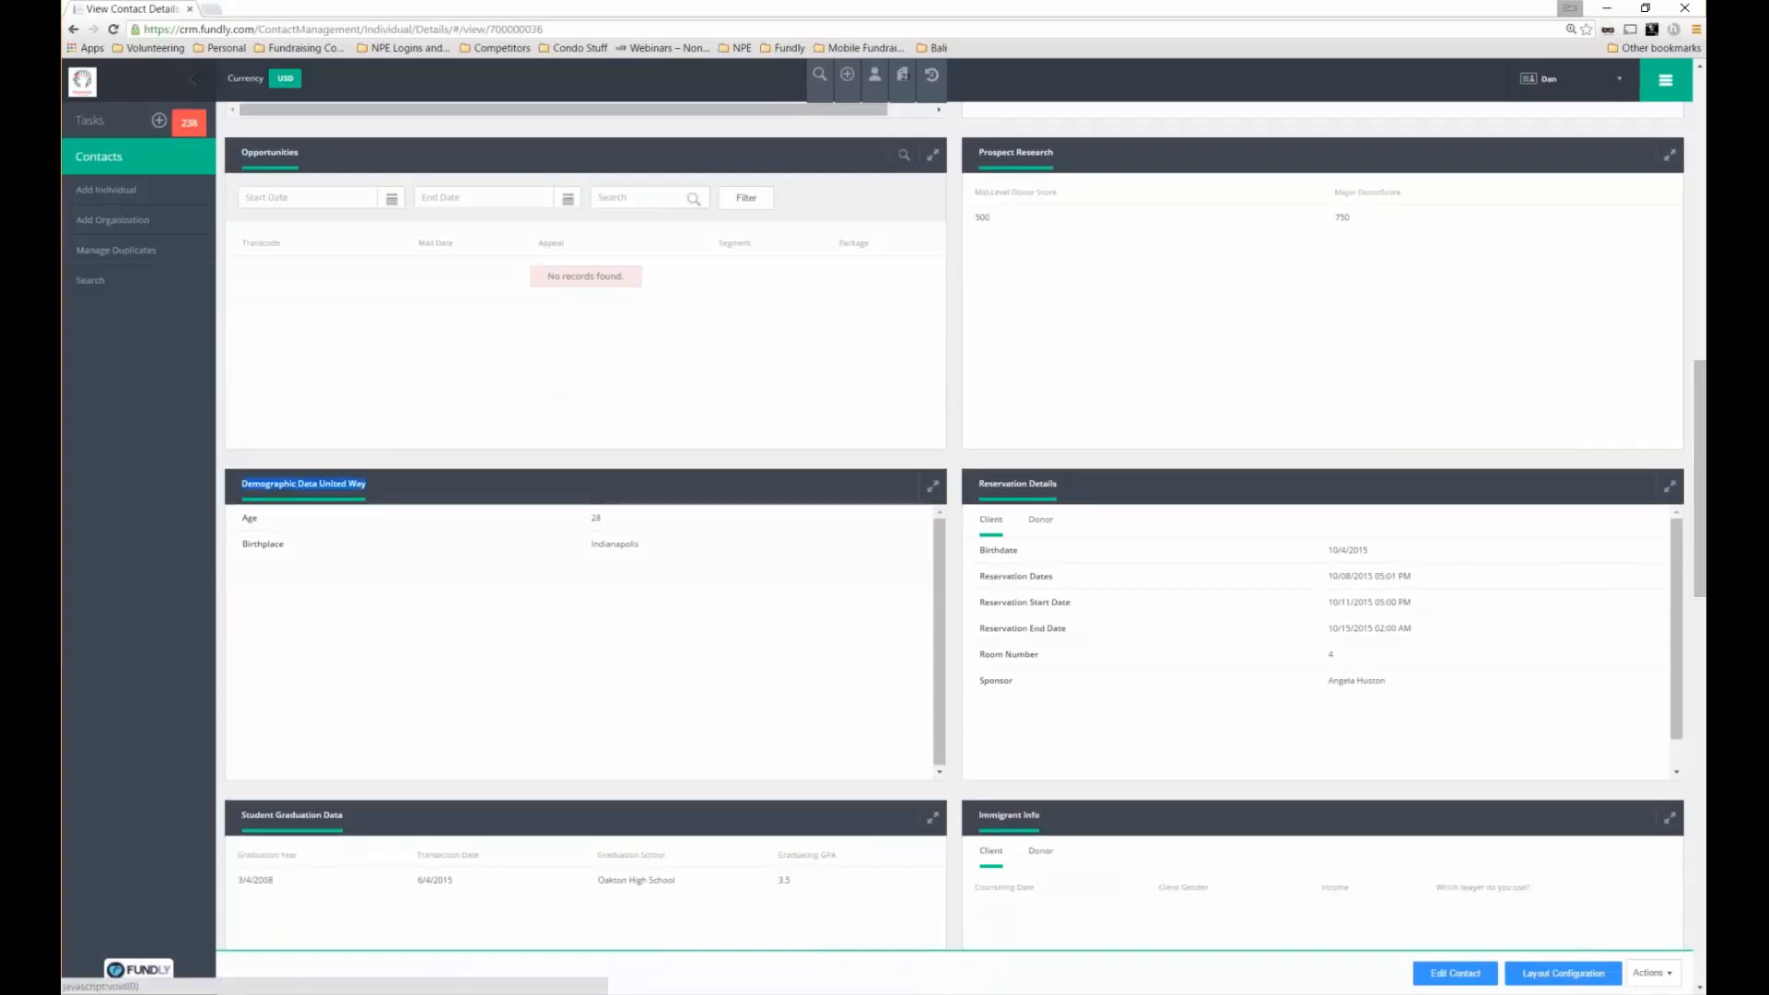
left_click(1562, 974)
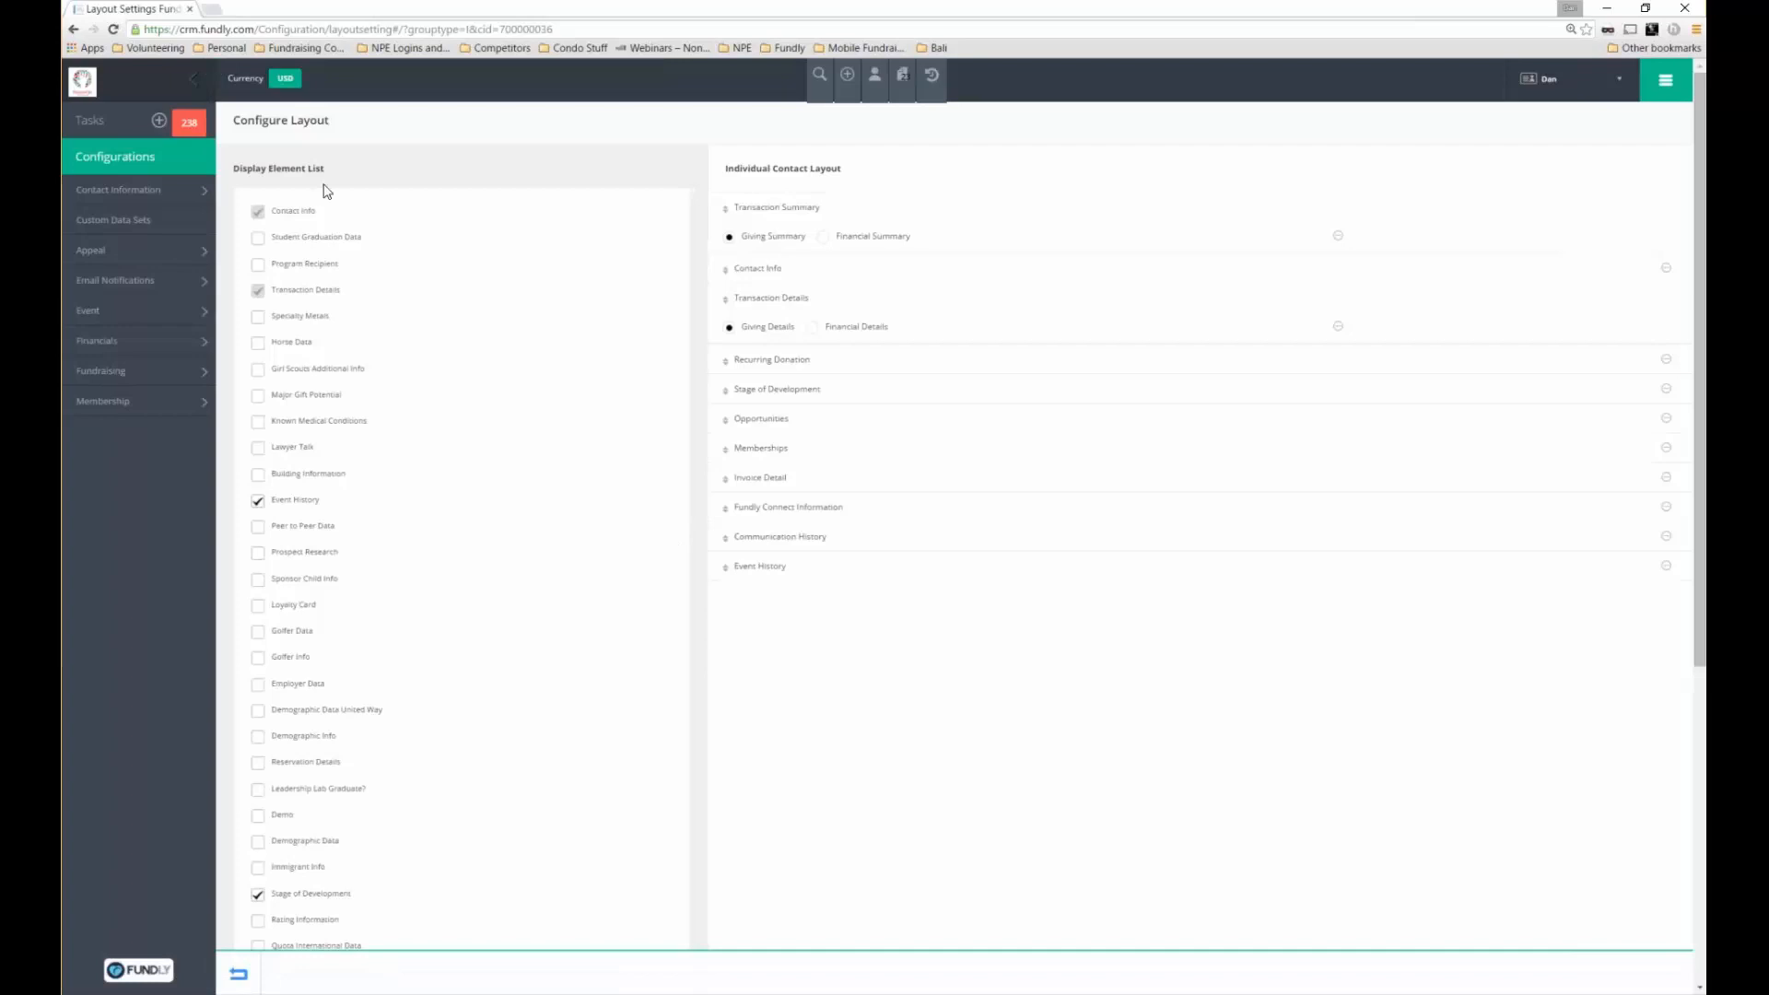
Scroll the Display Element List, then reload back to the contact's profile view
scroll(417, 543, "down", 2)
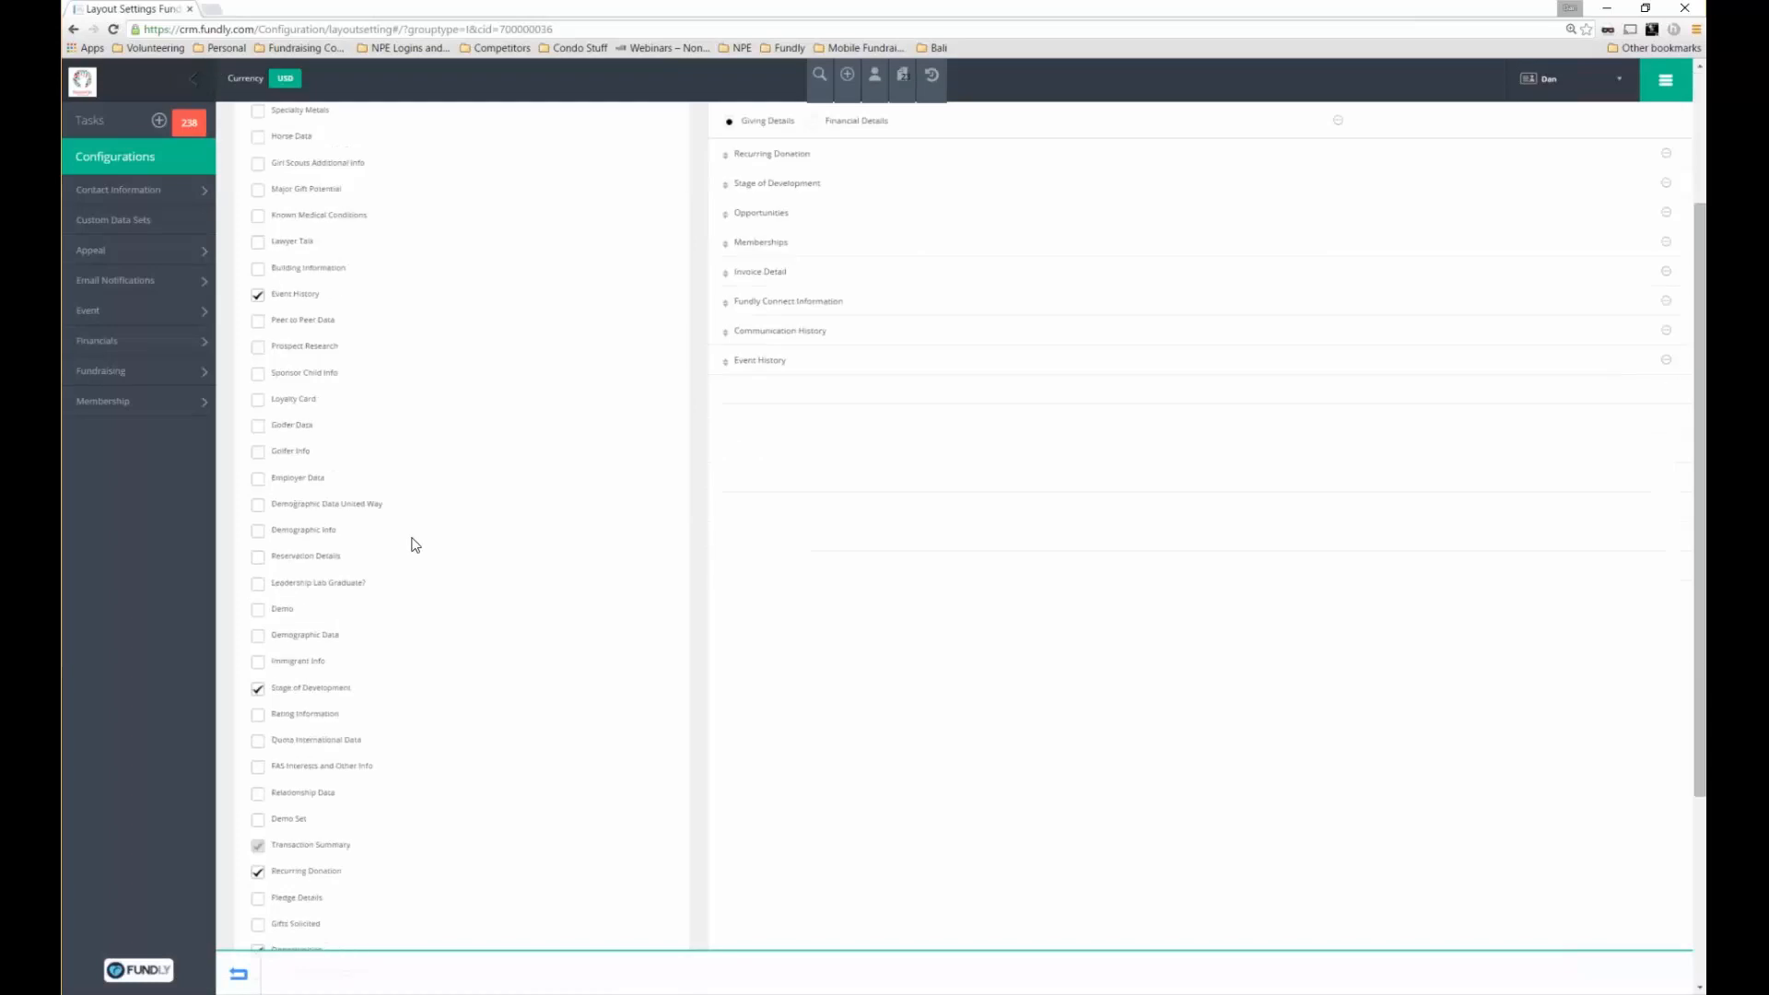
scroll(416, 546, "down", 1)
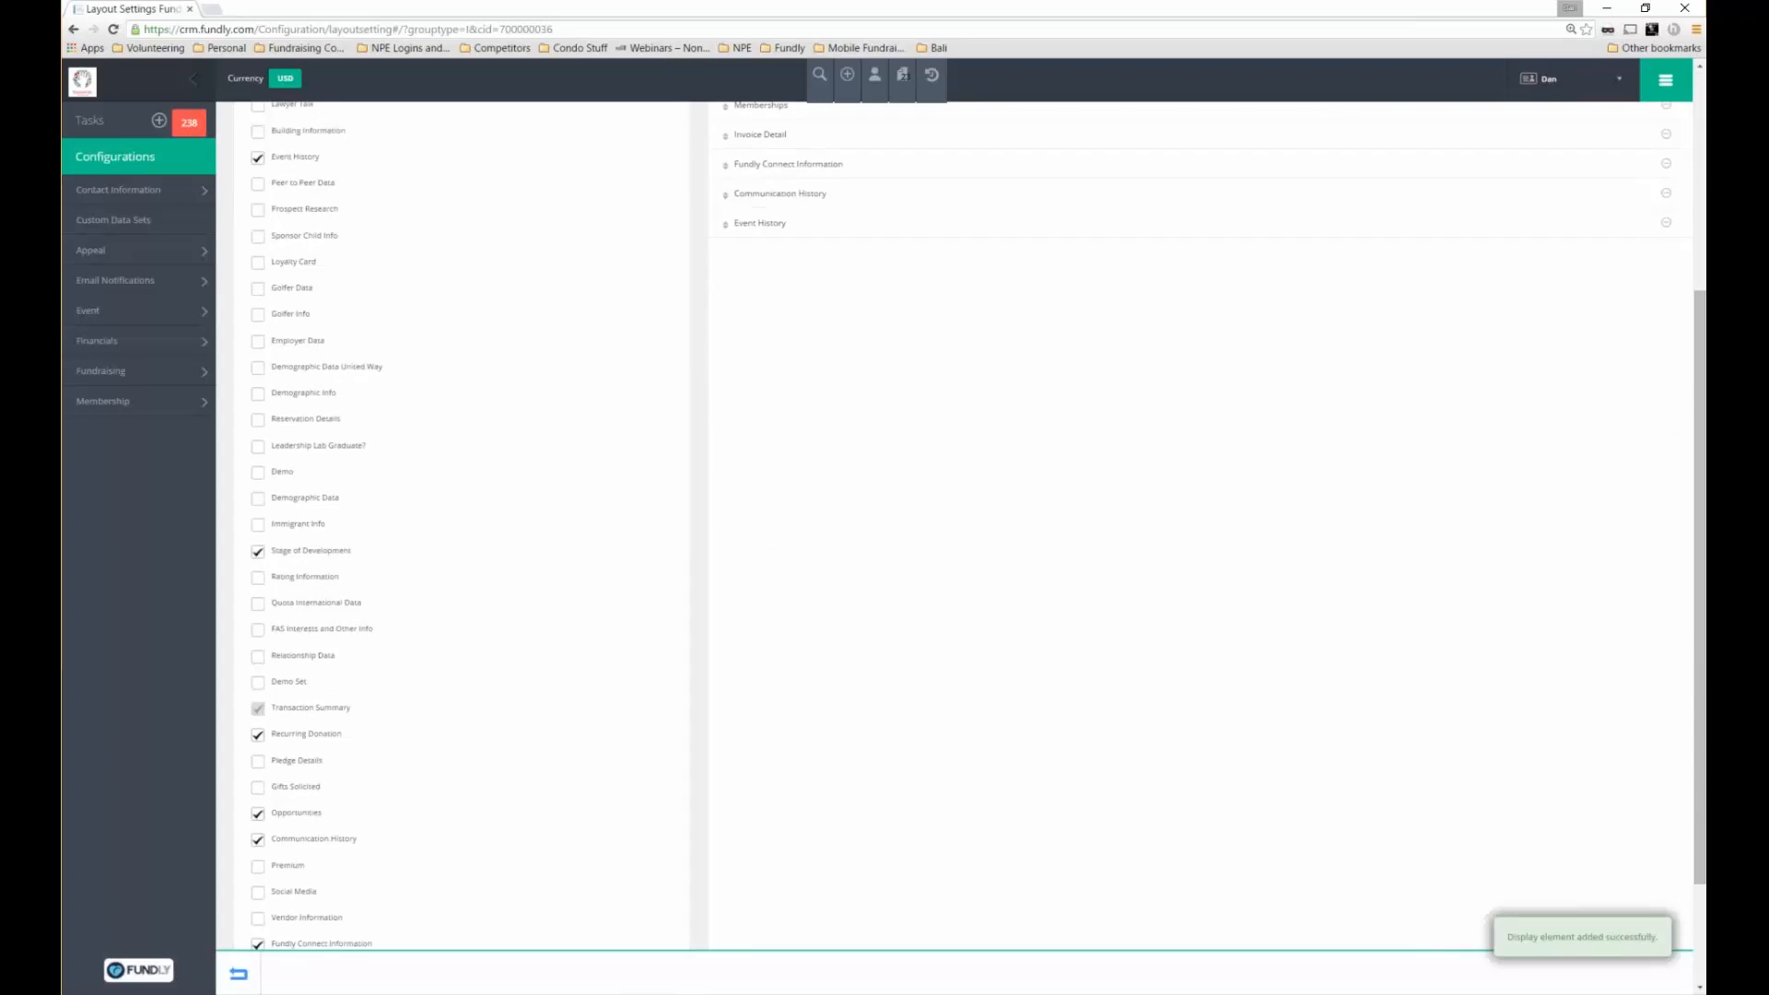
key("F5")
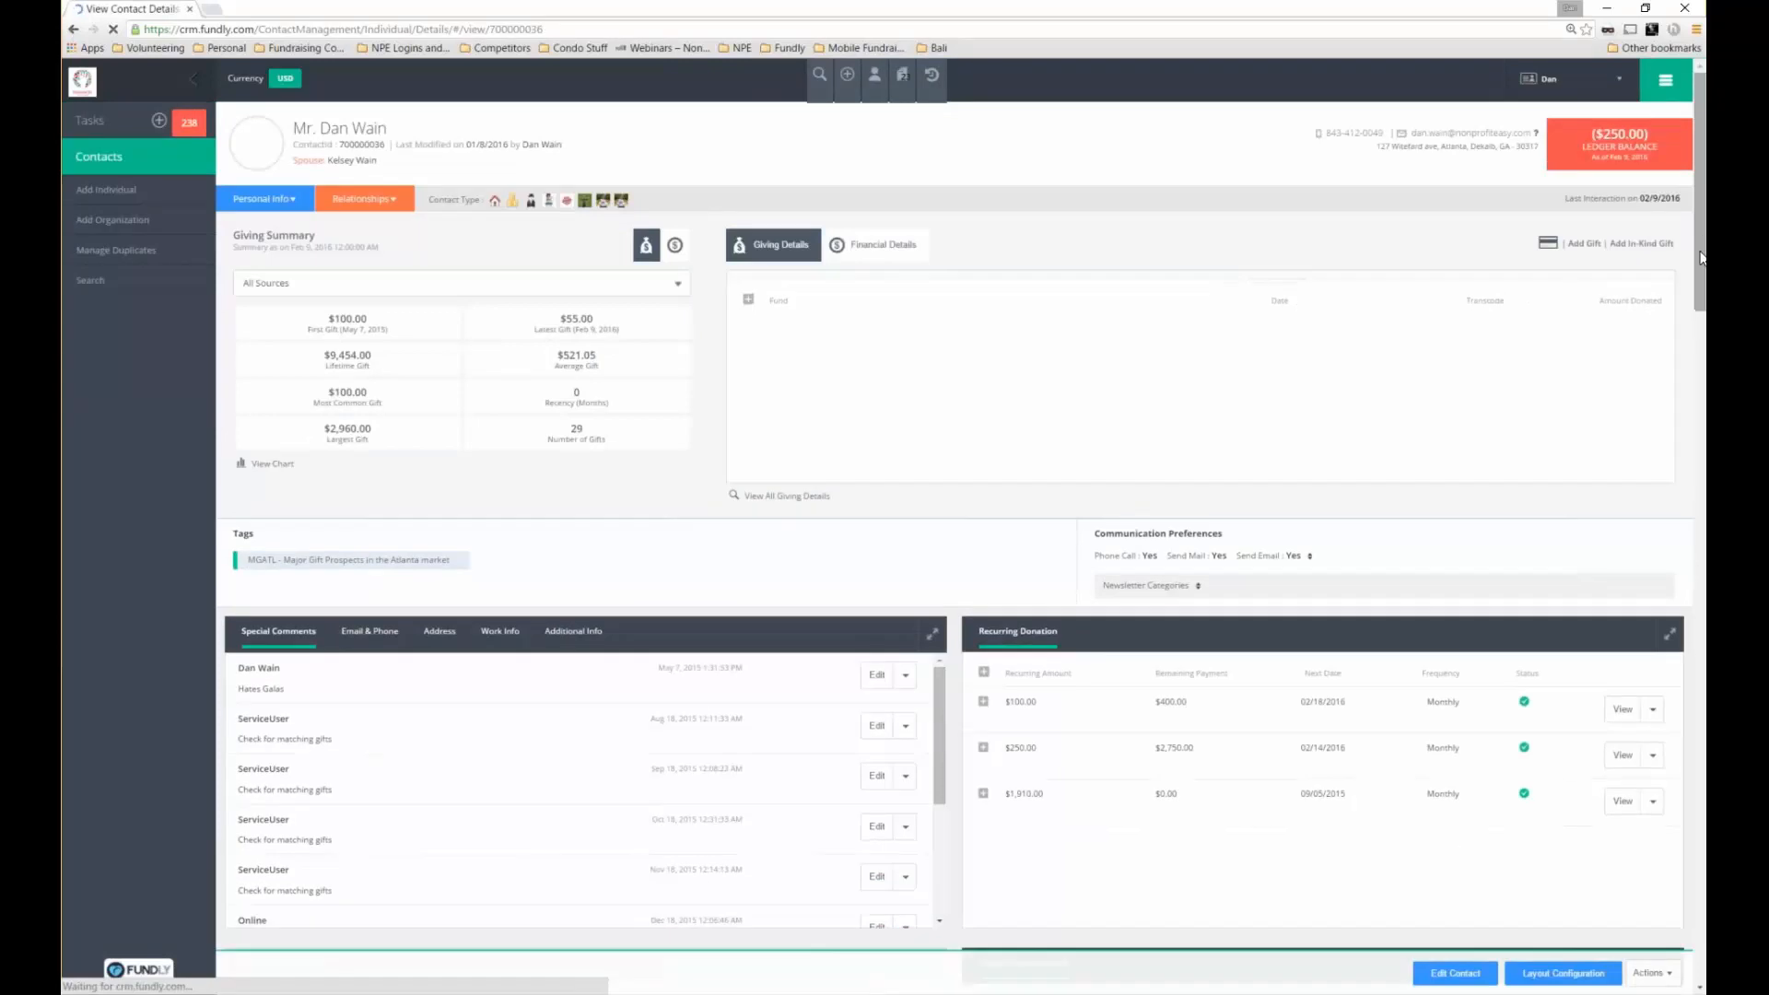
Scroll through the donor's contact panels, return to the top, and open quick contact search
scroll(1701, 342, "down", 3)
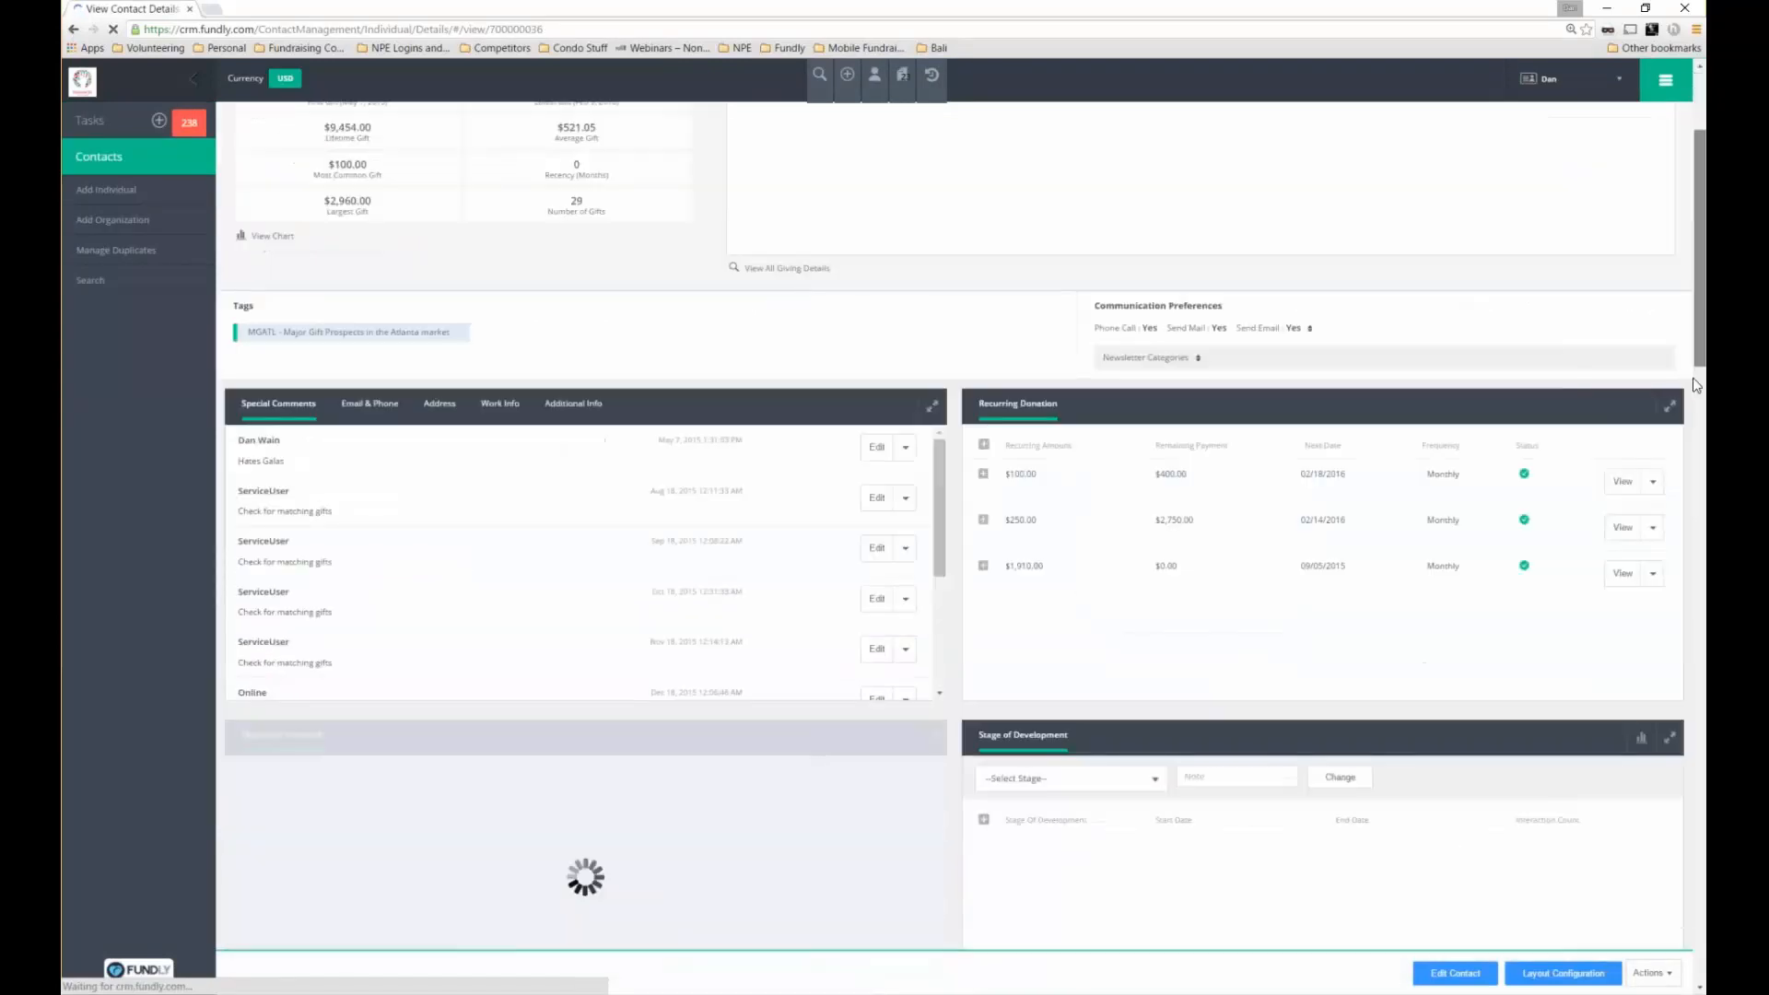
scroll(1696, 386, "down", 8)
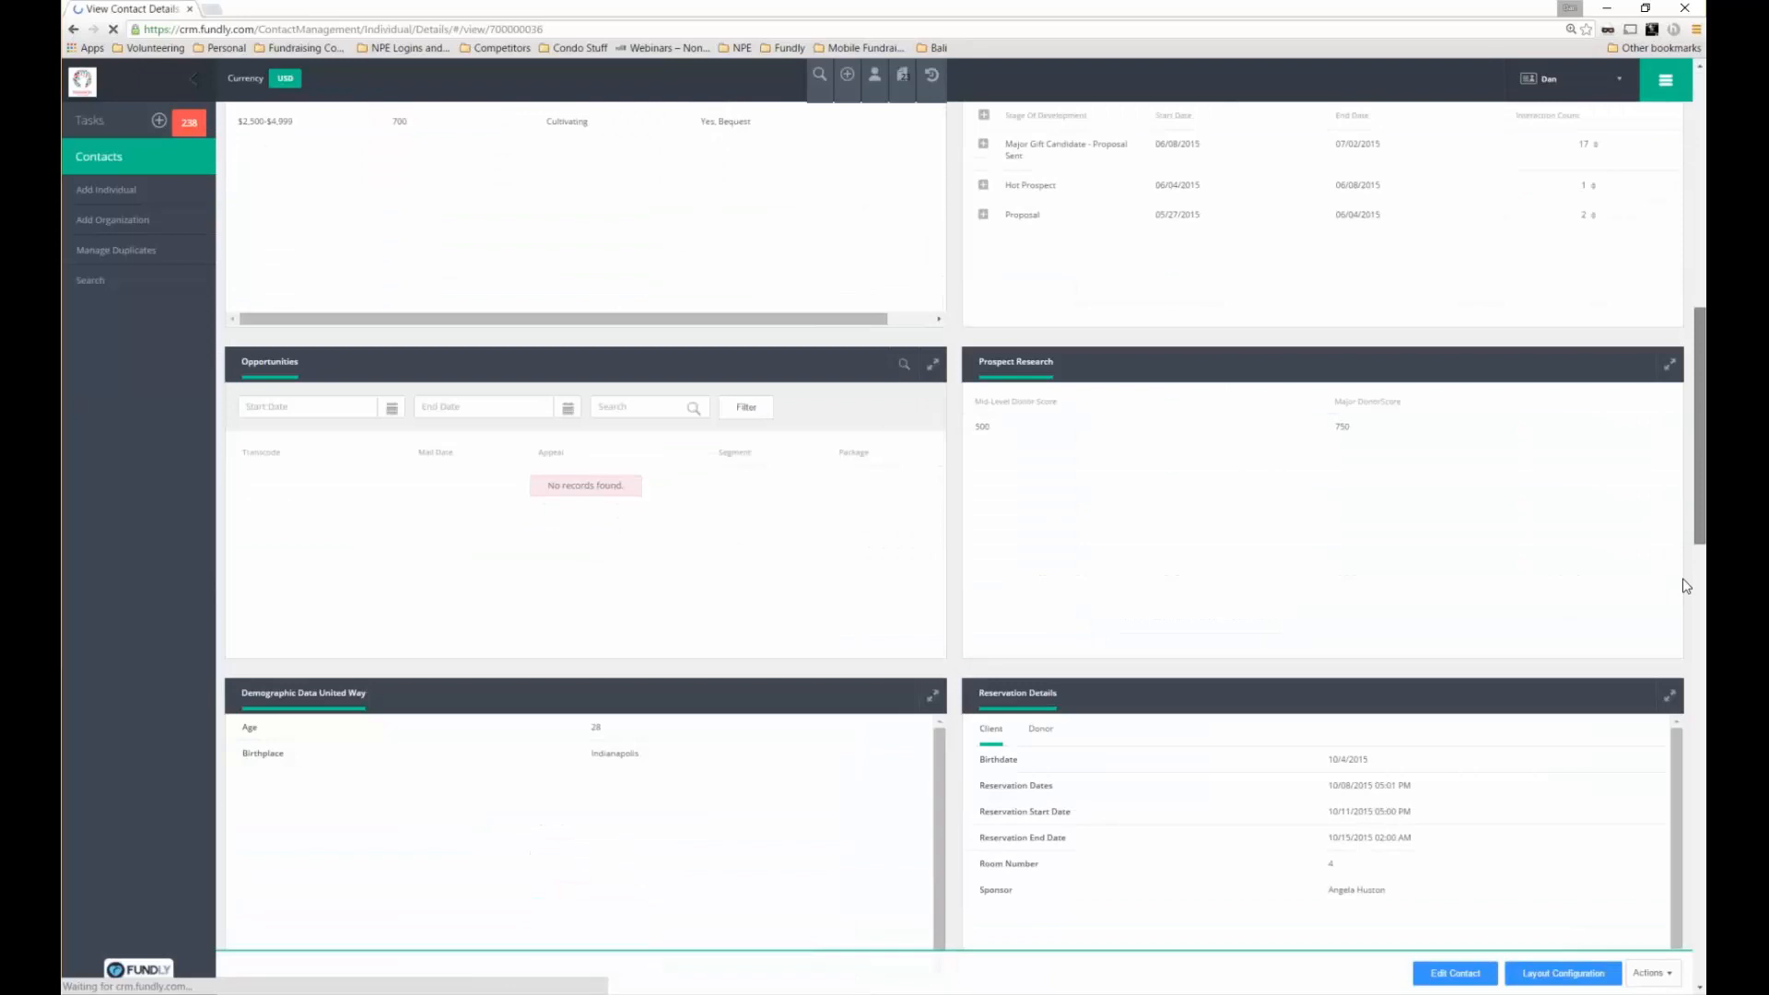
scroll(1693, 742, "down", 10)
scroll(1692, 820, "down", 9)
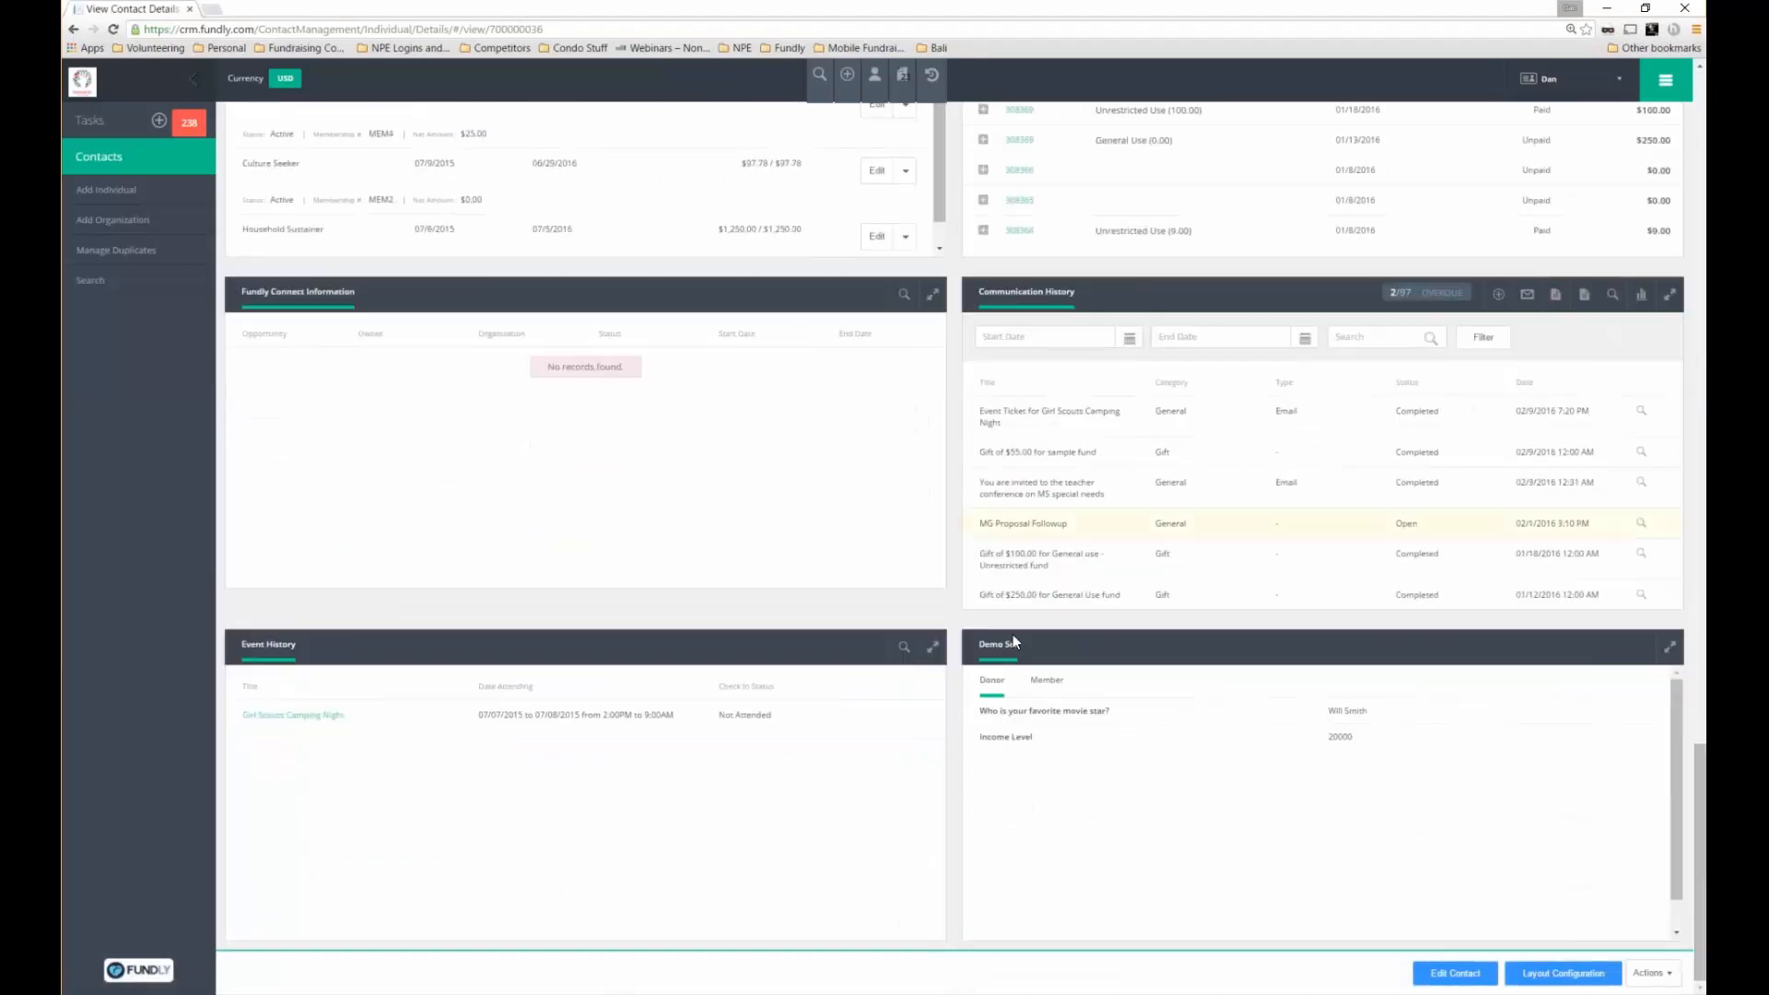
left_click_drag(1020, 645, 978, 645)
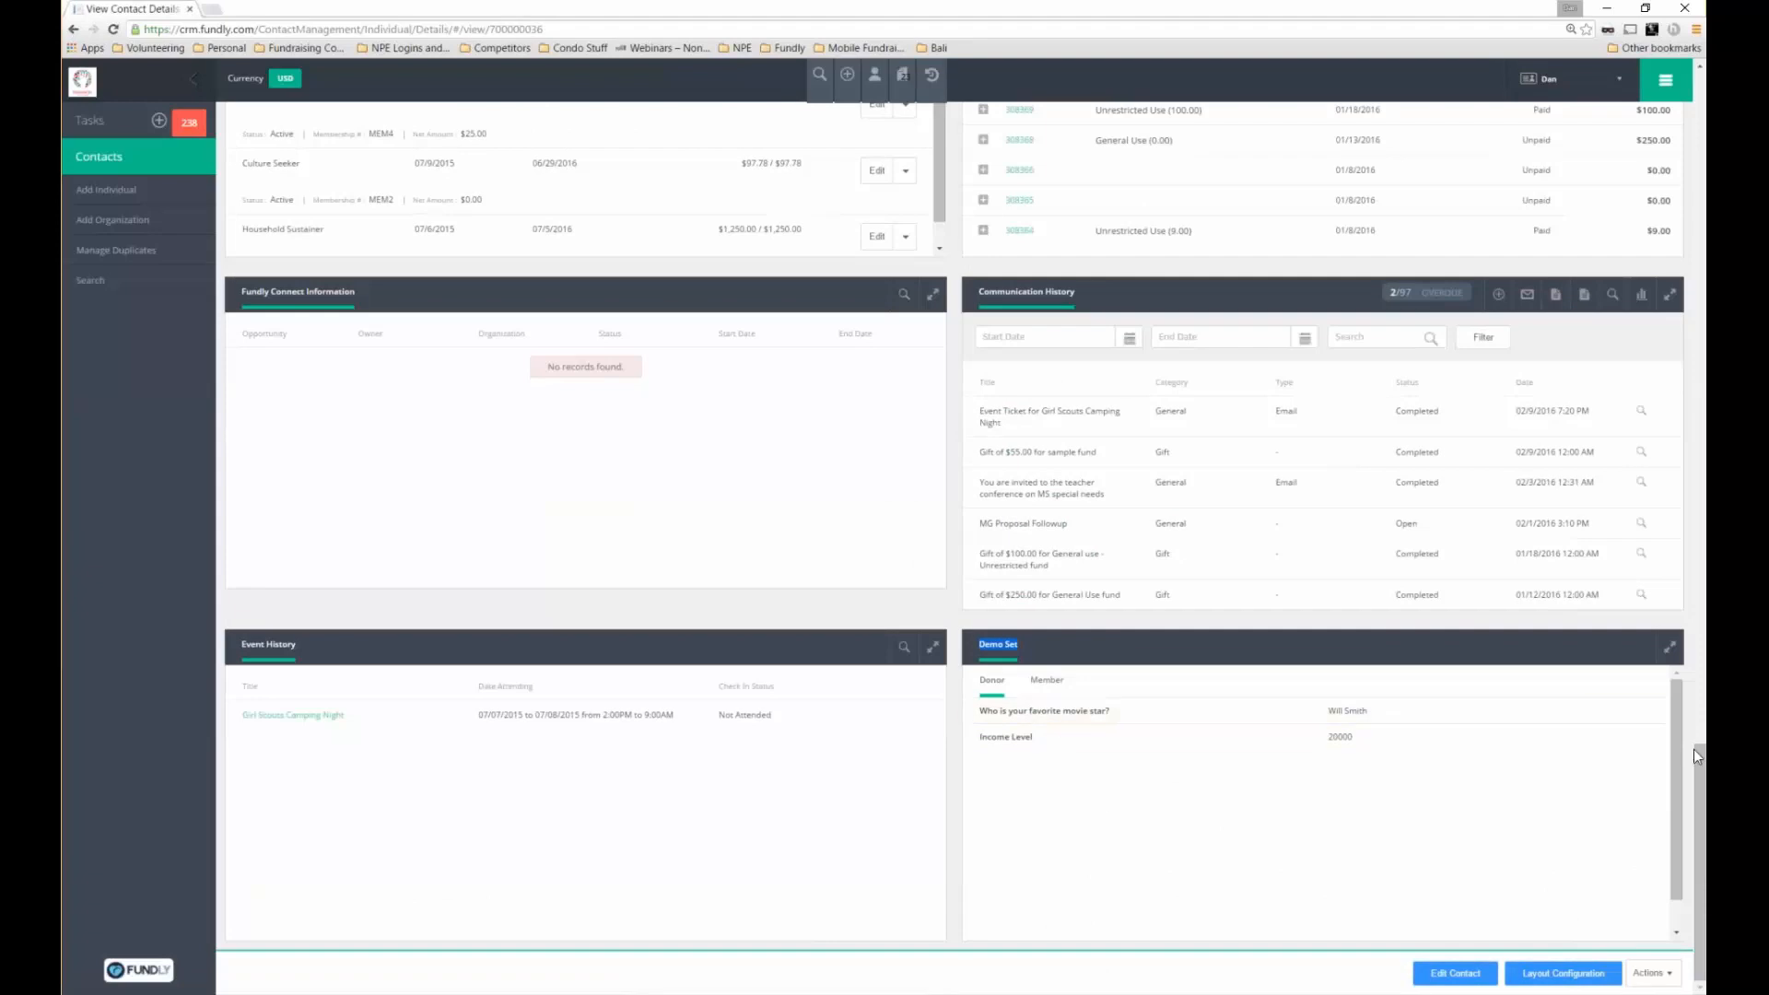
left_click_drag(1701, 746, 1698, 69)
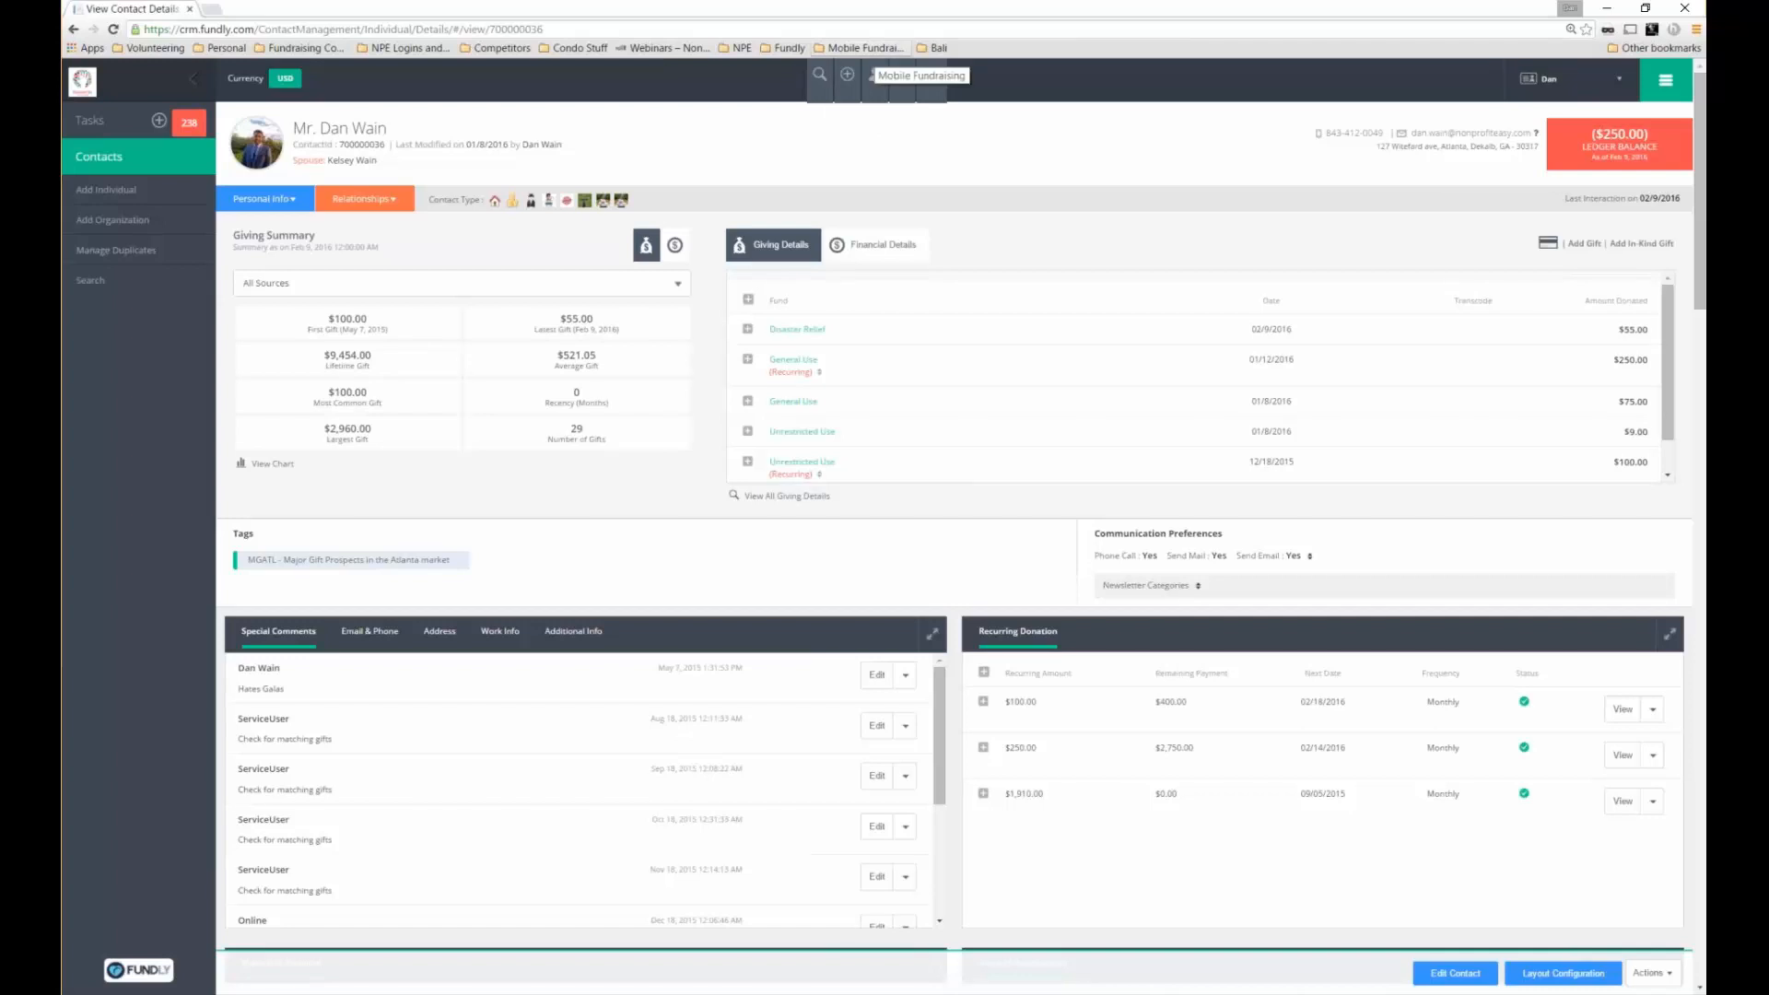
left_click(820, 87)
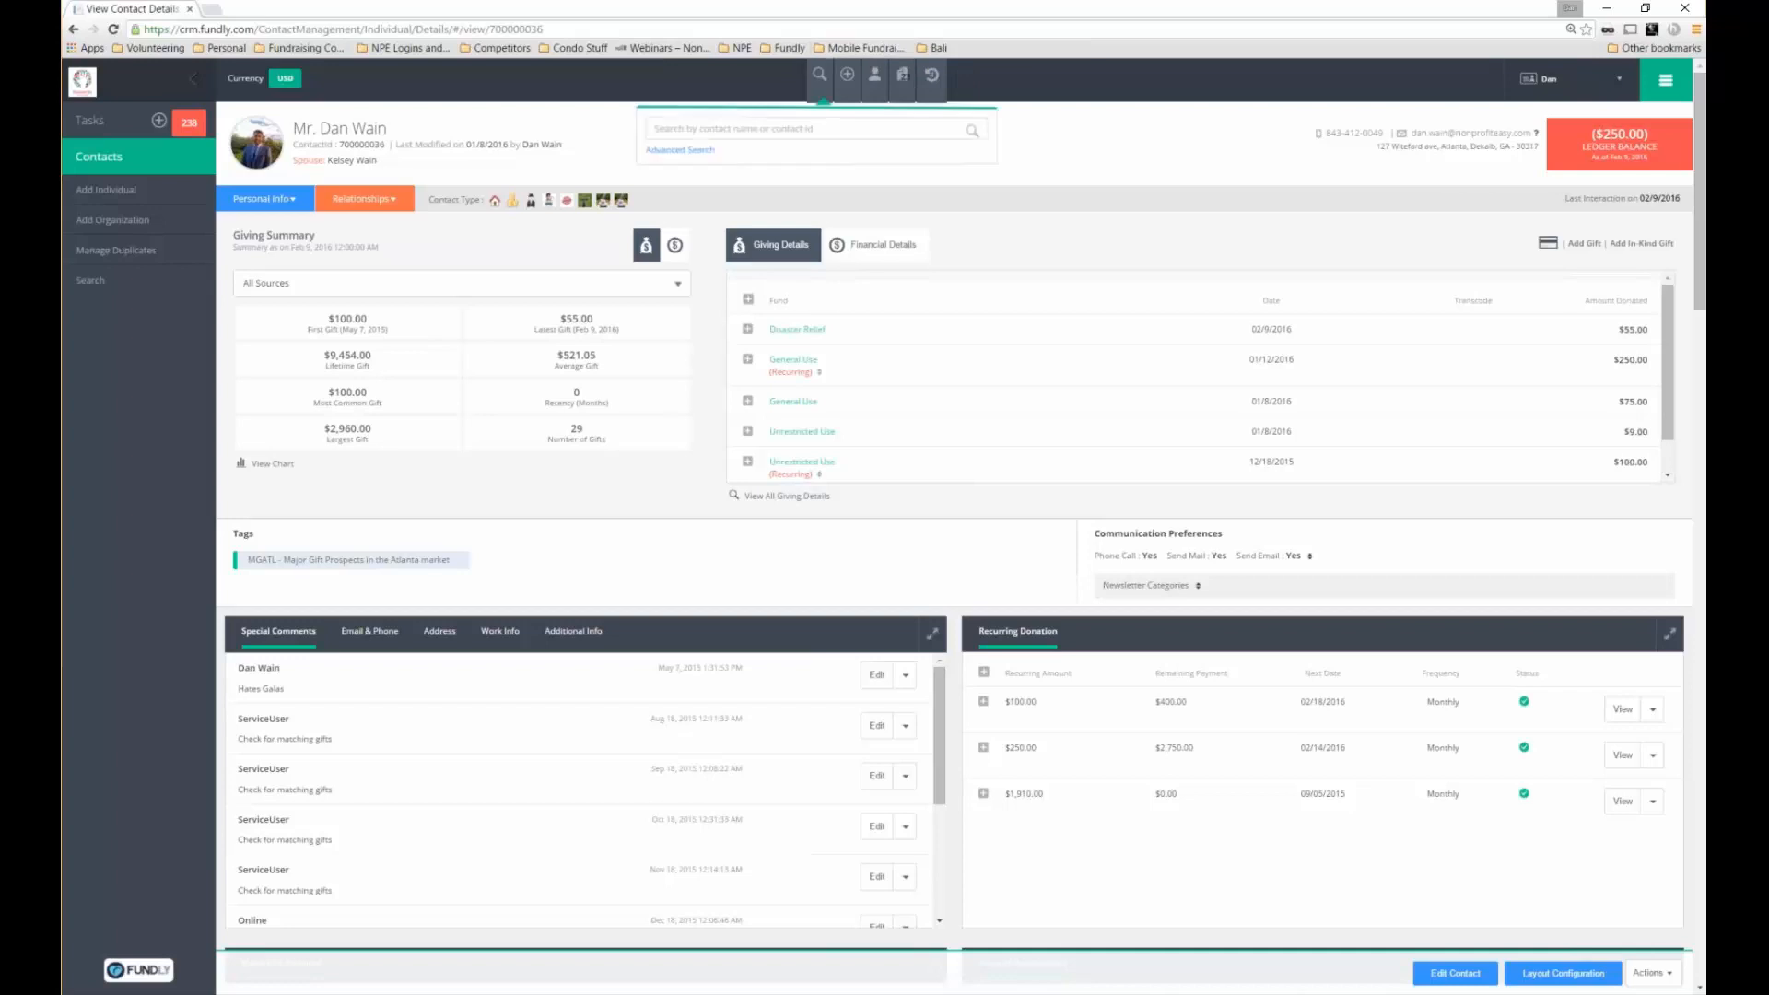
In Advanced Search, set a rule: Who is your favorite movie star? in 'george clooney'
left_click(696, 152)
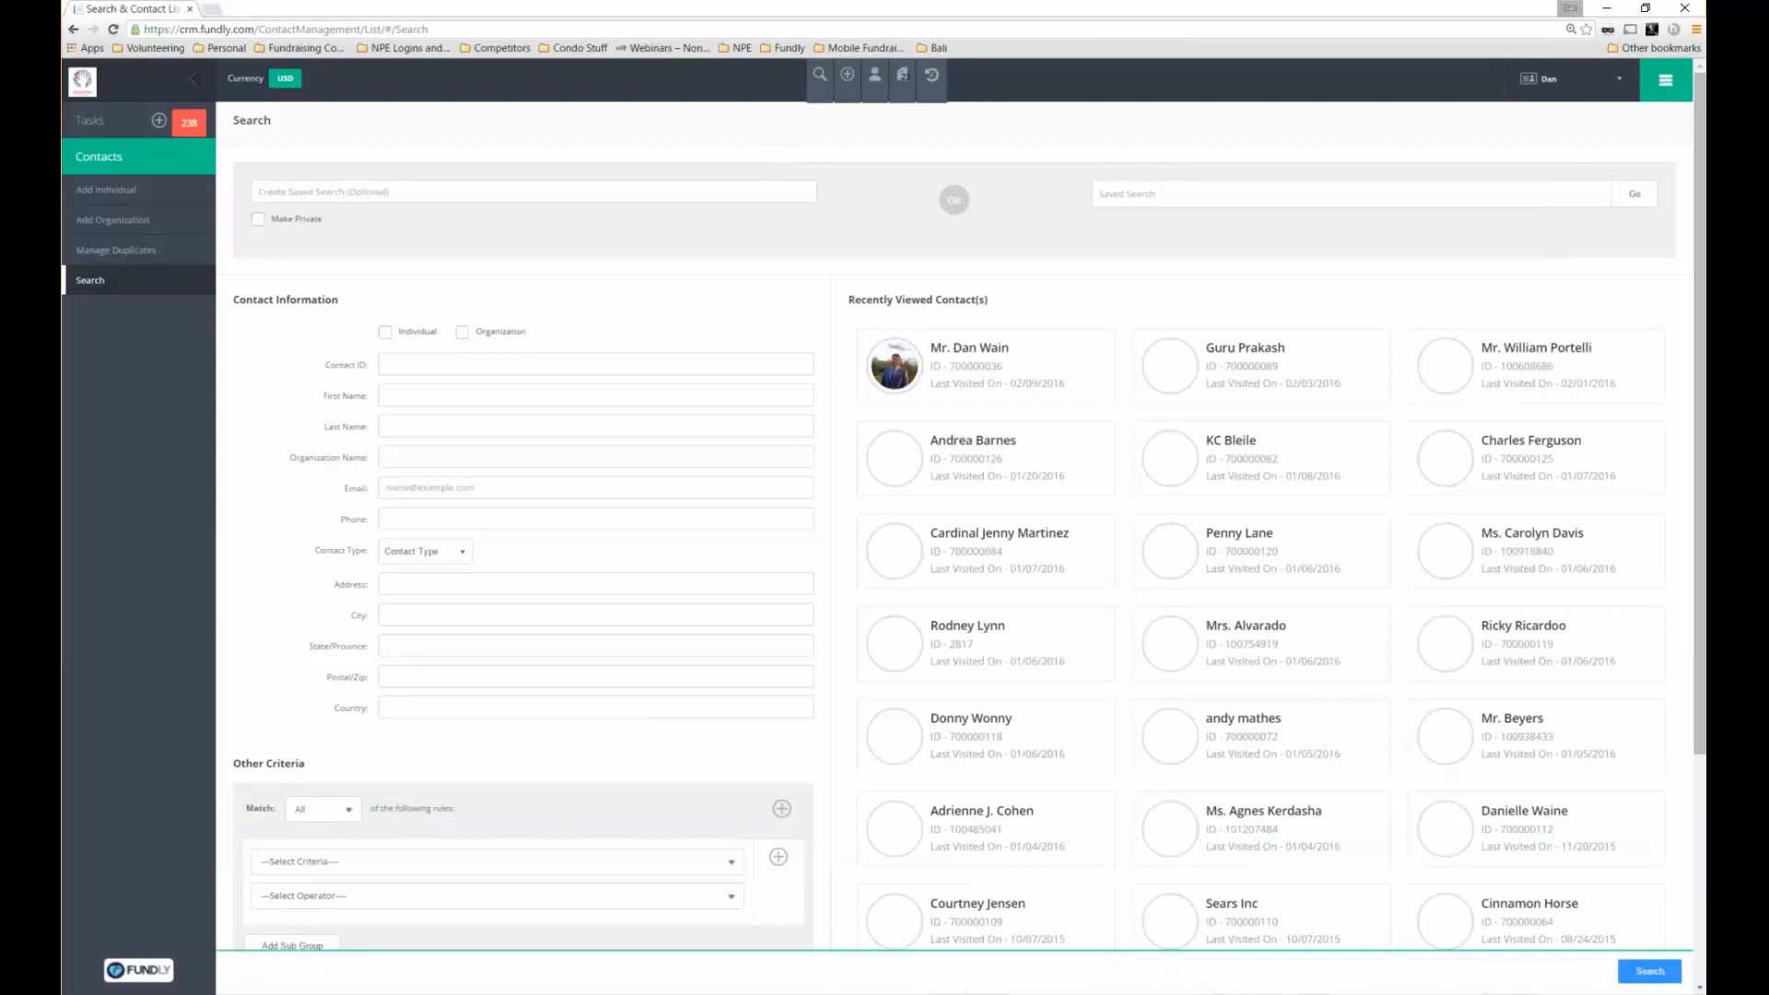
scroll(961, 525, "down", 2)
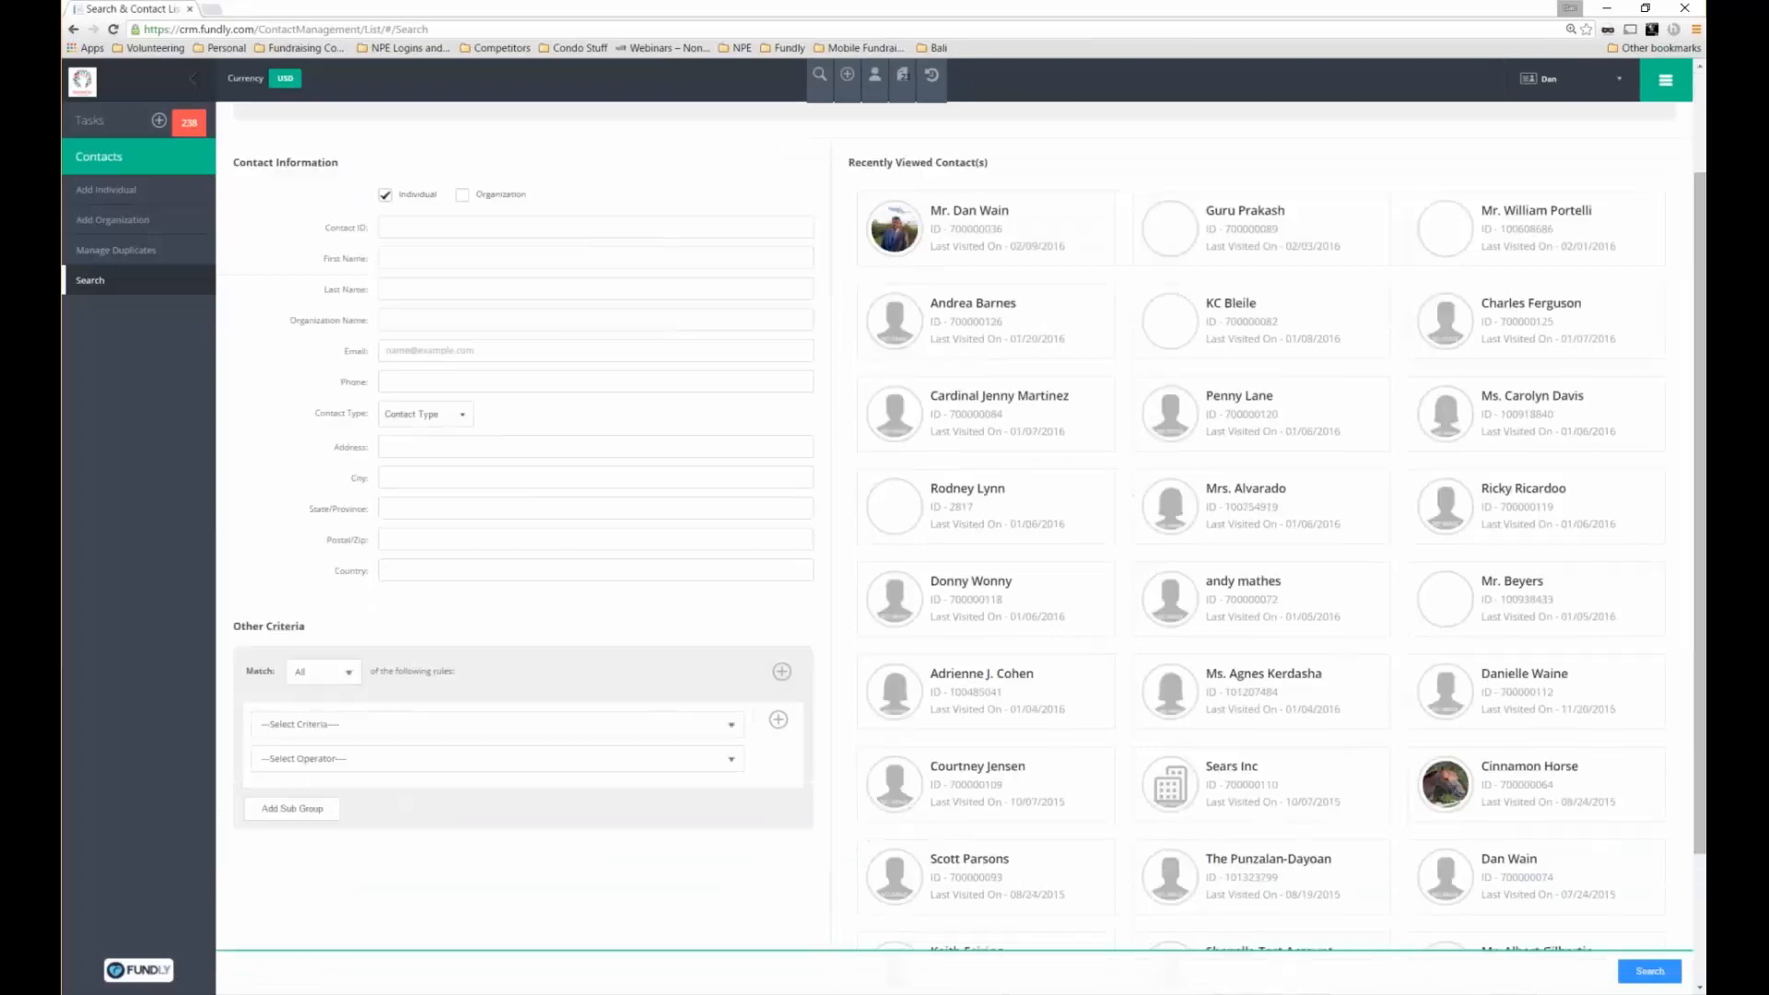
scroll(960, 525, "down", 2)
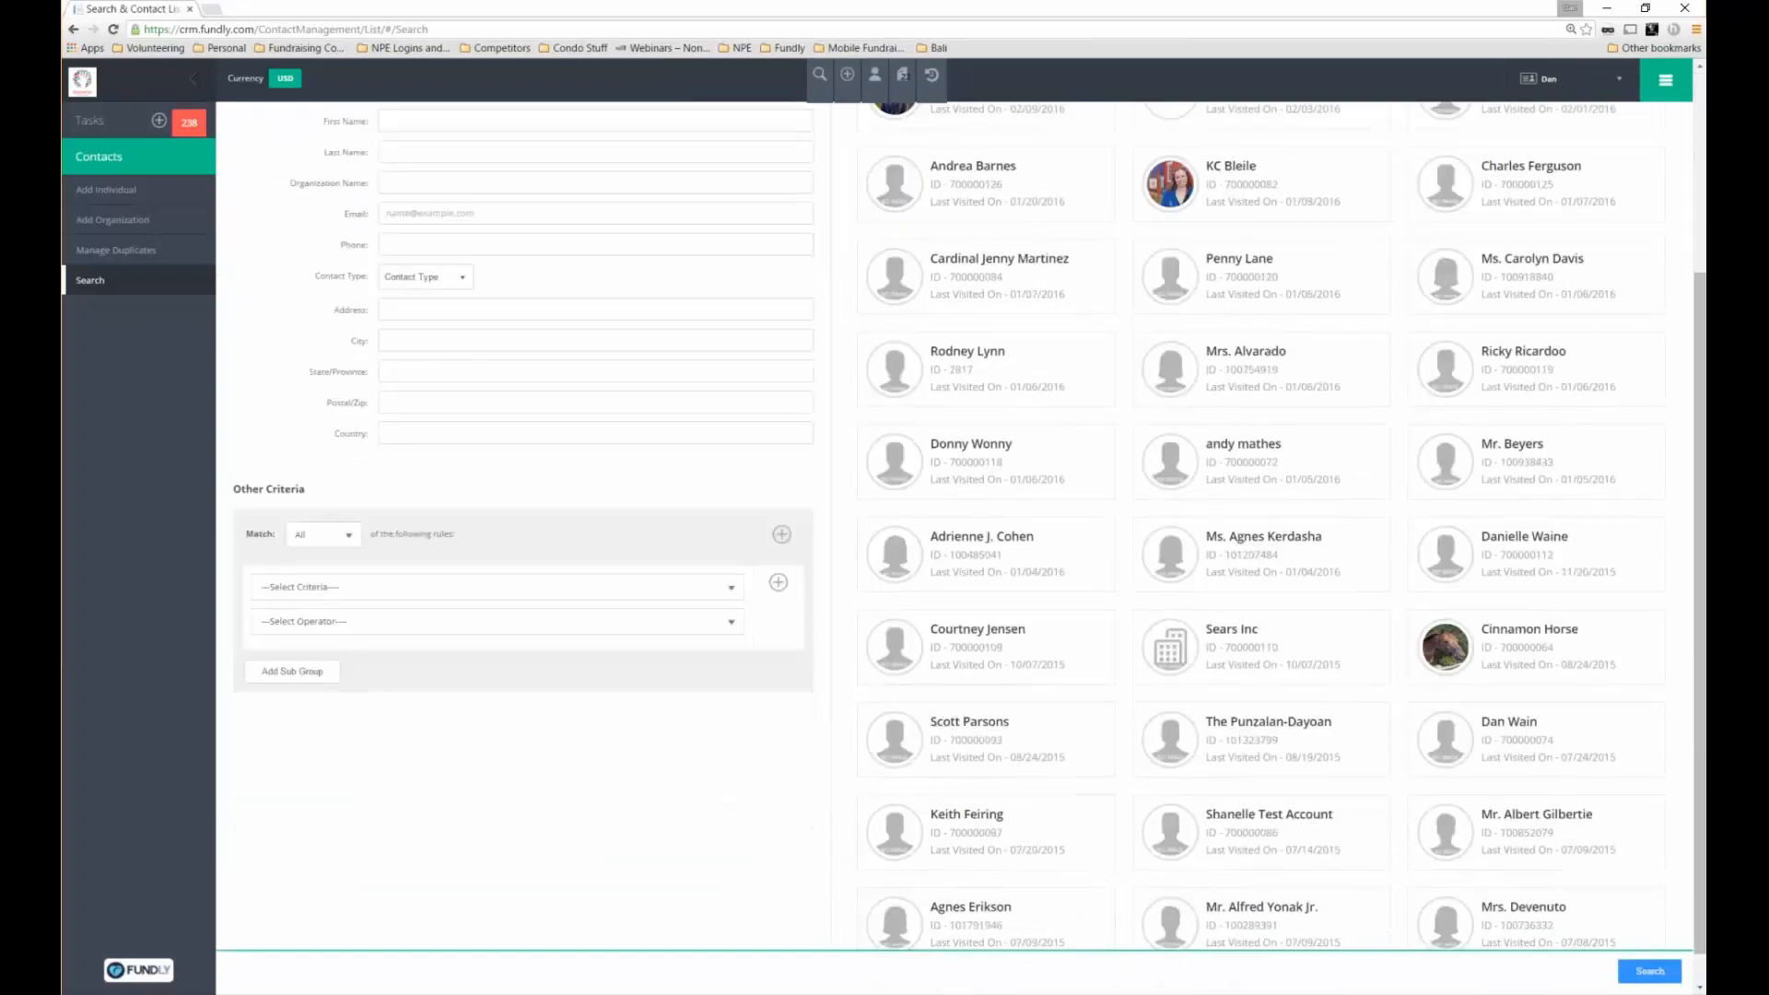
left_click(498, 587)
scroll(739, 679, "down", 3)
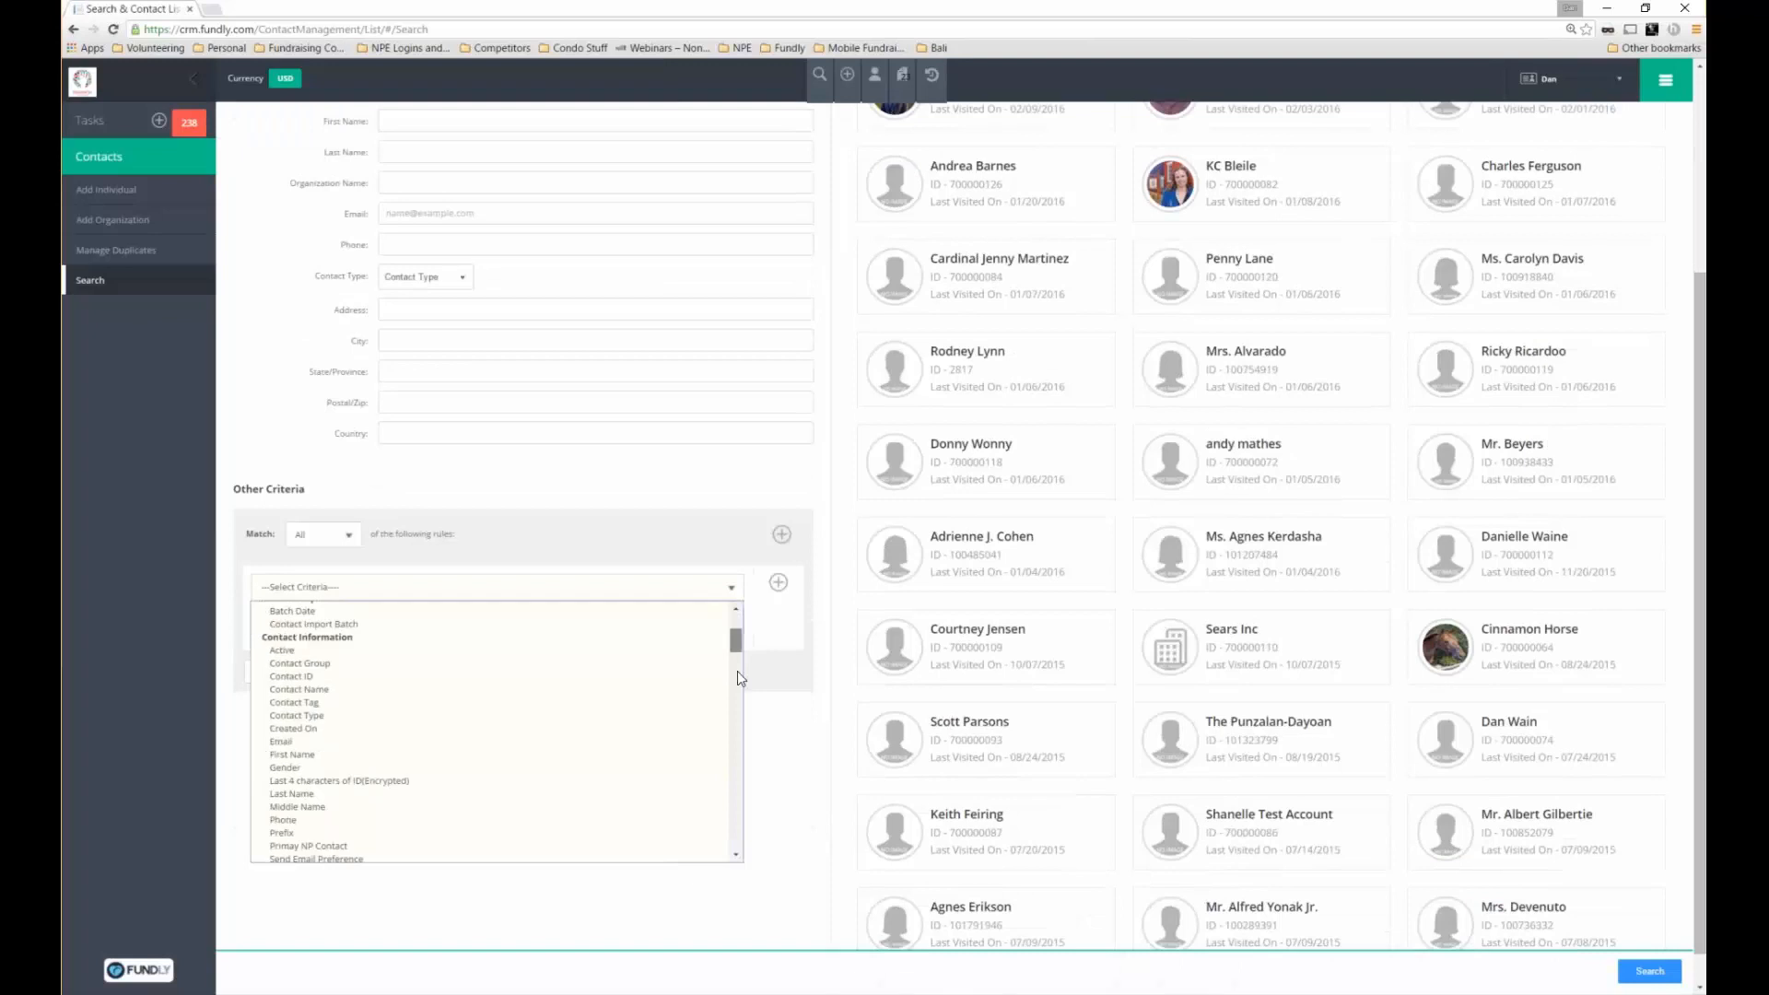
scroll(737, 678, "down", 5)
left_click(376, 593)
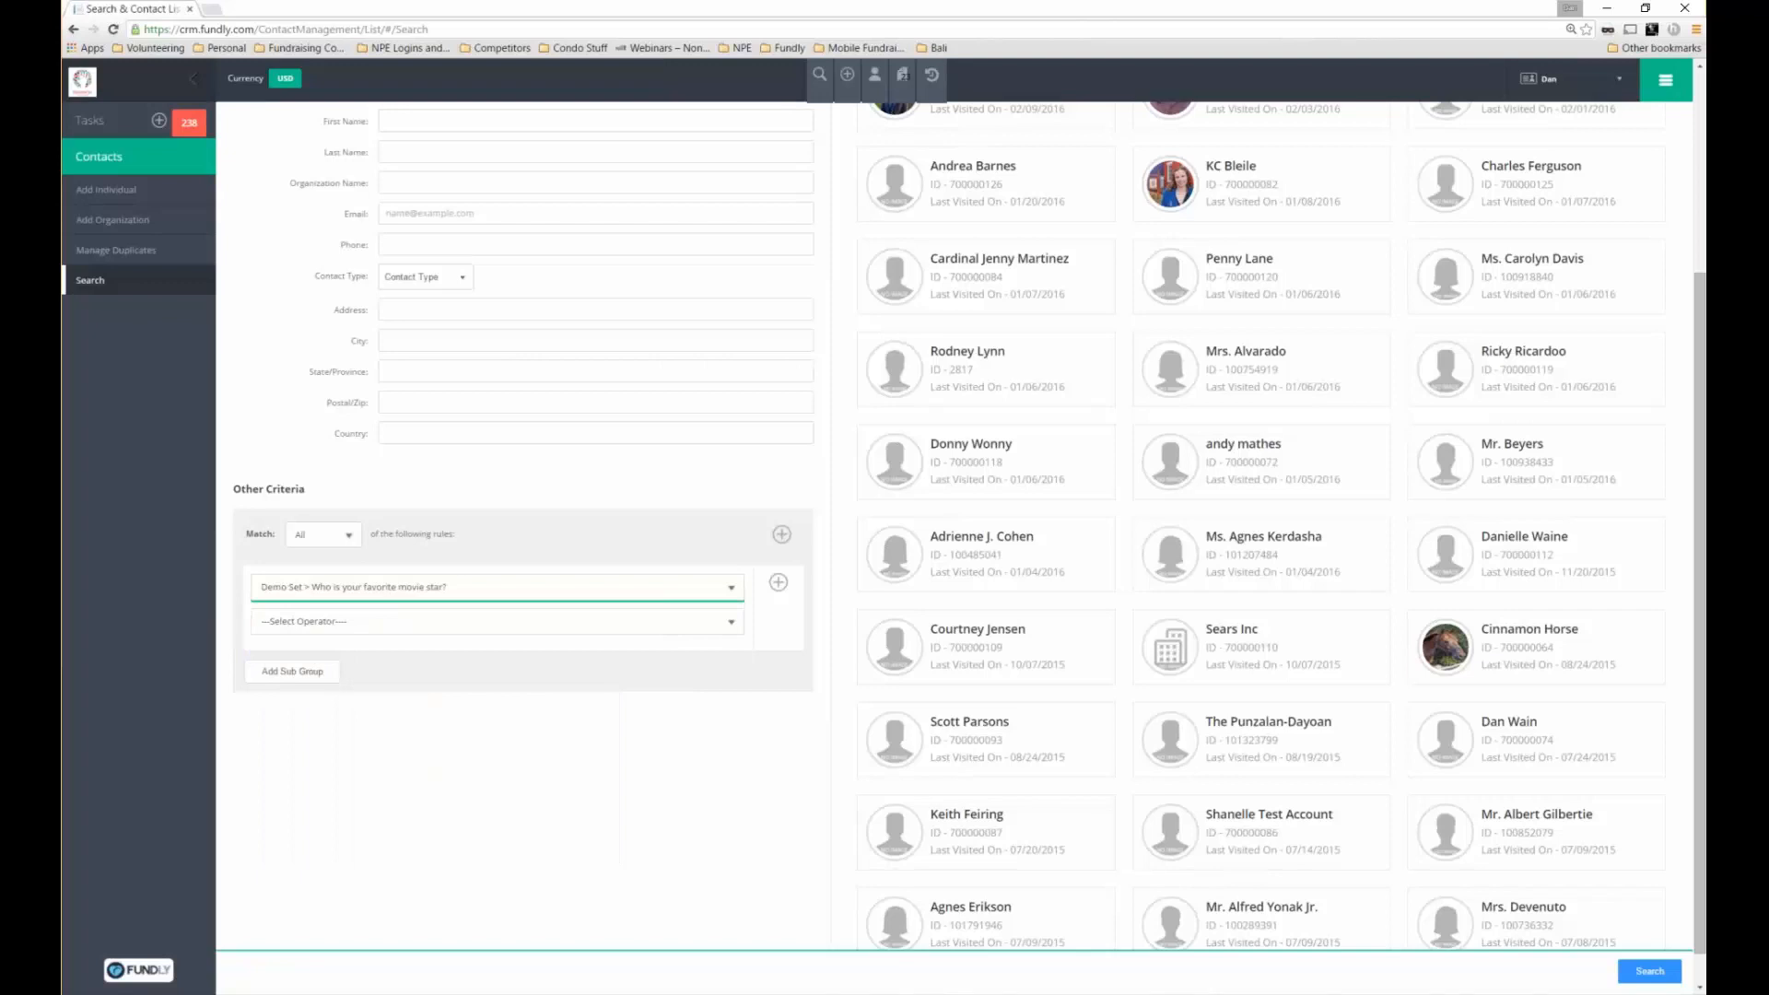
left_click(456, 620)
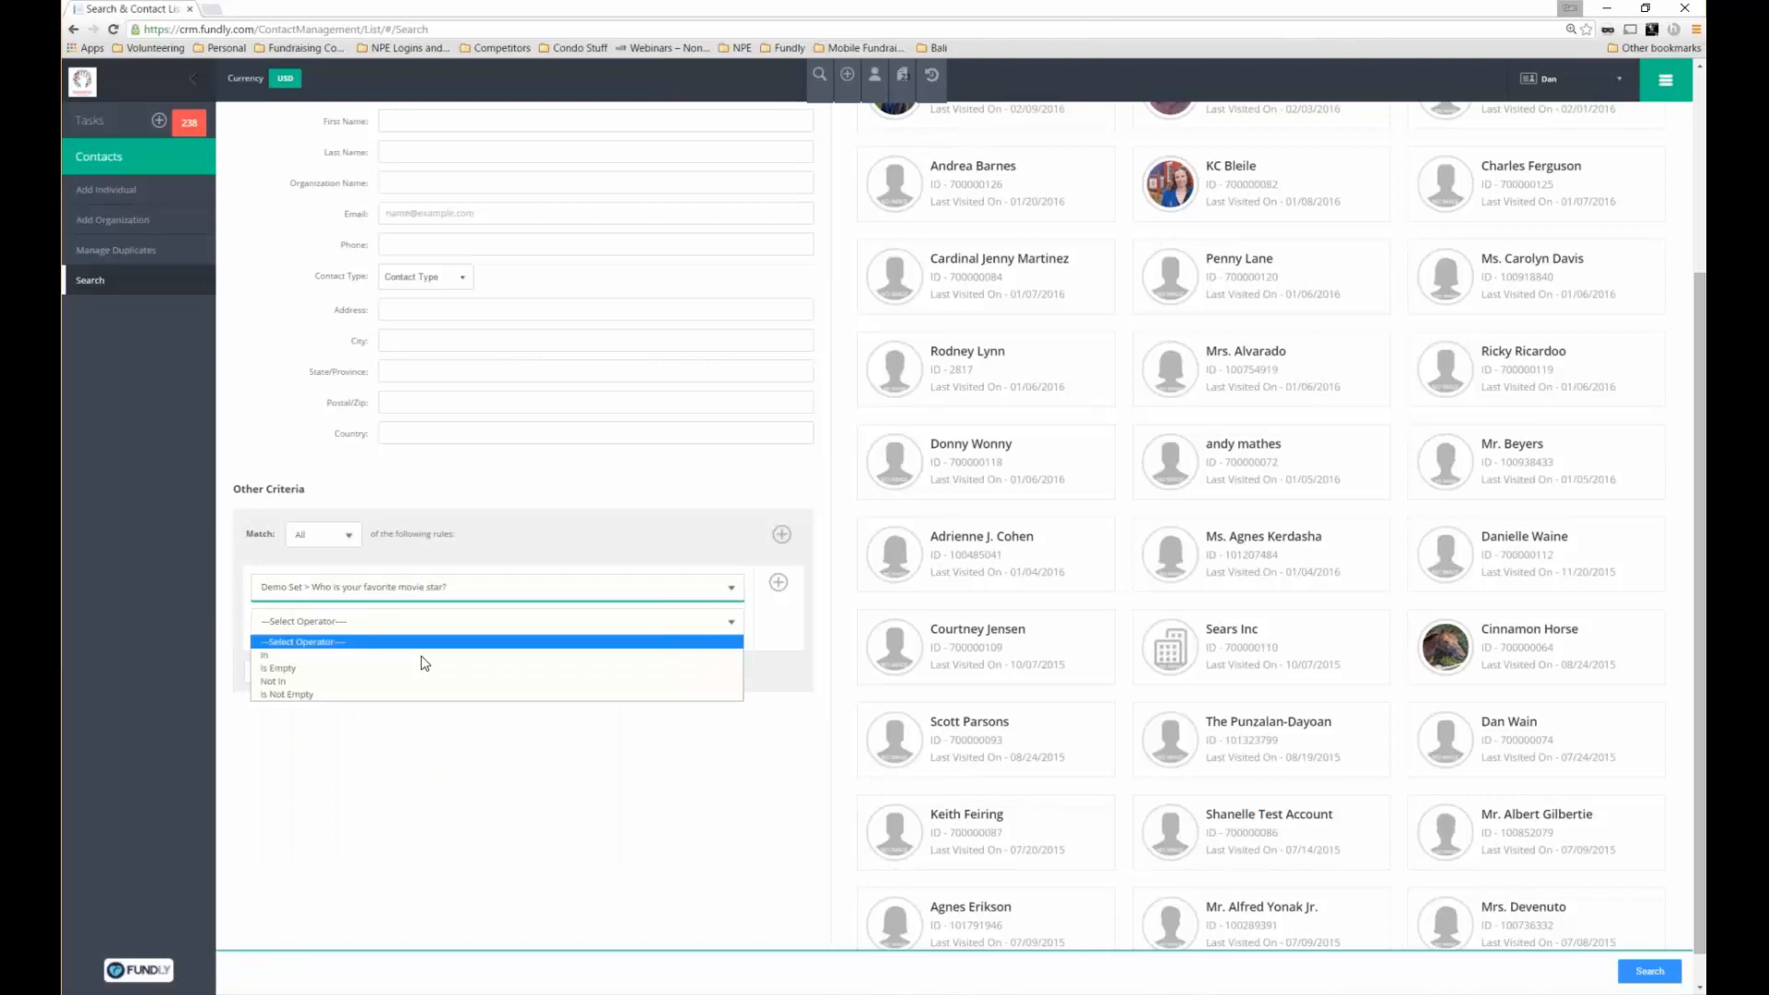
left_click(419, 655)
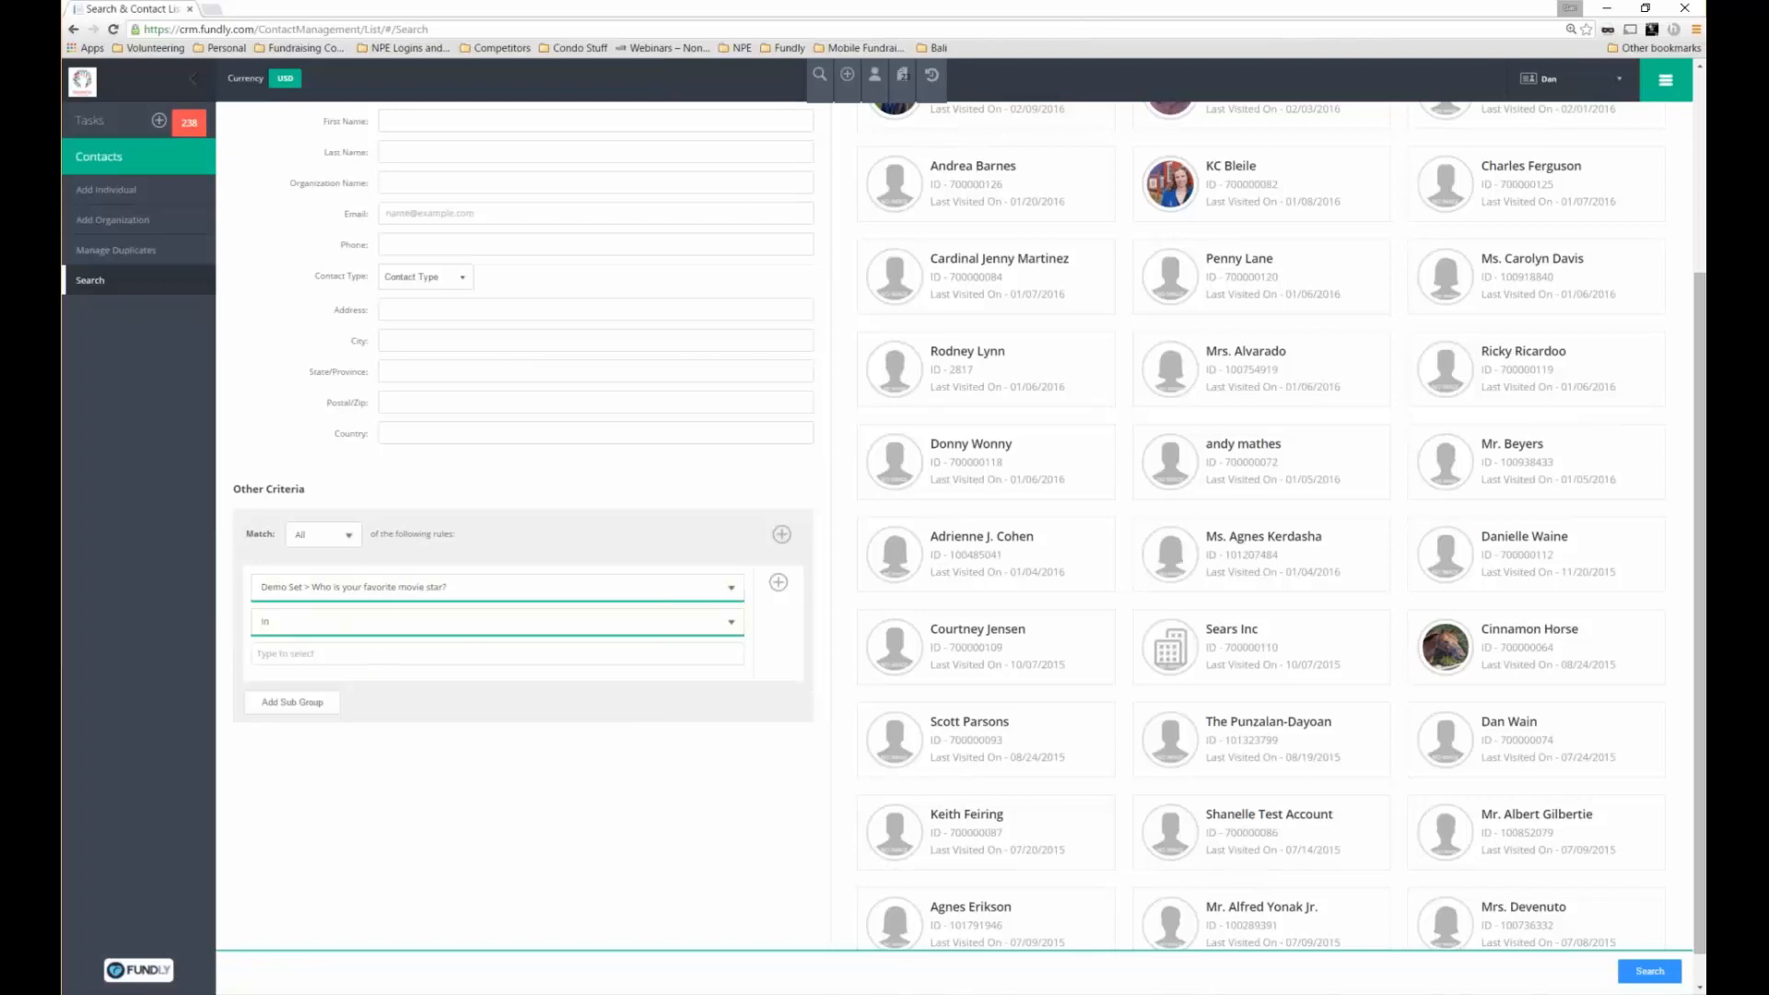
type("george clooney")
Remove the extra empty rule group added below the first rule
key("Return")
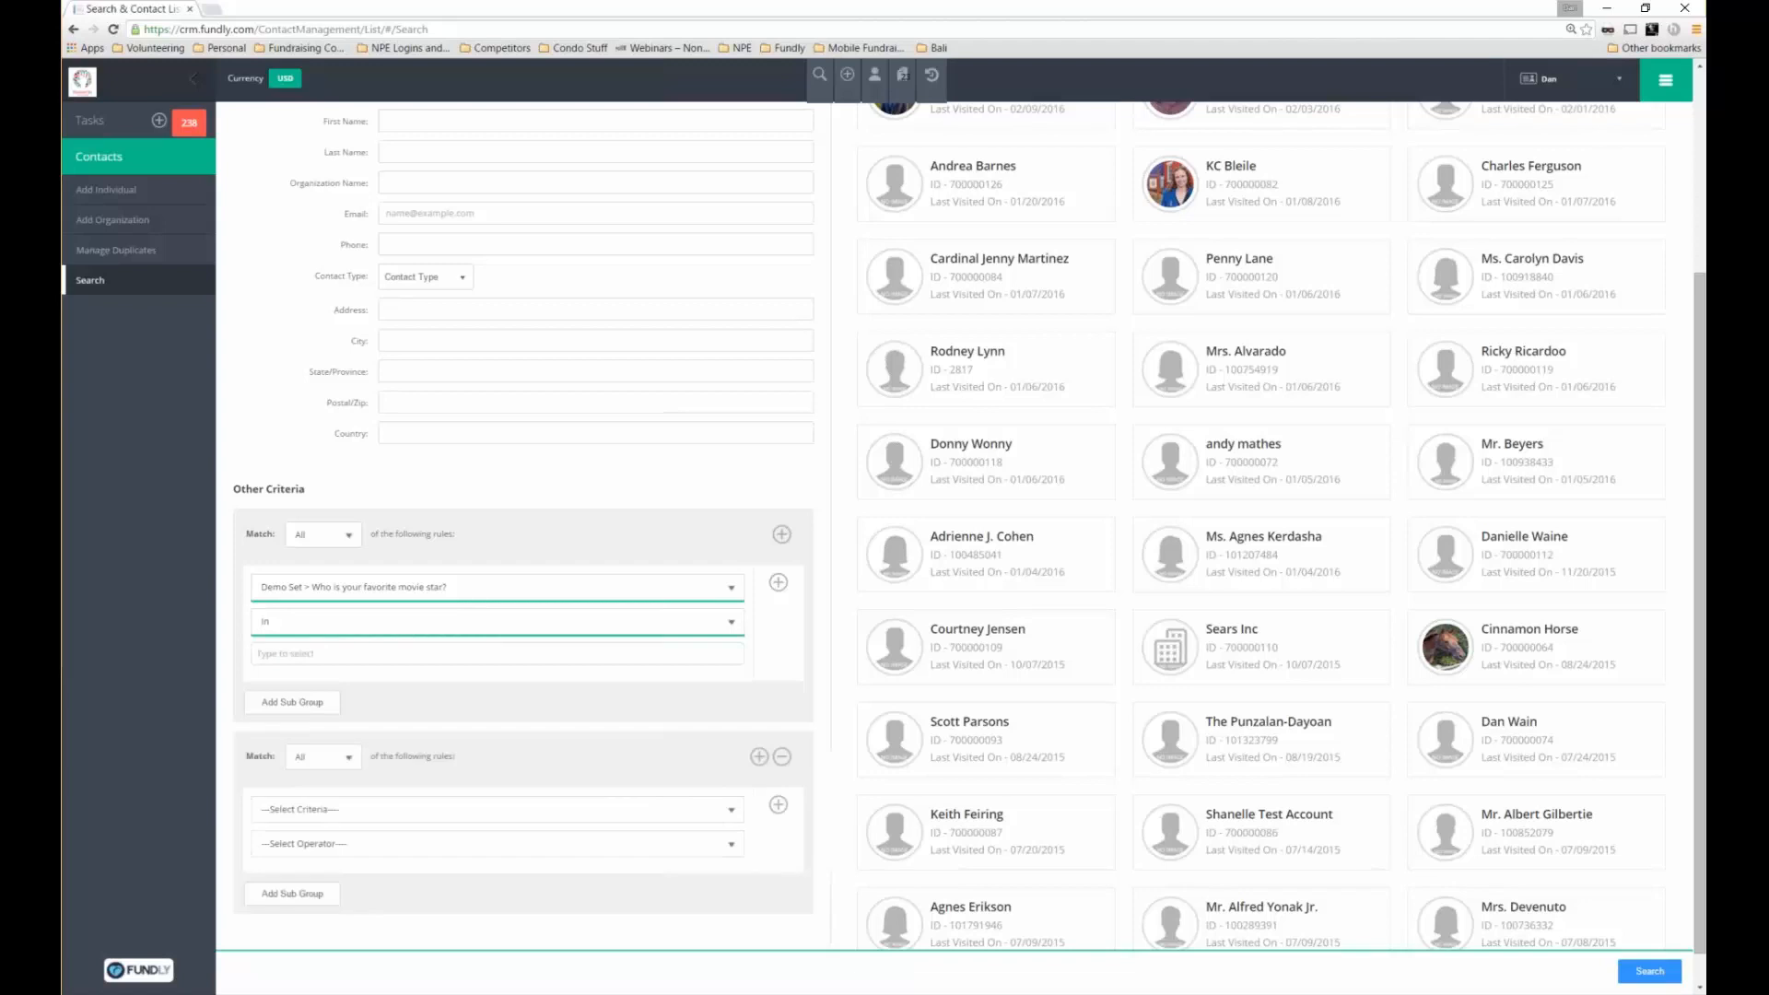
left_click(715, 810)
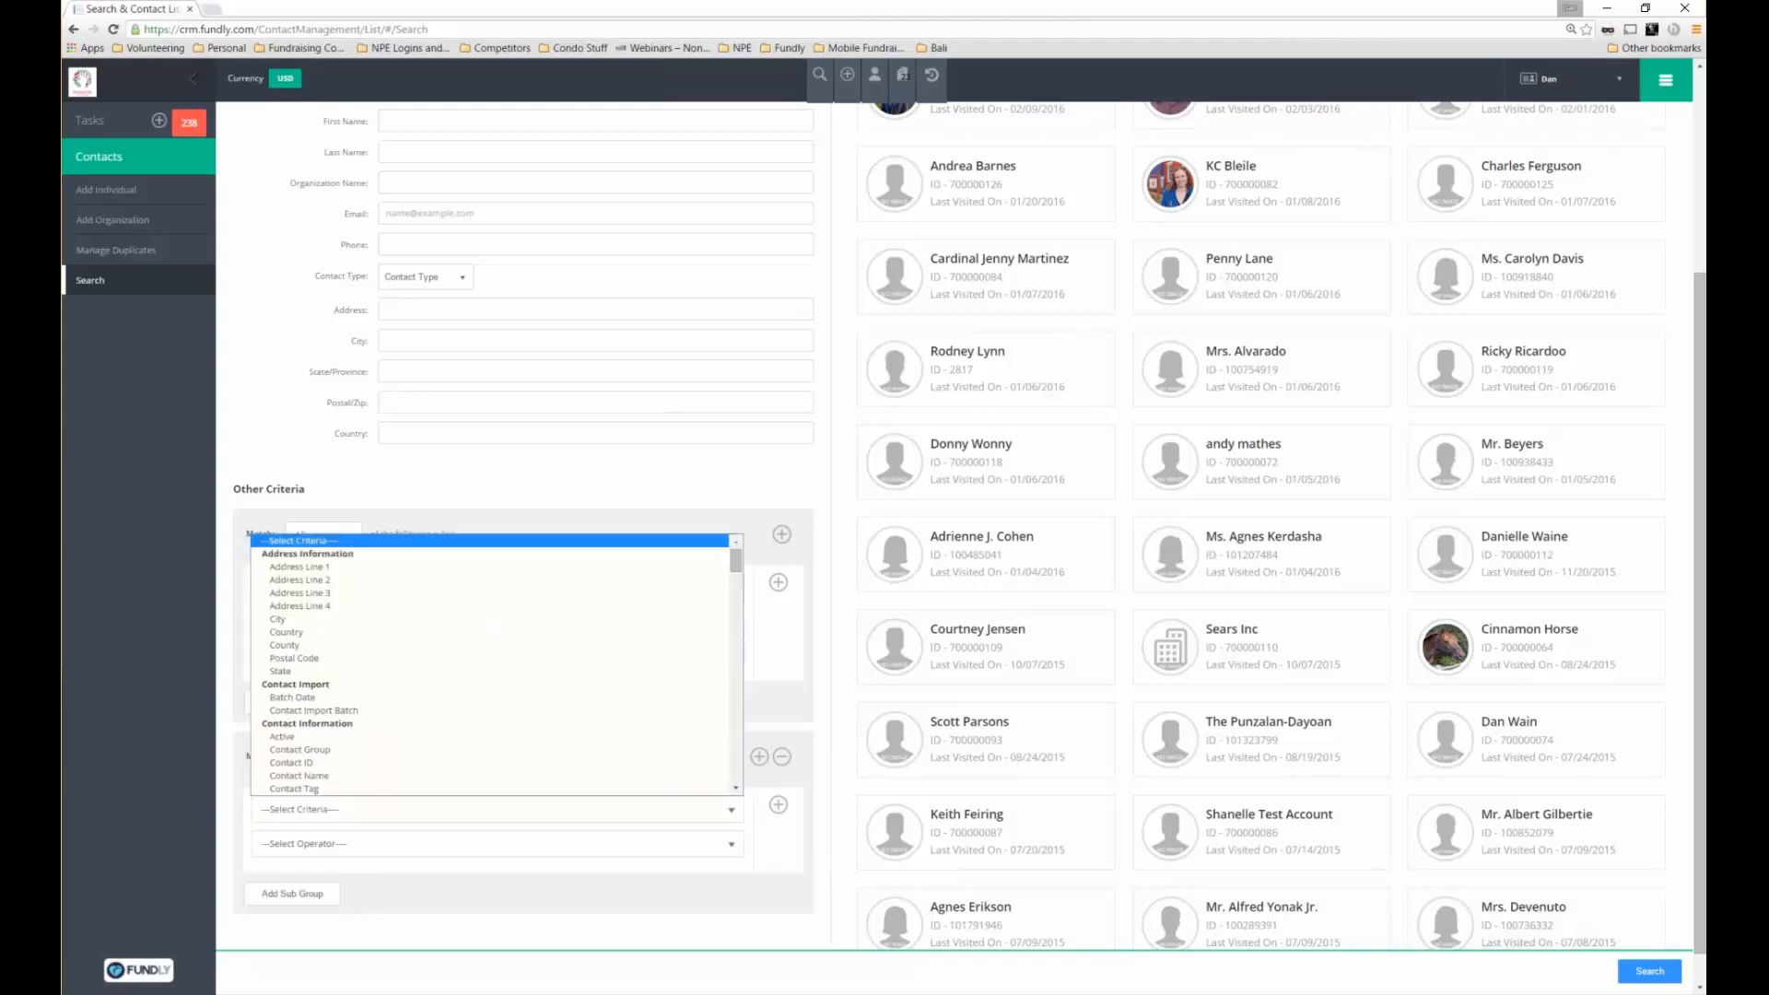
left_click(702, 506)
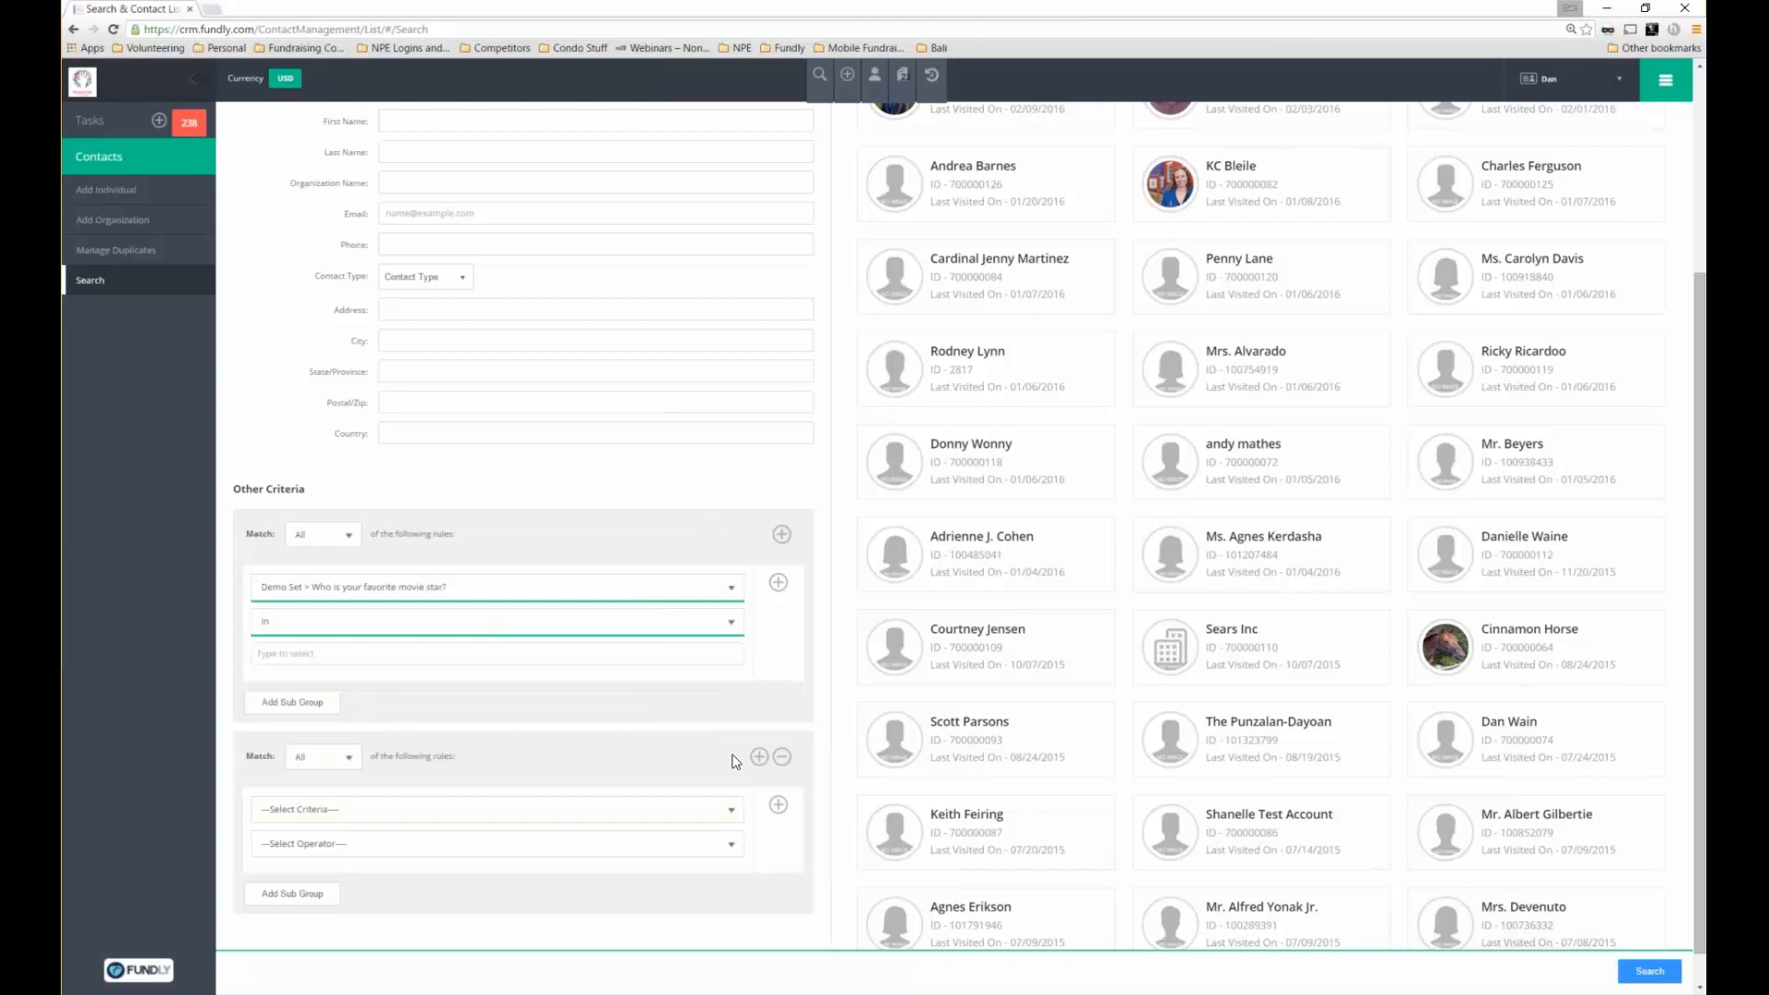
left_click(426, 809)
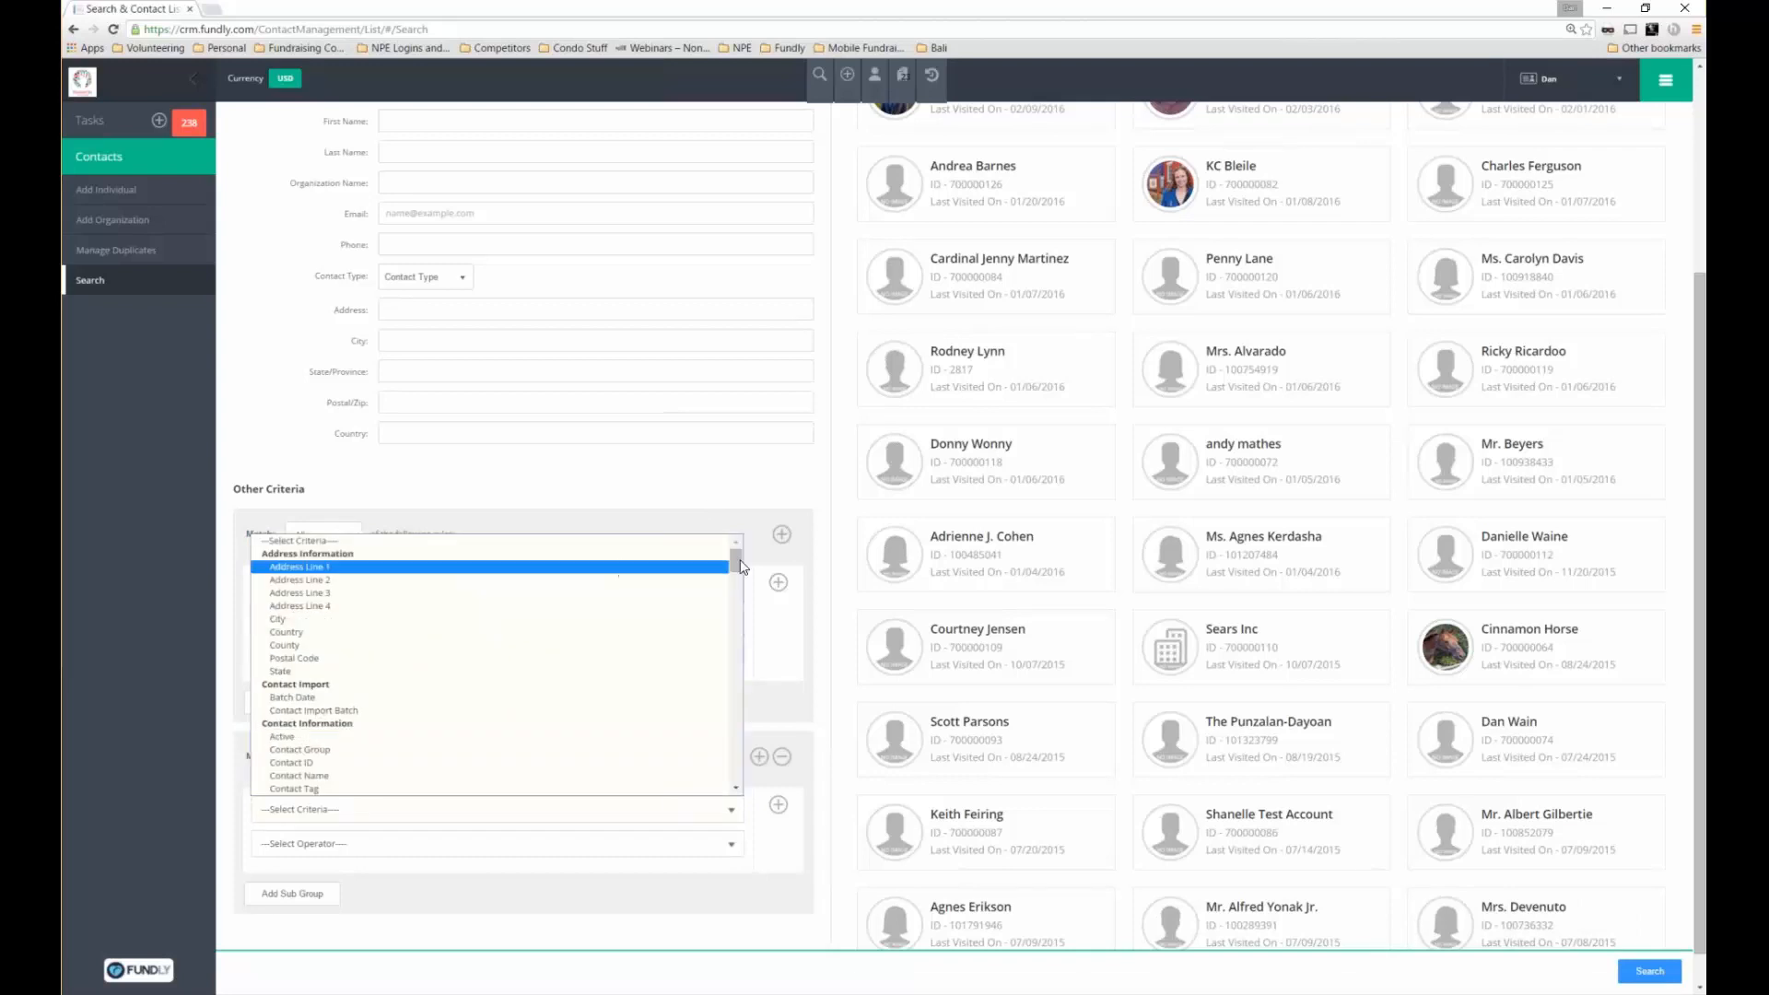
left_click_drag(740, 567, 751, 718)
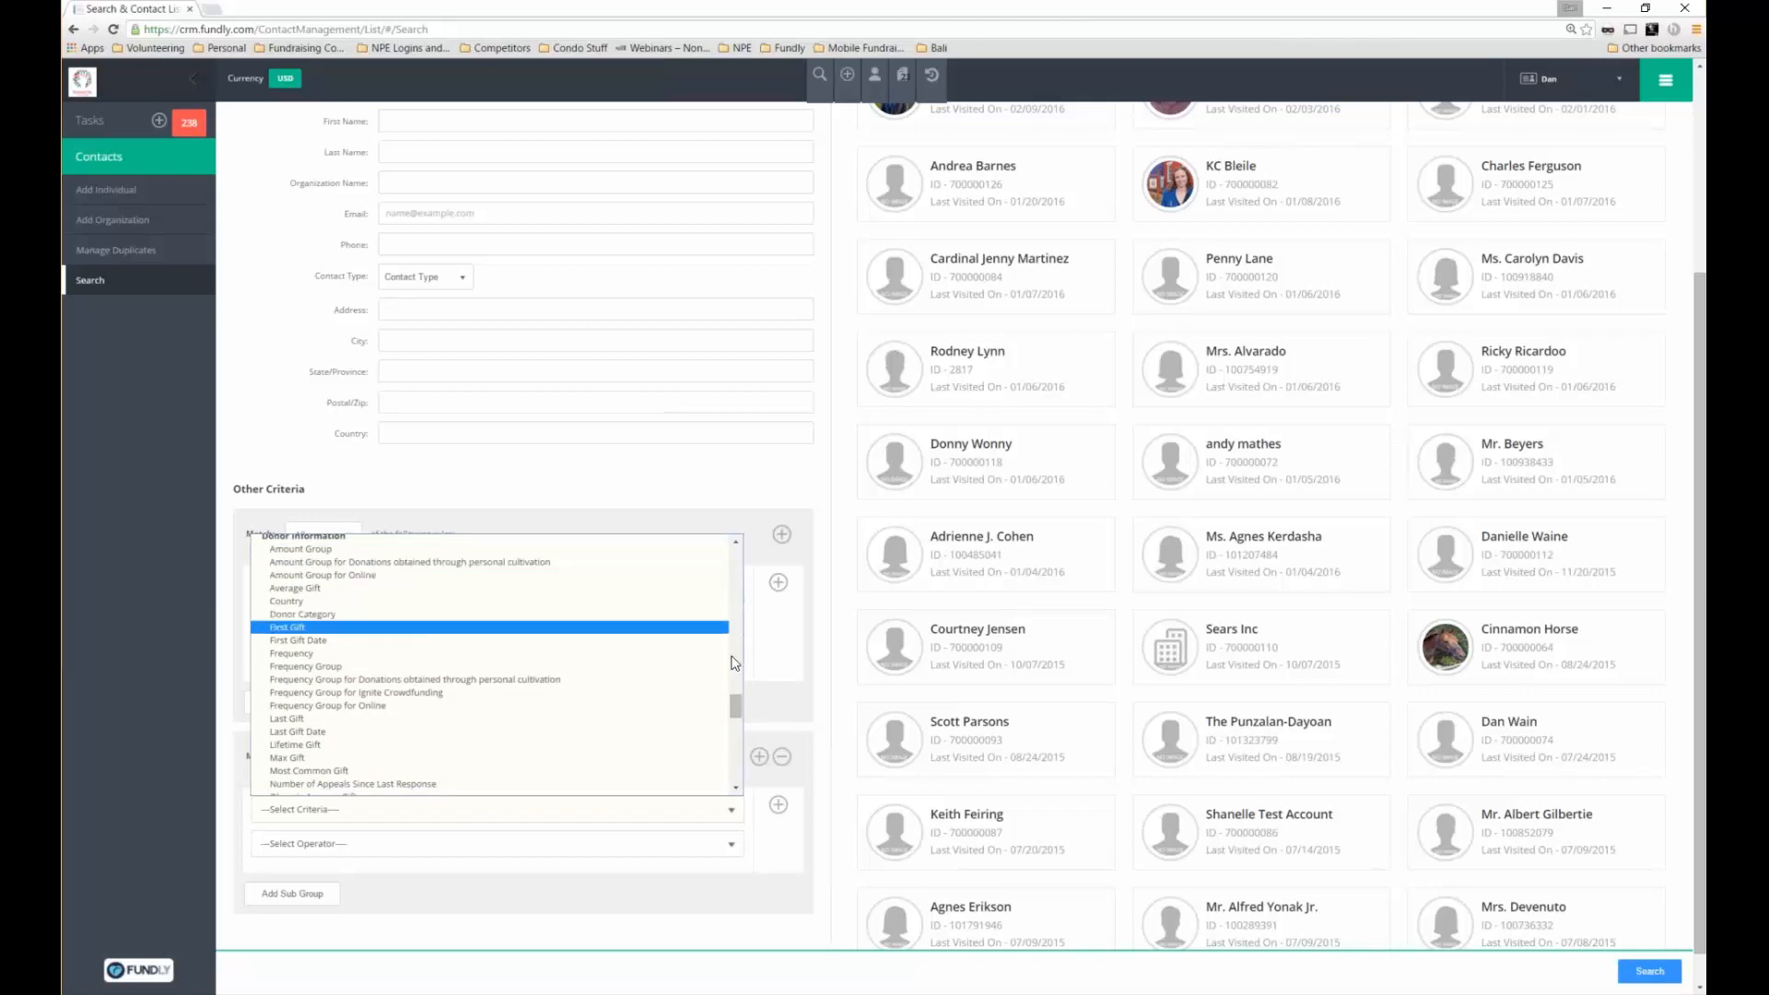
left_click(643, 510)
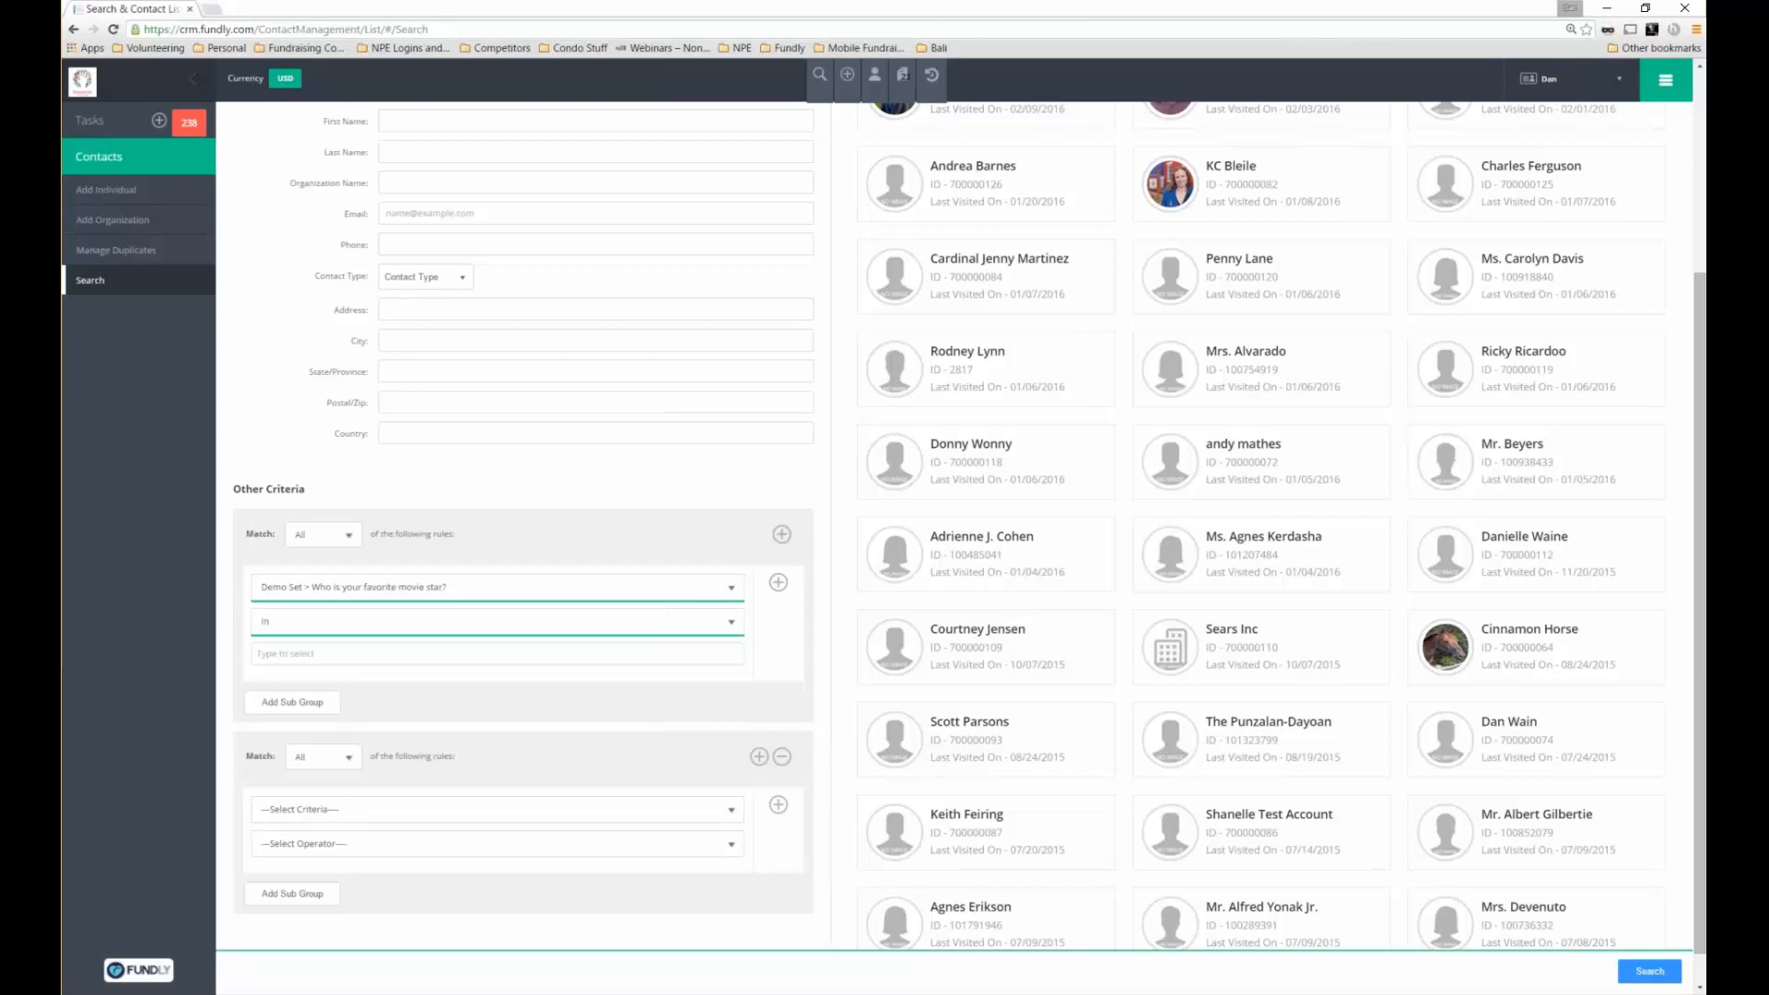
left_click(781, 757)
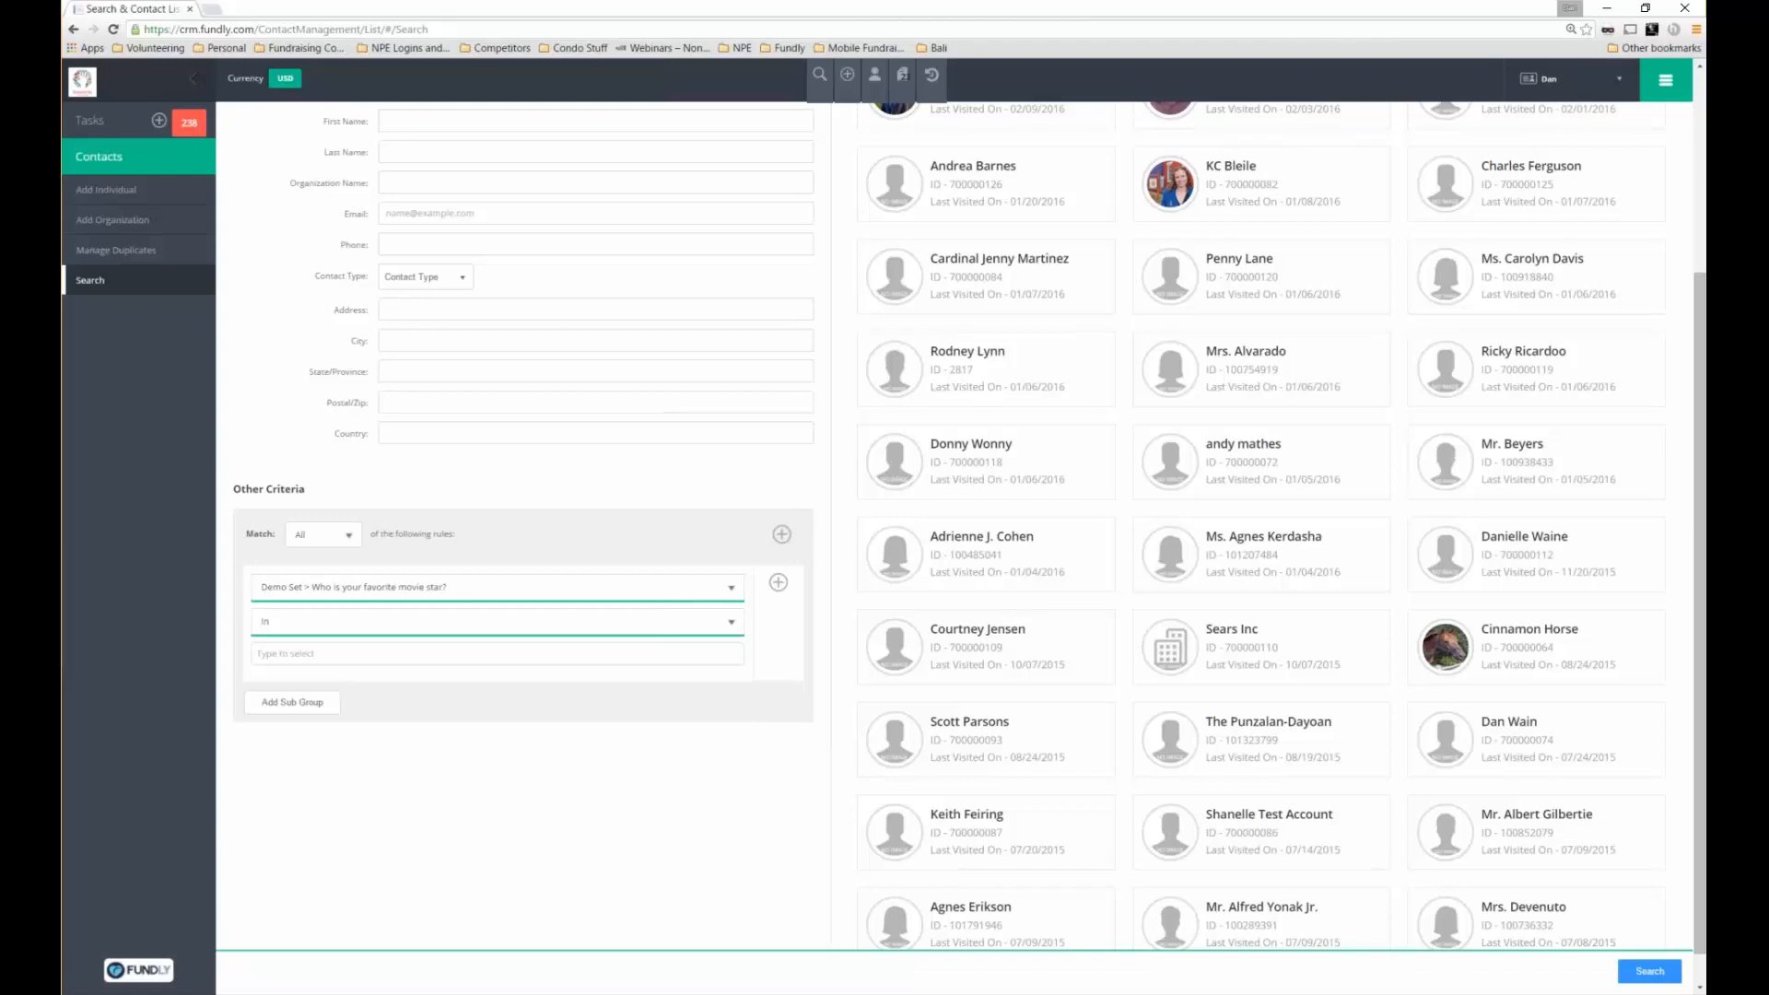
Change the first rule's criterion to State with the In operator and value 'oh'
left_click(730, 587)
left_click(735, 617)
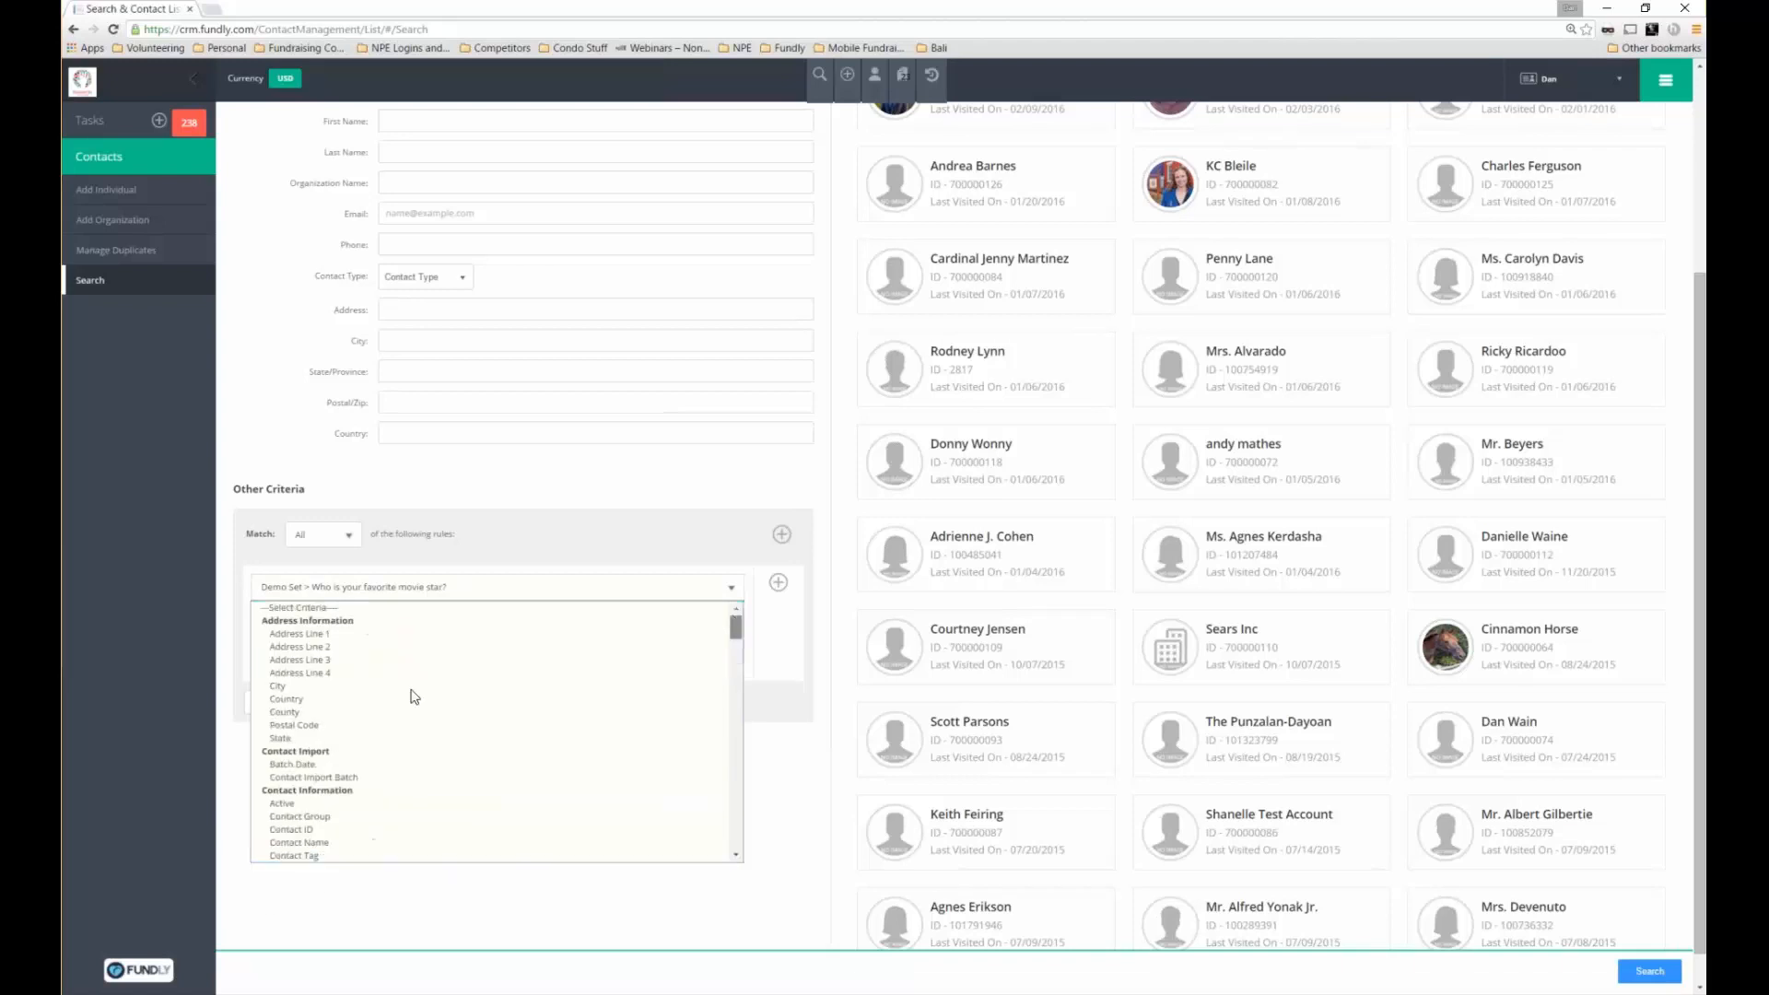
left_click(437, 686)
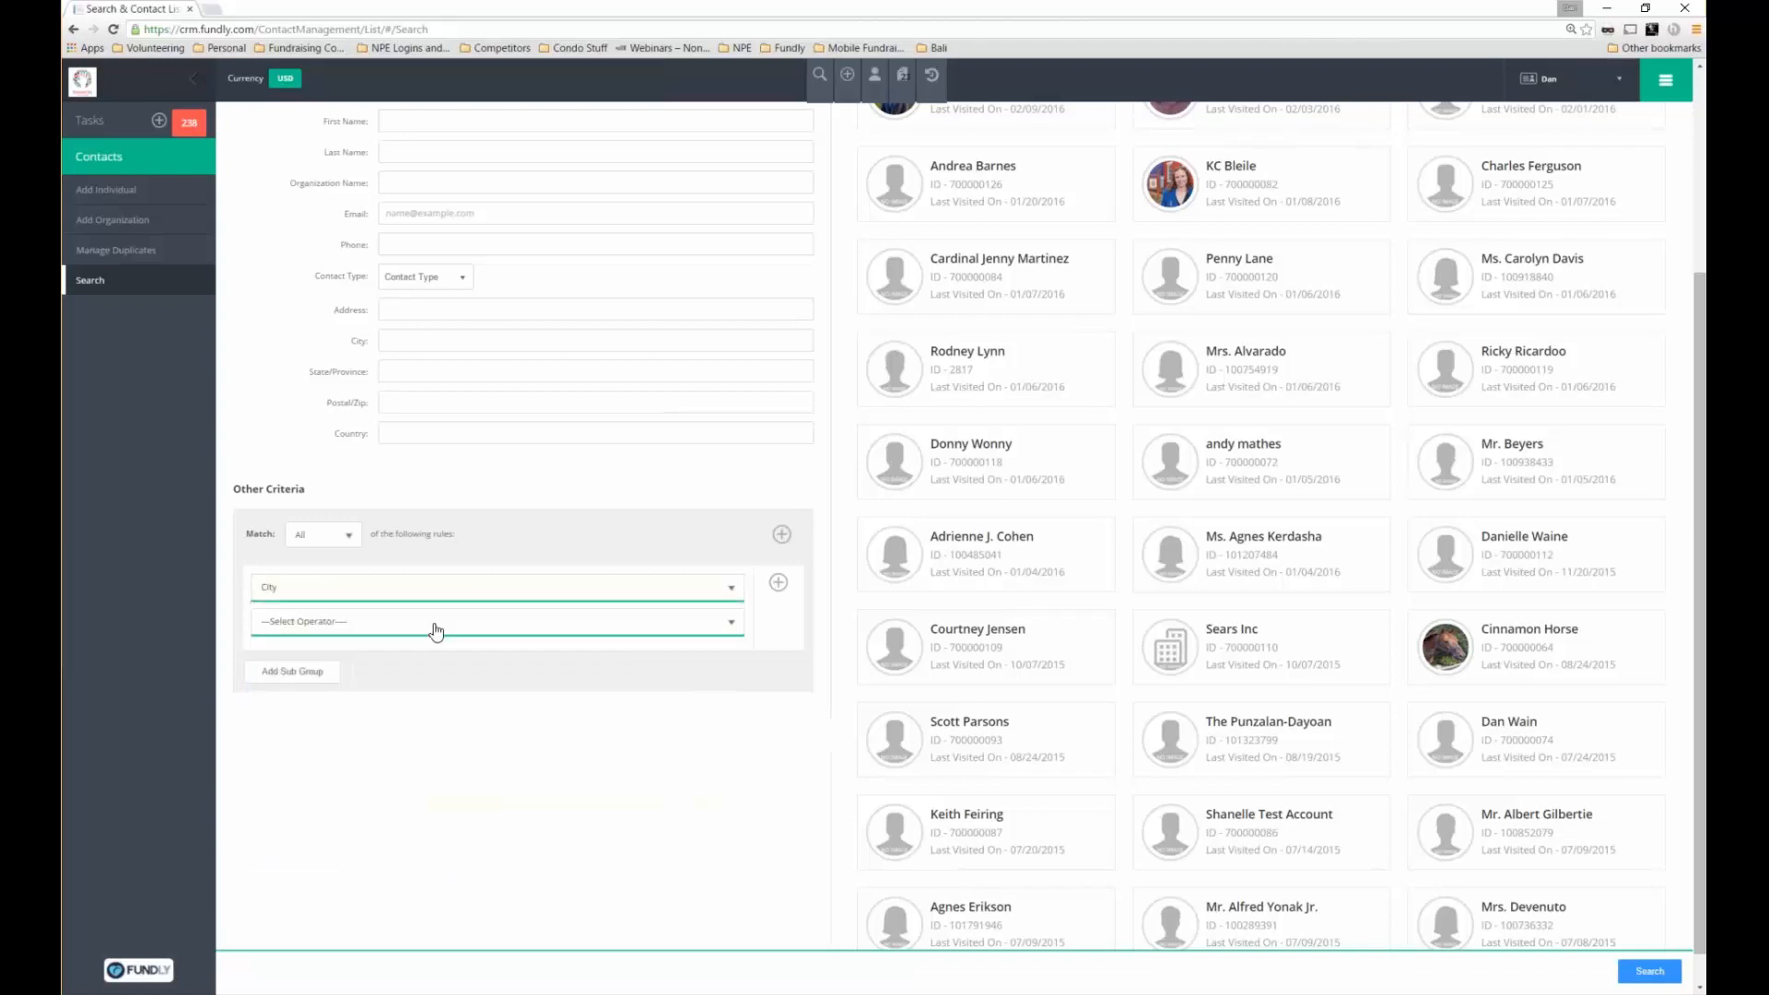
left_click(441, 623)
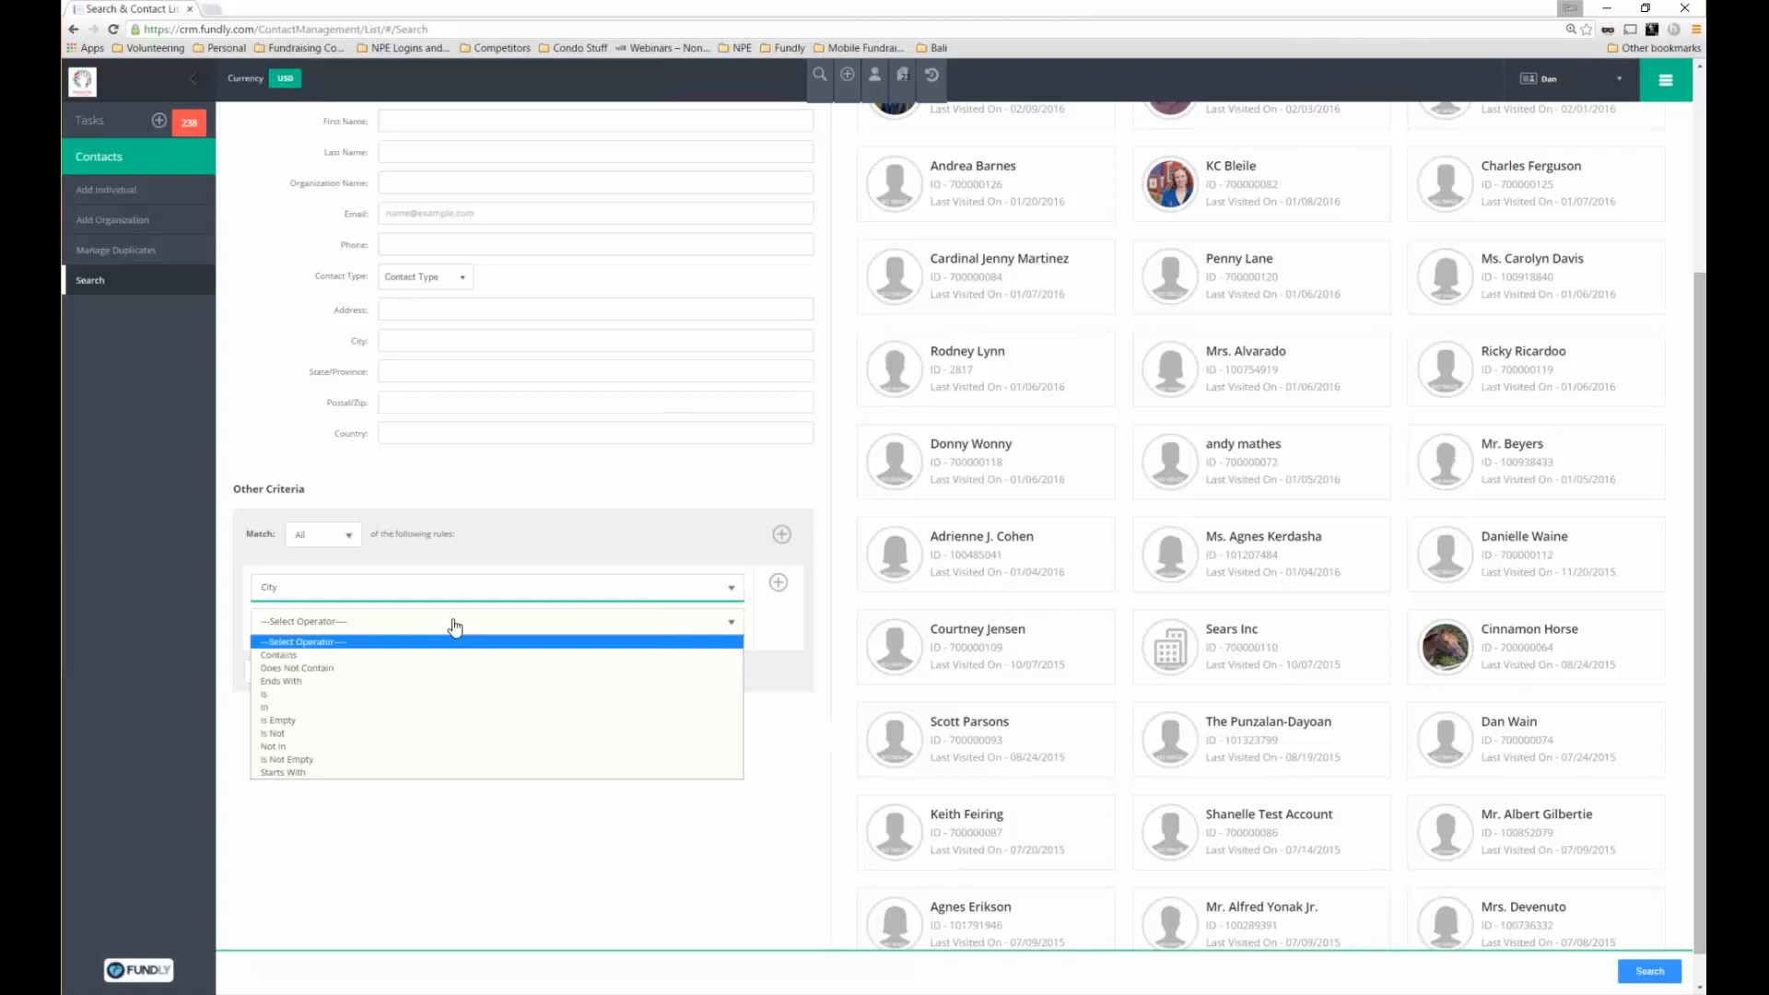
left_click(691, 603)
left_click(689, 588)
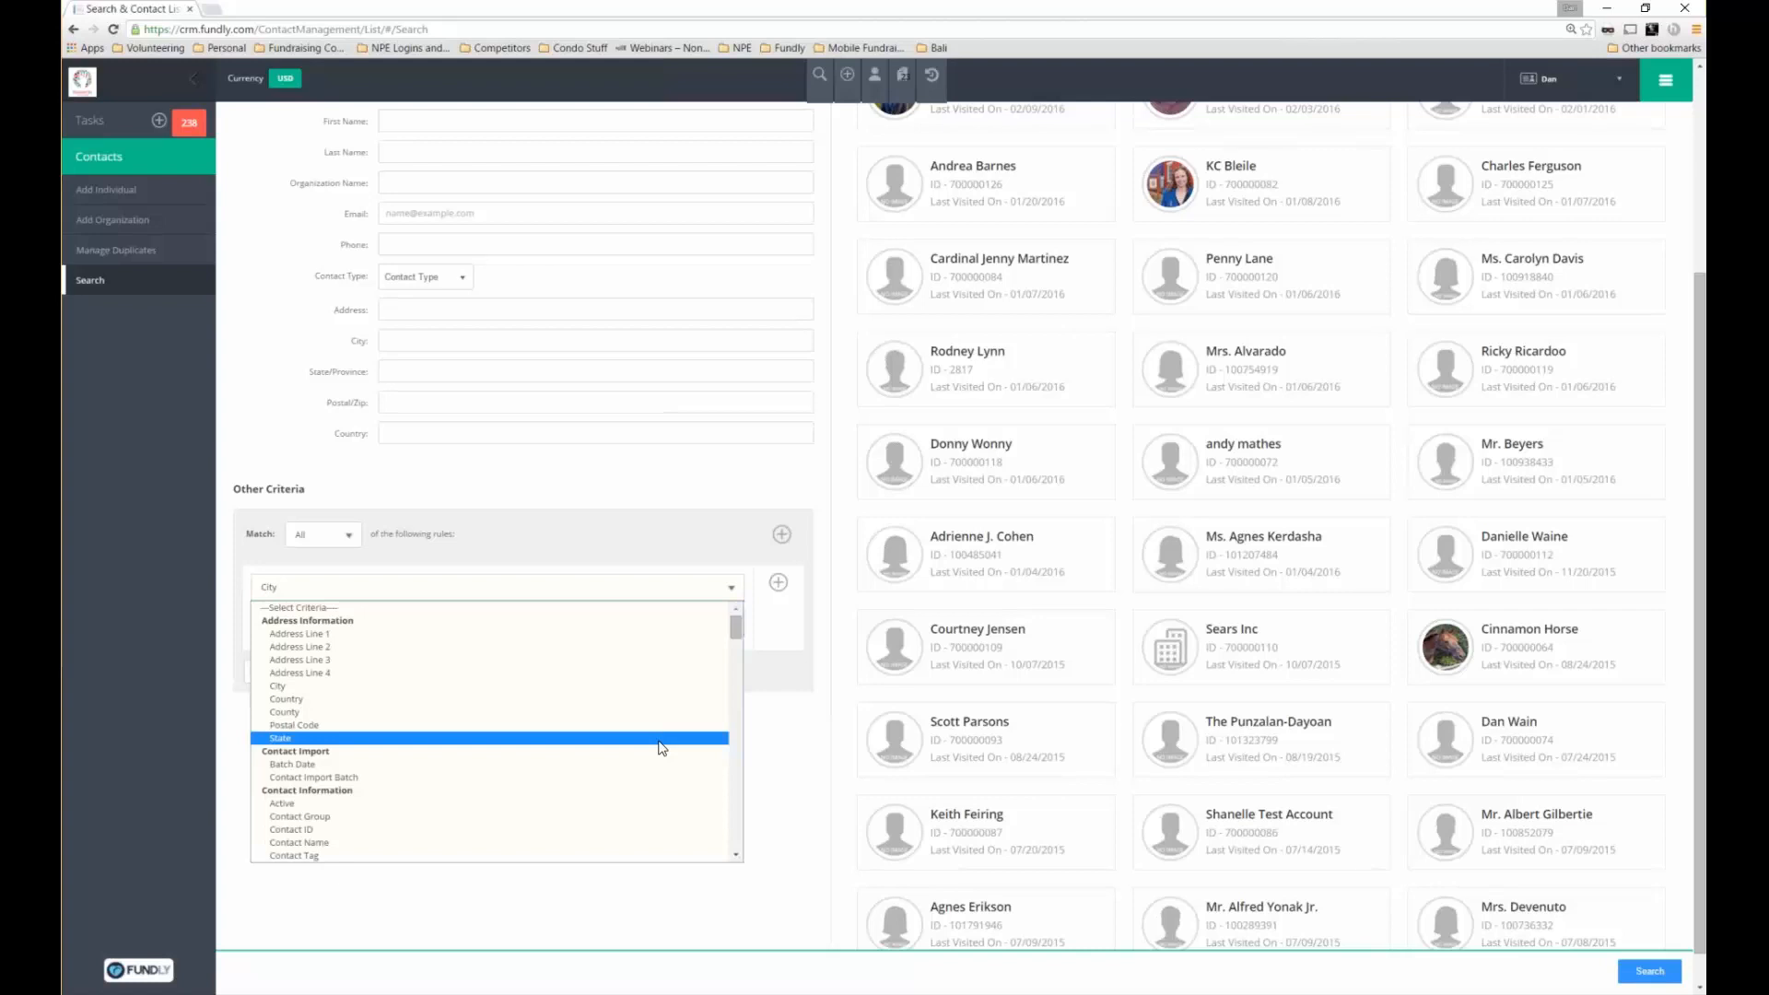
left_click(660, 738)
left_click(482, 631)
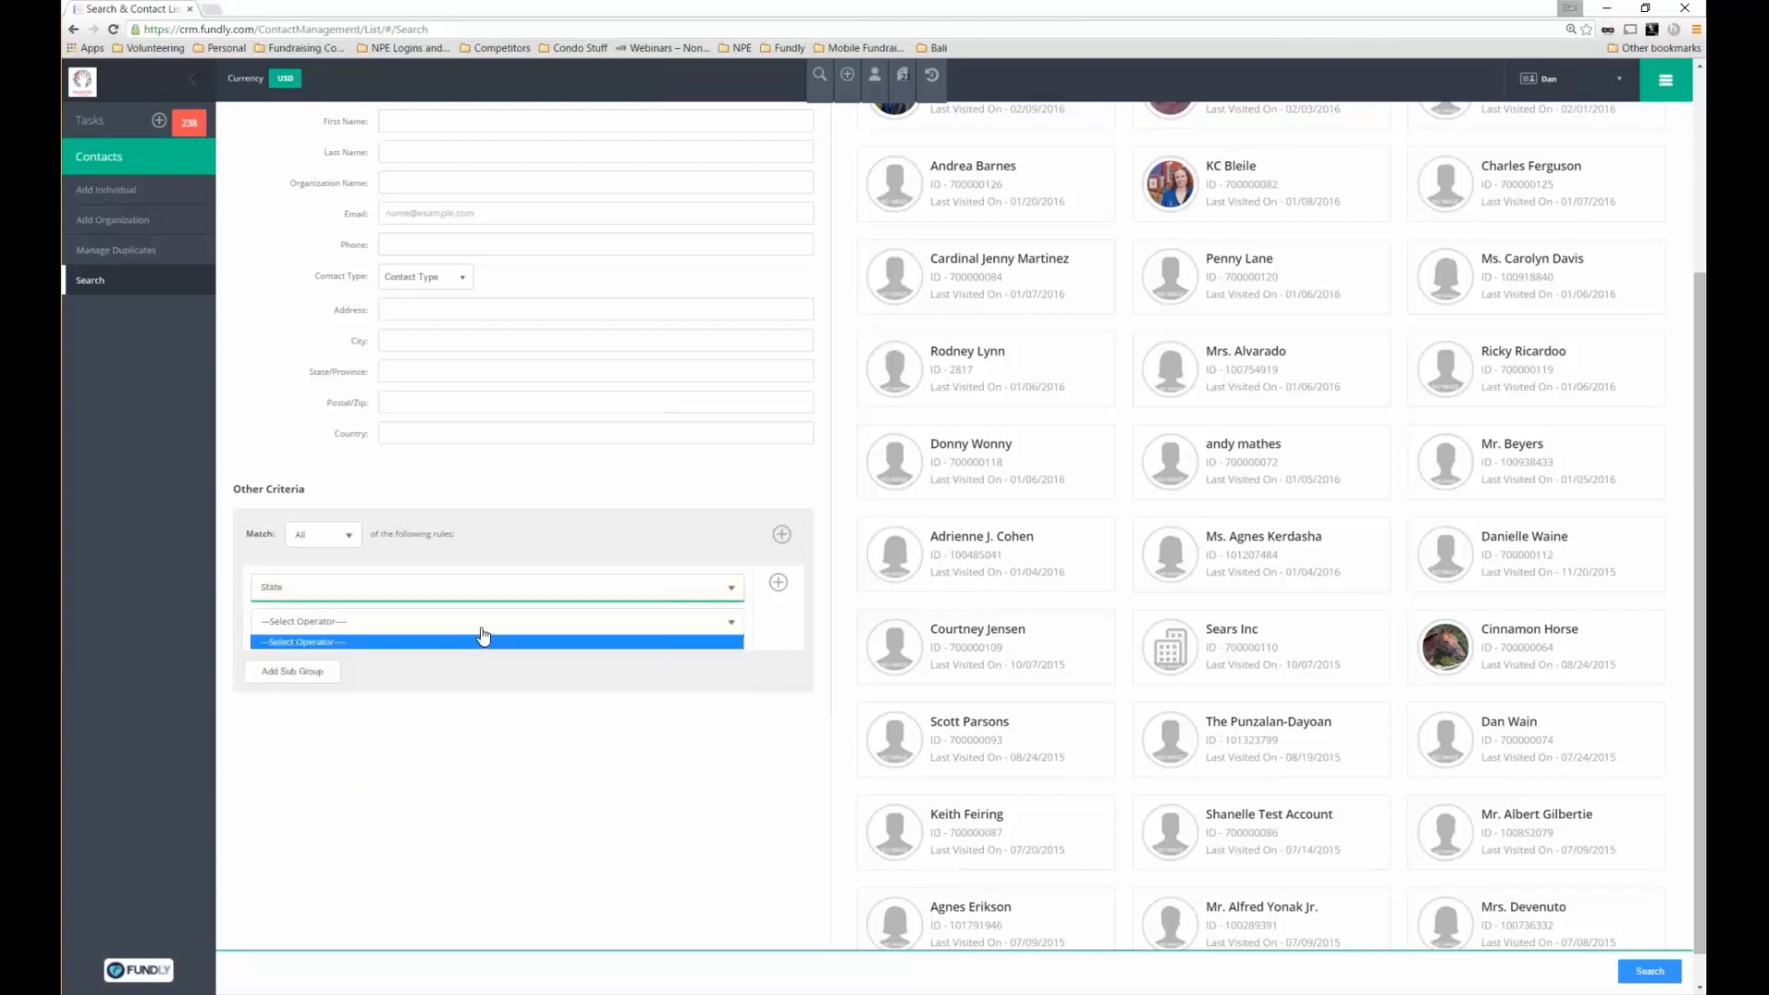
left_click(482, 632)
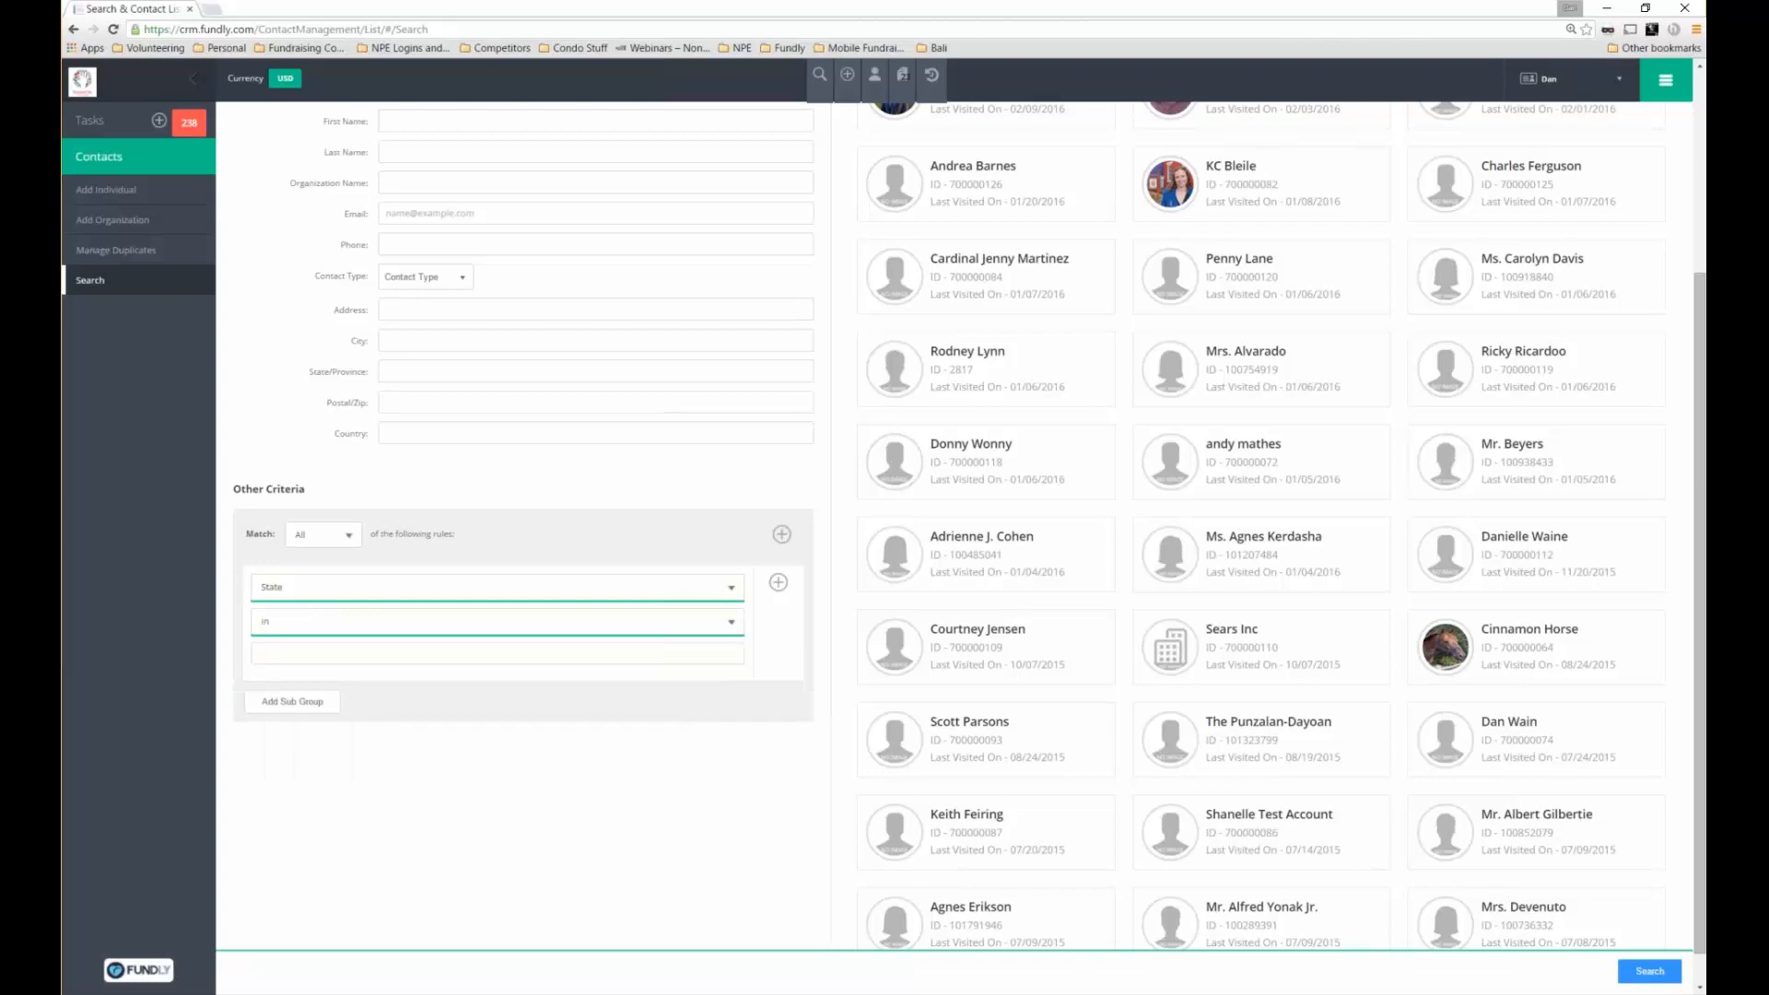
type("oh")
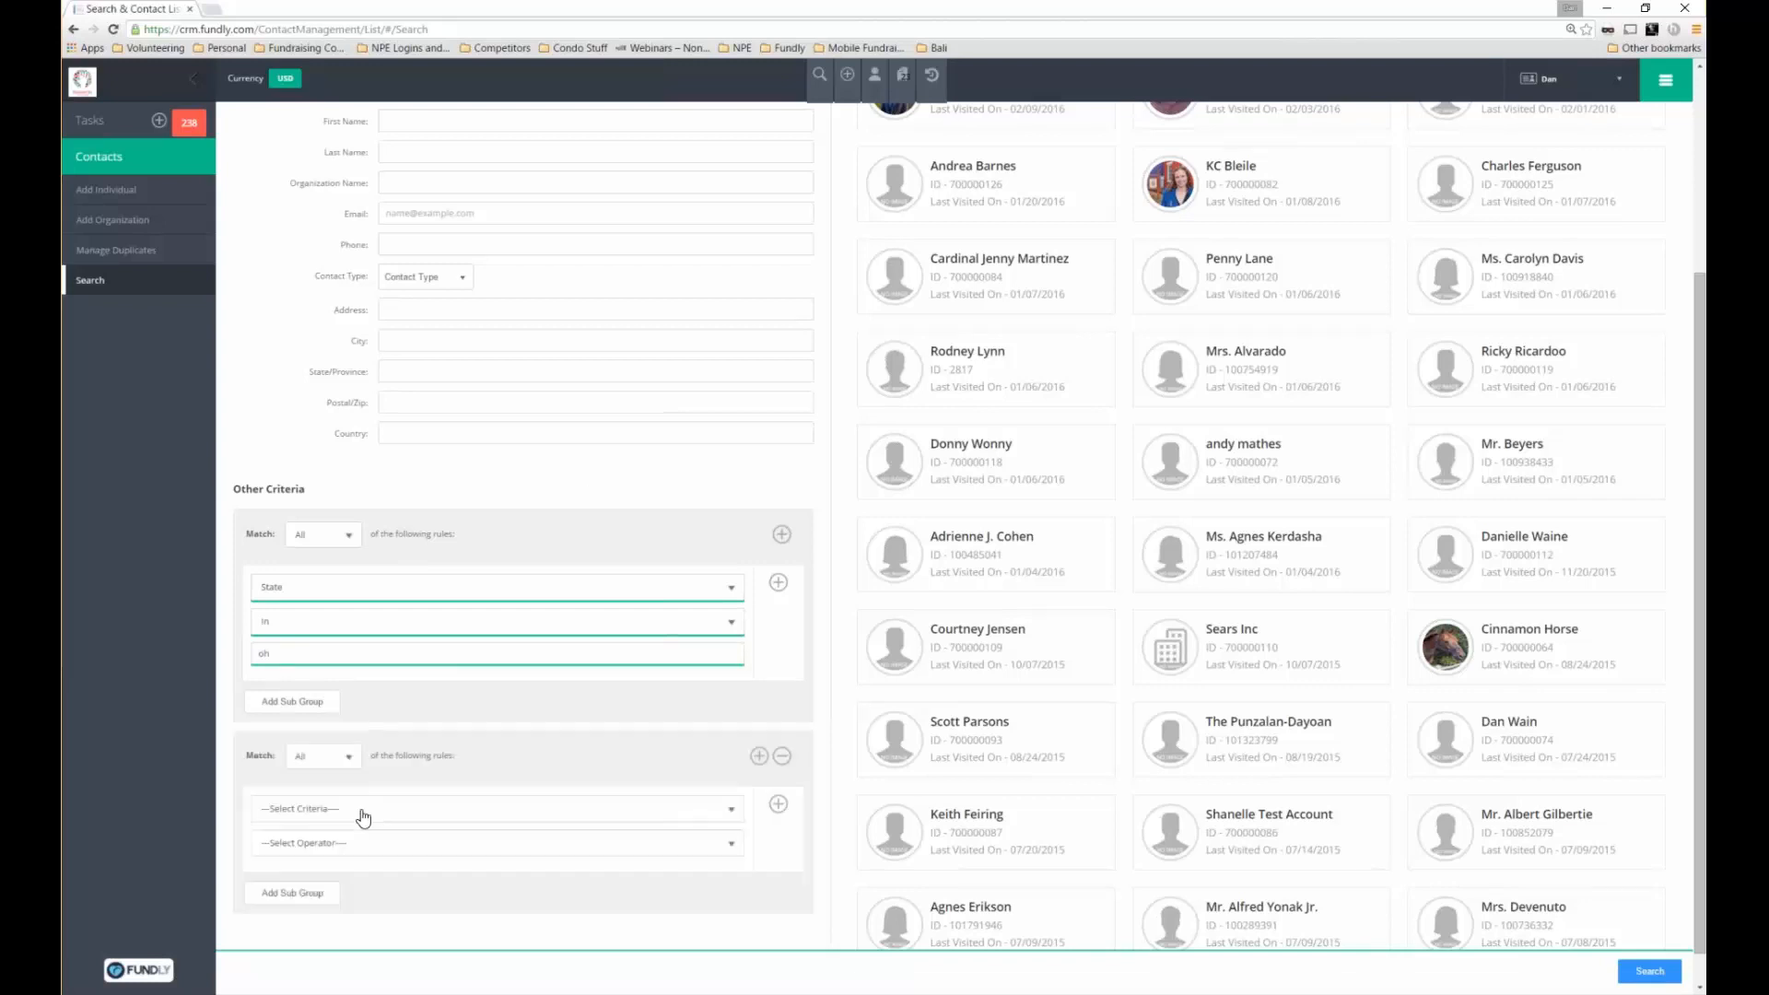
Set the second rule group to Amount with a 25.00 threshold
left_click(364, 811)
key("Down")
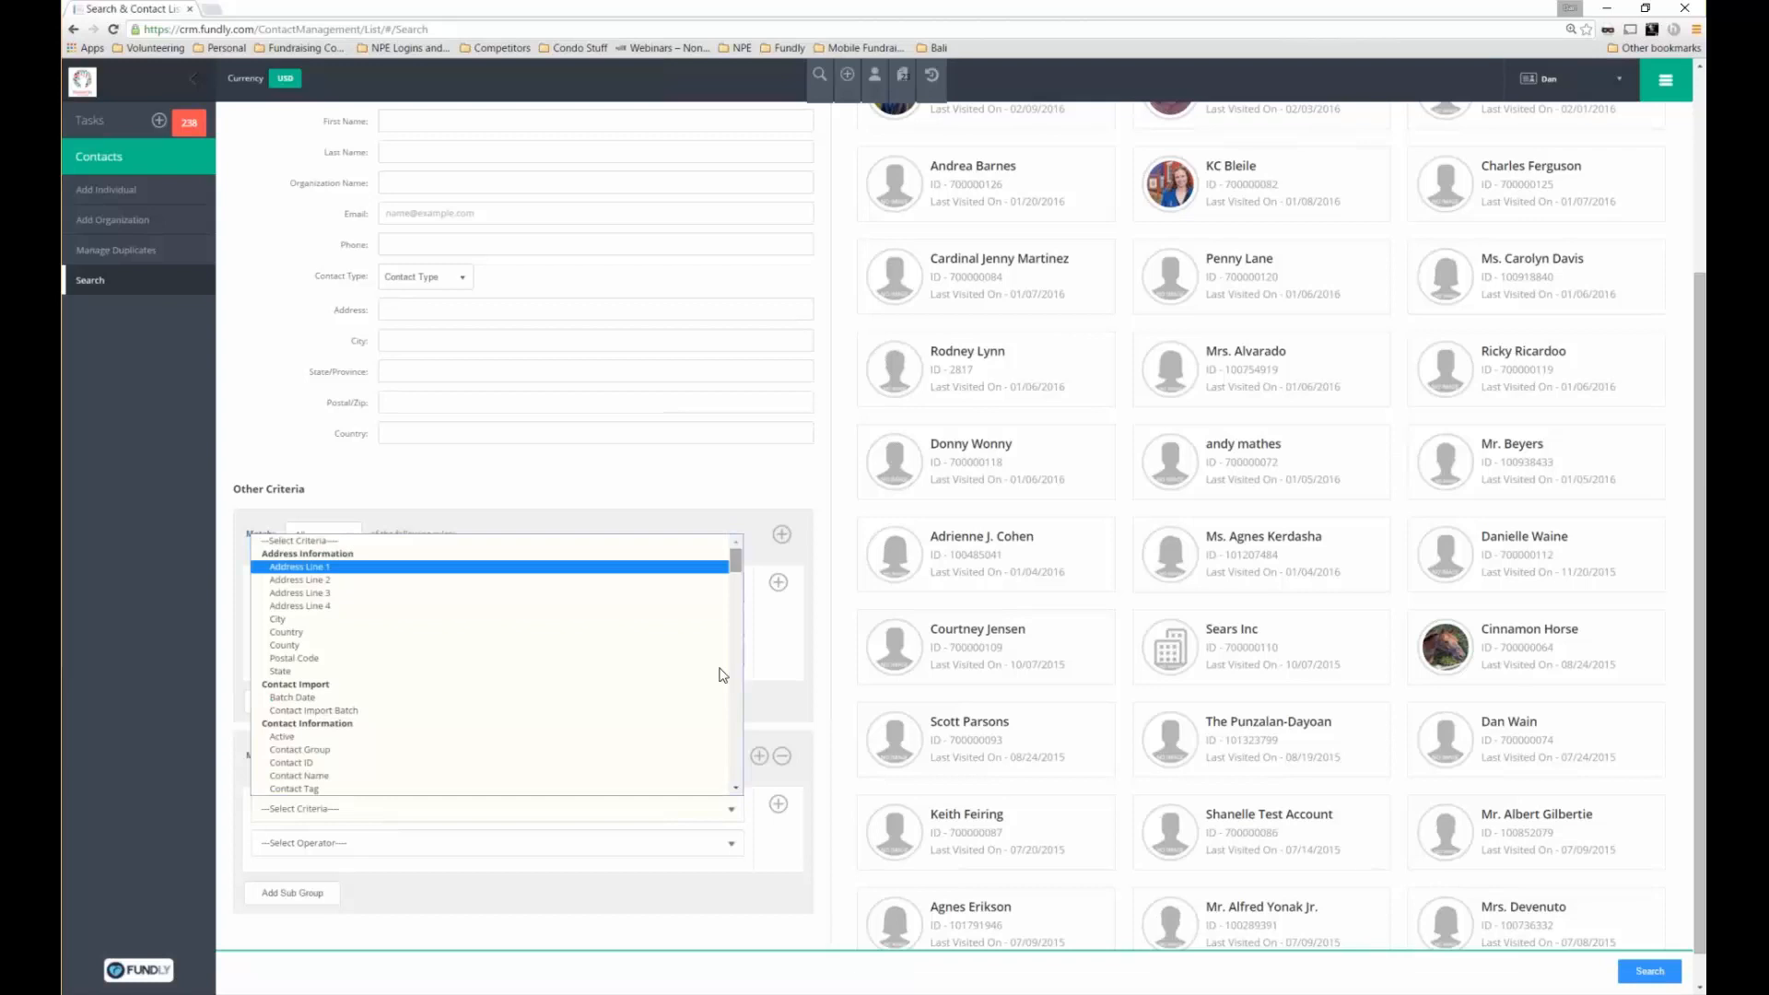
scroll(721, 675, "down", 10)
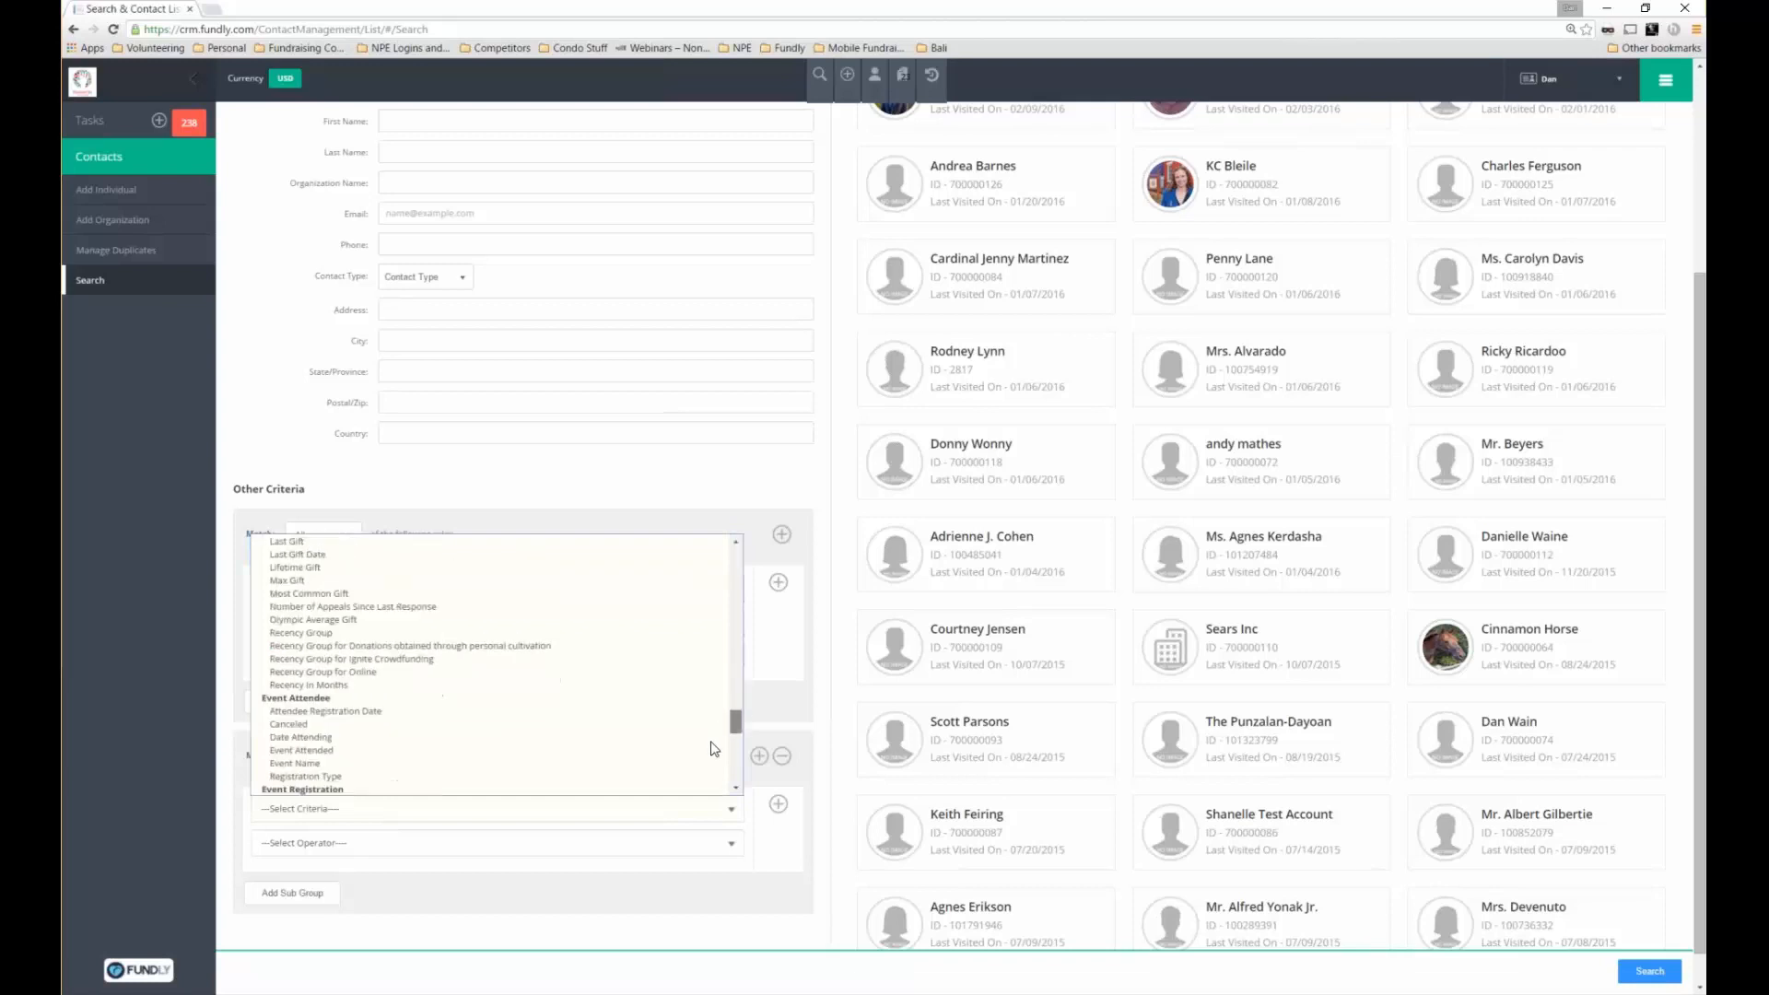
scroll(715, 748, "down", 5)
scroll(712, 756, "down", 2)
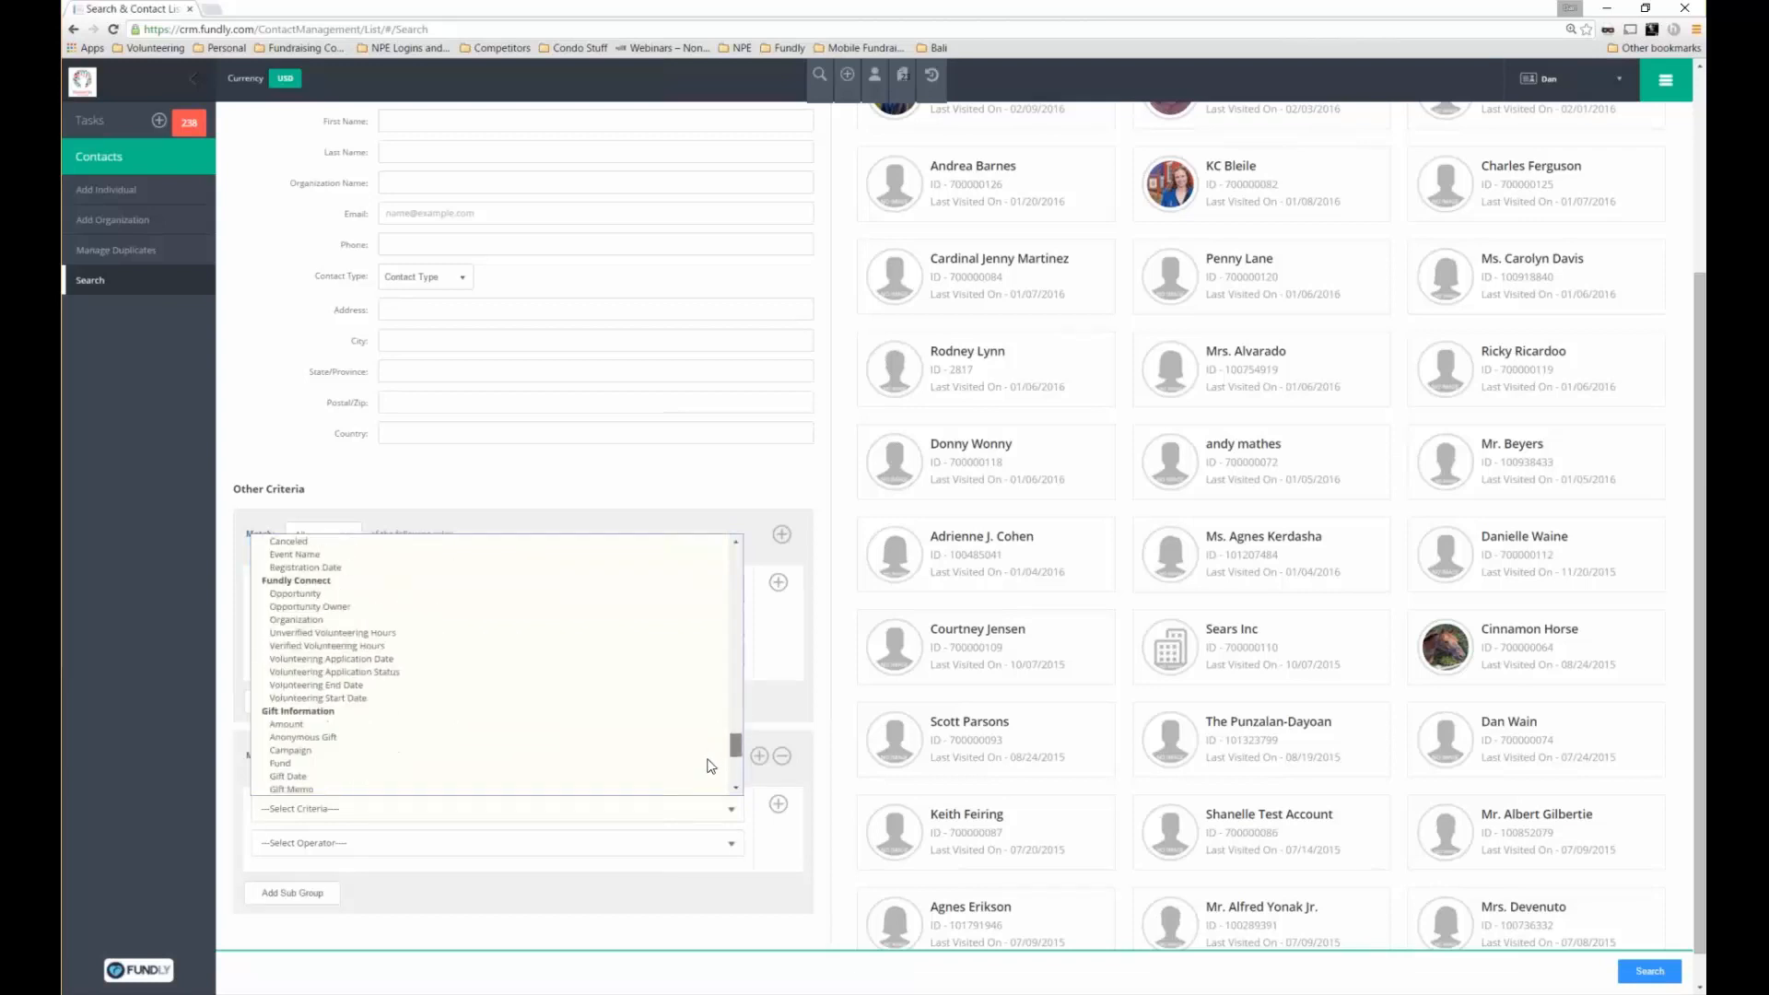
scroll(711, 765, "down", 2)
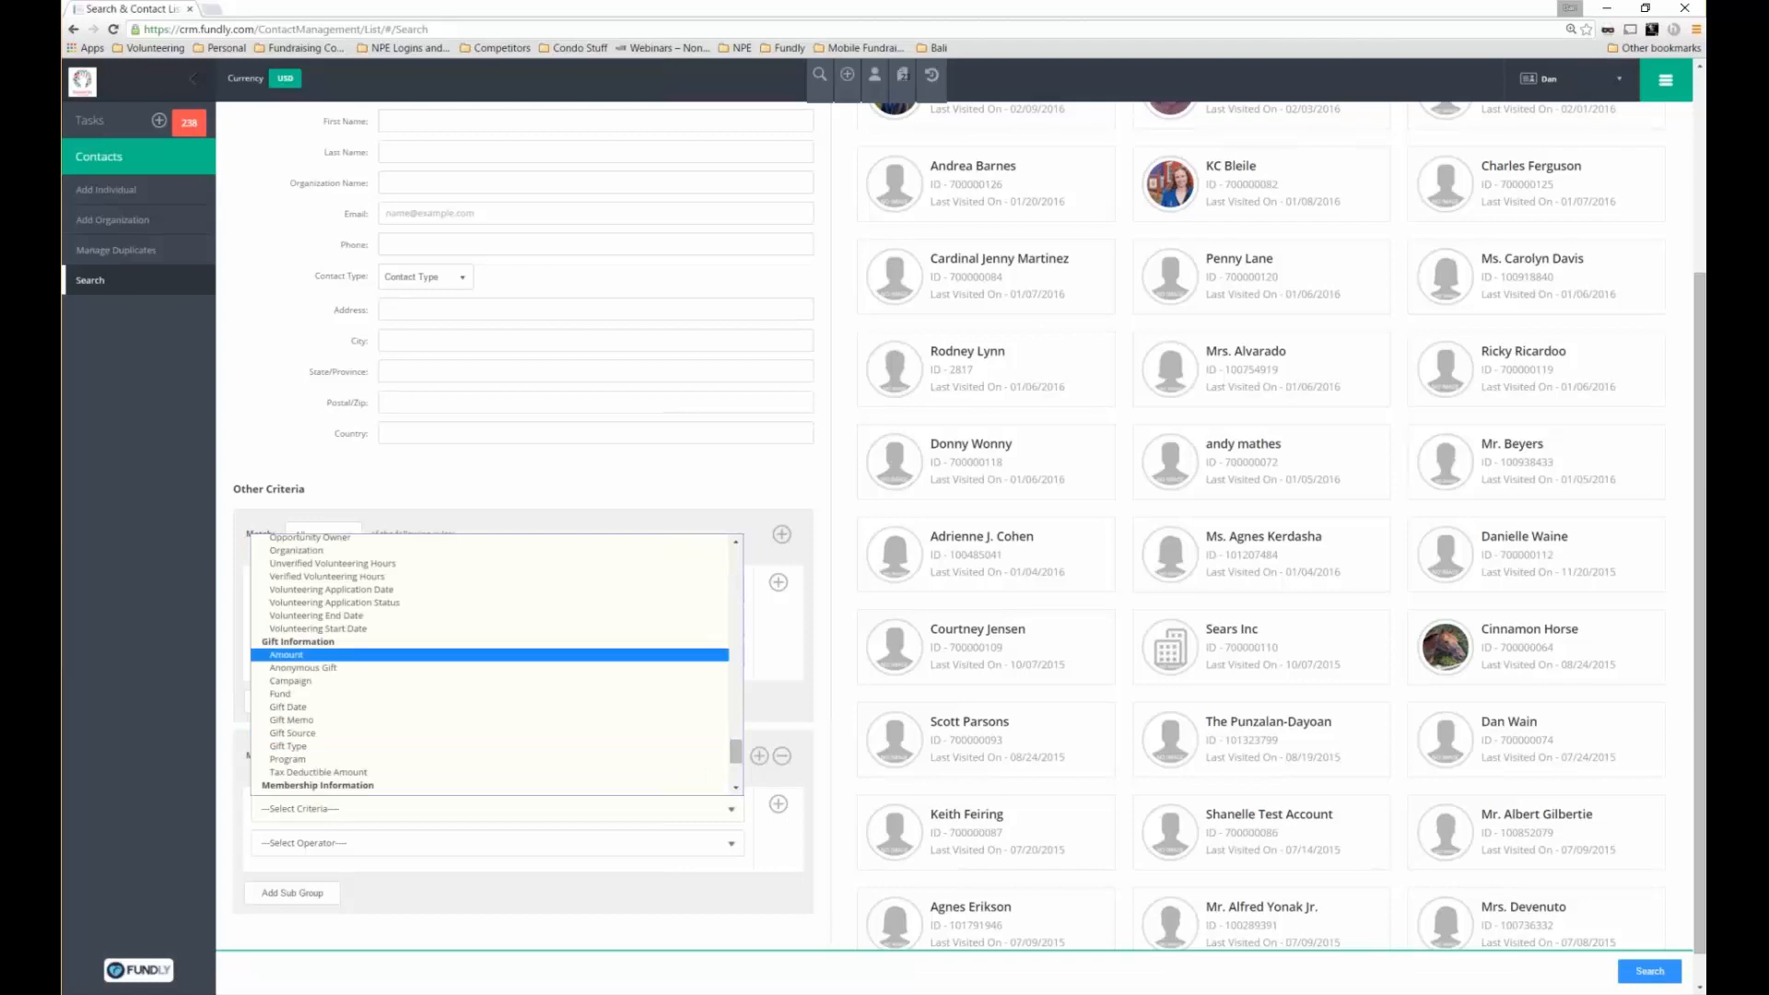
left_click(287, 655)
left_click(497, 843)
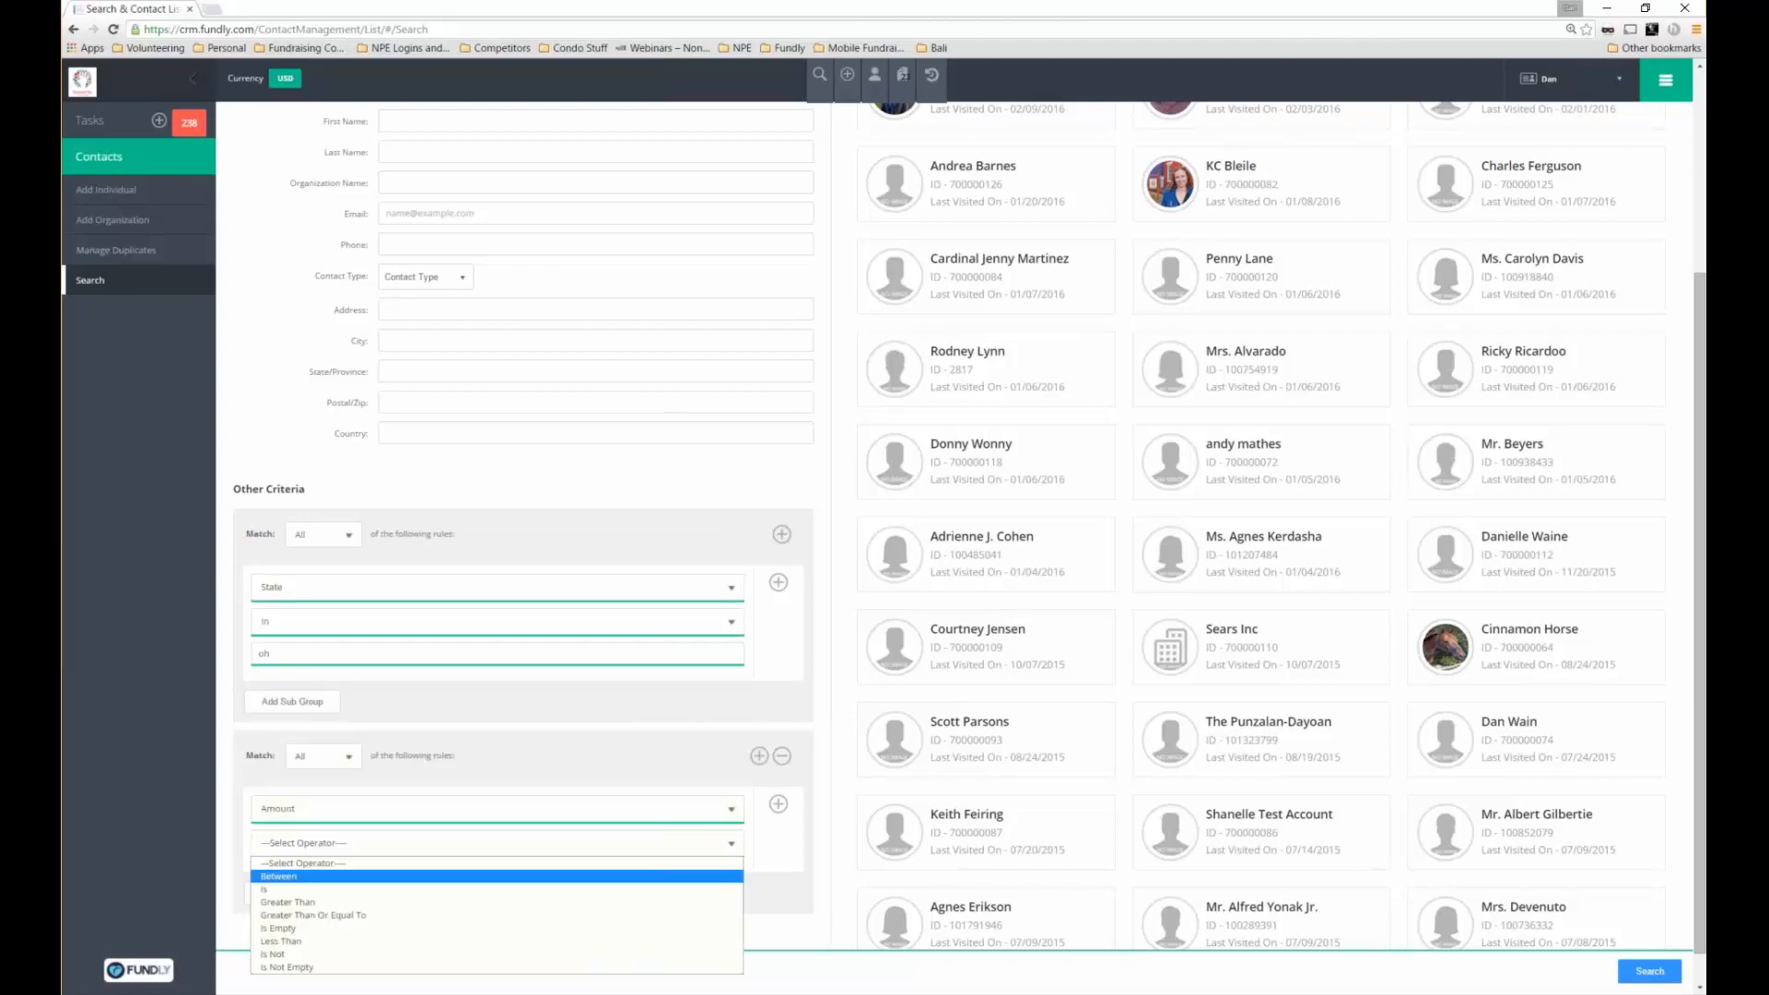
left_click(385, 917)
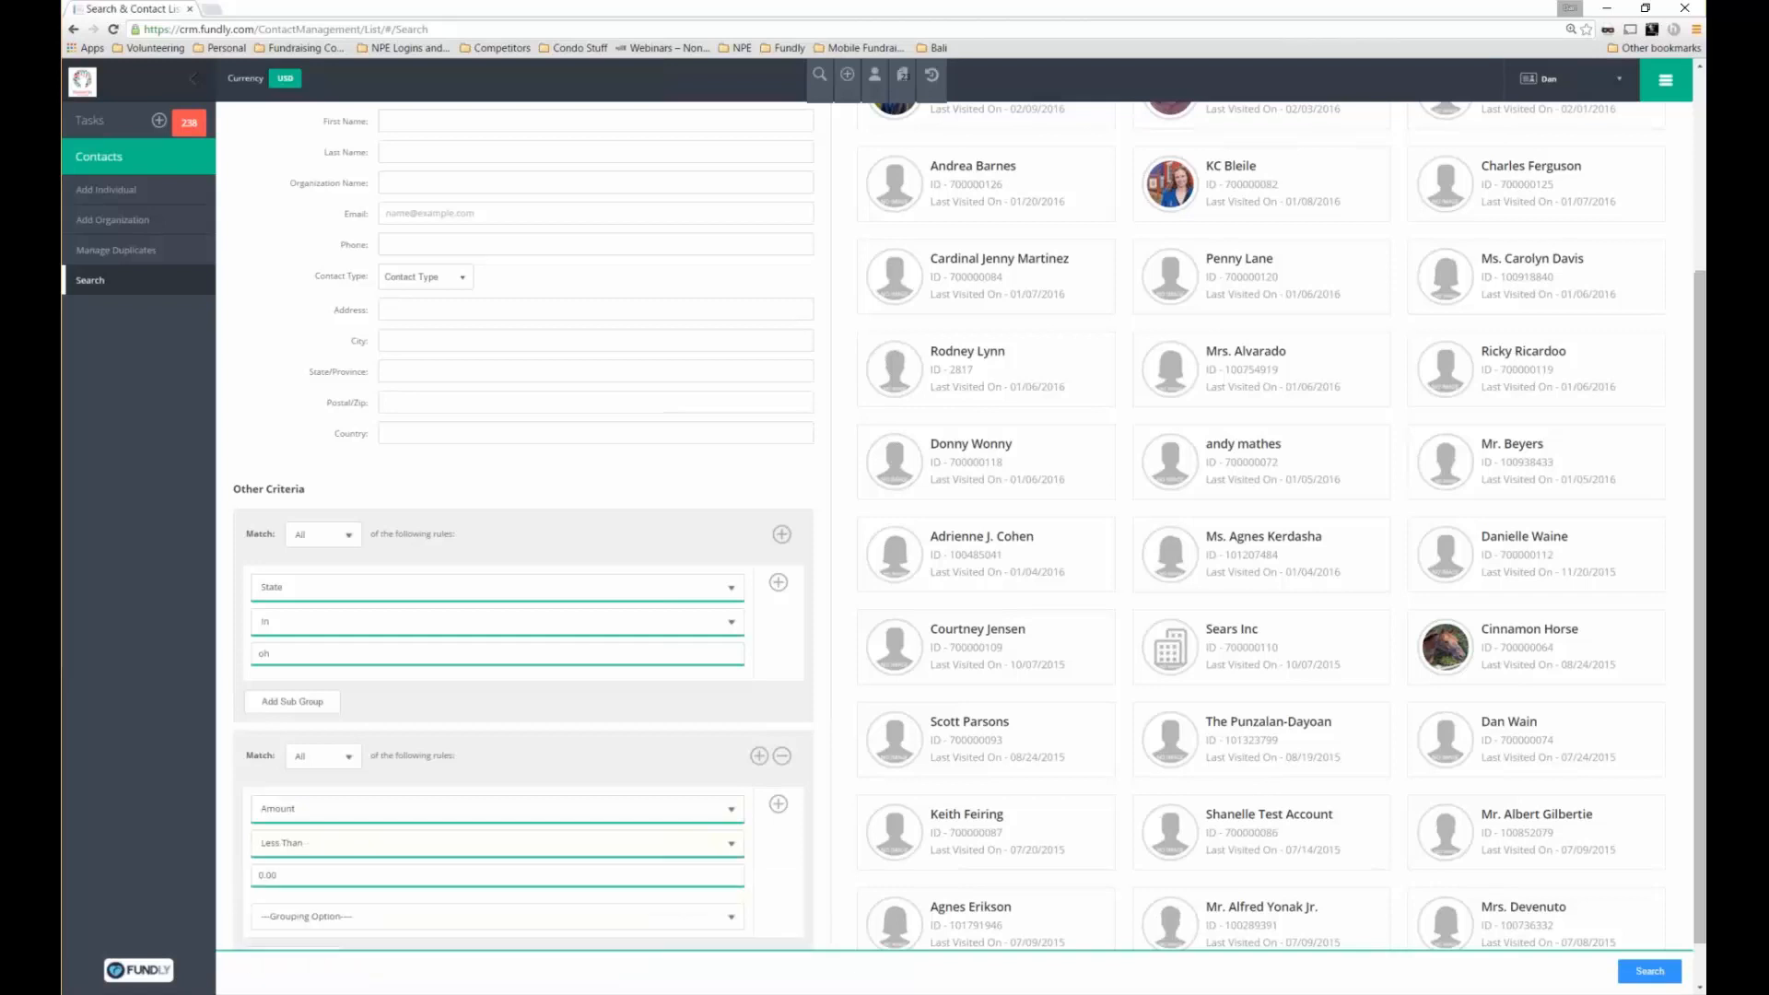
key("Tab")
type("2")
key("Tab")
Add a Gender in Female rule group and run the search
scroll(970, 525, "down", 1)
scroll(970, 525, "down", 2)
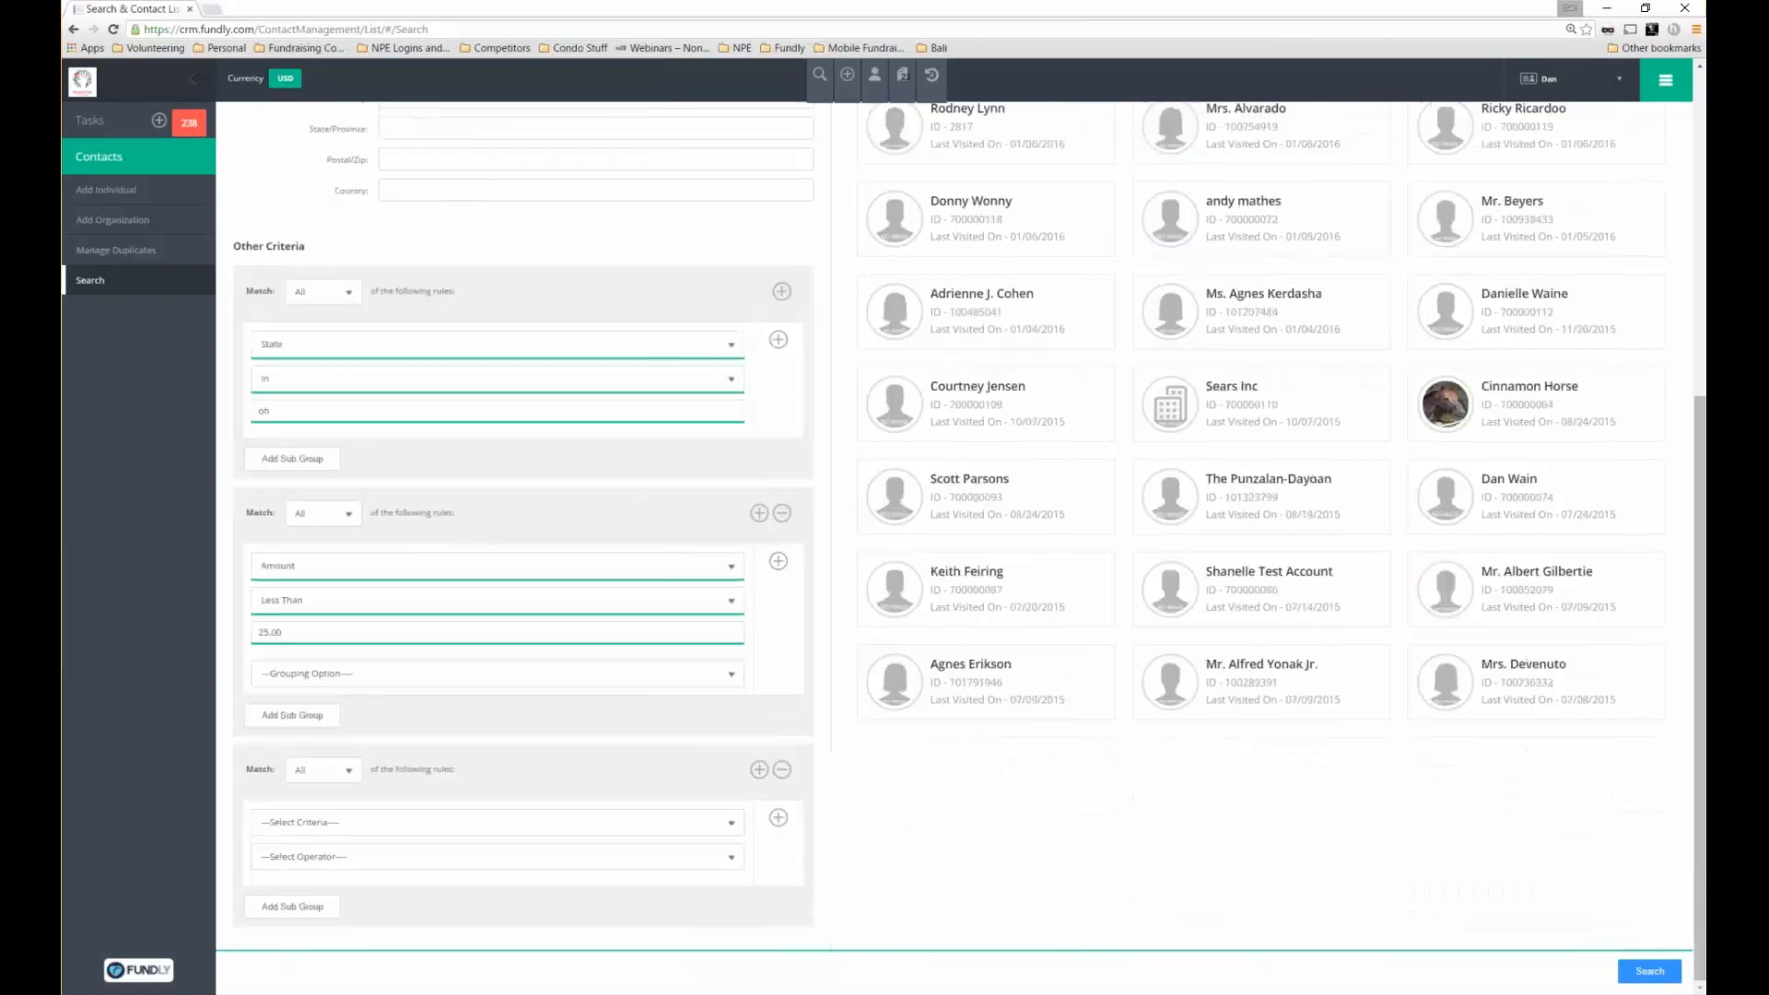
left_click(732, 823)
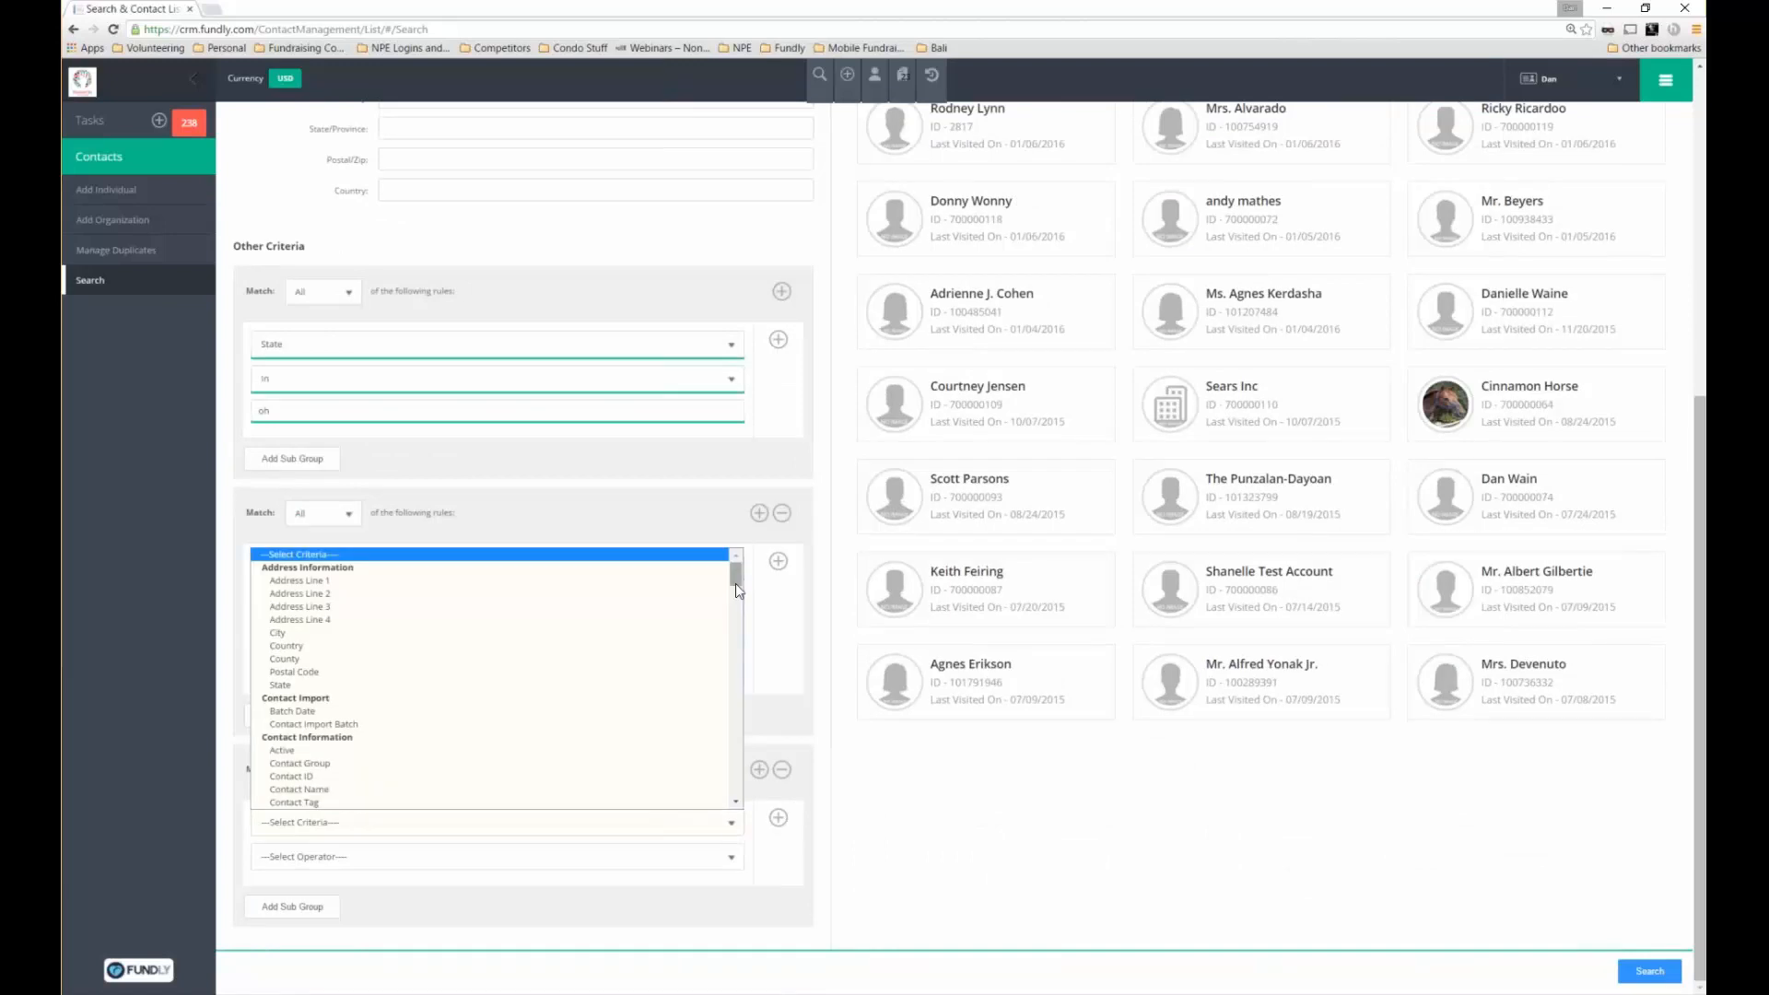
scroll(560, 730, "down", 3)
scroll(559, 730, "down", 1)
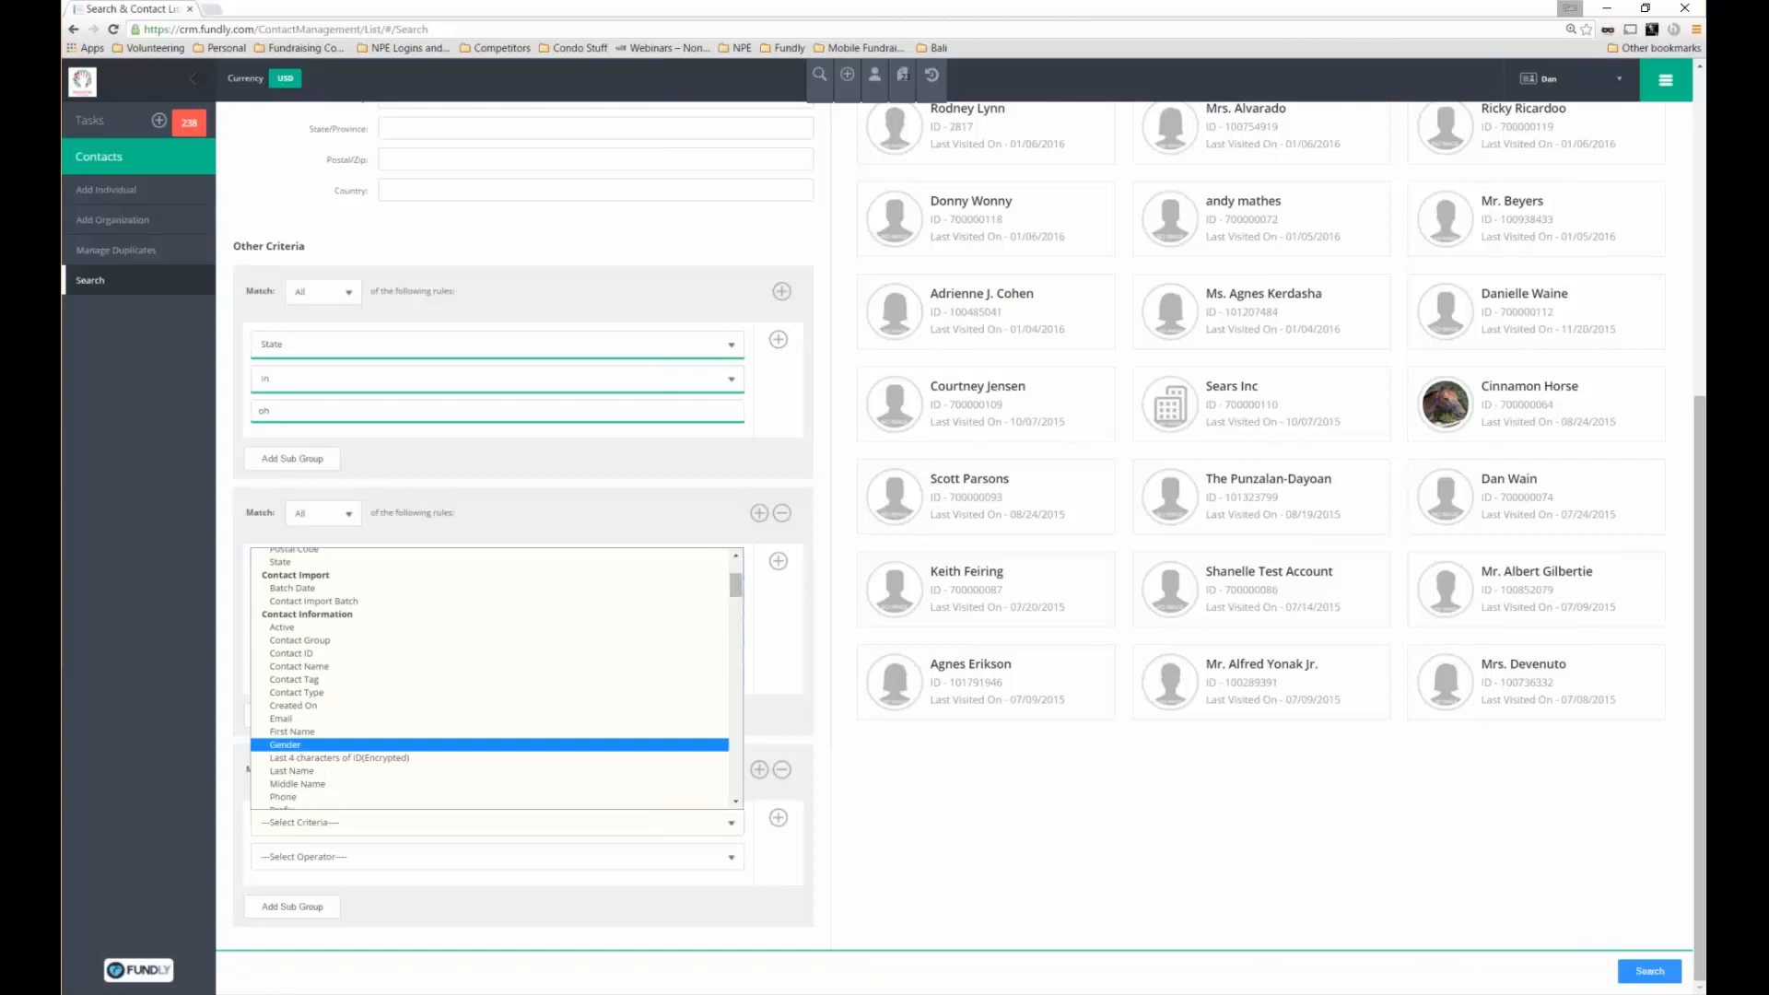
left_click(553, 744)
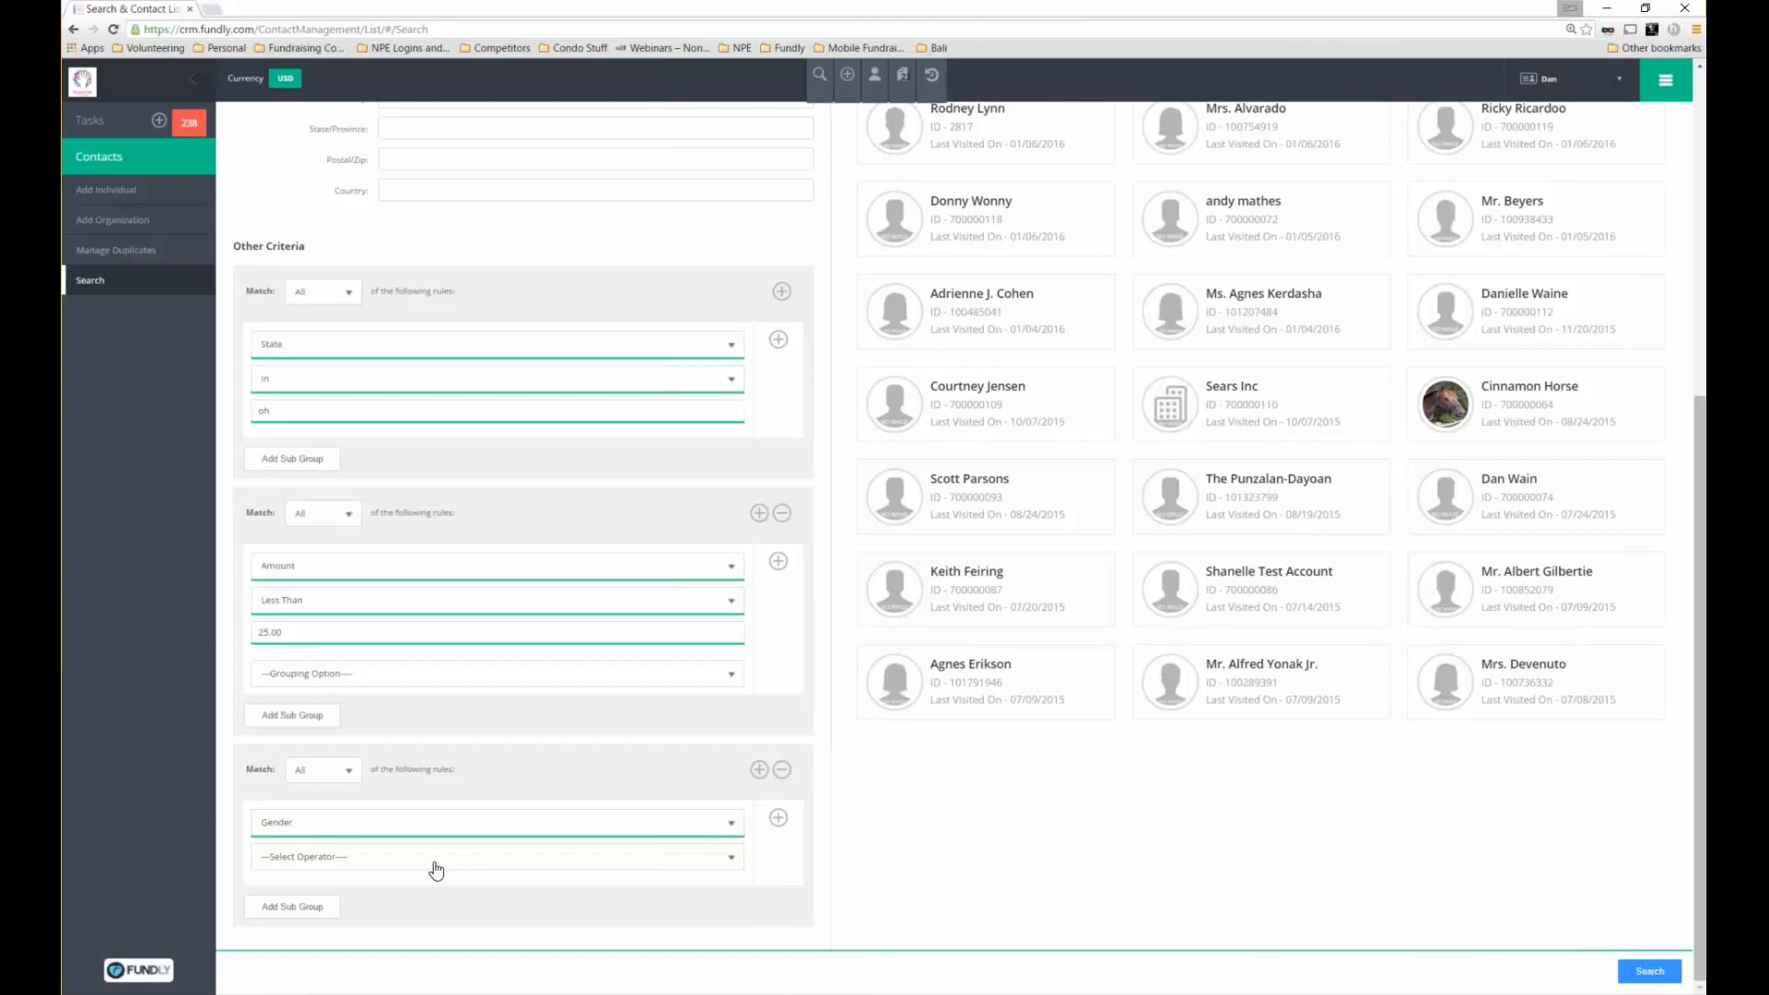
left_click(437, 871)
left_click(420, 887)
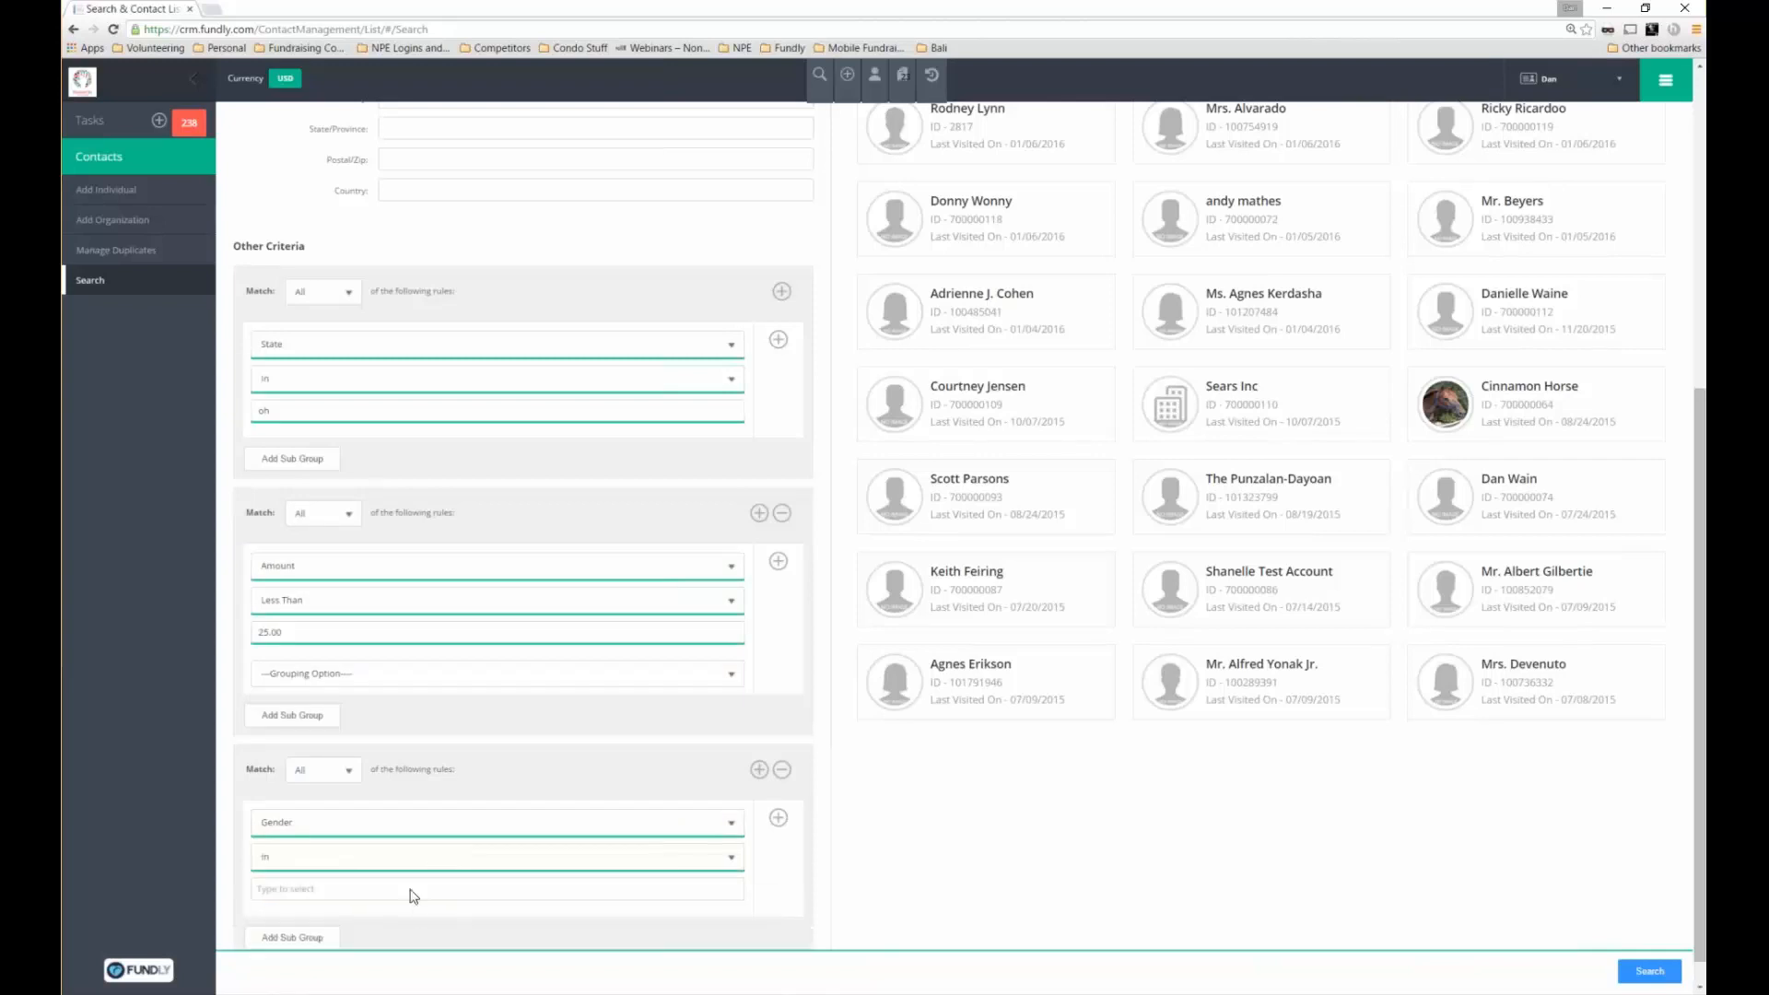
left_click(412, 890)
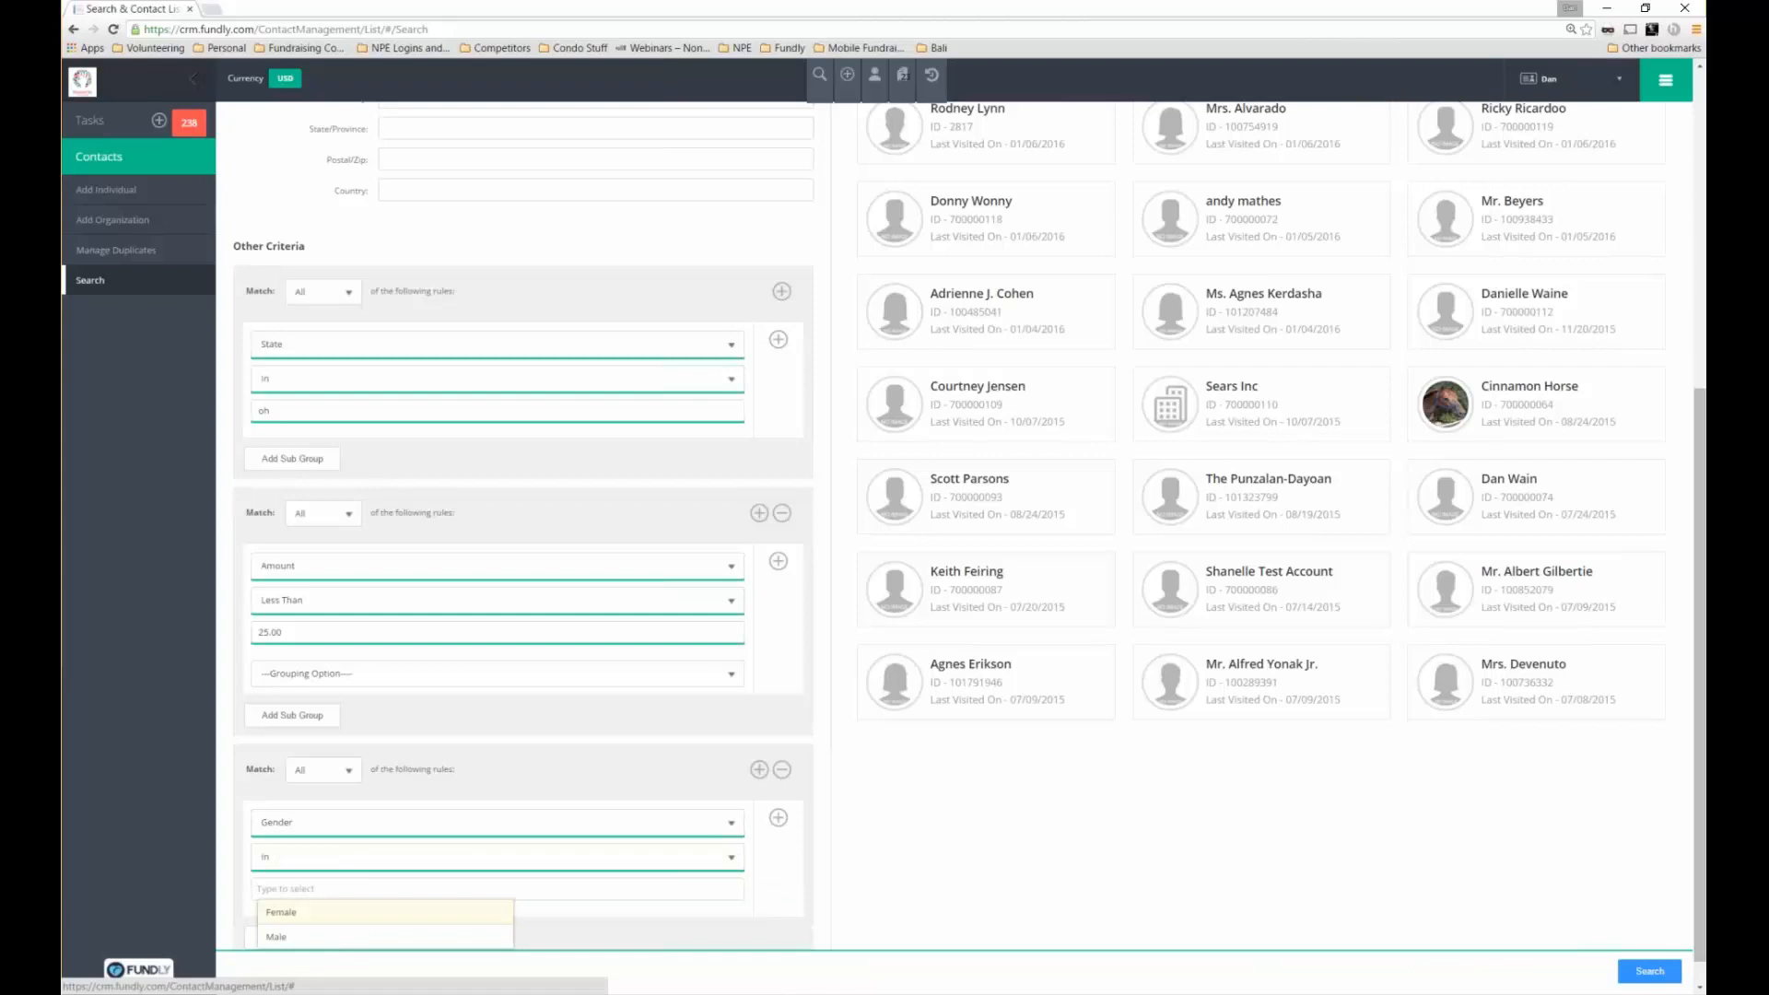
left_click(281, 913)
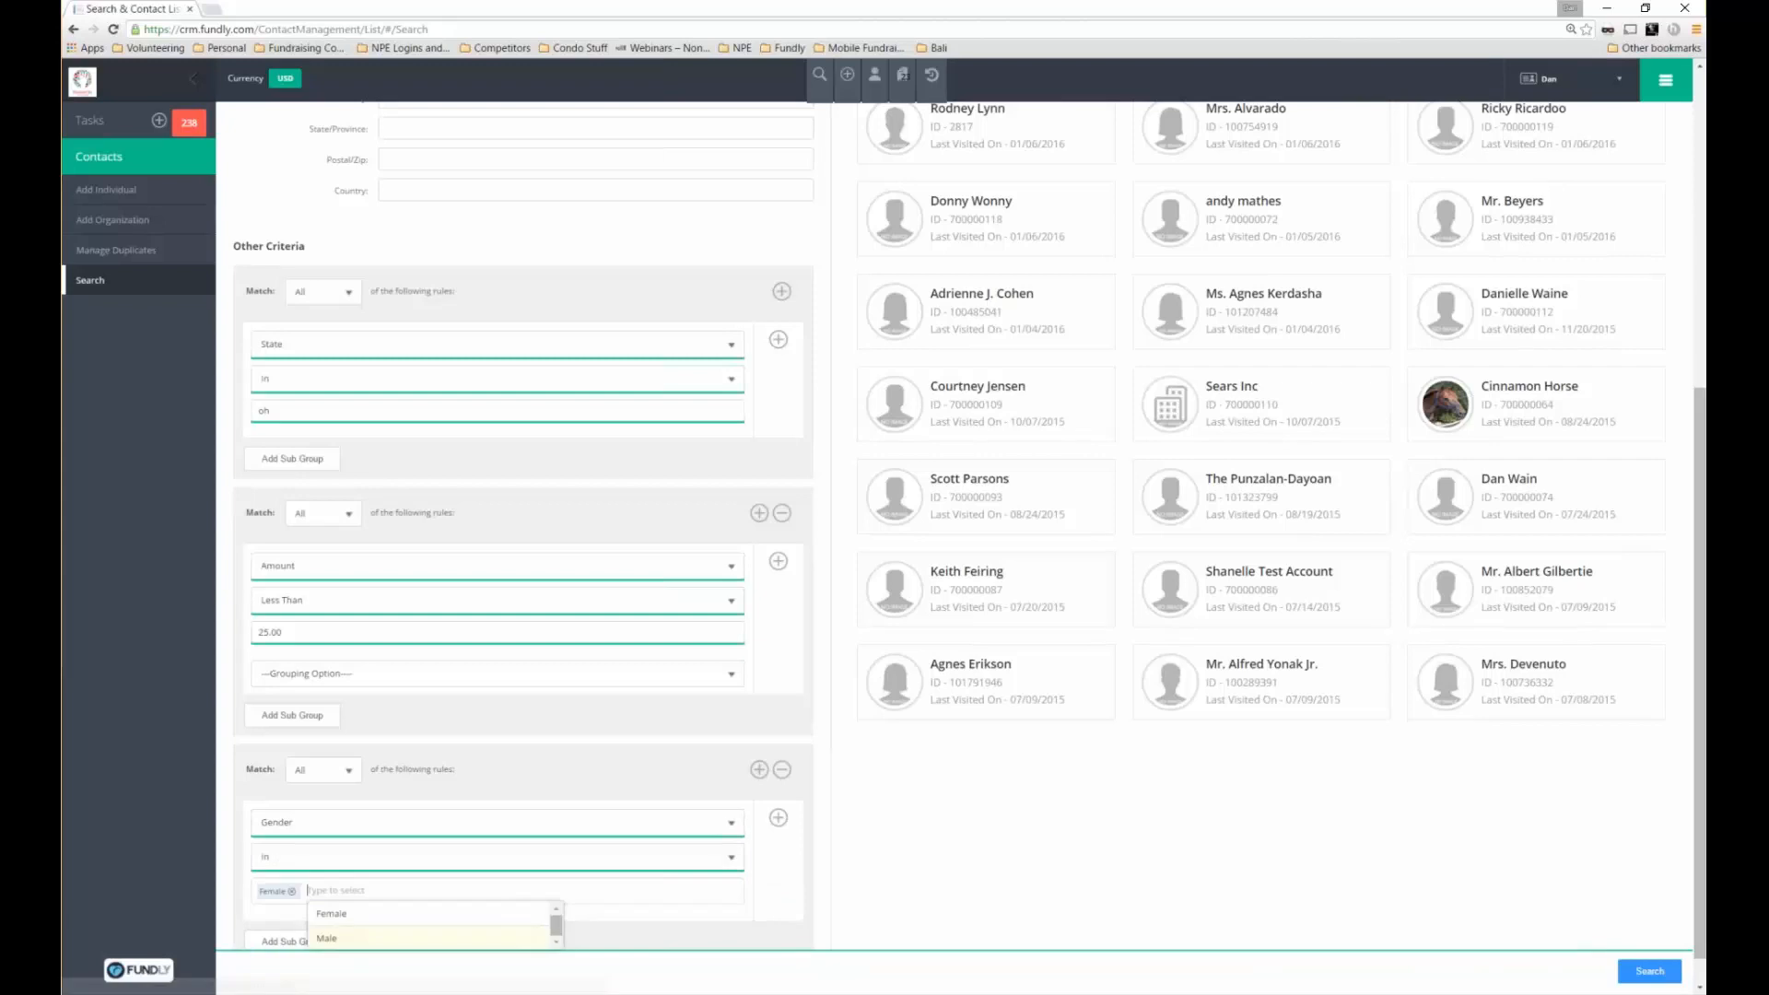
left_click(1661, 968)
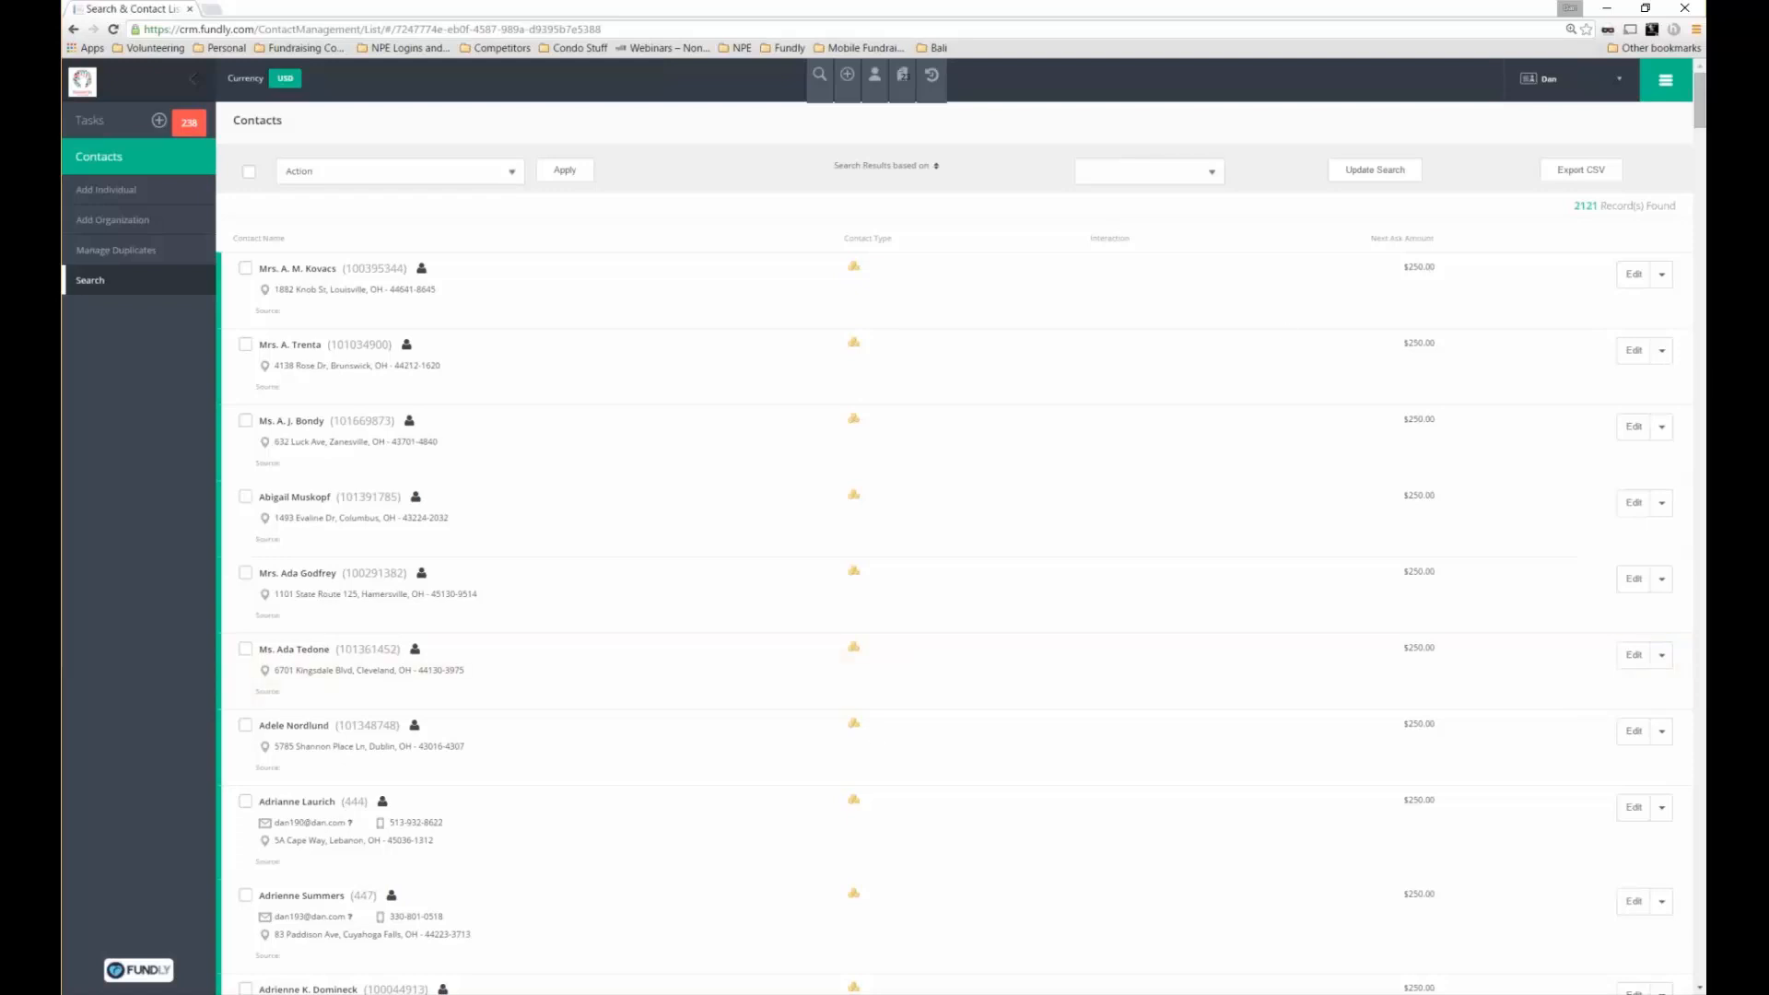
Export the 2121 matching contacts to CSV and open ContactList_20160209T193807.csv in Excel
double_click(1585, 206)
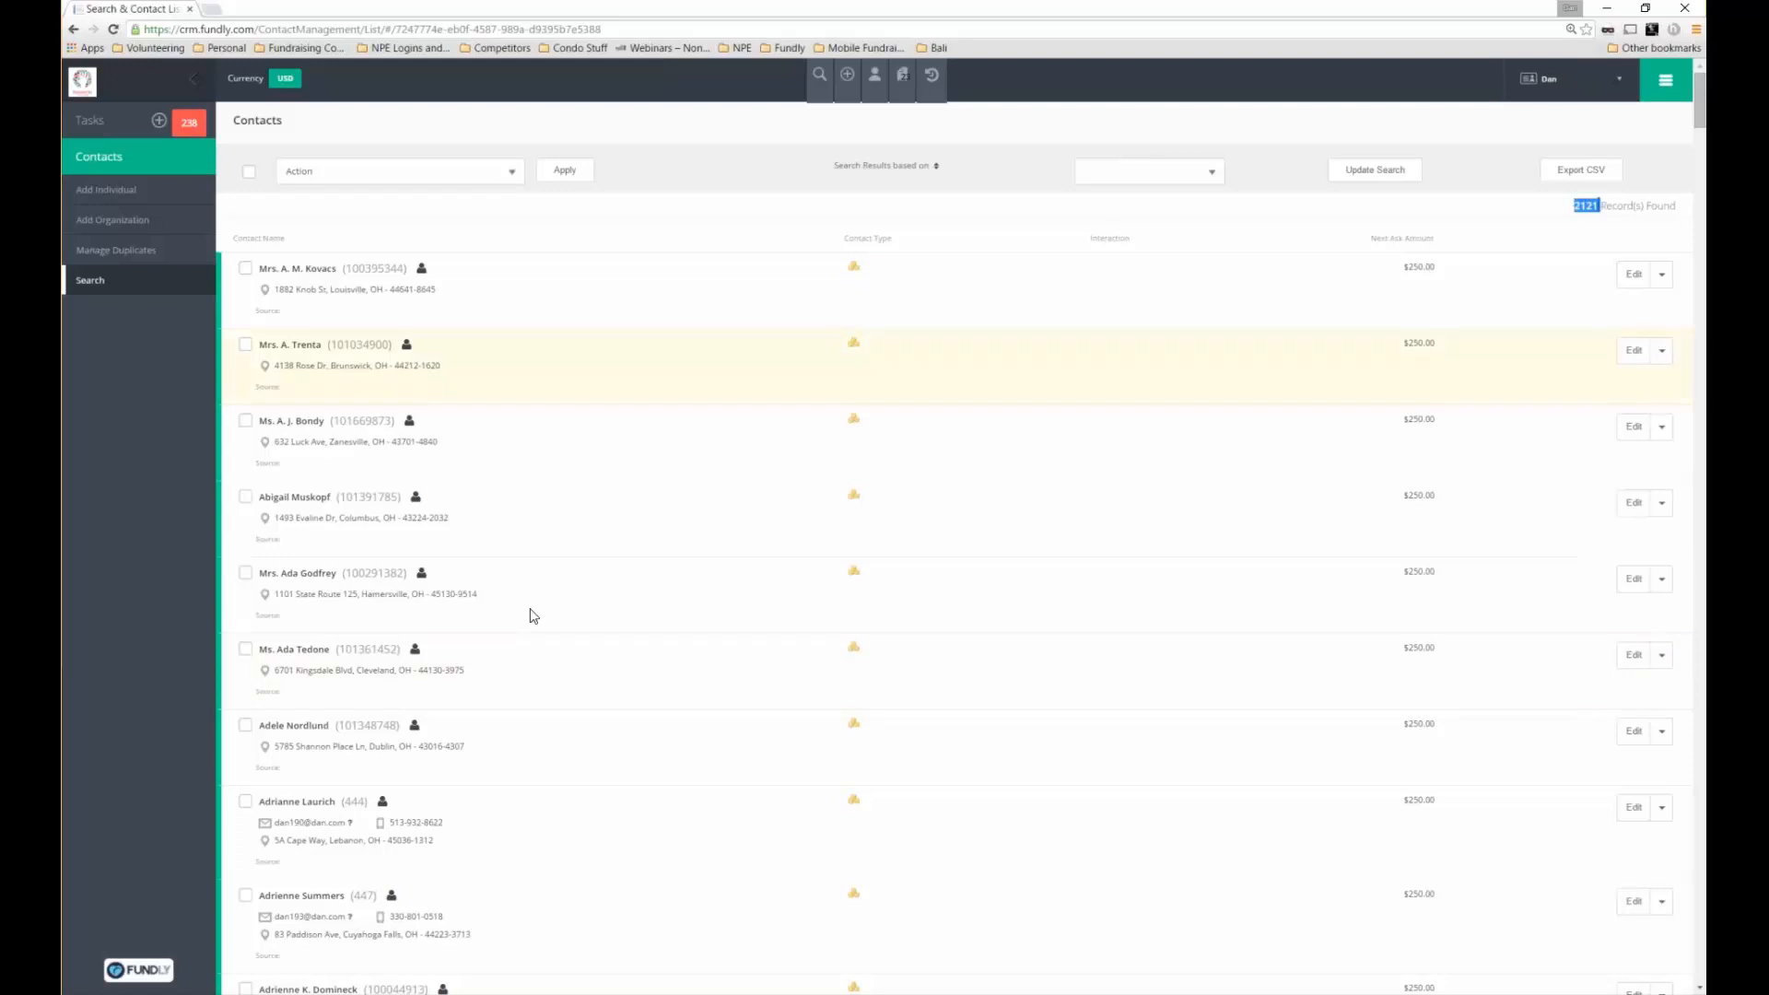
scroll(476, 601, "down", 1)
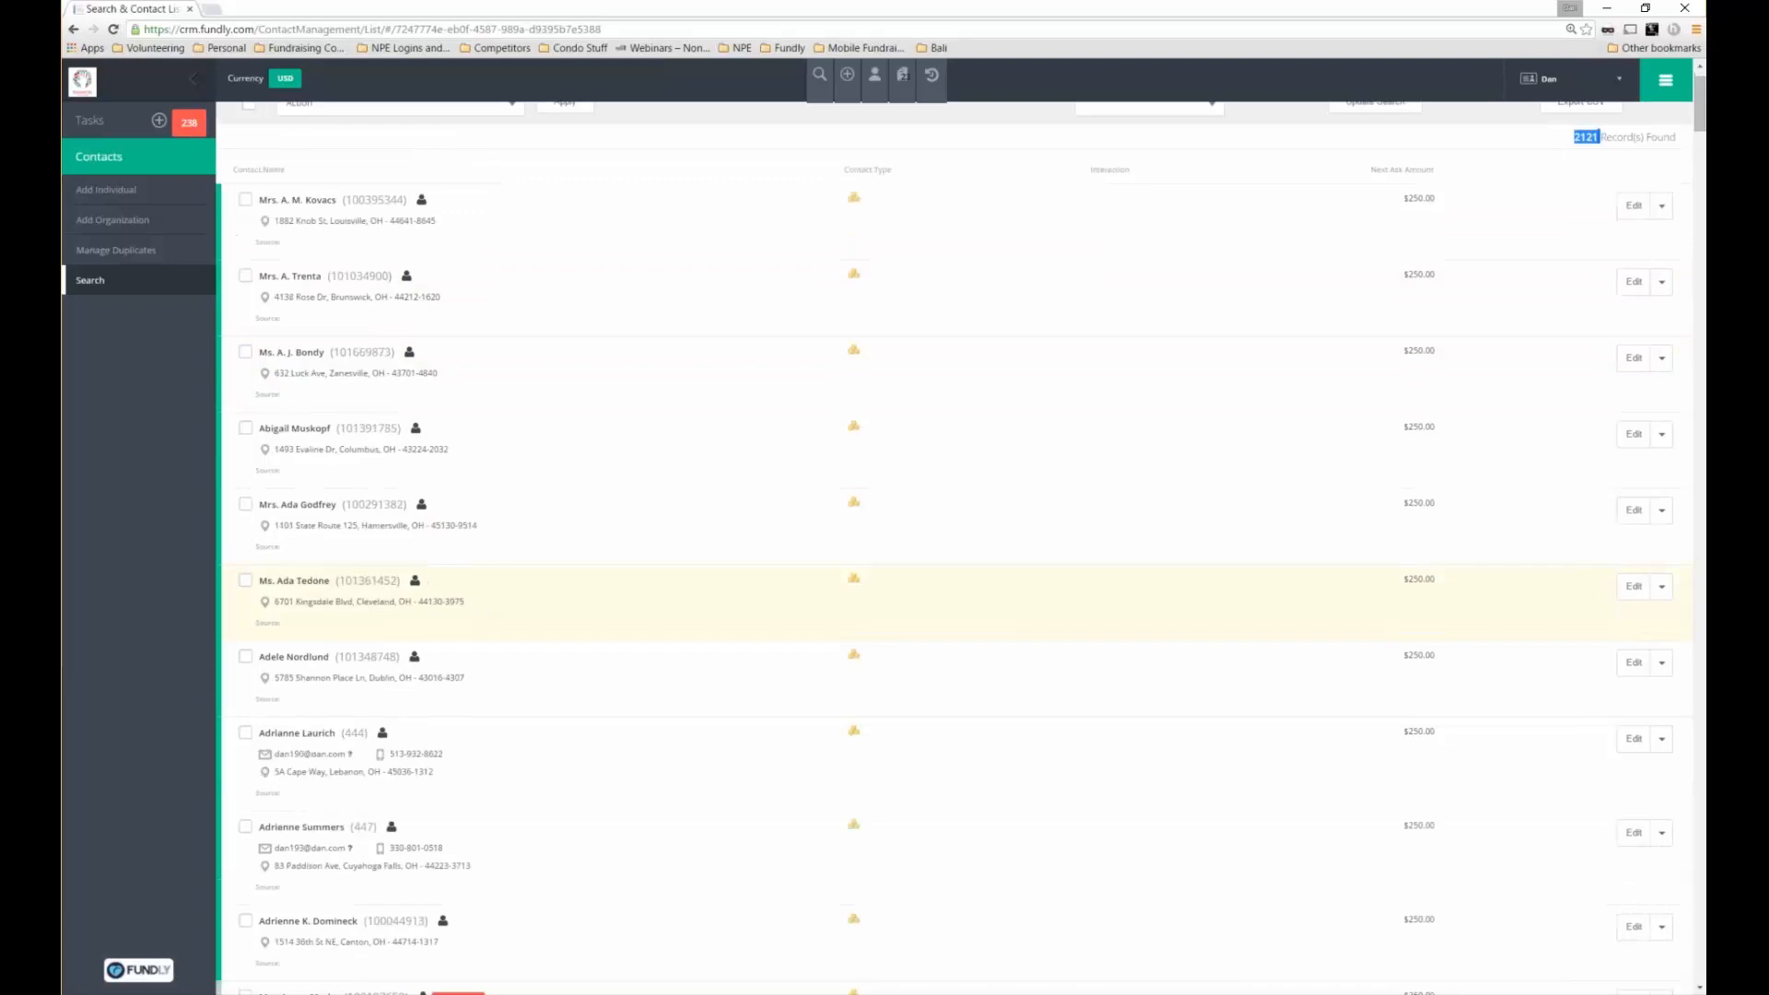
scroll(408, 732, "down", 2)
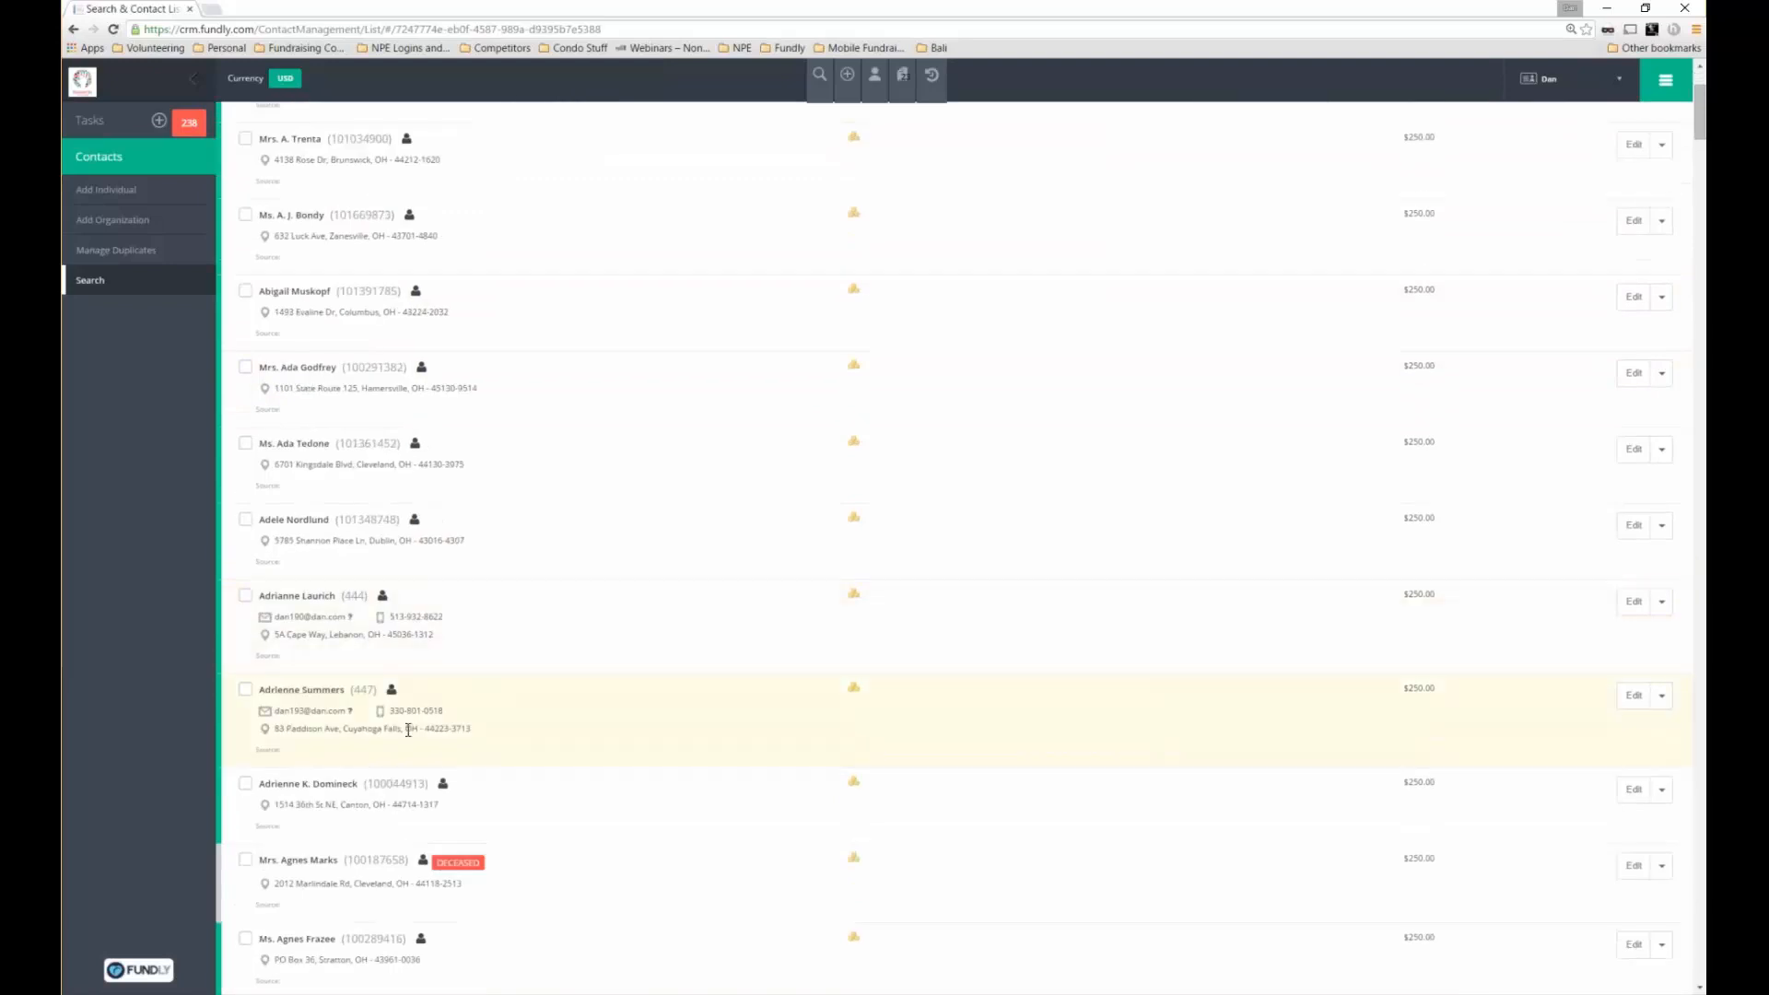
double_click(403, 883)
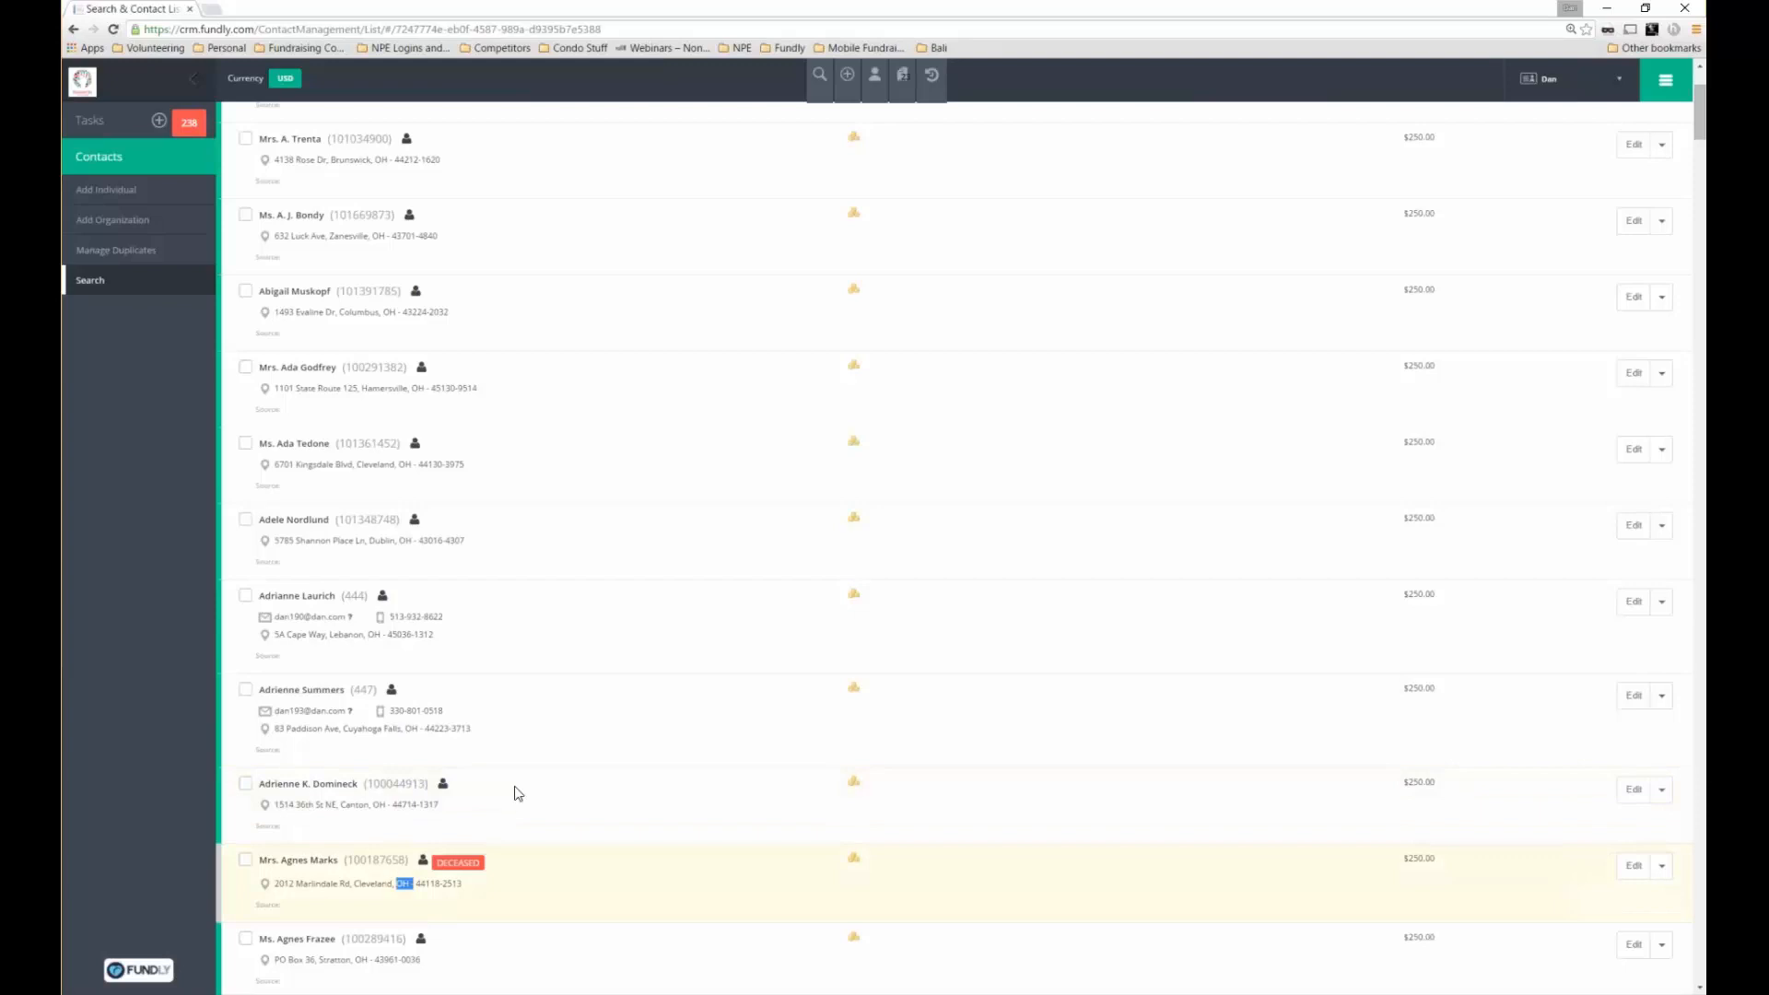
scroll(516, 793, "down", 2)
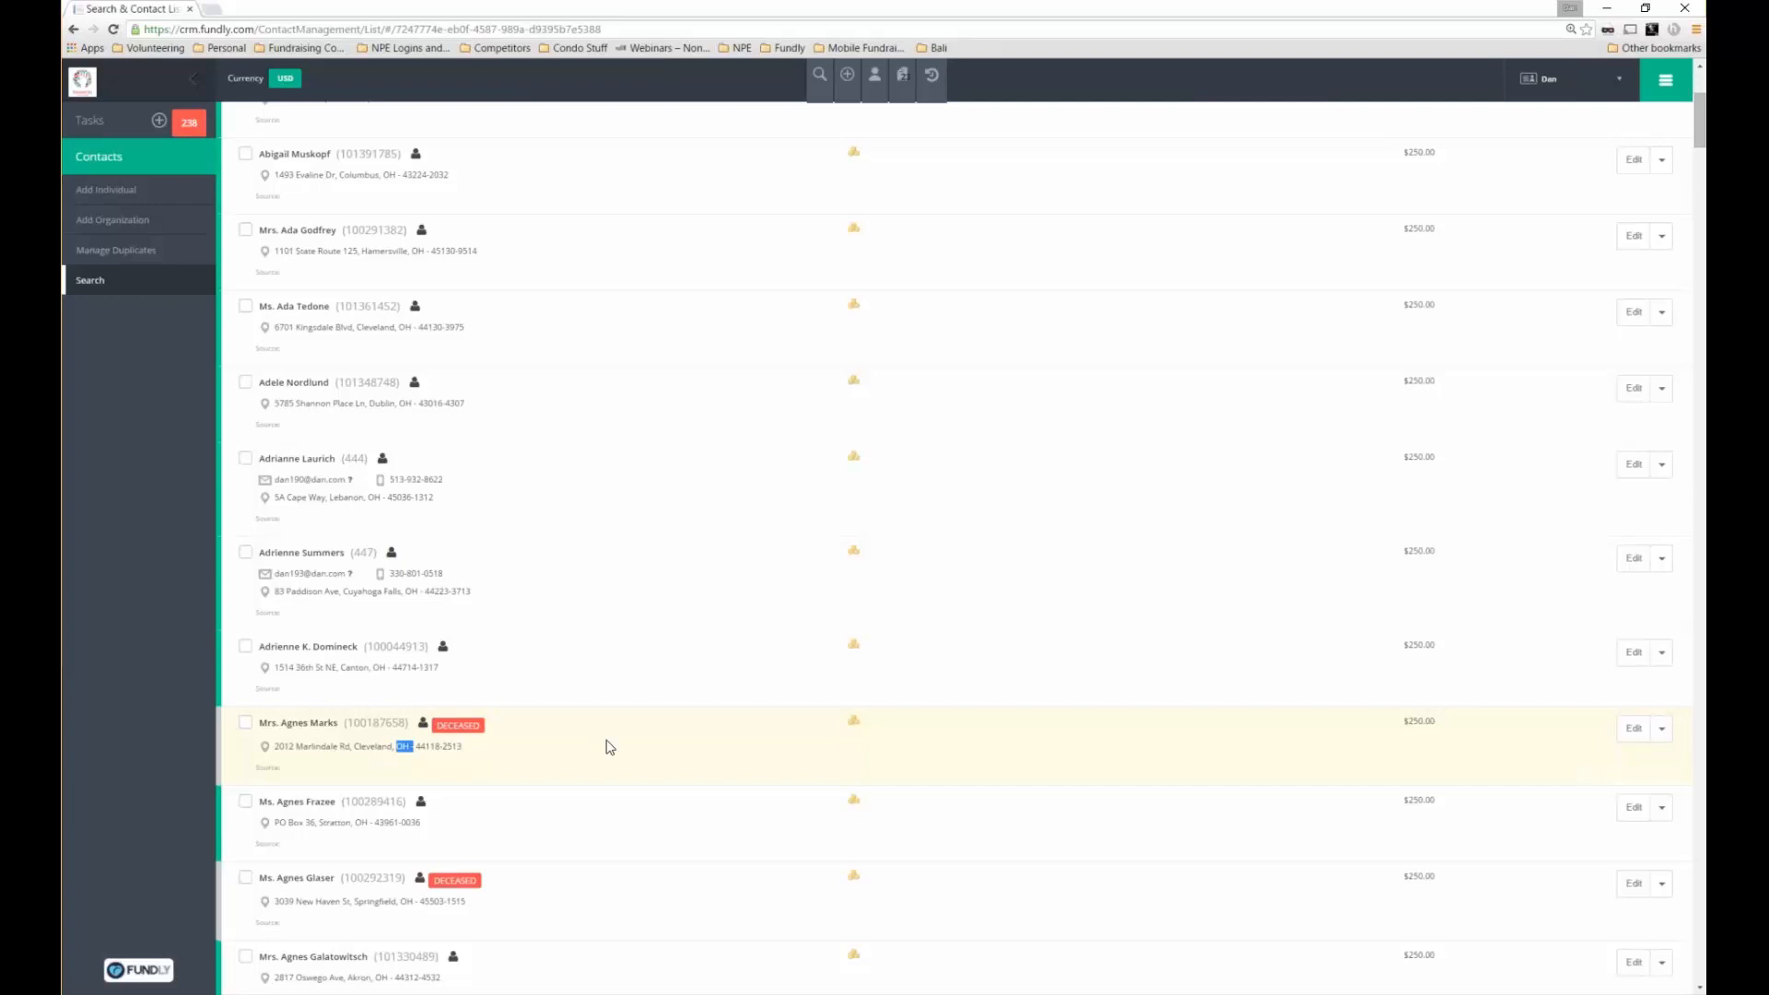
scroll(609, 746, "up", 2)
scroll(614, 748, "up", 3)
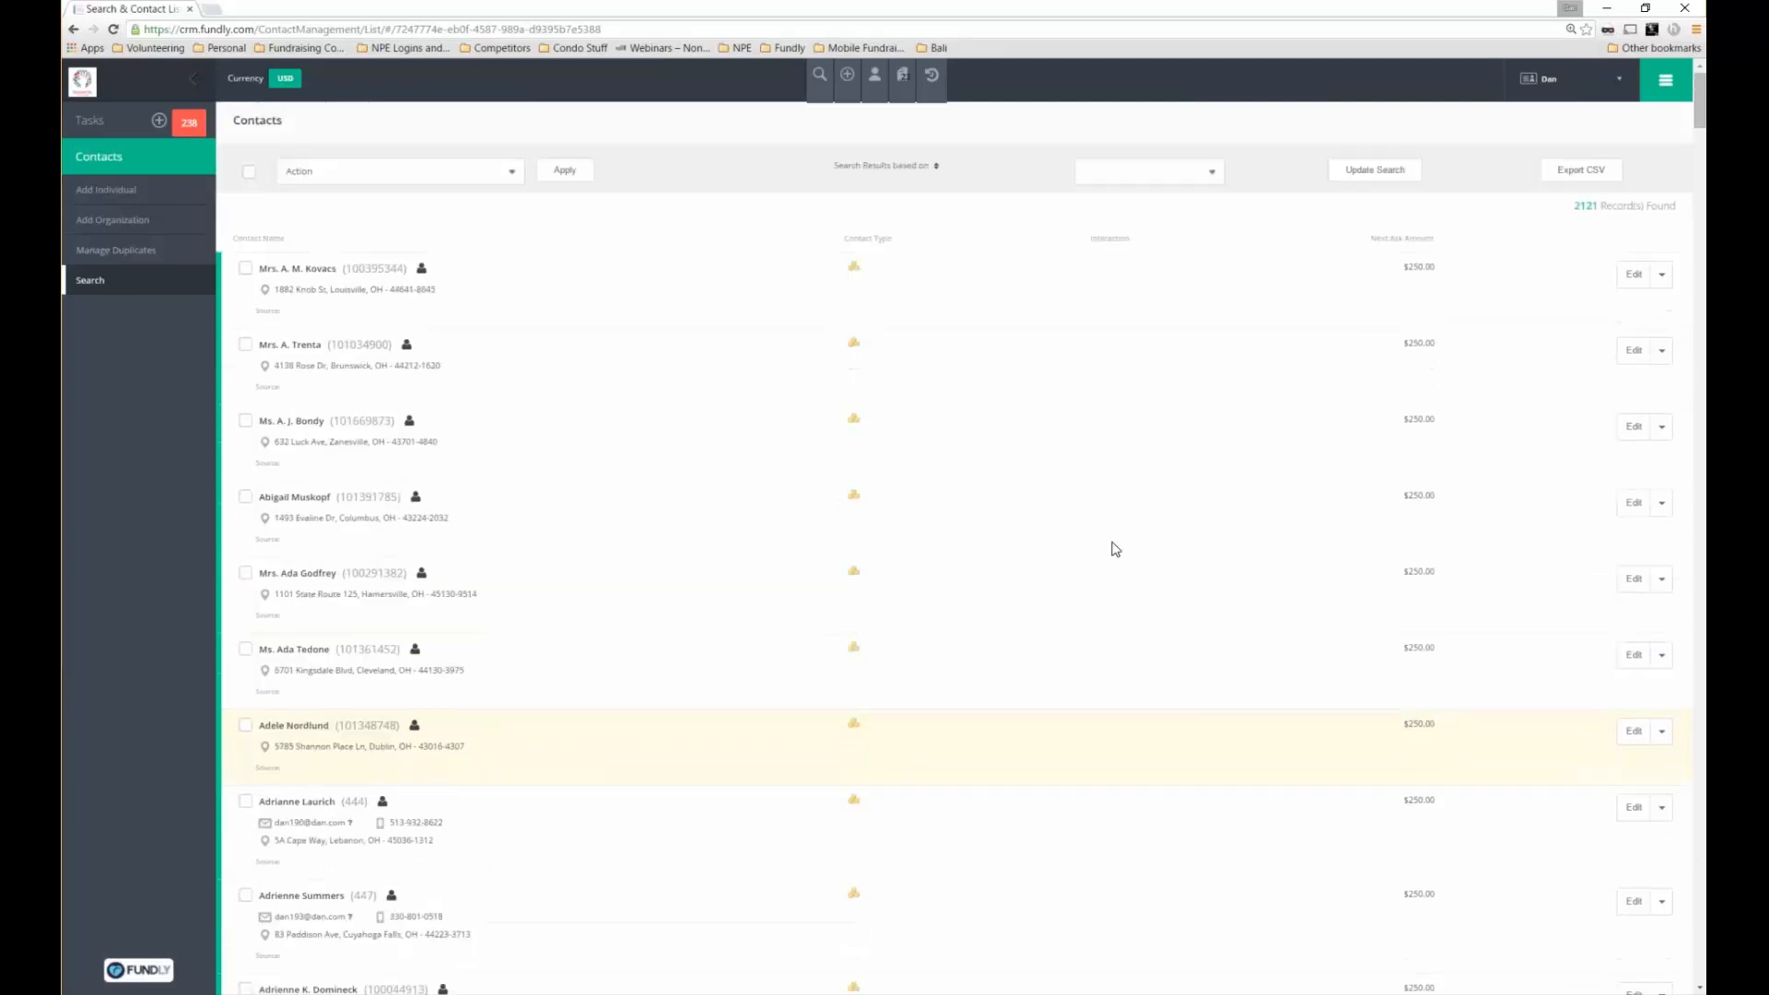
left_click(1612, 178)
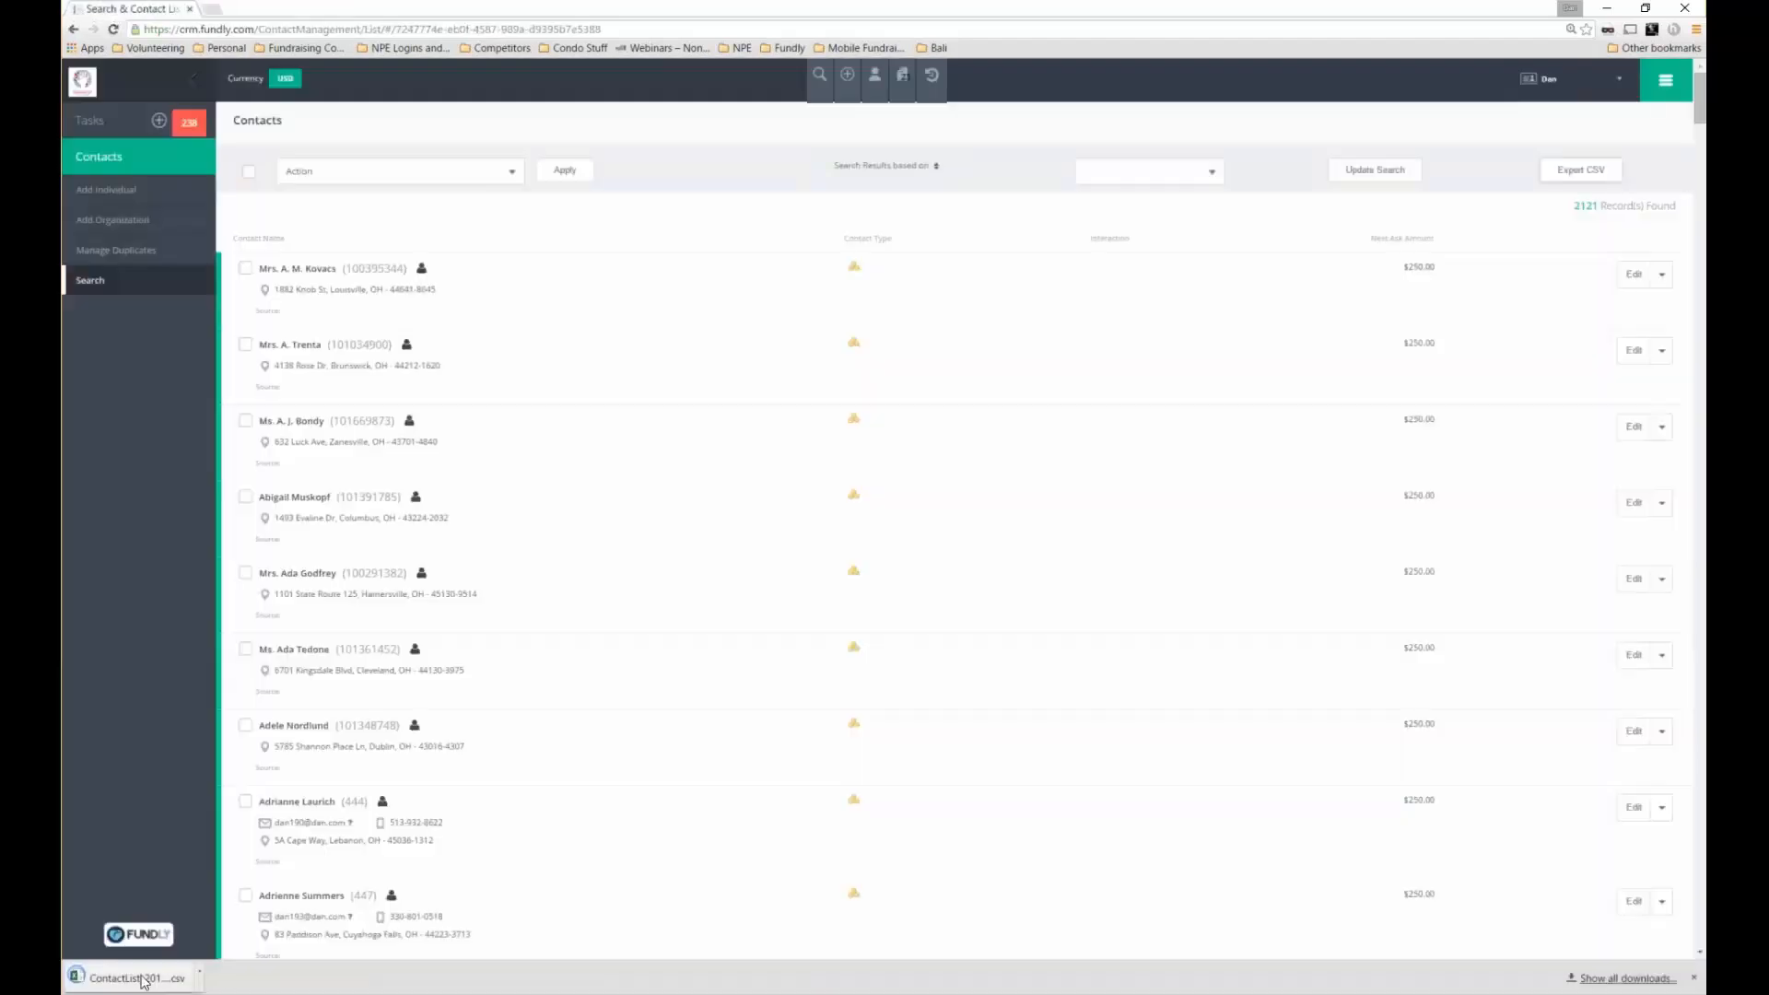
left_click(142, 980)
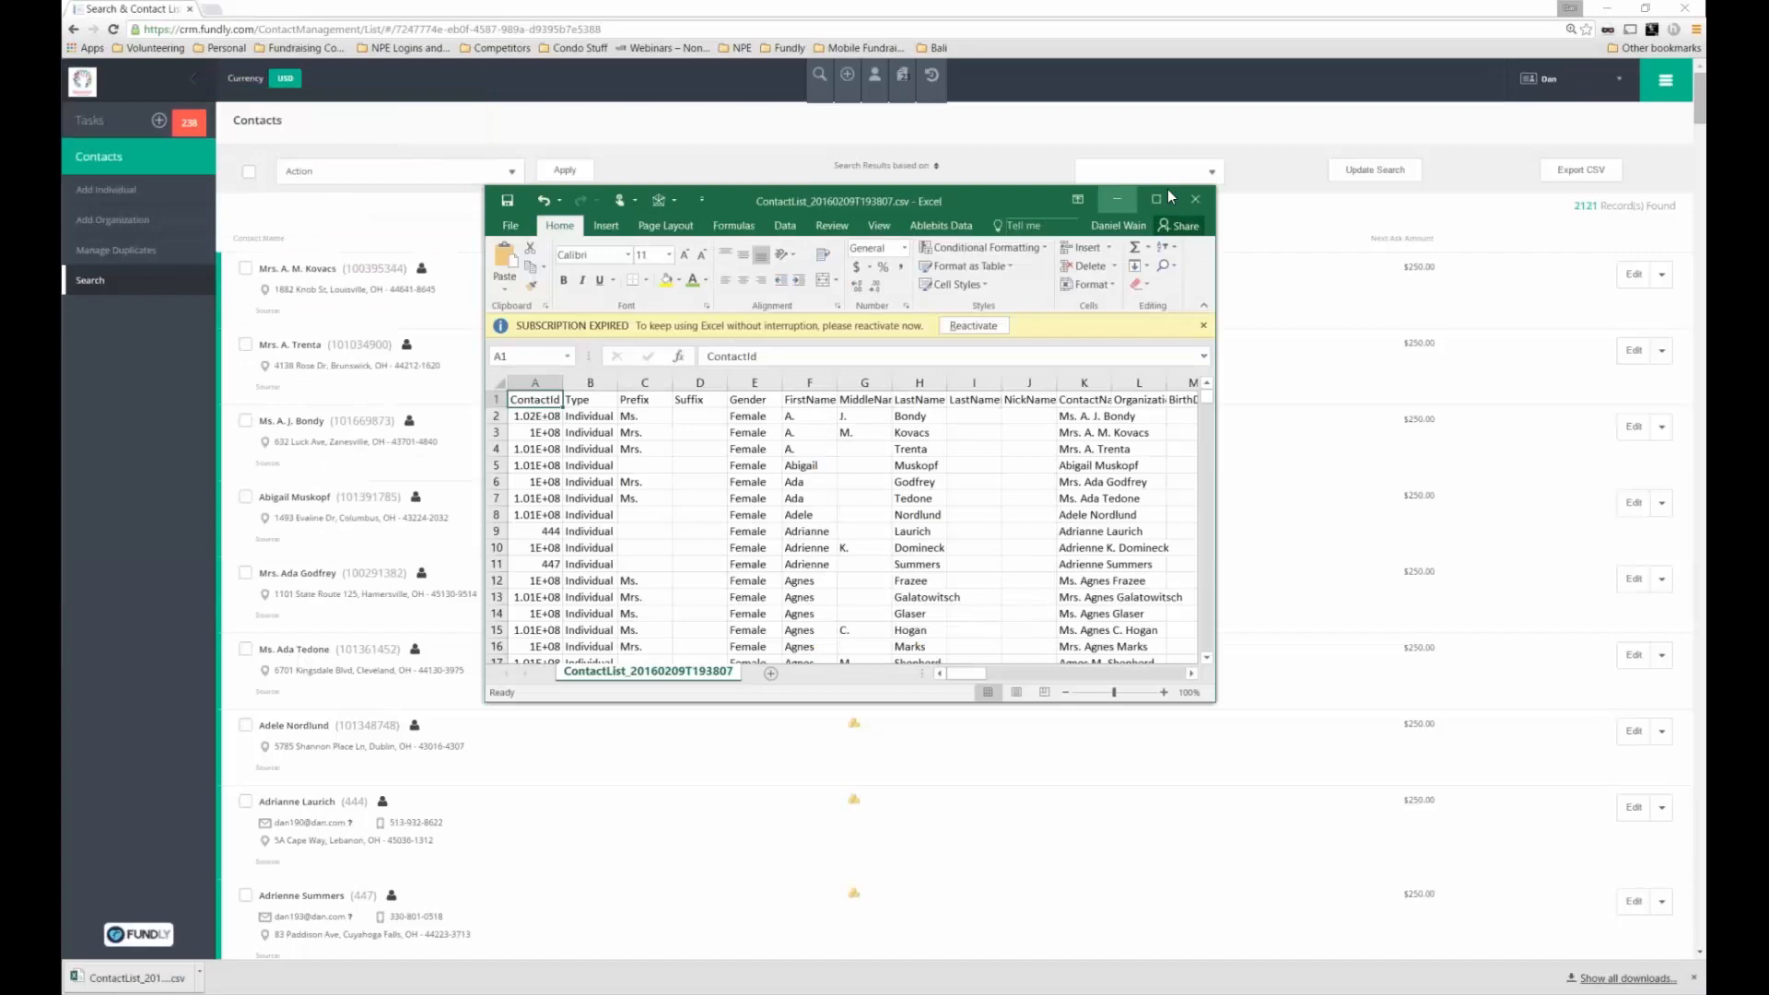
Maximize the spreadsheet and inspect the gift amount, recency and mail count columns
left_click(1168, 189)
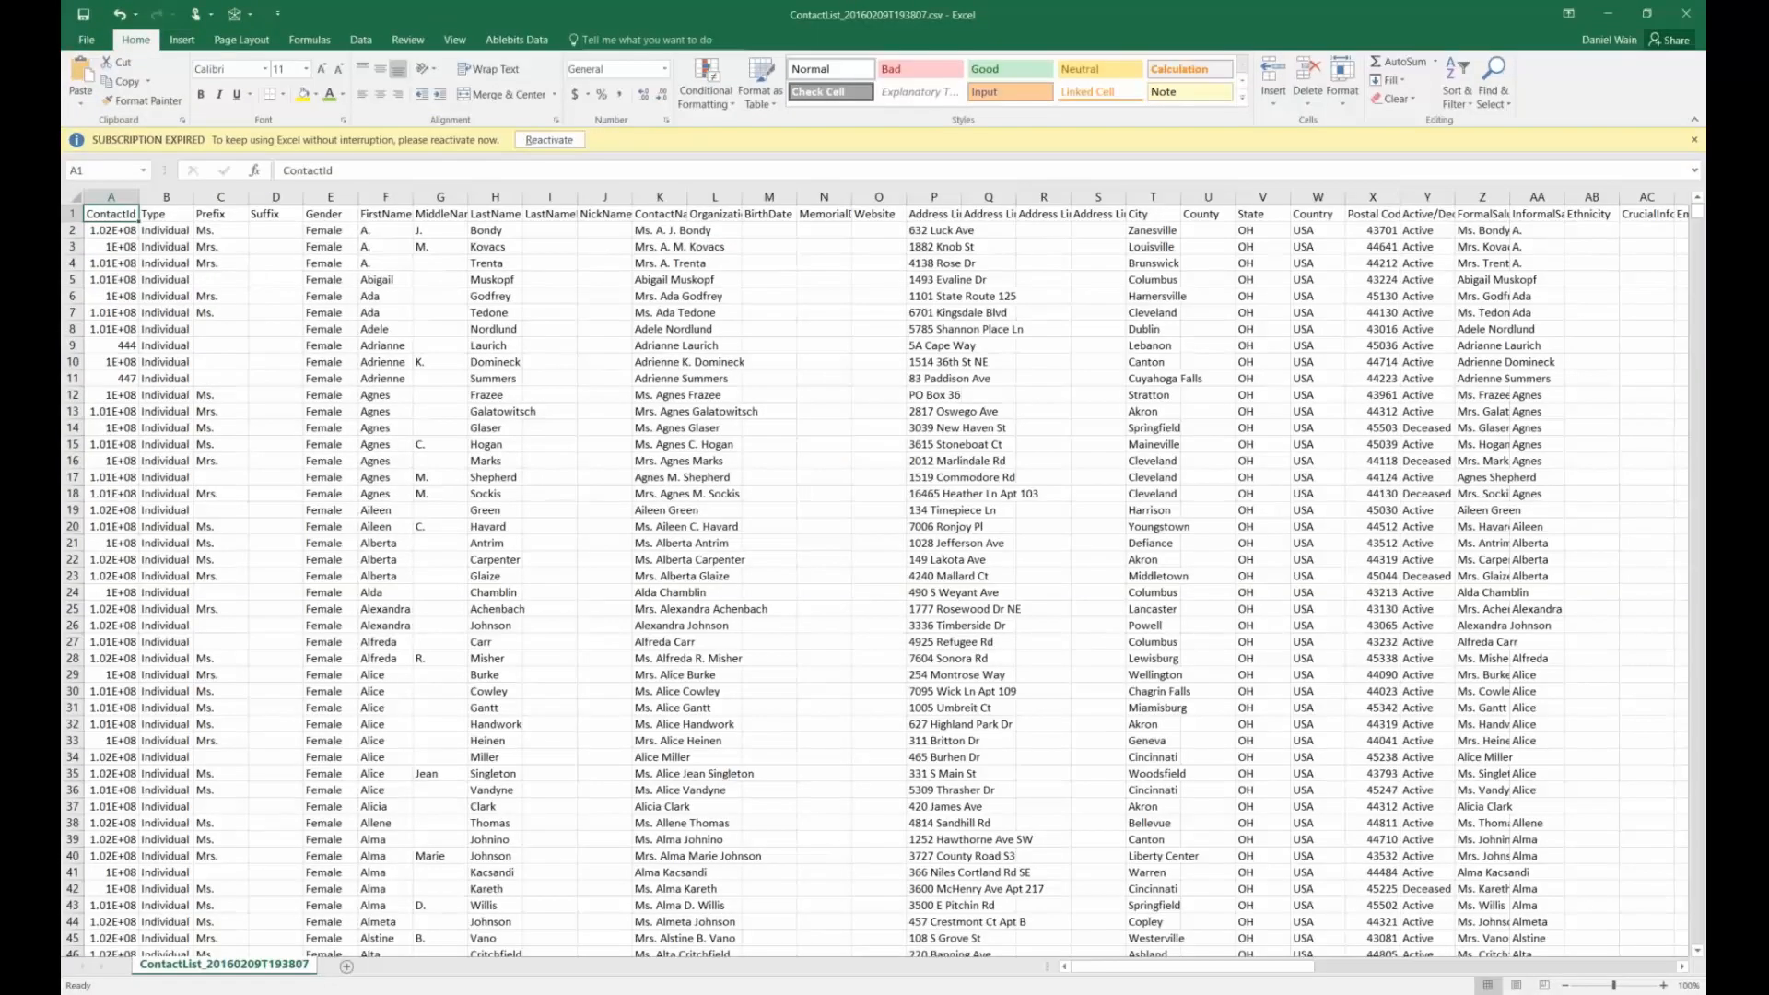
left_click_drag(1268, 967, 1436, 974)
left_click_drag(714, 196, 824, 196)
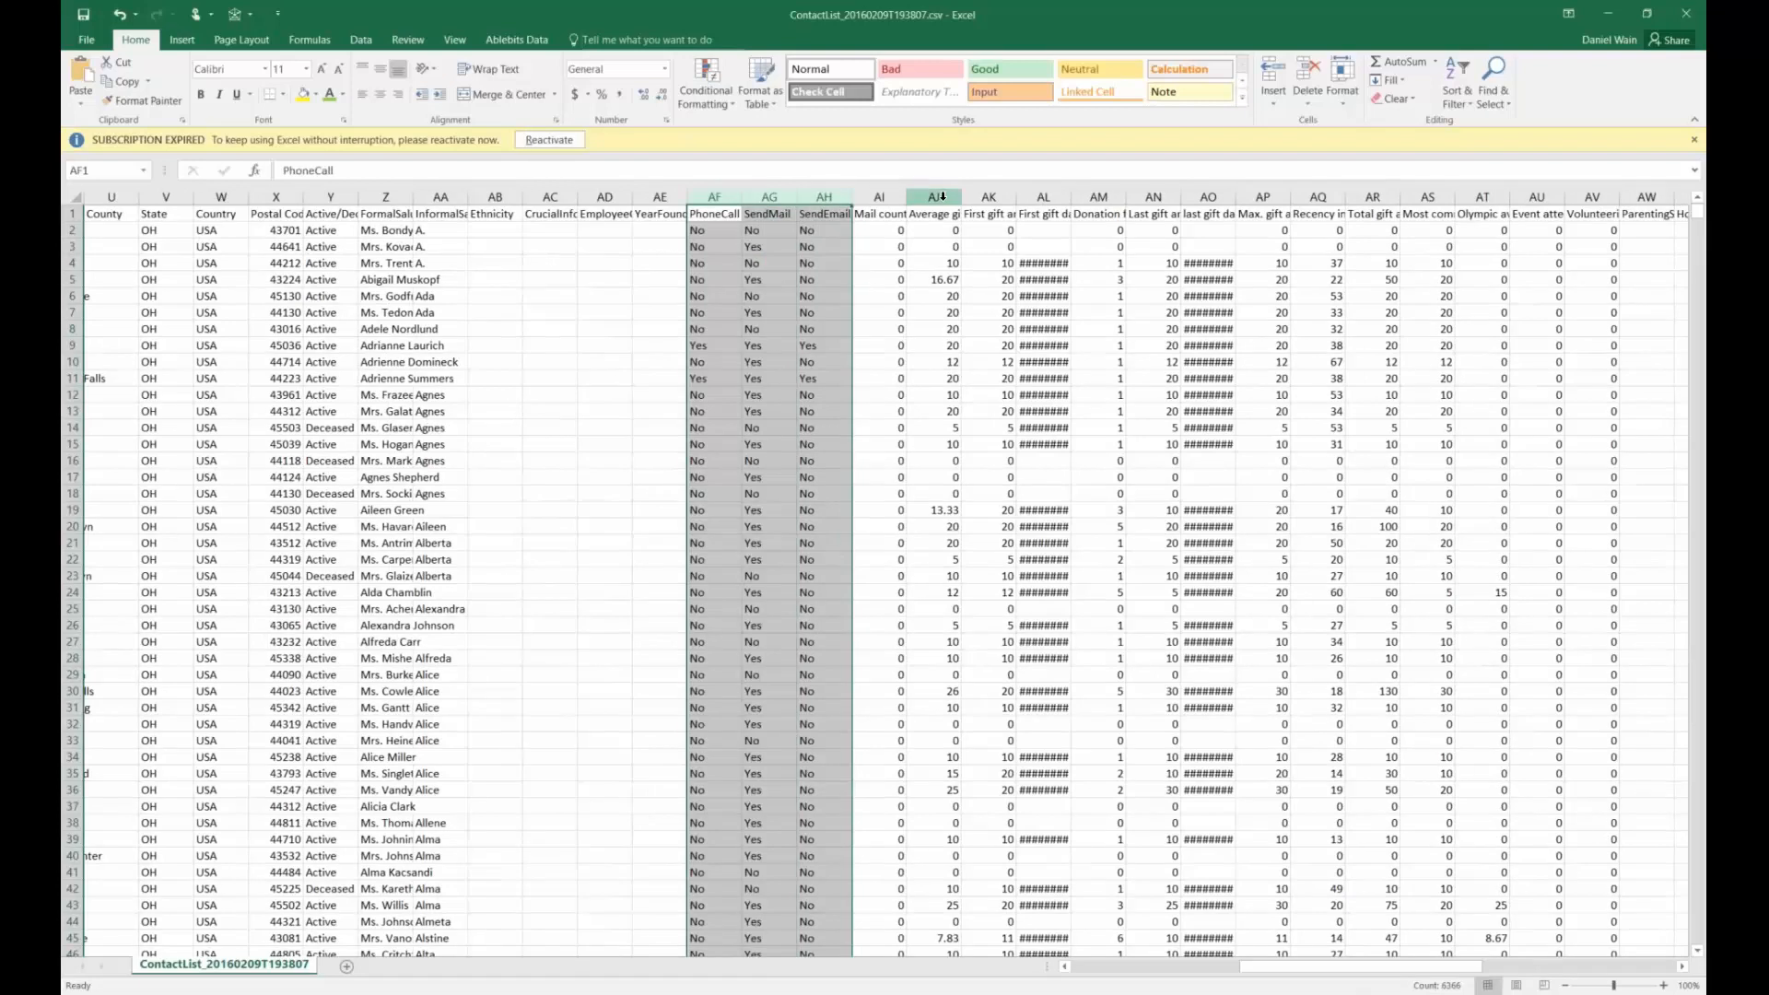
left_click(942, 196)
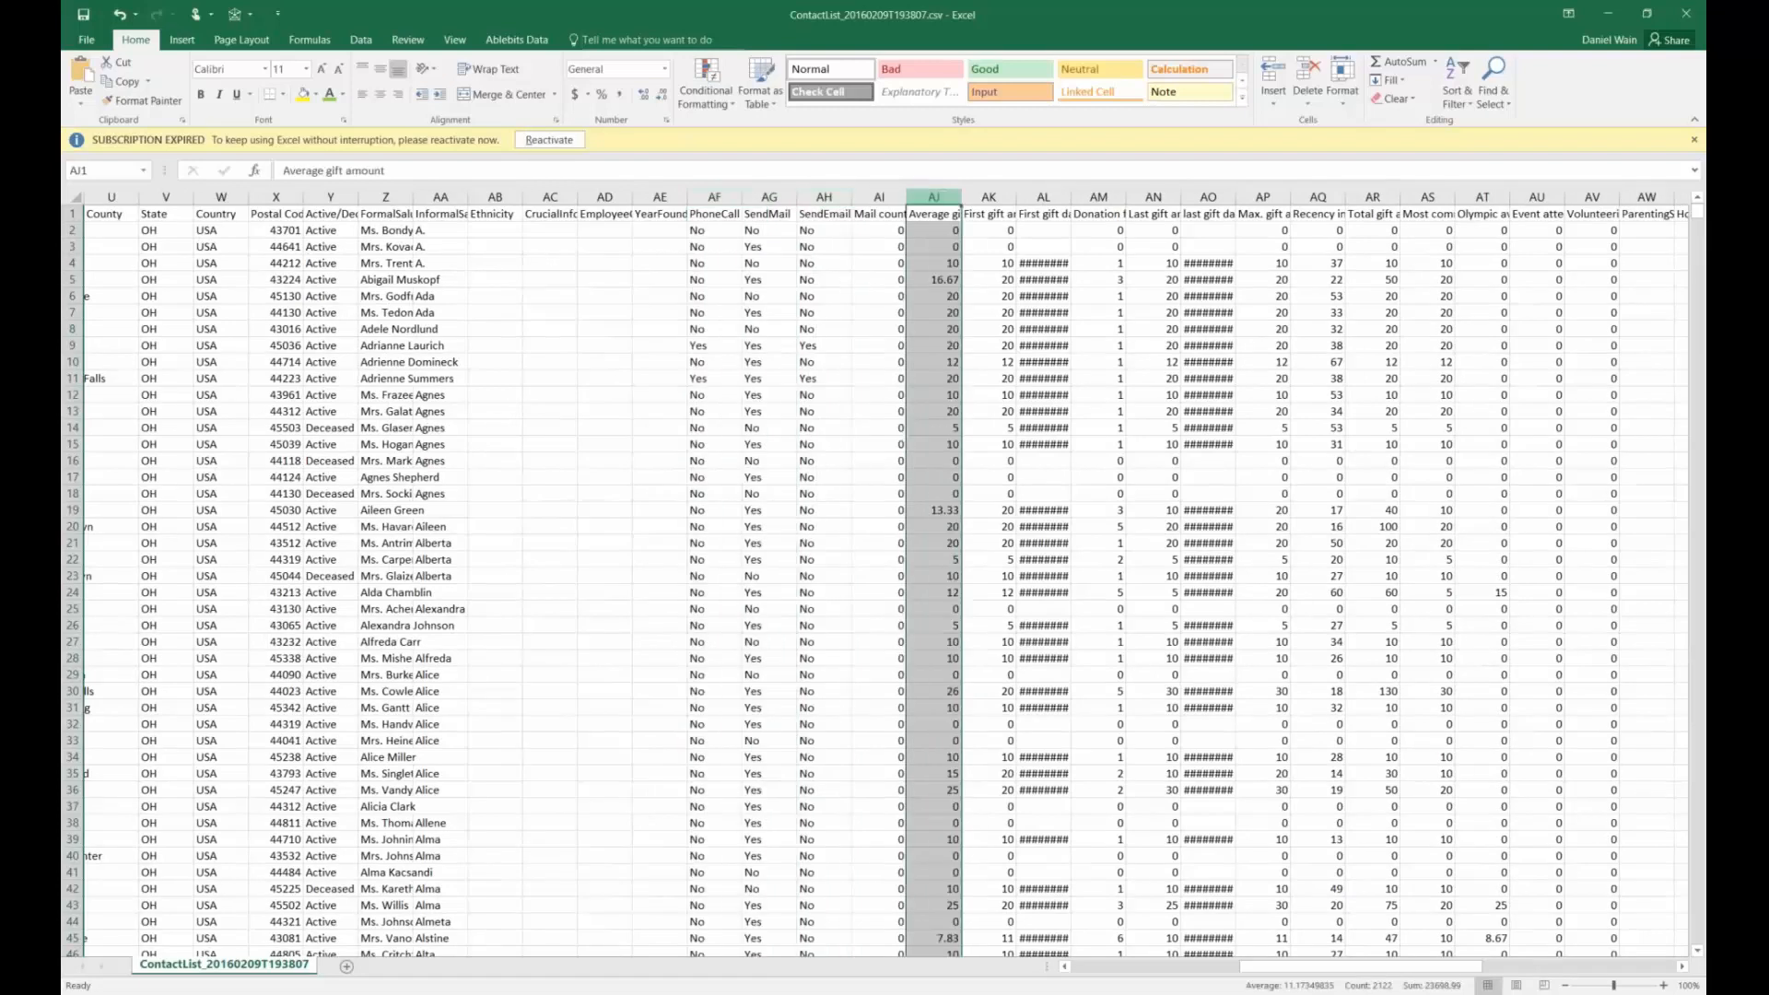
left_click(1001, 197)
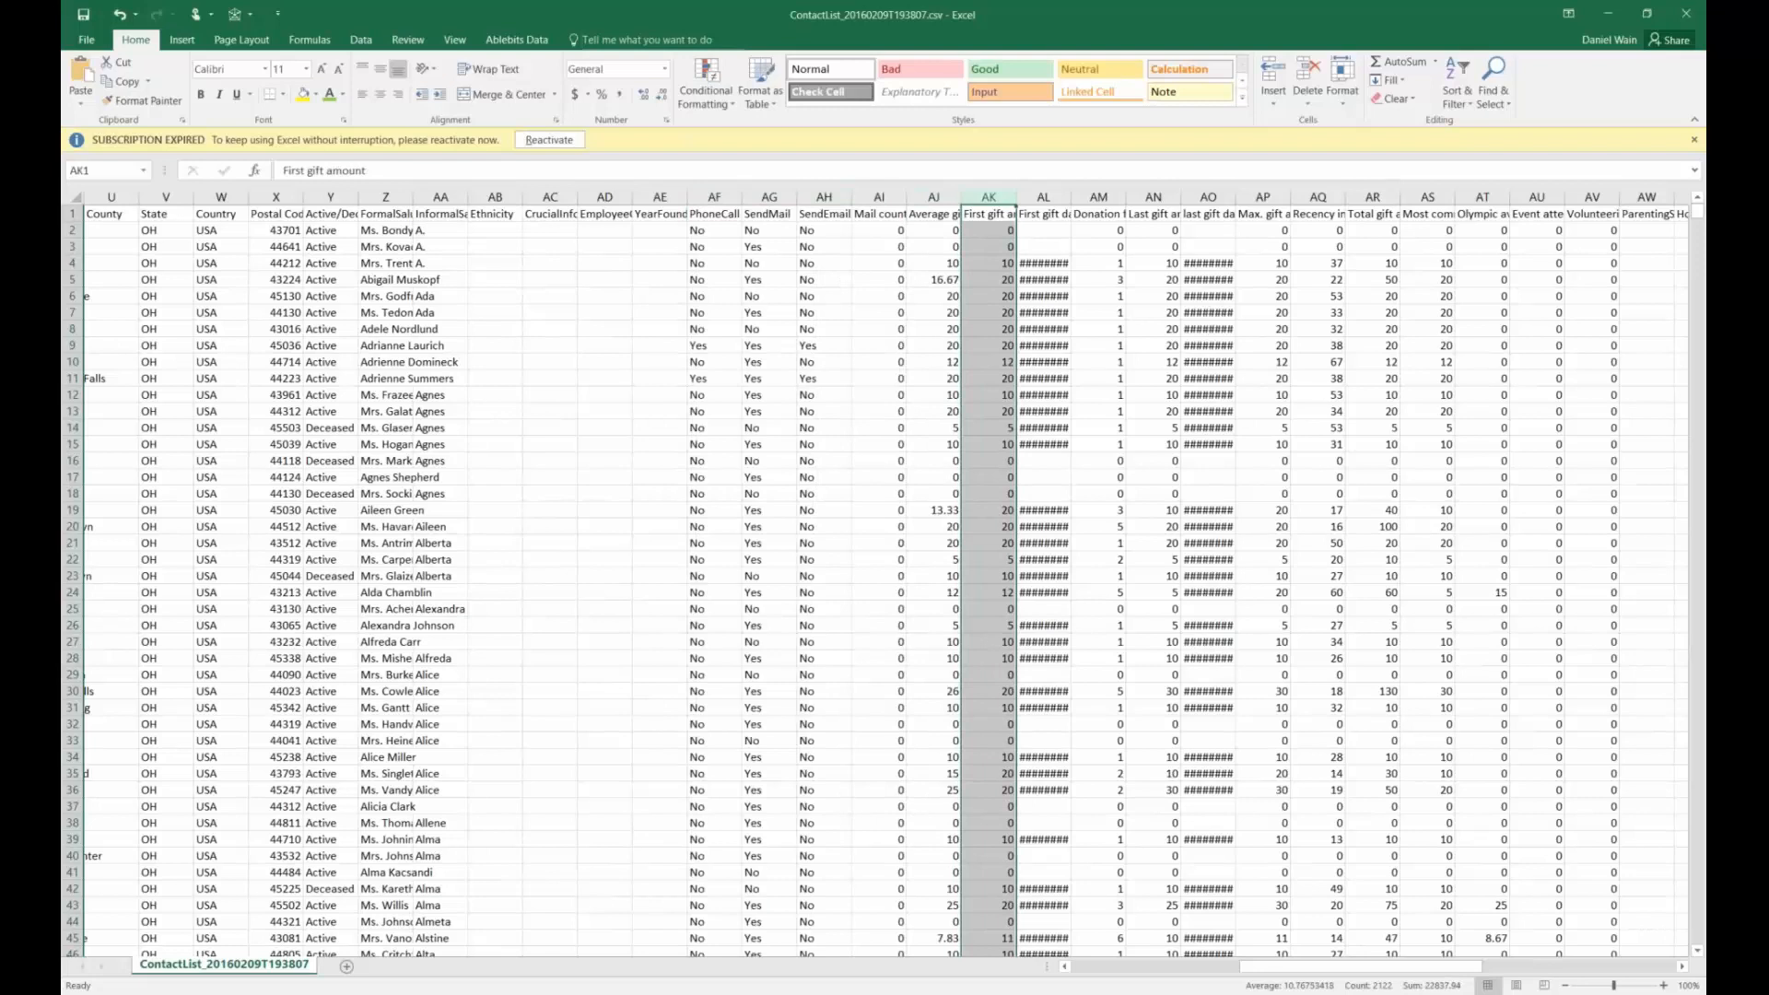
left_click(1315, 210)
left_click_drag(1424, 212, 1483, 230)
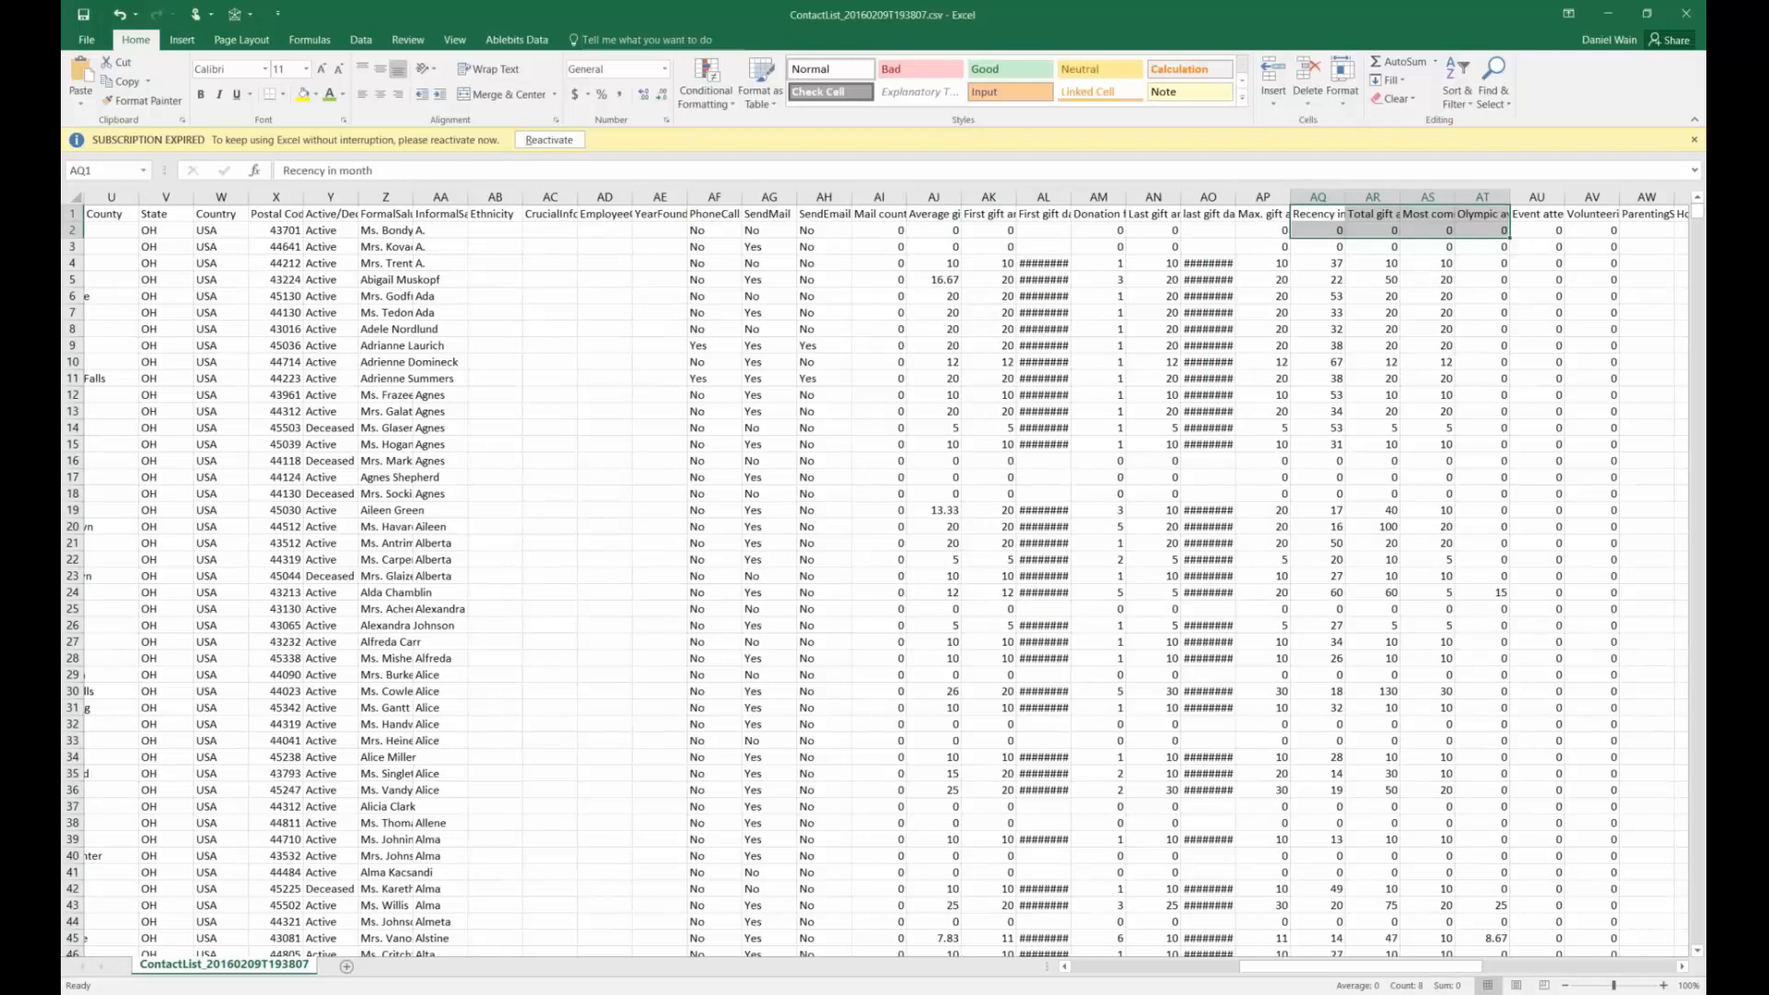
left_click(892, 237)
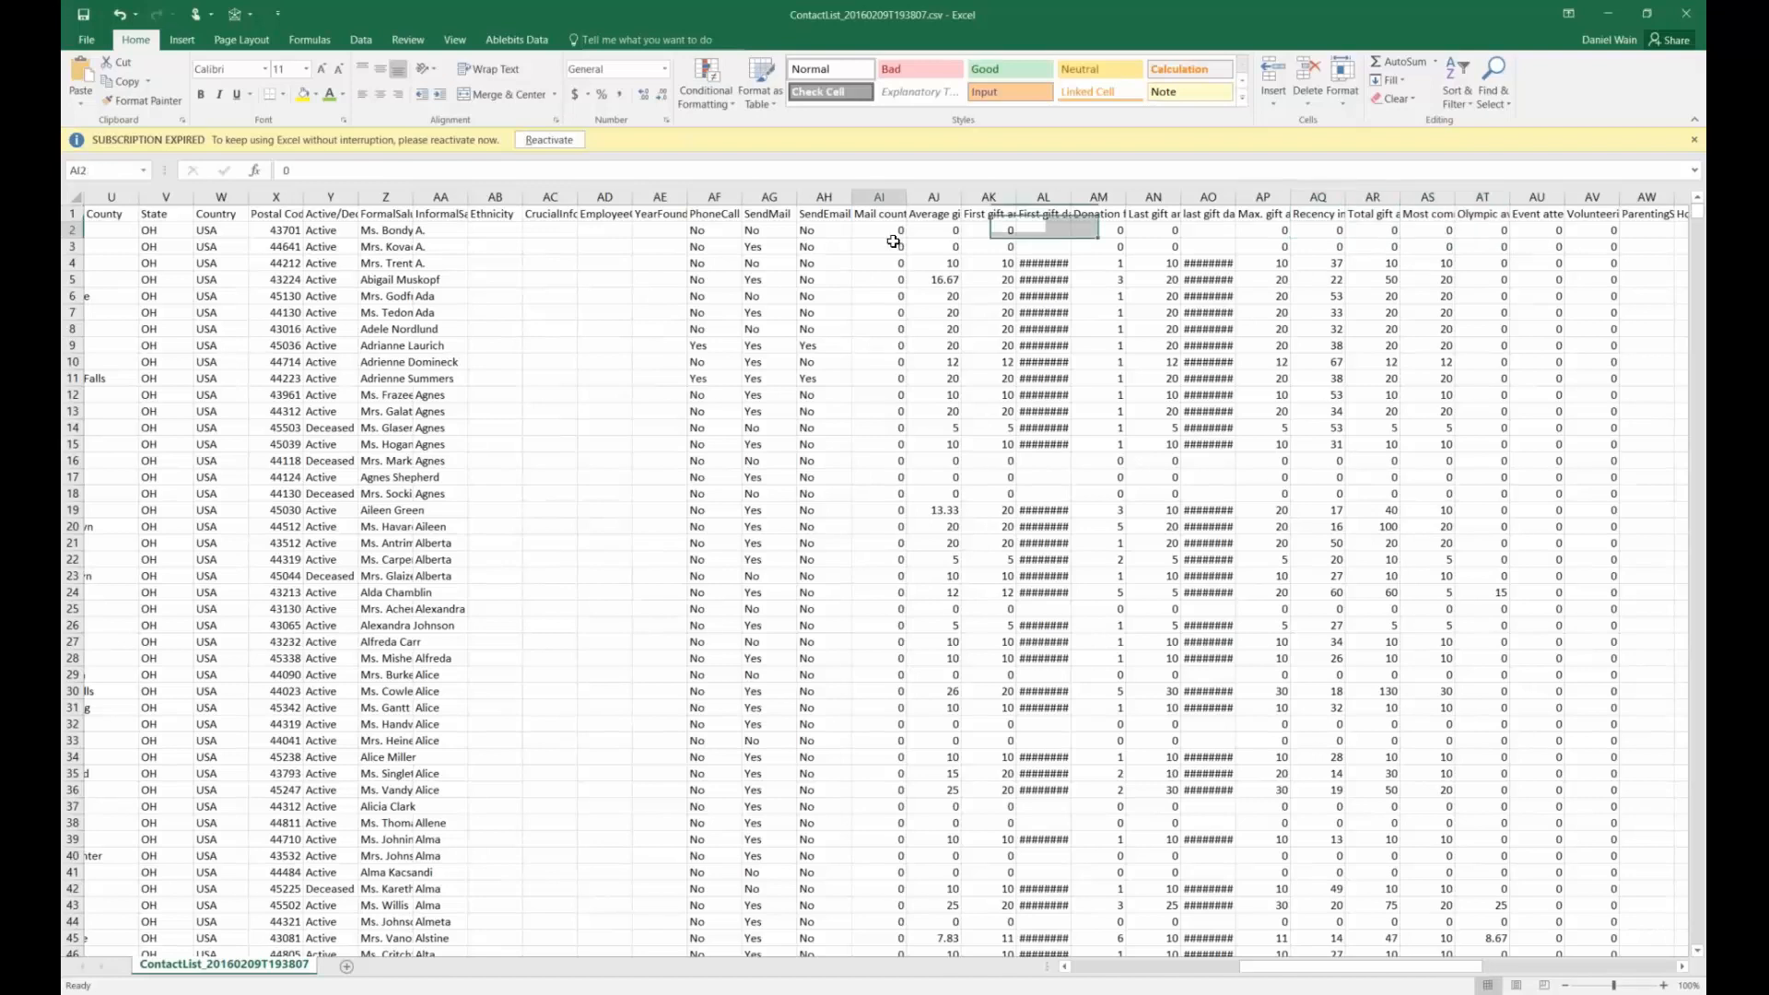
left_click_drag(893, 241, 1650, 243)
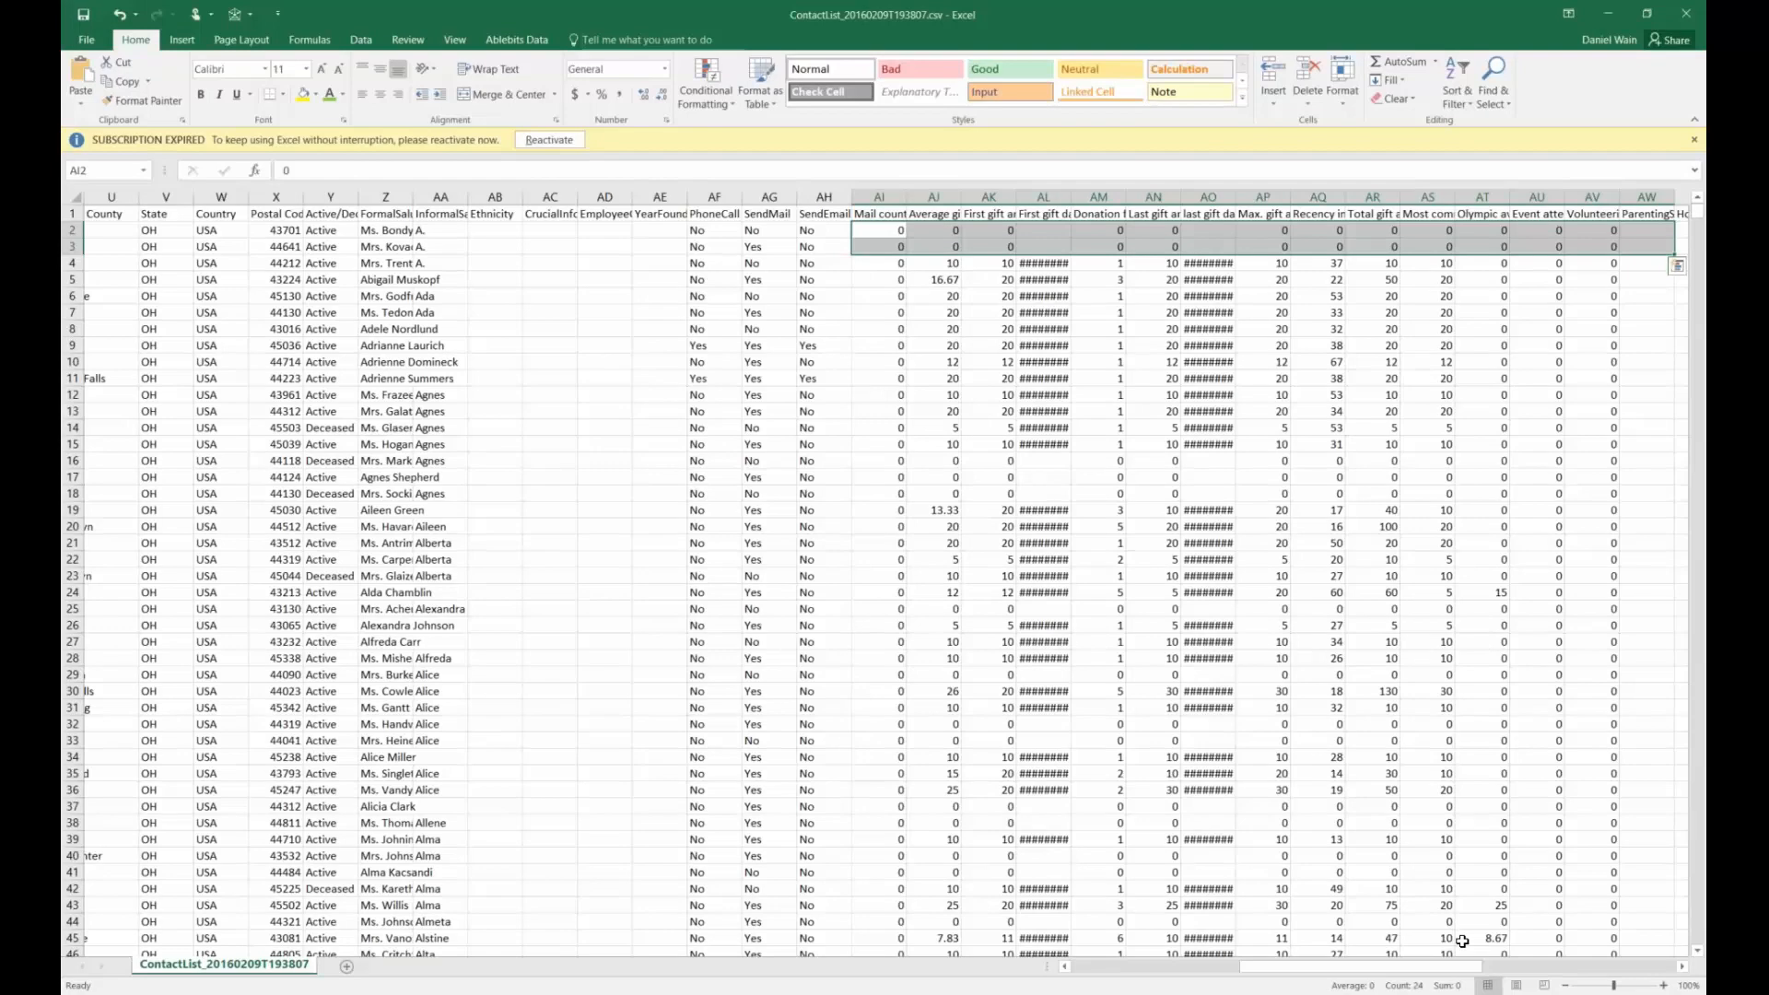
scroll(1599, 972, "right", 4)
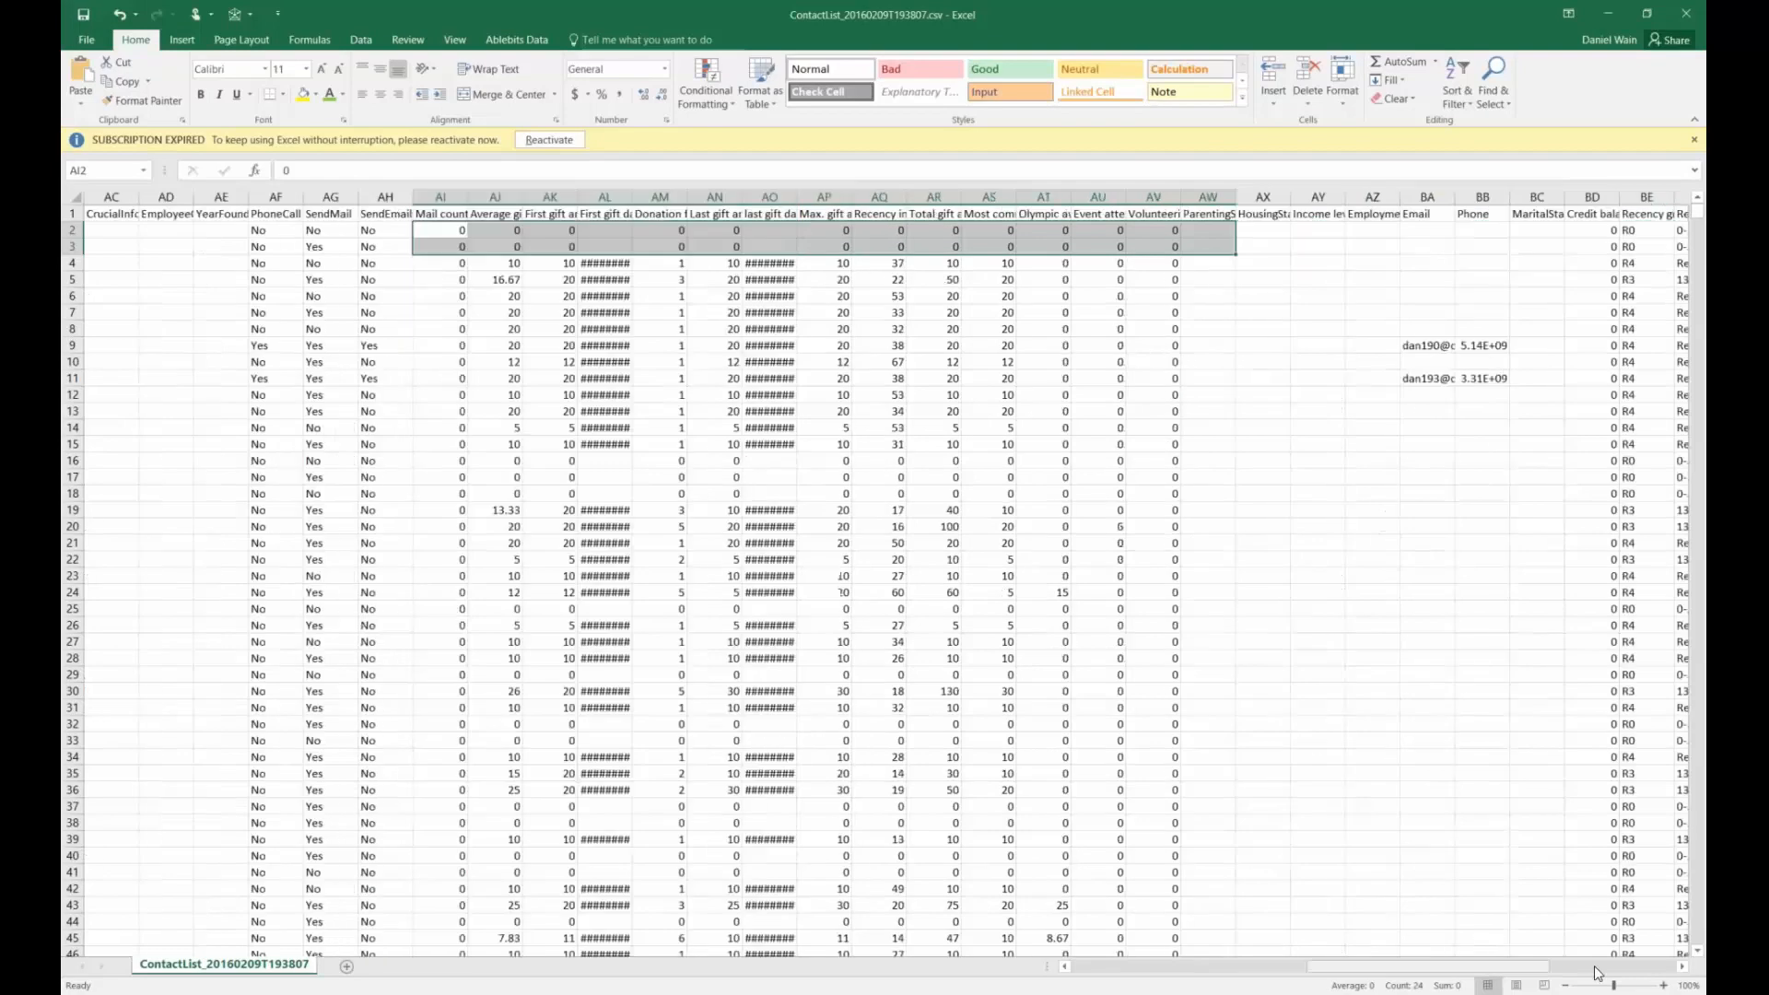
scroll(1599, 972, "right", 7)
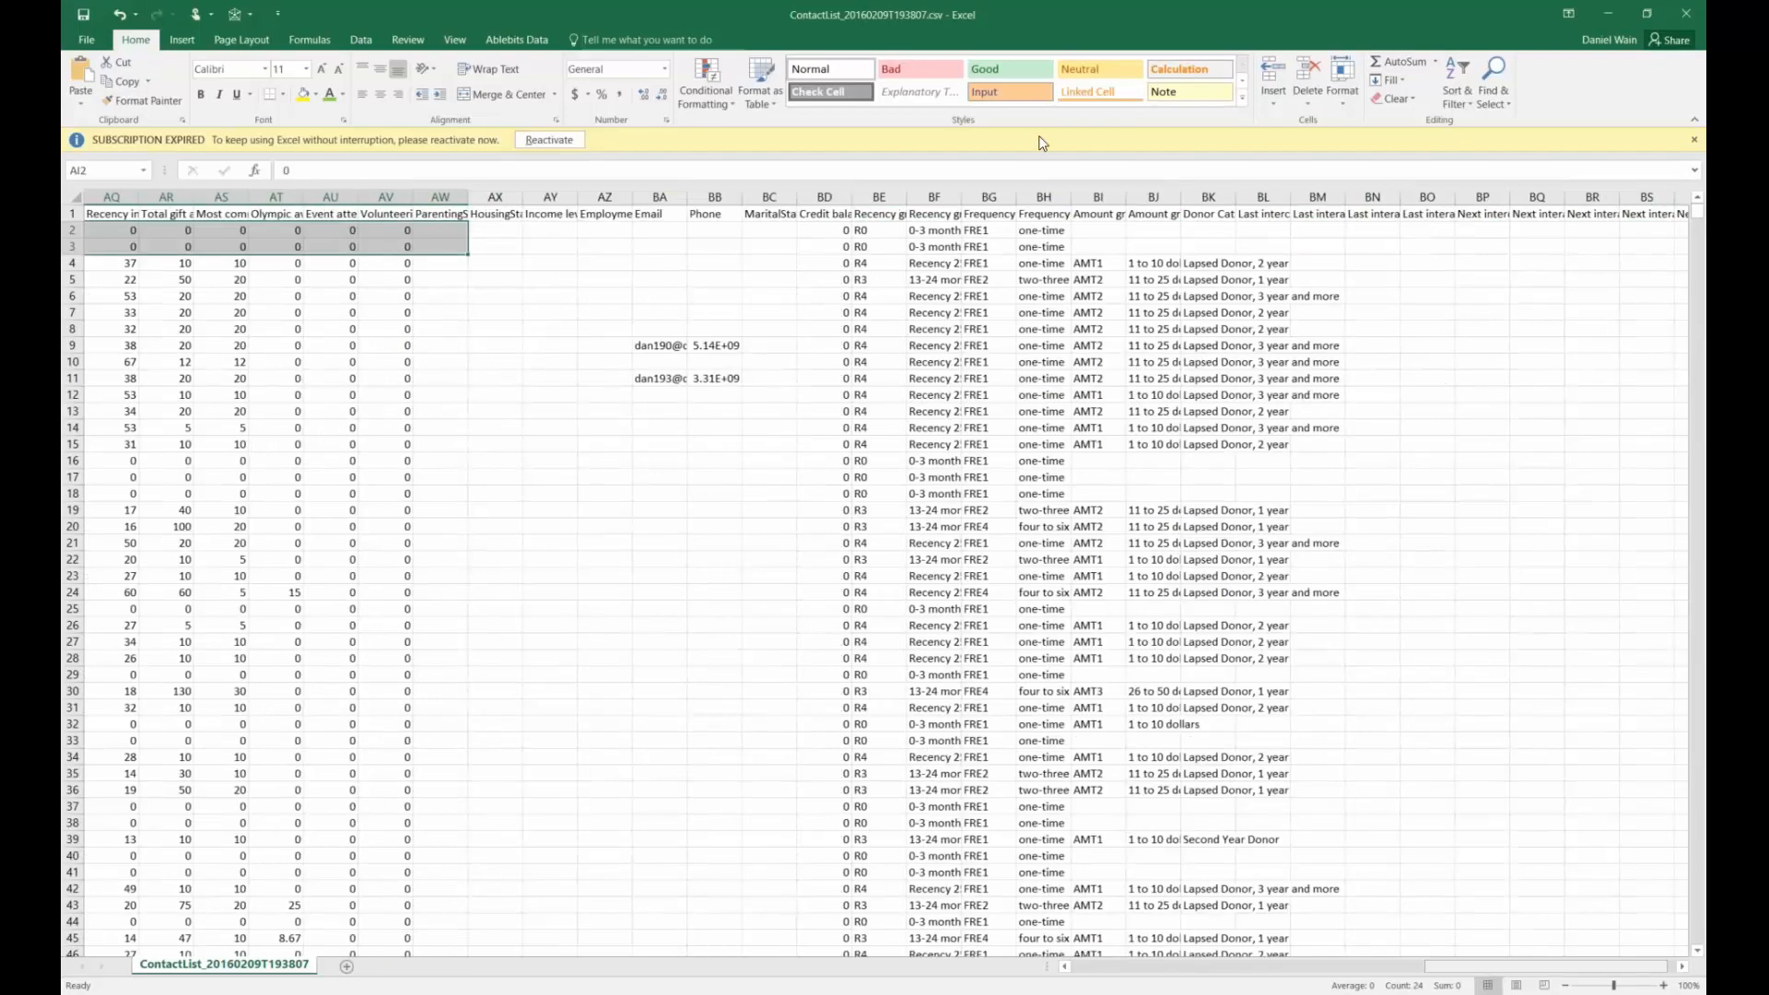
Widen columns BG to BJ and review the amount group and frequency codes
double_click(1182, 197)
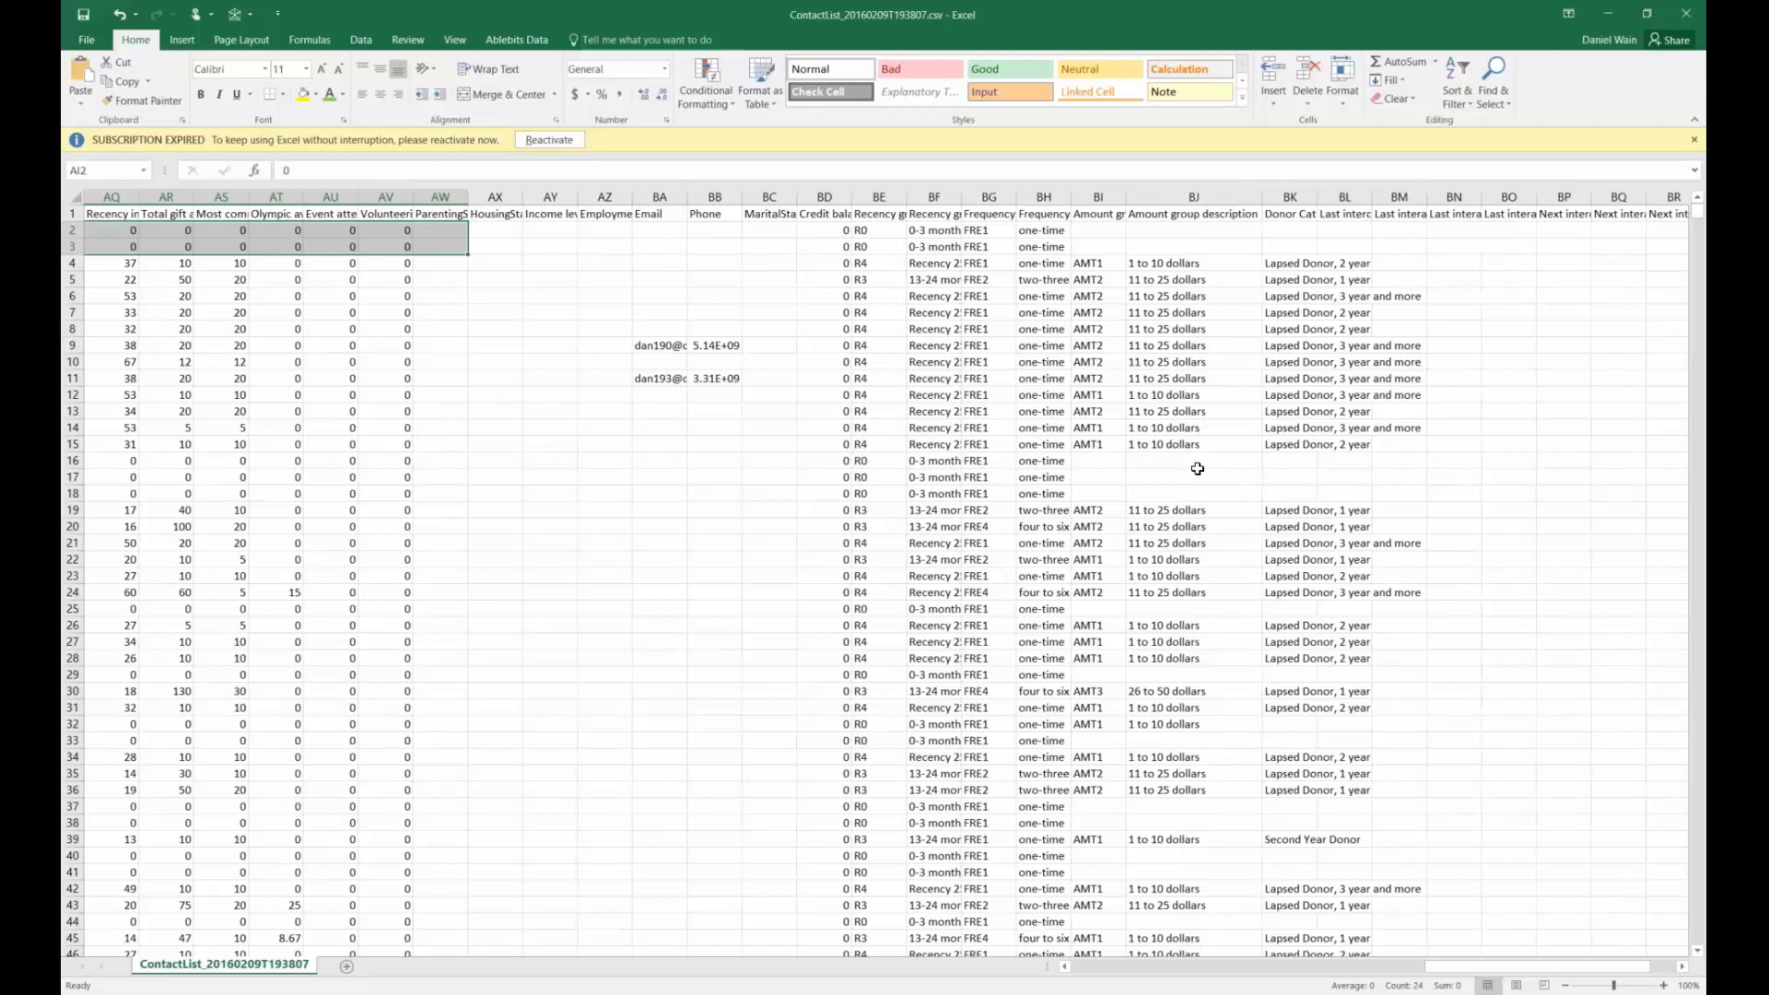
left_click_drag(1193, 213, 1193, 428)
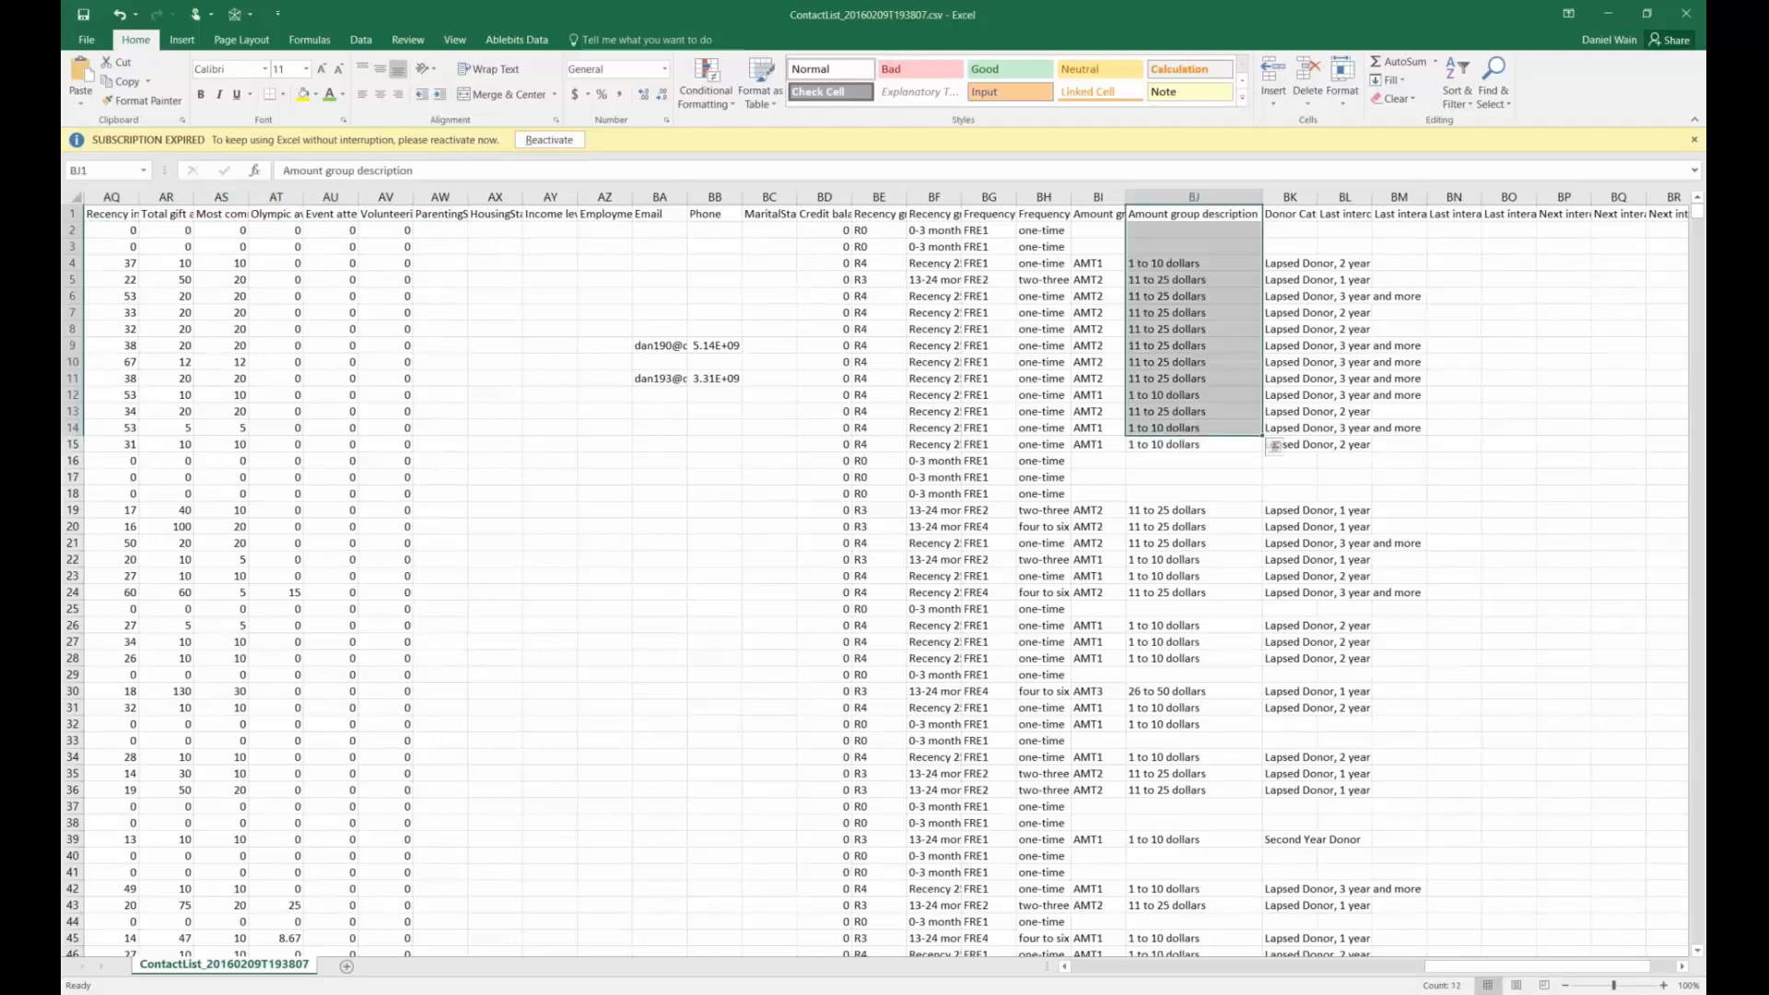
double_click(1126, 197)
left_click_drag(1126, 197, 1200, 197)
left_click(1137, 213)
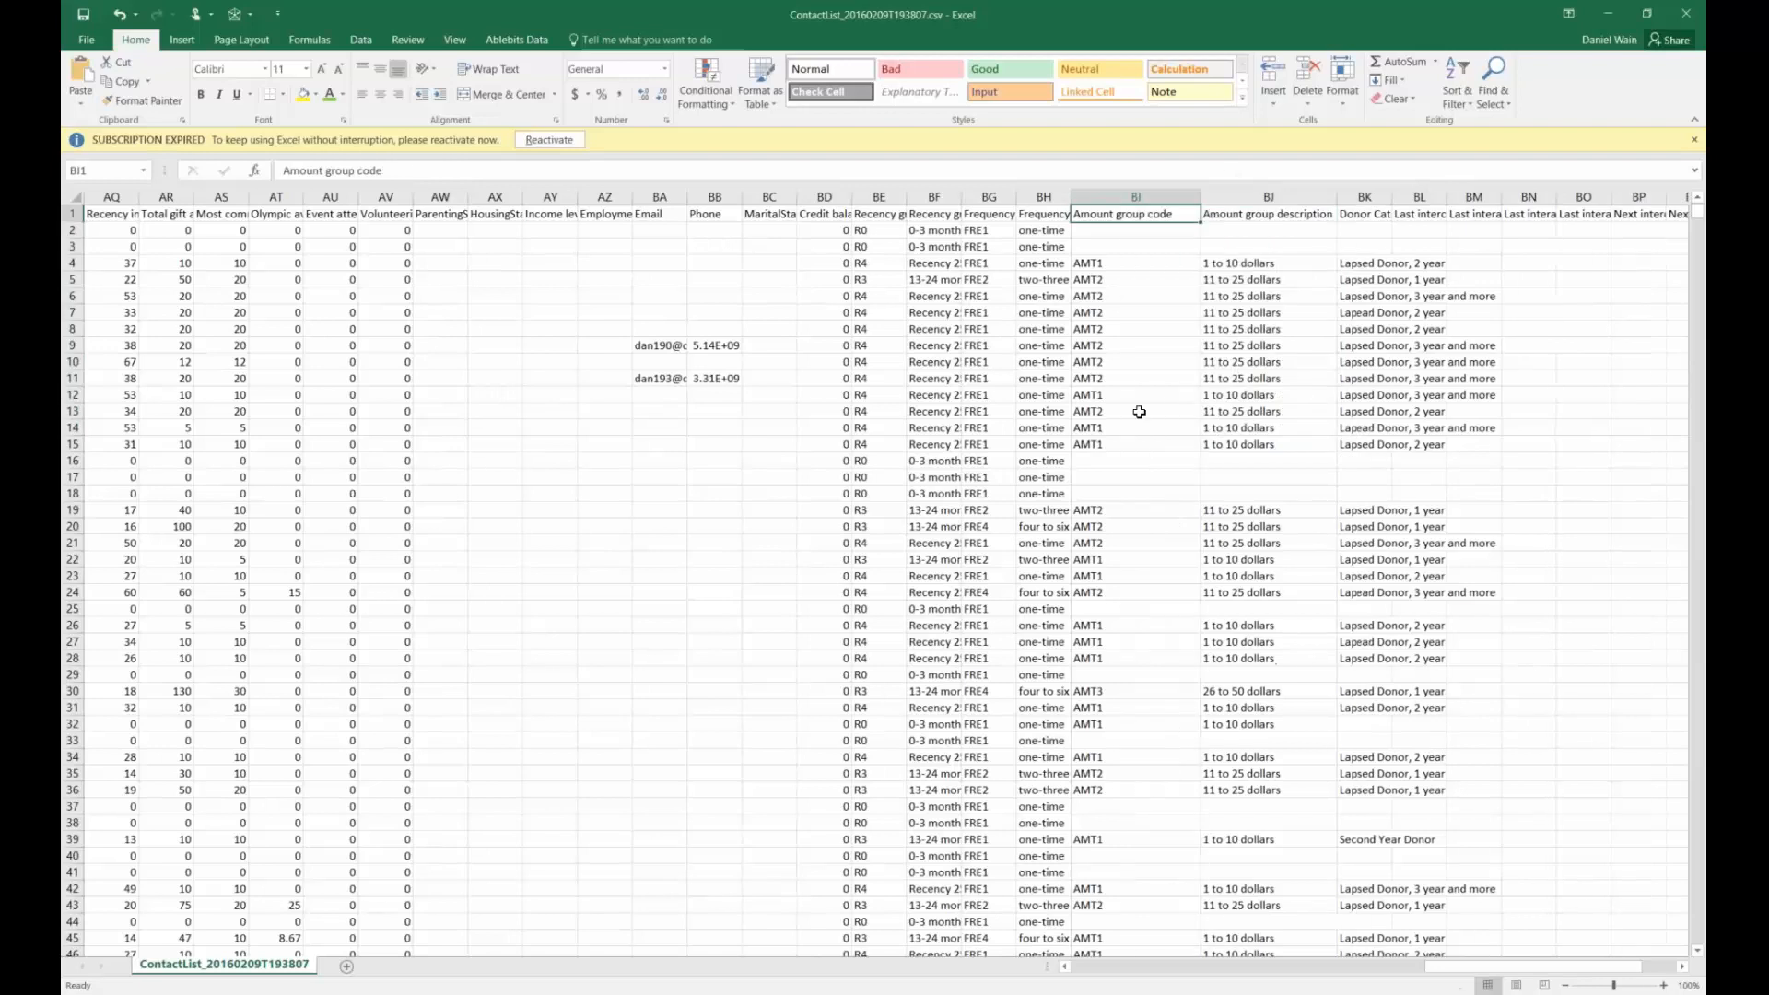
left_click(1140, 428, "shift")
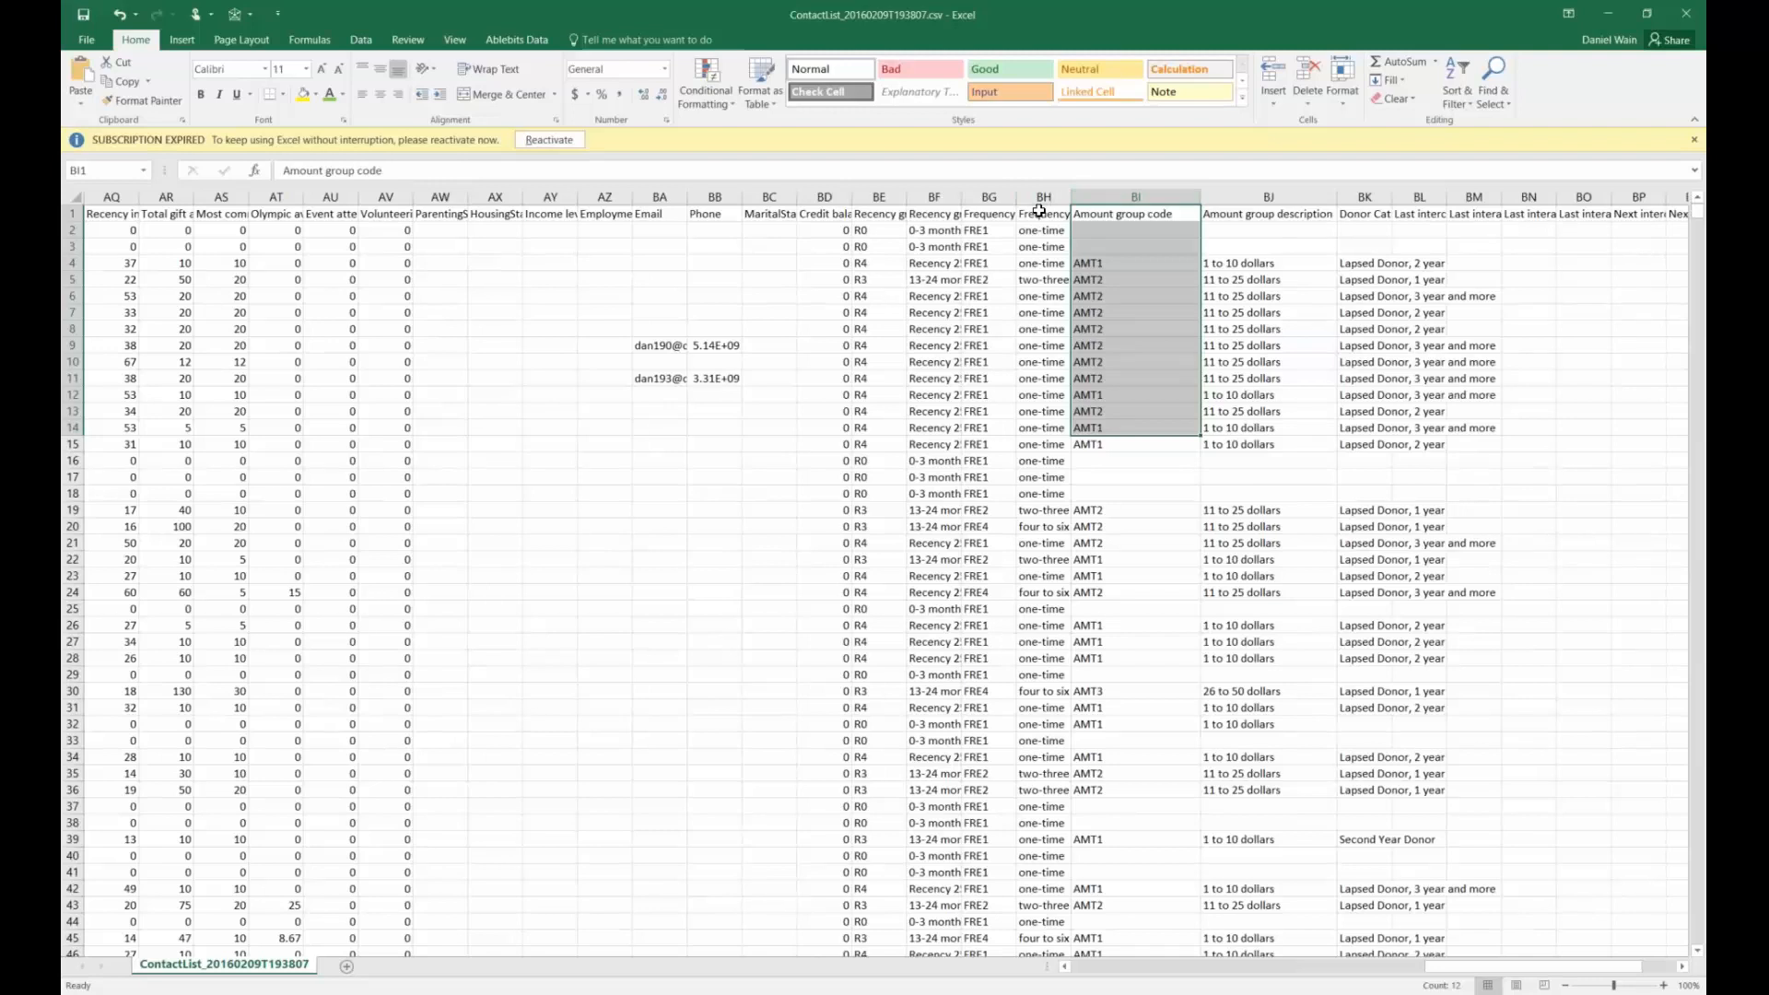
left_click_drag(1070, 197, 1111, 196)
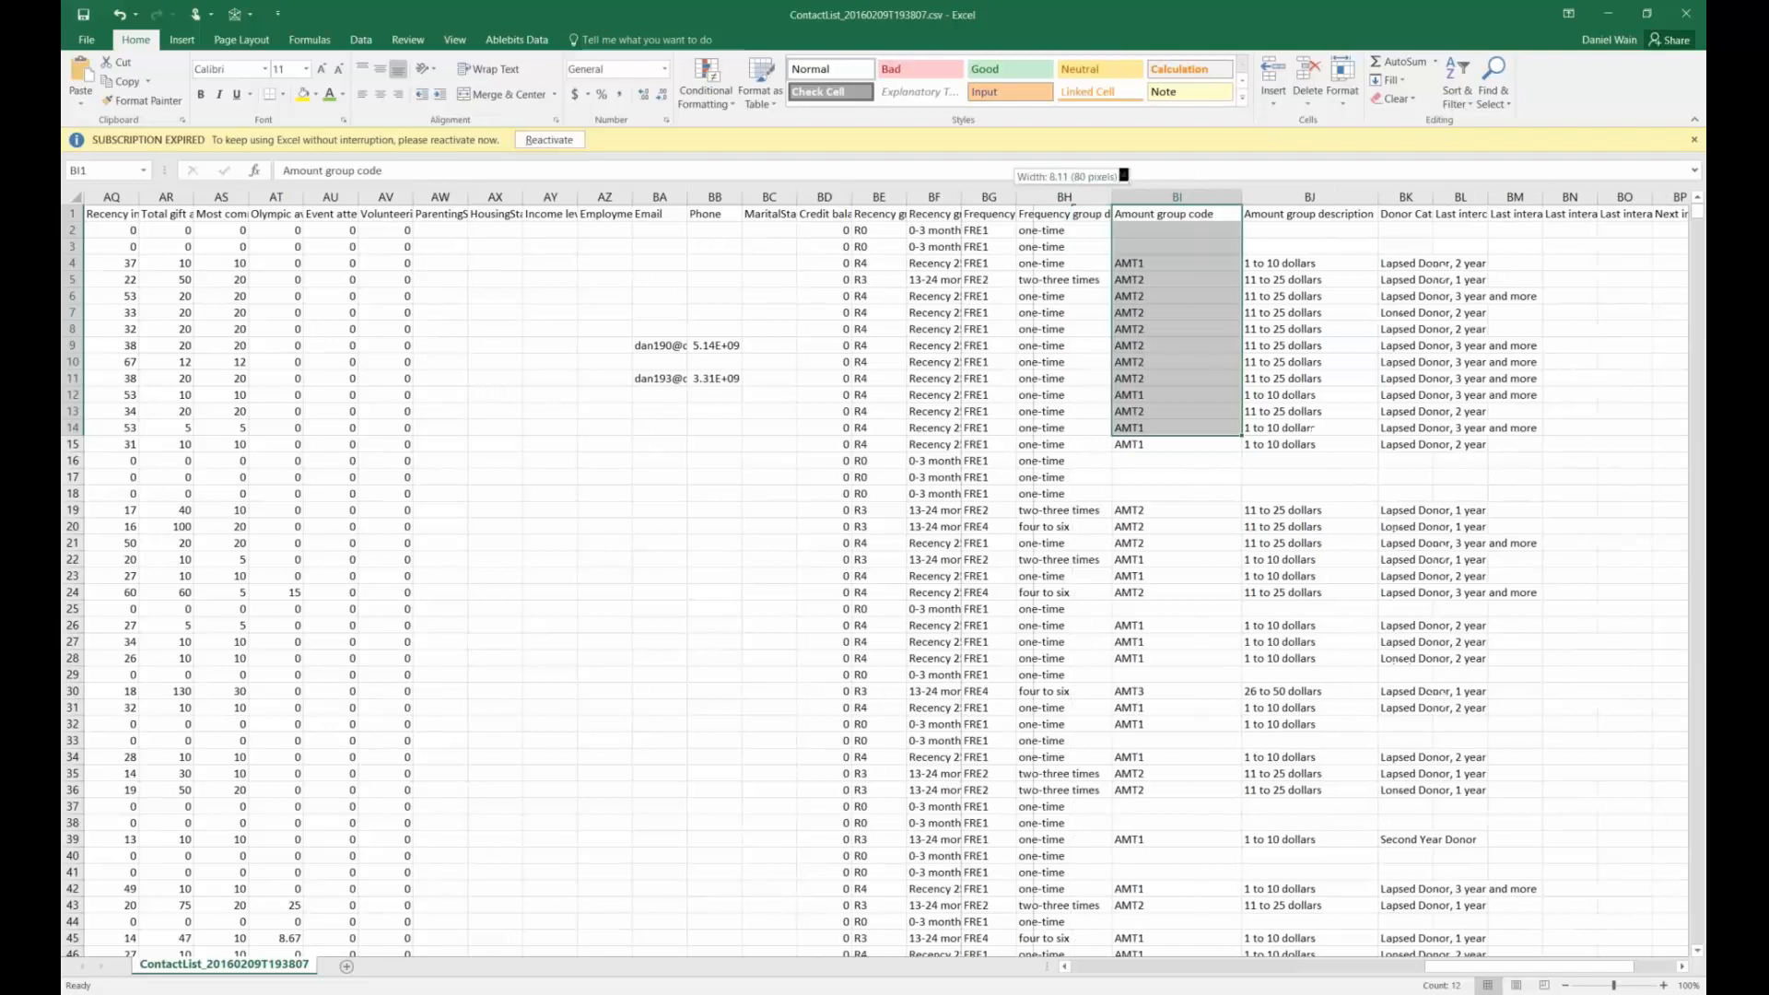
double_click(1016, 196)
left_click_drag(1005, 247, 1001, 224)
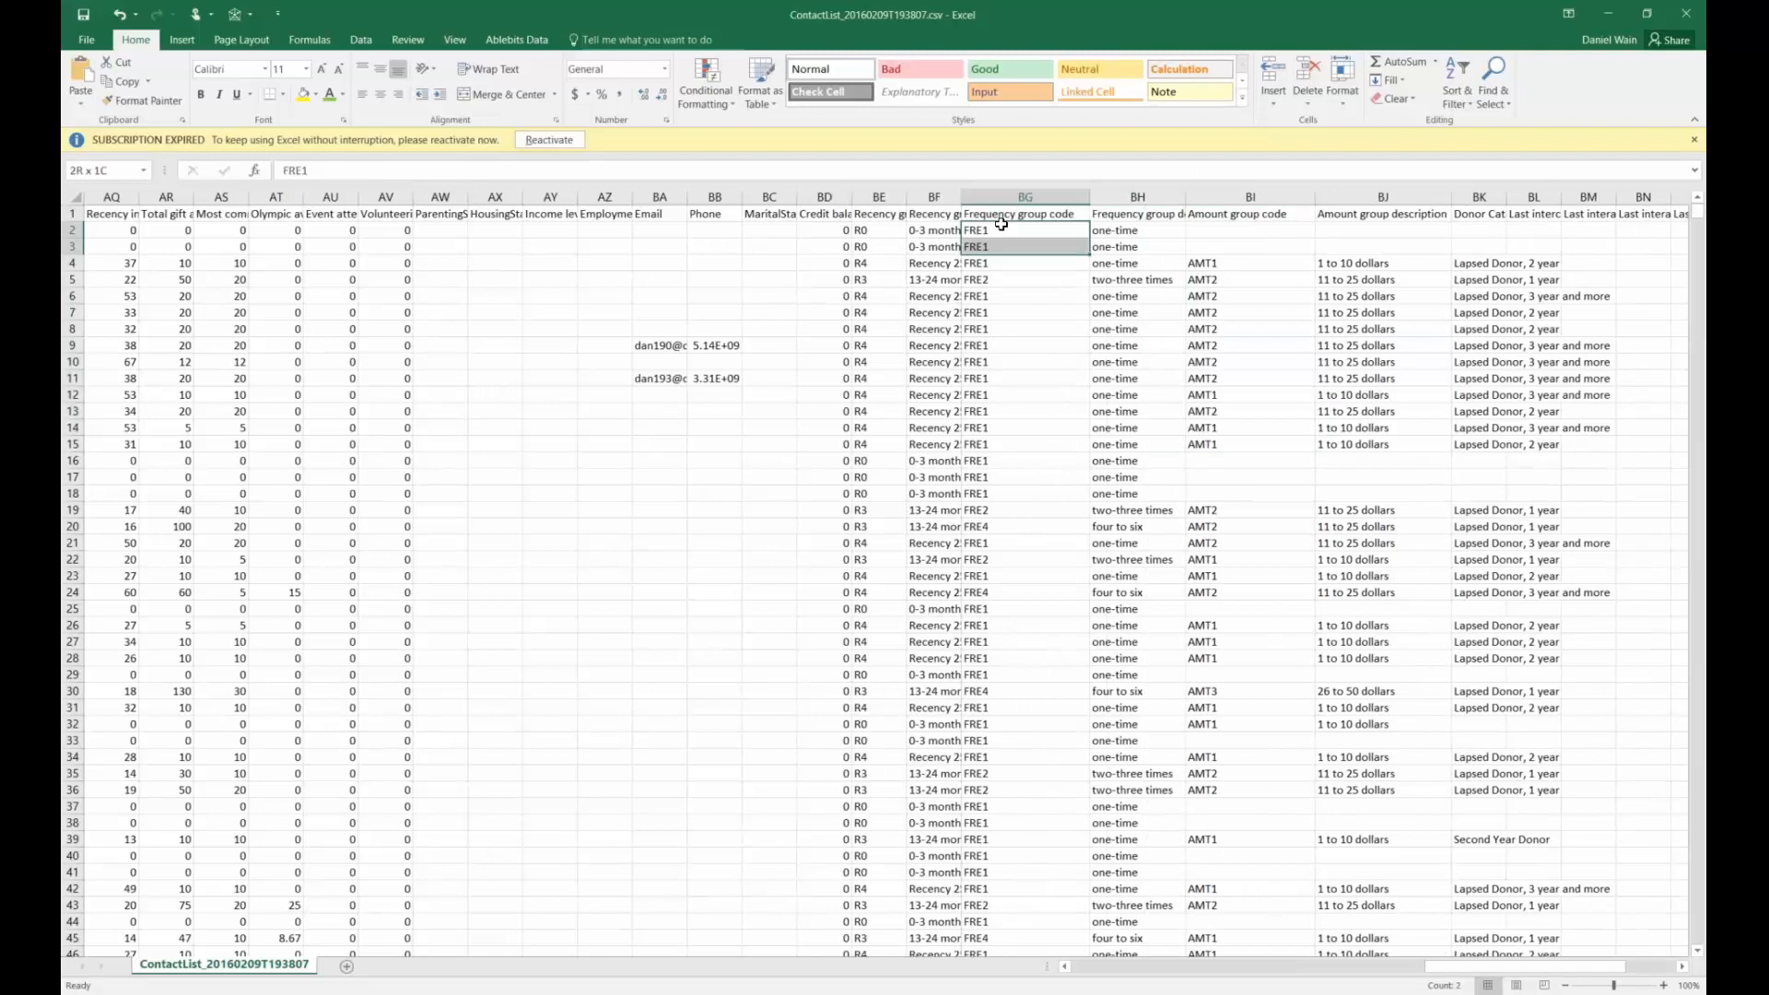
left_click(1003, 227)
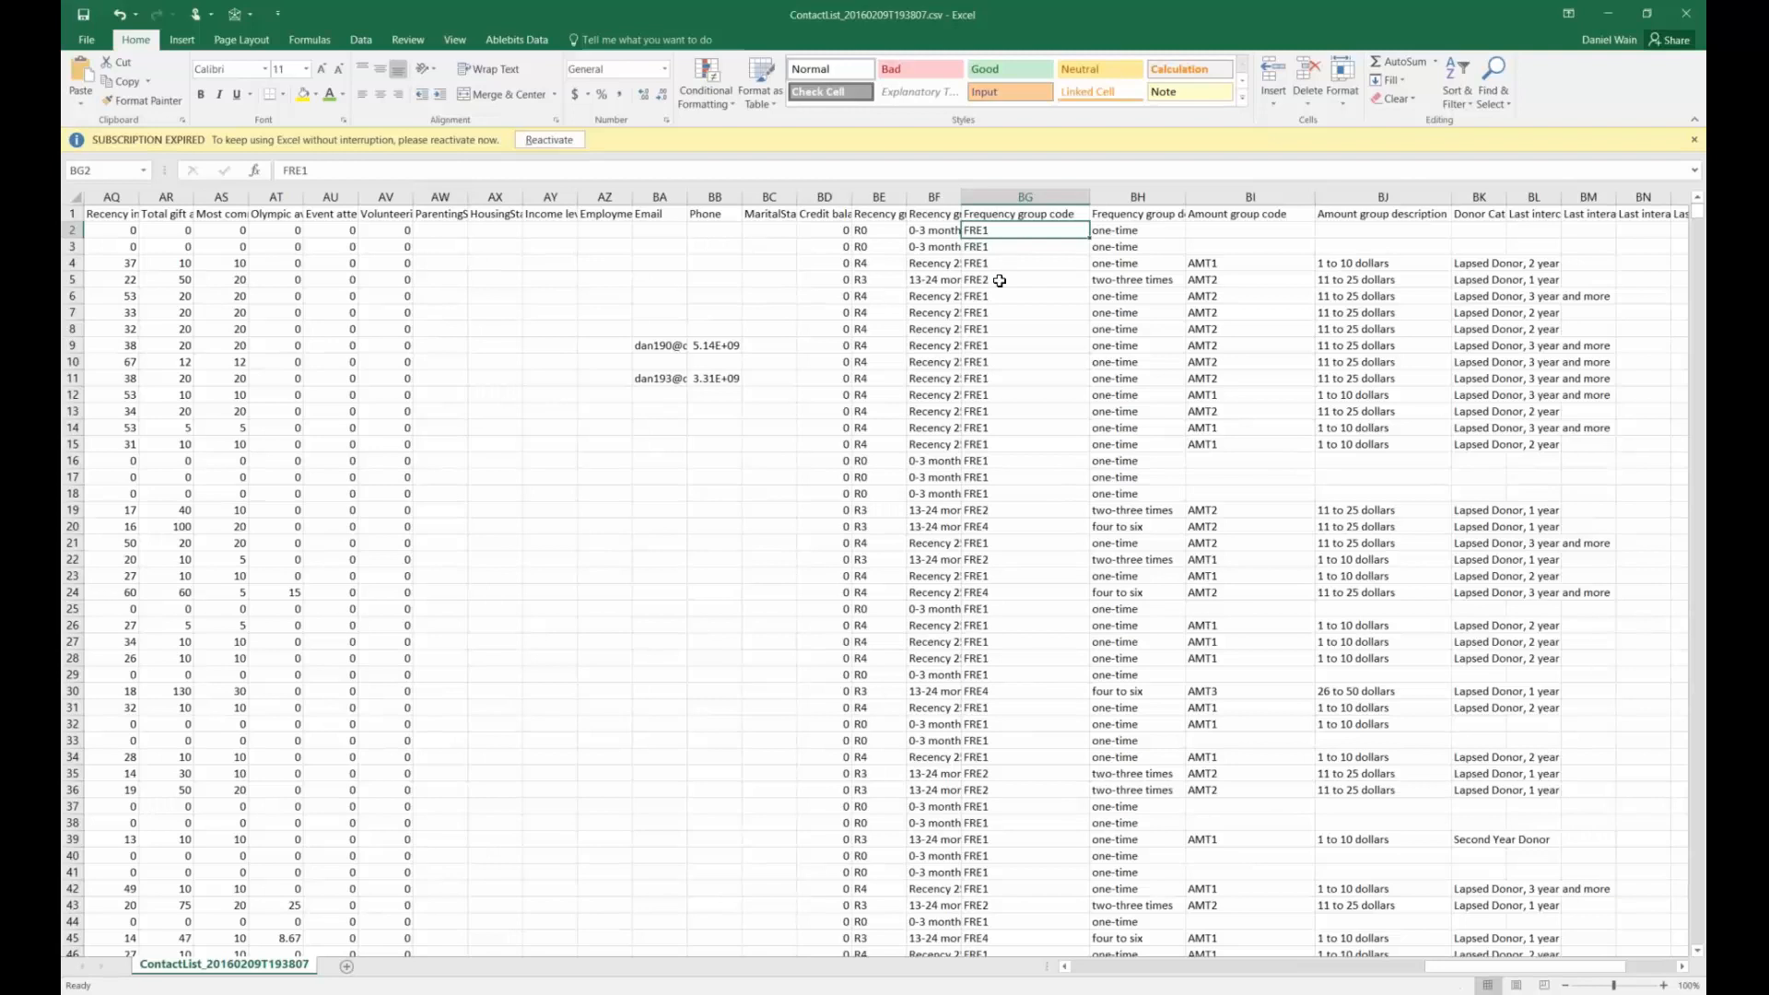
left_click(999, 280)
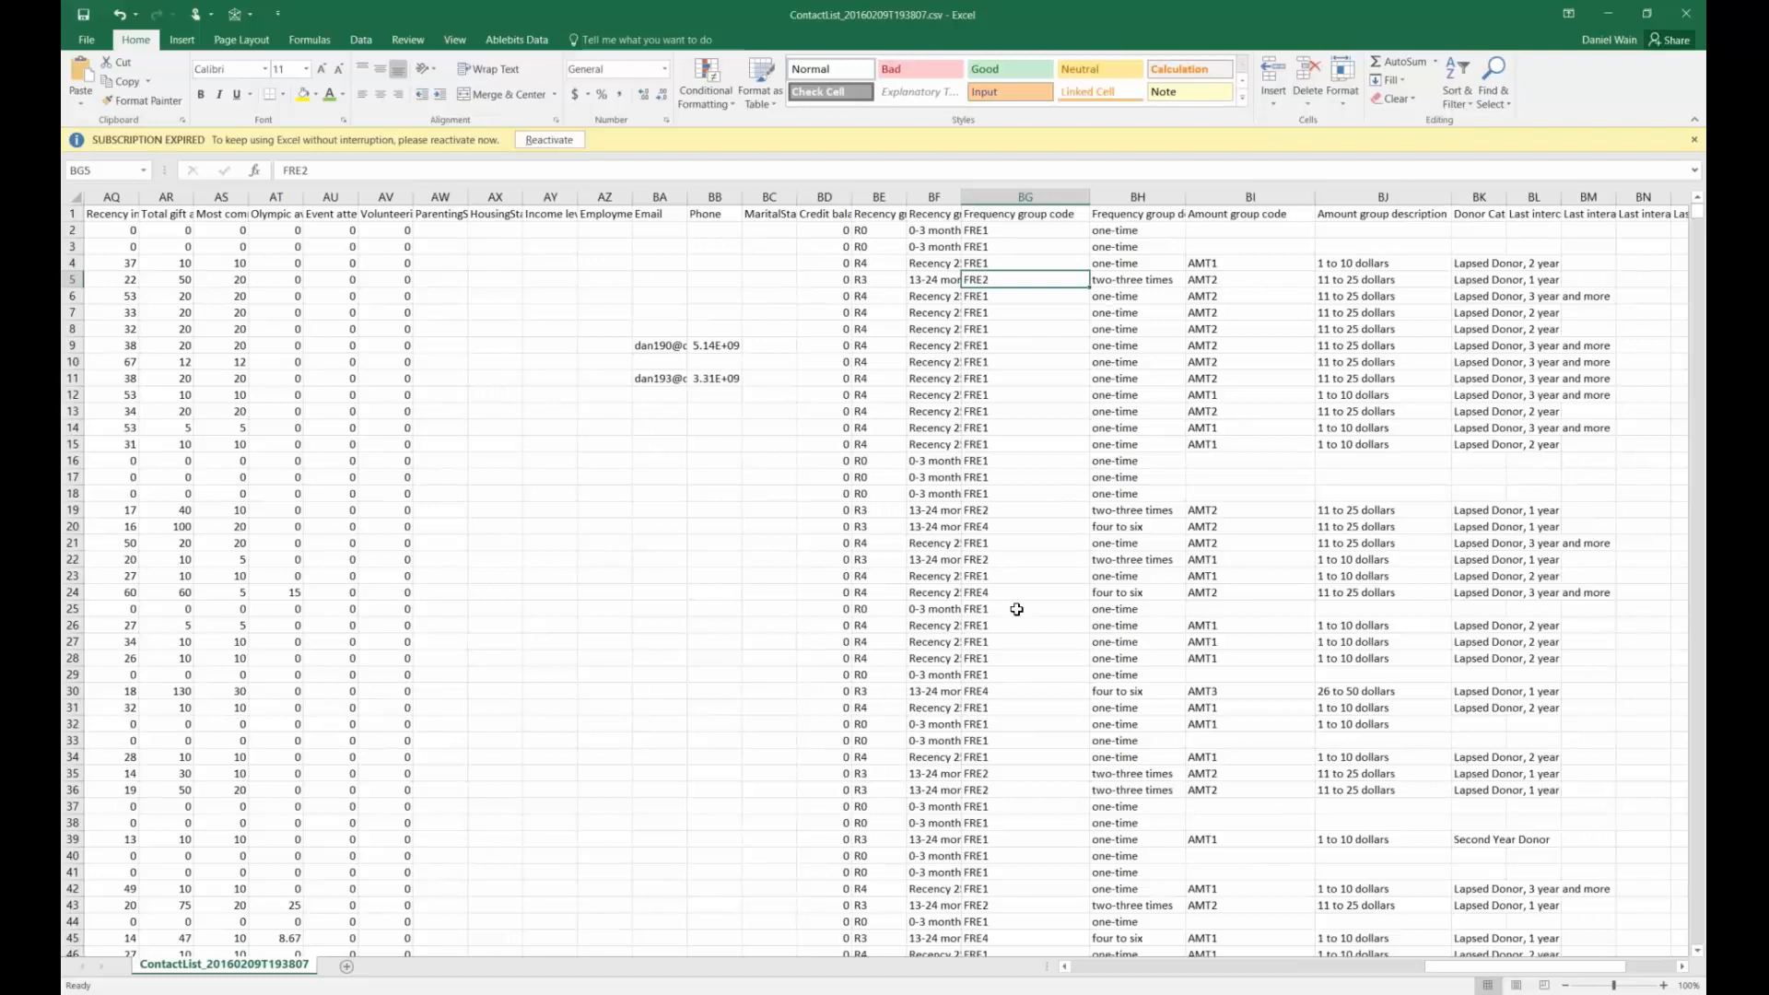
Close the ContactList workbook with Alt+F4
scroll(1017, 609, "down", 7)
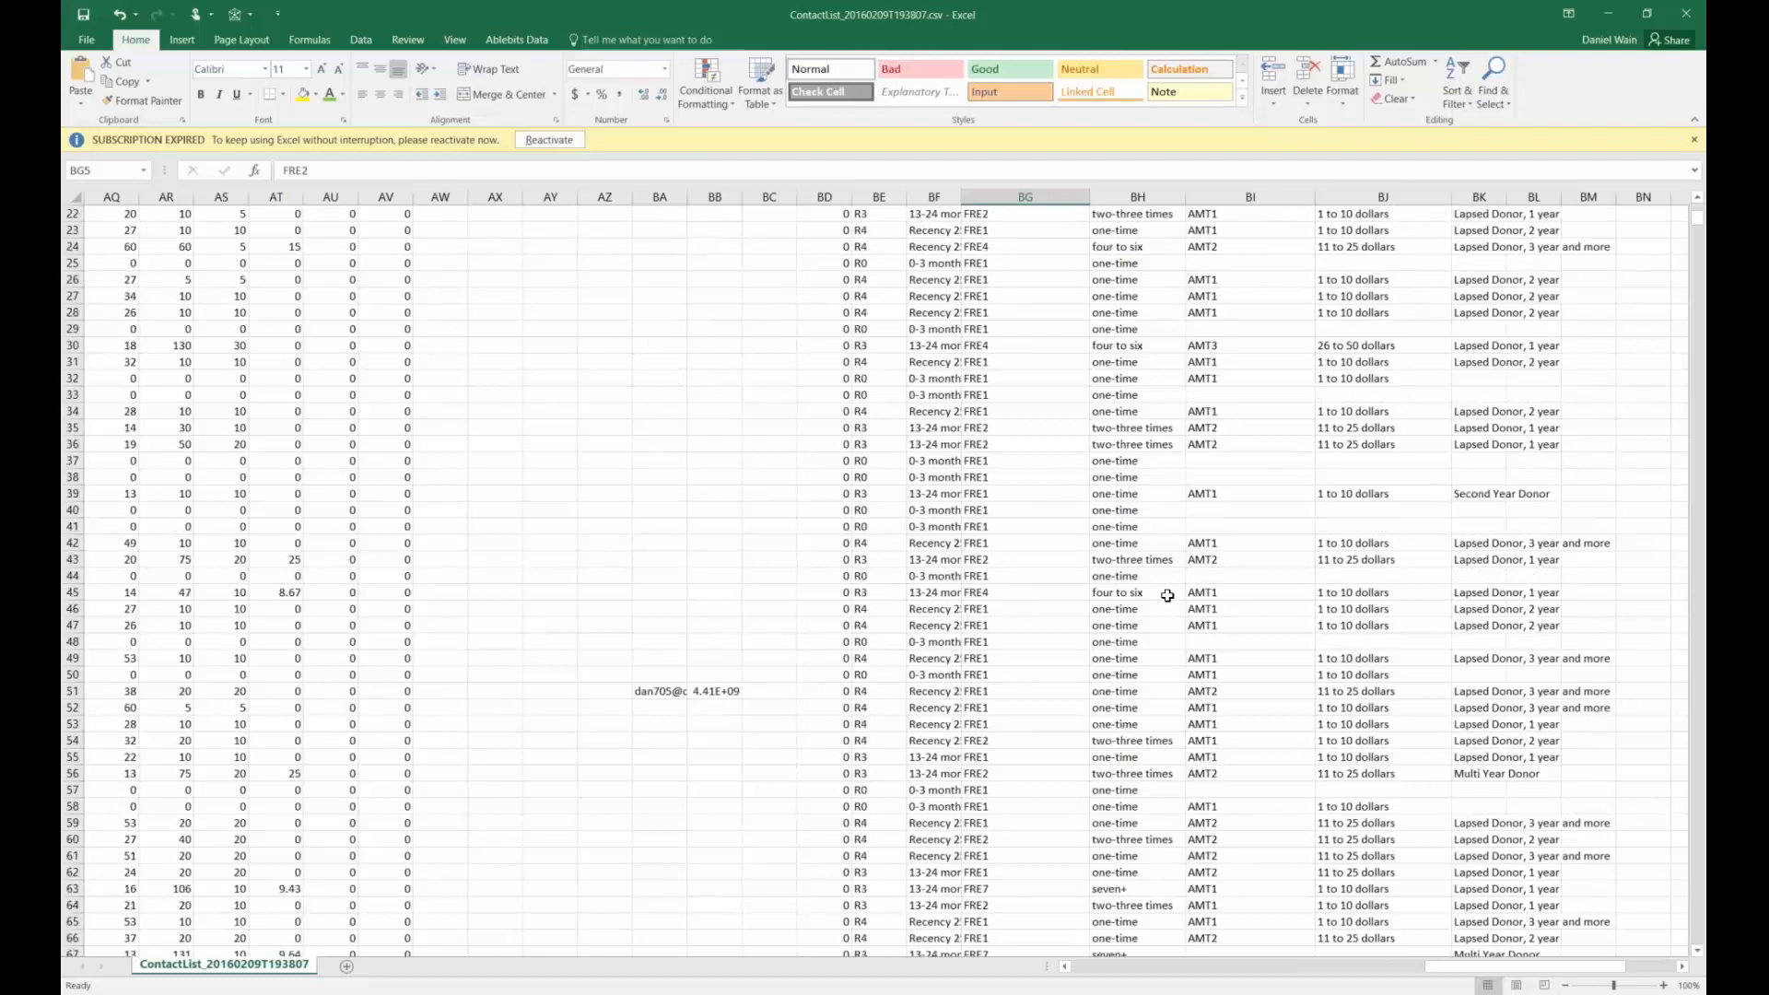
scroll(1167, 596, "up", 7)
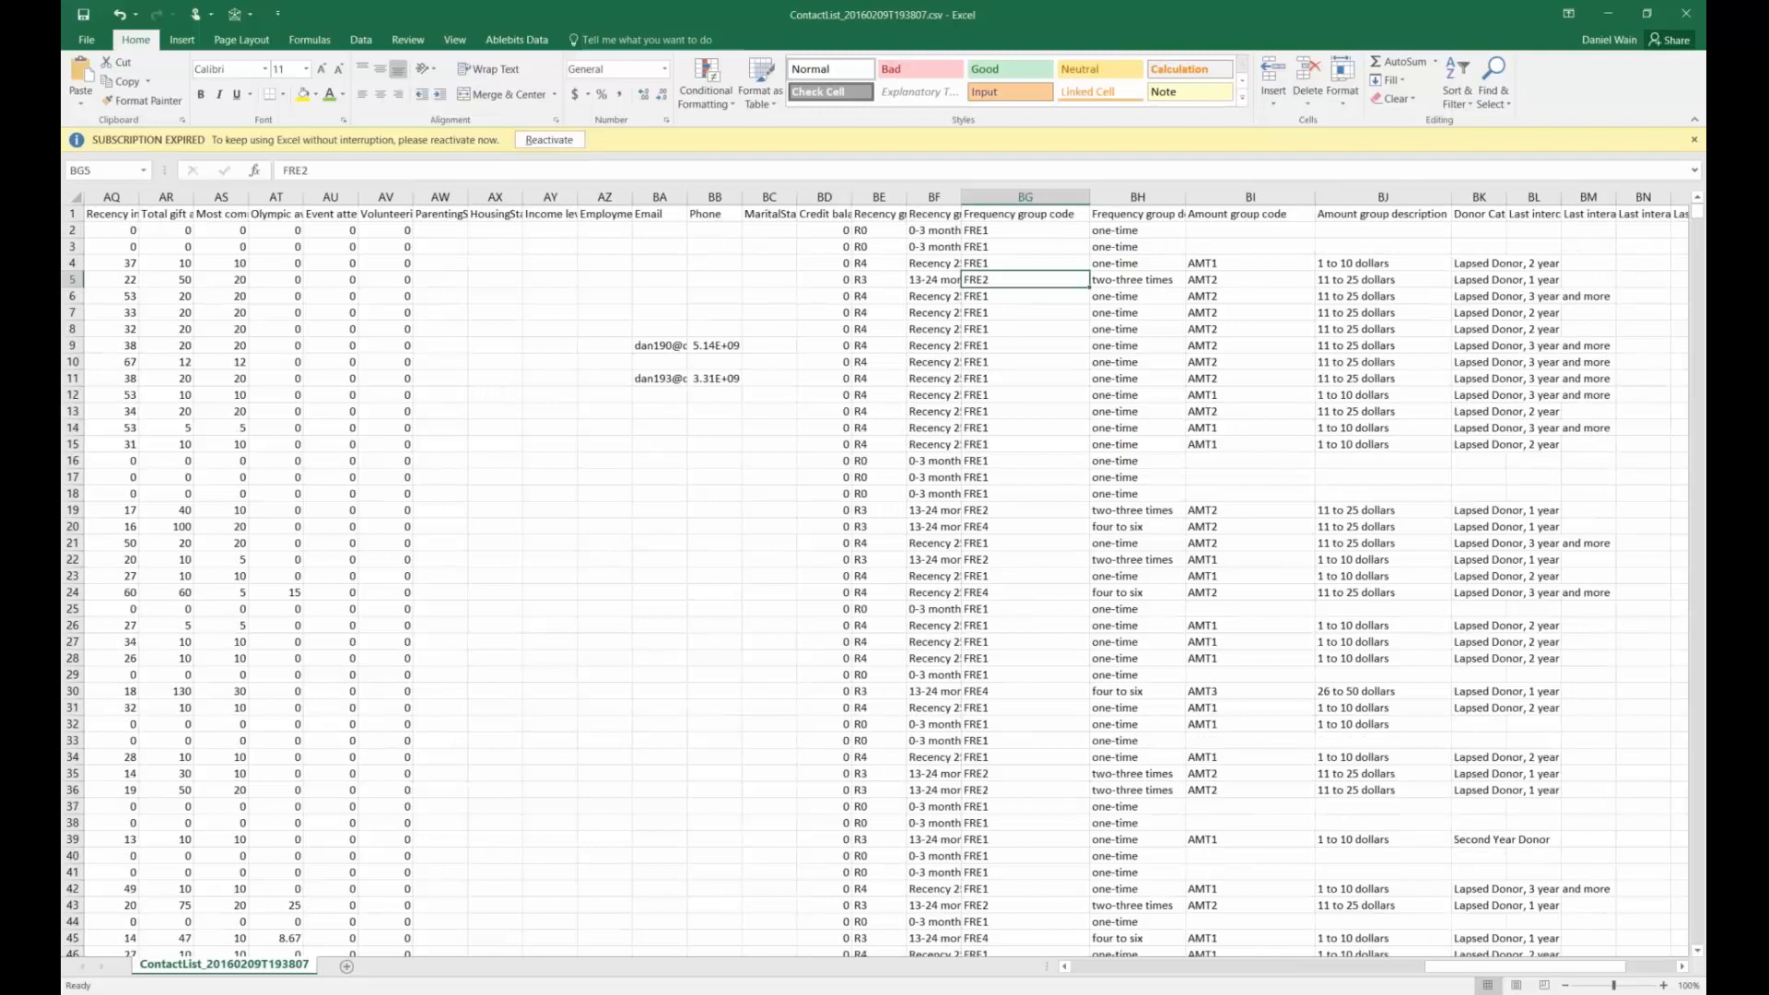
key("alt+F4")
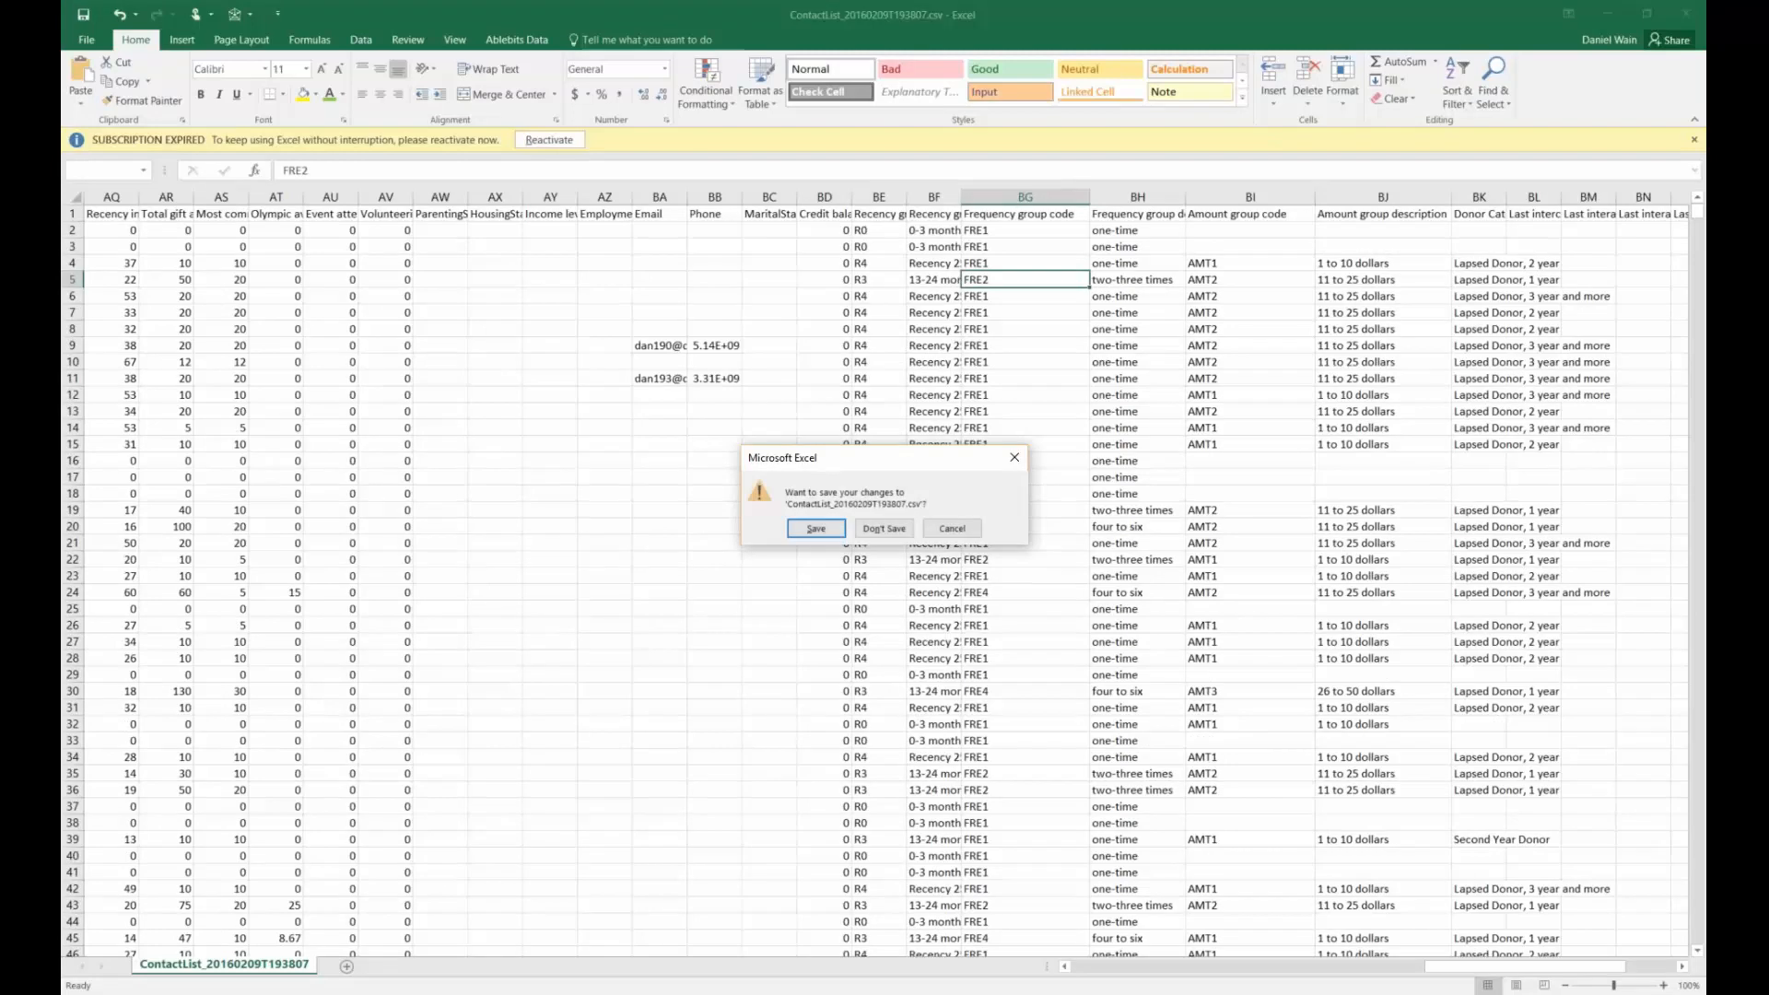
Discard the workbook changes, select all 2121 contacts and apply Export All Contact(s) To MailChimp Segment
key("n")
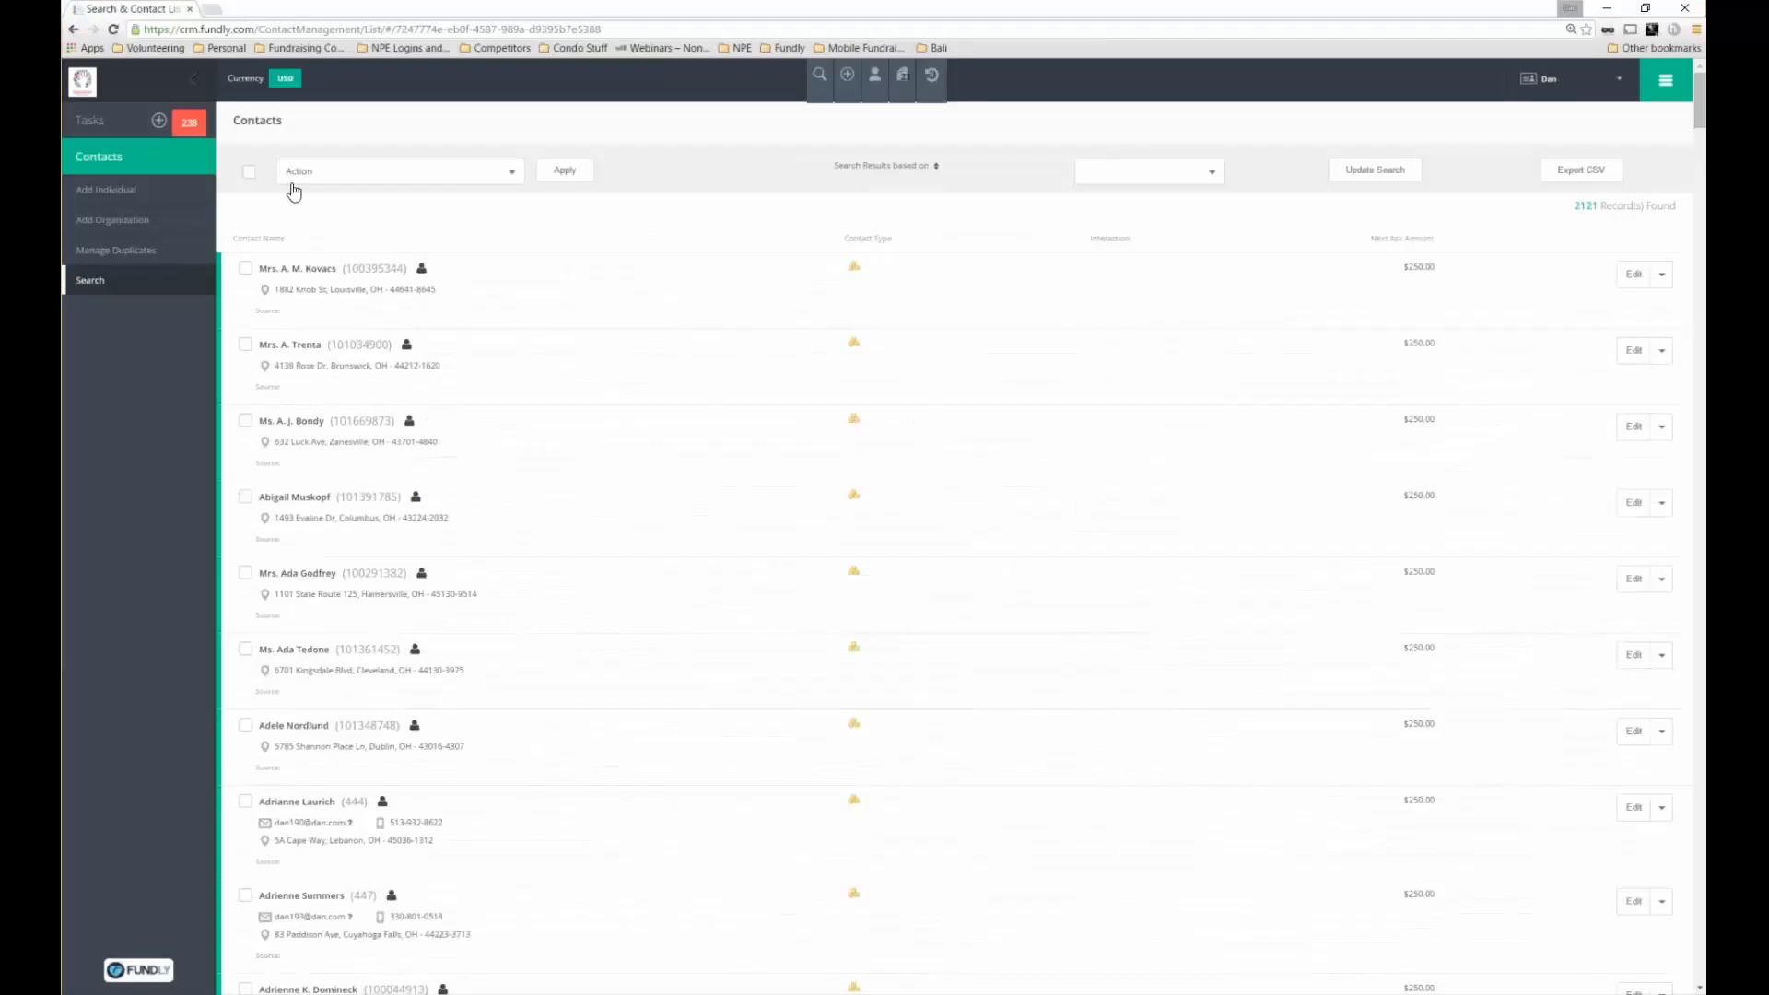
left_click(249, 172)
left_click_drag(1629, 209, 1598, 205)
left_click(359, 171)
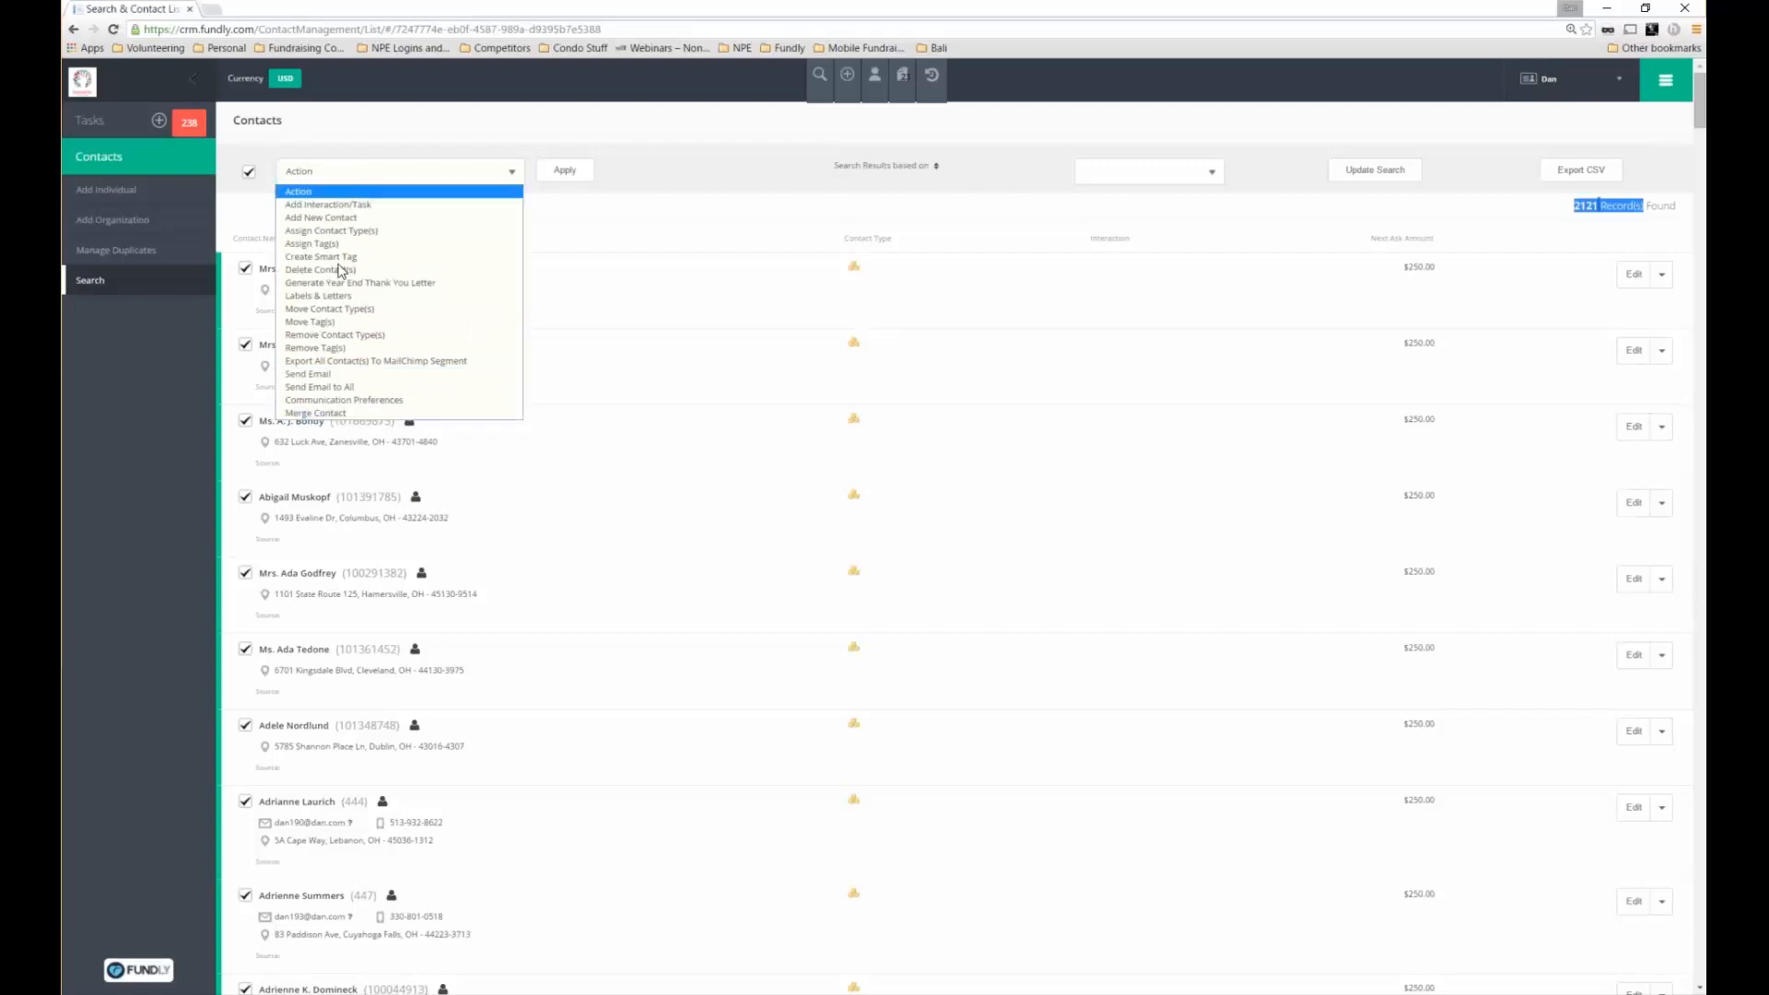
left_click(388, 363)
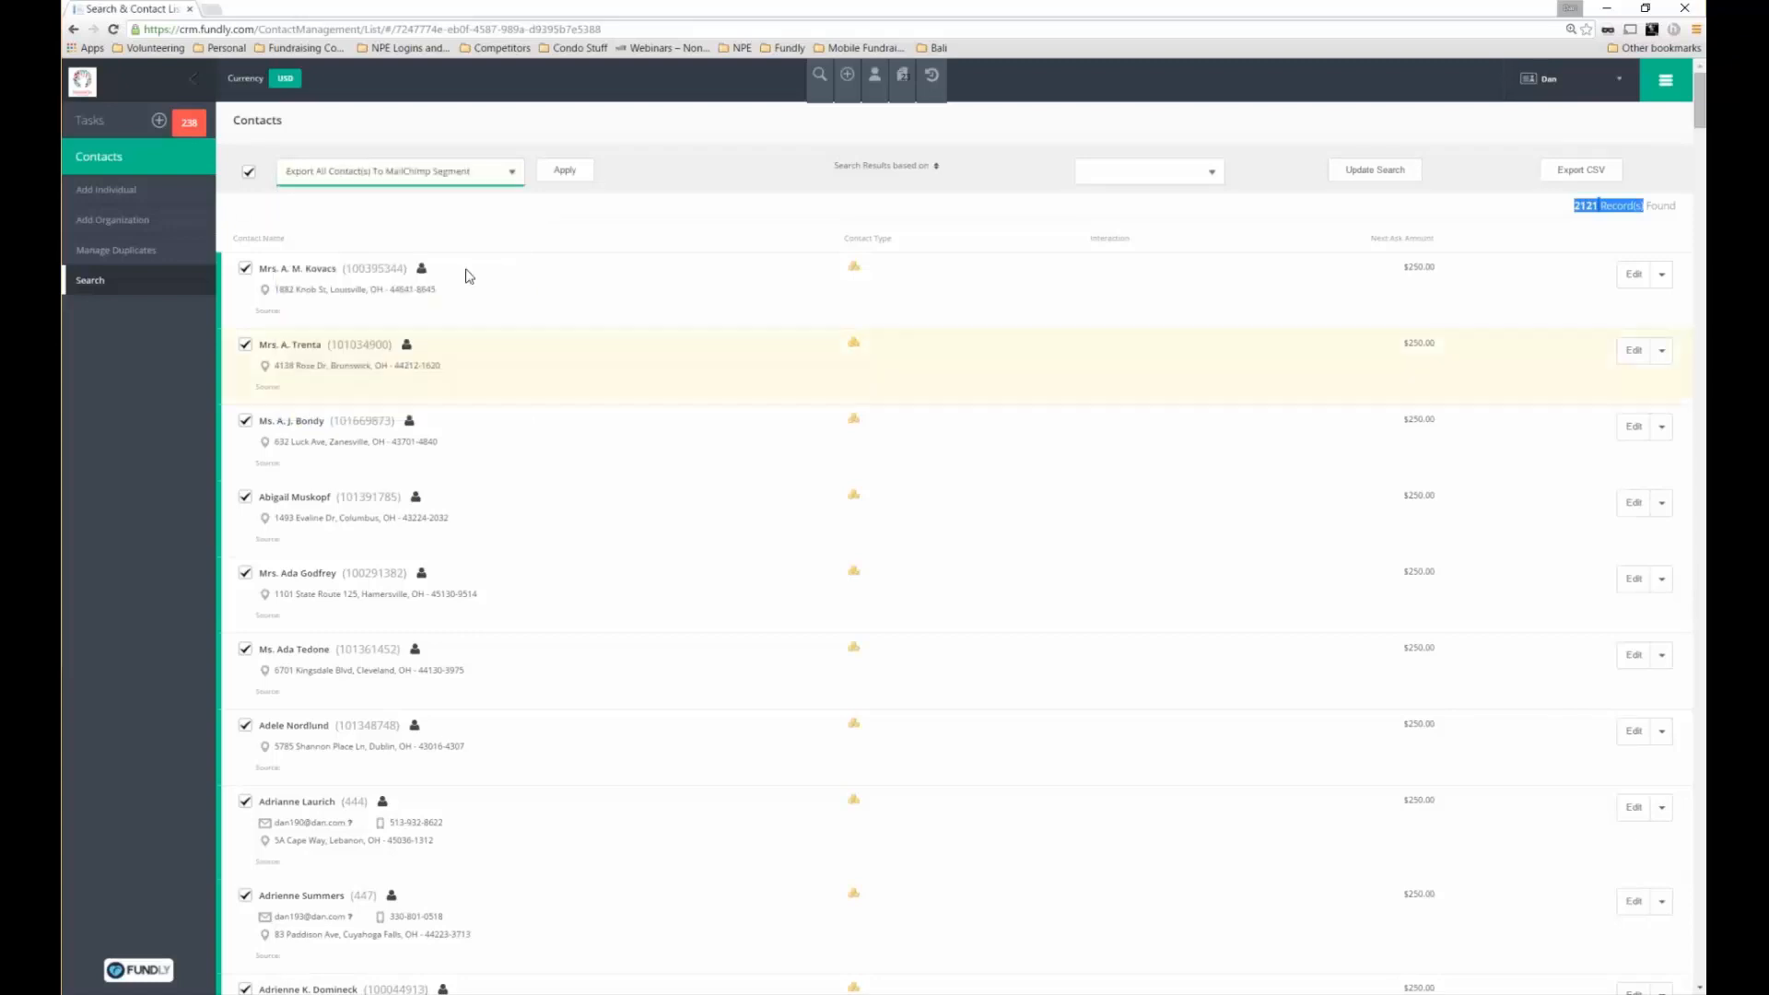
left_click(565, 170)
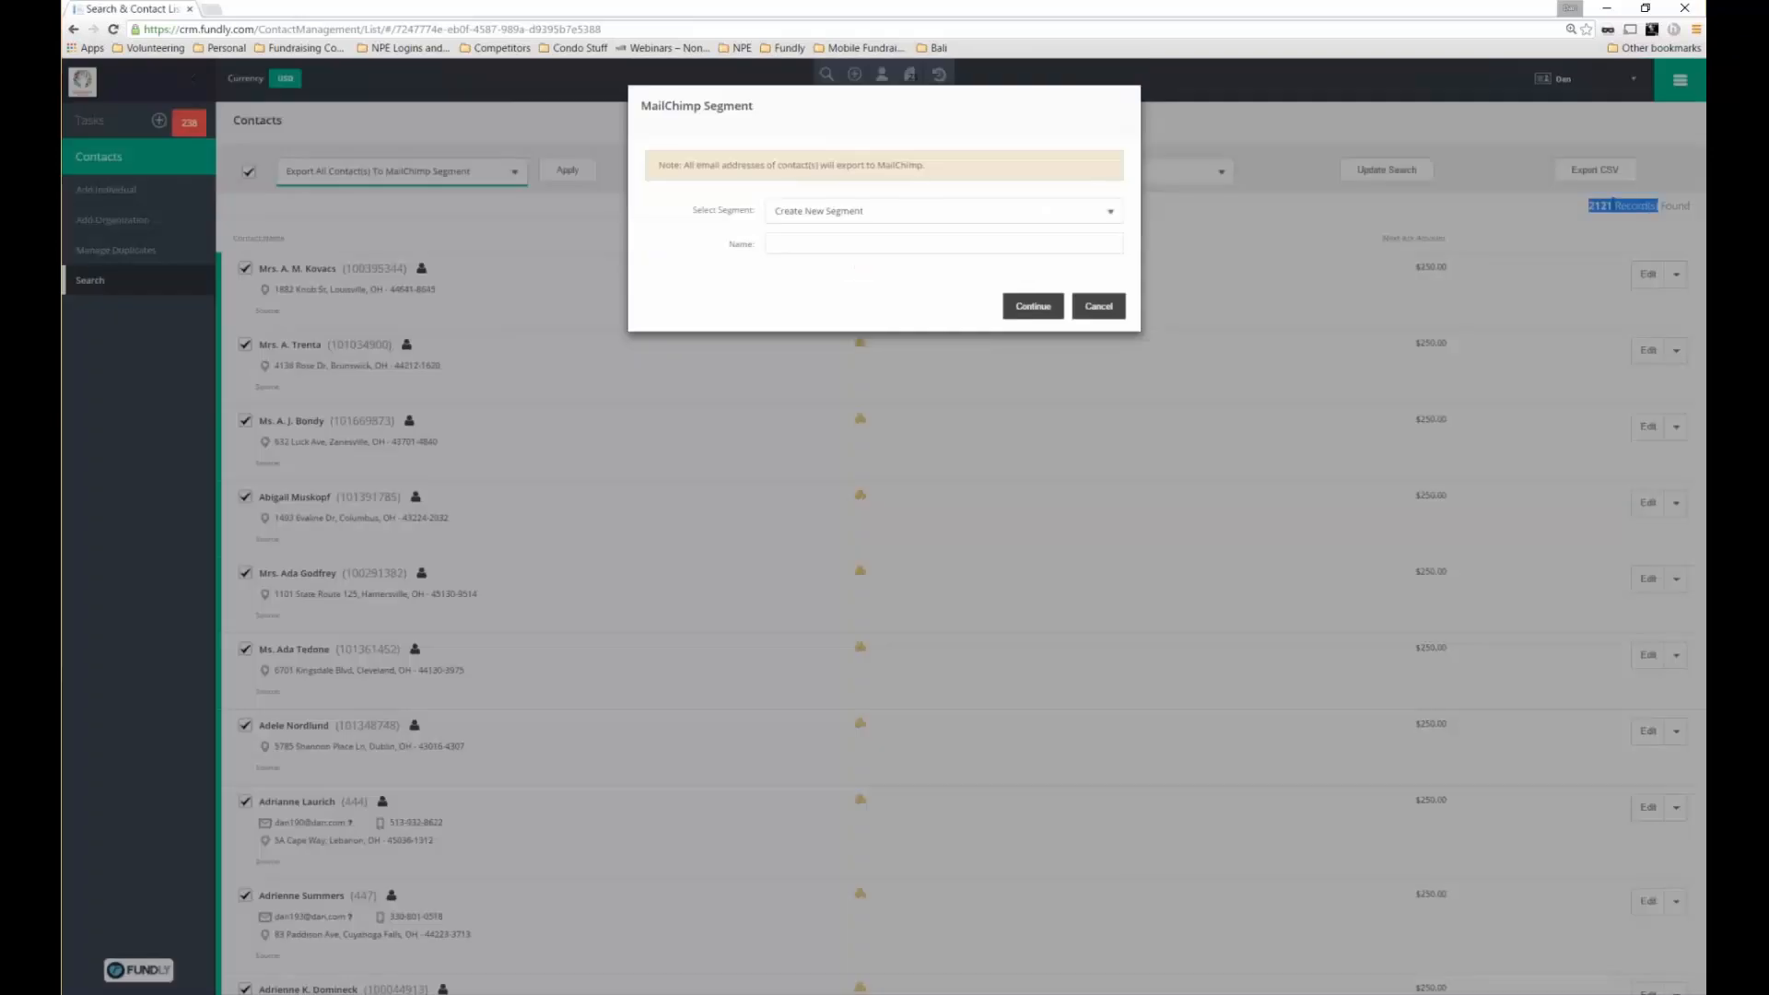
Browse the Select Segment list, then cancel the MailChimp segment export
left_click(823, 211)
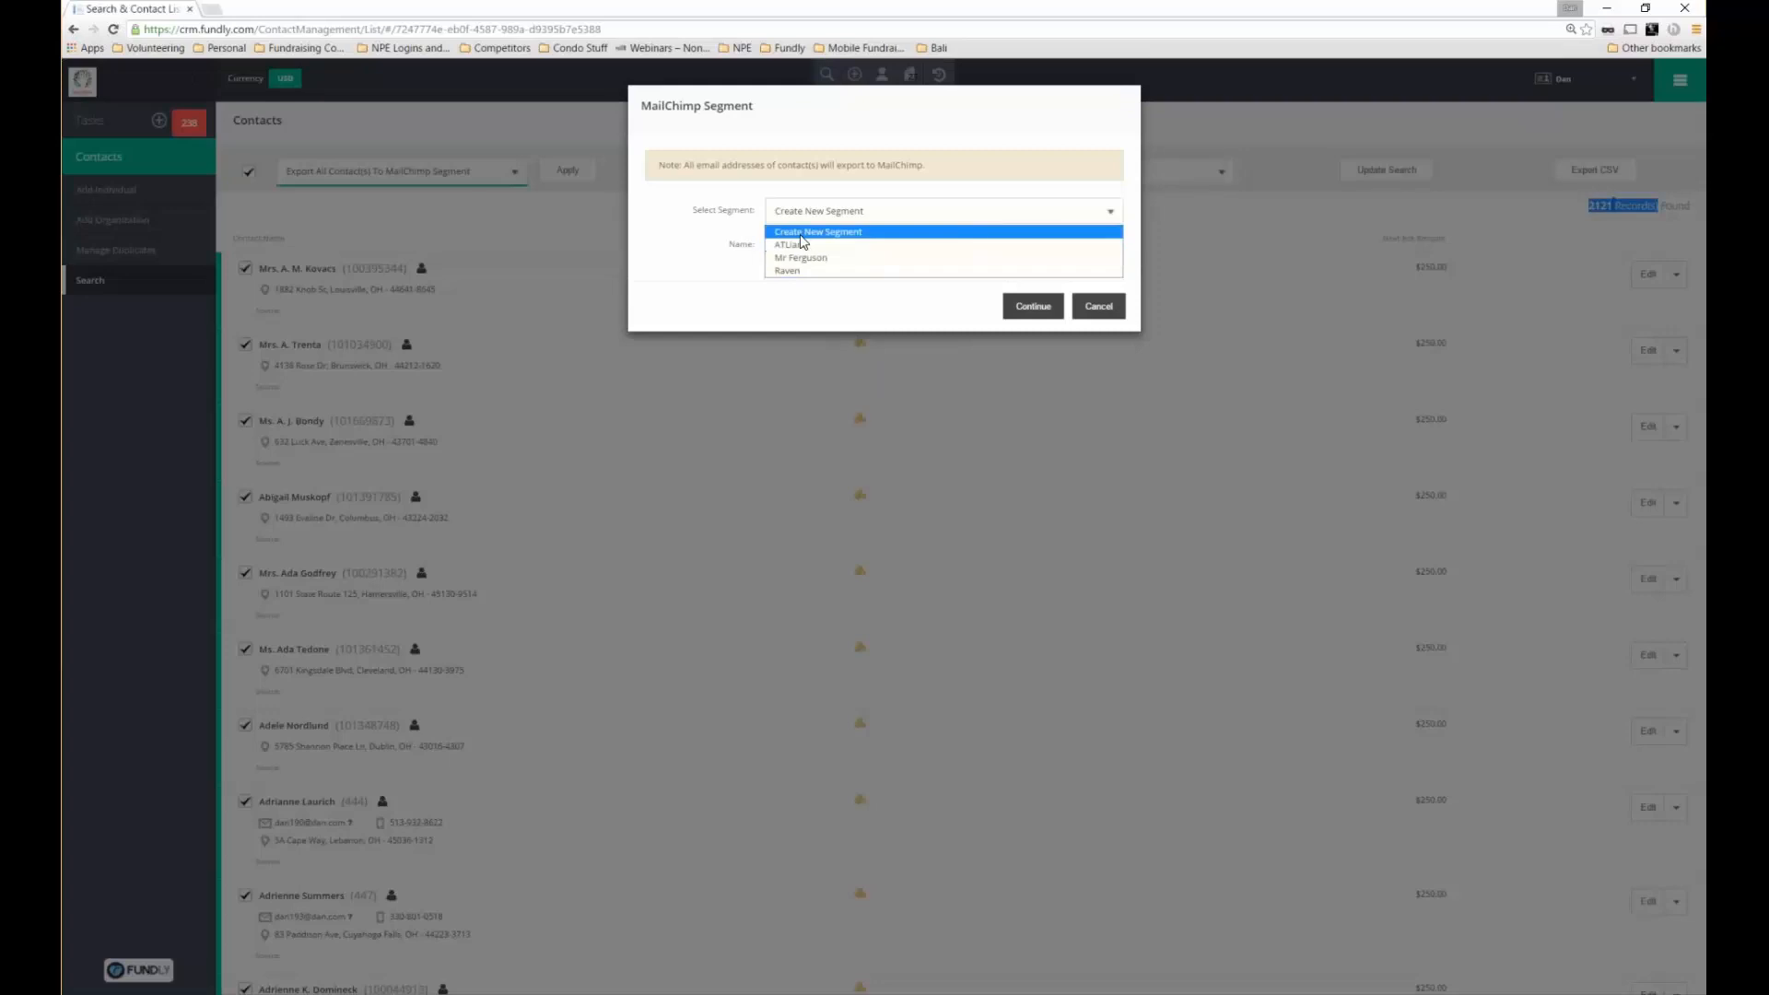
left_click(799, 234)
left_click(791, 245)
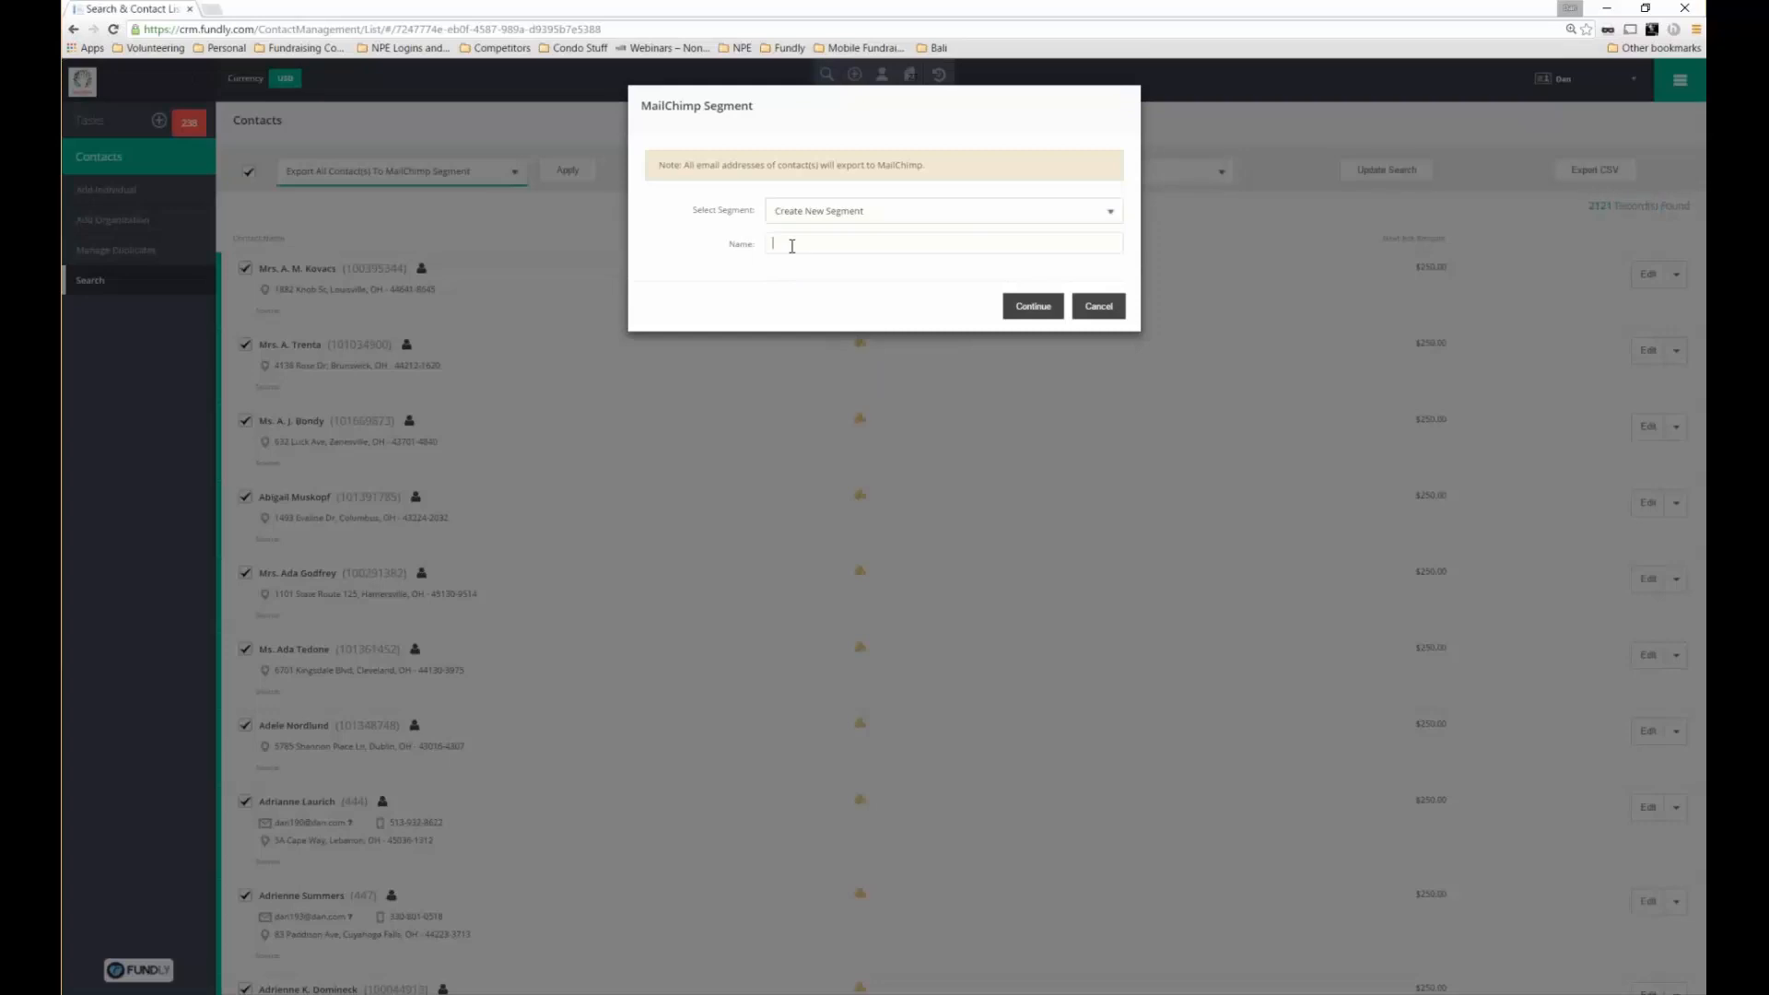
left_click(855, 224)
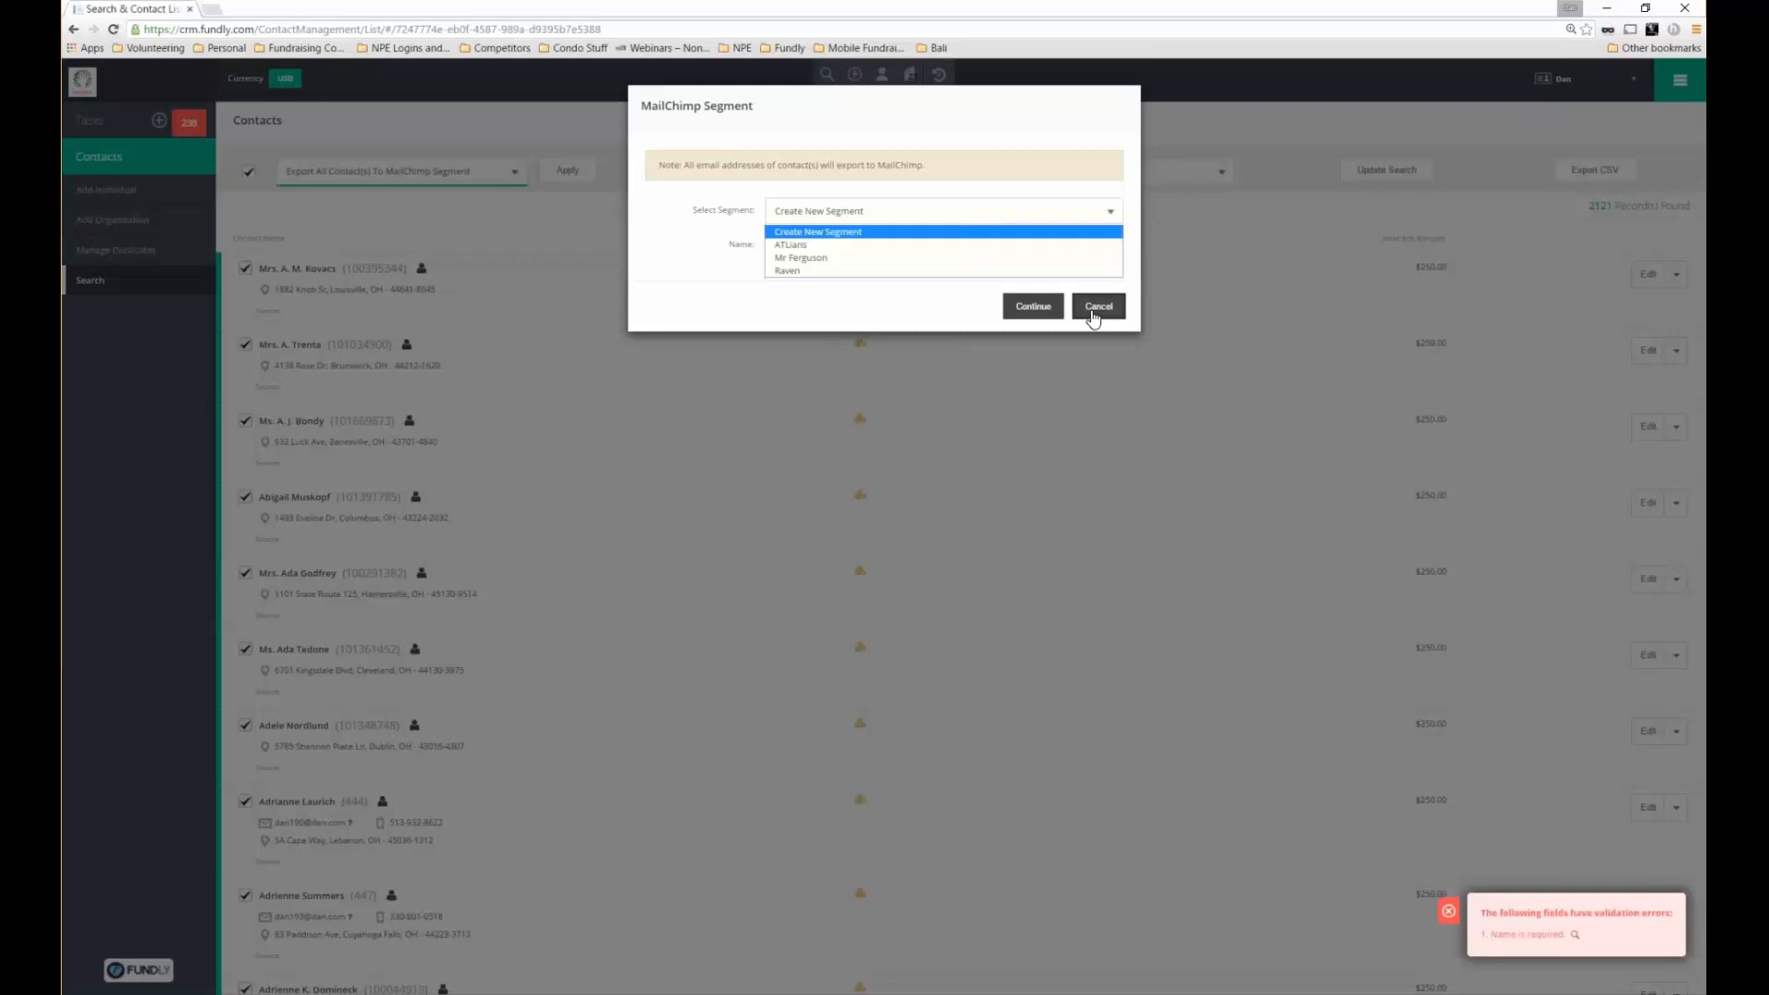
left_click(1096, 308)
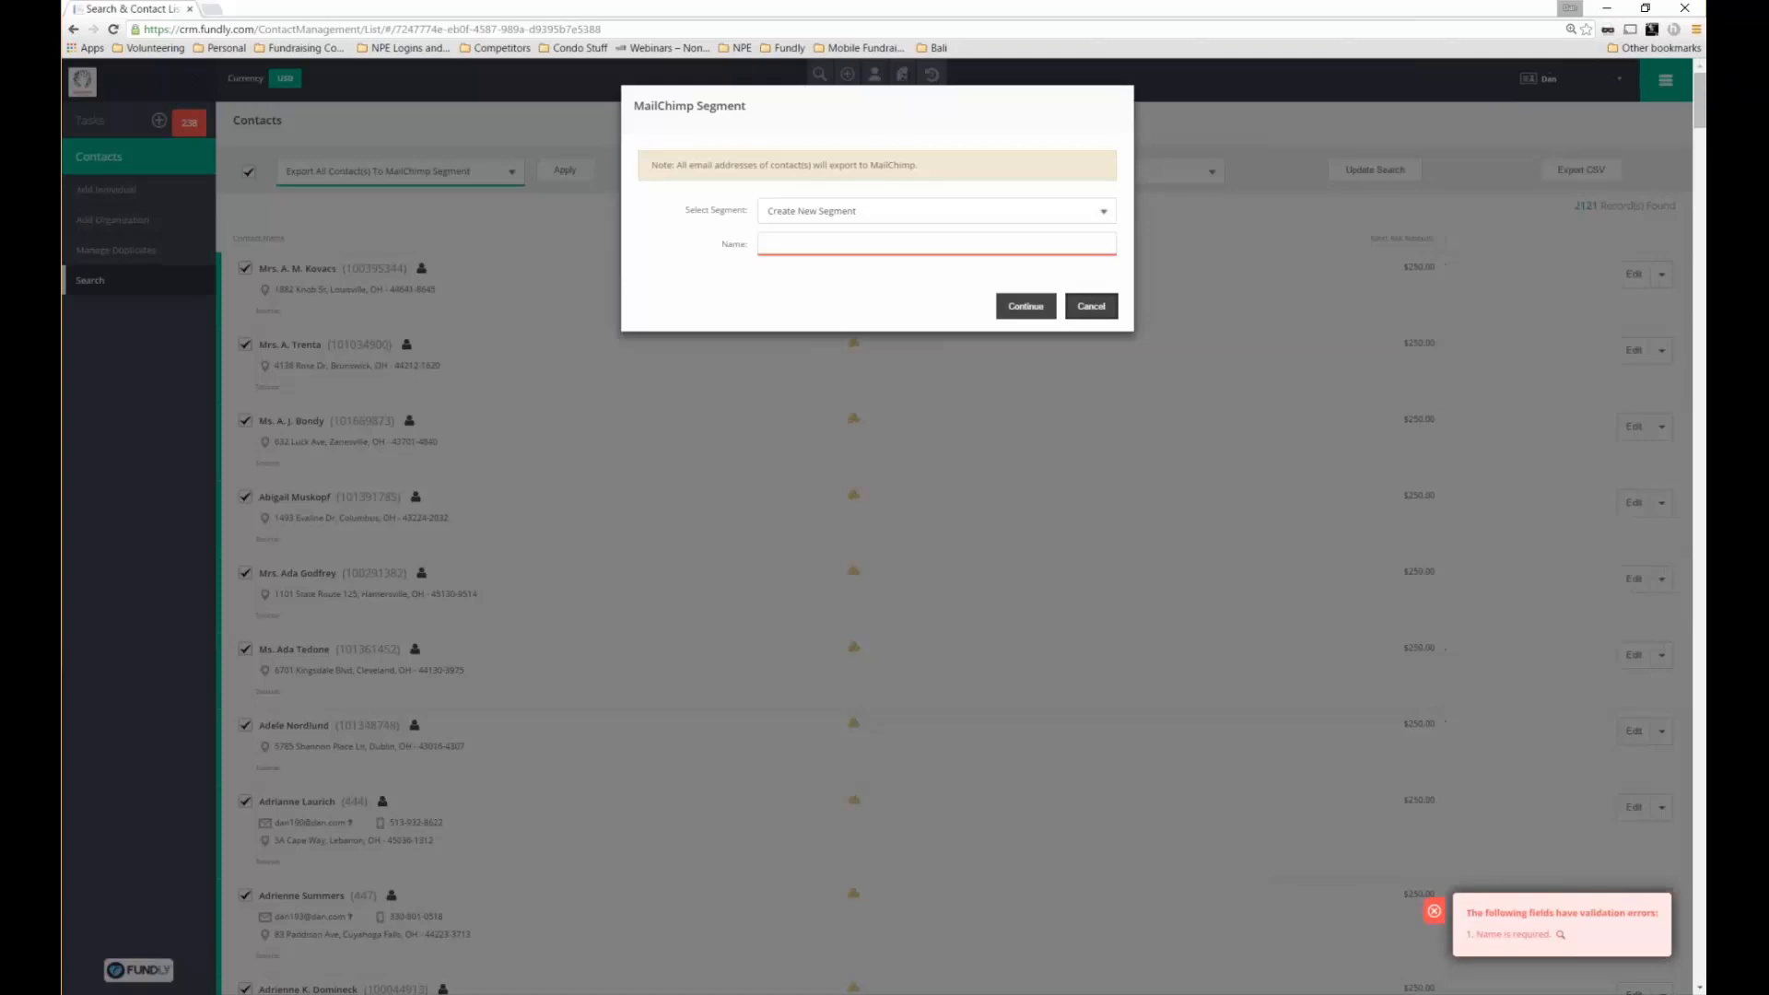
left_click(1085, 304)
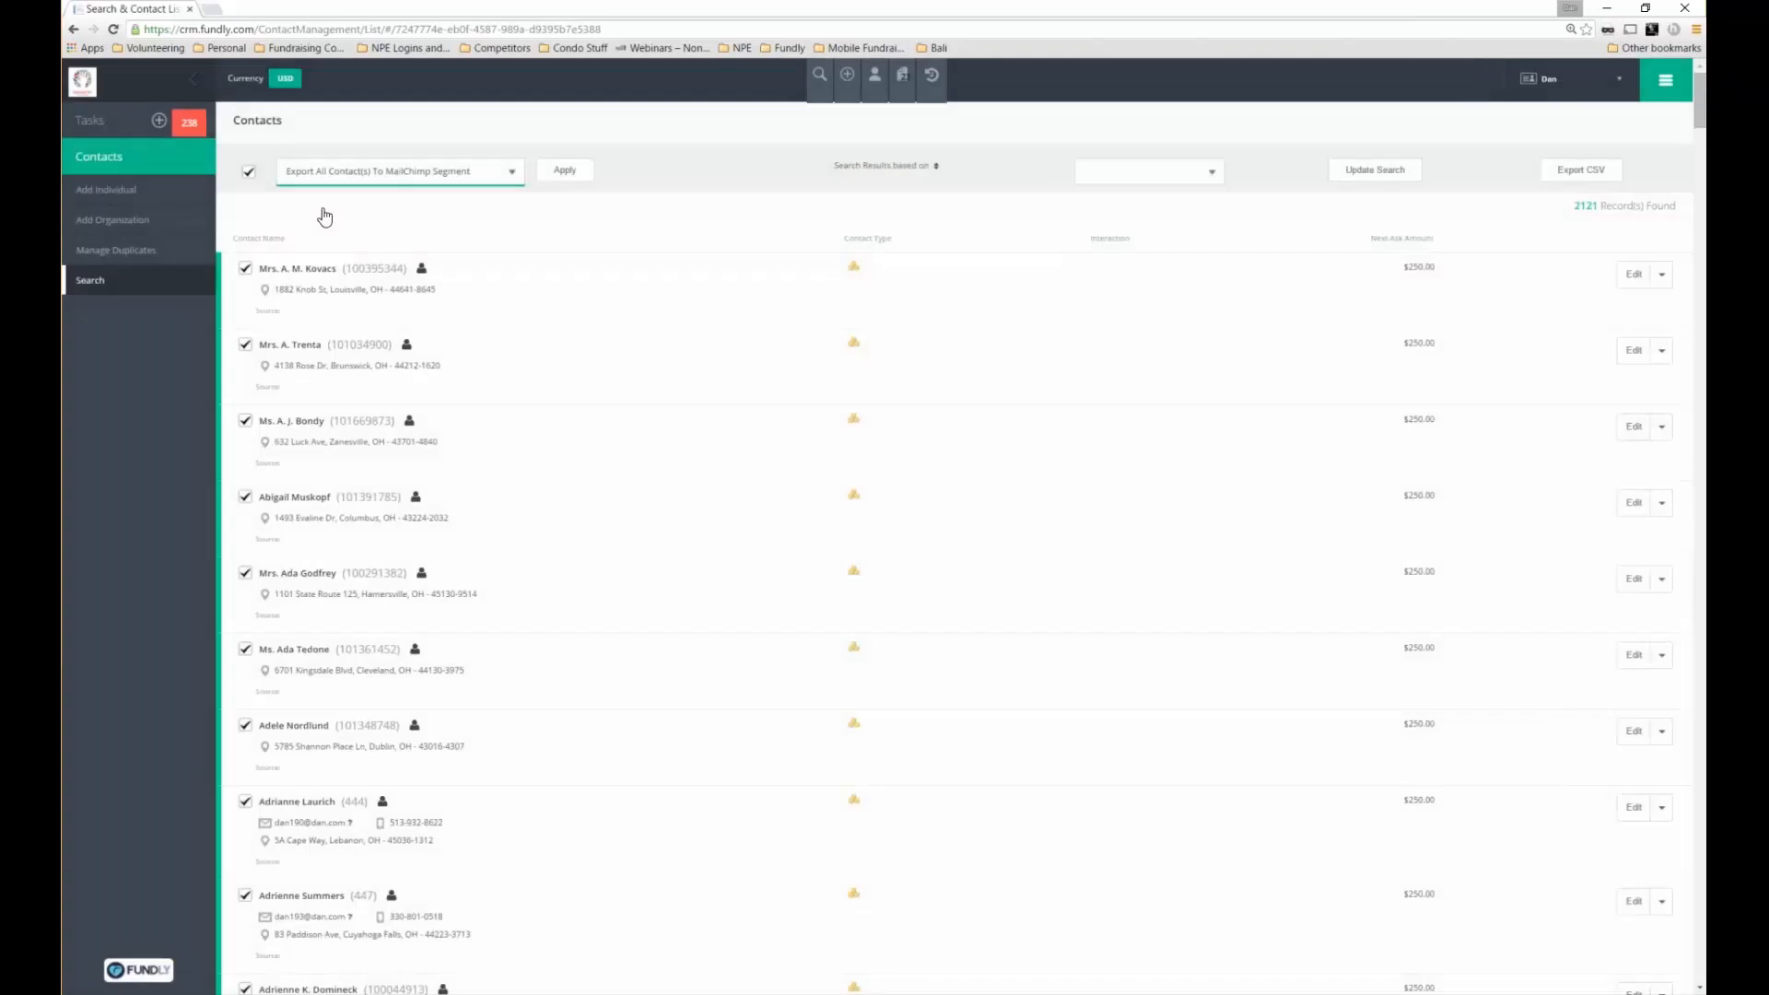
left_click(82, 82)
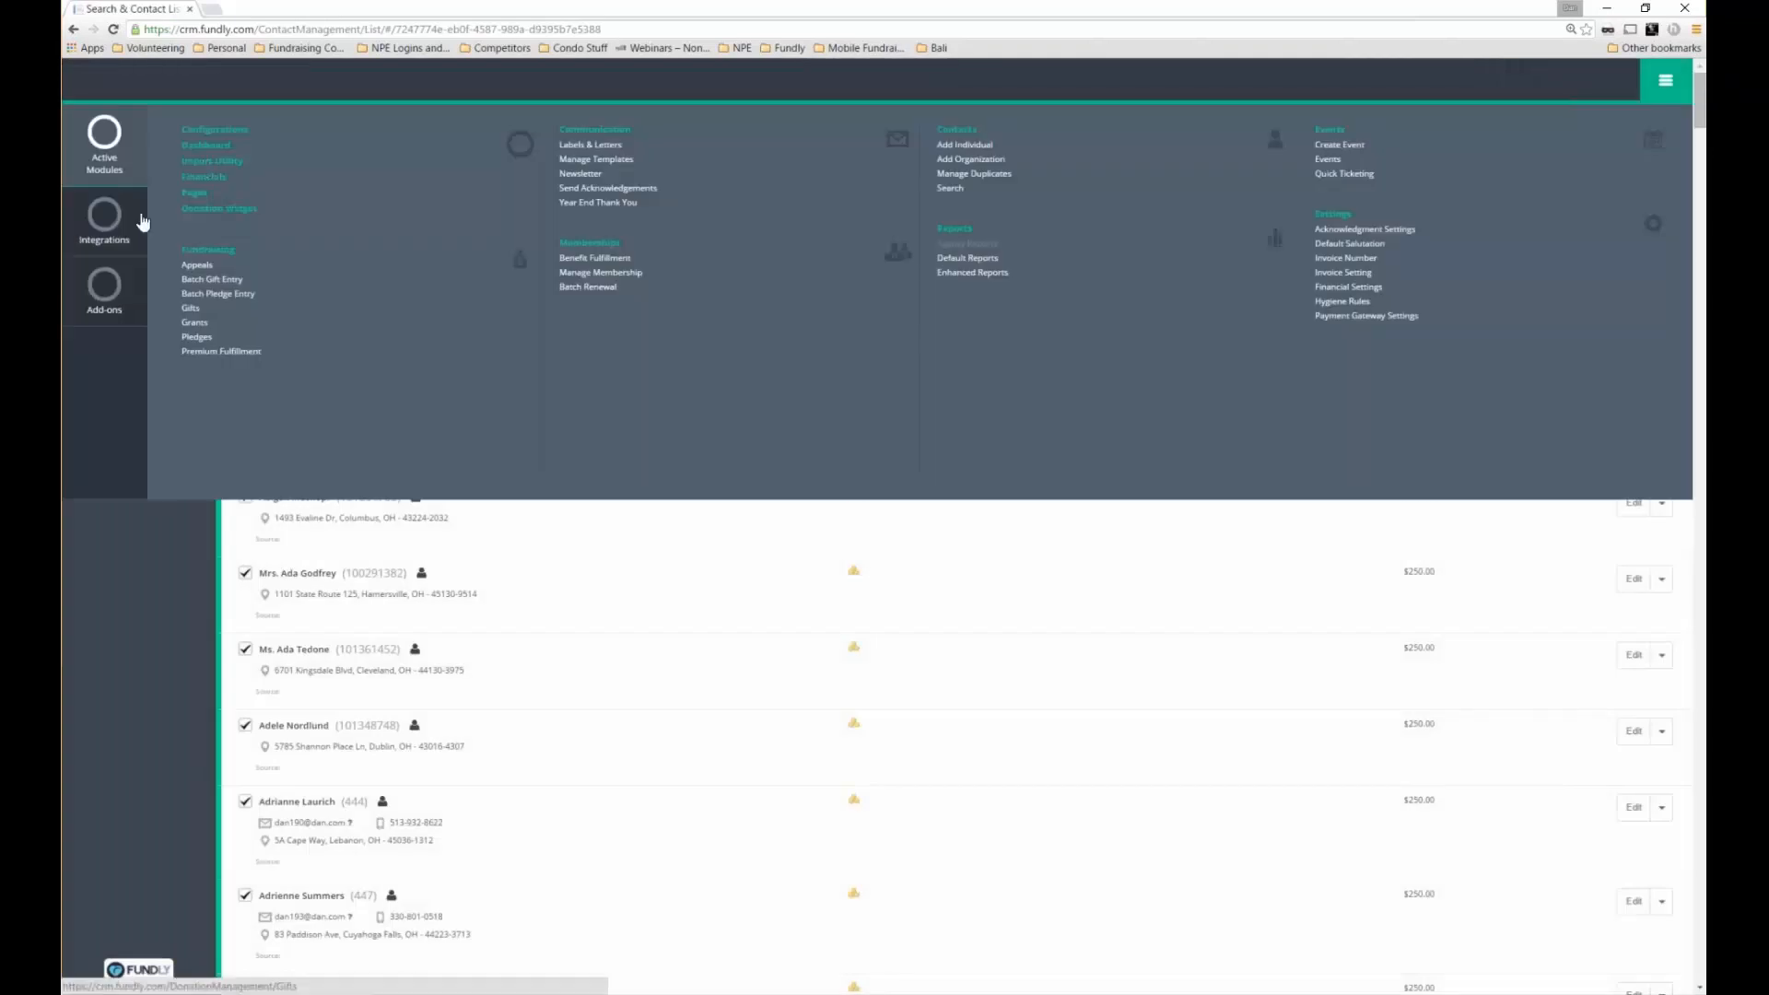
View the Integrations > MailChimp settings, then open the first contact from the contacts quick list
mouse_move(143, 222)
left_click(212, 134)
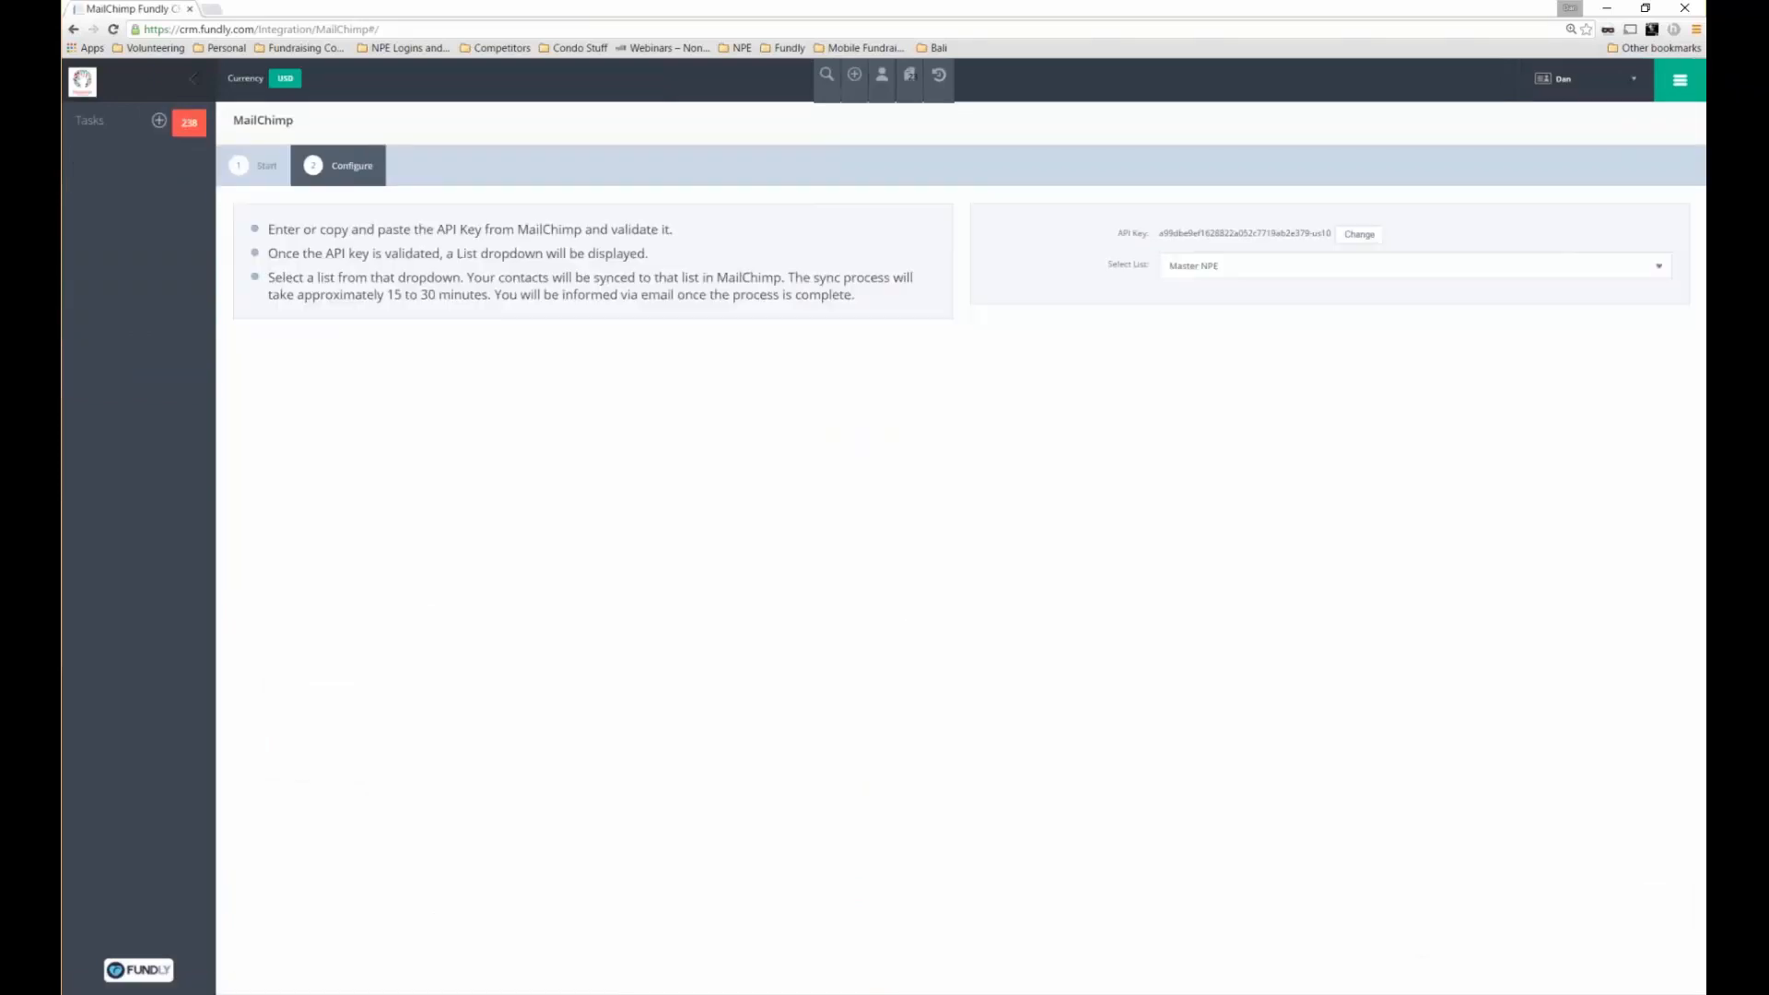
double_click(262, 121)
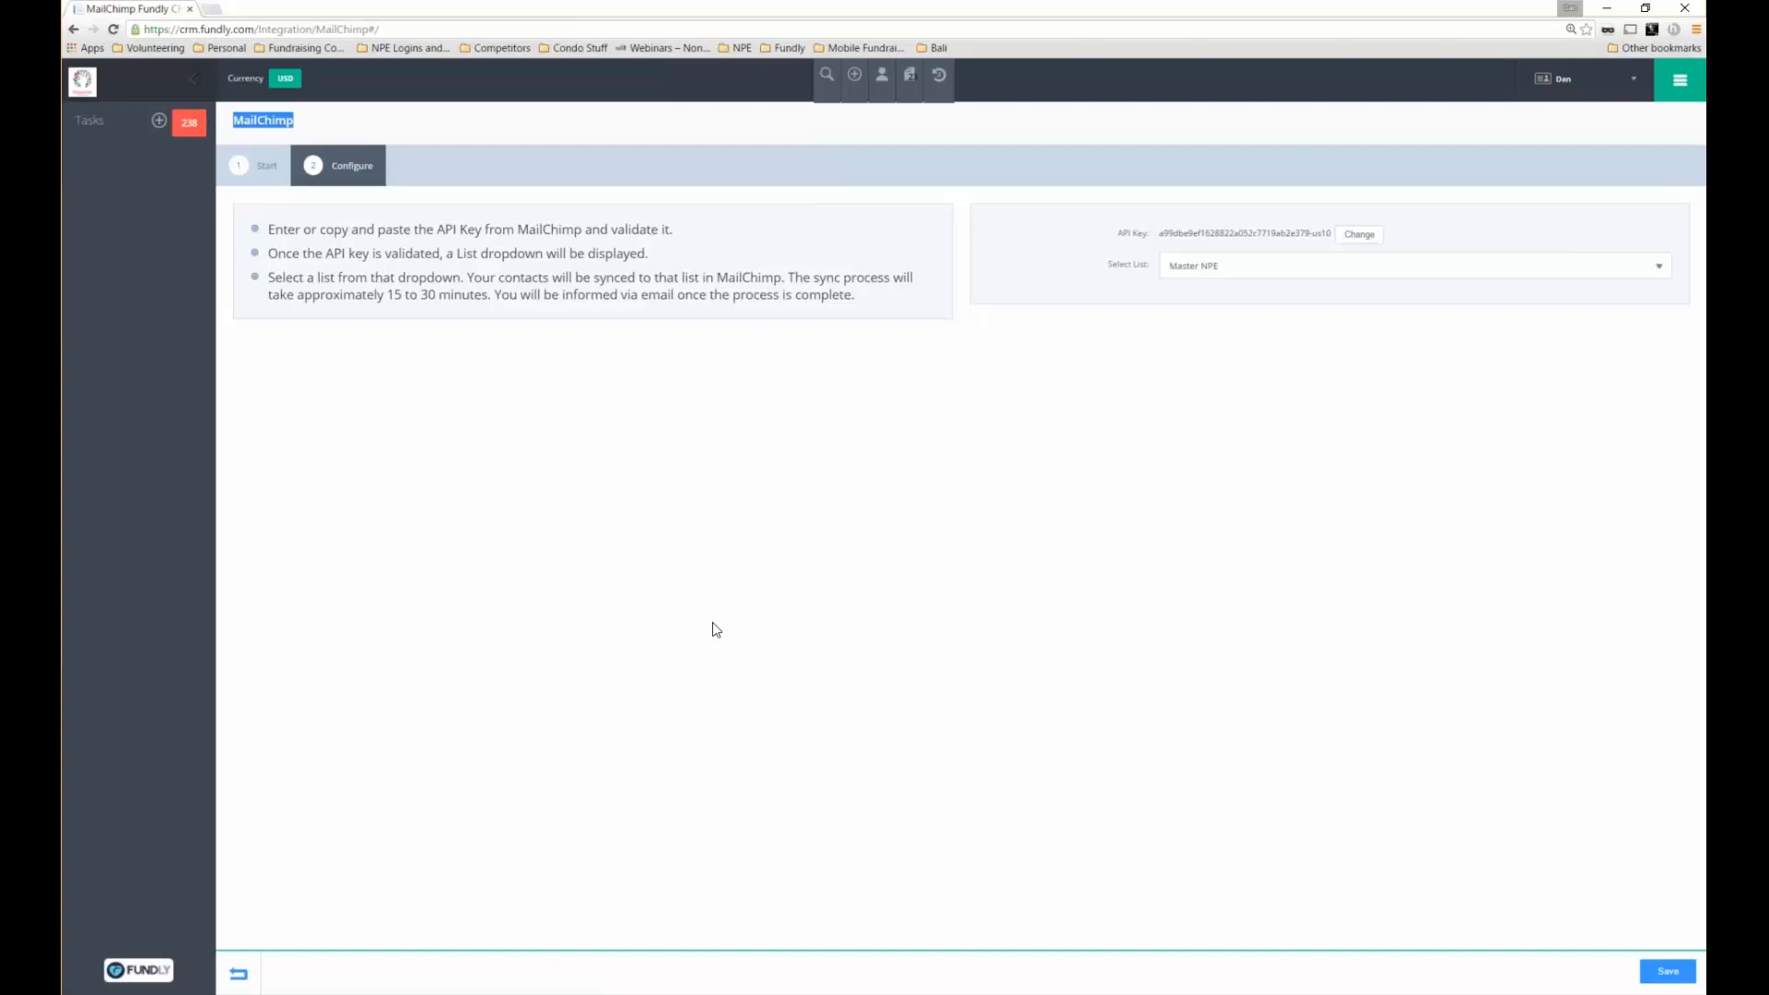
left_click(881, 75)
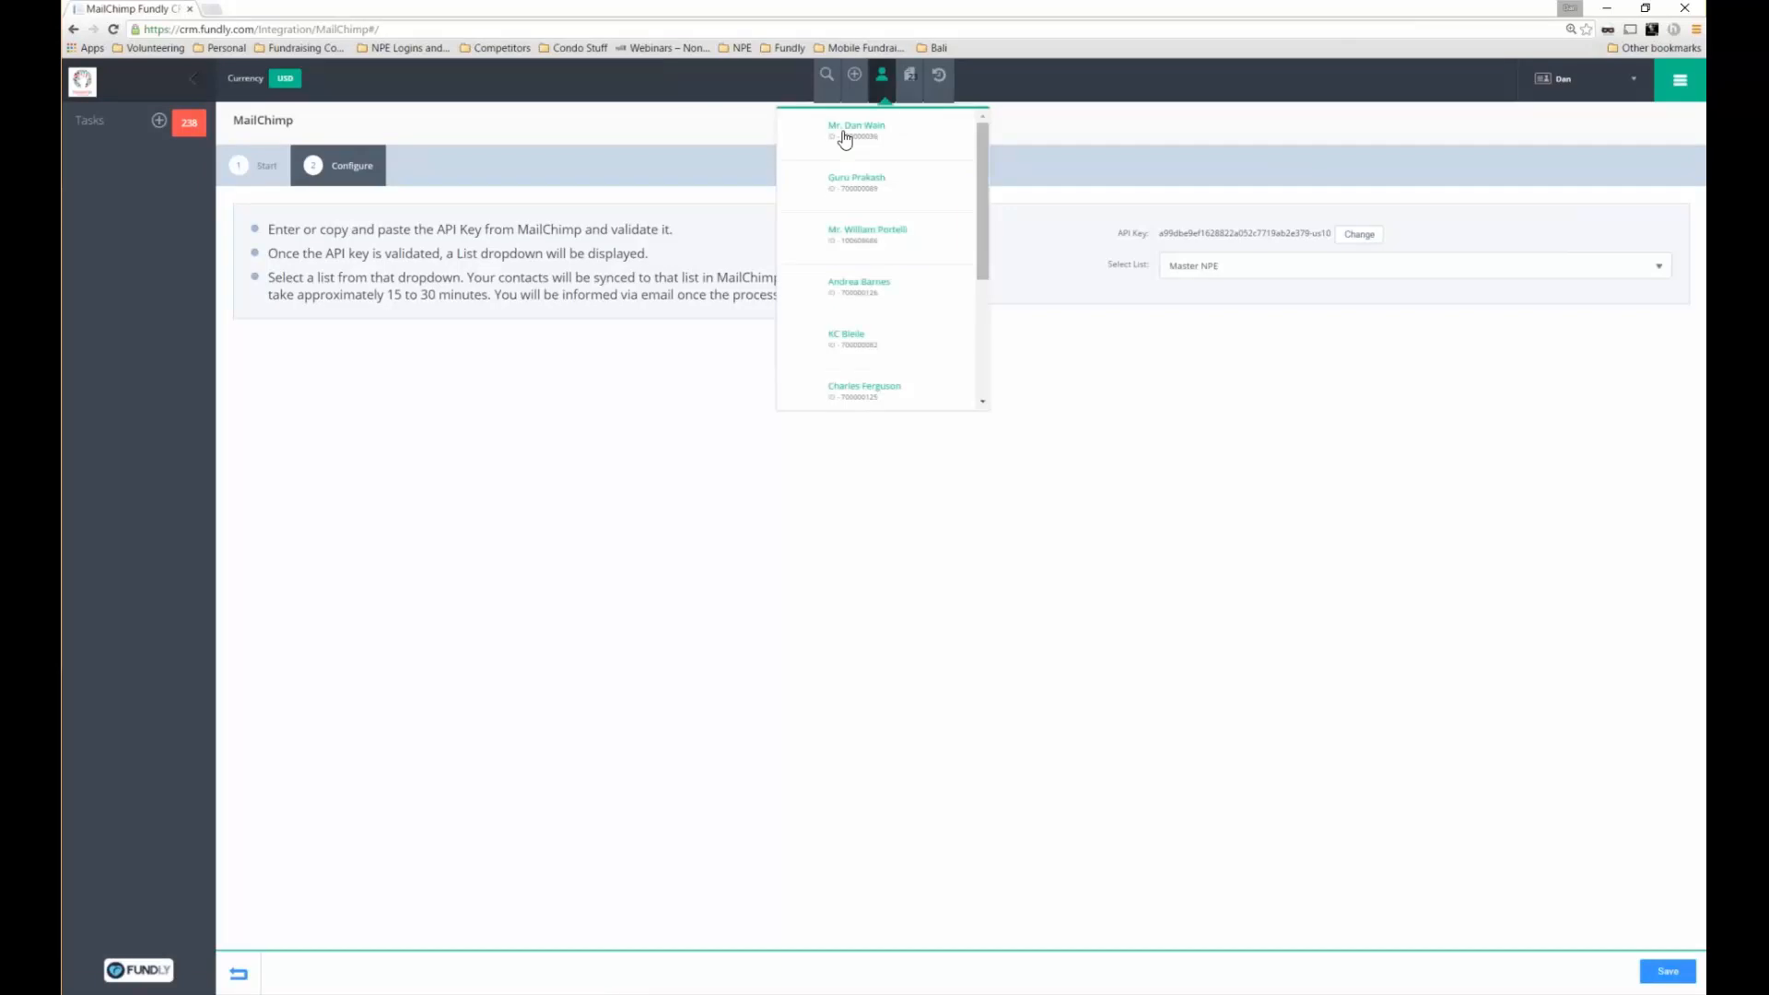
left_click(865, 127)
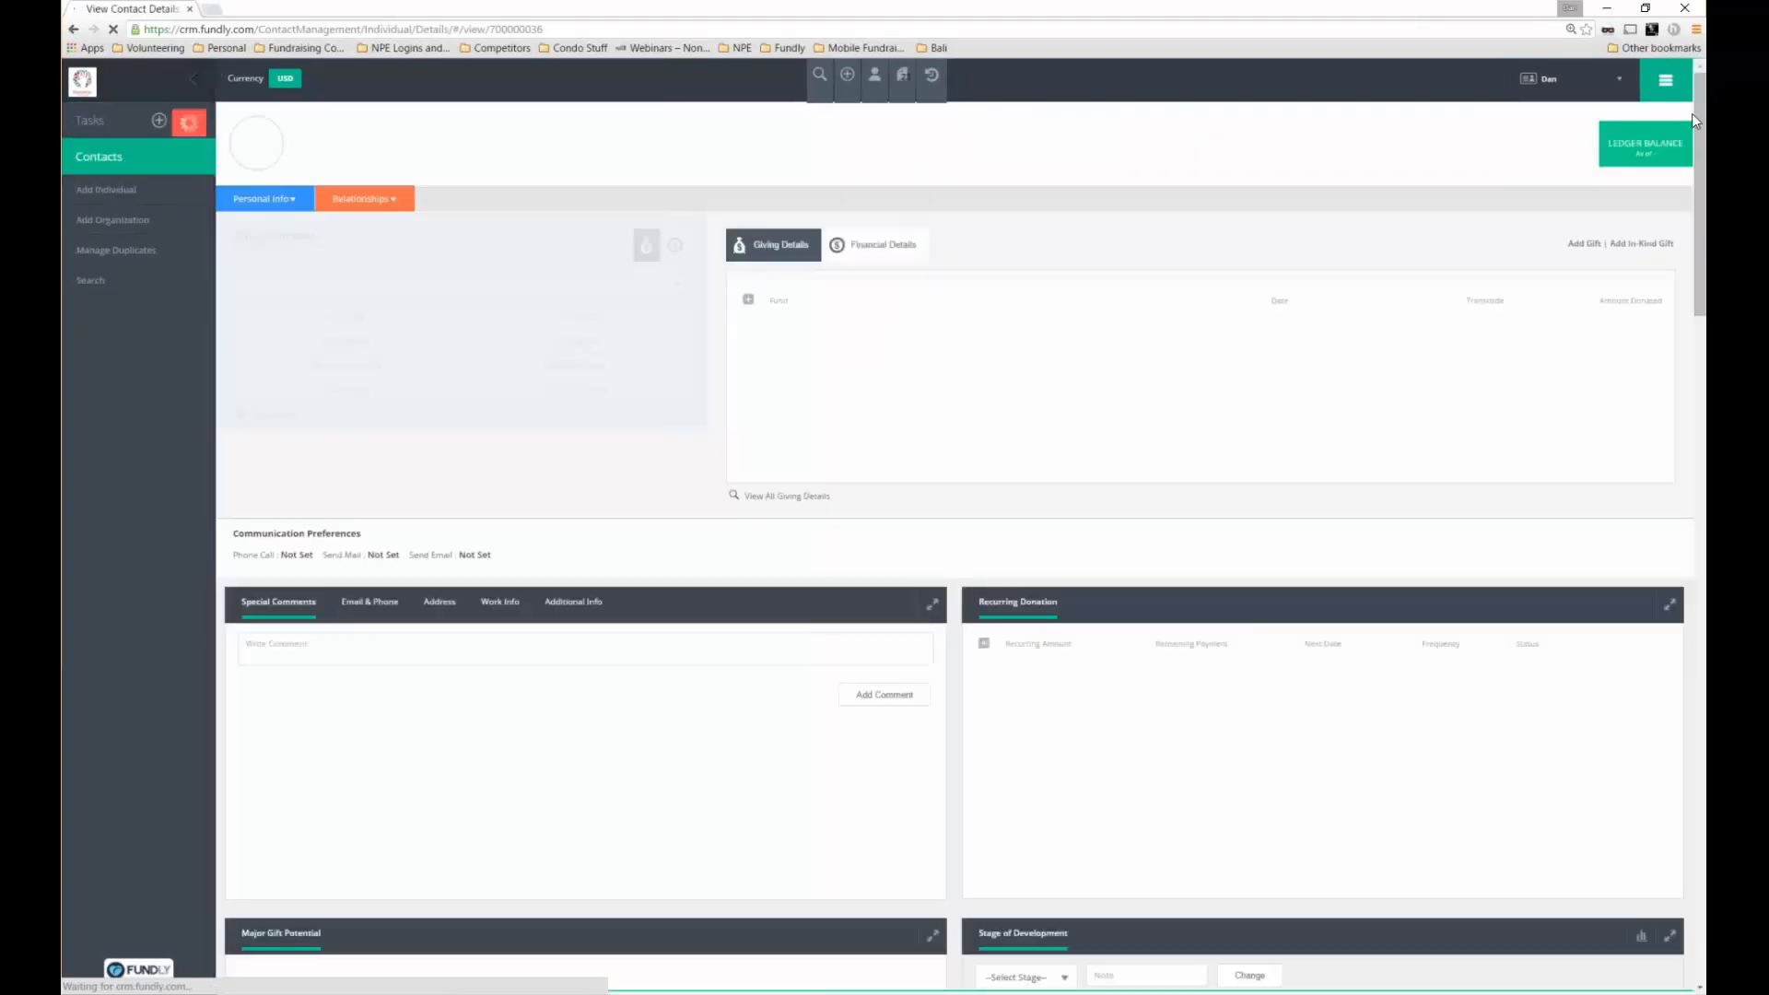
Scroll through the contact's record and highlight its Communication History panel
left_click_drag(1700, 115, 1695, 938)
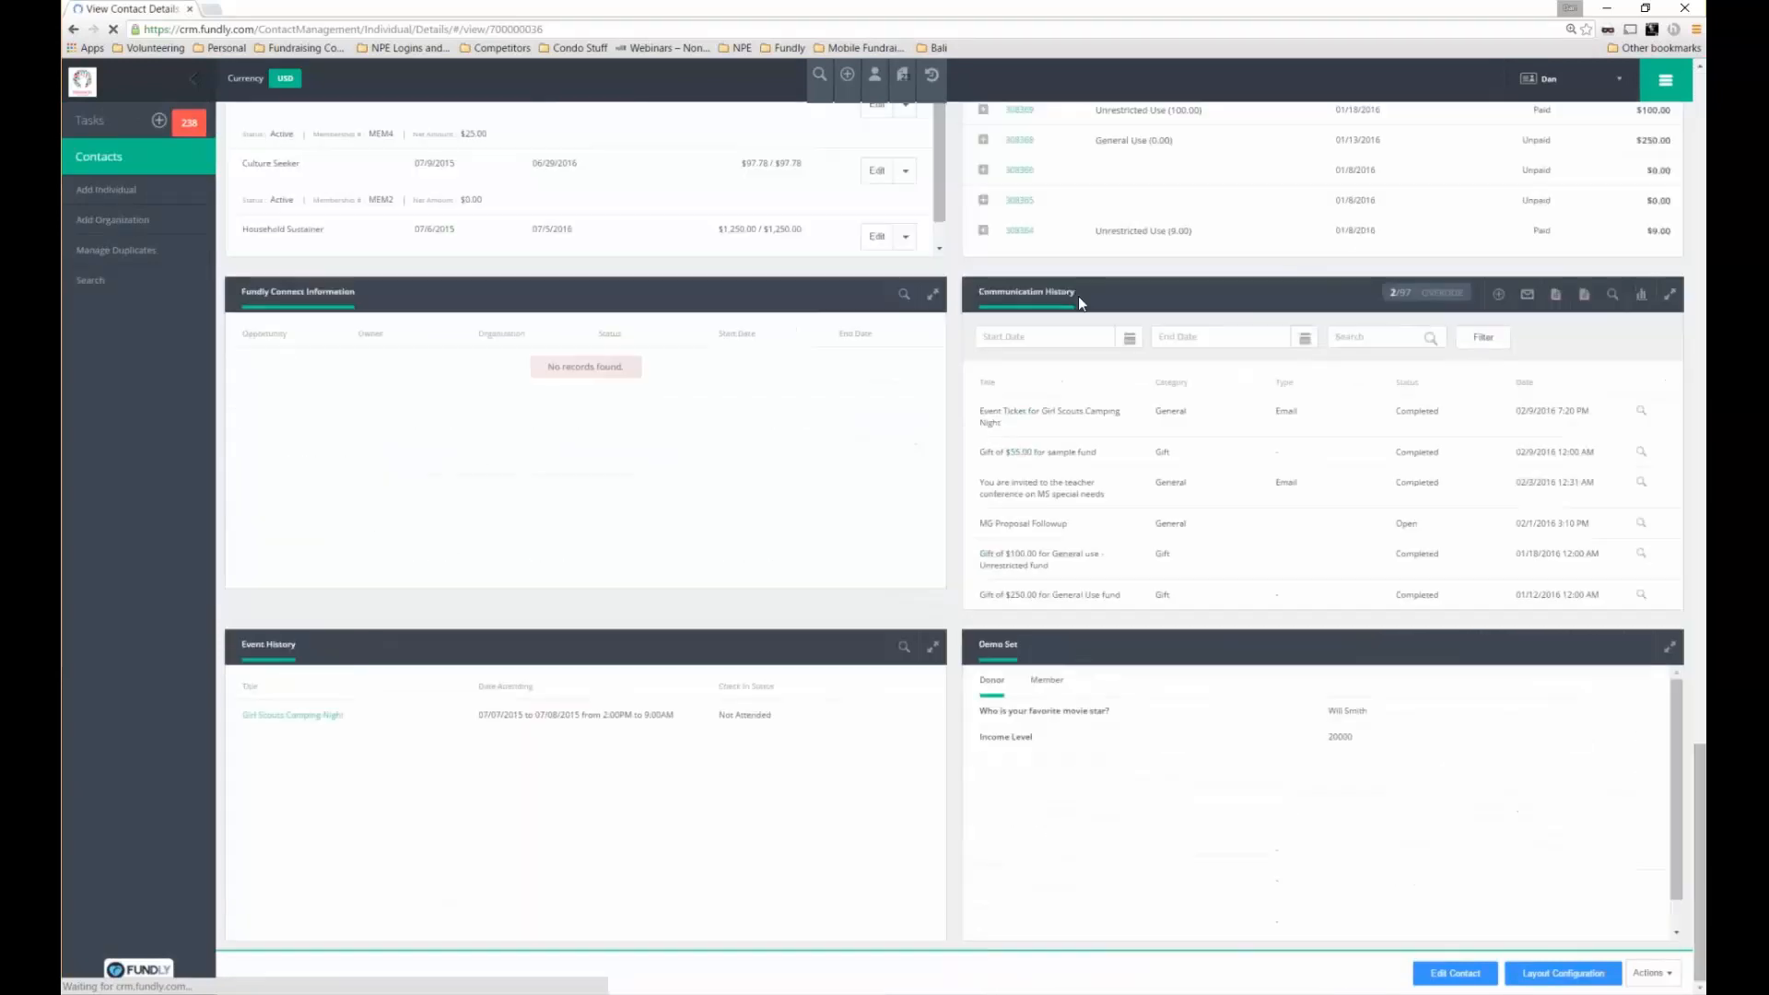
triple_click(1047, 291)
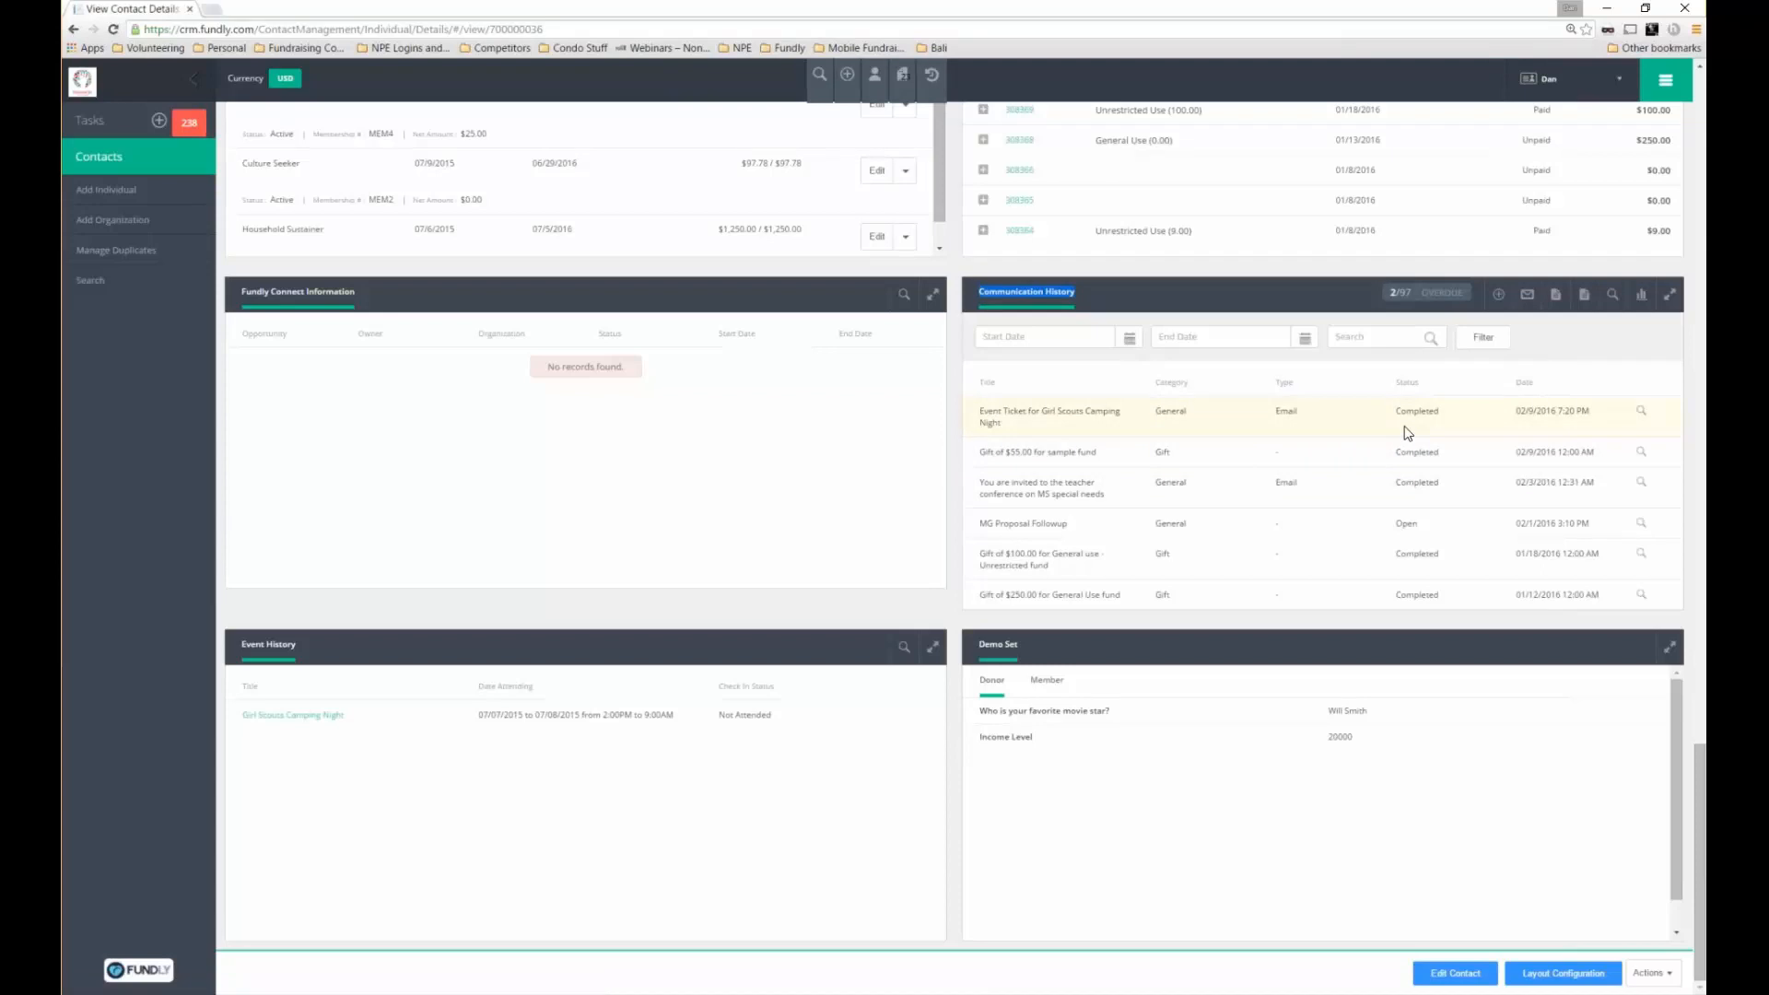
scroll(1407, 433, "up", 10)
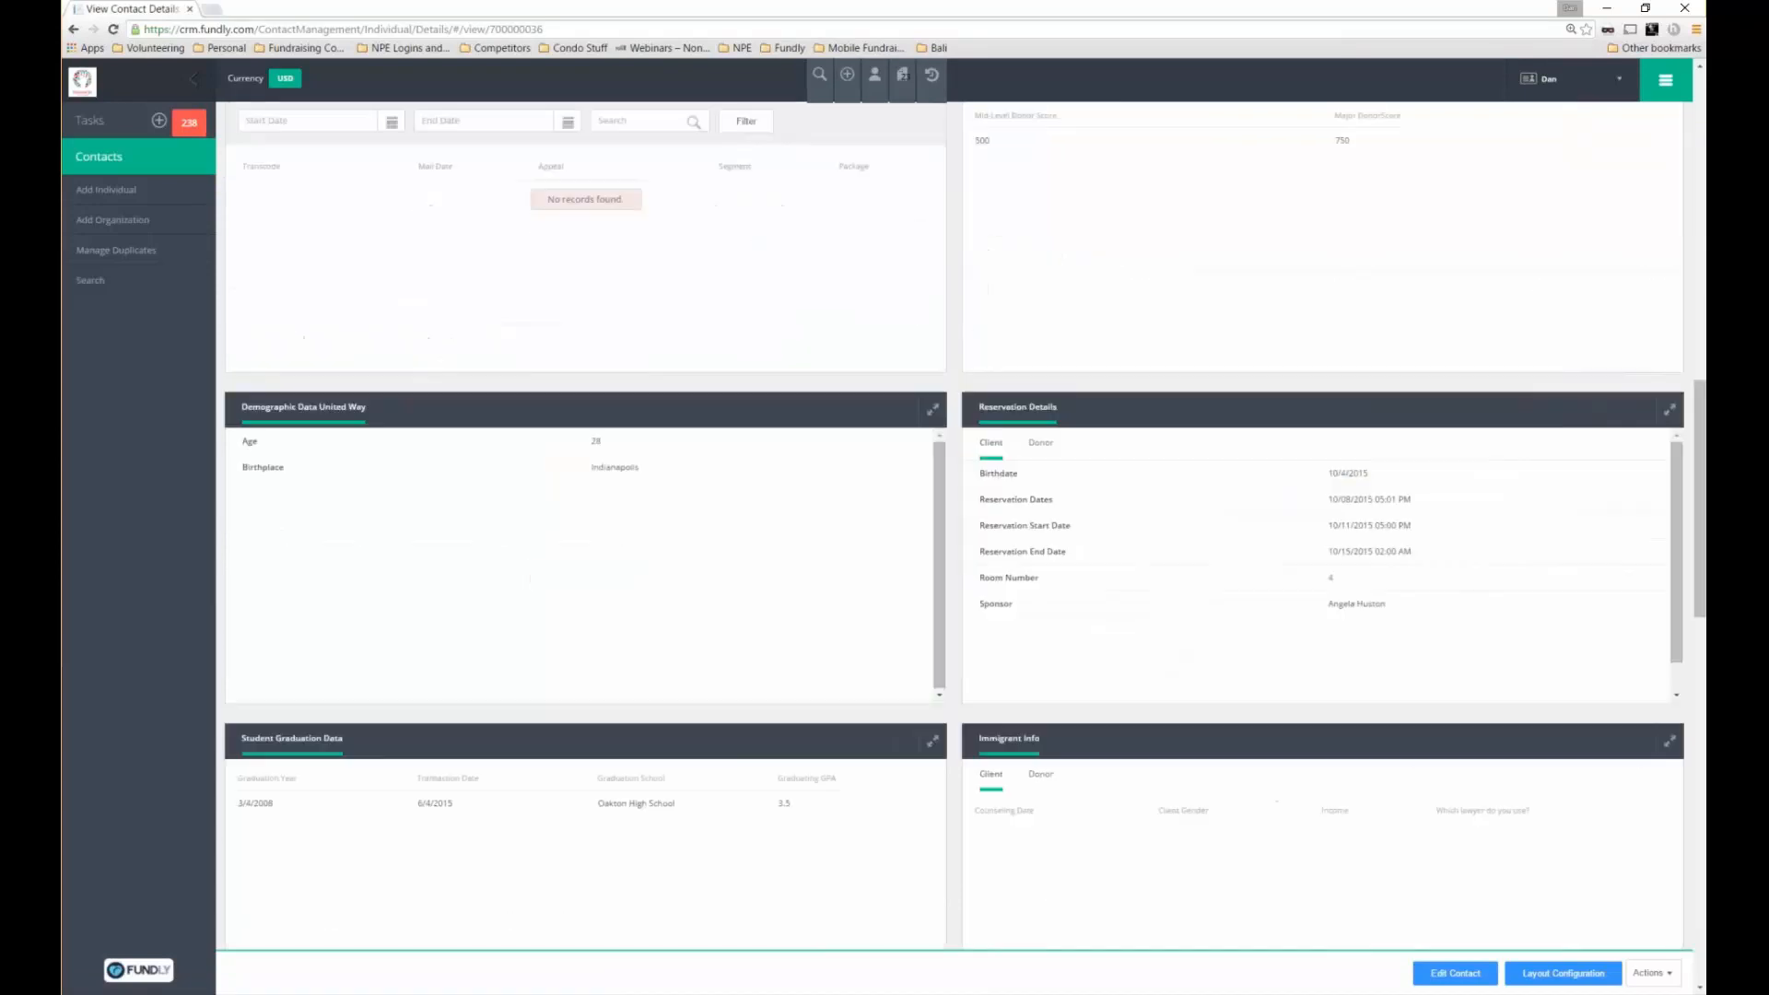
left_click(1666, 80)
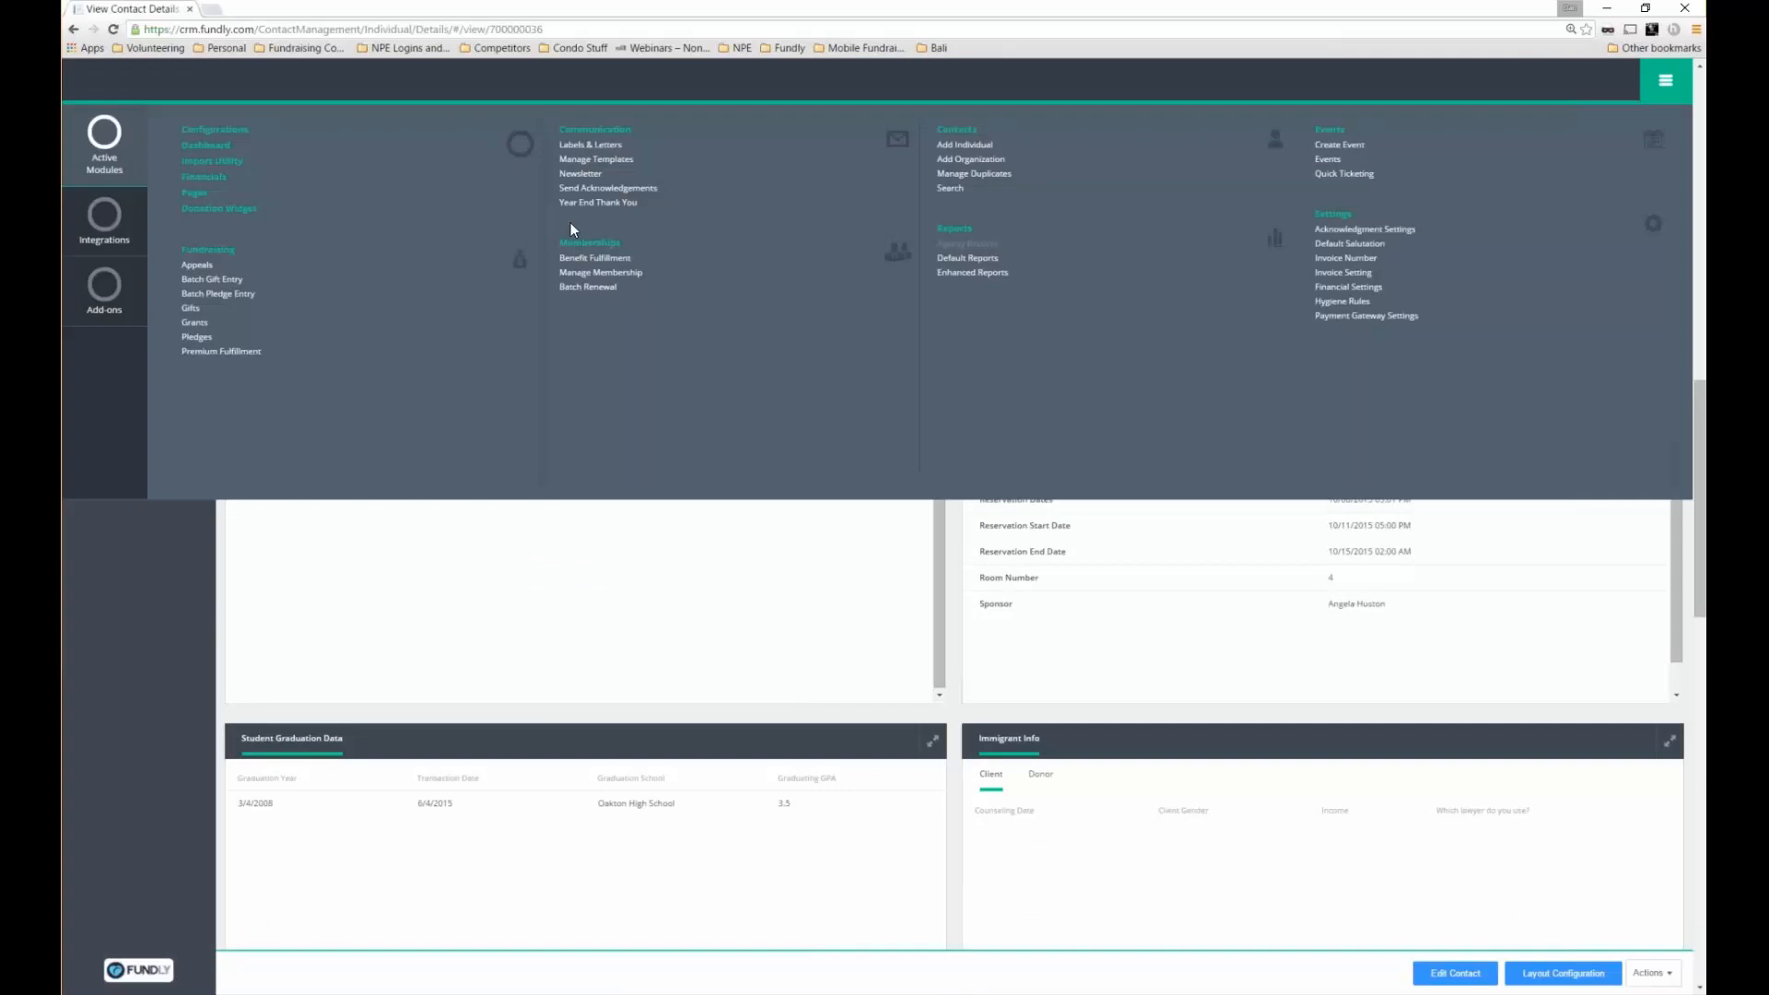
Go to Communication > Newsletter and create a new newsletter
left_click(593, 177)
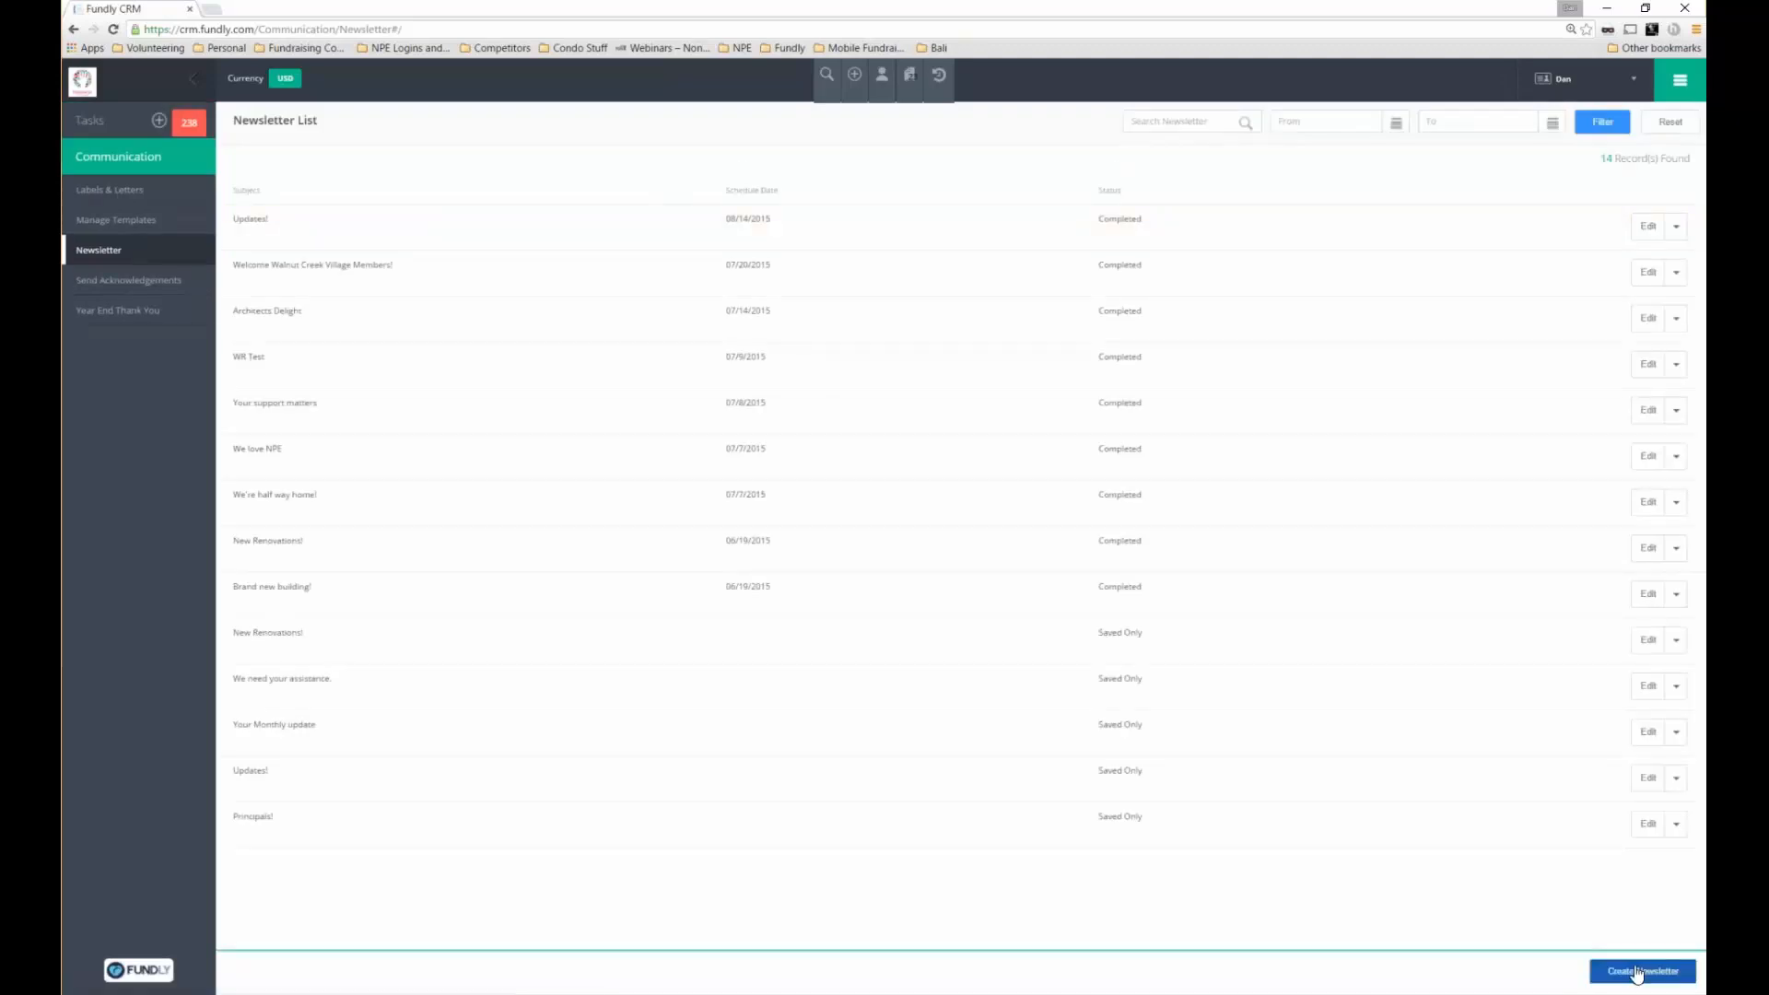
left_click(1637, 972)
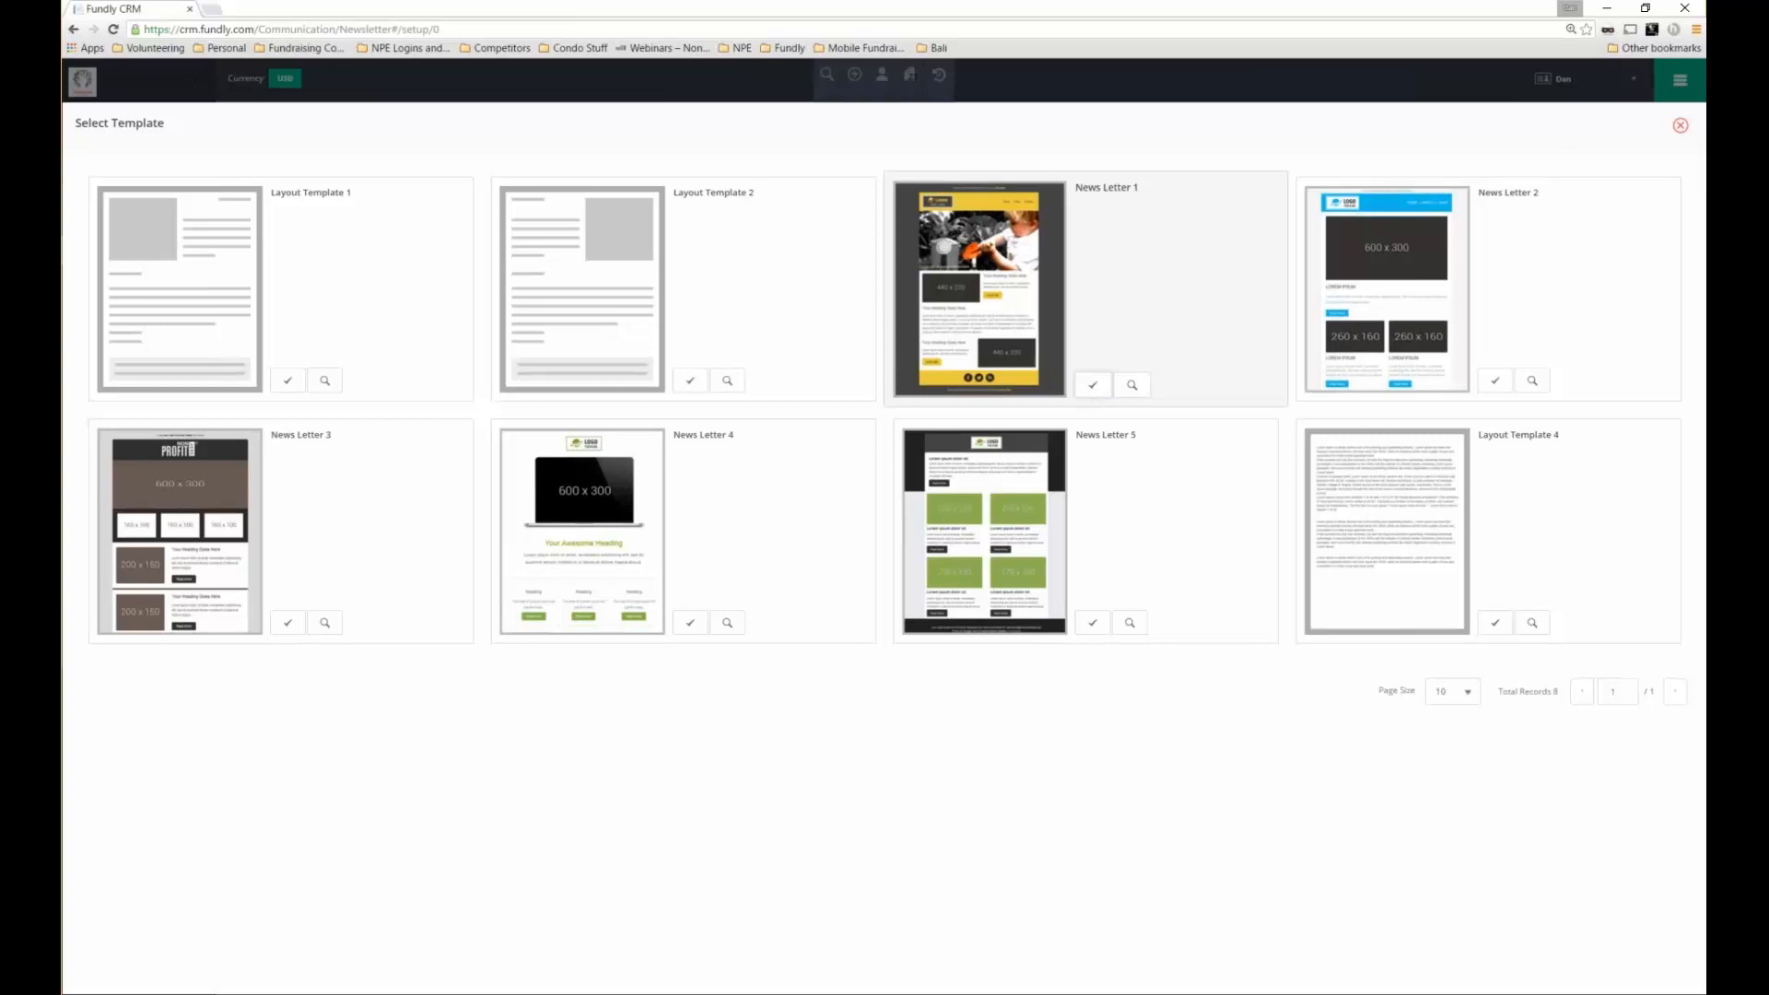
Use the News Letter 1 template and add a social media row with background #ccc9bc
left_click(1093, 385)
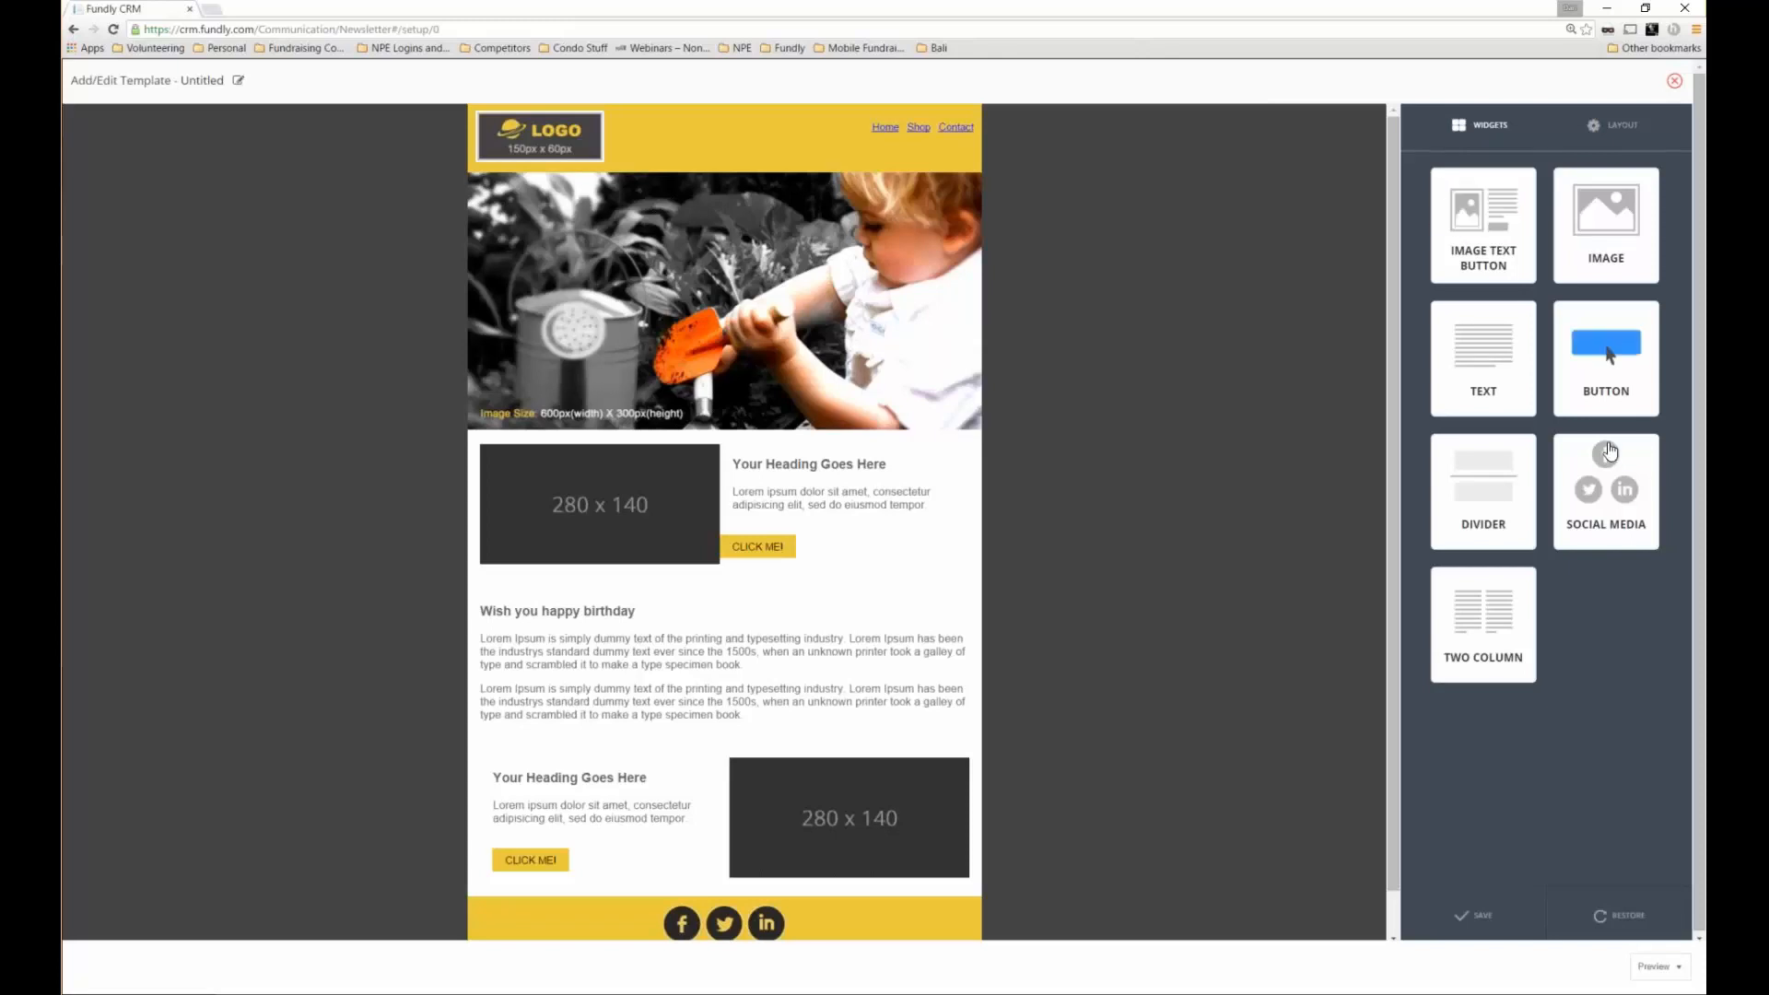
left_click_drag(1606, 488, 648, 425)
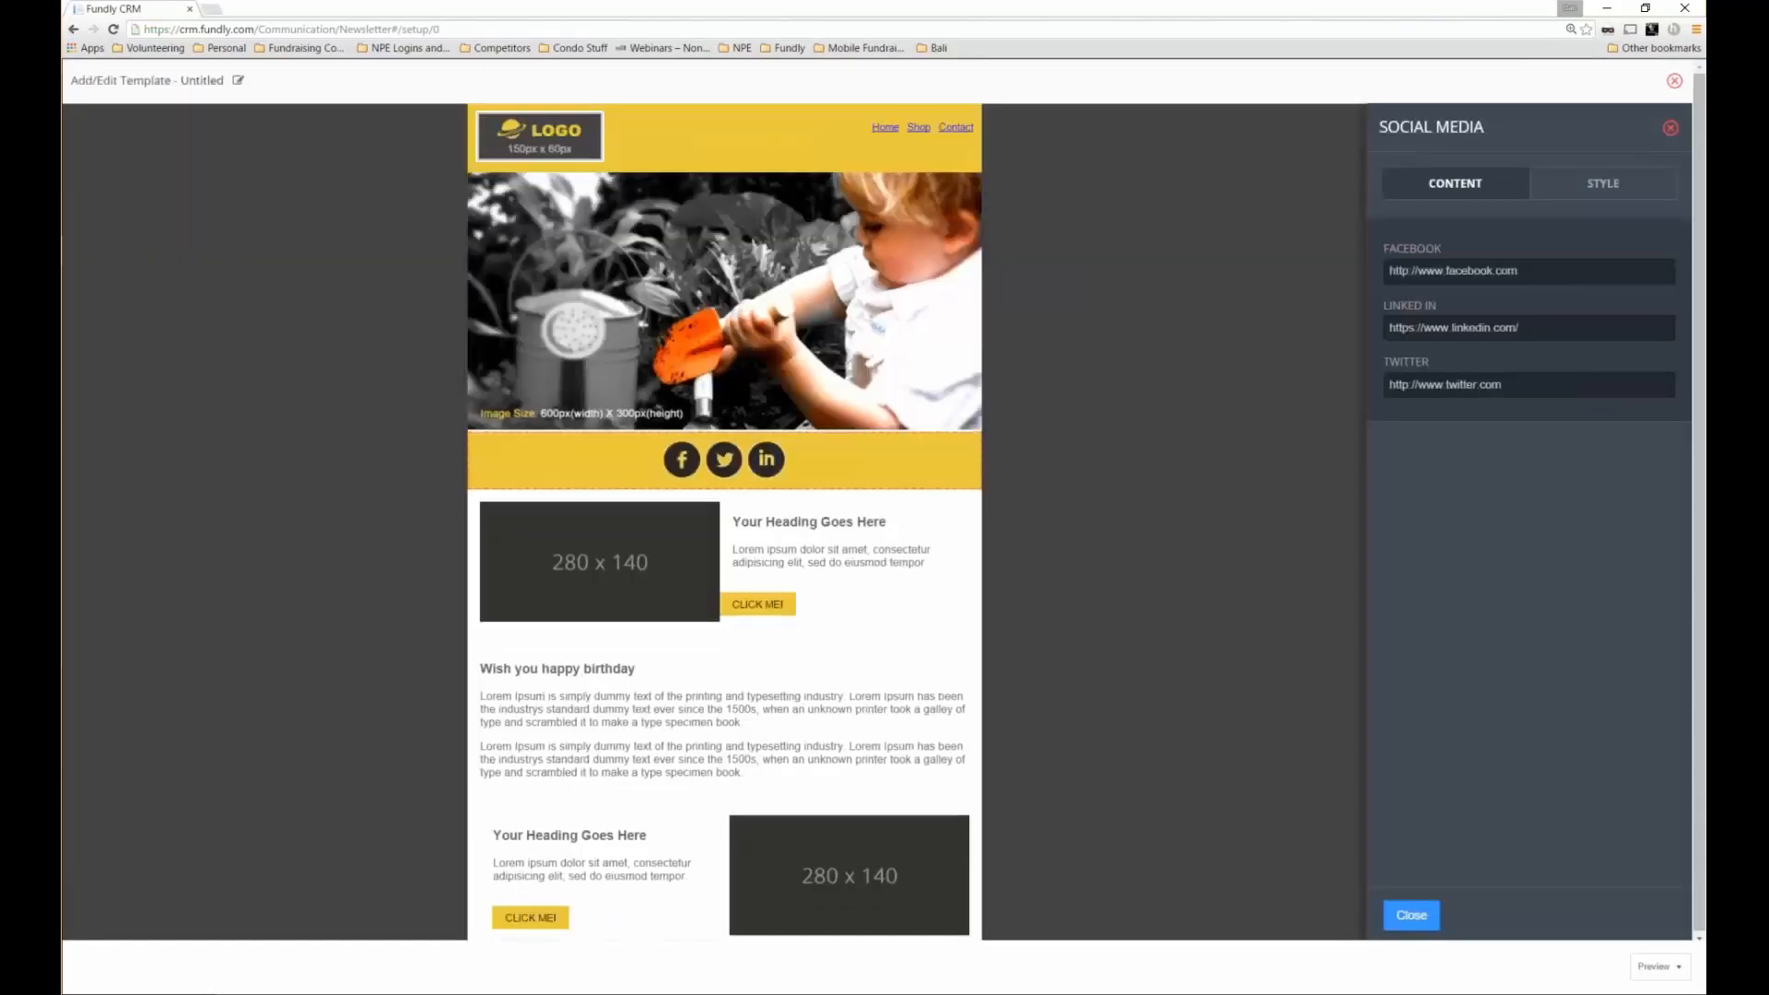
left_click(1462, 303)
left_click(1406, 385)
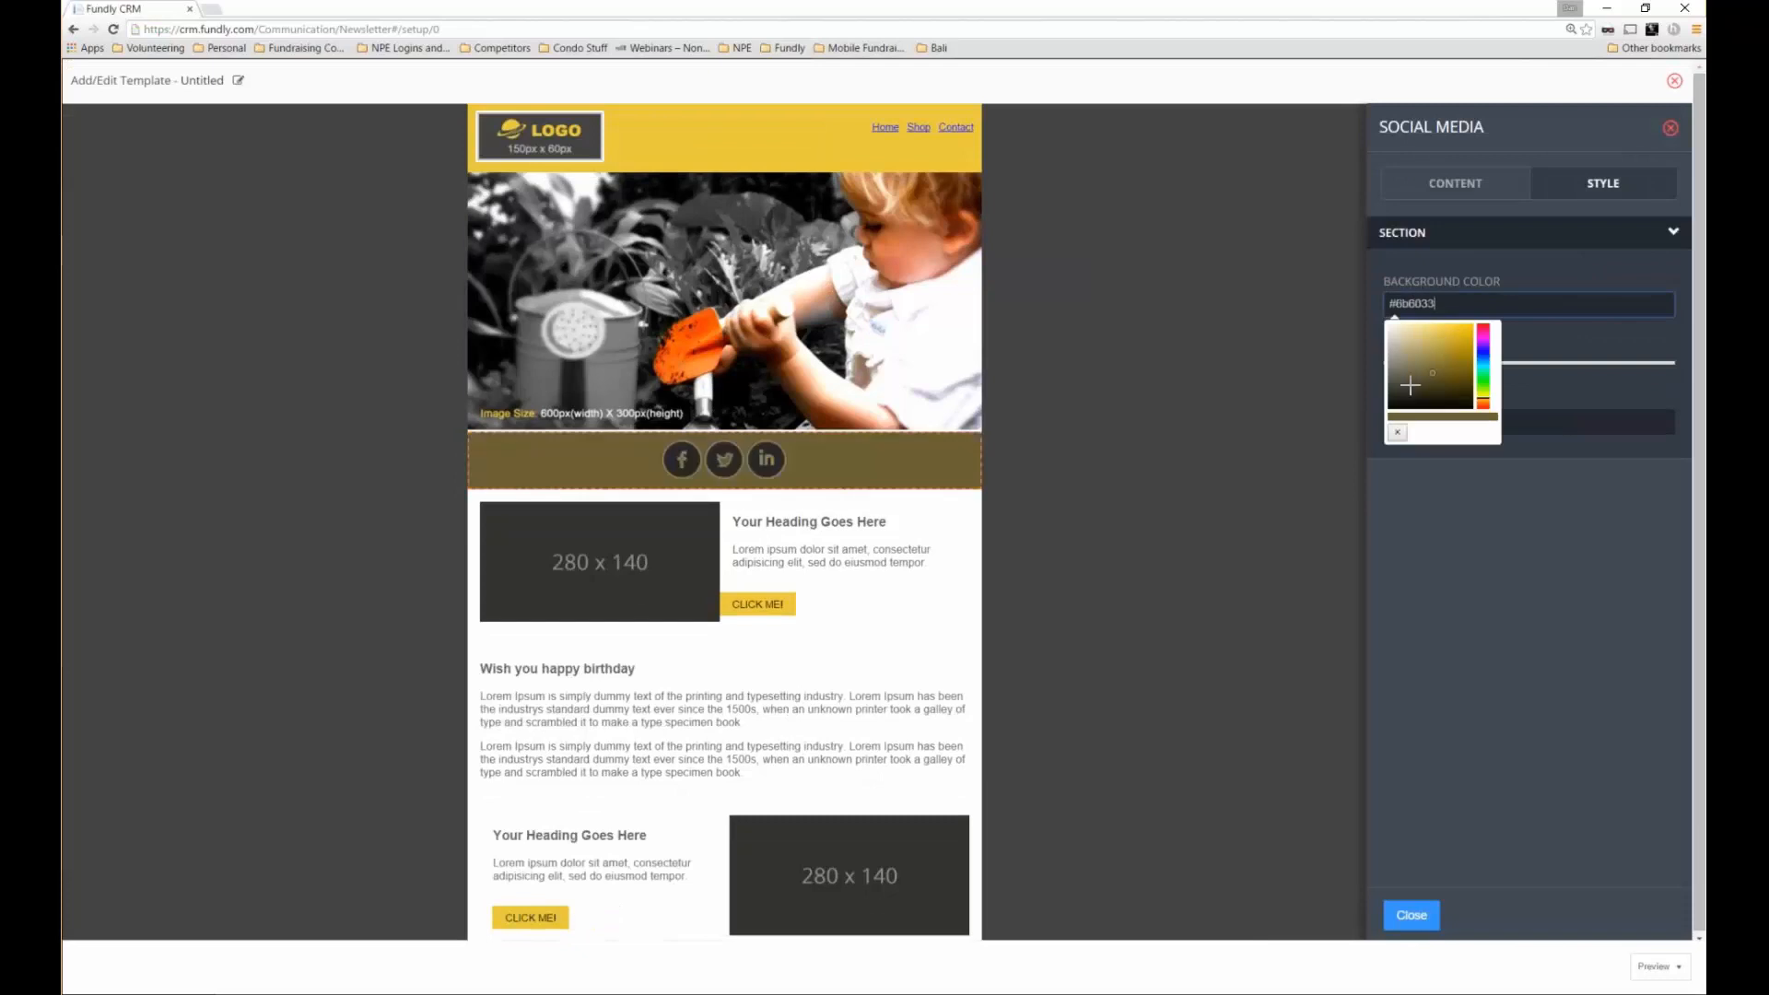
left_click(1397, 346)
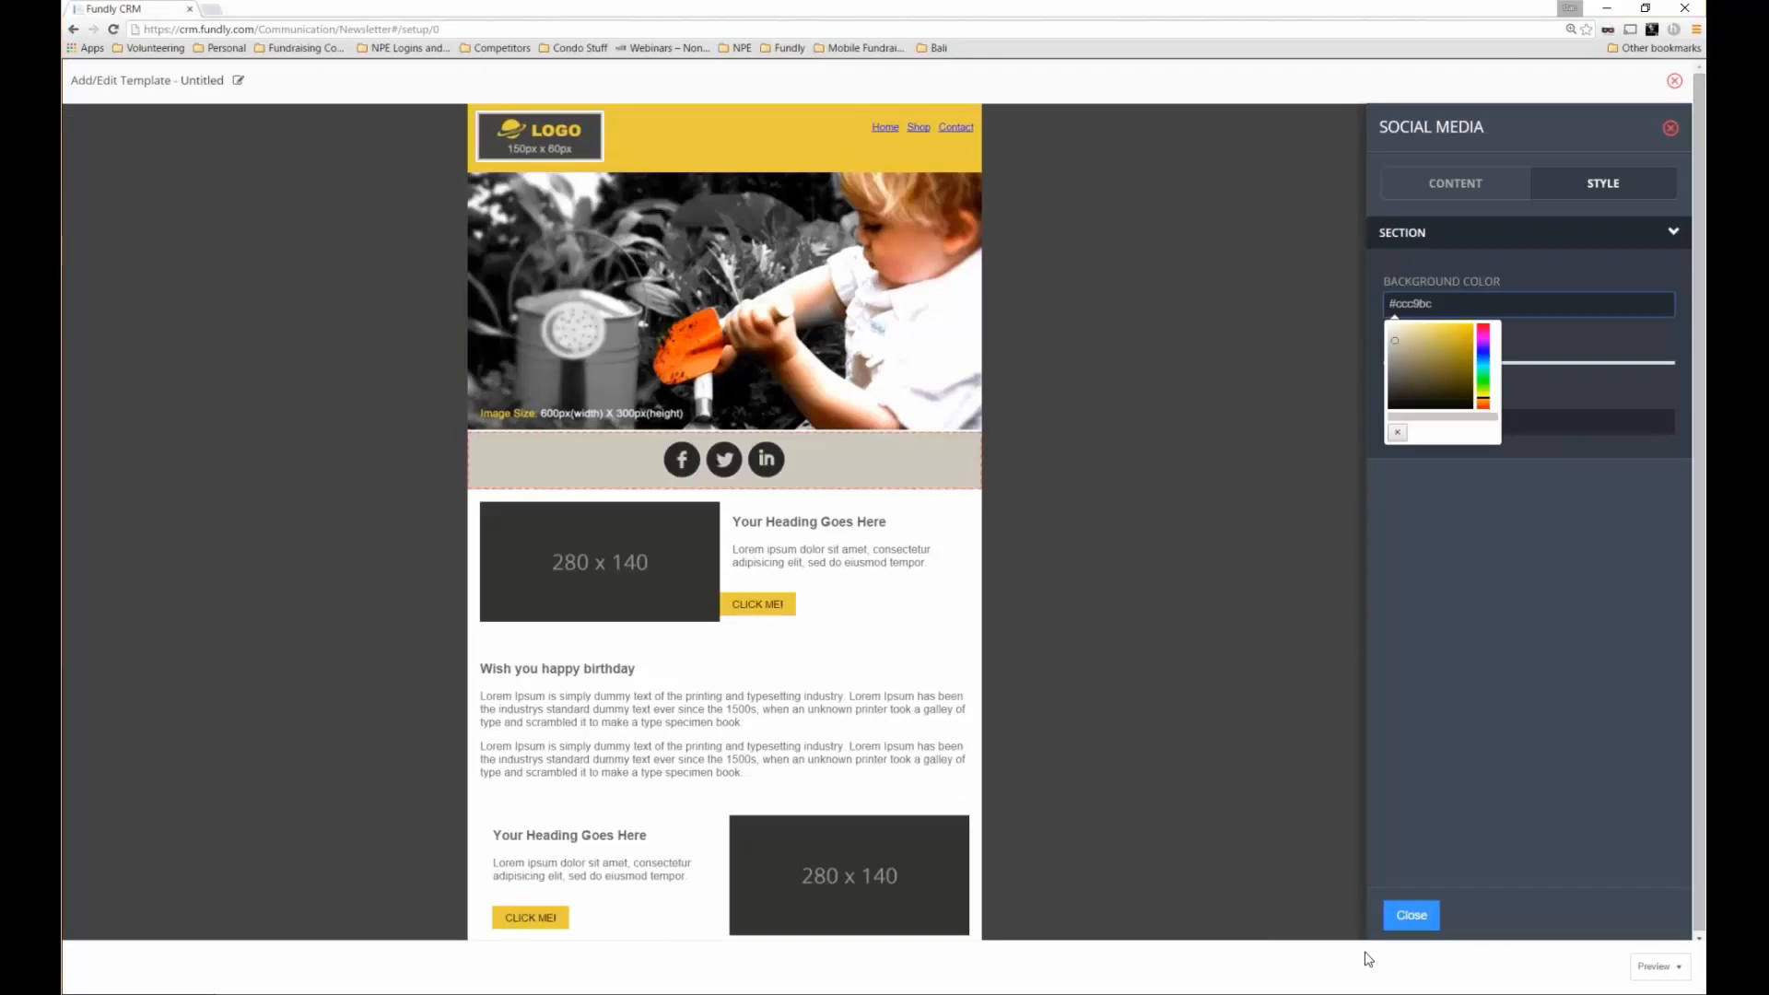
left_click(1412, 915)
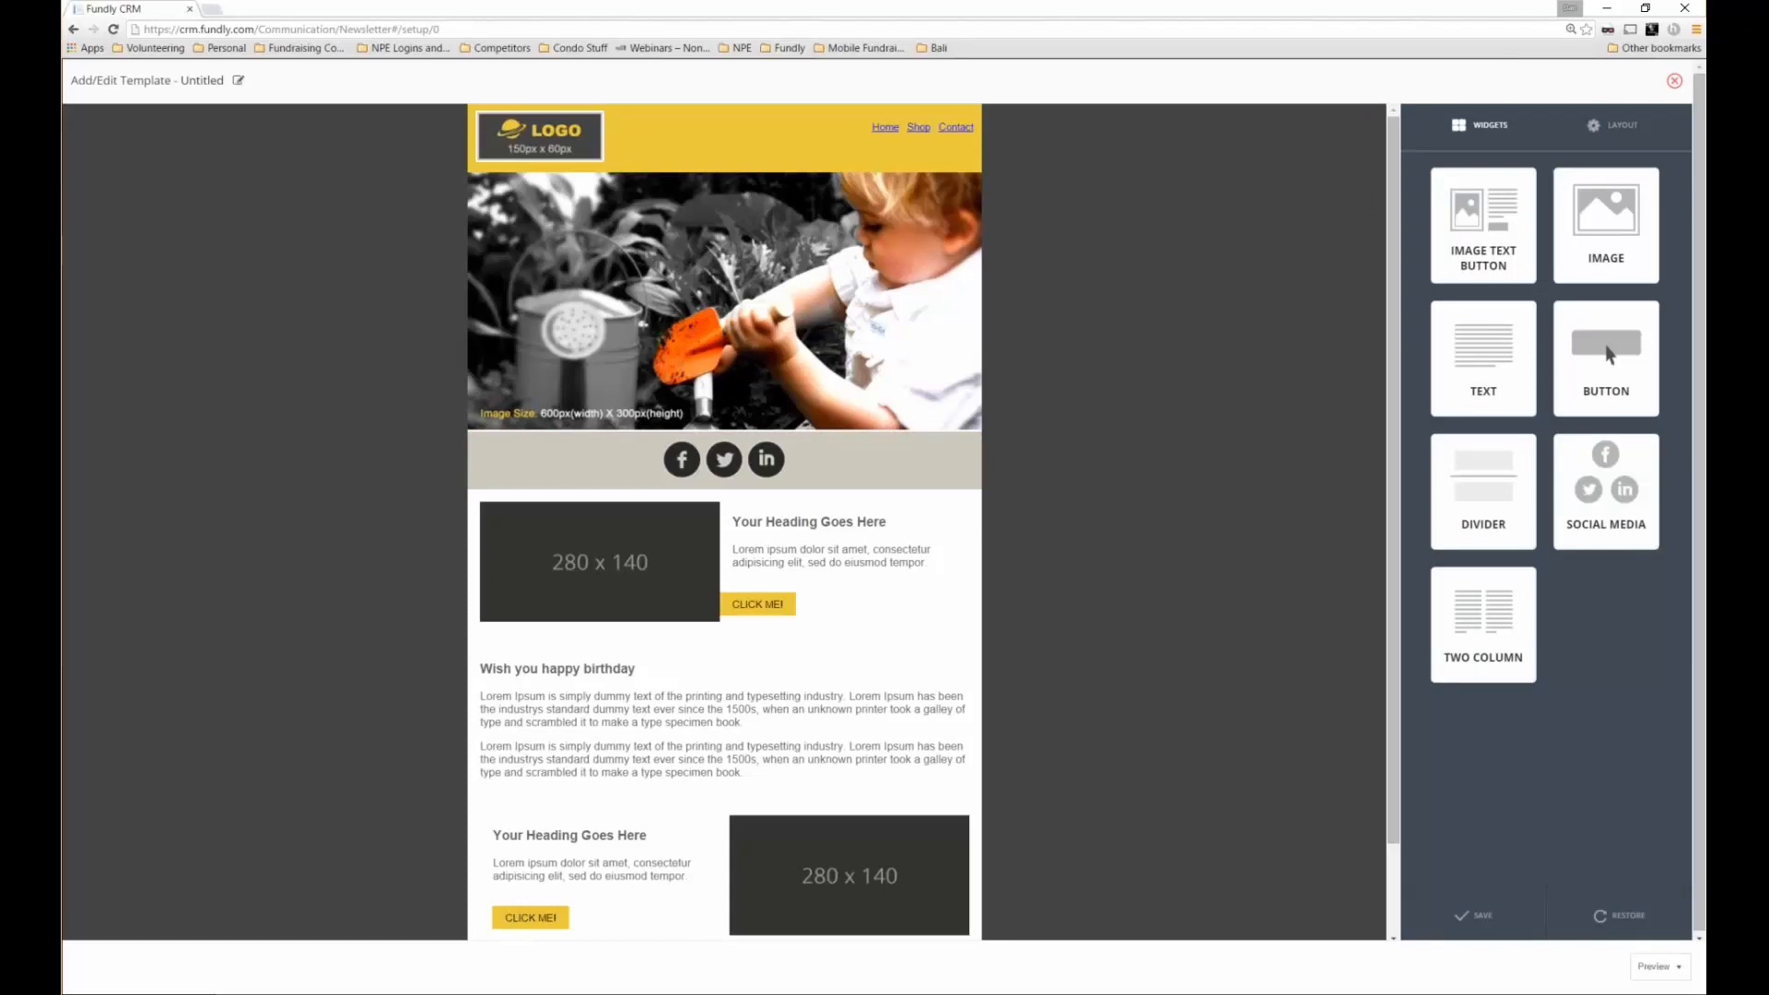
Add a text block above the social row reading 'Telling you about FCRM'
left_click_drag(1483, 357, 724, 451)
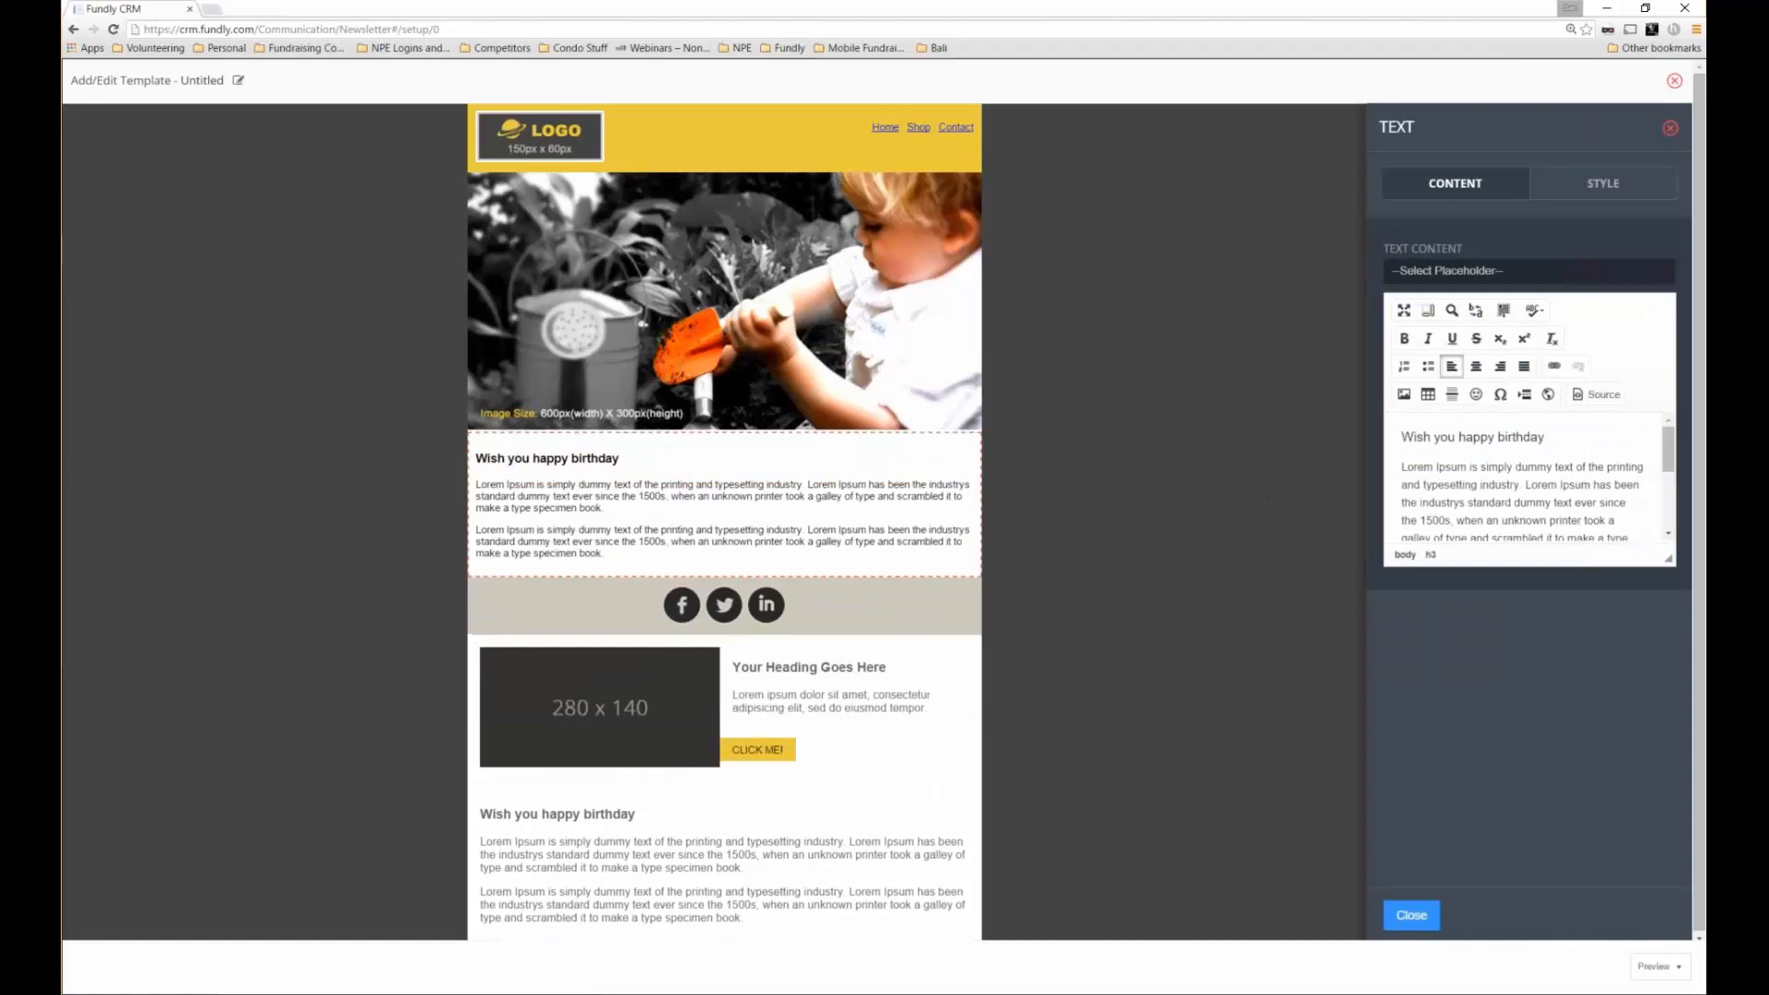
left_click(1555, 438)
key("ctrl+a")
mouse_move(1554, 439)
left_mouse_down()
mouse_move(1372, 427)
mouse_move(1545, 438)
left_mouse_up()
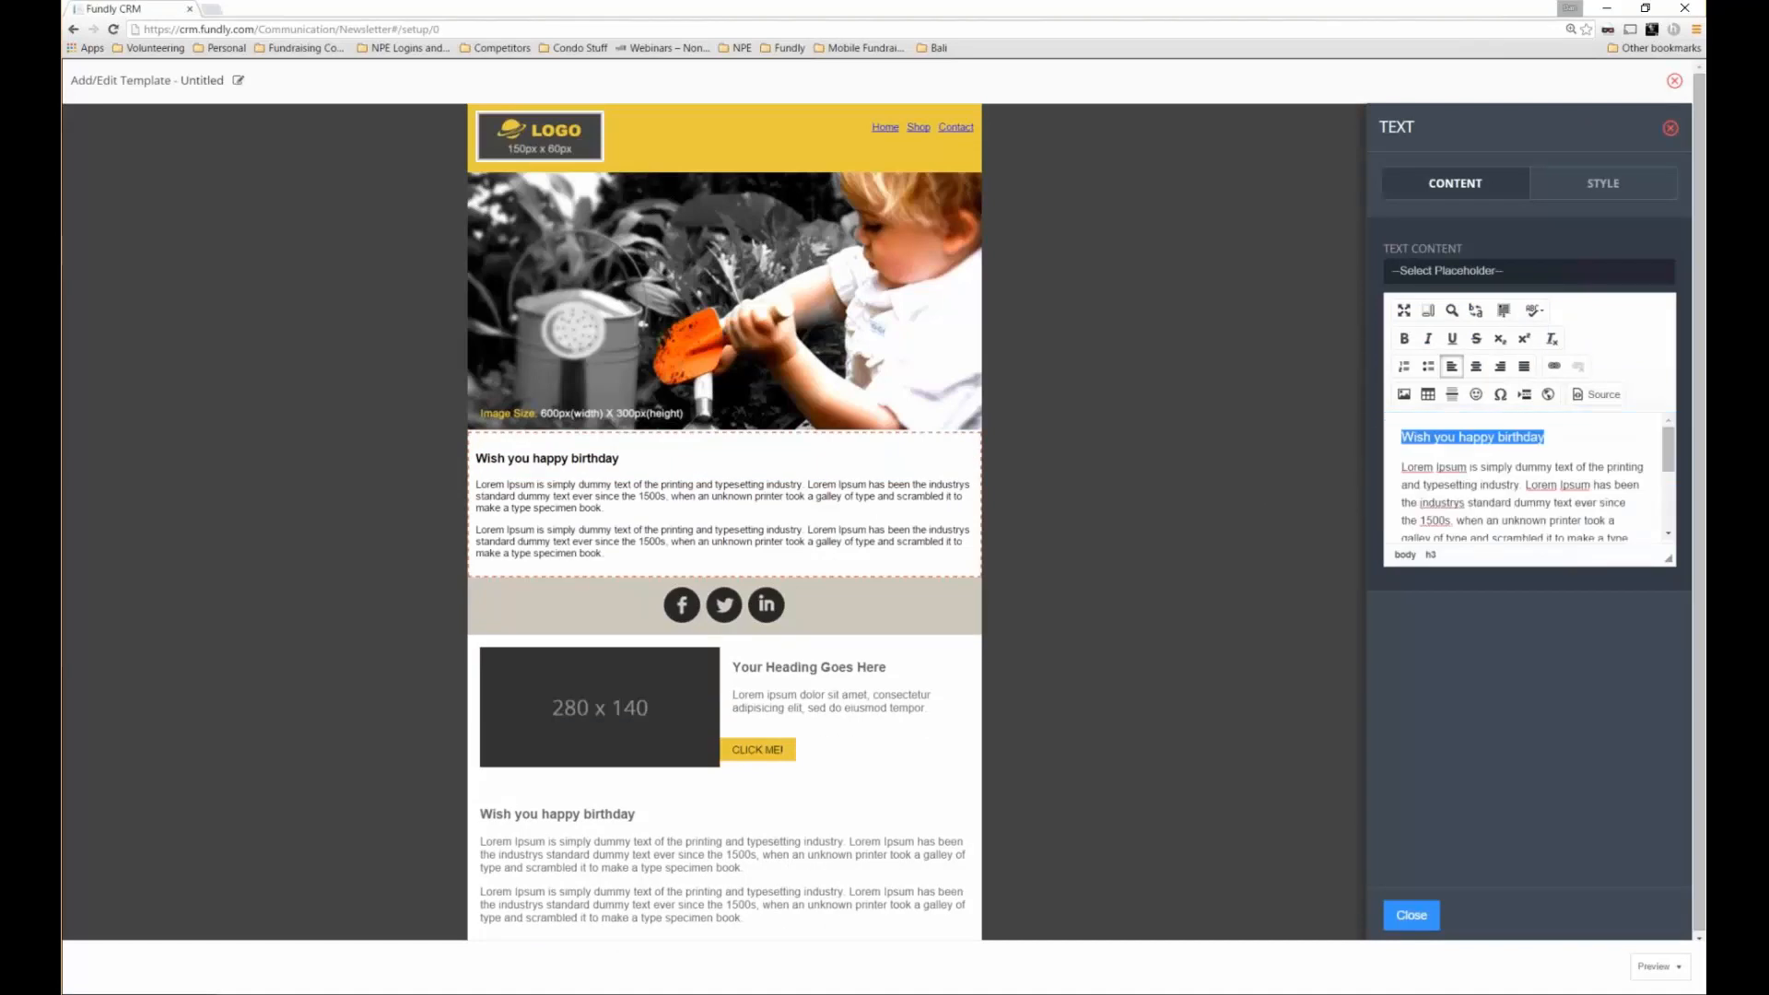
type("Telling you about FCRM")
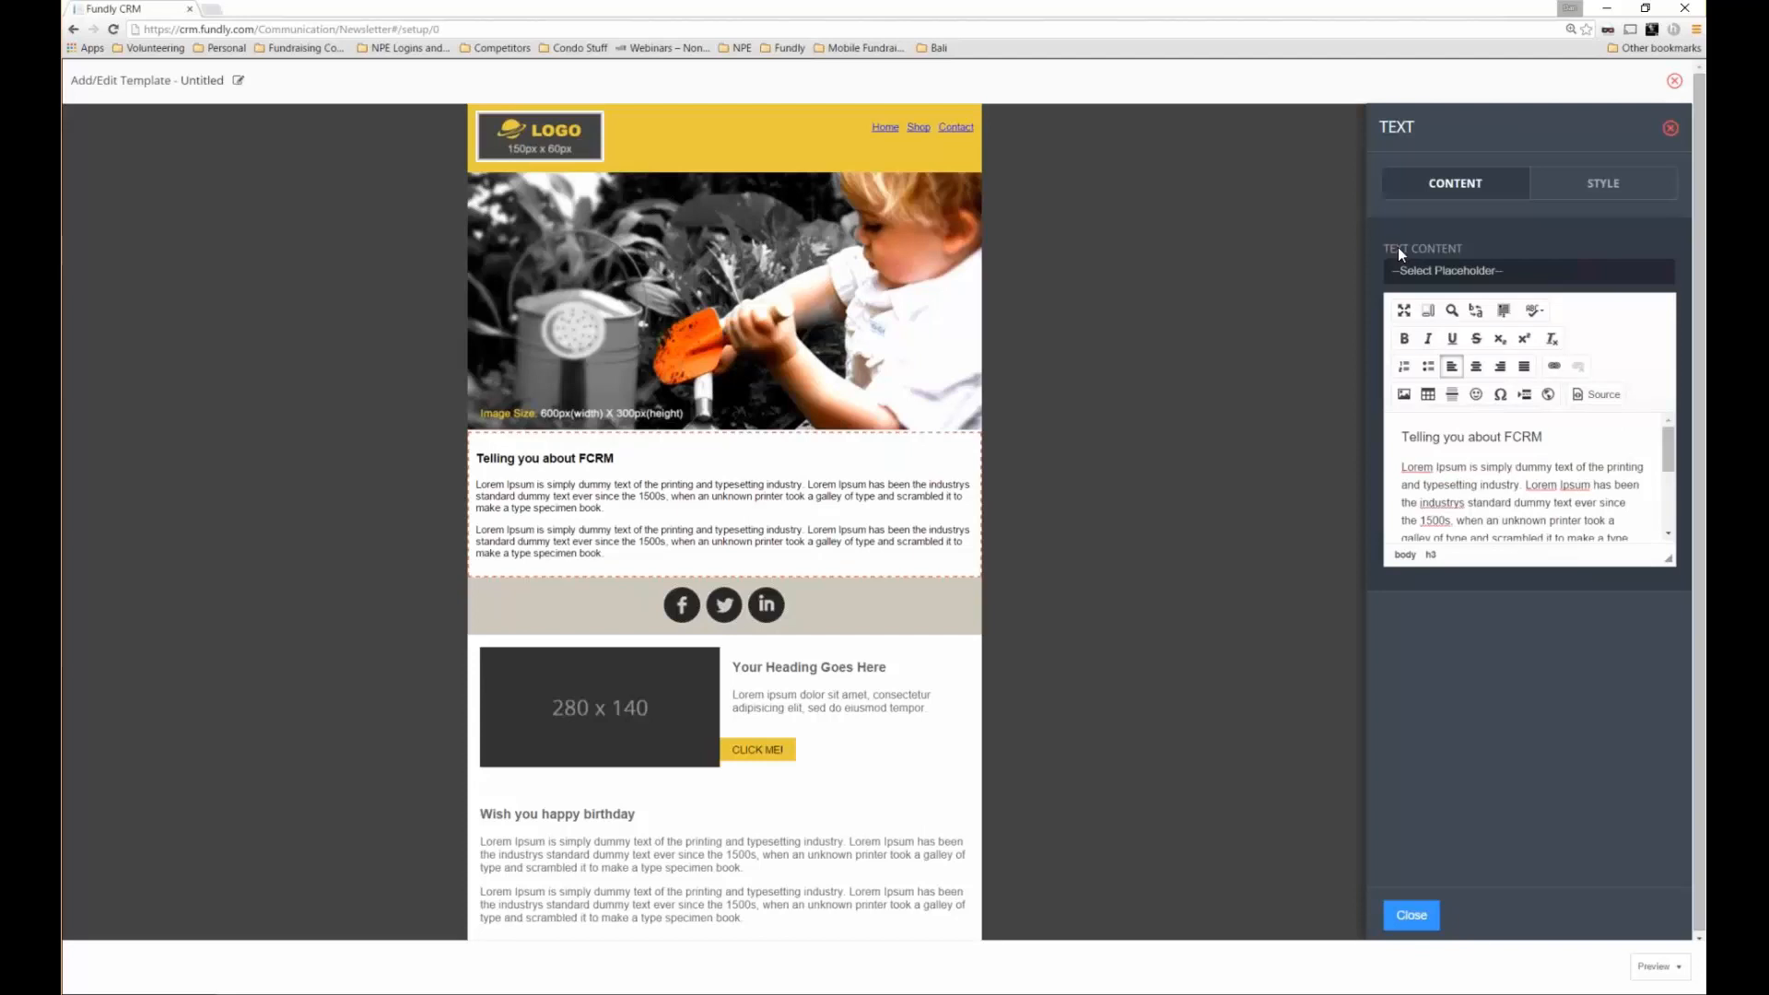
left_click(1413, 907)
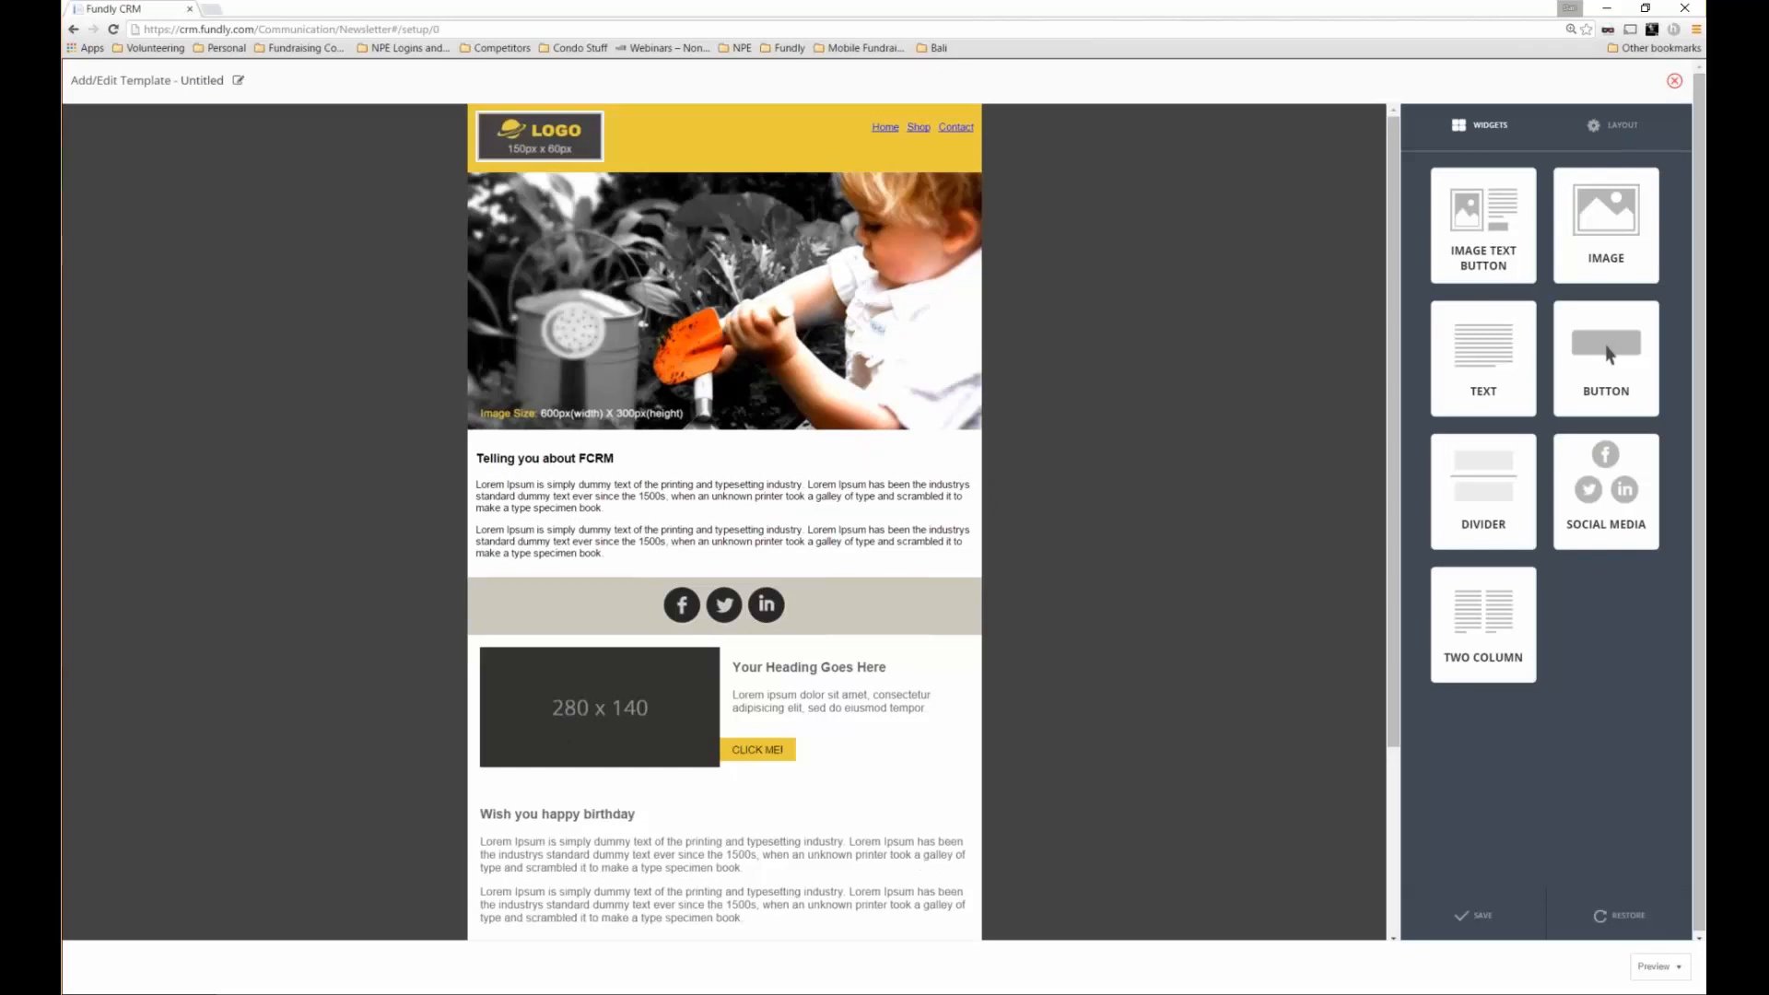
Leave the template editor and name the newsletter 'An update to our supporters'
left_click(1675, 81)
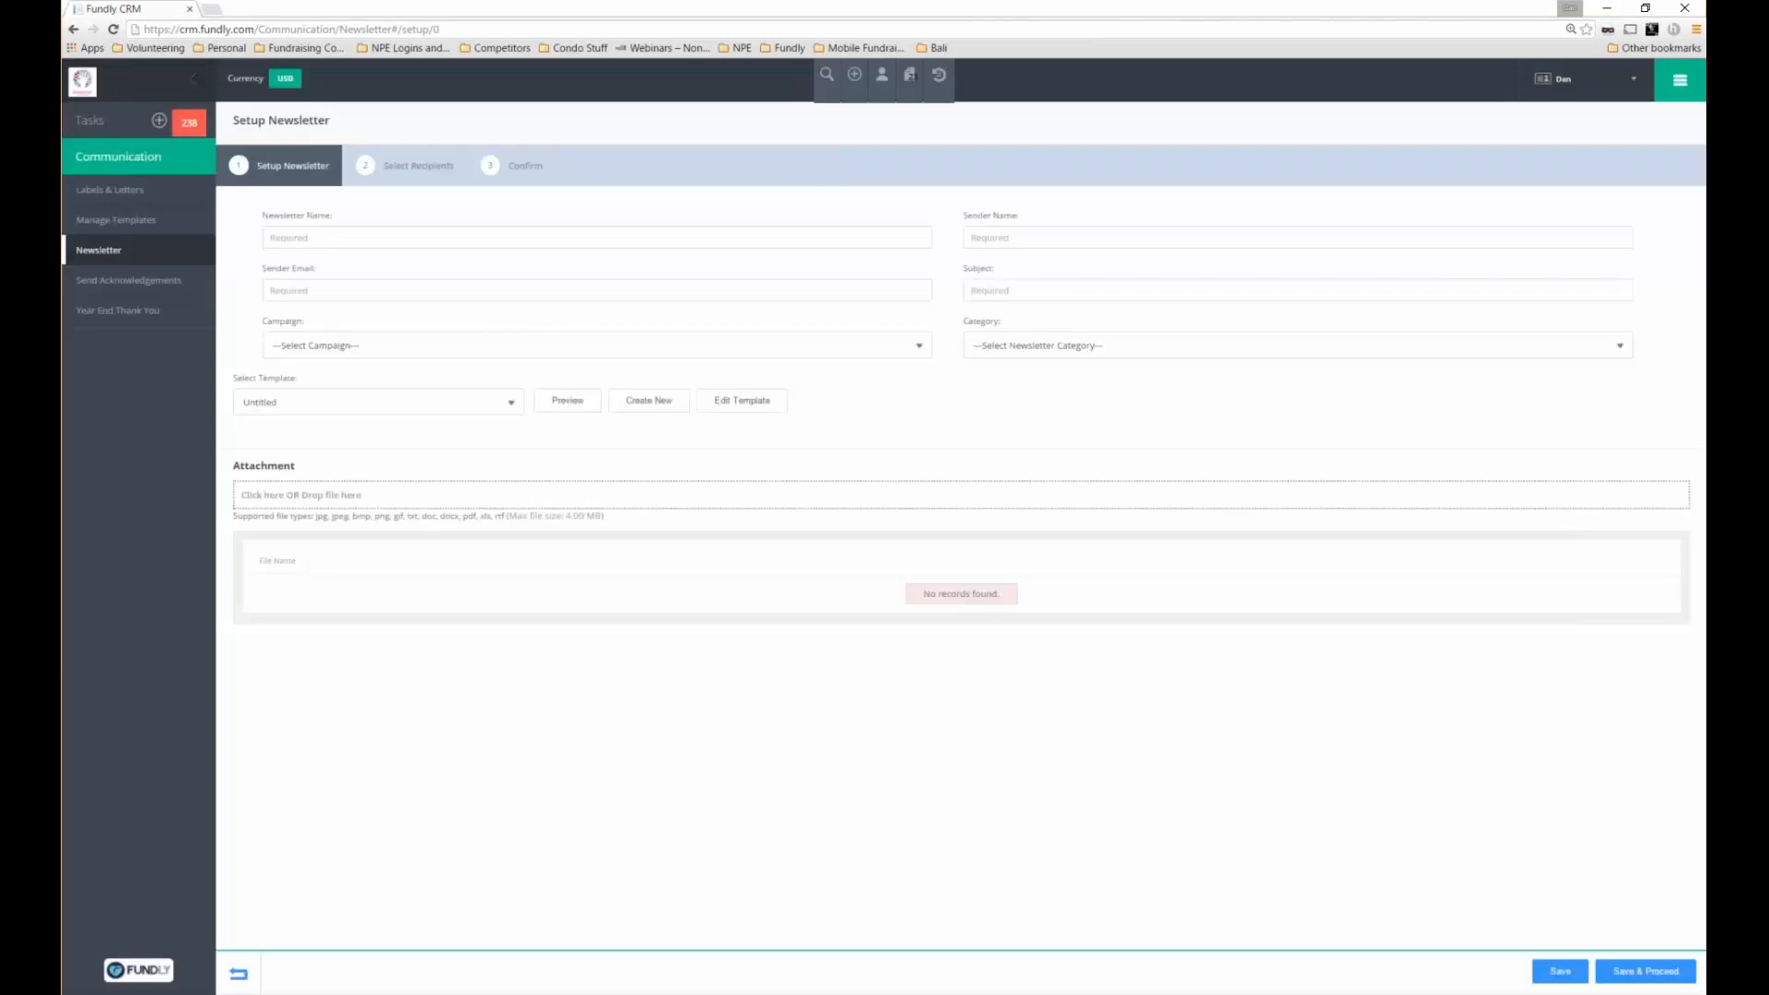
left_click(379, 402)
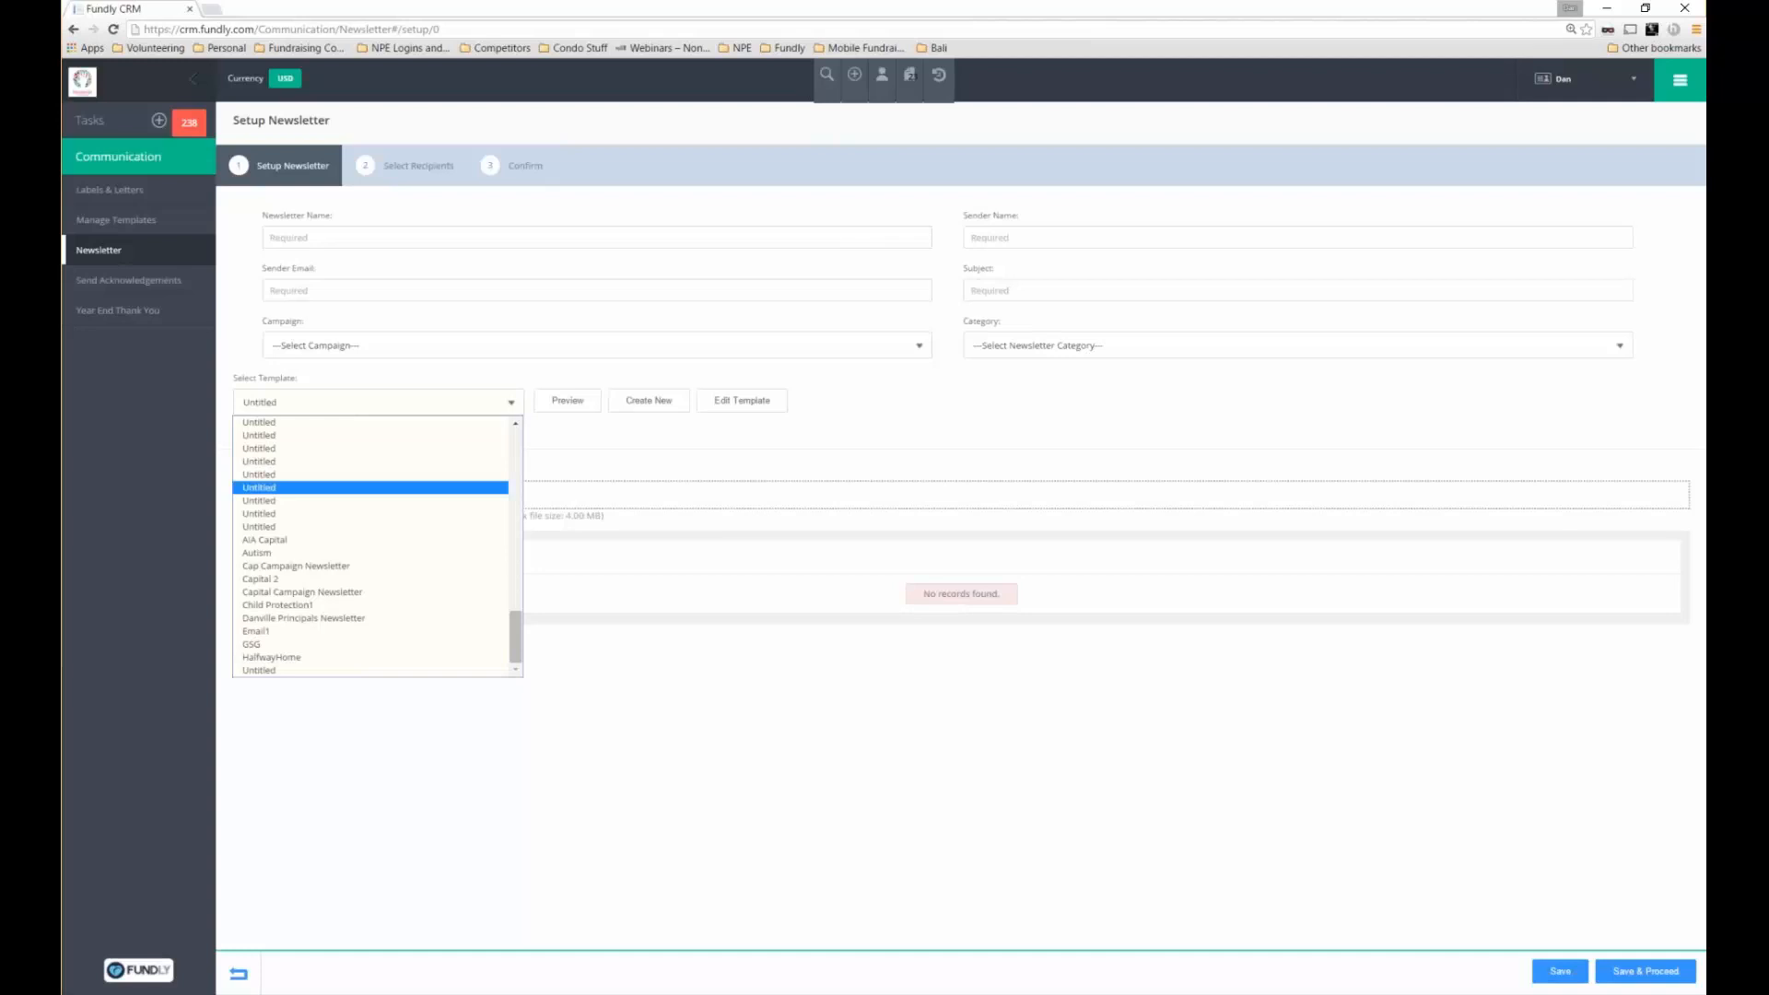
left_click(414, 238)
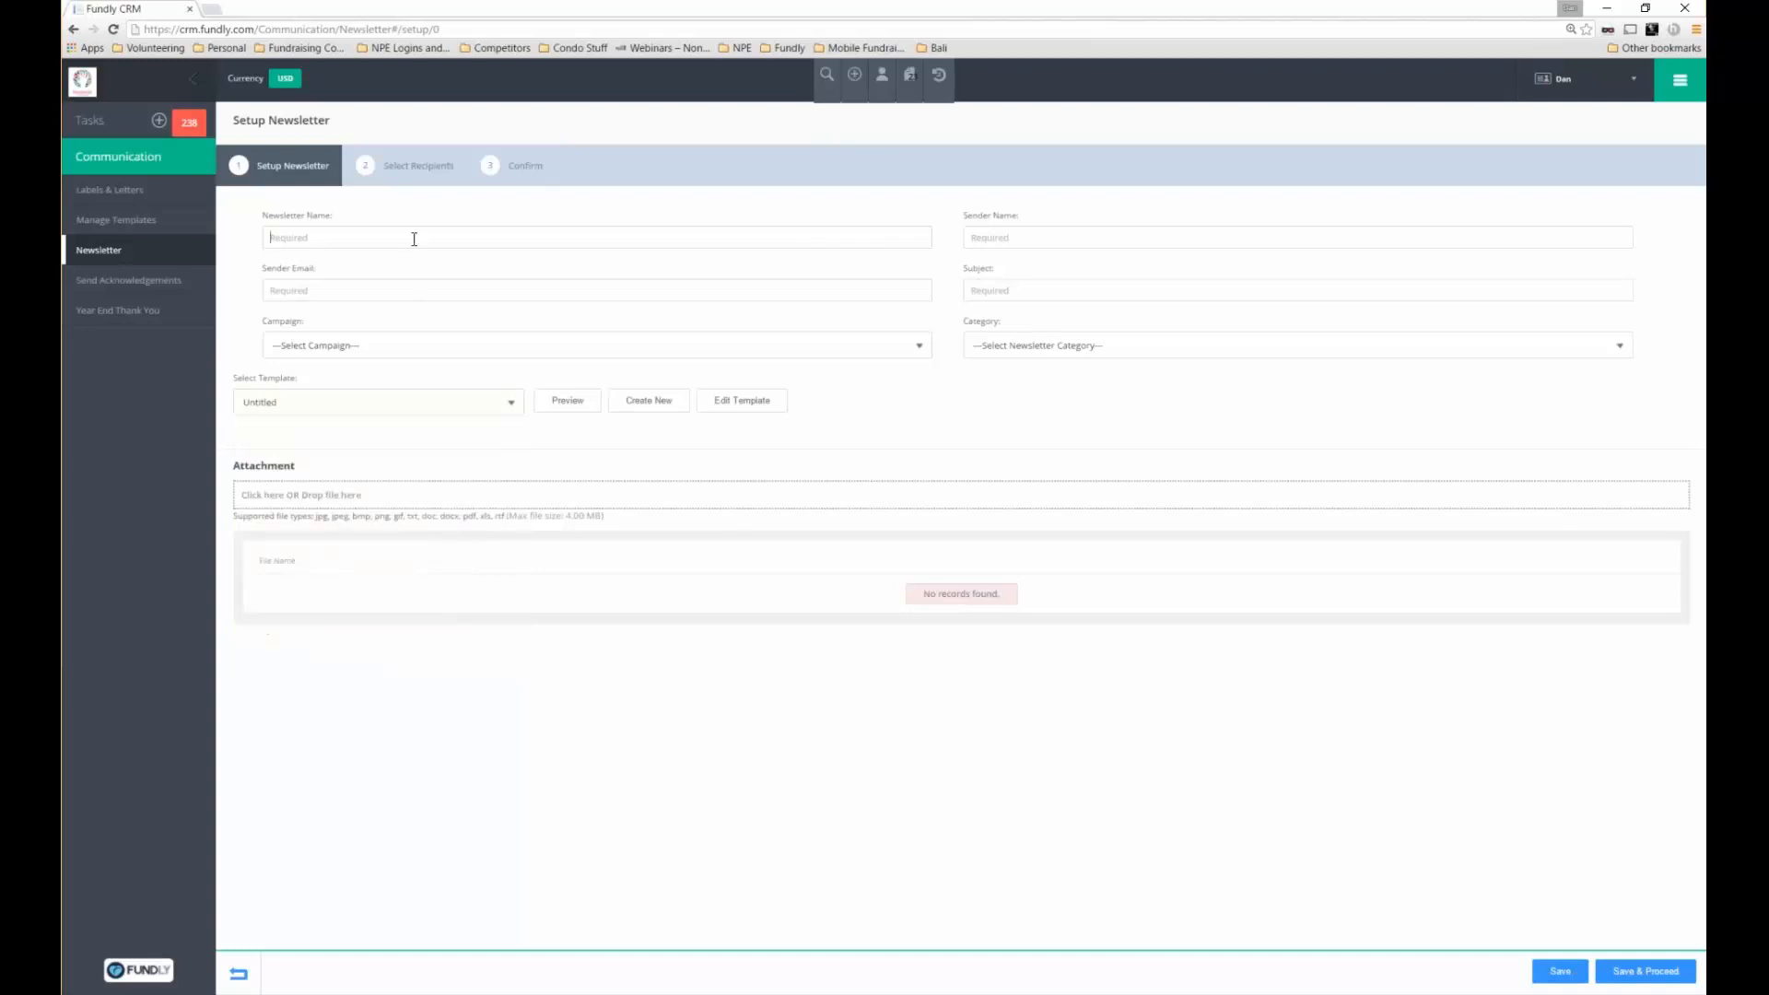
type("A")
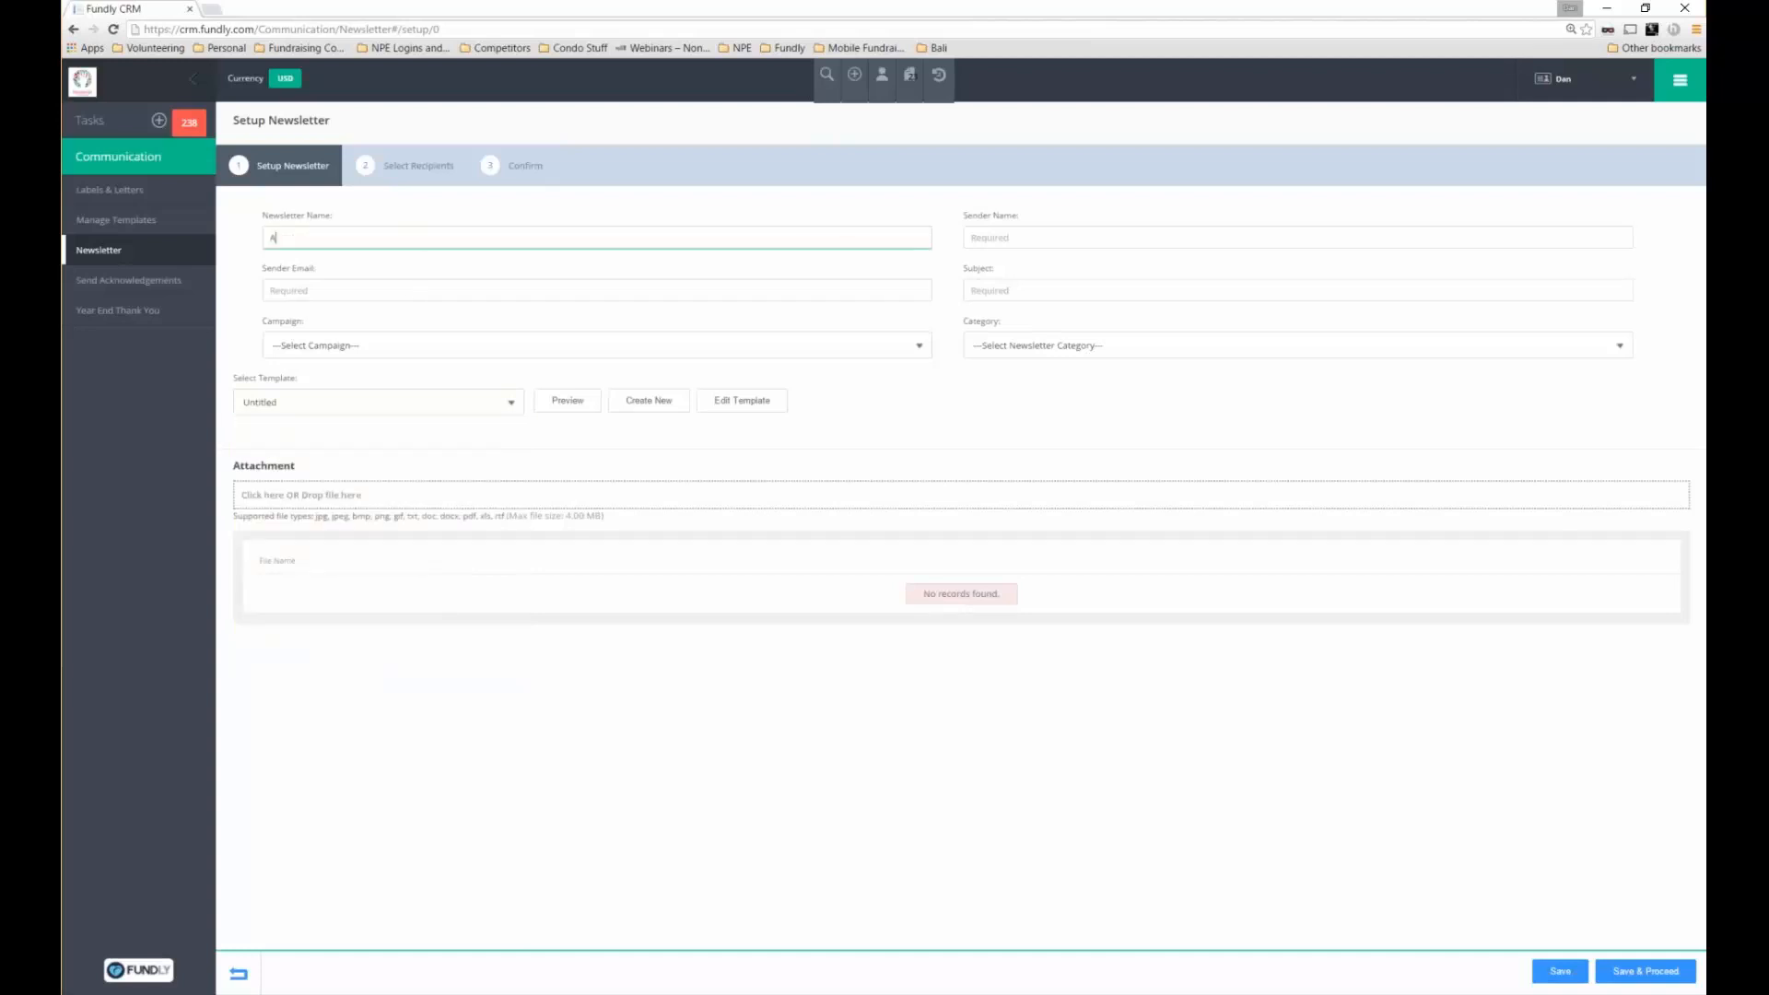
type("n update to our supp")
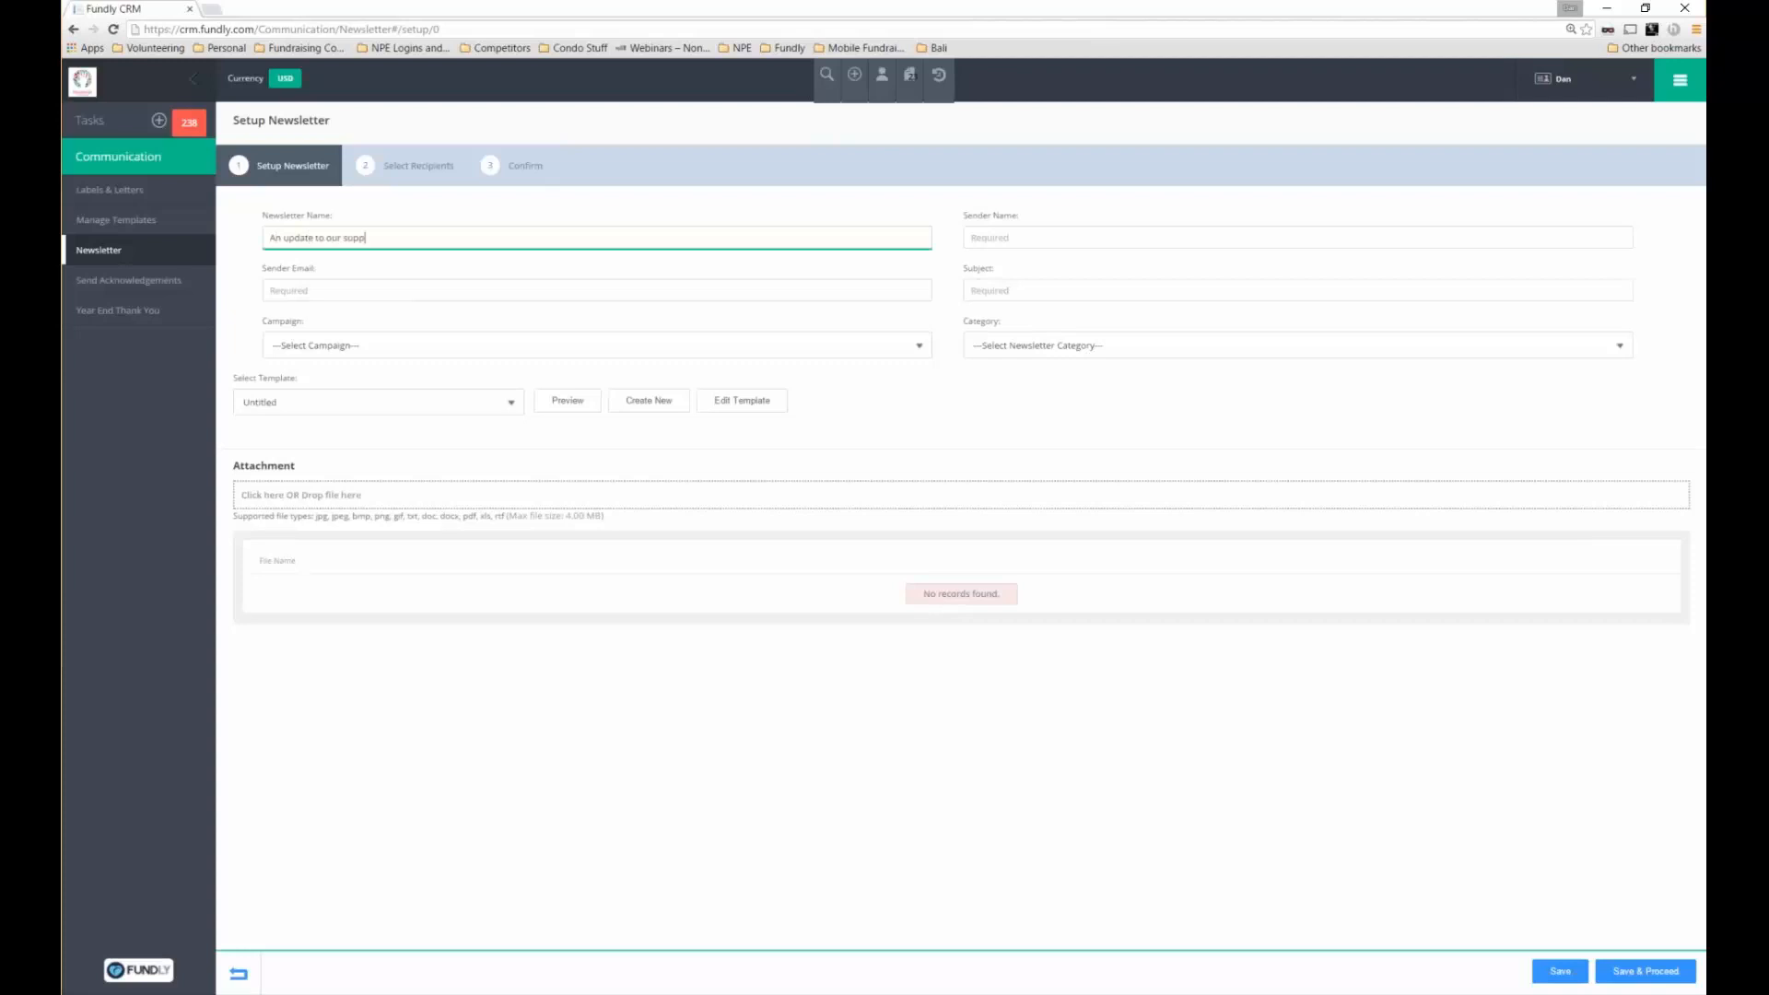
type("orters")
Fill in the sender's name and e-mail, and set the subject 'You are getting an update'
key("Tab")
type("Dan")
type("W")
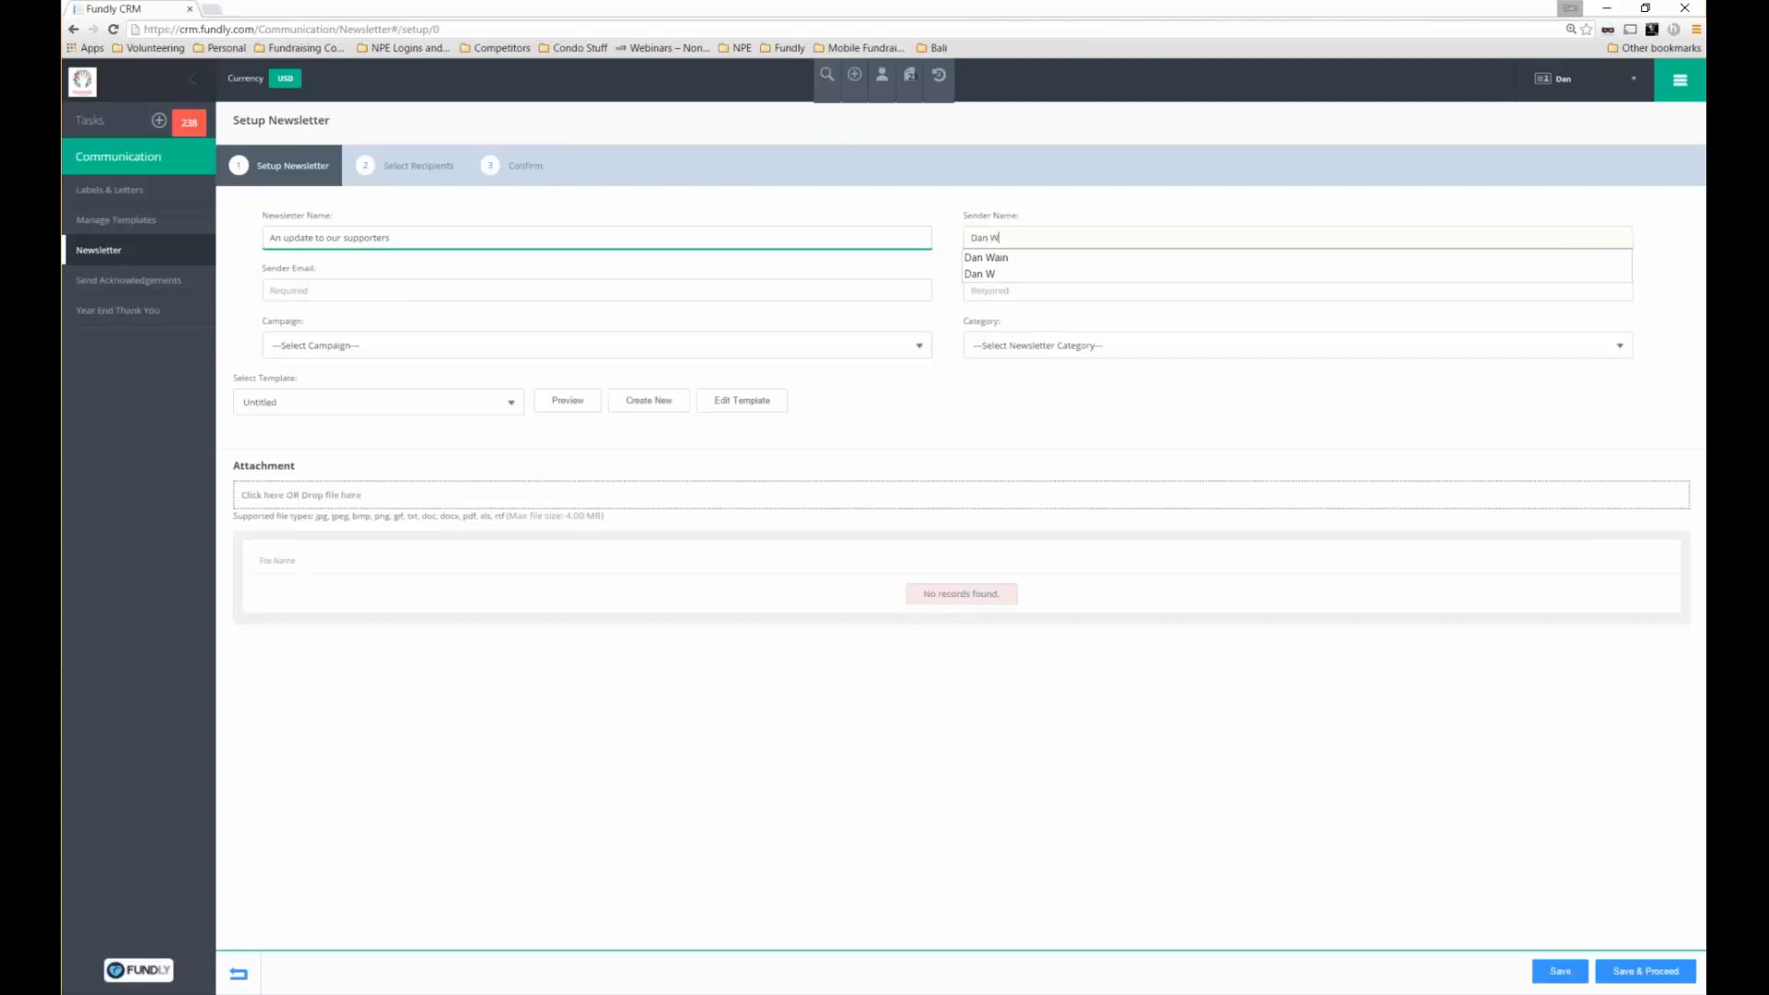
key("Down")
key("Return")
key("Tab")
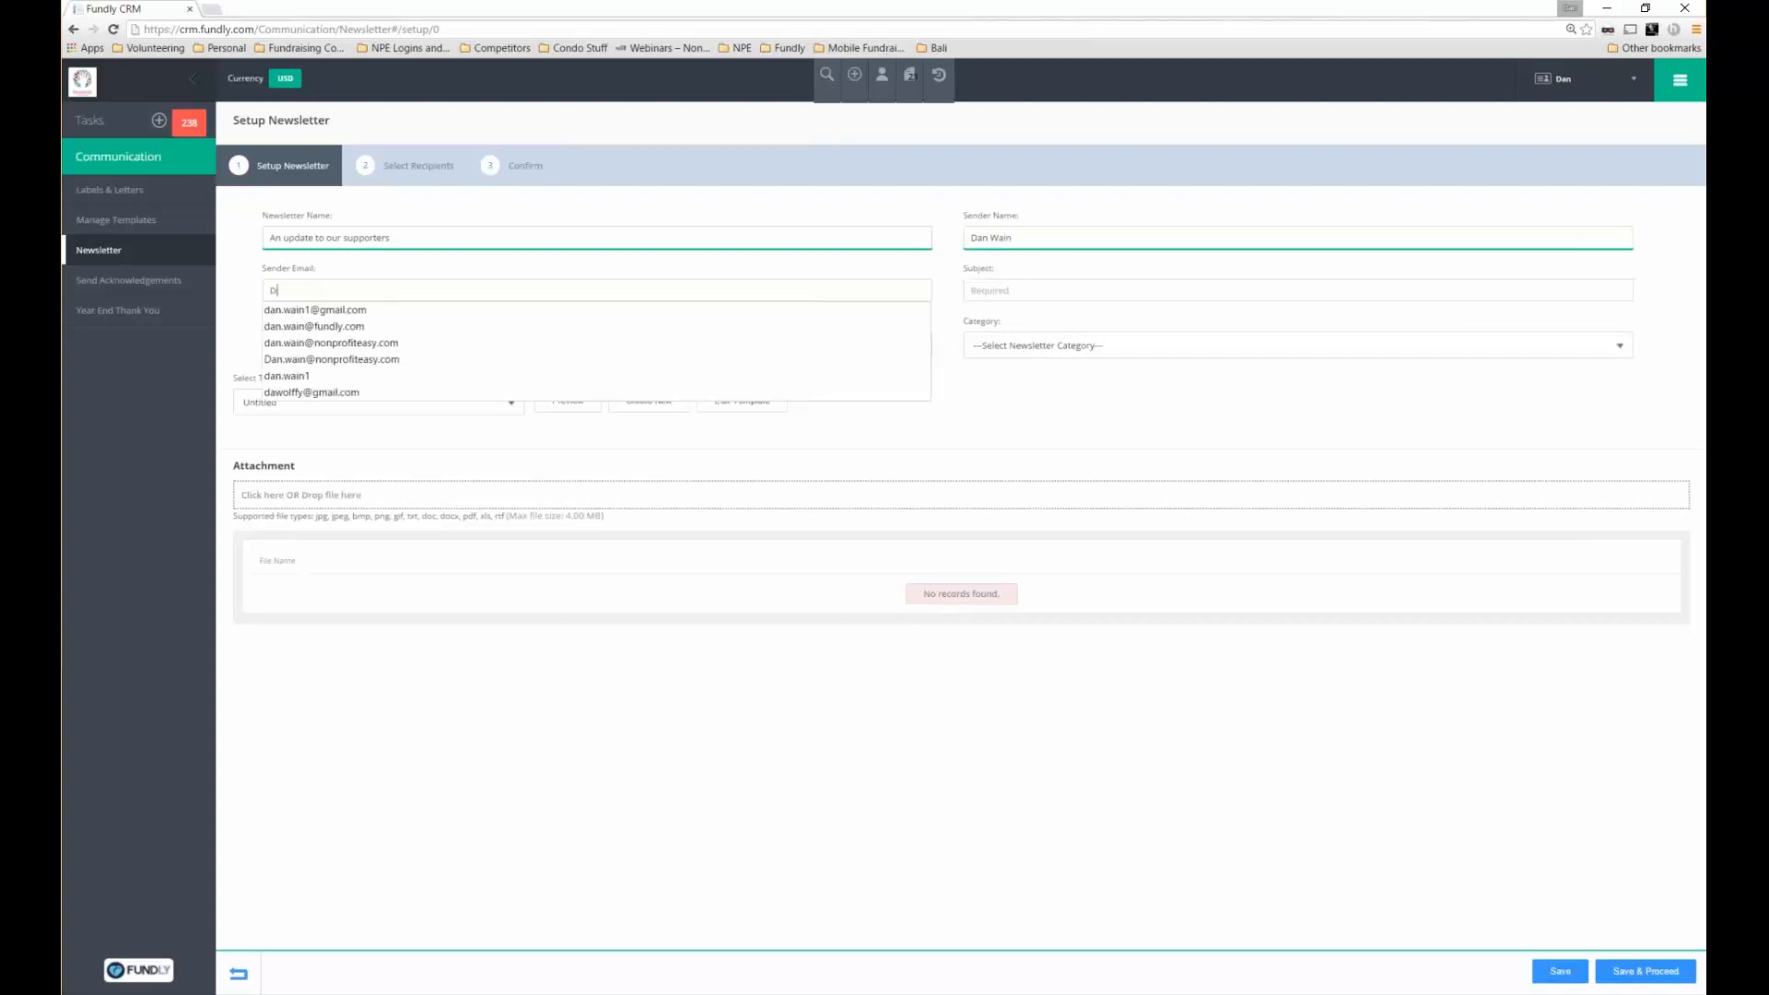
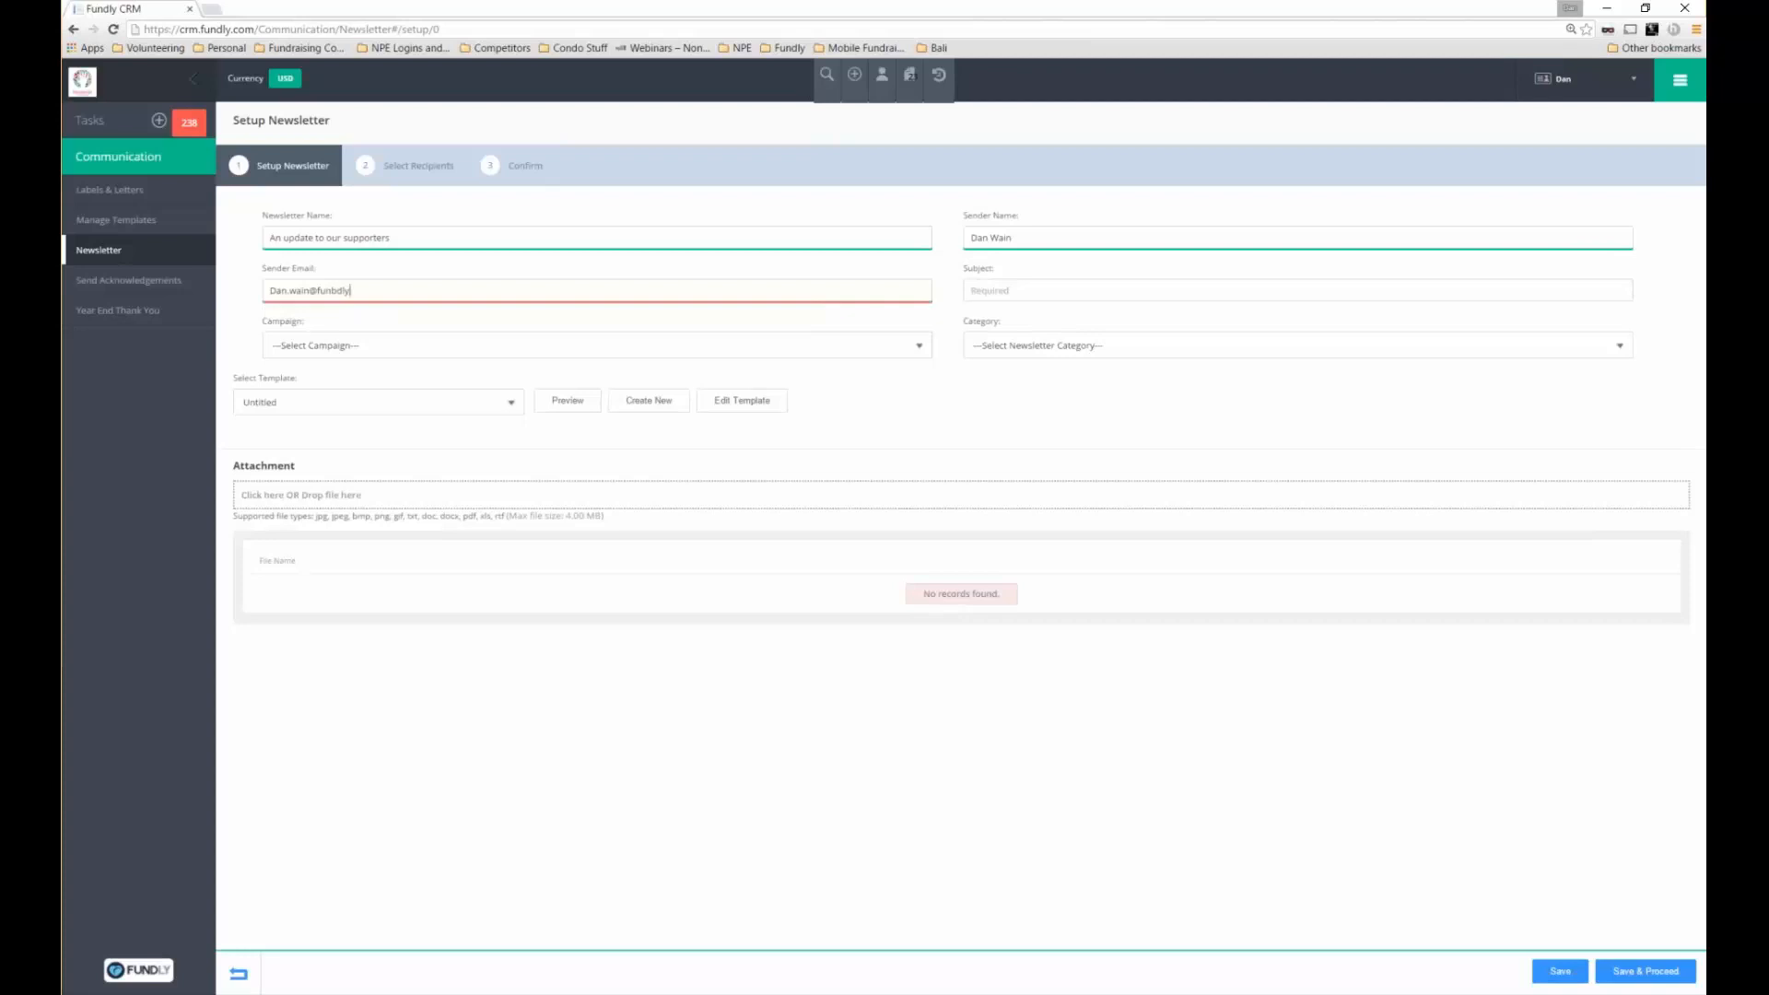
key("Tab")
type("You a")
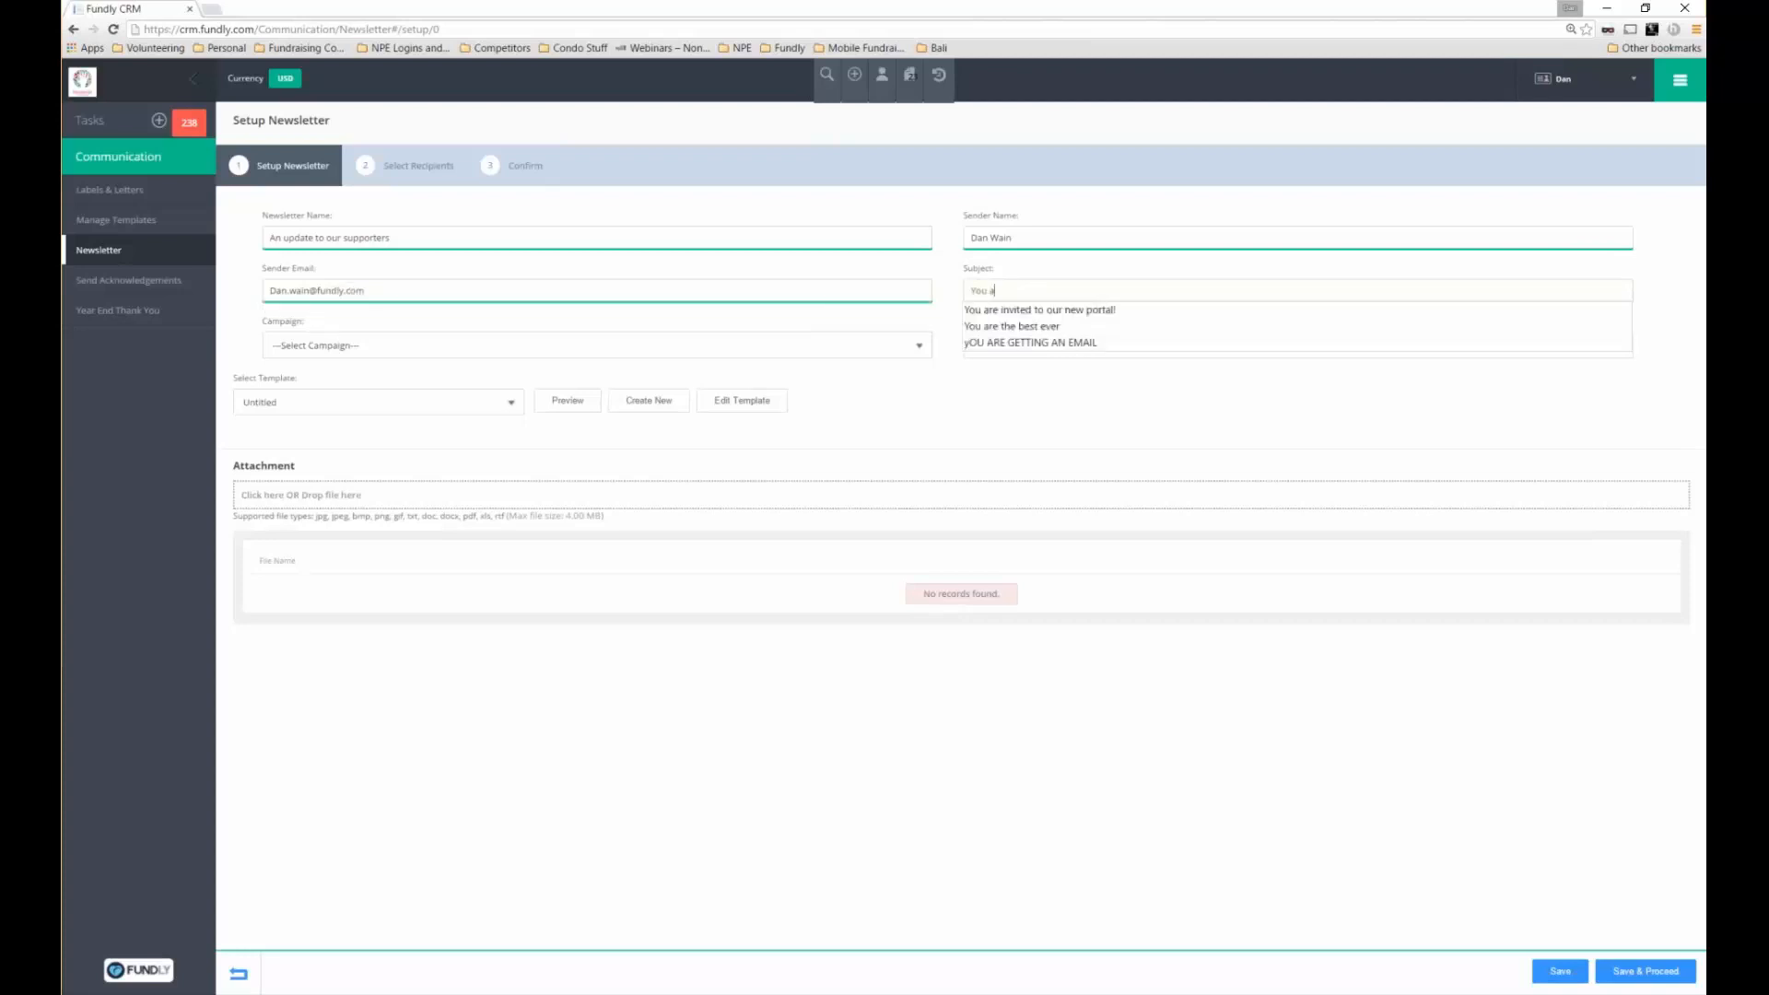
type("re getting an ")
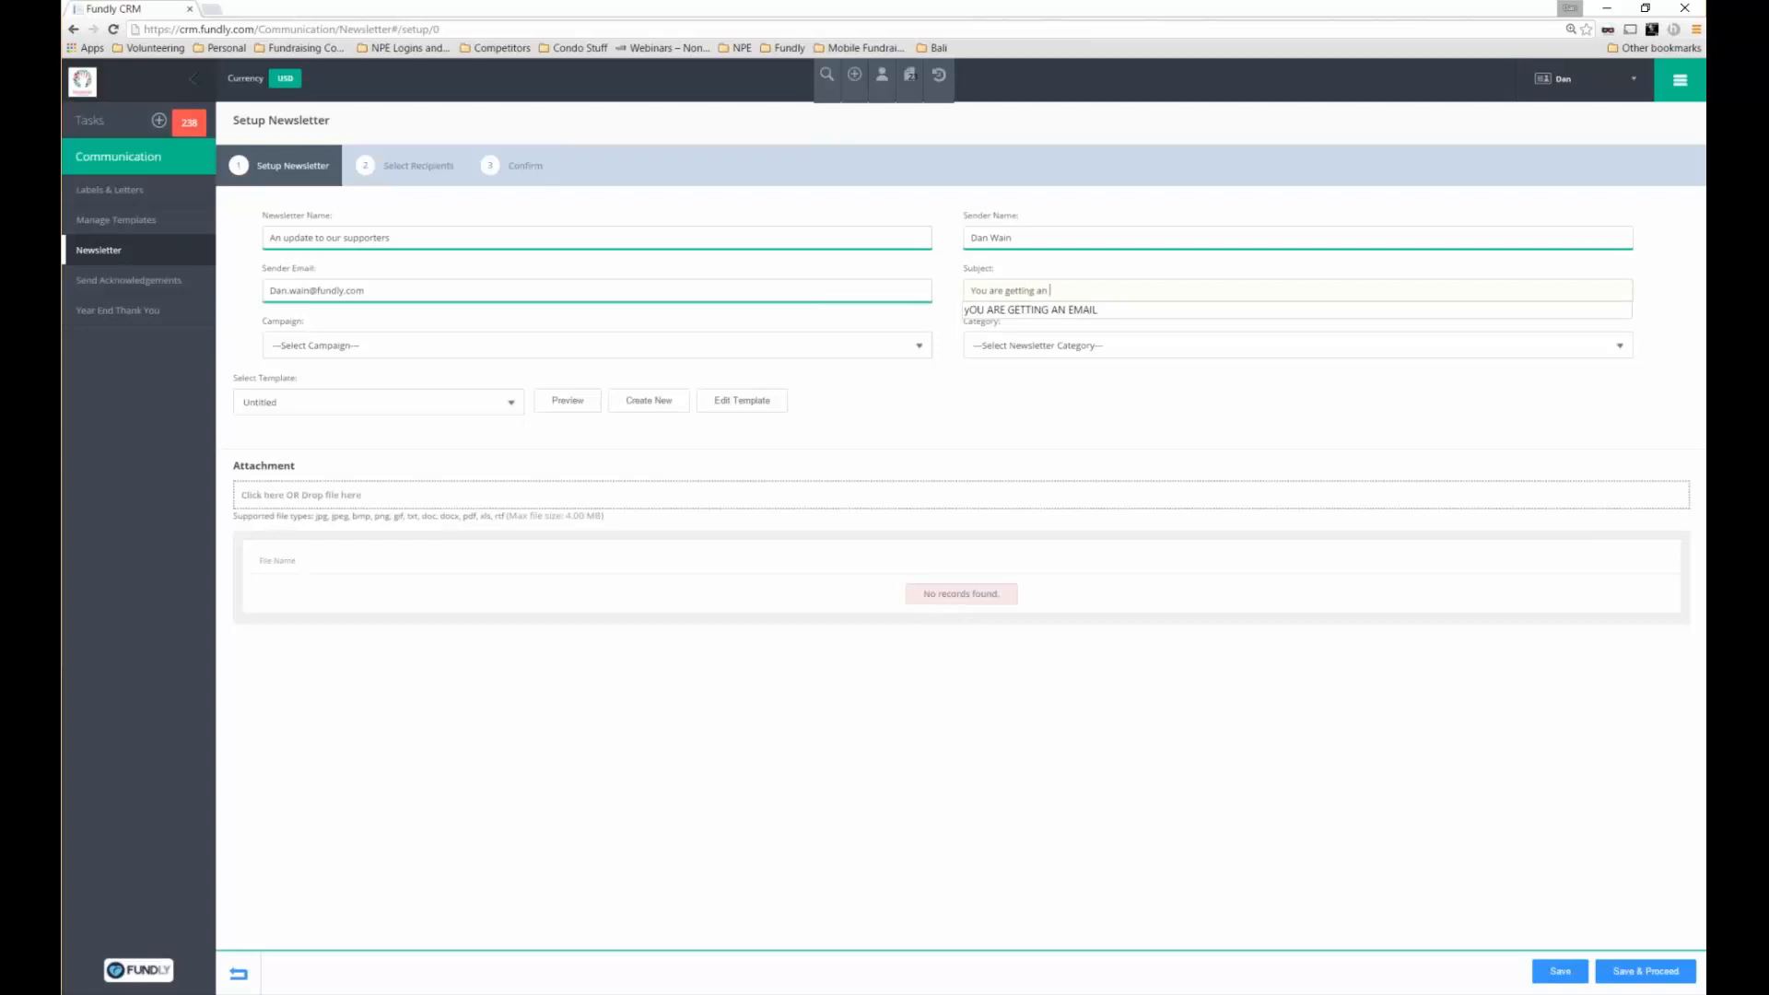
type("update")
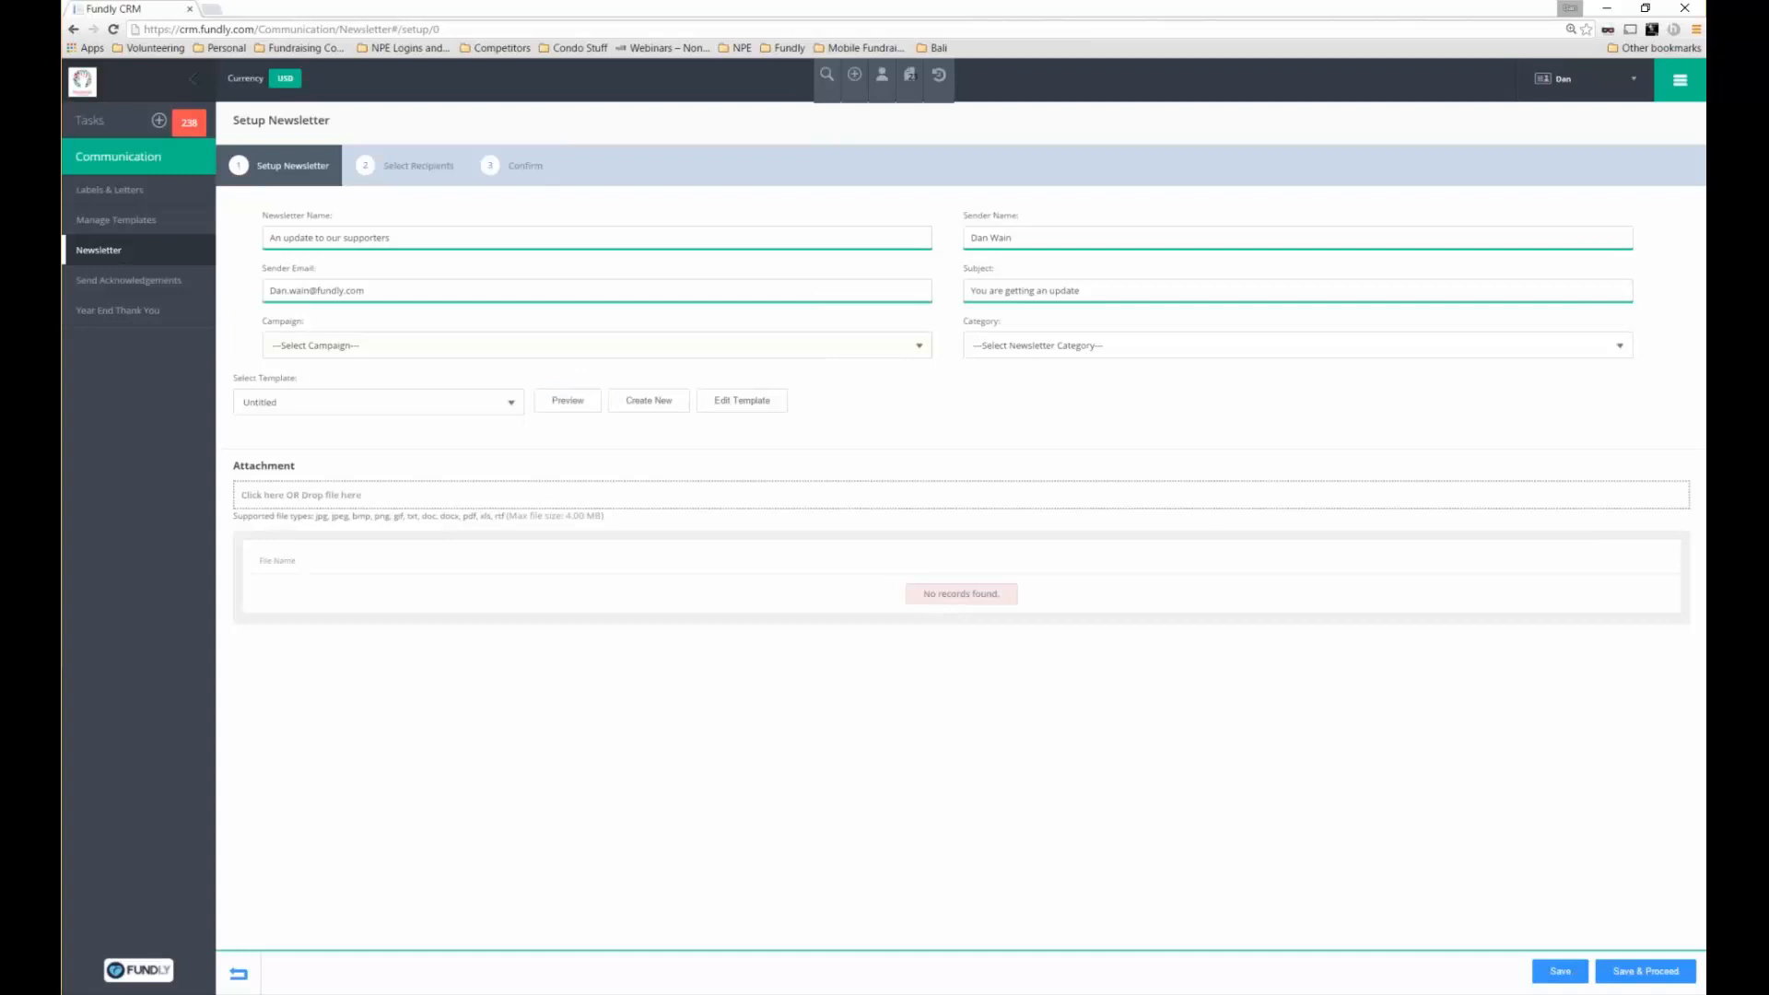
Set the category to Flyer and the template to Danville Principals Newsletter
left_click(1297, 345)
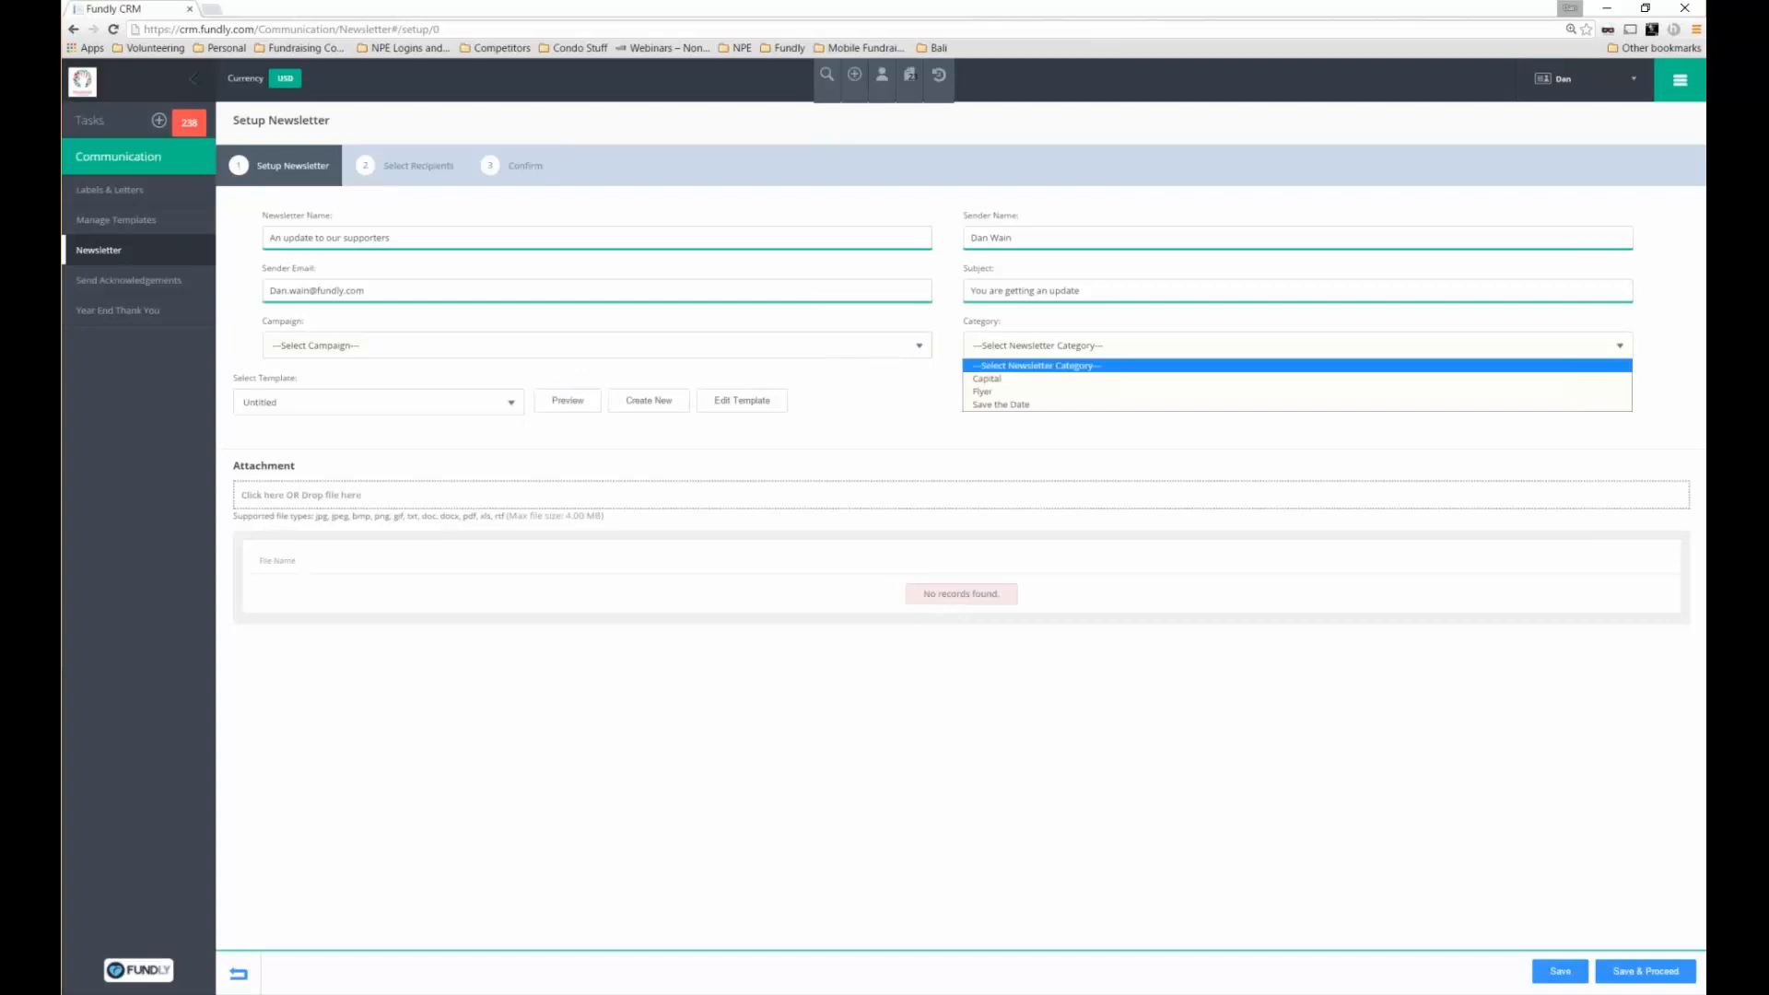
left_click(1010, 390)
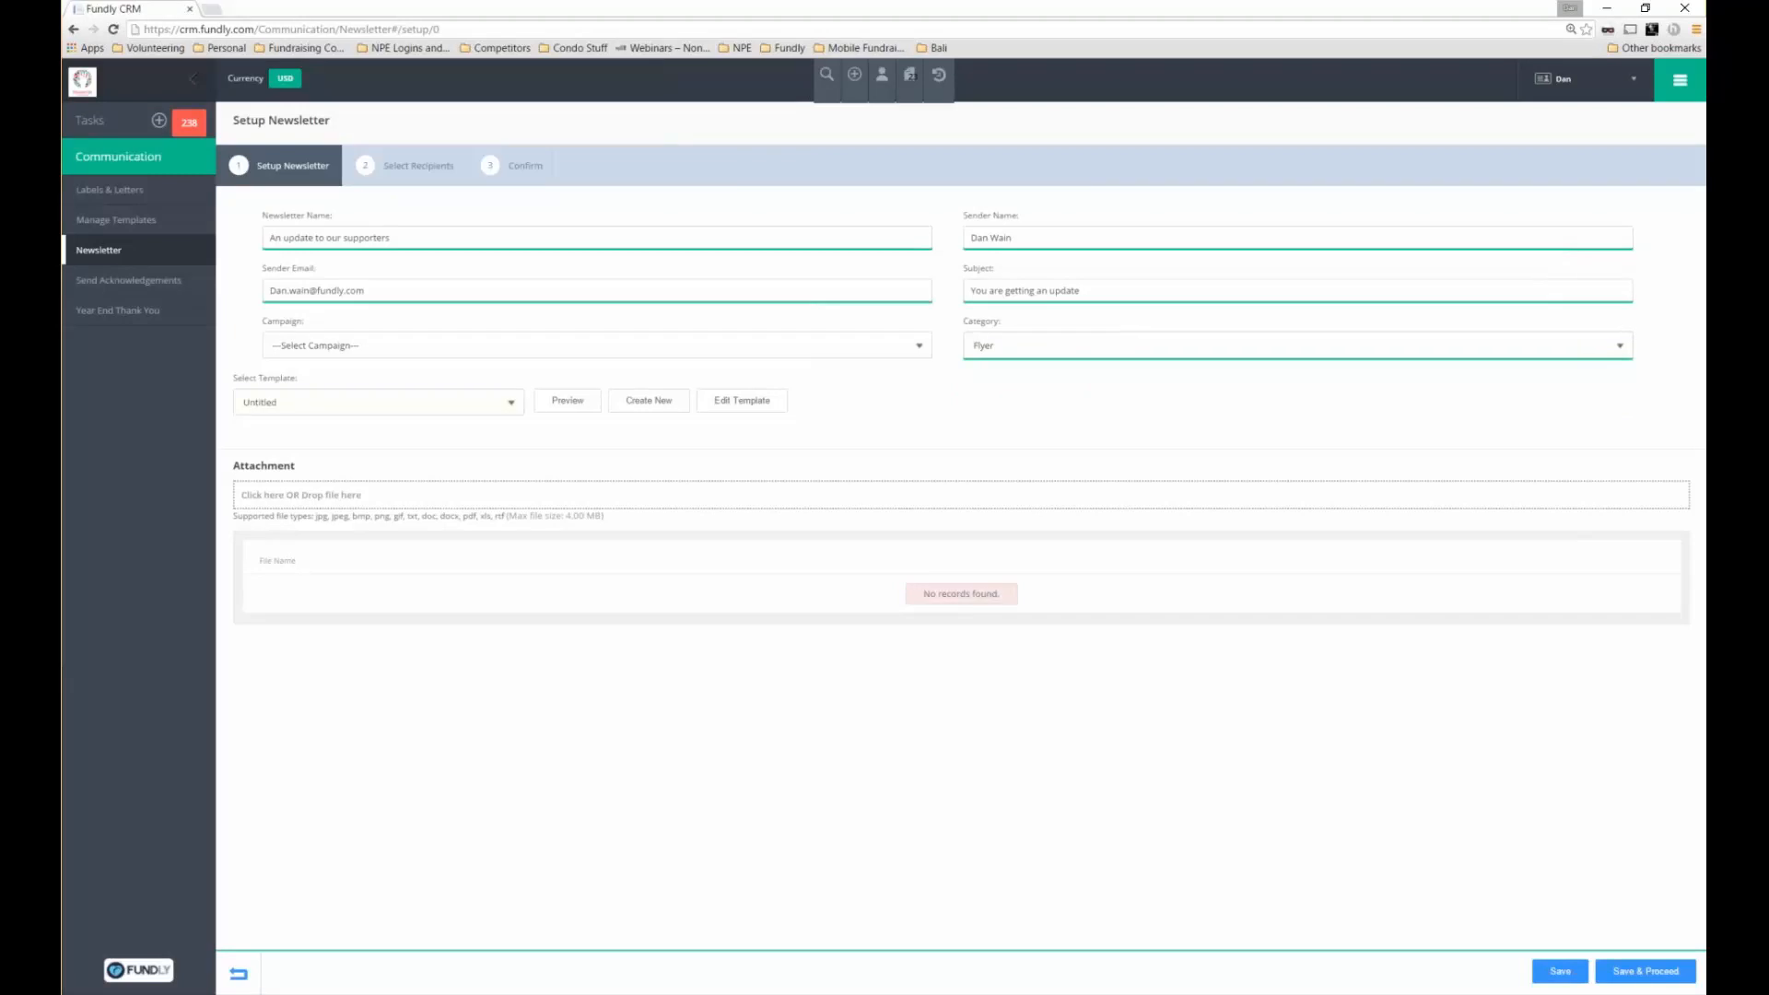
left_click(379, 403)
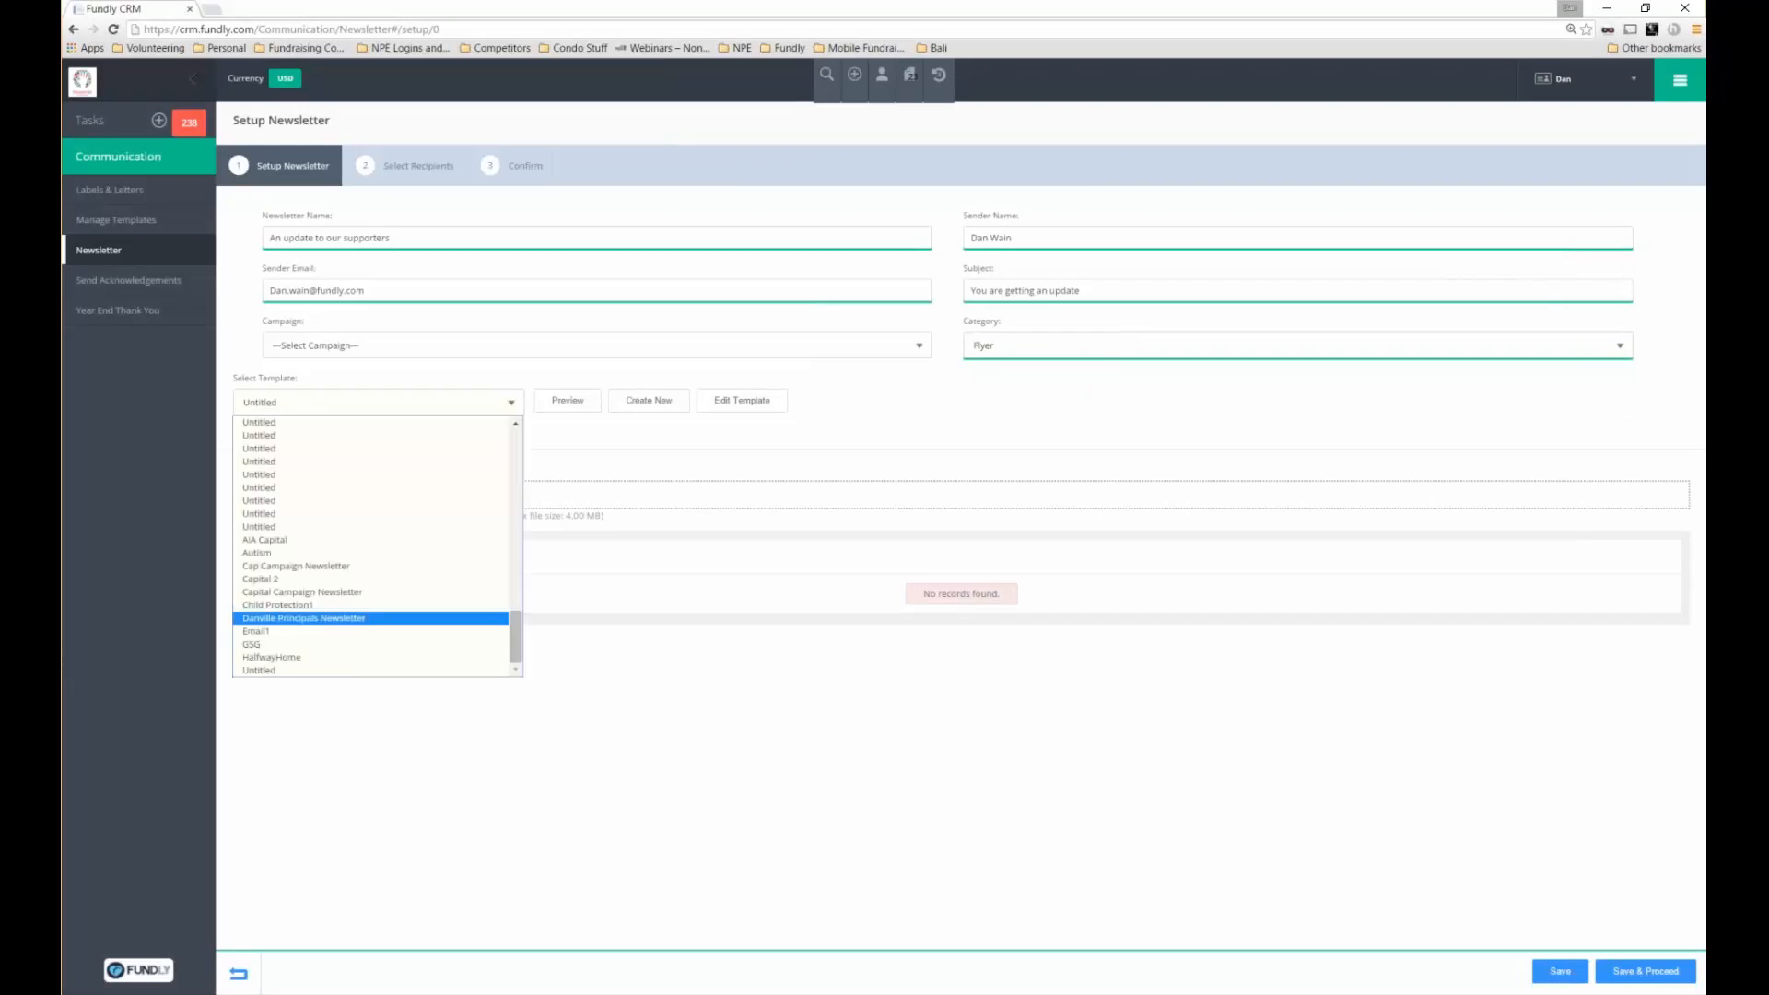
left_click(304, 618)
Attach givingtuesday-trends.pdf to the newsletter and save the setup
left_click(369, 494)
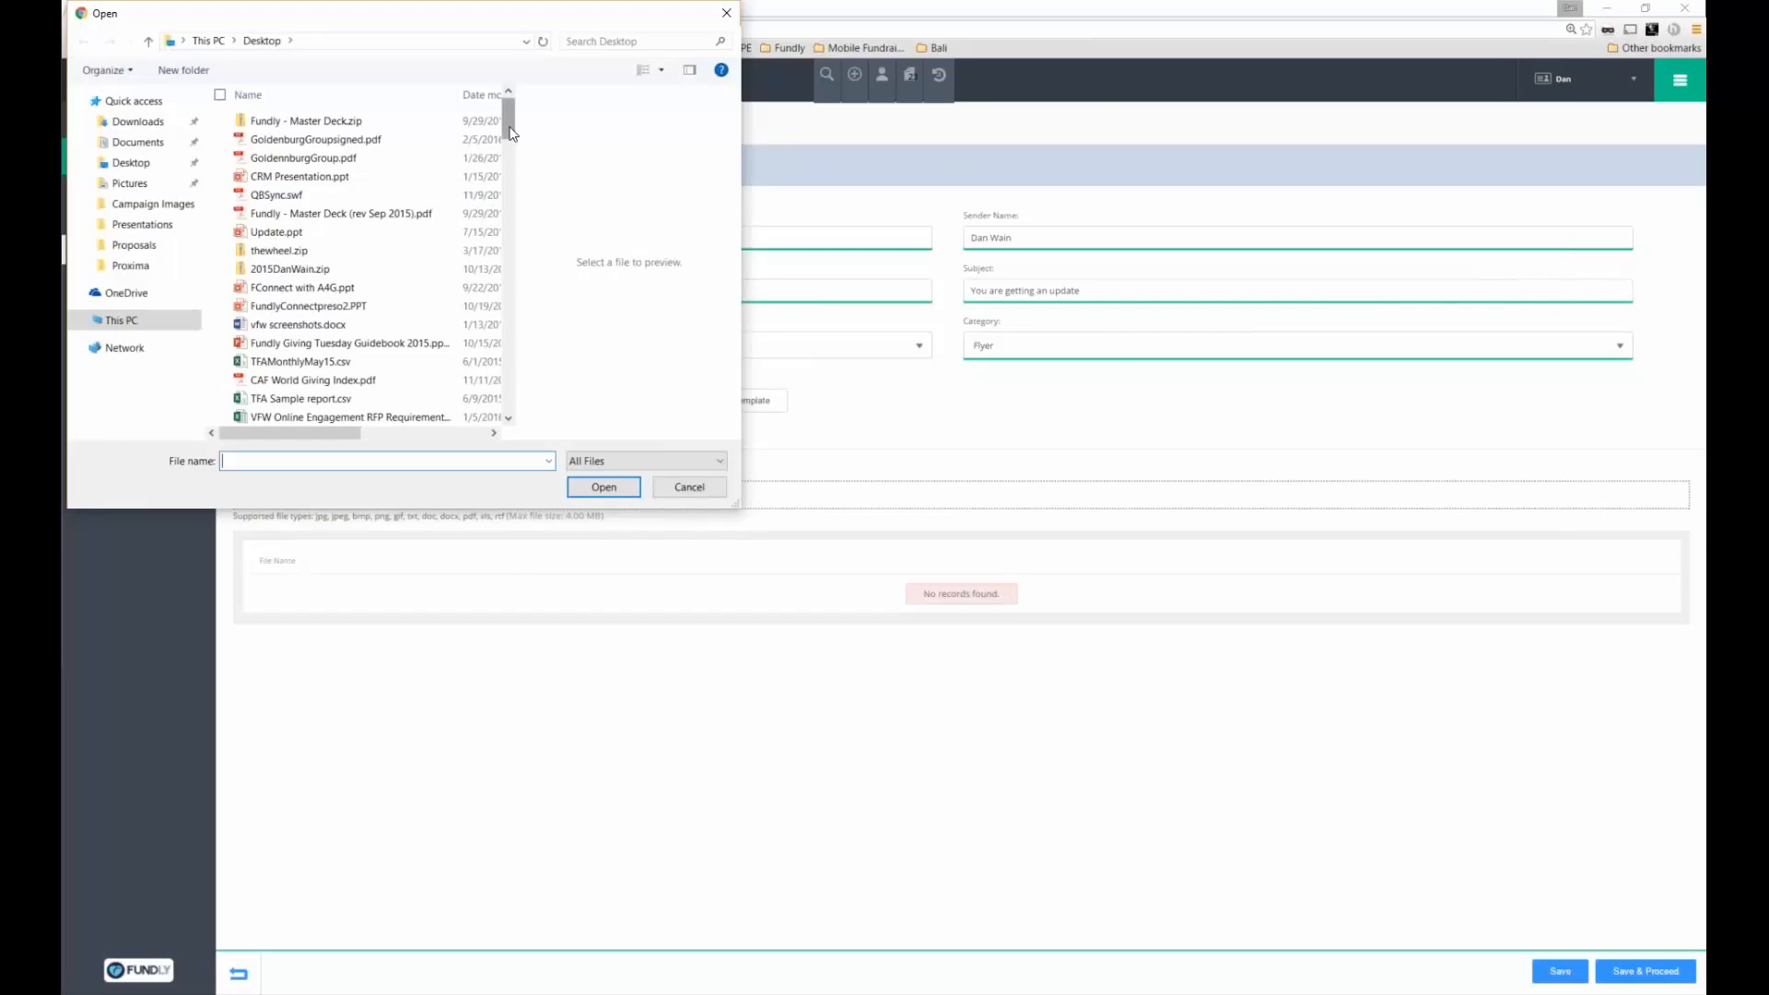
scroll(511, 133, "down", 1)
scroll(513, 137, "down", 1)
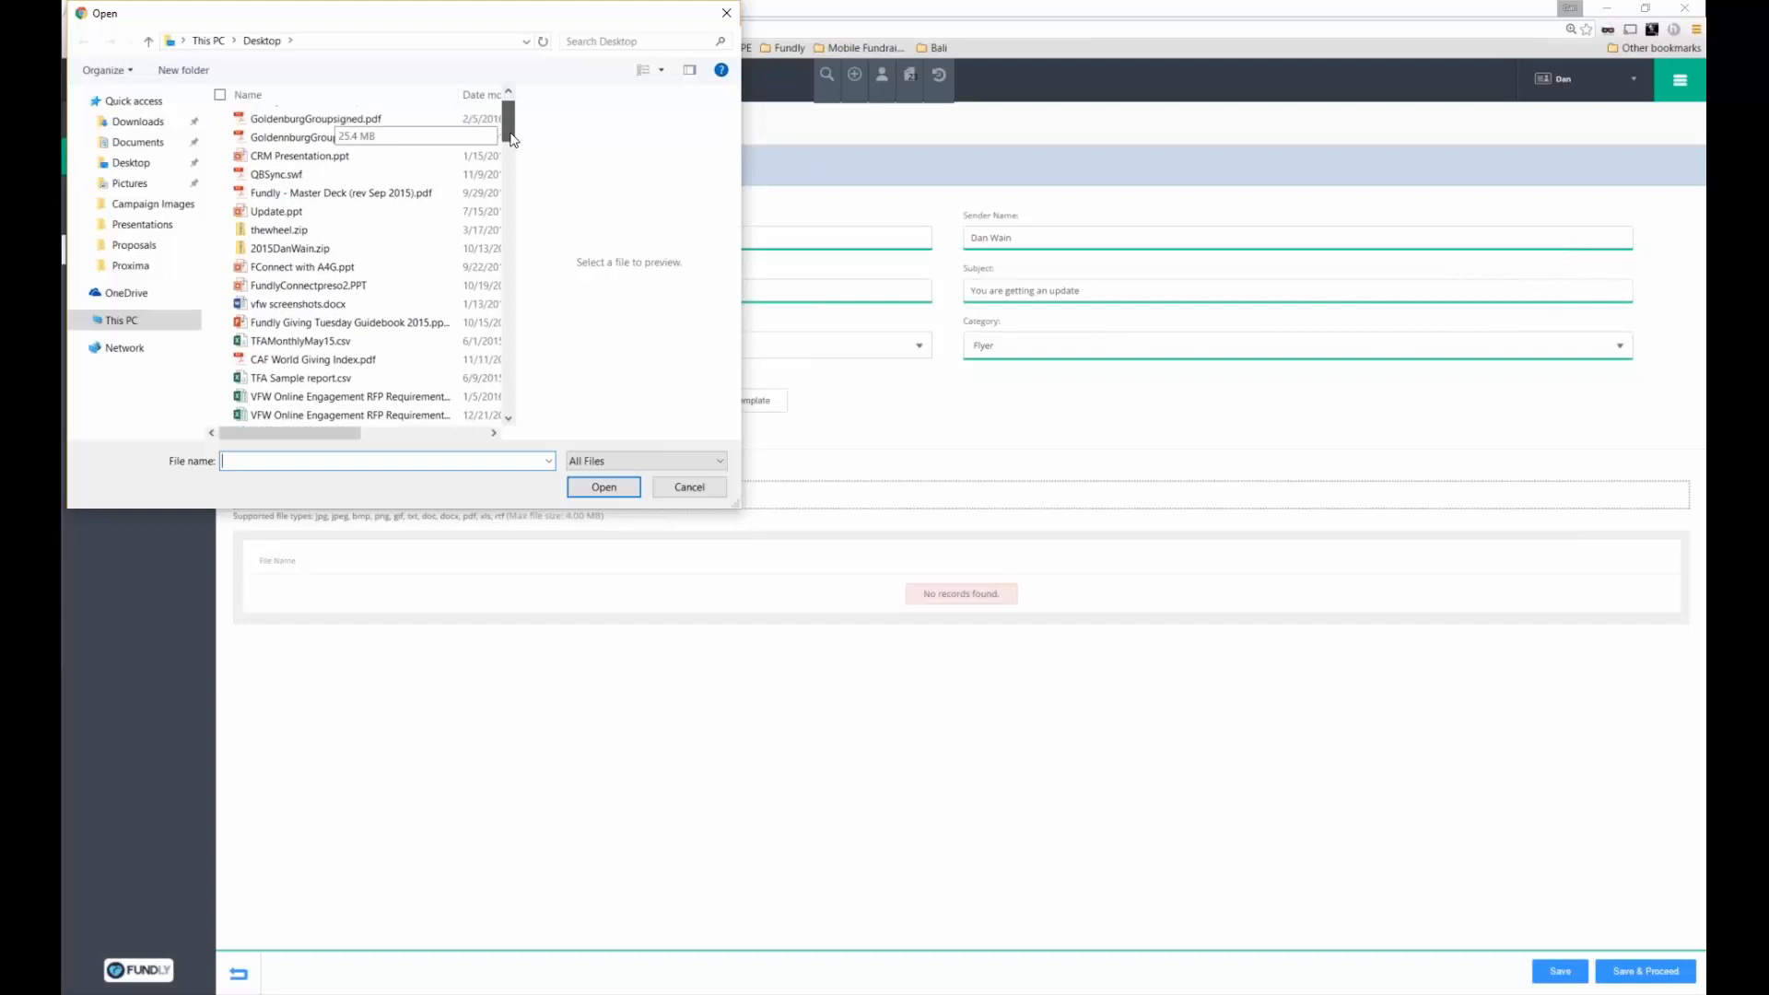
scroll(512, 137, "down", 2)
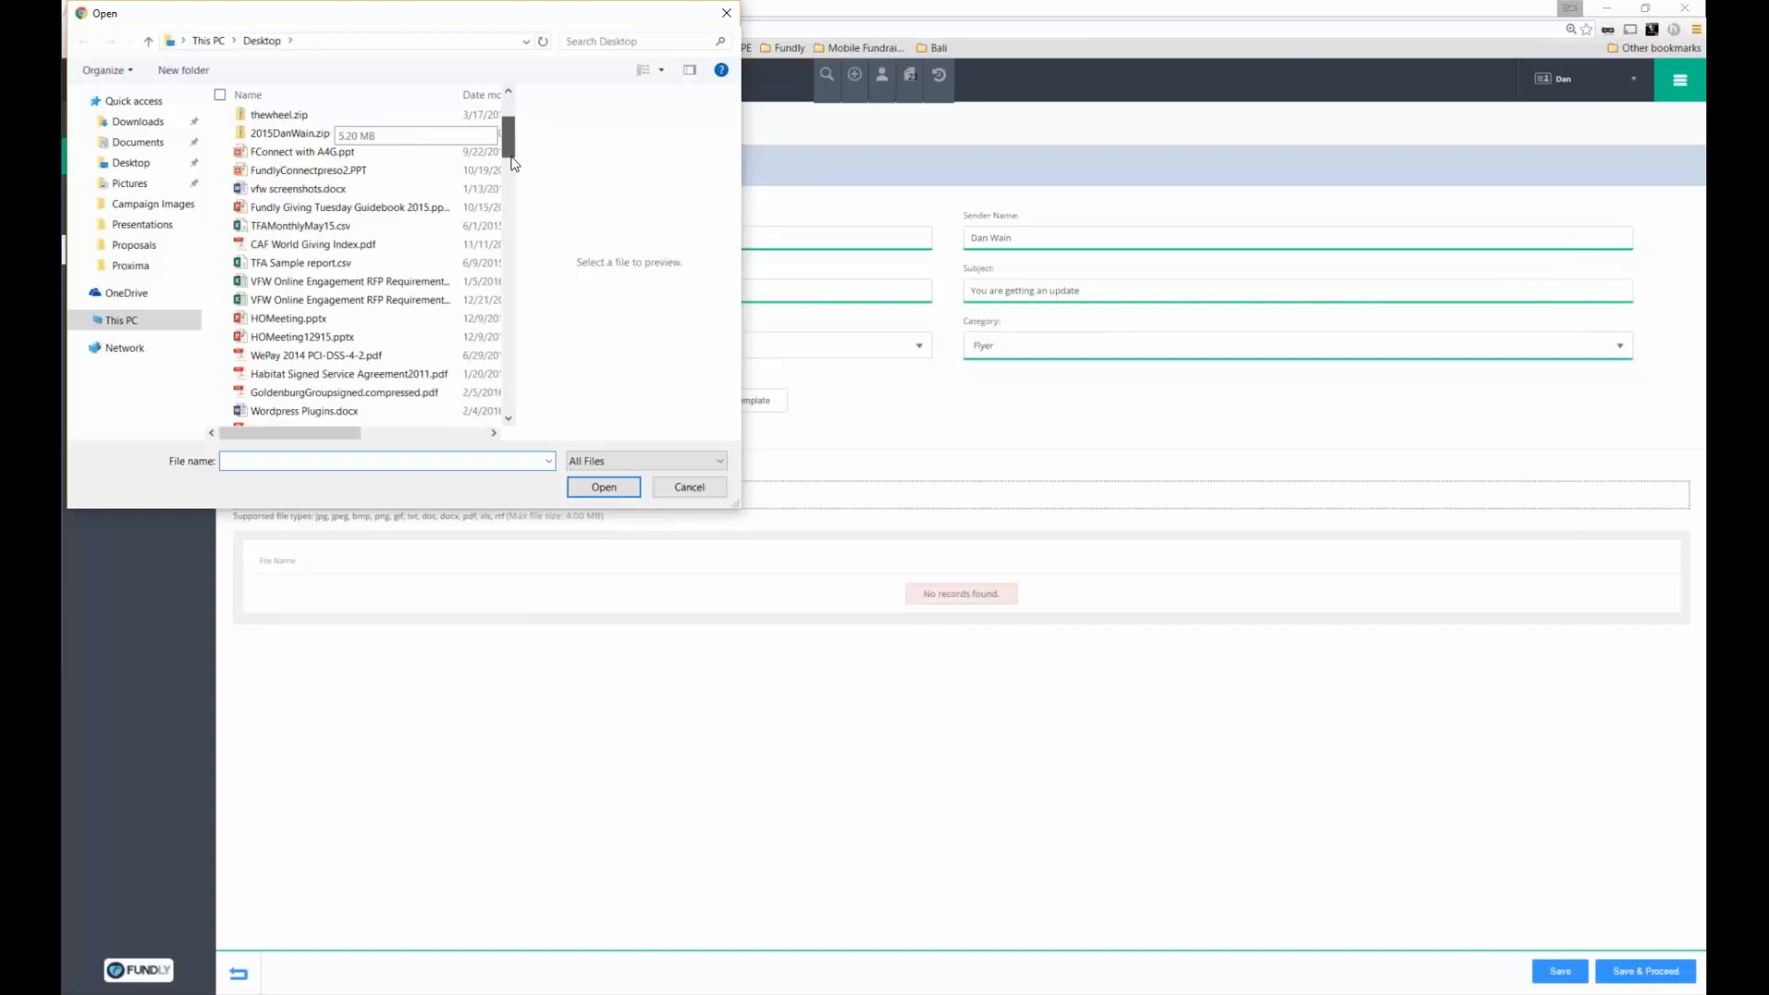
scroll(512, 164, "down", 4)
left_click(360, 286)
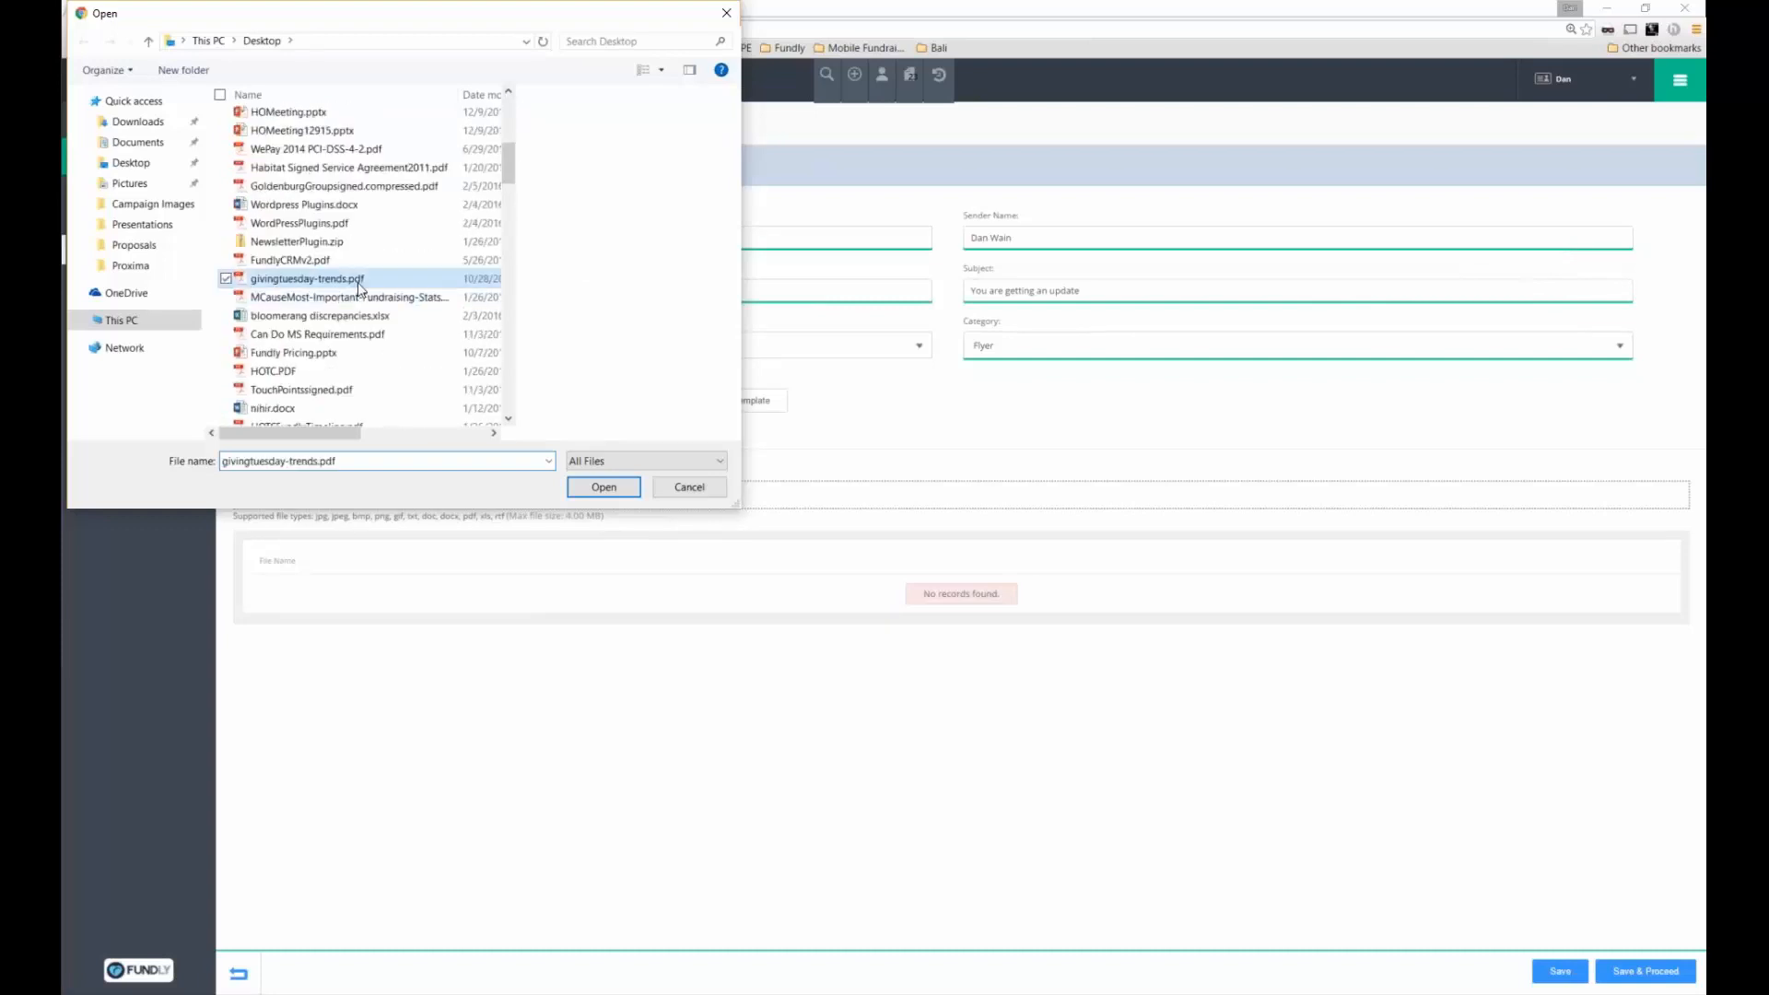
double_click(360, 285)
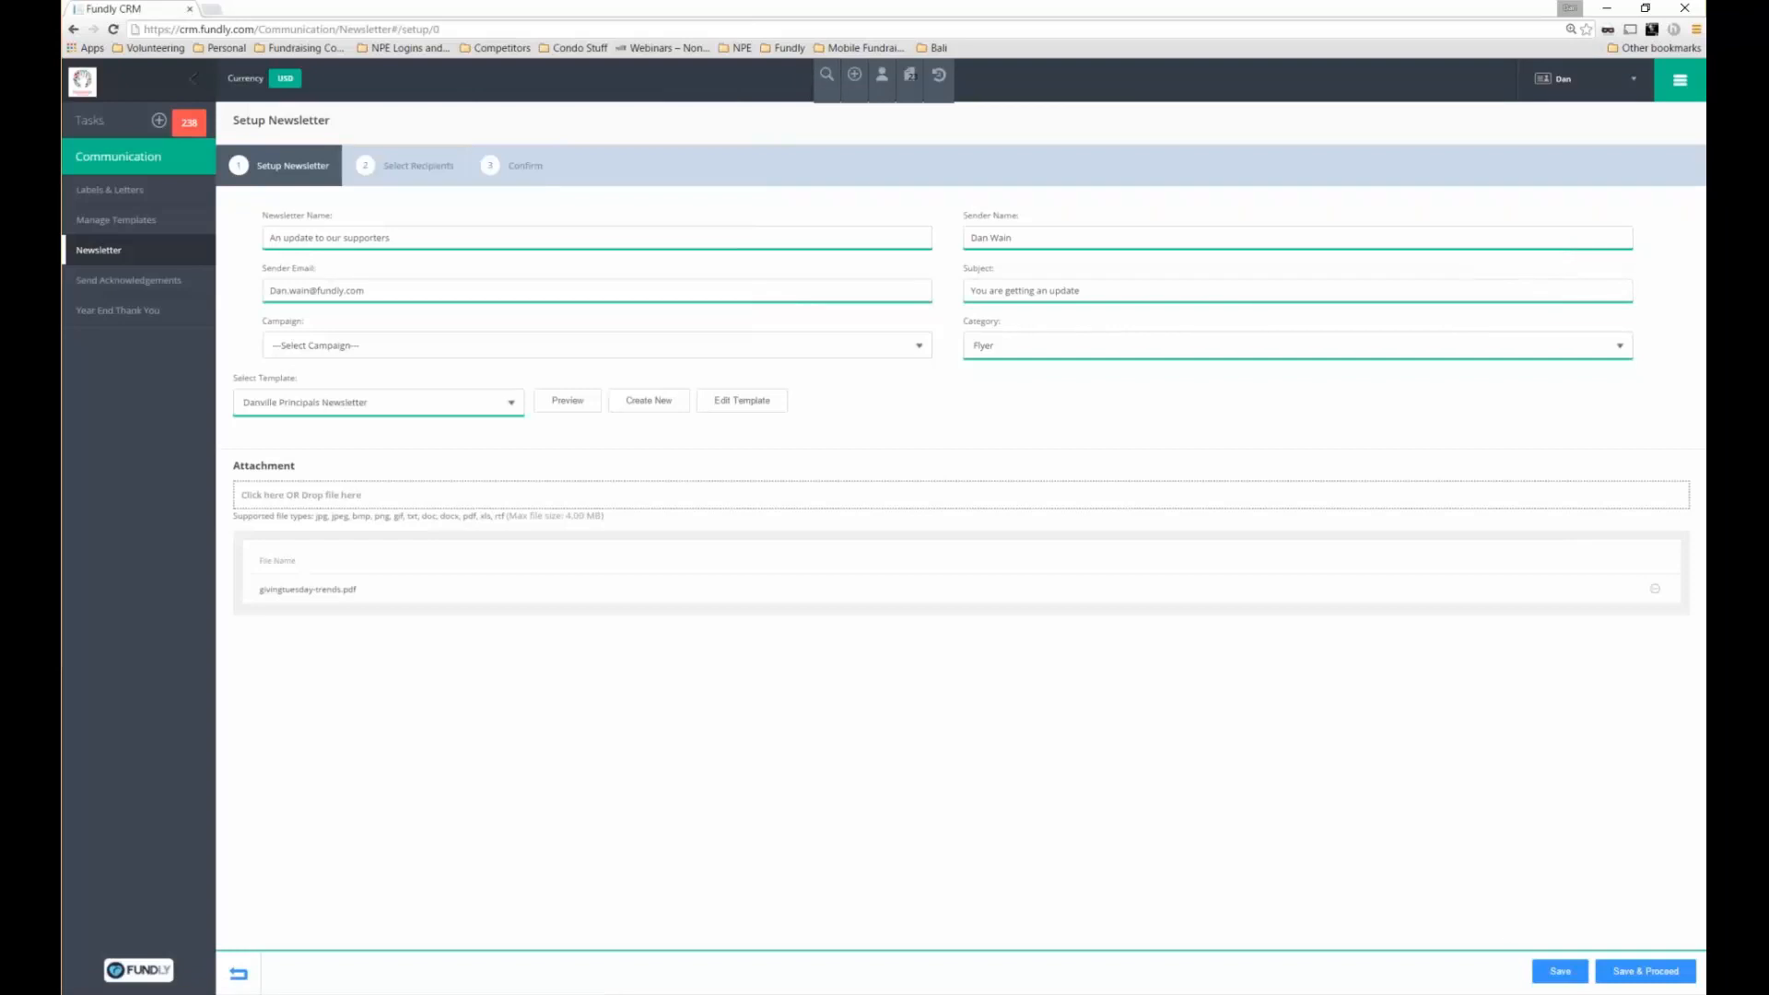
left_click(1645, 971)
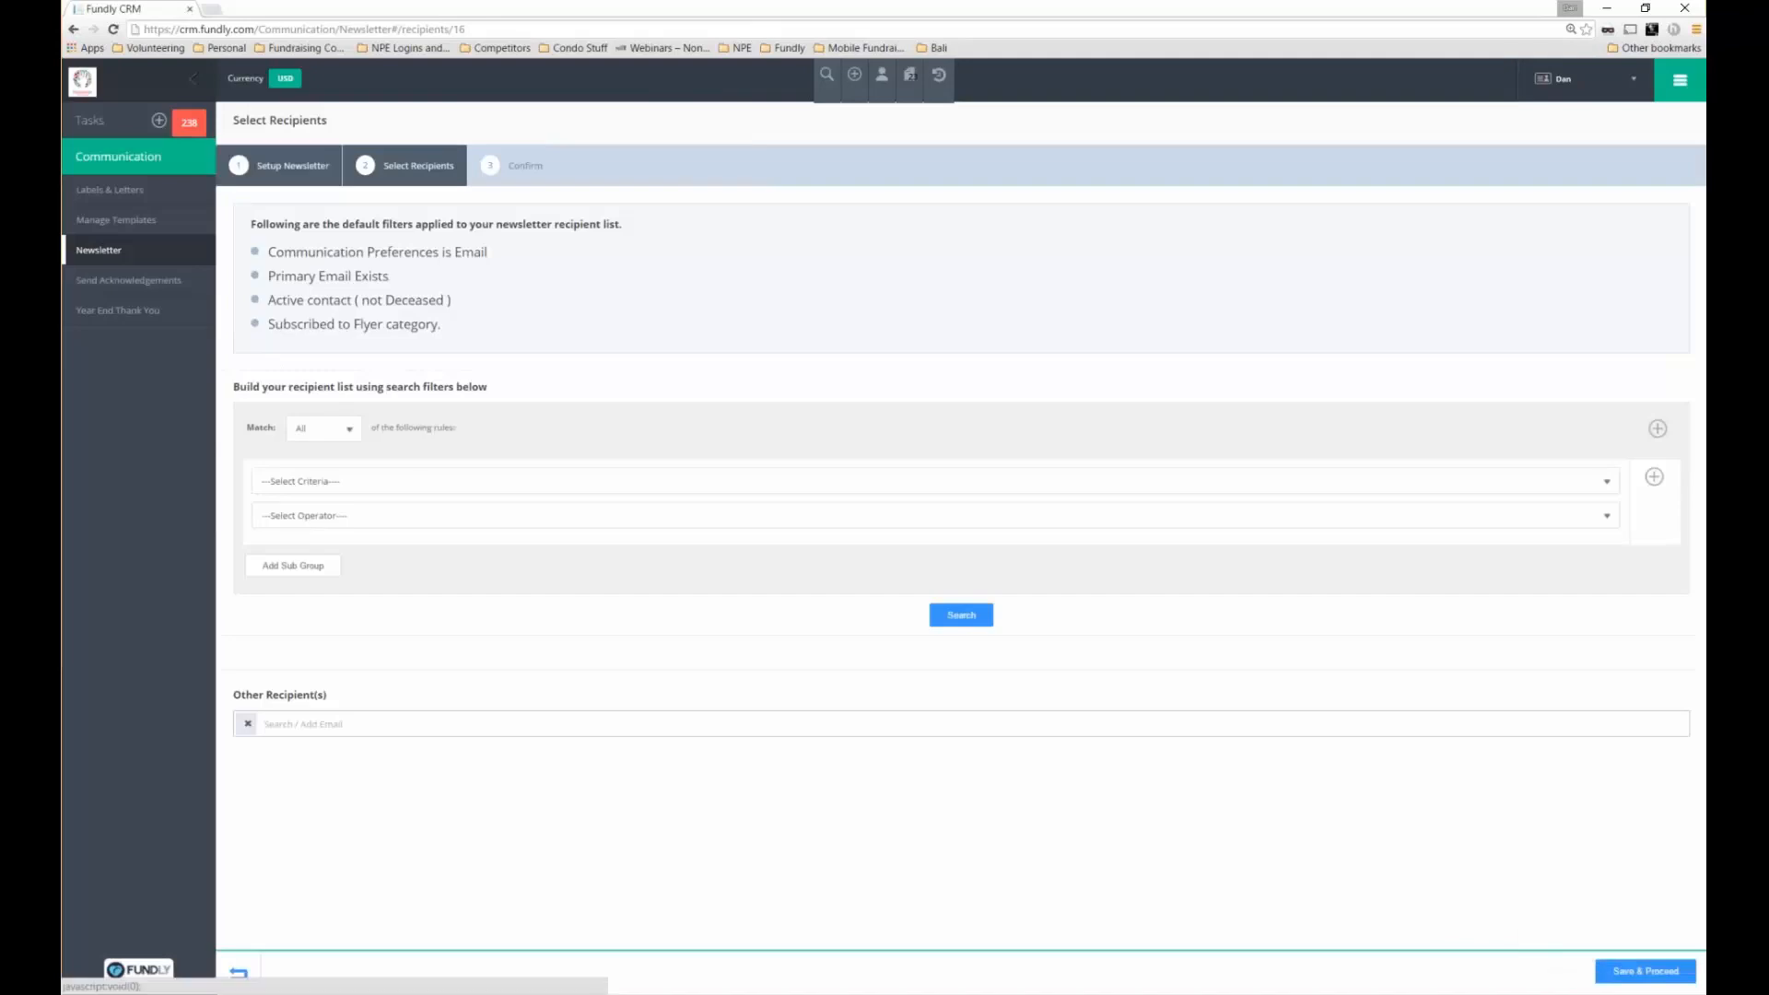
left_click_drag(251, 224, 496, 256)
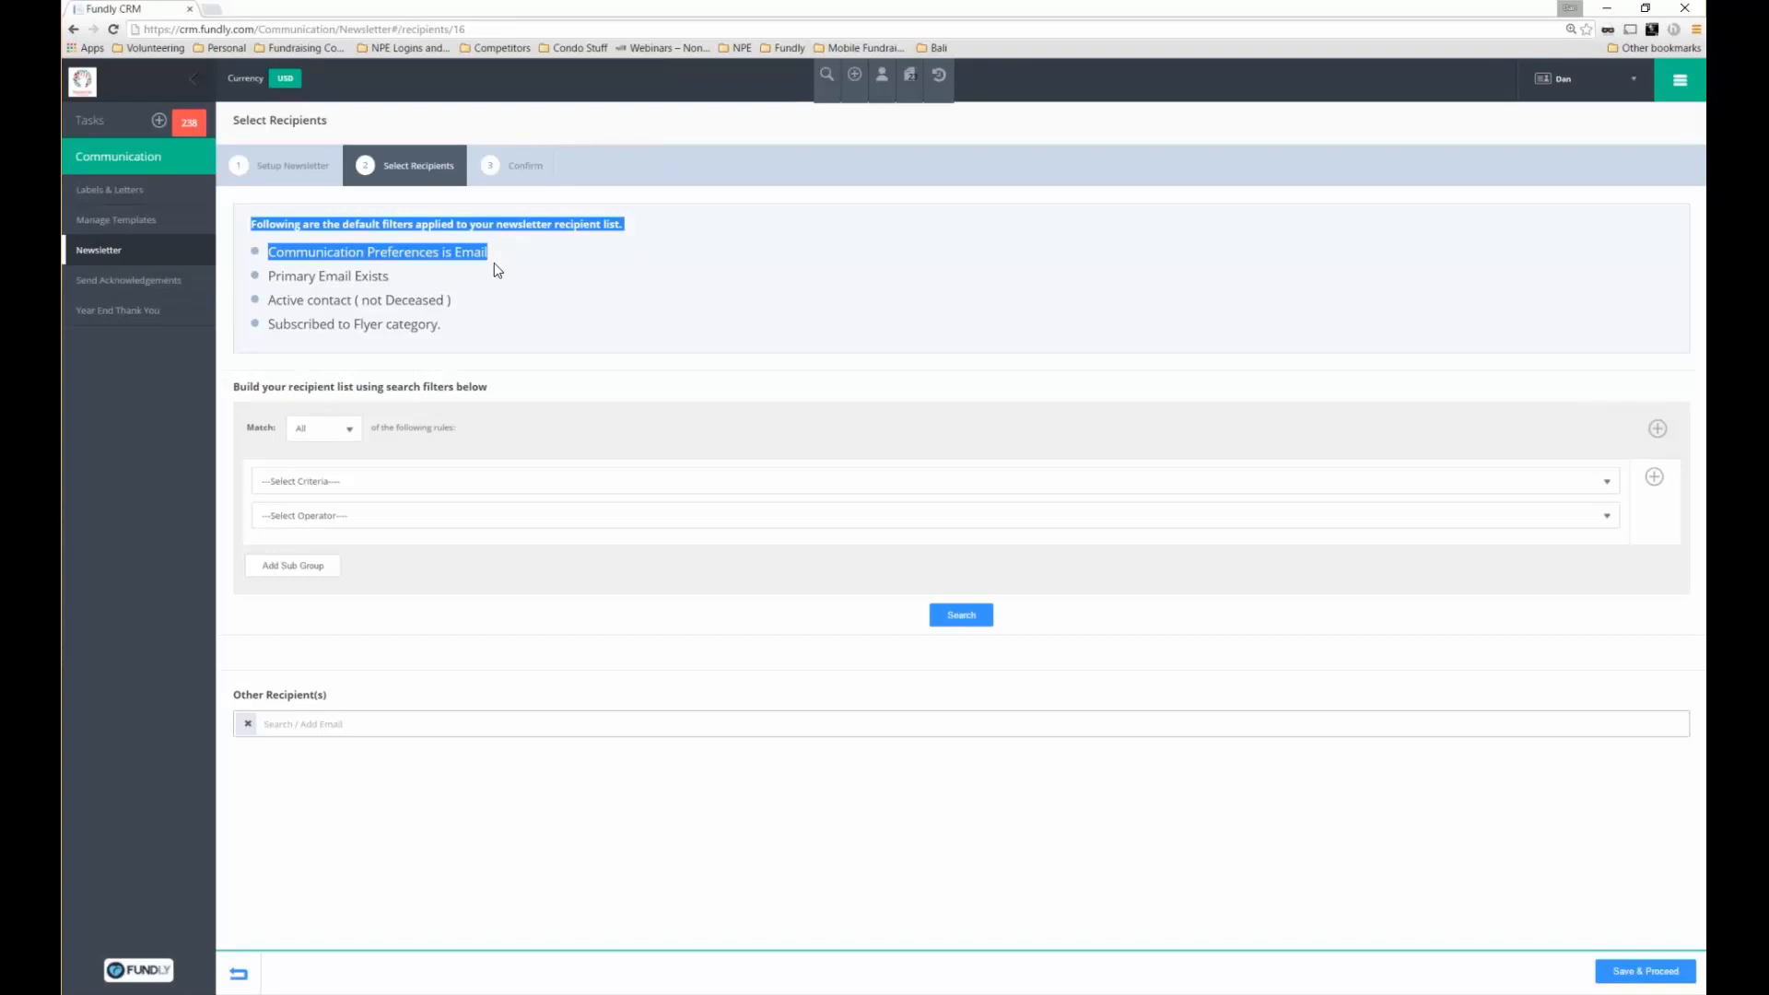
left_click_drag(490, 255, 441, 324)
left_click(251, 305)
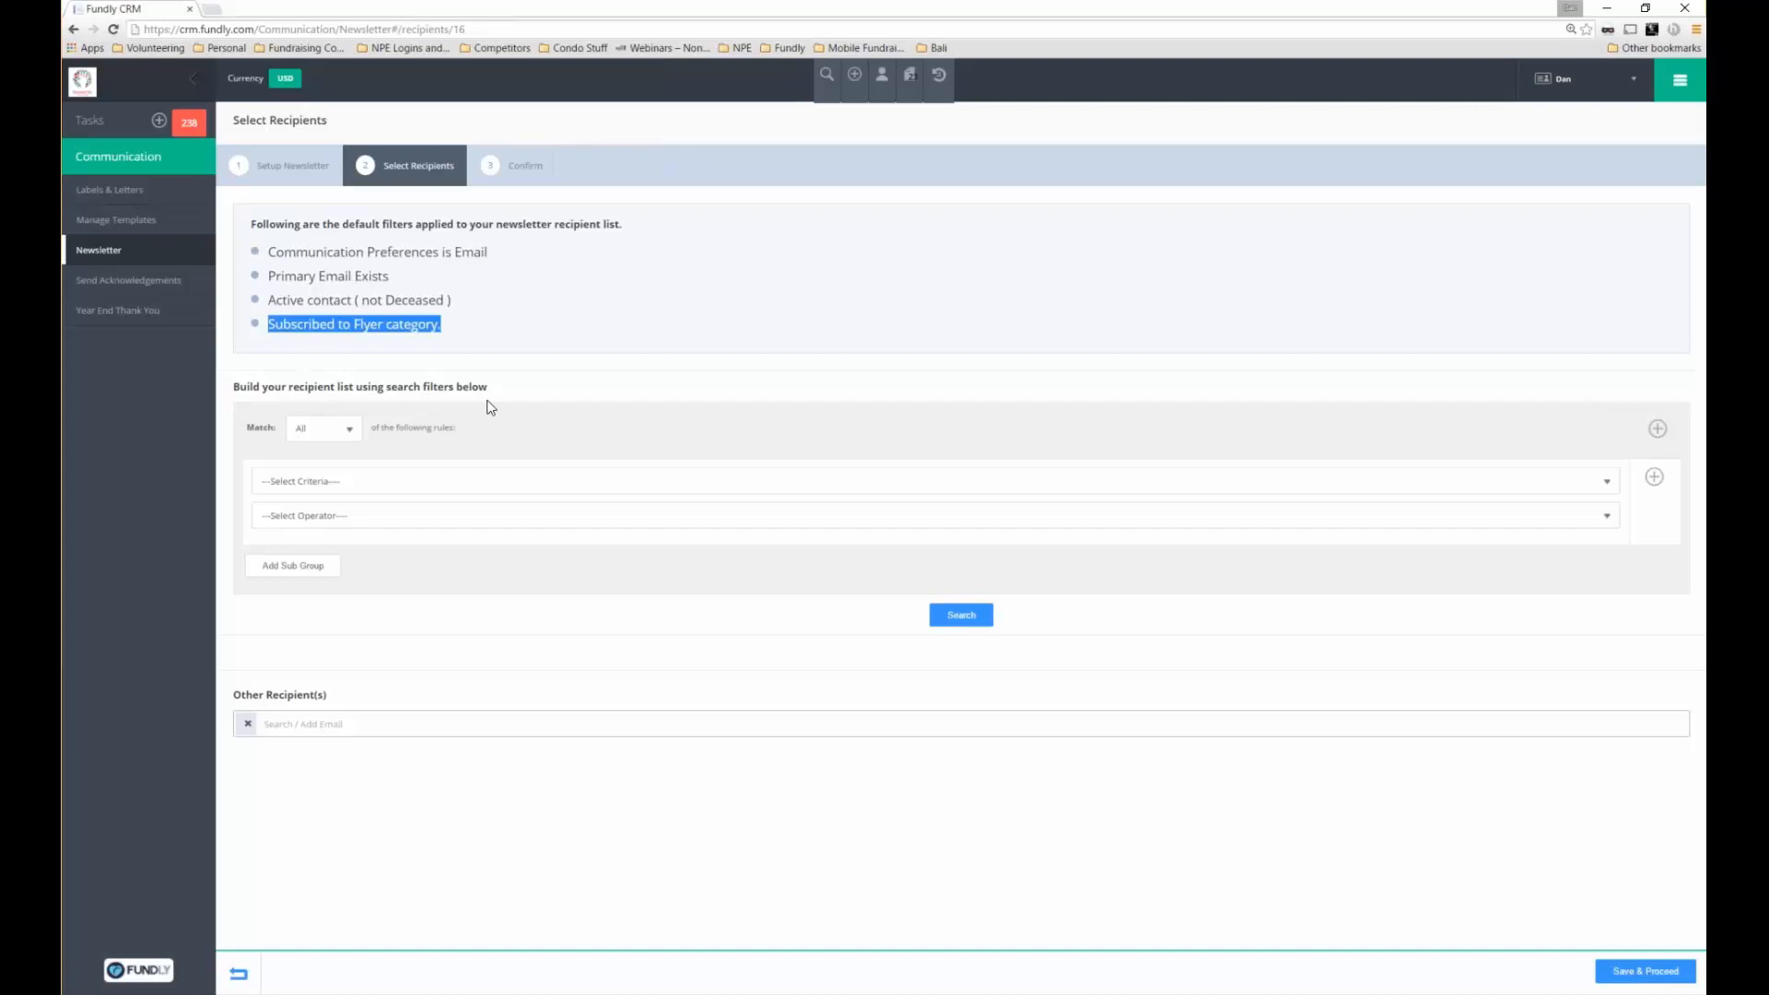
left_click_drag(491, 407, 234, 387)
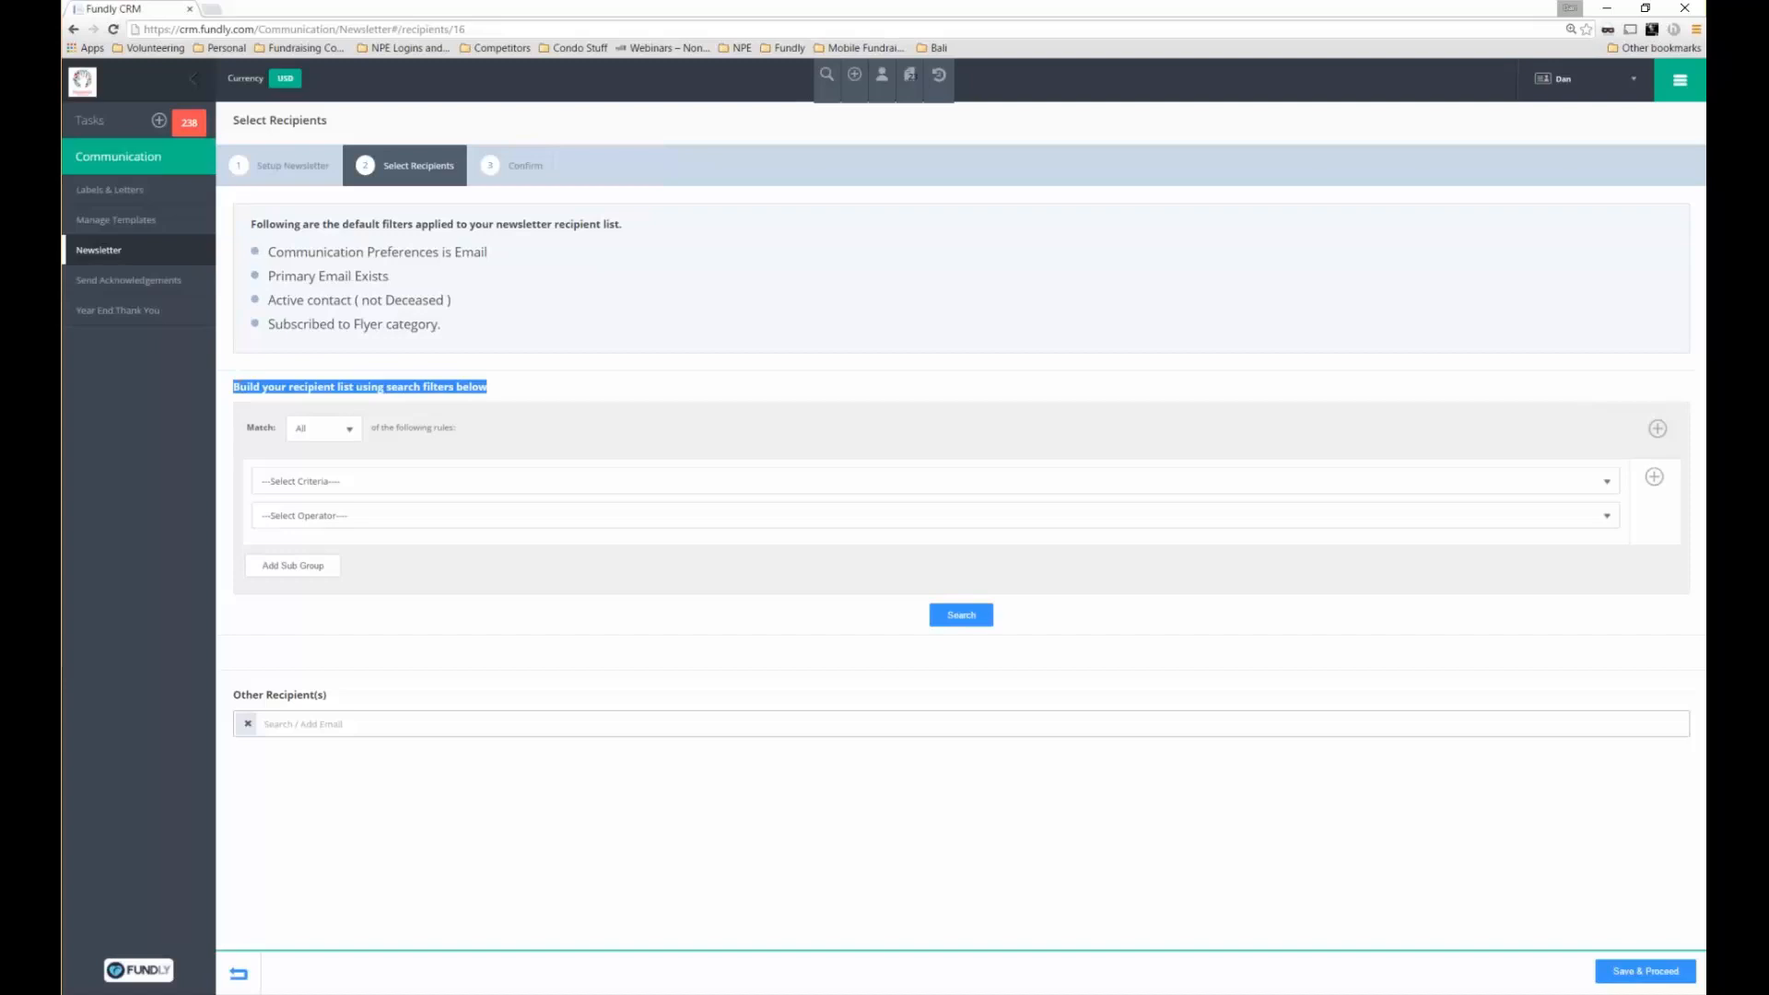
Add a recipient filter rule on Amount with the Greater Than operator
left_click(313, 481)
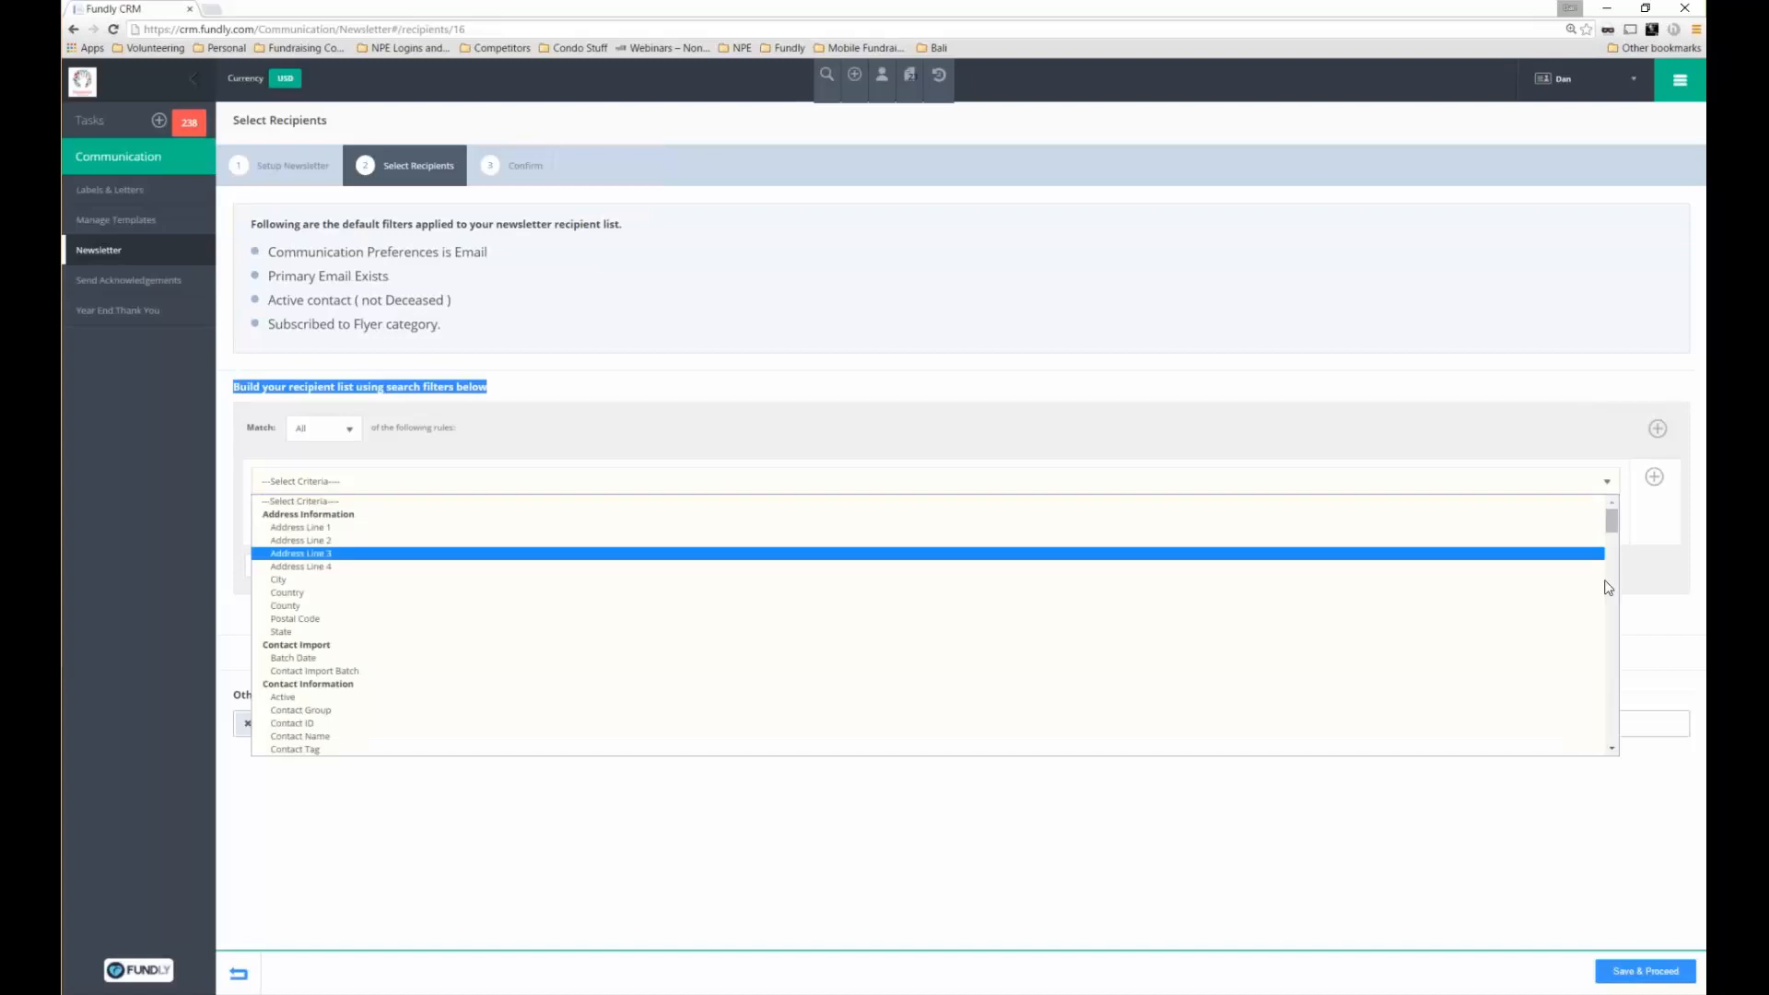
scroll(1607, 587, "down", 15)
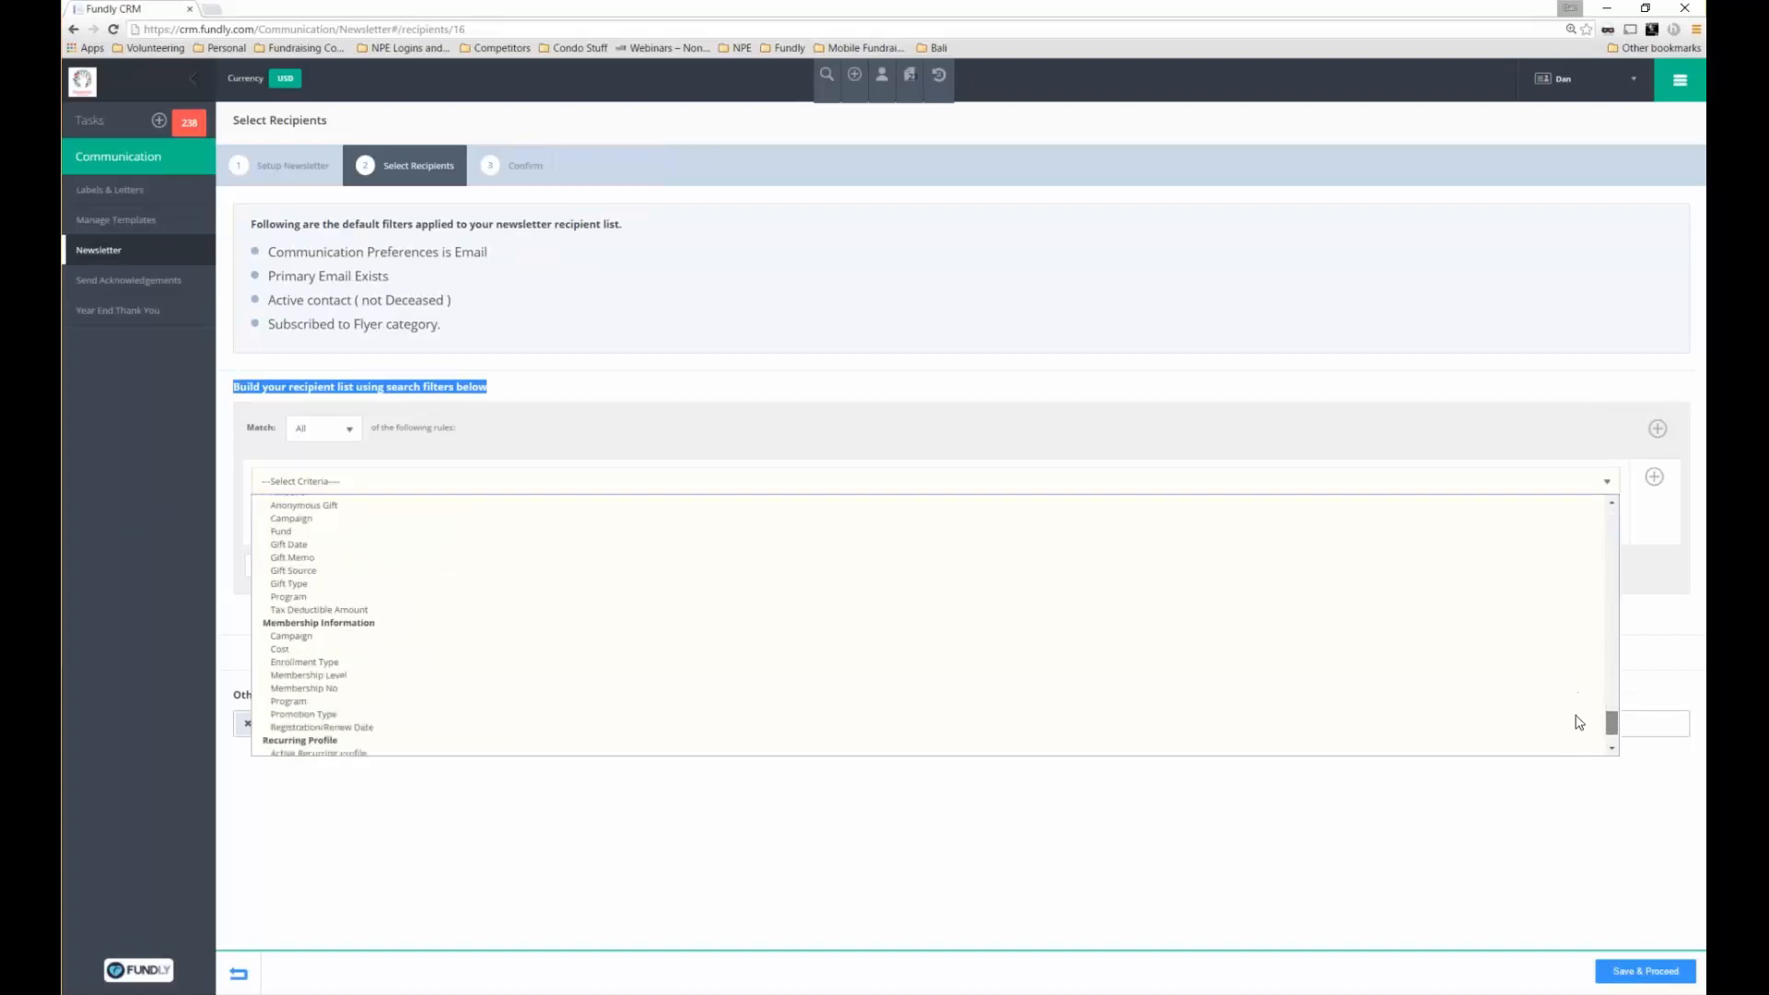
scroll(1579, 723, "down", 3)
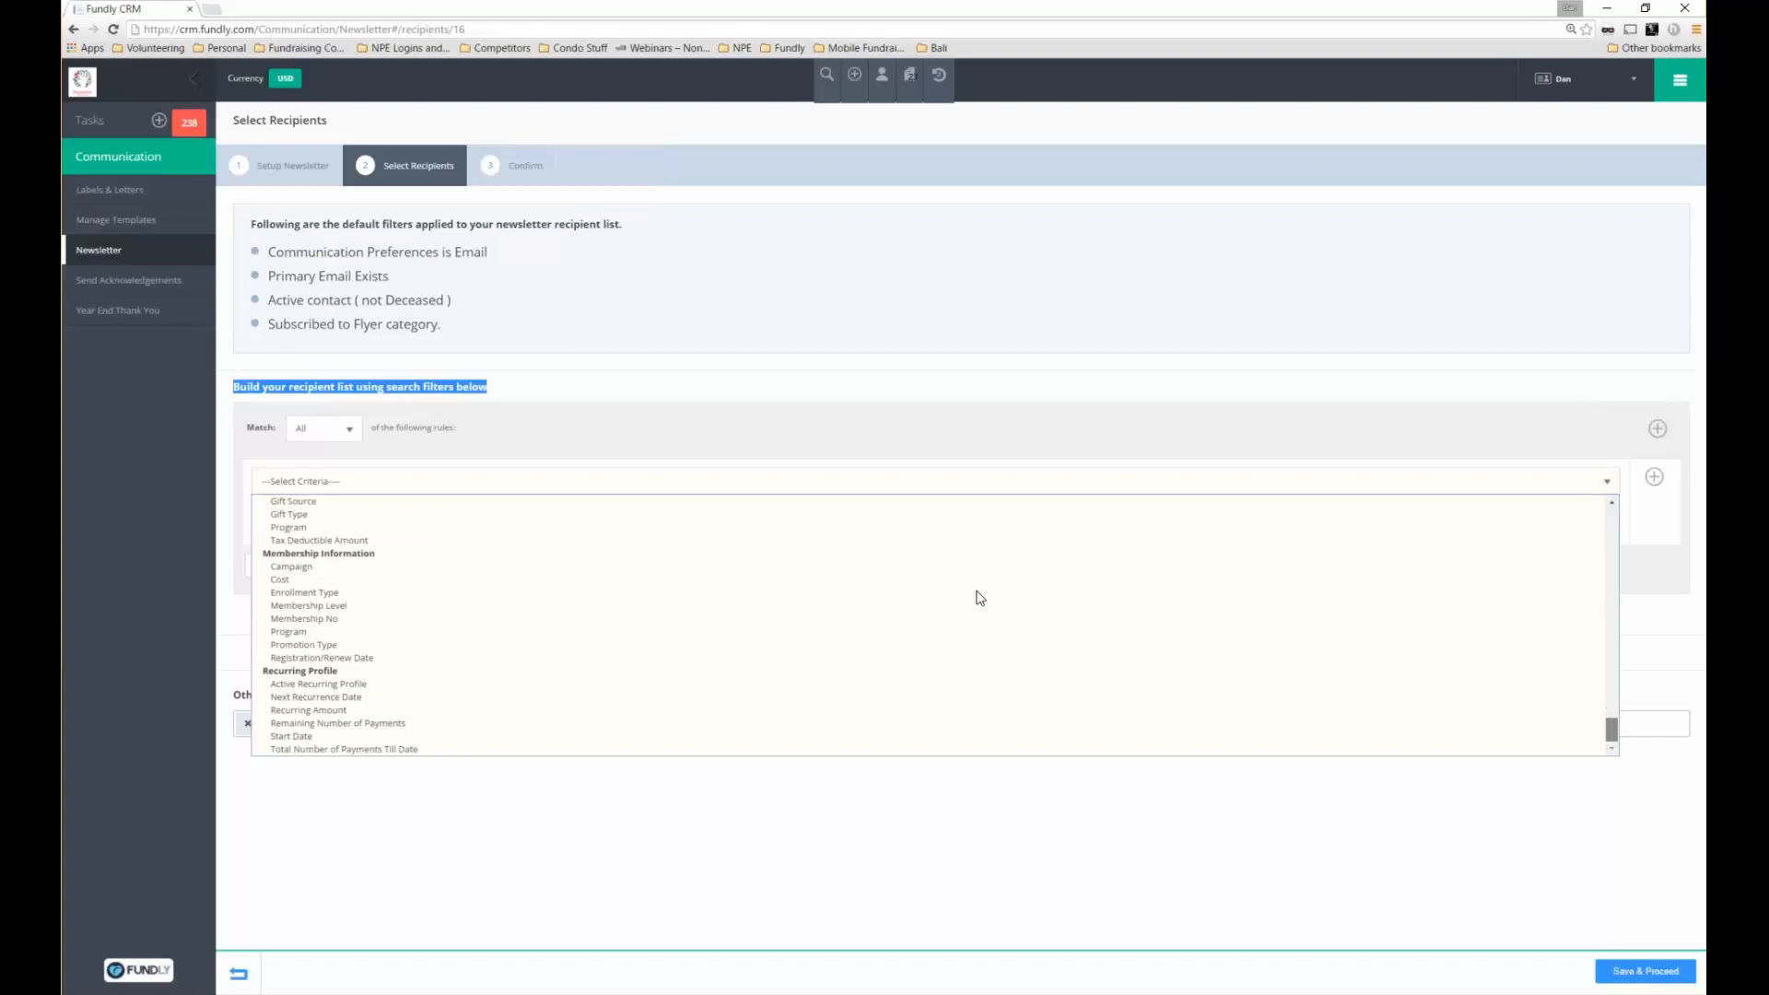
scroll(415, 562, "up", 3)
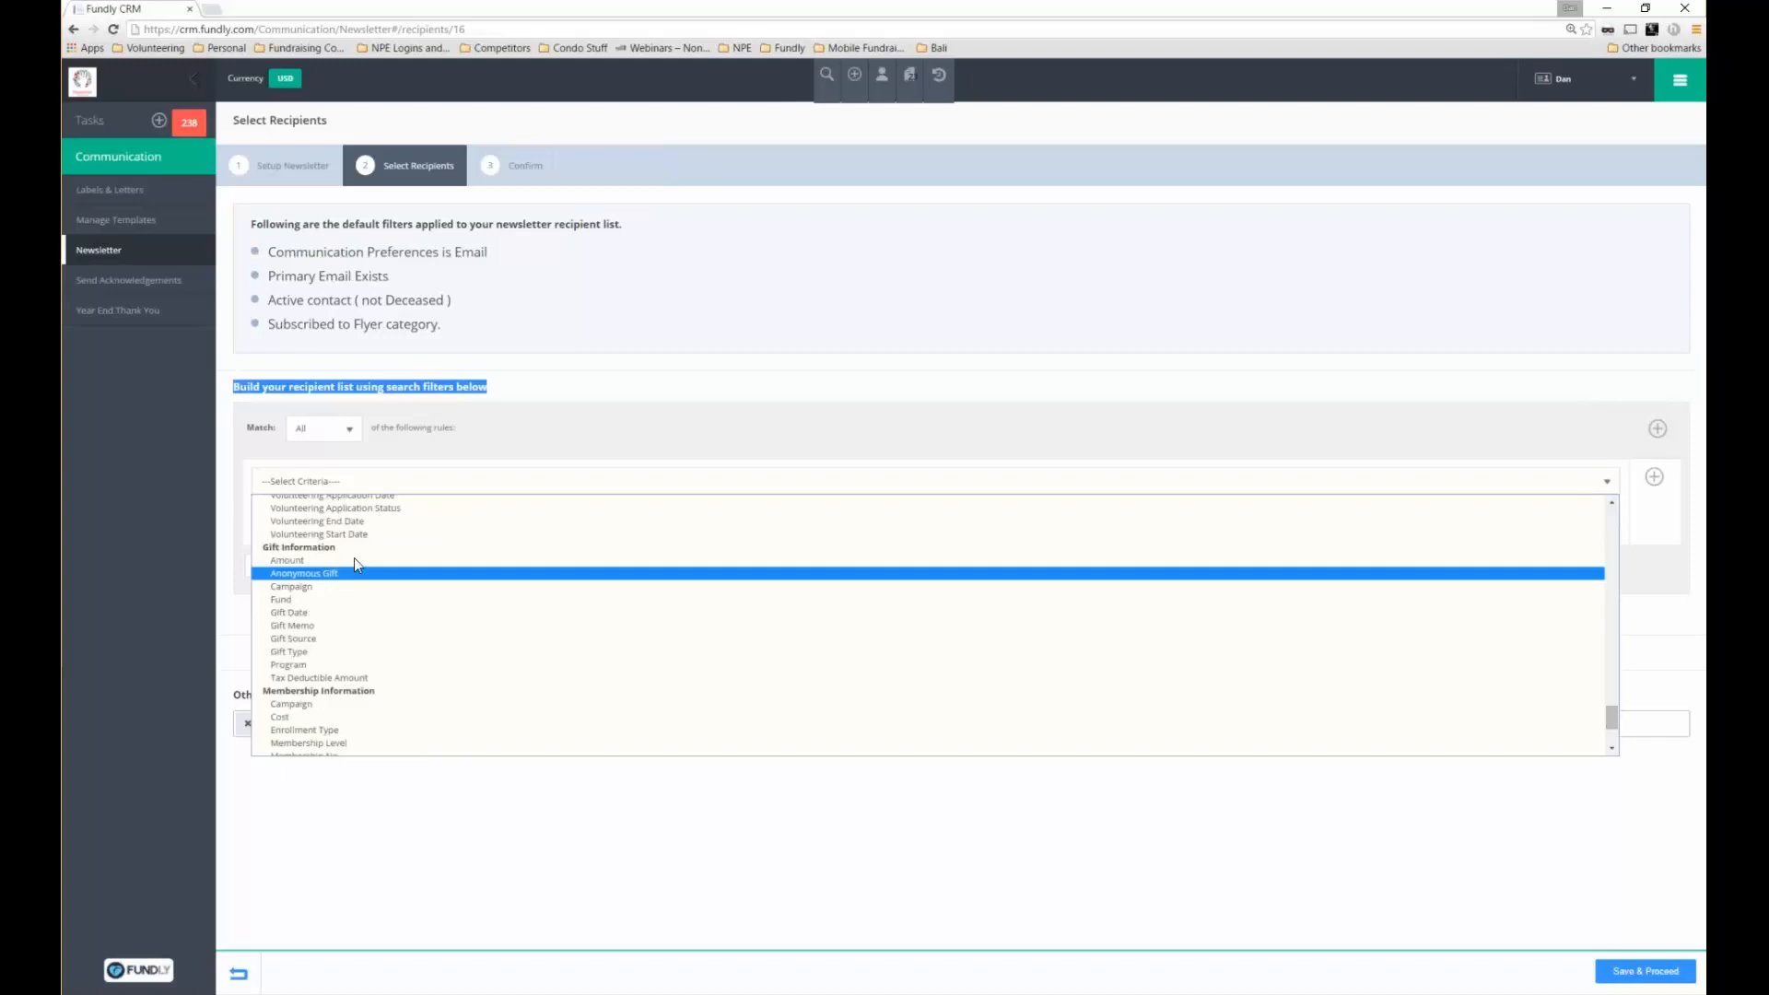
left_click(354, 556)
left_click(354, 515)
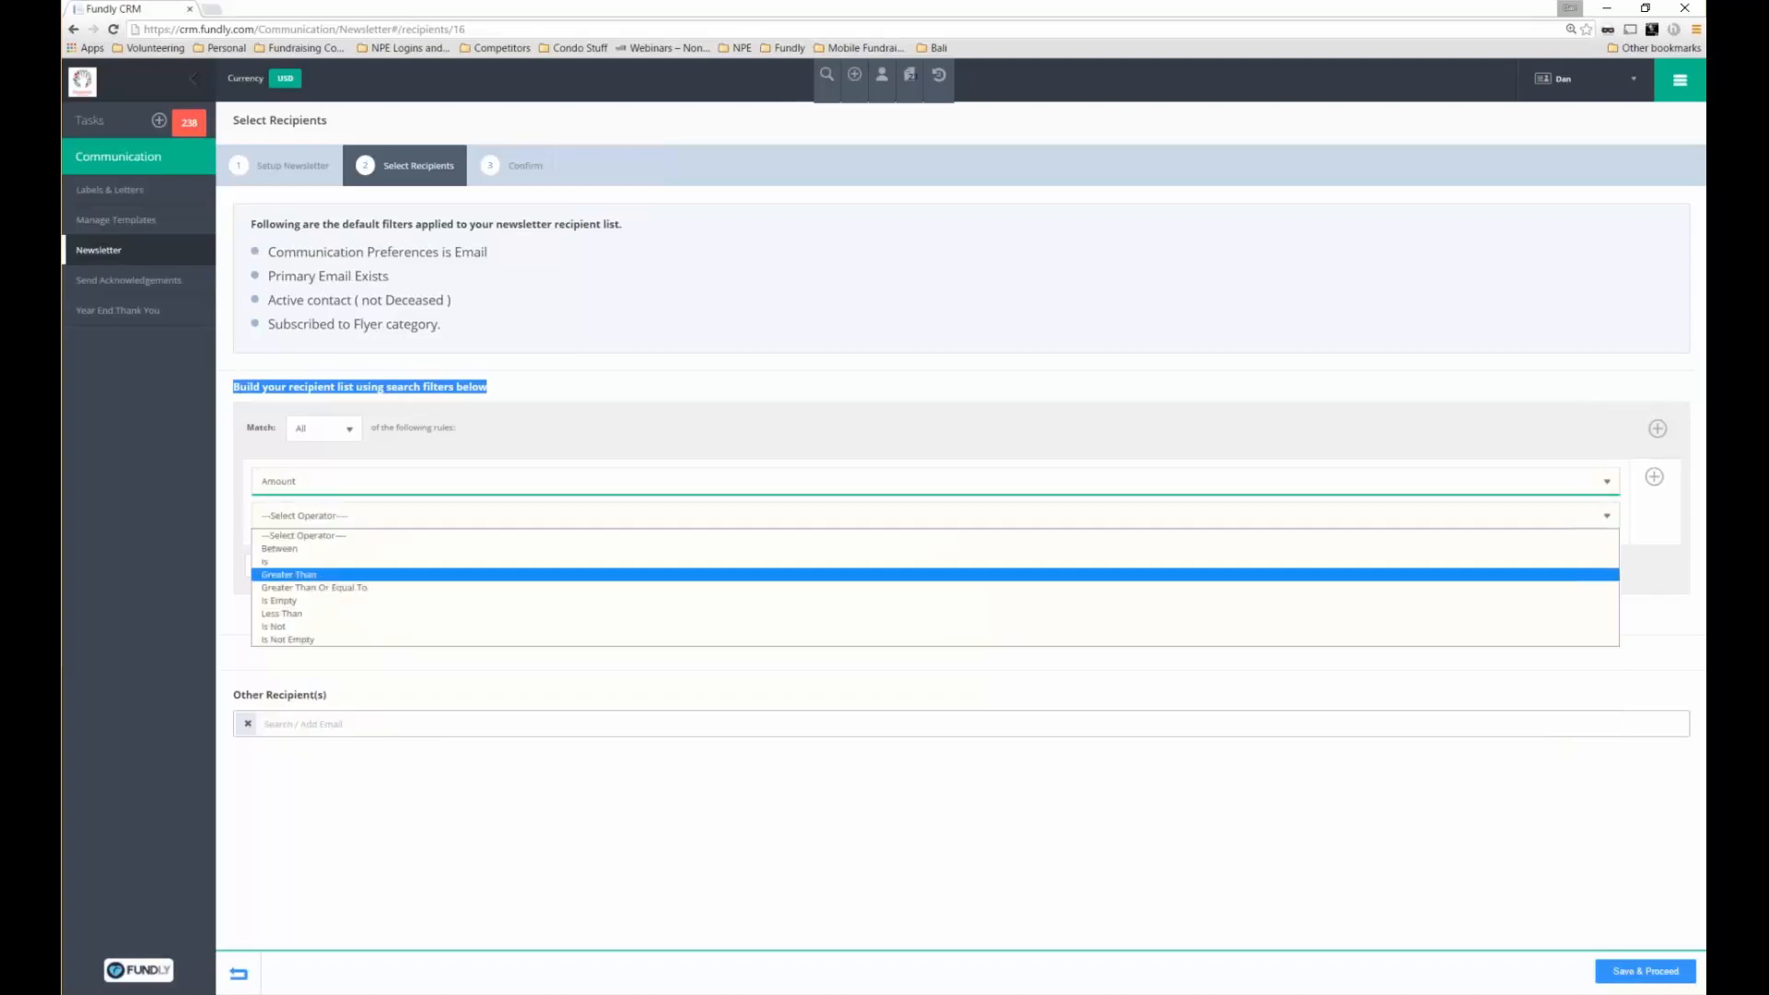
left_click(288, 574)
Search with an amount of 10000, then replace it with 5000
type("1")
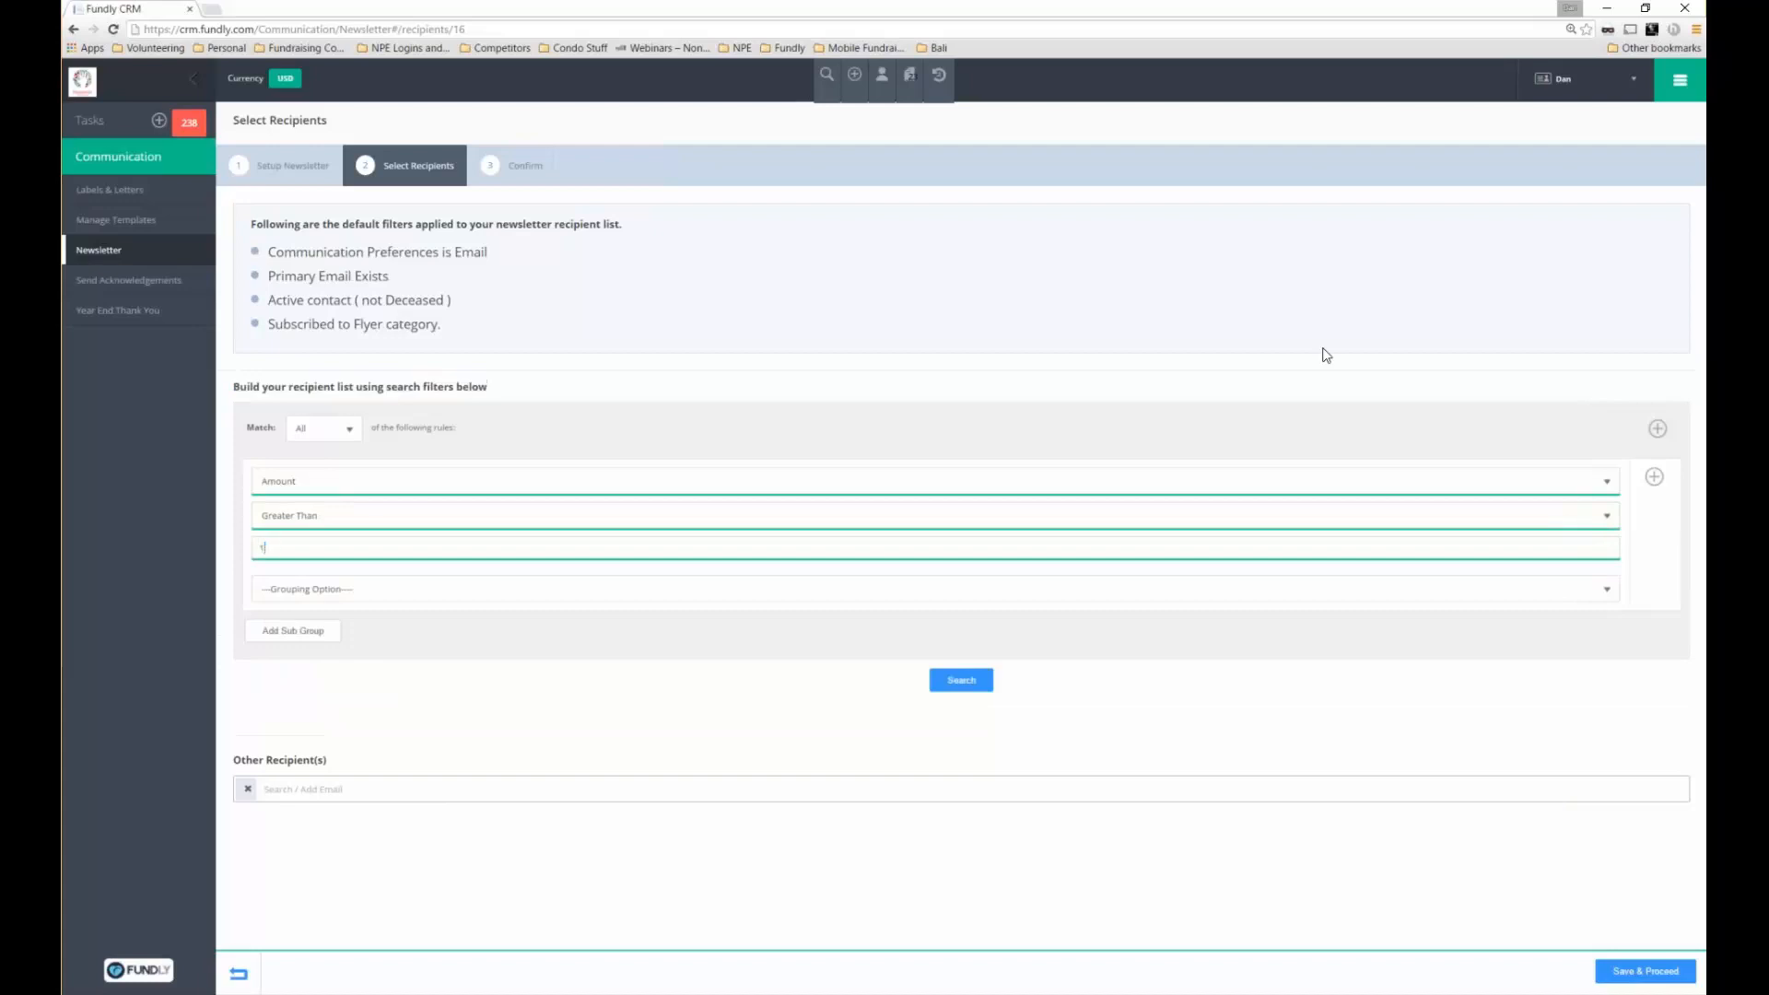
type("0000")
left_click(962, 680)
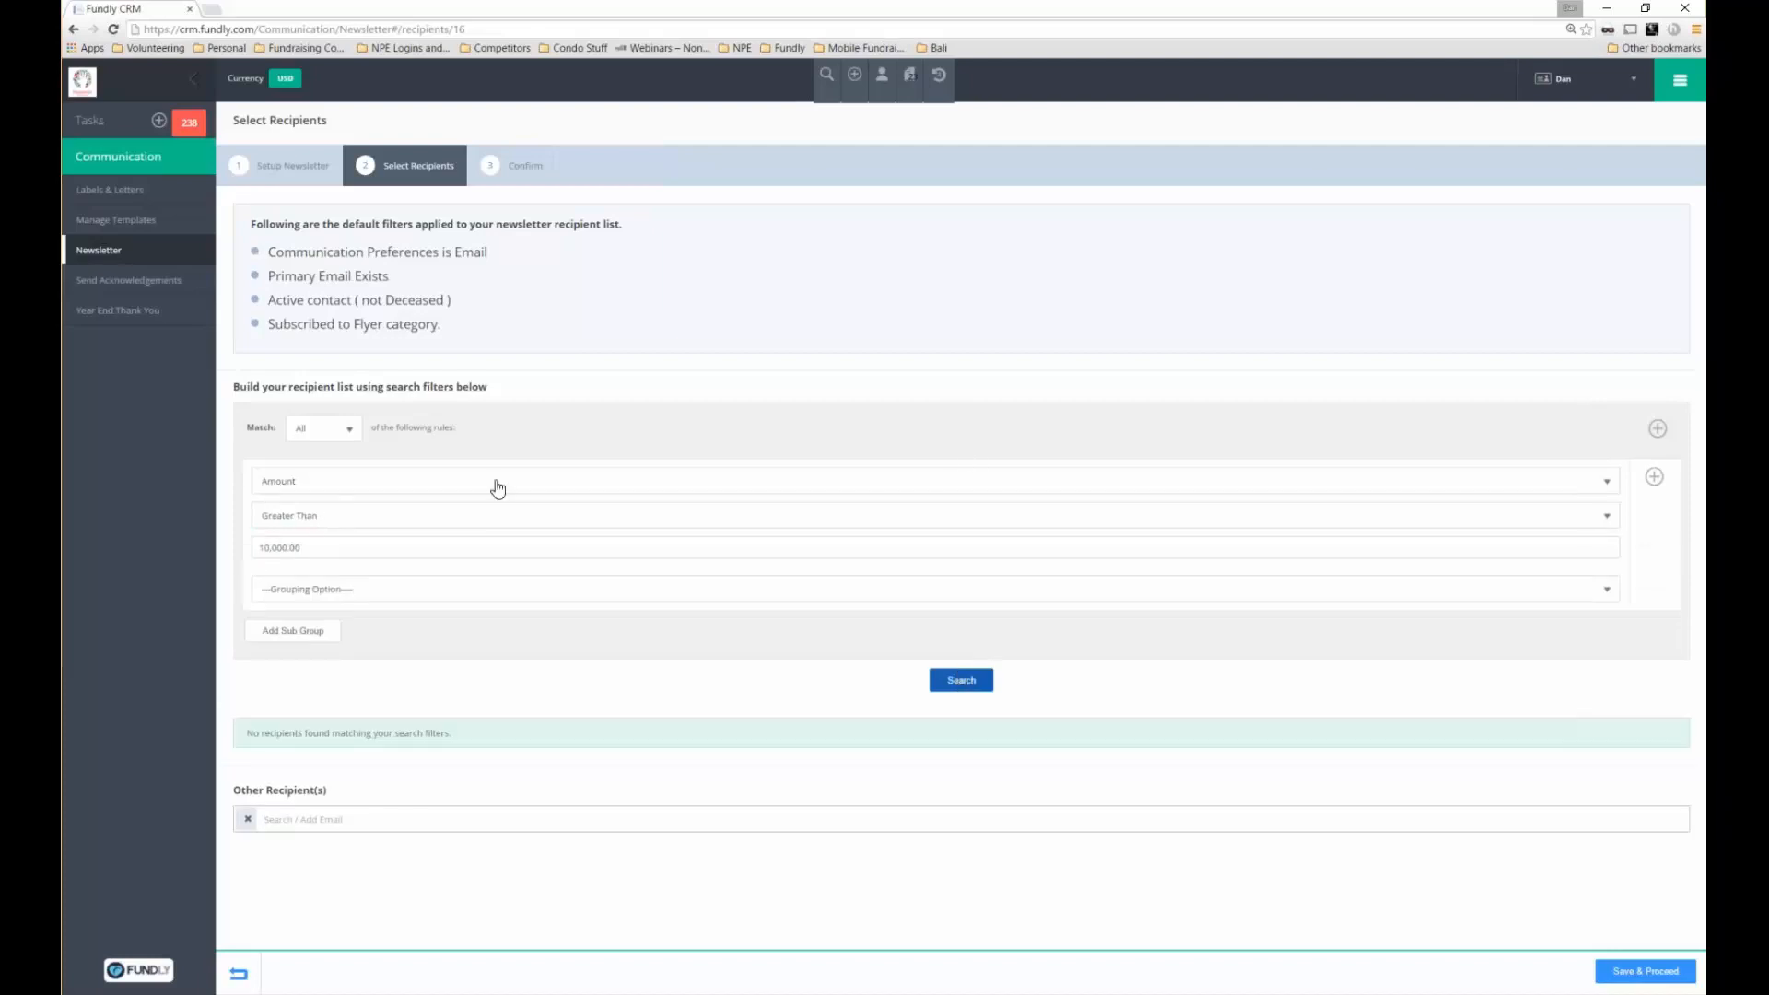
double_click(286, 548)
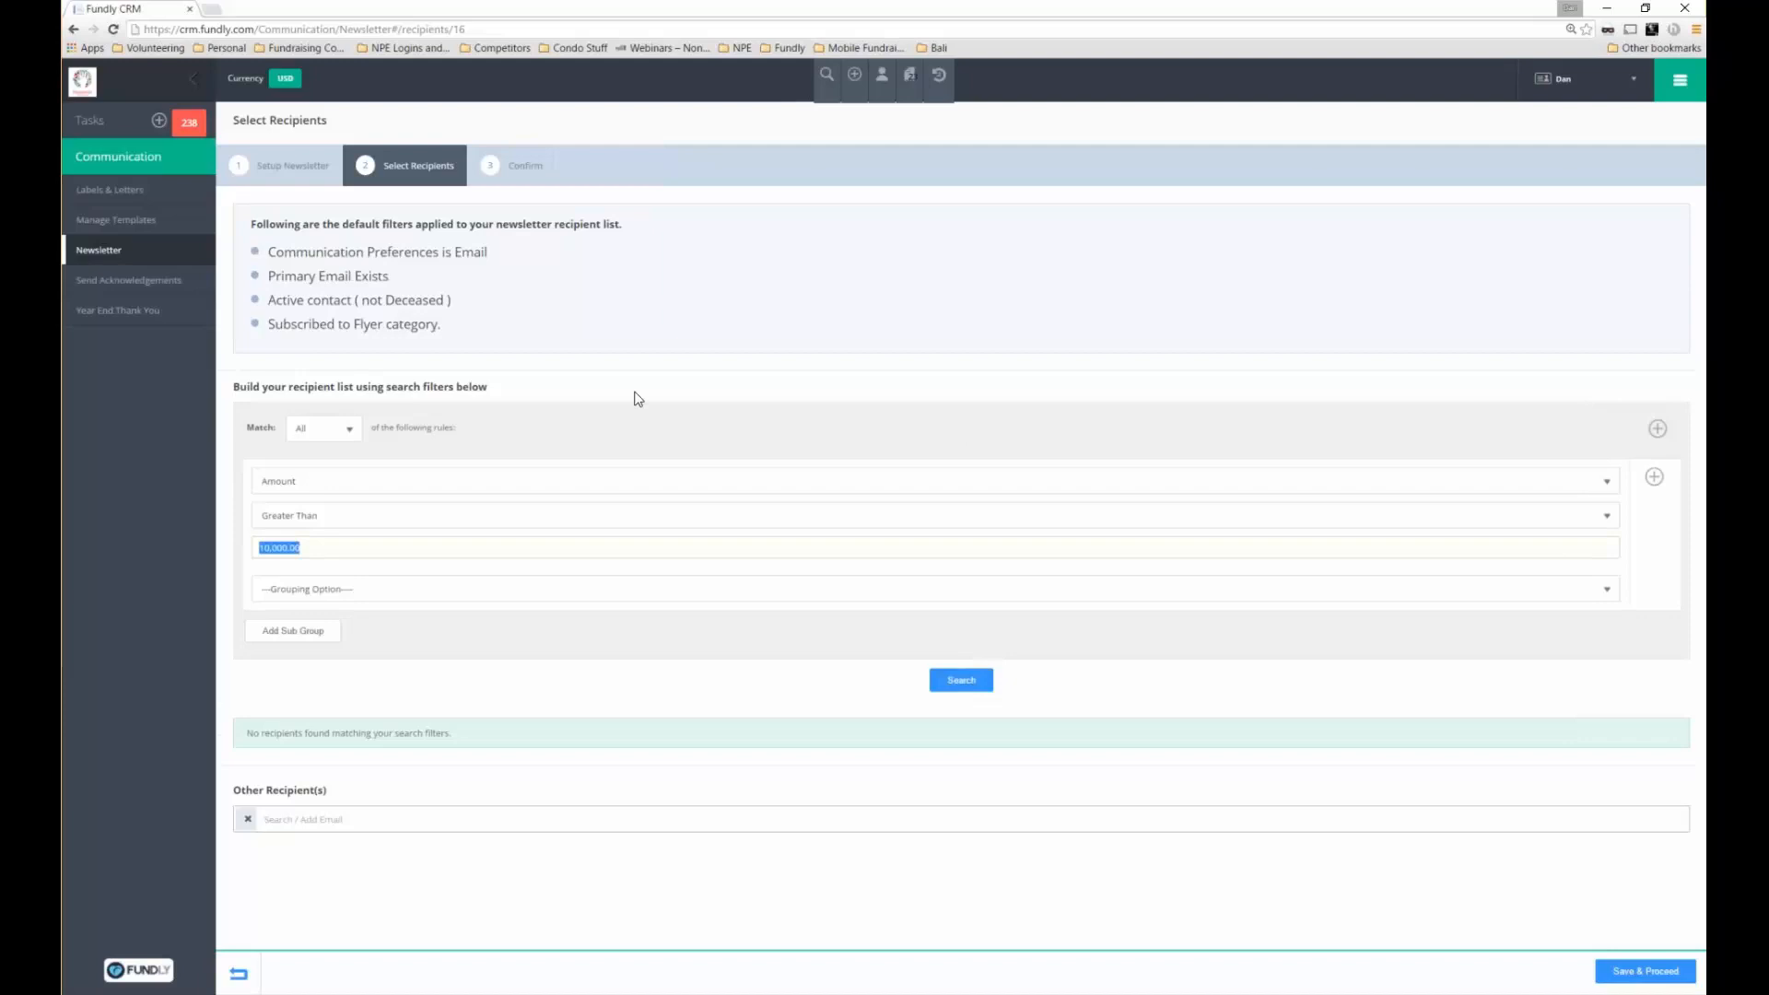
type("5000")
Return to newsletter setup, change the category from Flyer to Capital, and save
left_click(300, 169)
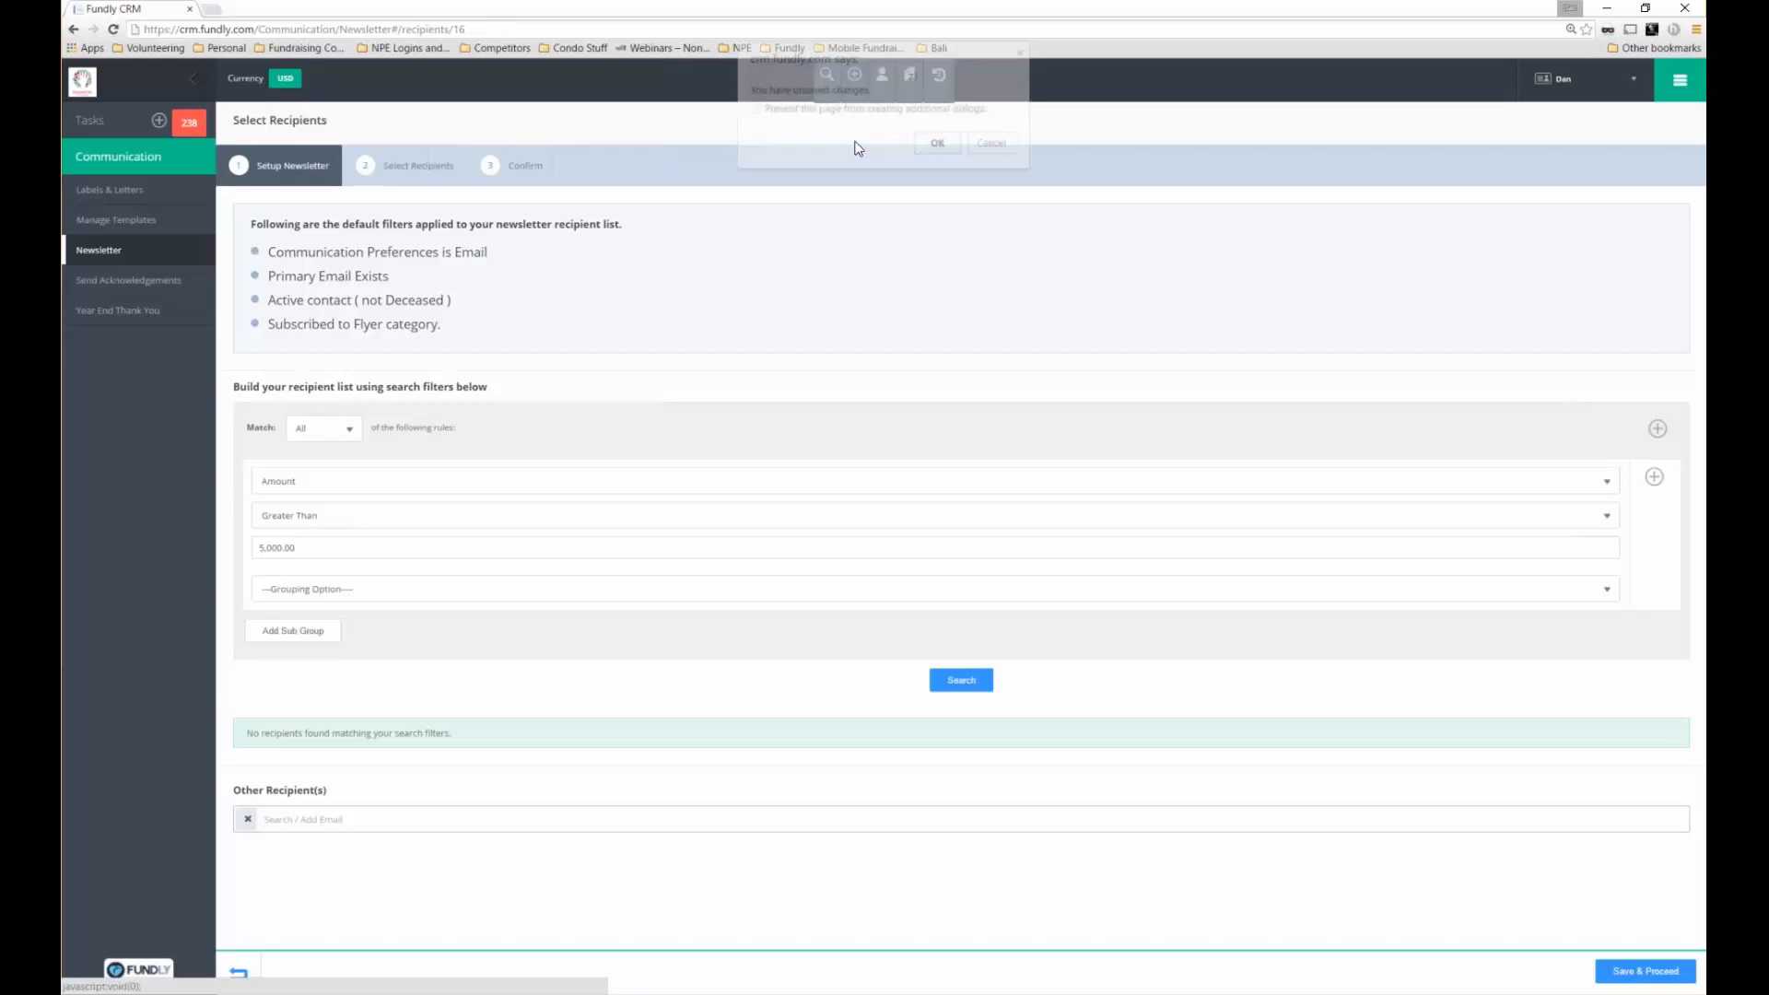
left_click(935, 144)
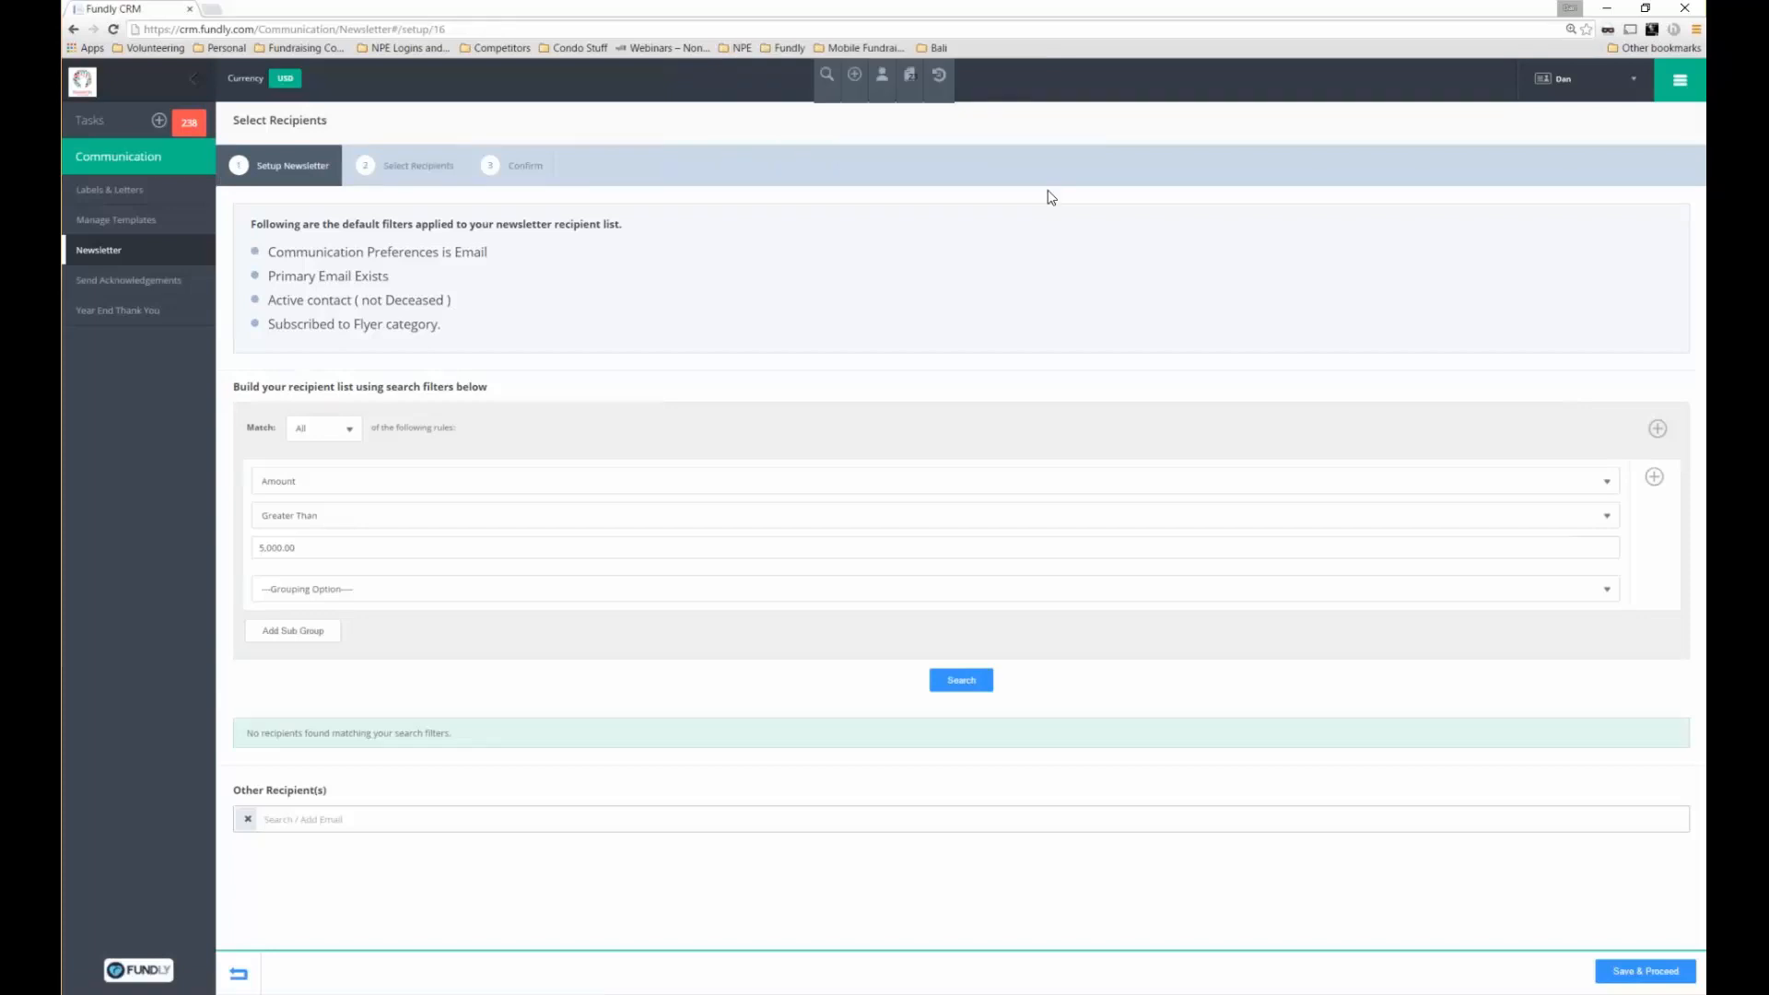
left_click(1050, 347)
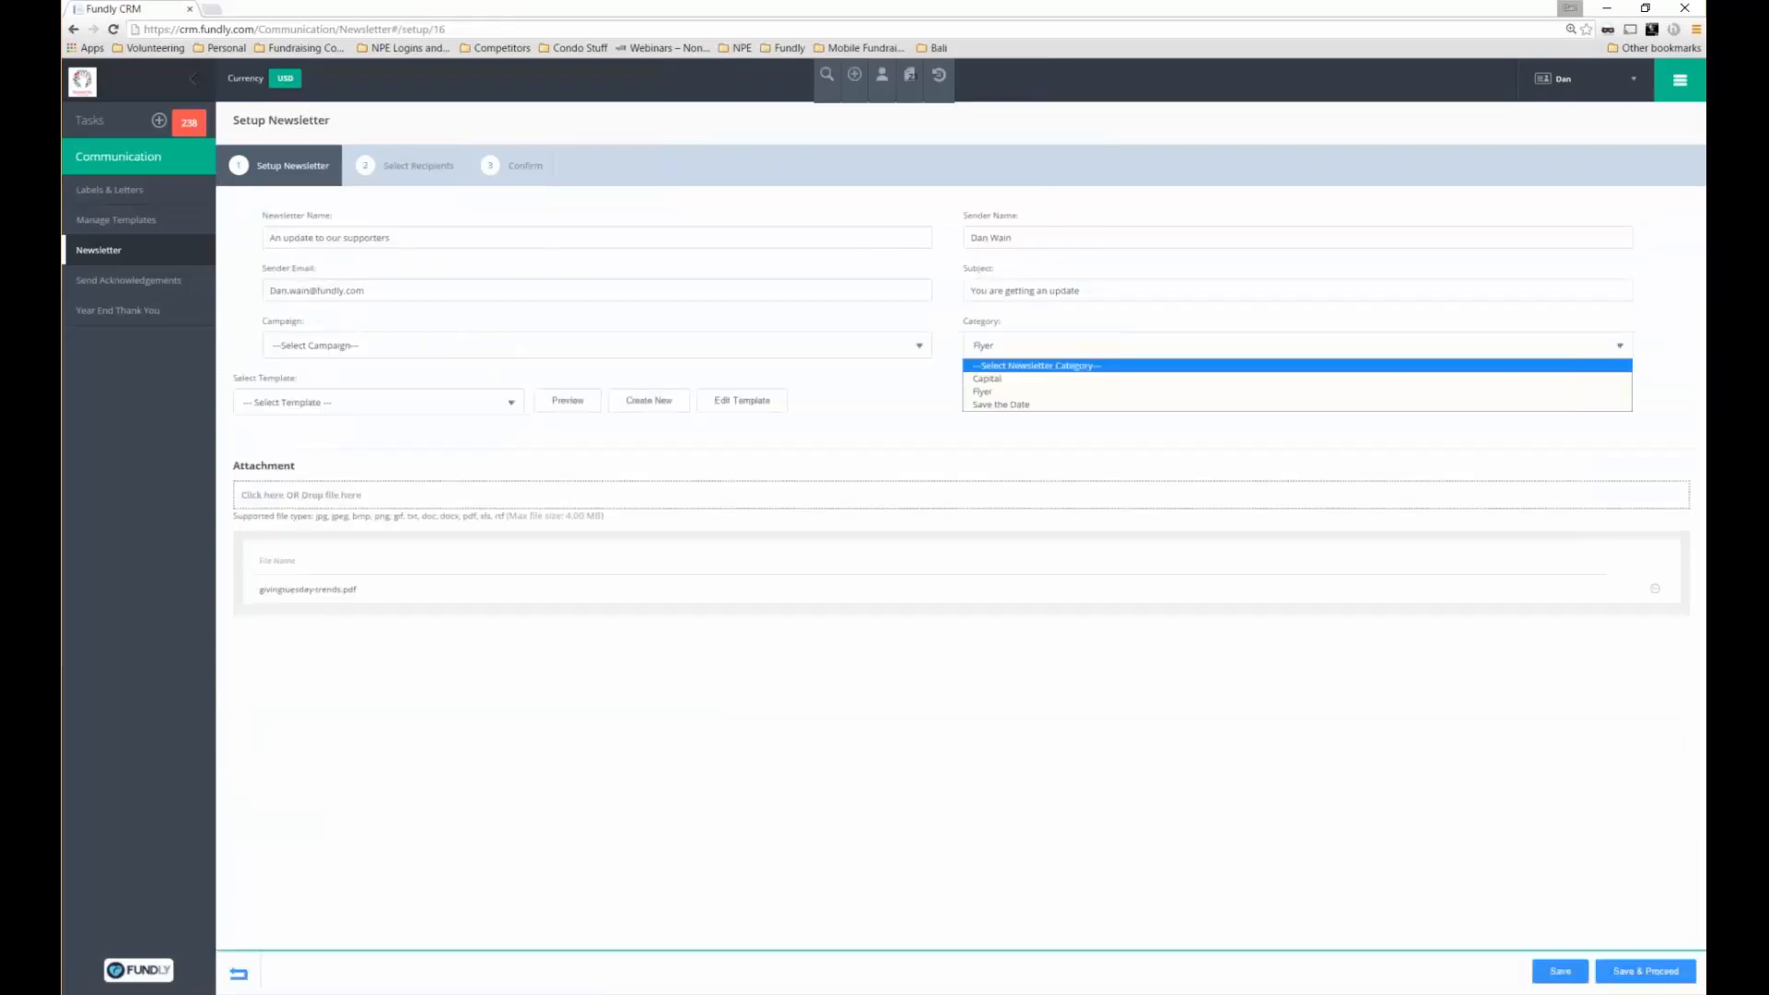
left_click(1011, 360)
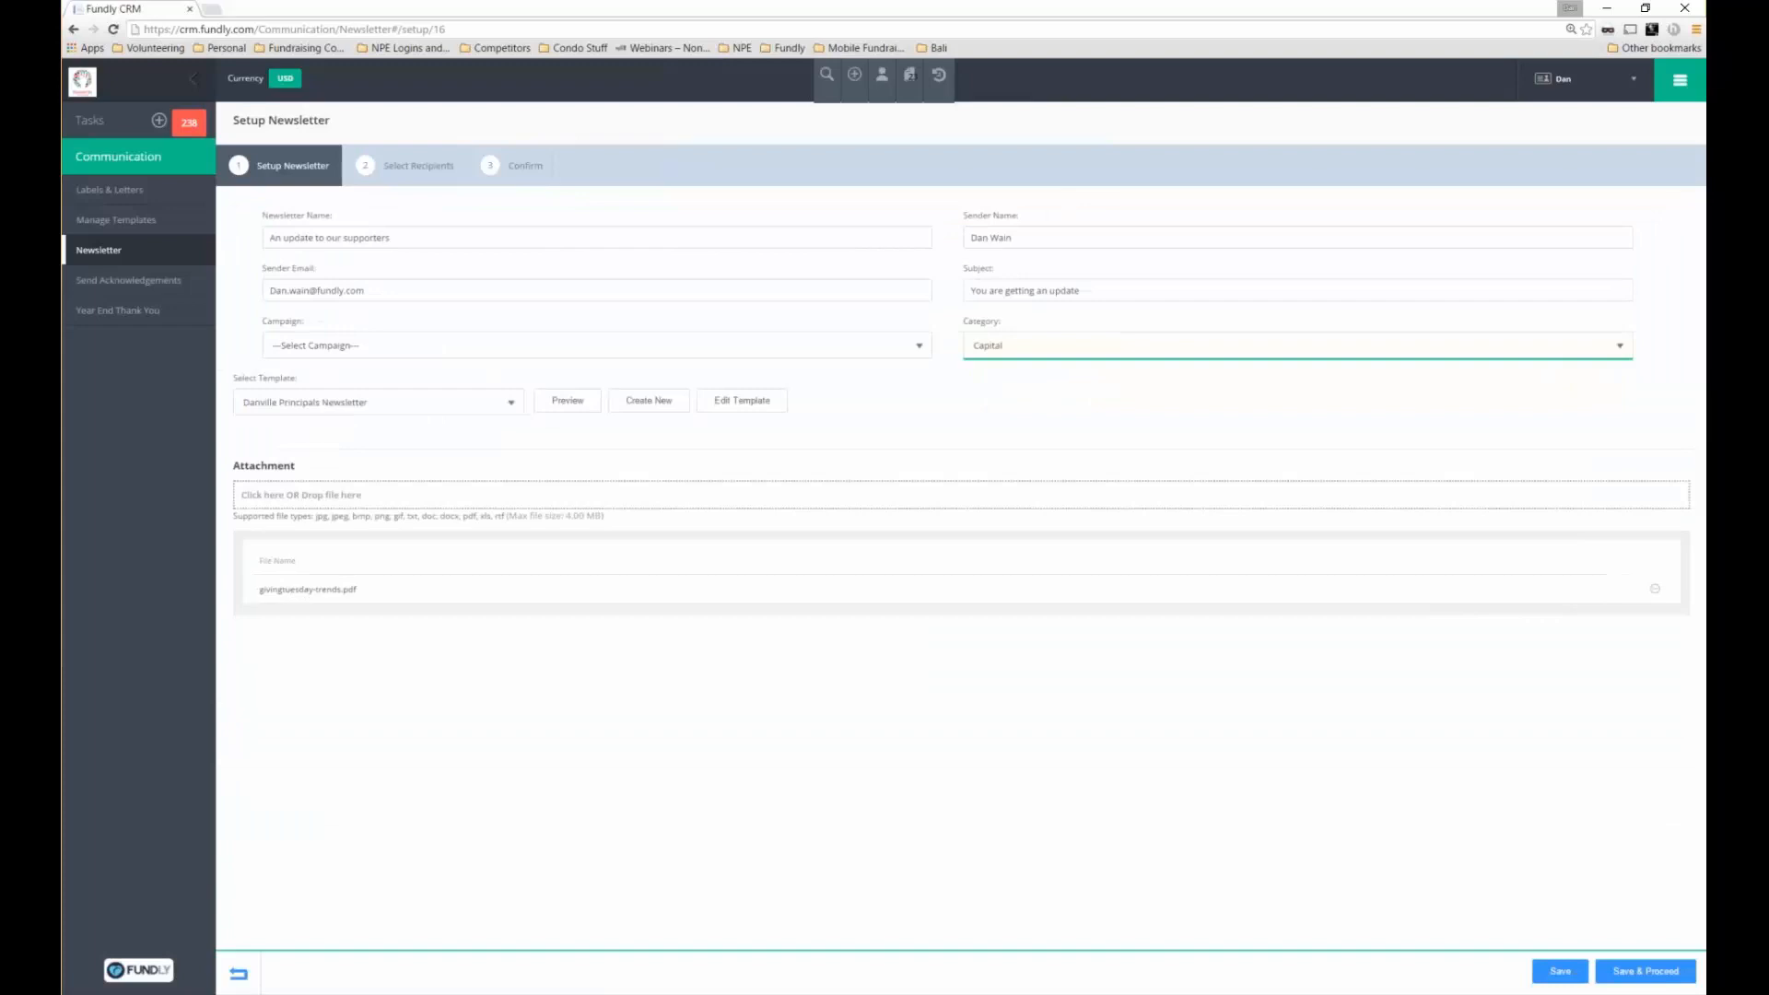
left_click(1645, 971)
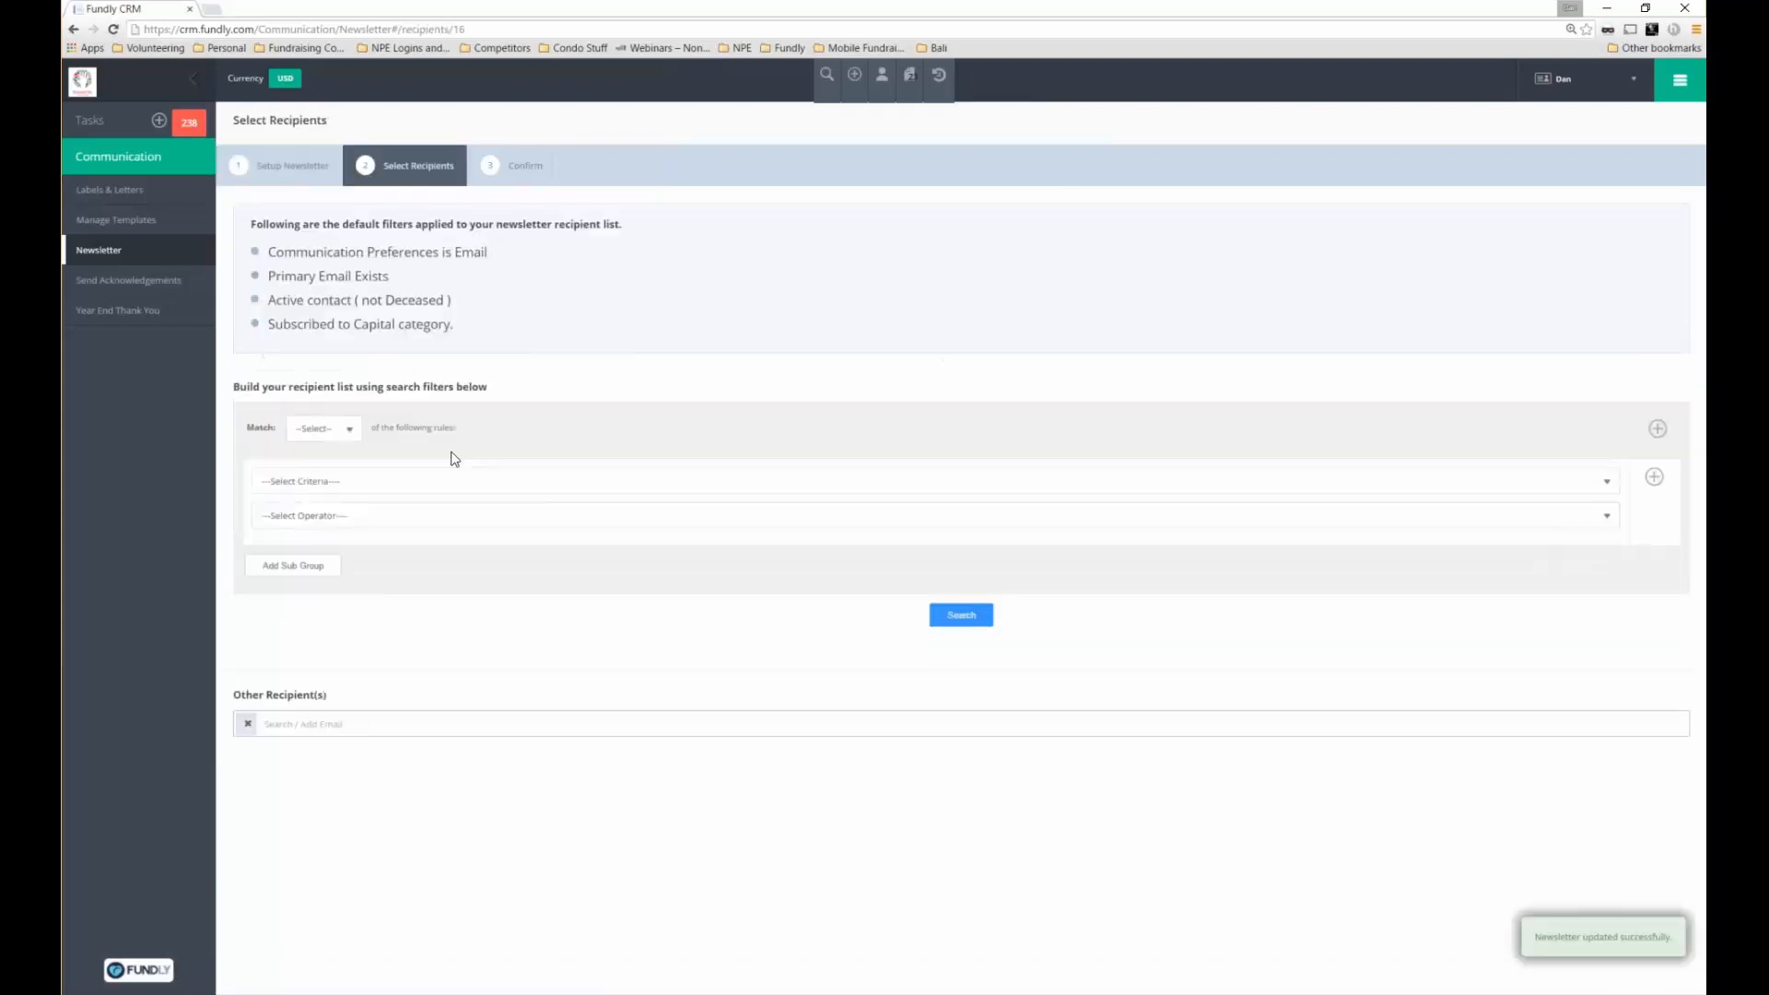
Start a Match All recipient rule on Amount with the Greater Than operator
left_click(324, 428)
left_click(328, 481)
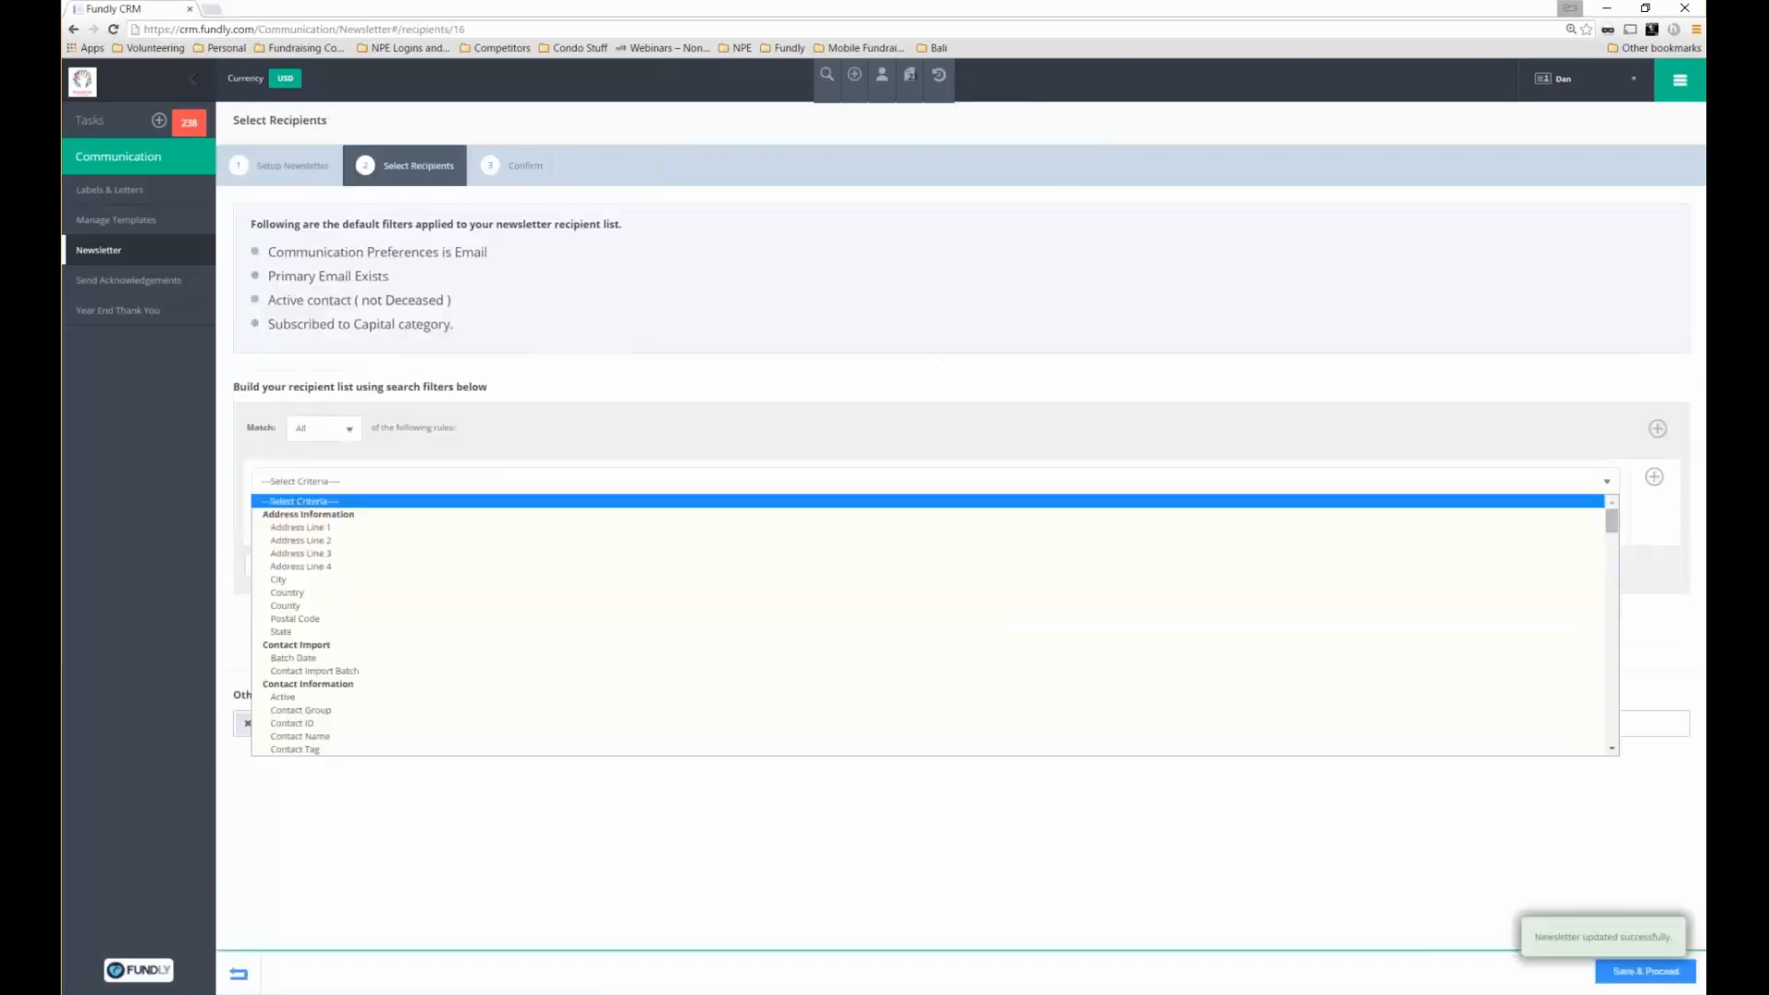
scroll(1597, 593, "down", 15)
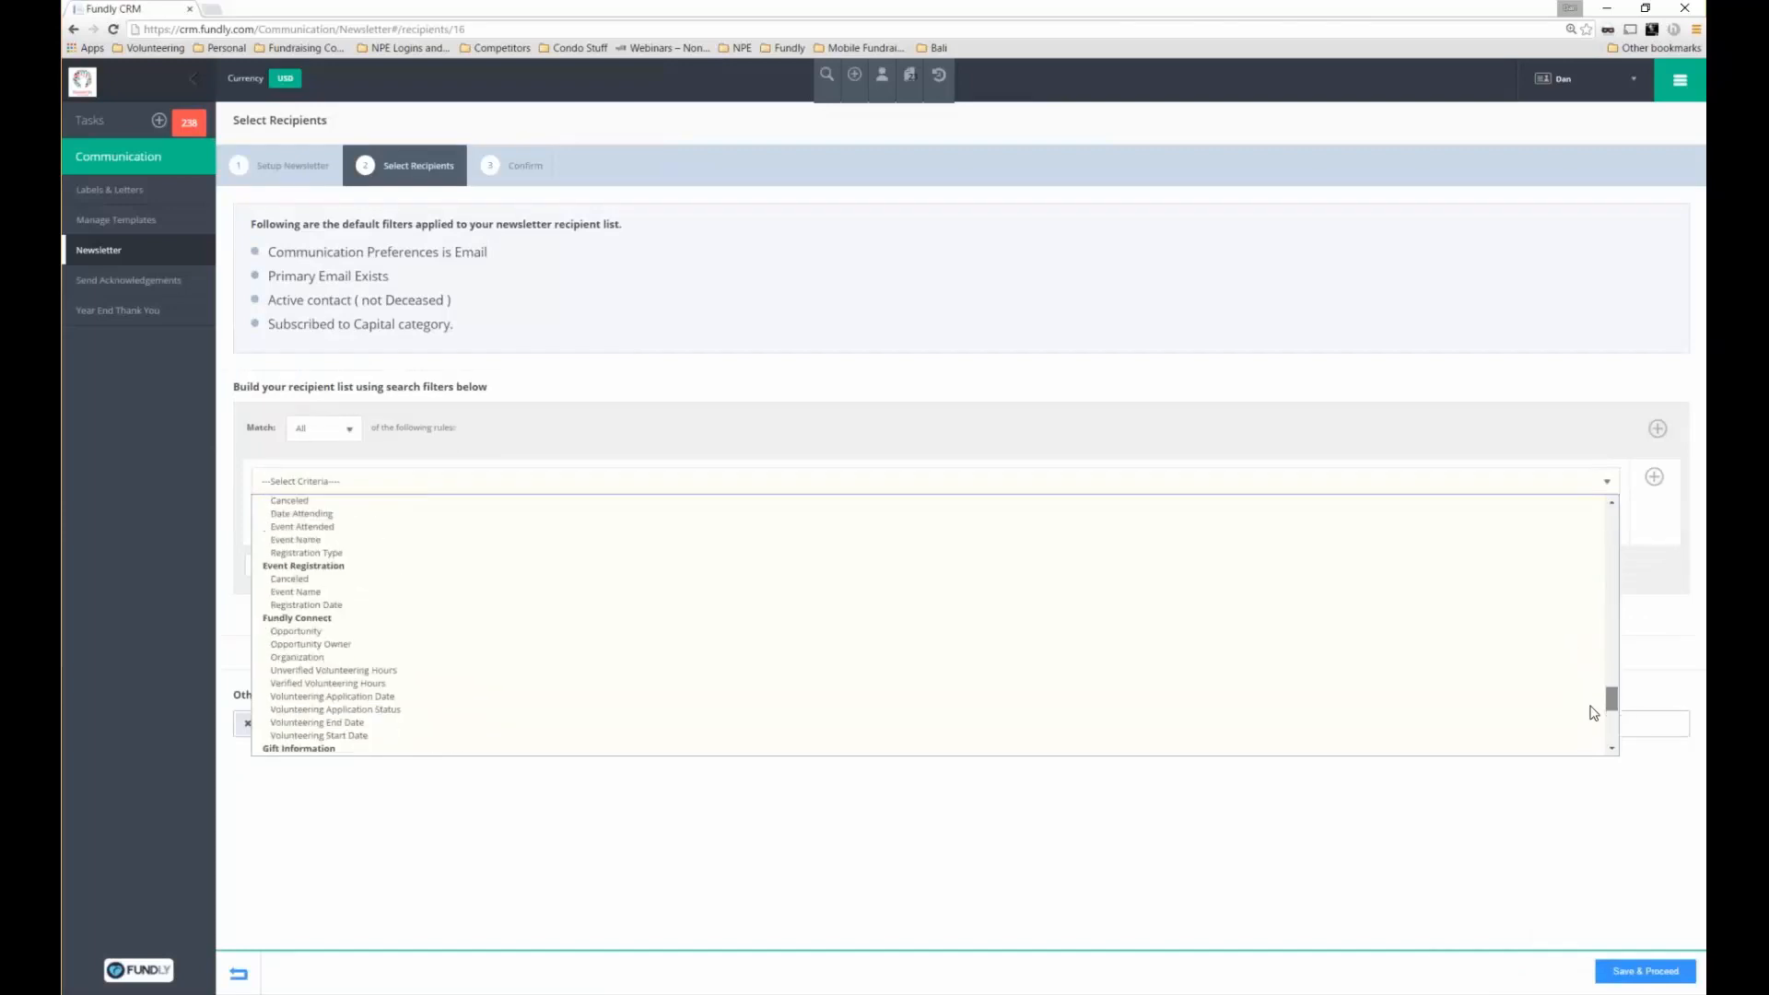
scroll(1593, 712, "down", 4)
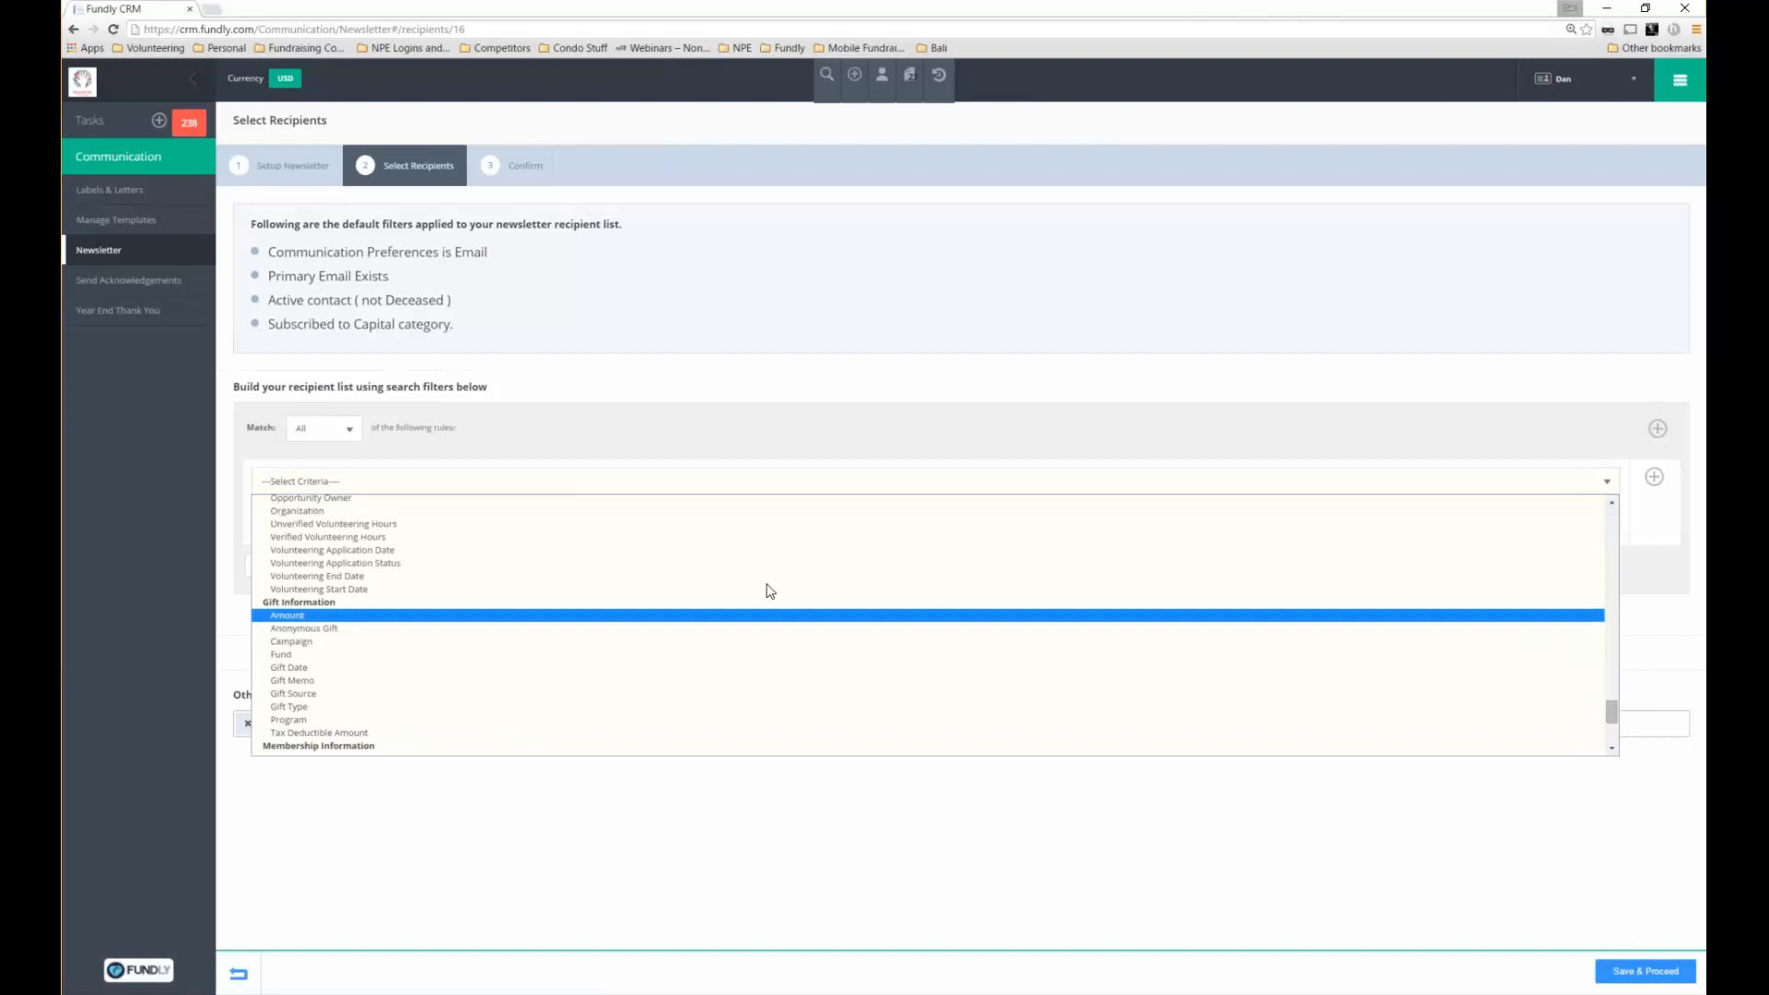
key("Escape")
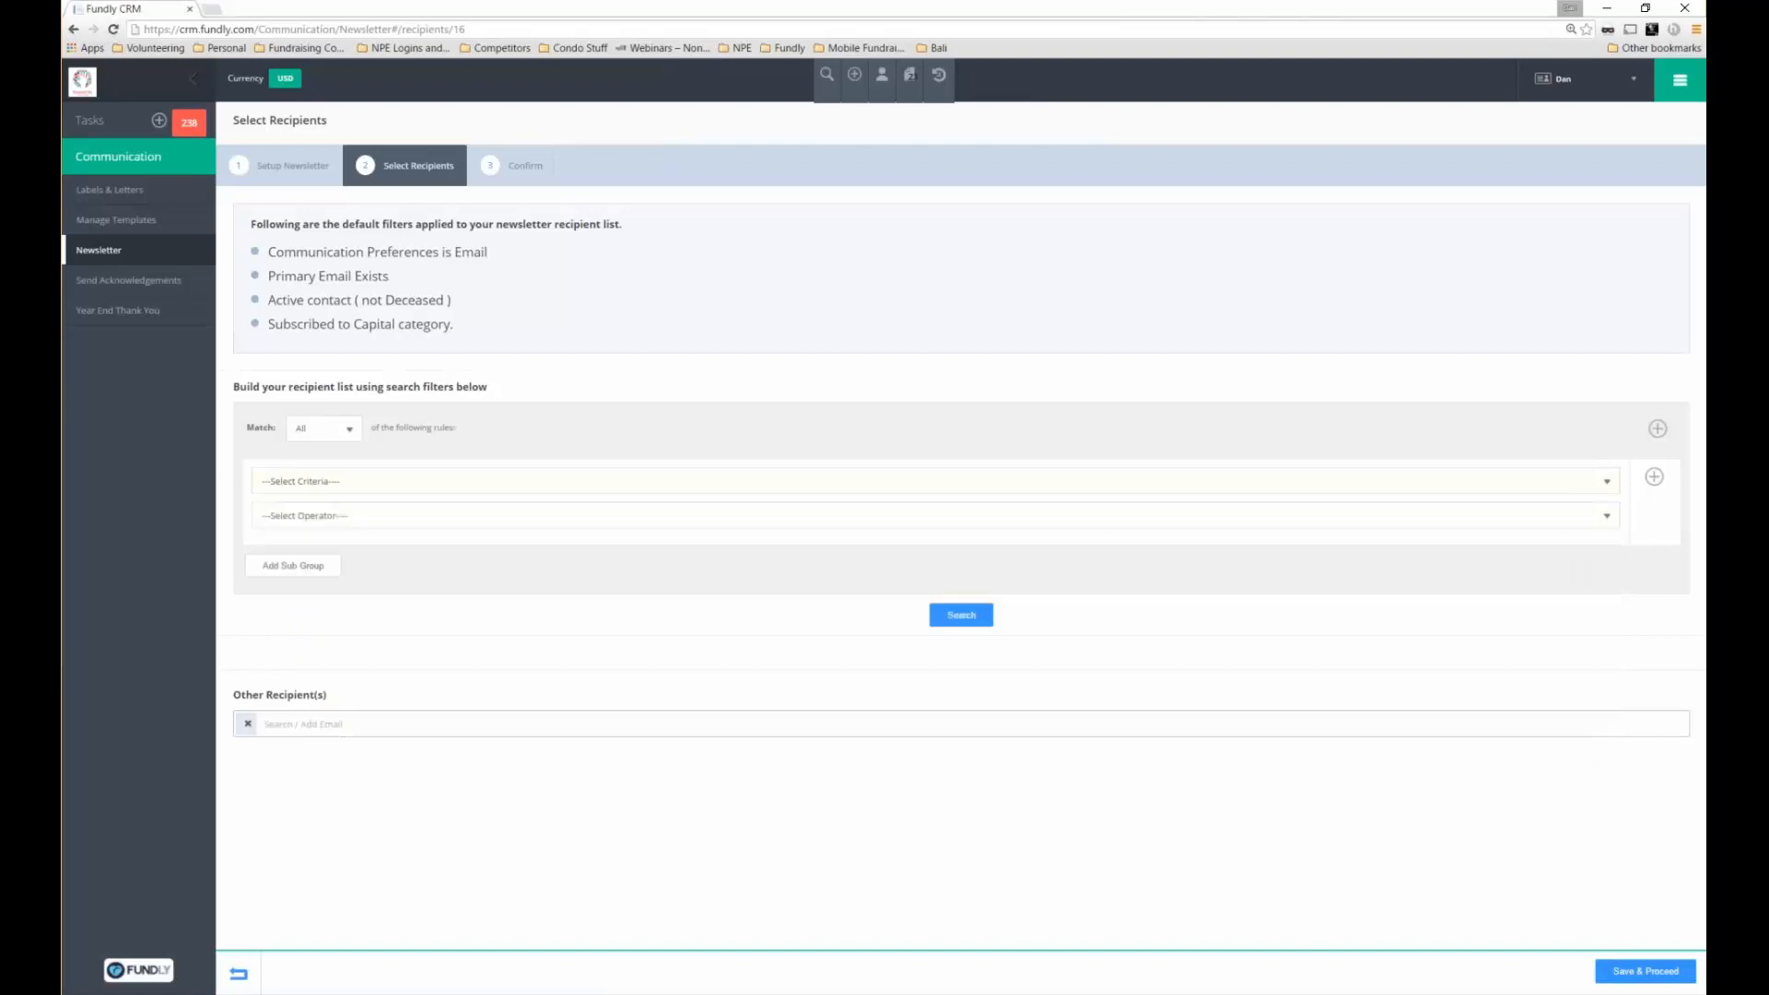
left_click(456, 520)
left_click(456, 518)
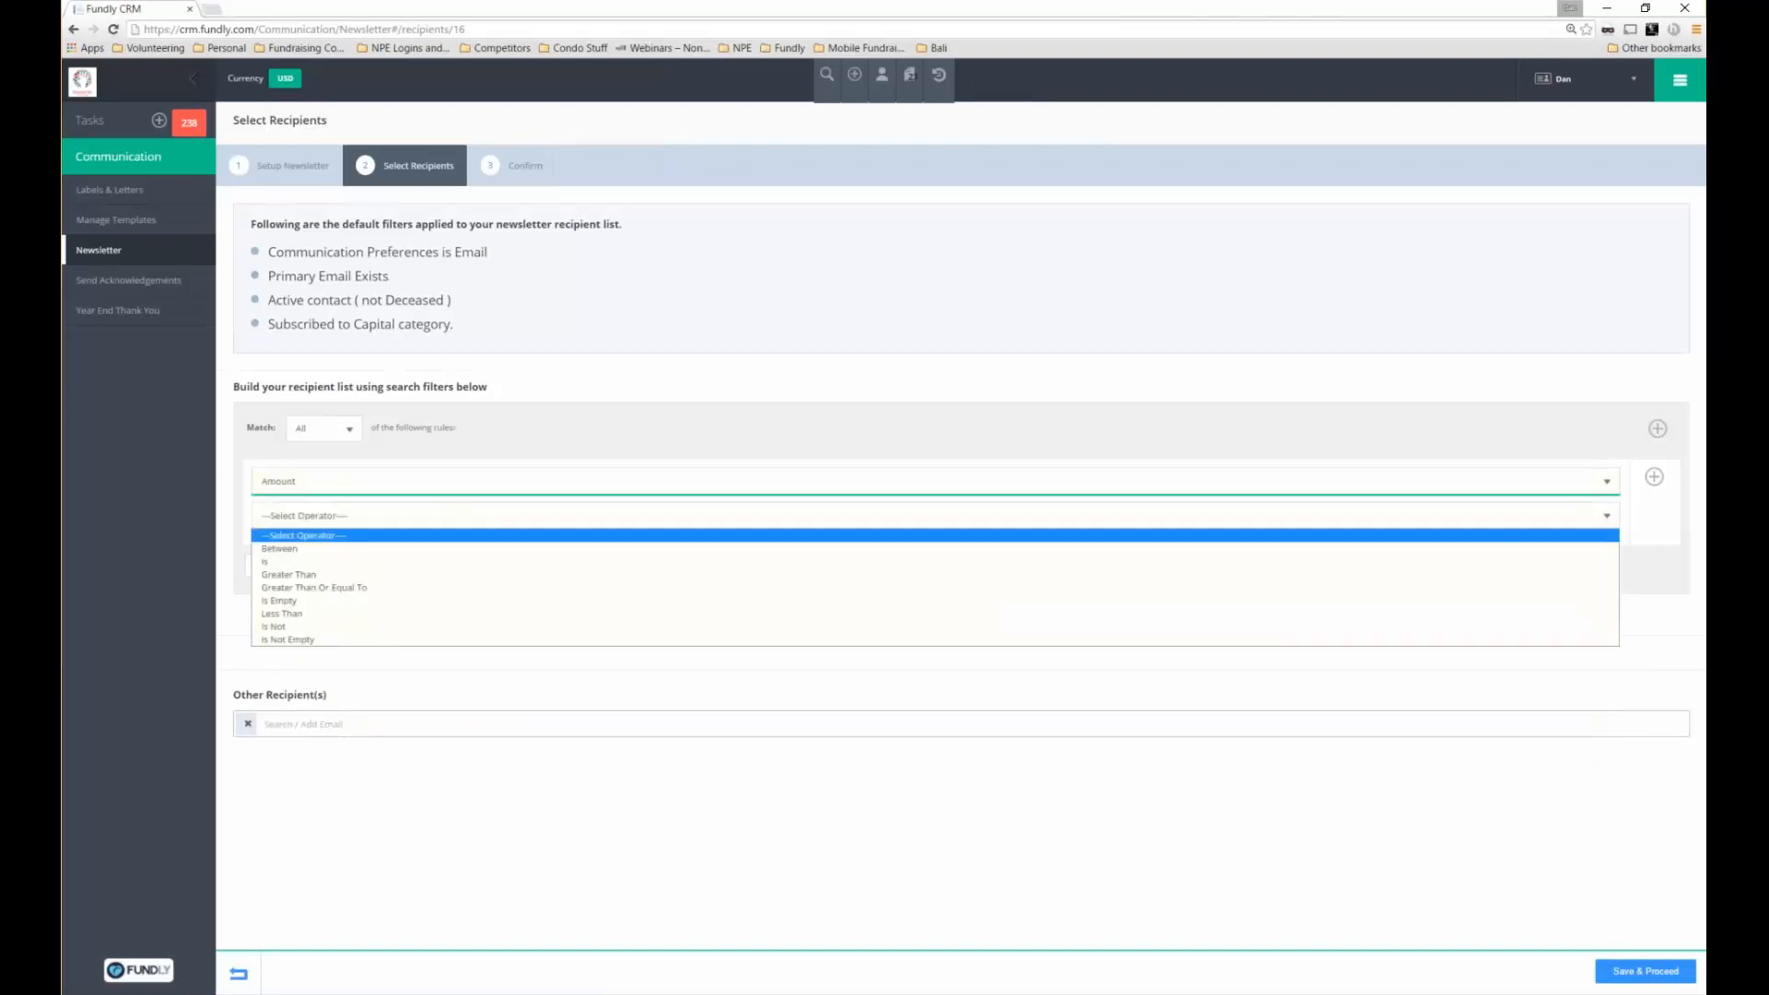
left_click(343, 573)
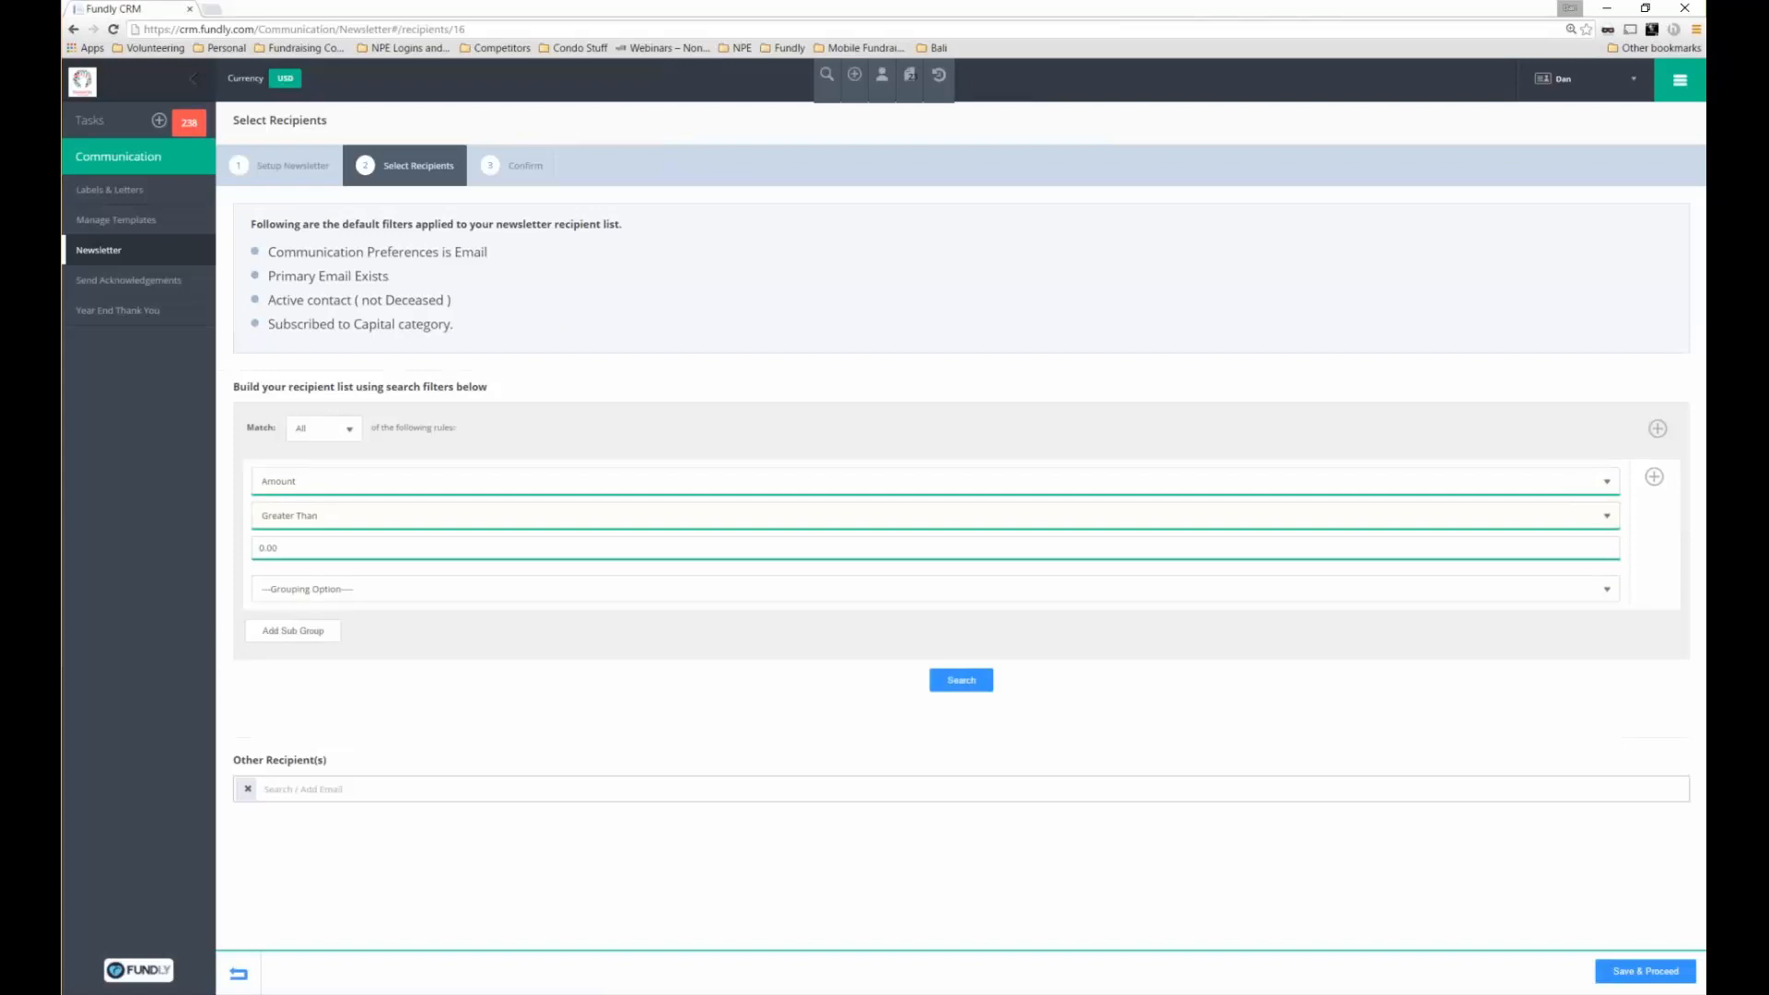
left_click(343, 547)
Enter 10000 as the amount threshold and run the recipient search
type("10000")
key("Return")
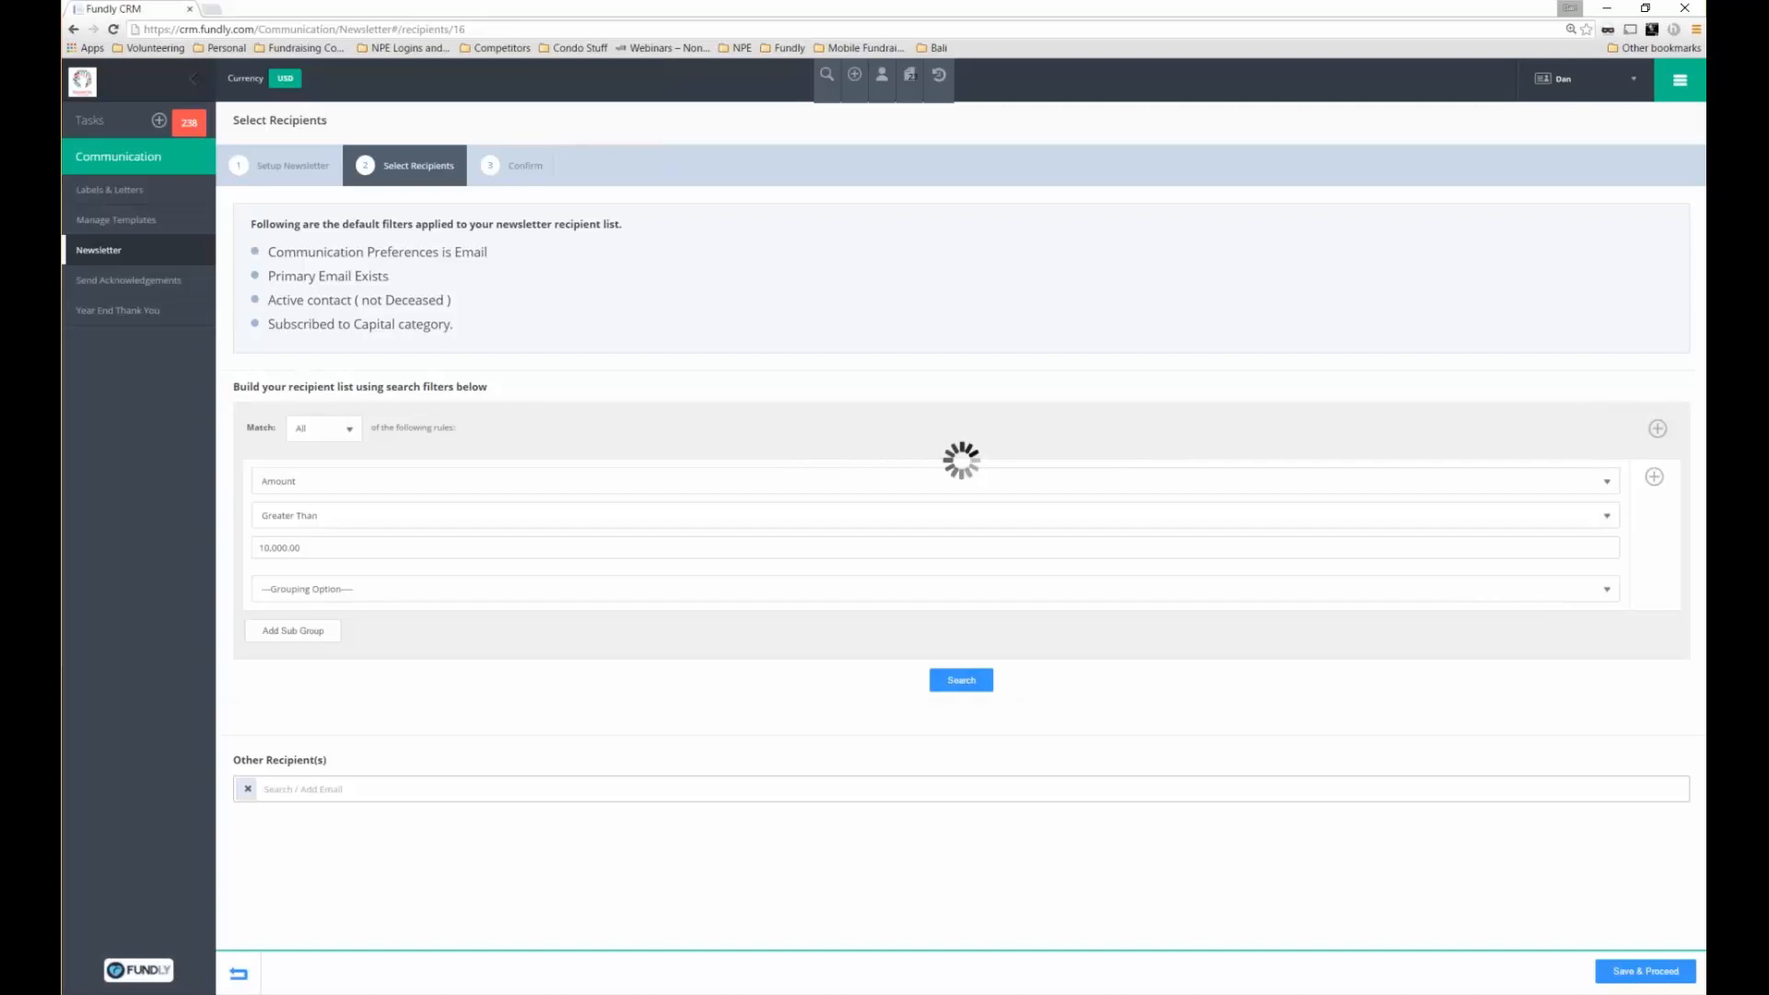
Reload the recipient page to clear the Amount rule, then browse the criteria list
key("F5")
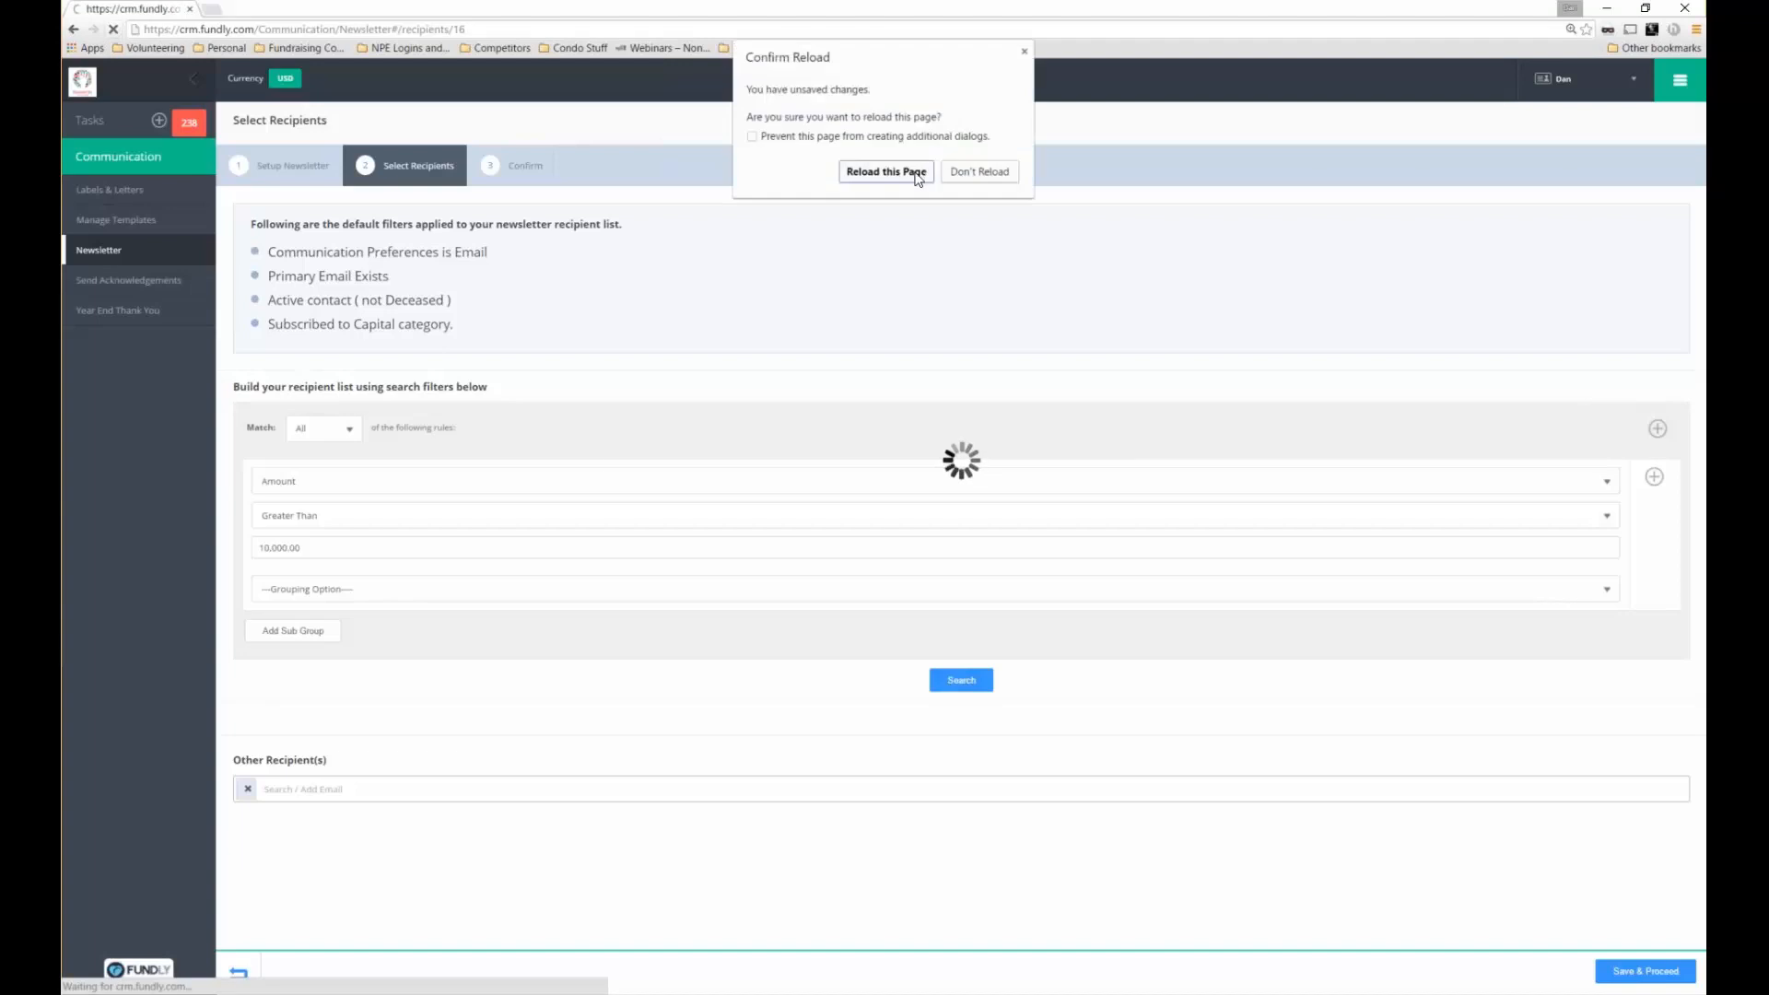
left_click(924, 173)
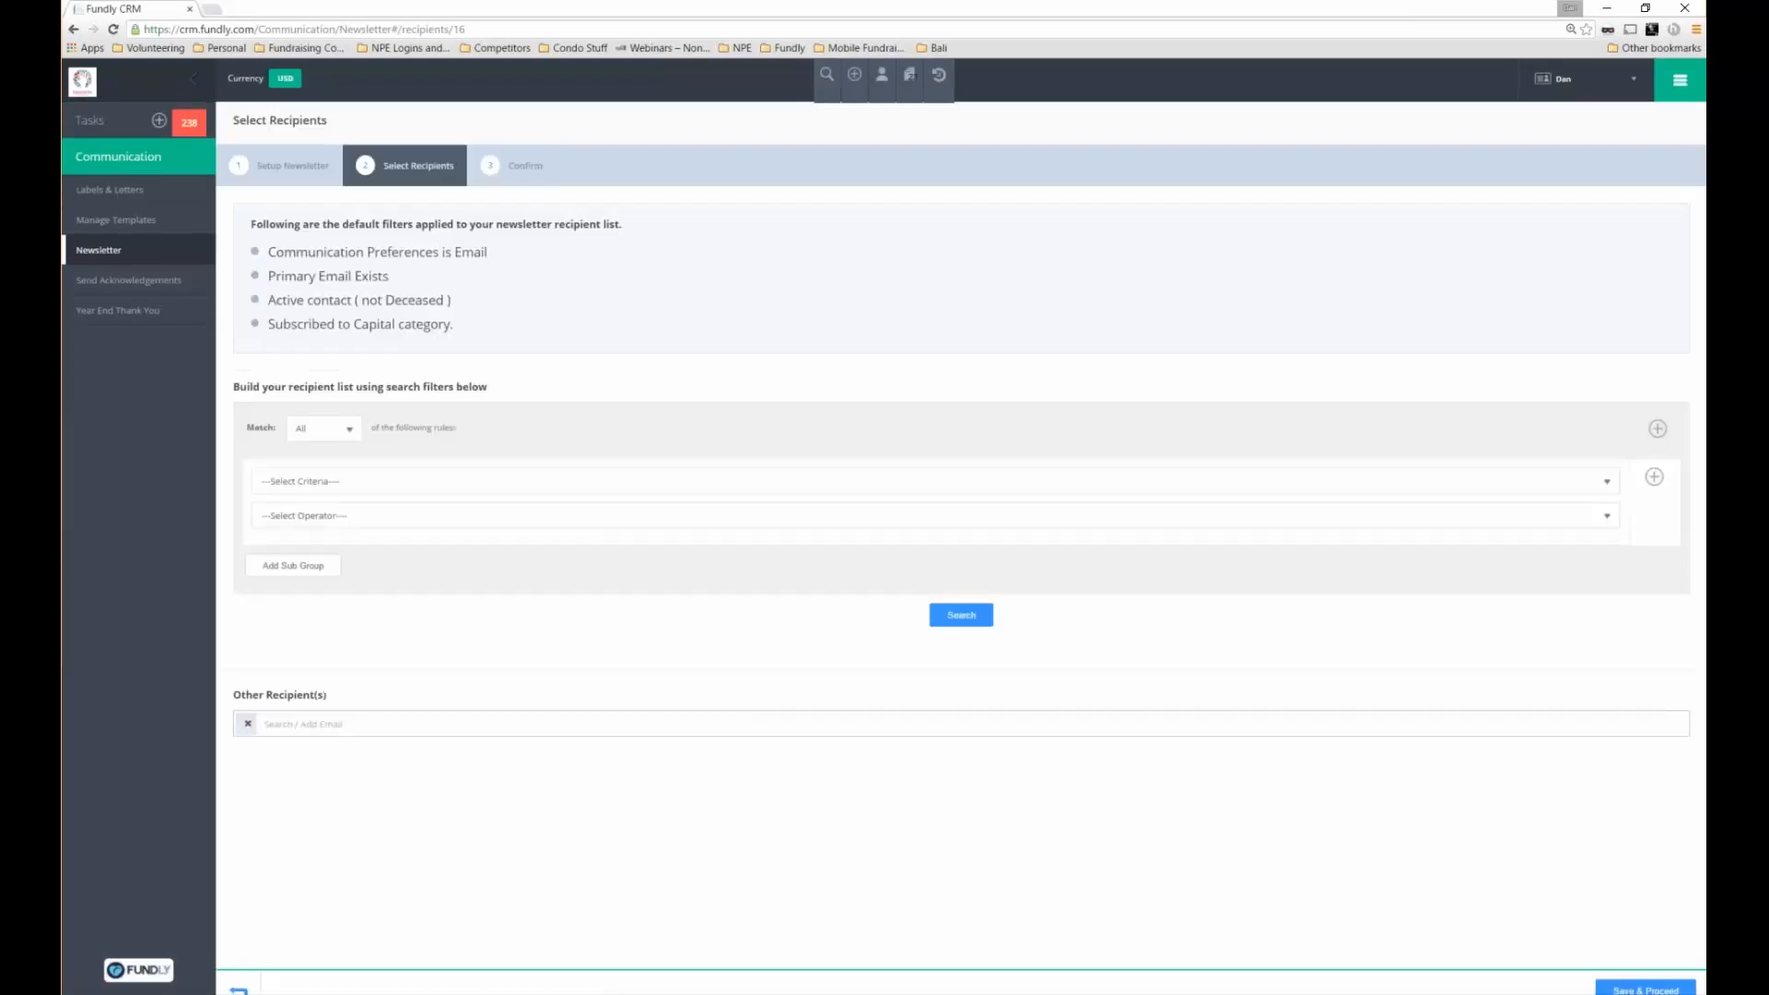
left_click(346, 487)
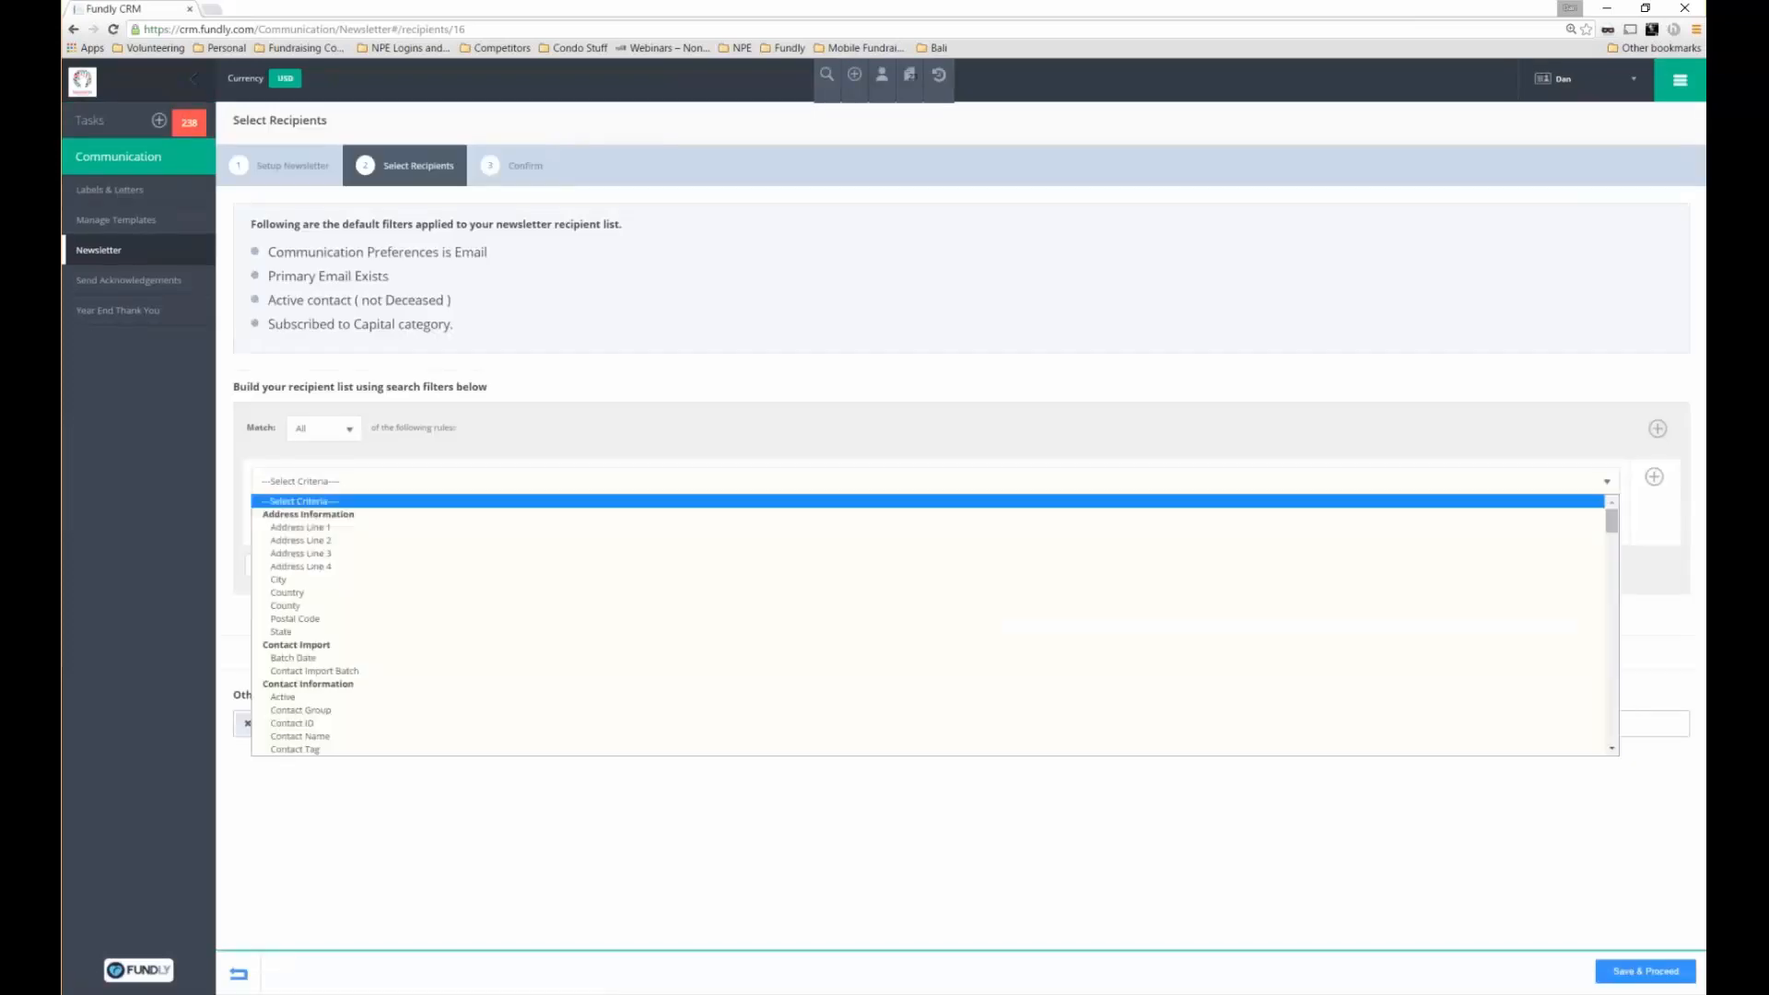
scroll(1599, 710, "down", 10)
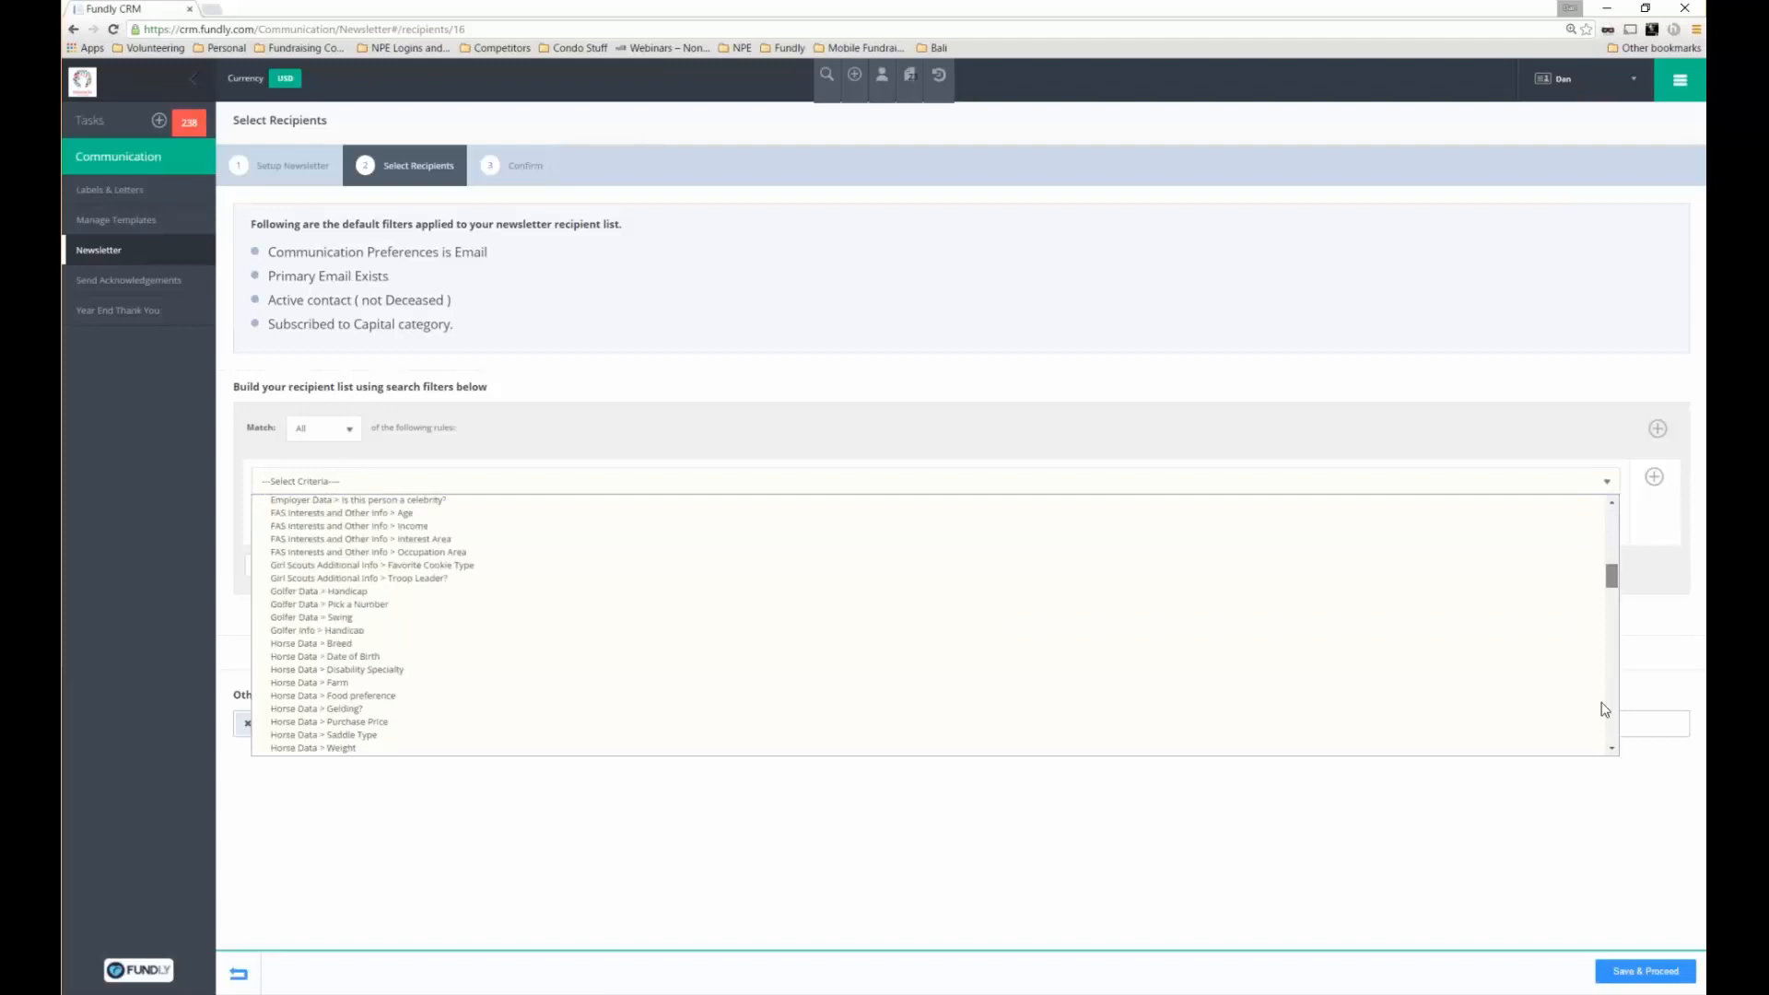
scroll(1598, 727, "down", 3)
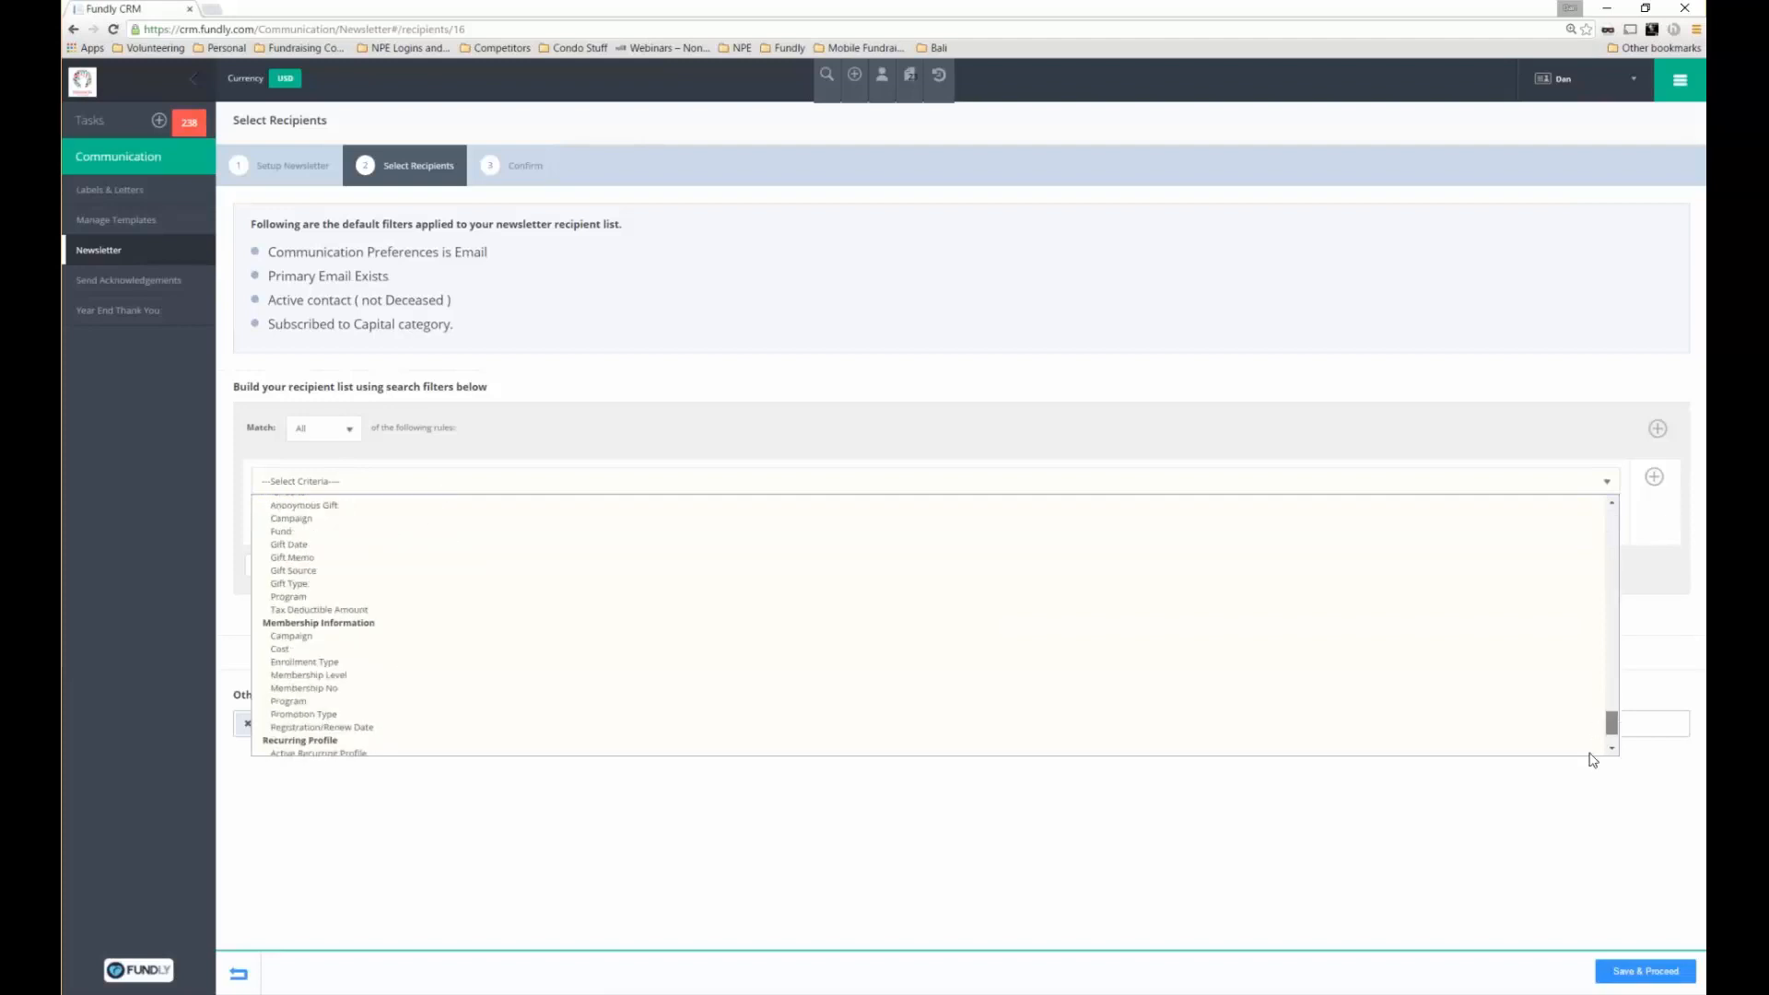
scroll(1593, 751, "down", 2)
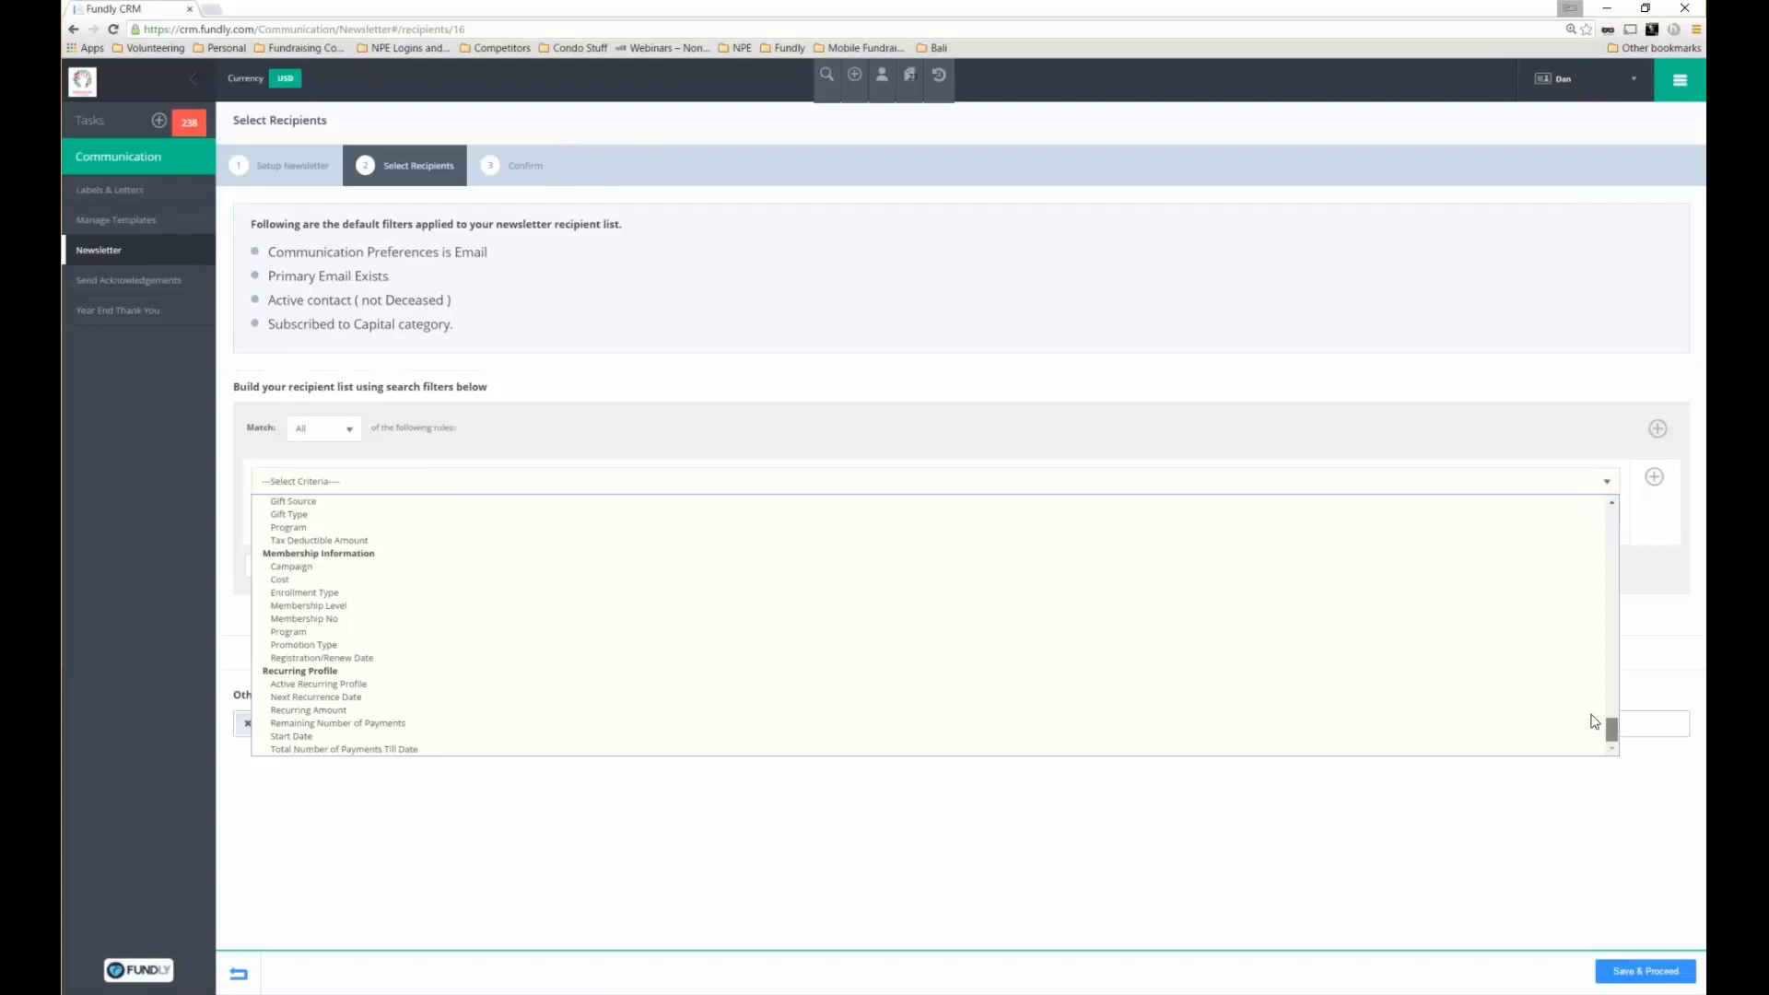
scroll(1594, 722, "up", 5)
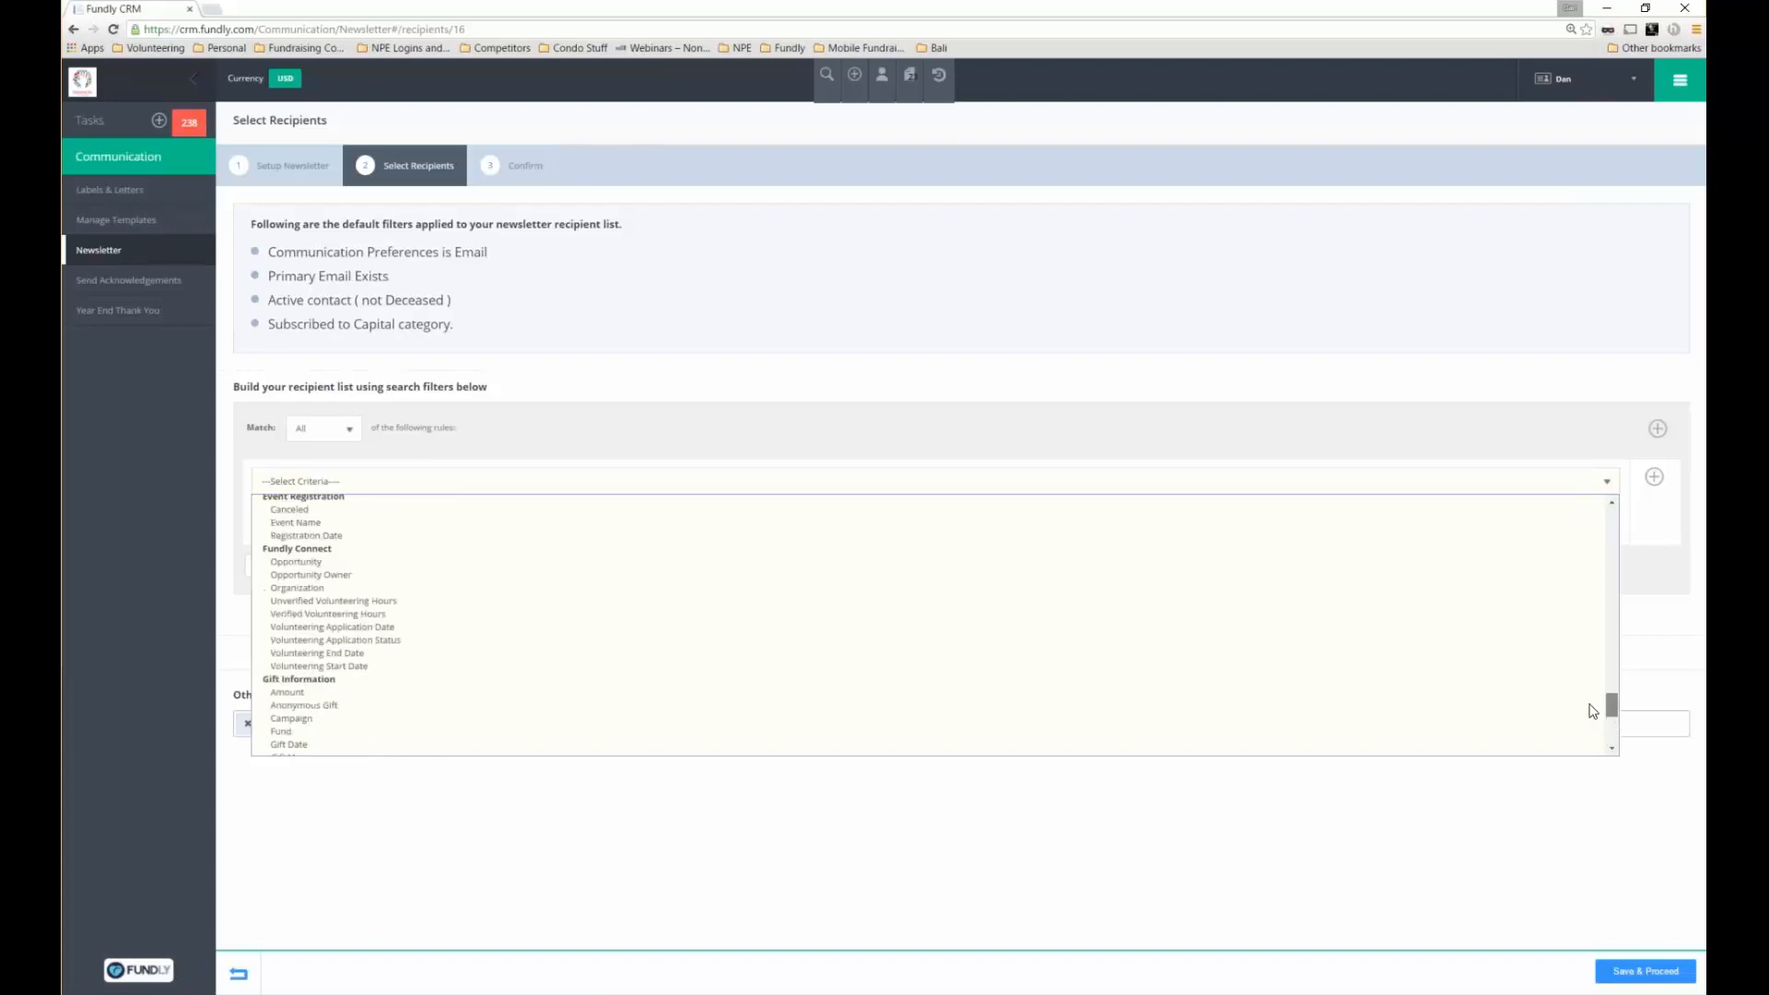
scroll(1594, 711, "up", 1)
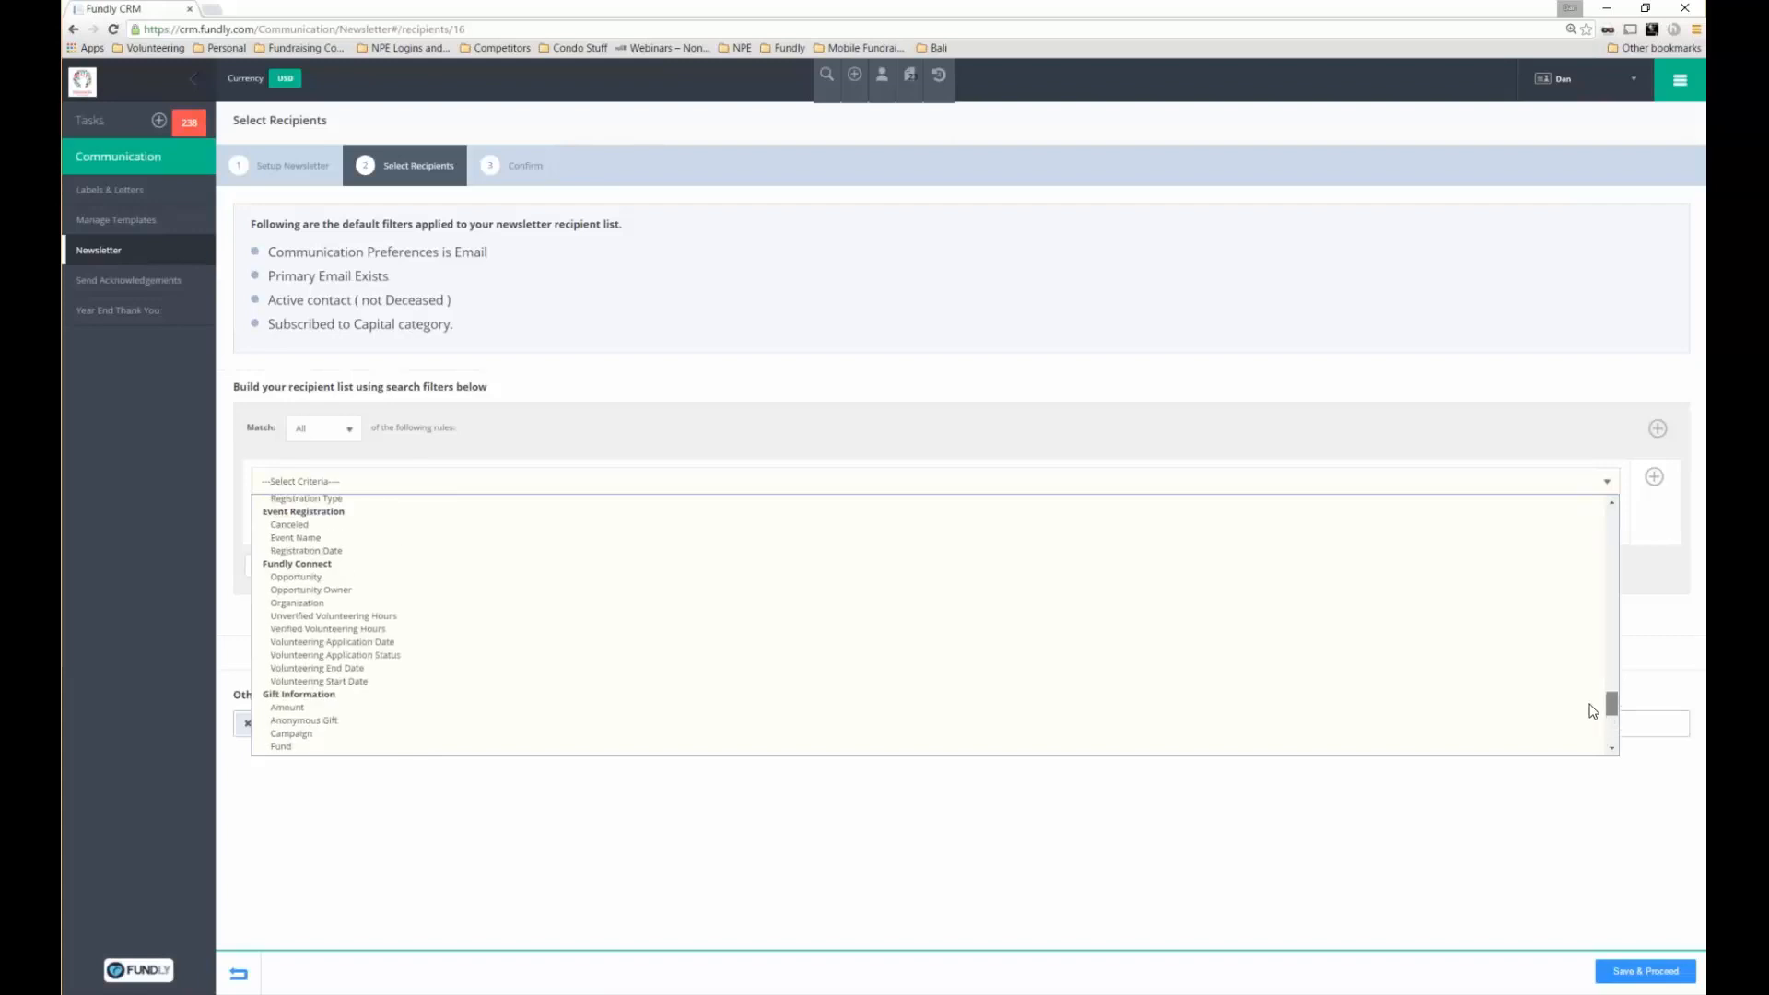
scroll(335, 582, "down", 1)
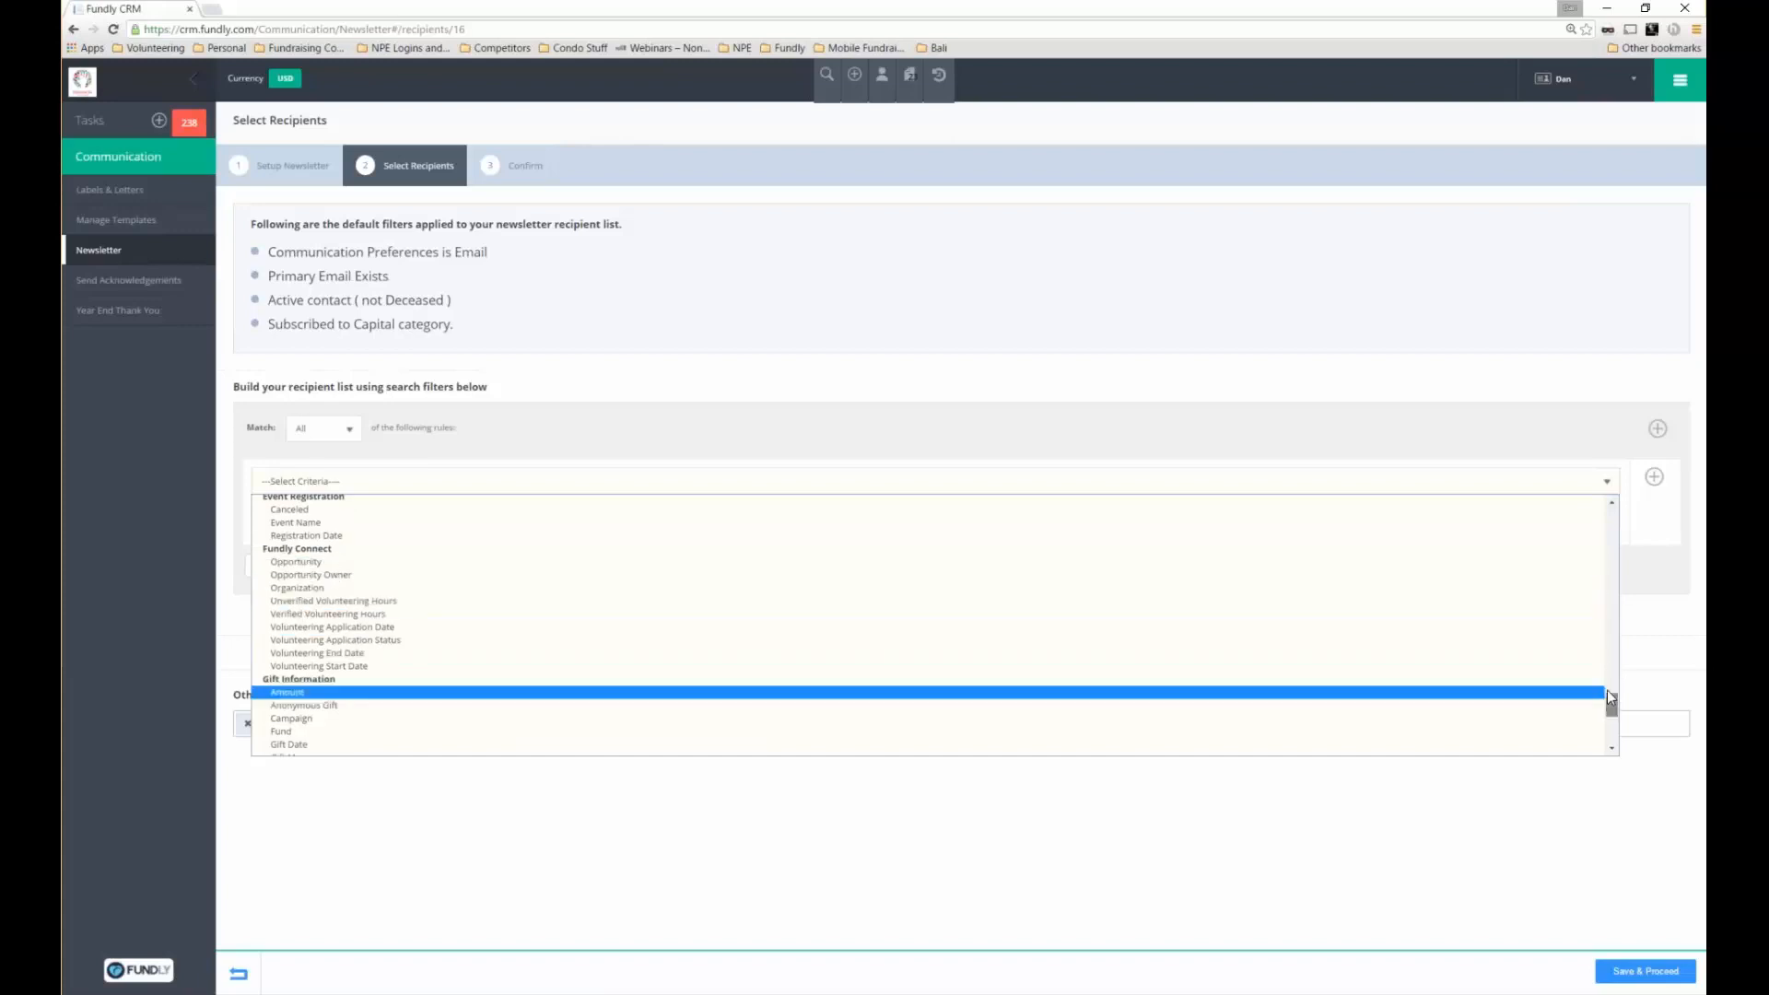
left_click_drag(1607, 689, 1604, 671)
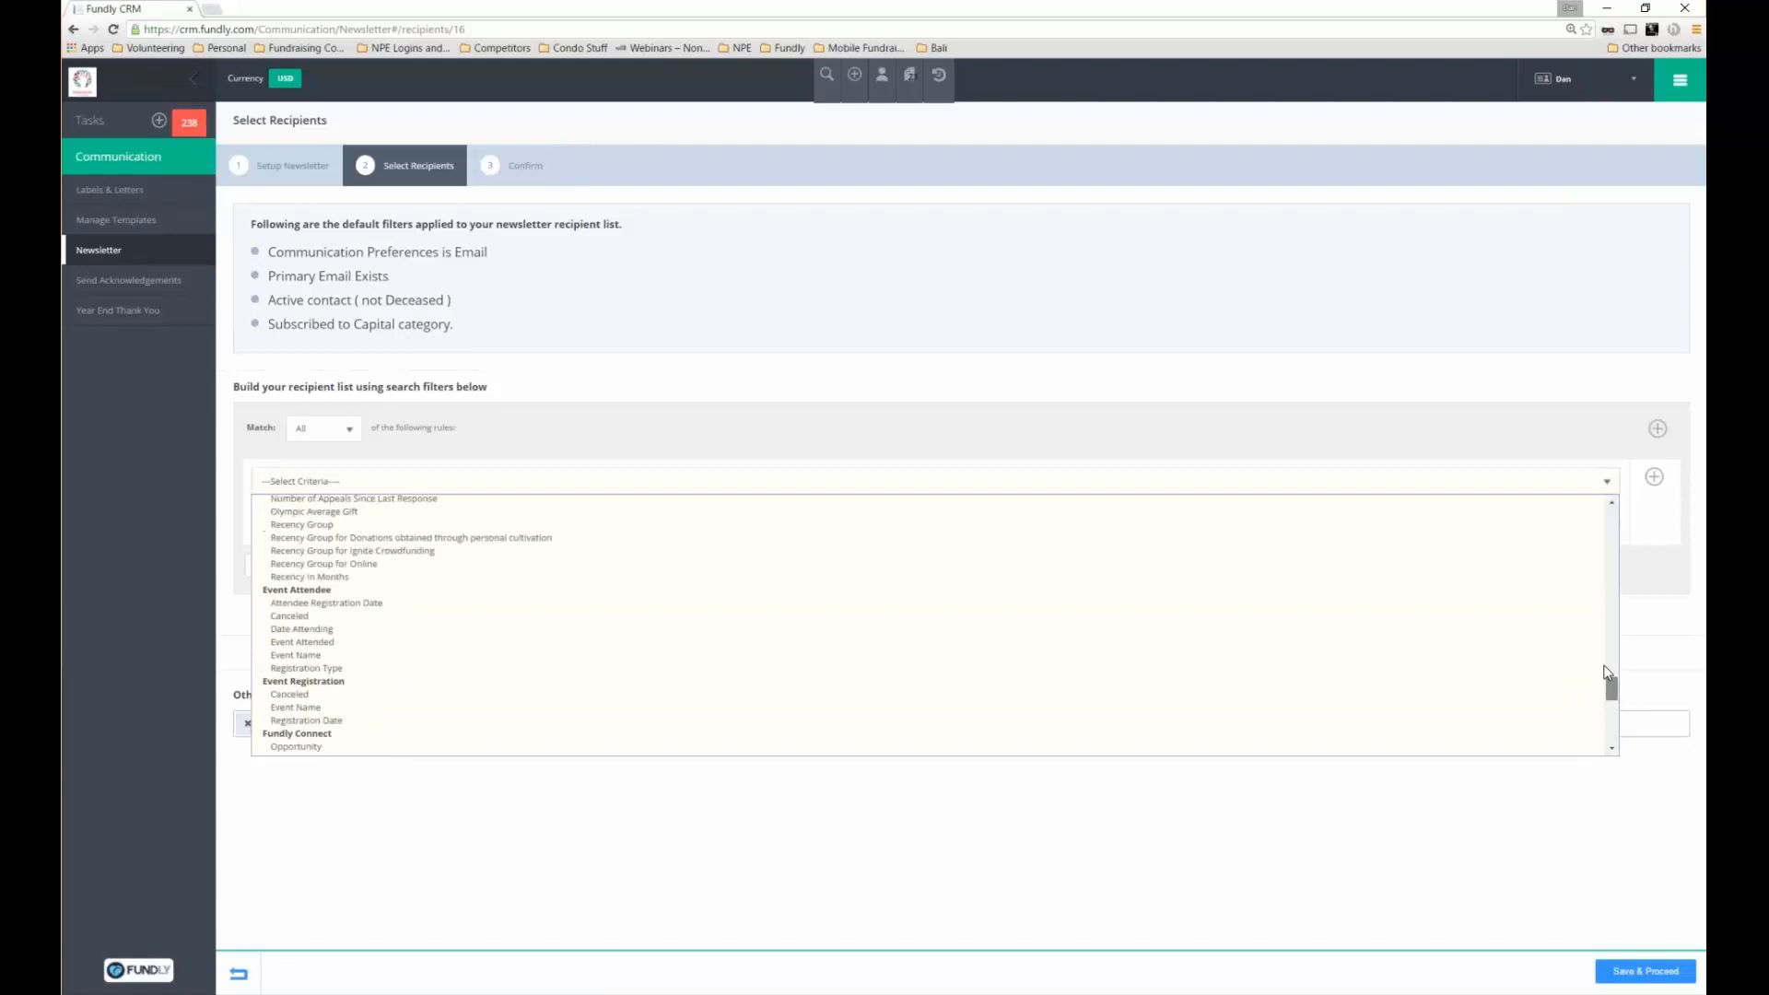
scroll(852, 655, "up", 5)
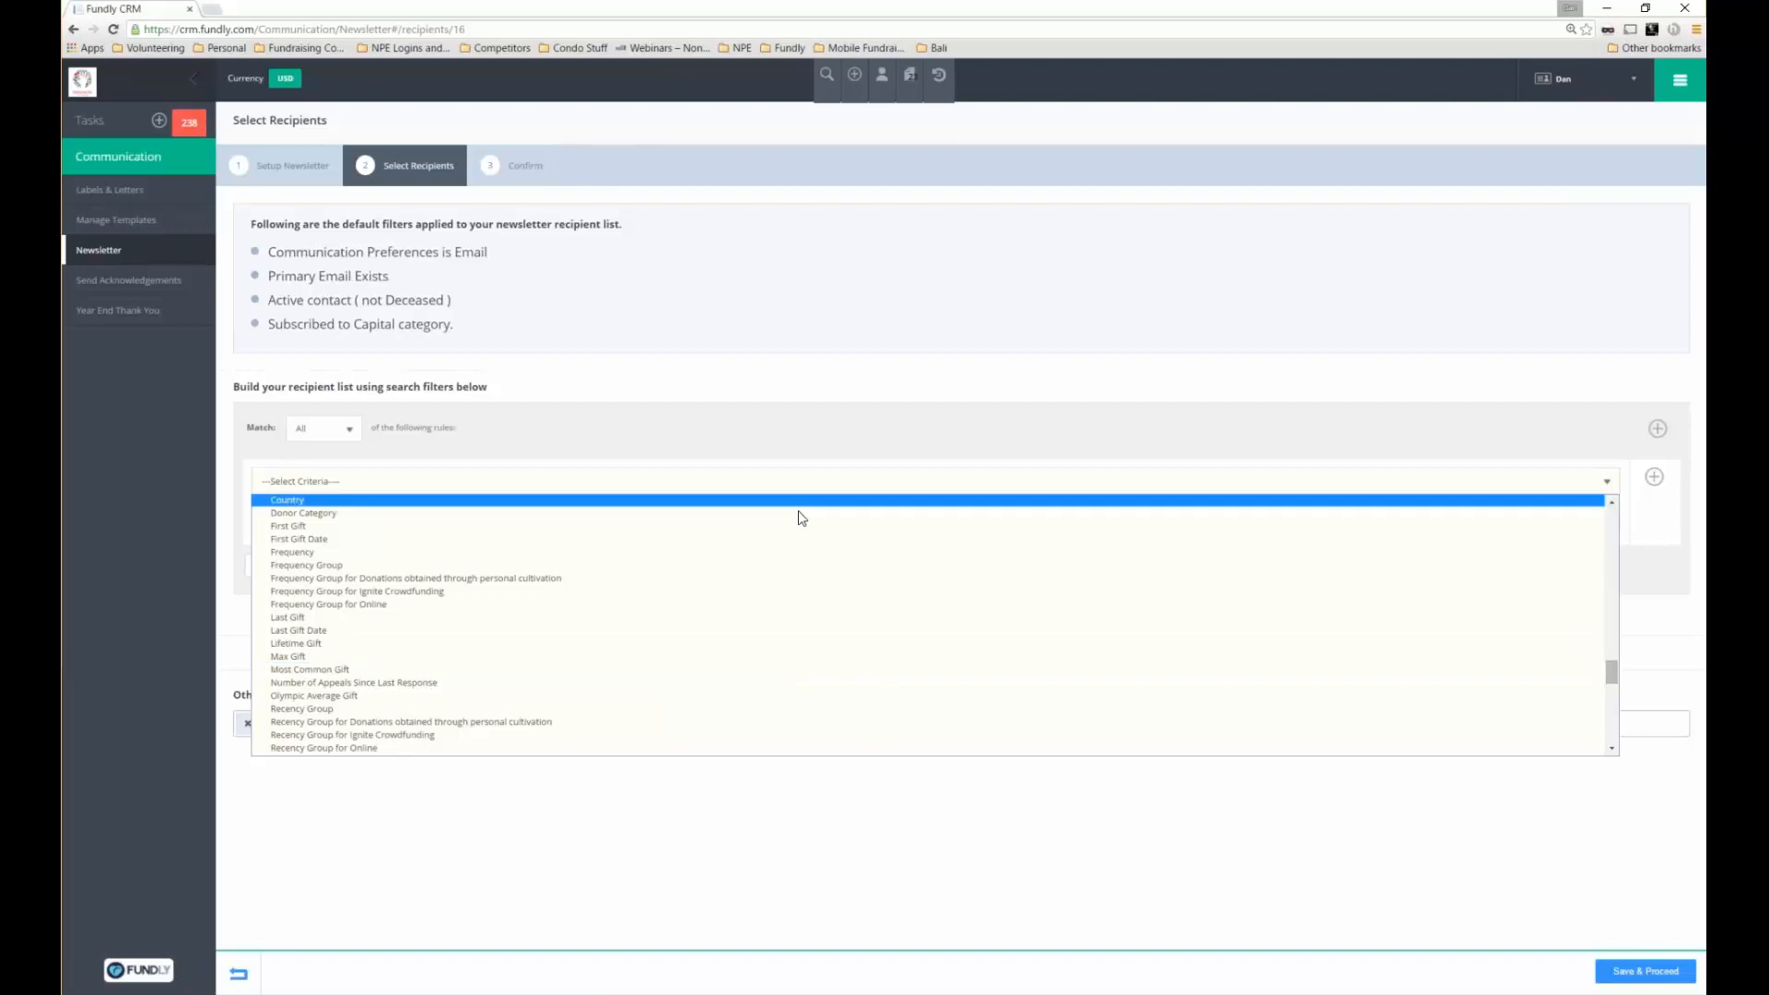
left_click(630, 513)
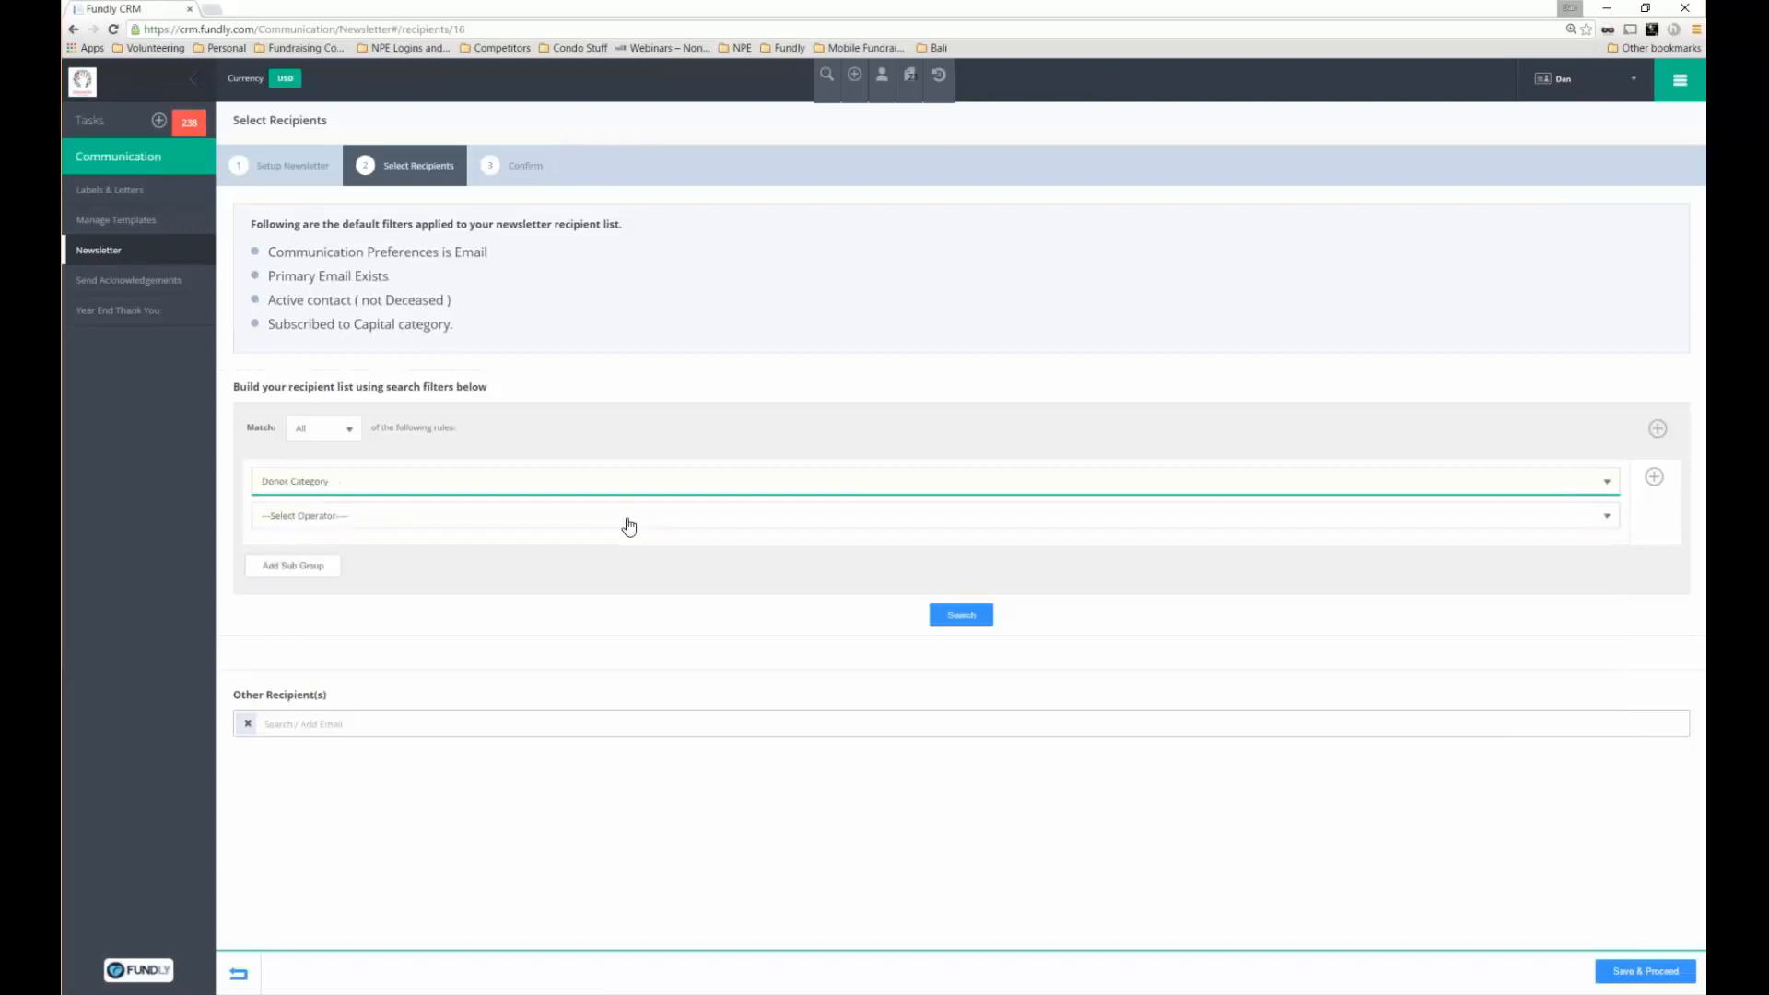
left_click(627, 519)
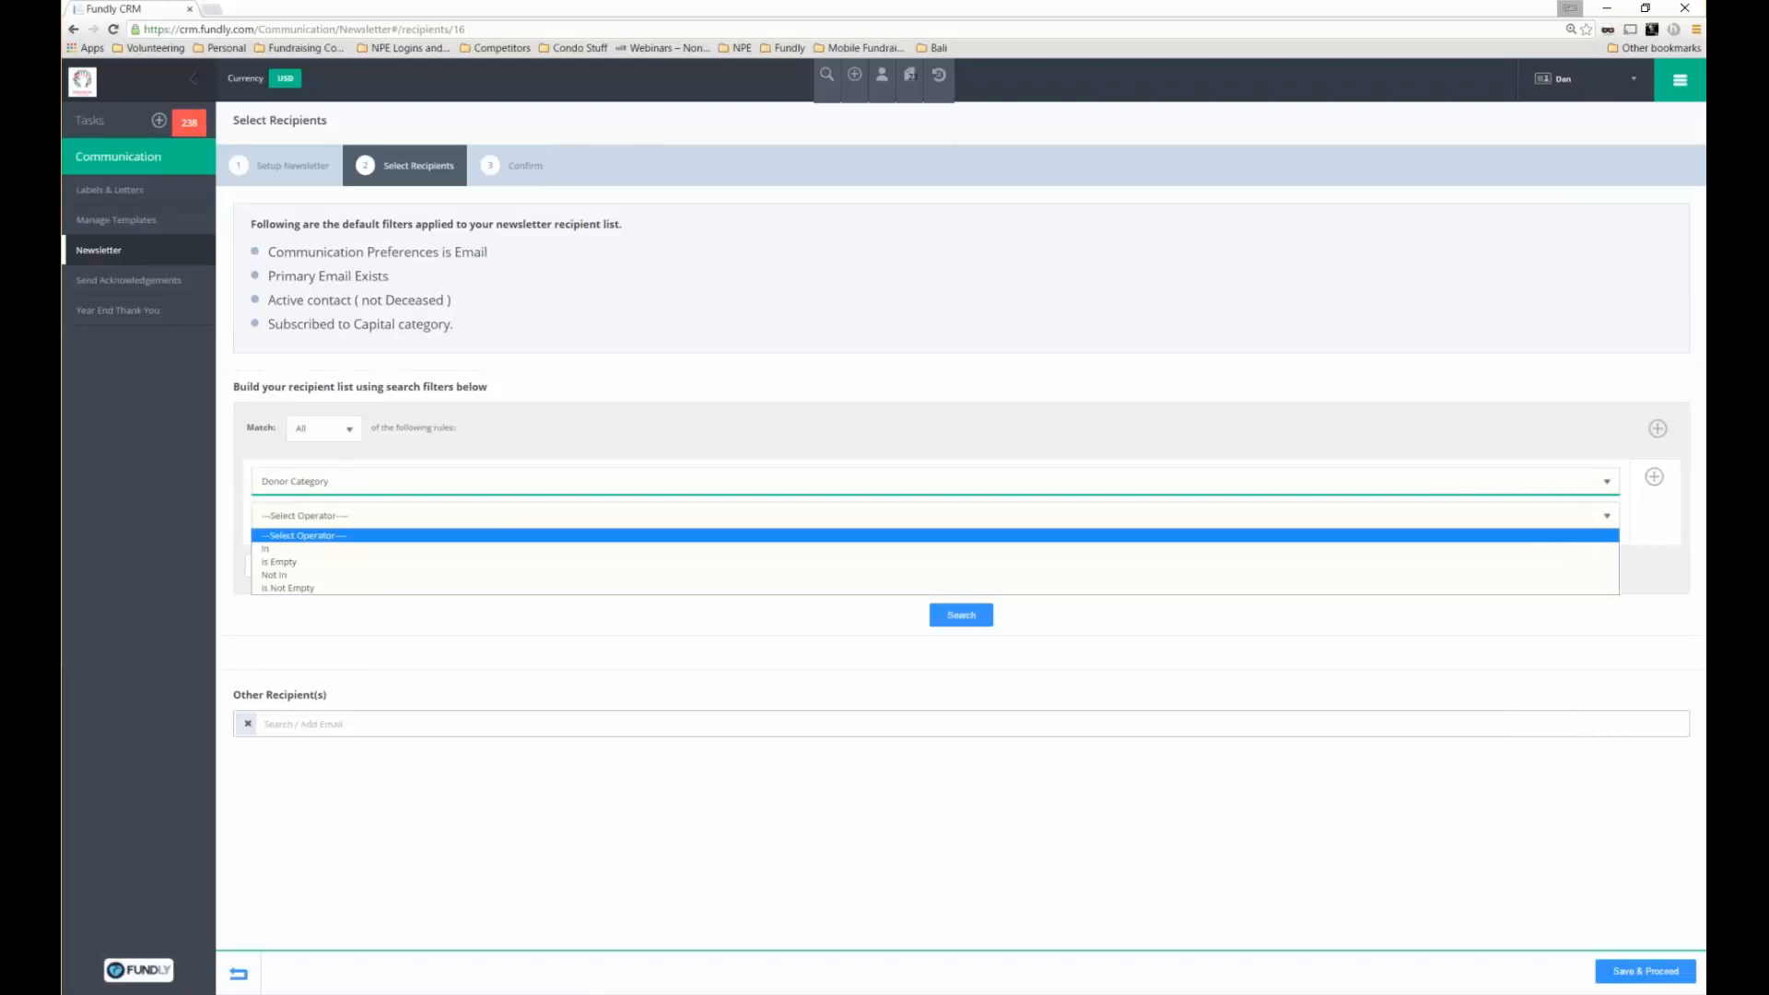
left_click(613, 555)
left_click(605, 548)
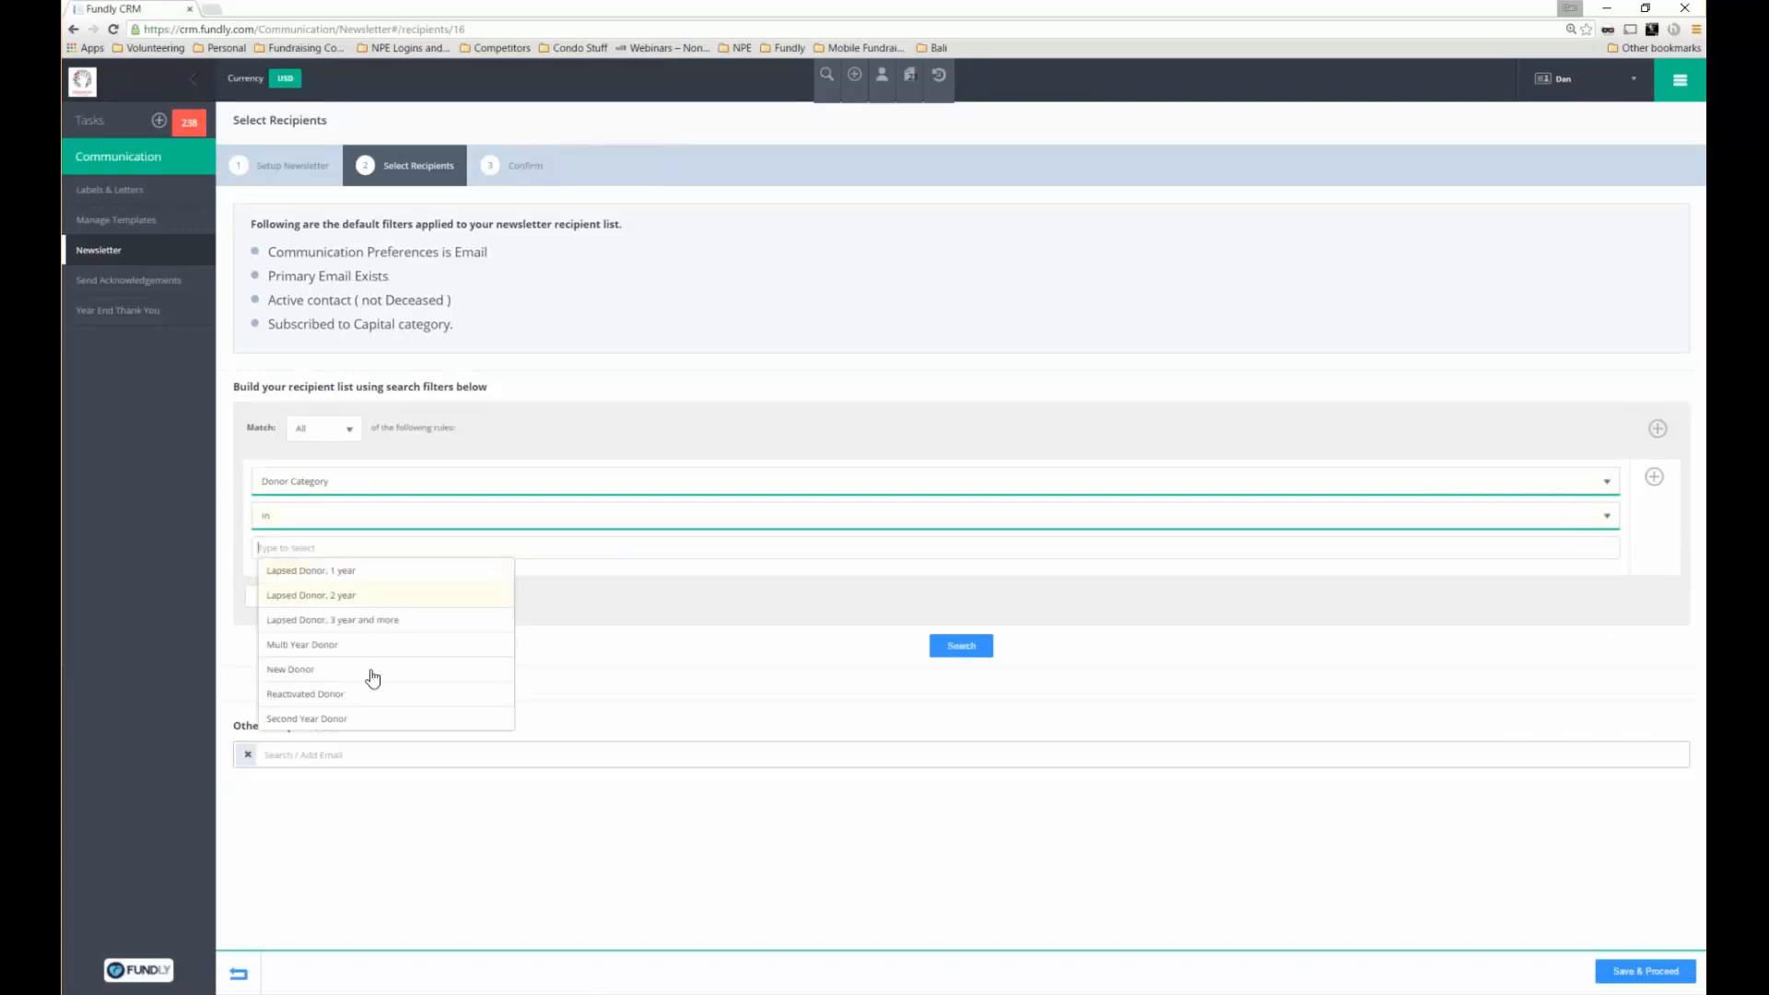
left_click(531, 663)
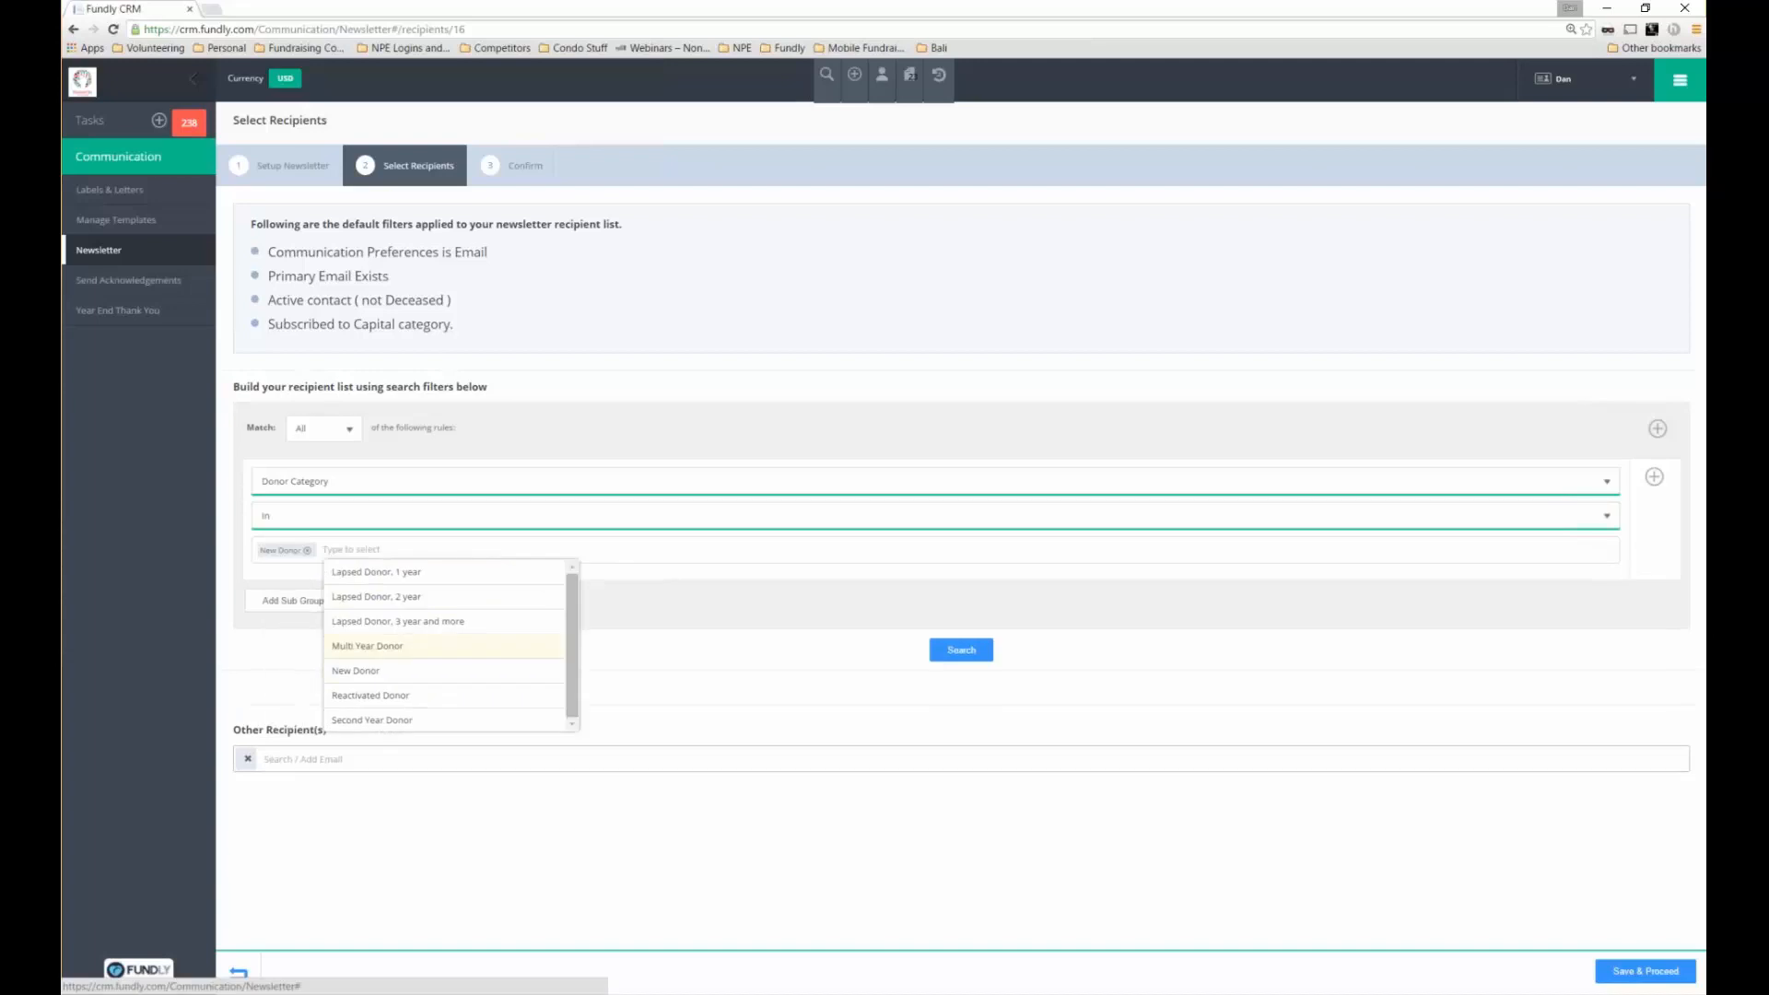
left_click(961, 651)
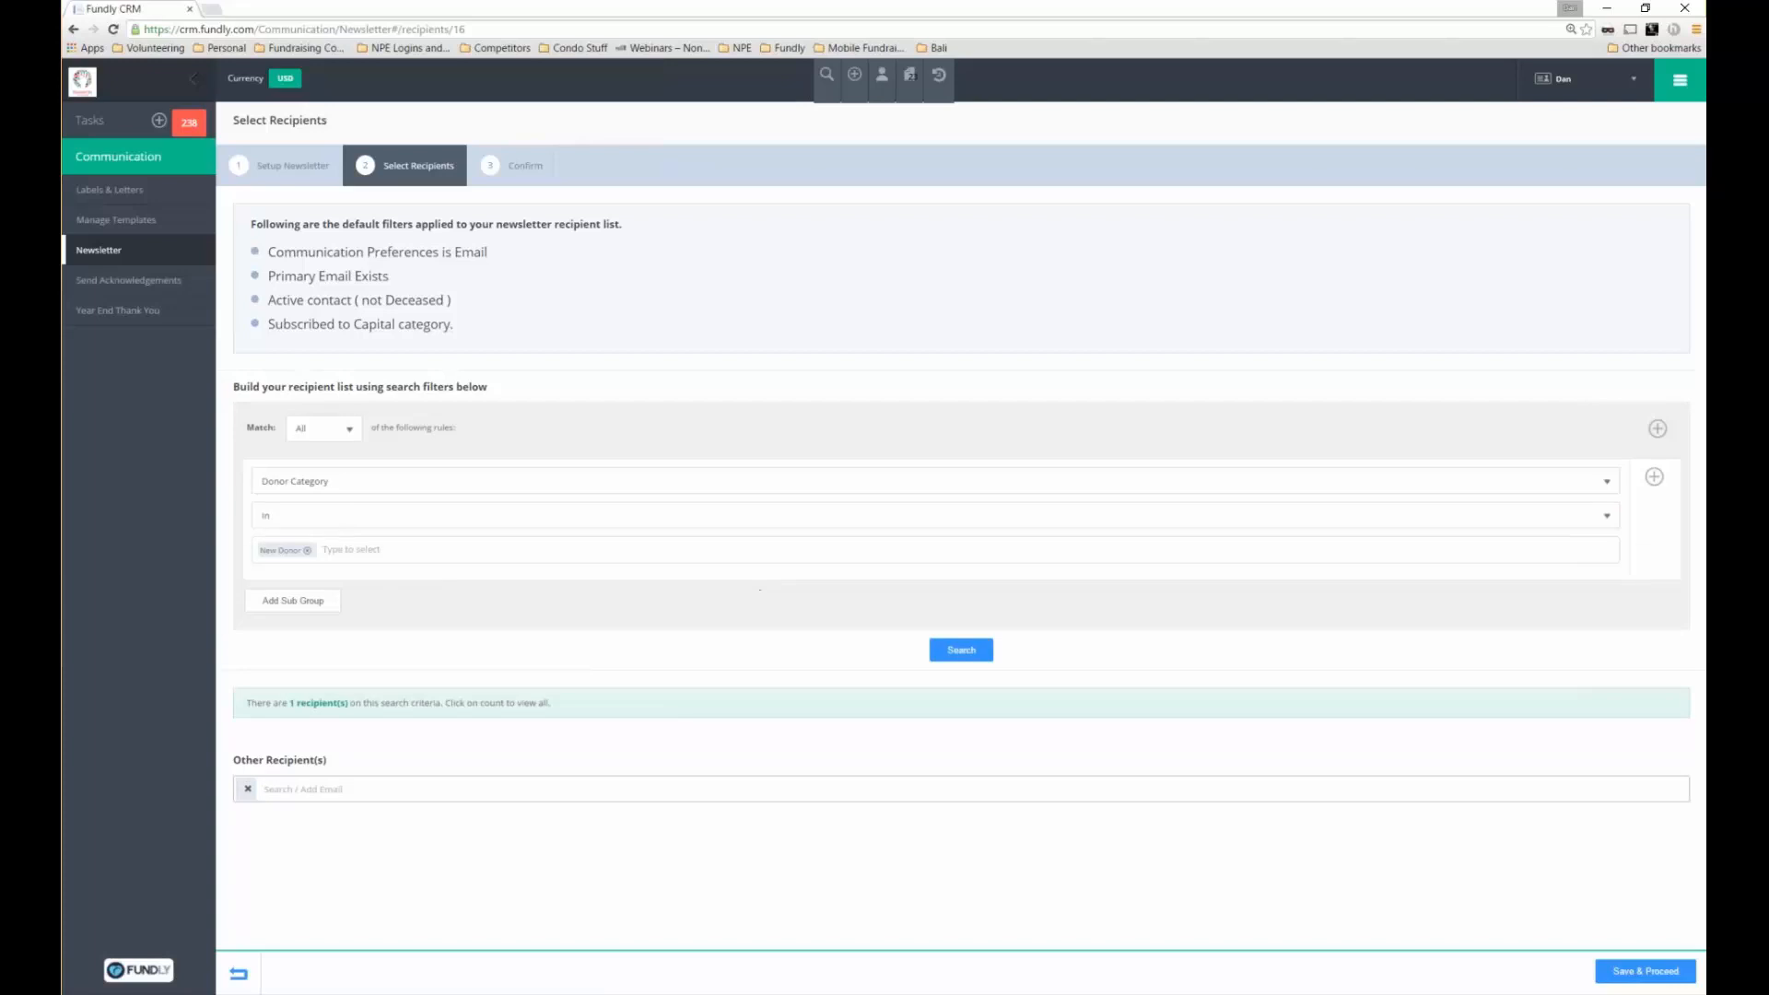
left_click(342, 702)
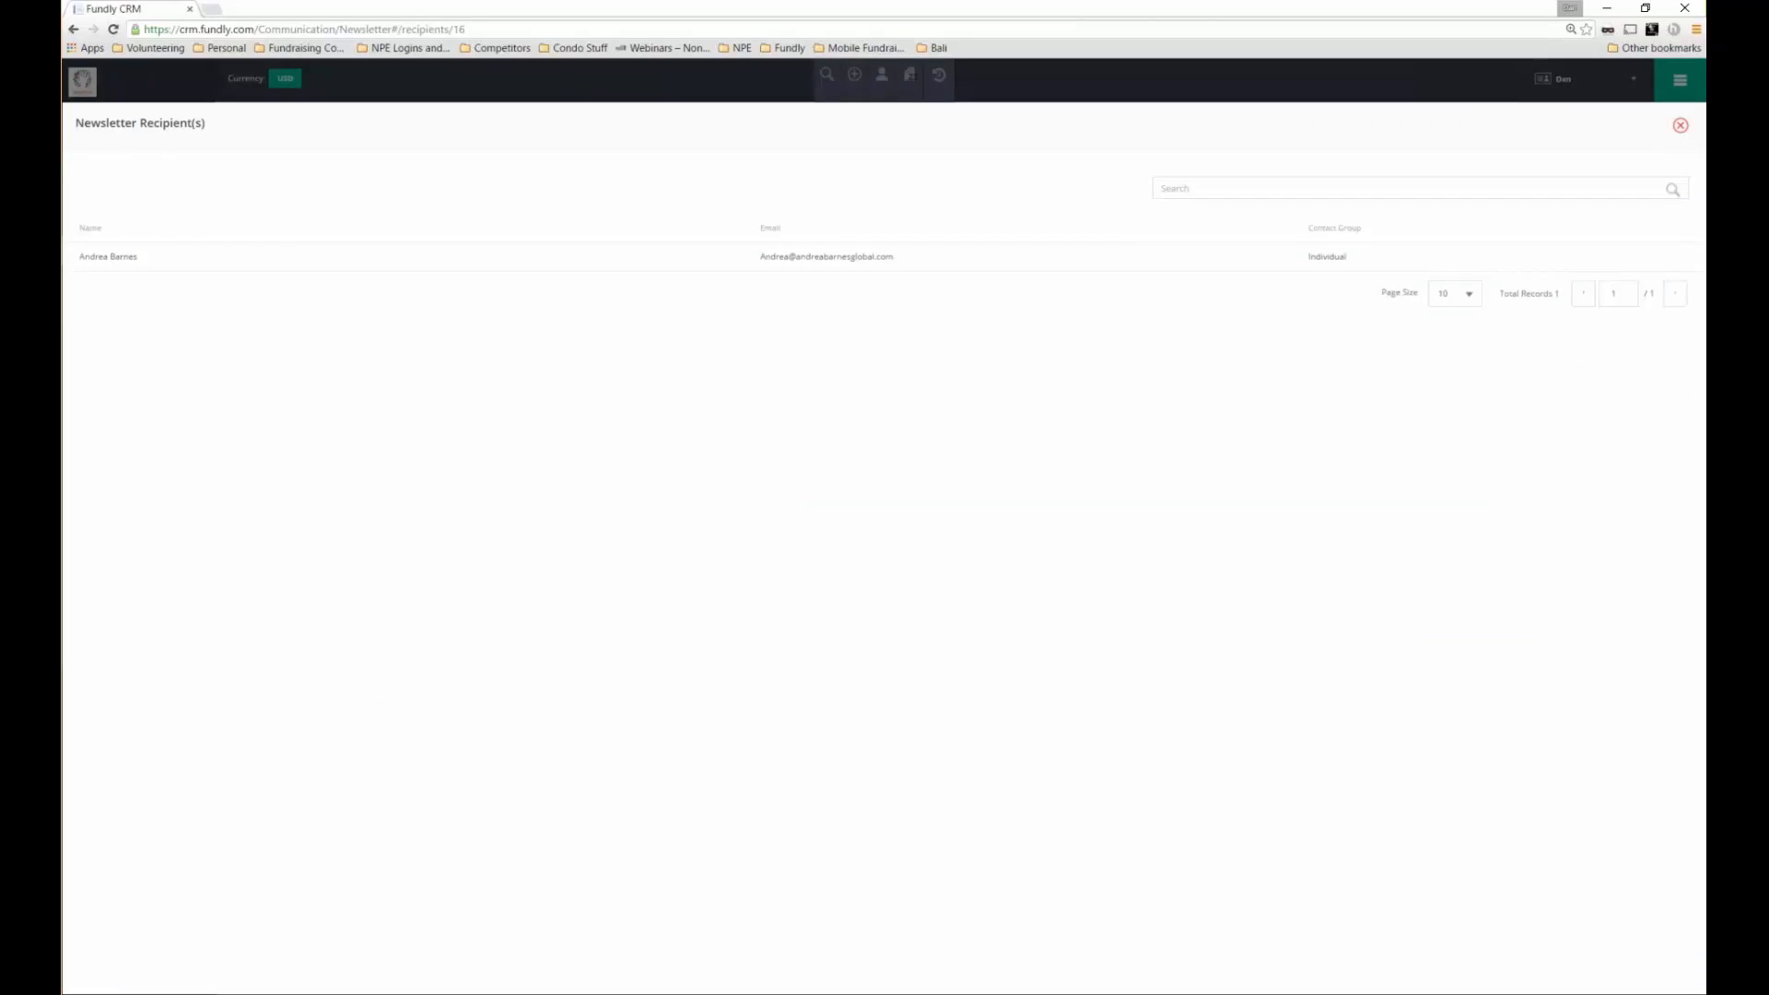
scroll(580, 559, "down", 2)
key("Escape")
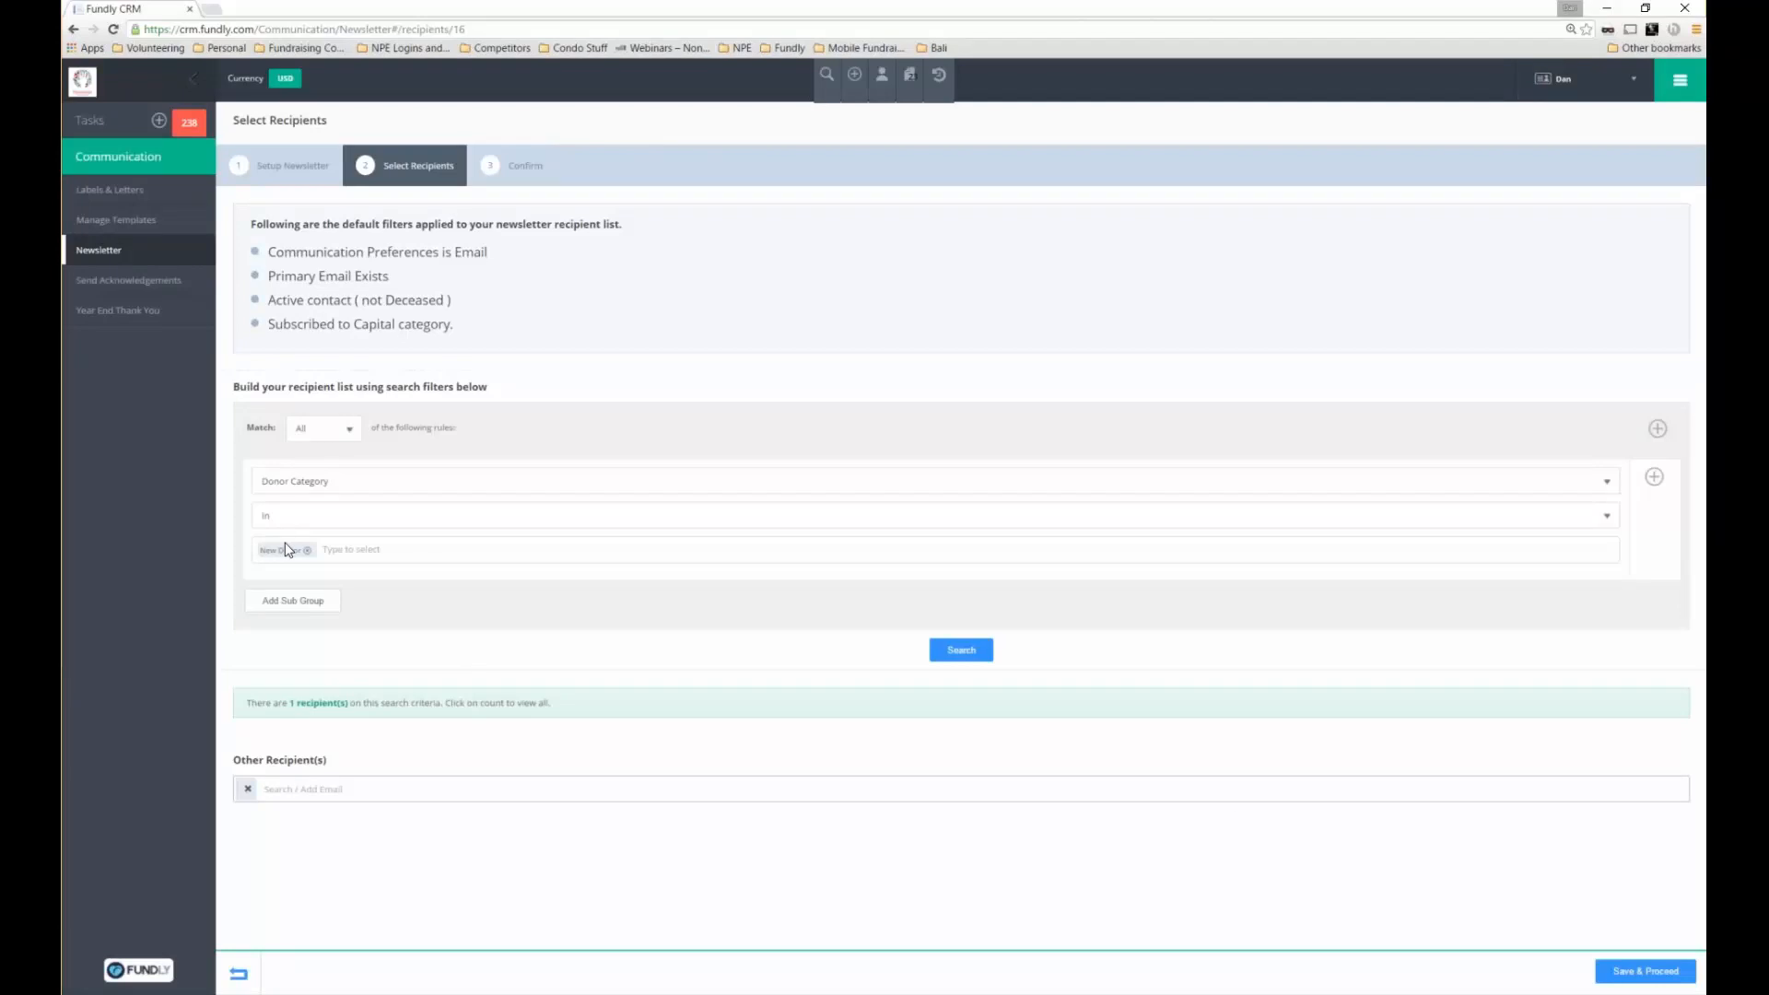
Add your own e-mail address as an Other Recipient and save through to Confirm
left_click(1235, 791)
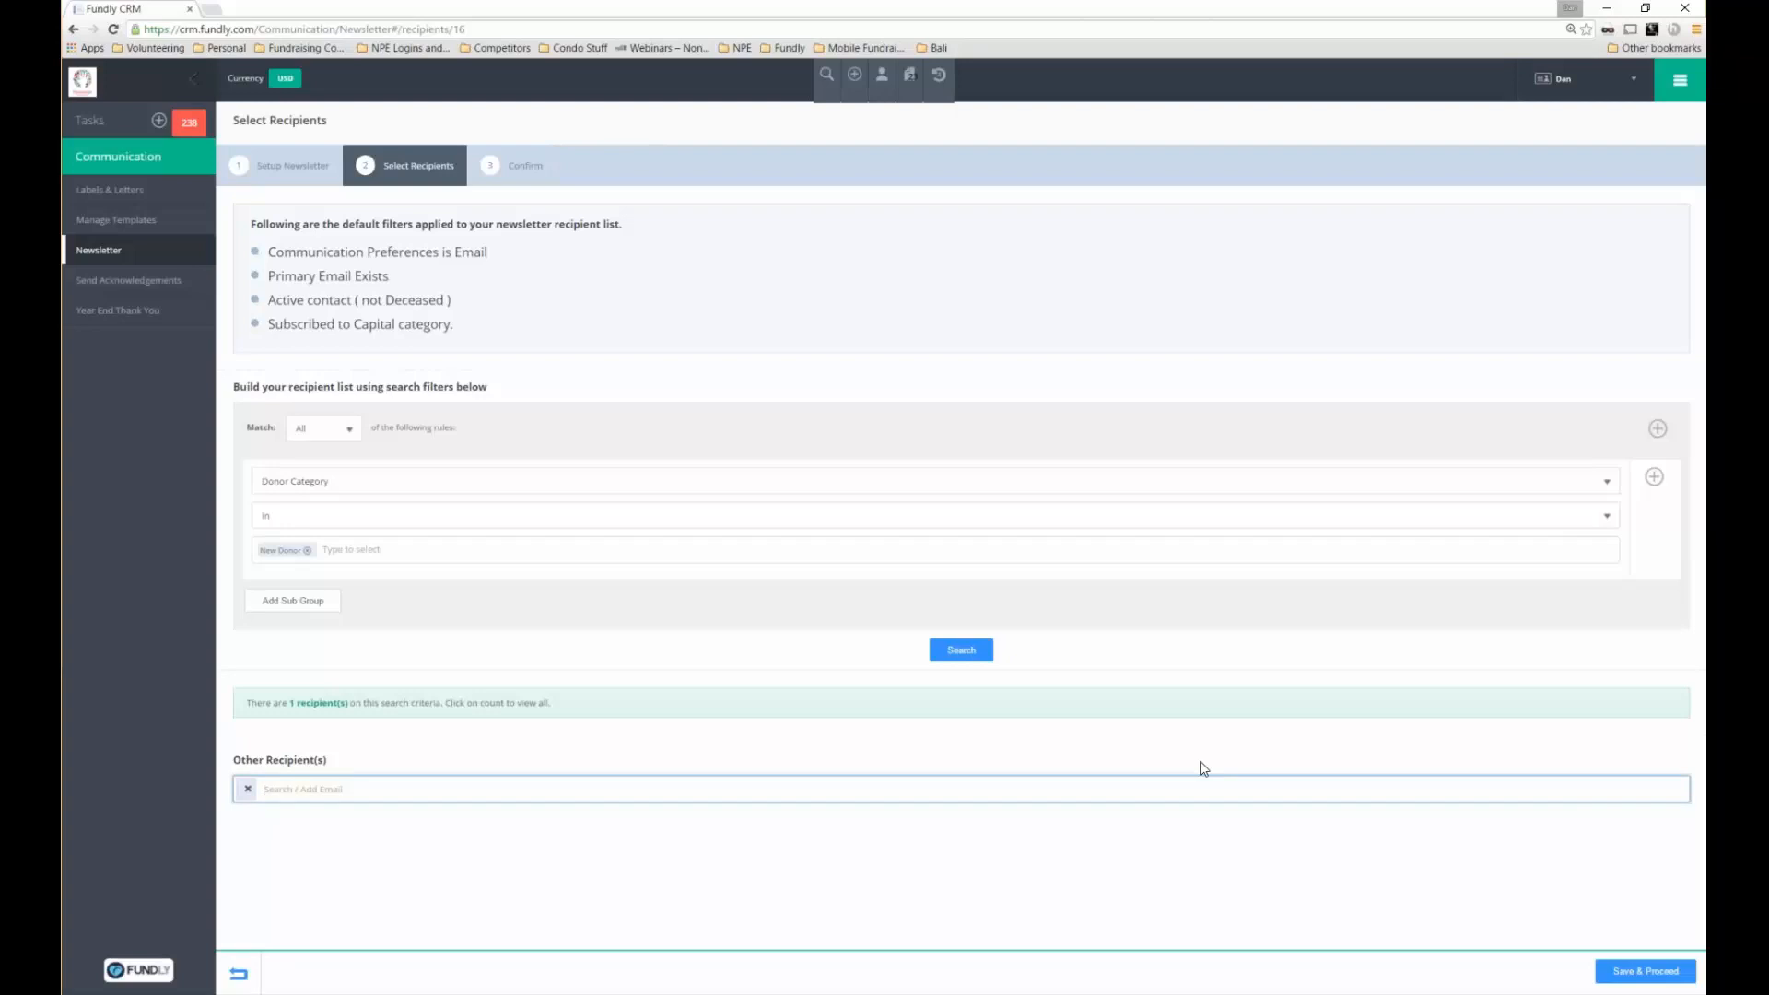
key("Return")
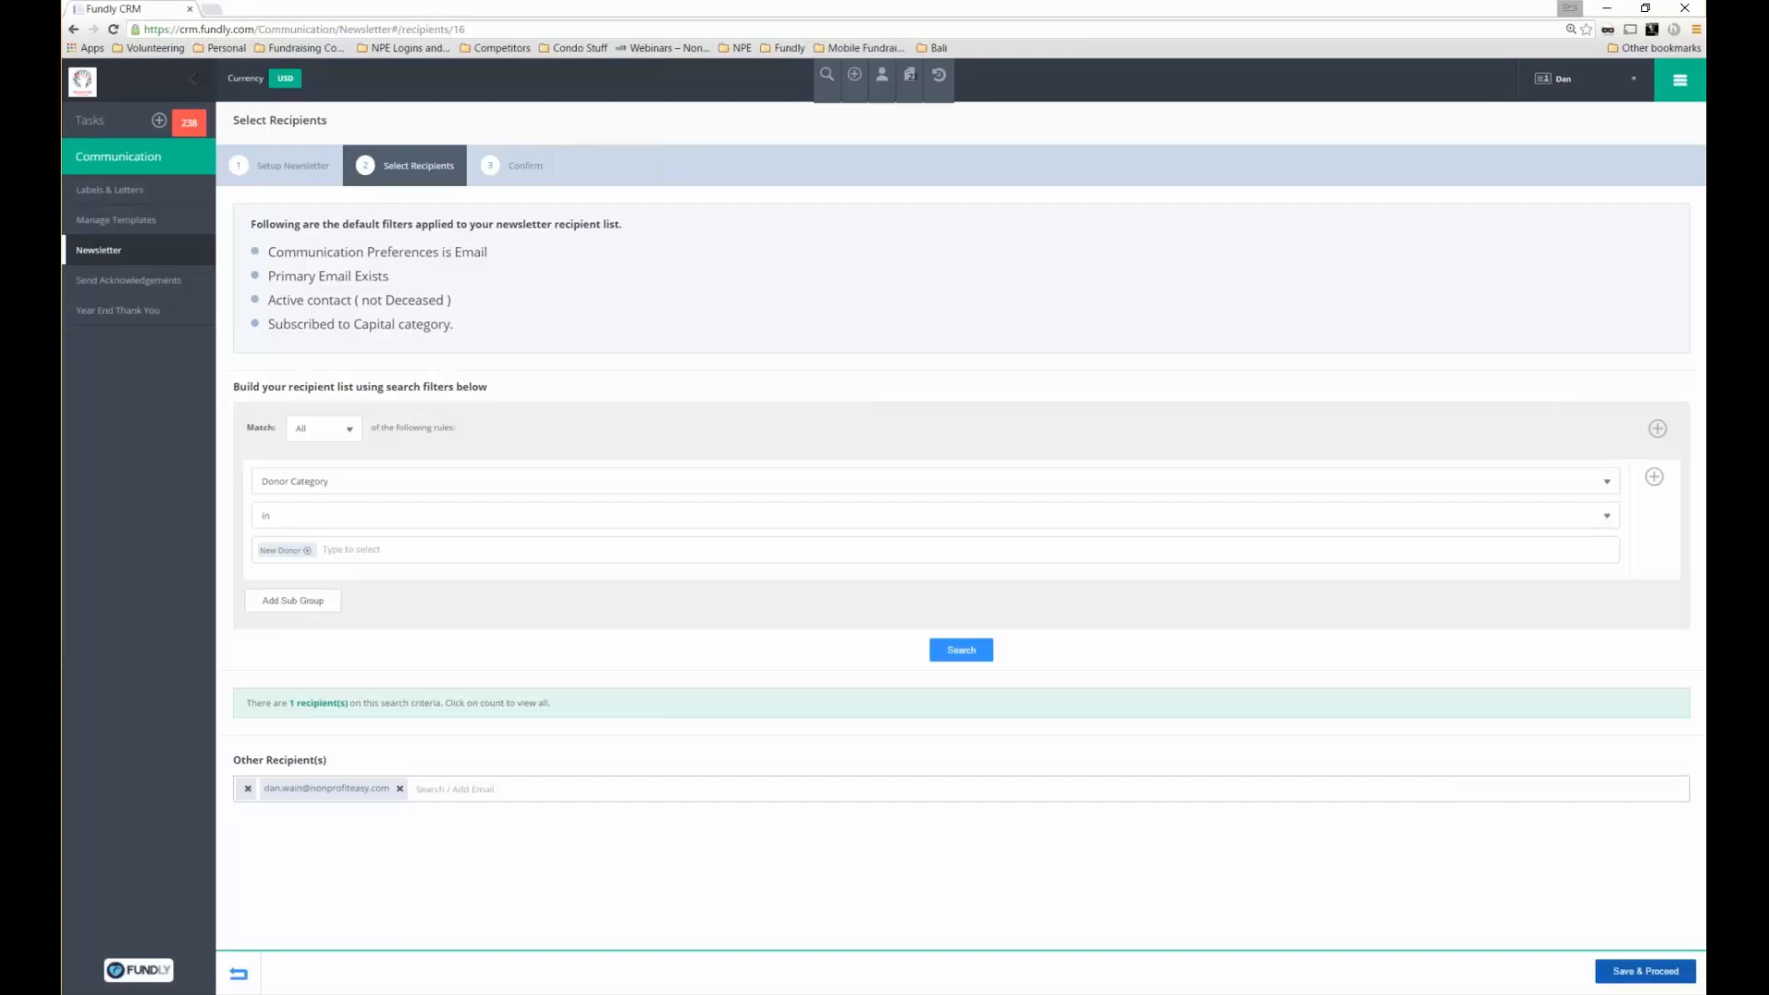
left_click(1631, 967)
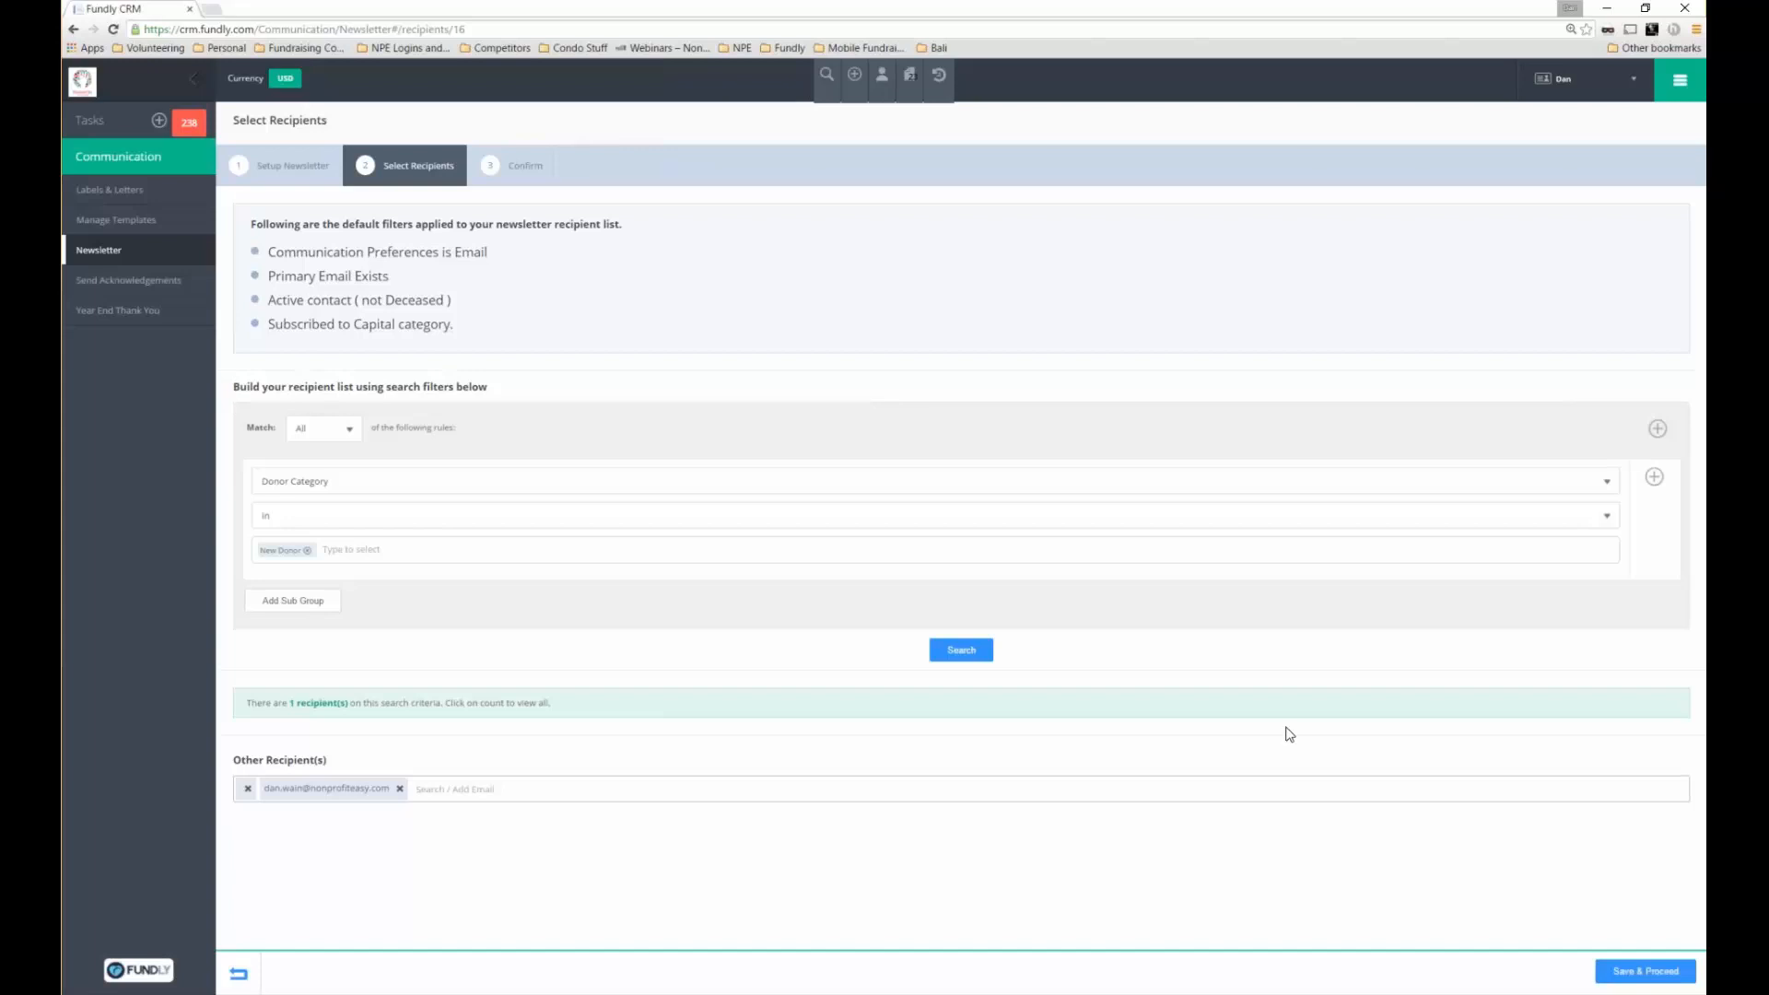
left_click(1627, 967)
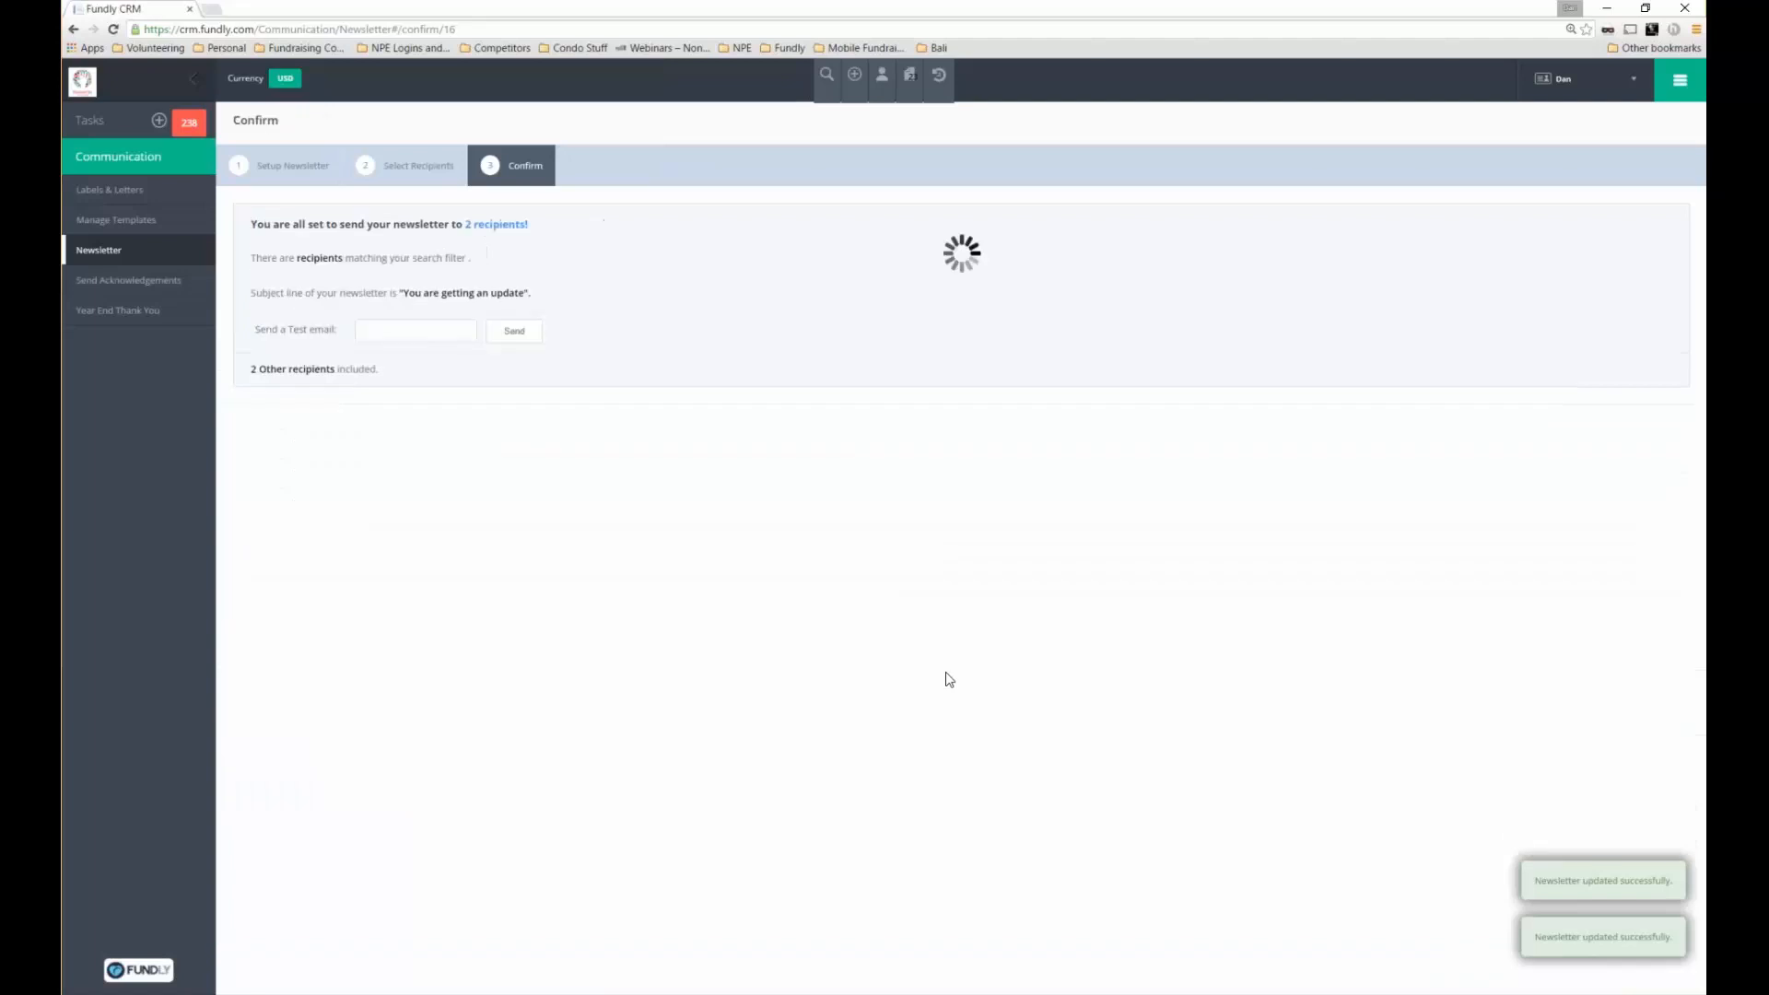
Send a test copy of the newsletter to your own e-mail address
left_click(399, 326)
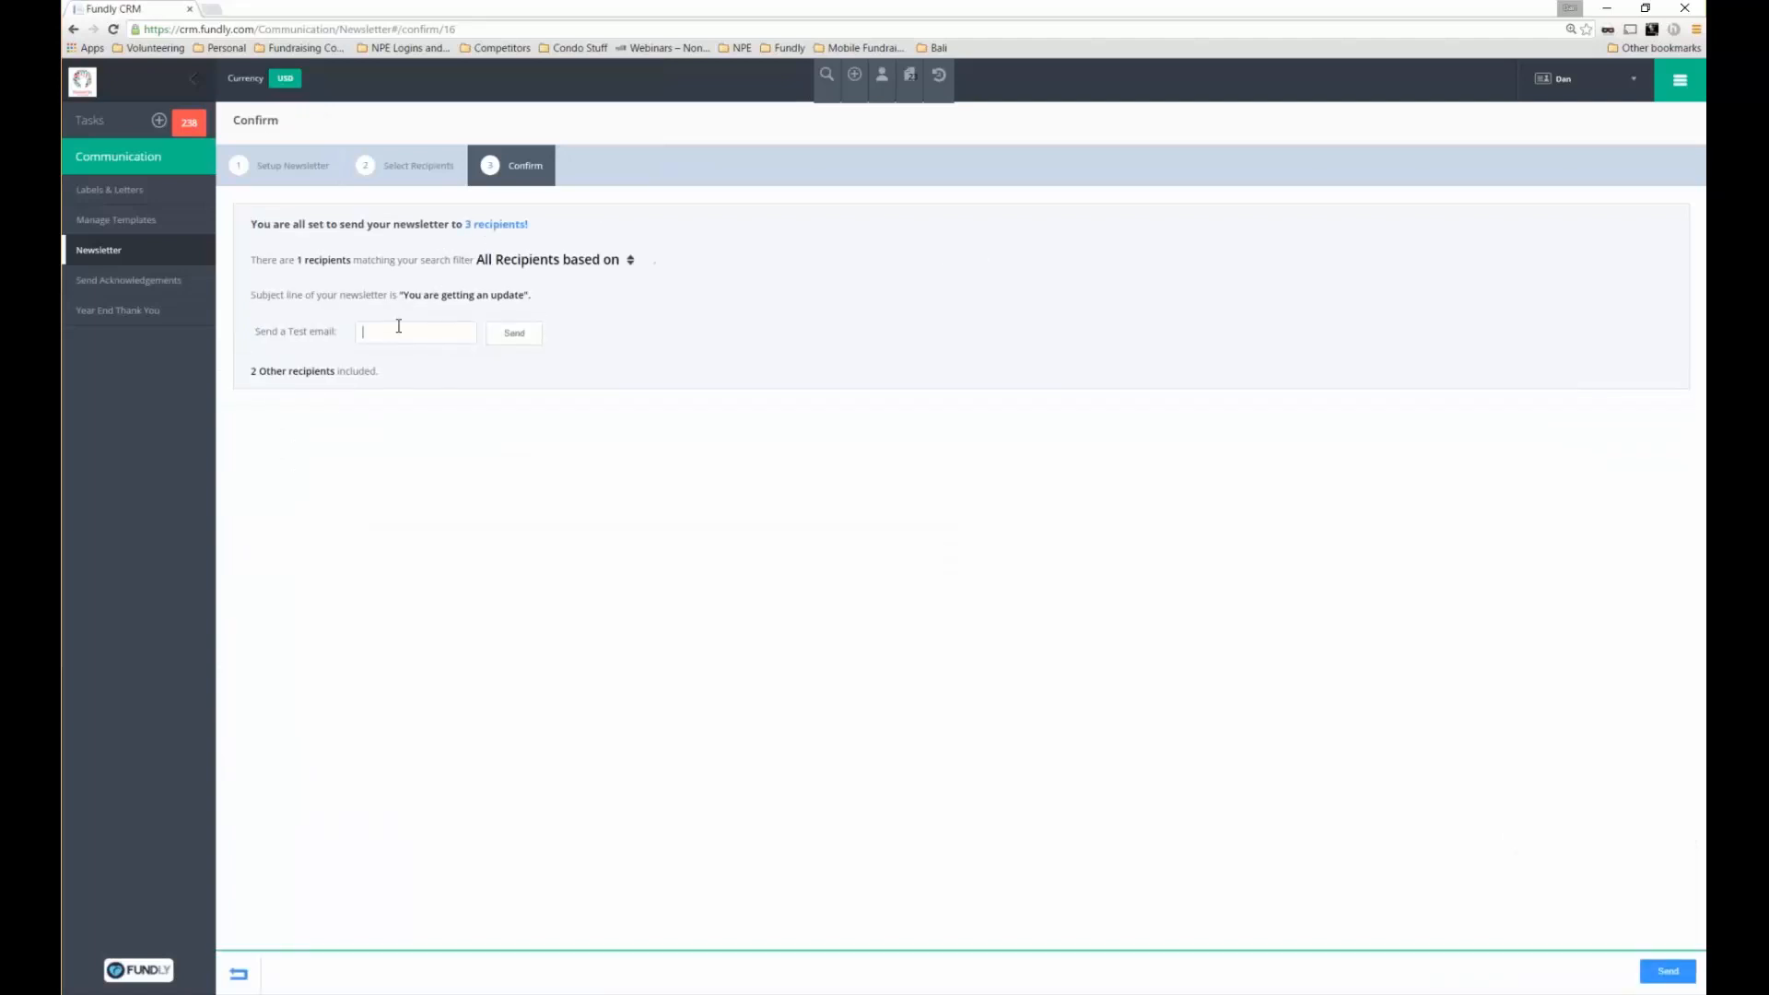
key("Tab")
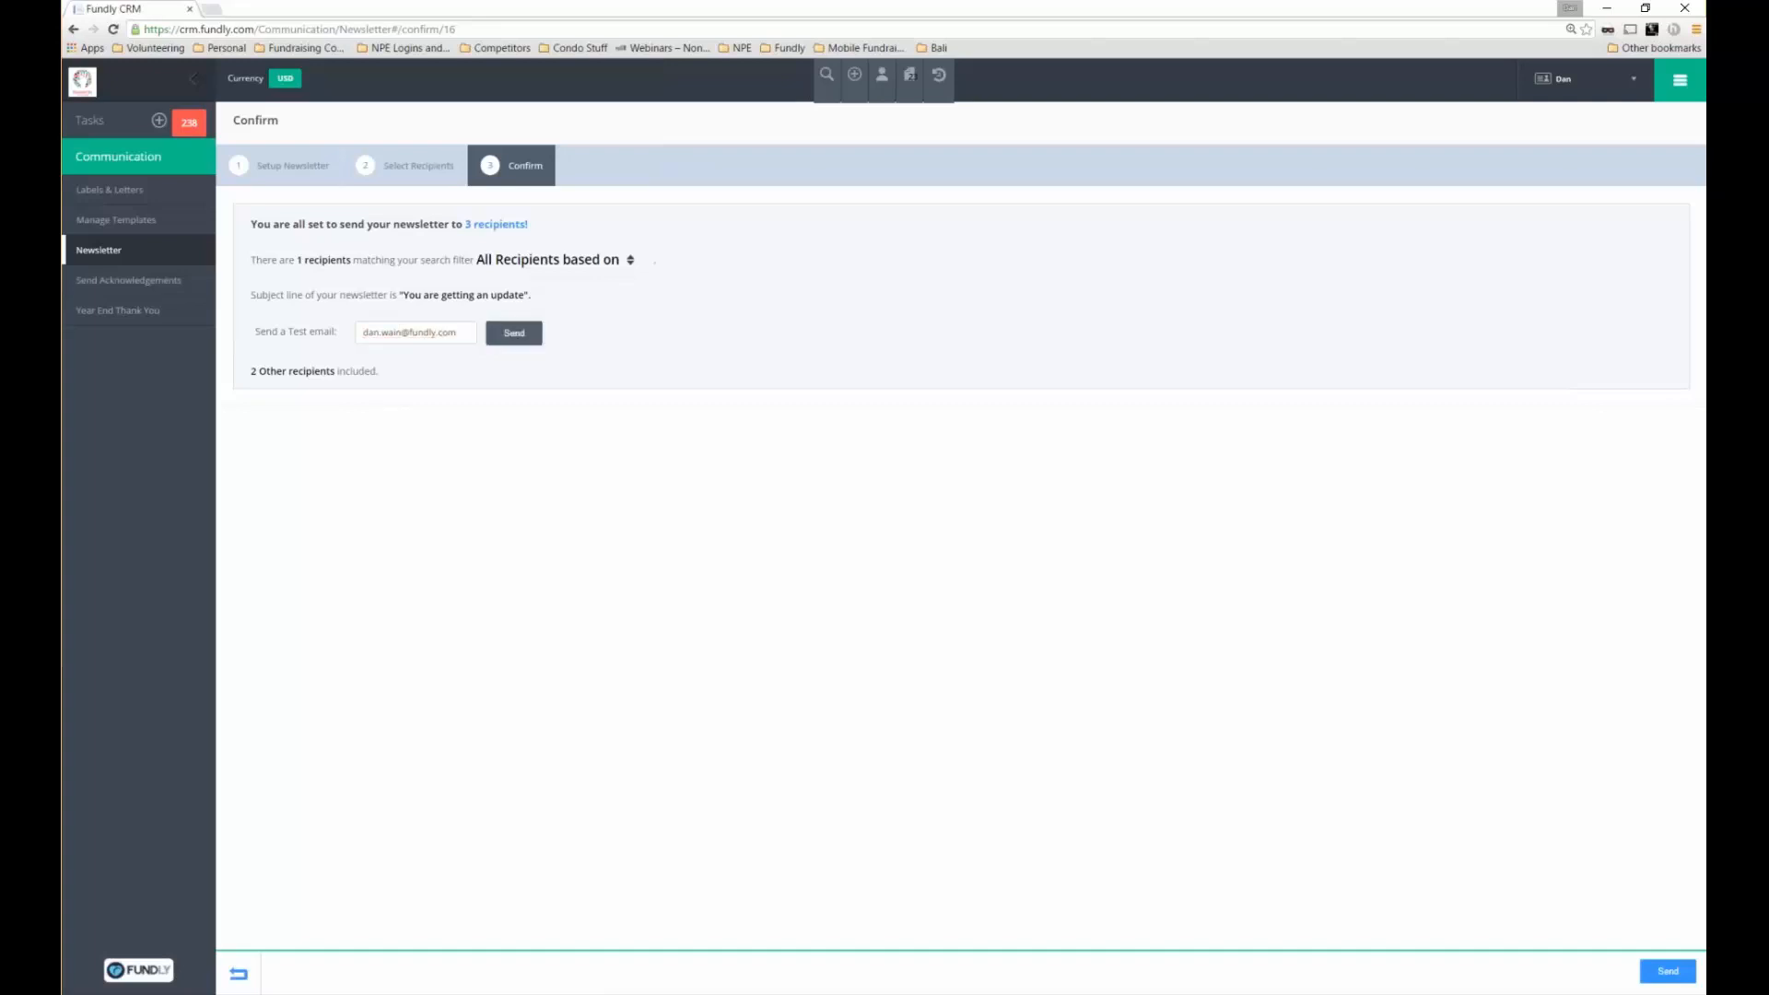
key("Return")
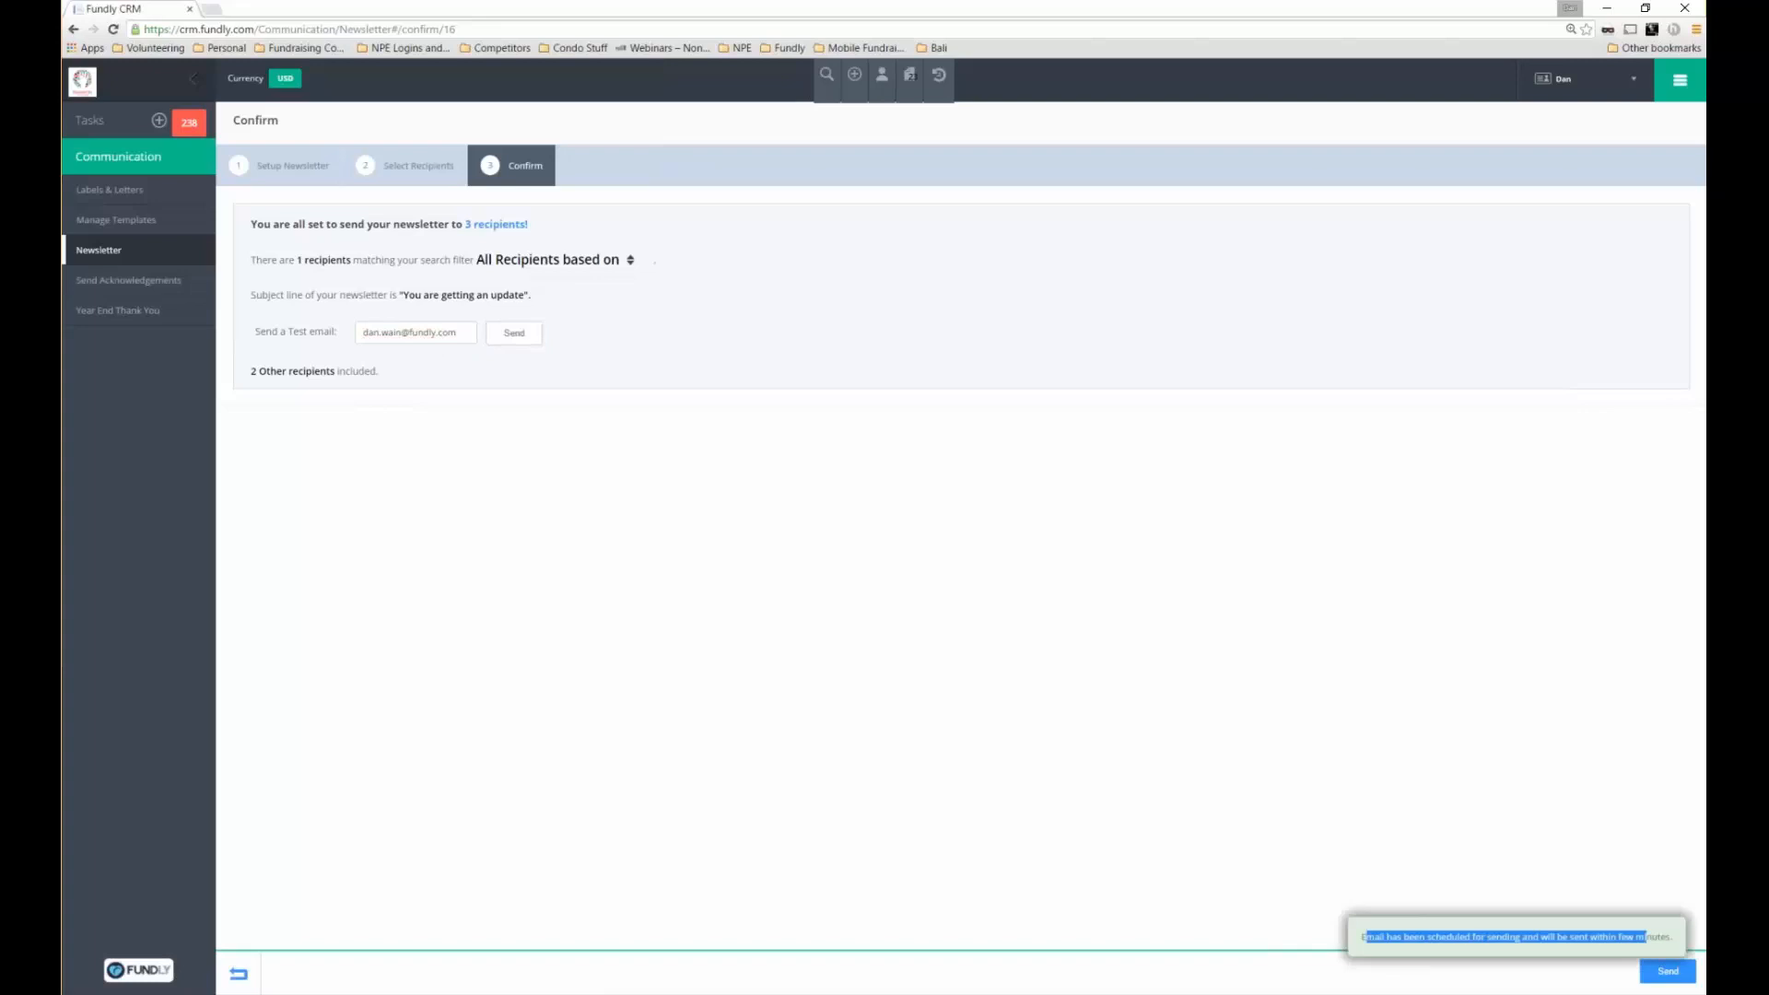
left_click_drag(1646, 937, 1672, 936)
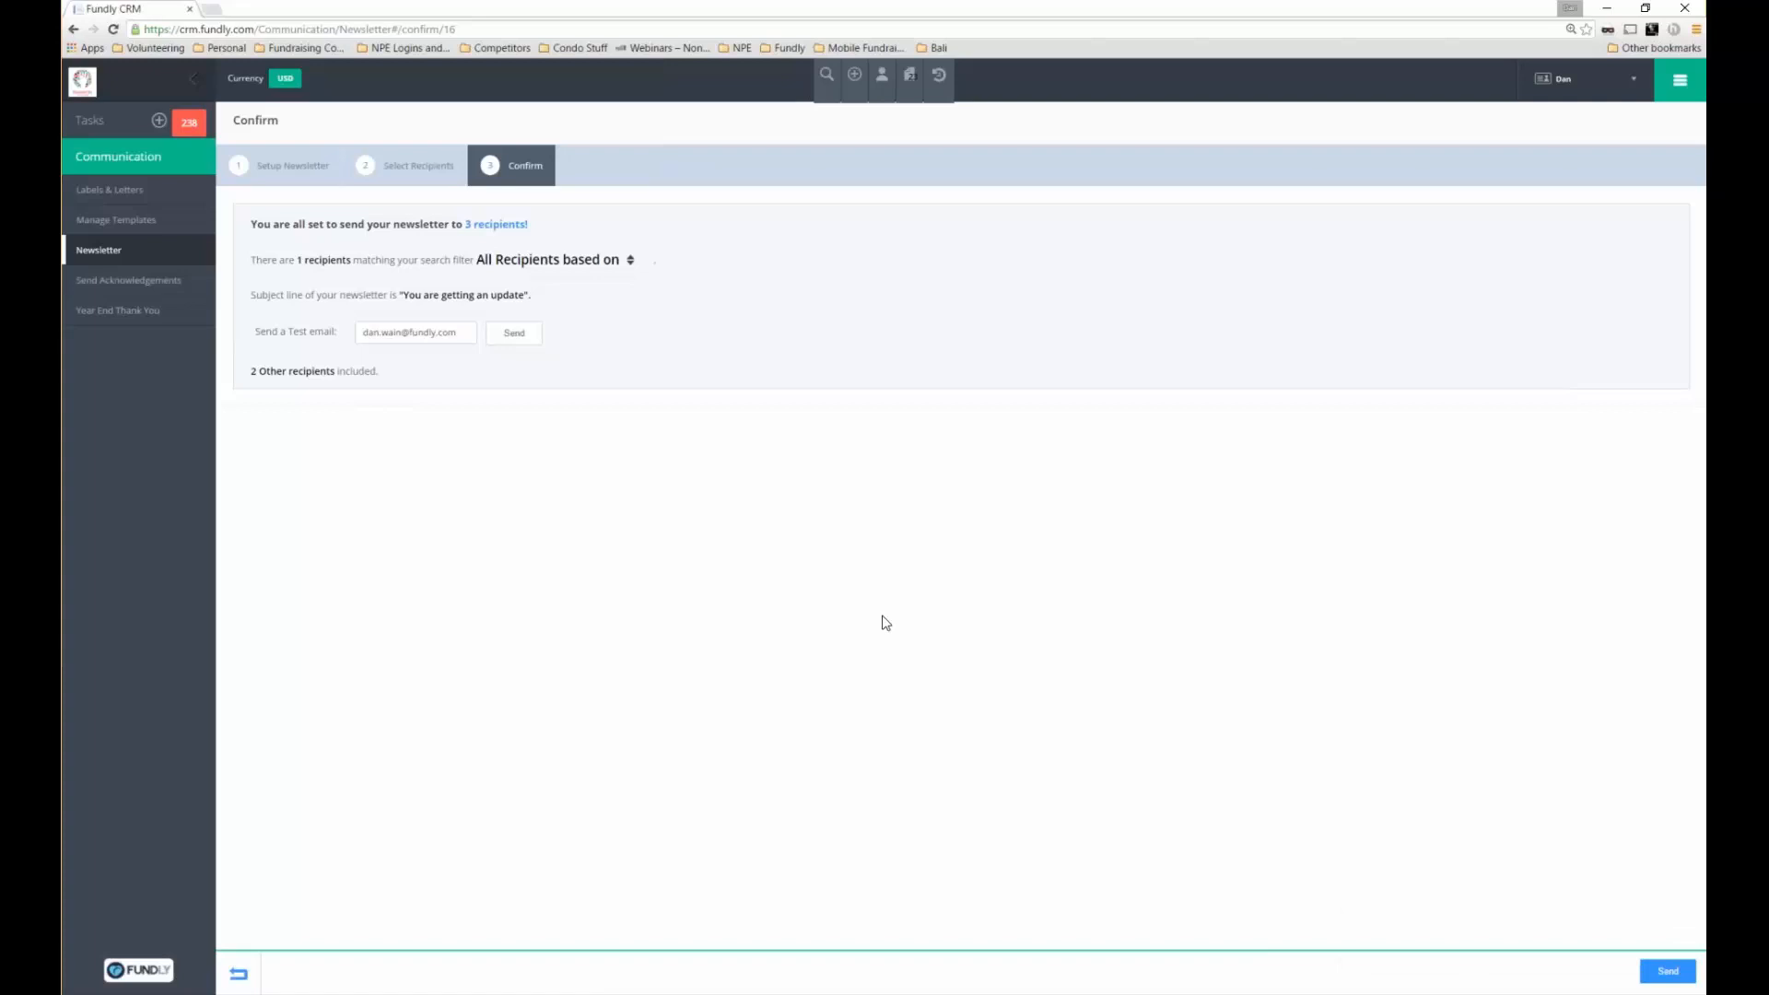
Send the newsletter to all recipients immediately using Send Now
left_click(1658, 973)
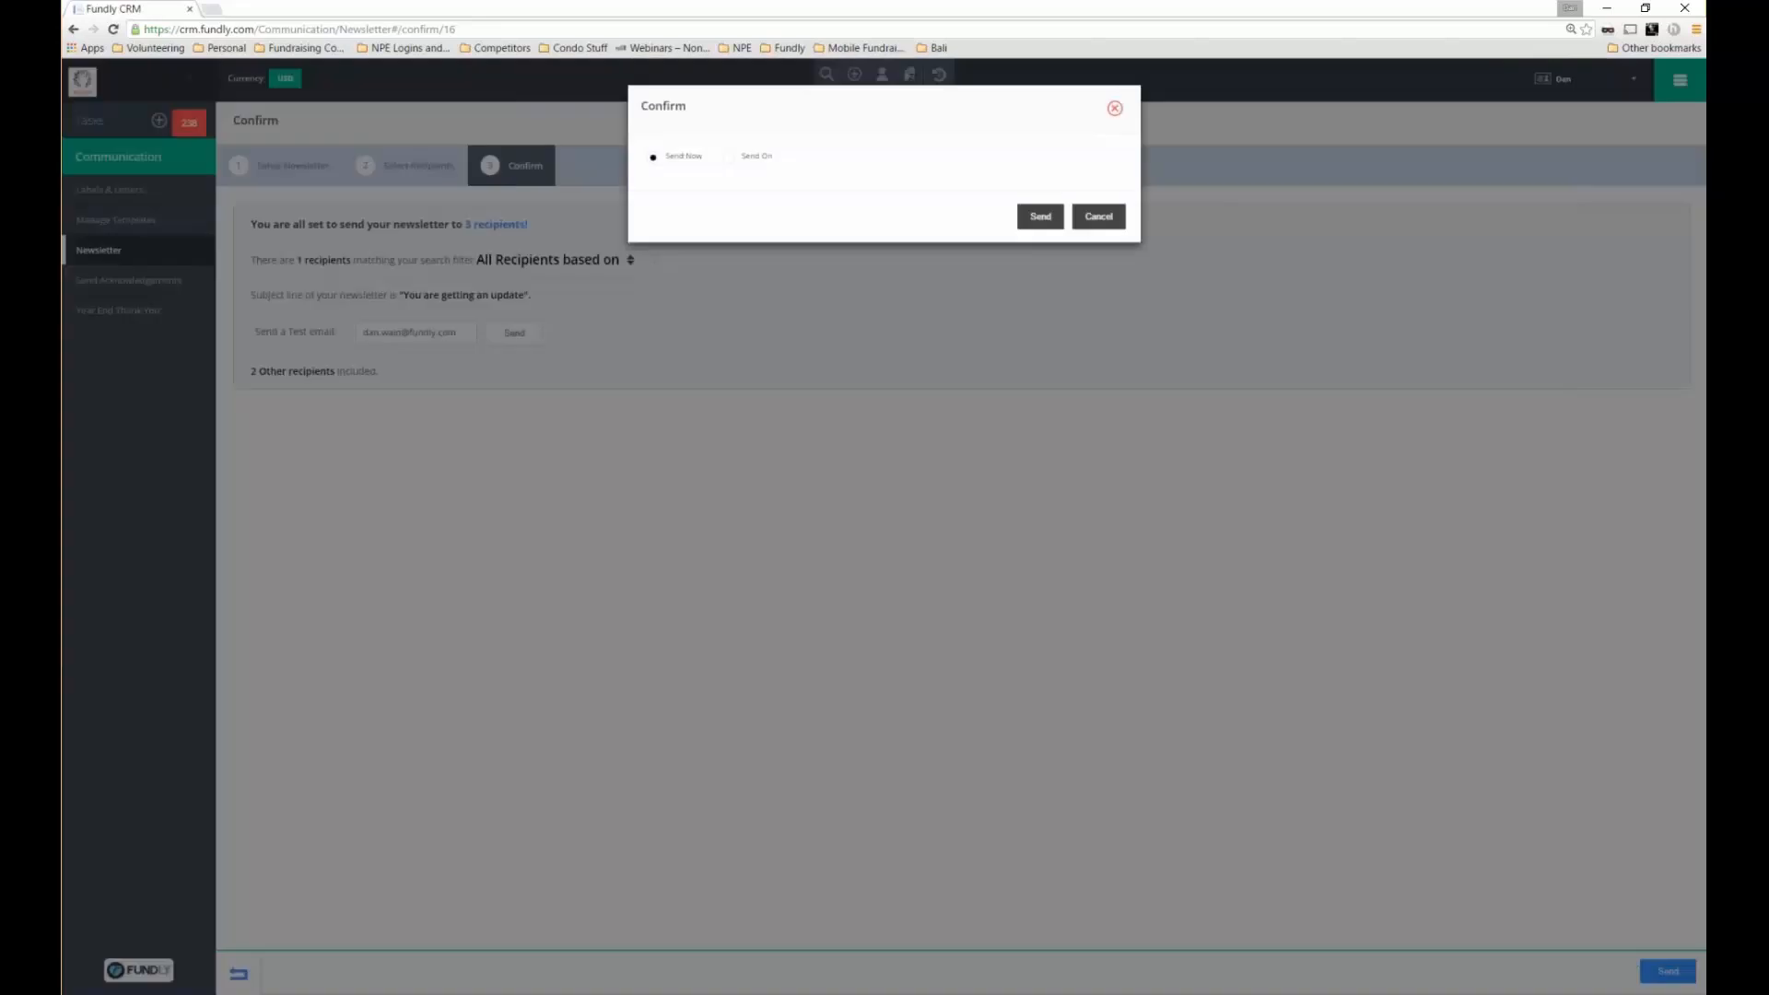
left_click(751, 156)
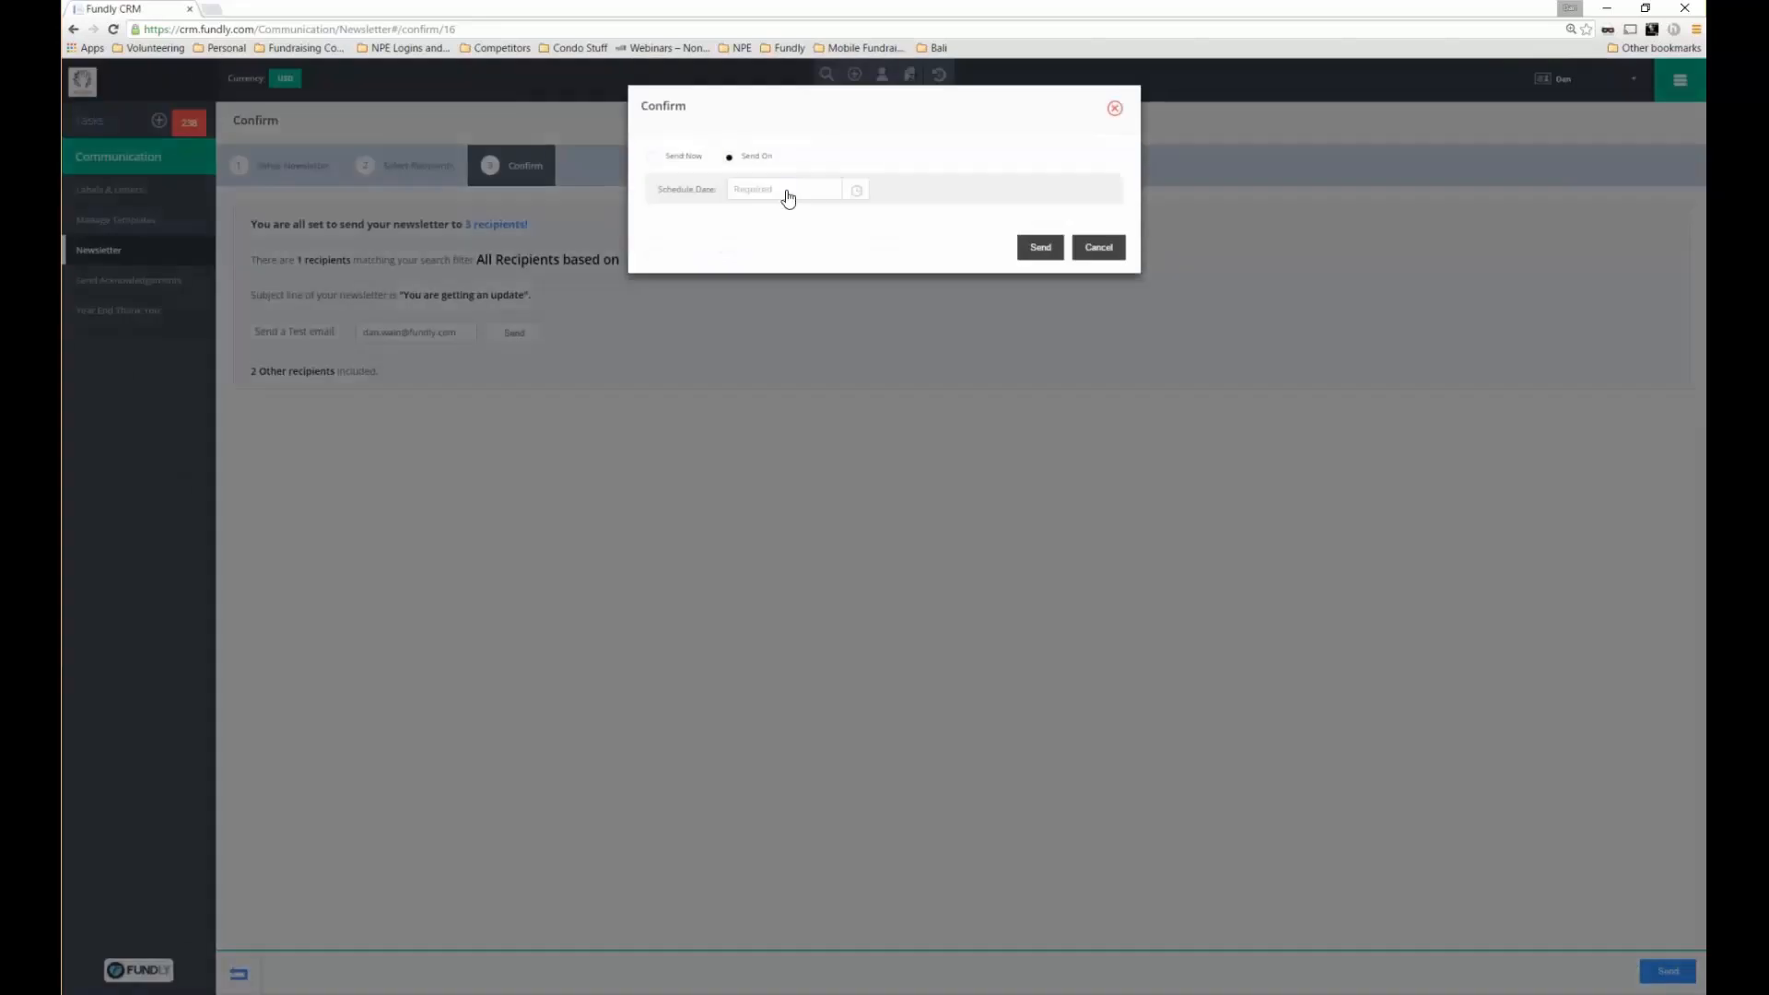
left_click(673, 161)
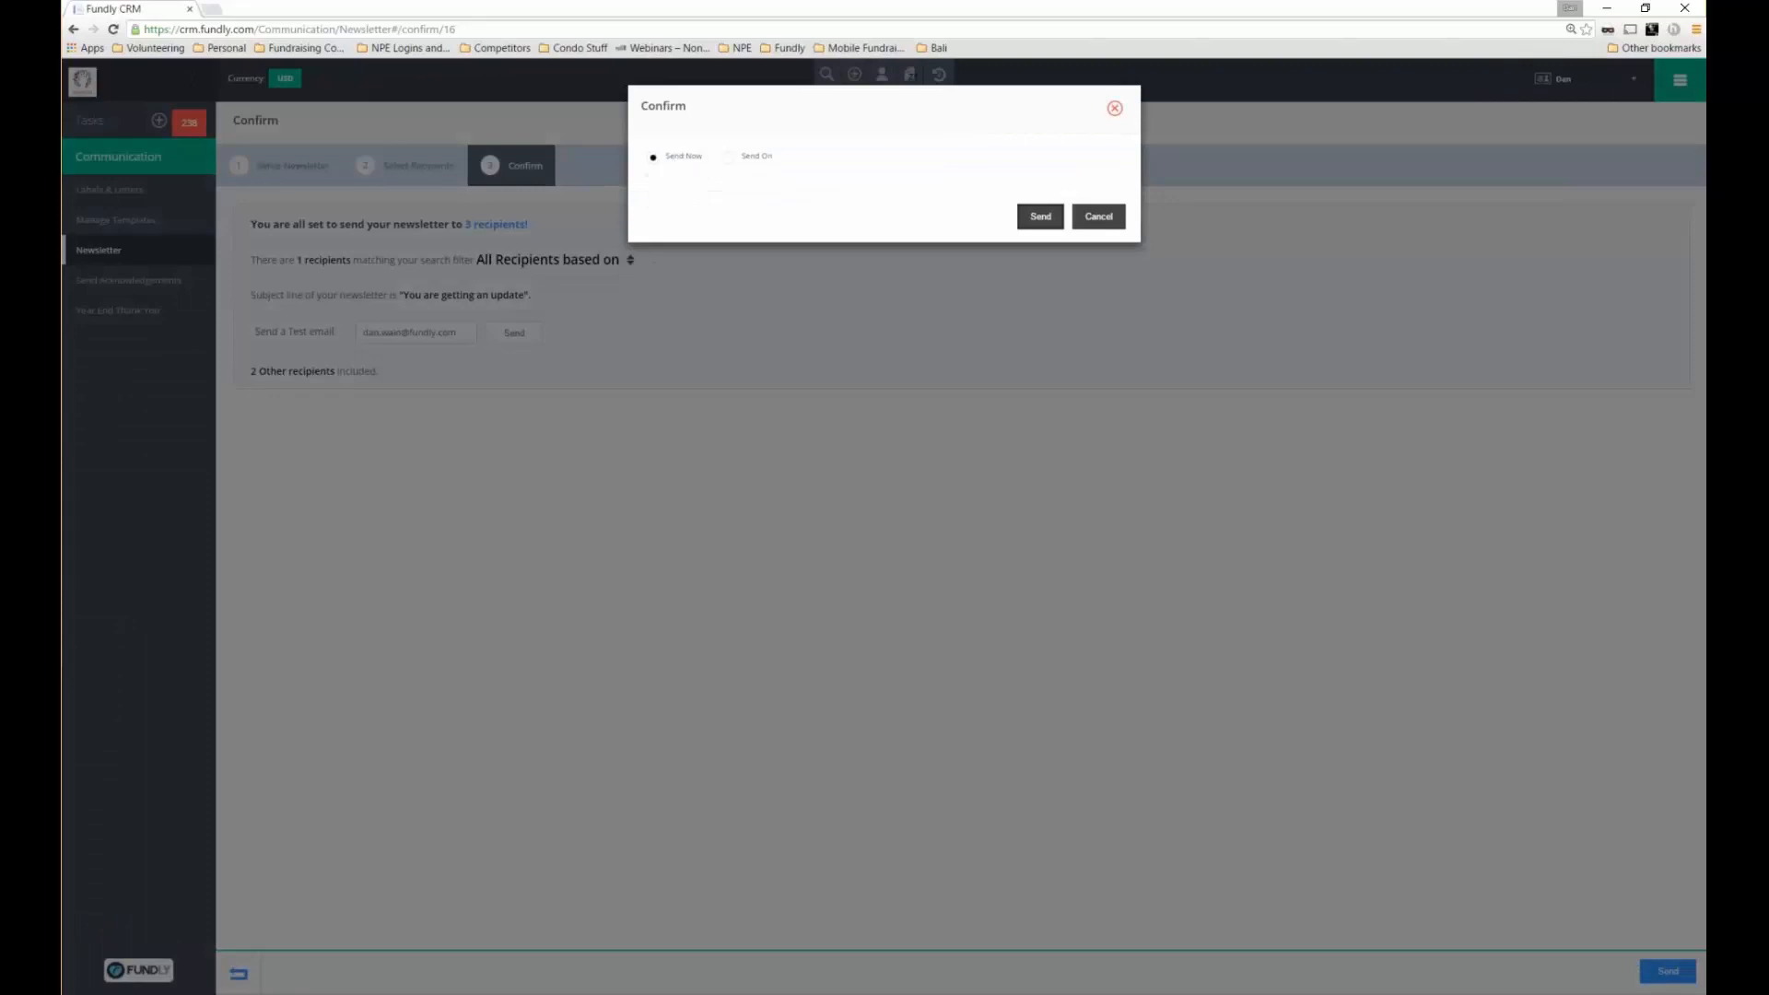
left_click(1036, 220)
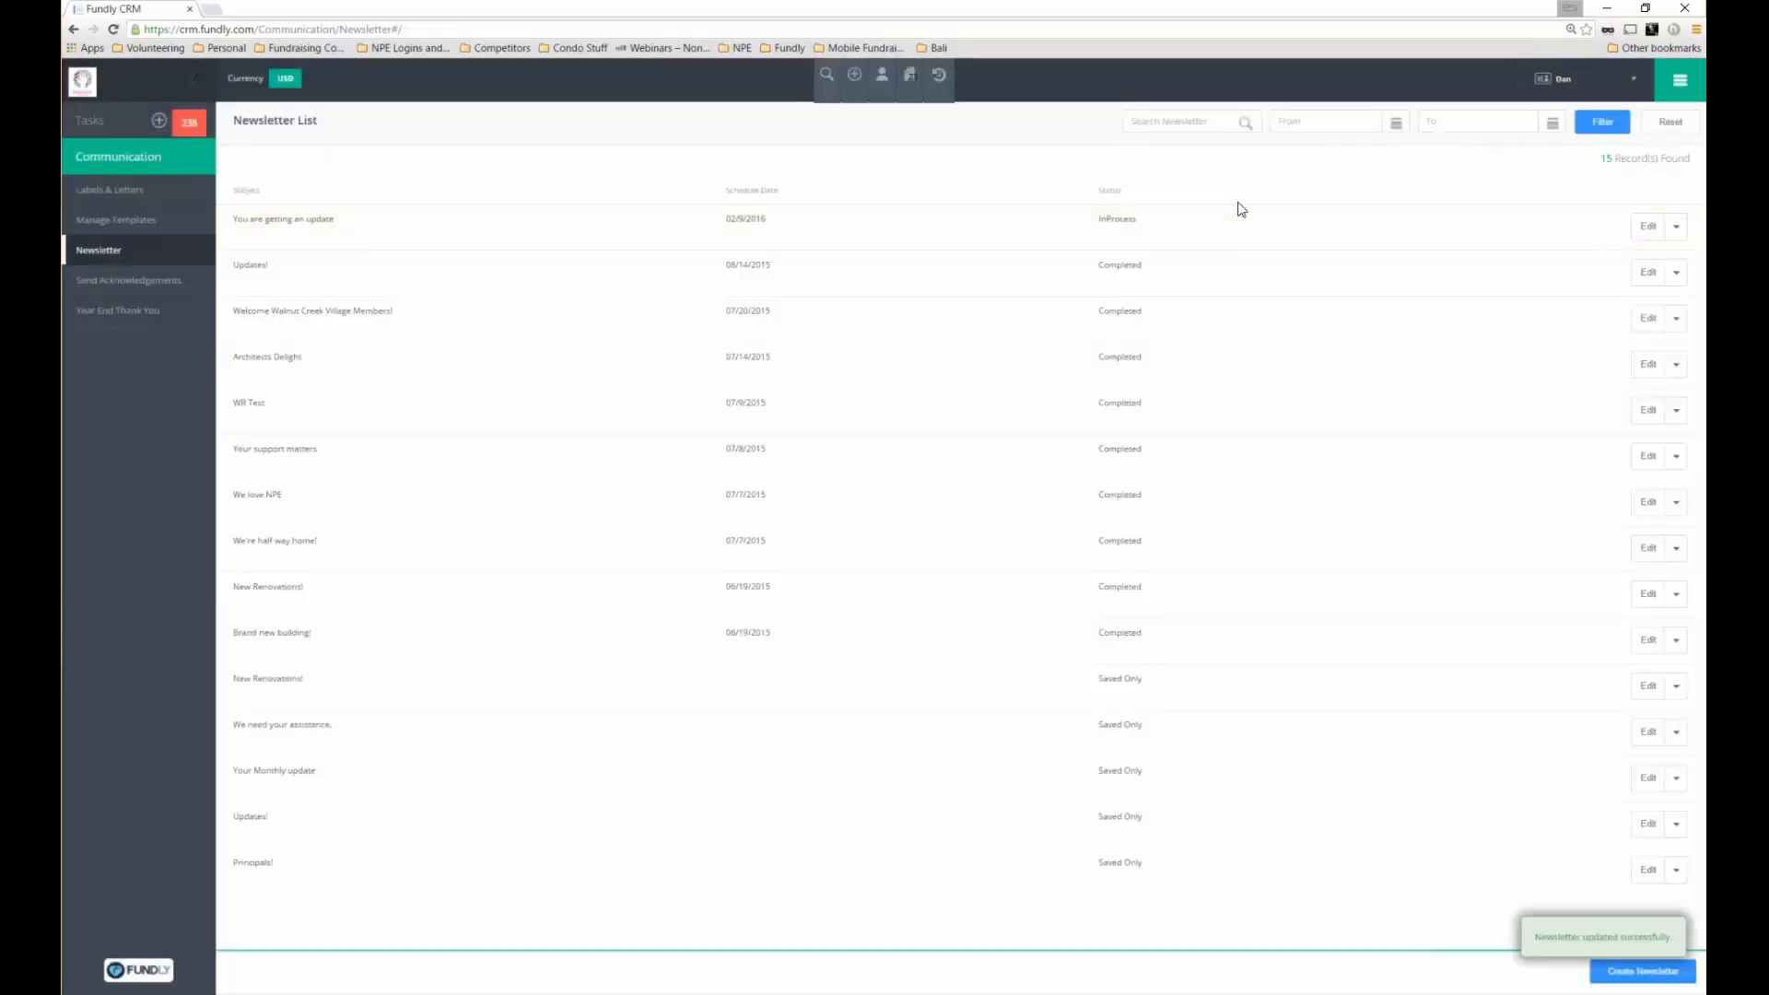
View the Architects Delight newsletter summary showing its 8 recipients
double_click(1081, 218)
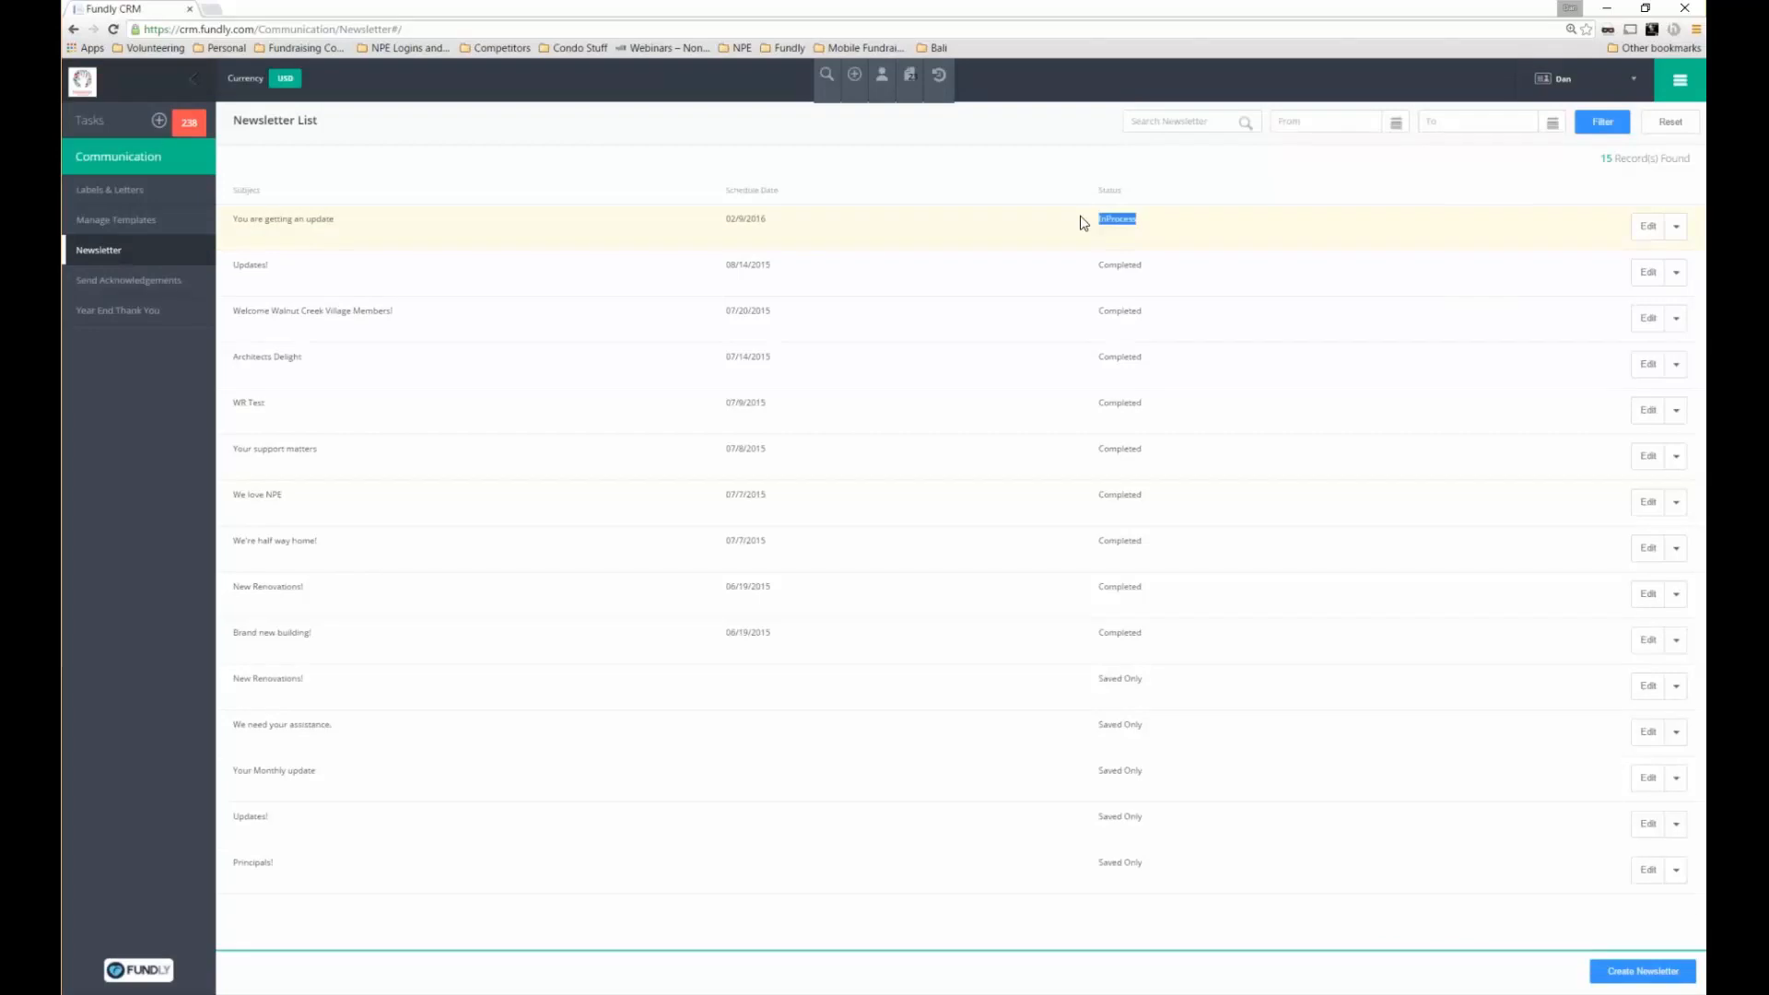
left_click(1675, 367)
left_click(1647, 394)
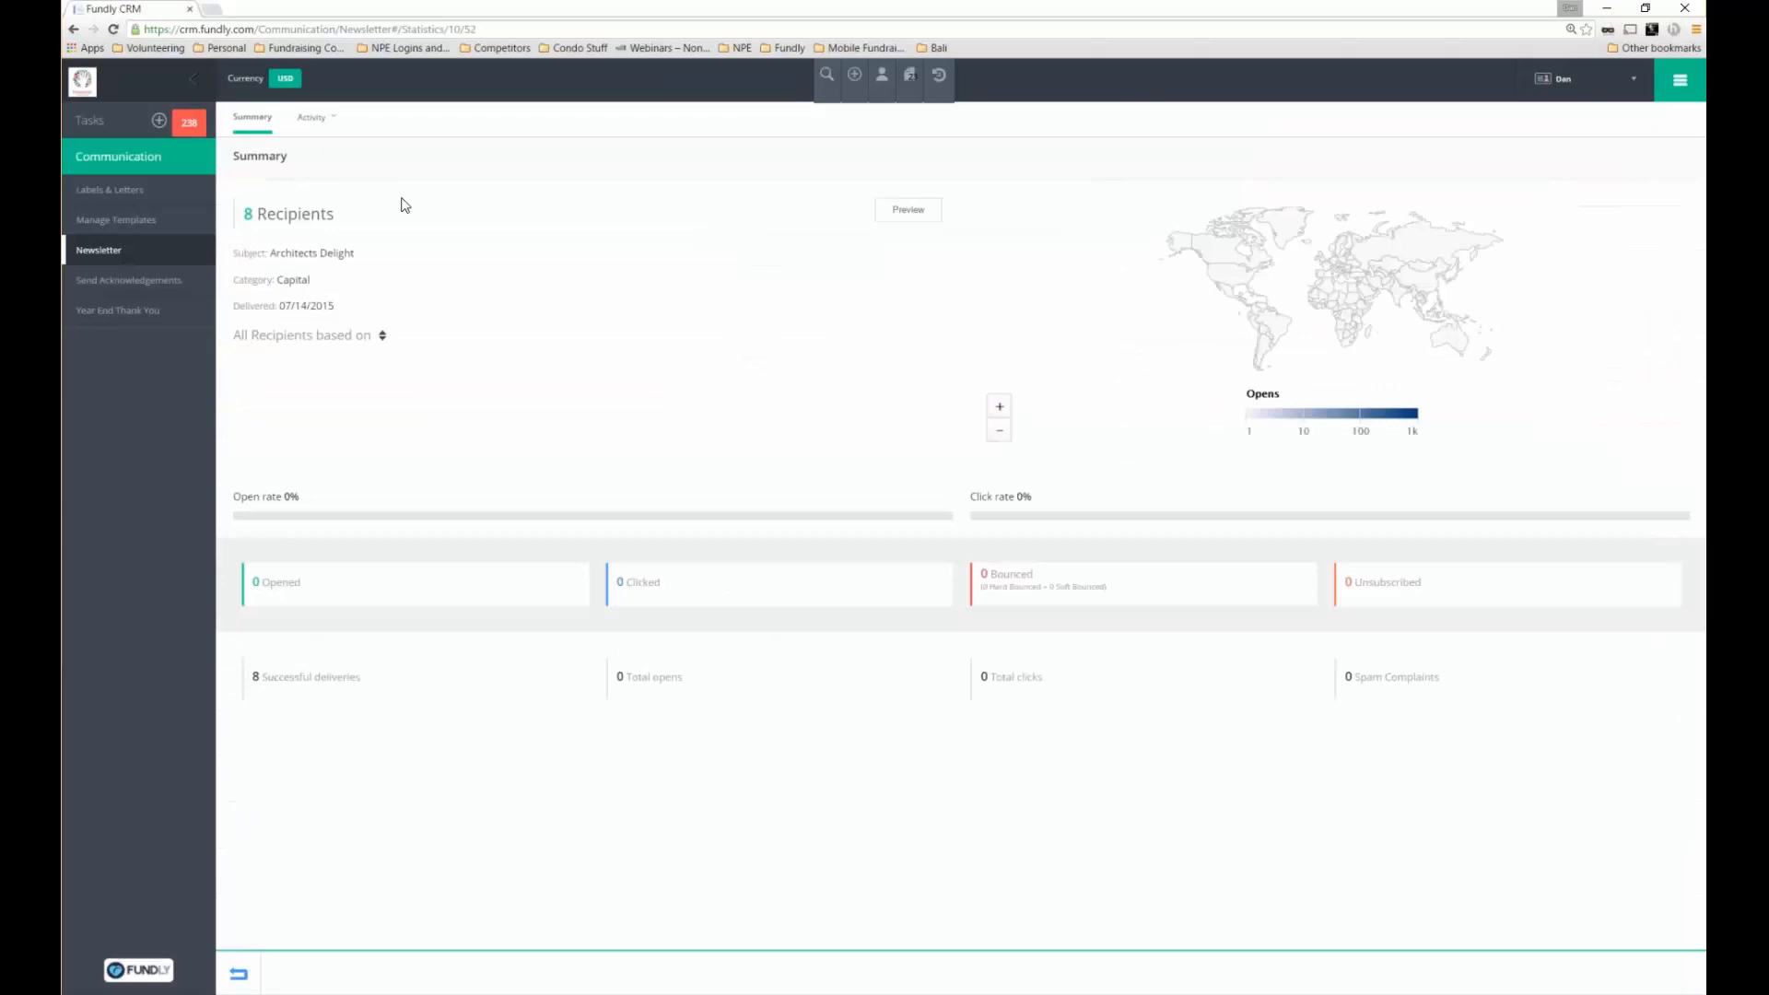
left_click_drag(245, 214, 333, 214)
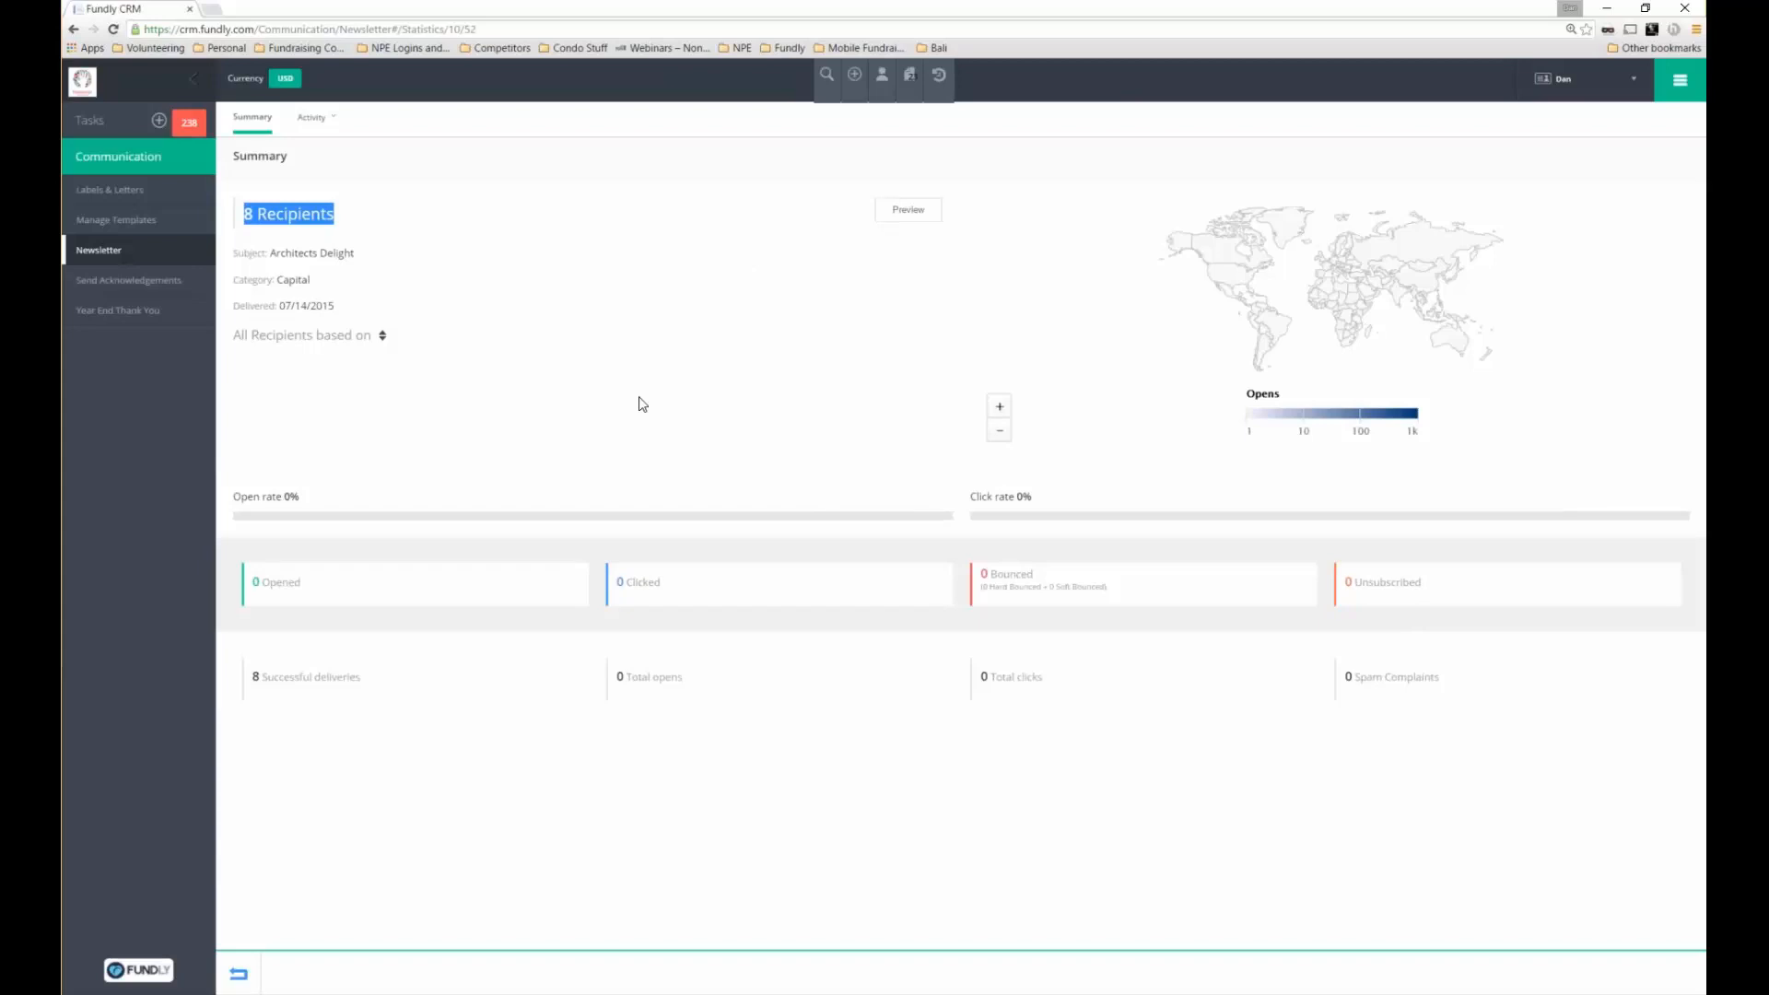
Go to the Pages module and open Configure Look & Feel
left_click(1680, 81)
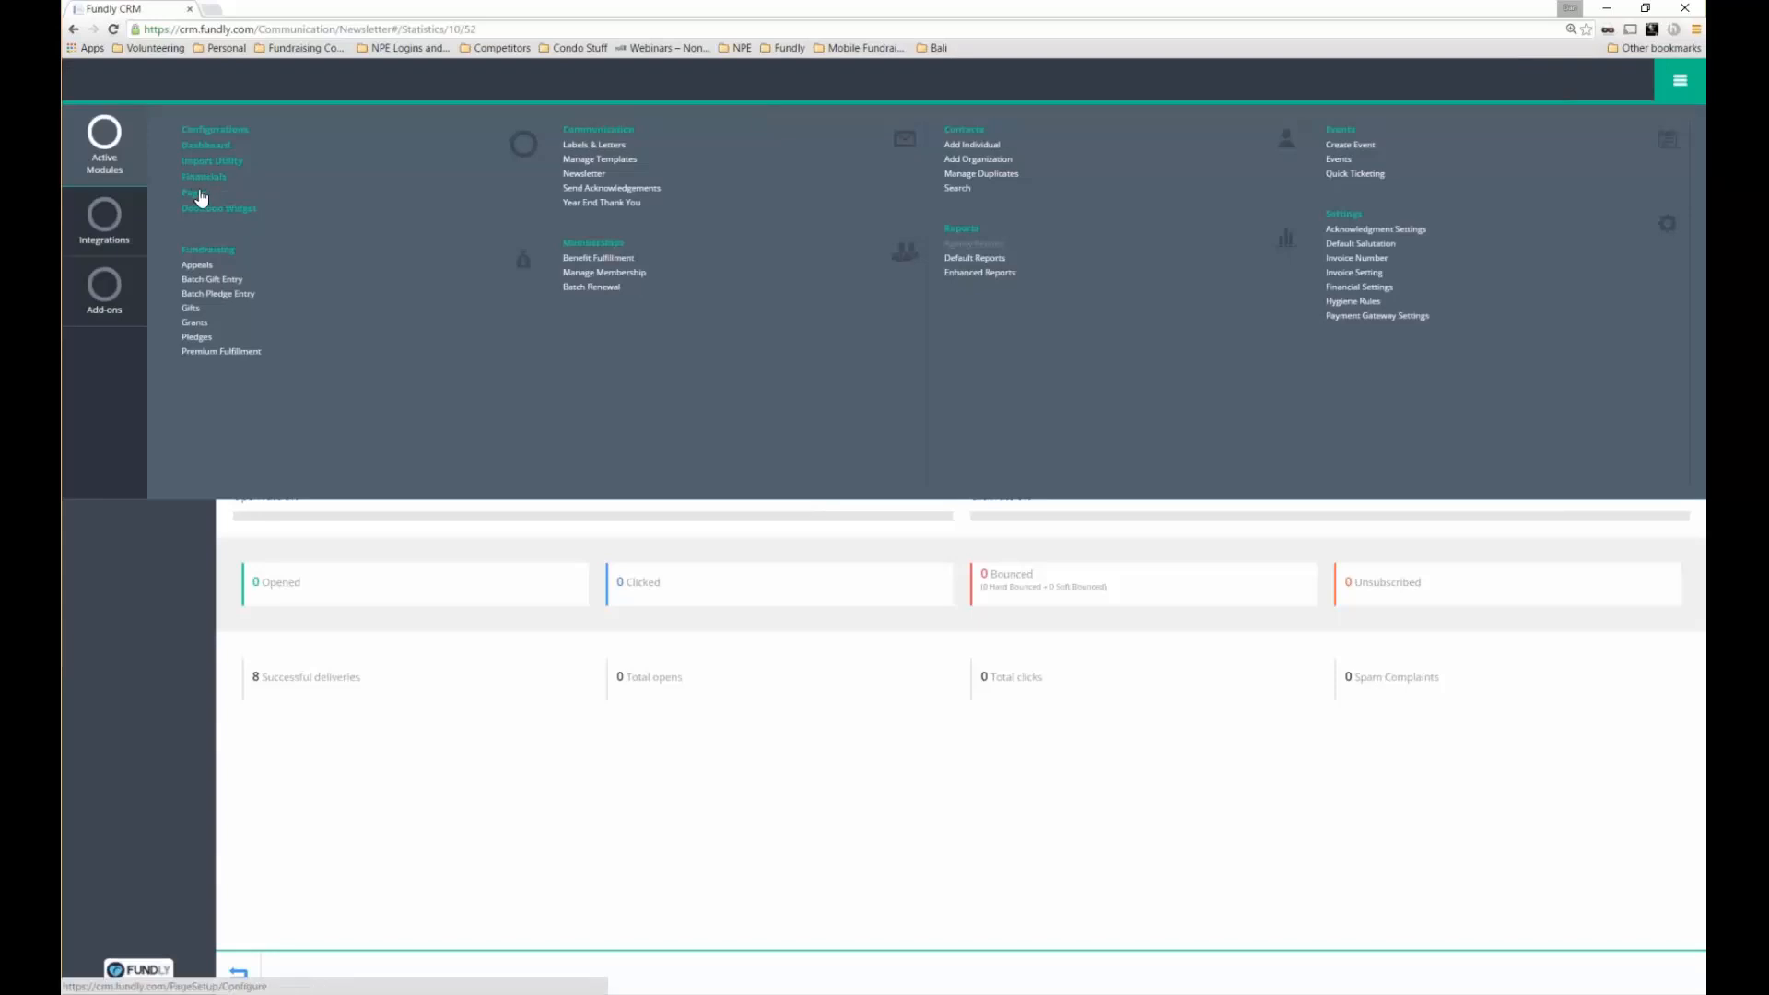
left_click(203, 196)
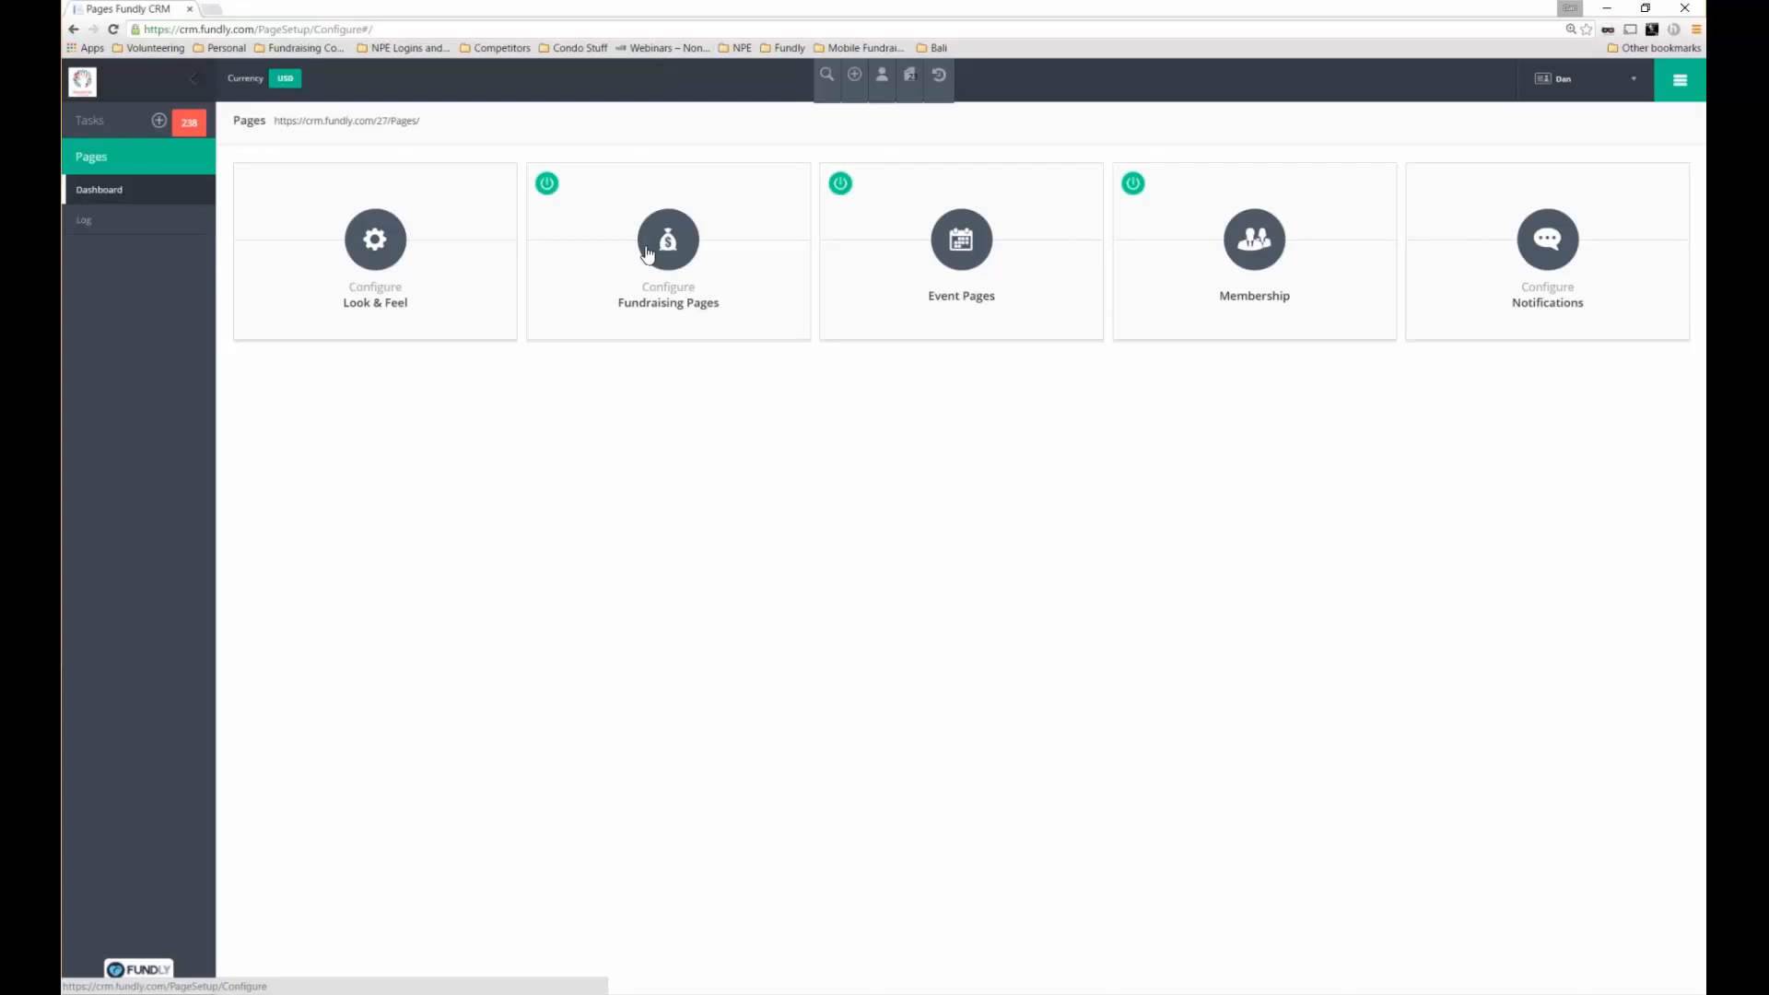
left_click(381, 242)
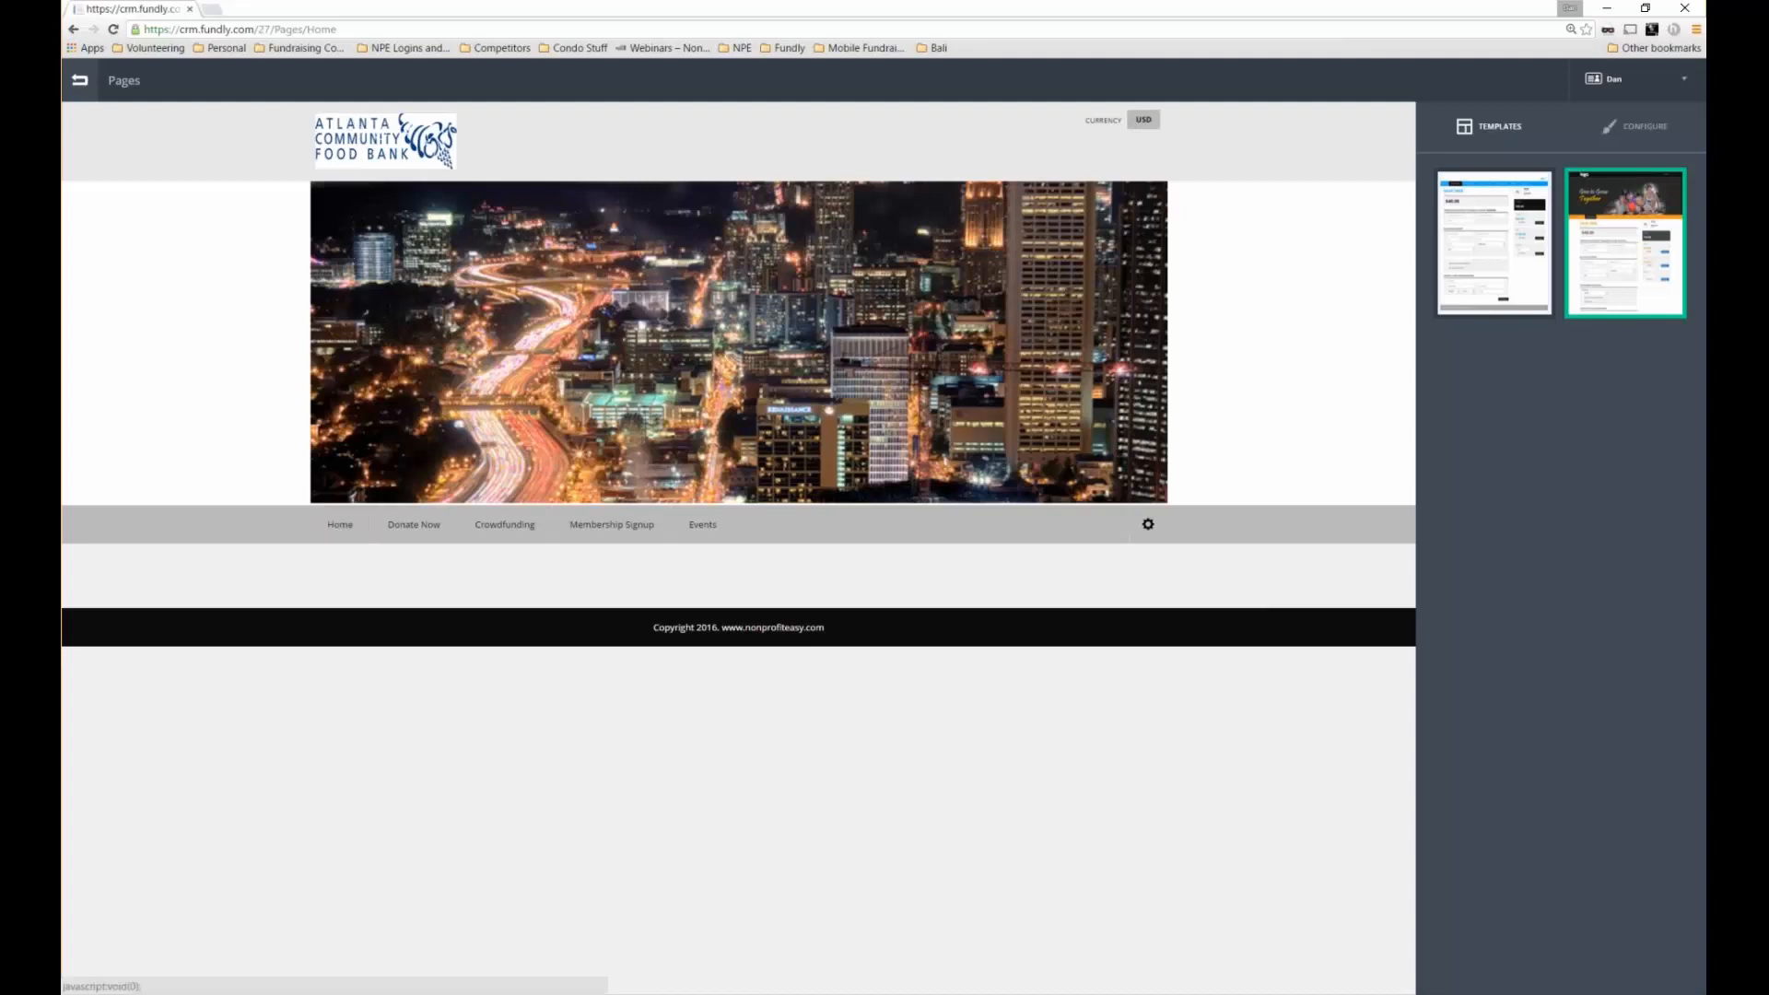
Replace the header logo with acs.jpg from the Campaign Images folder
left_click(401, 144)
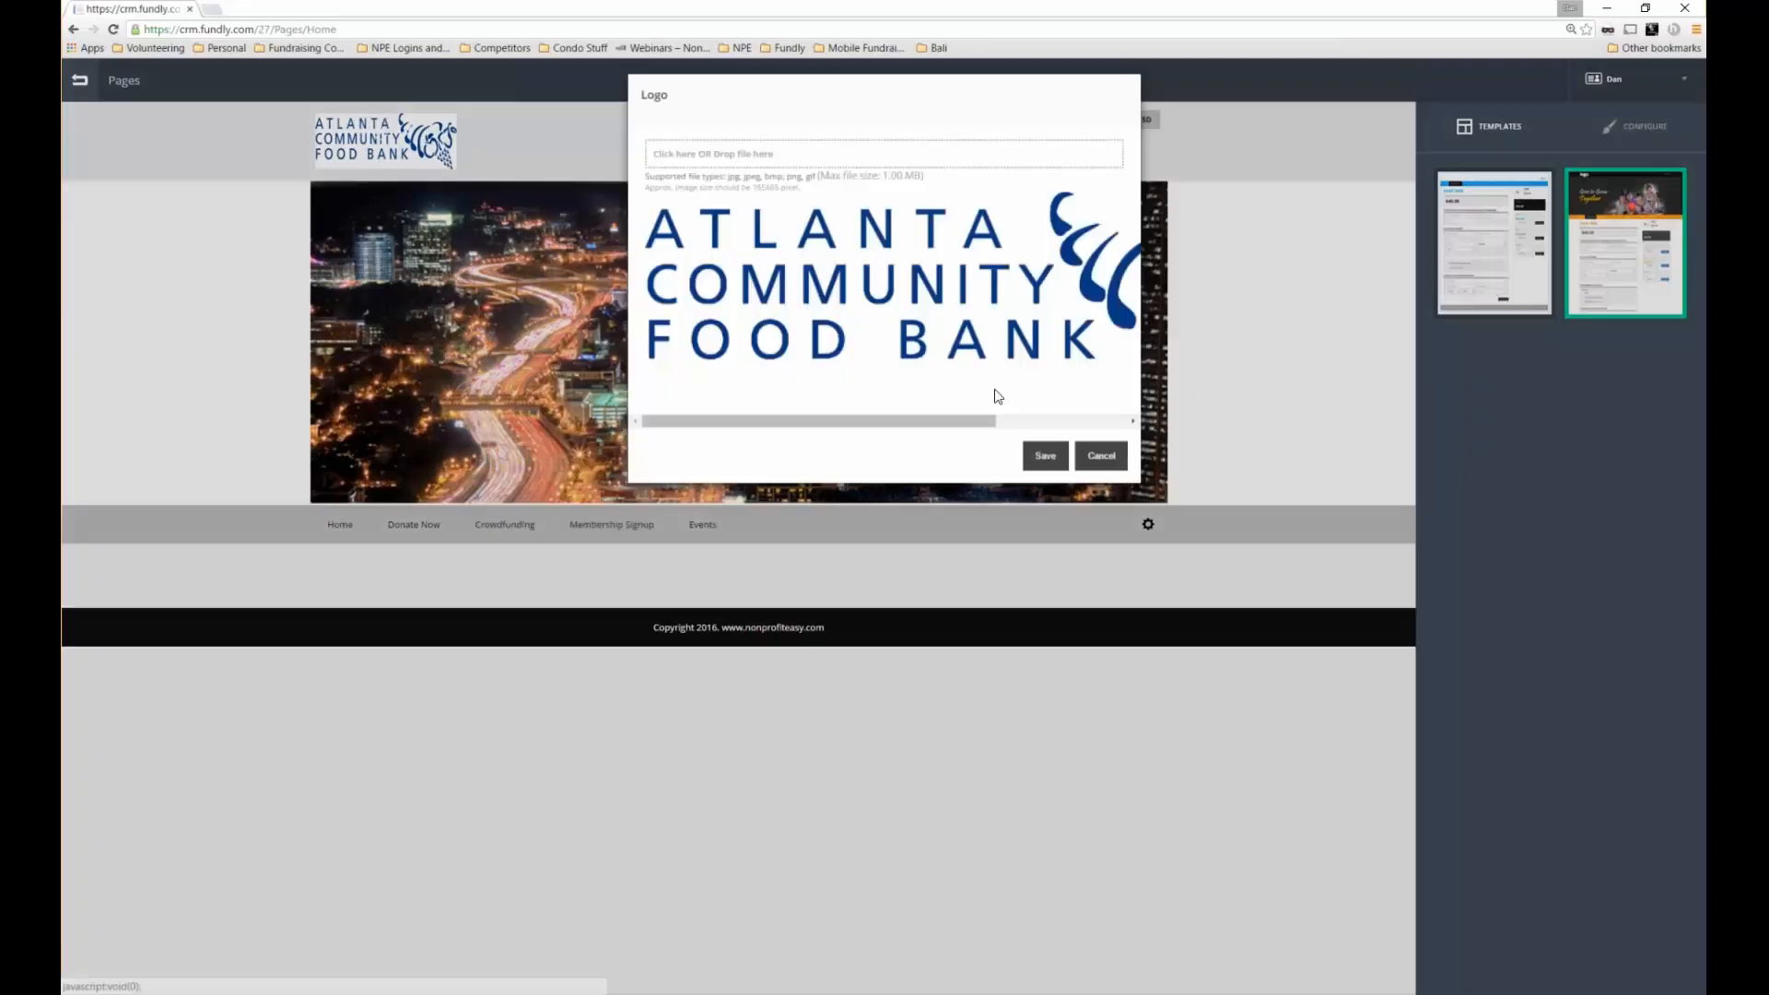
left_click(1101, 467)
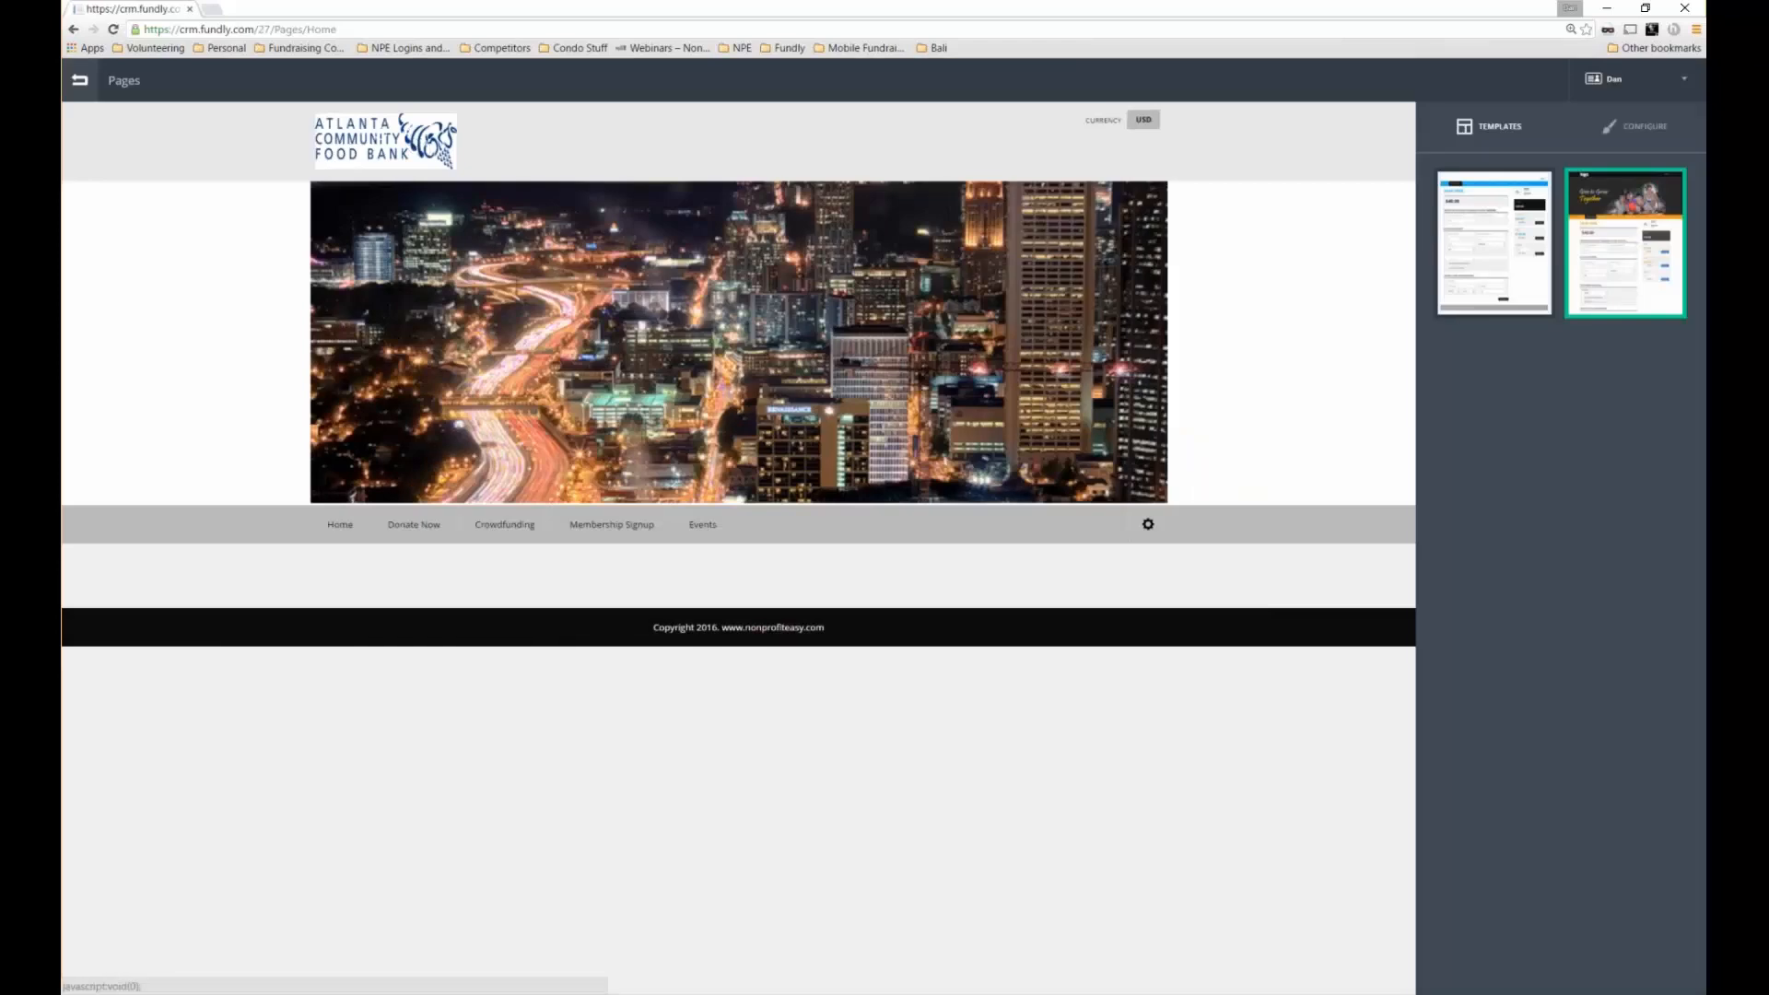
left_click(385, 142)
left_click(727, 166)
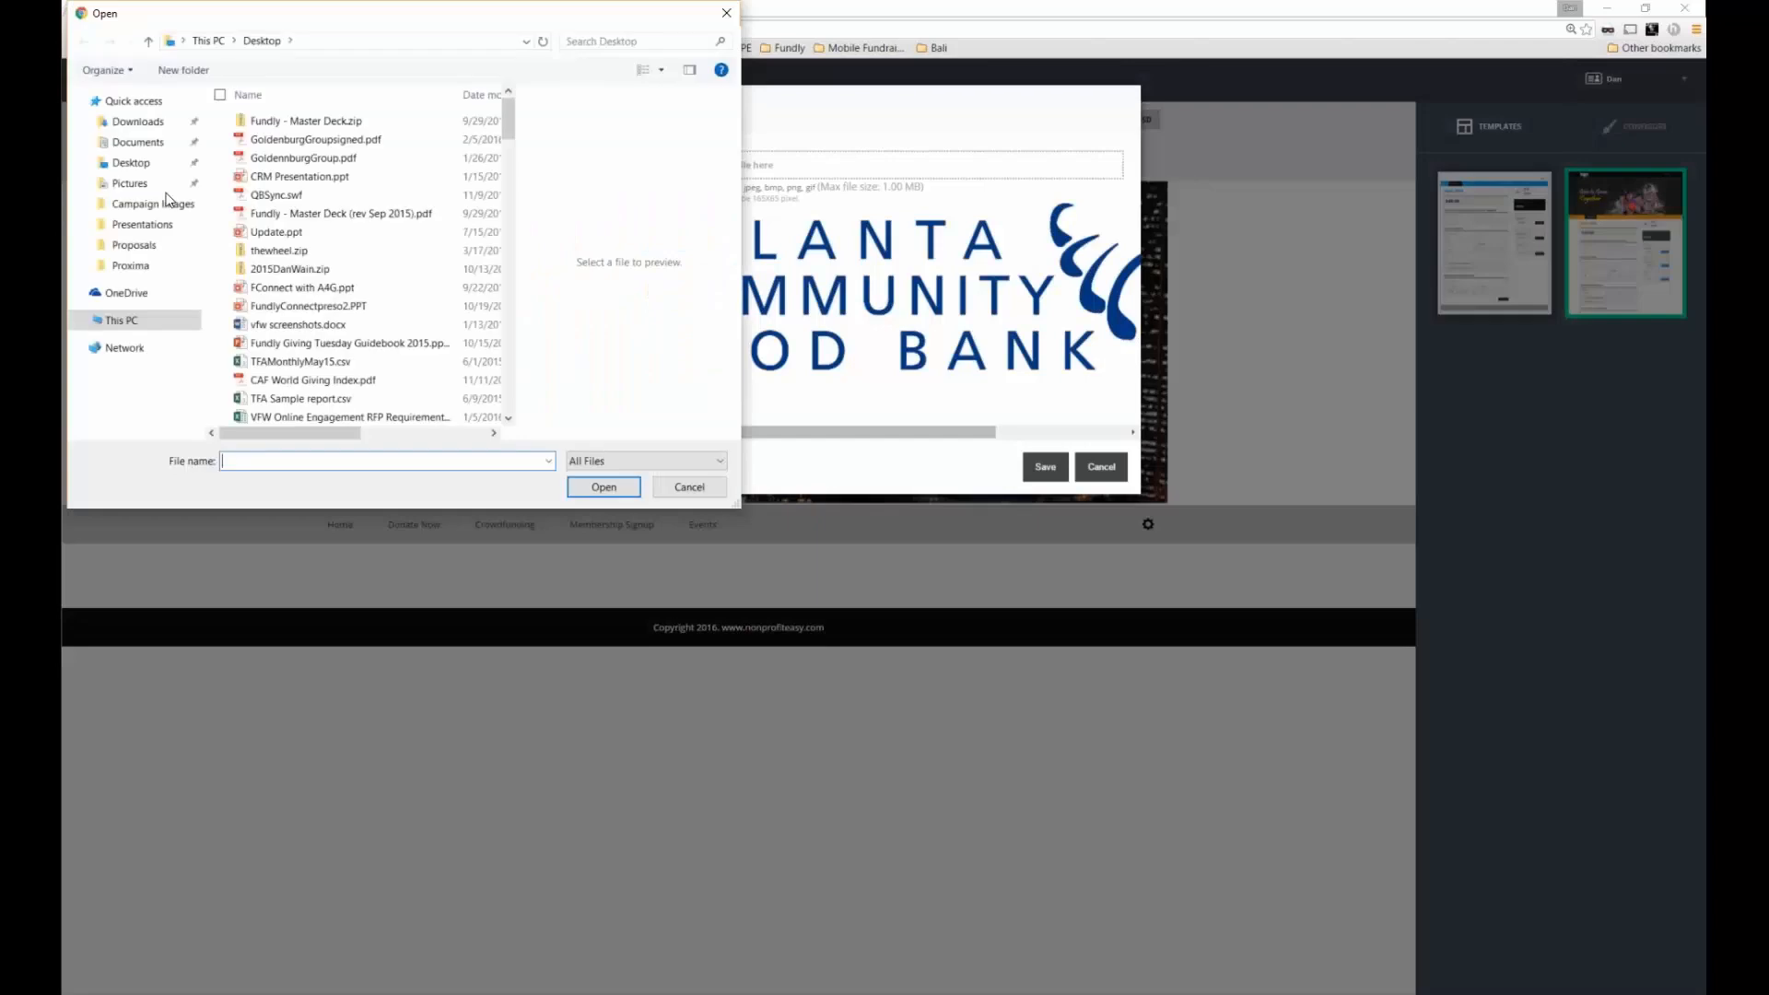
left_click(168, 201)
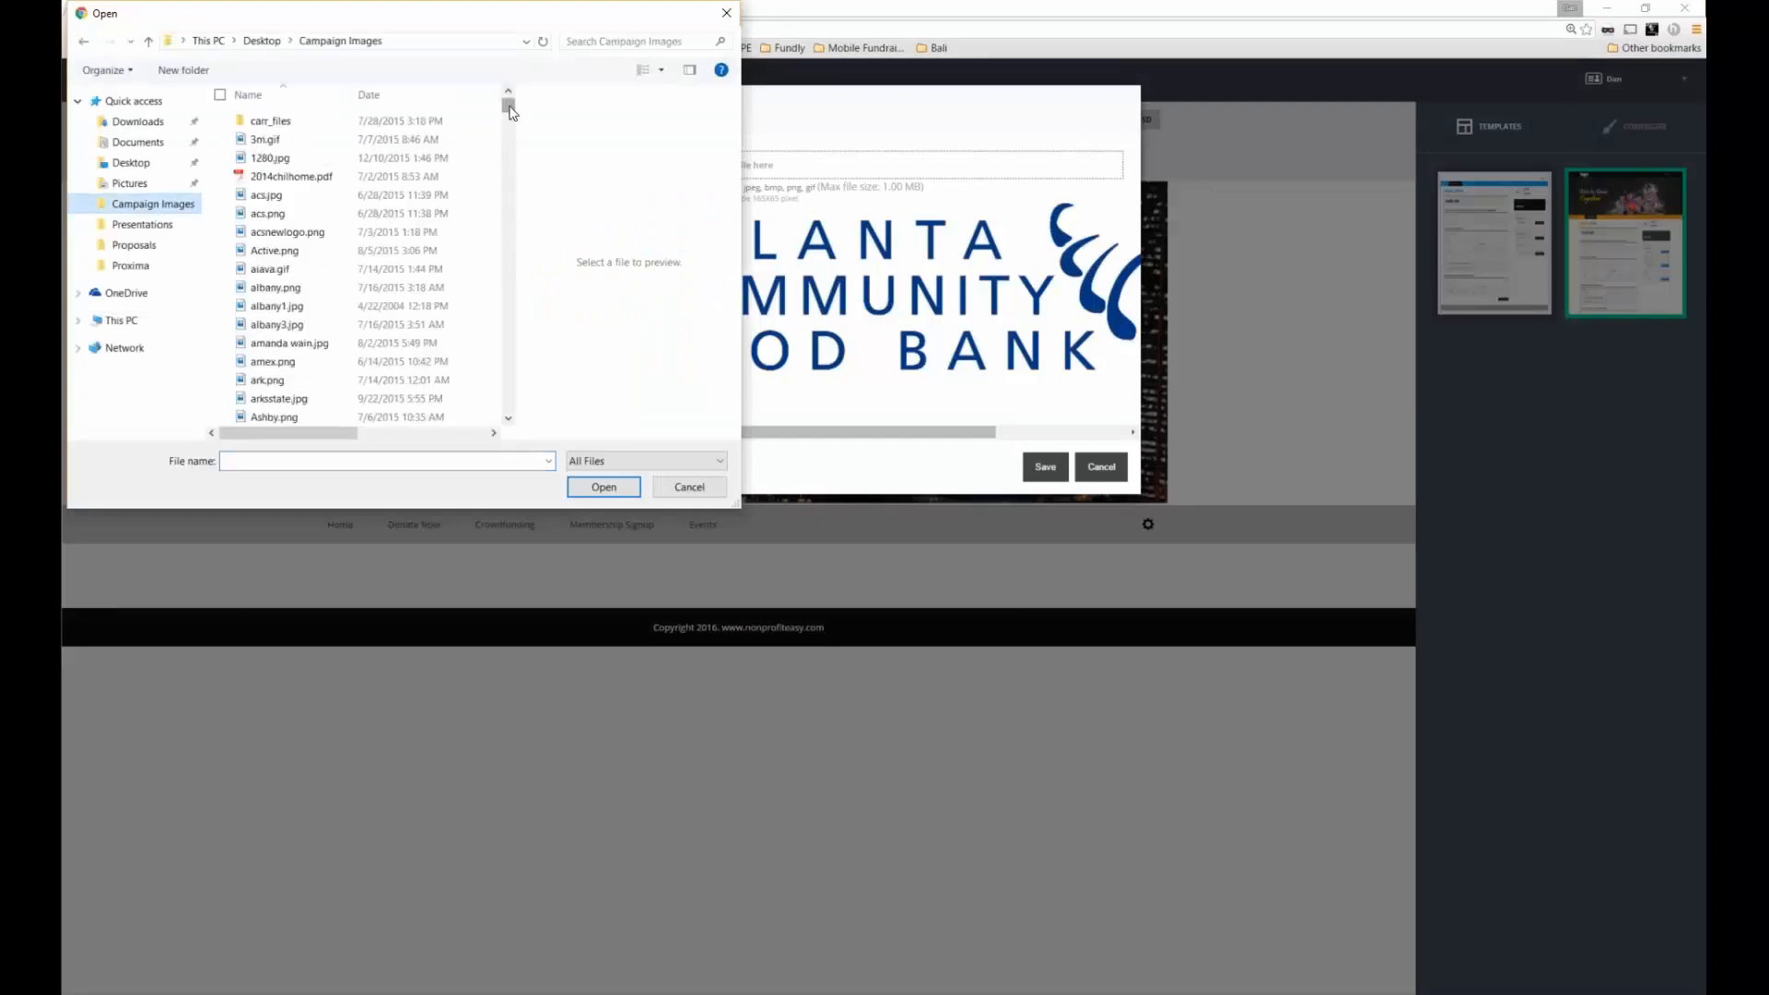
double_click(310, 196)
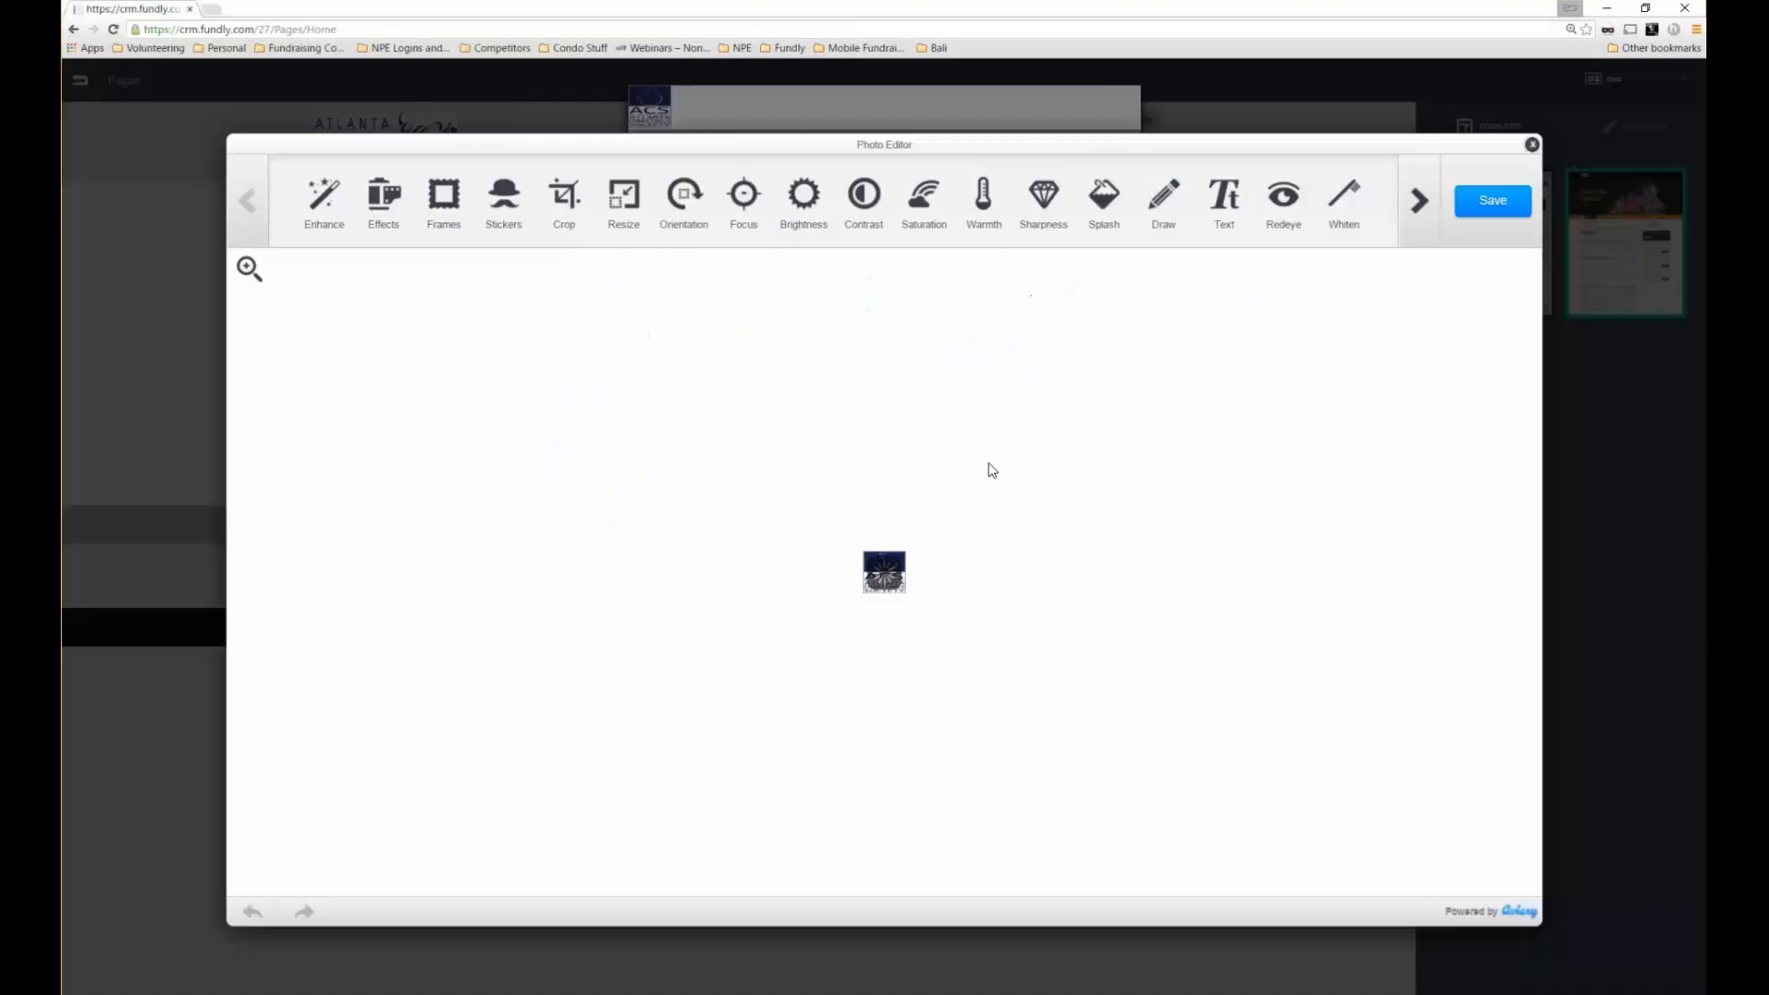
left_click(1483, 203)
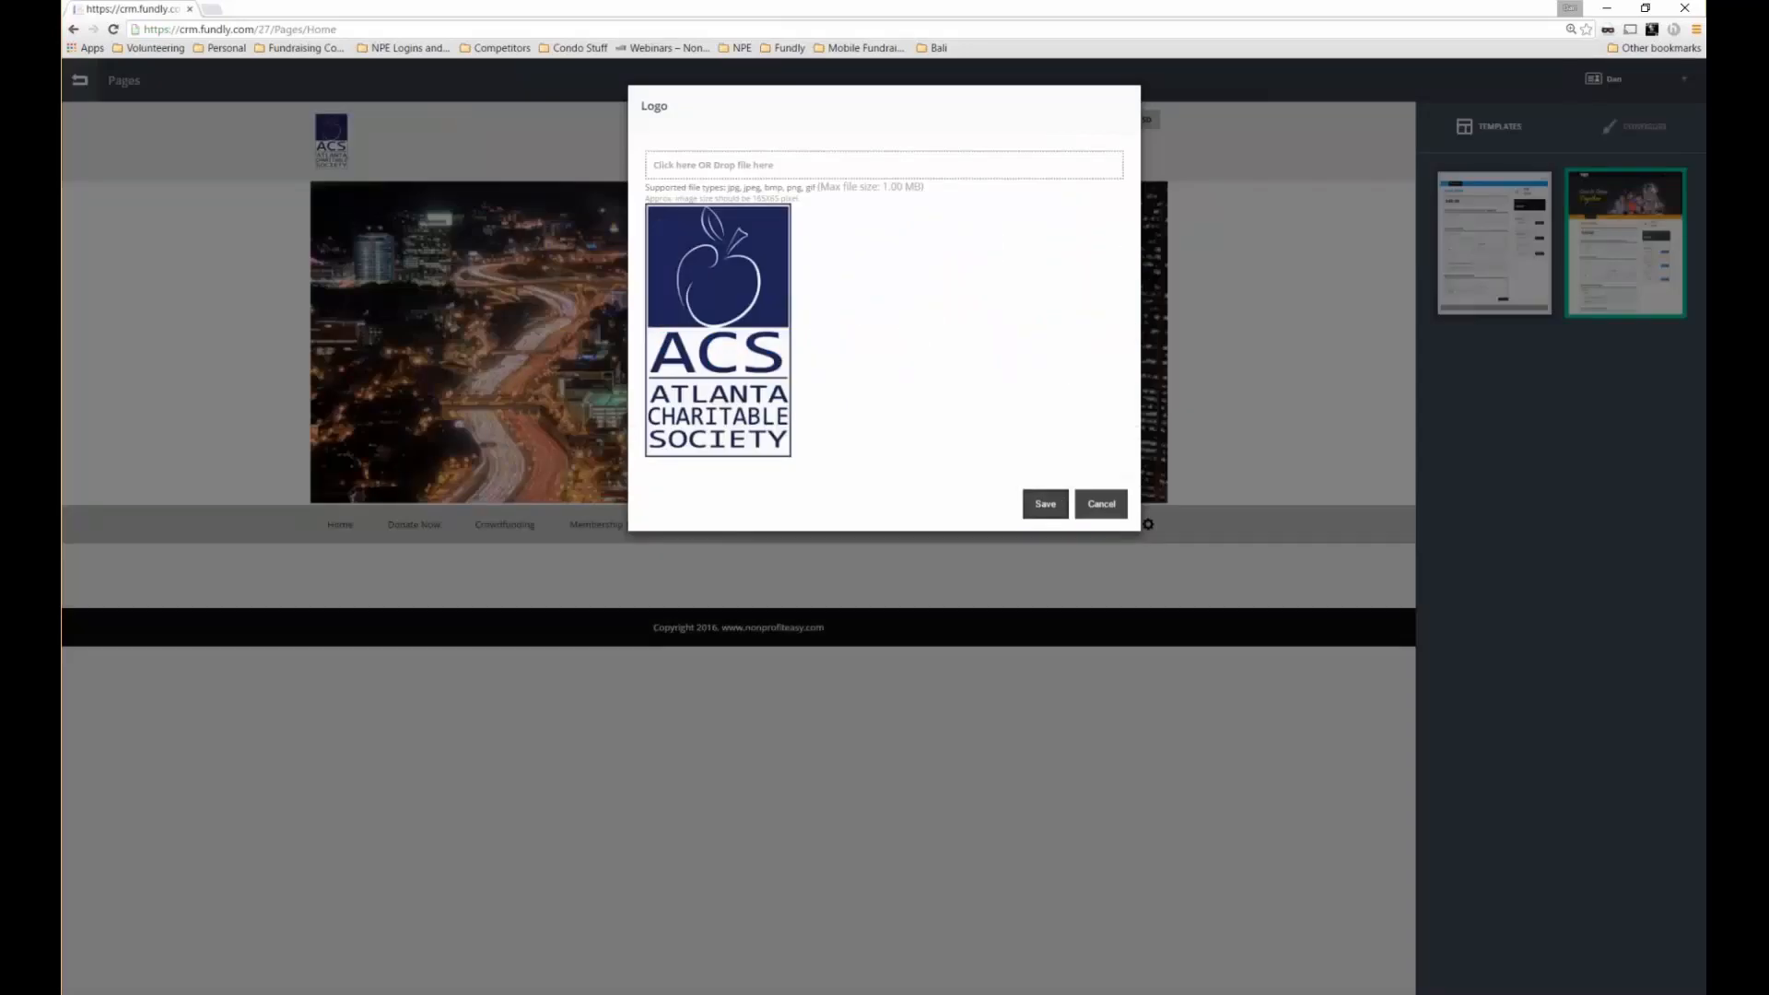
left_click(1045, 504)
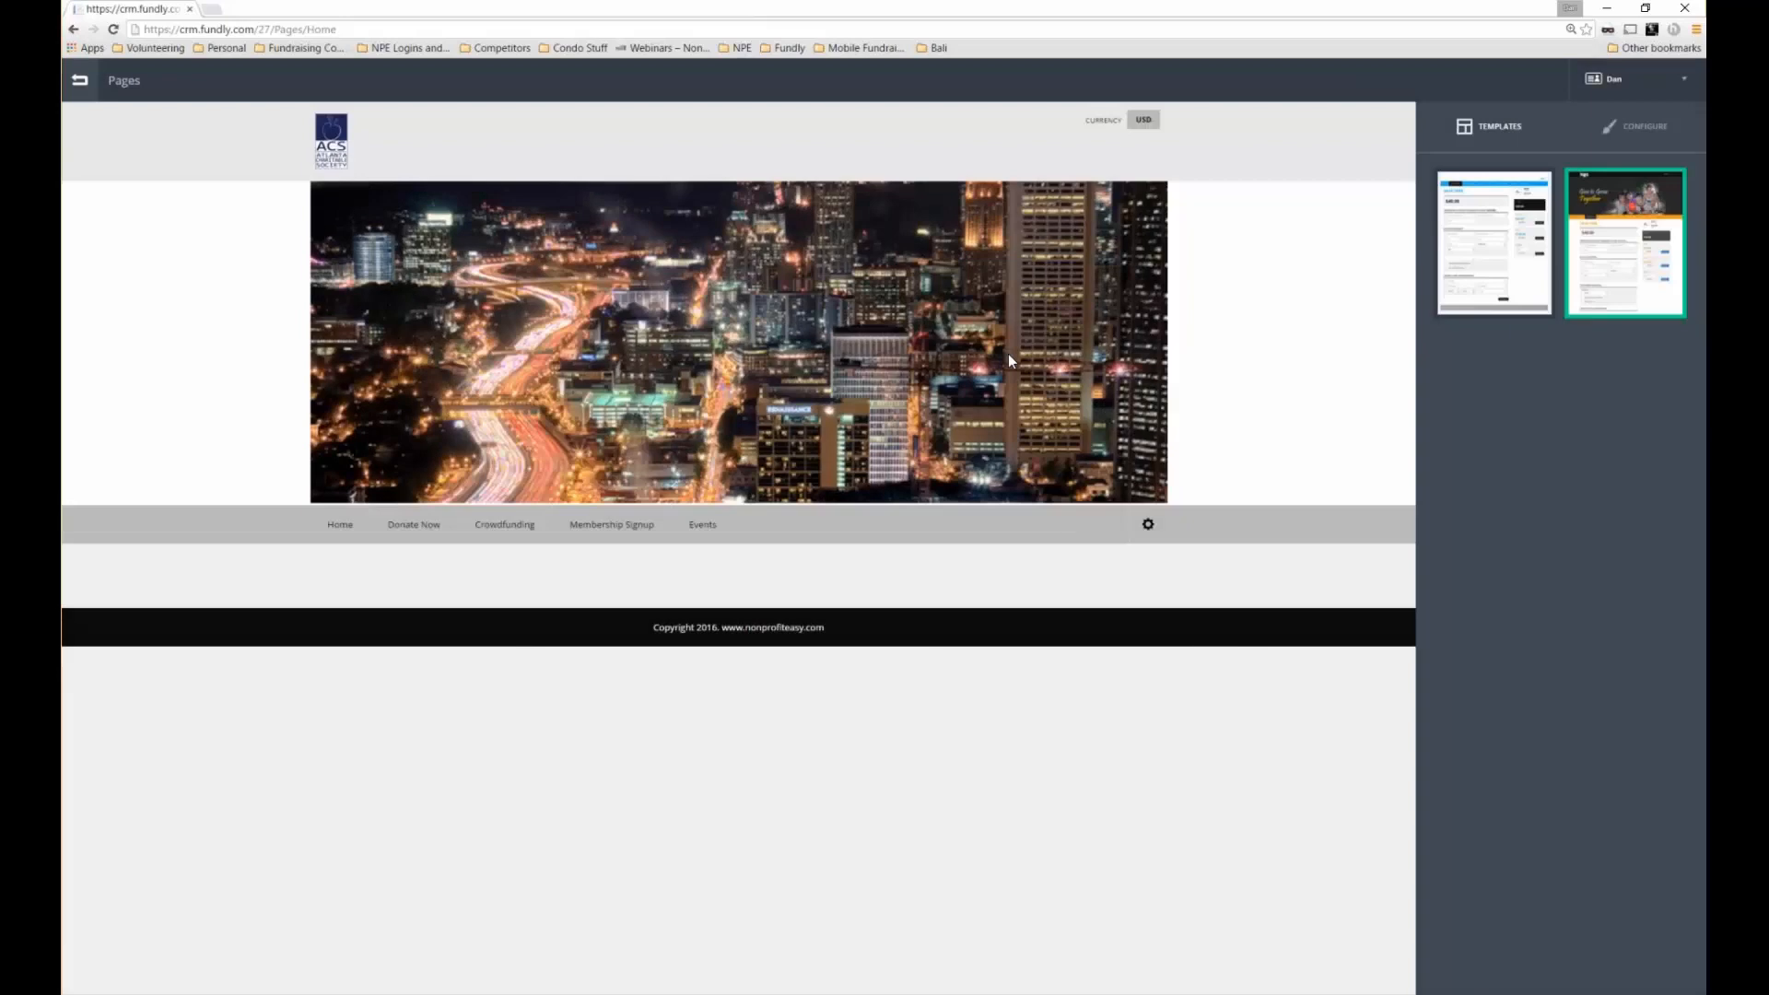
Switch the pages to the first template design
left_click(1577, 131)
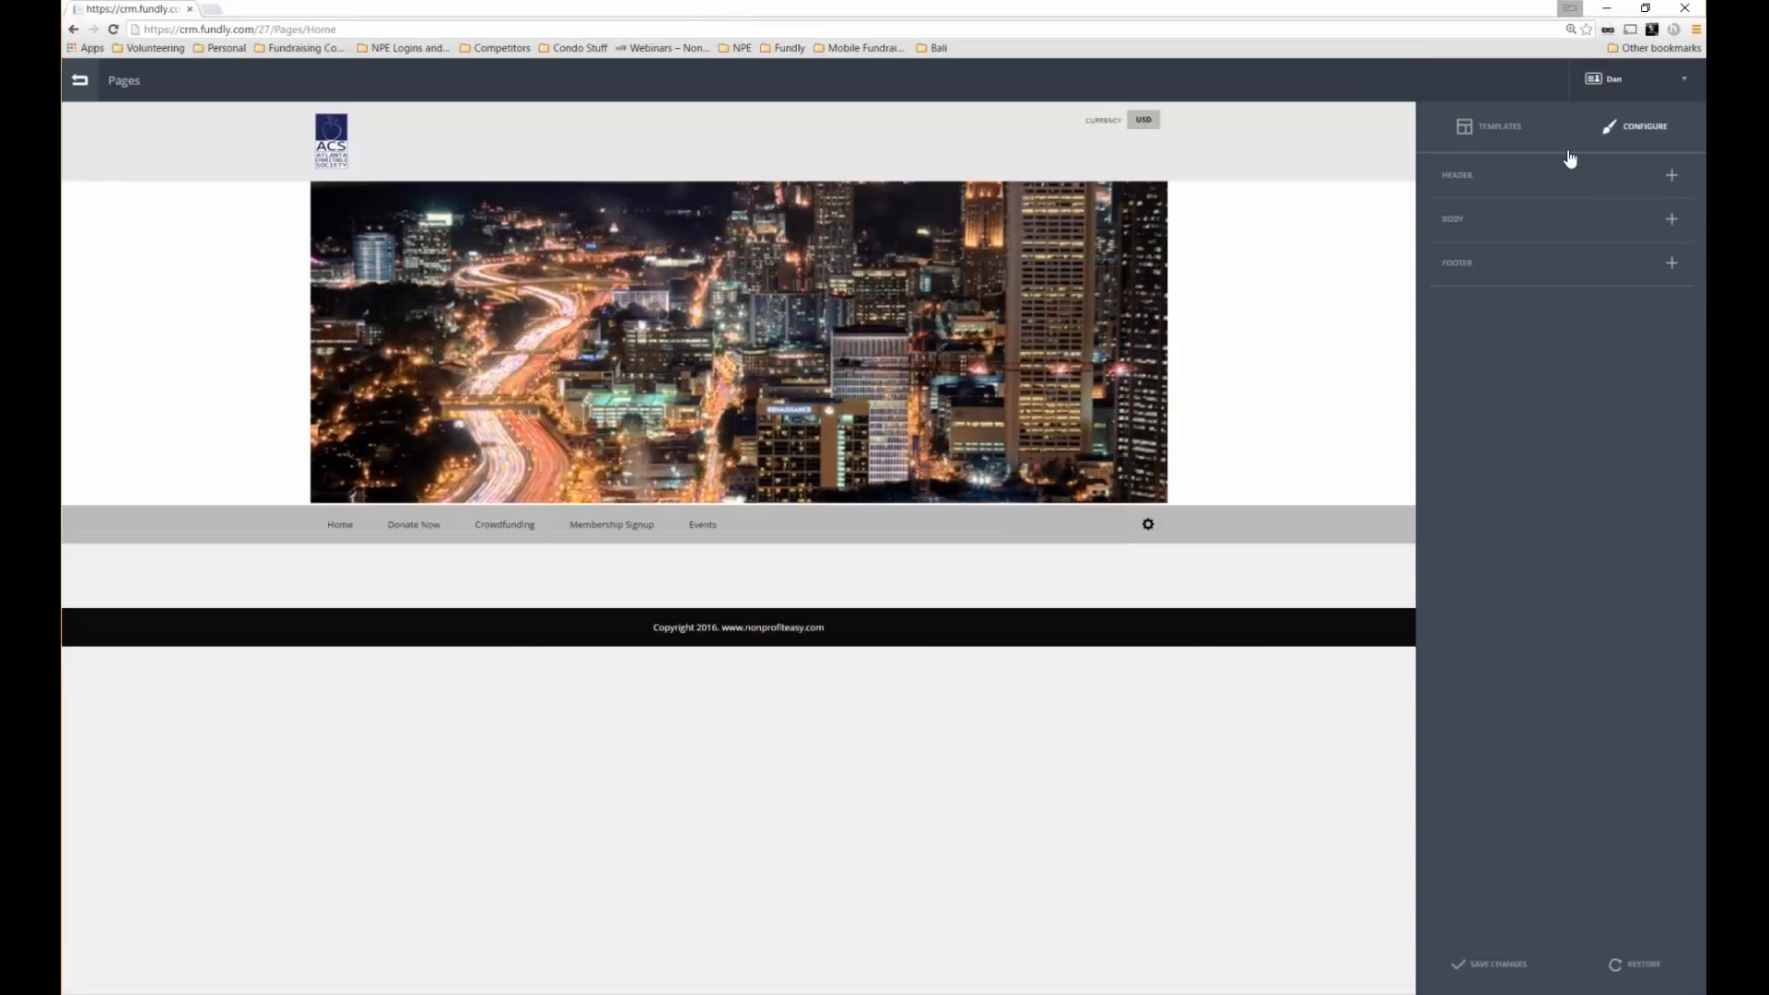
left_click(1487, 126)
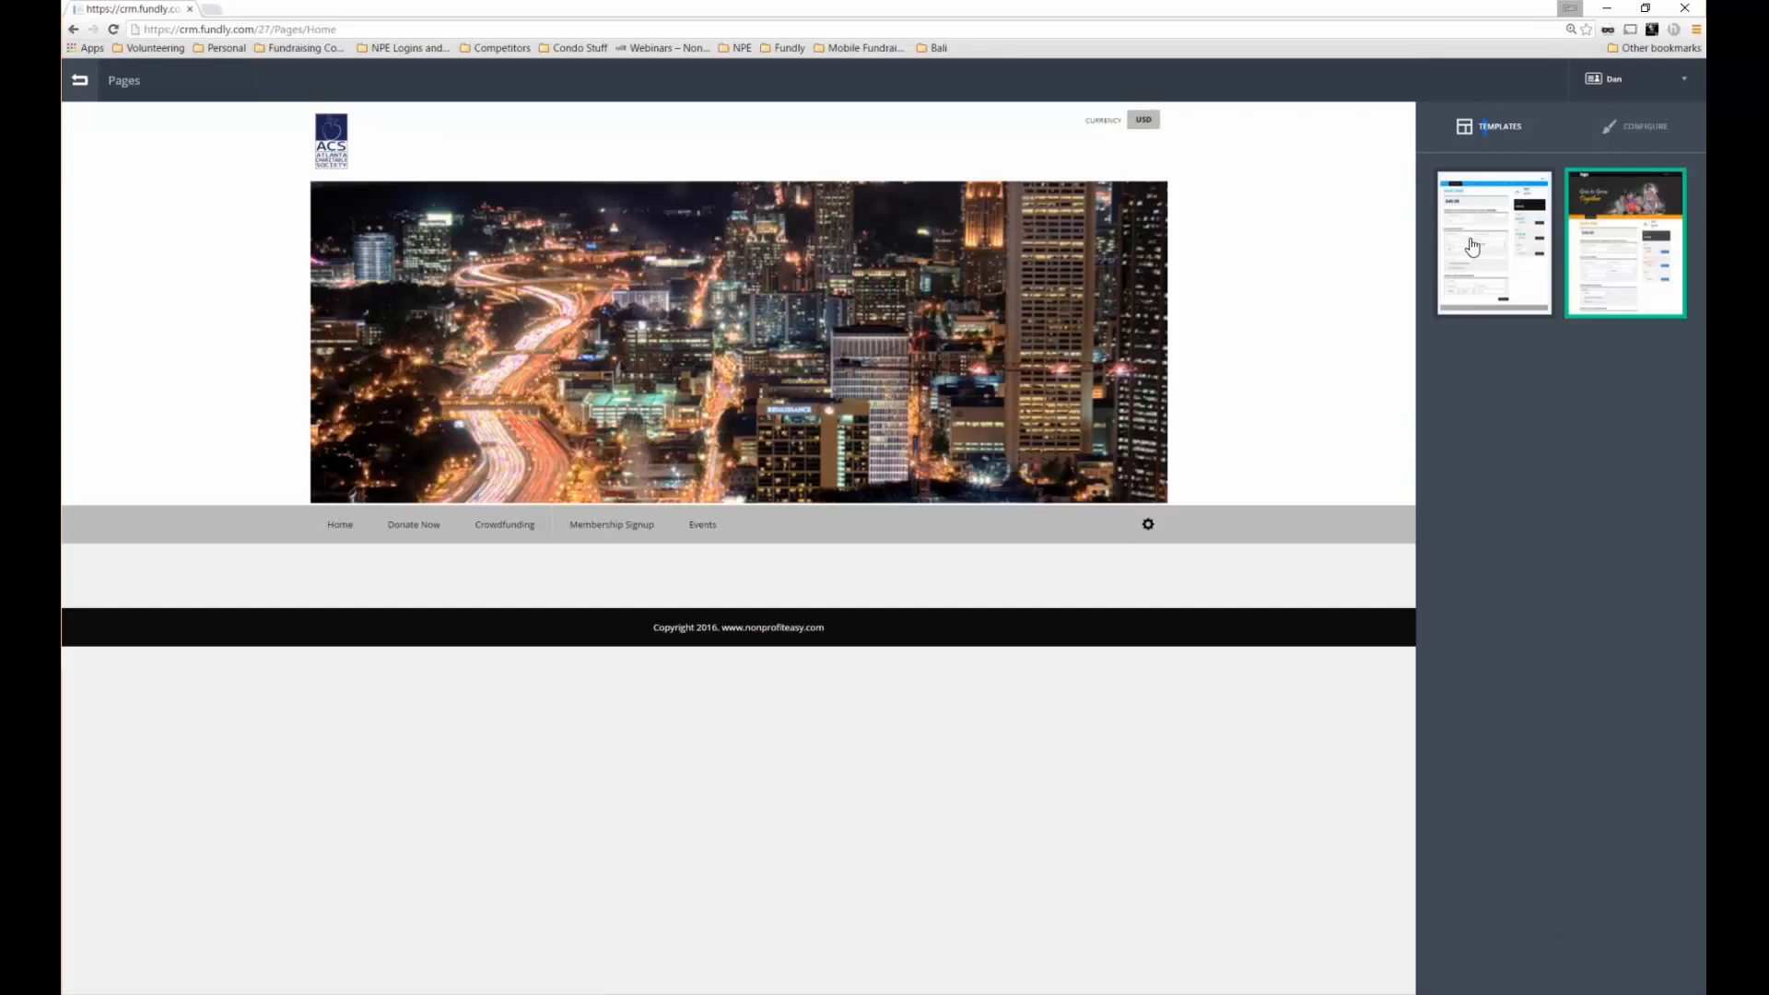
left_click(1472, 247)
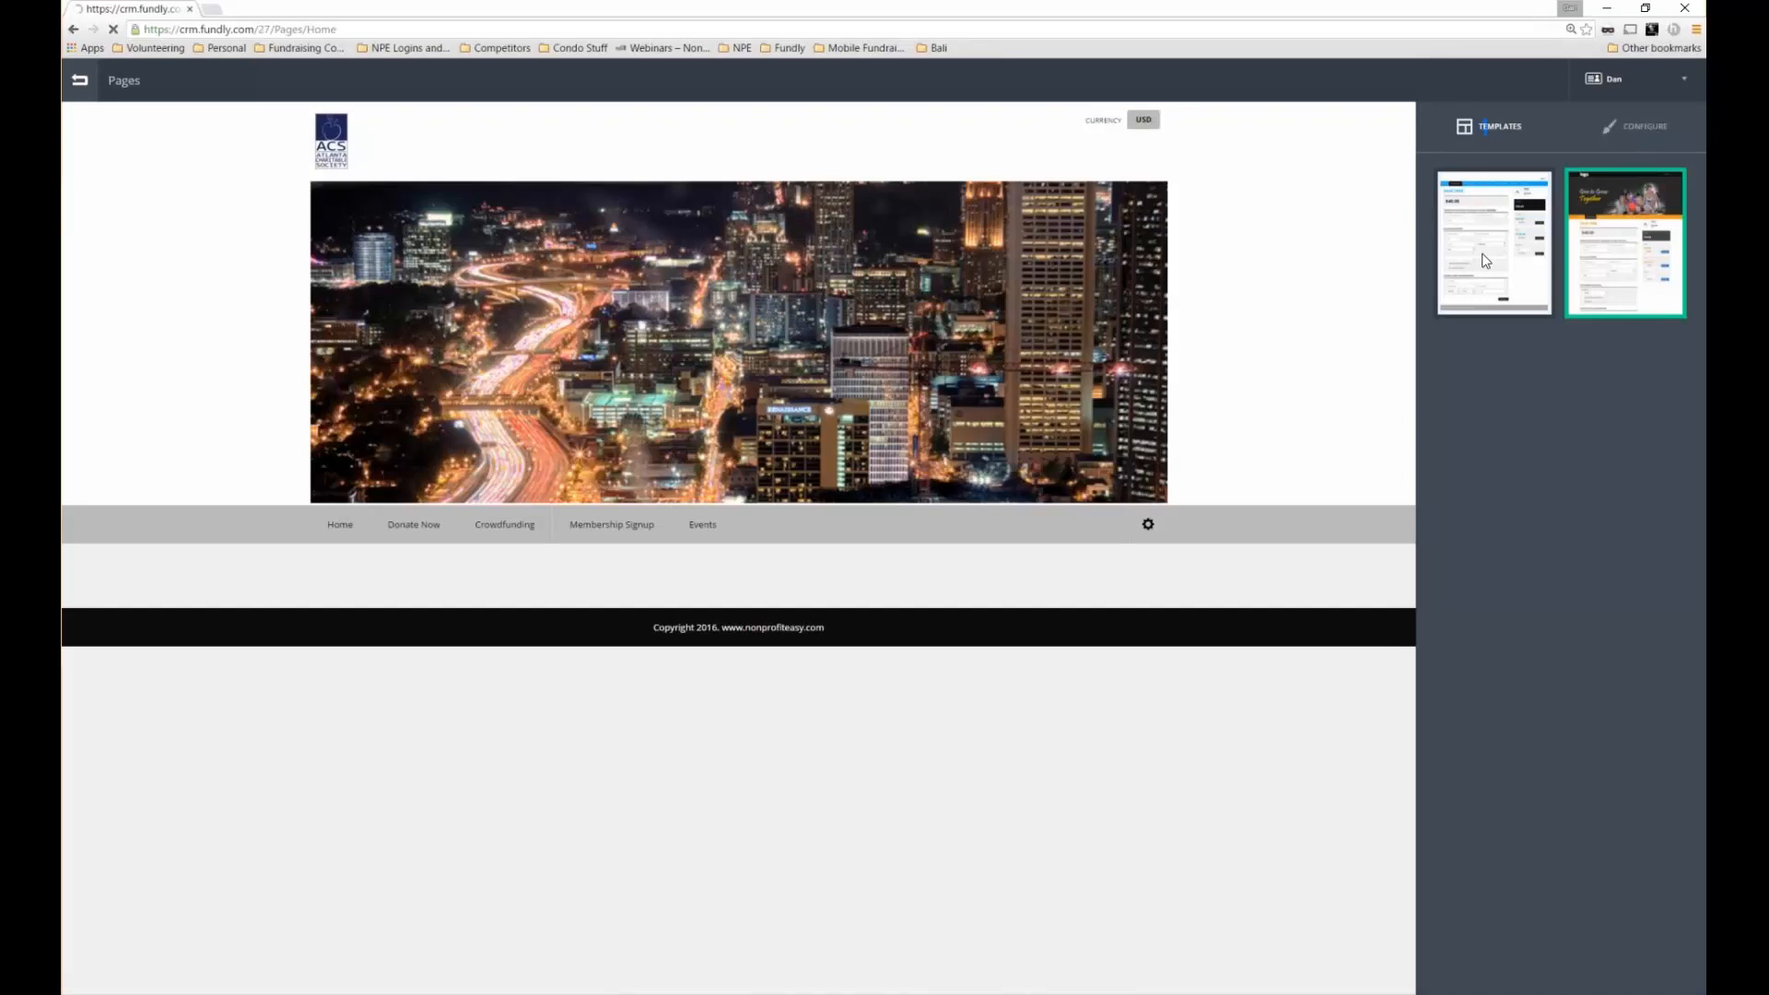
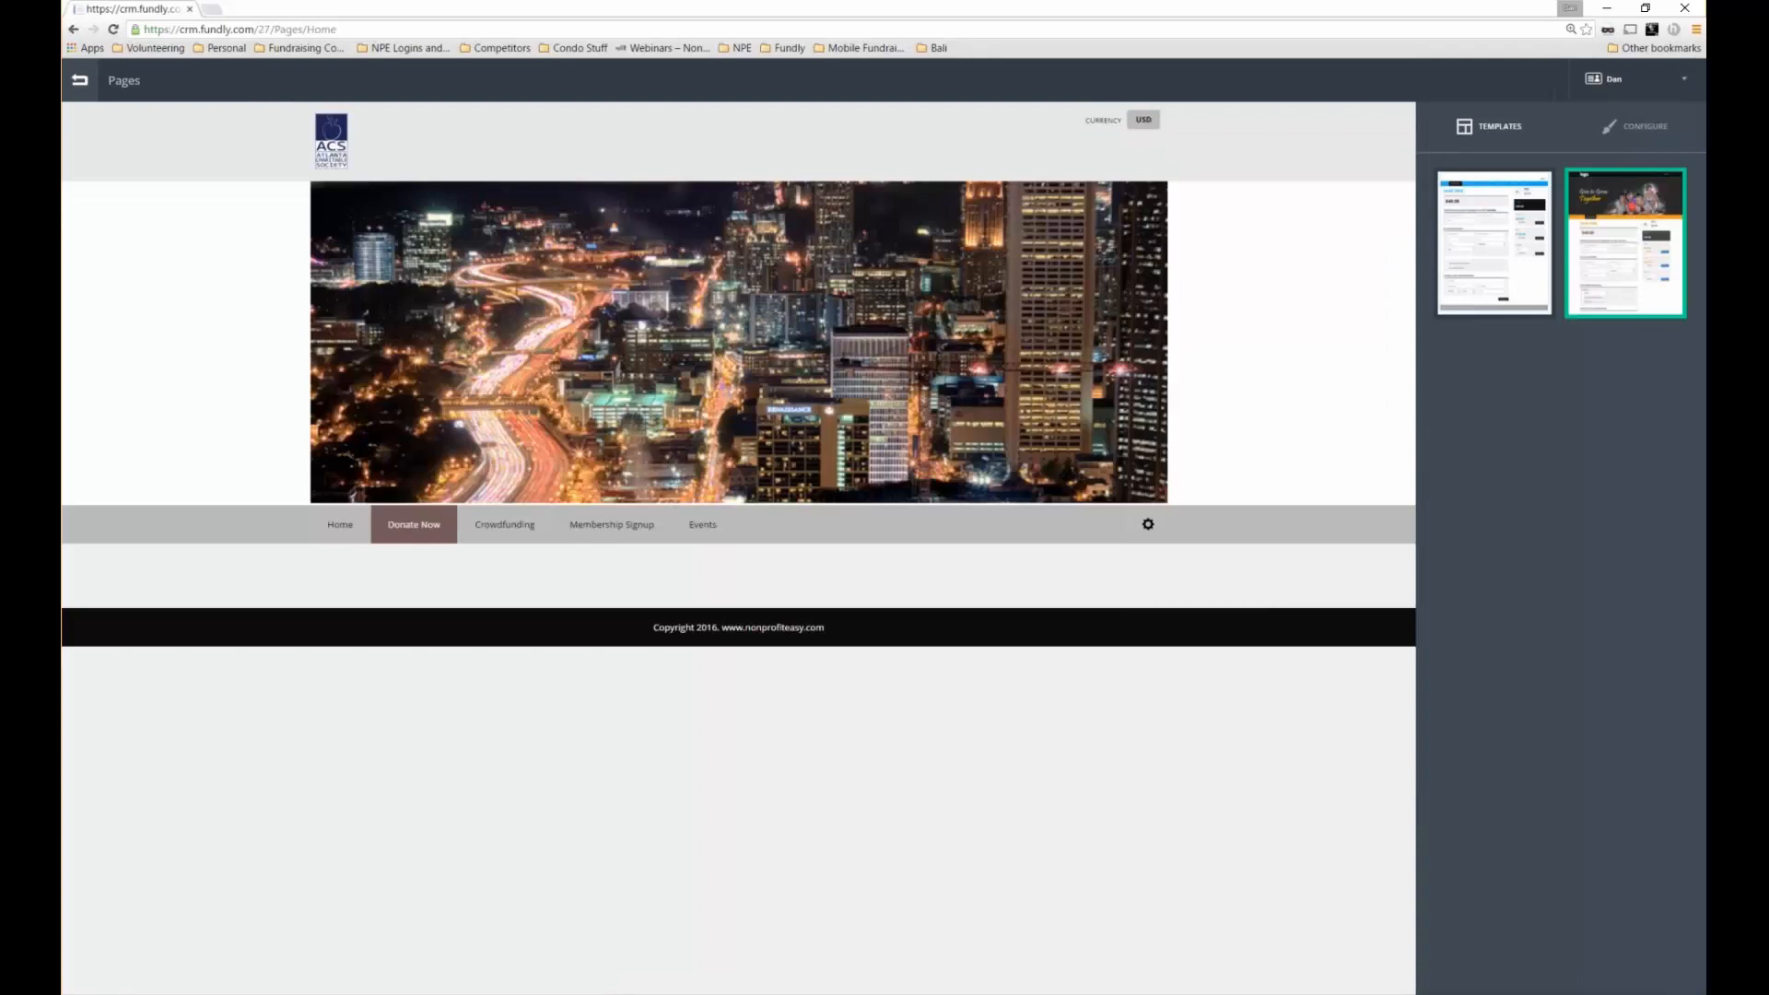
Open the Donate fundraising page and scroll through its content
left_click(427, 522)
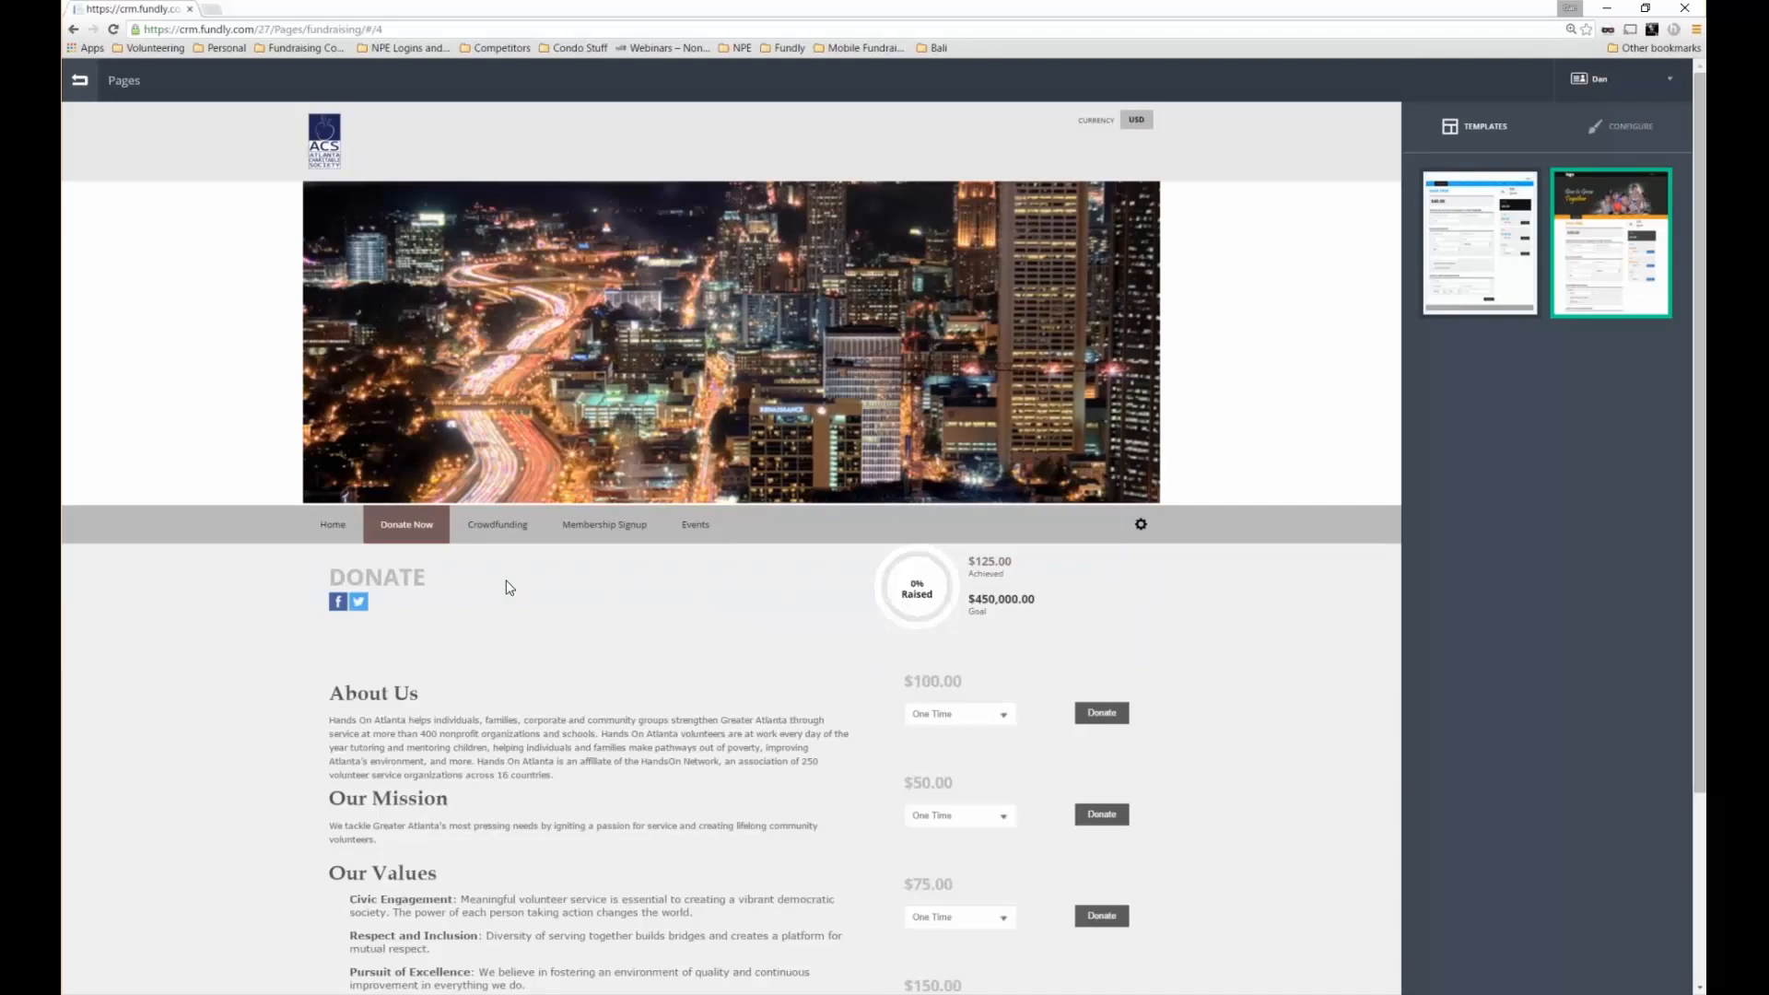
scroll(798, 678, "down", 2)
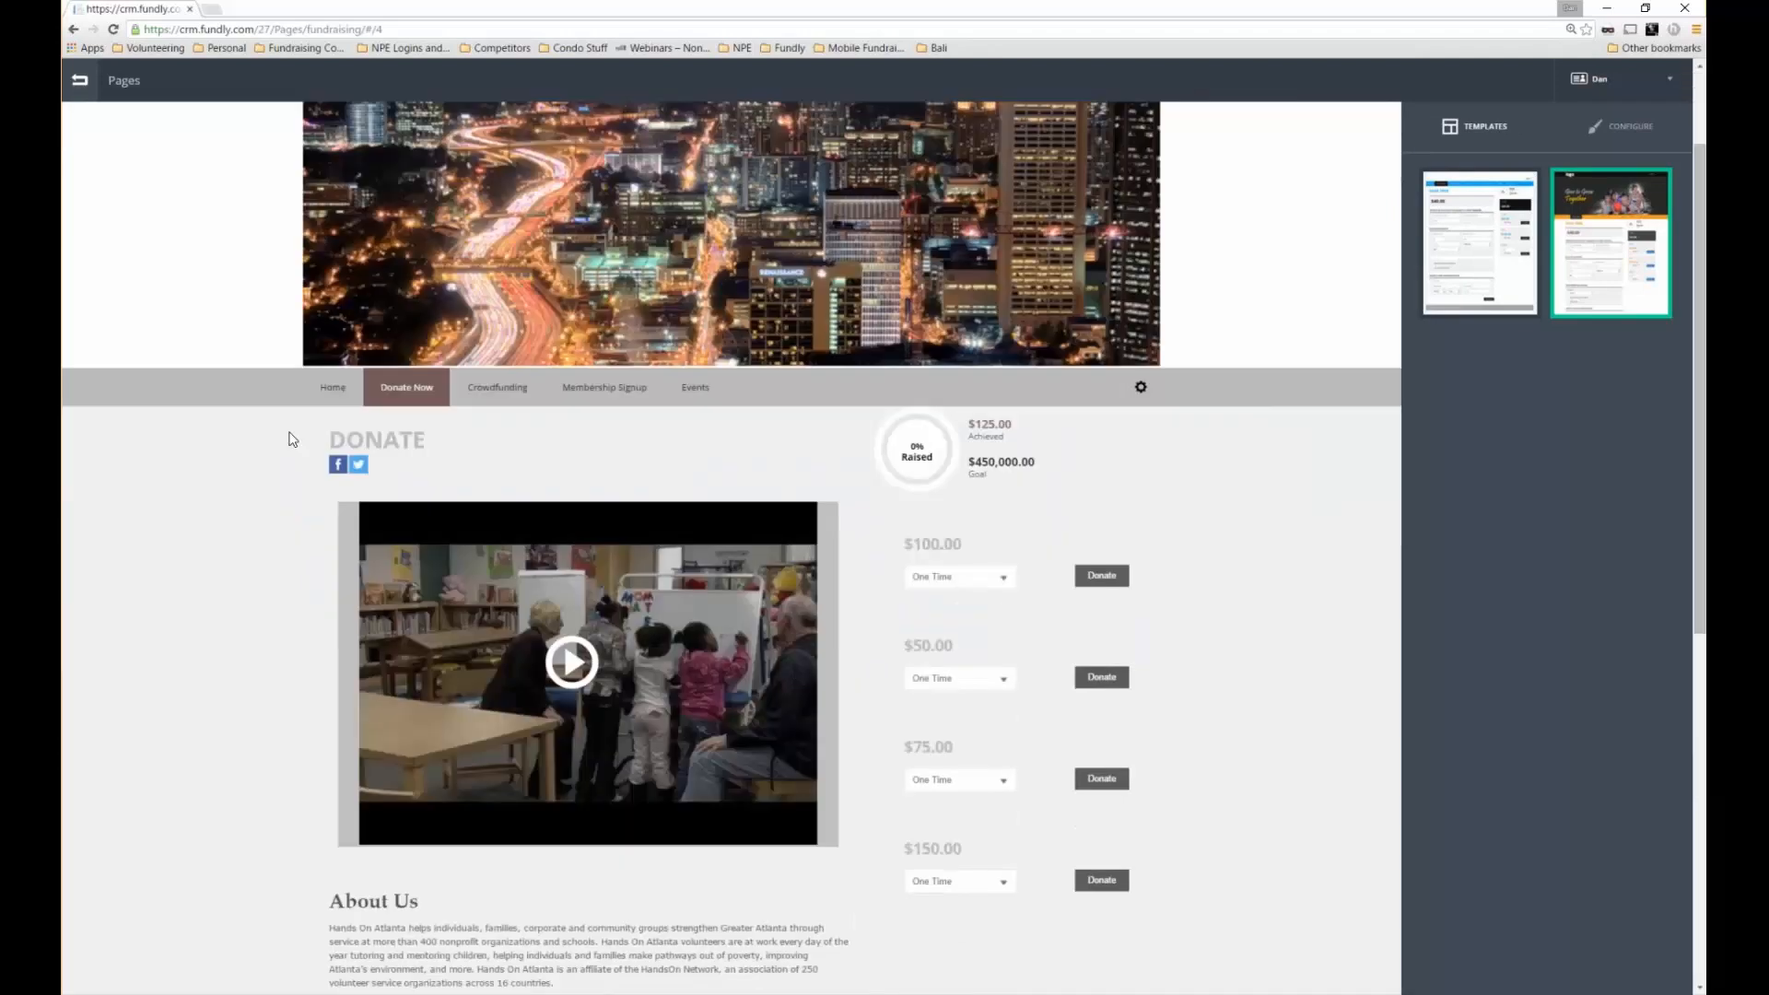
scroll(296, 441, "down", 2)
scroll(296, 440, "down", 1)
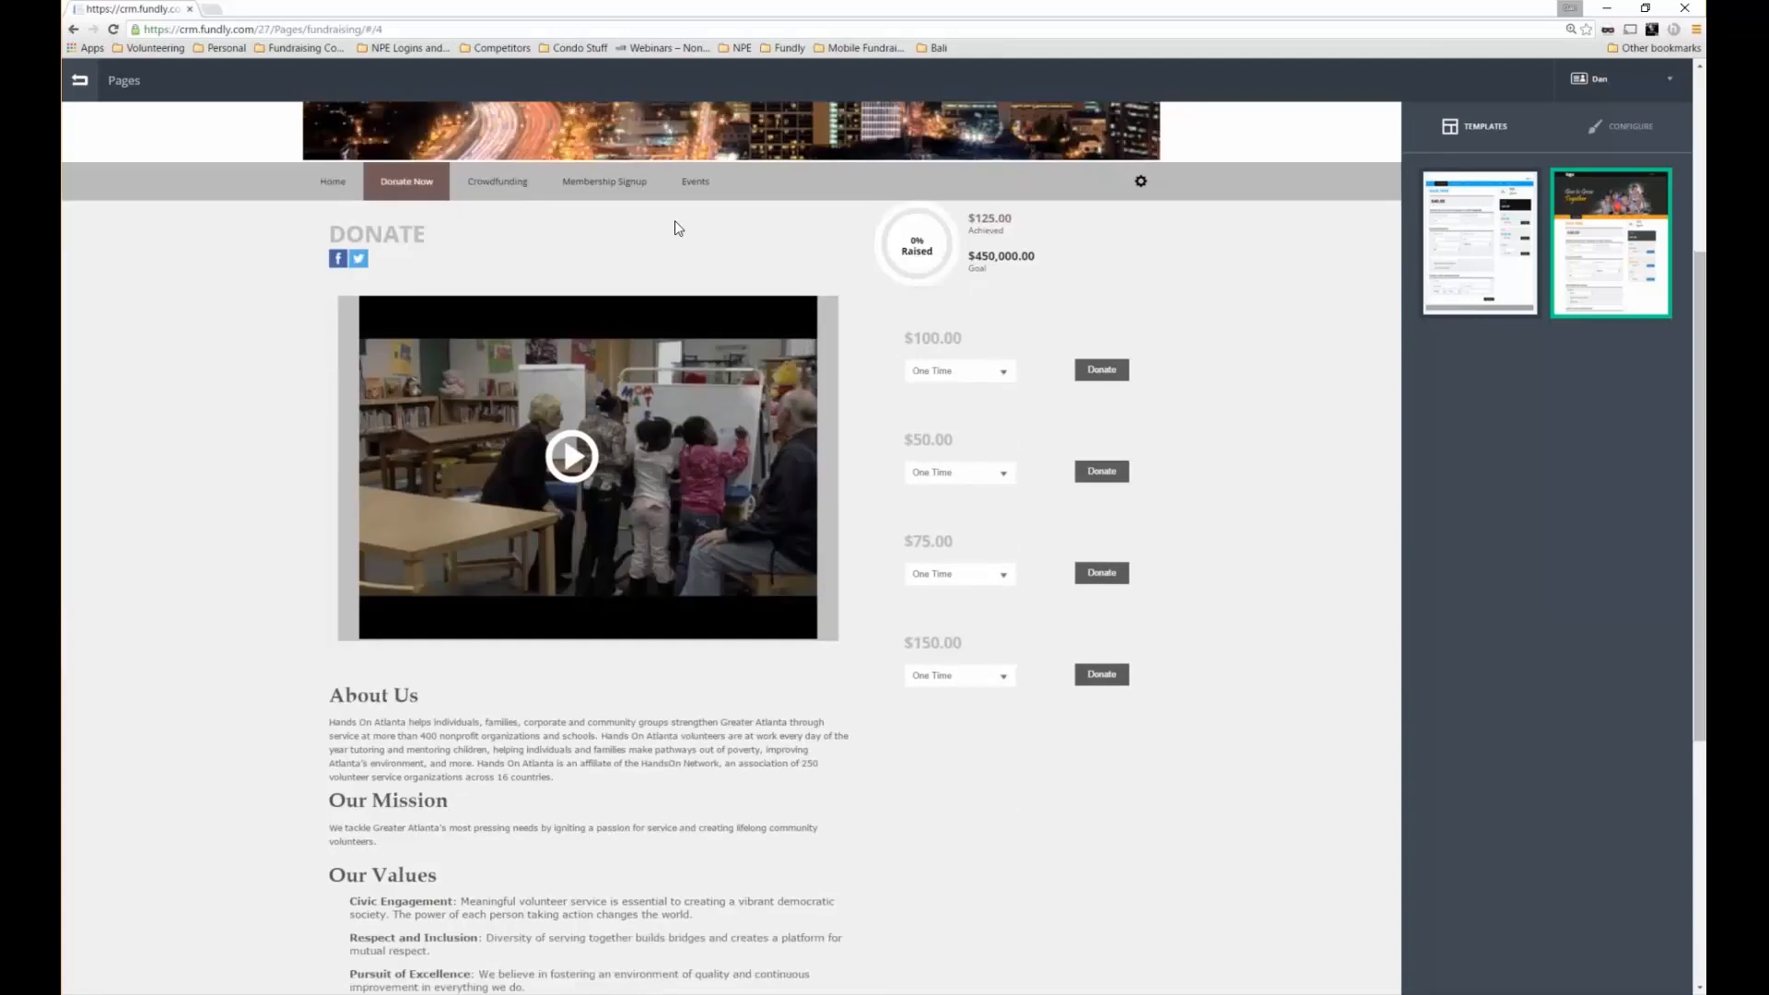
scroll(675, 228, "up", 4)
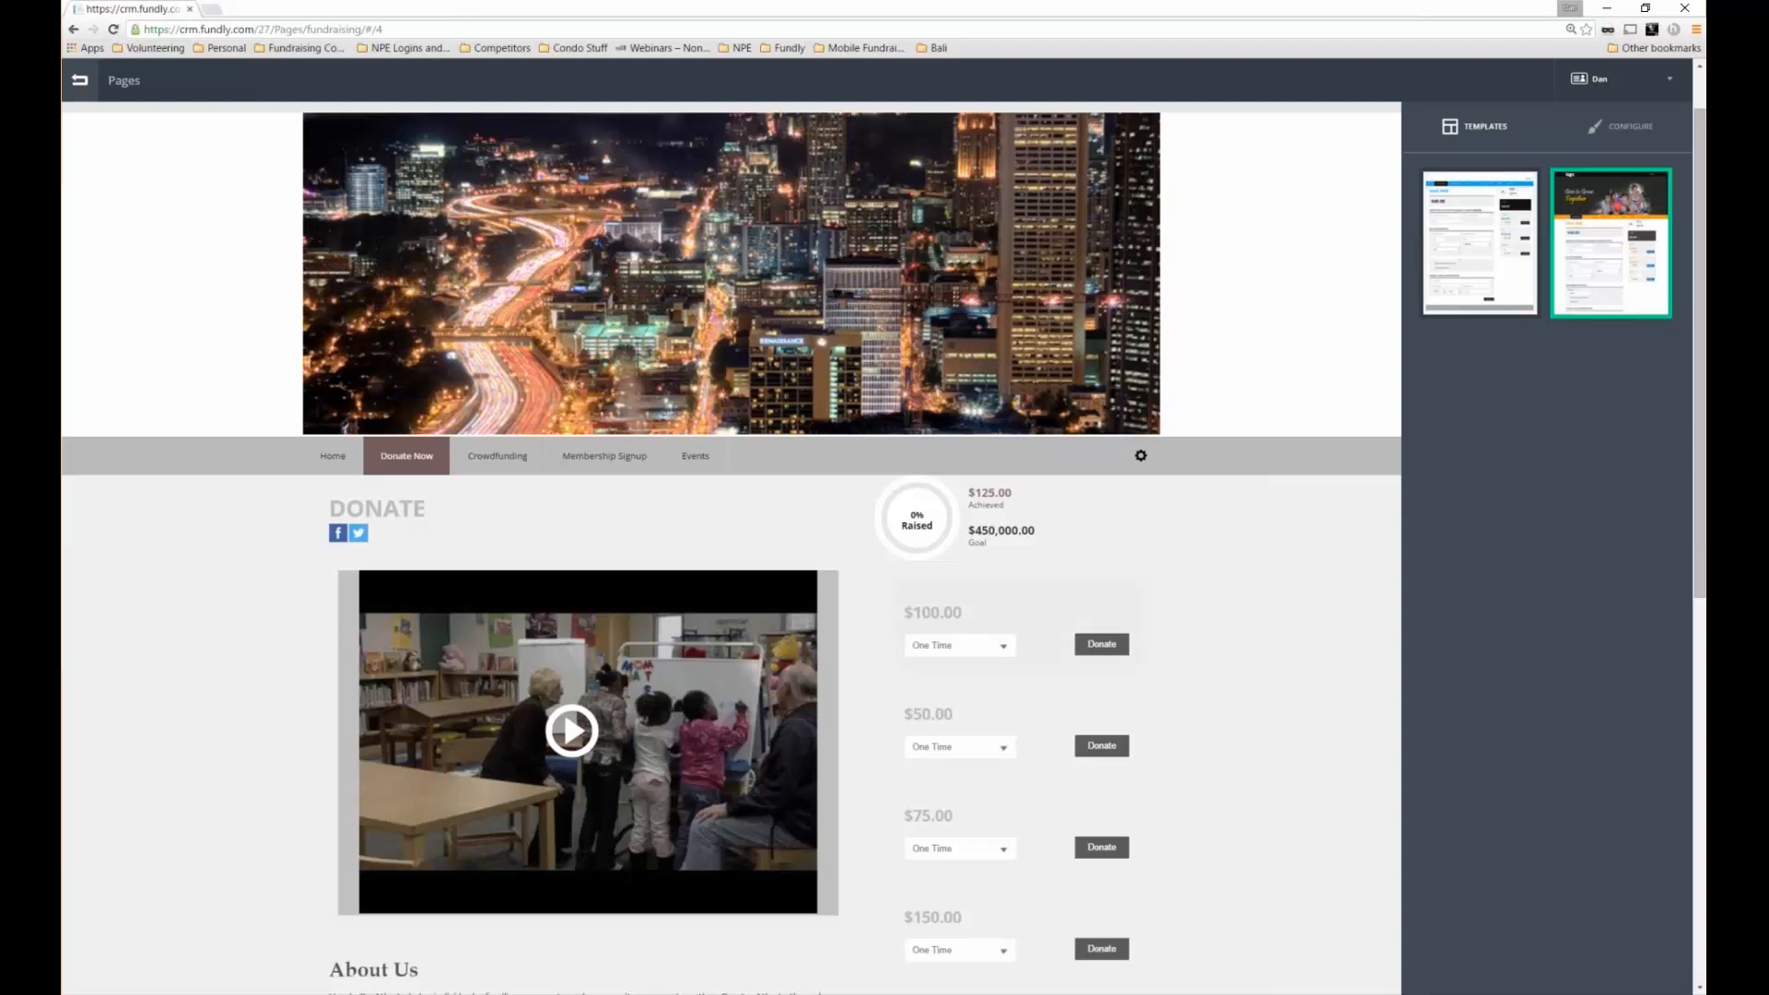
Start a $100 donation, look over its form, then return to the Pages dashboard
left_click(1097, 653)
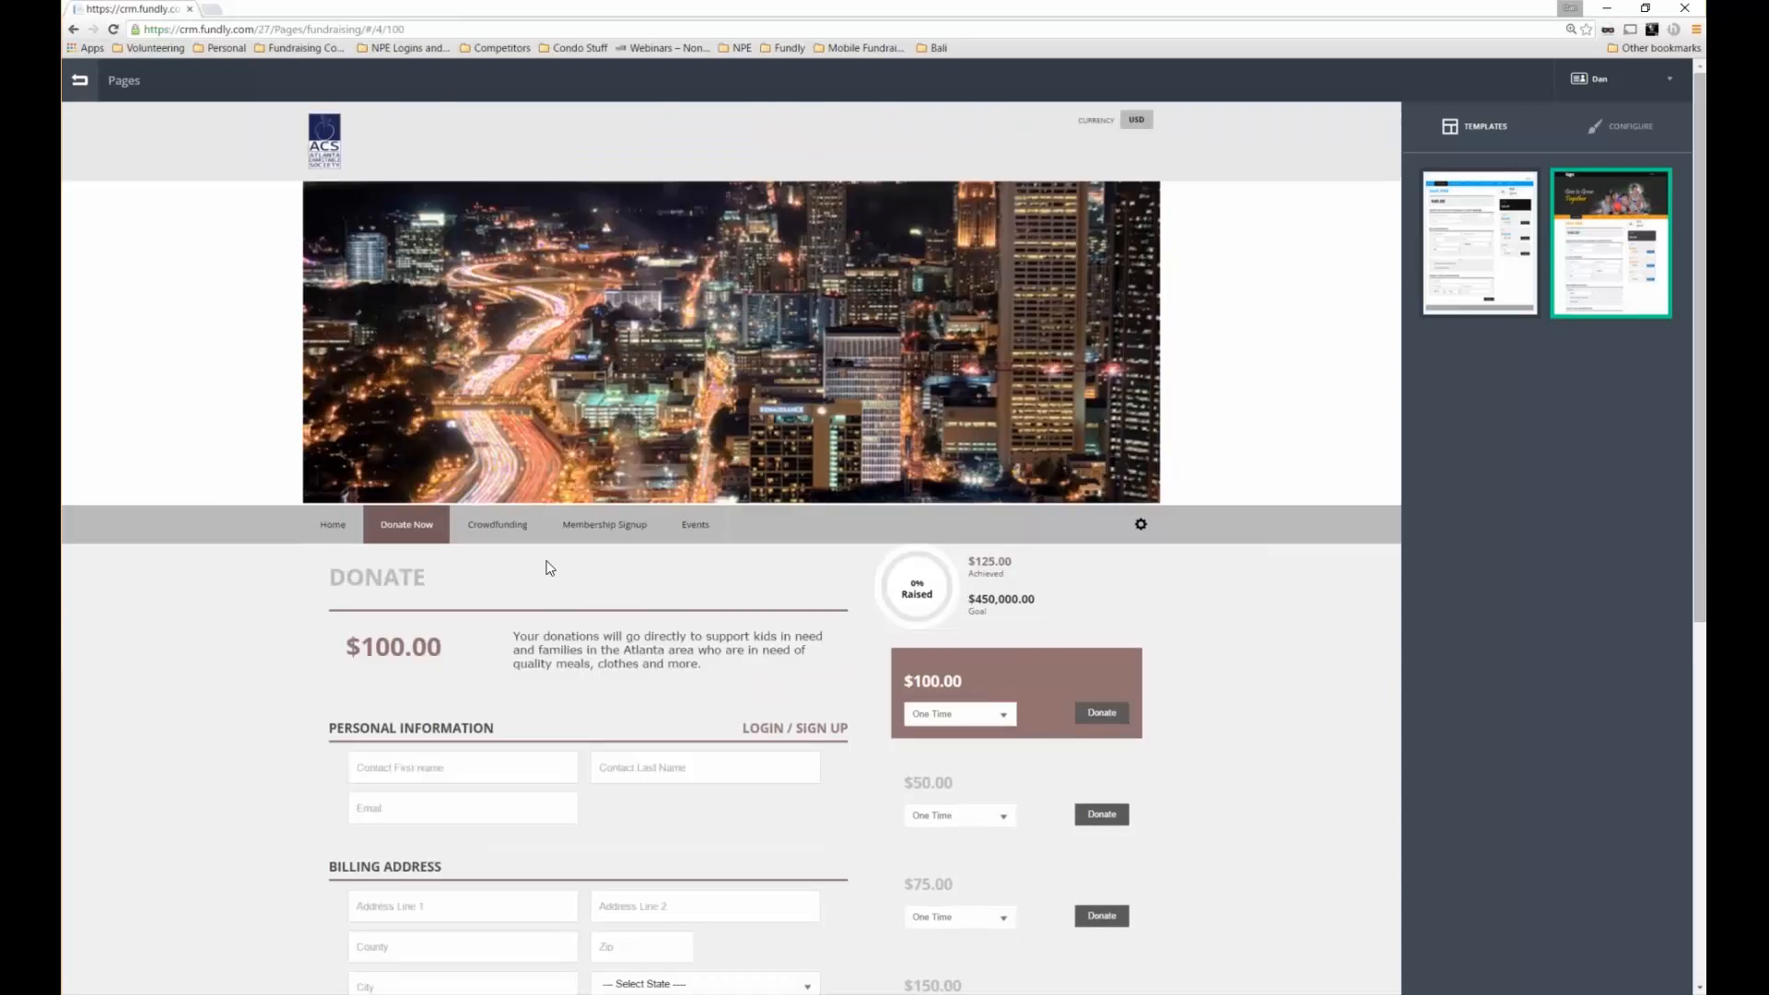
scroll(546, 567, "down", 2)
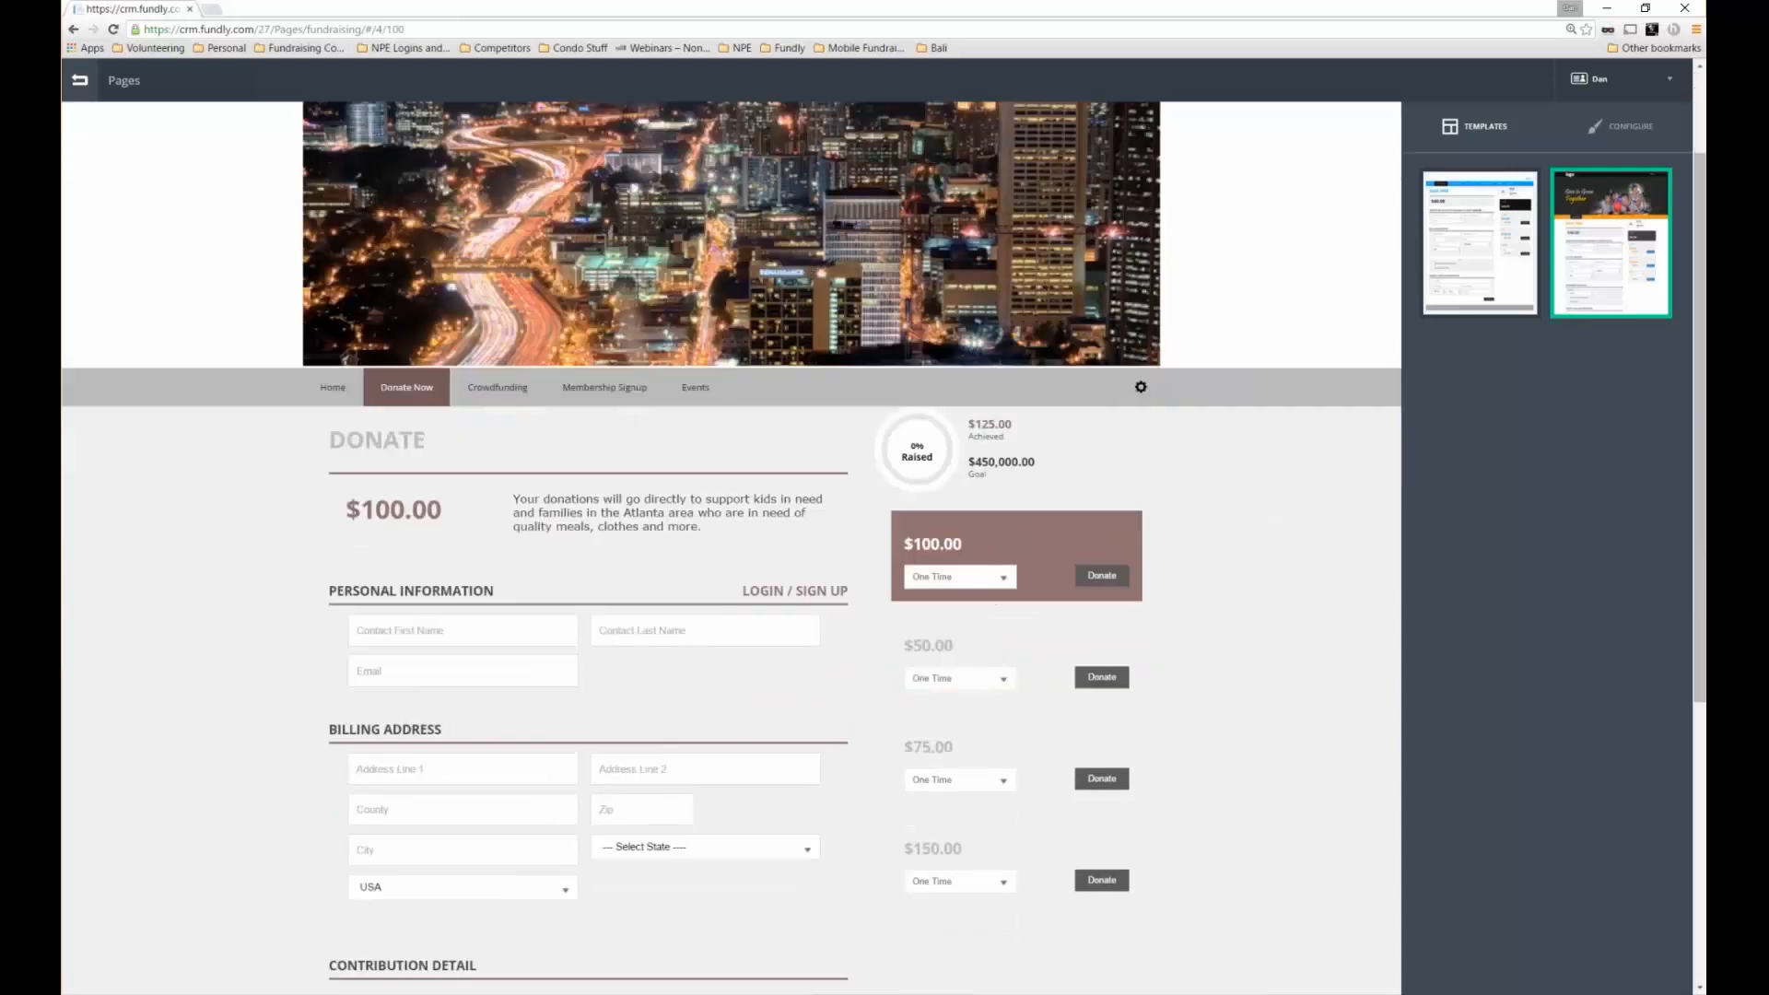
scroll(478, 572, "down", 2)
scroll(479, 572, "down", 4)
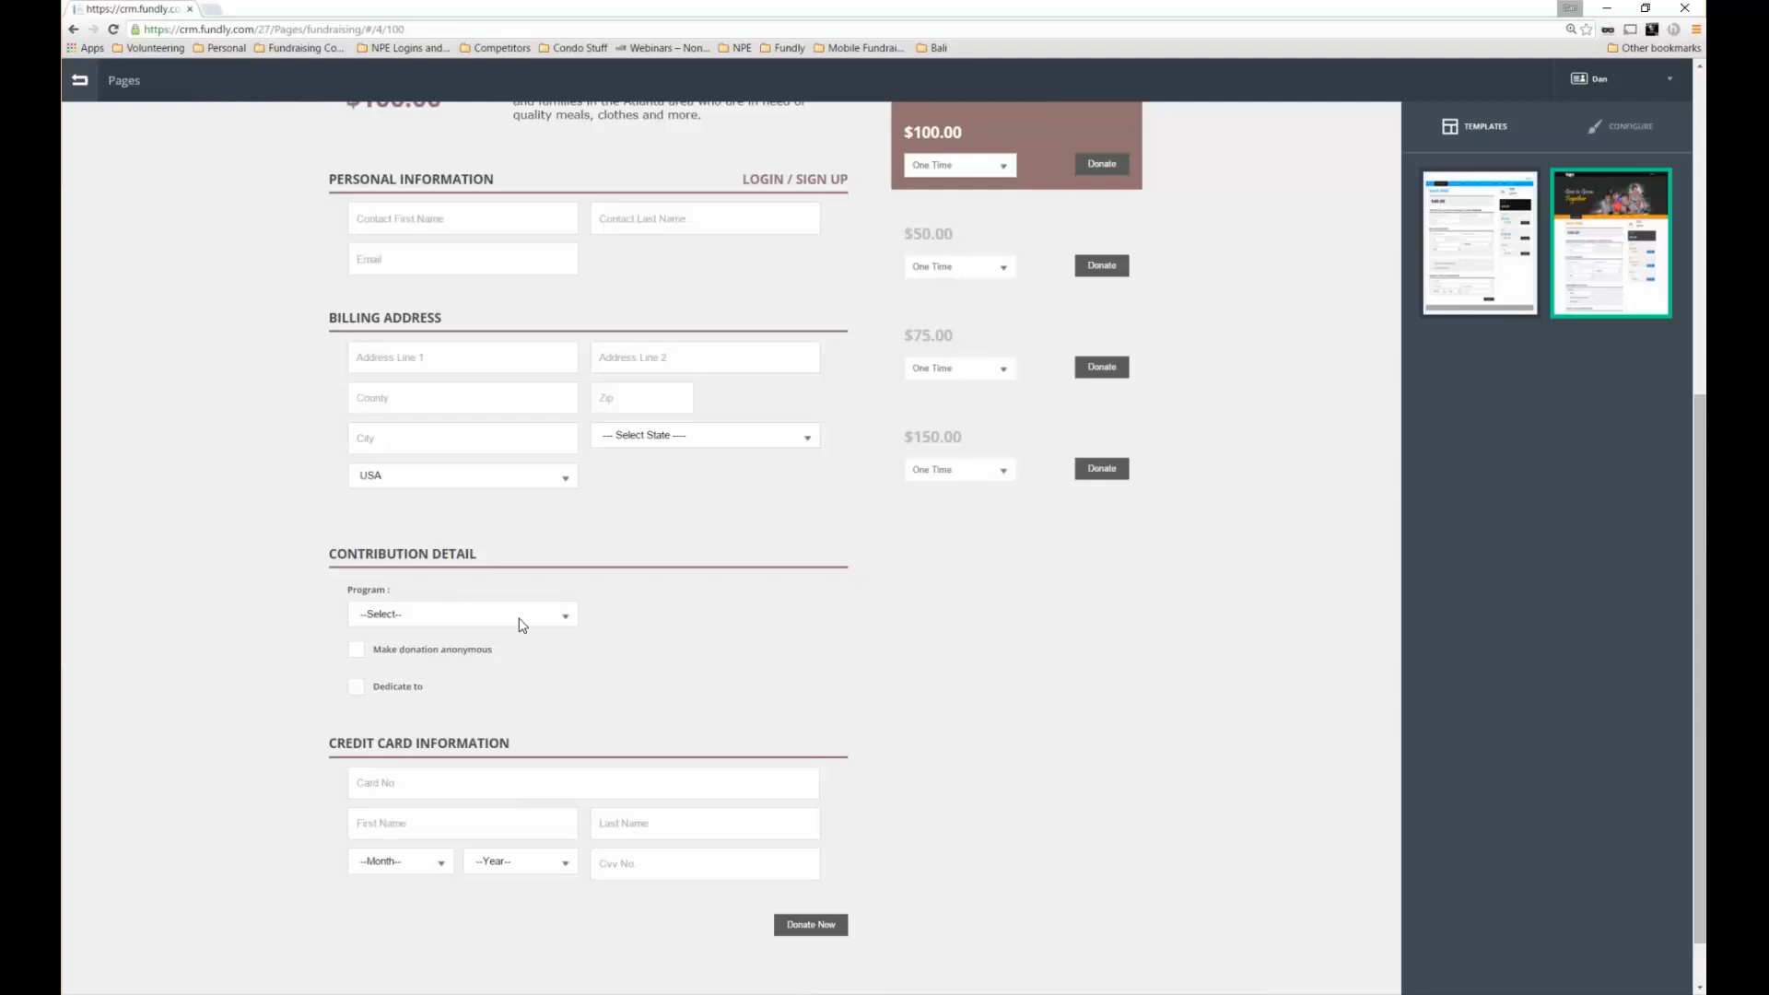
scroll(522, 625, "up", 1)
scroll(500, 617, "up", 4)
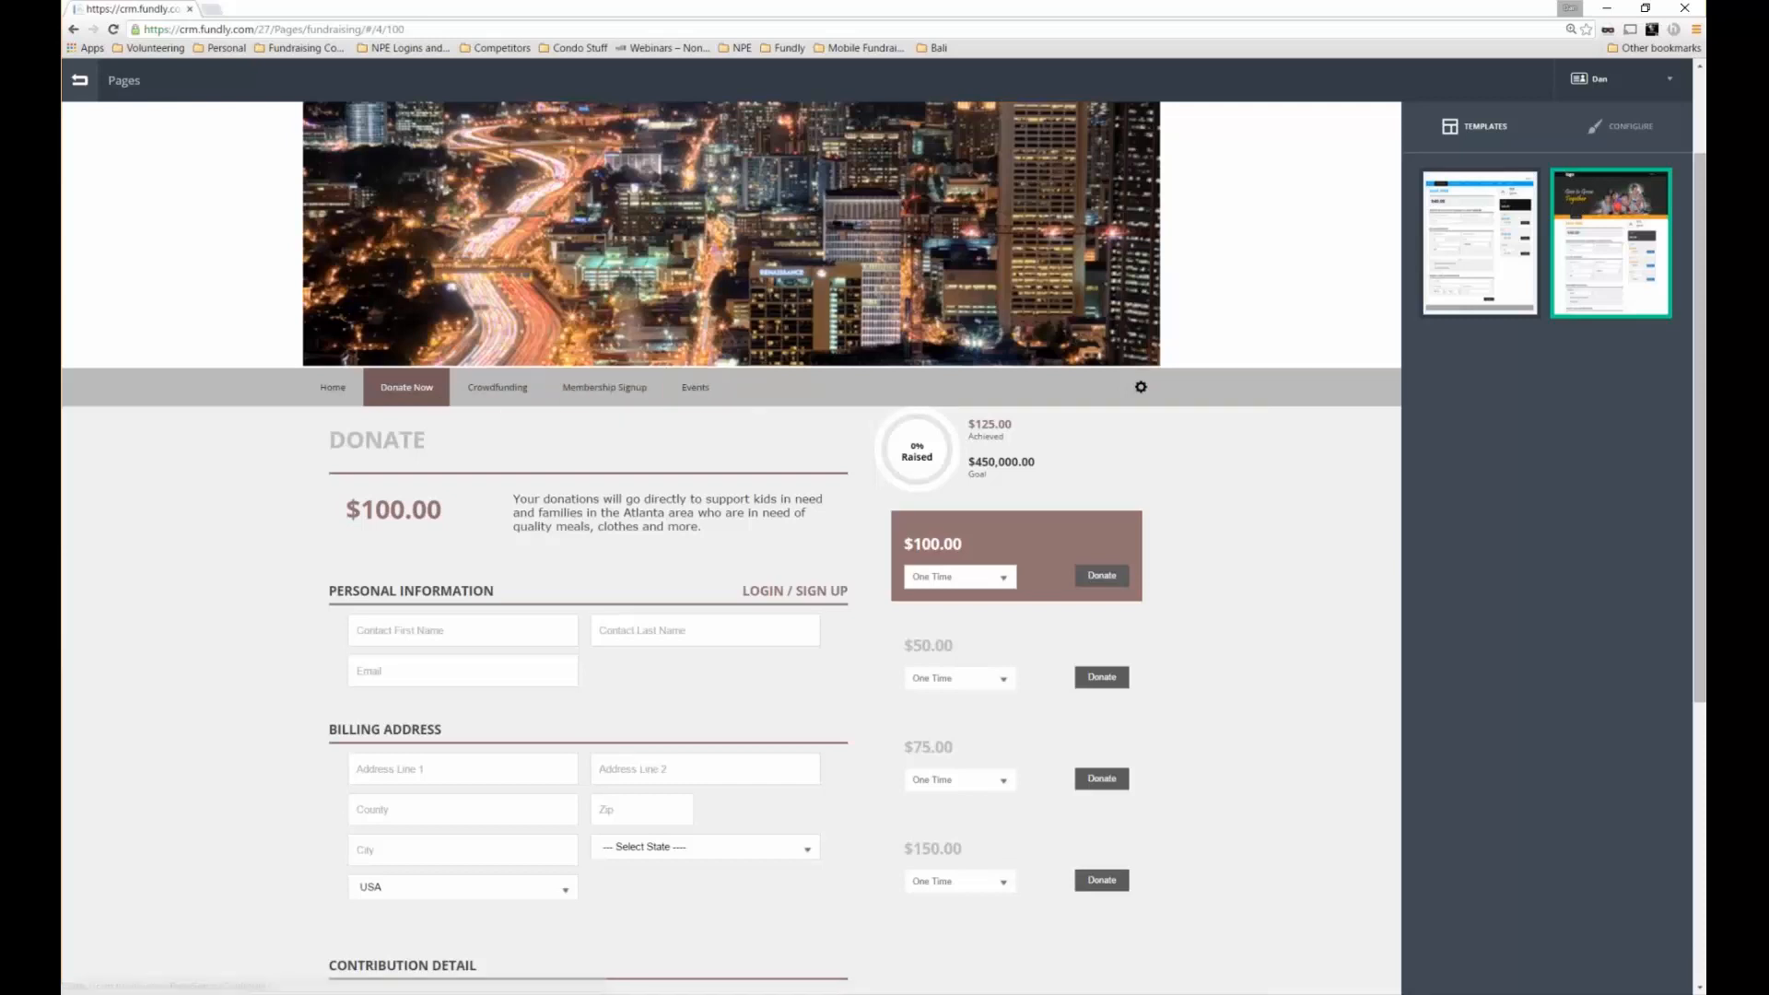
left_click(81, 83)
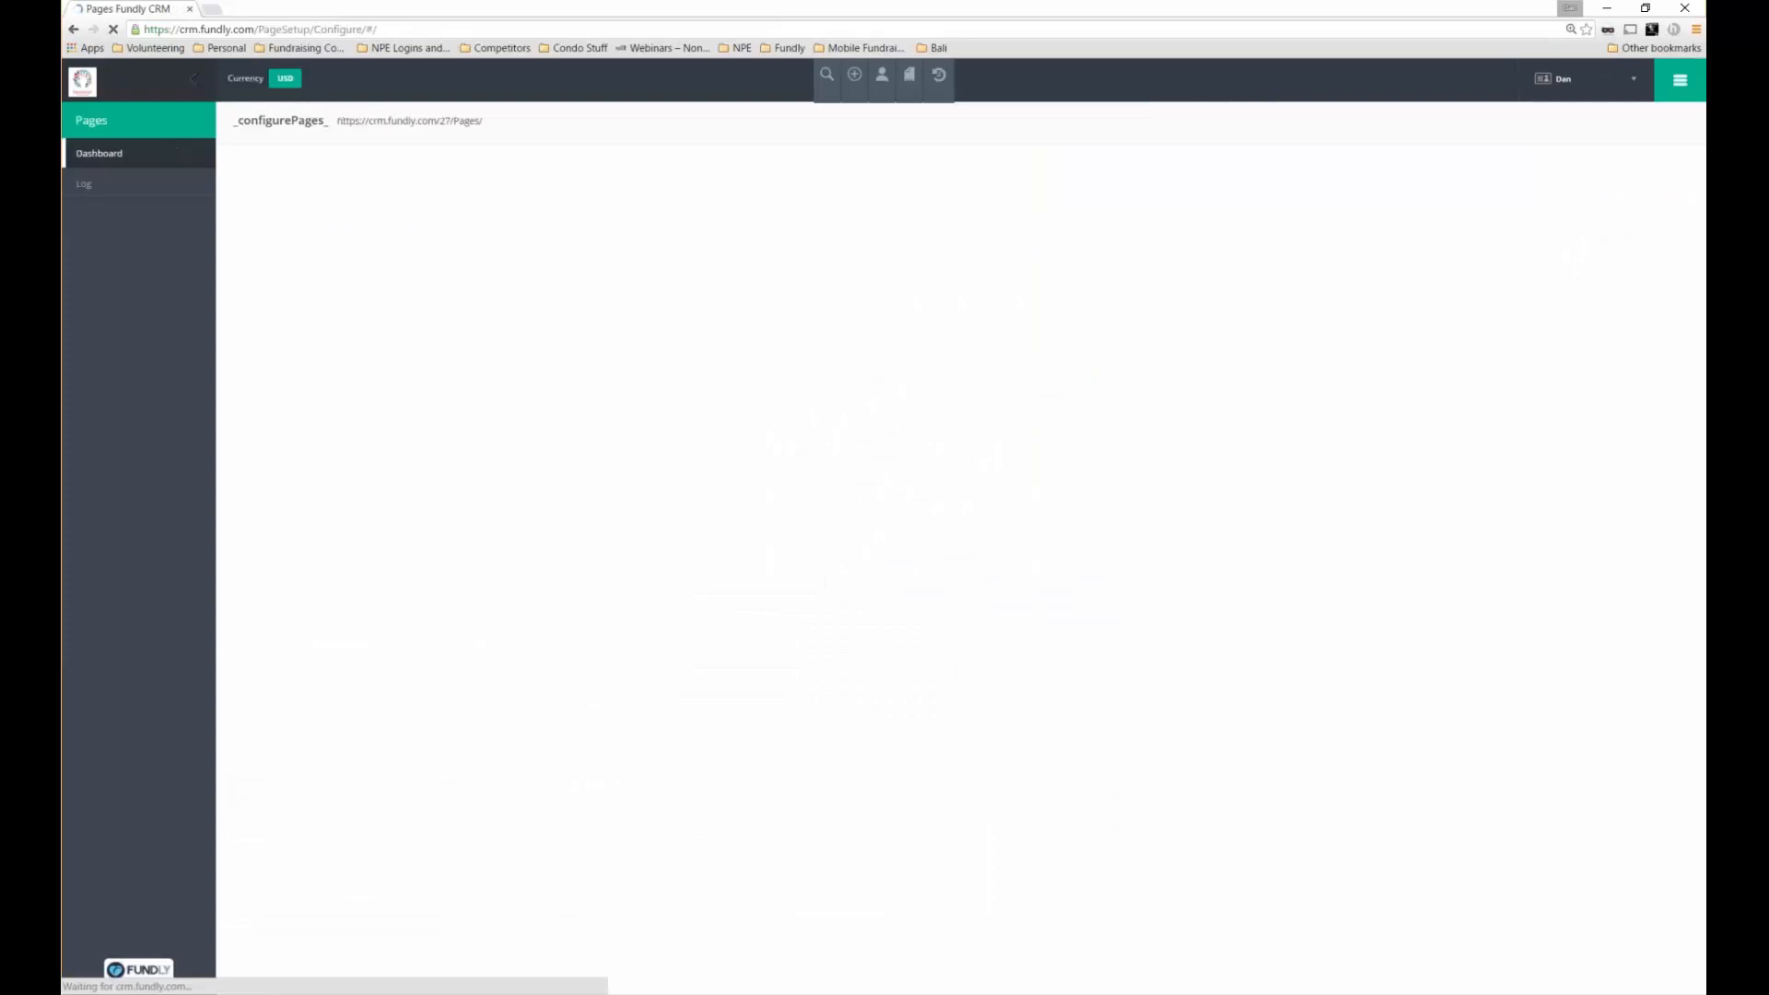
Go to Configurations and open the Fundraising Ask Arrays list of 10 records
left_click(1683, 89)
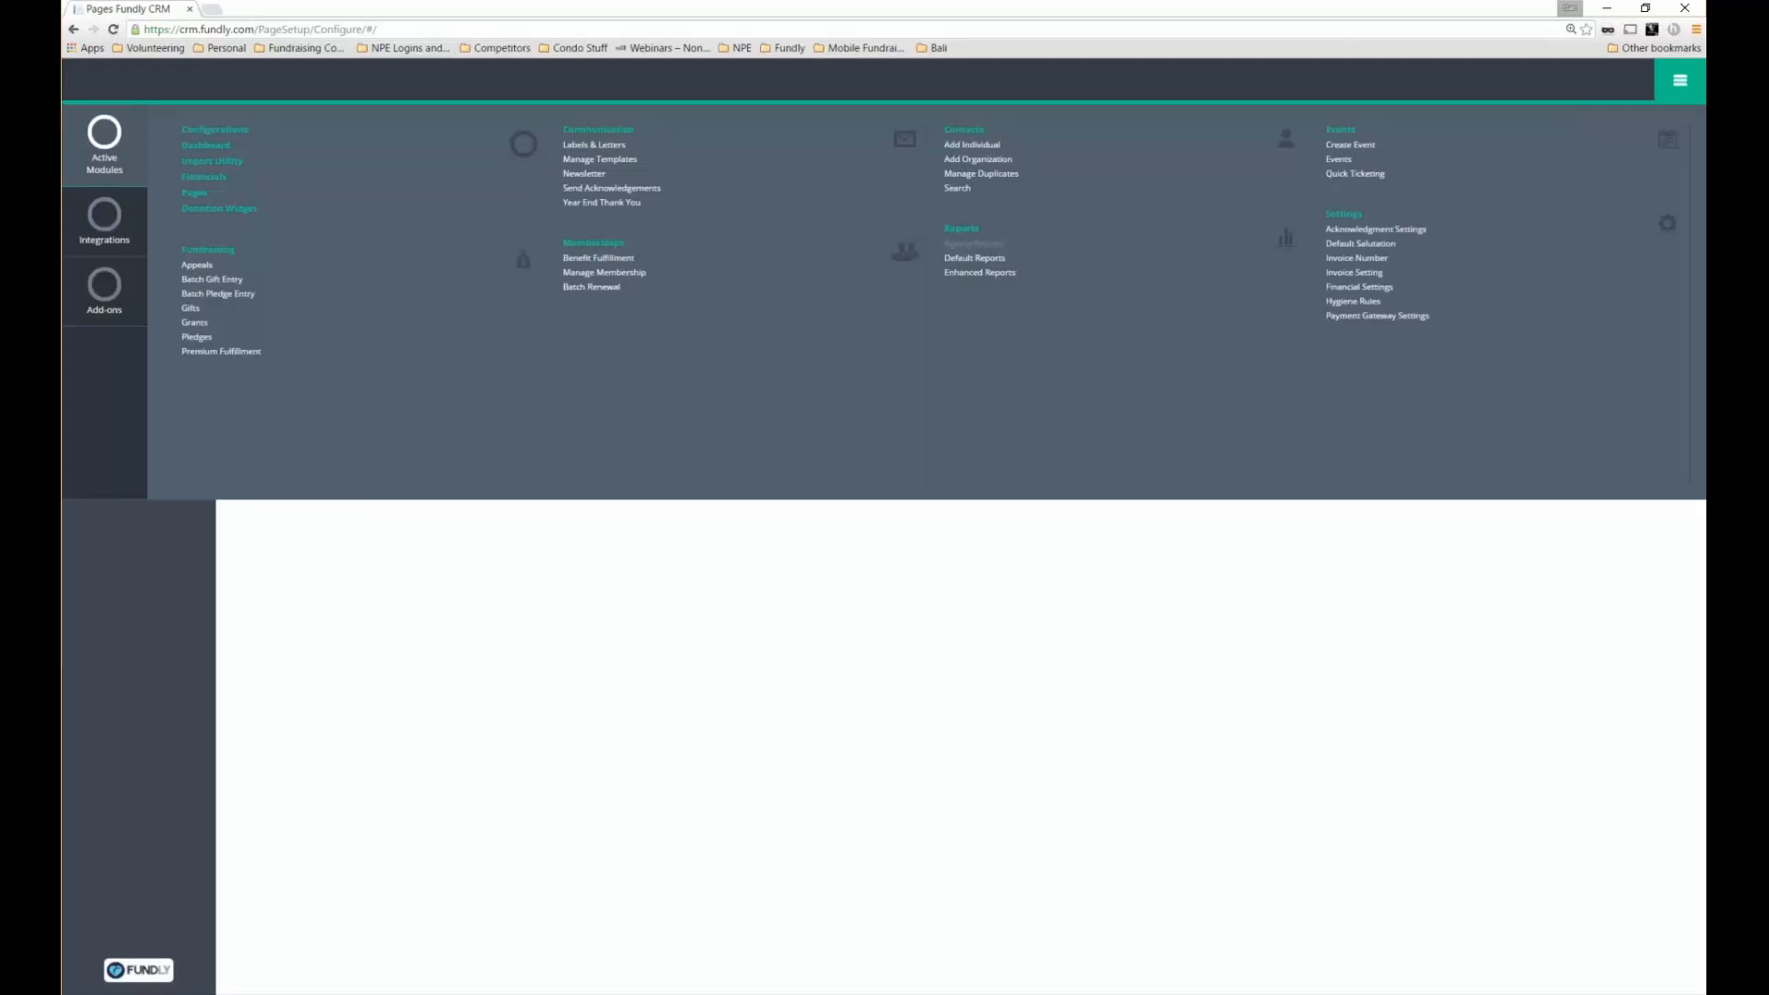
left_click(206, 146)
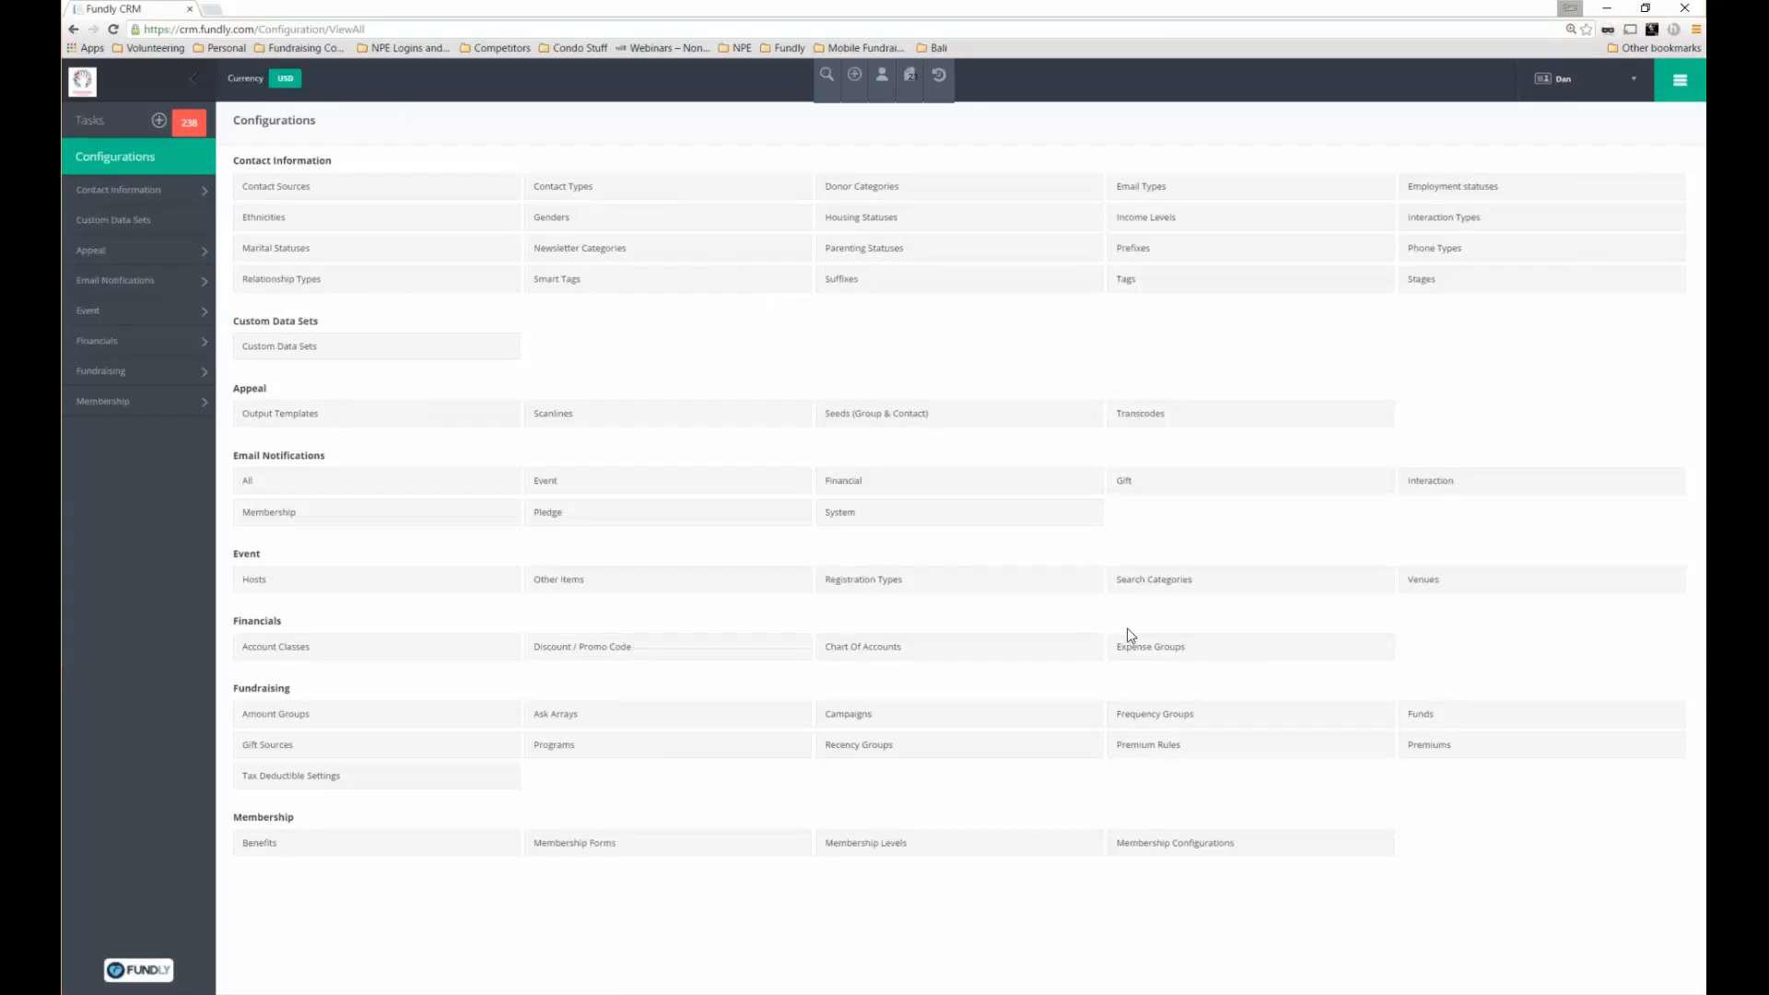
left_click(686, 717)
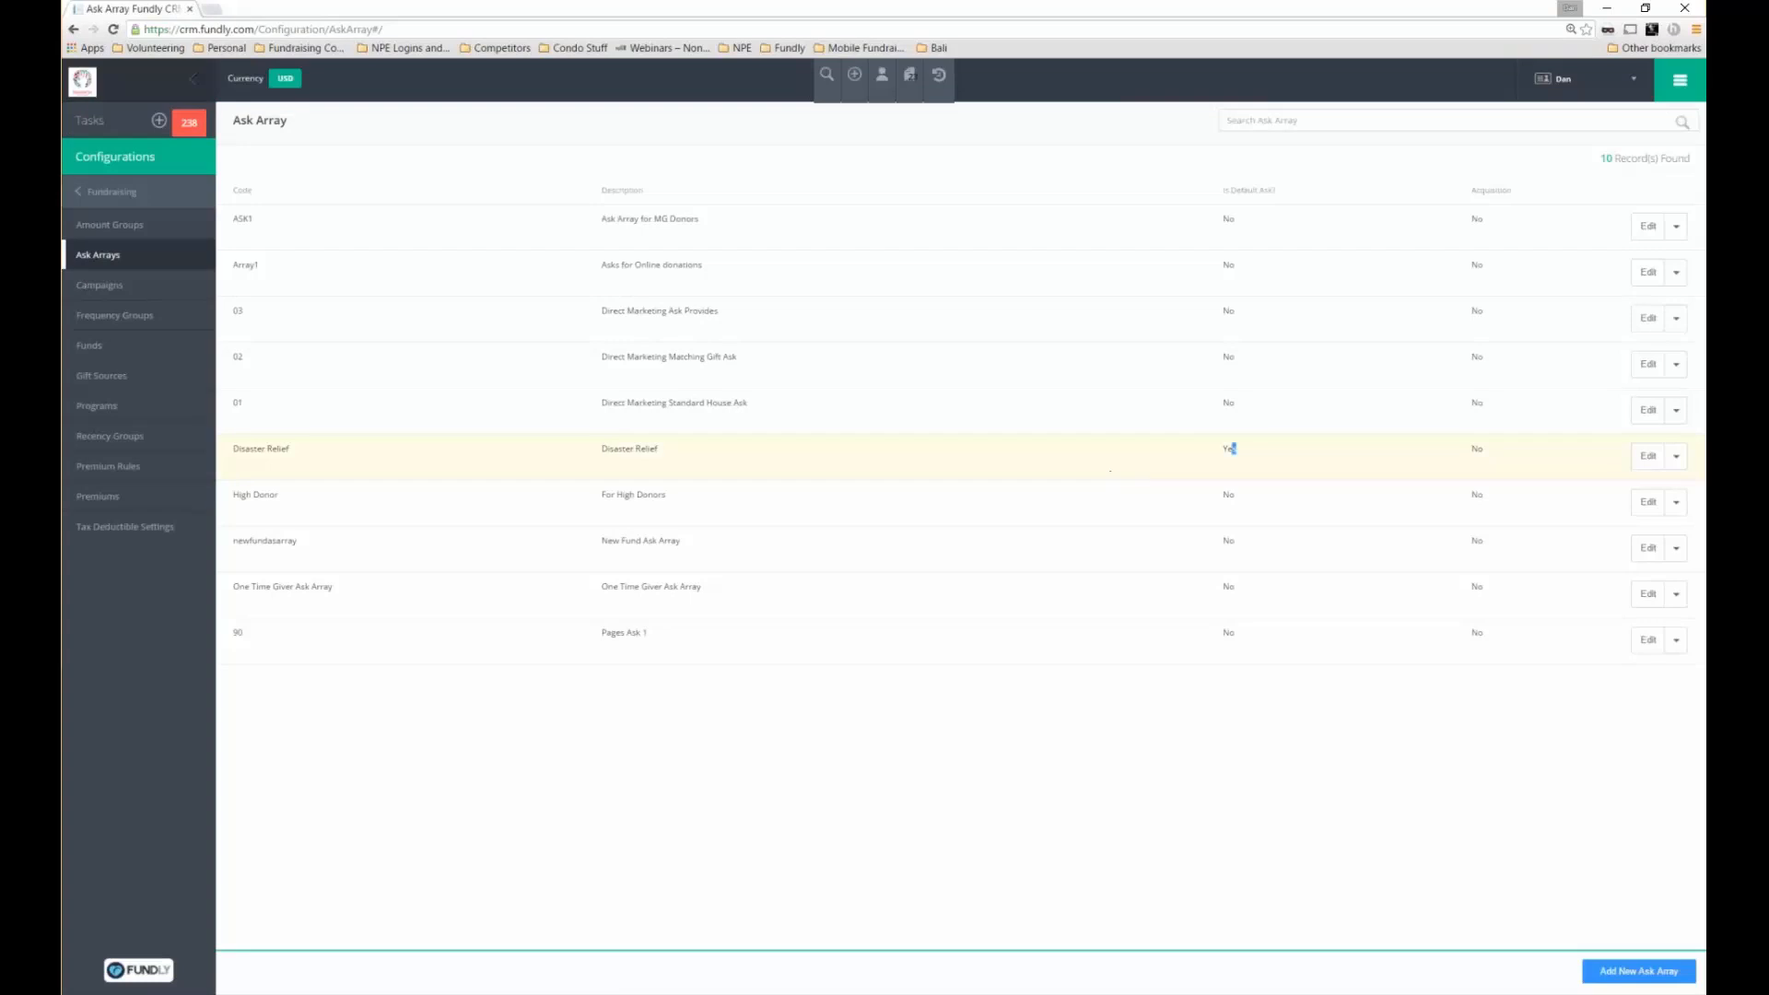
left_click_drag(1233, 449, 1222, 448)
left_click_drag(1222, 192, 1286, 206)
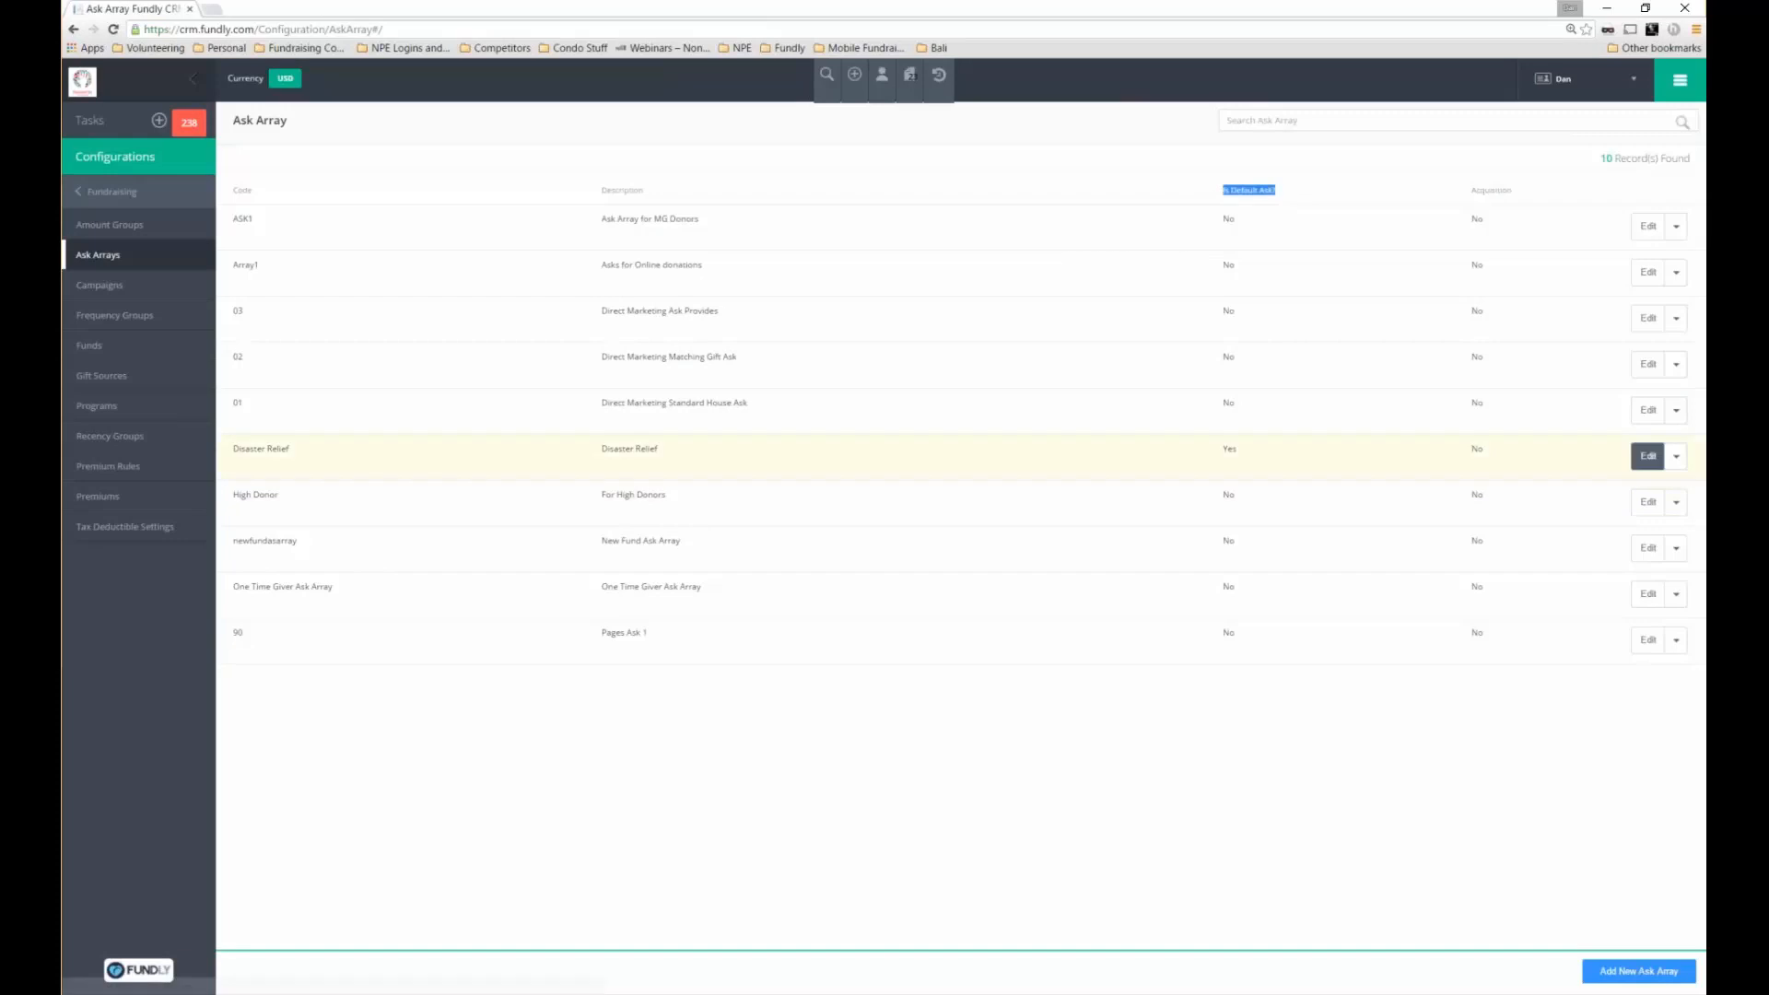
left_click(1647, 456)
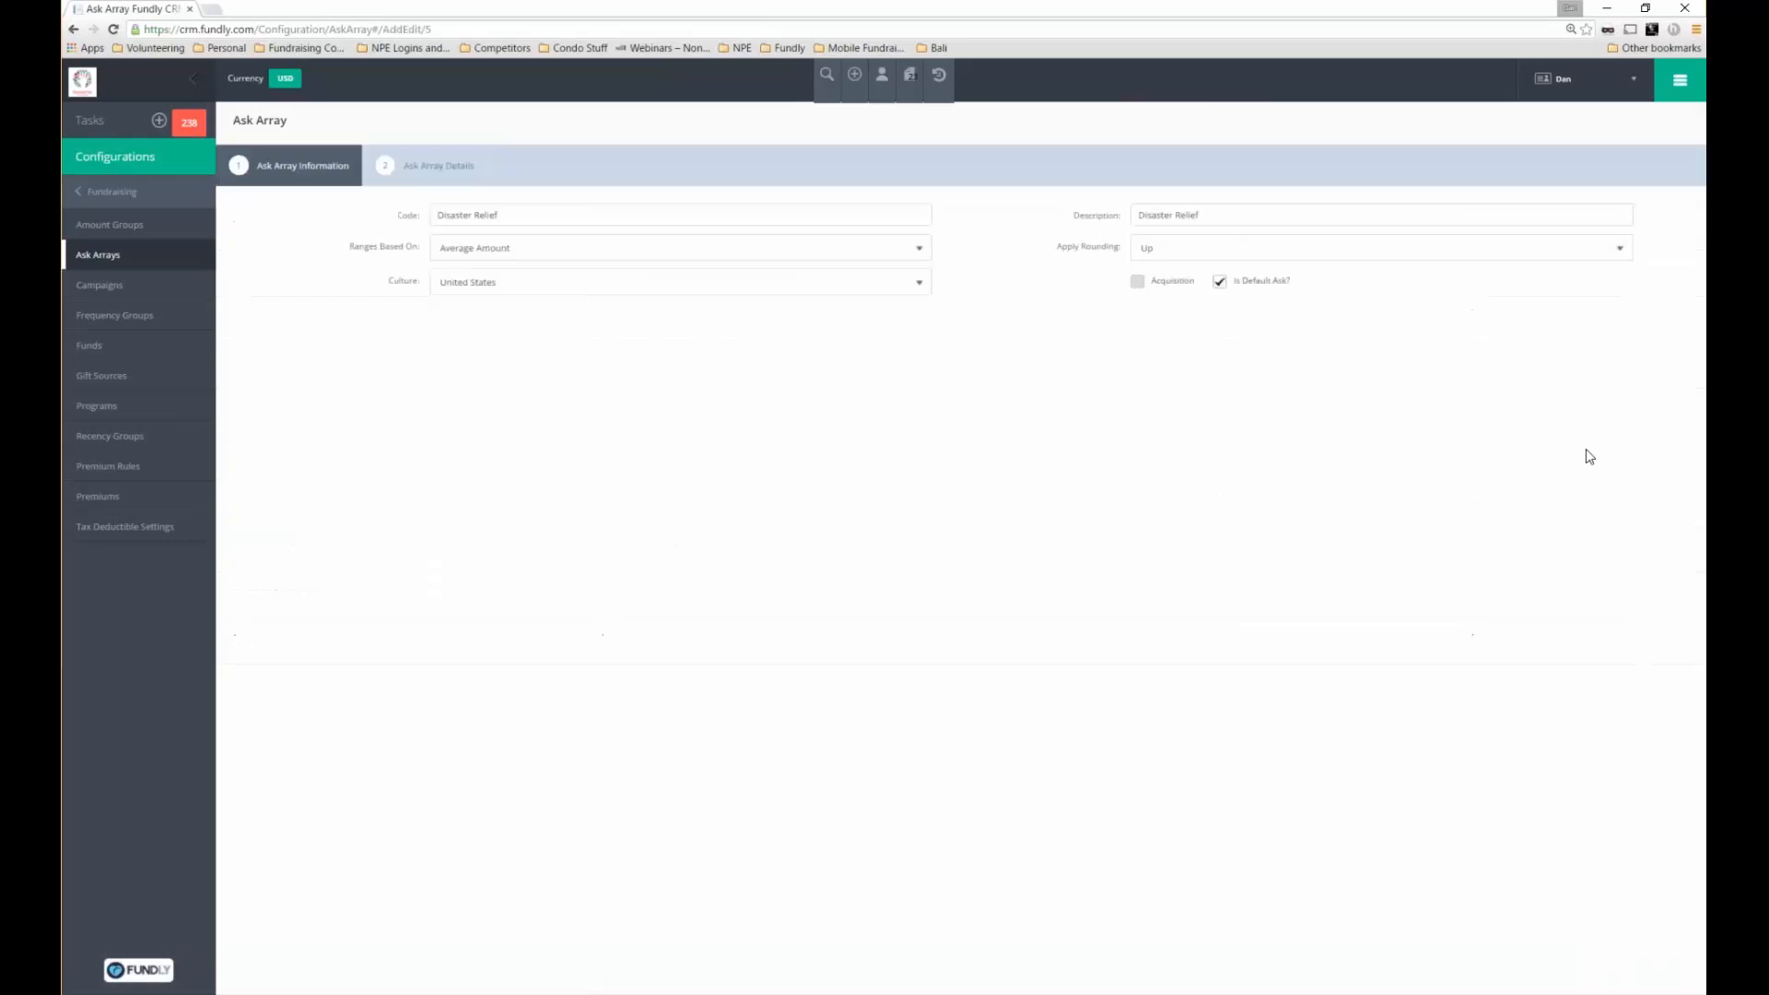
left_click(453, 169)
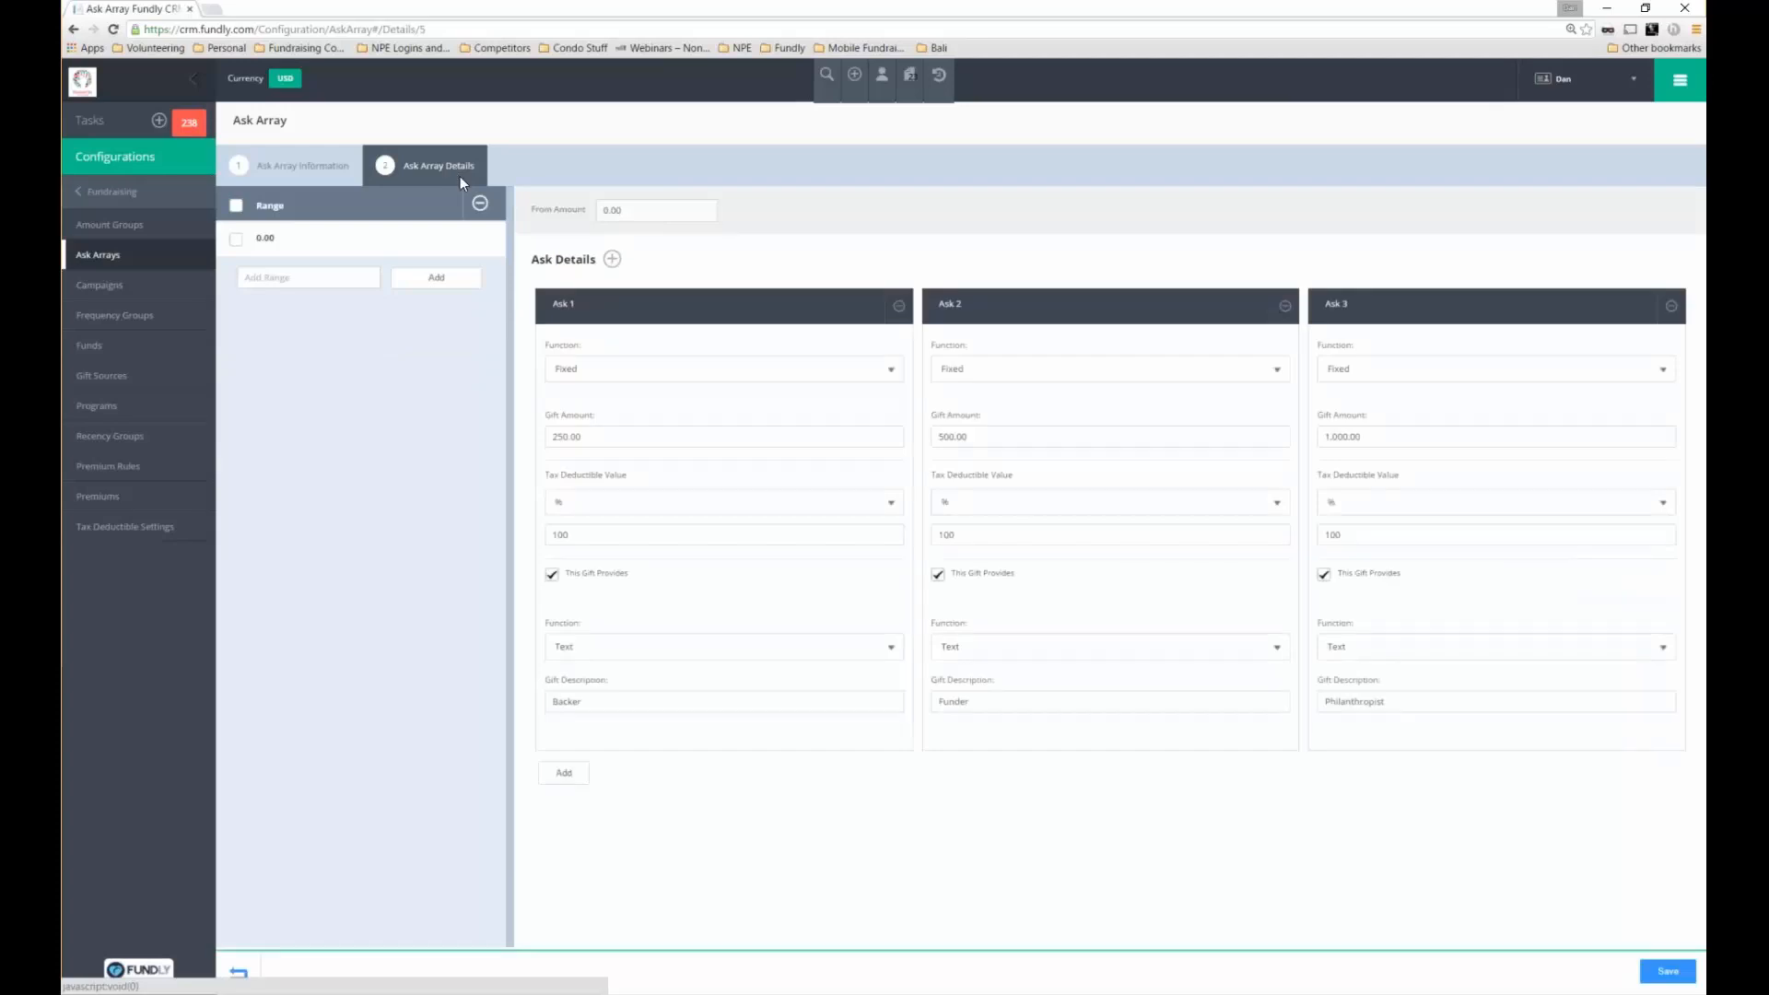
double_click(962, 438)
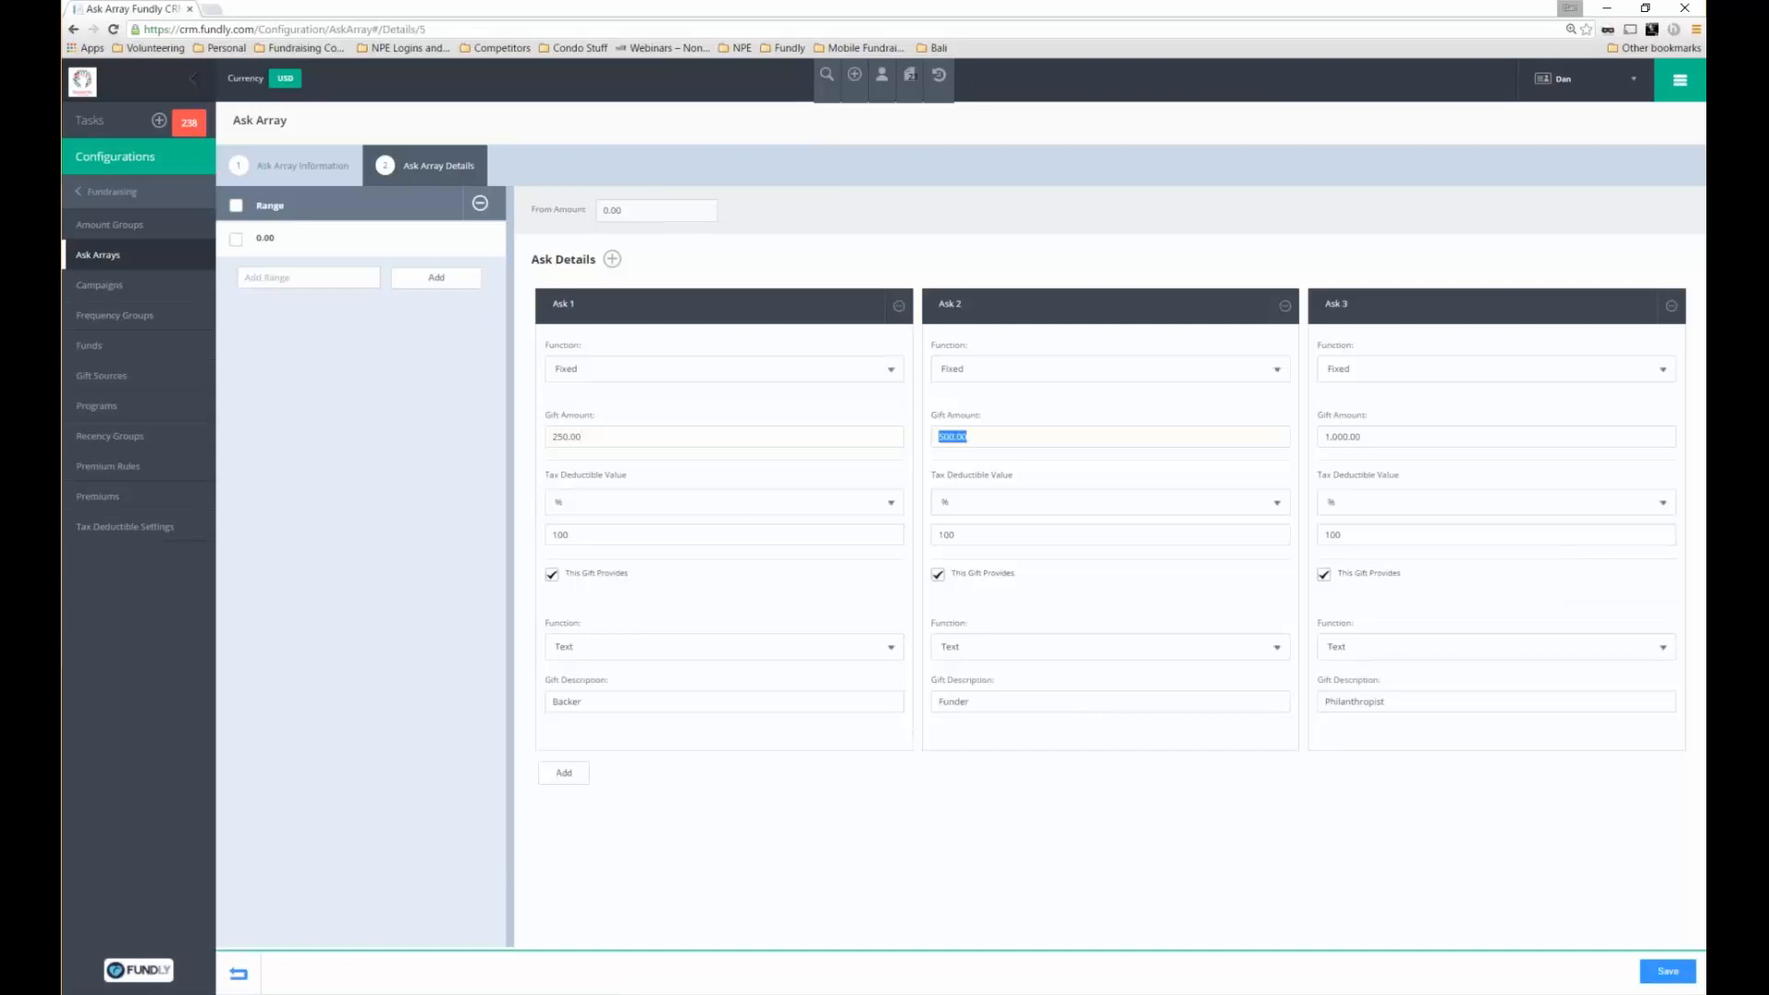
double_click(1347, 438)
left_click(239, 973)
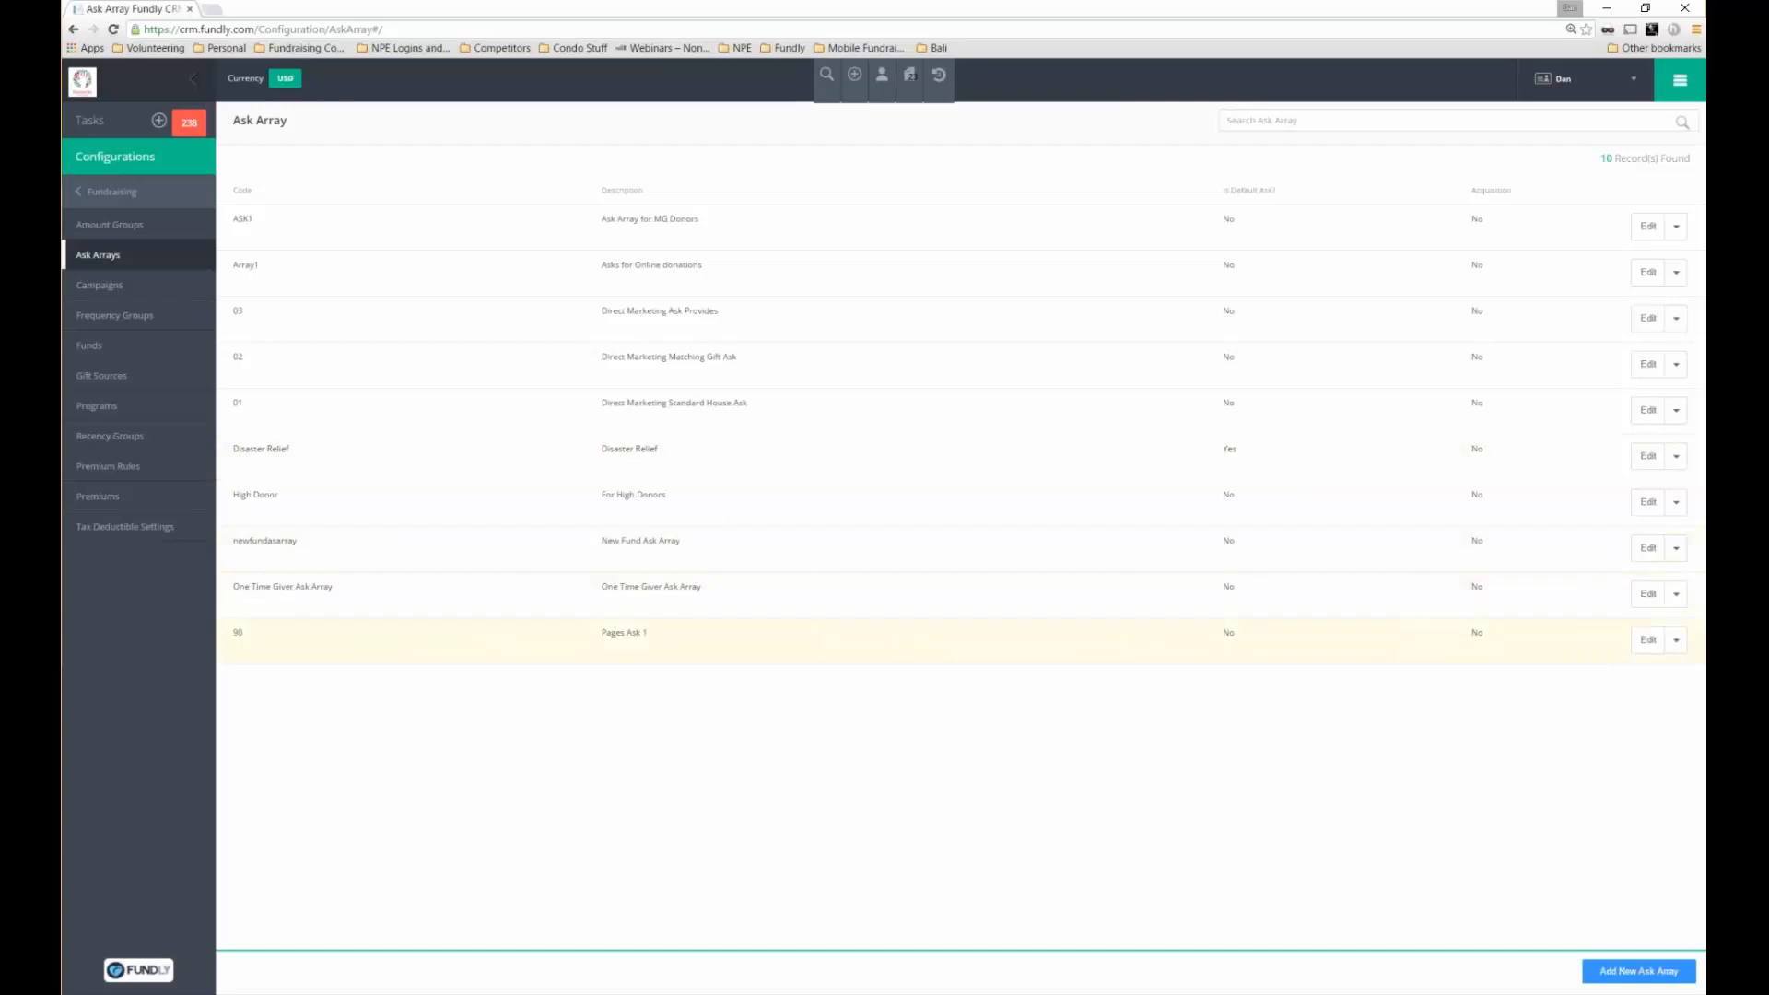
Open the Pages Ask 1 array and check its calculated asks (2.5x, 3.5x, 5x average)
left_click(1649, 639)
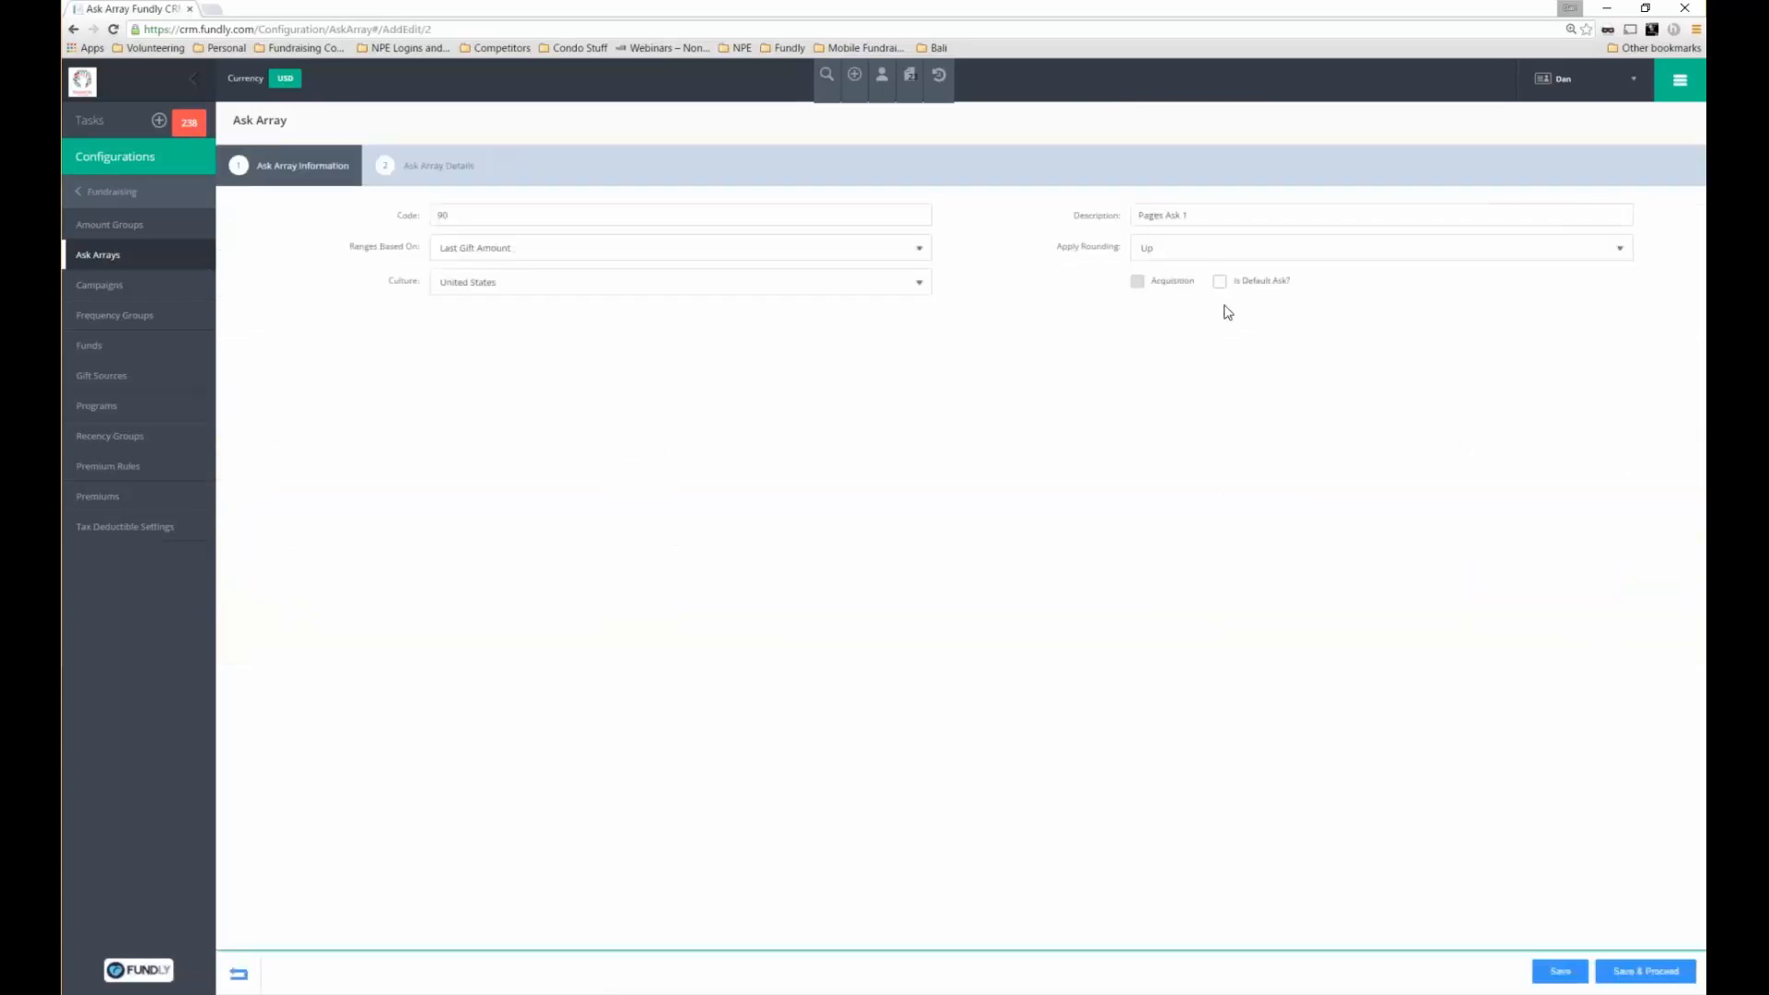
left_click(472, 158)
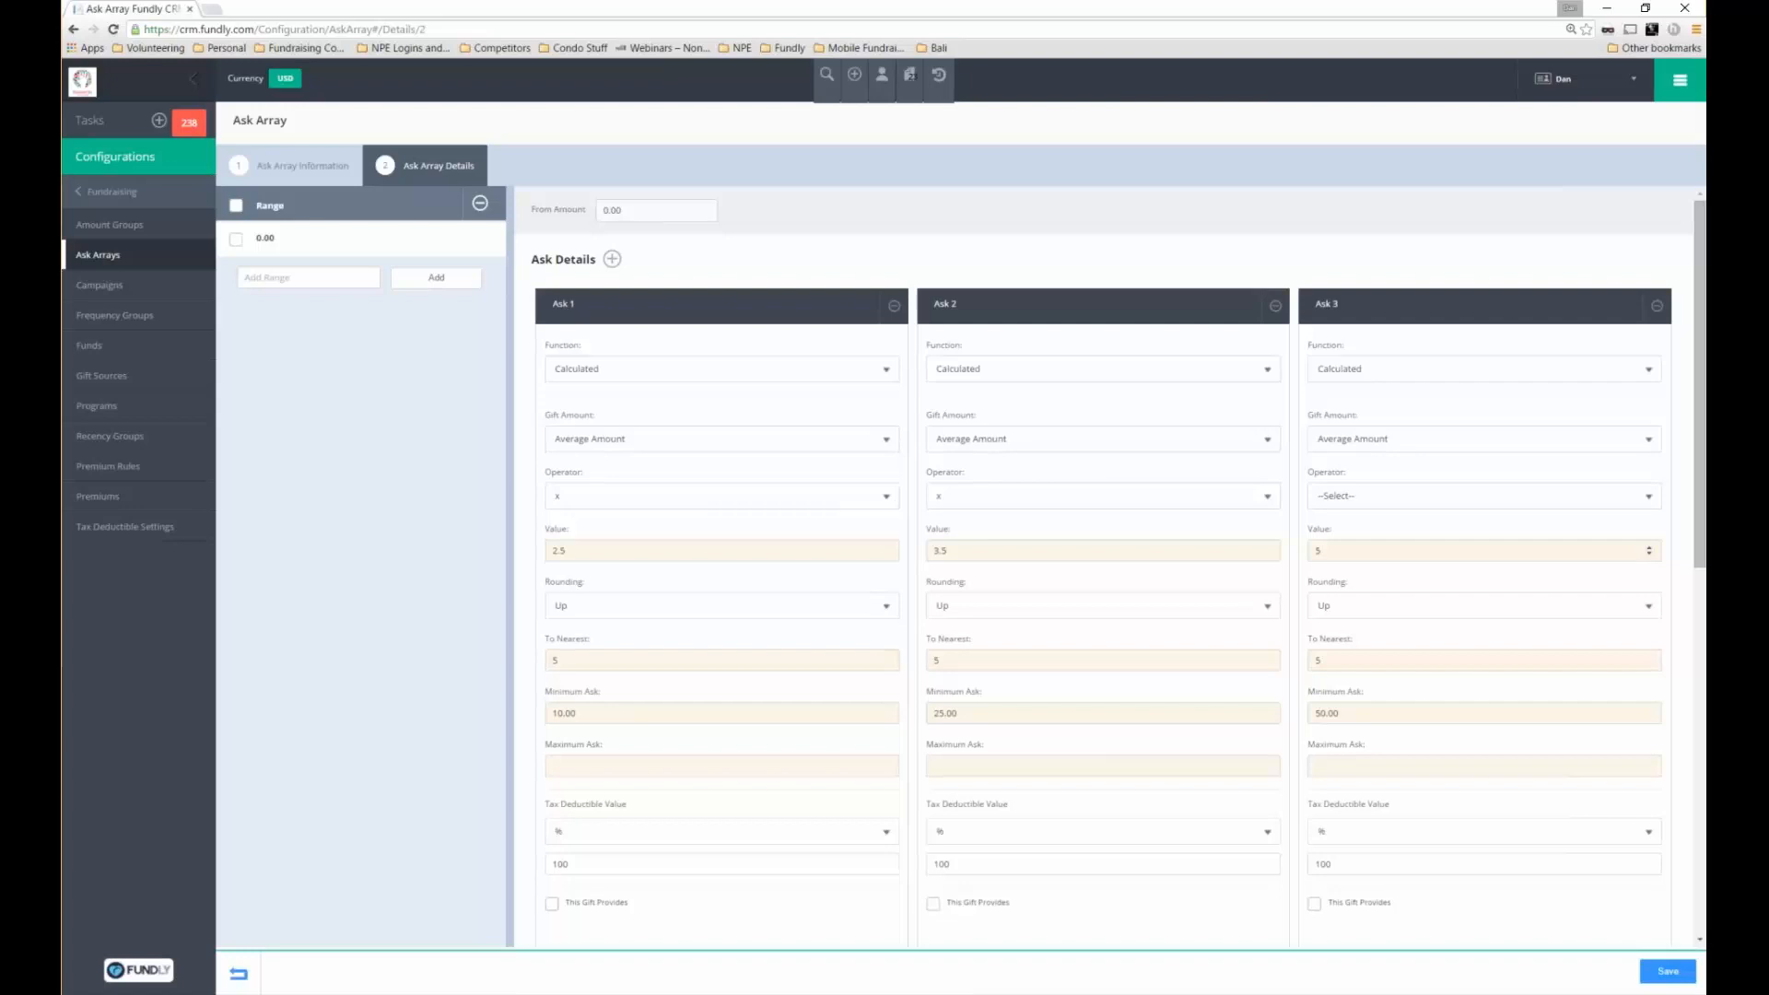
left_click(311, 176)
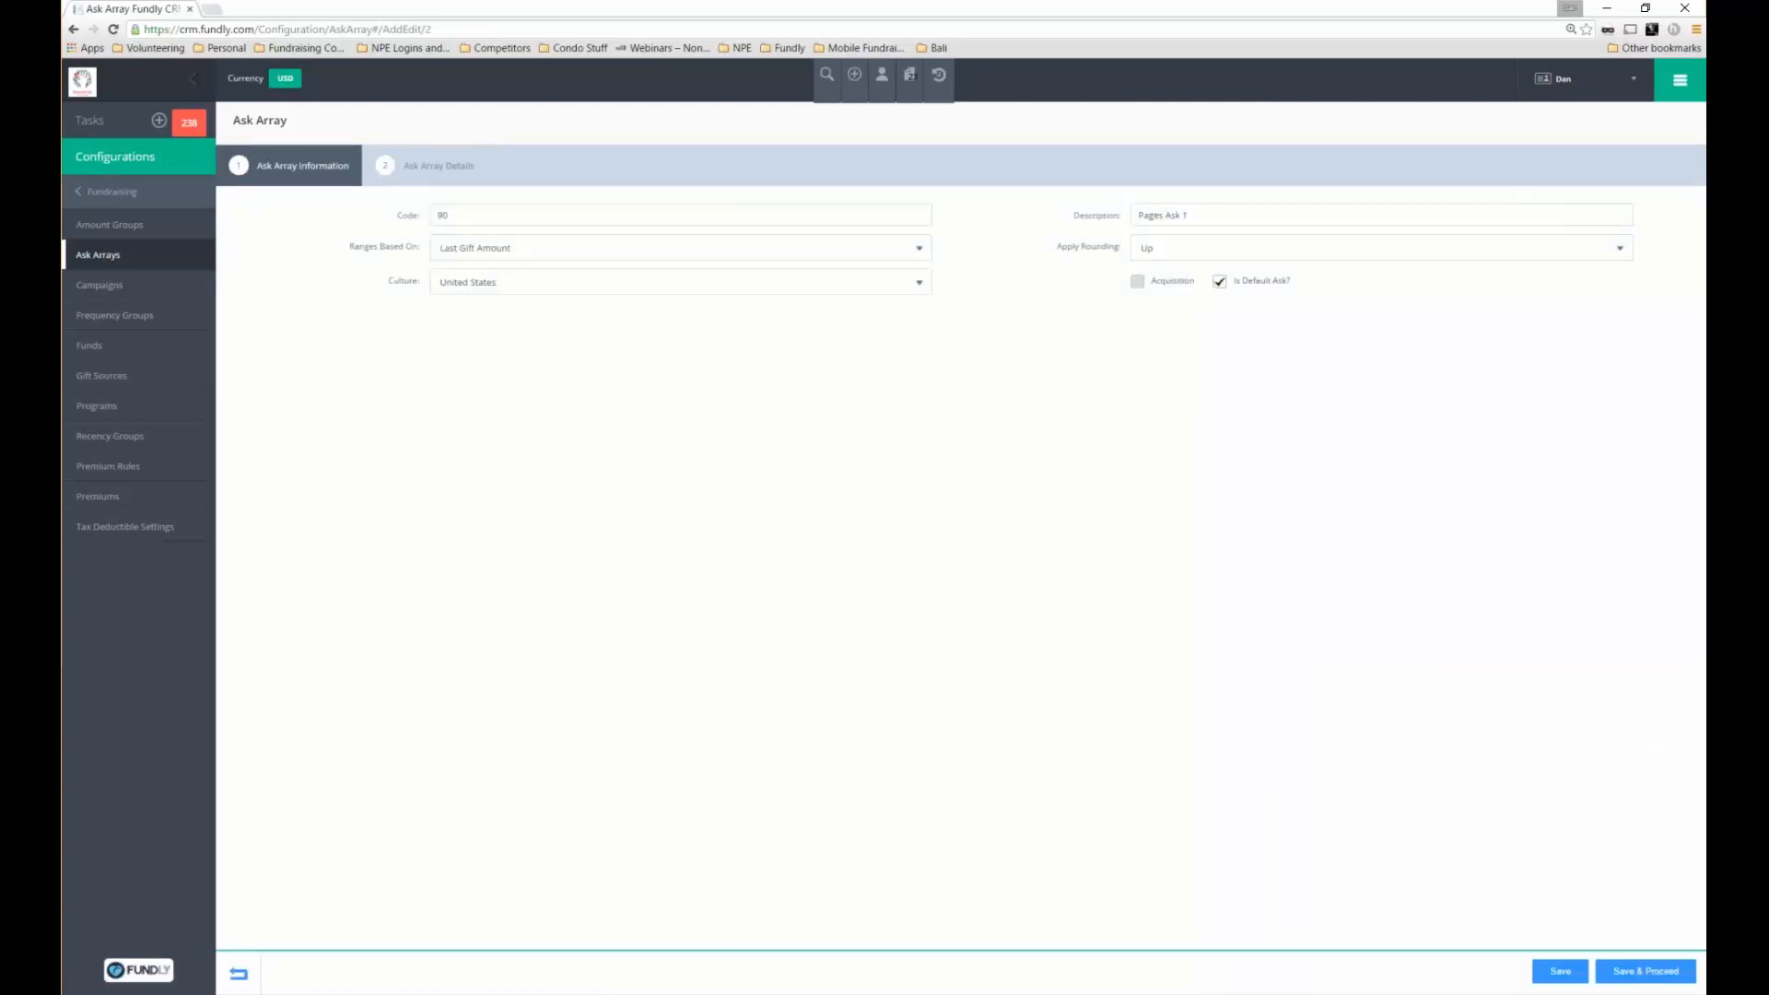
Go to the Pages setup, leaving the ask array without saving
left_click(1680, 80)
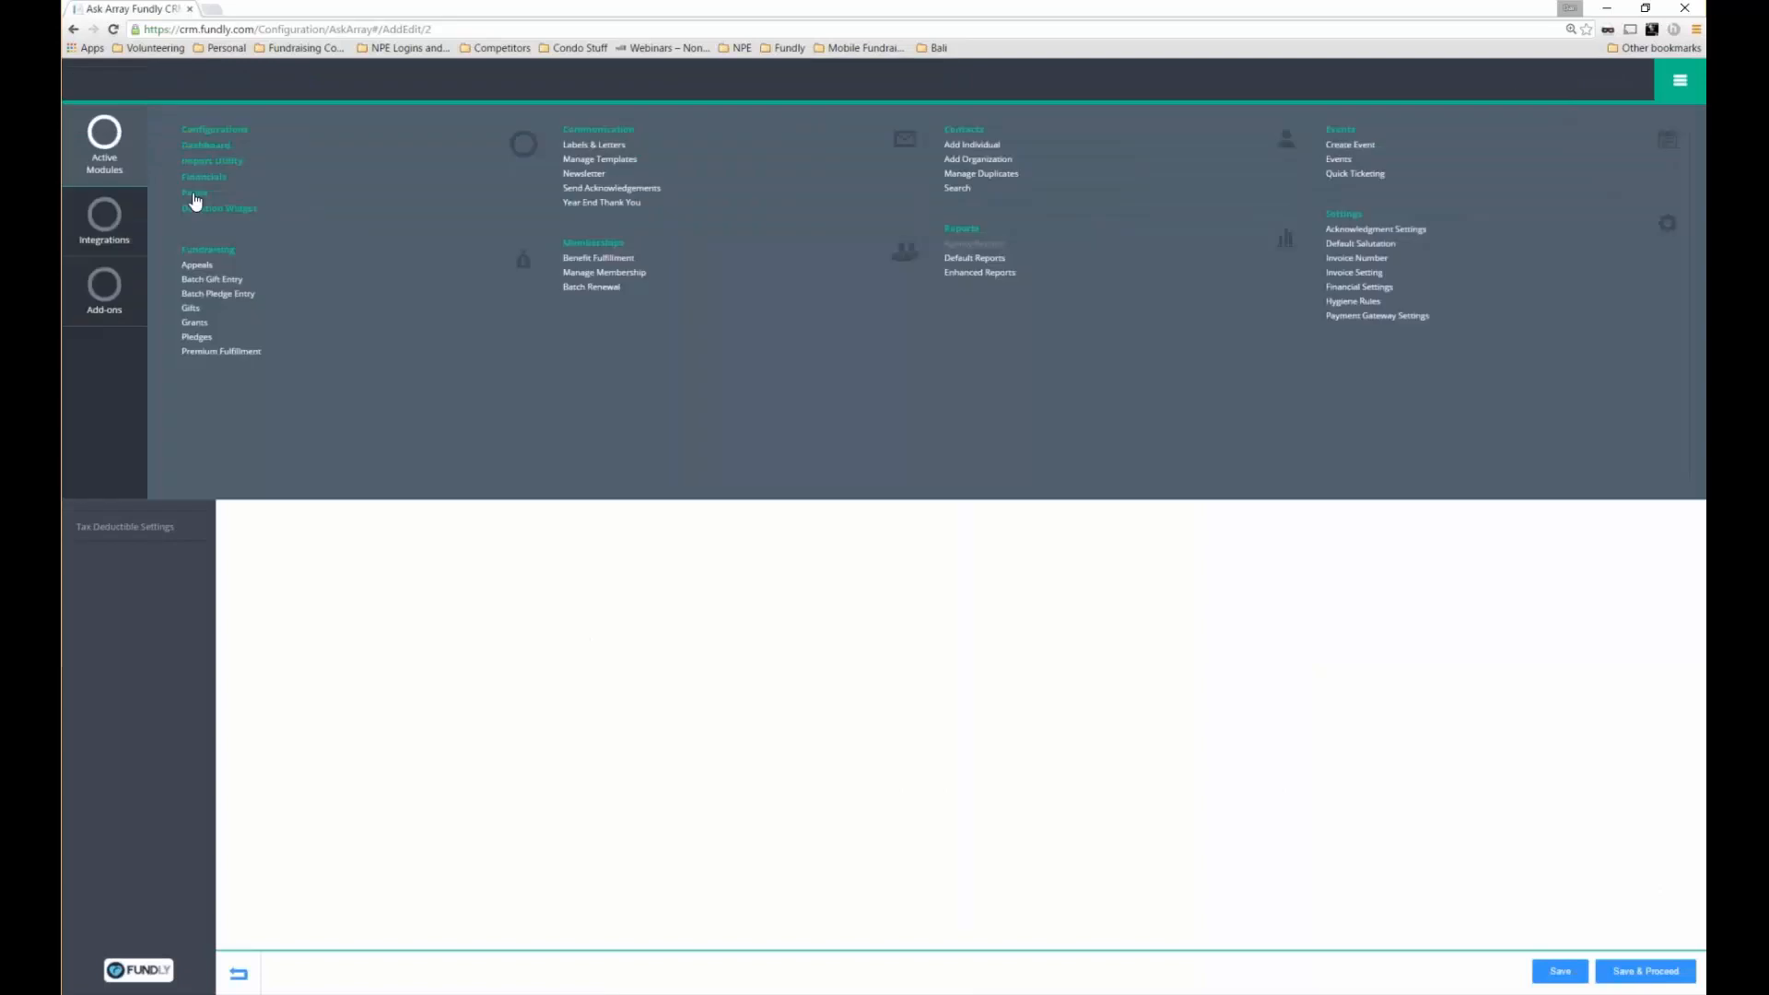
left_click(195, 197)
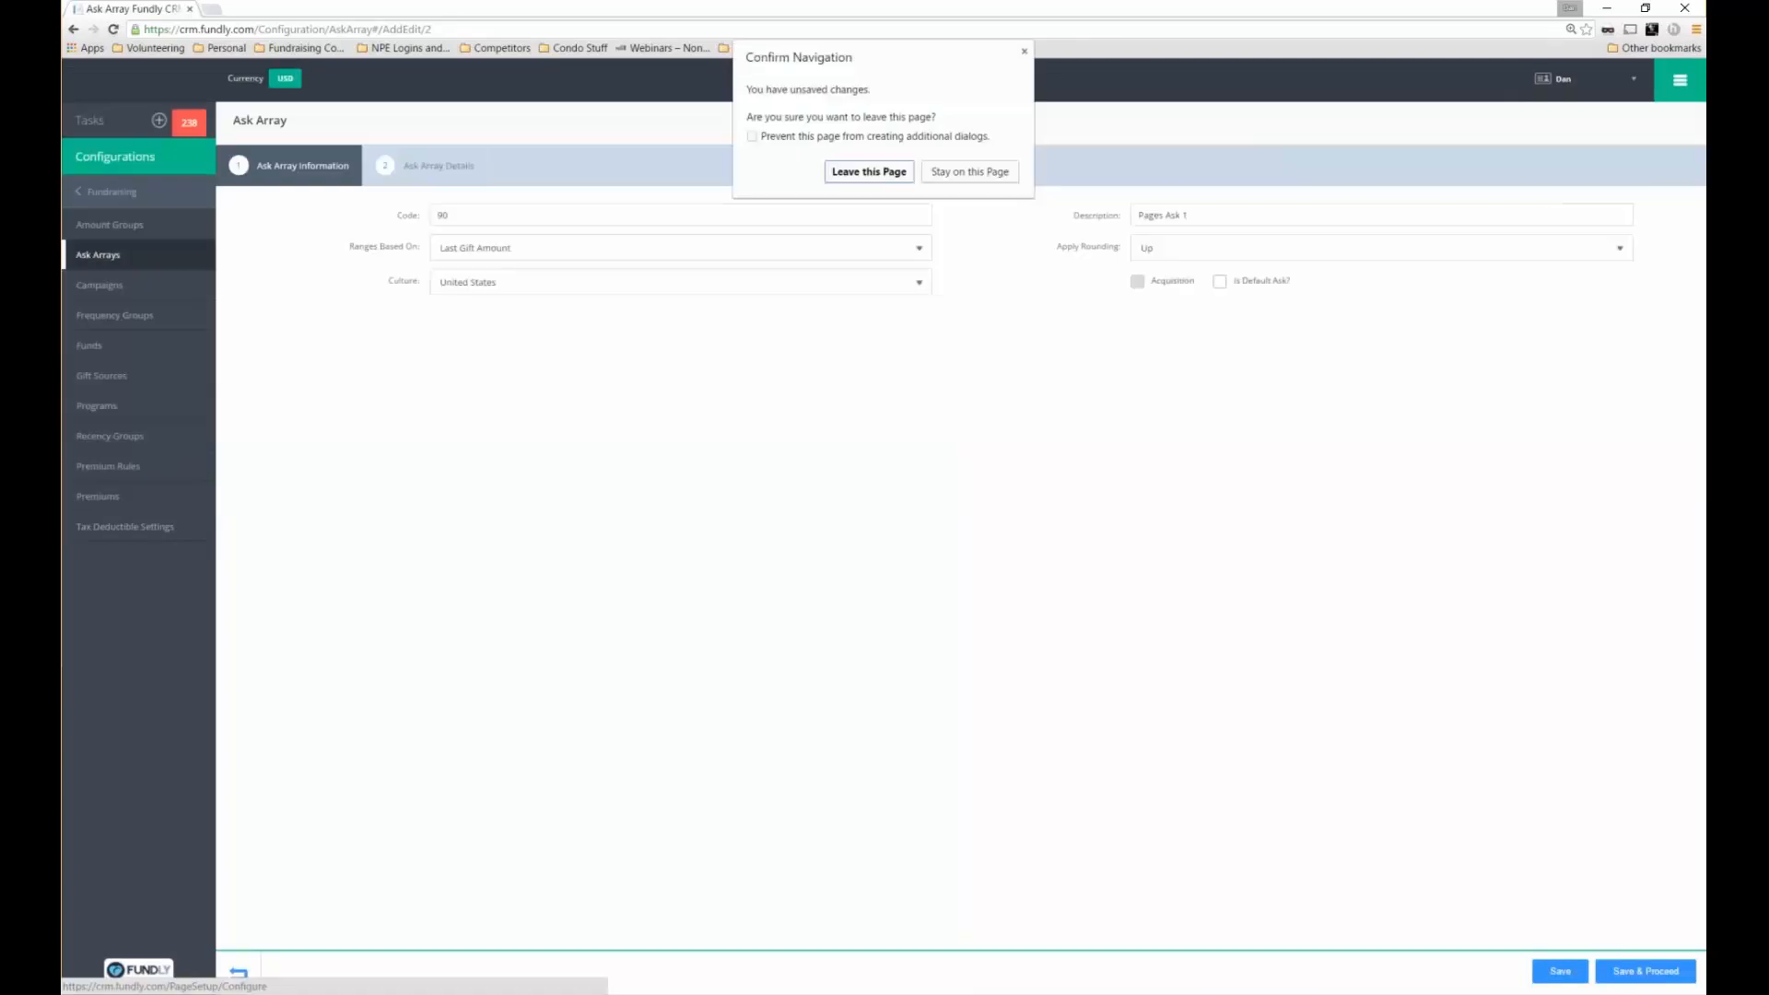
left_click(881, 154)
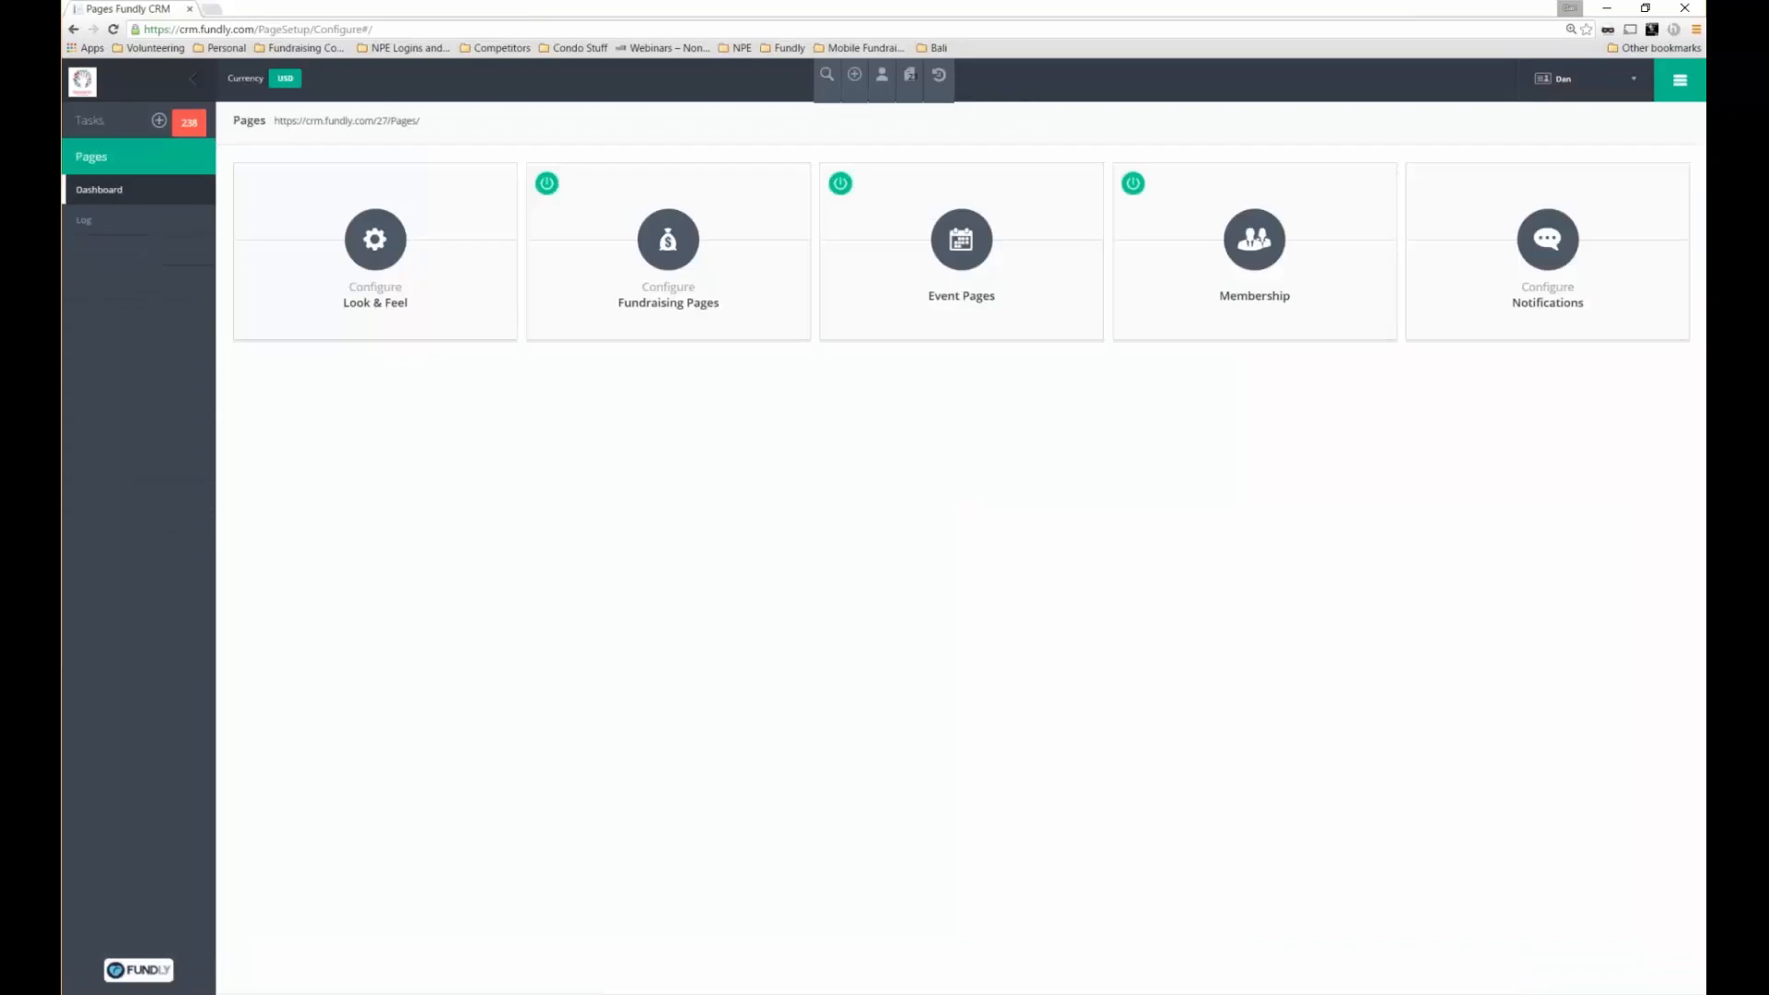
Select the Donate fundraising page's public link and view the live page in Firefox
left_click(670, 266)
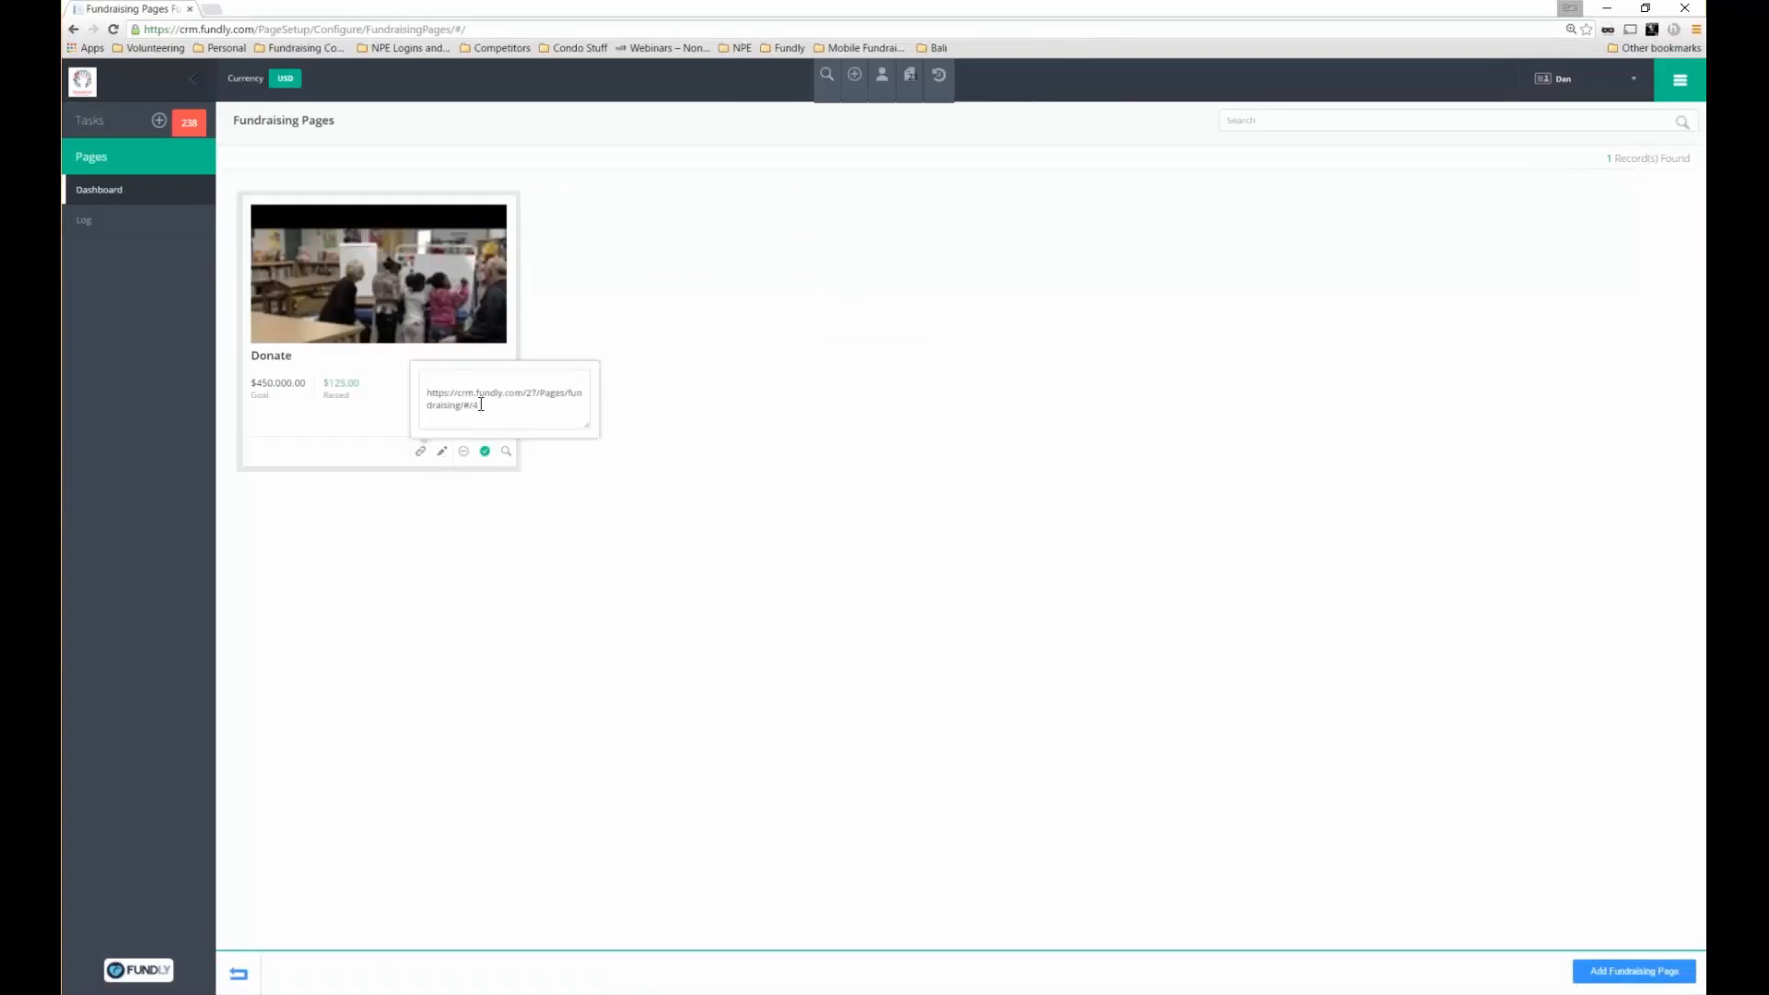
left_click_drag(481, 405, 426, 394)
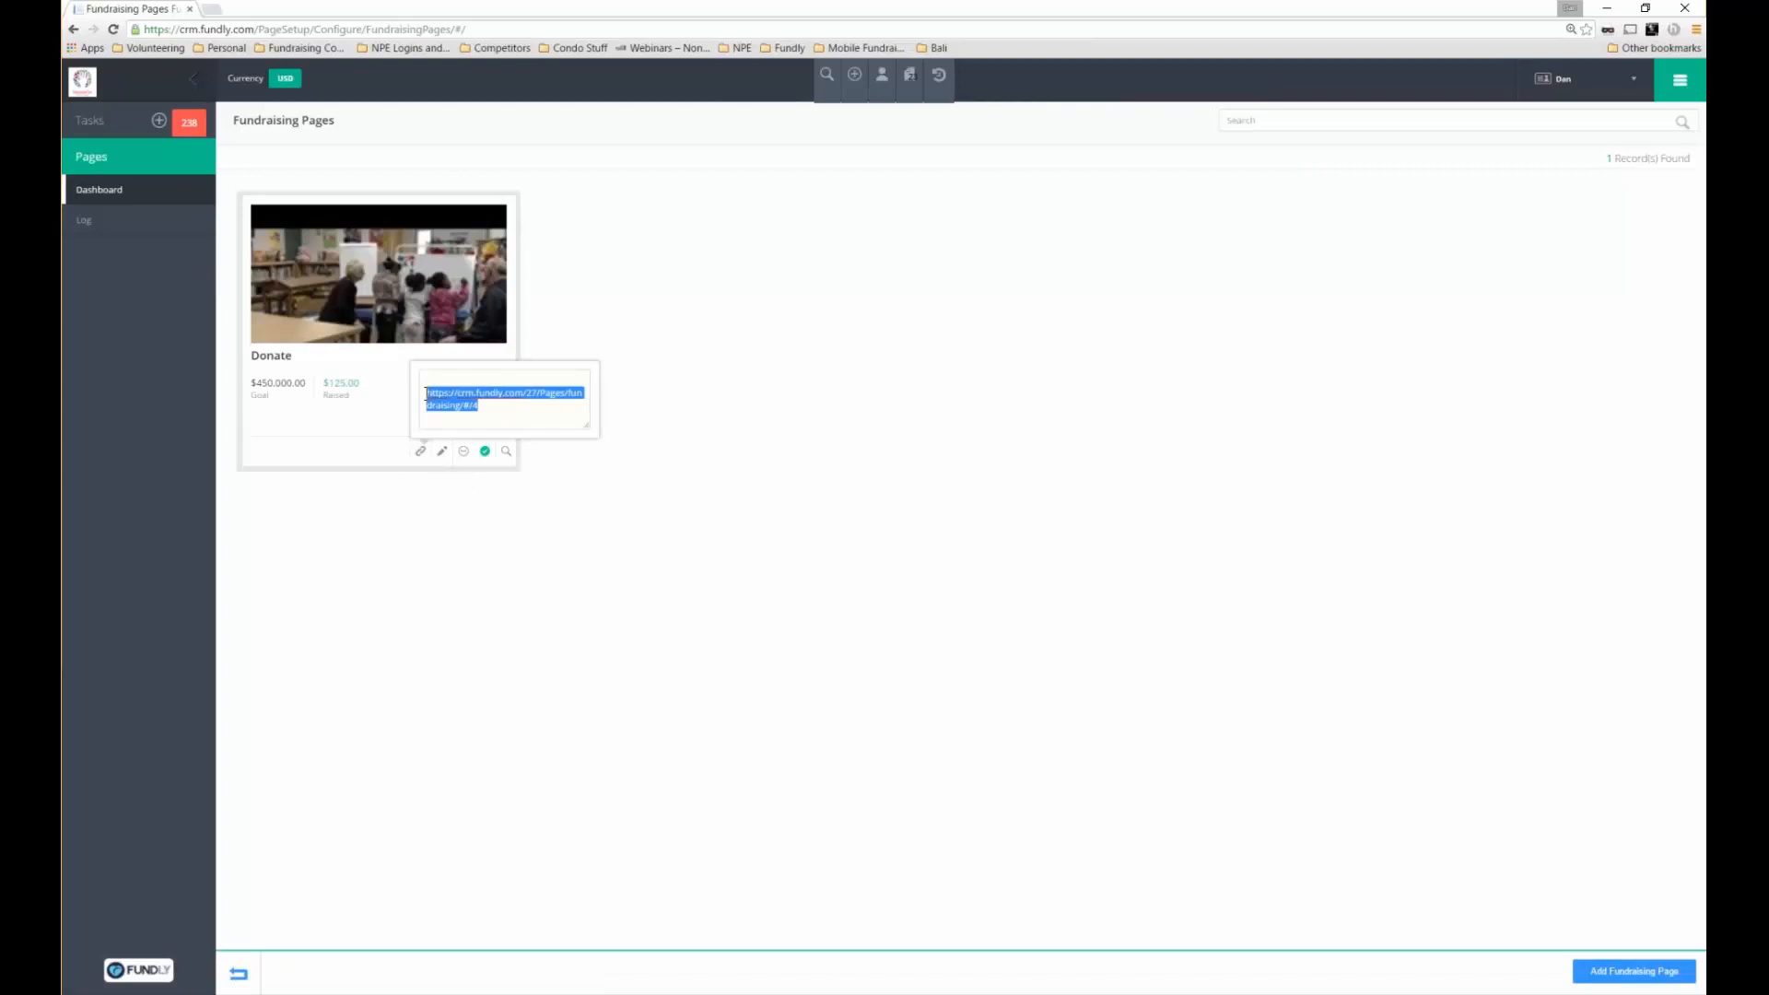
key("ctrl+a")
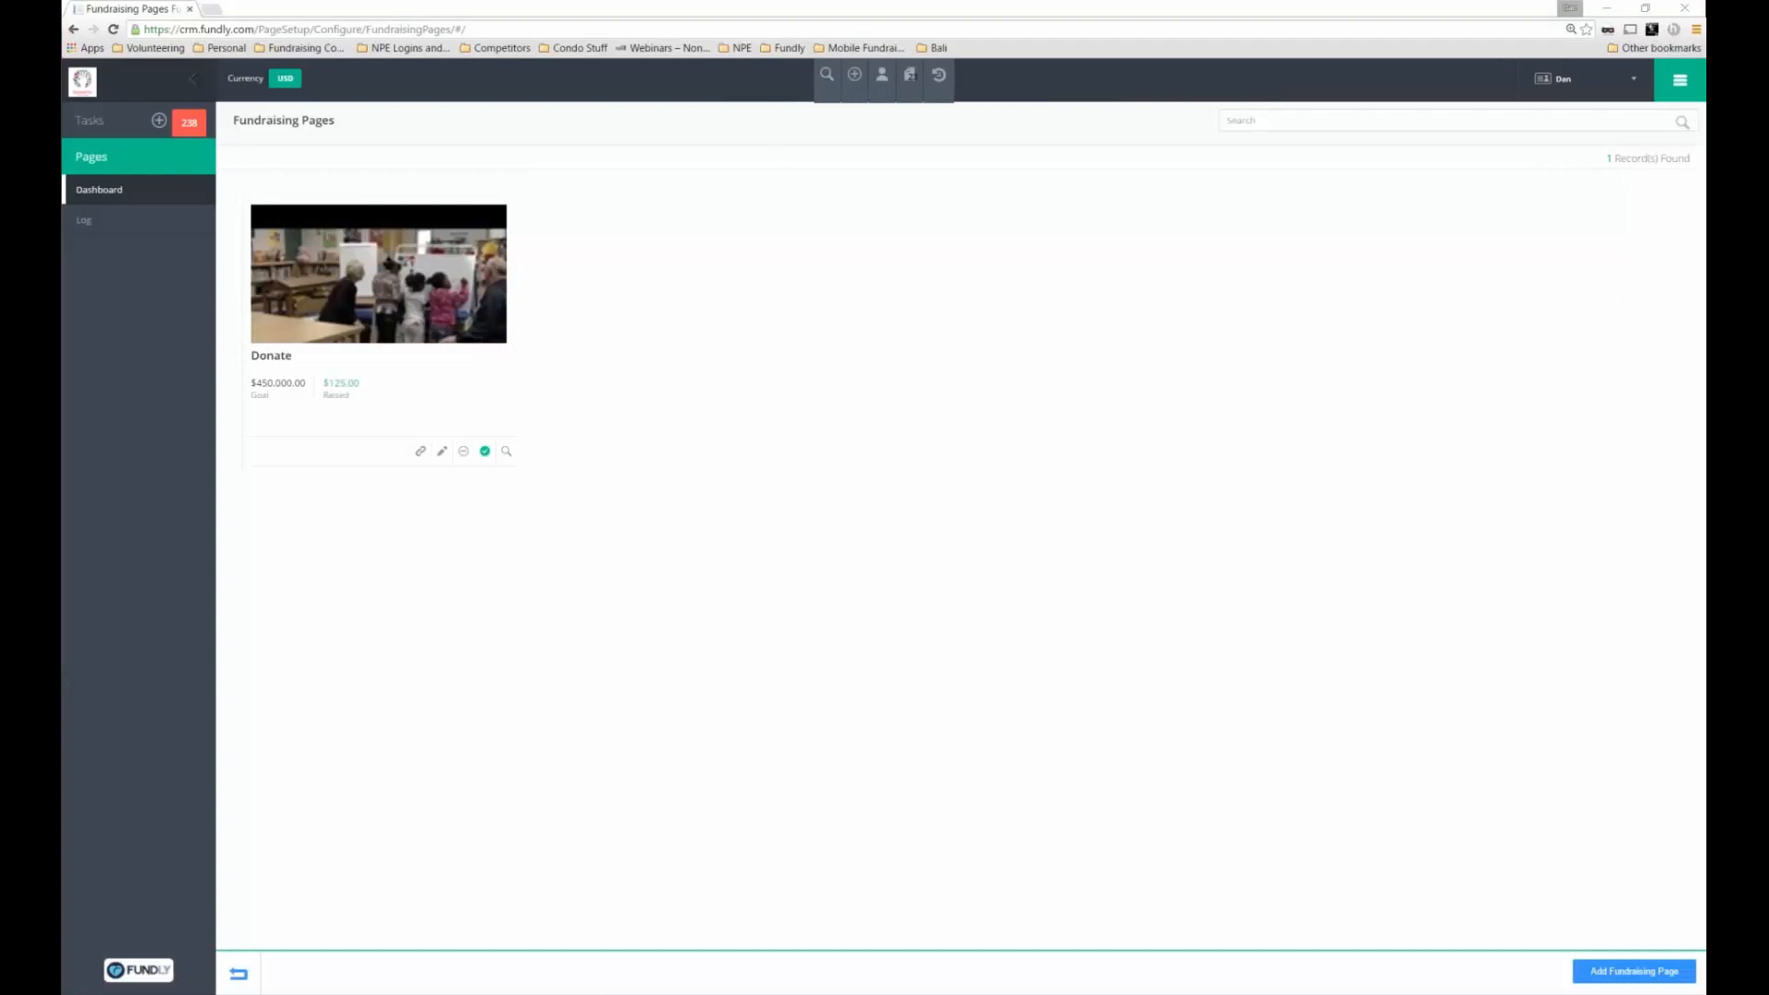
left_click(987, 118)
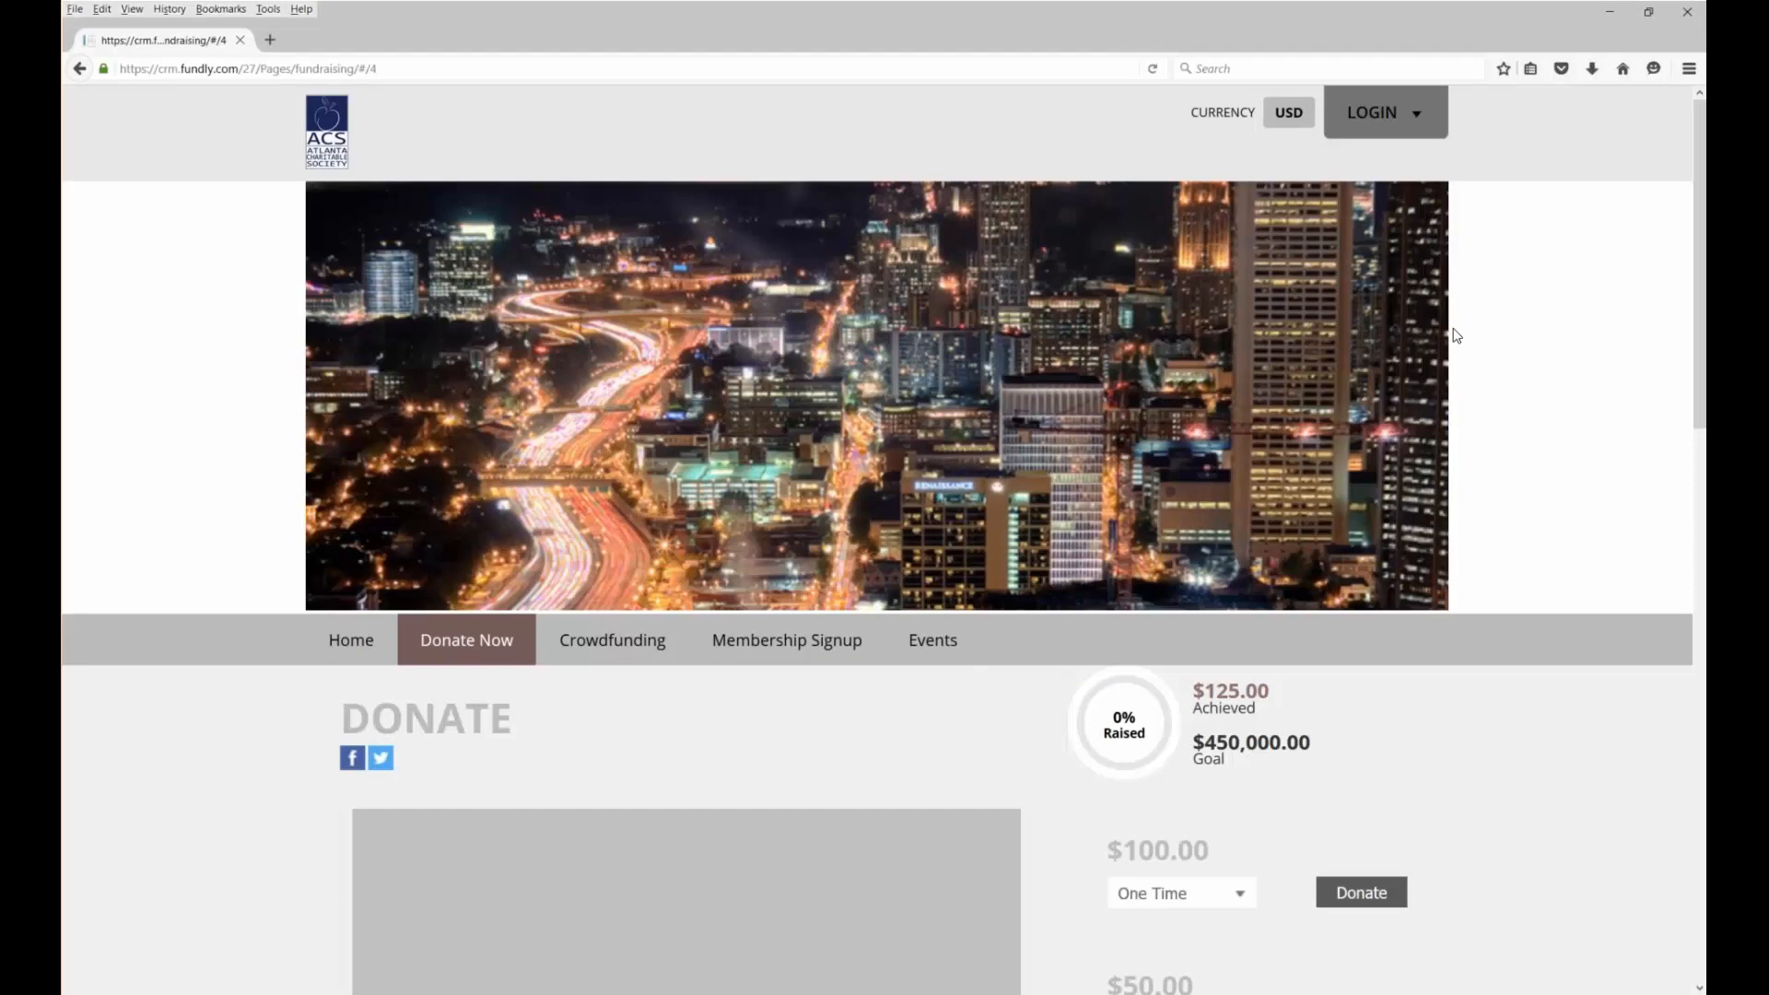
Scroll through the live Donate page, then go to the public Events list
scroll(1686, 412, "down", 5)
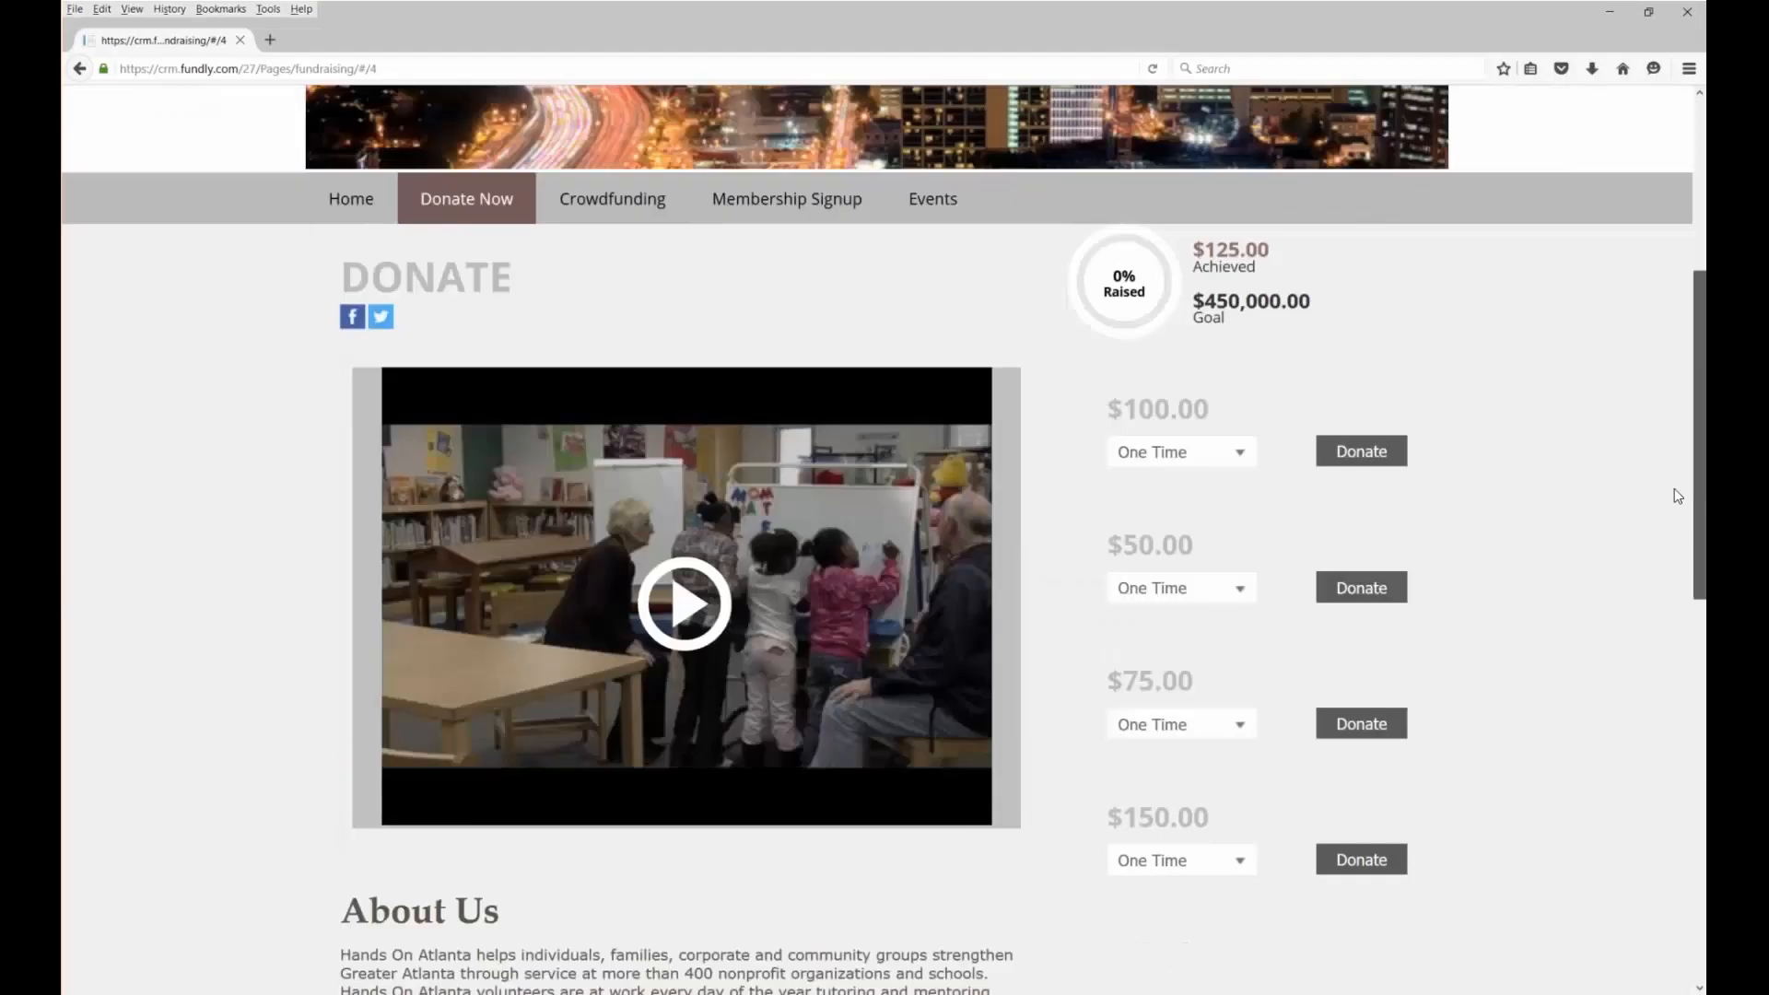
scroll(1677, 495, "down", 1)
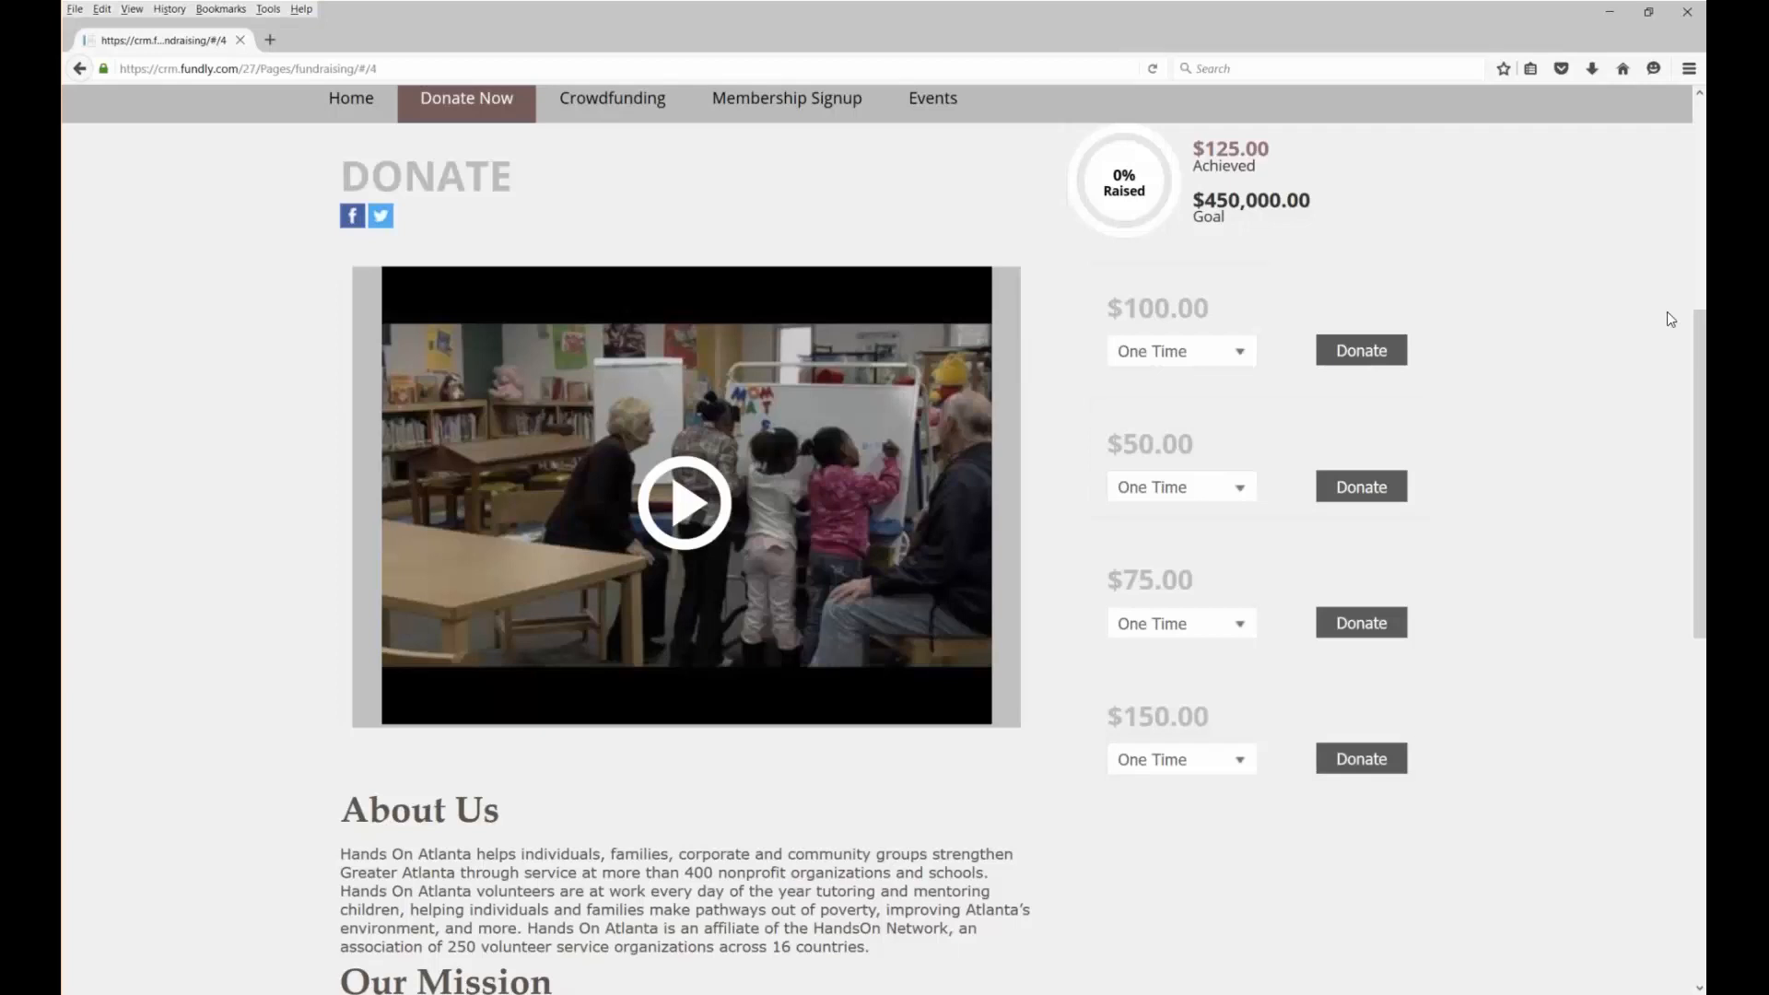
scroll(1412, 265, "up", 2)
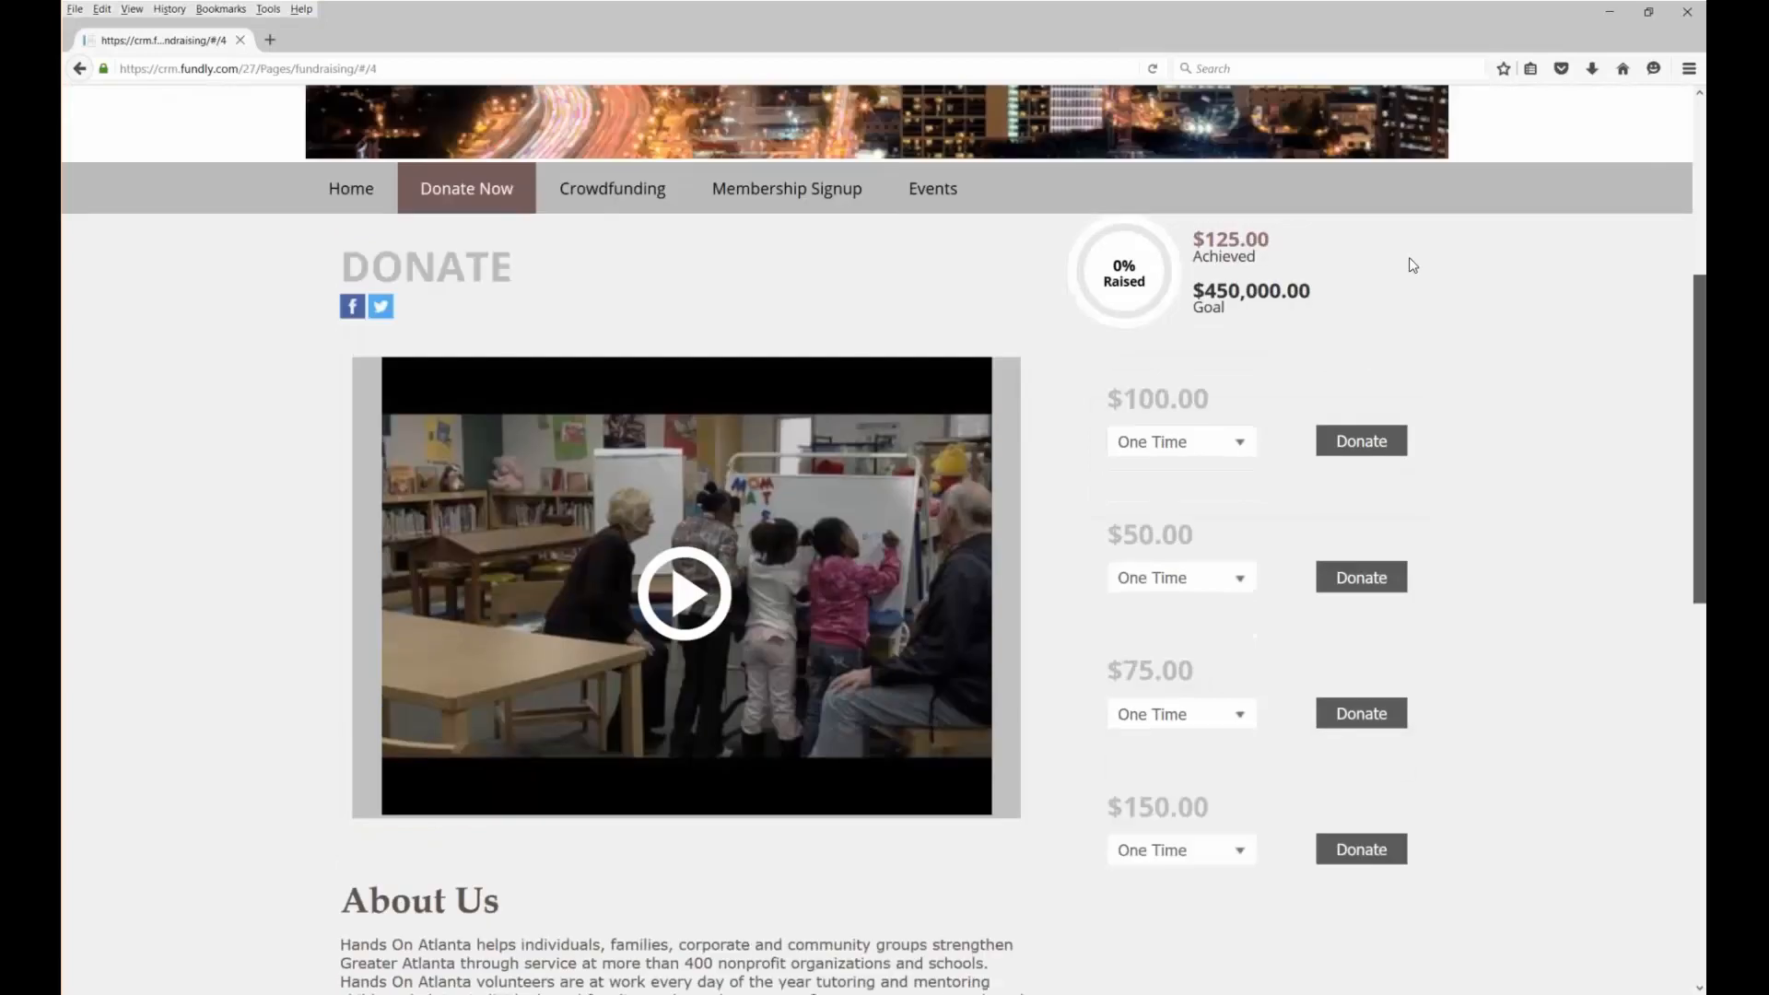
scroll(1413, 265, "up", 4)
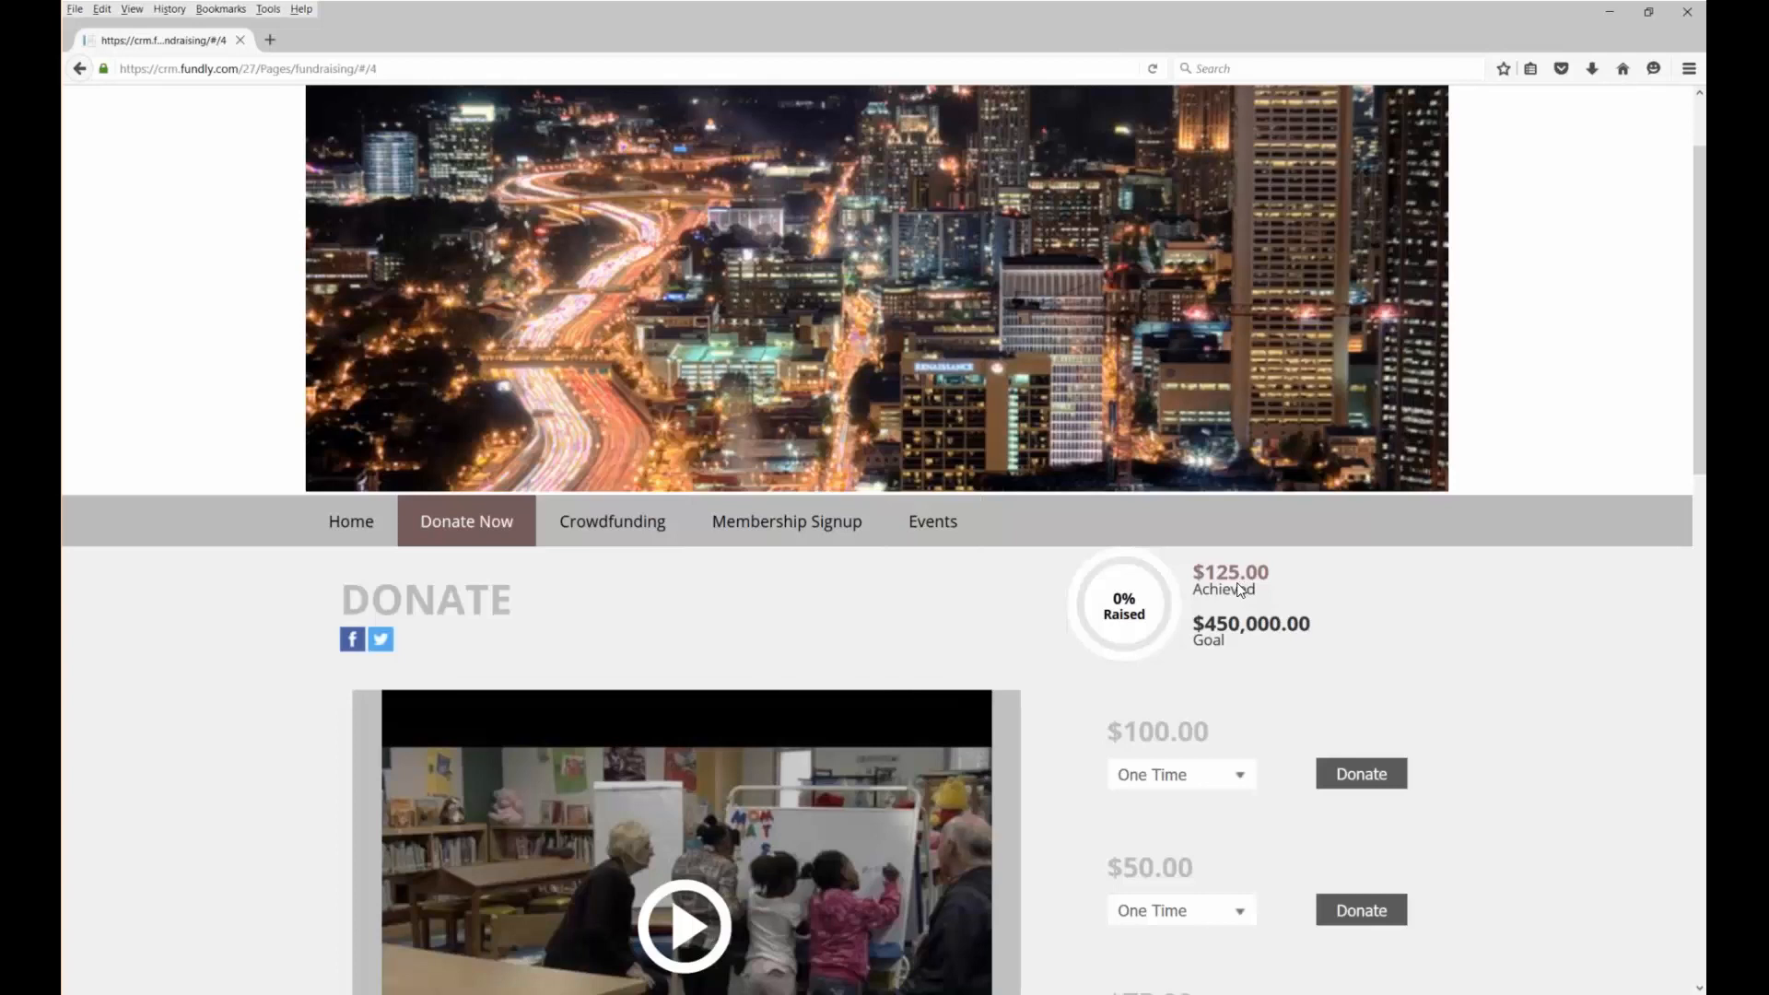
scroll(1413, 208, "up", 2)
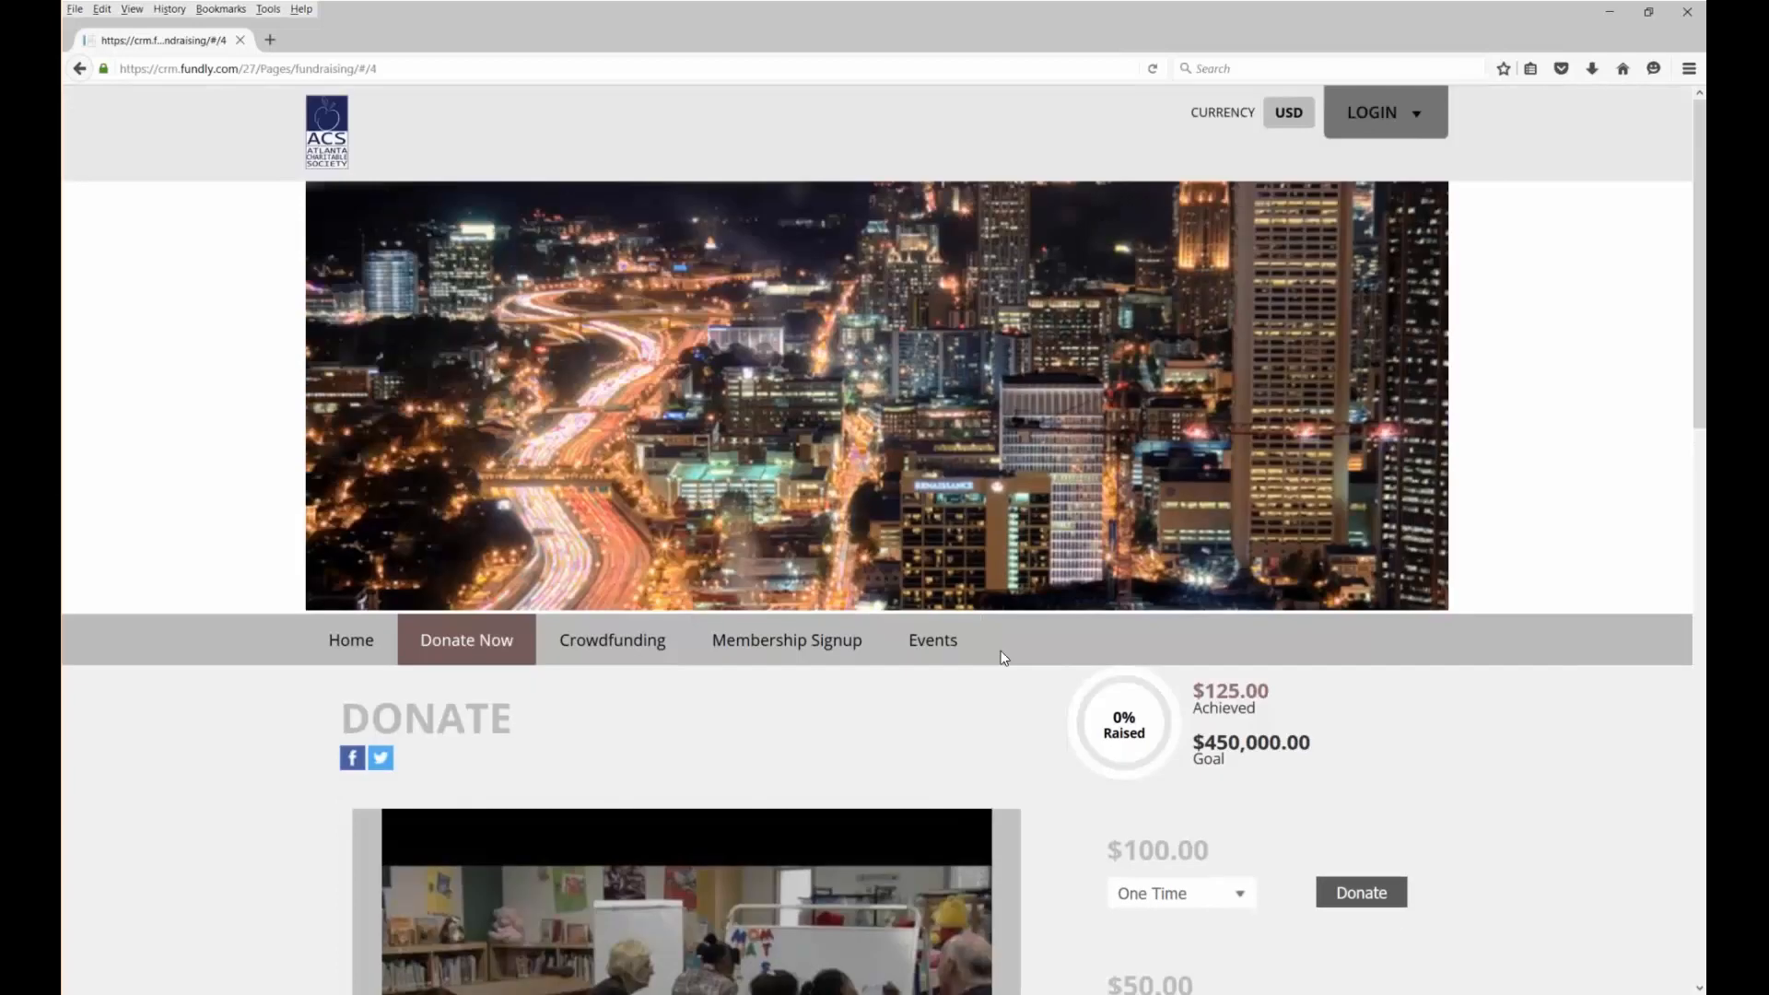
left_click(958, 648)
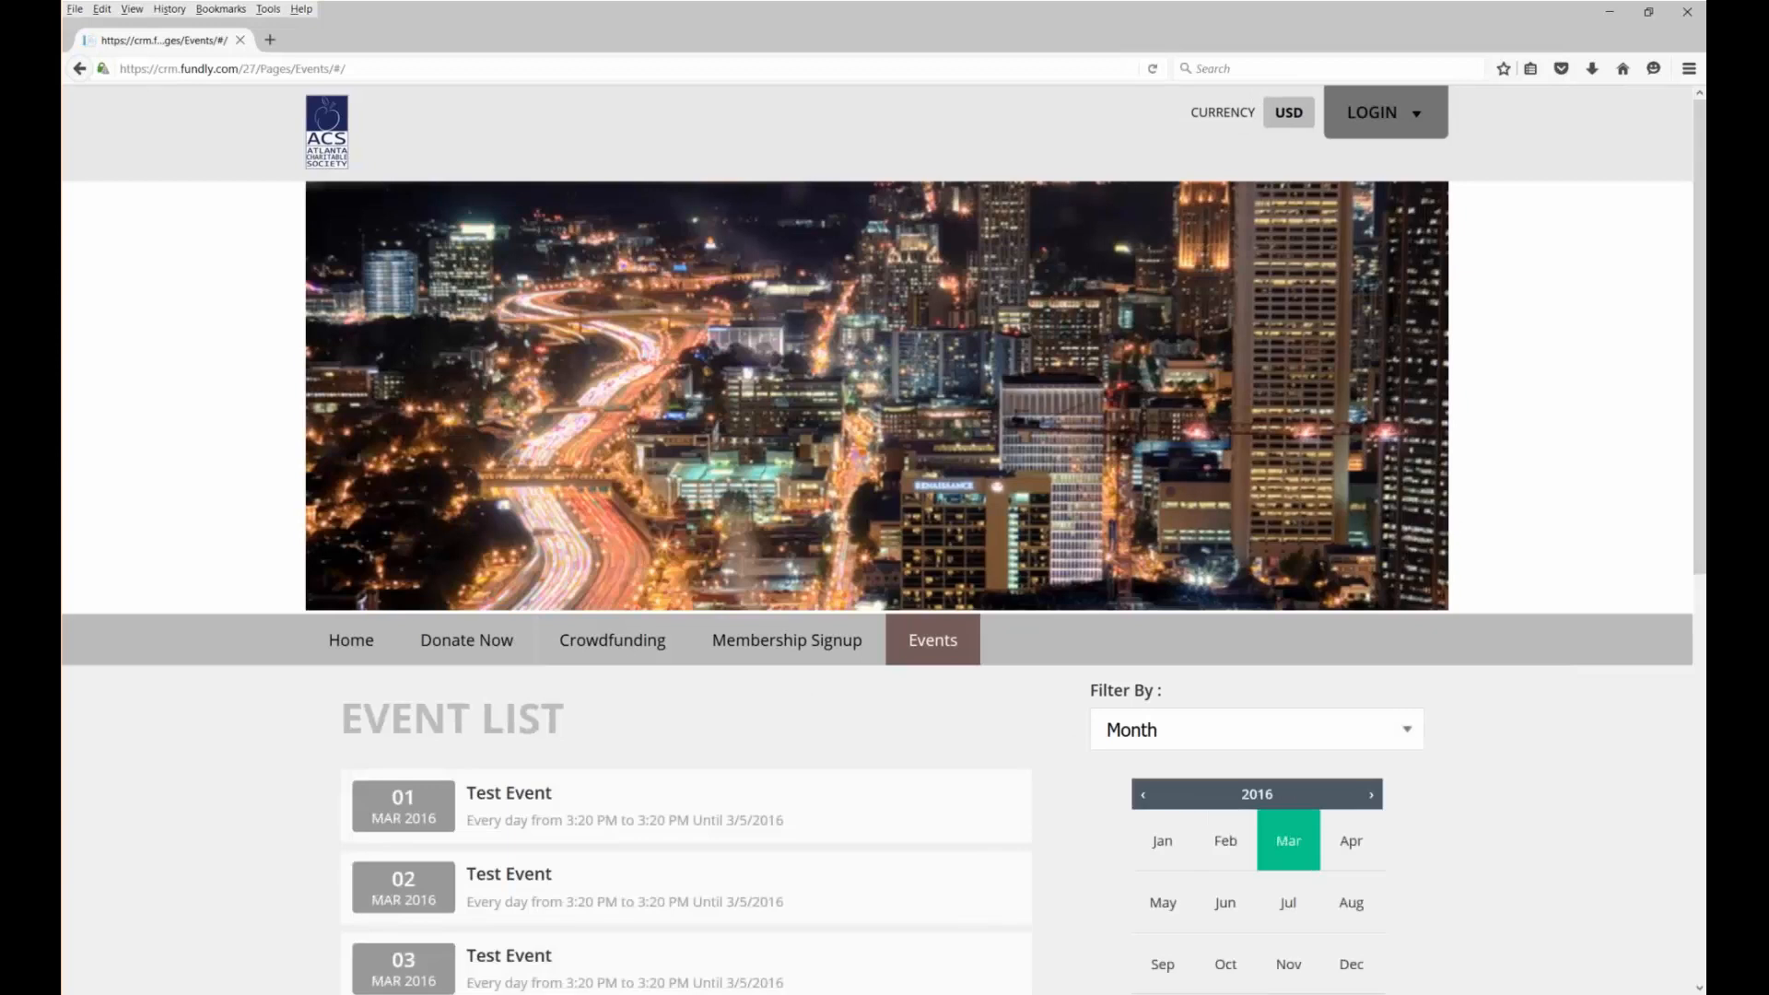
Open Teacher's Conference and select 1 Teacher Ticket - Early Bird for a $25.00 total
scroll(770, 727, "down", 8)
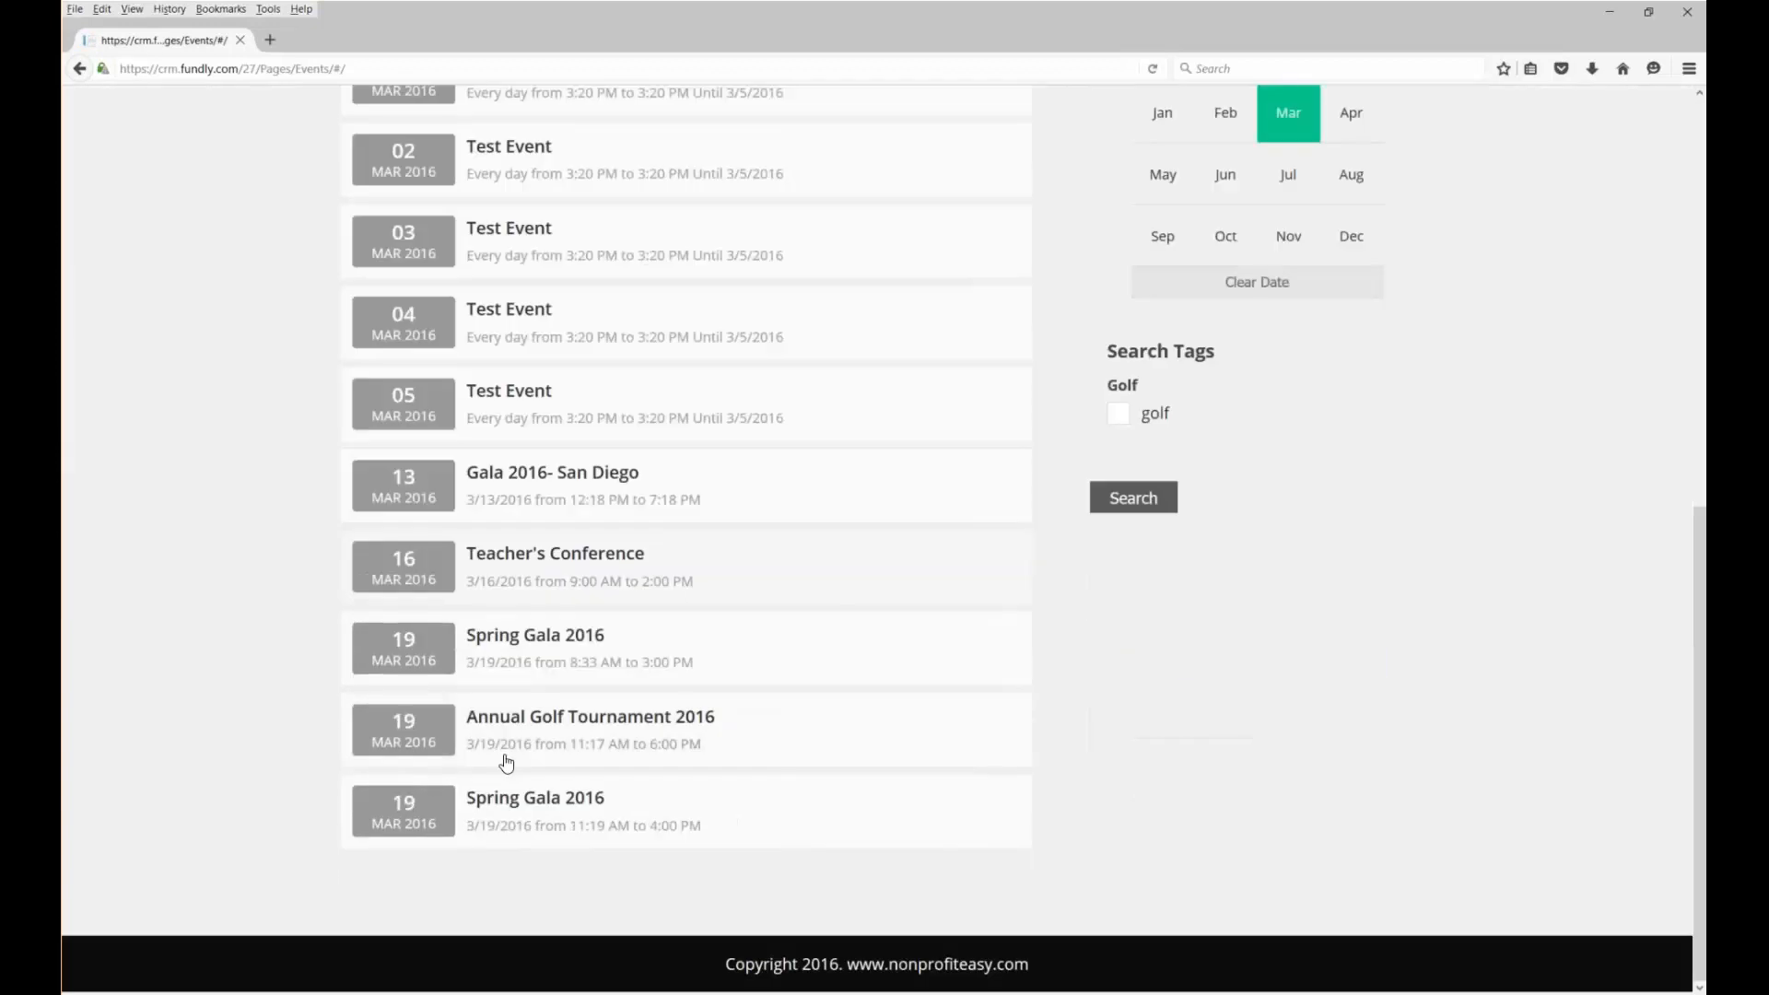
left_click(424, 573)
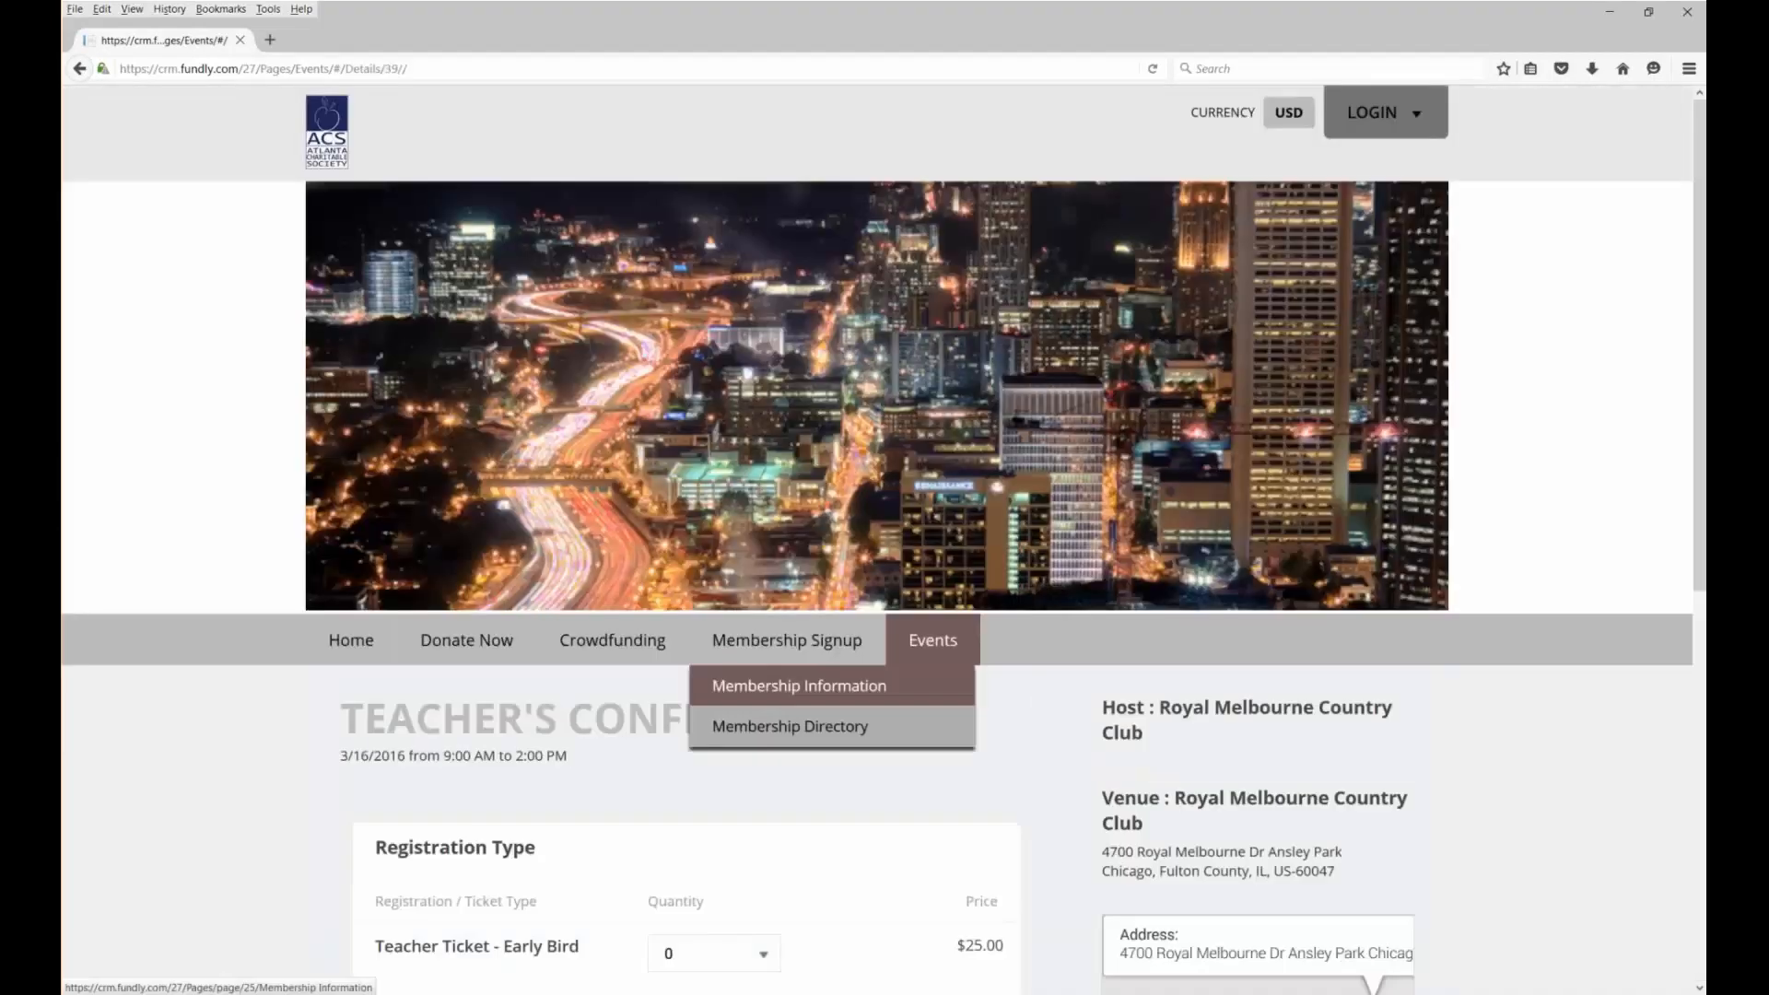
scroll(753, 643, "down", 5)
left_click(735, 460)
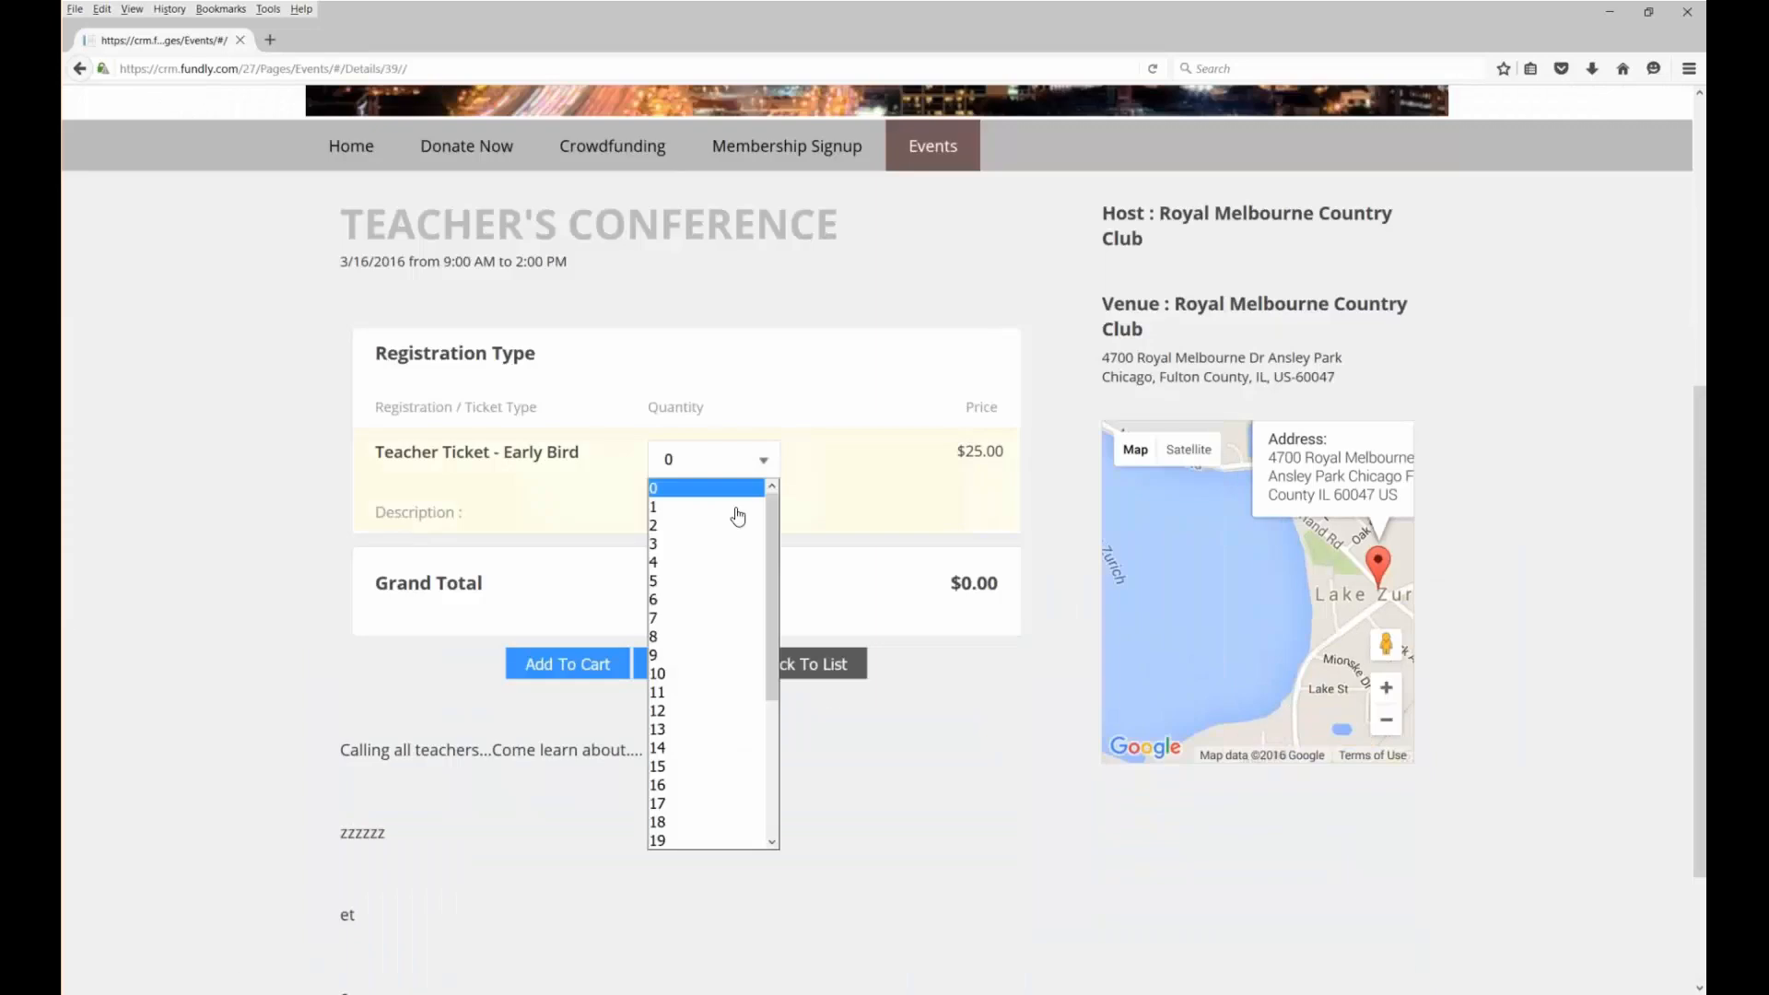
left_click(737, 508)
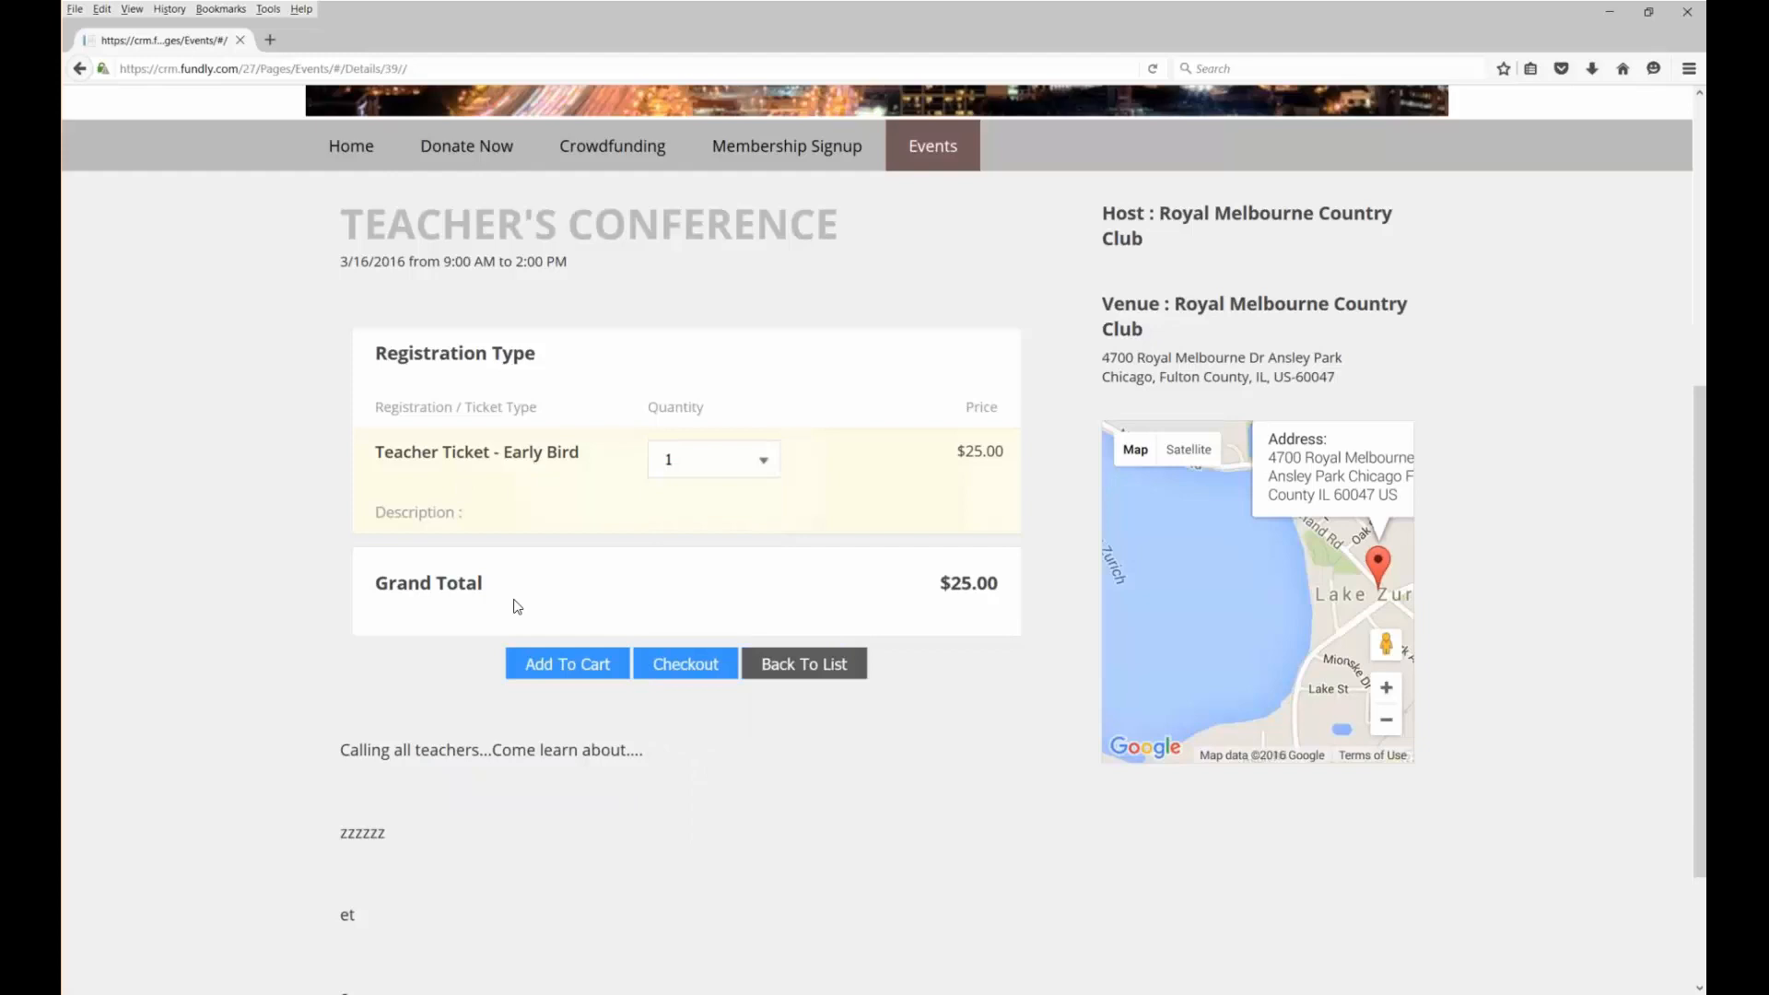
scroll(517, 607, "down", 2)
scroll(513, 600, "up", 5)
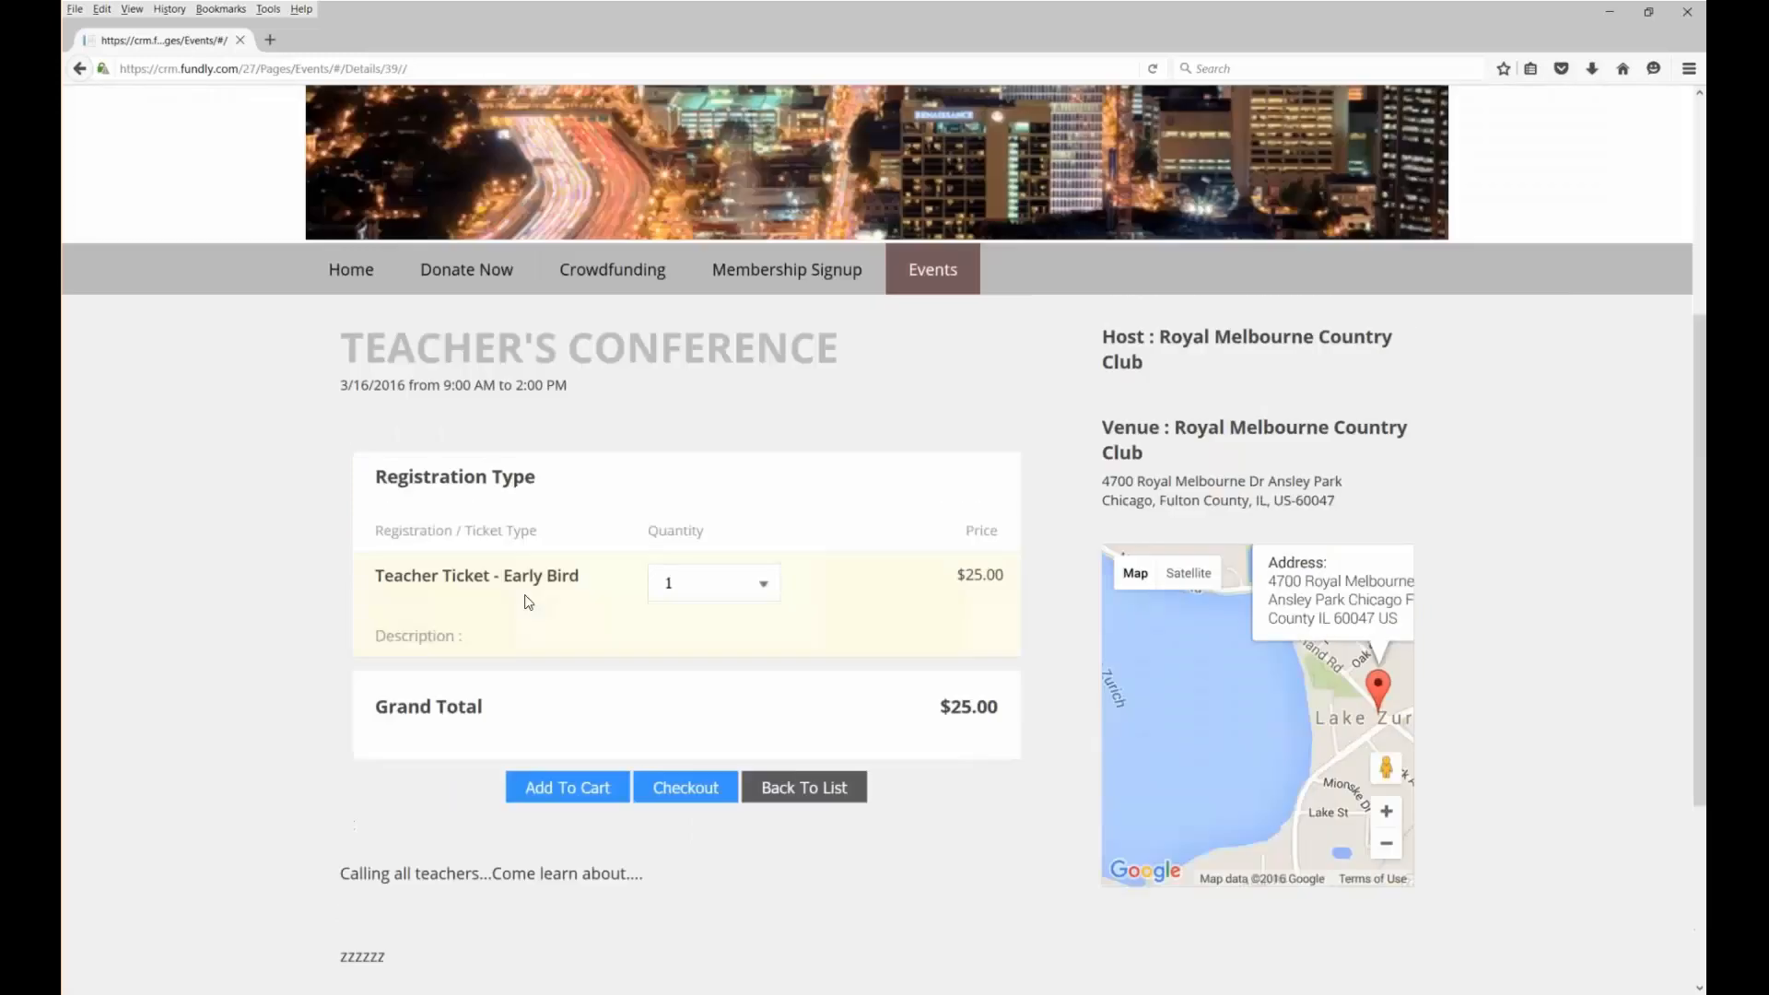
scroll(528, 602, "up", 8)
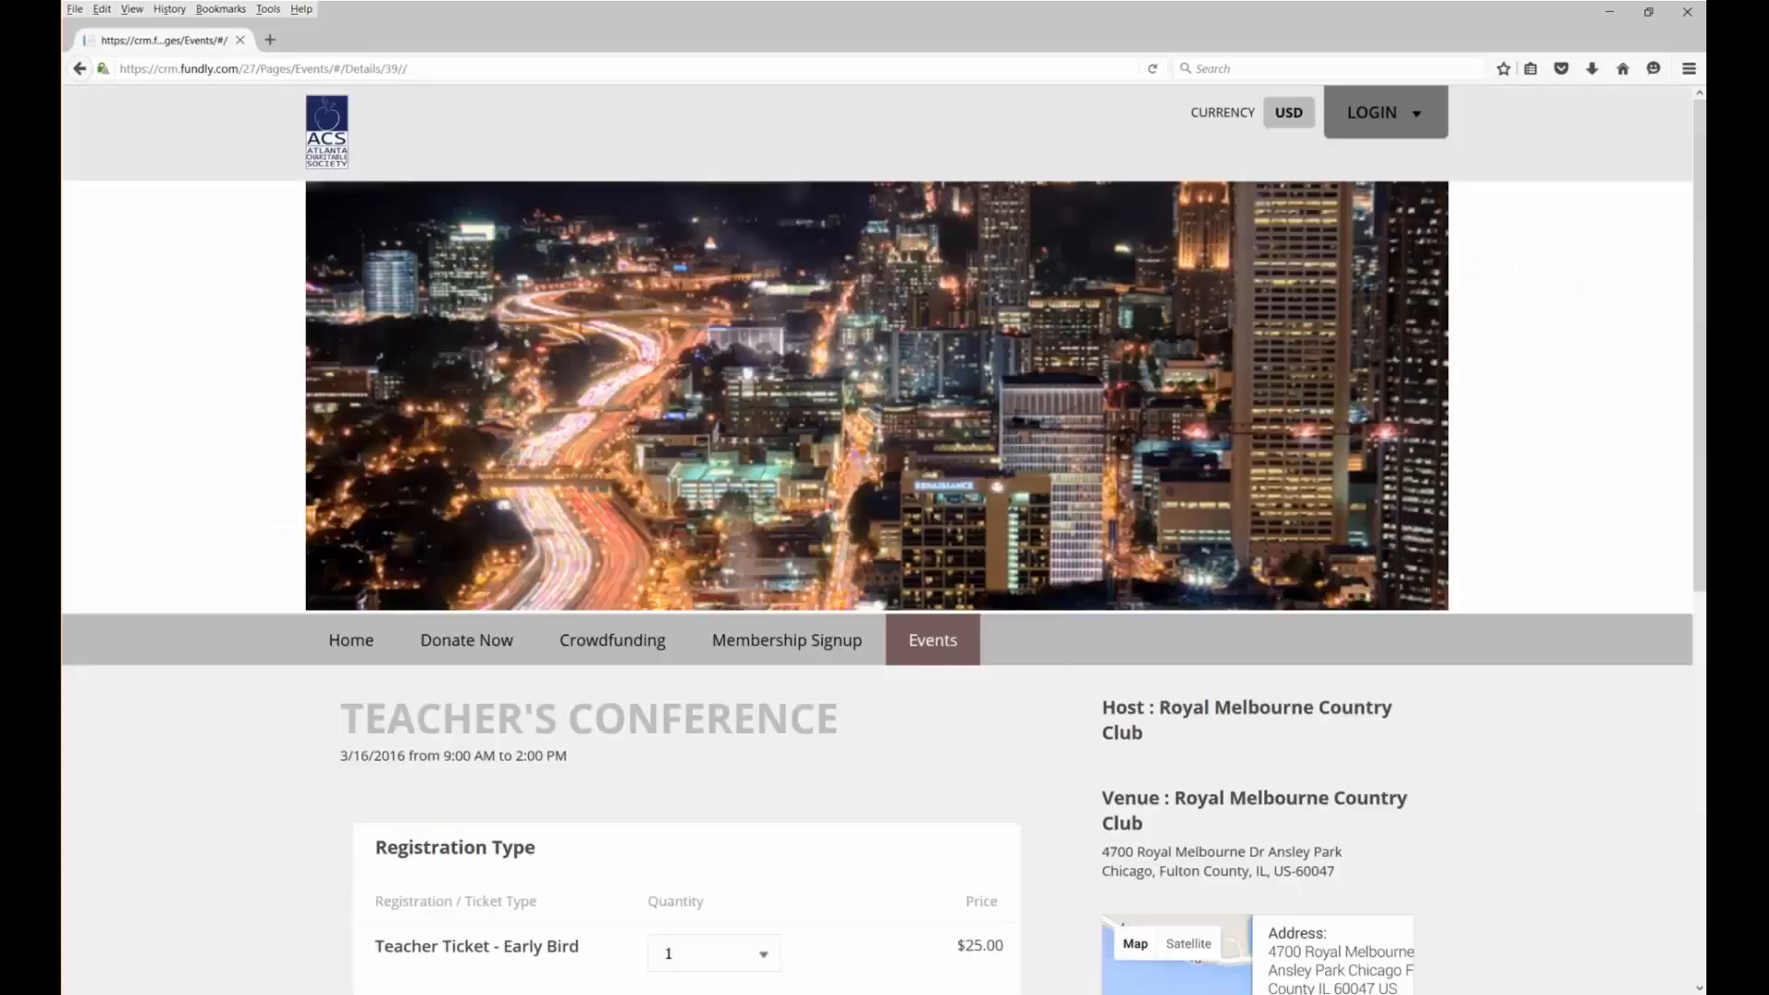
left_click(1385, 113)
Sign in to the donor site and open the account's Transactions
left_click(1151, 338)
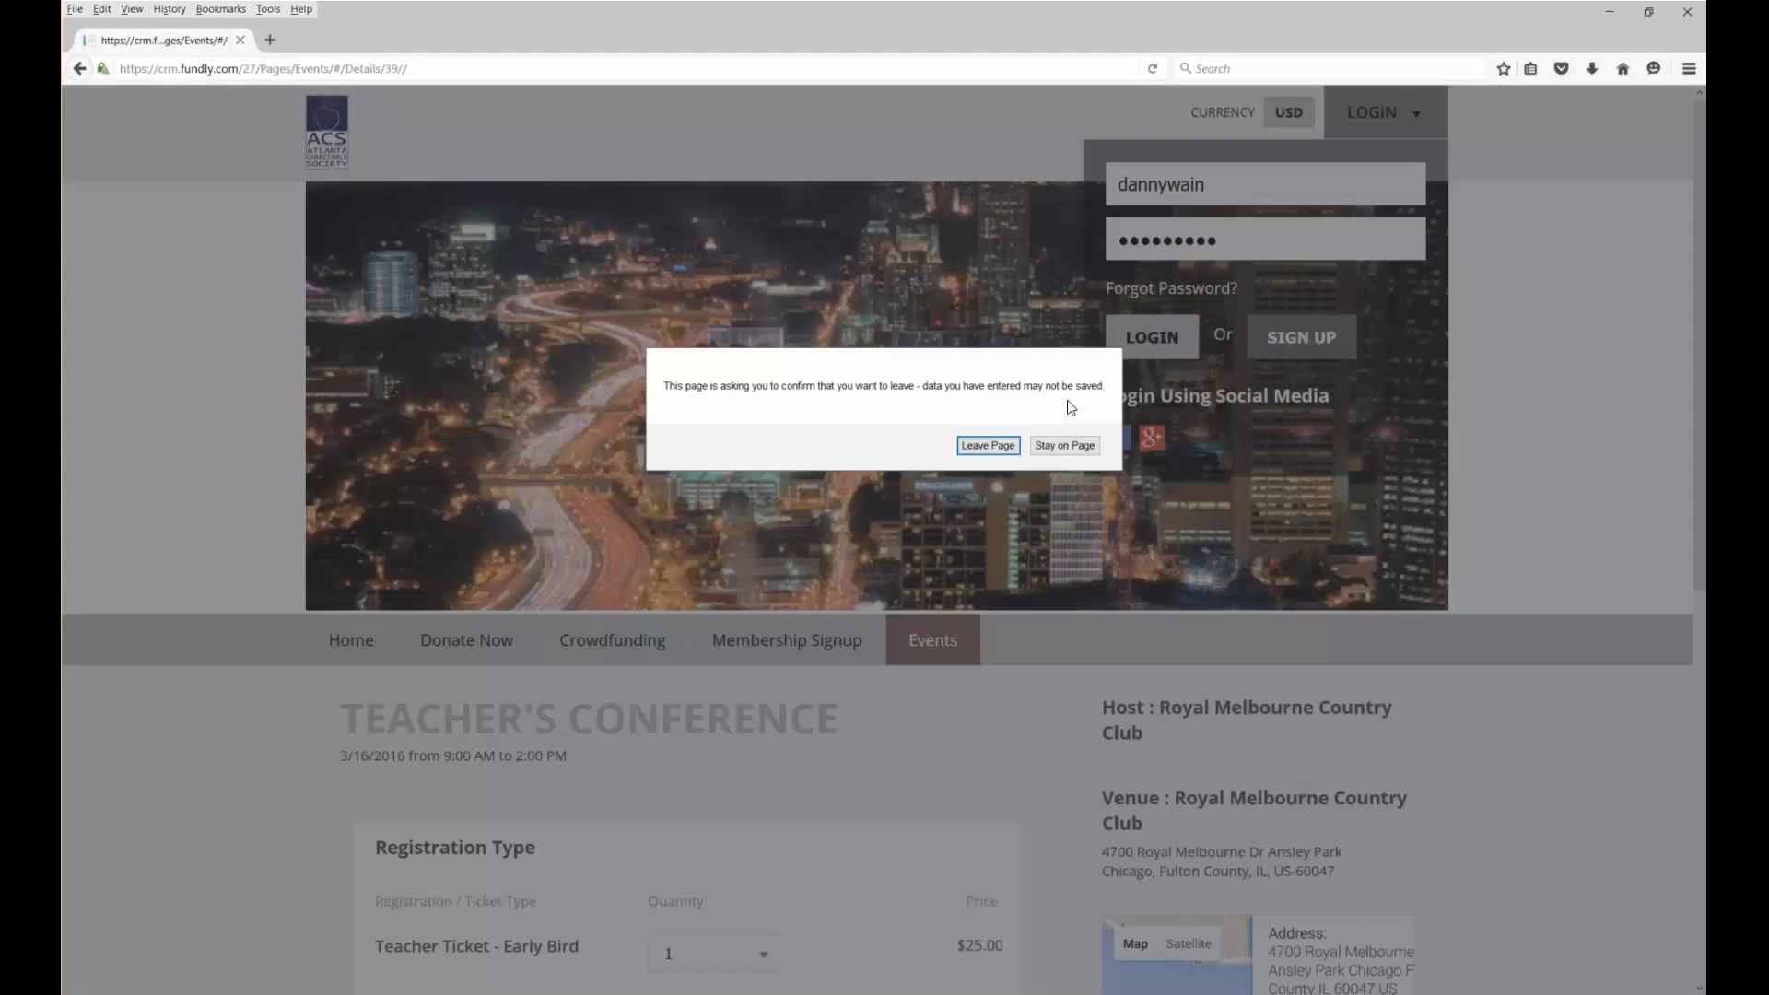
left_click(1005, 447)
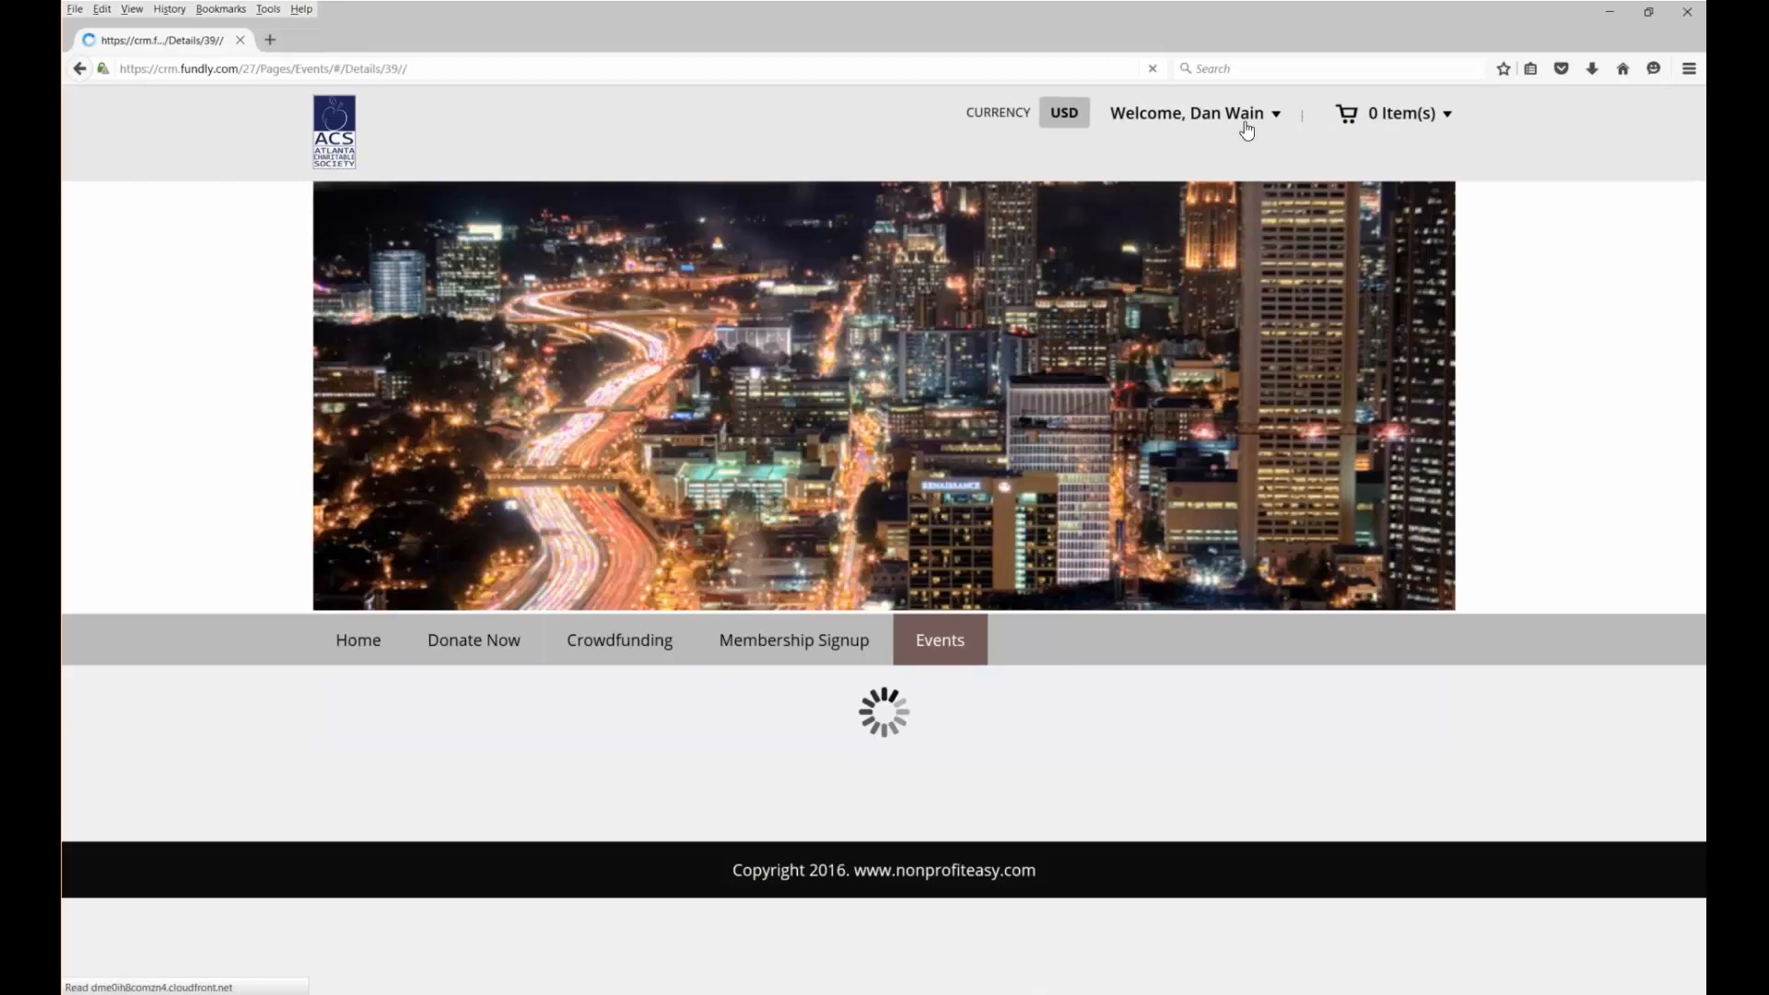
left_click(1247, 131)
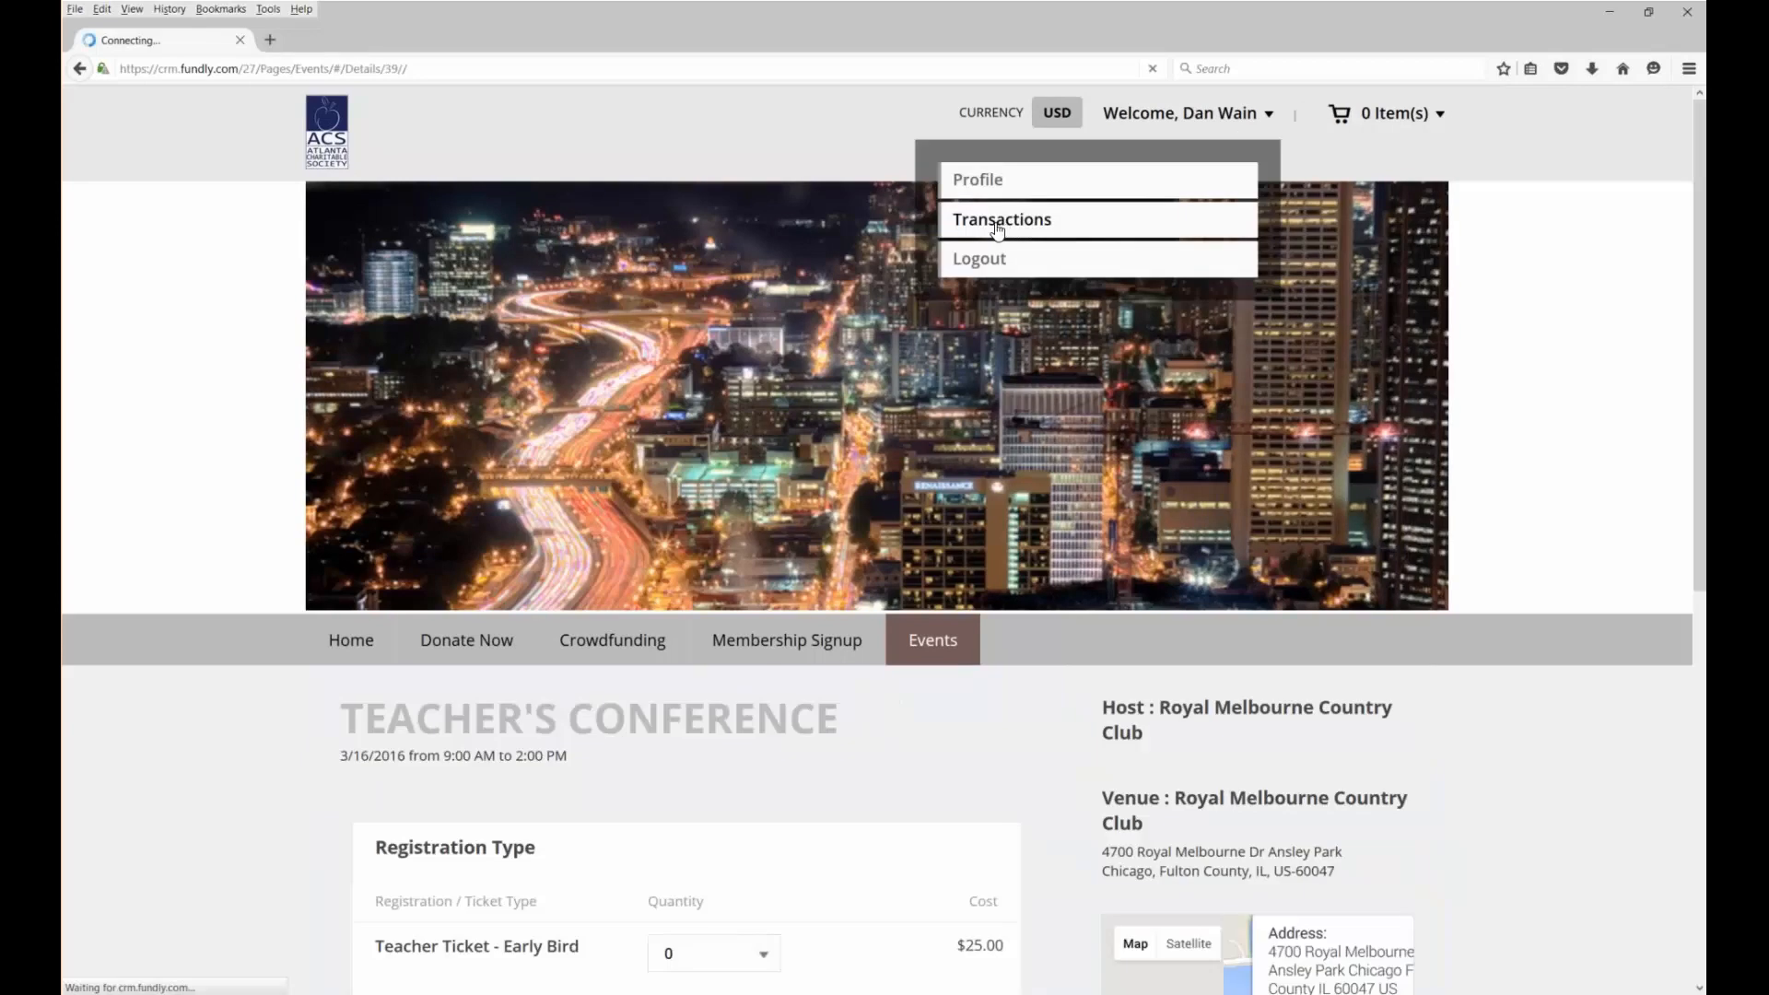
left_click(998, 226)
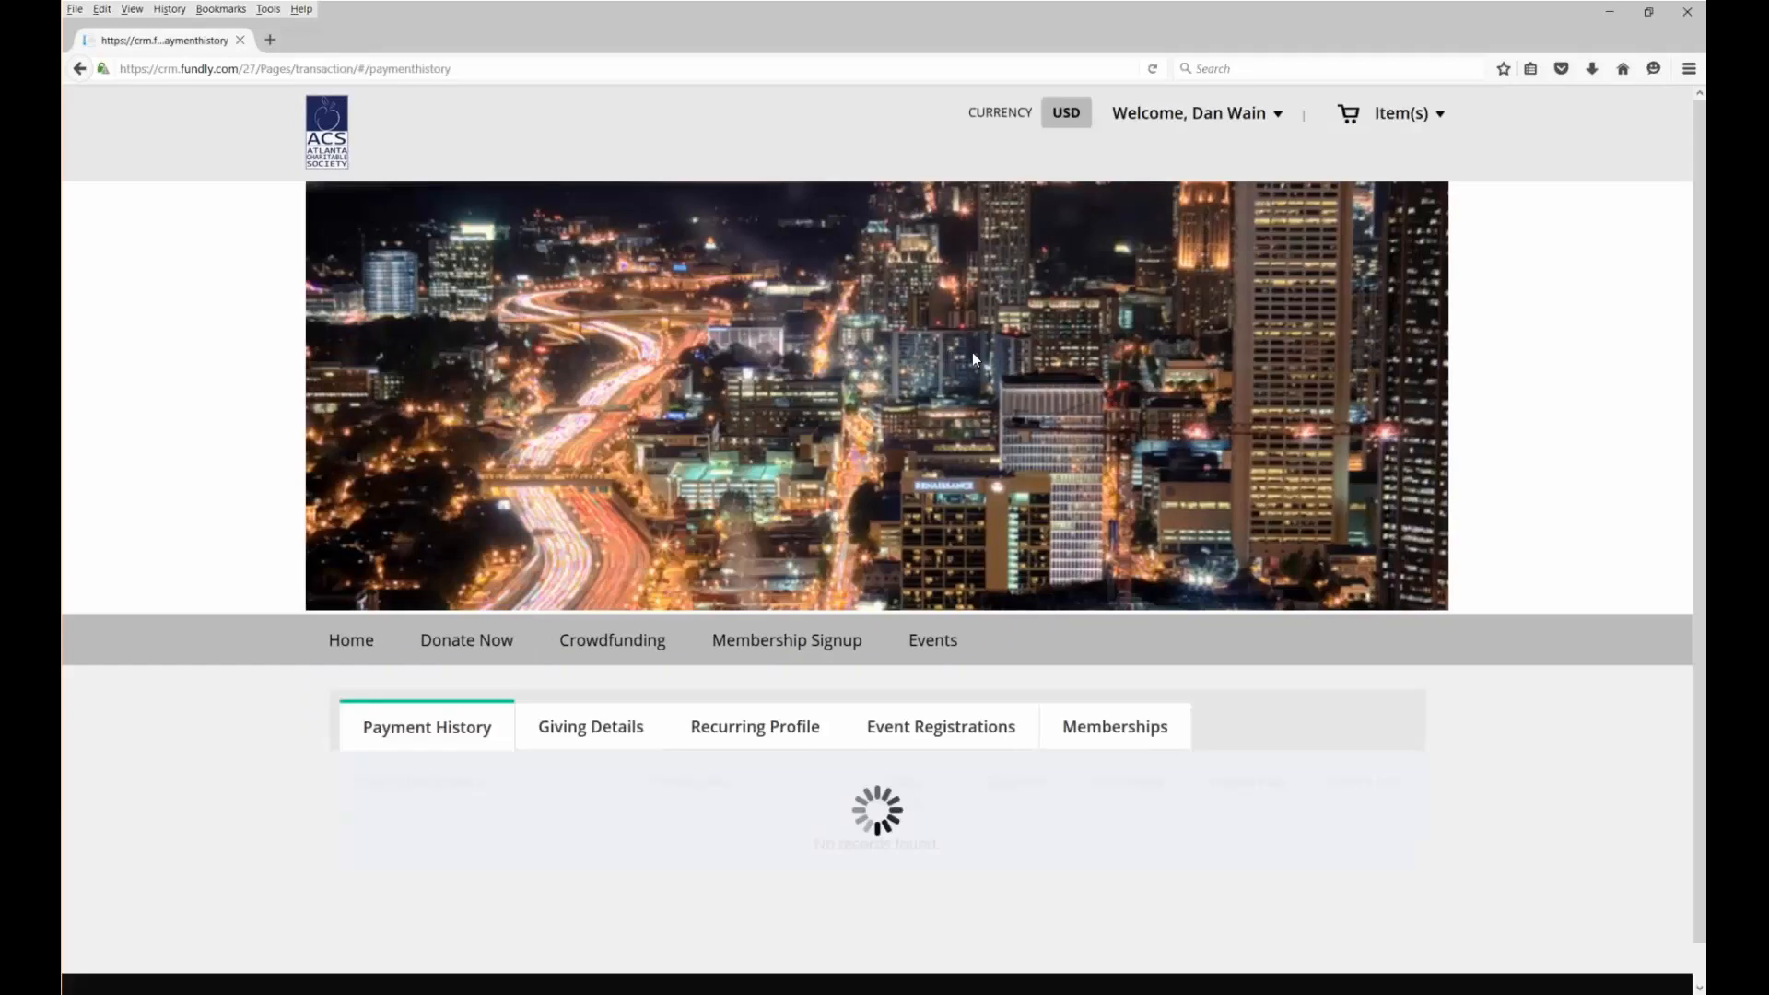
Review the Giving Details by fund, then show the account's Event Registrations
left_click(649, 733)
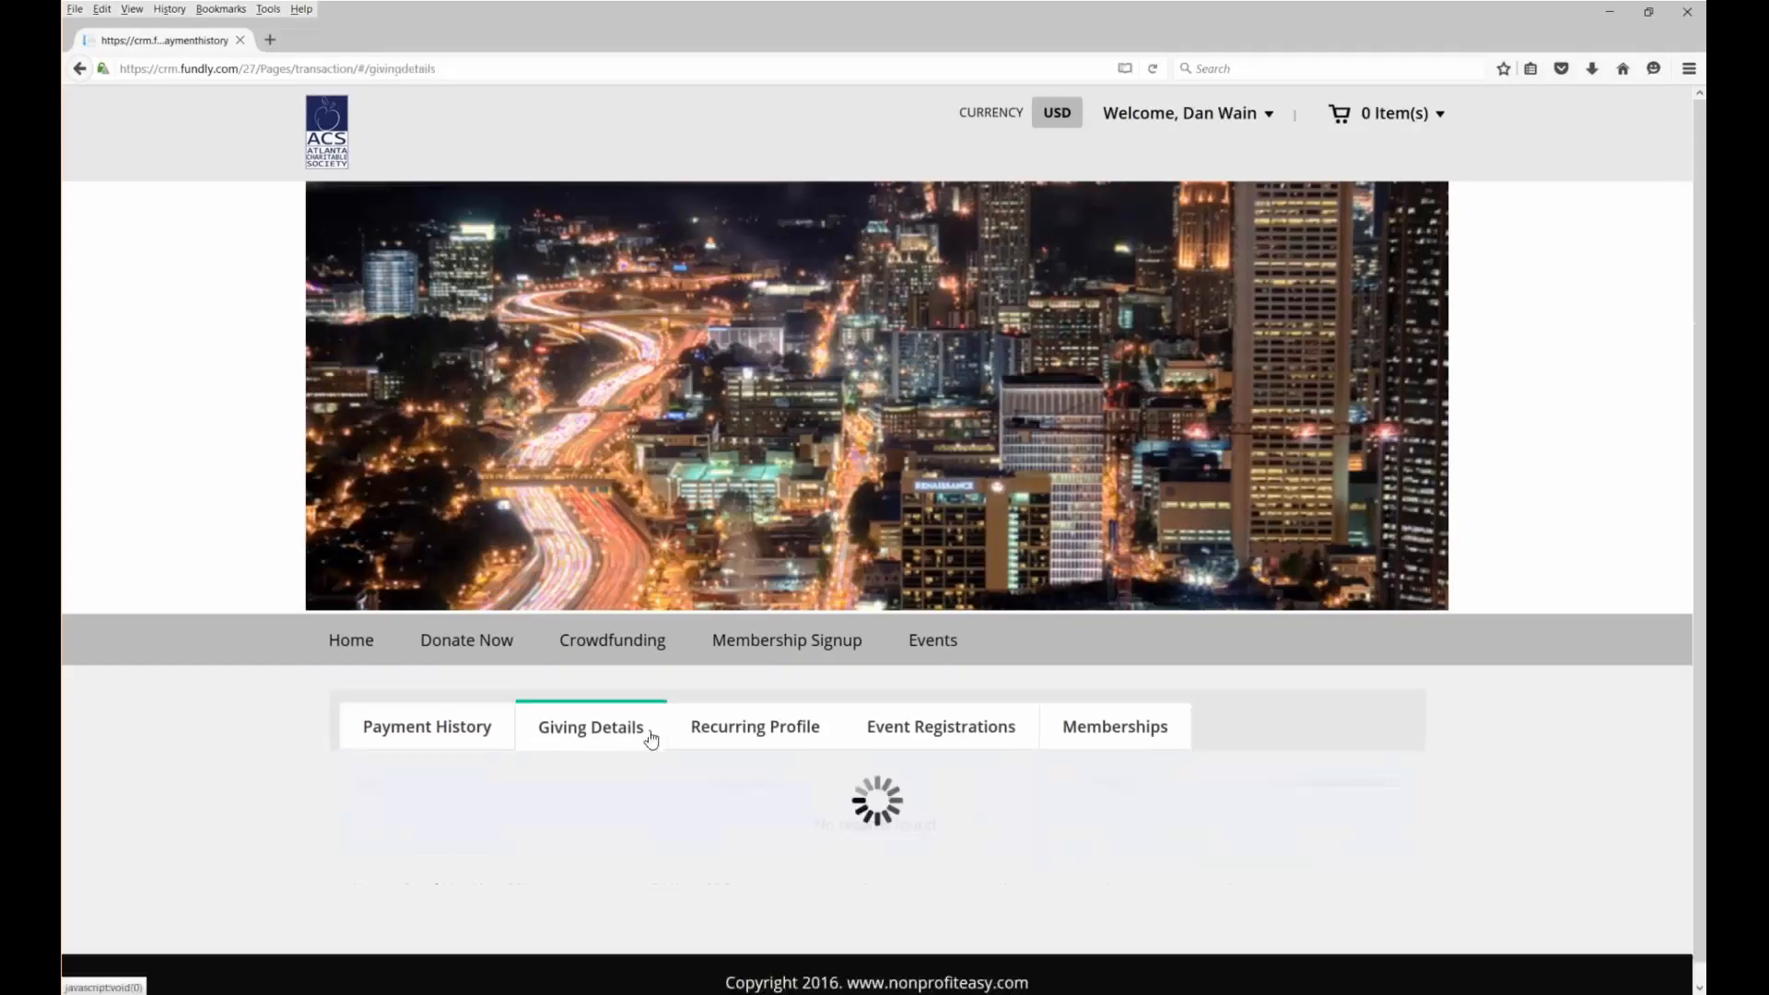
scroll(653, 737, "down", 5)
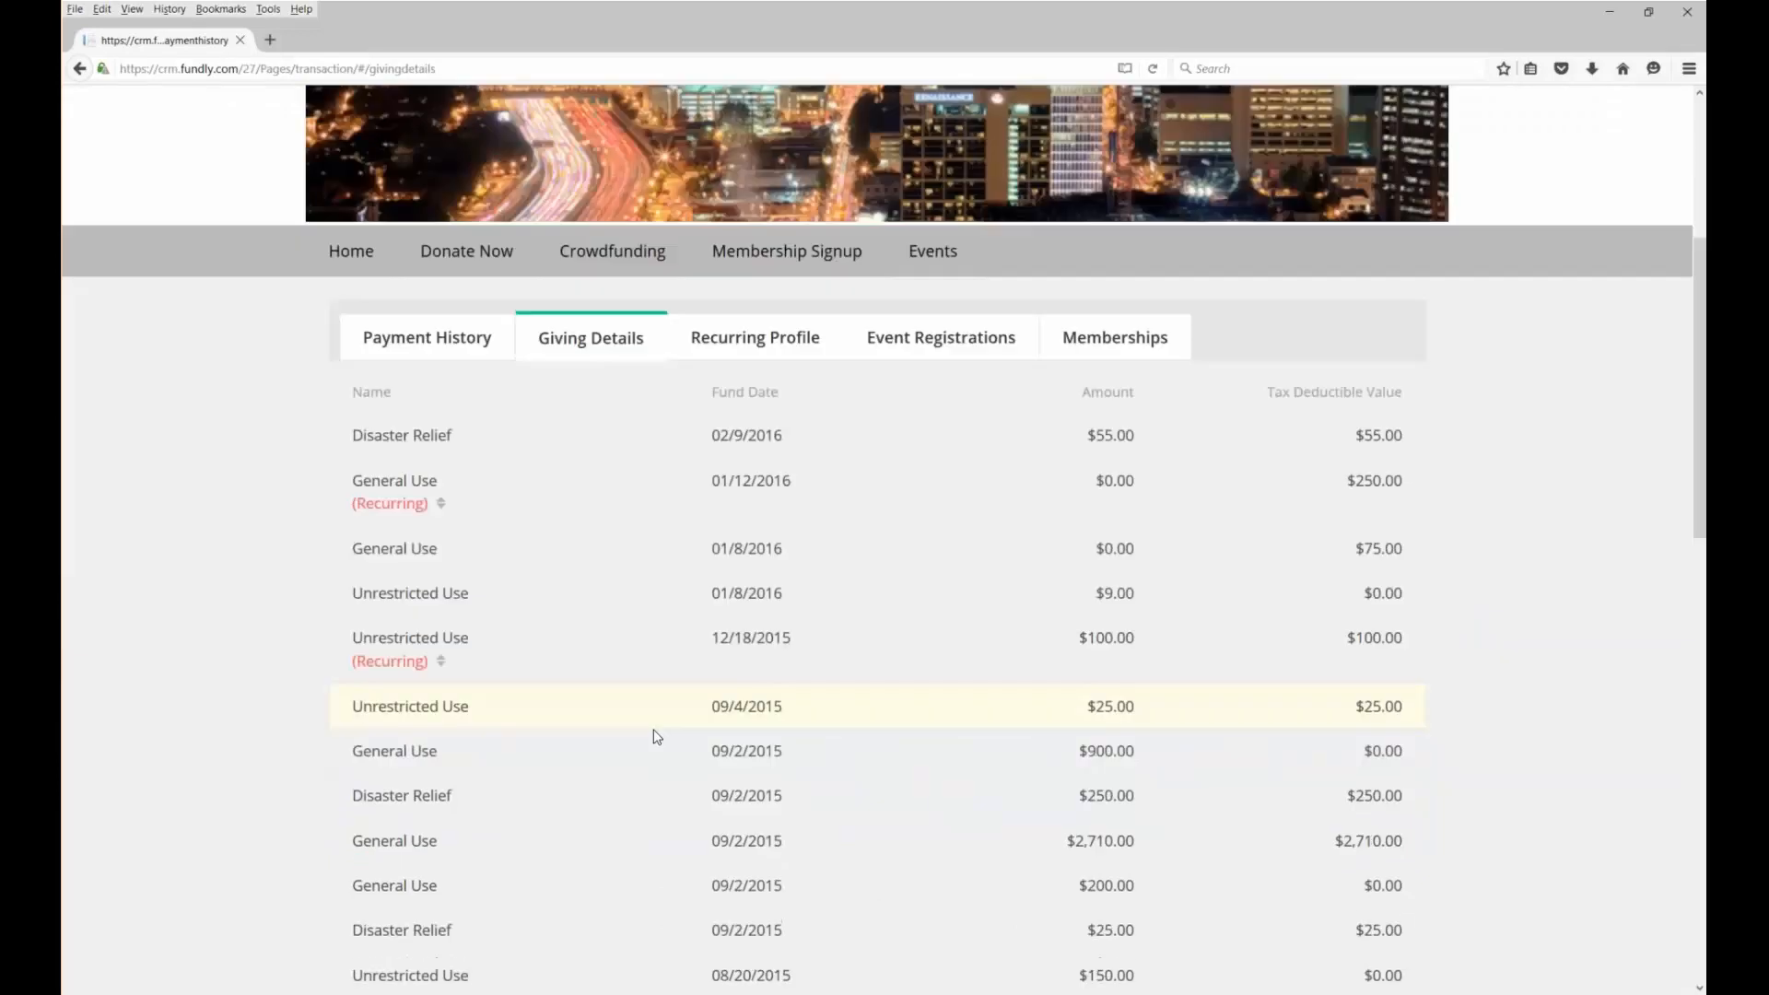
scroll(657, 737, "down", 2)
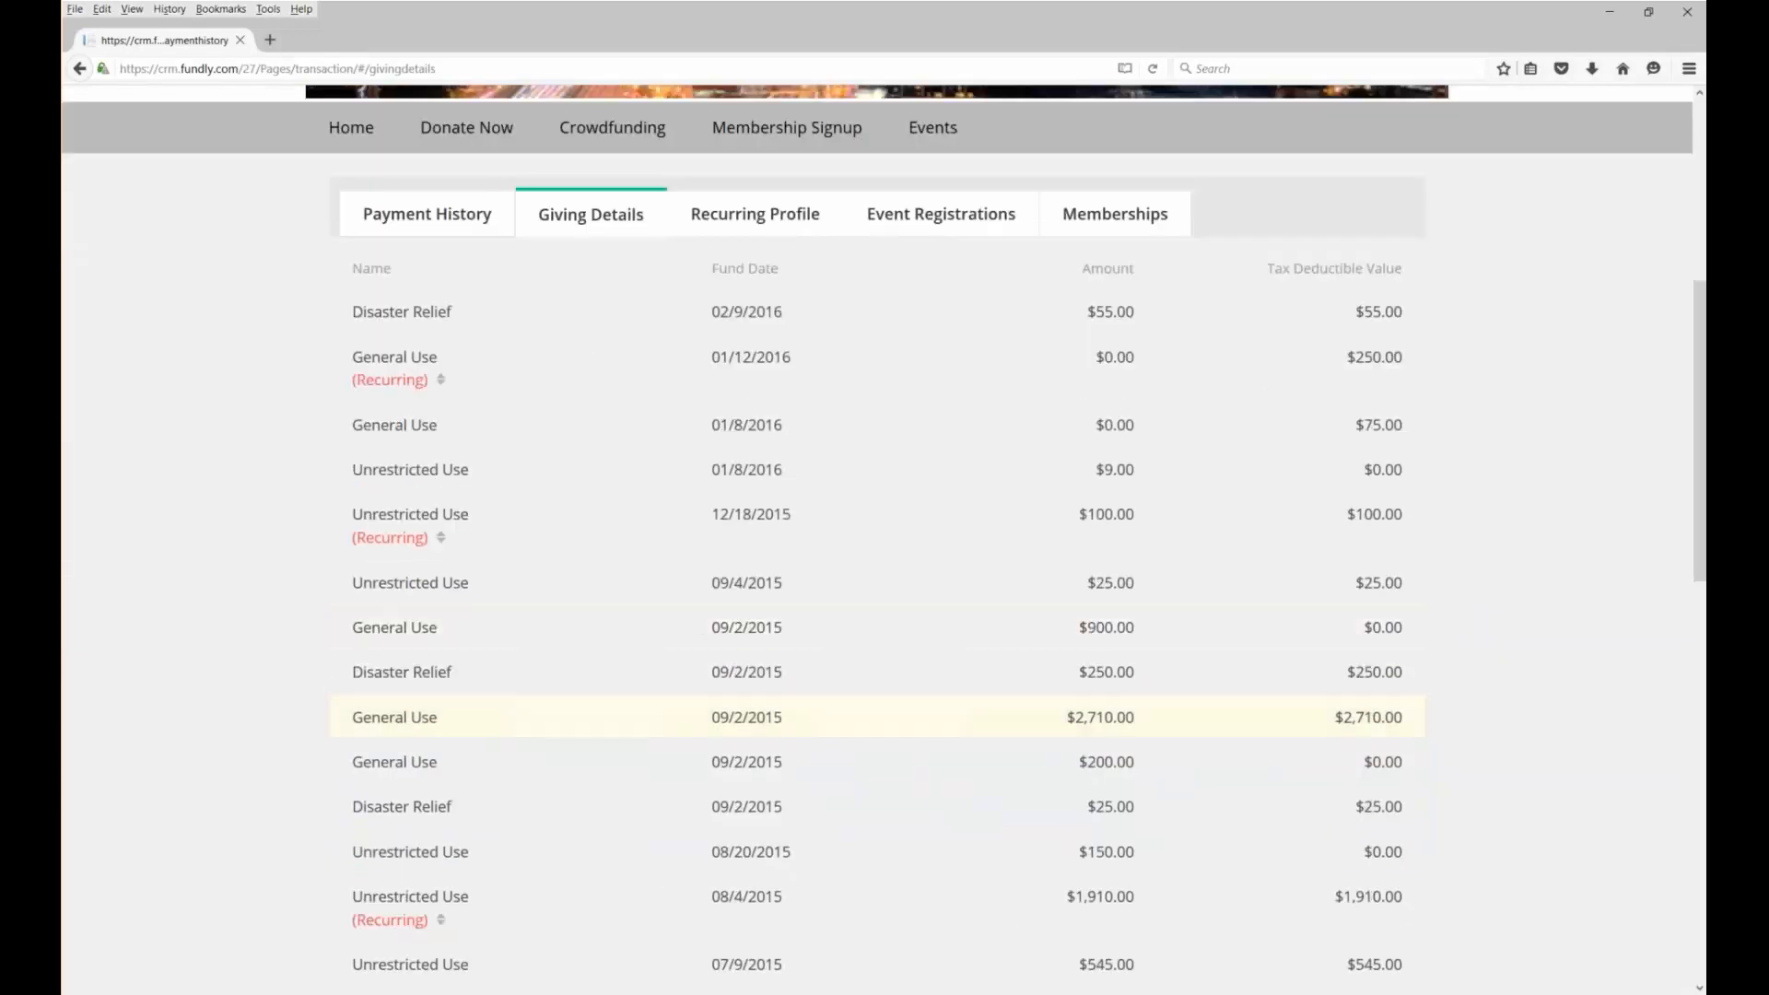
scroll(911, 440, "up", 4)
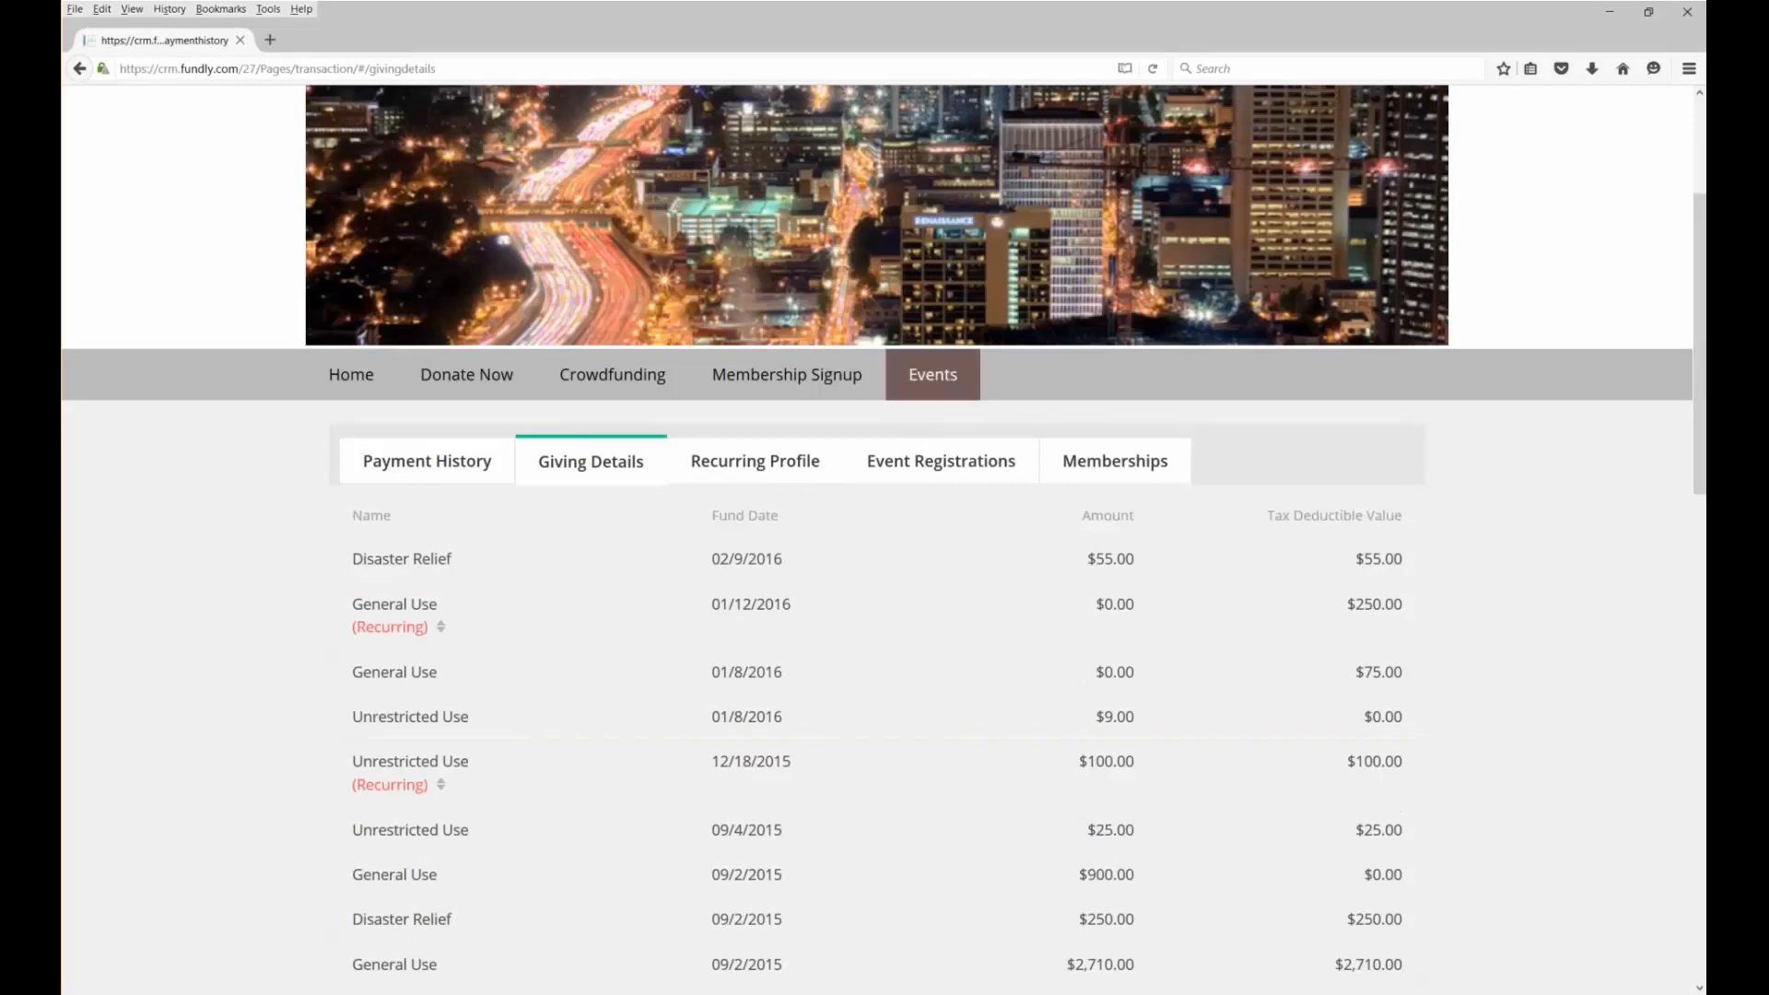
left_click(941, 460)
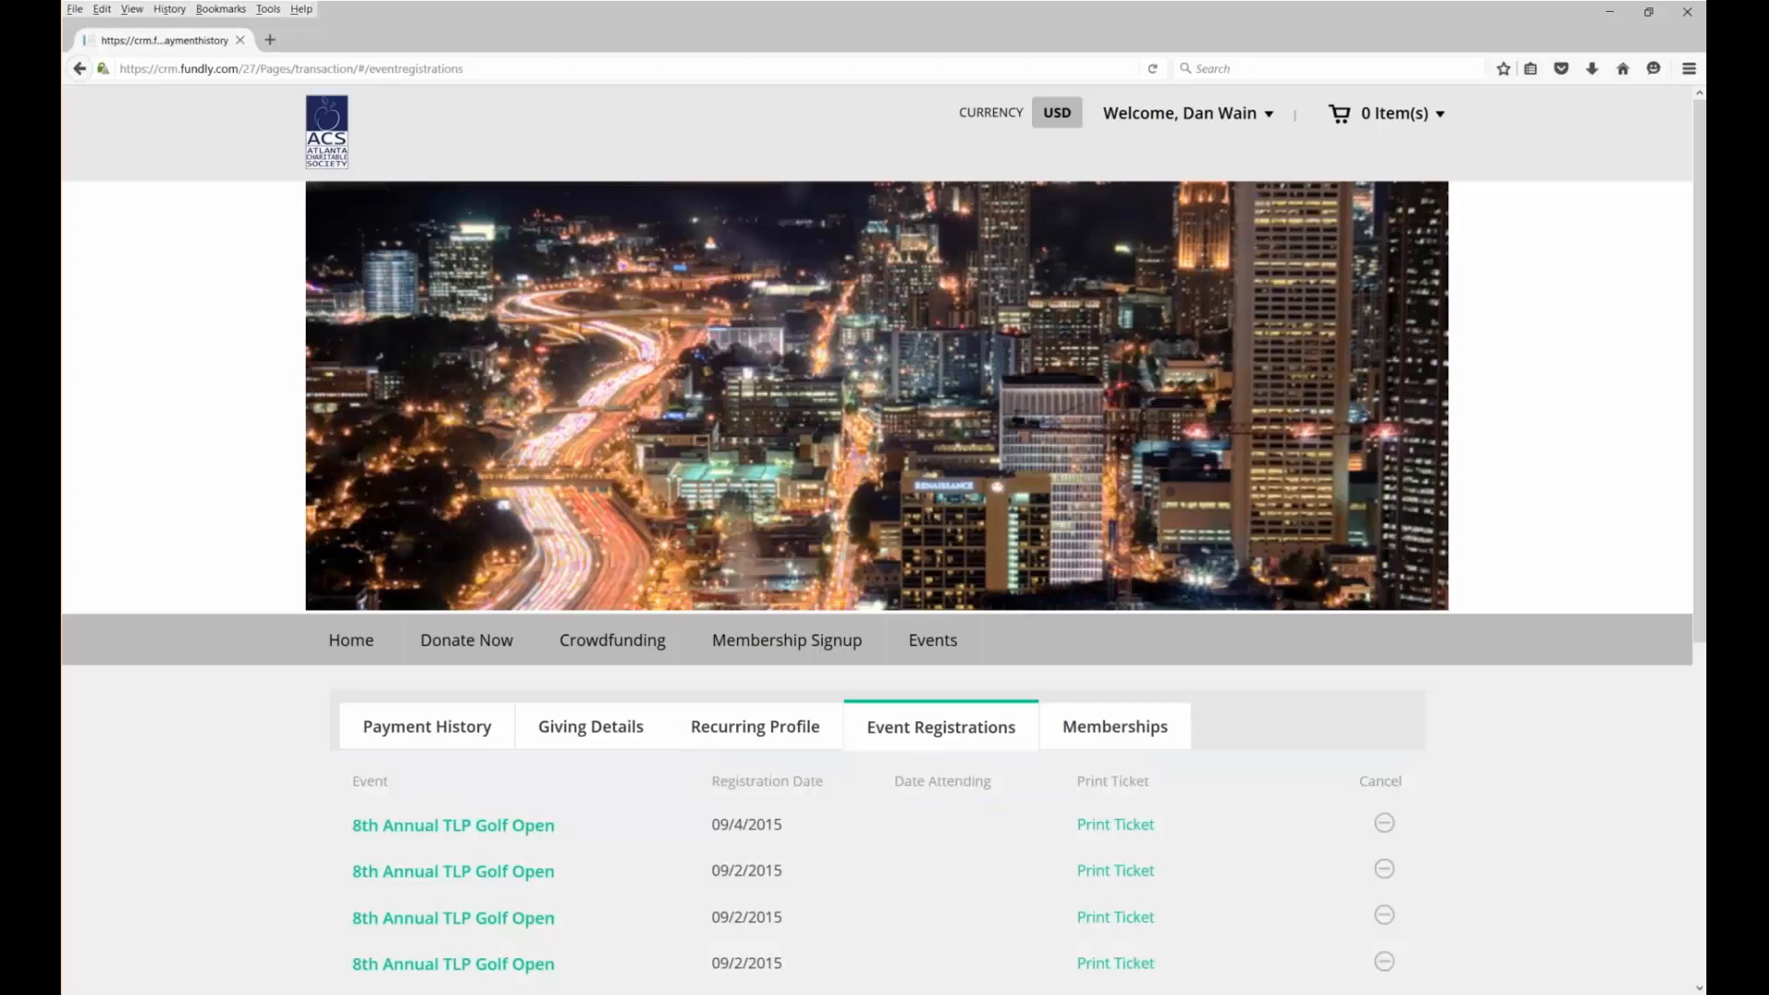
View the first golf registration's printable ticket, then close both donor site tabs
scroll(1115, 762, "down", 3)
left_click(1116, 762)
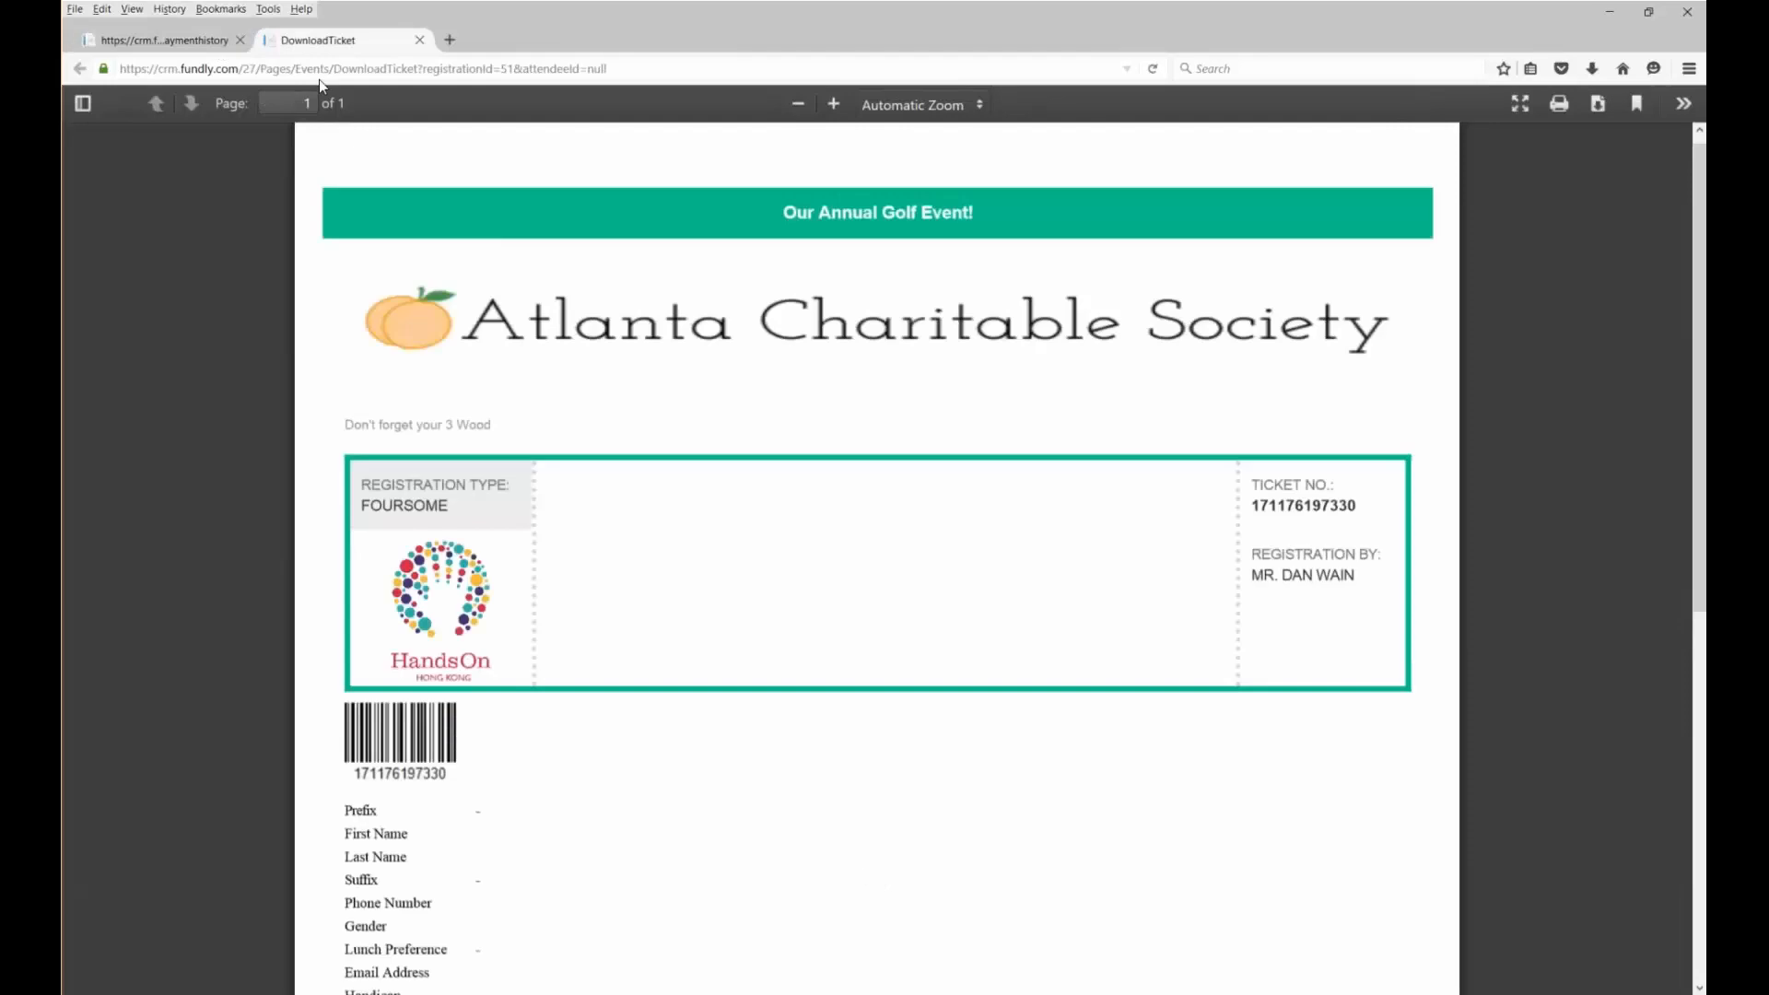
left_click(199, 40)
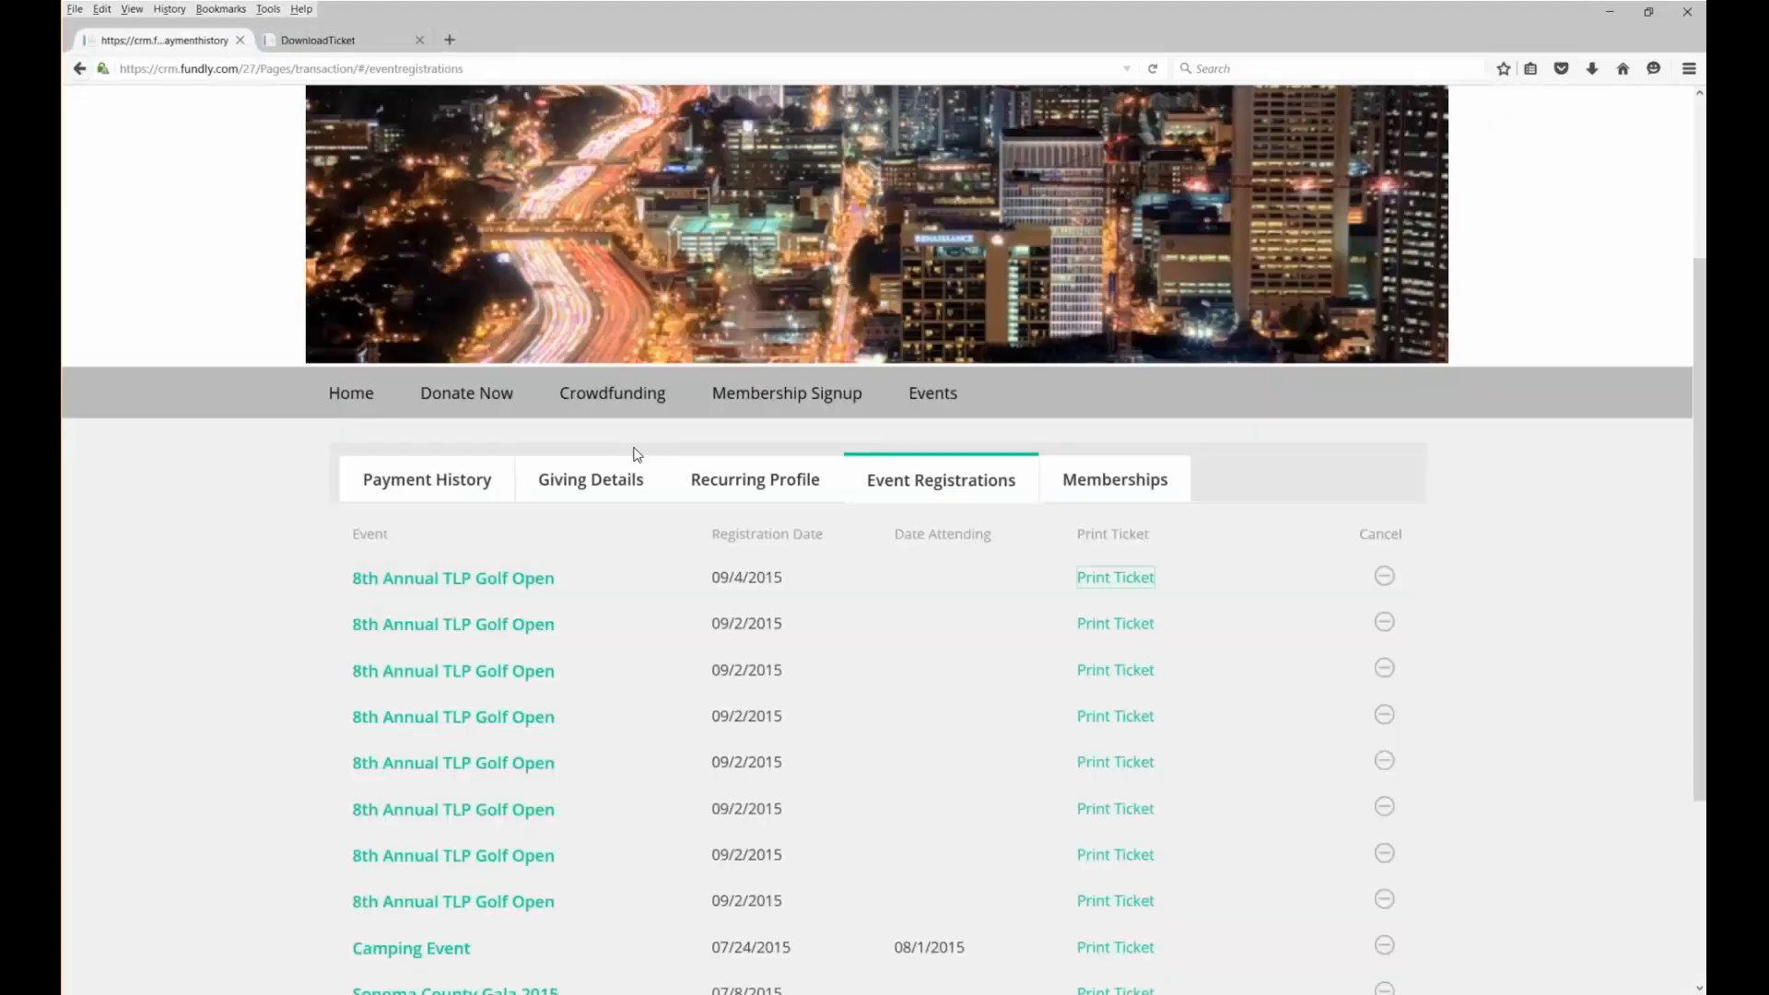
scroll(634, 454, "up", 5)
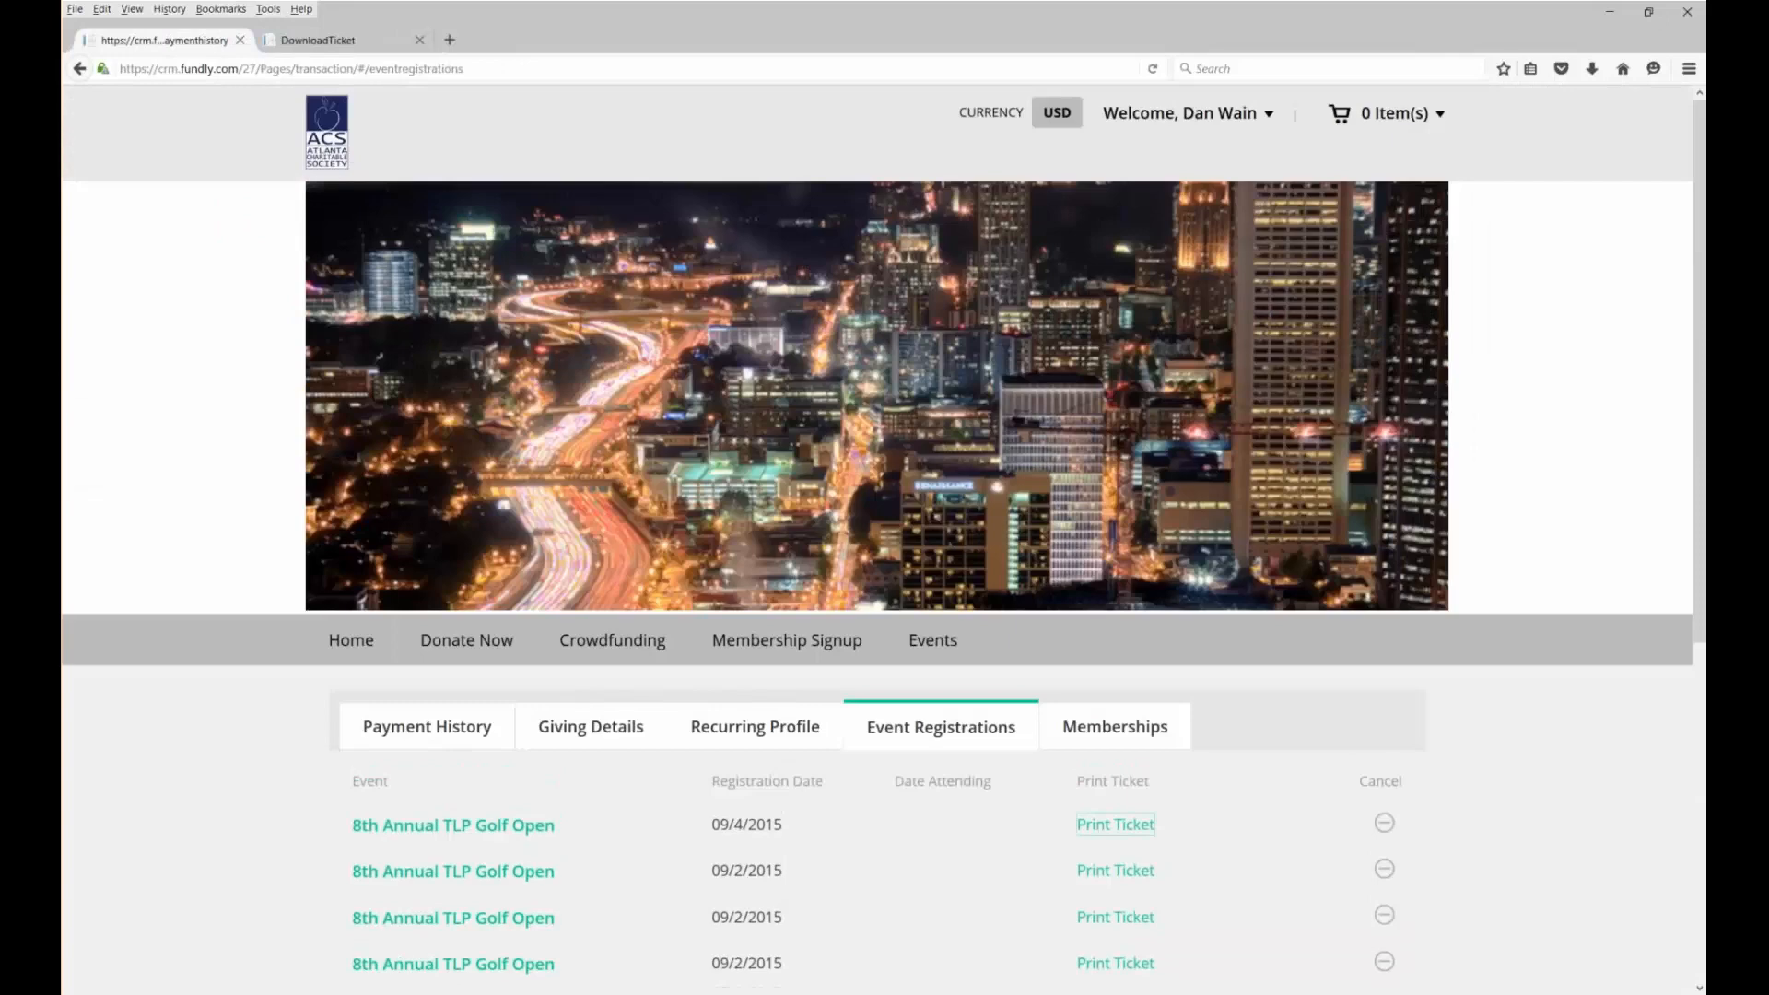
left_click(351, 639)
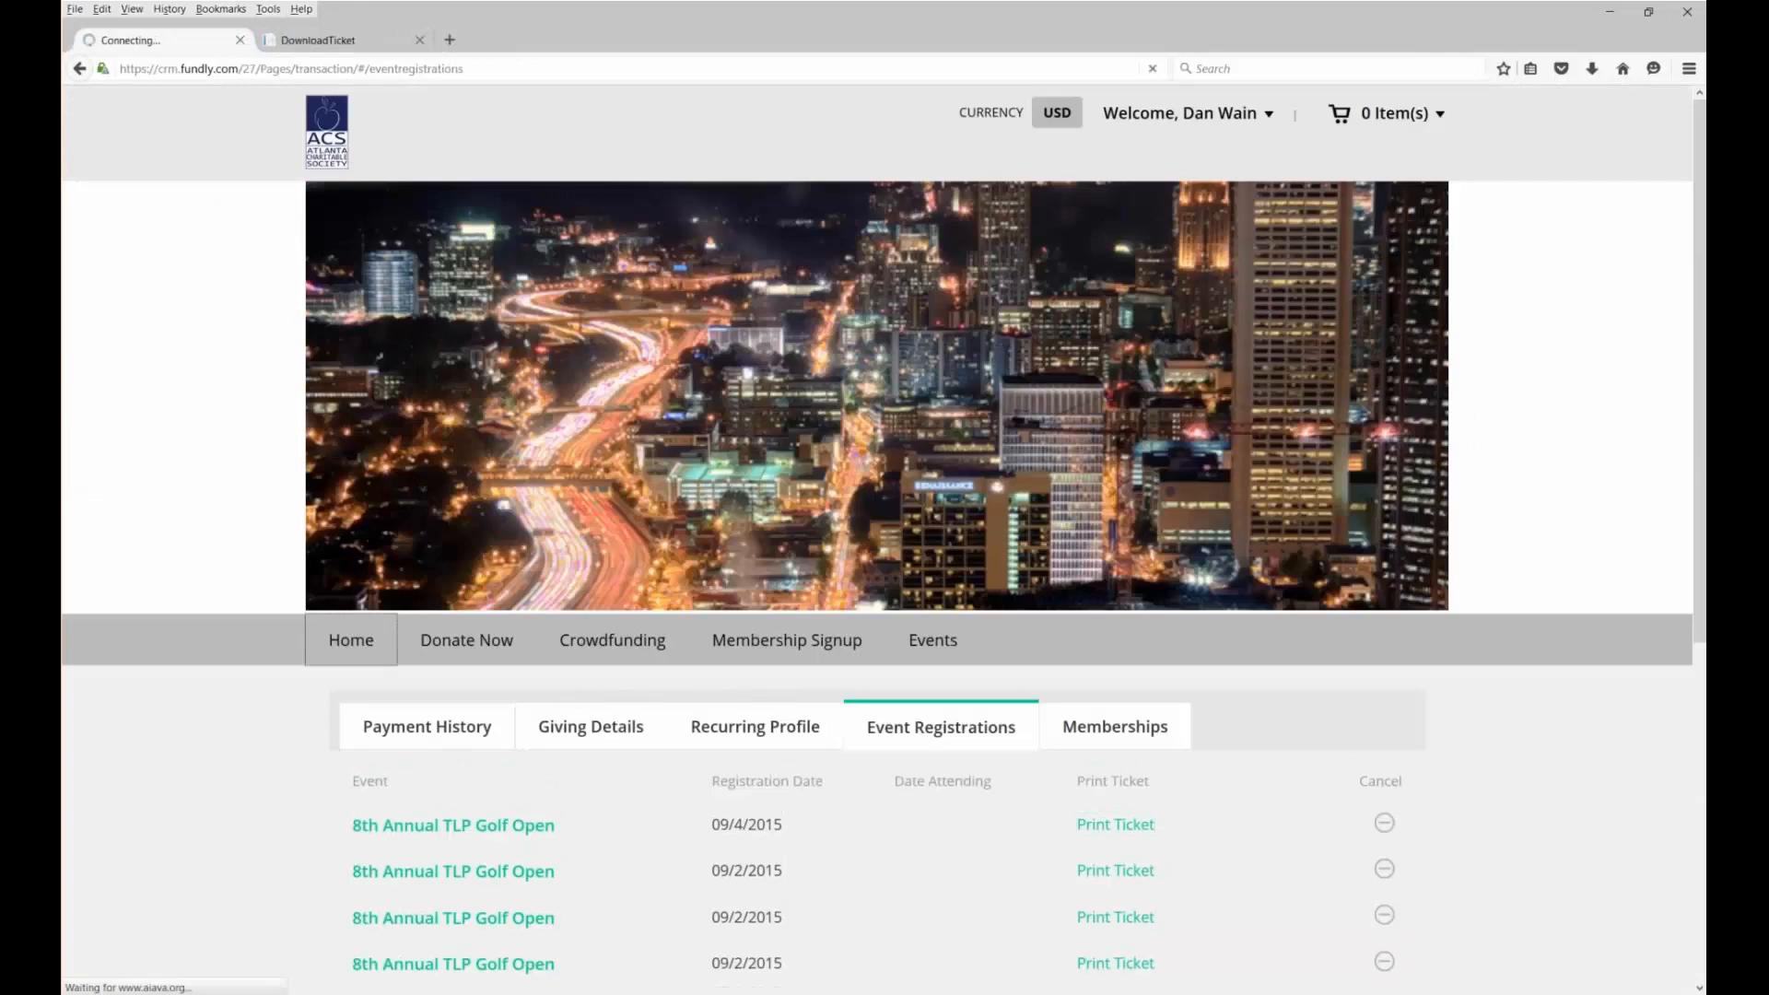
left_click(238, 40)
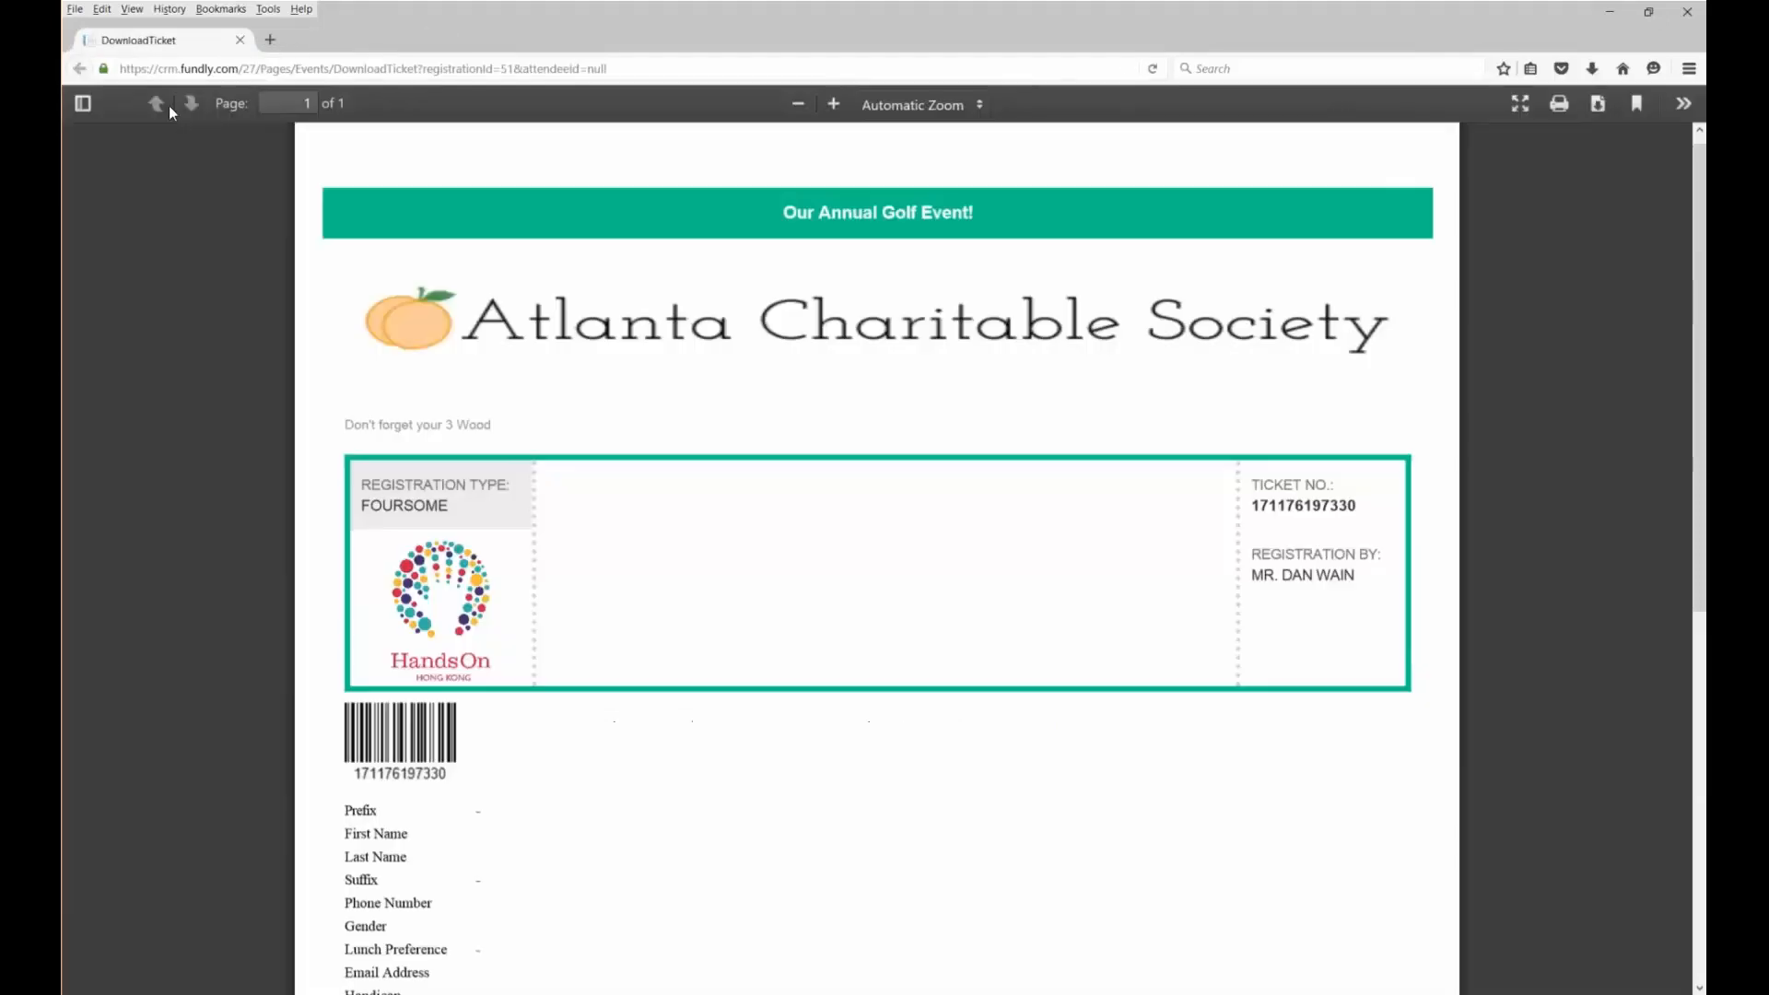
left_click(240, 40)
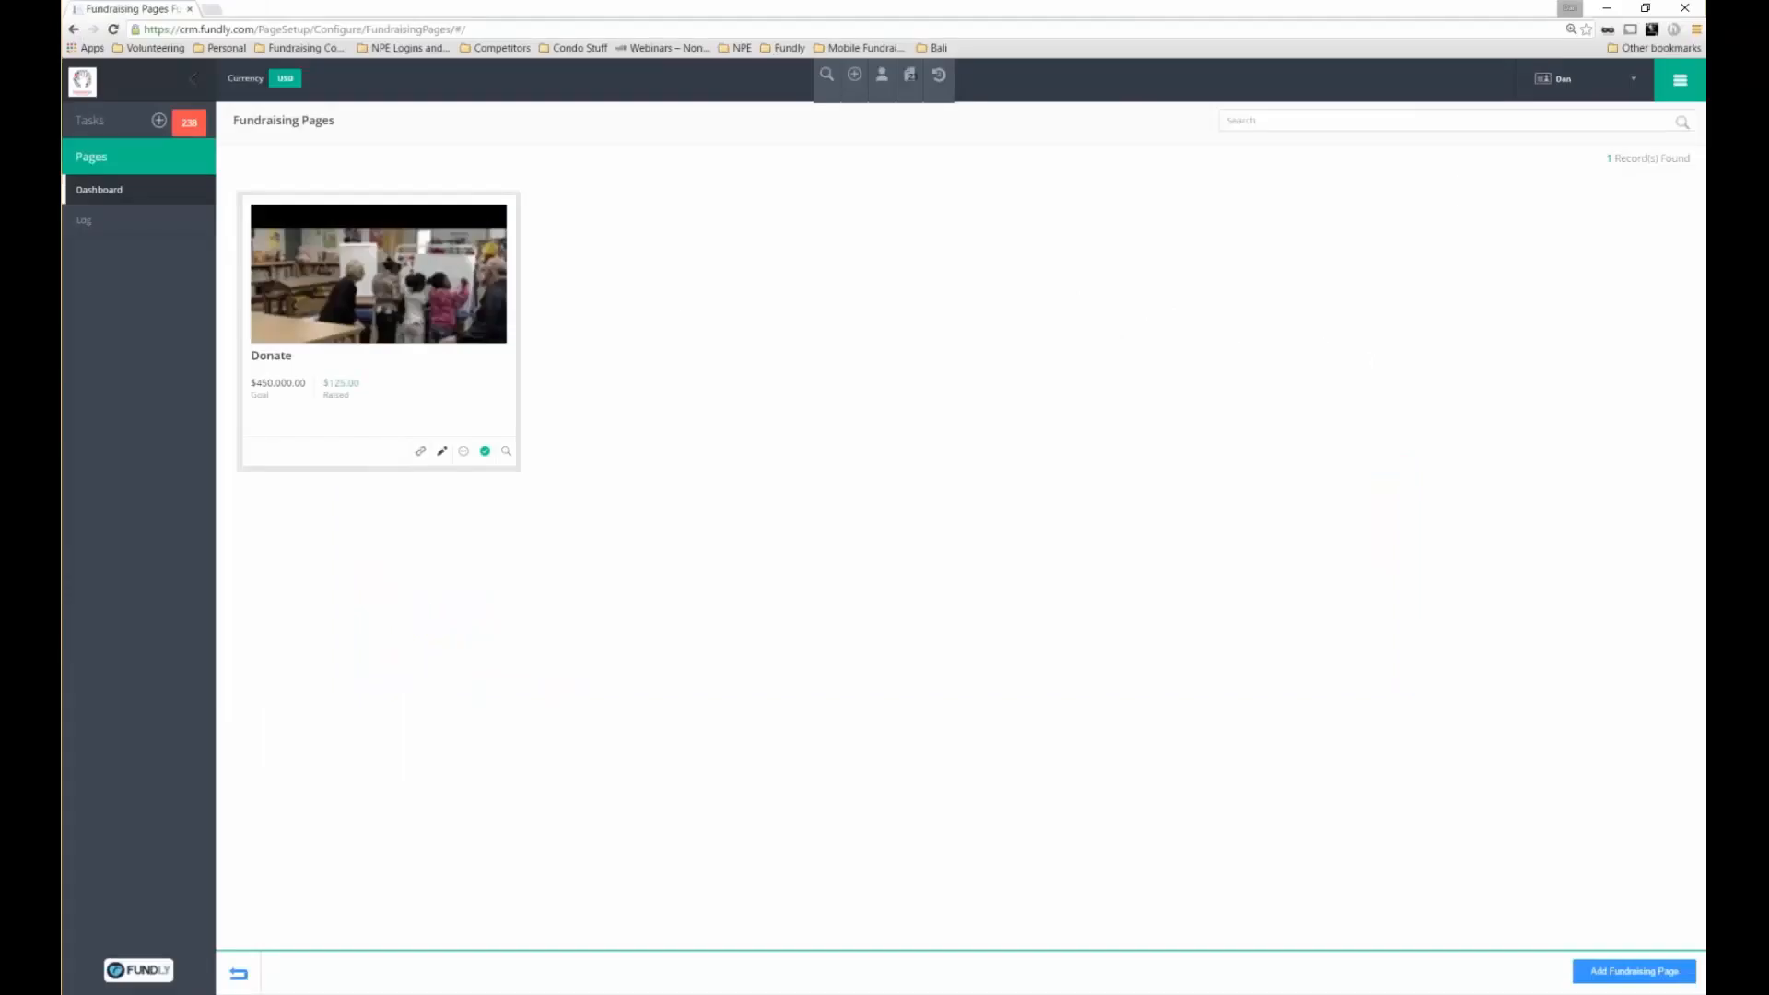
Open the Donate page's setup, showing Unrestricted Use fund and Capital Campaign
left_click(442, 451)
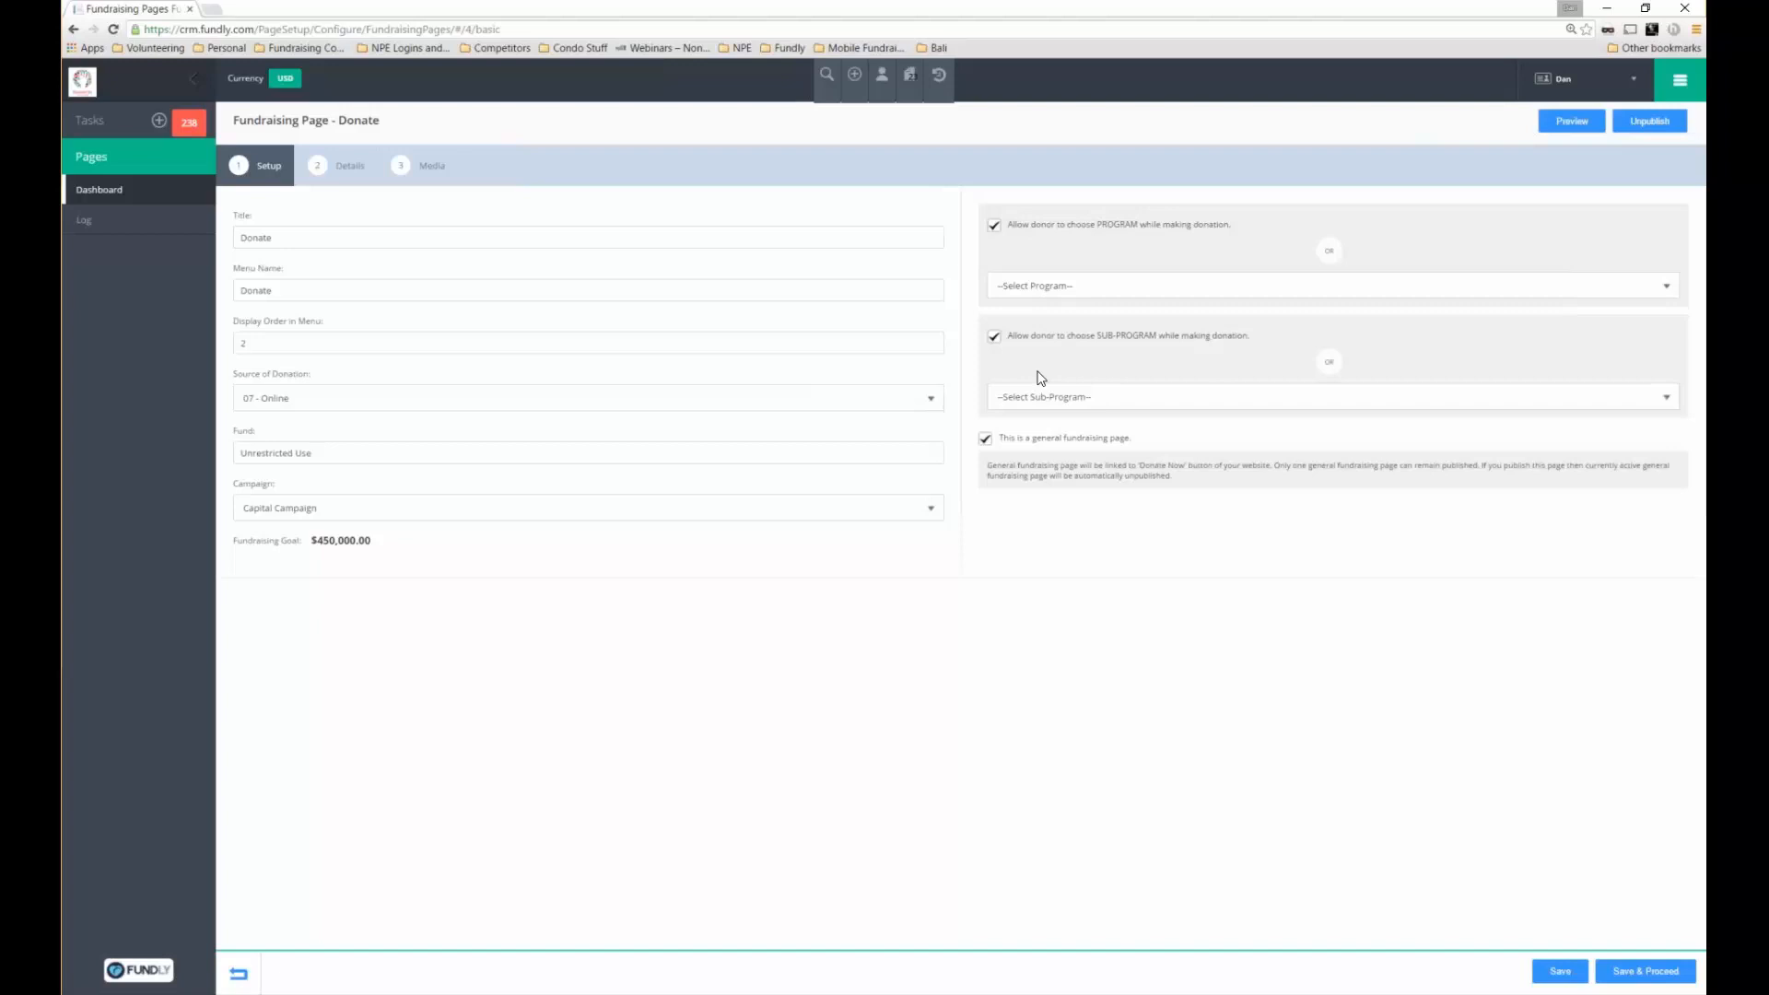
left_click(1665, 85)
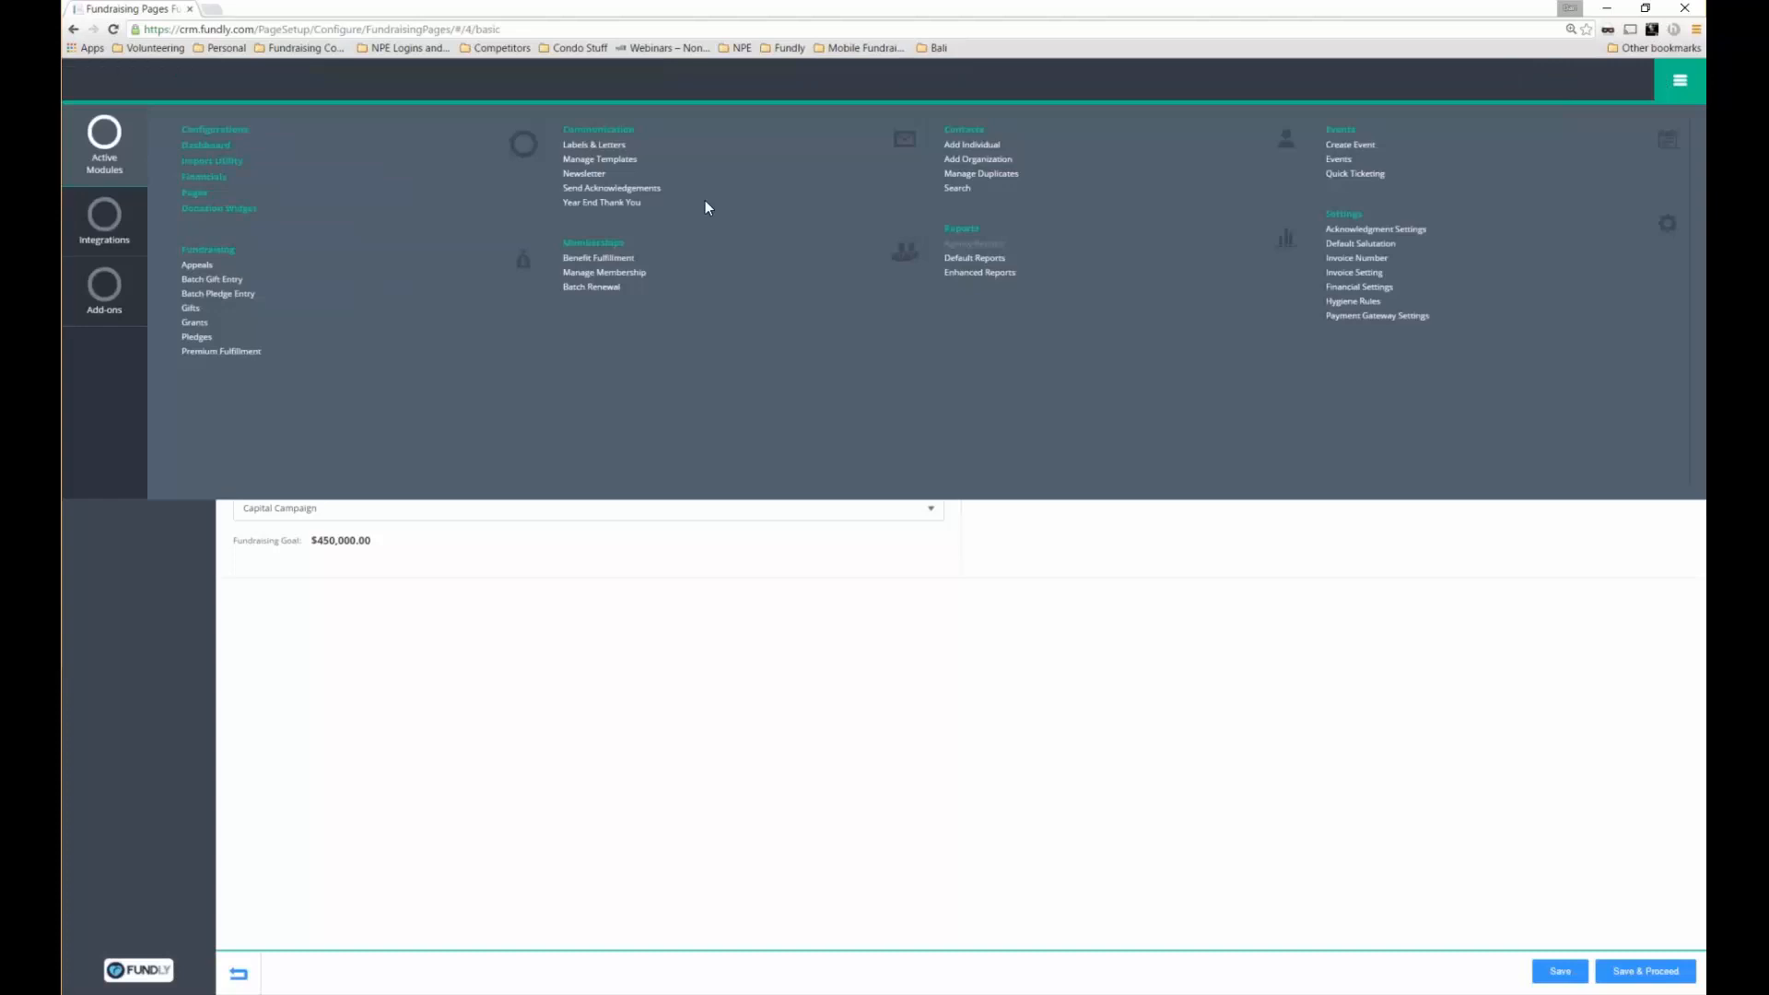
Go to Send Acknowledgements, listing 21916 gift records for batch 'Acknowledgement On Tue Feb 09 2016'
left_click(650, 188)
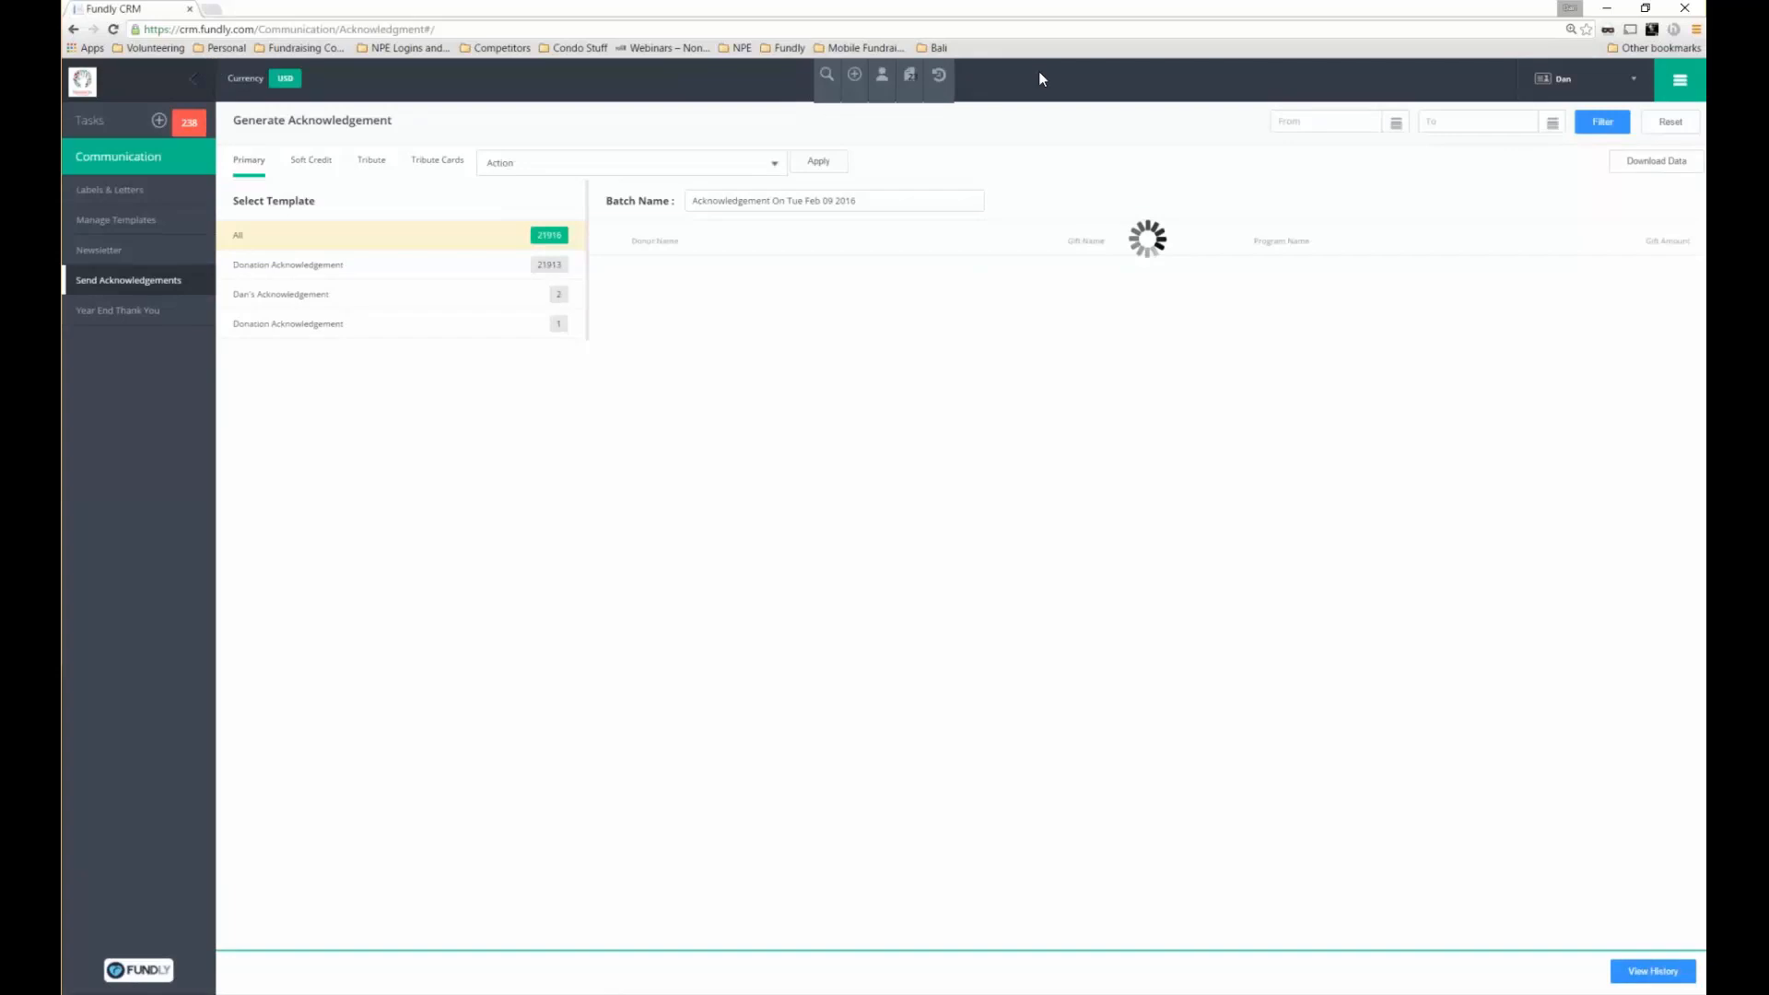
left_click(1680, 80)
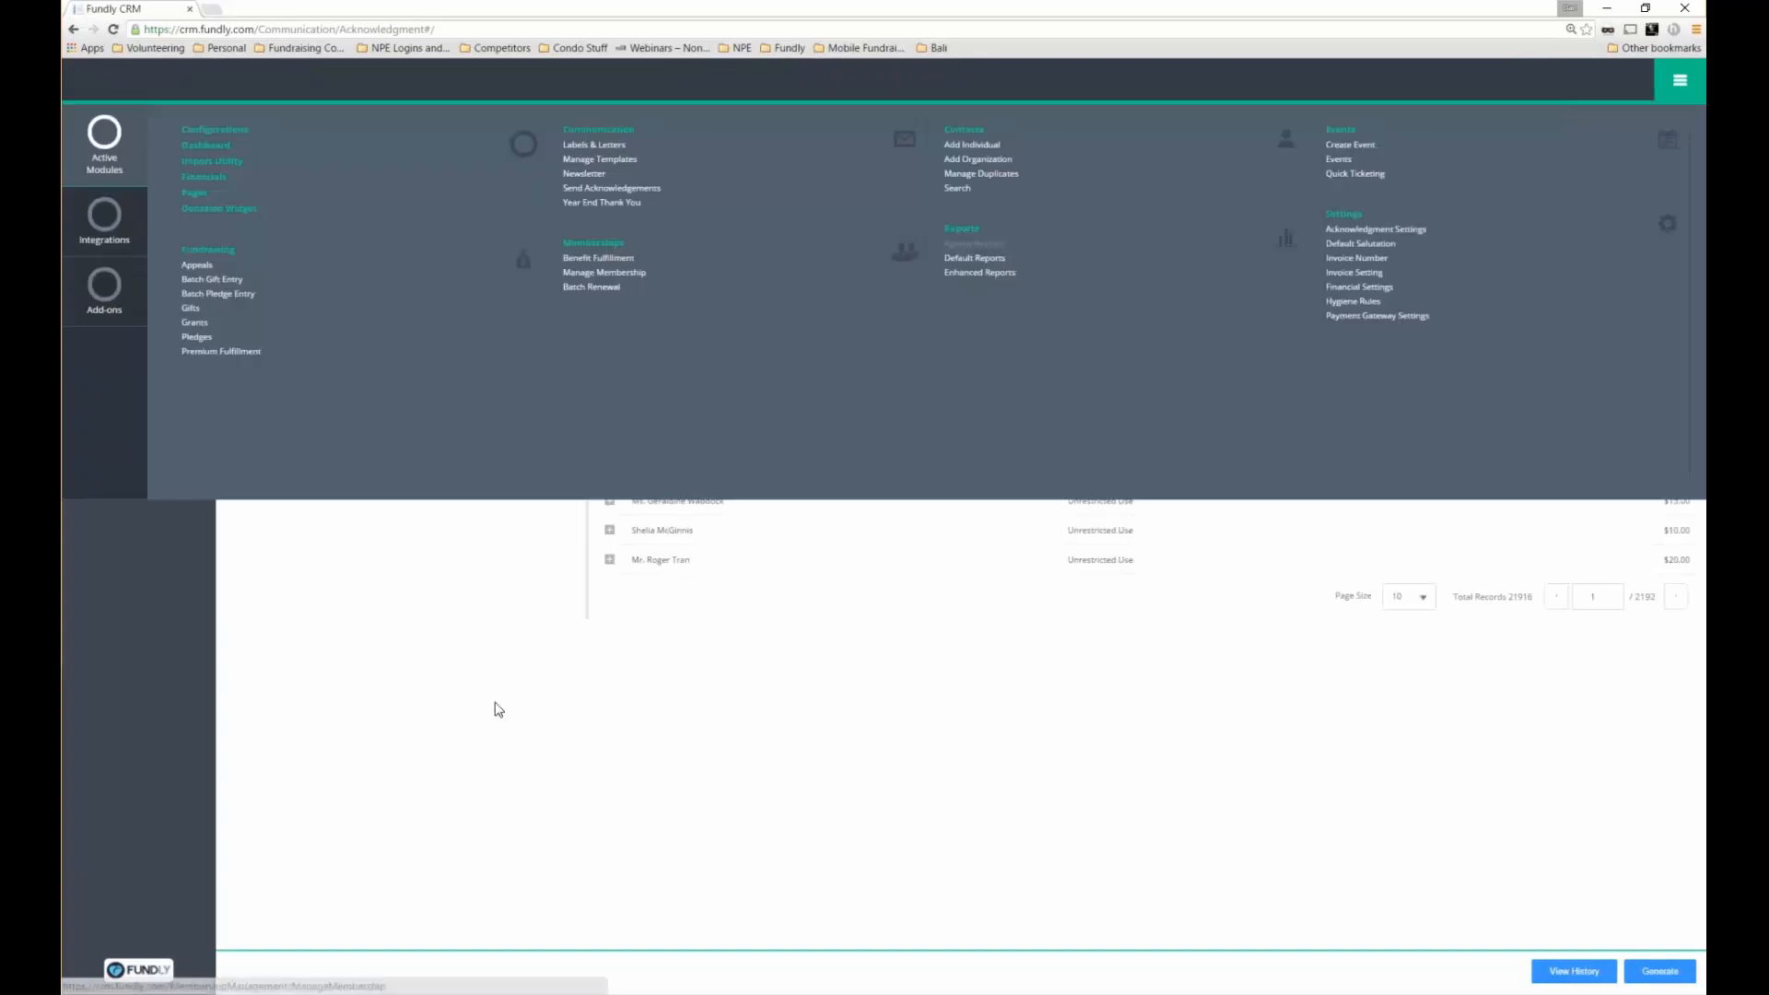
left_click(498, 710)
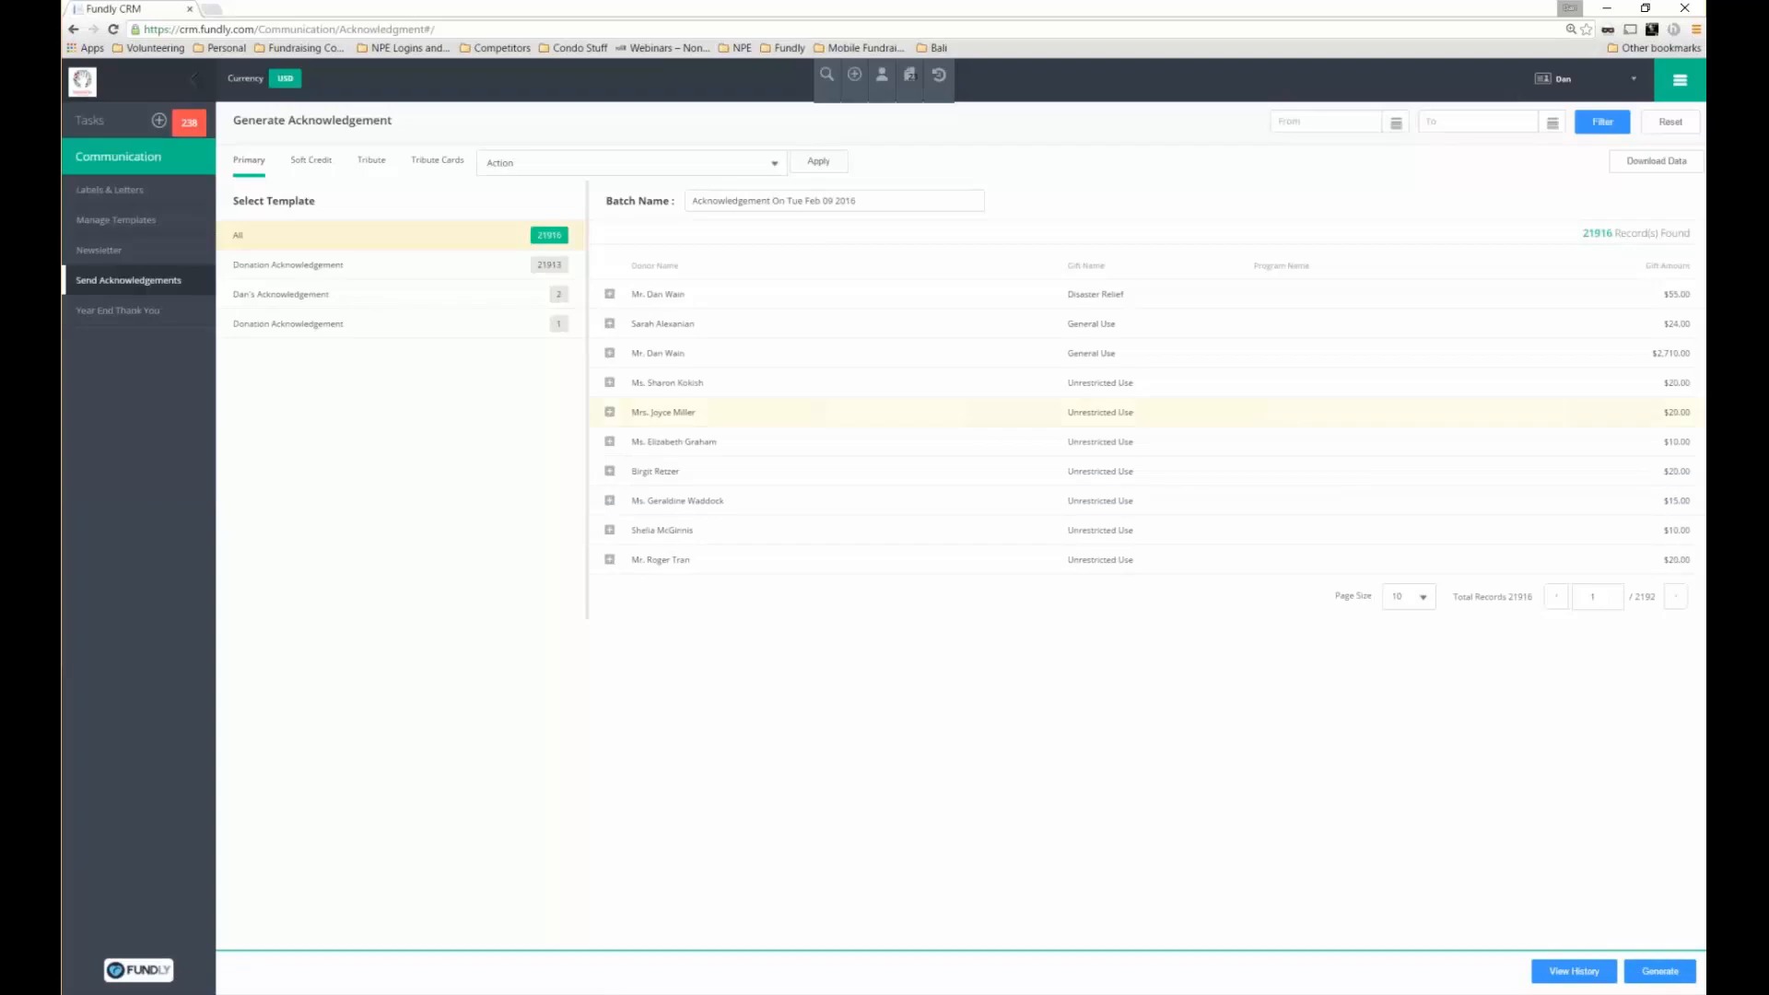
left_click(1326, 123)
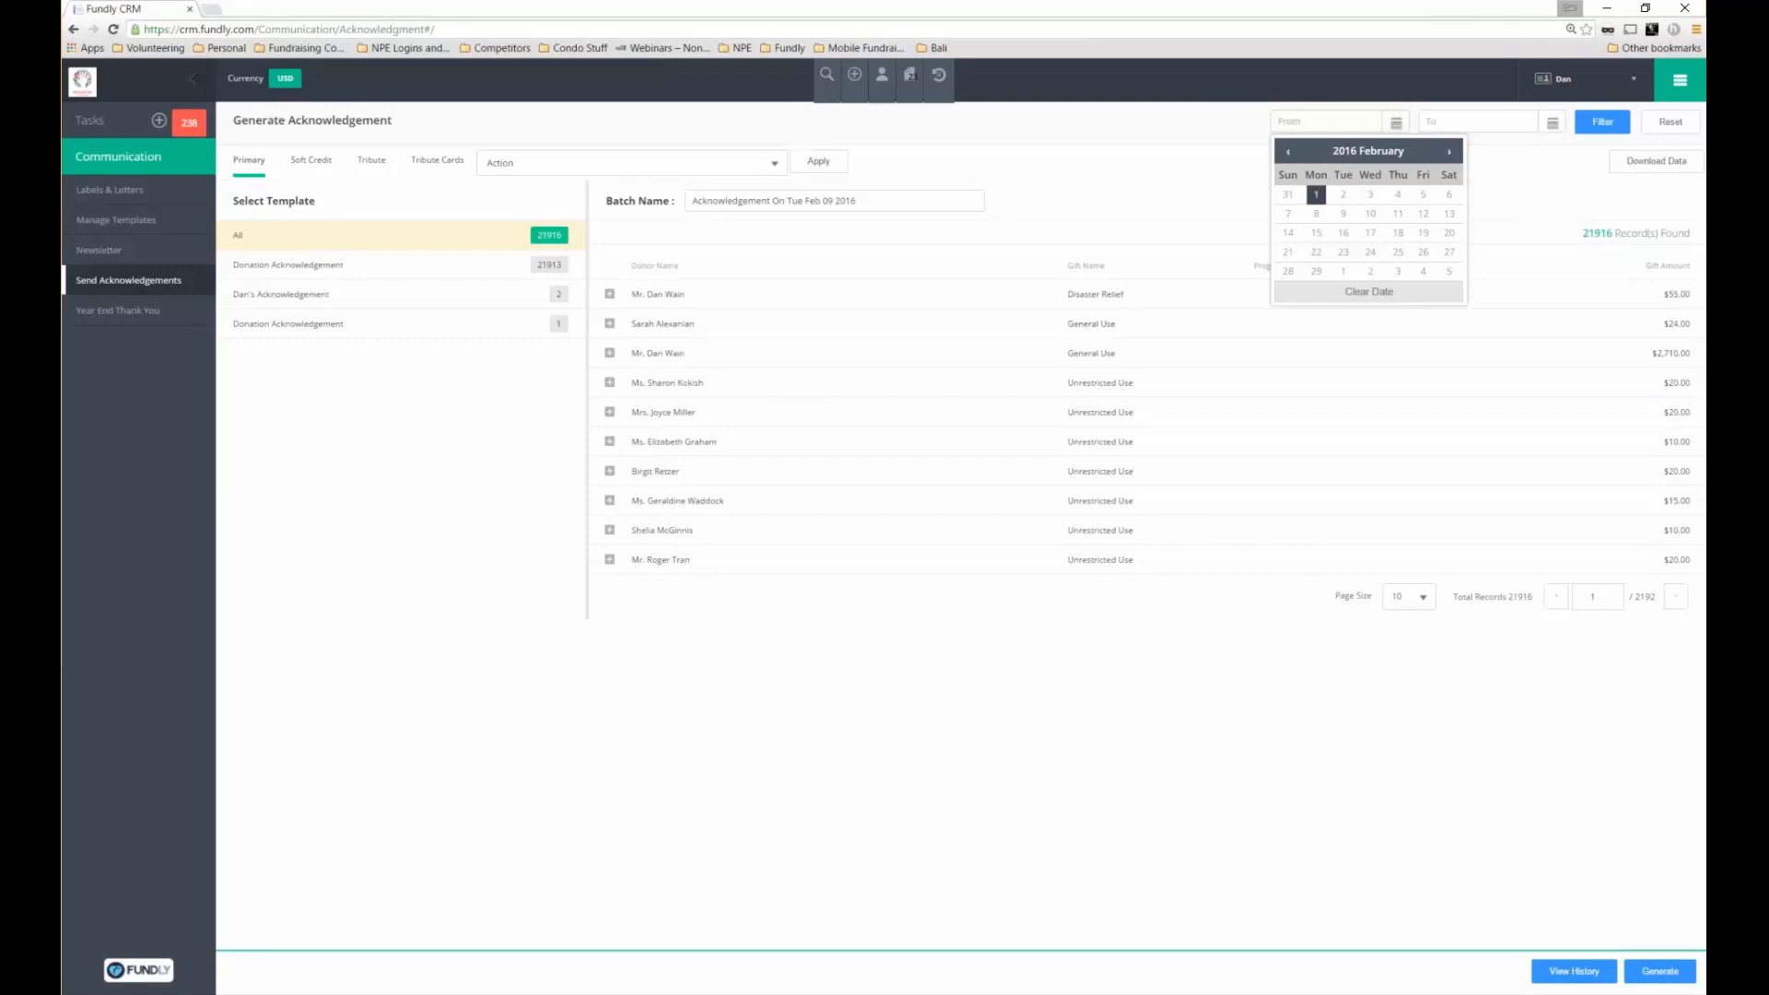
Filter gifts from 02/1/2016 to 02/9/2016 and generate an acknowledgement batch for the two gifts
left_click(1319, 197)
left_click(1478, 121)
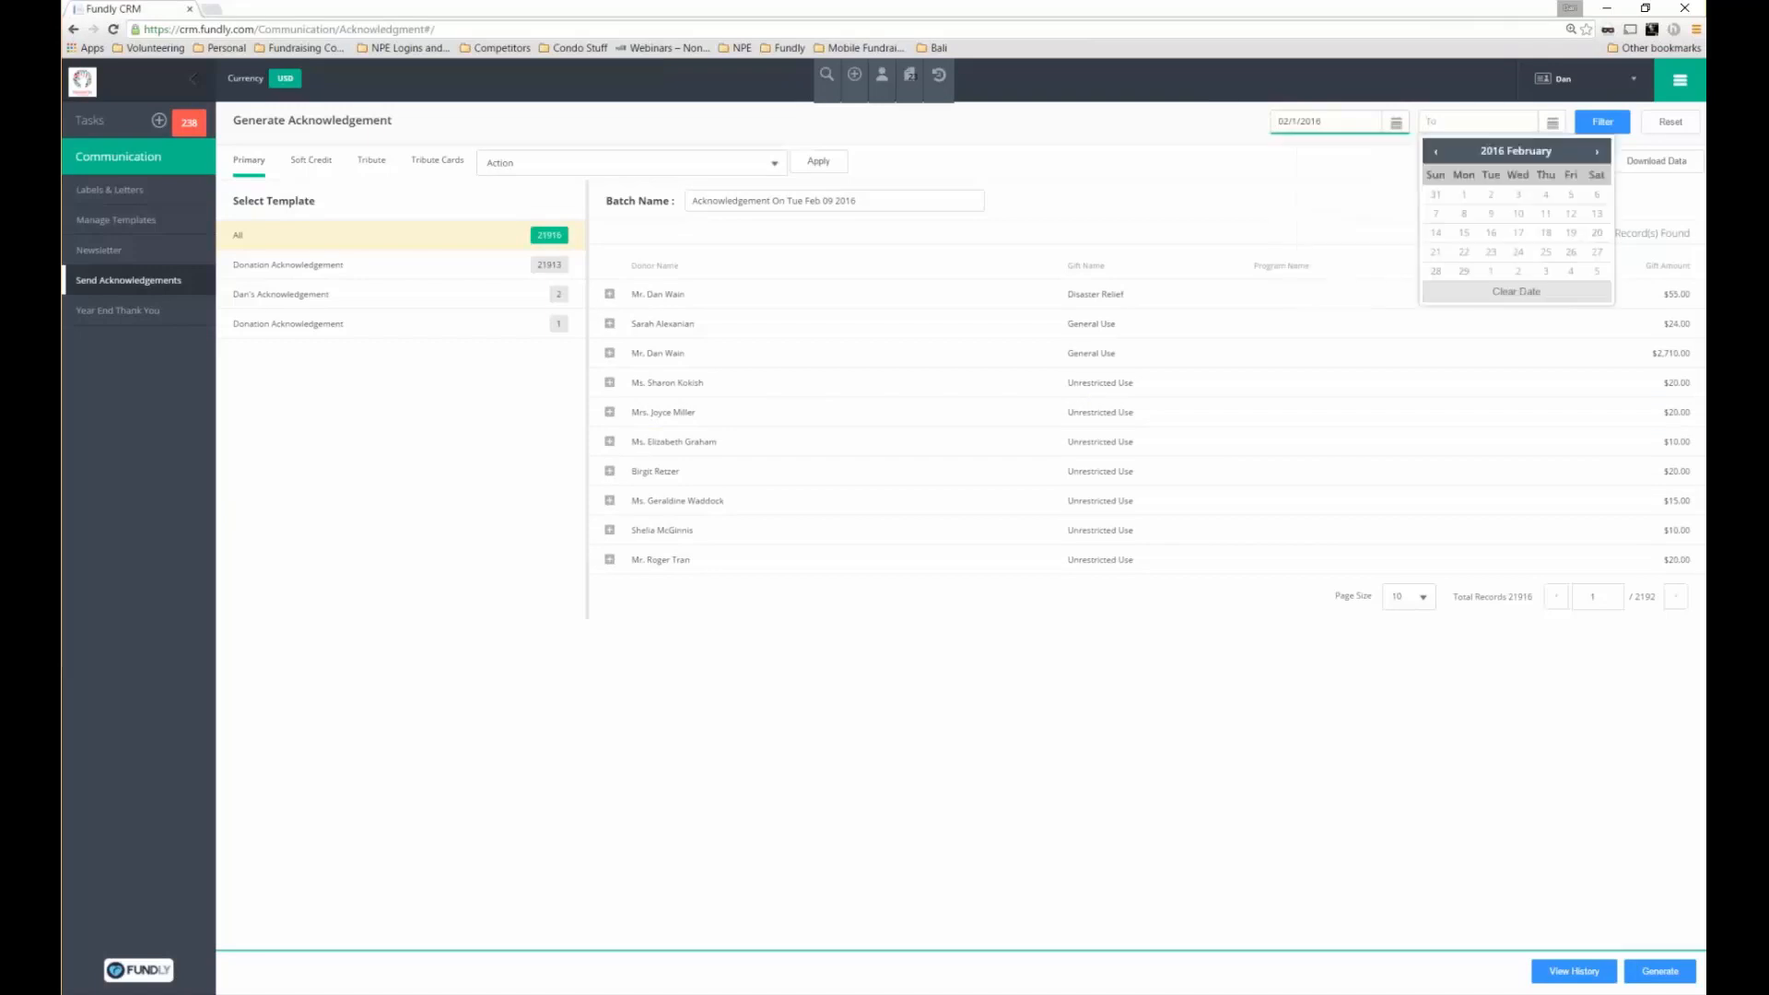
left_click(1491, 214)
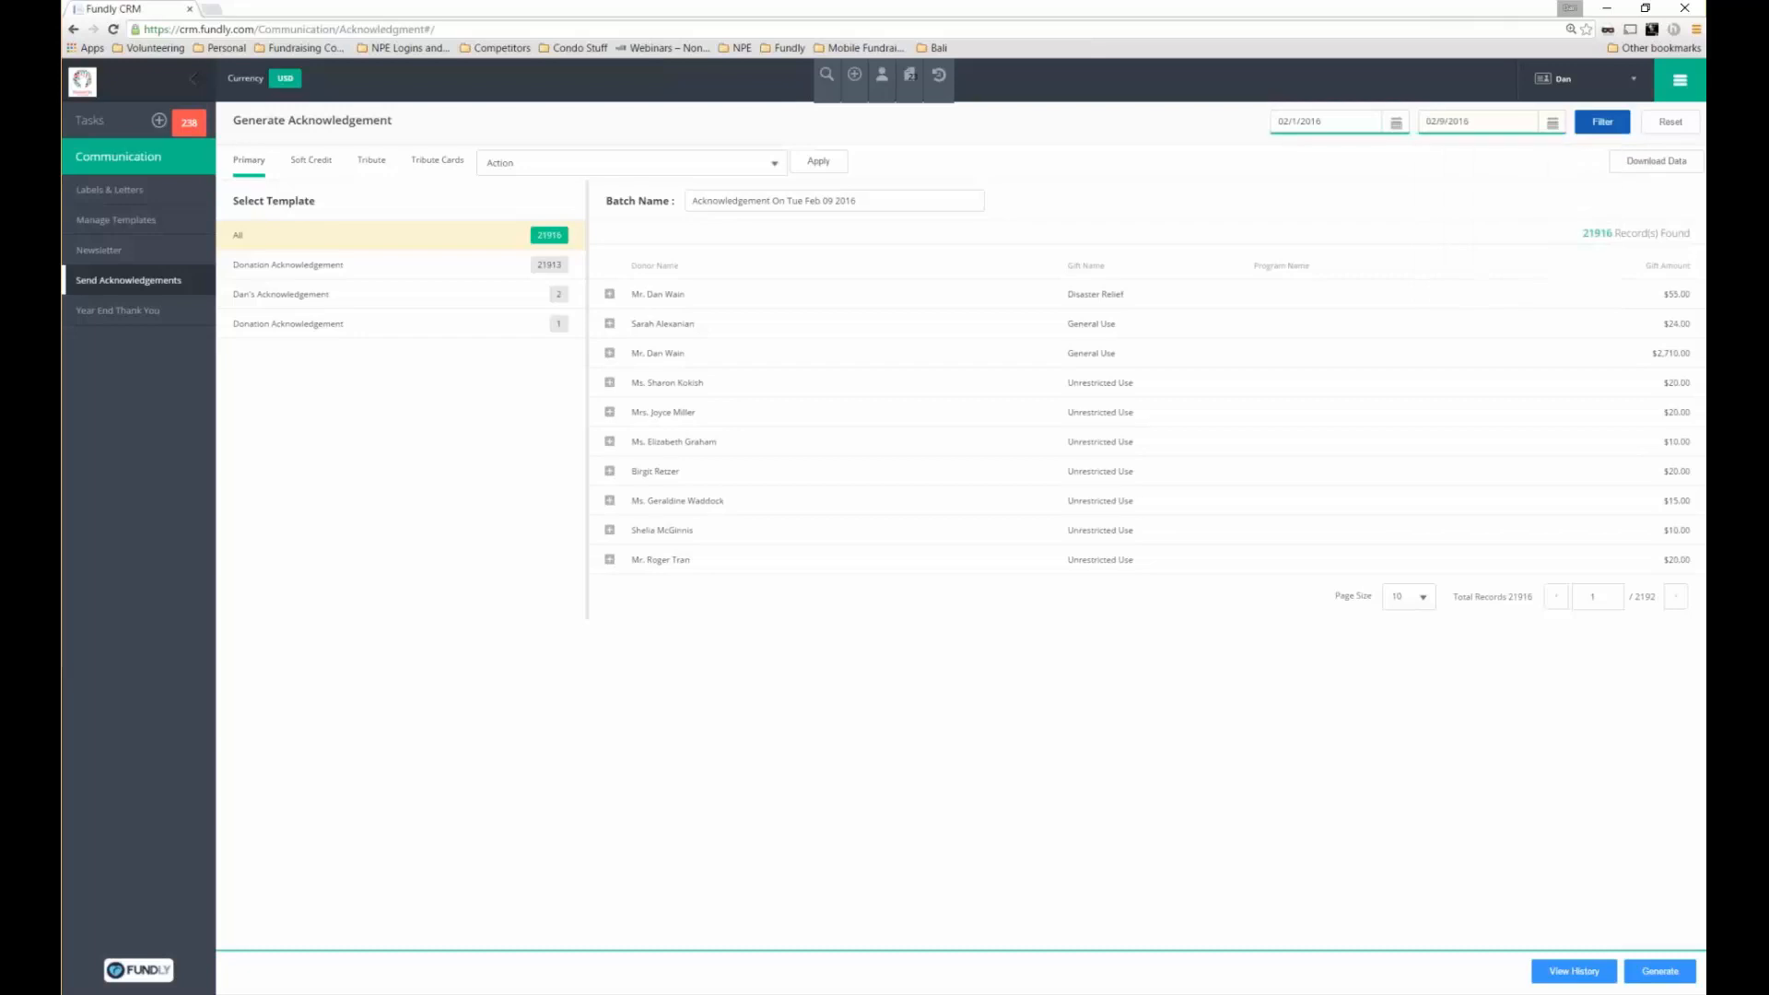
left_click(1586, 129)
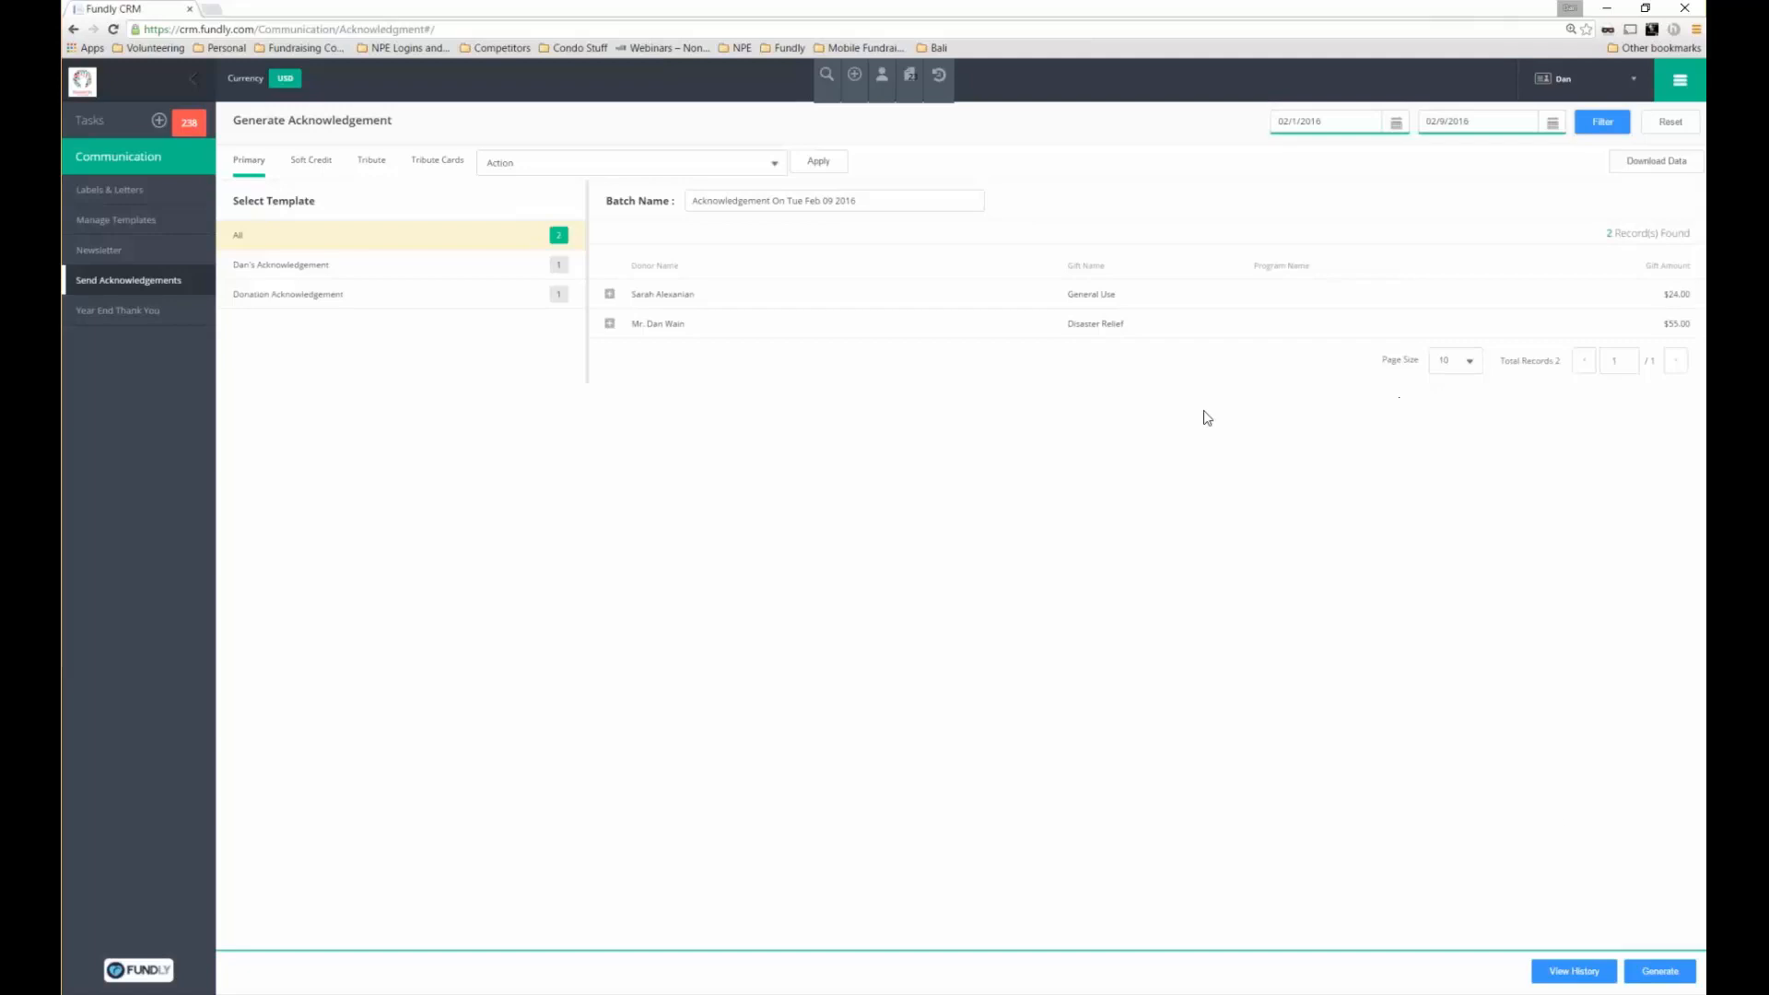
left_click(1659, 971)
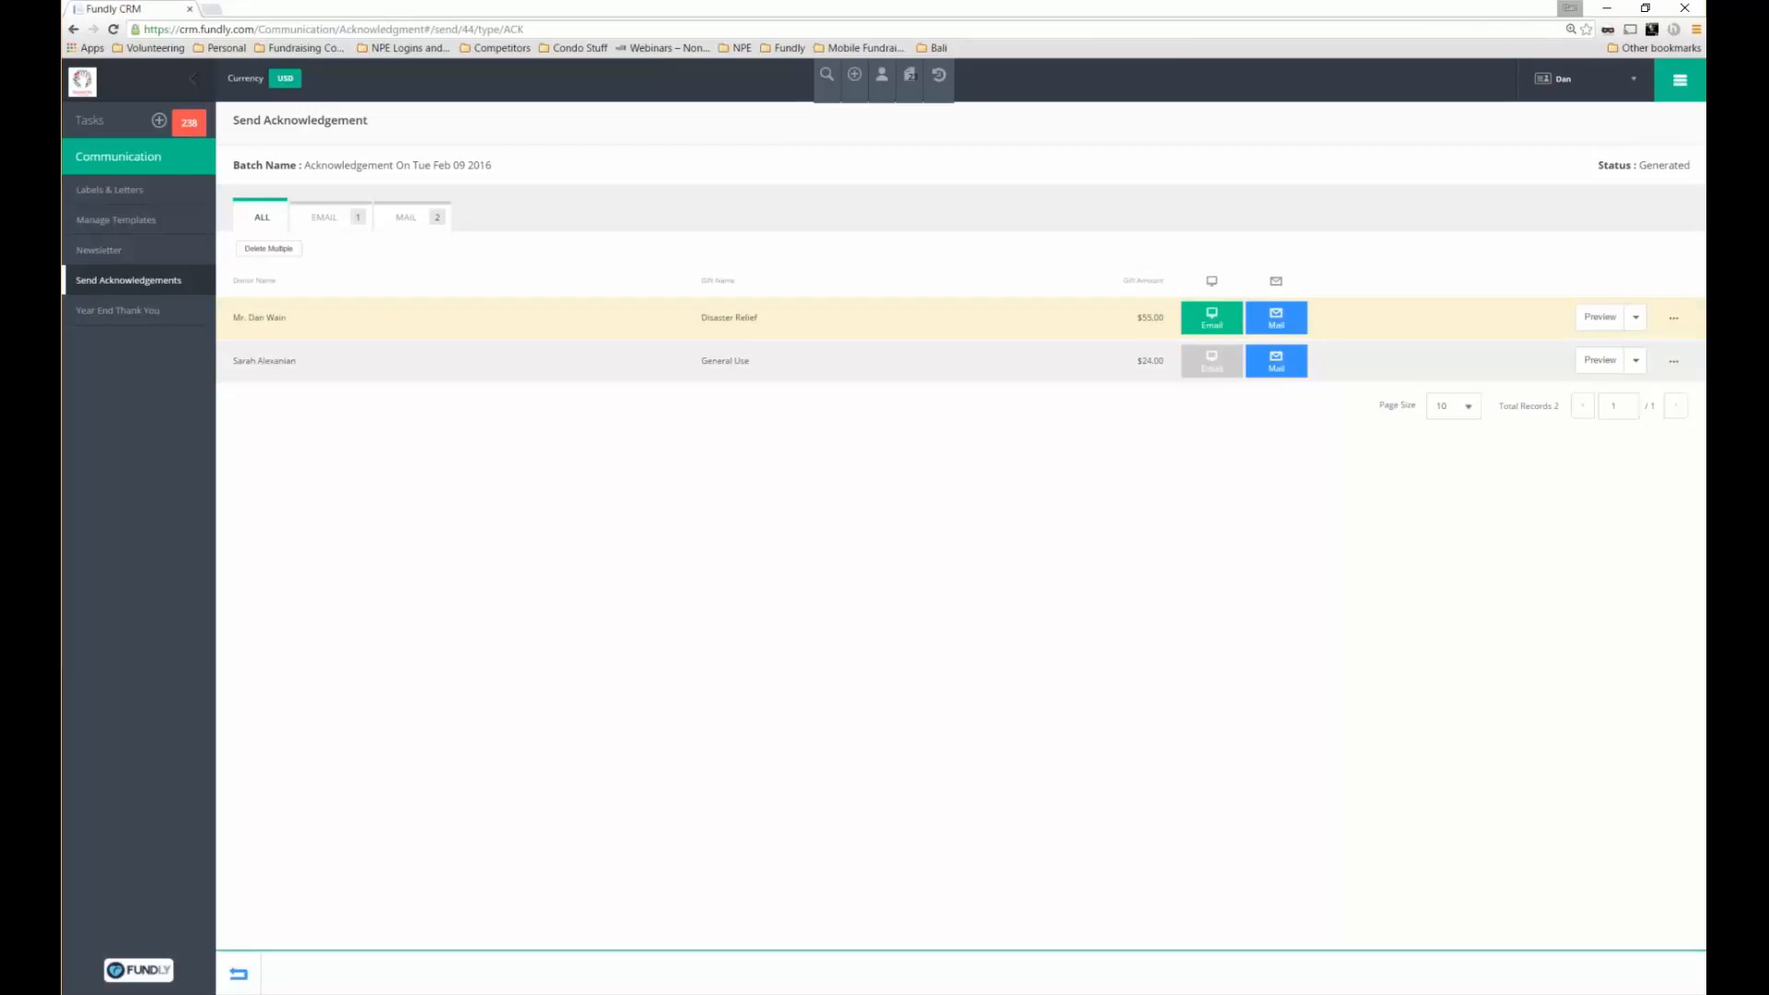
left_click(1212, 318)
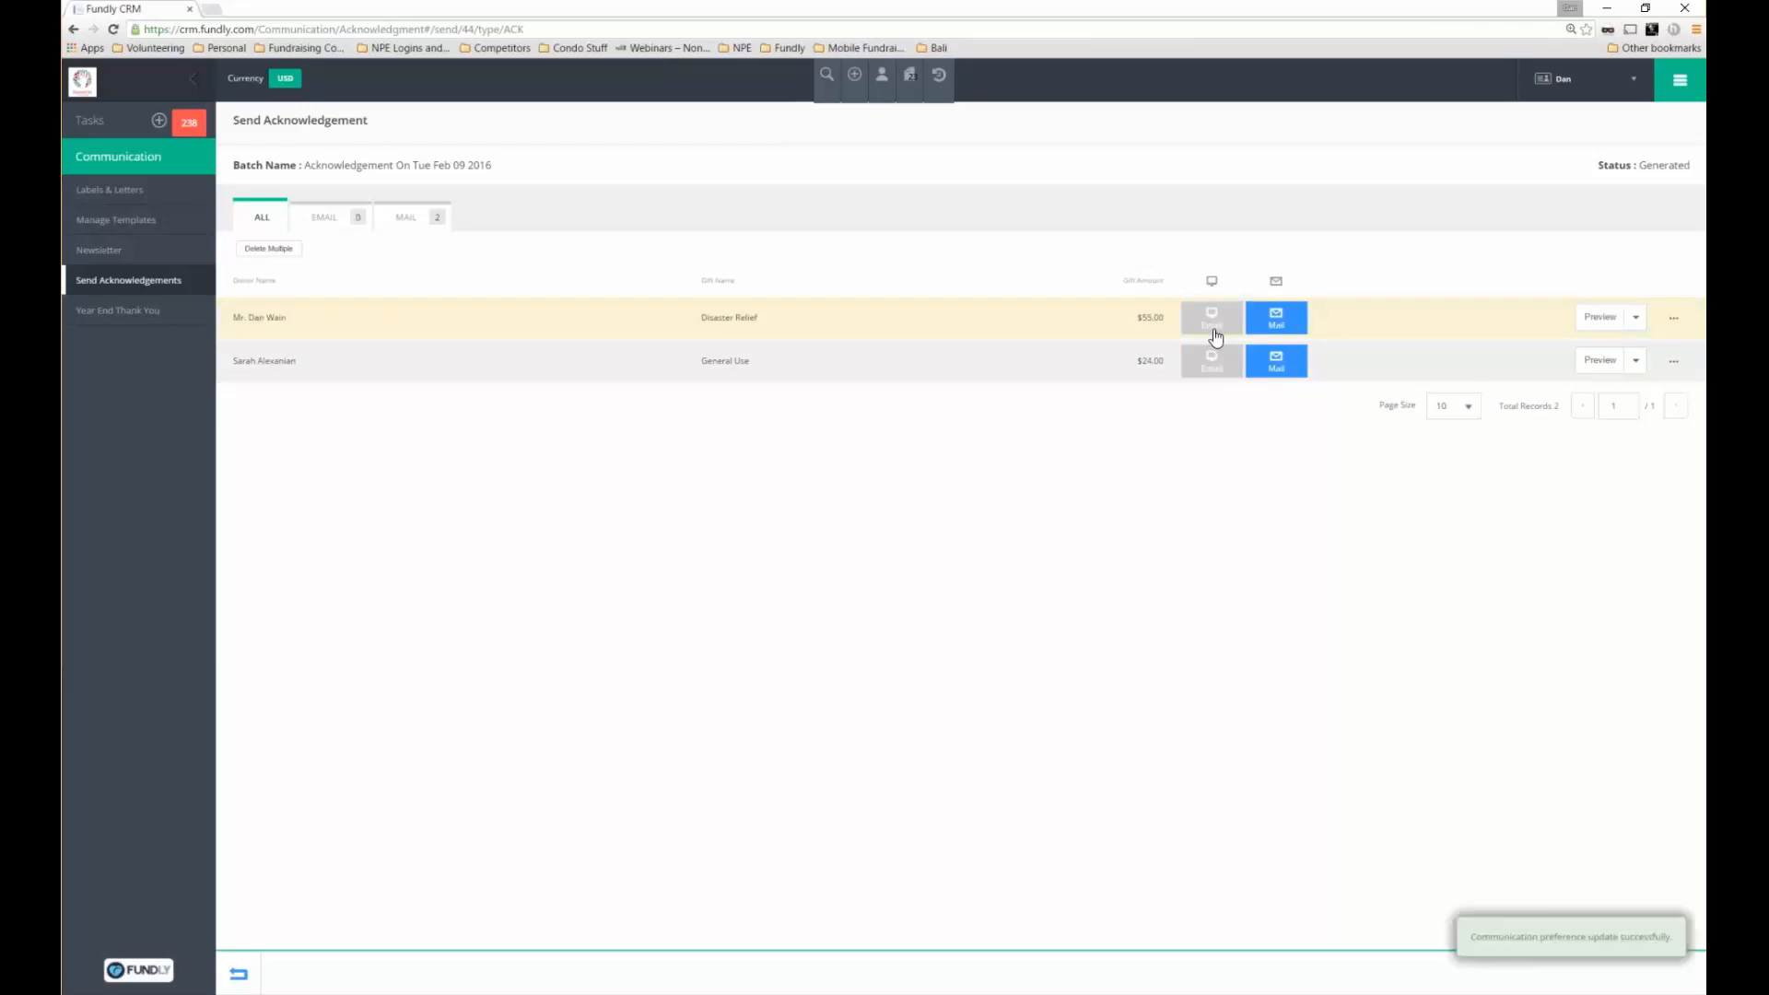
left_click(1213, 319)
left_click(1271, 329)
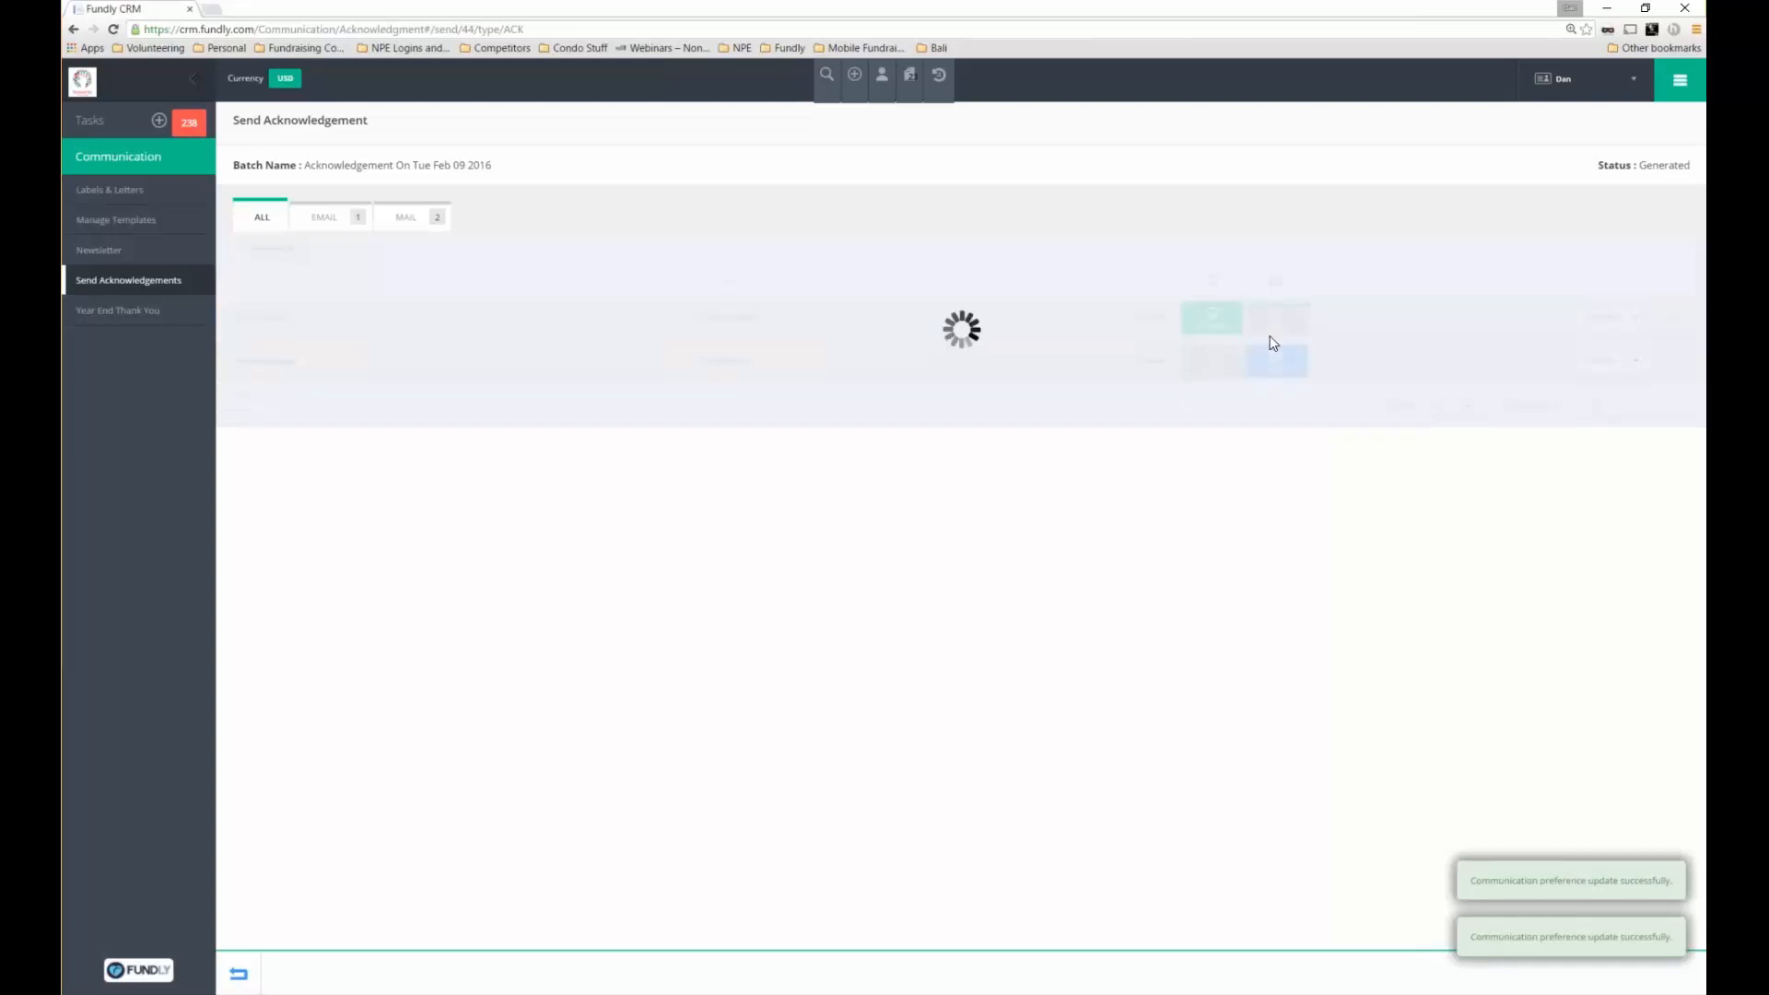
left_click(1272, 327)
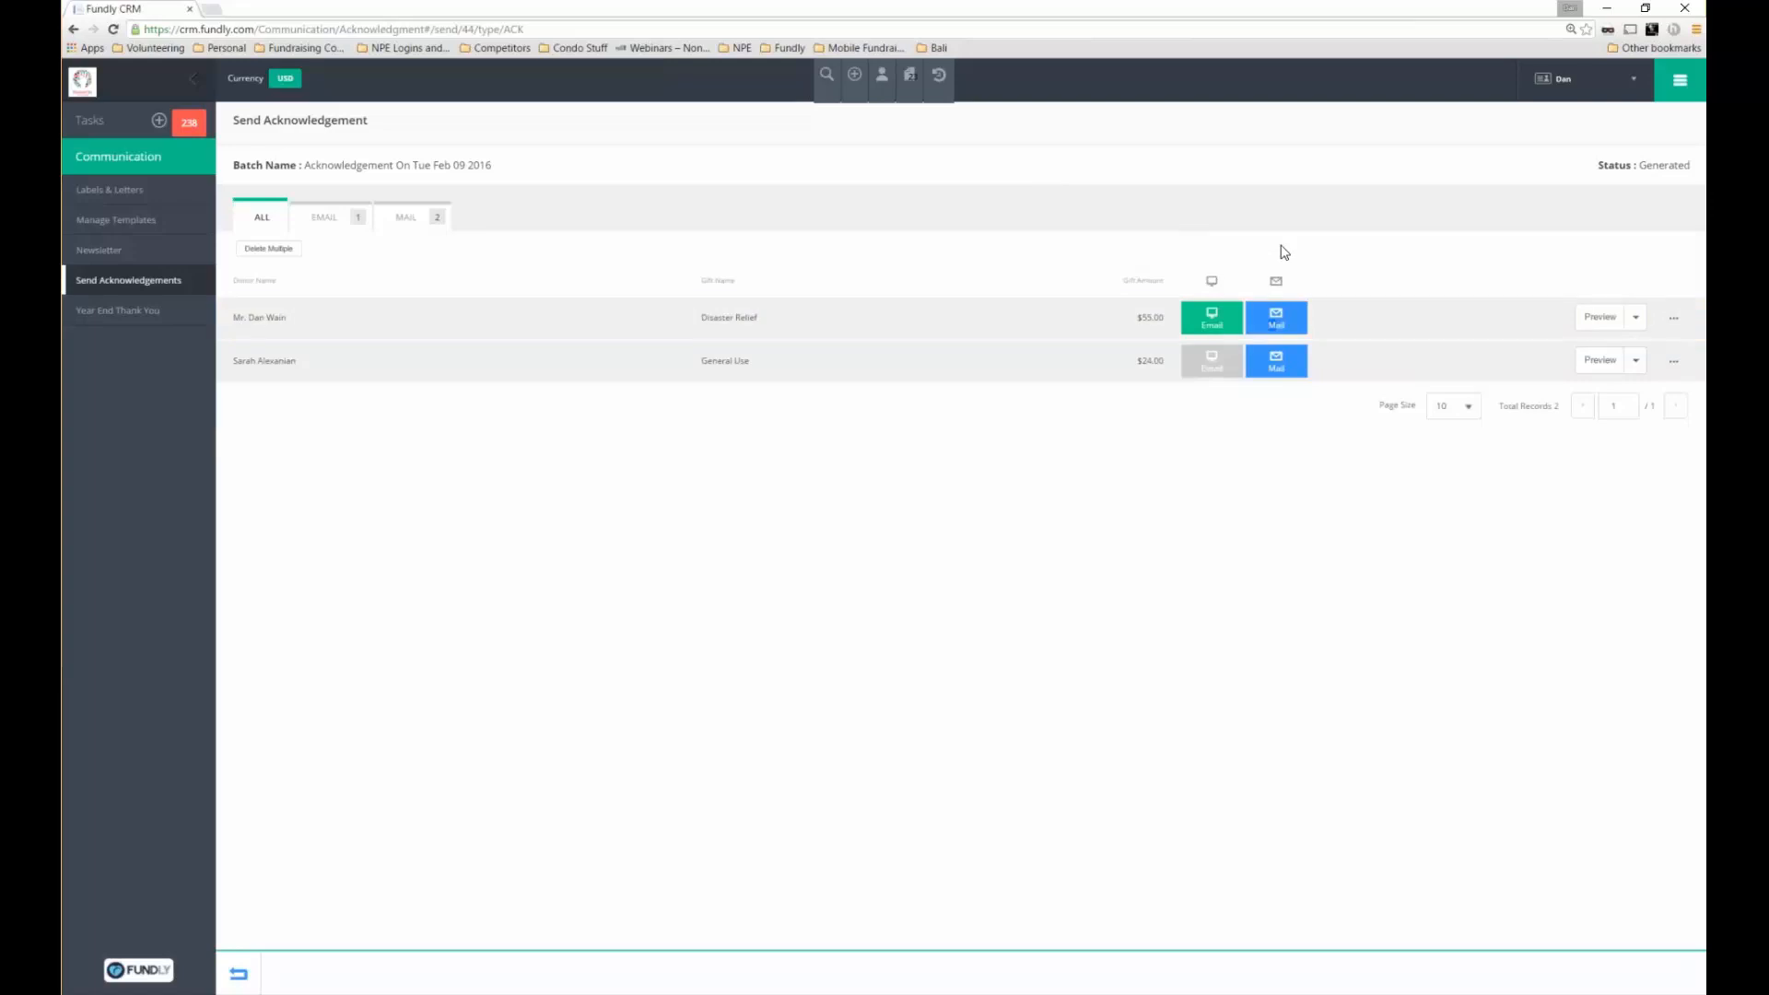
left_click(1210, 364)
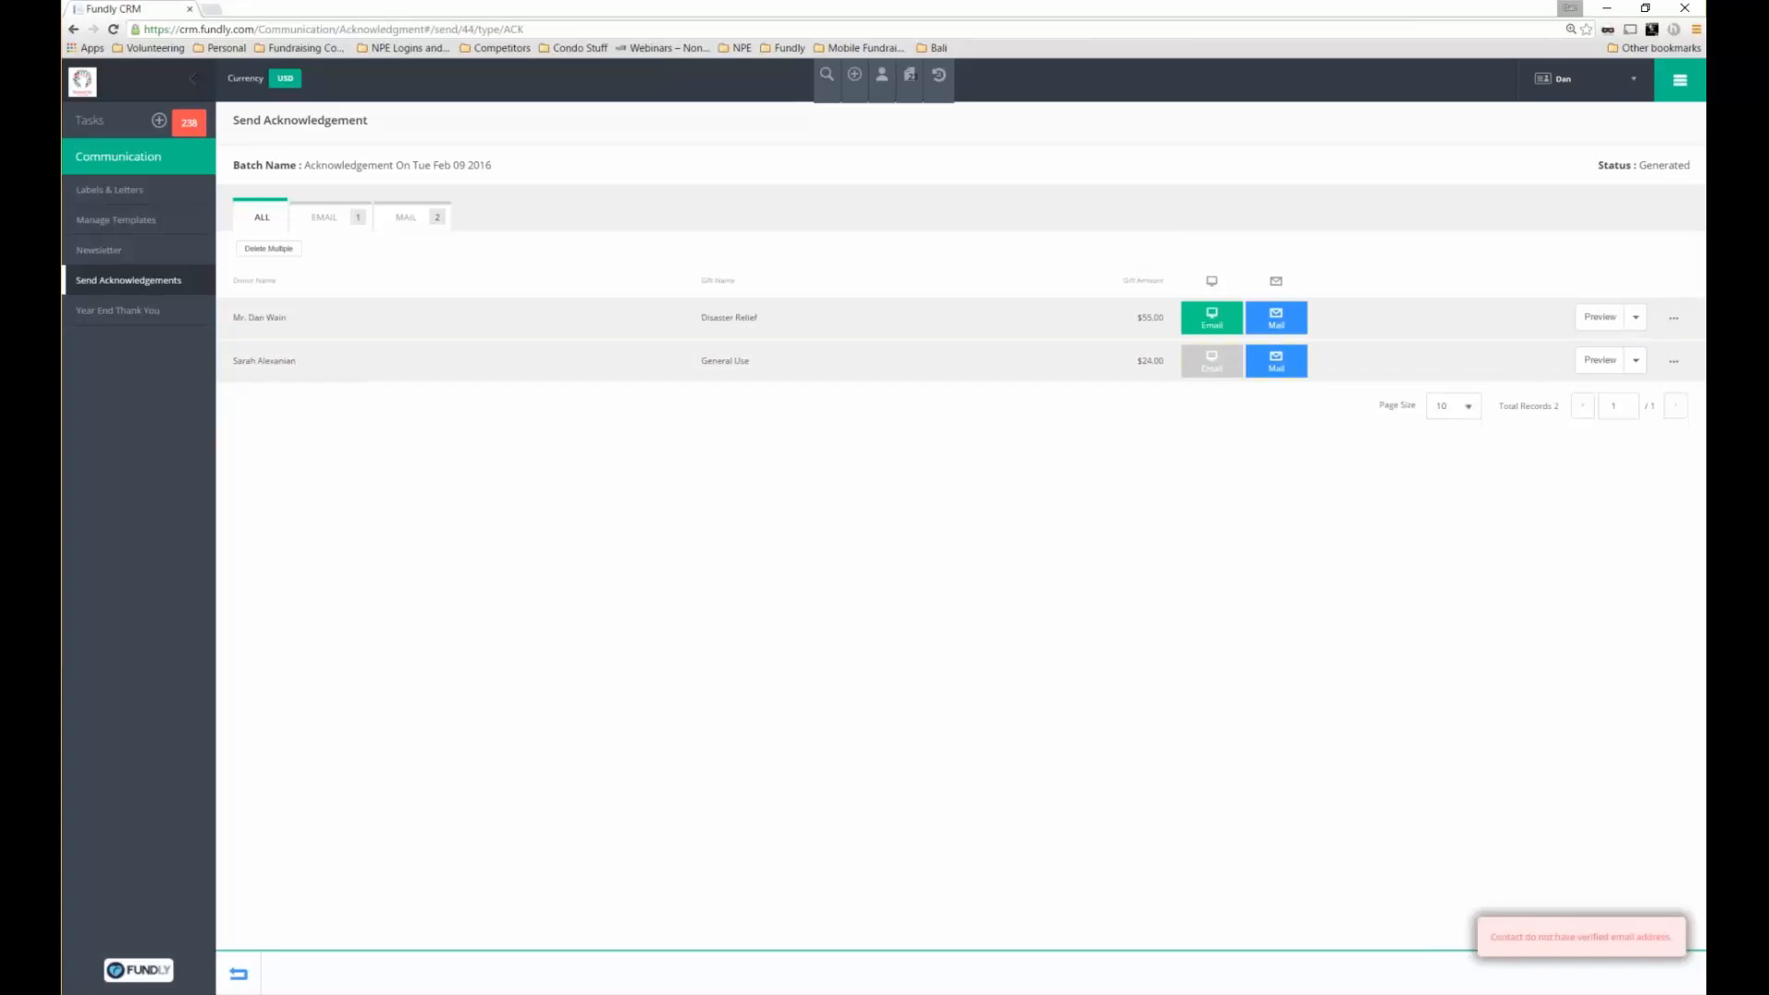
left_click_drag(1509, 937, 1673, 939)
left_click(1210, 367)
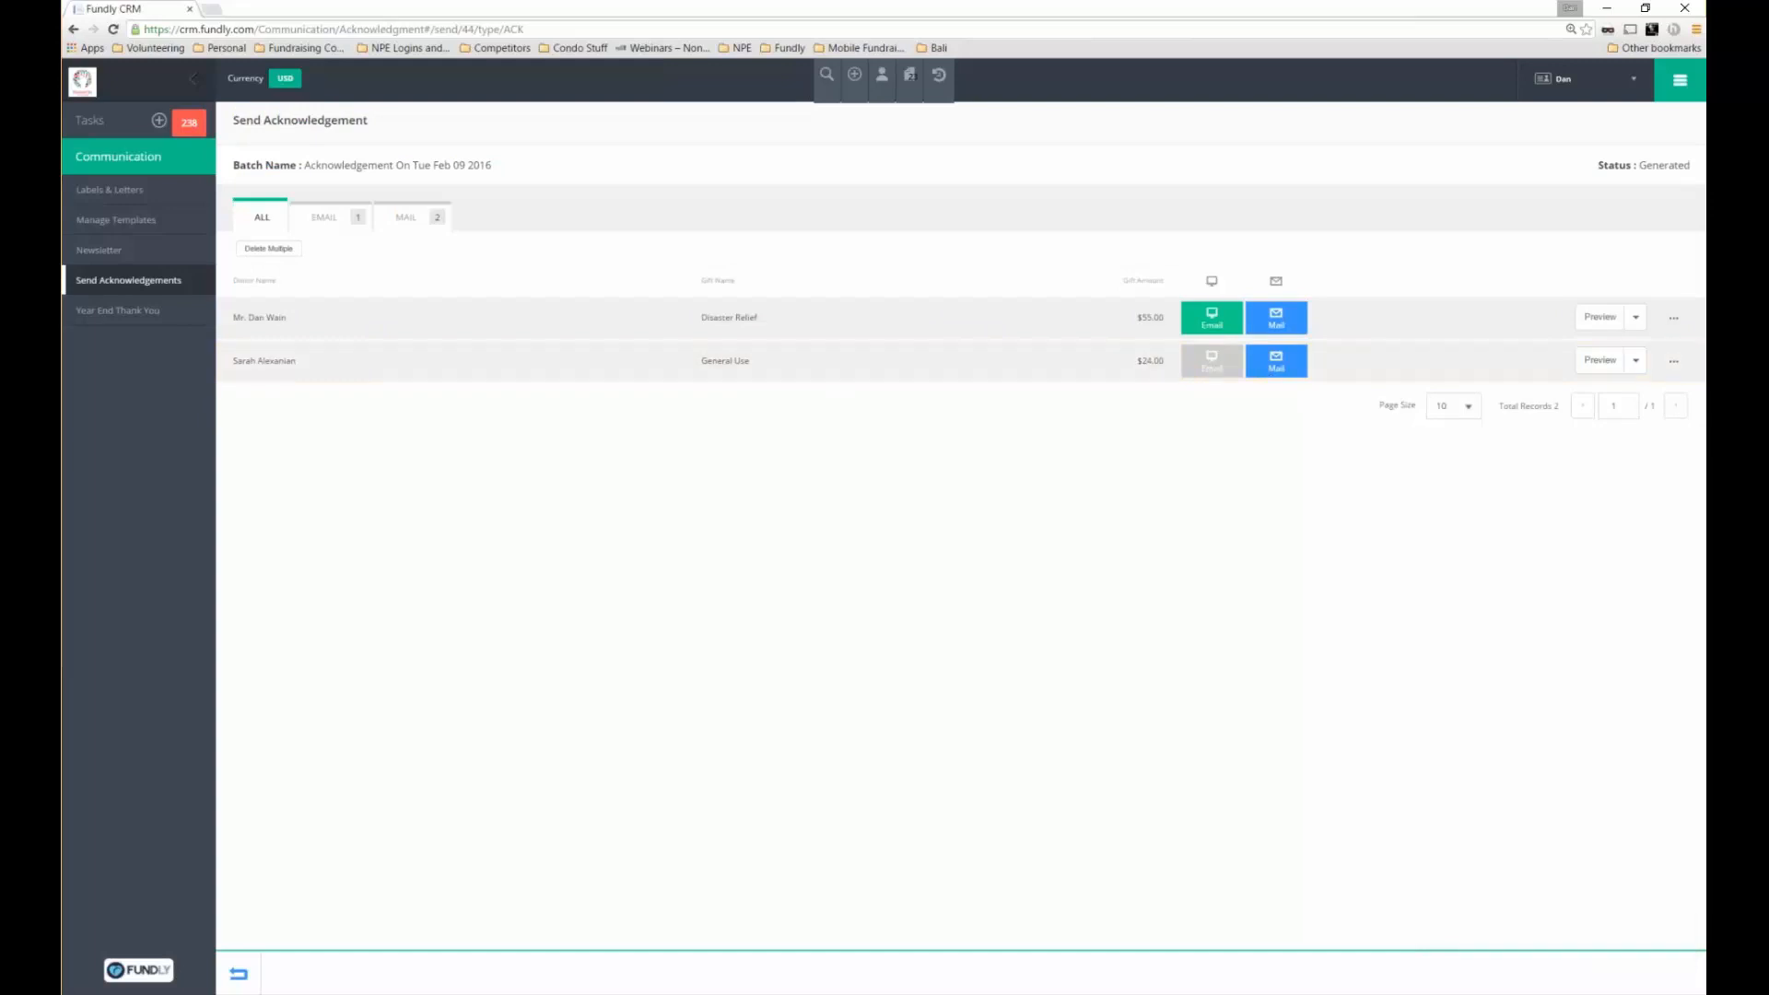
Check the batch's EMAIL, MAIL and ALL donor lists
left_click(343, 225)
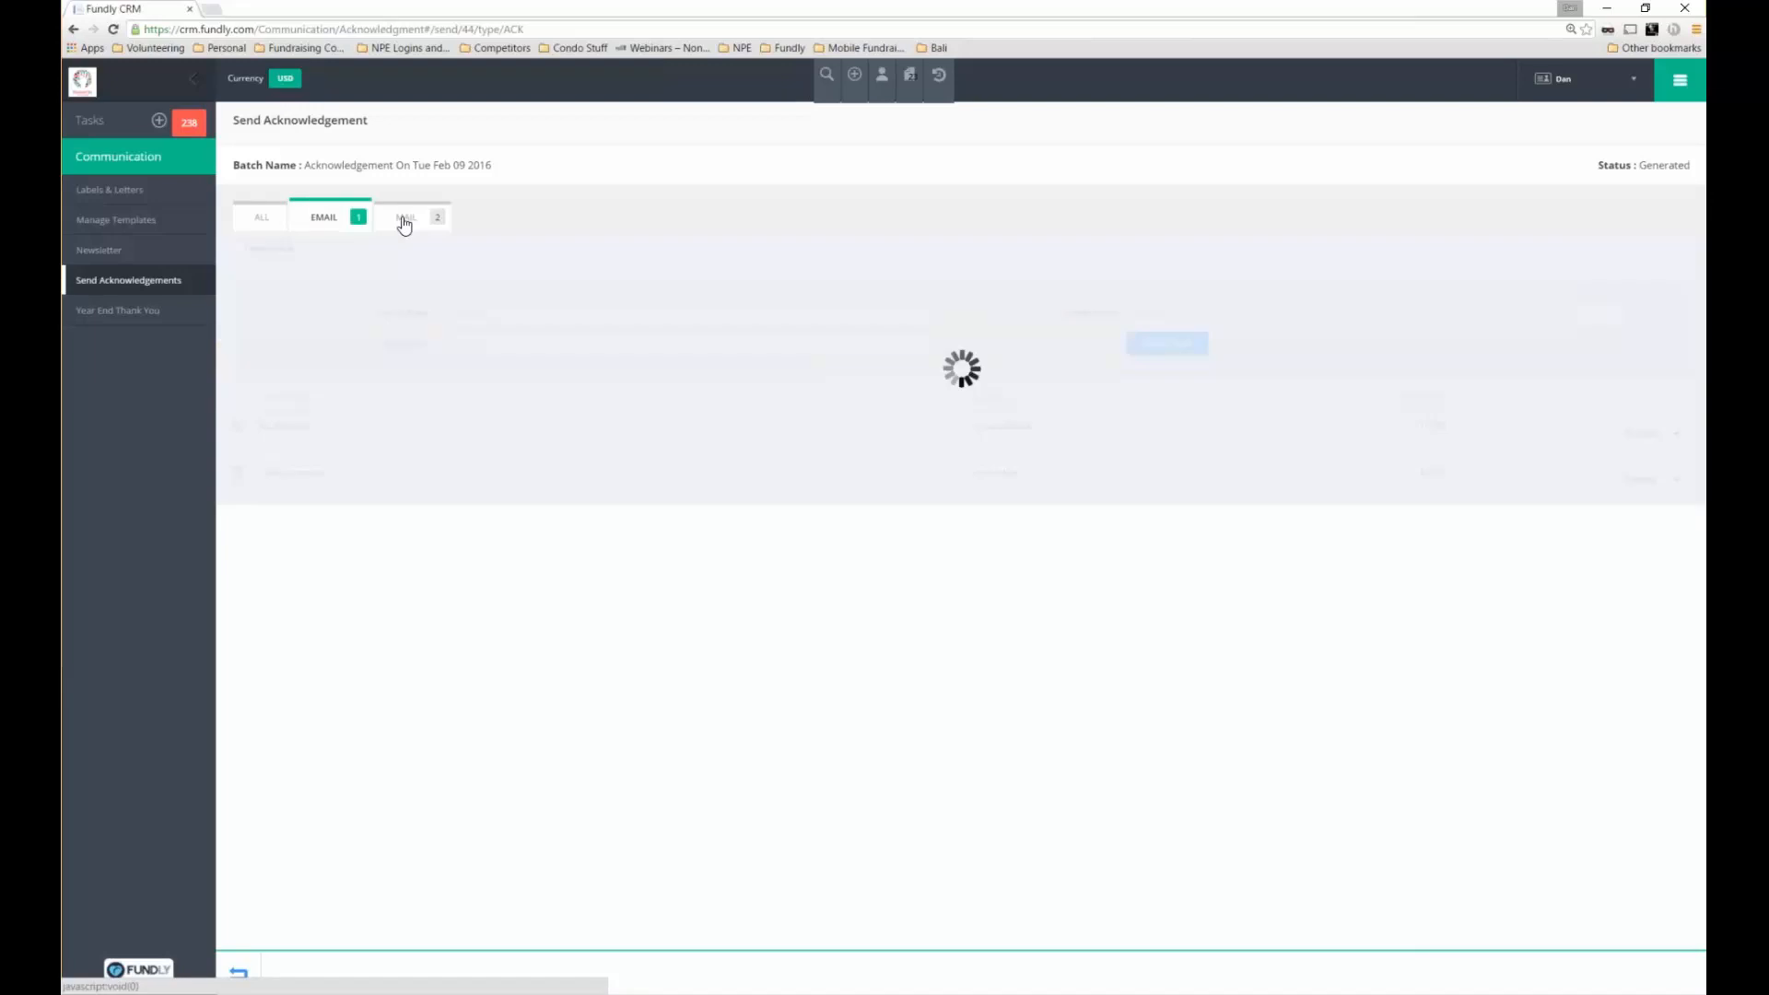
left_click(407, 217)
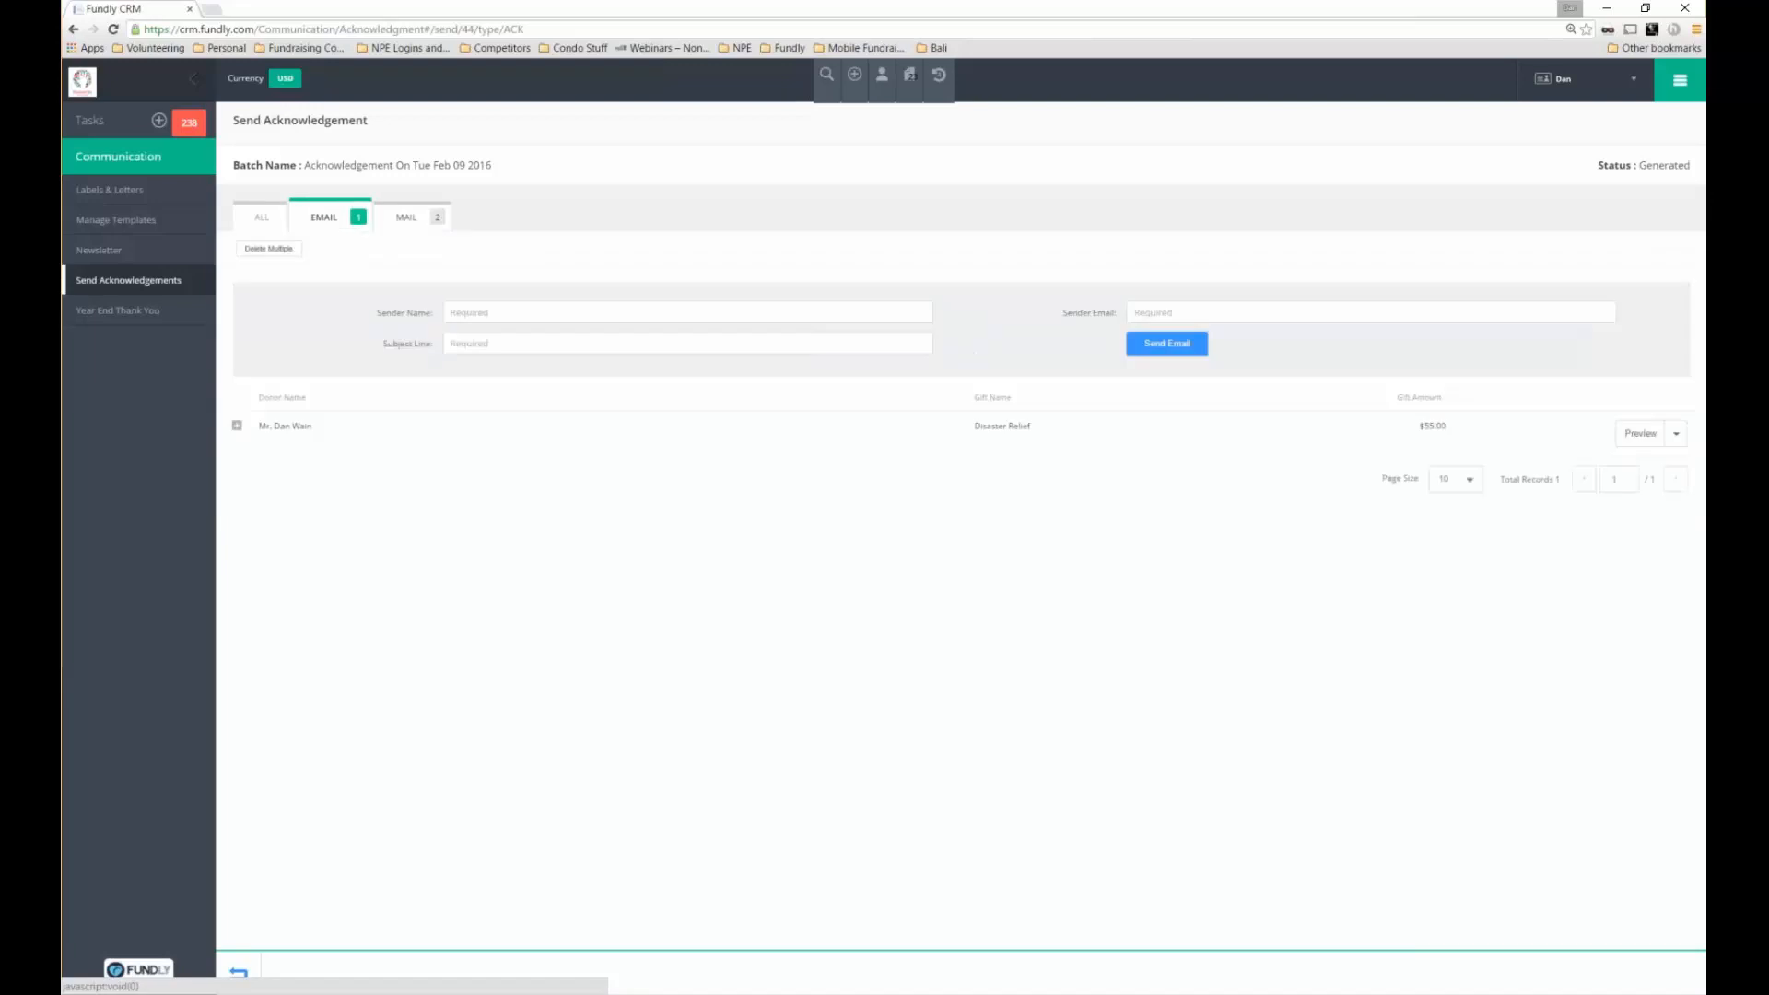
left_click(289, 225)
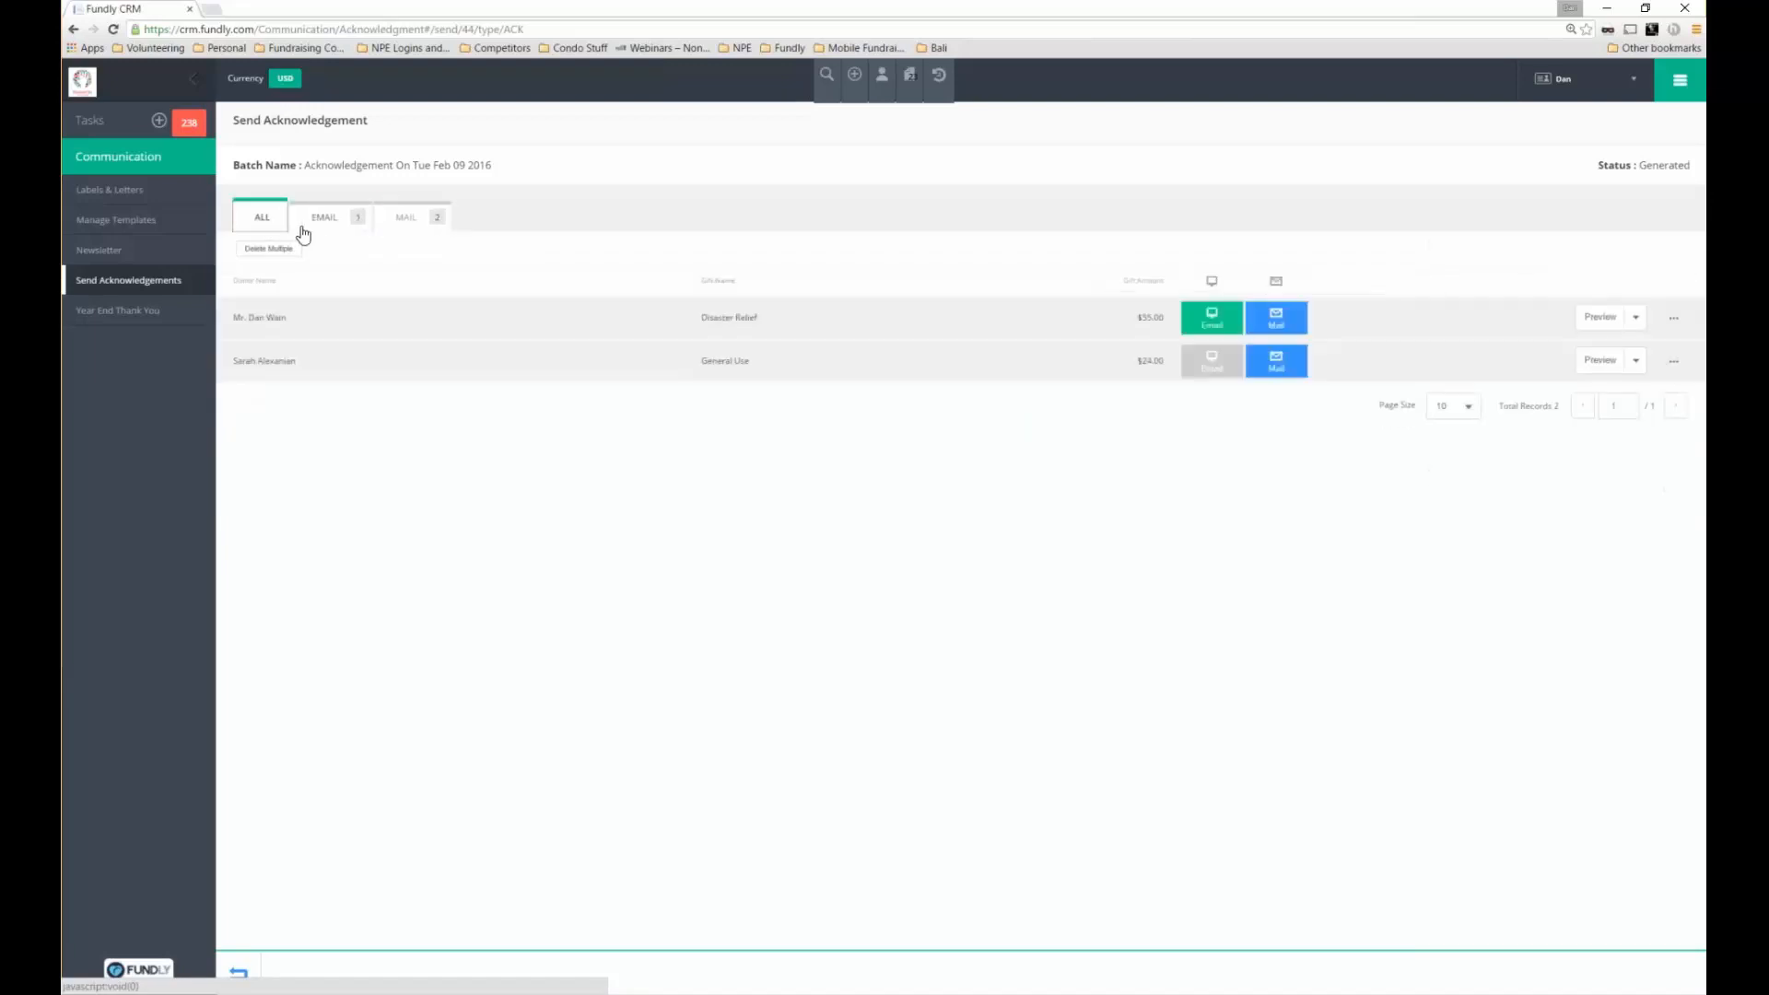
Preview the first donor's $55.00 thank-you letter as a PDF, then return to the batch
left_click(1635, 317)
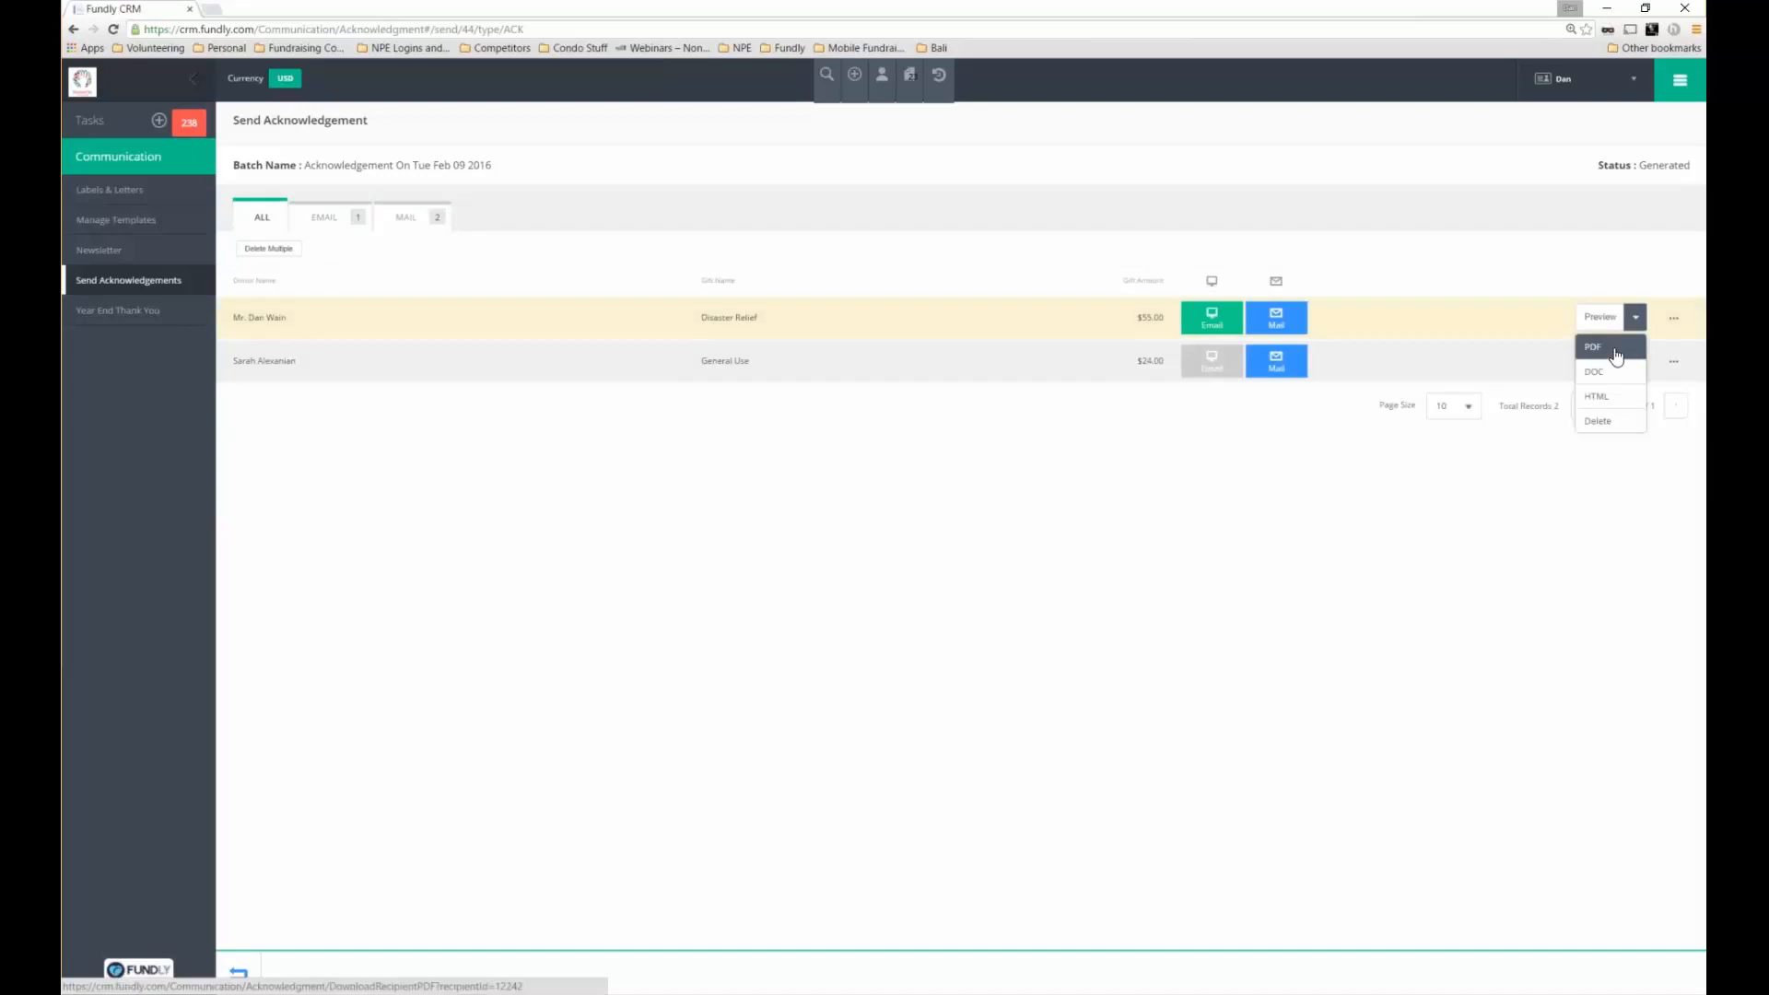
left_click(1614, 355)
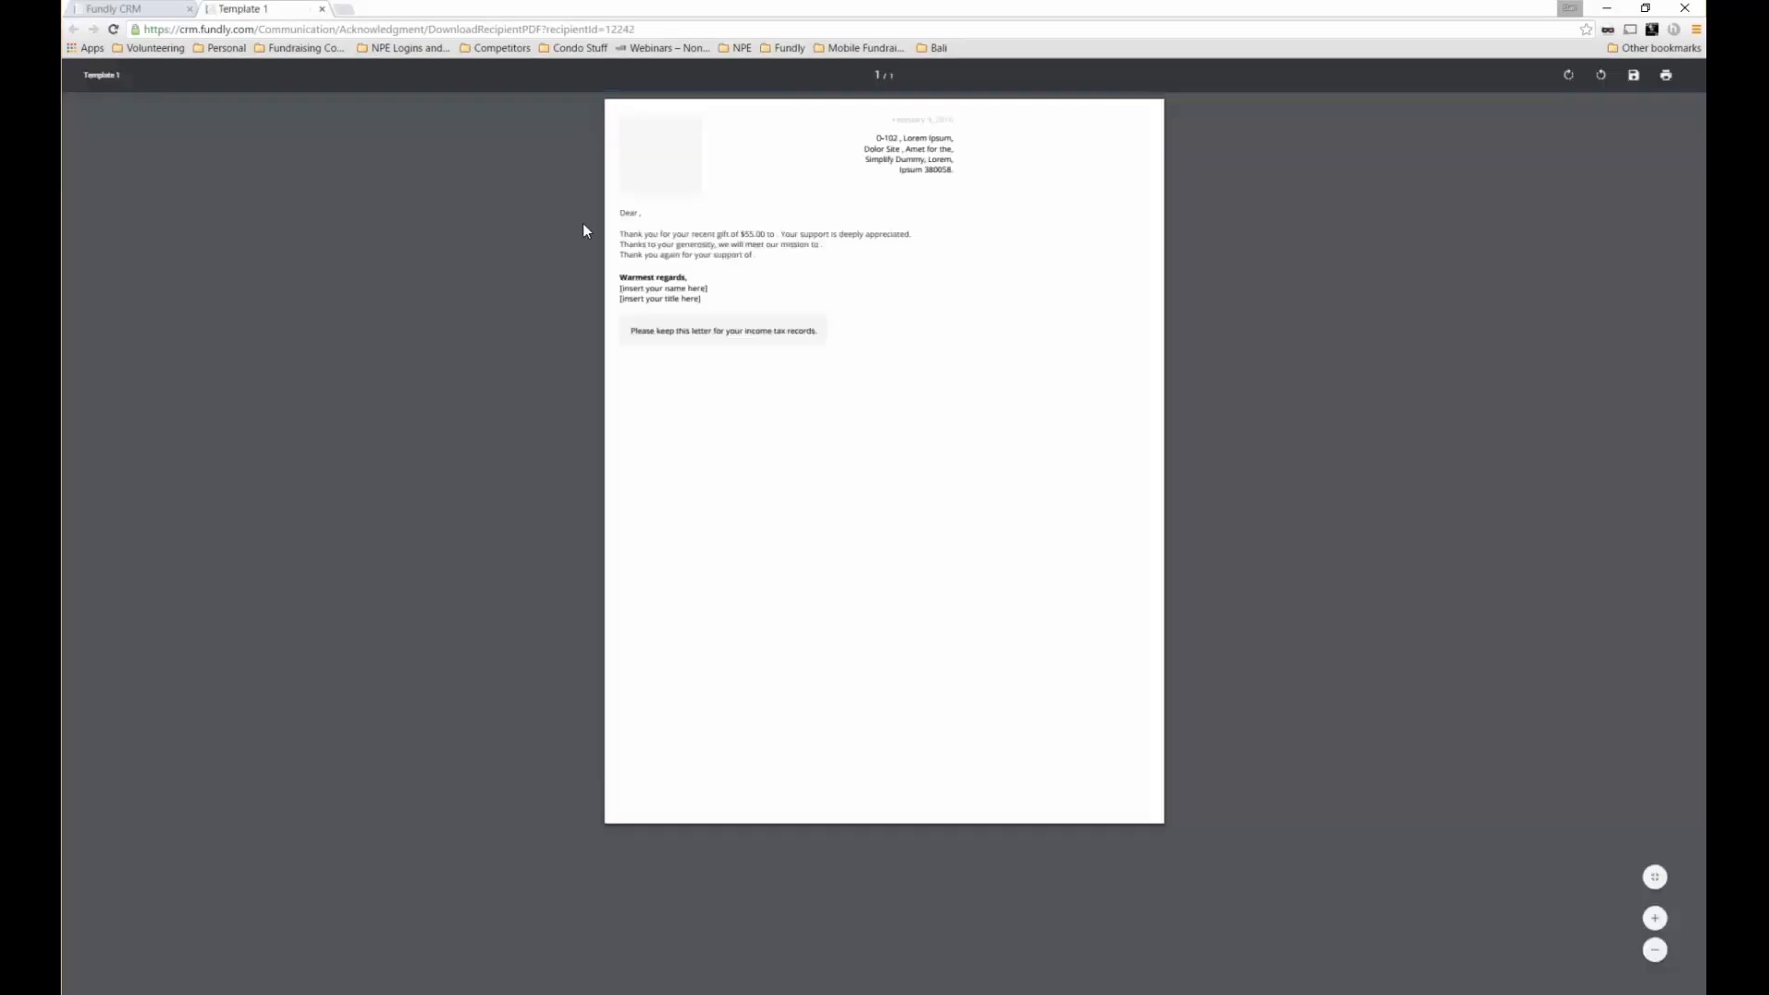
left_click_drag(640, 234, 883, 255)
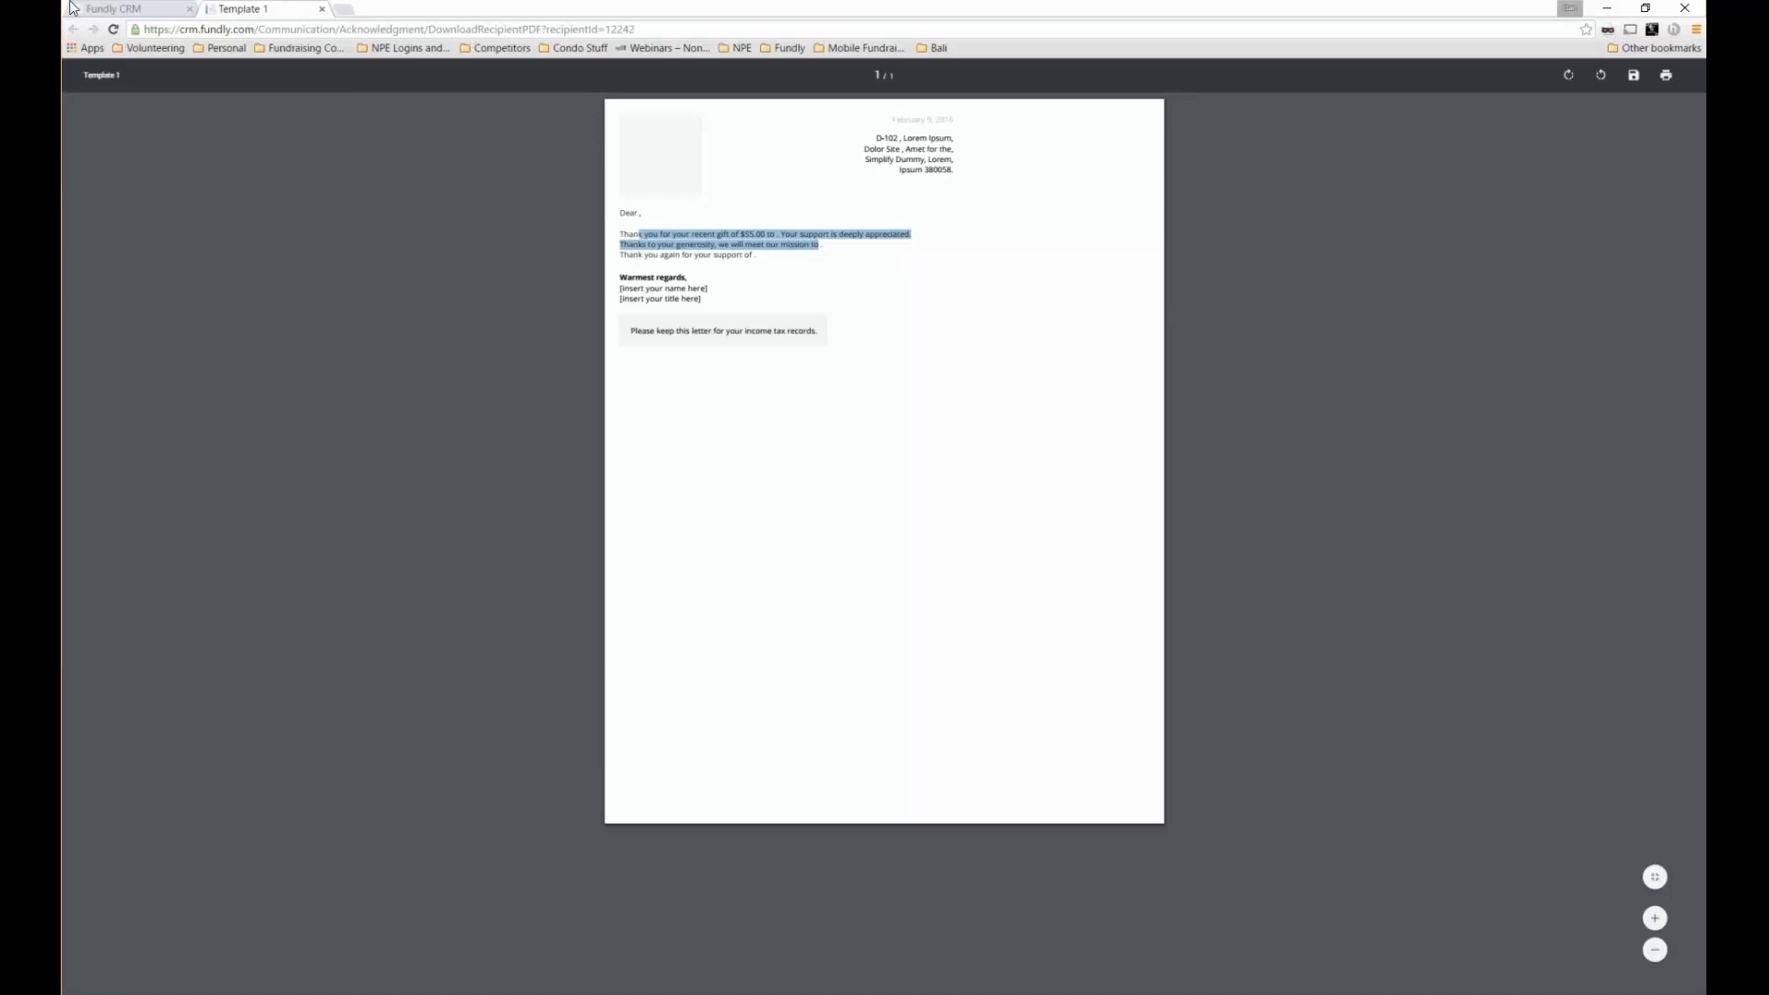
left_click(117, 11)
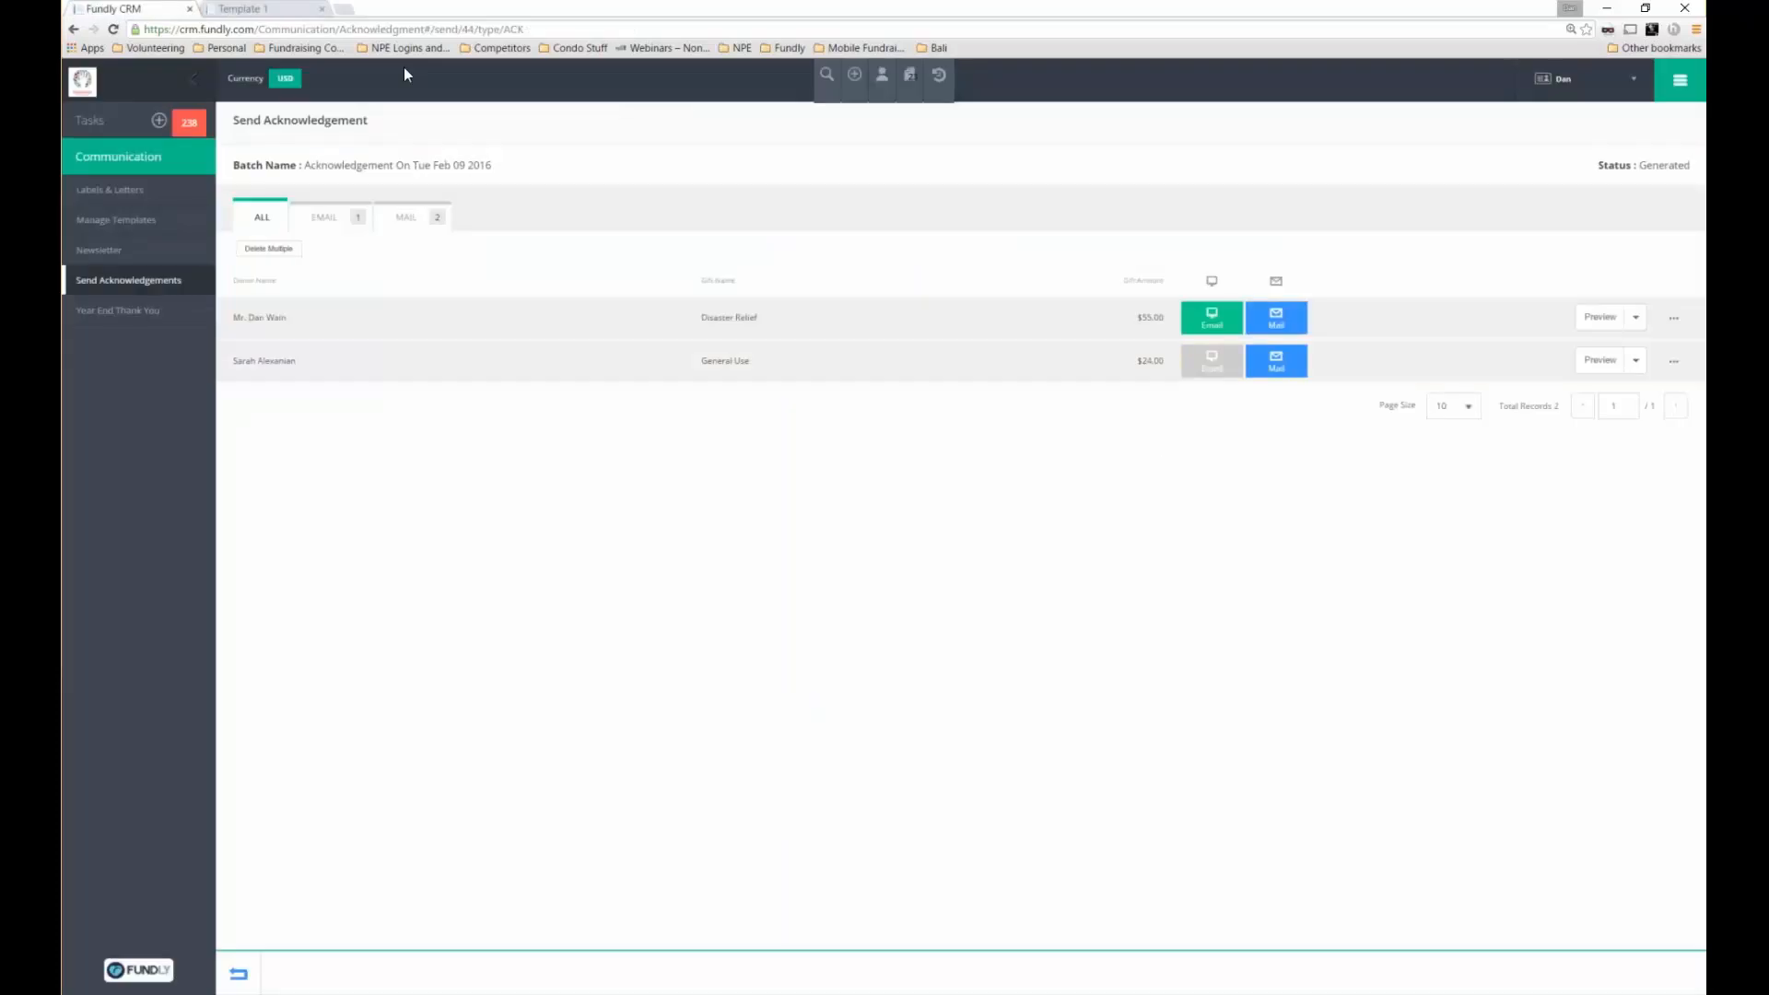
Fill in the sender's name and e-mail, and the subject 'You are greatly appreciated!'
left_click(324, 221)
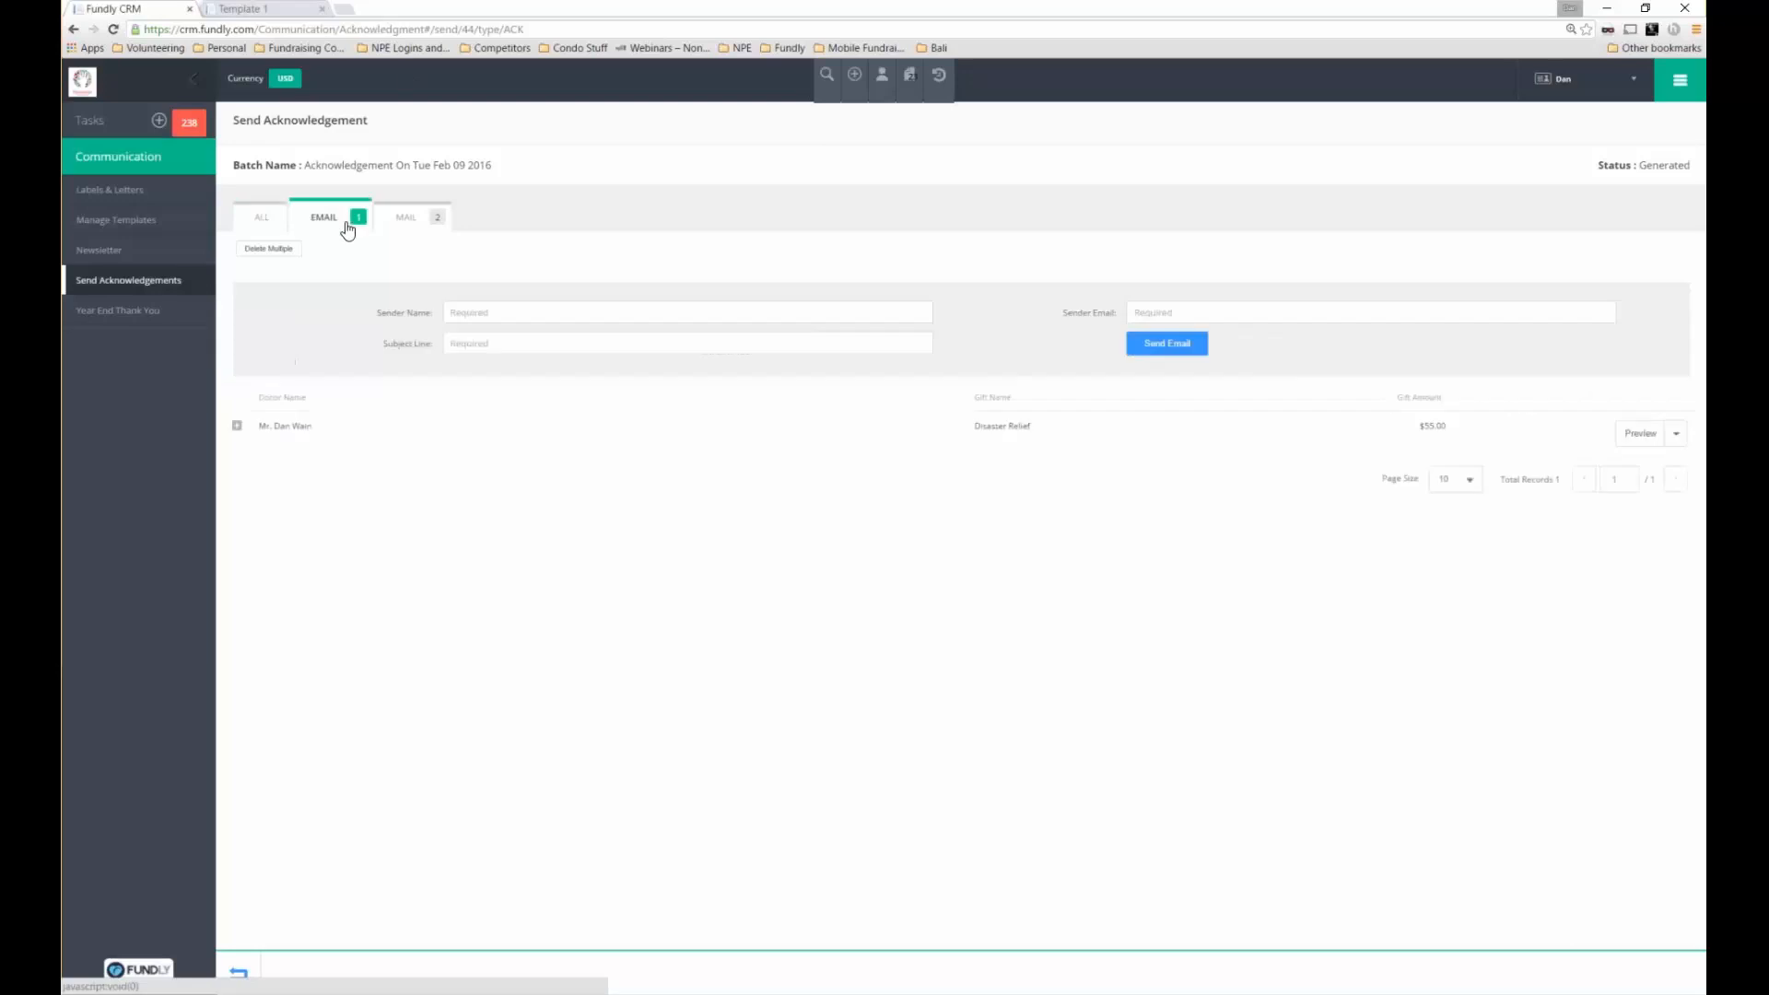
left_click(497, 311)
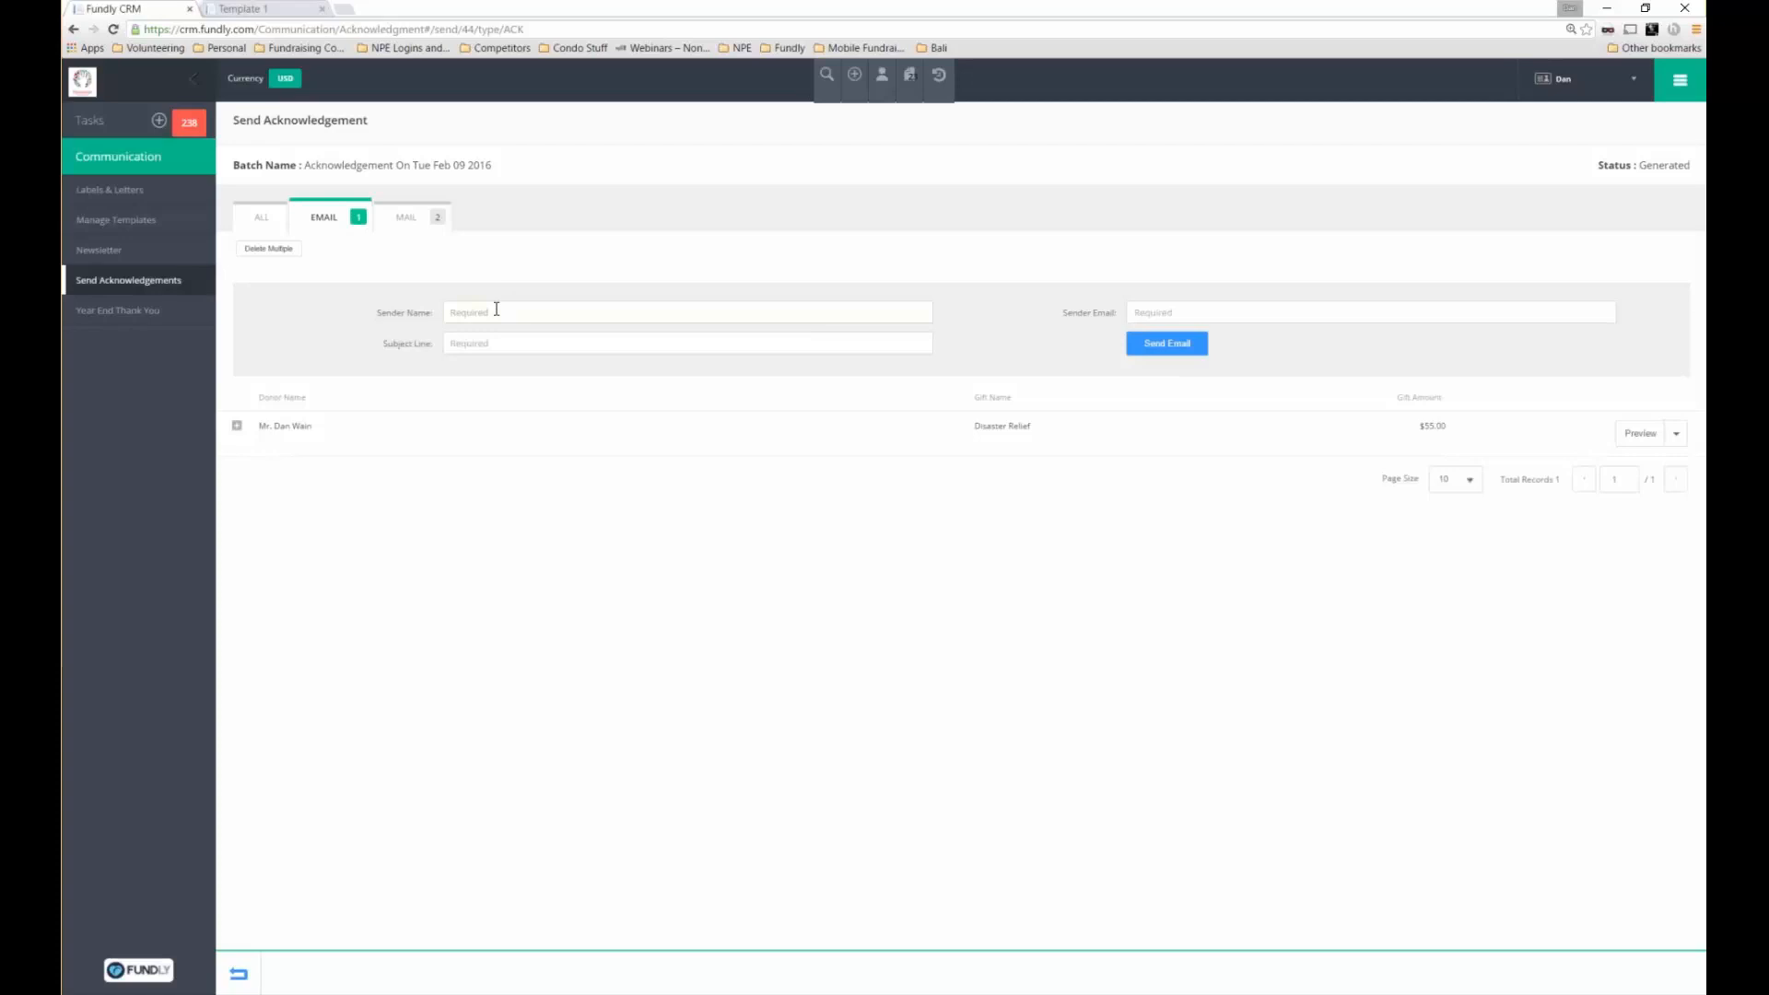
type("Da")
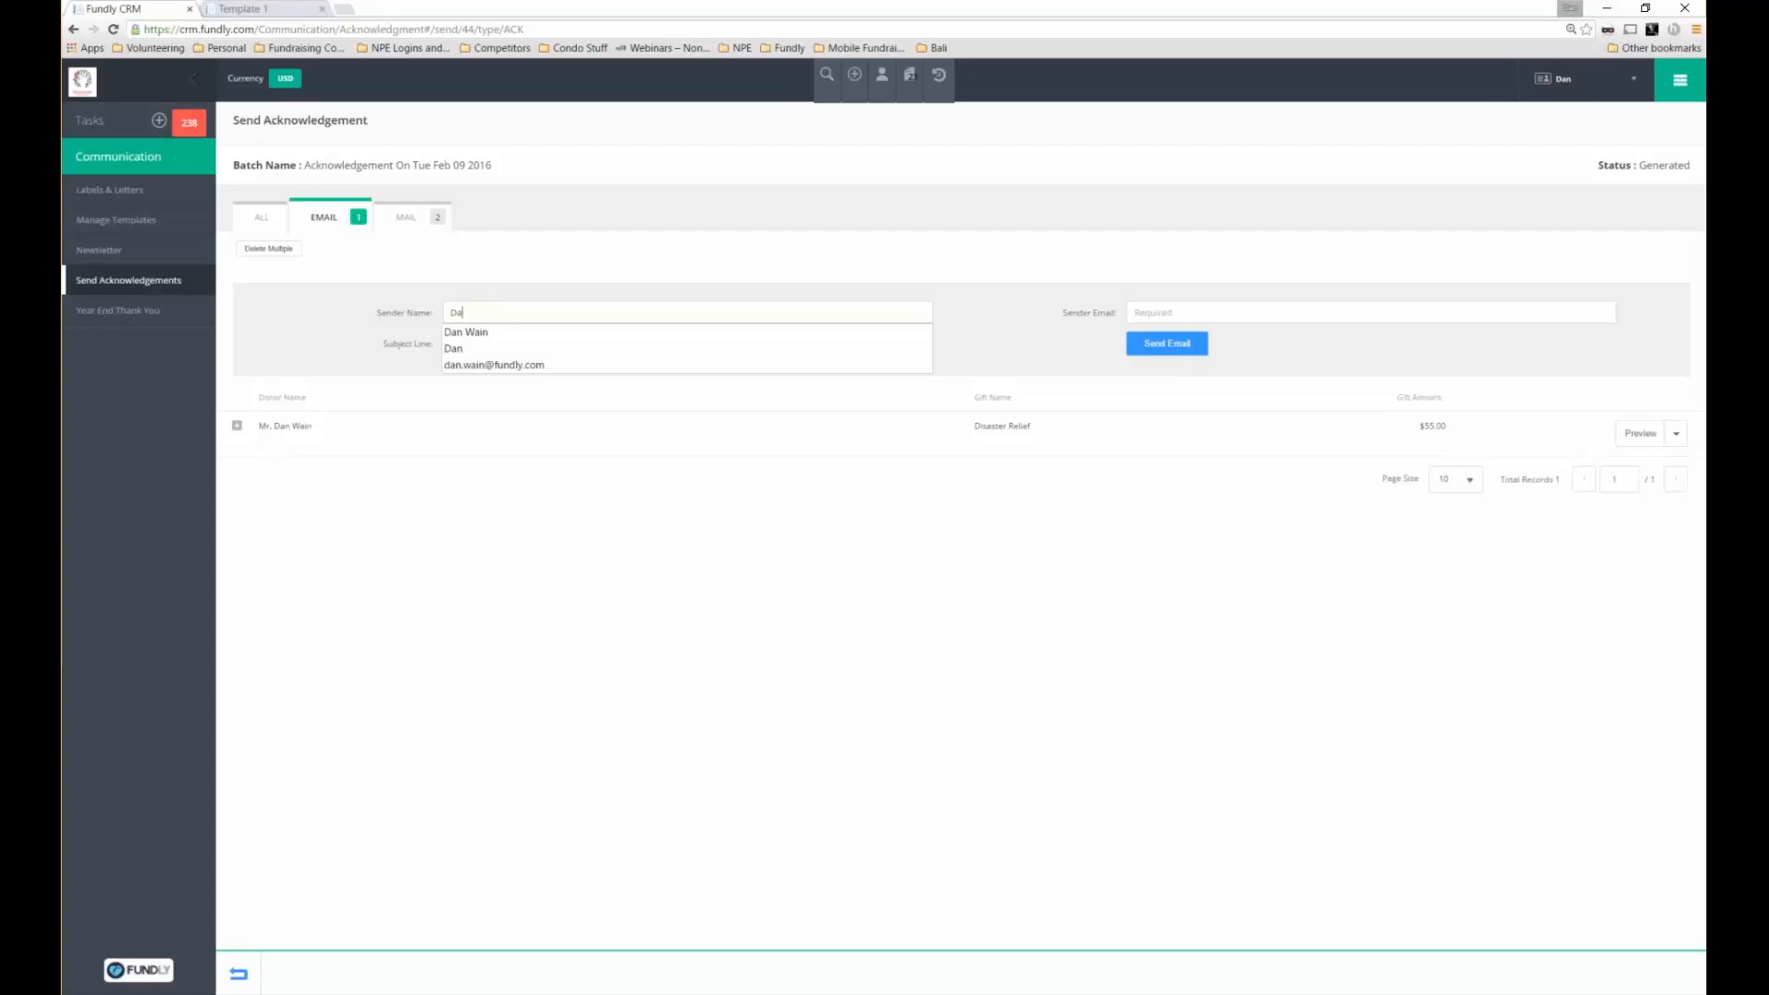
key("BackSpace")
key("BackSpace")
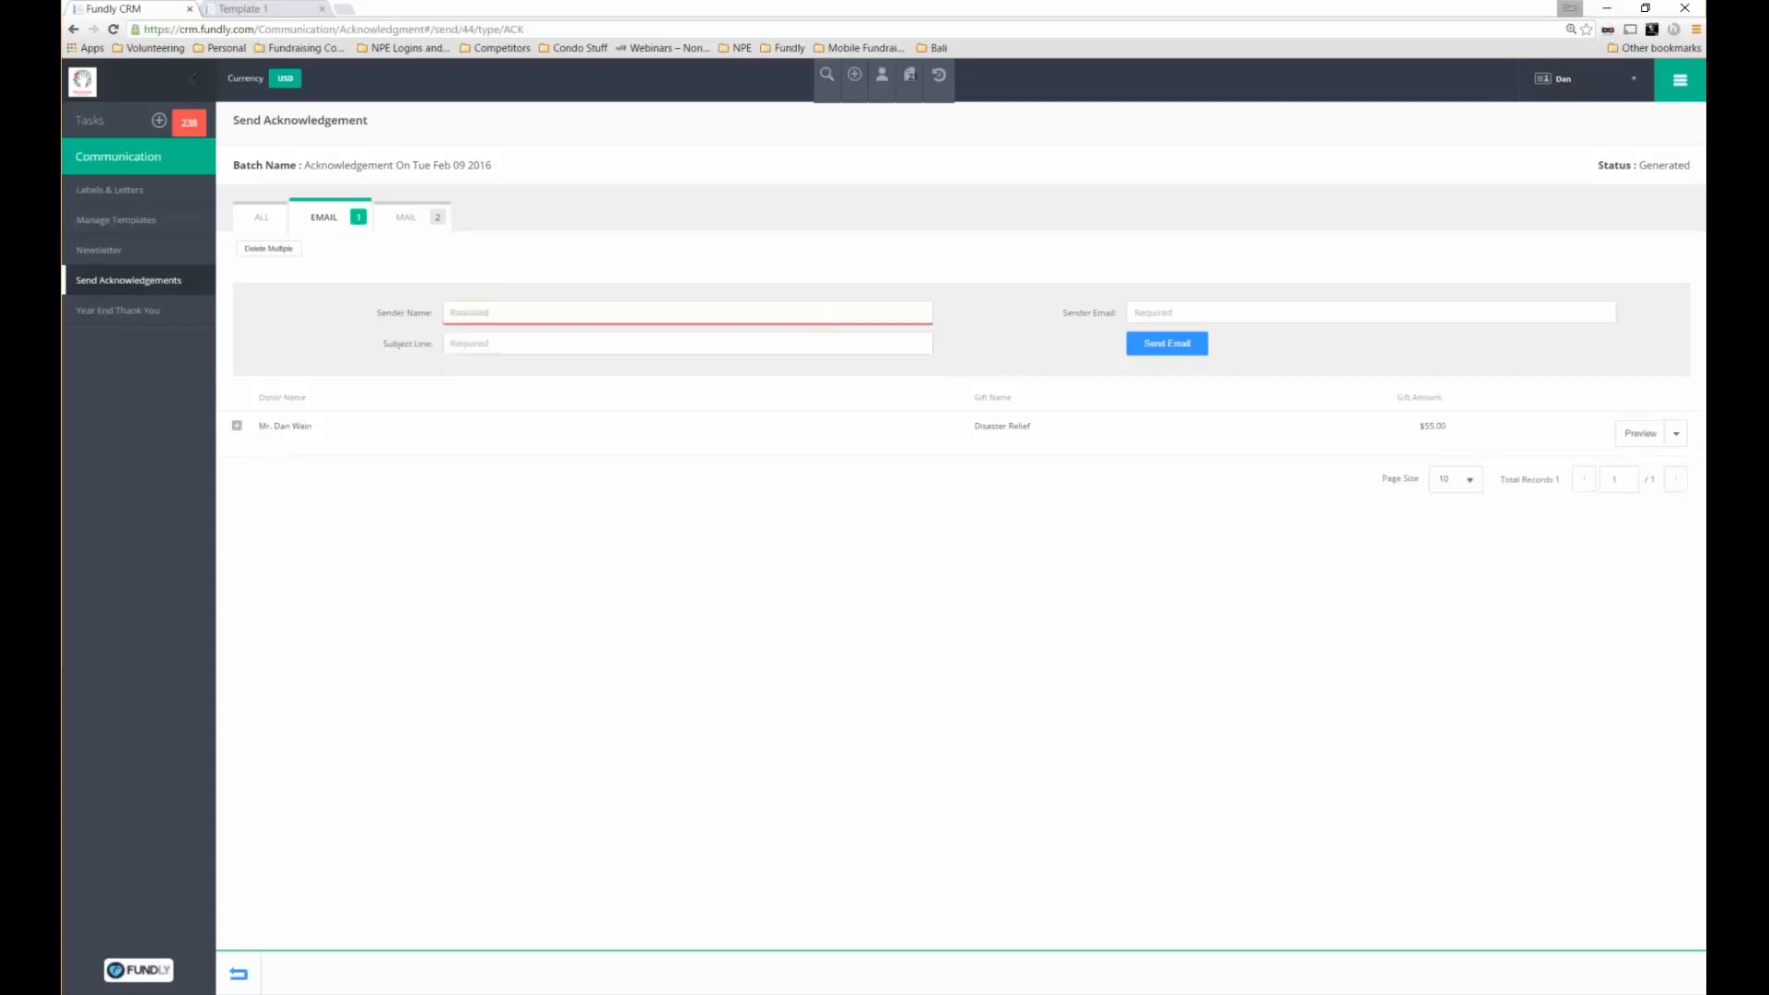
key("Tab")
type("pire")
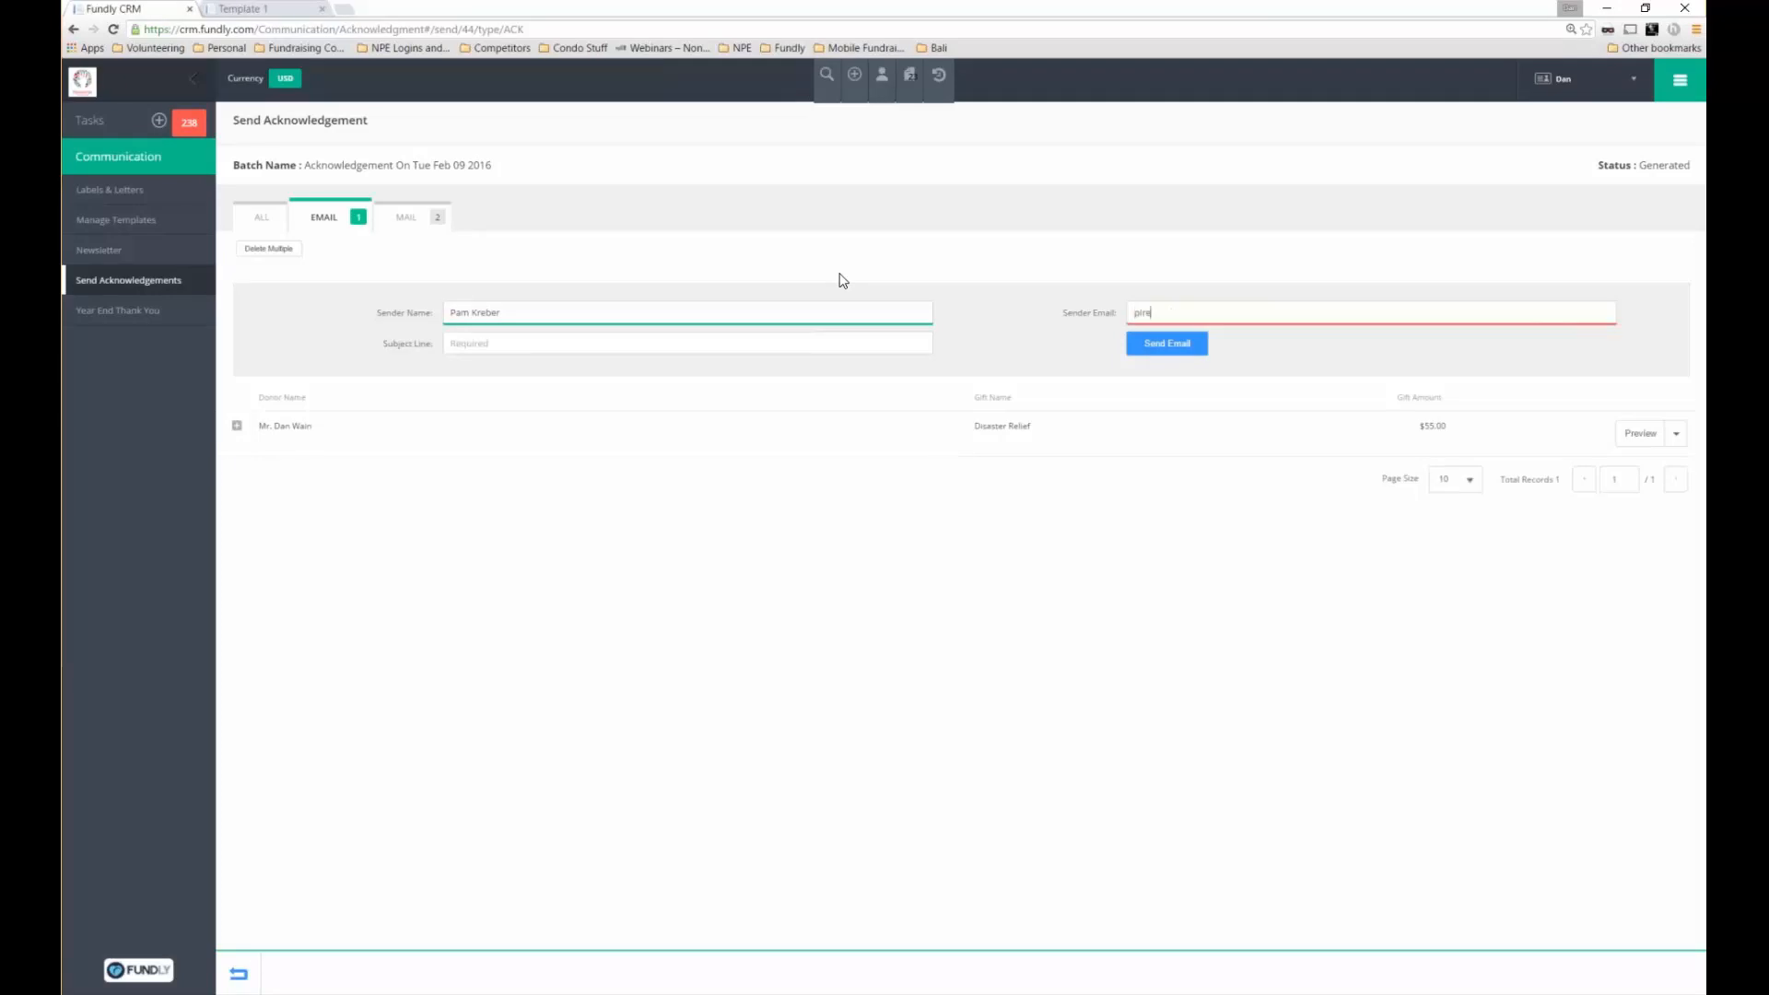
key("BackSpace")
key("BackSpace")
key("BackSpace")
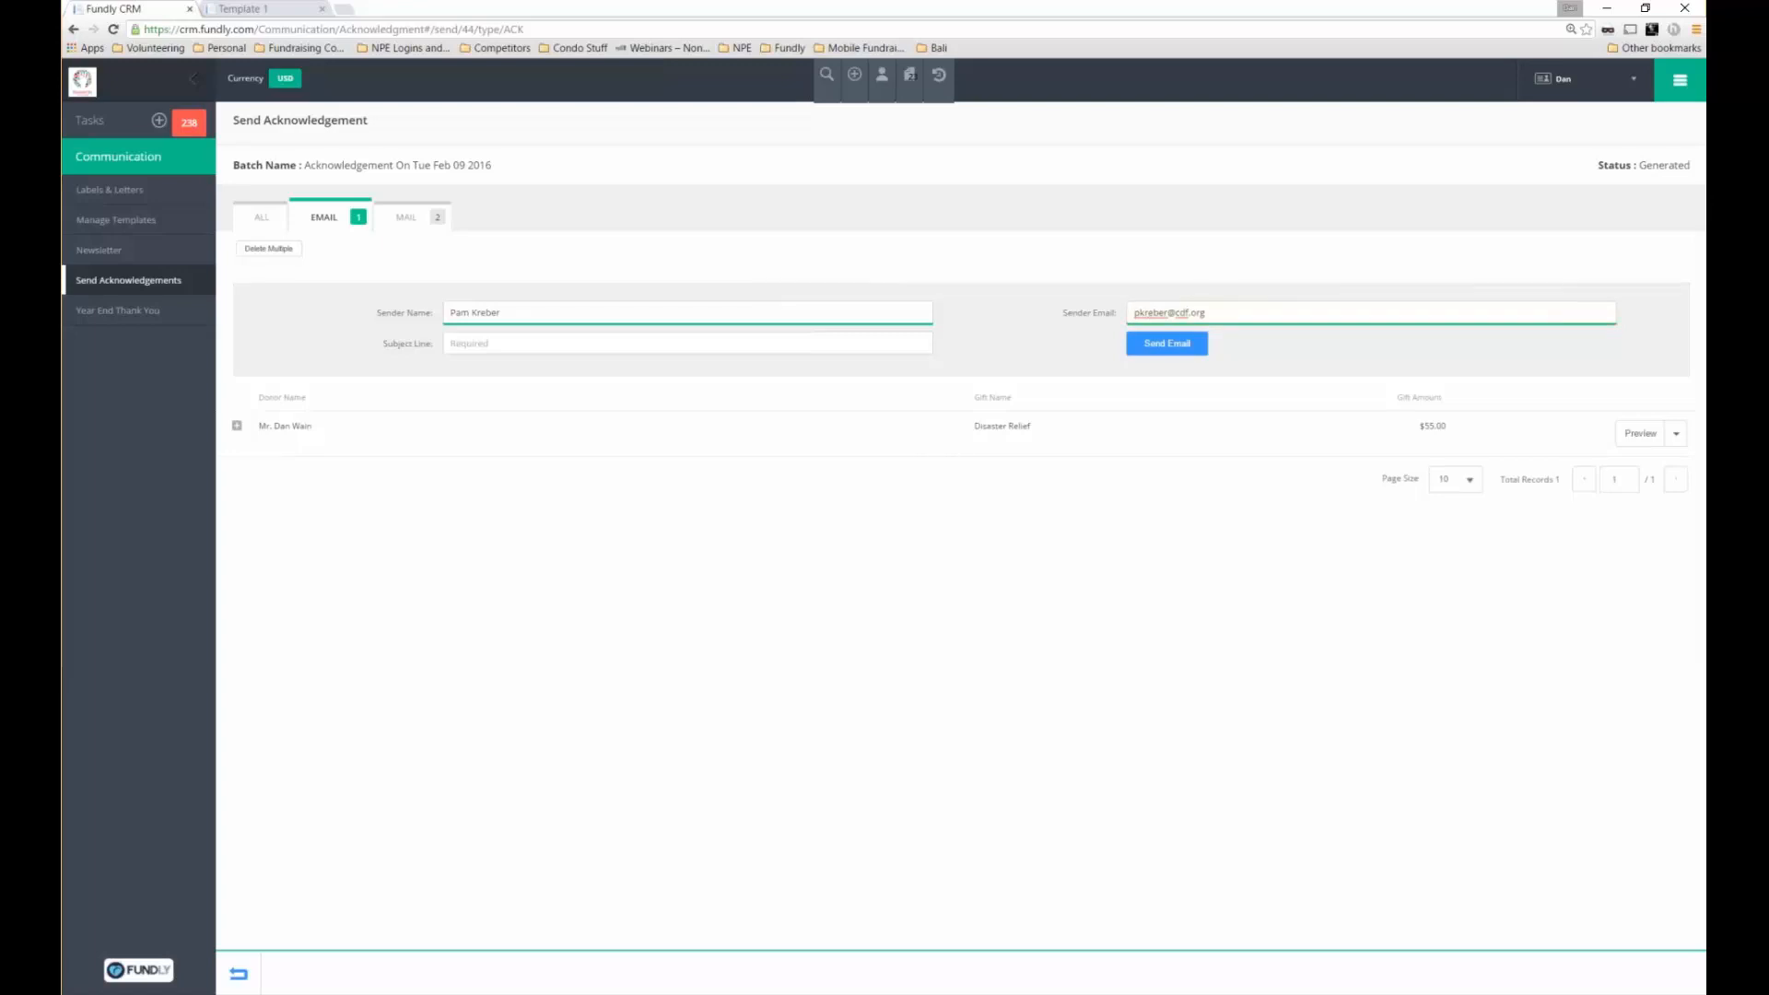
key("Tab")
type("You are")
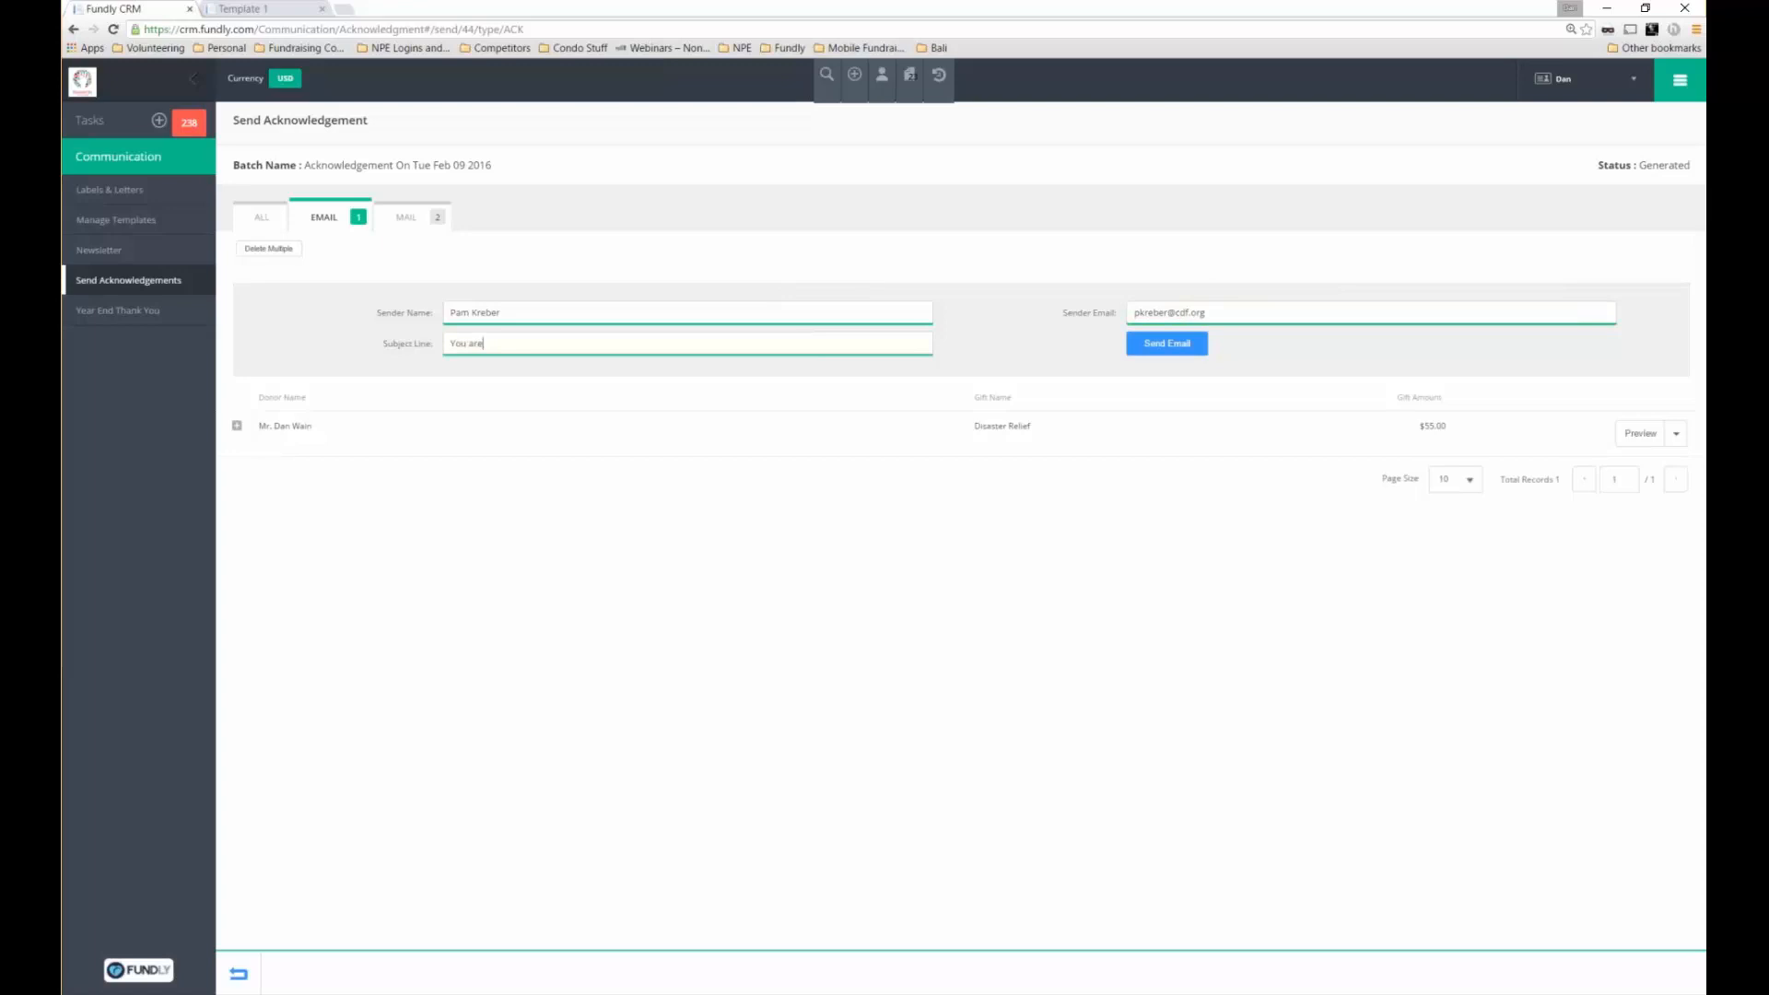
type(" greatly appreciated!")
Preview the recipient's letter as a PDF, then send the acknowledgement e-mail for processing
left_click(1676, 433)
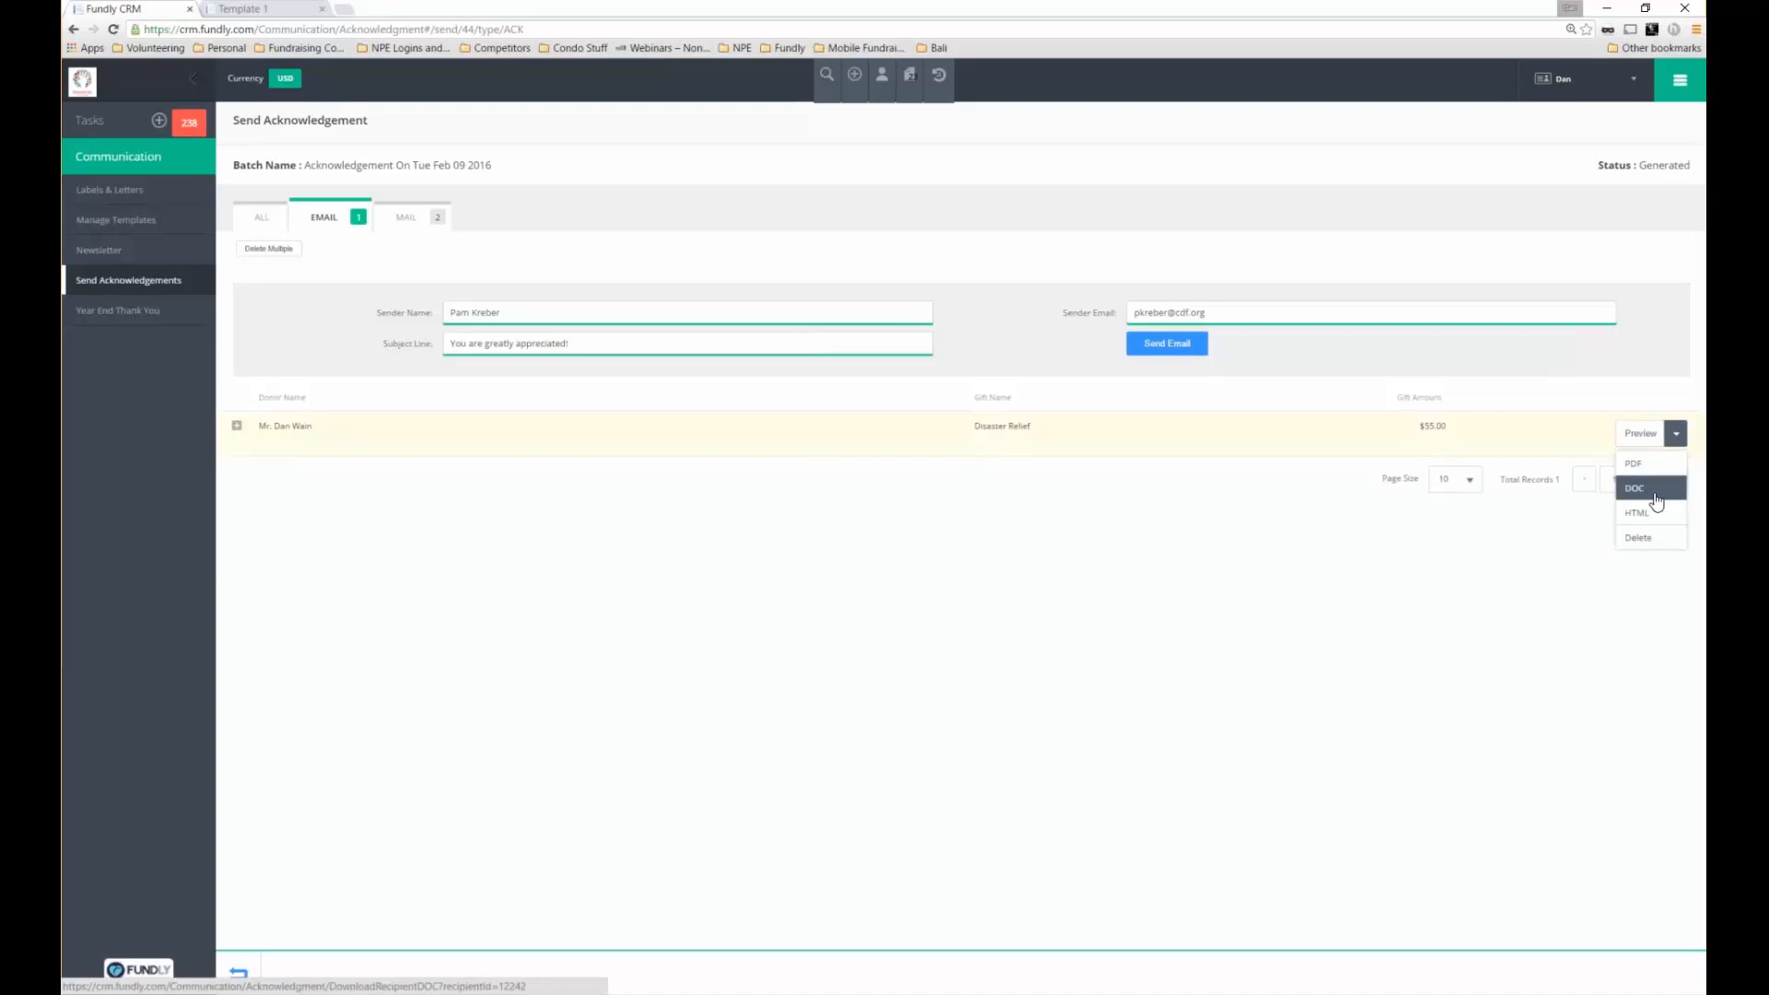
left_click(1654, 491)
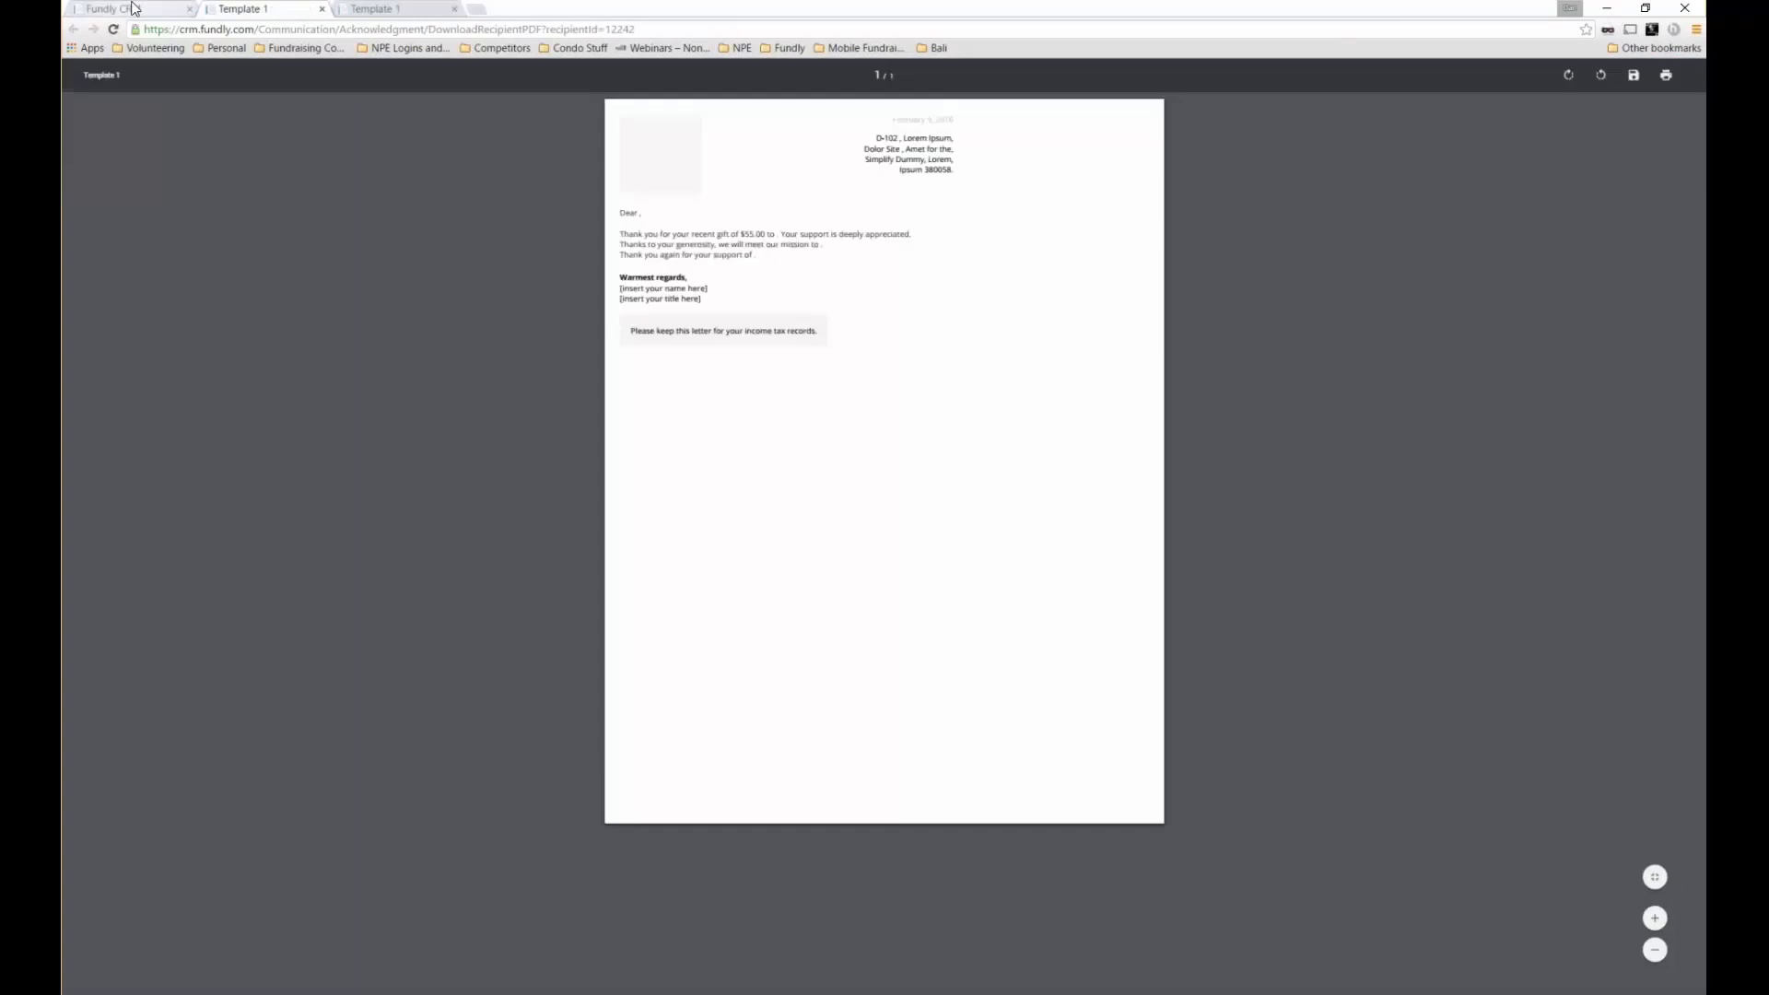
left_click(133, 8)
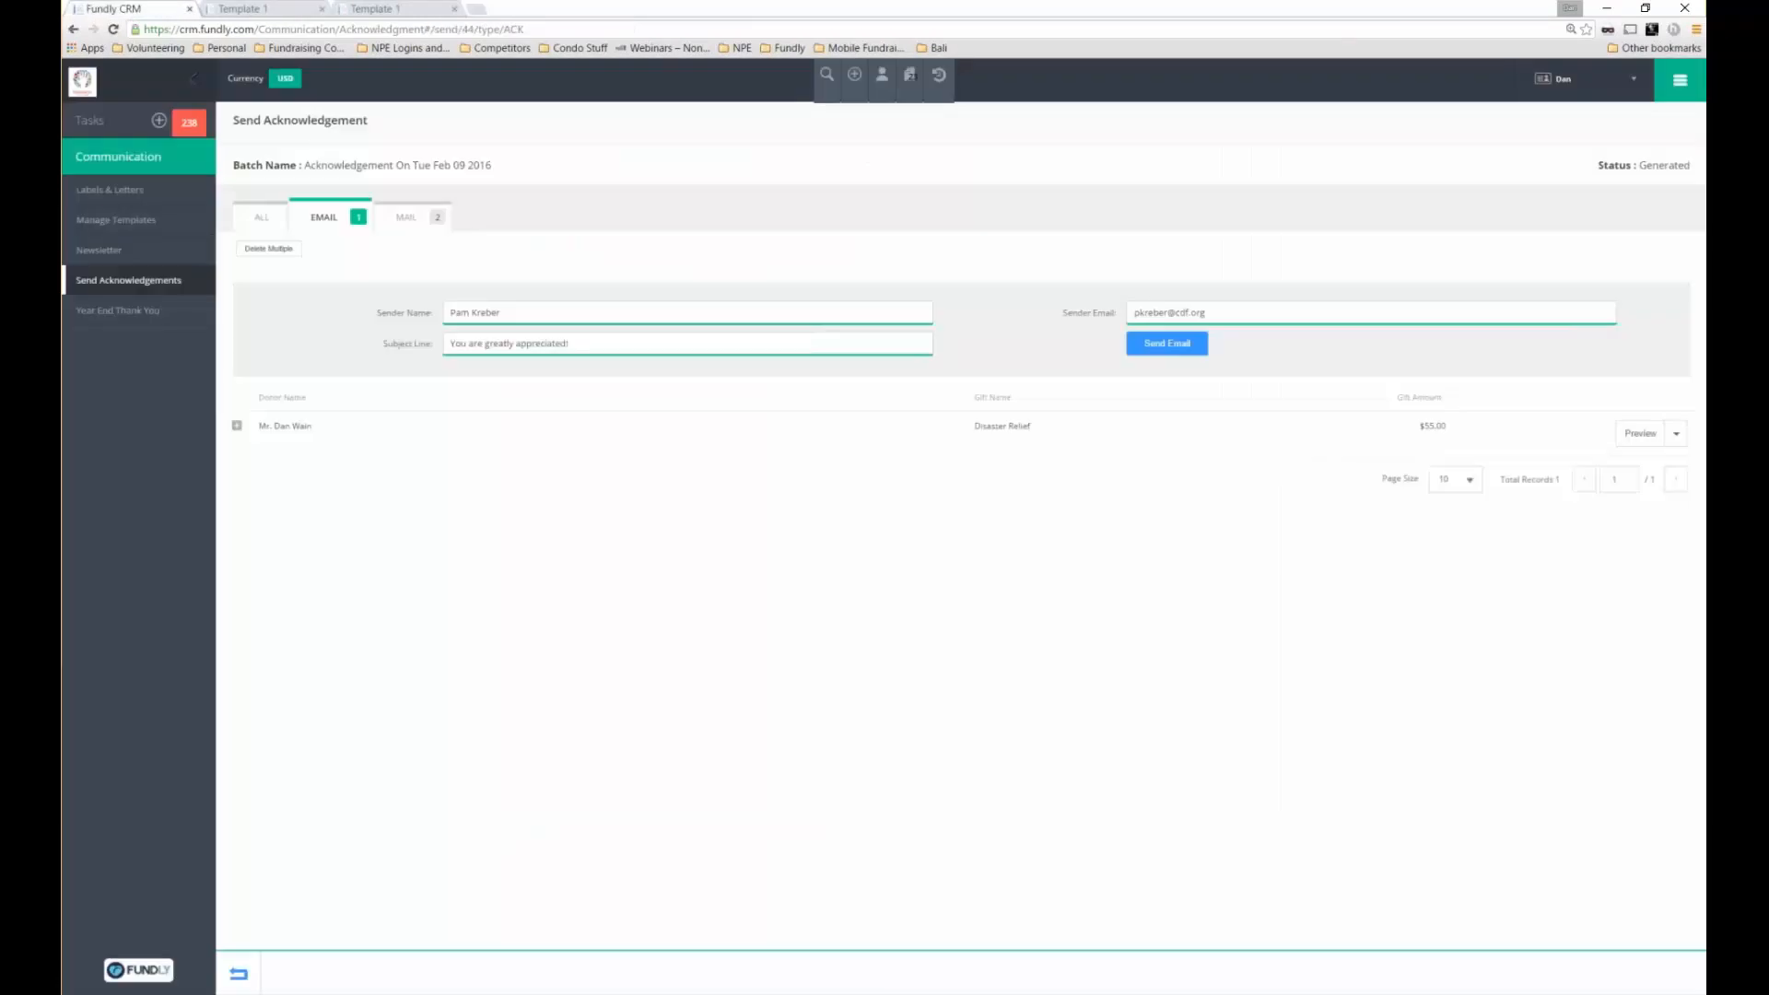
left_click(1167, 348)
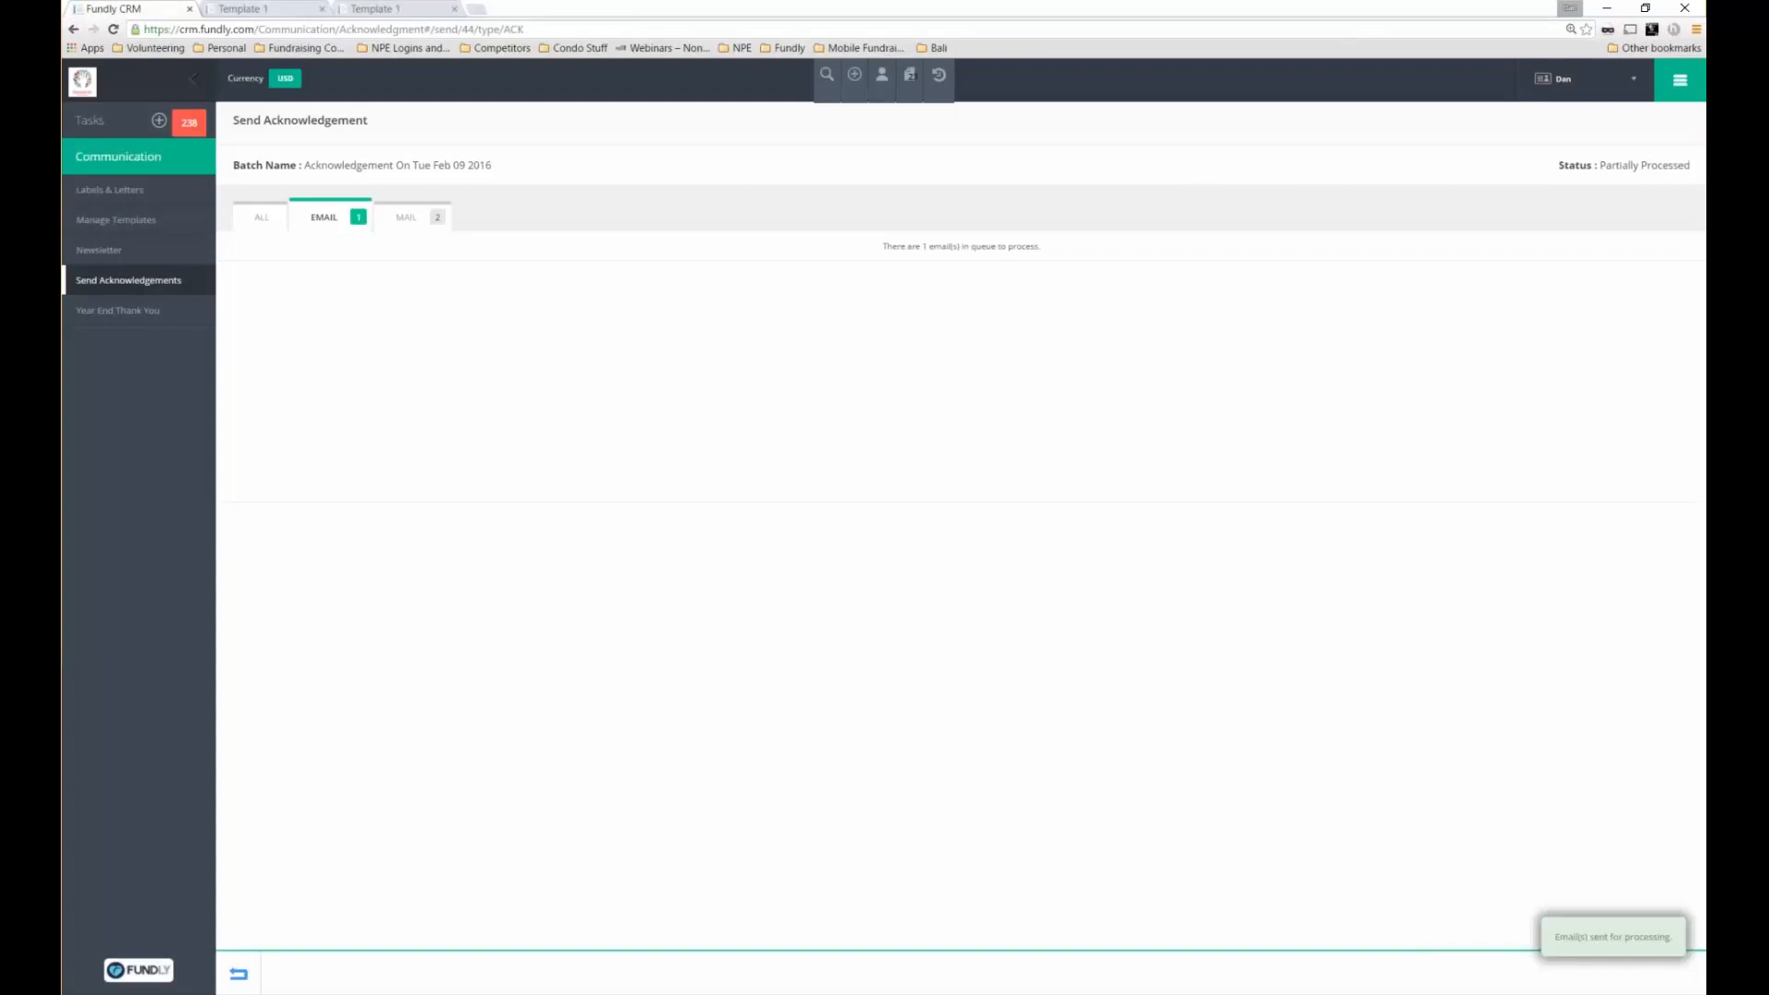
left_click_drag(231, 115, 1035, 253)
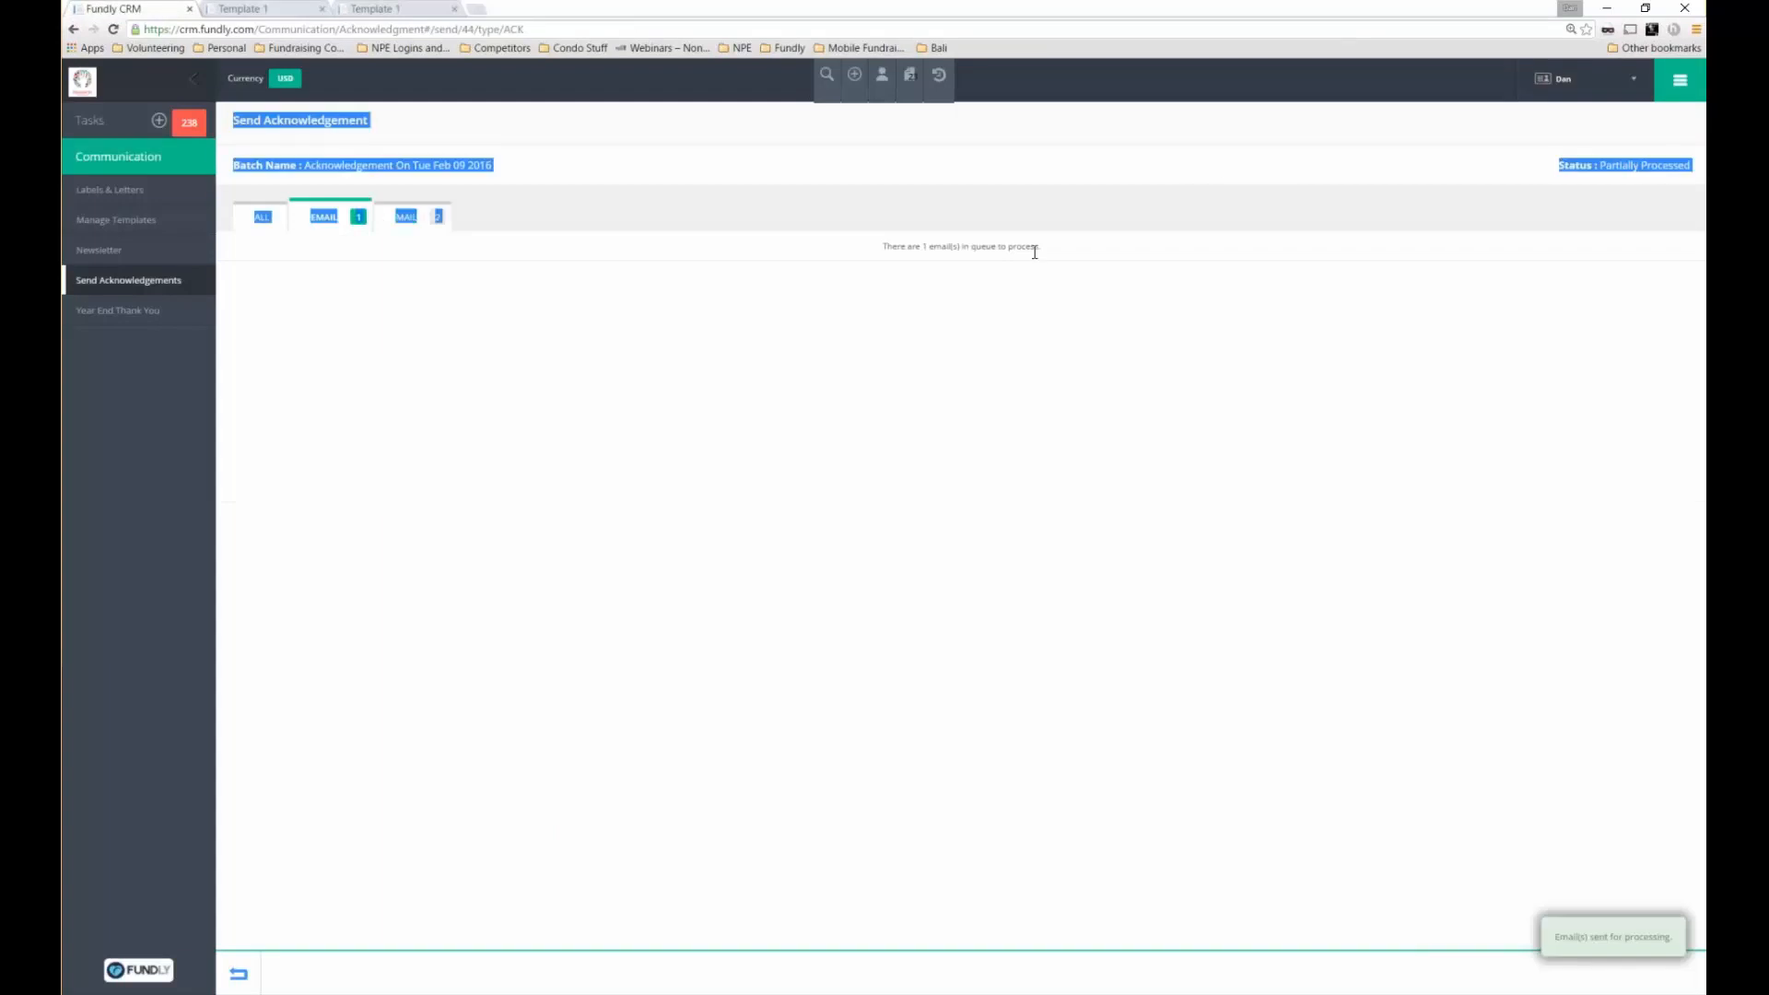
triple_click(1034, 250)
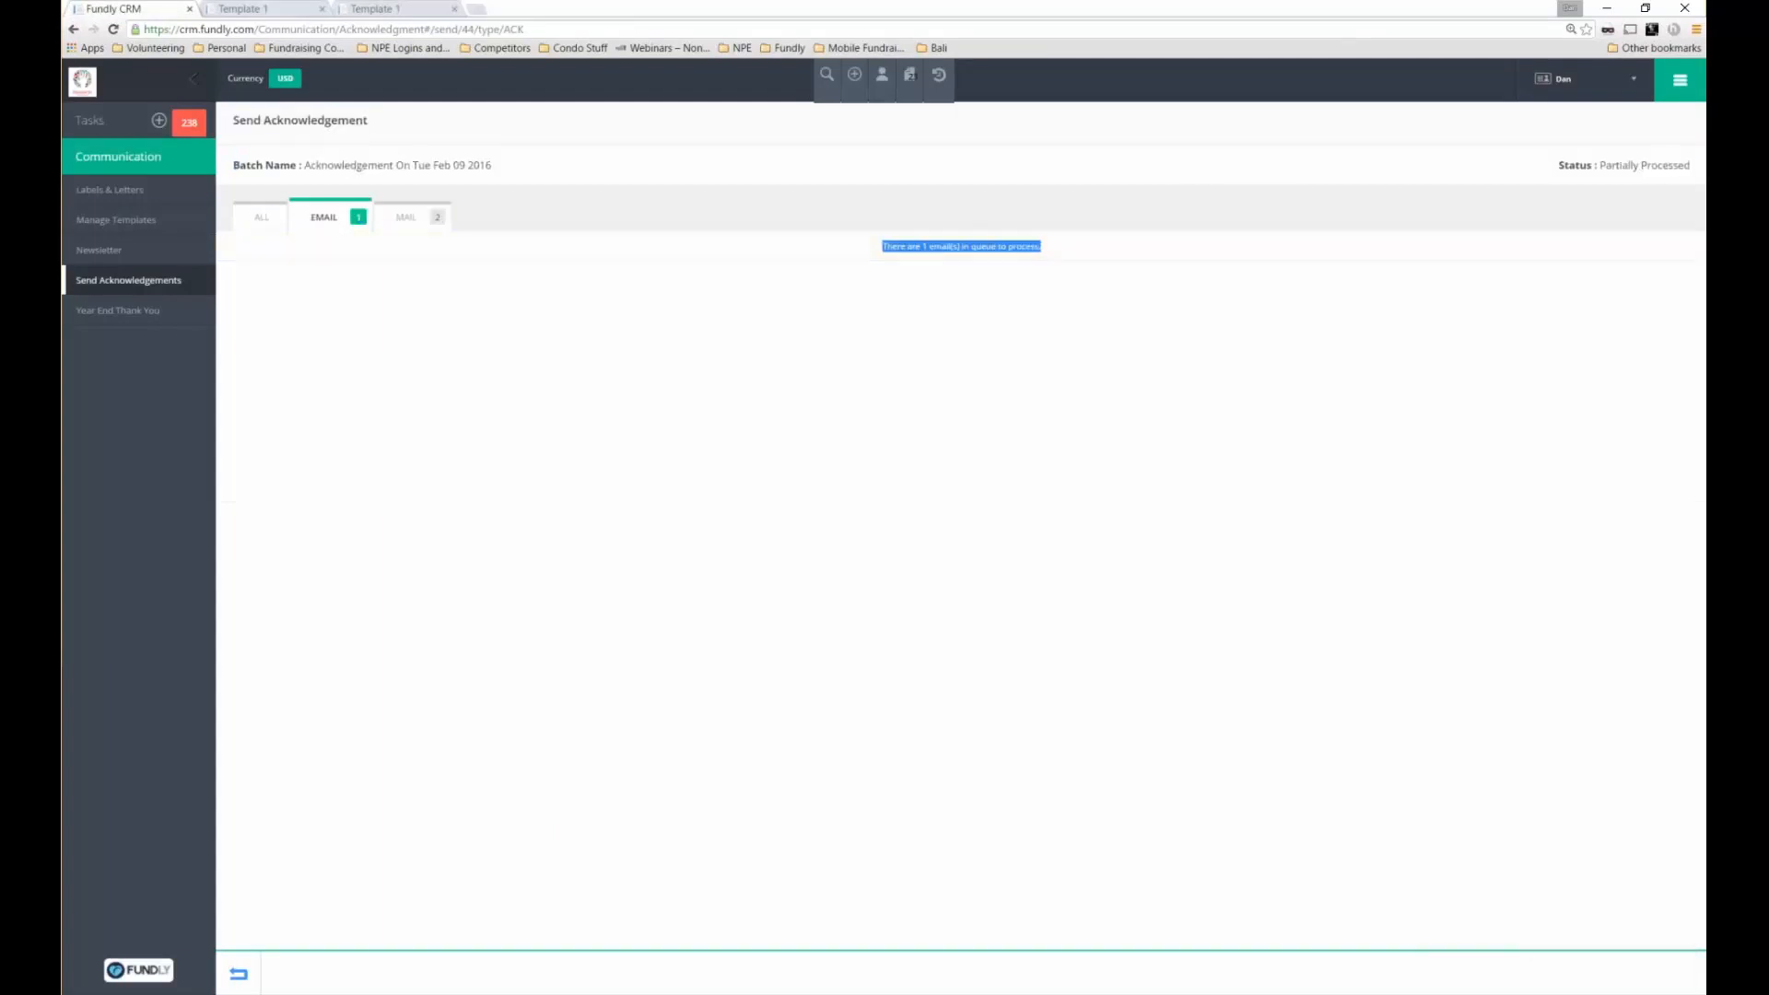
Download the $55.00 and $24.00 mail letters as one PDF and scroll through both pages
left_click(405, 216)
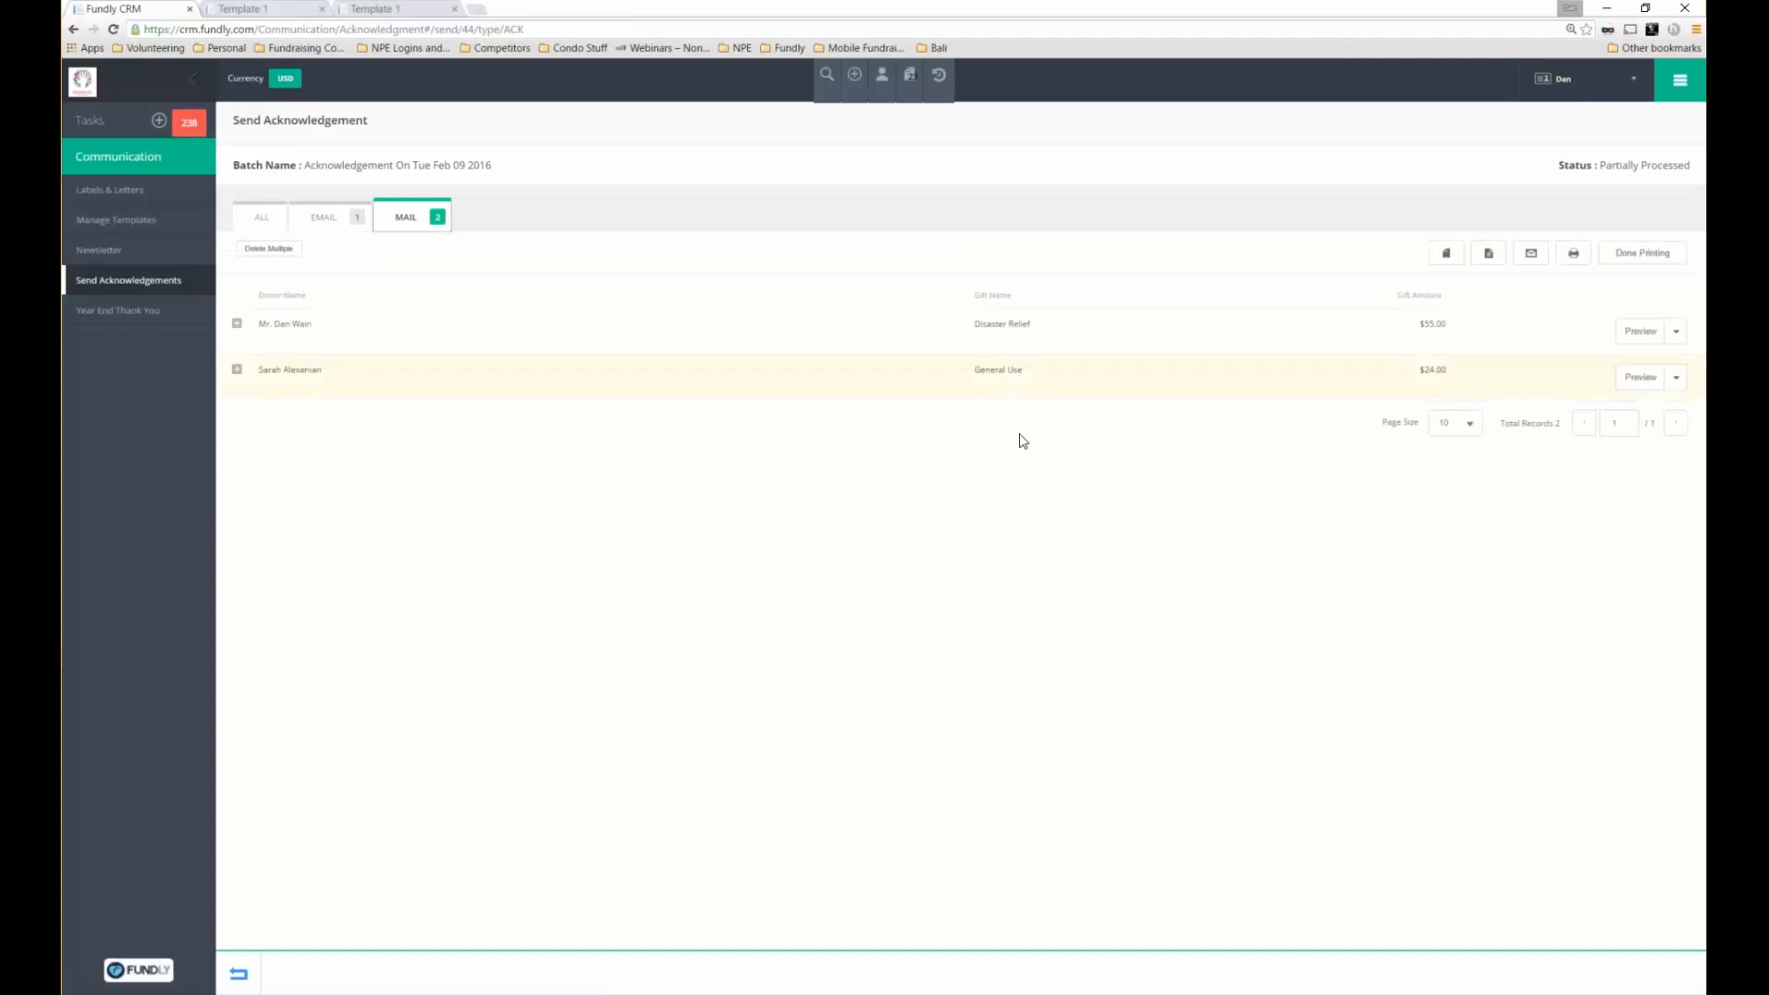
left_click(1455, 253)
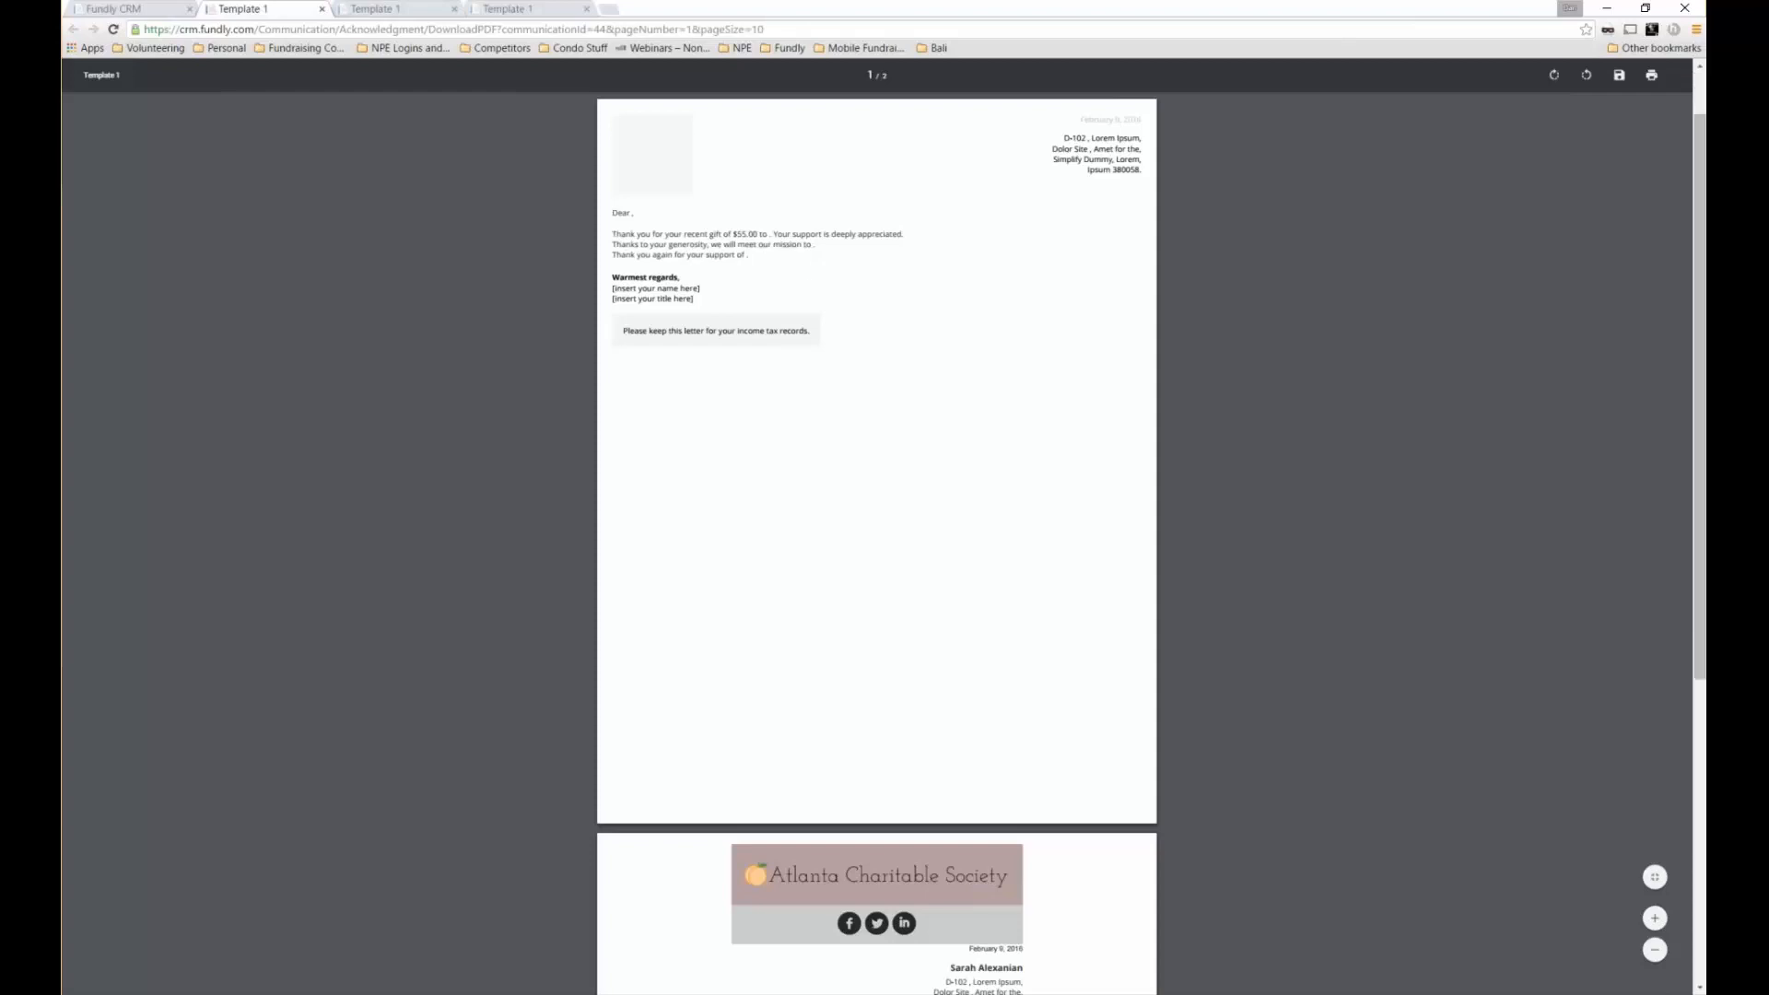
scroll(728, 508, "down", 5)
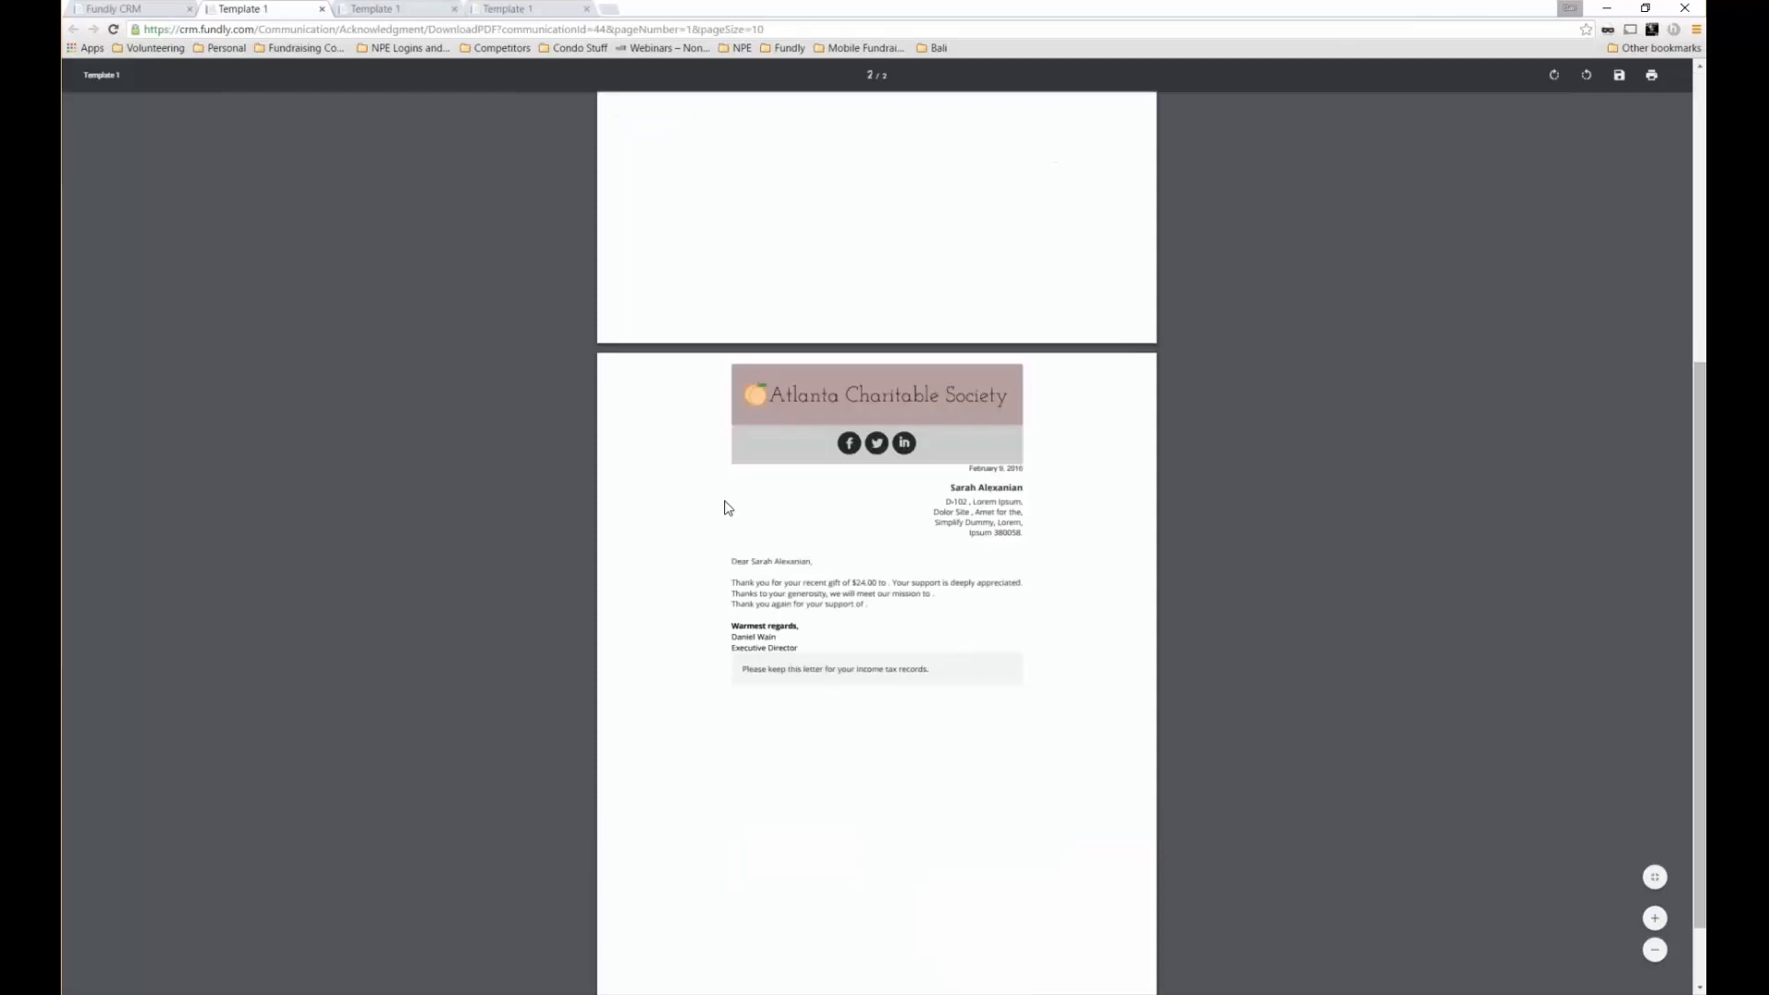
scroll(728, 508, "down", 1)
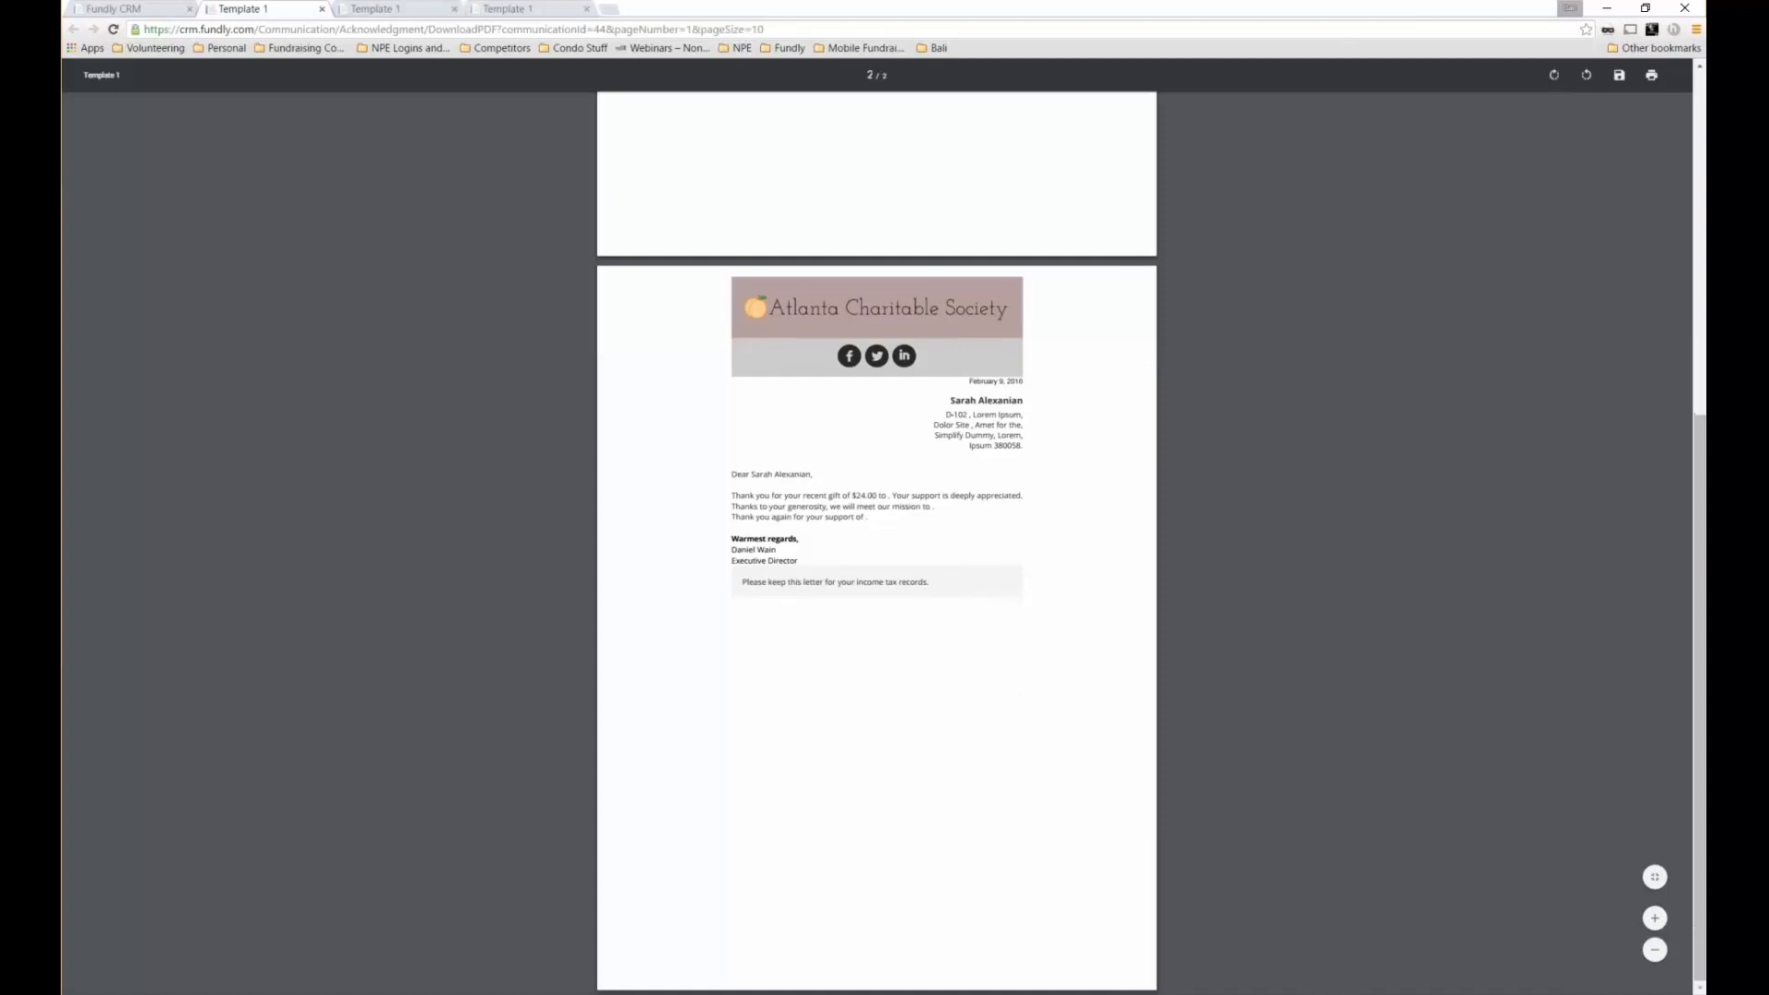
scroll(1040, 541, "up", 3)
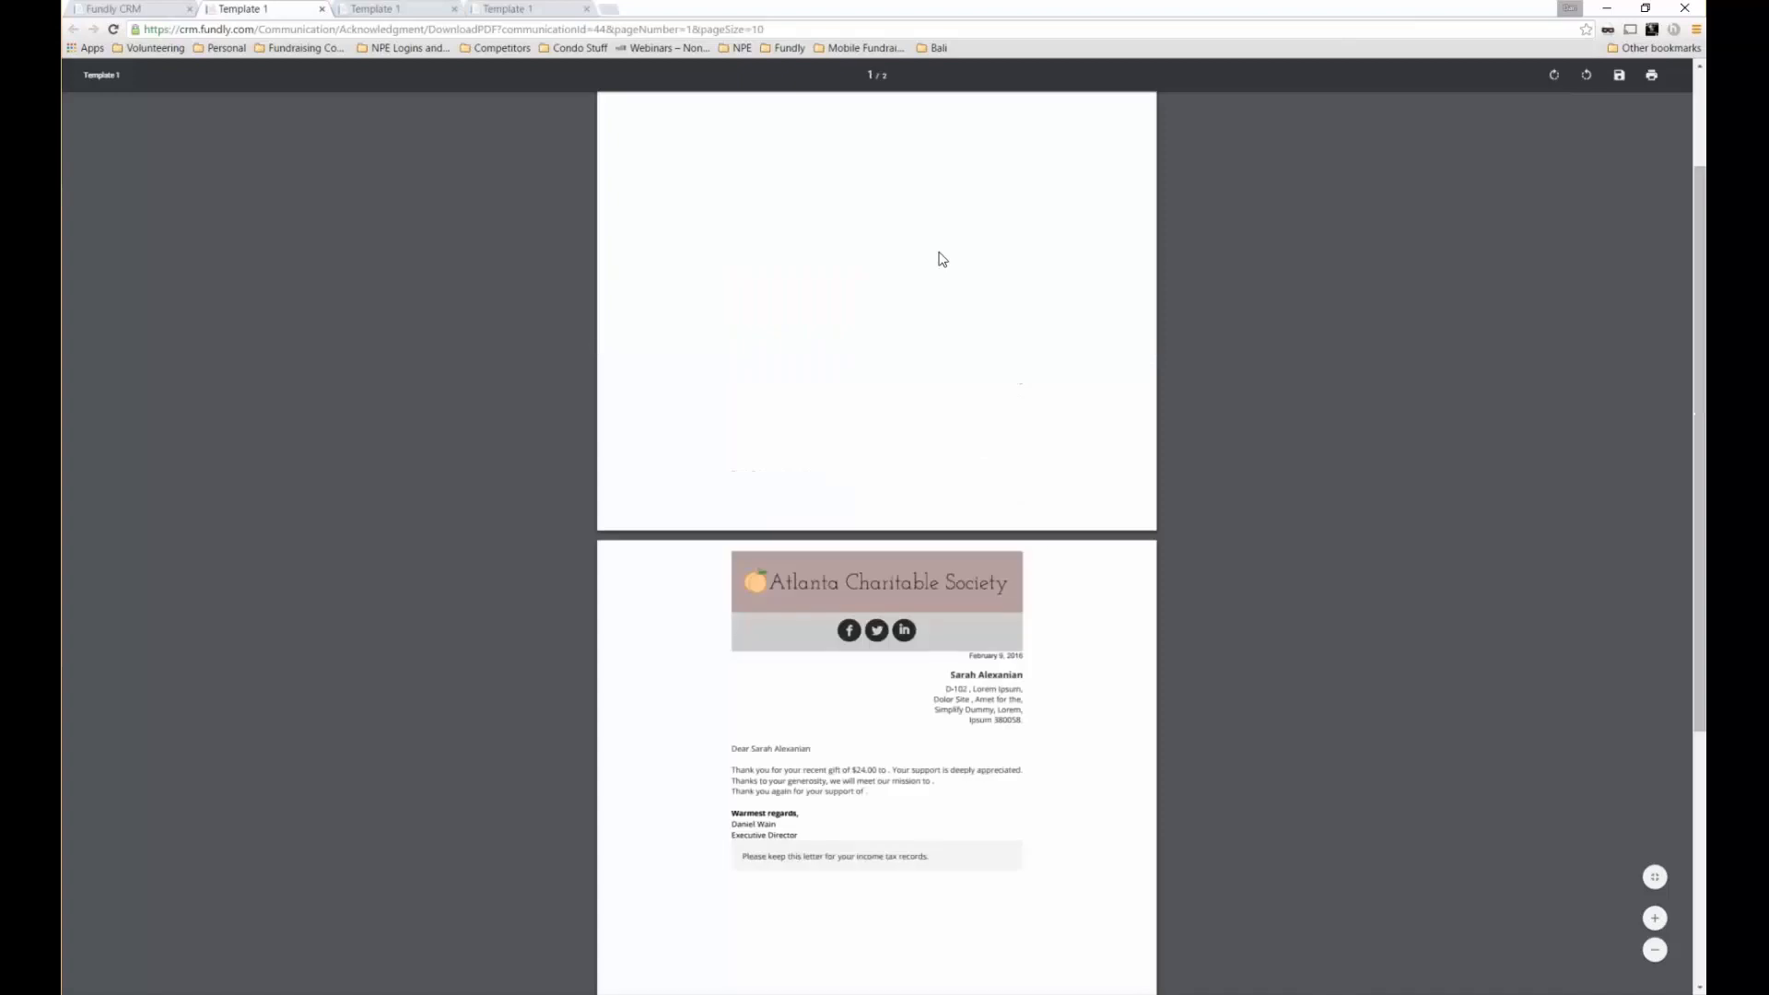
scroll(941, 259, "up", 3)
scroll(967, 510, "down", 3)
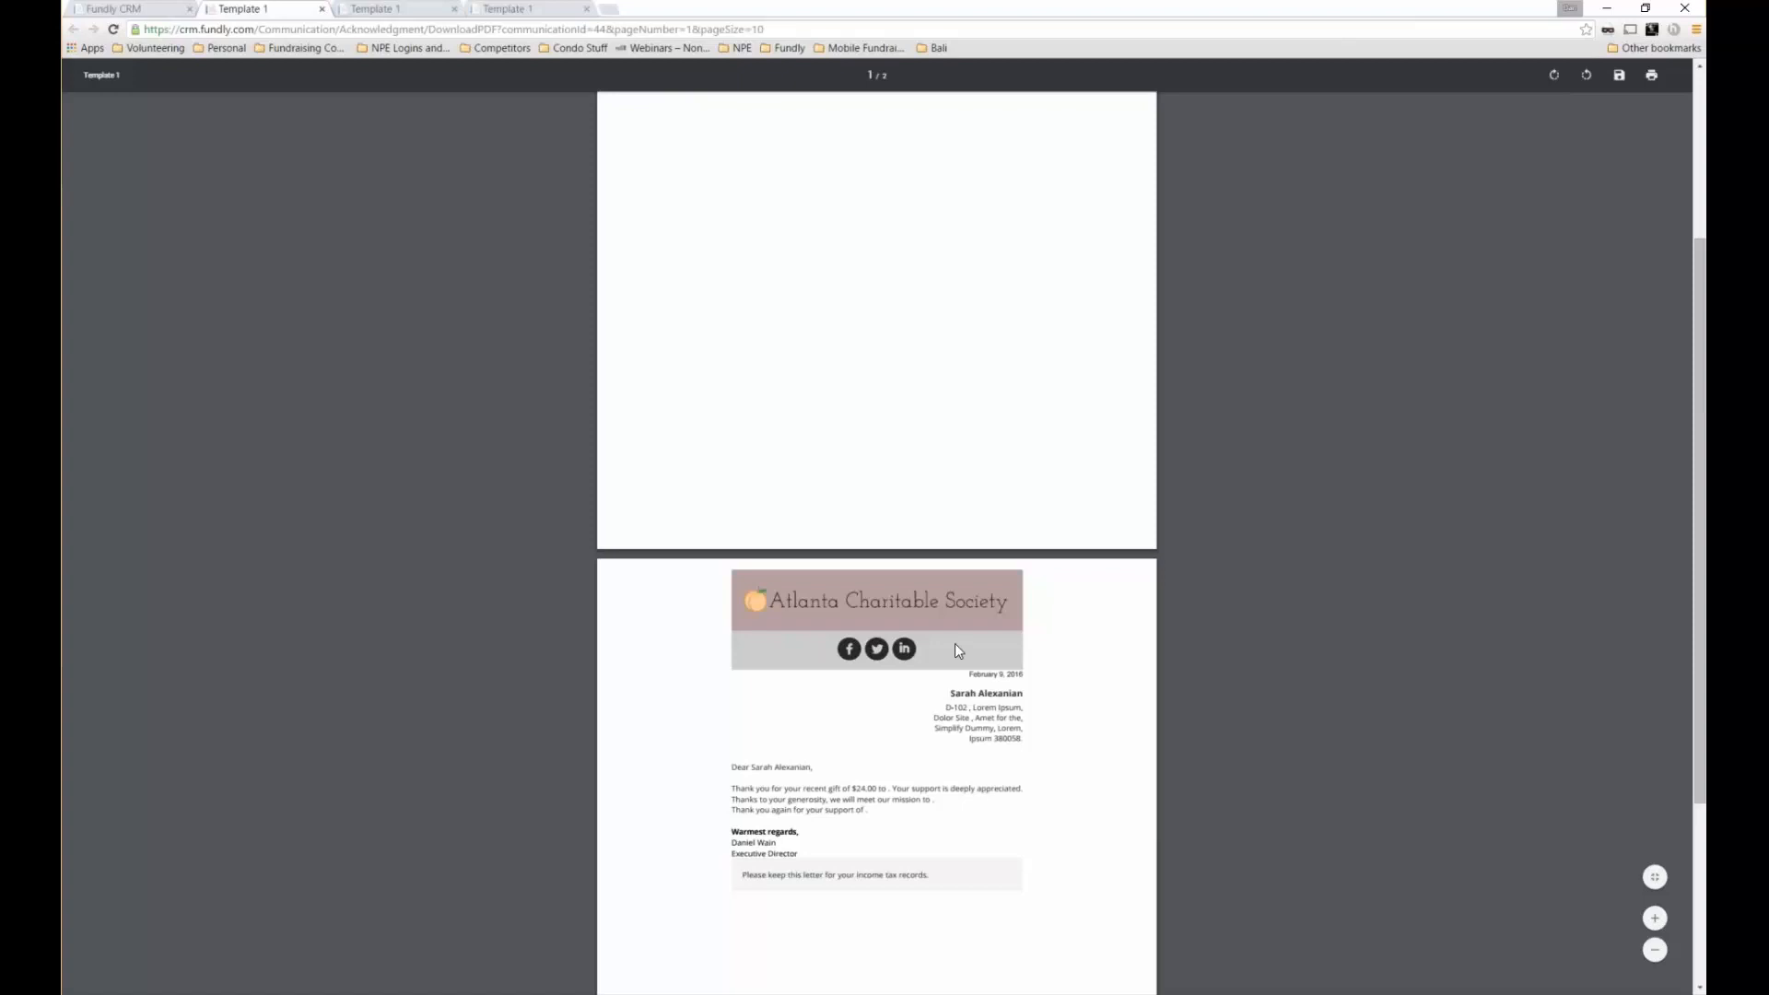
scroll(954, 649, "down", 1)
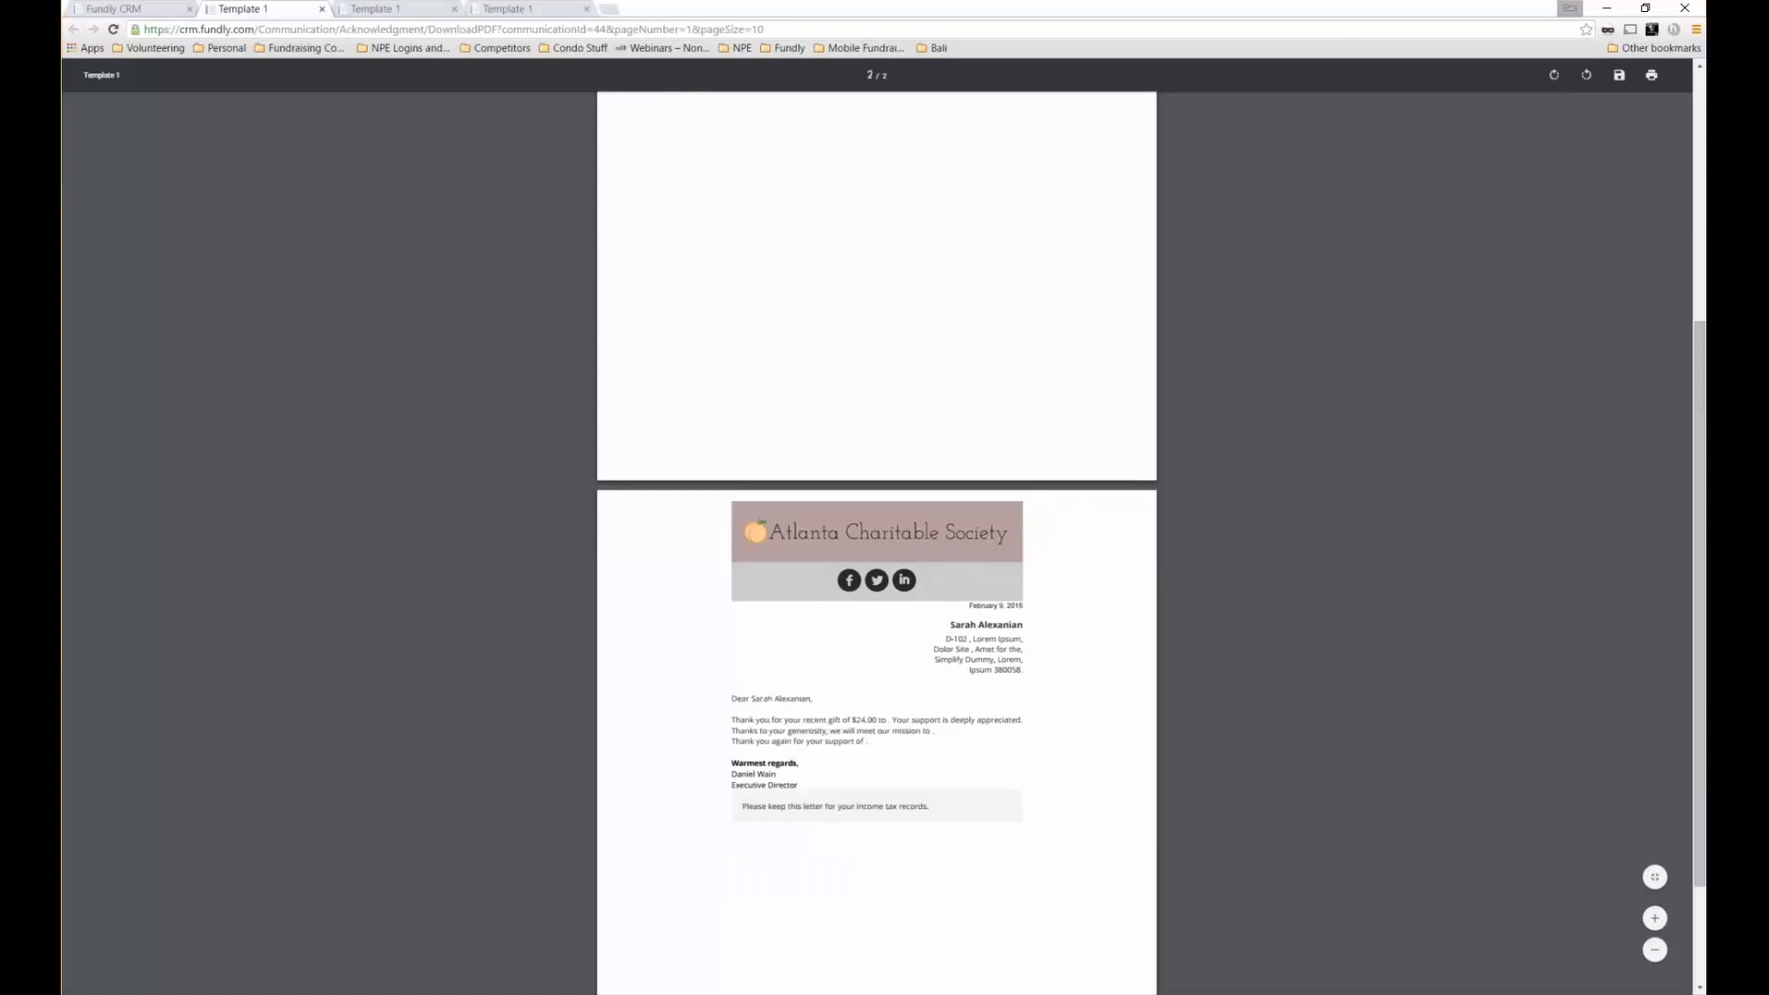
scroll(835, 590, "down", 2)
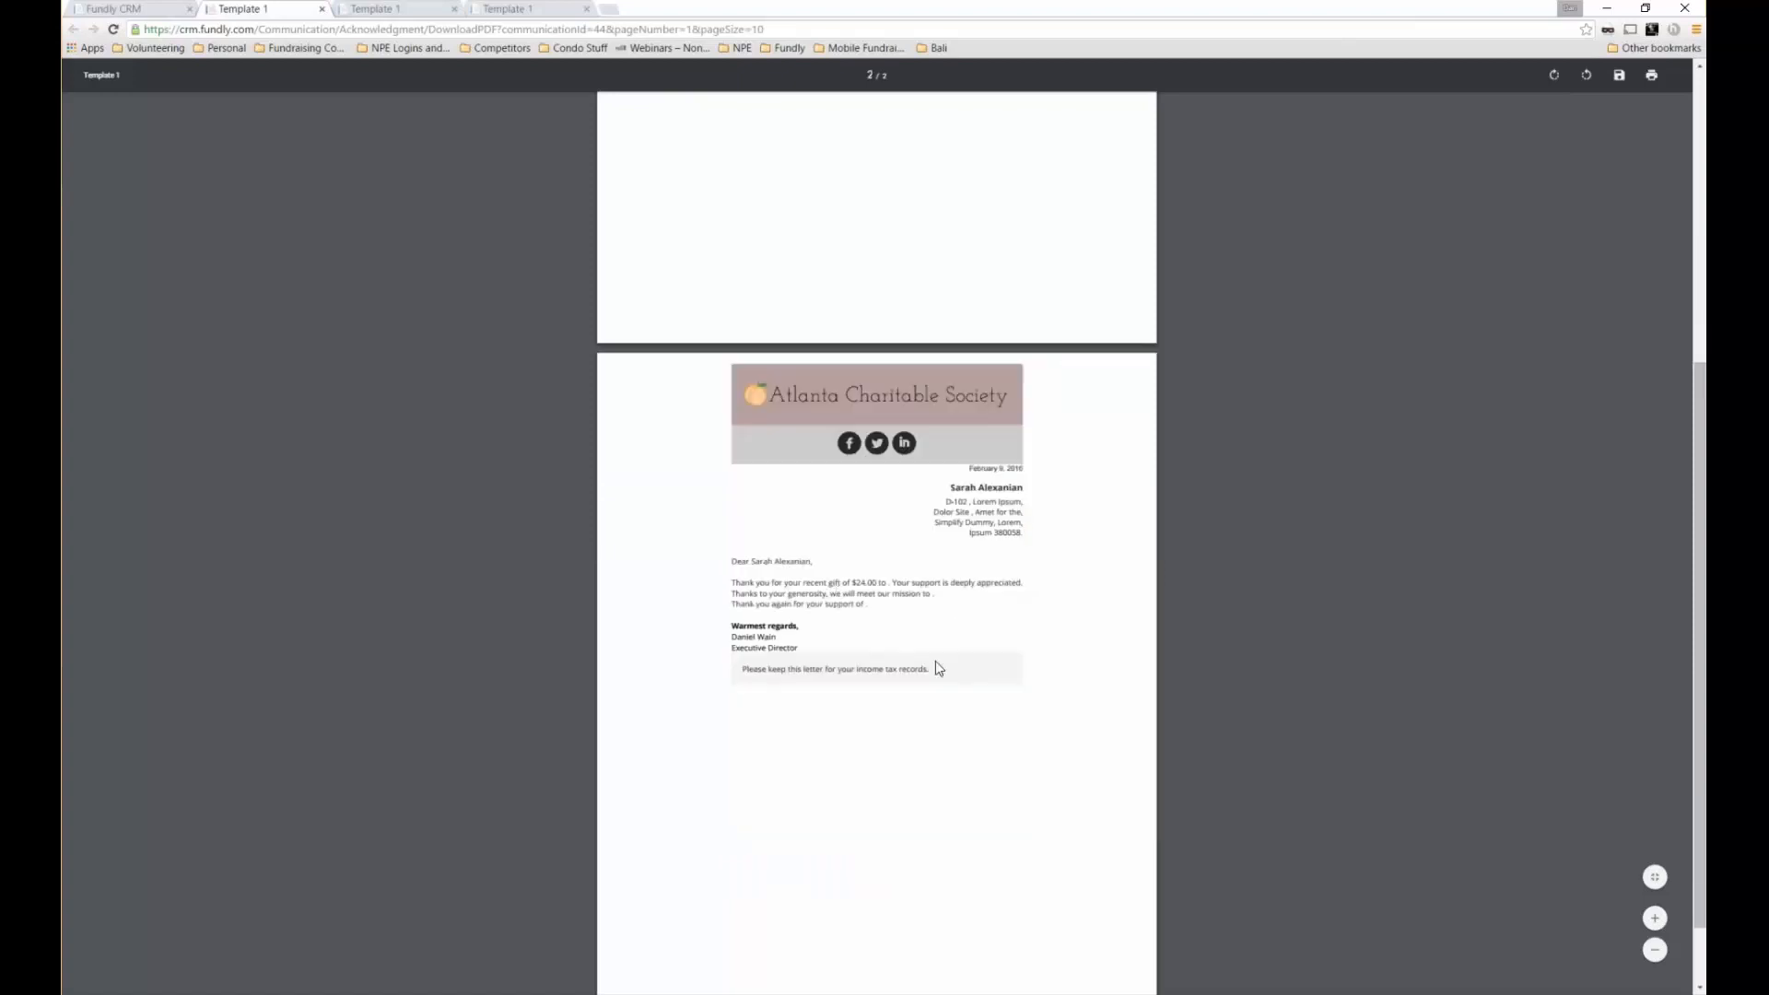
scroll(936, 660, "up", 2)
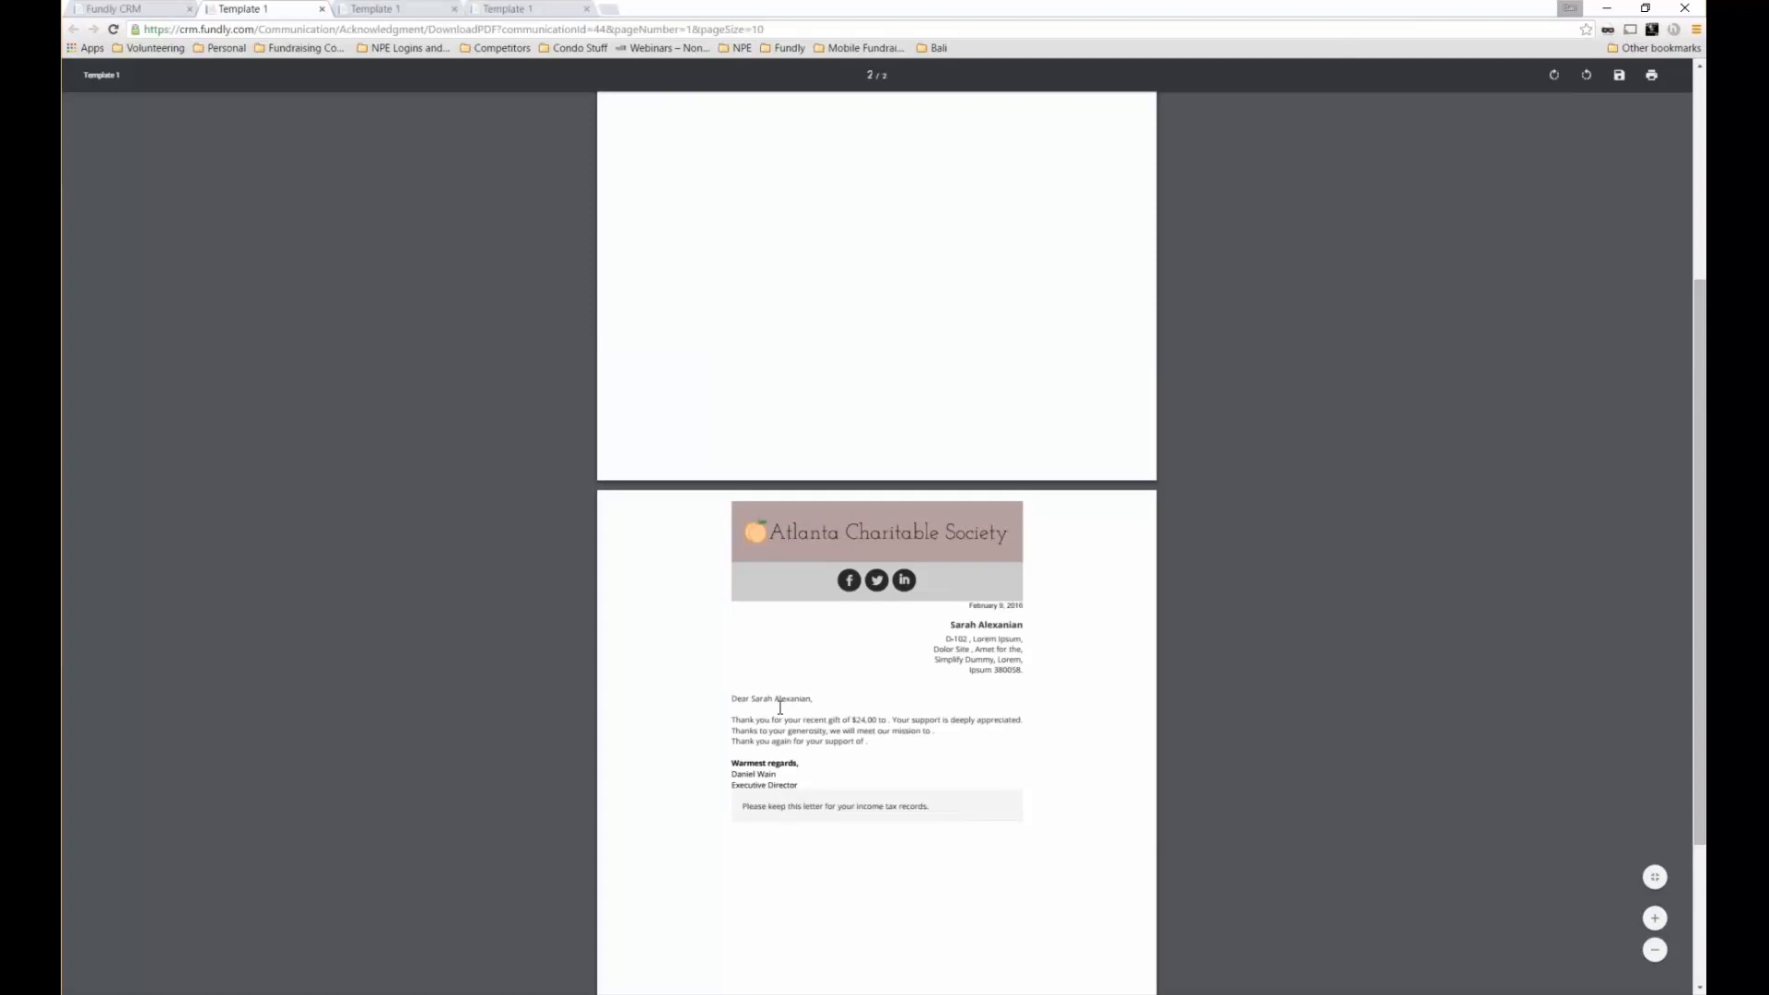
scroll(780, 706, "up", 3)
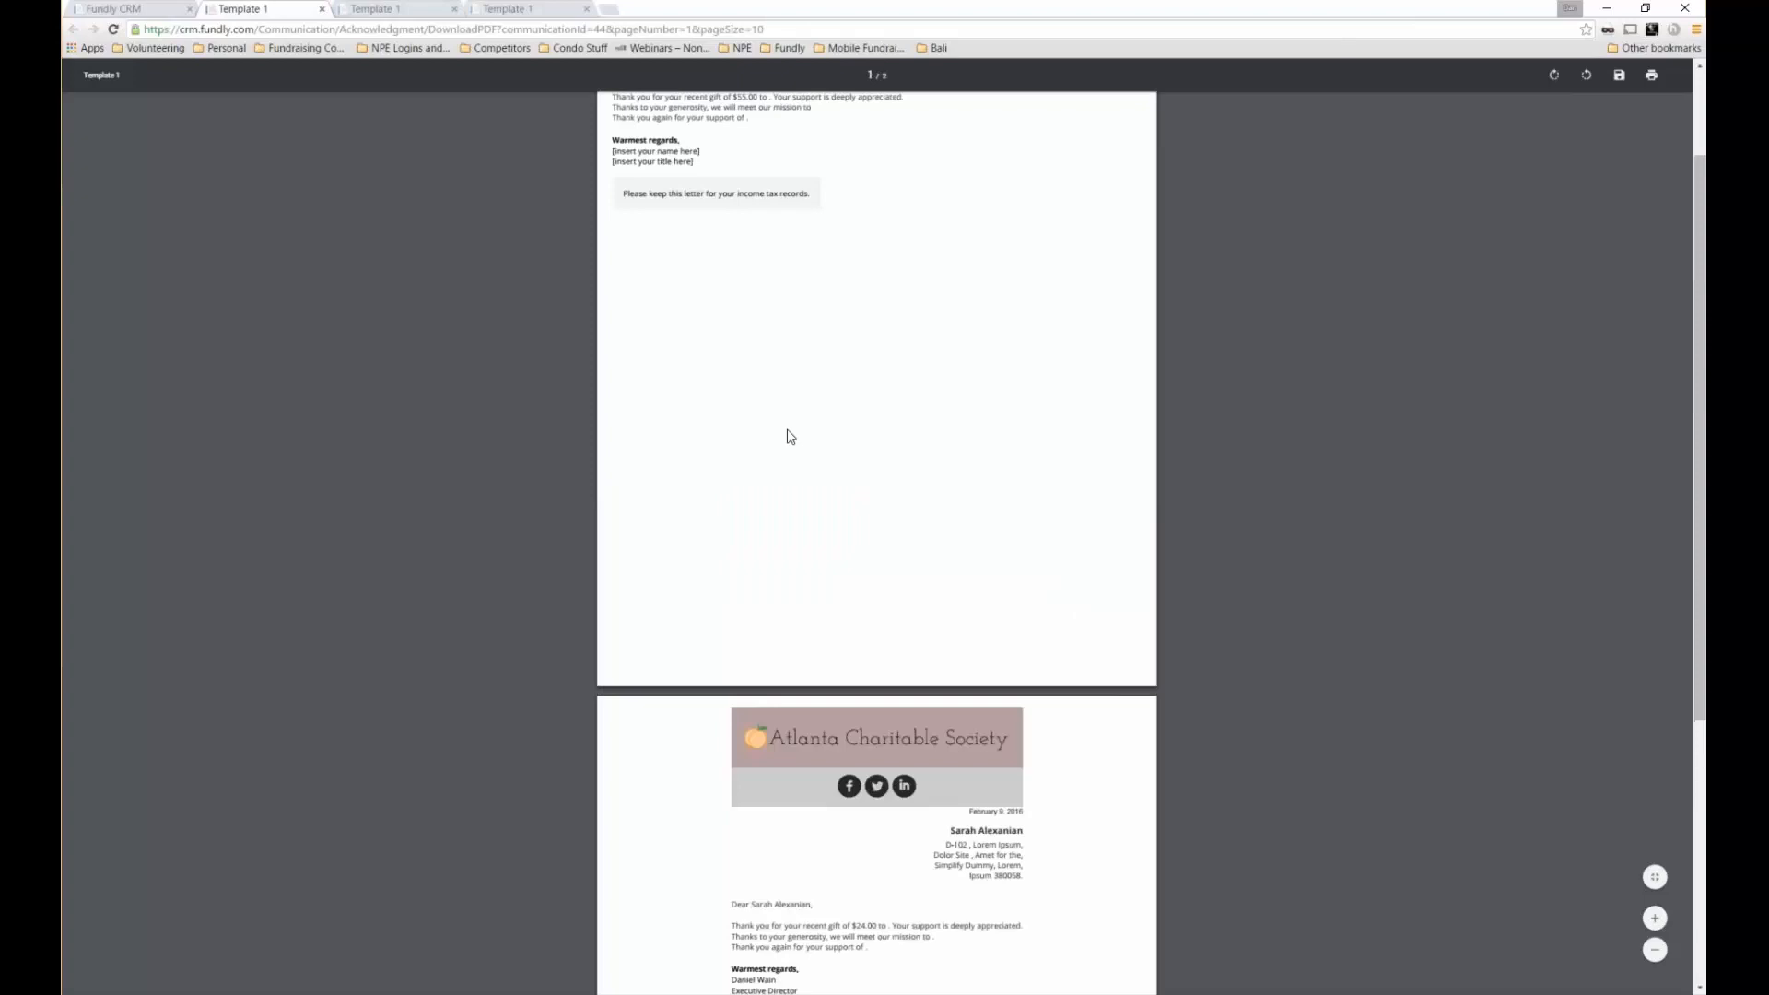
scroll(789, 437, "up", 2)
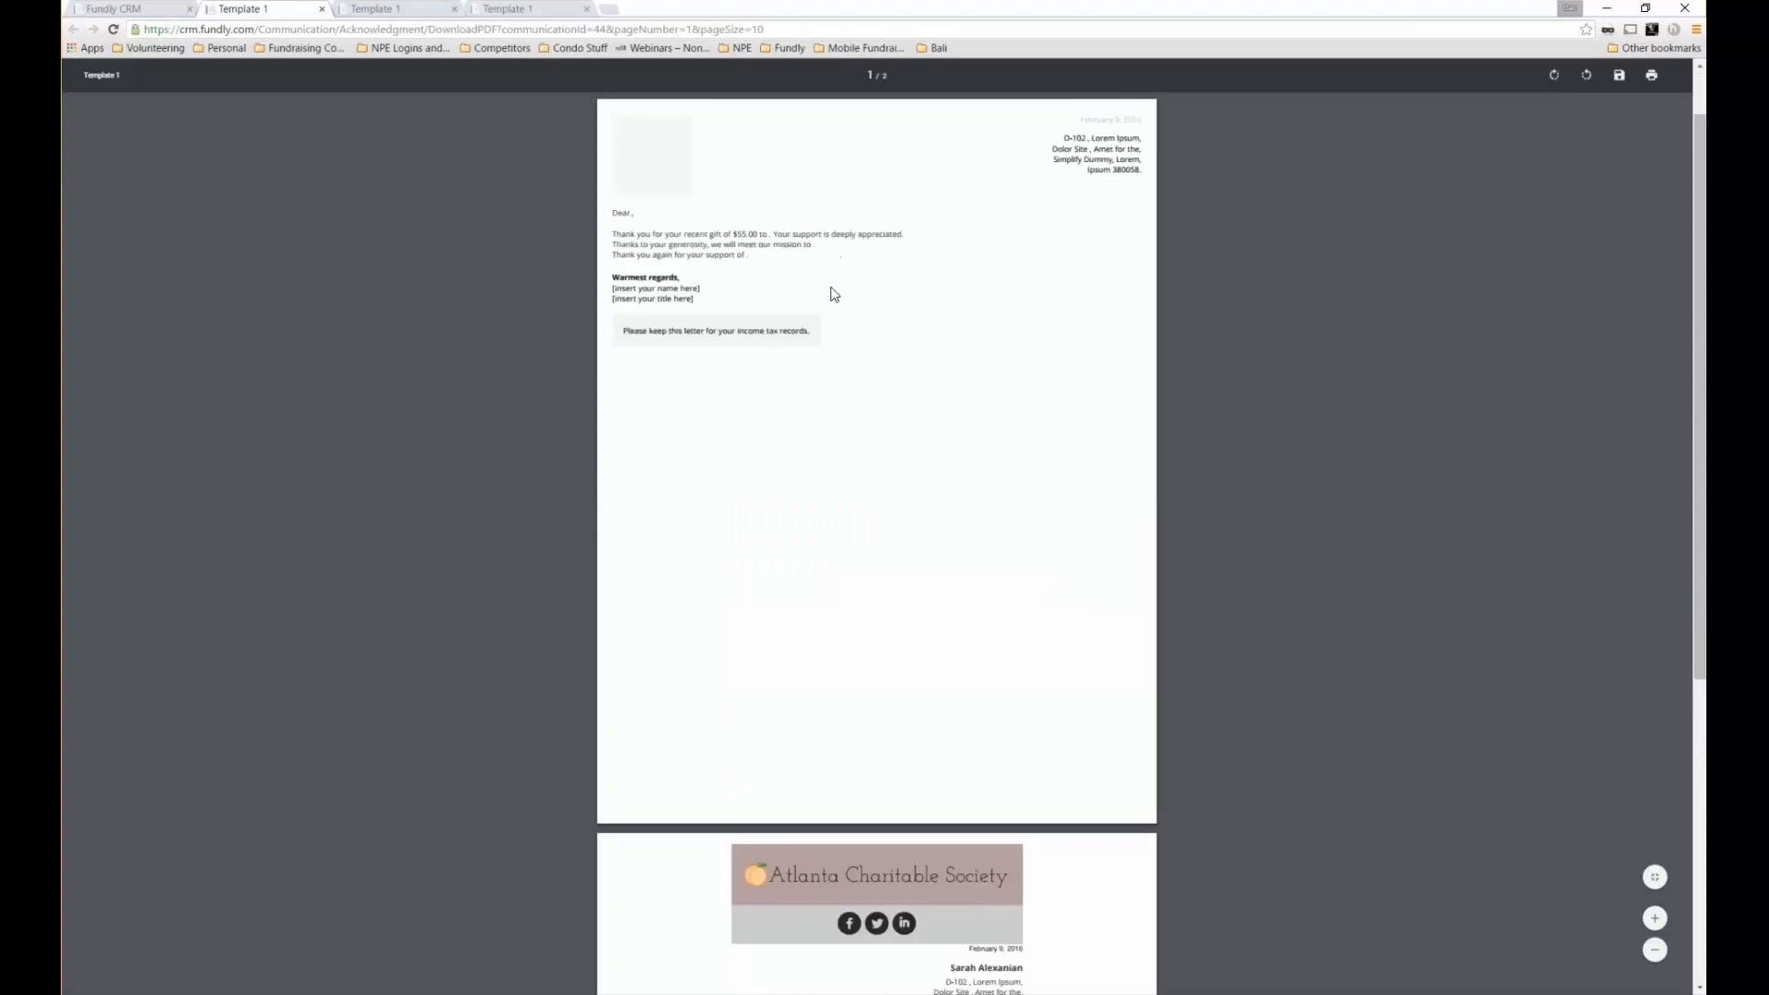
scroll(778, 689, "down", 5)
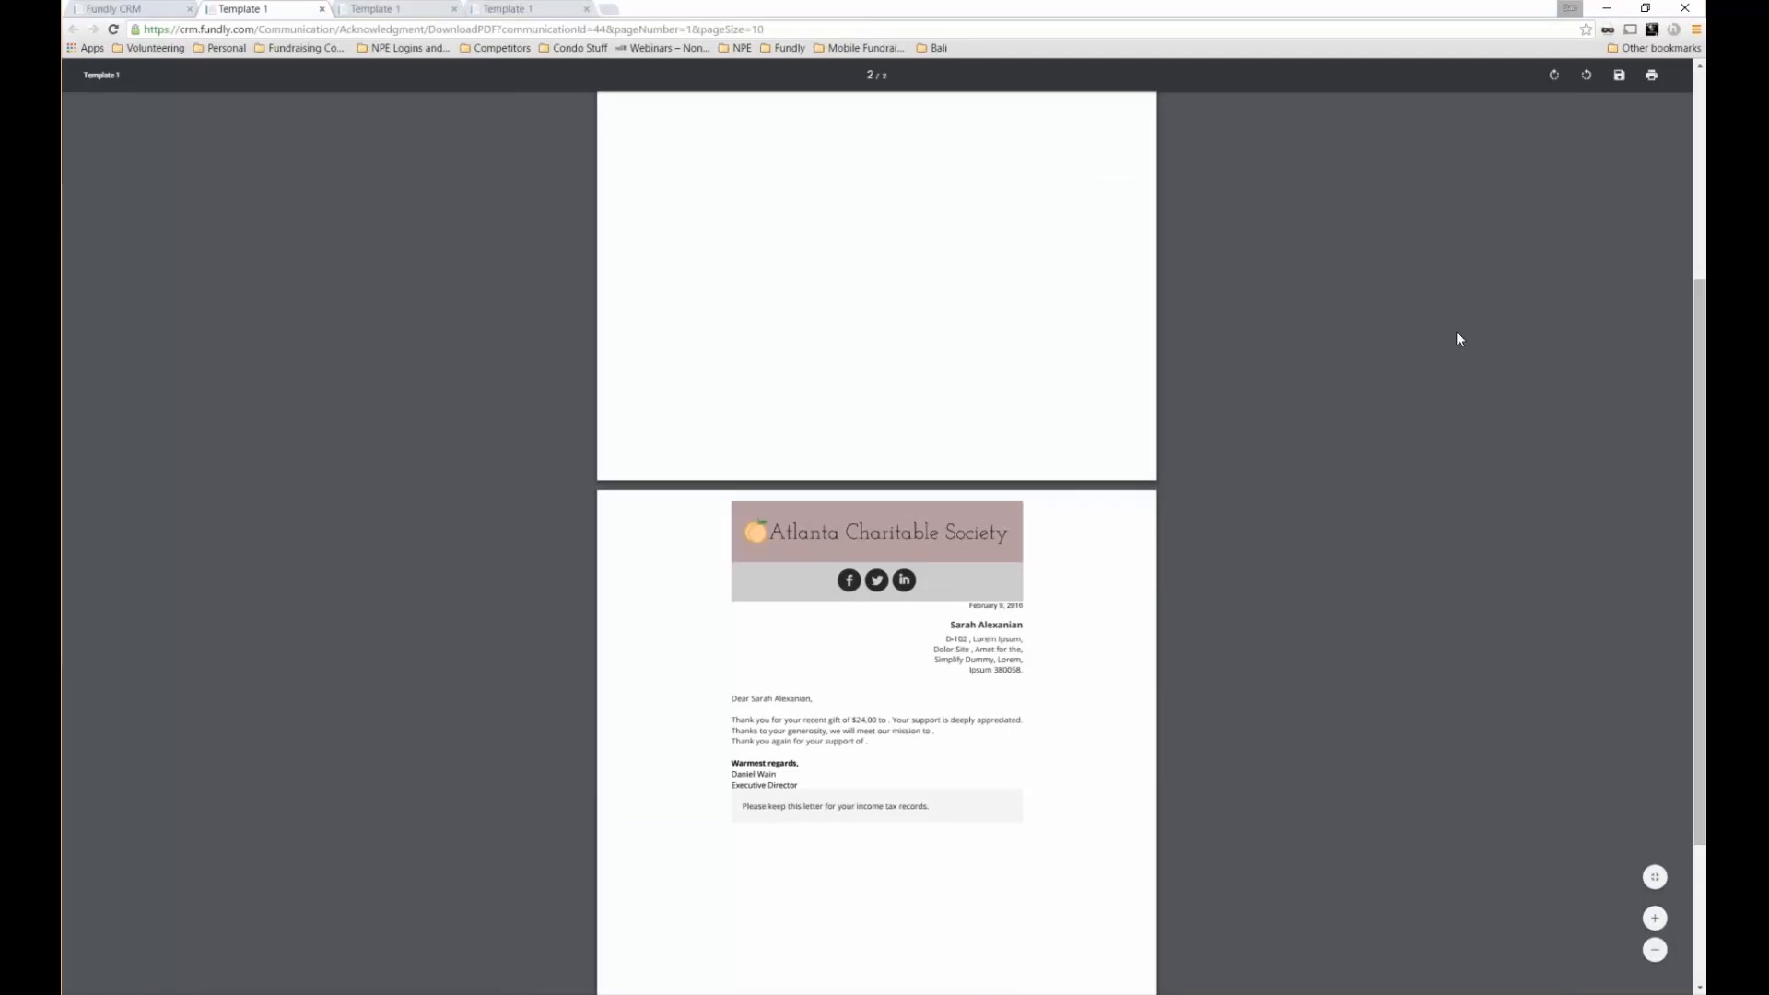
scroll(1508, 363, "up", 2)
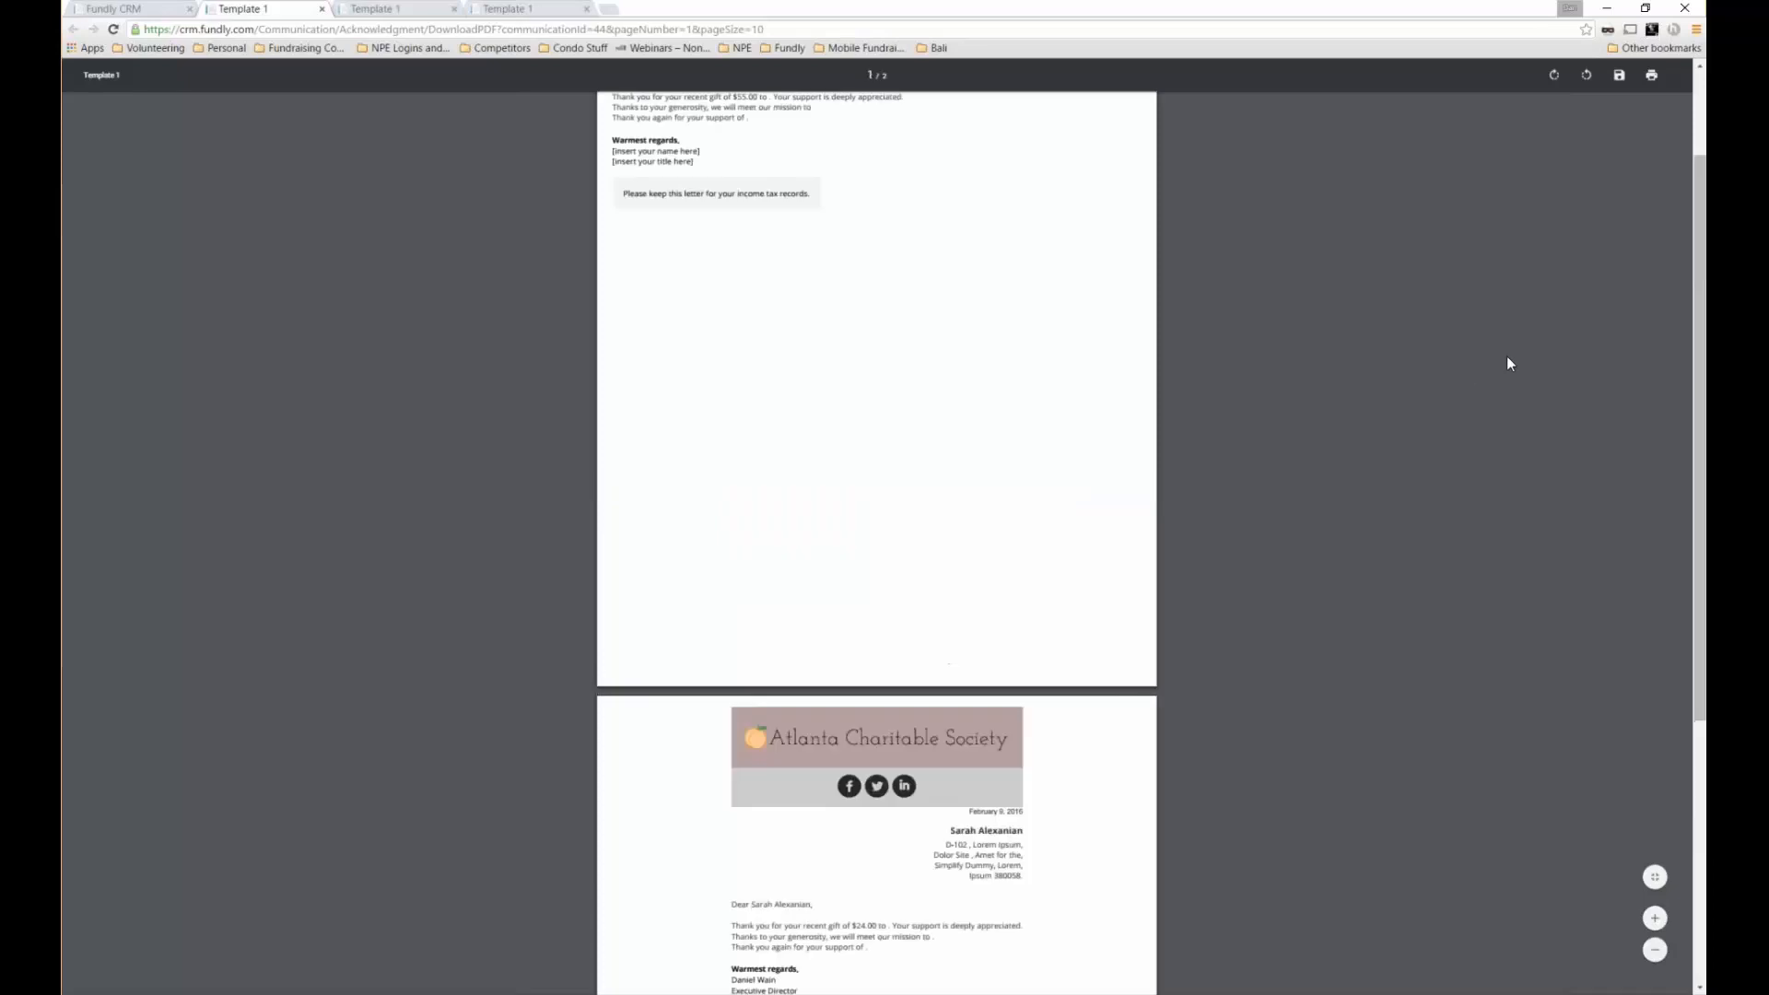
scroll(1508, 363, "up", 2)
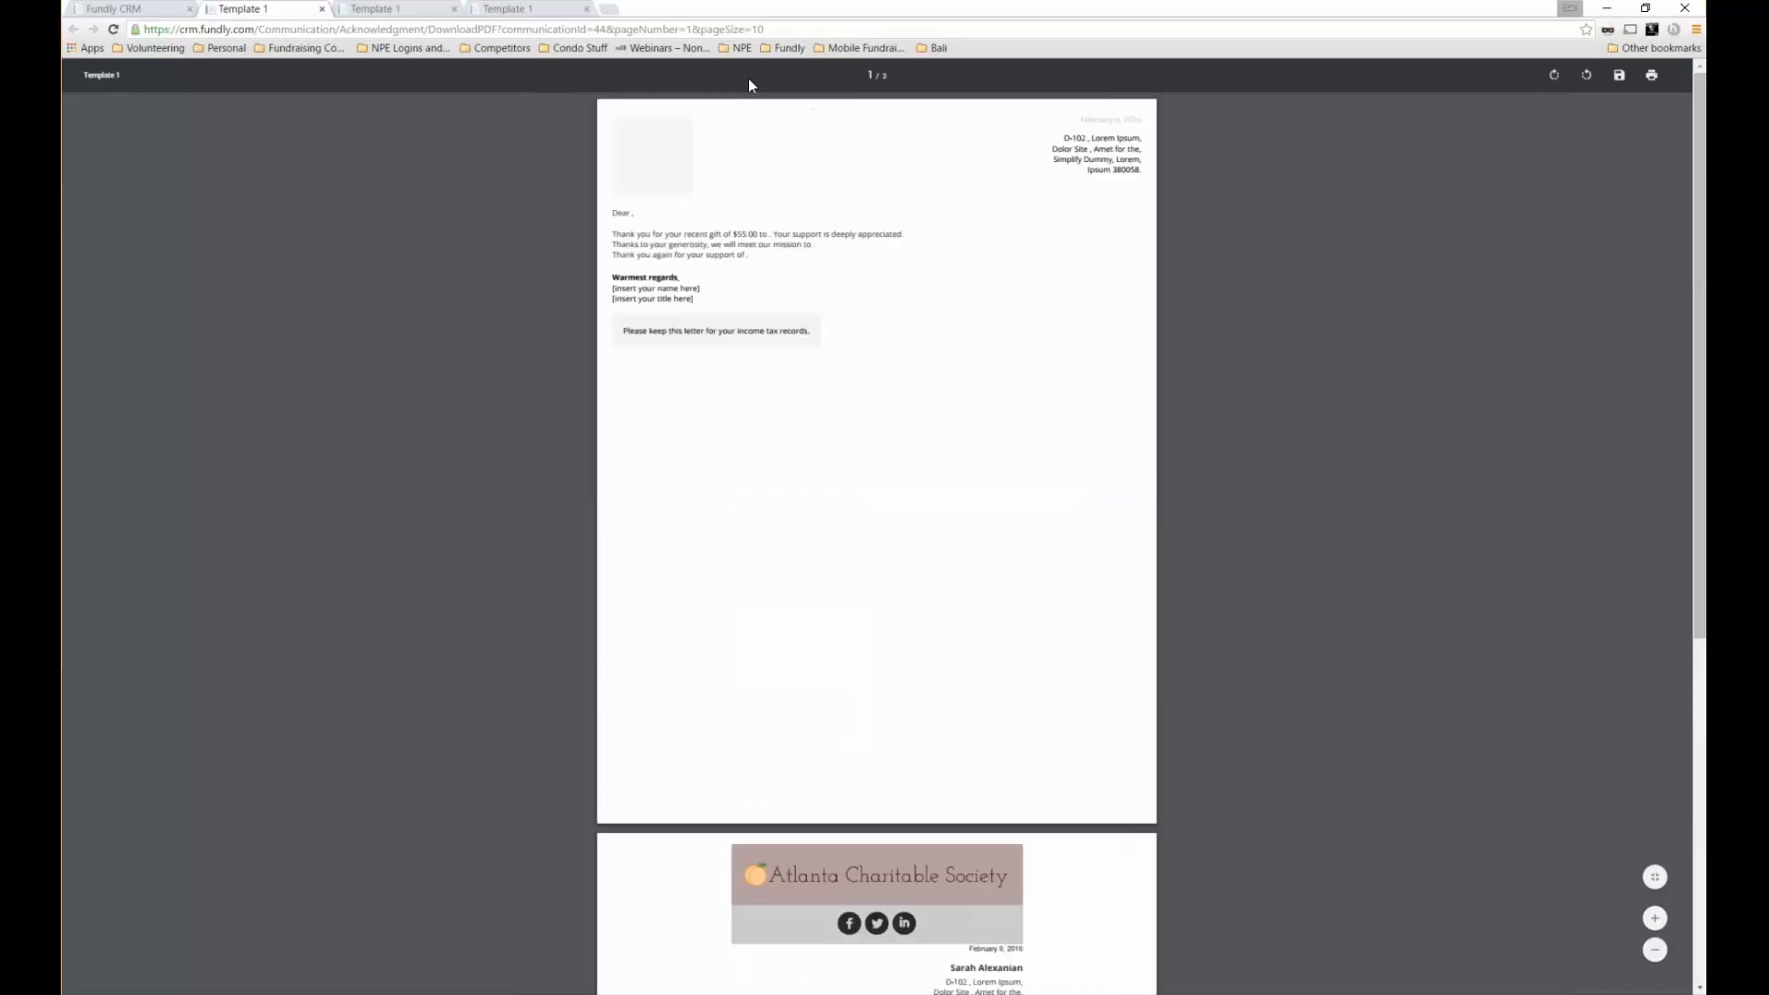
Close the letter PDF, start printing envelopes for the mail batch, and choose Create New template
left_click(323, 9)
left_click(166, 8)
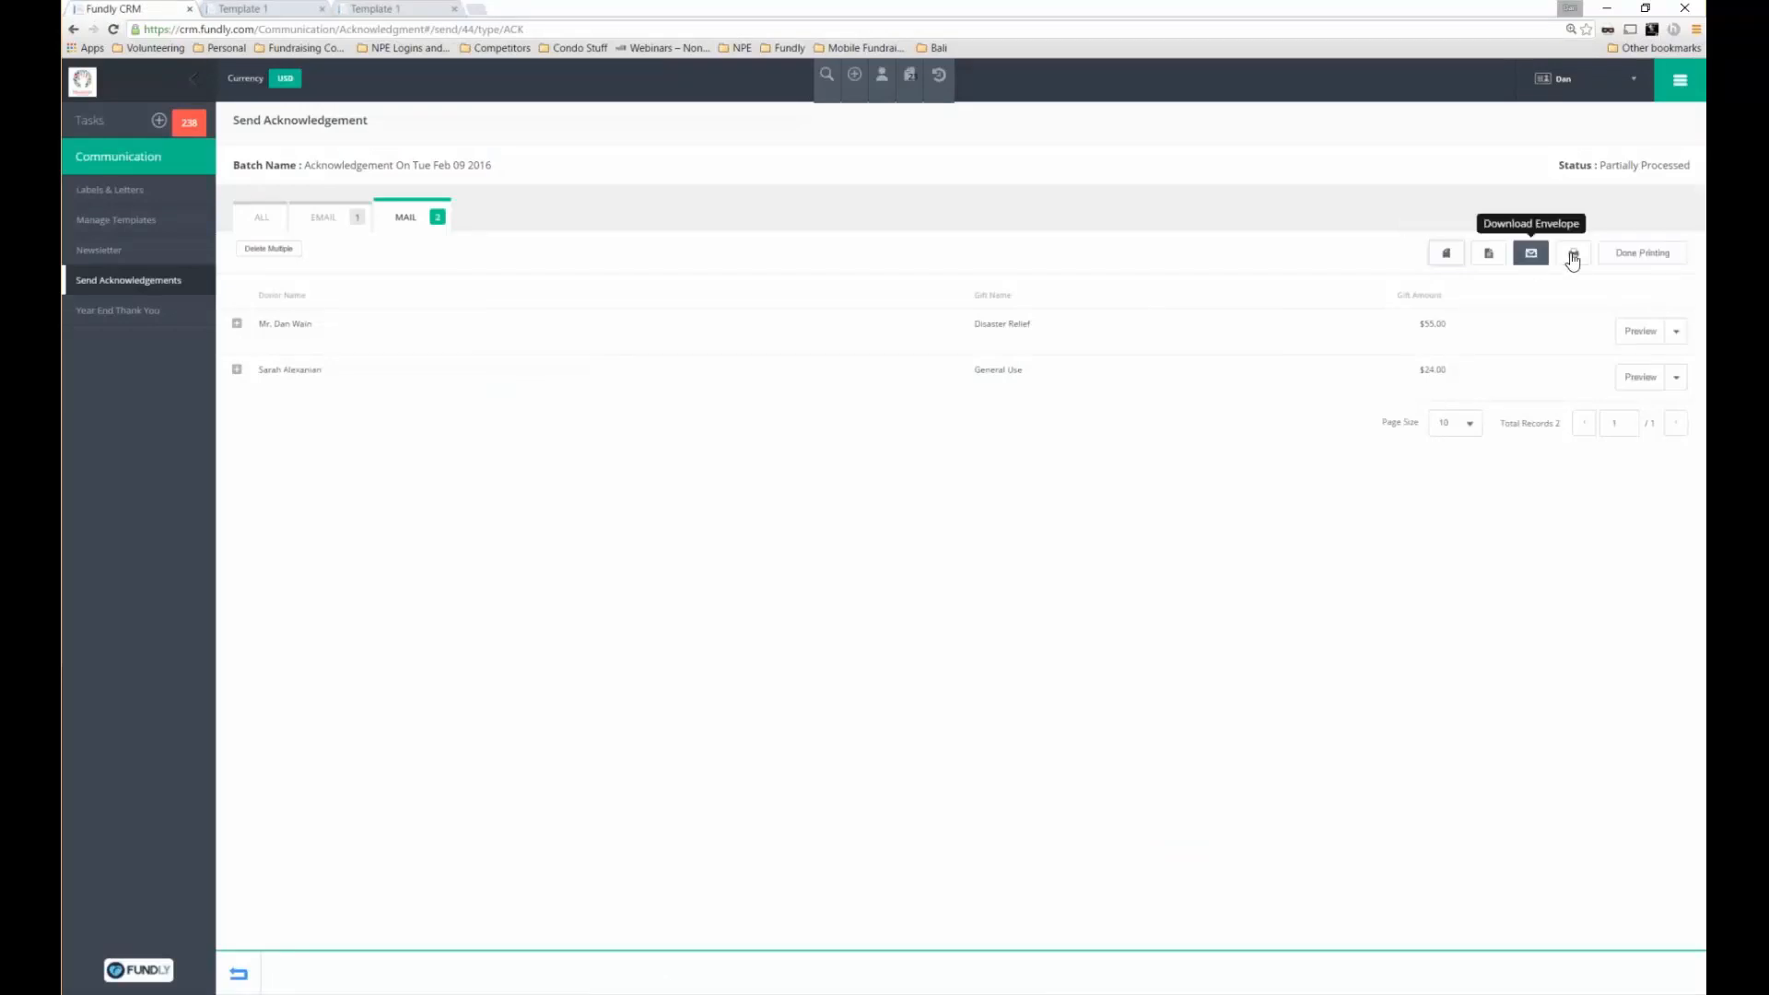
left_click(1536, 258)
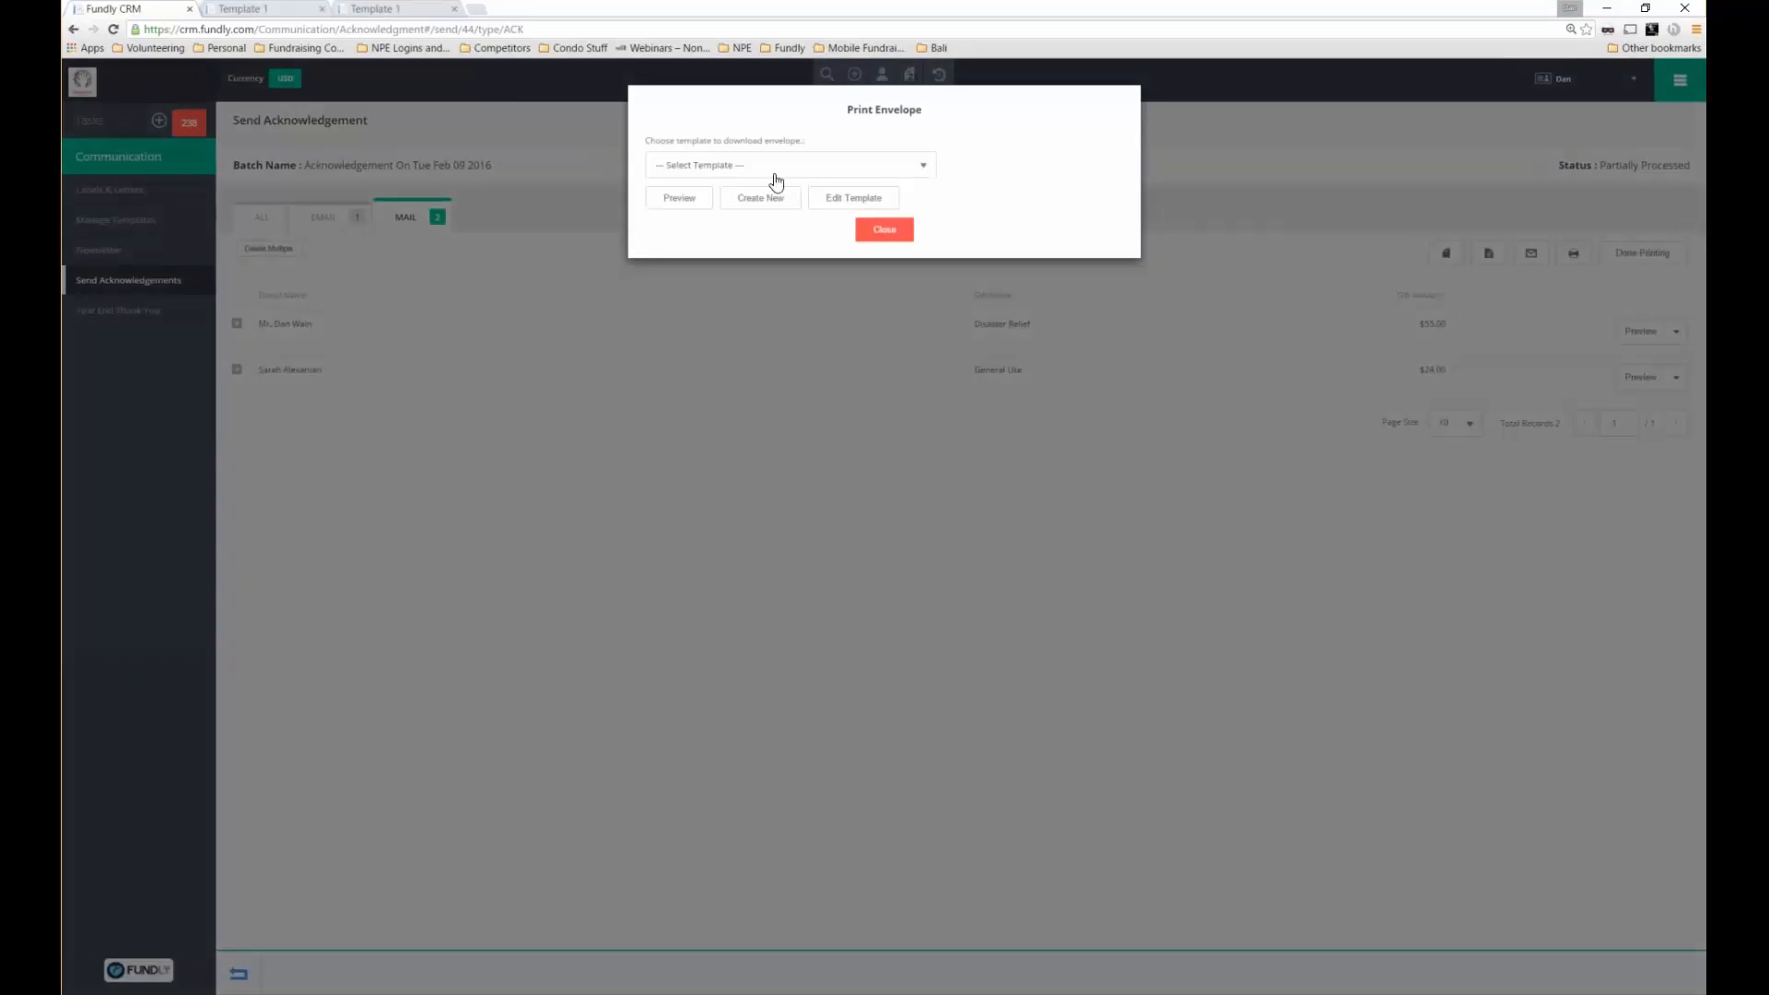
left_click(774, 172)
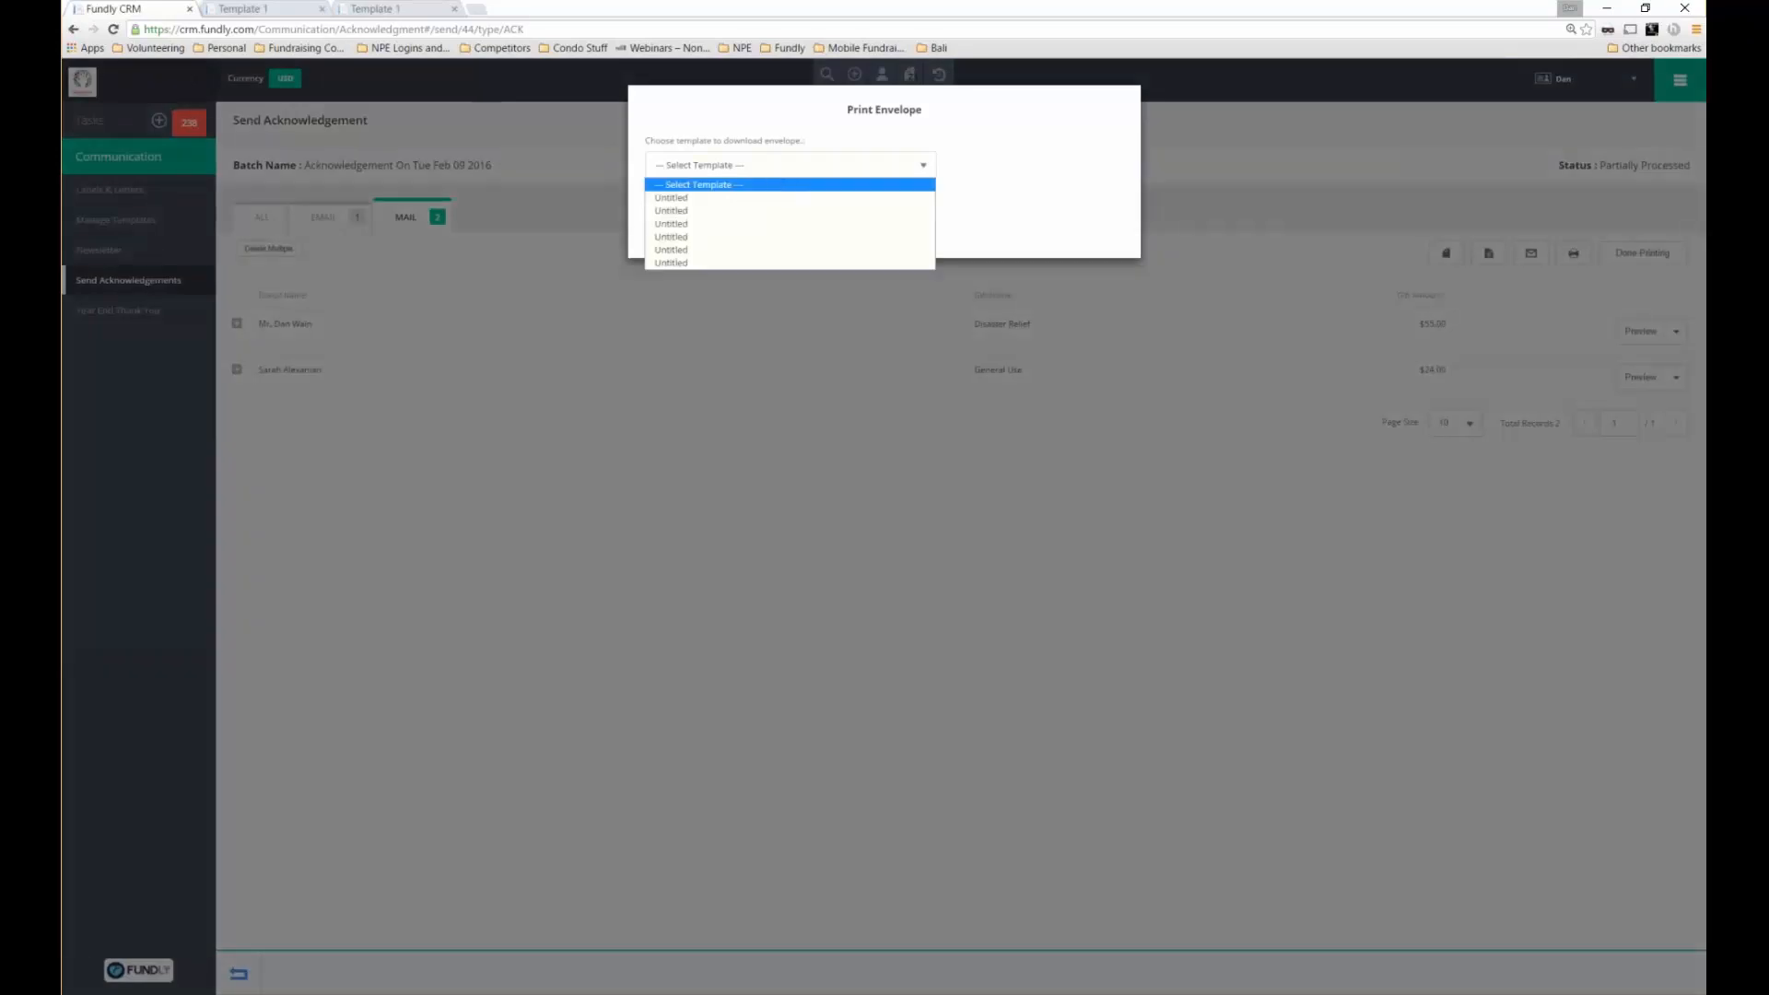
left_click(776, 184)
left_click(761, 198)
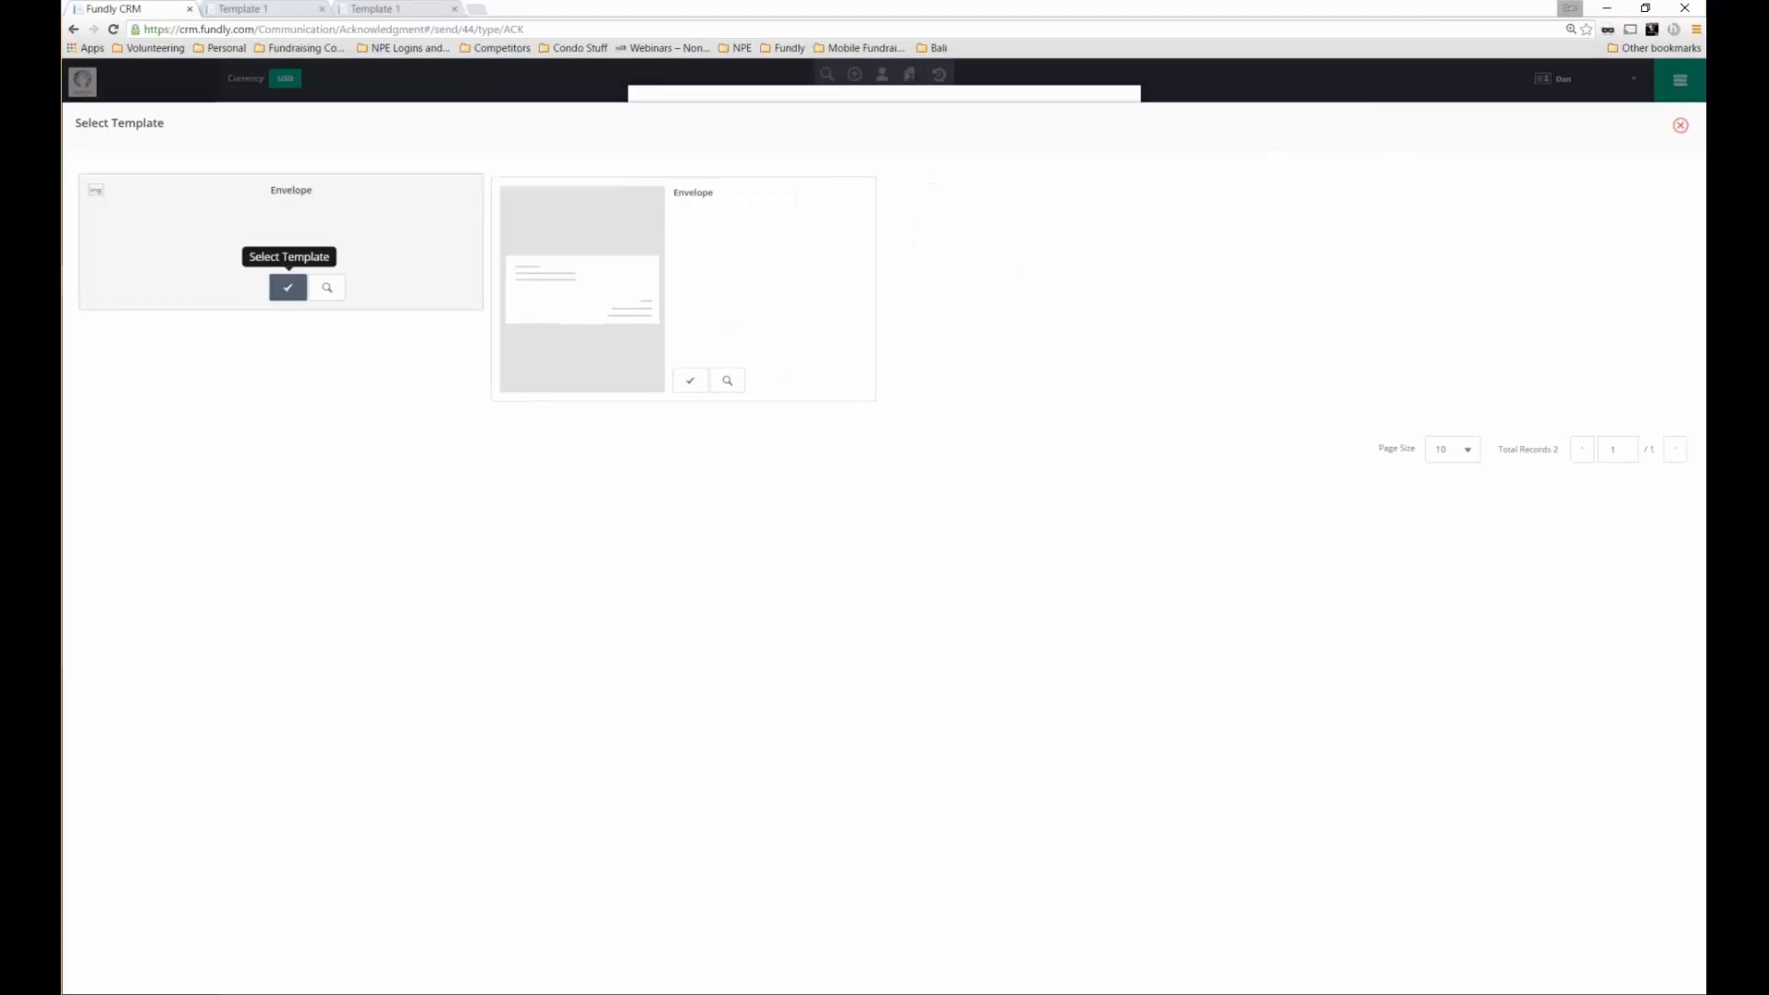
left_click(287, 287)
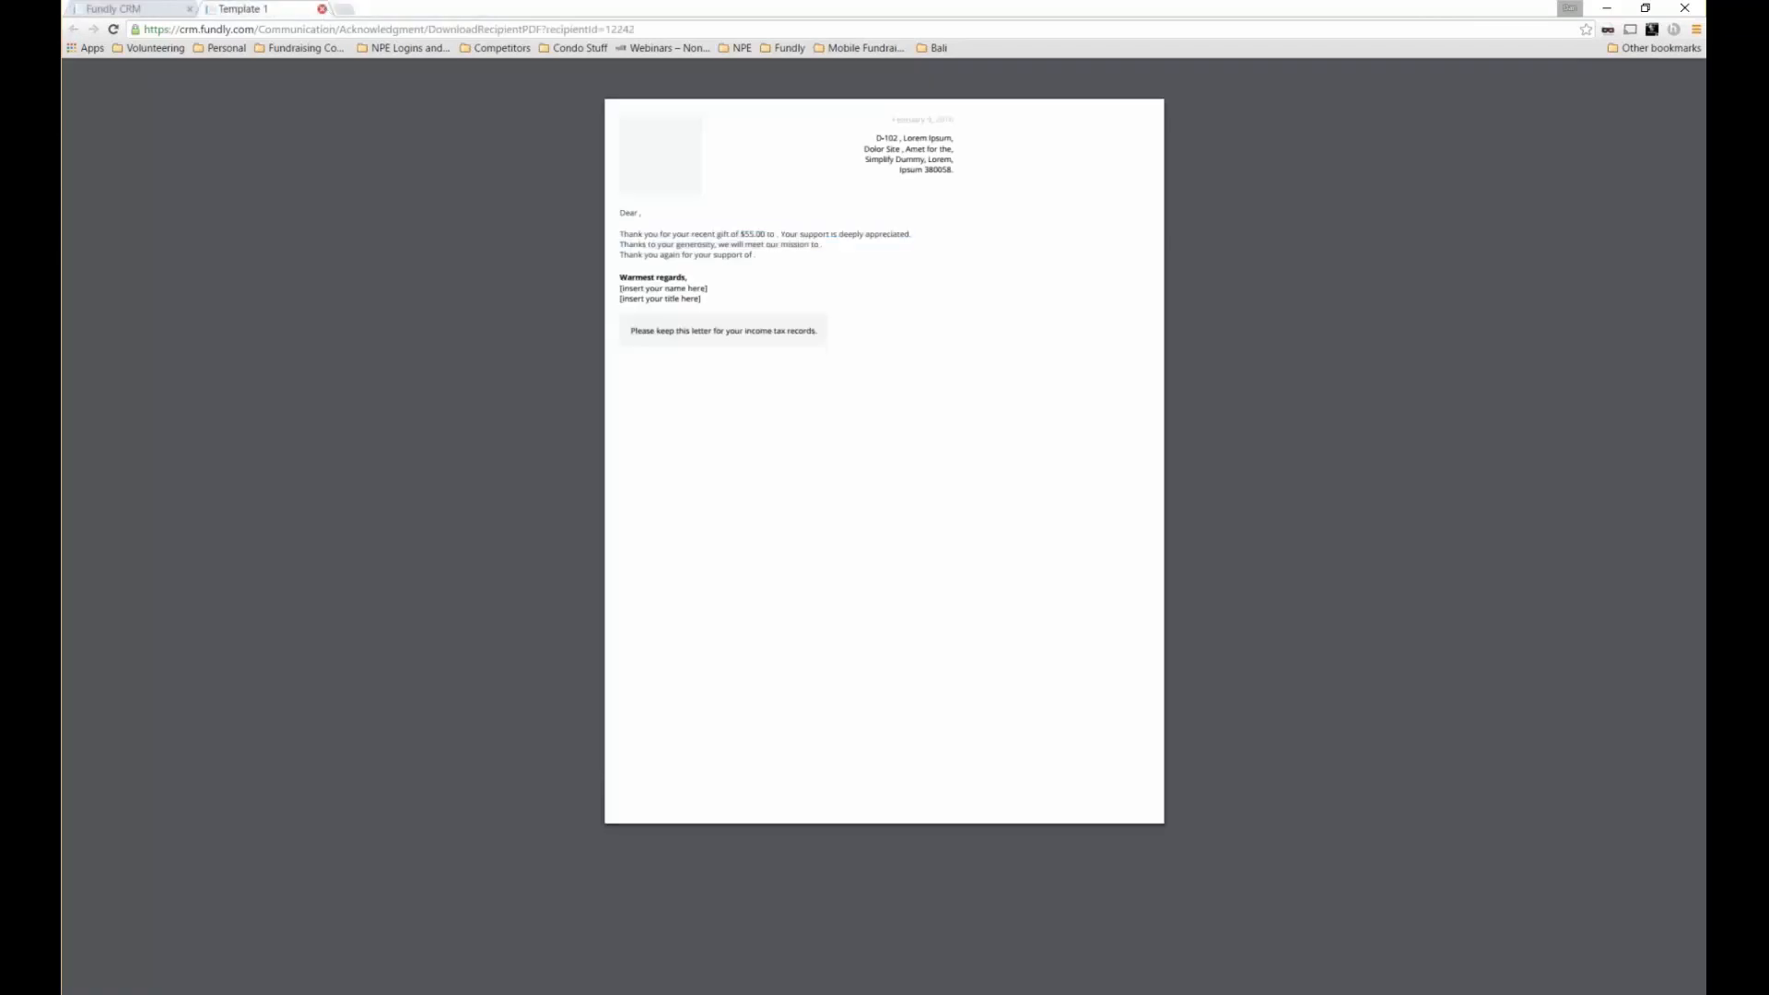
left_click(321, 8)
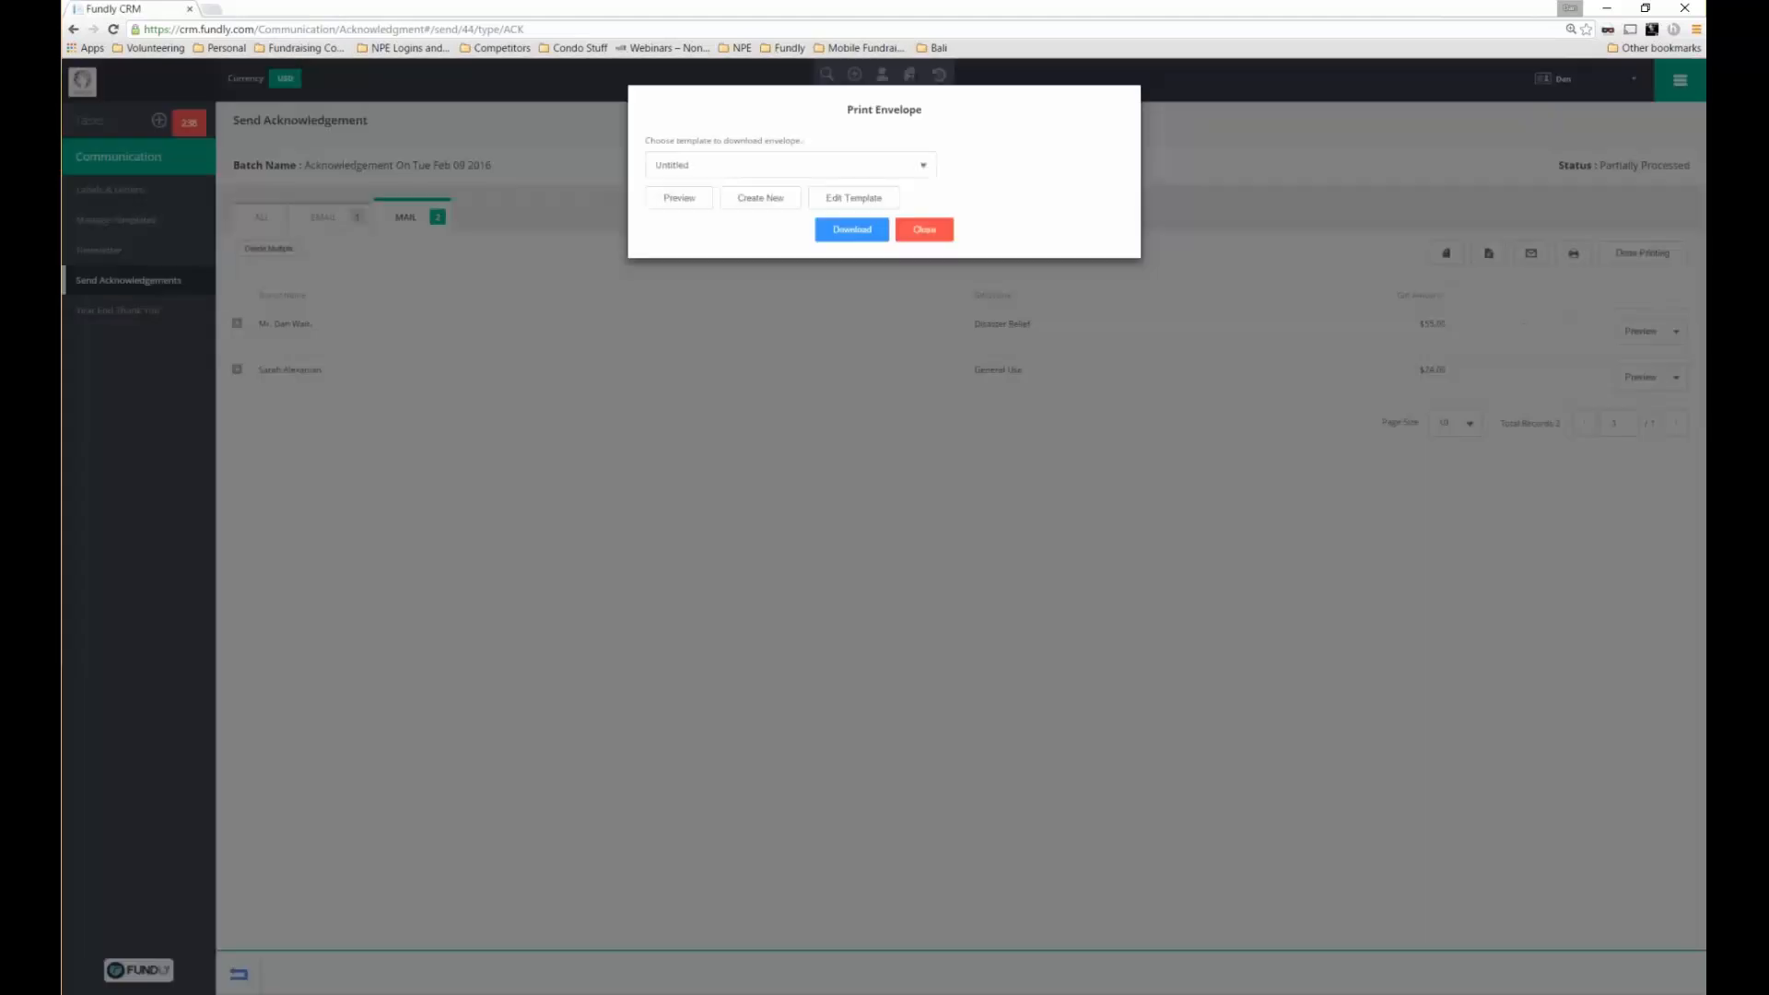
left_click(763, 198)
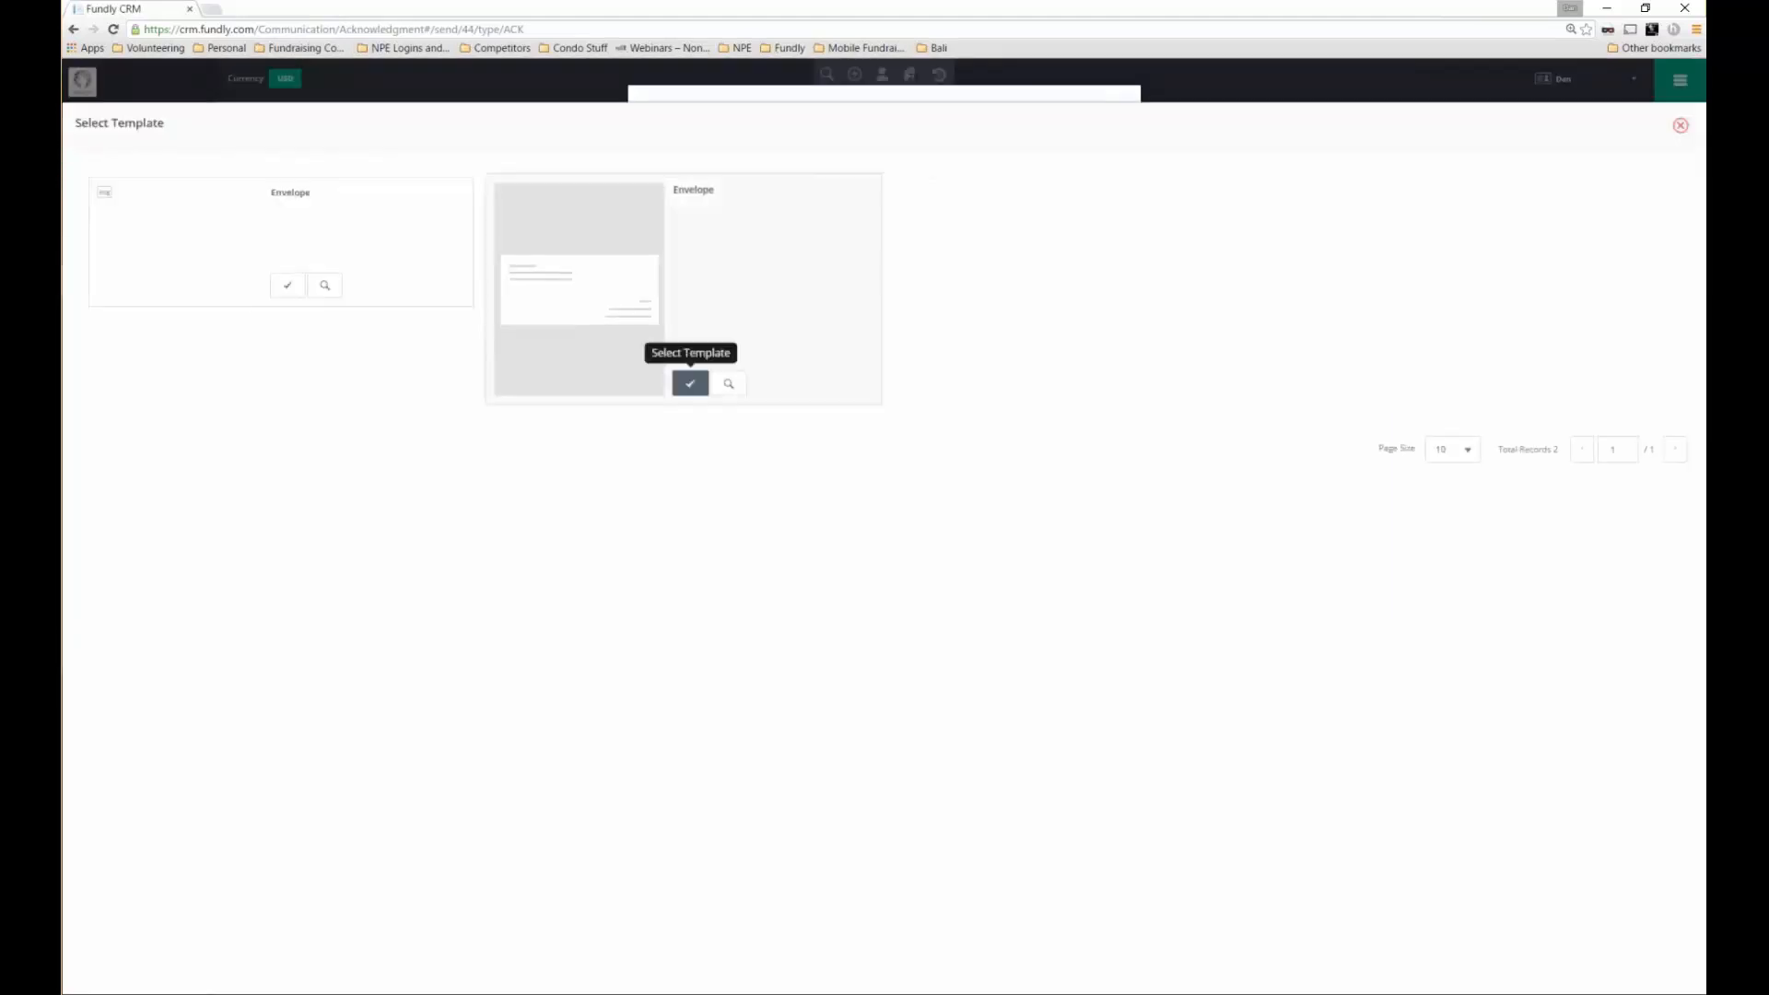
Pick the second Envelope template, download the batch envelopes, and open Envelope_44.pdf
left_click(691, 385)
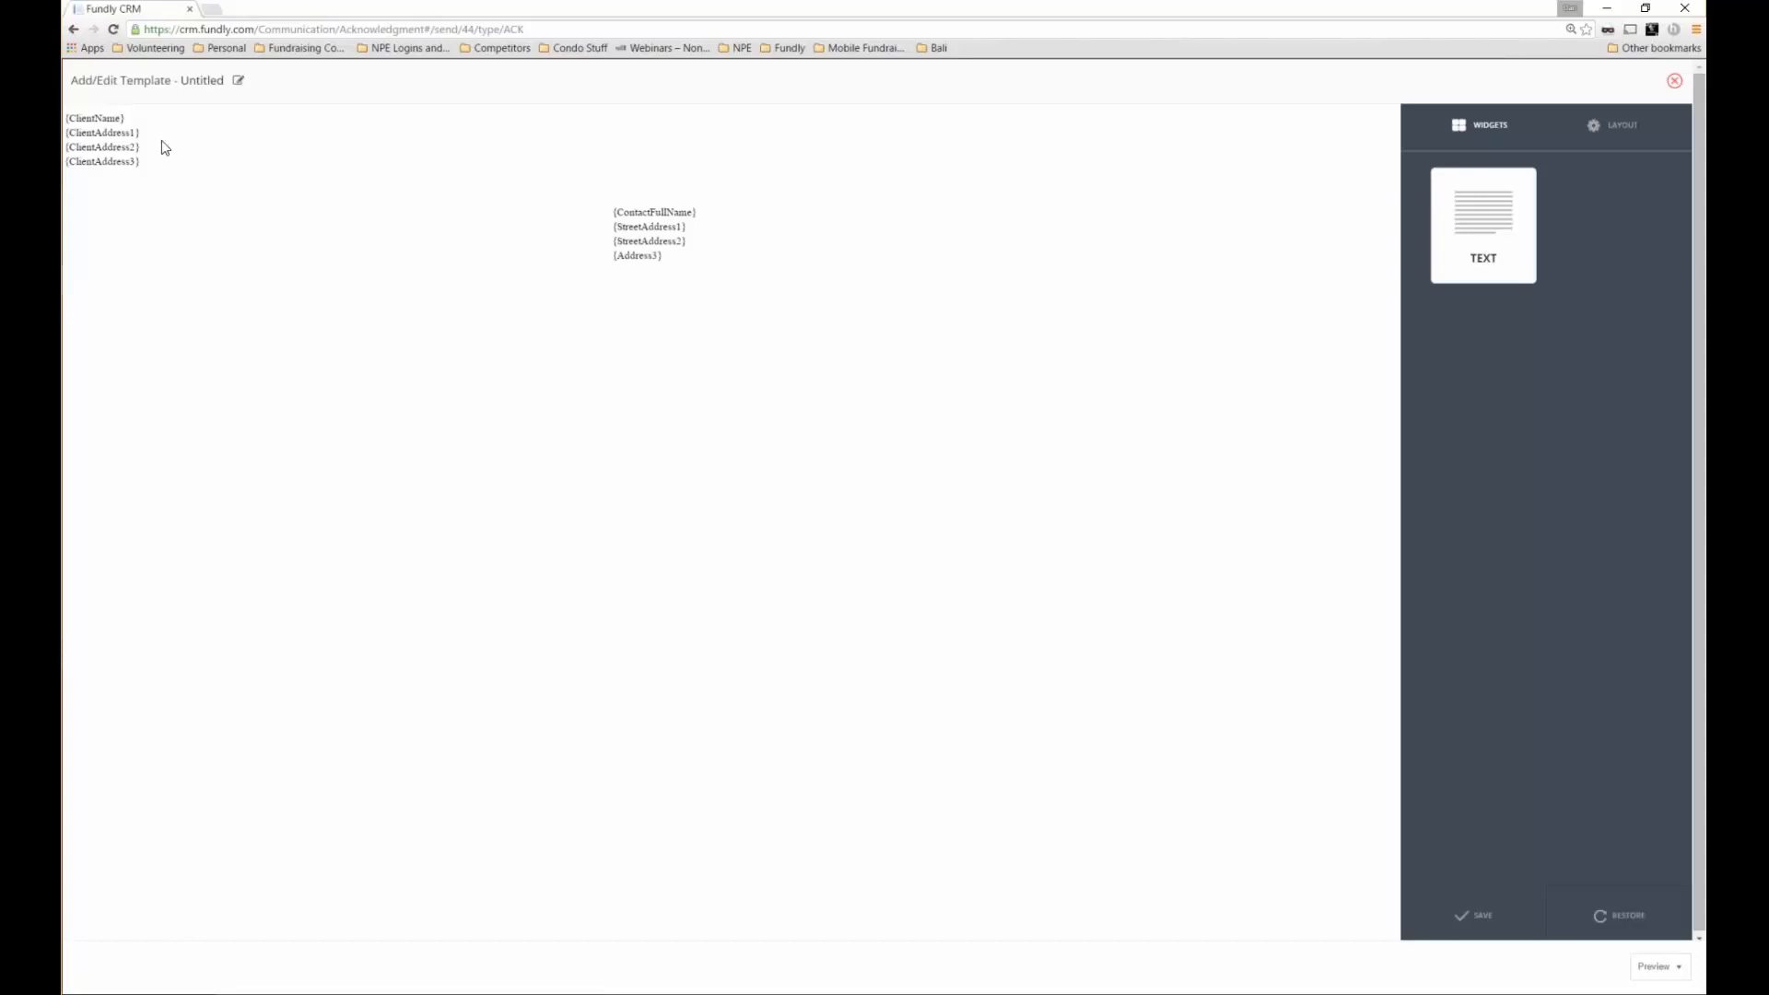
mouse_move(166, 148)
left_click(1673, 84)
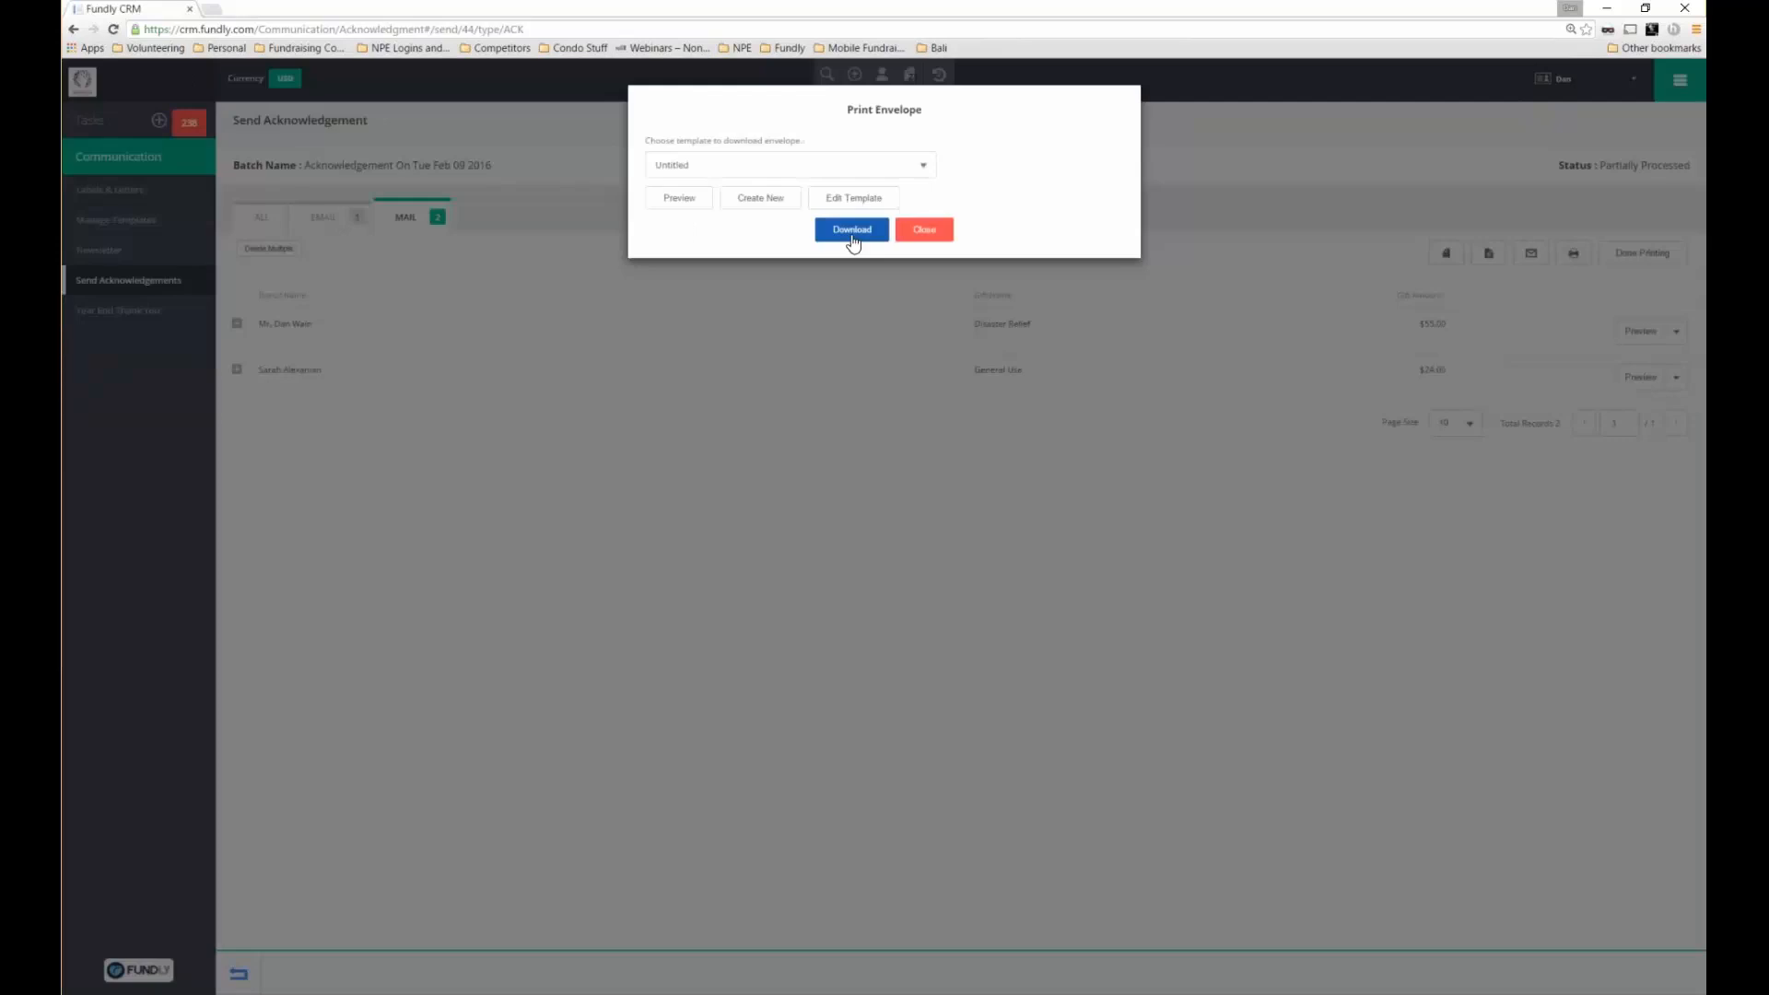
left_click(852, 233)
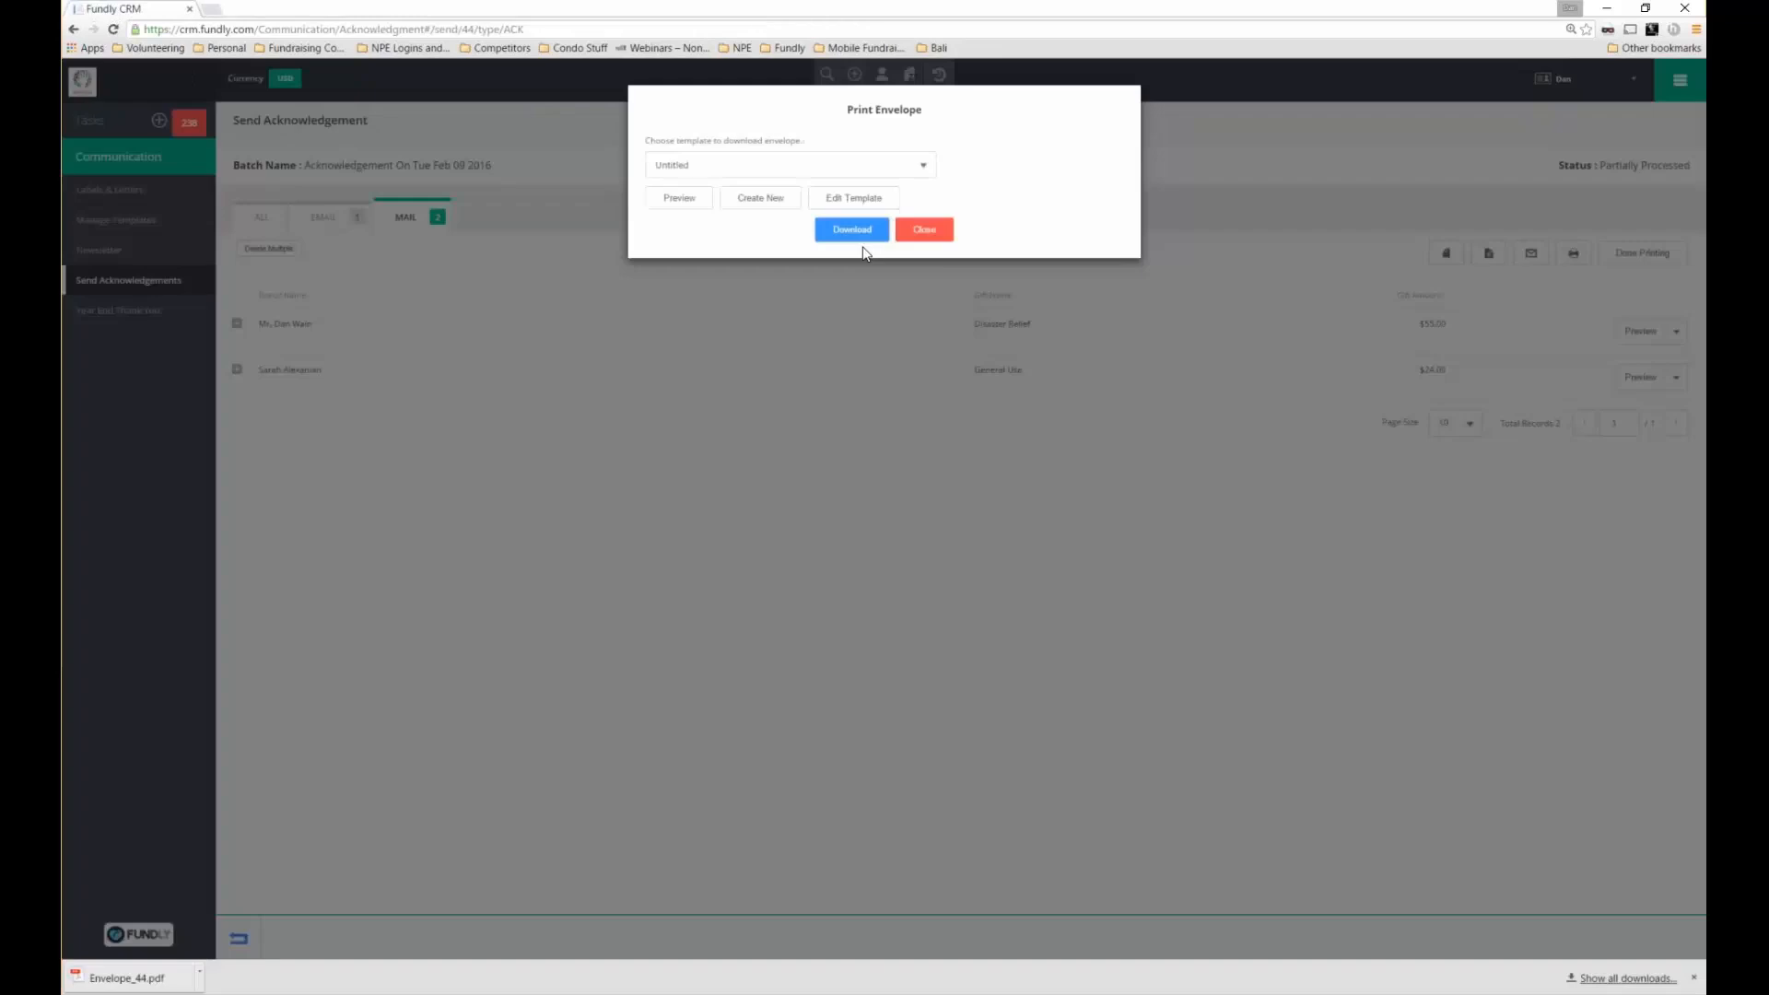
left_click(138, 977)
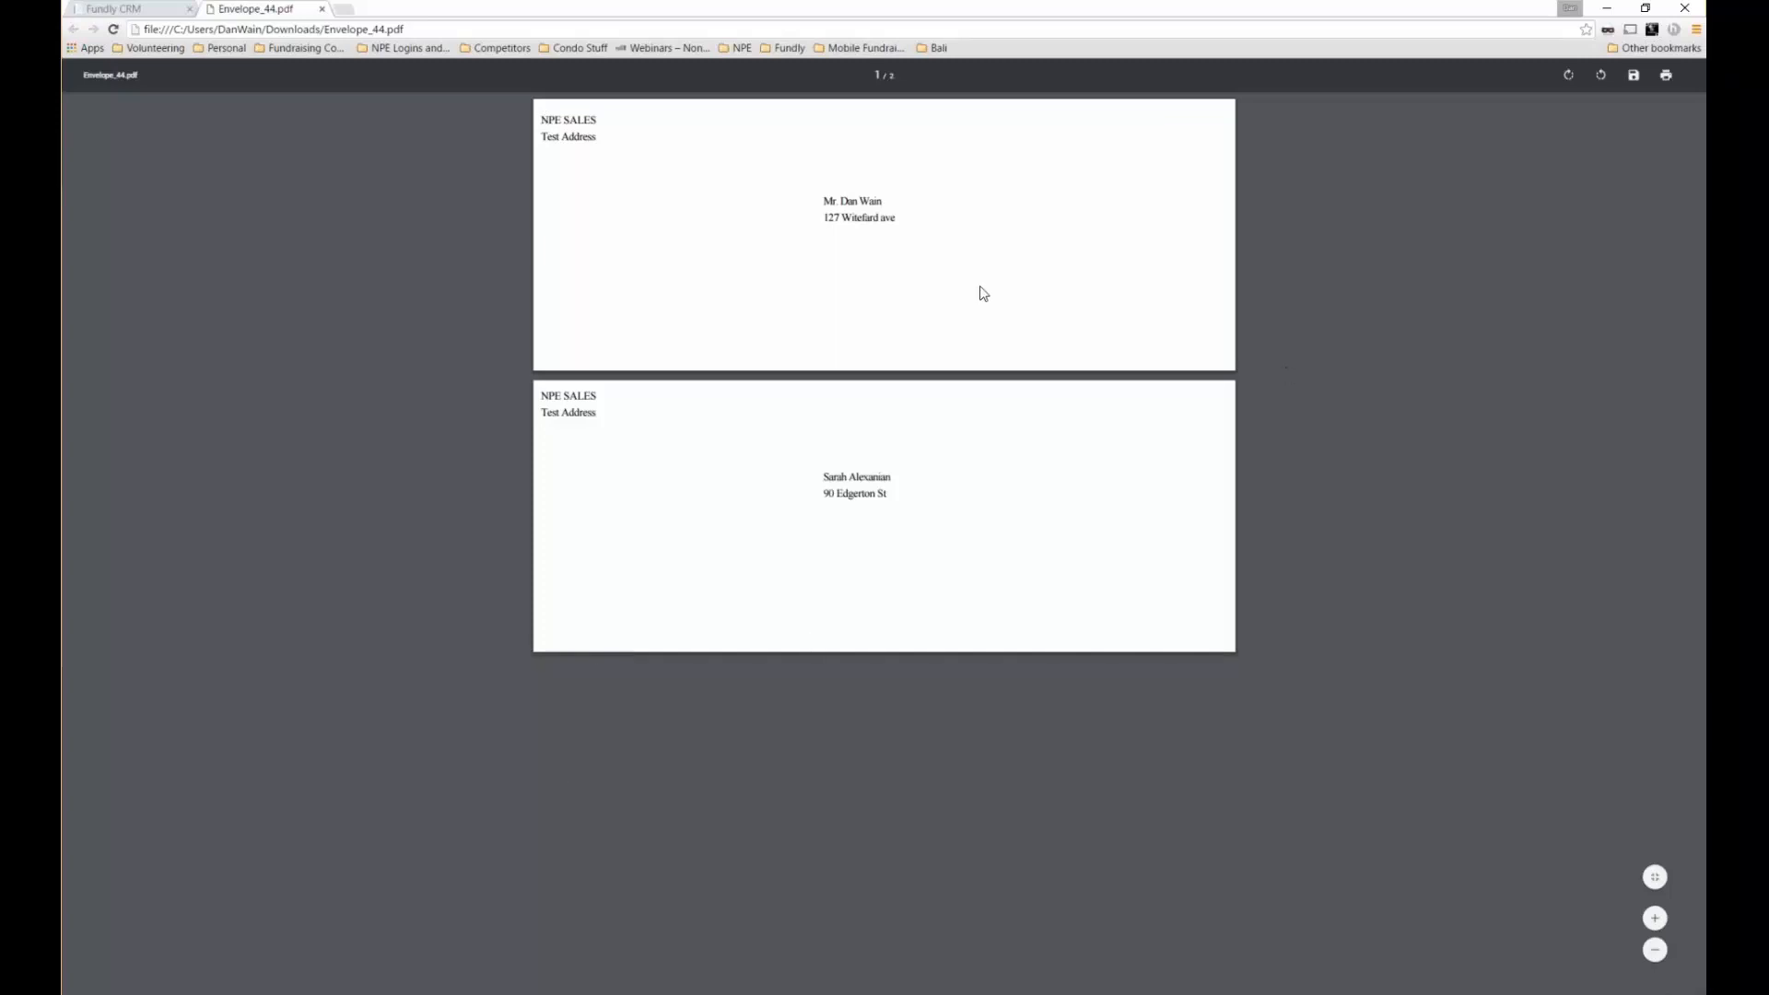
Close the envelope PDF and mark the batch mail Done Printing, leaving 0 mails
left_click(320, 9)
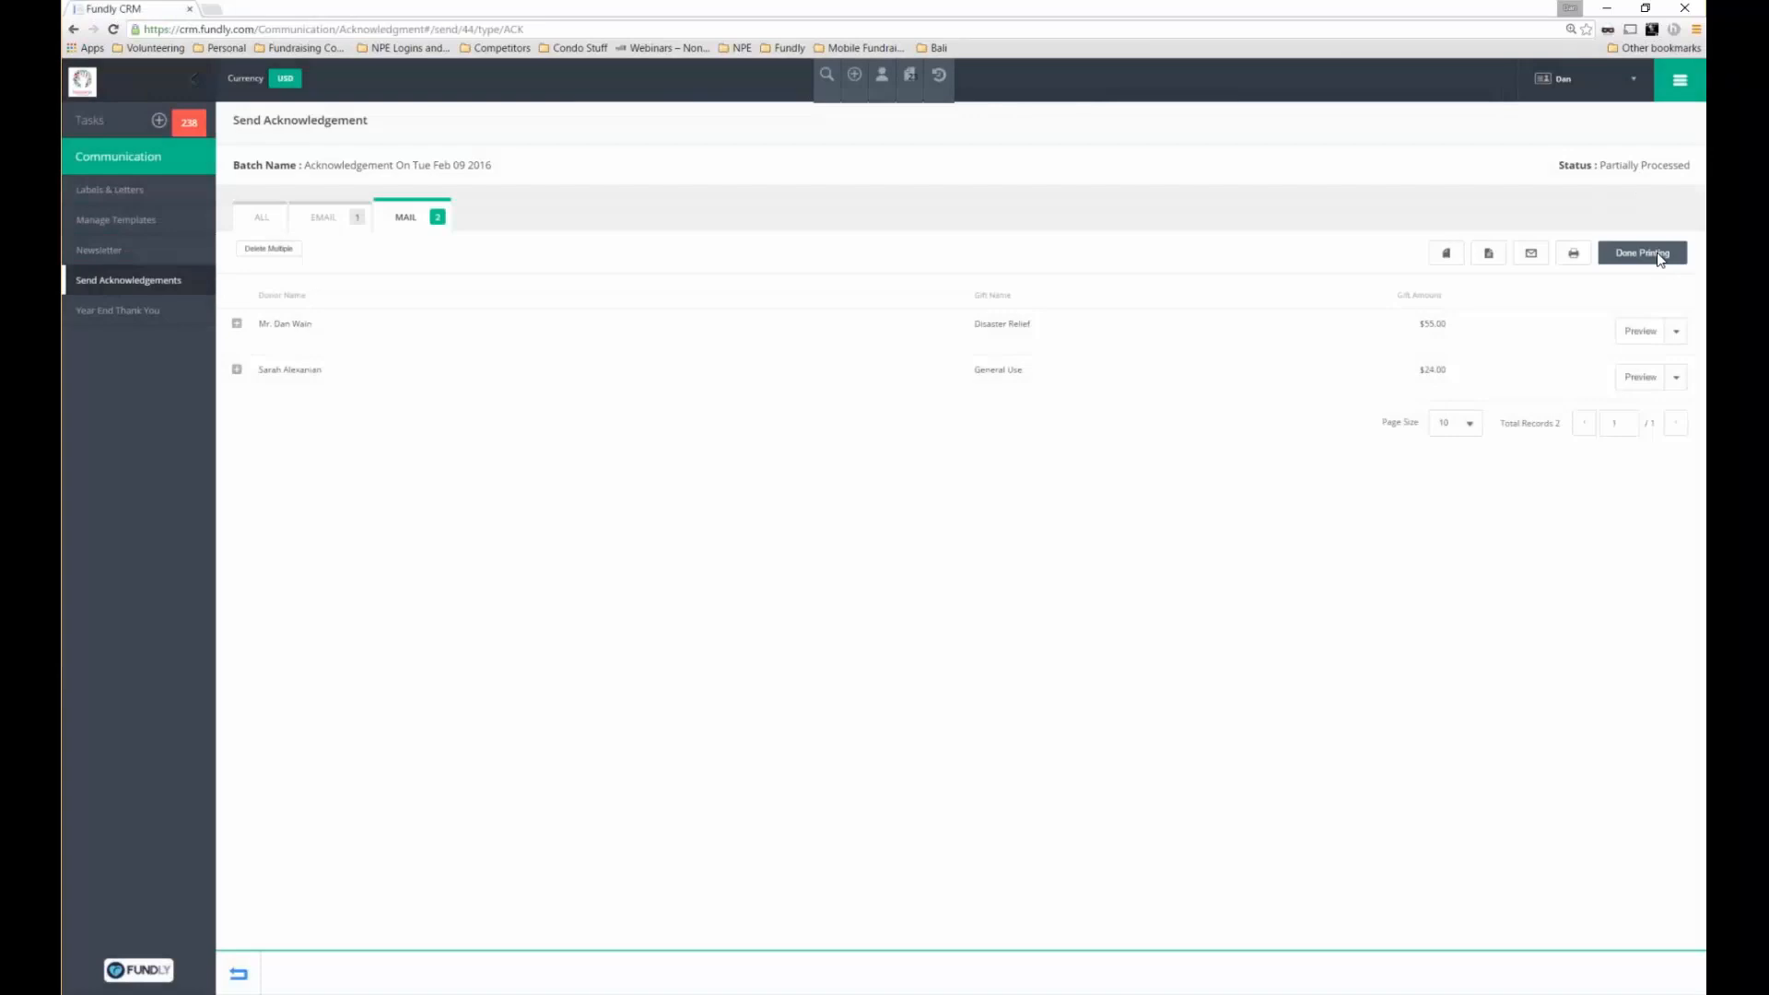
left_click(1658, 254)
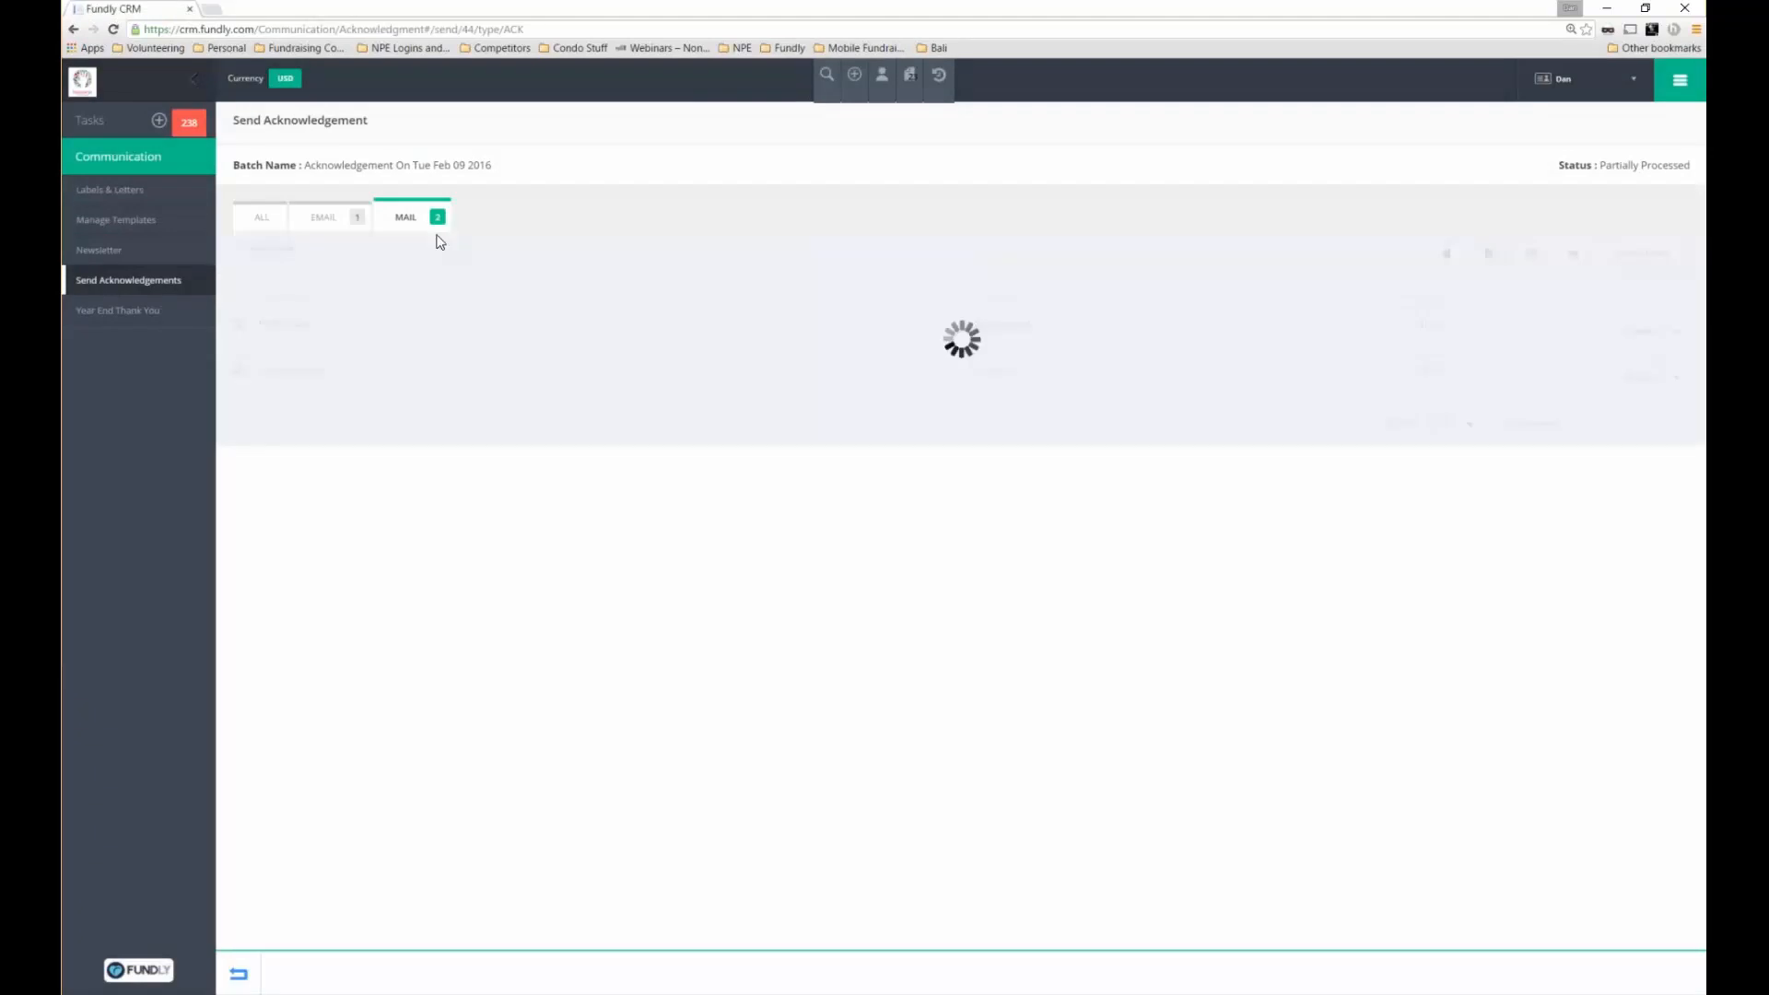
key("ctrl+a")
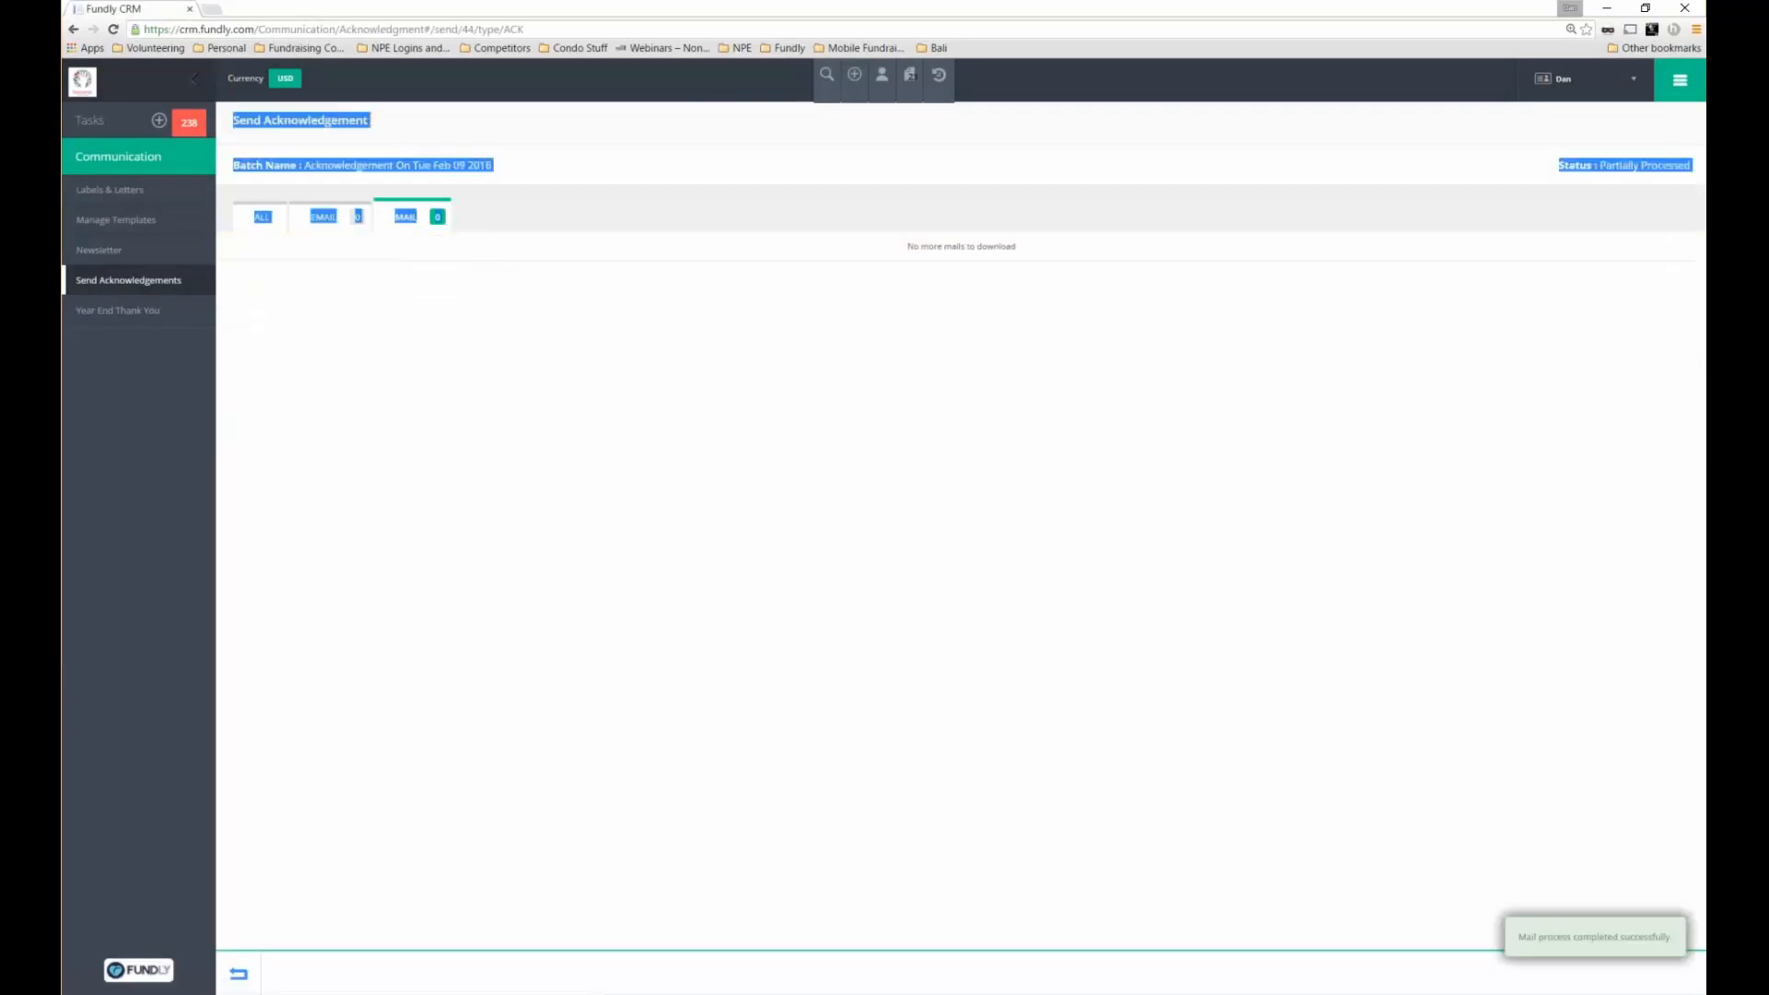
left_click_drag(907, 246, 1017, 247)
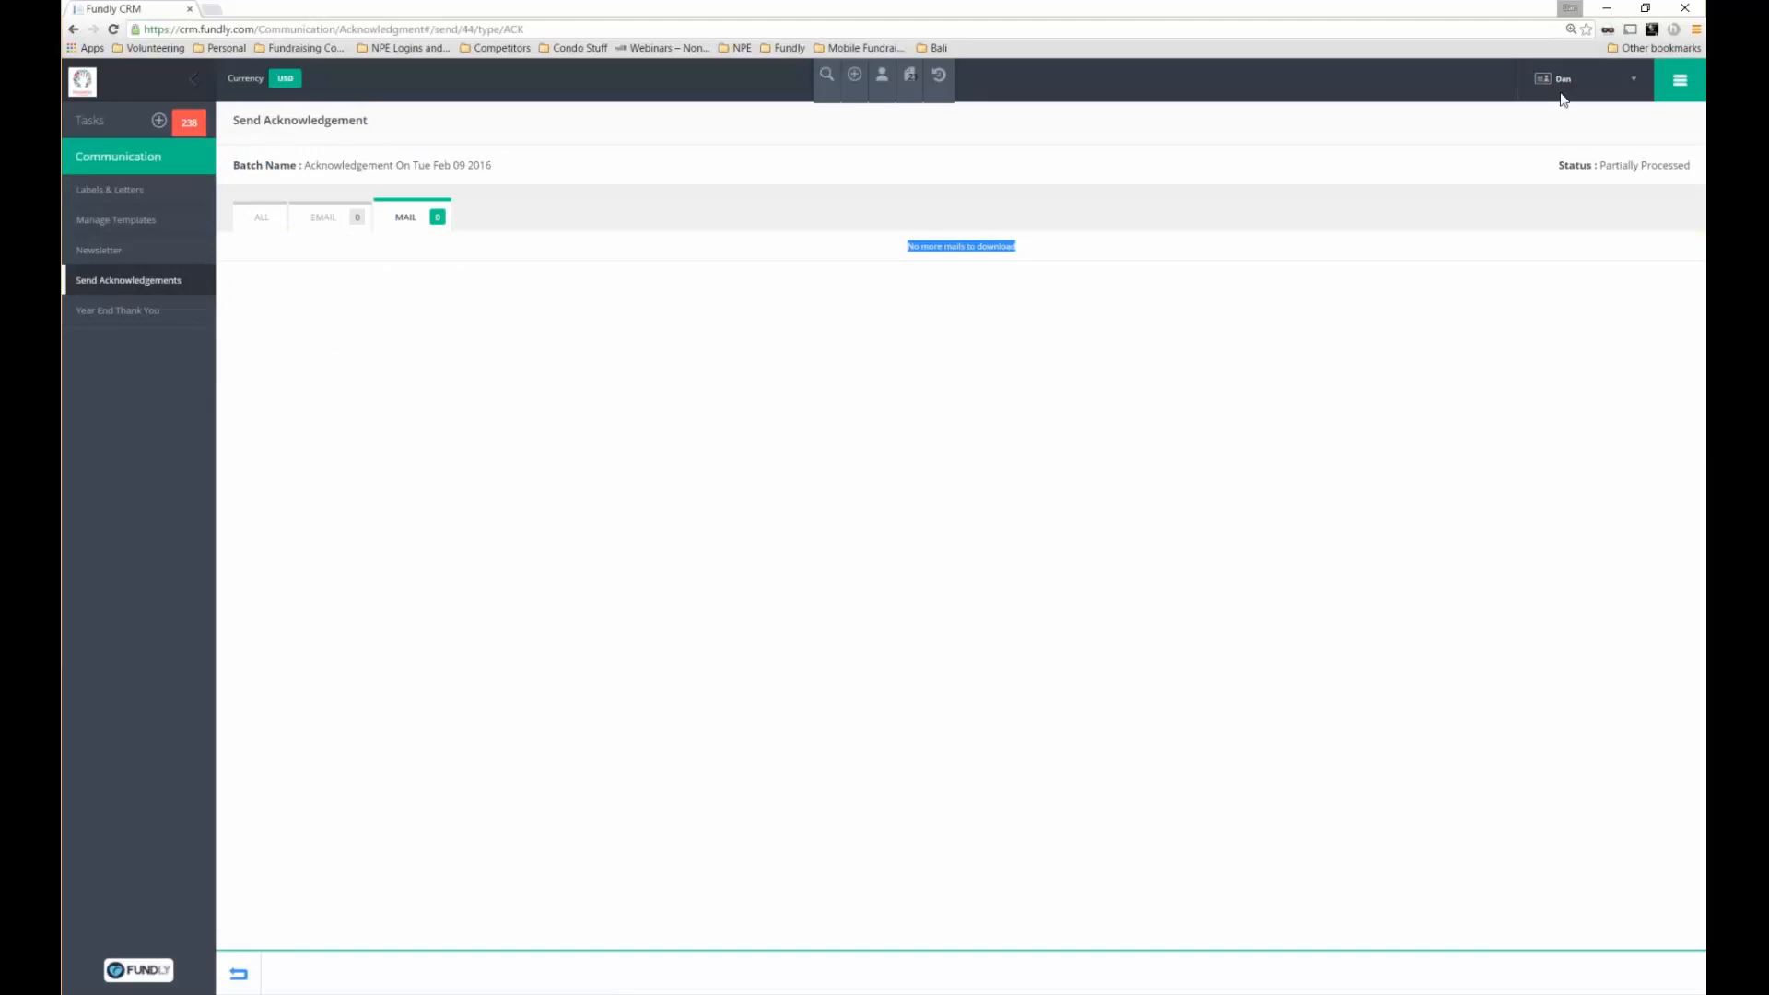
left_click(1680, 81)
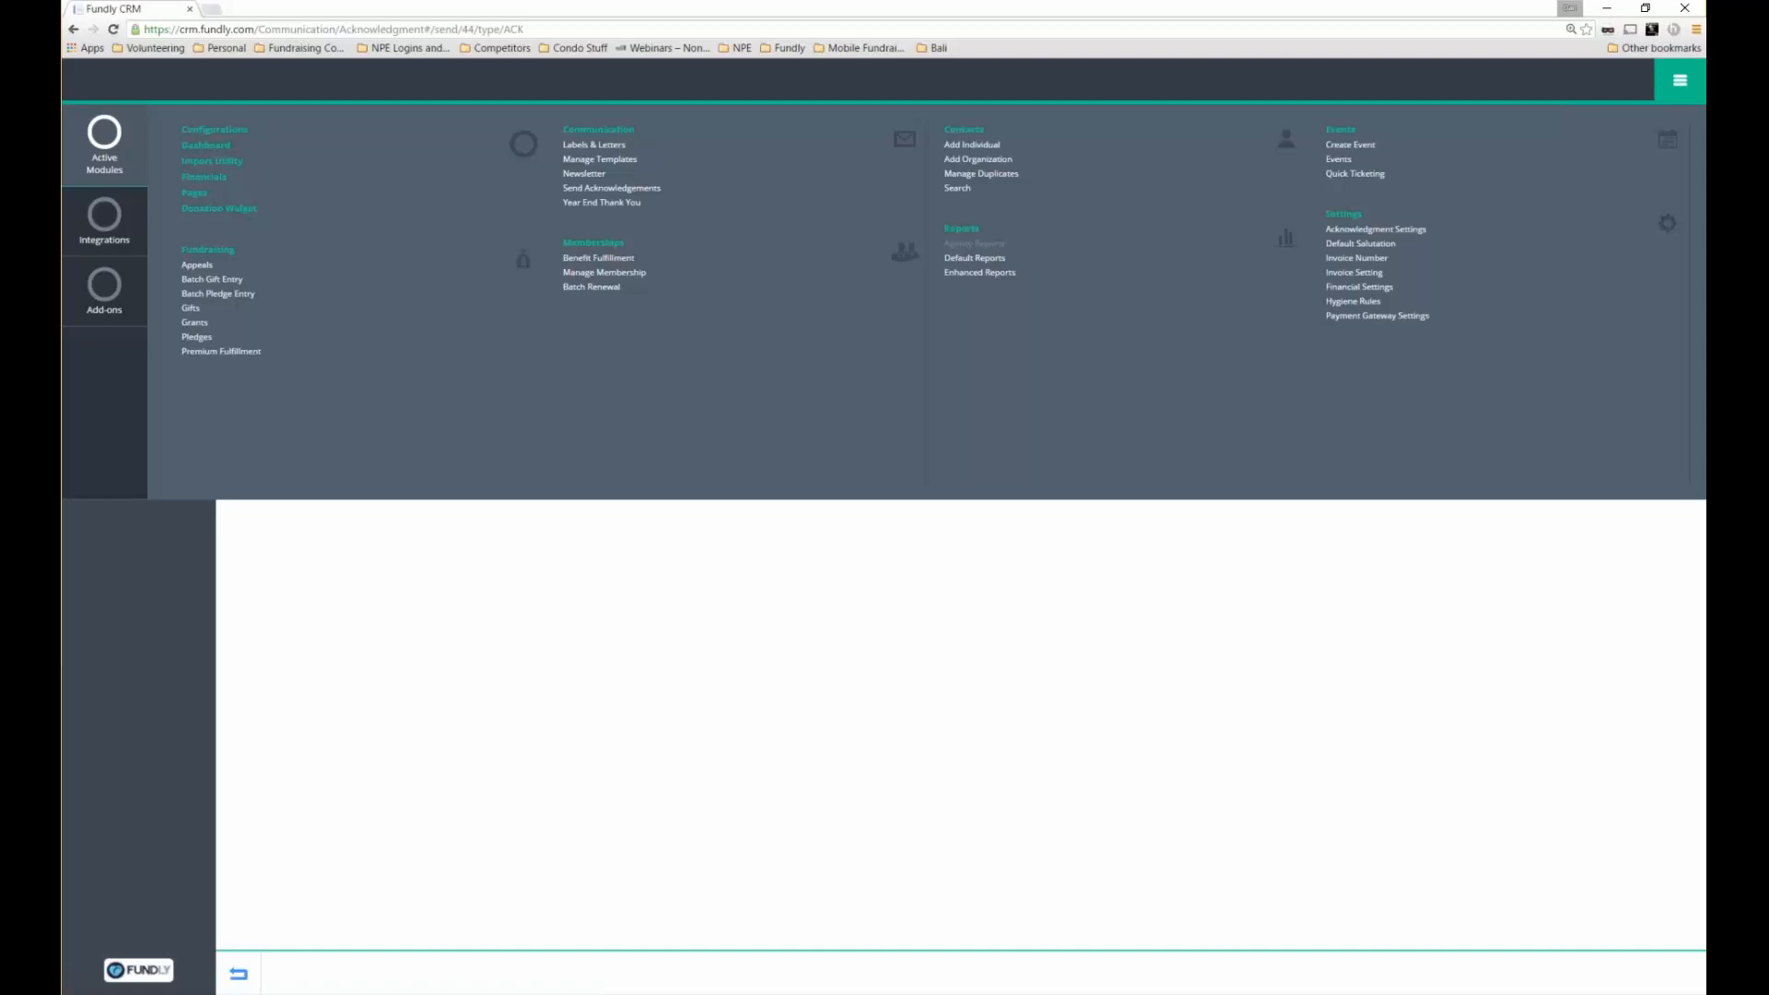
Browse Default Reports, viewing the Grants list and the Donation Reports list
left_click(966, 262)
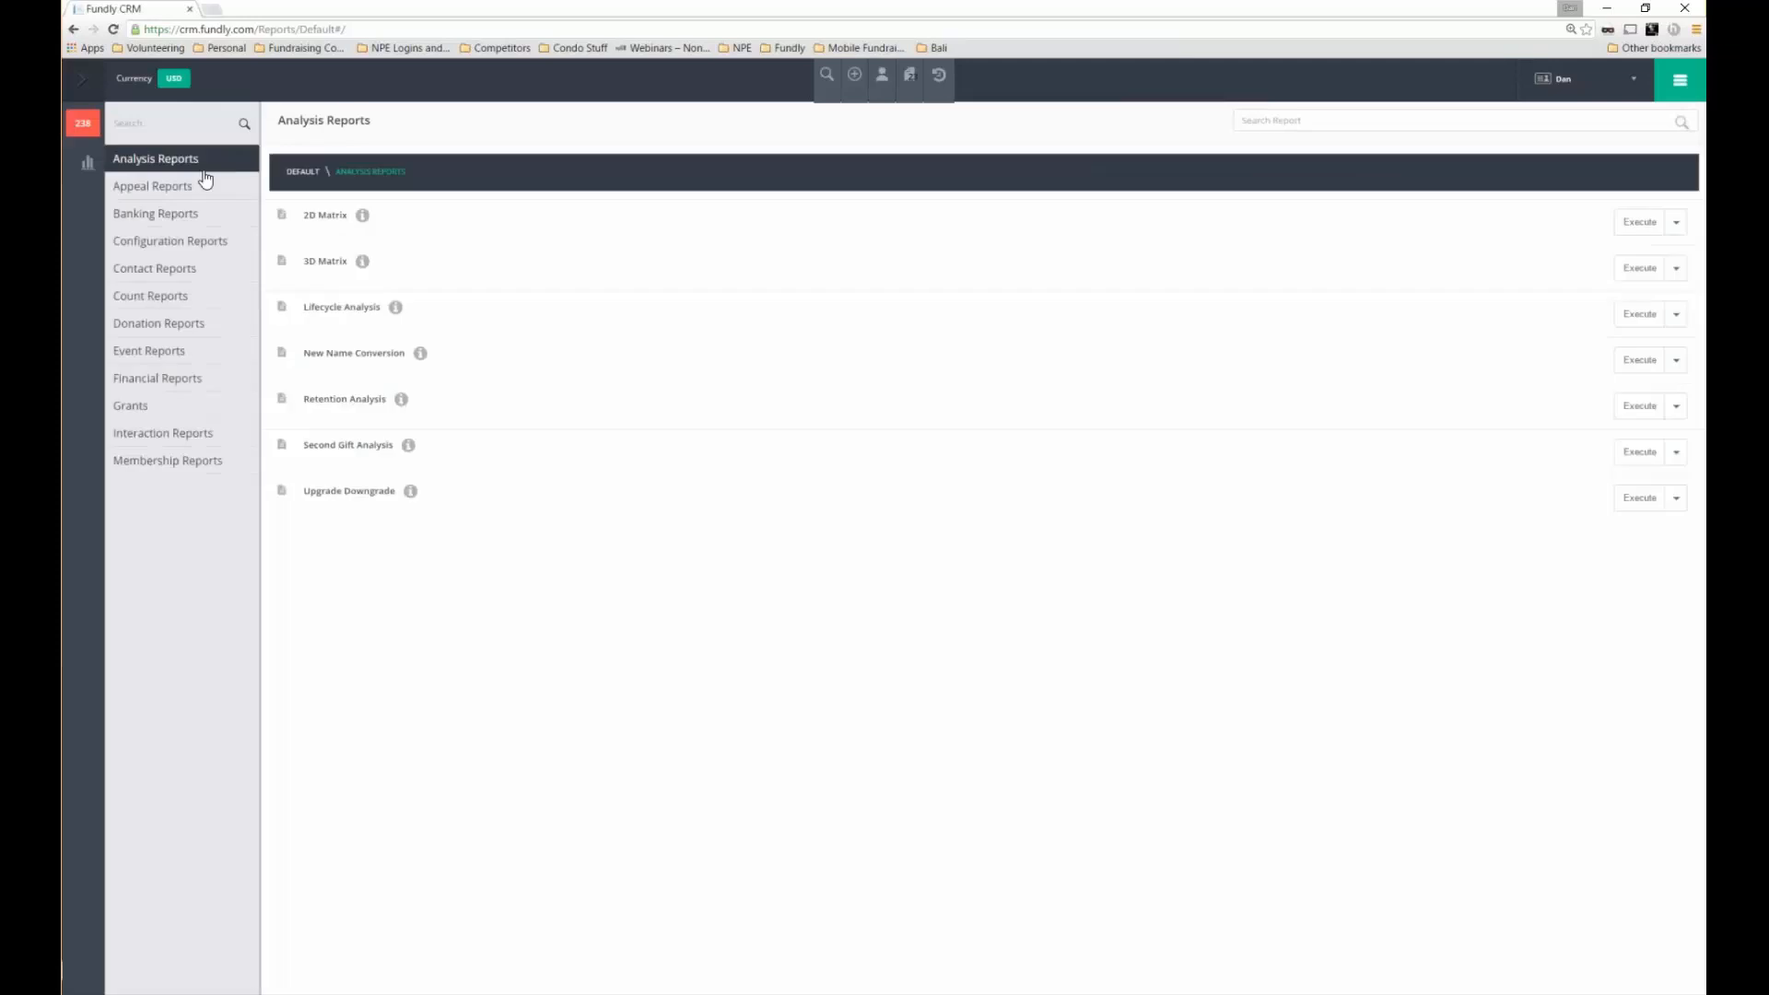
left_click(179, 408)
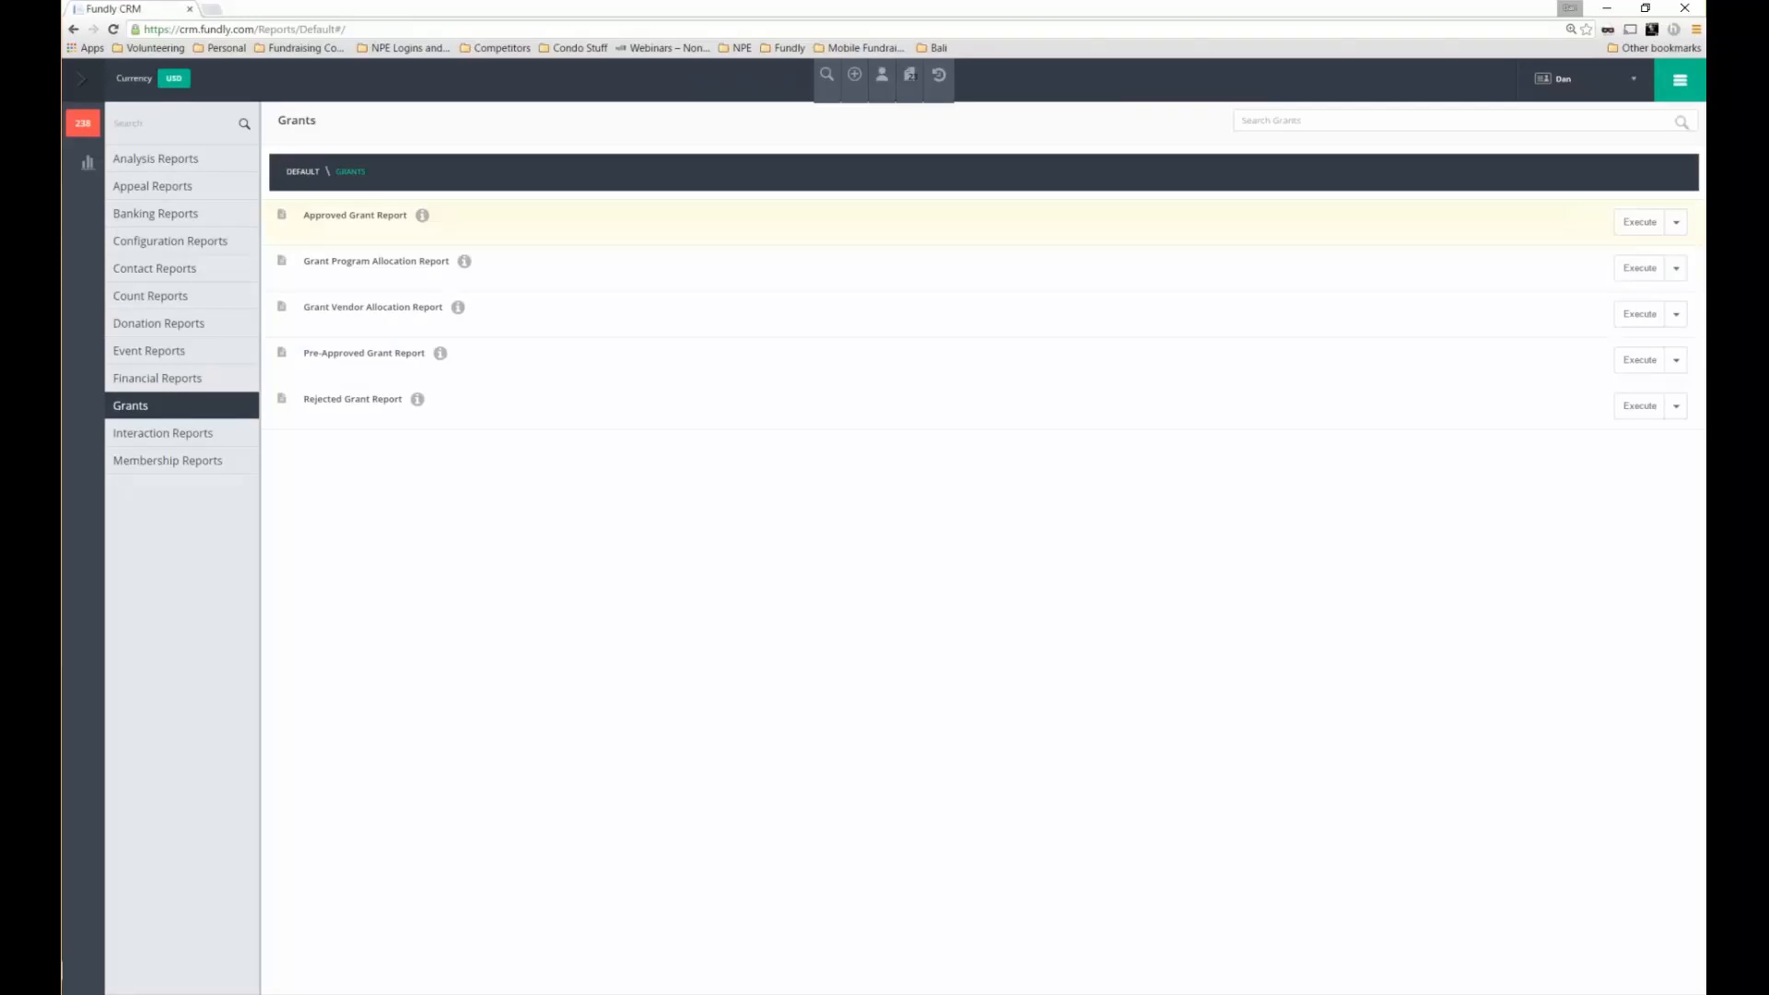
left_click(175, 329)
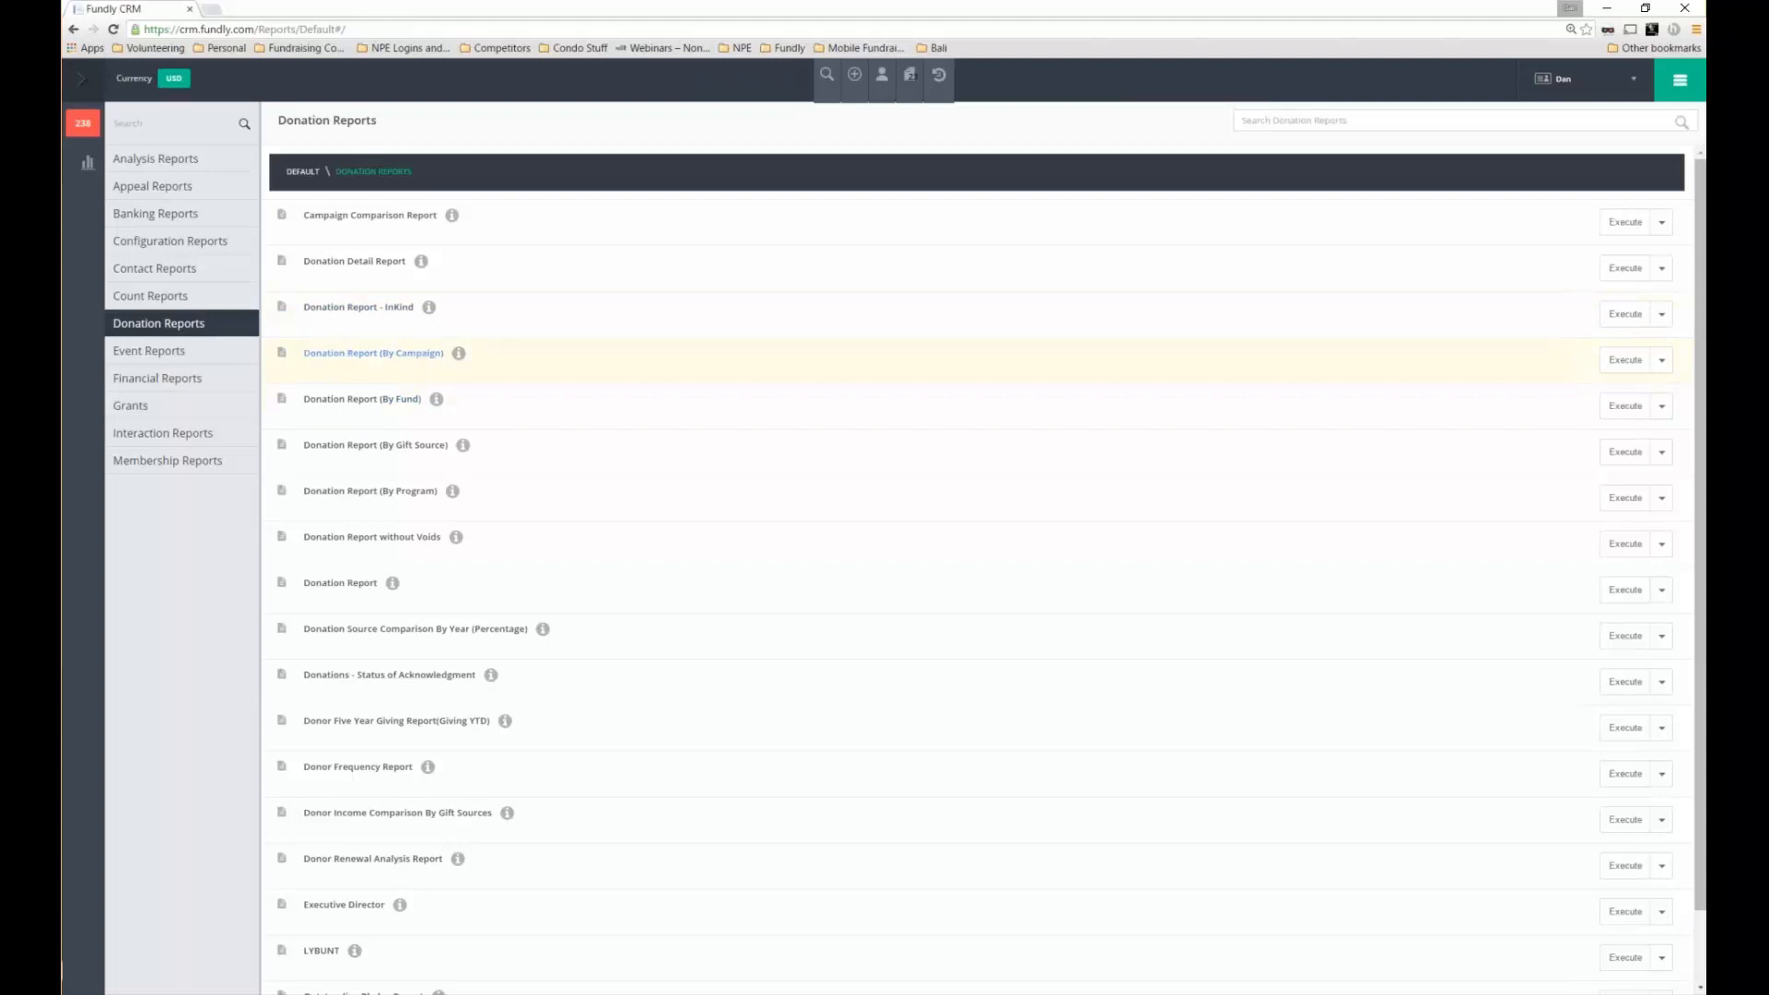
scroll(446, 502, "down", 1)
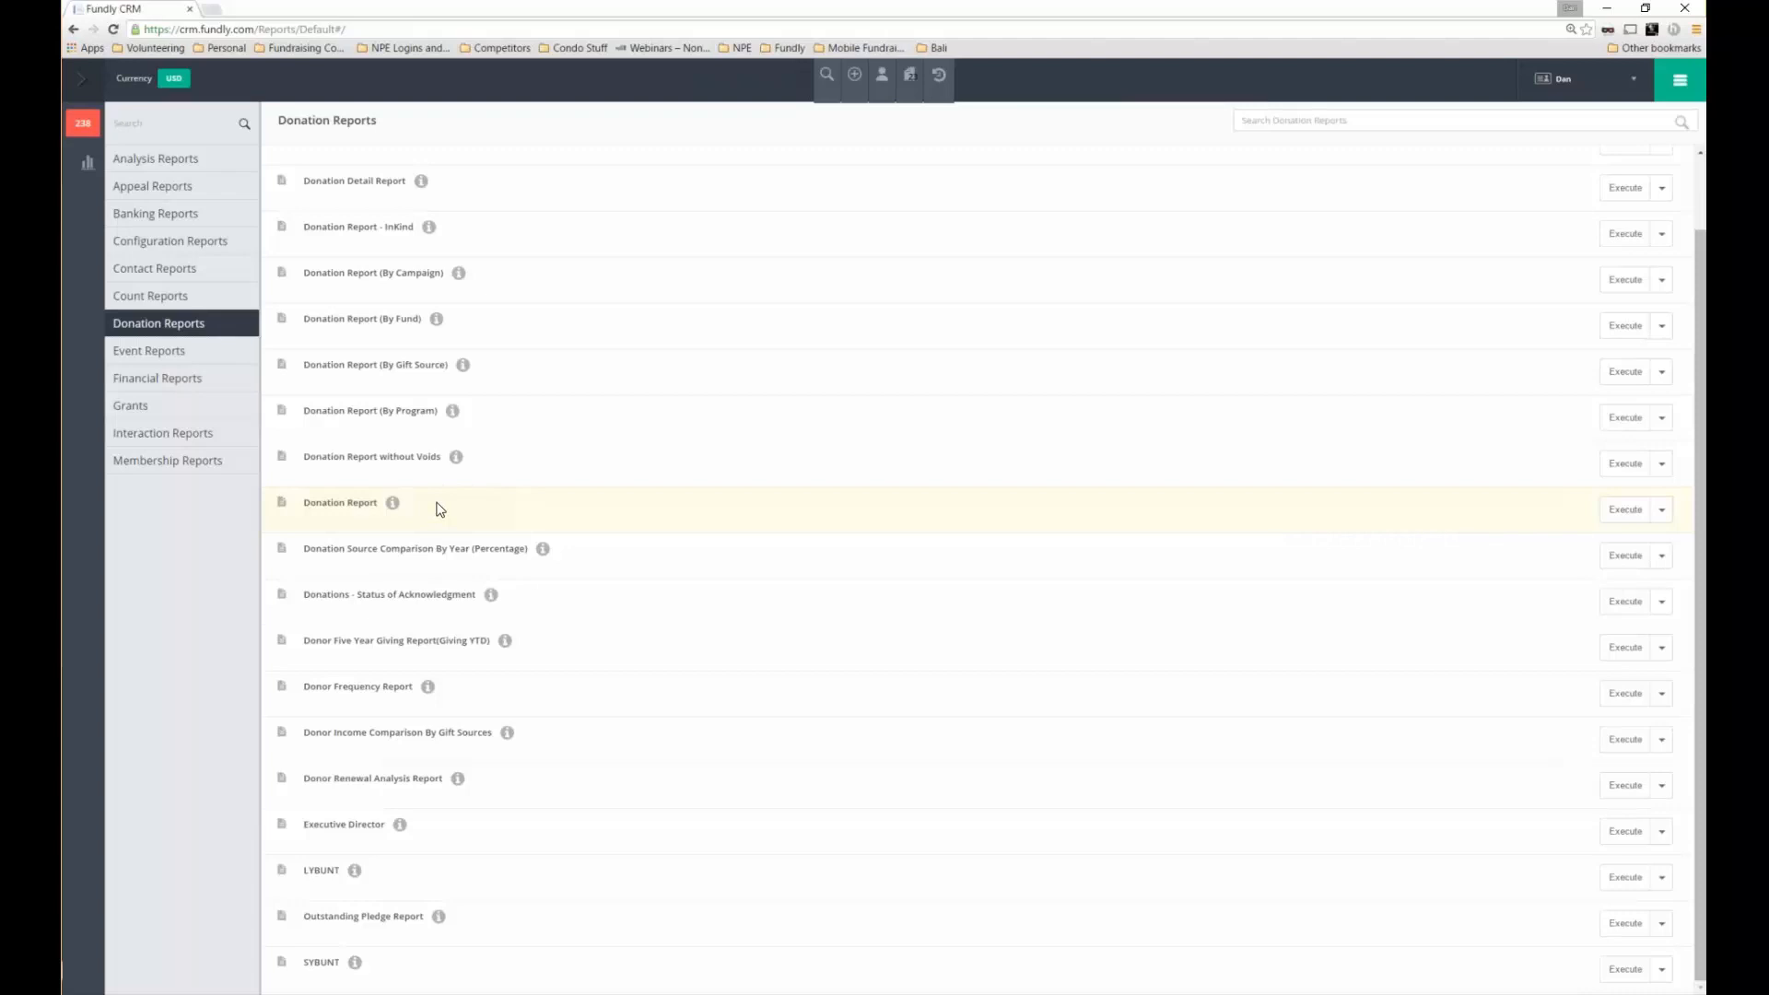
scroll(440, 508, "up", 1)
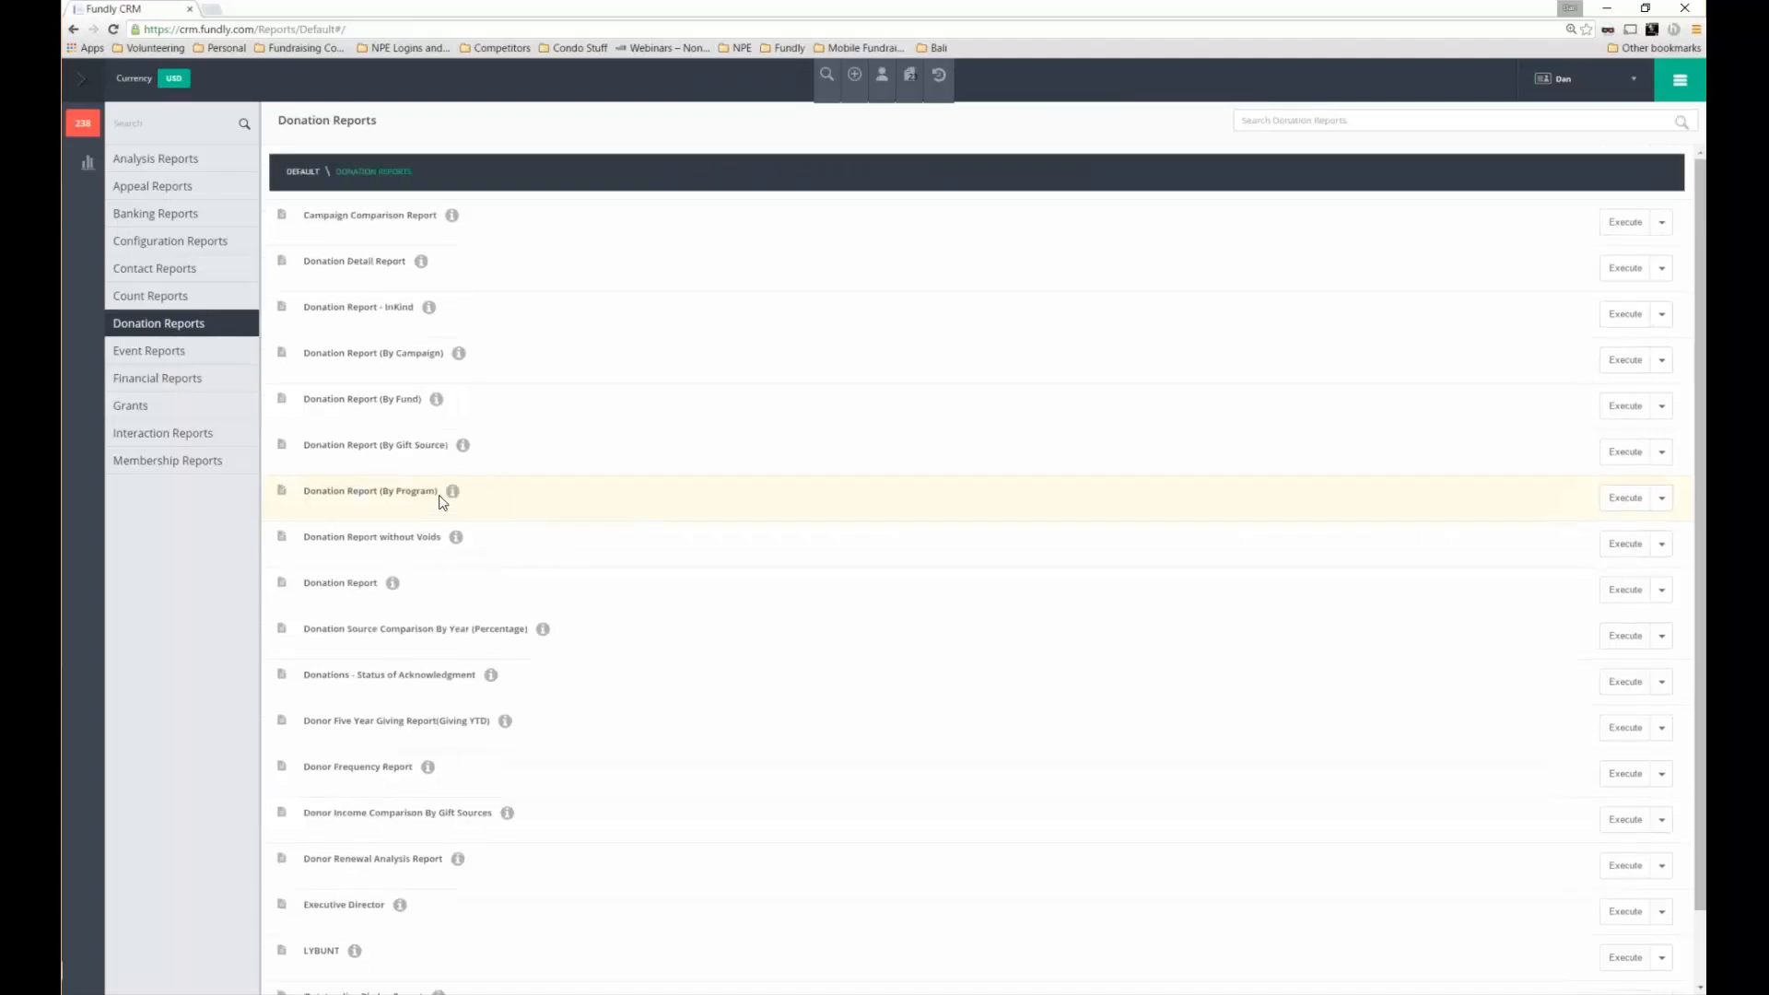
left_click(1693, 88)
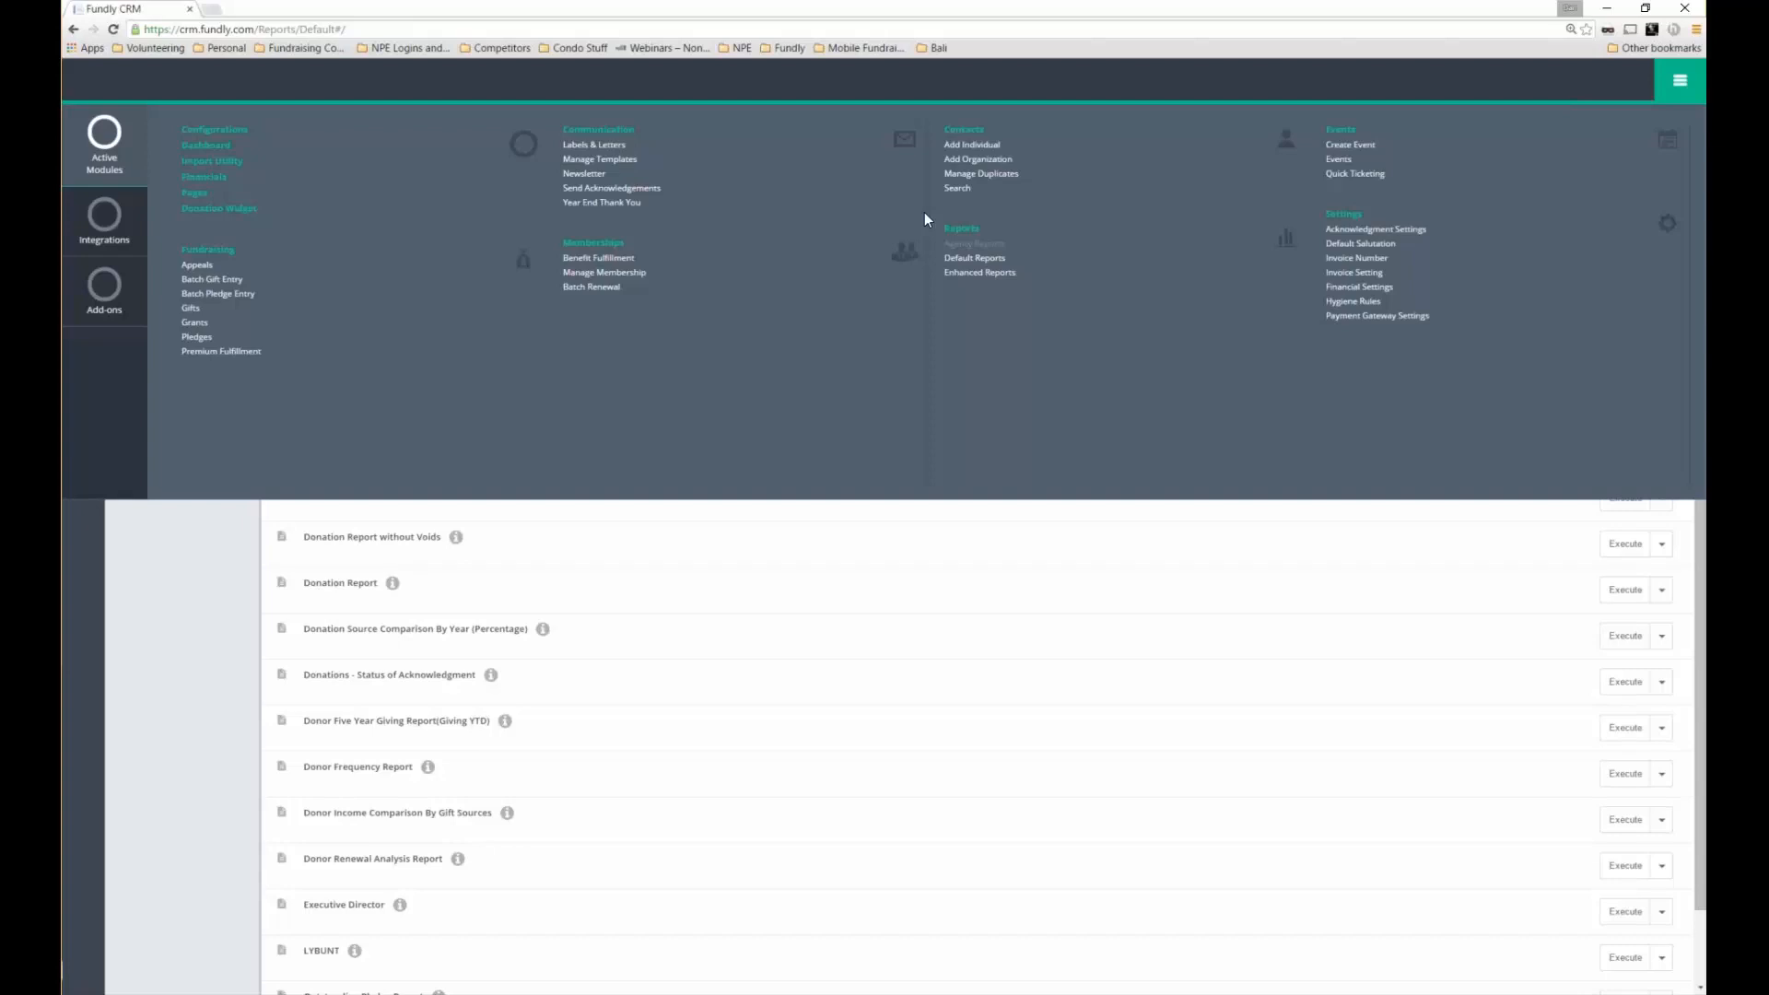
Open Financials to review the $7,634.00 transactions and dismiss the QuickBooks sync authorization
left_click(206, 177)
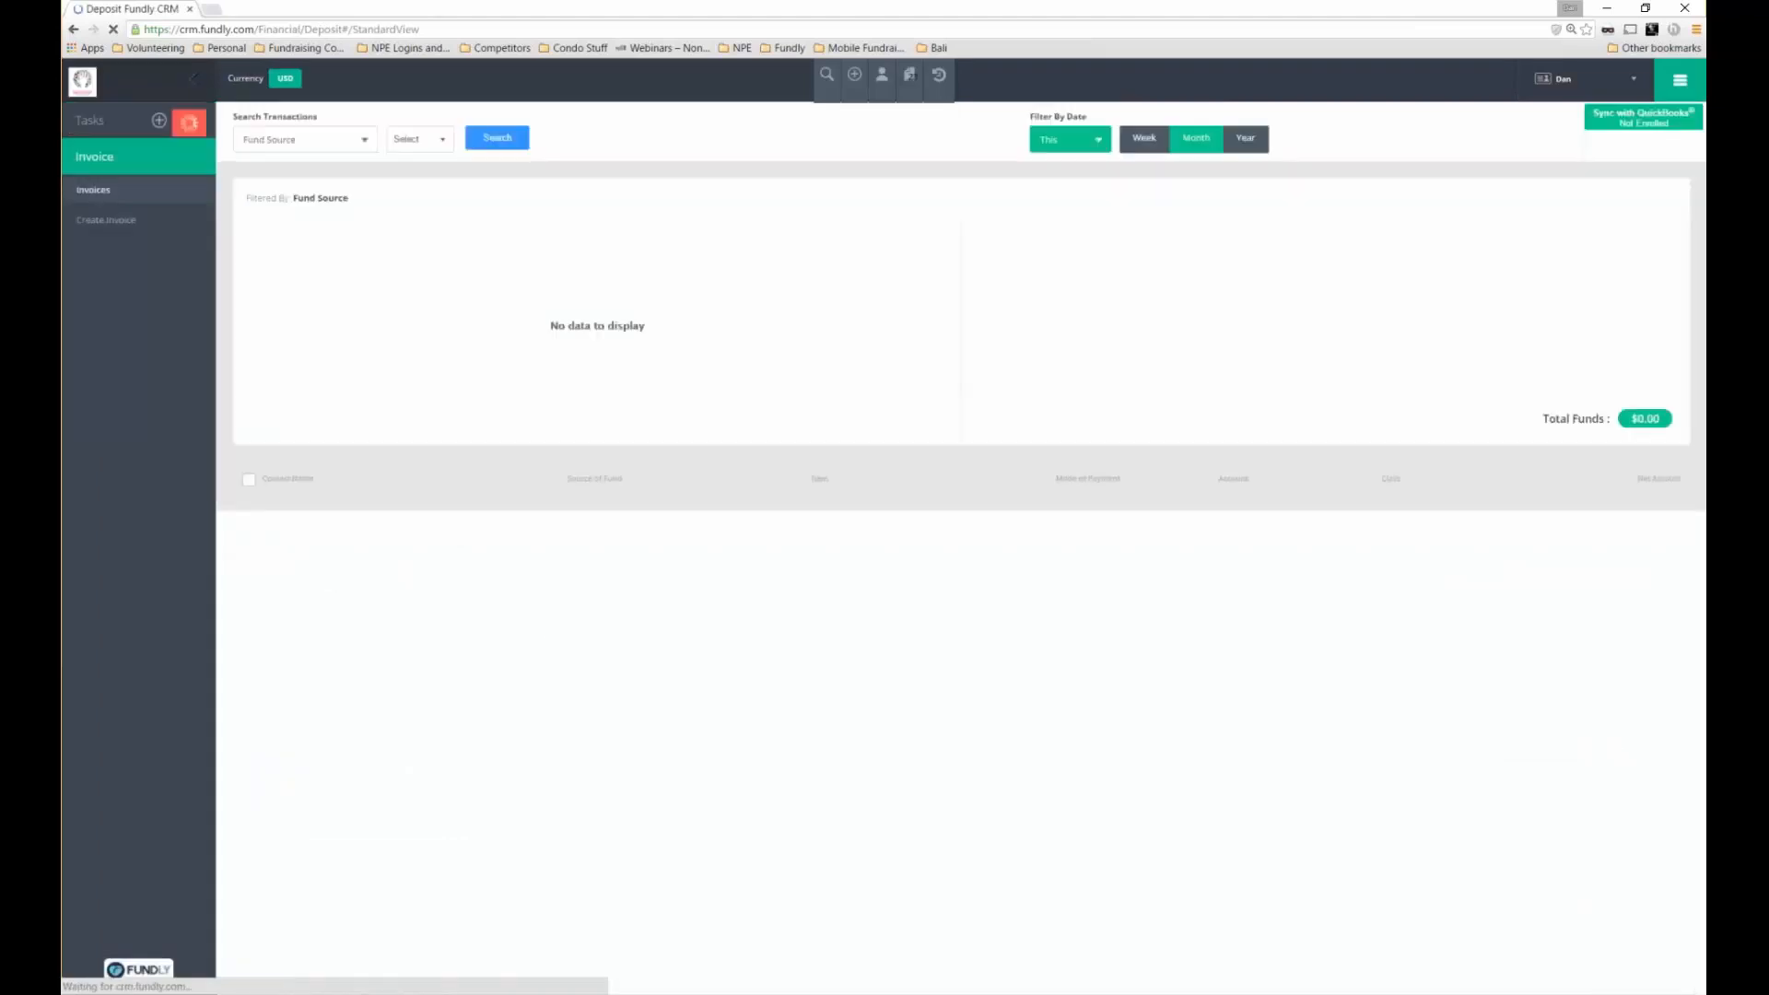
mouse_move(1612, 121)
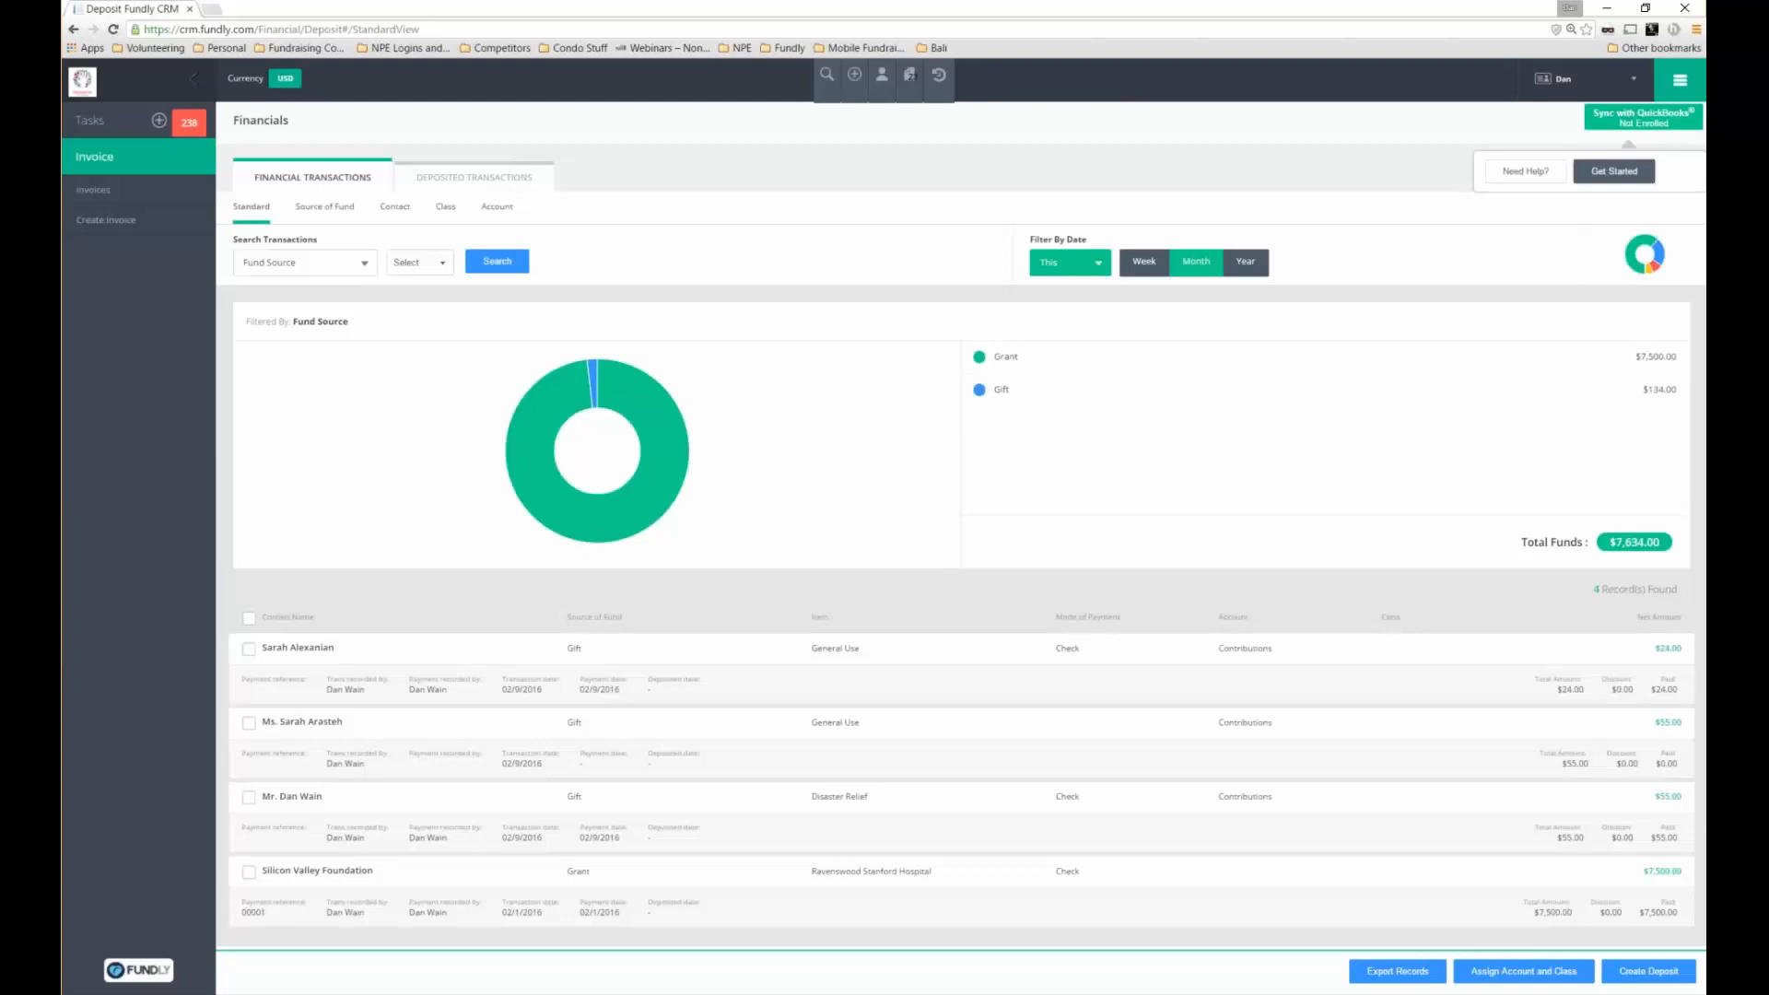
left_click(1613, 171)
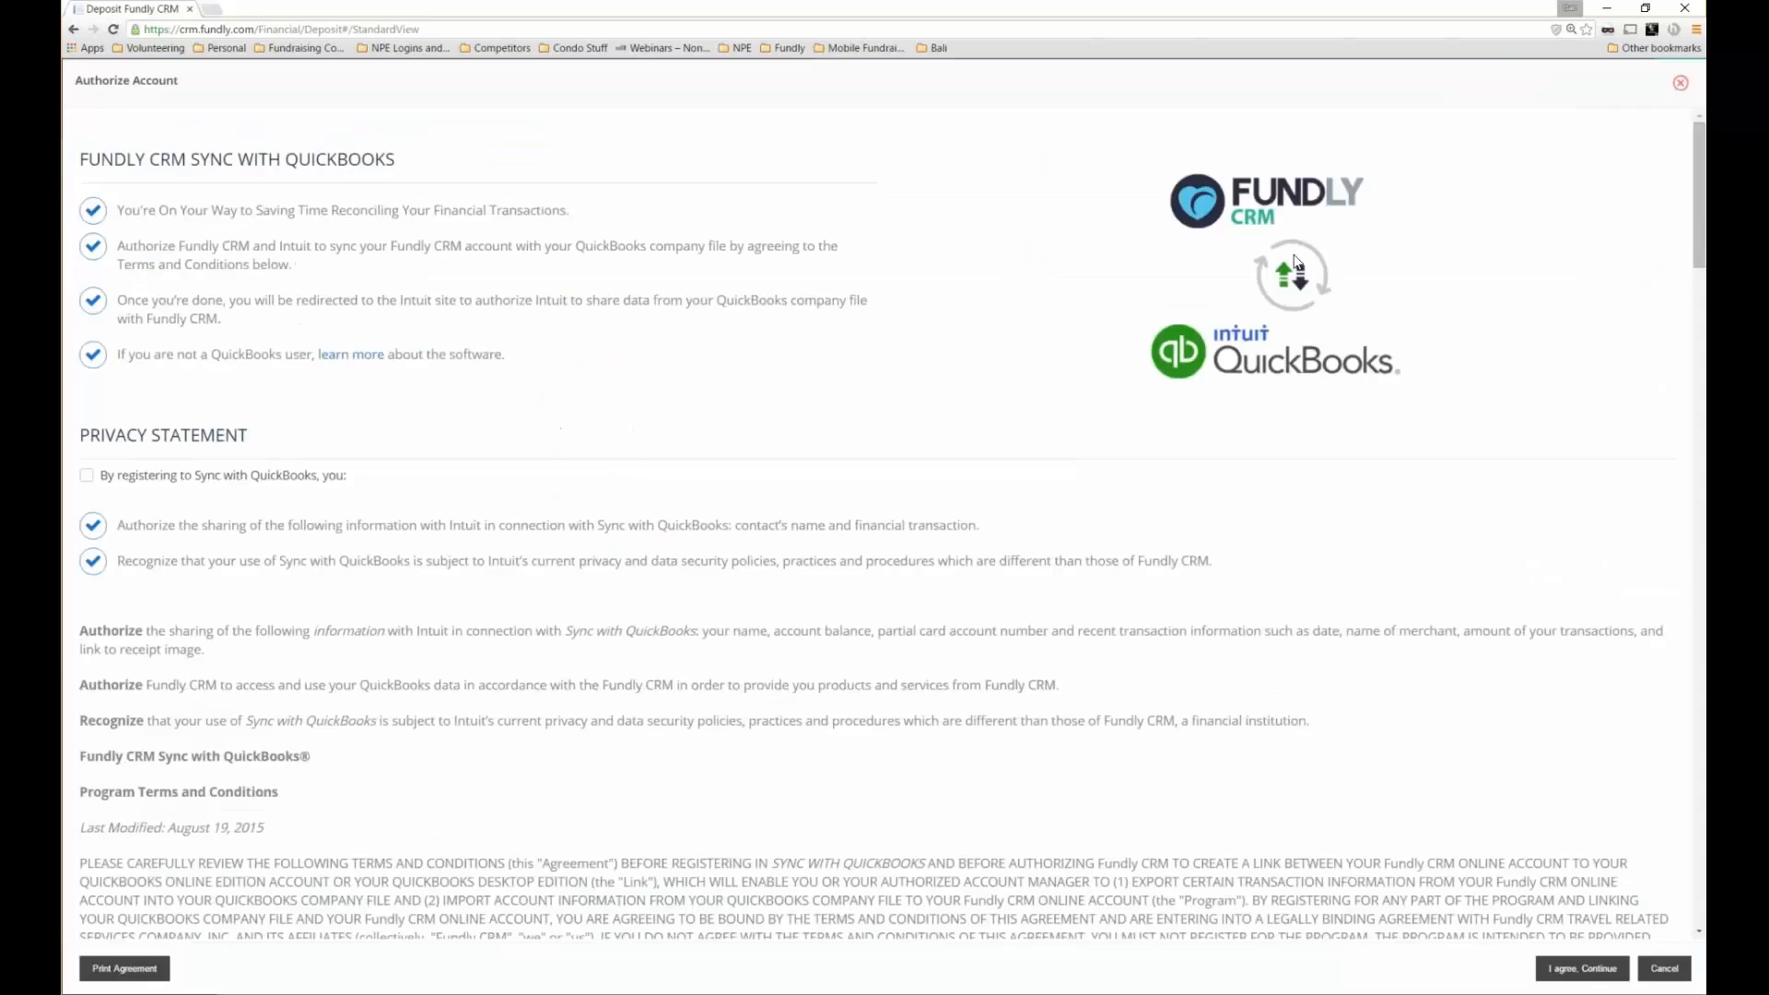
left_click(1679, 82)
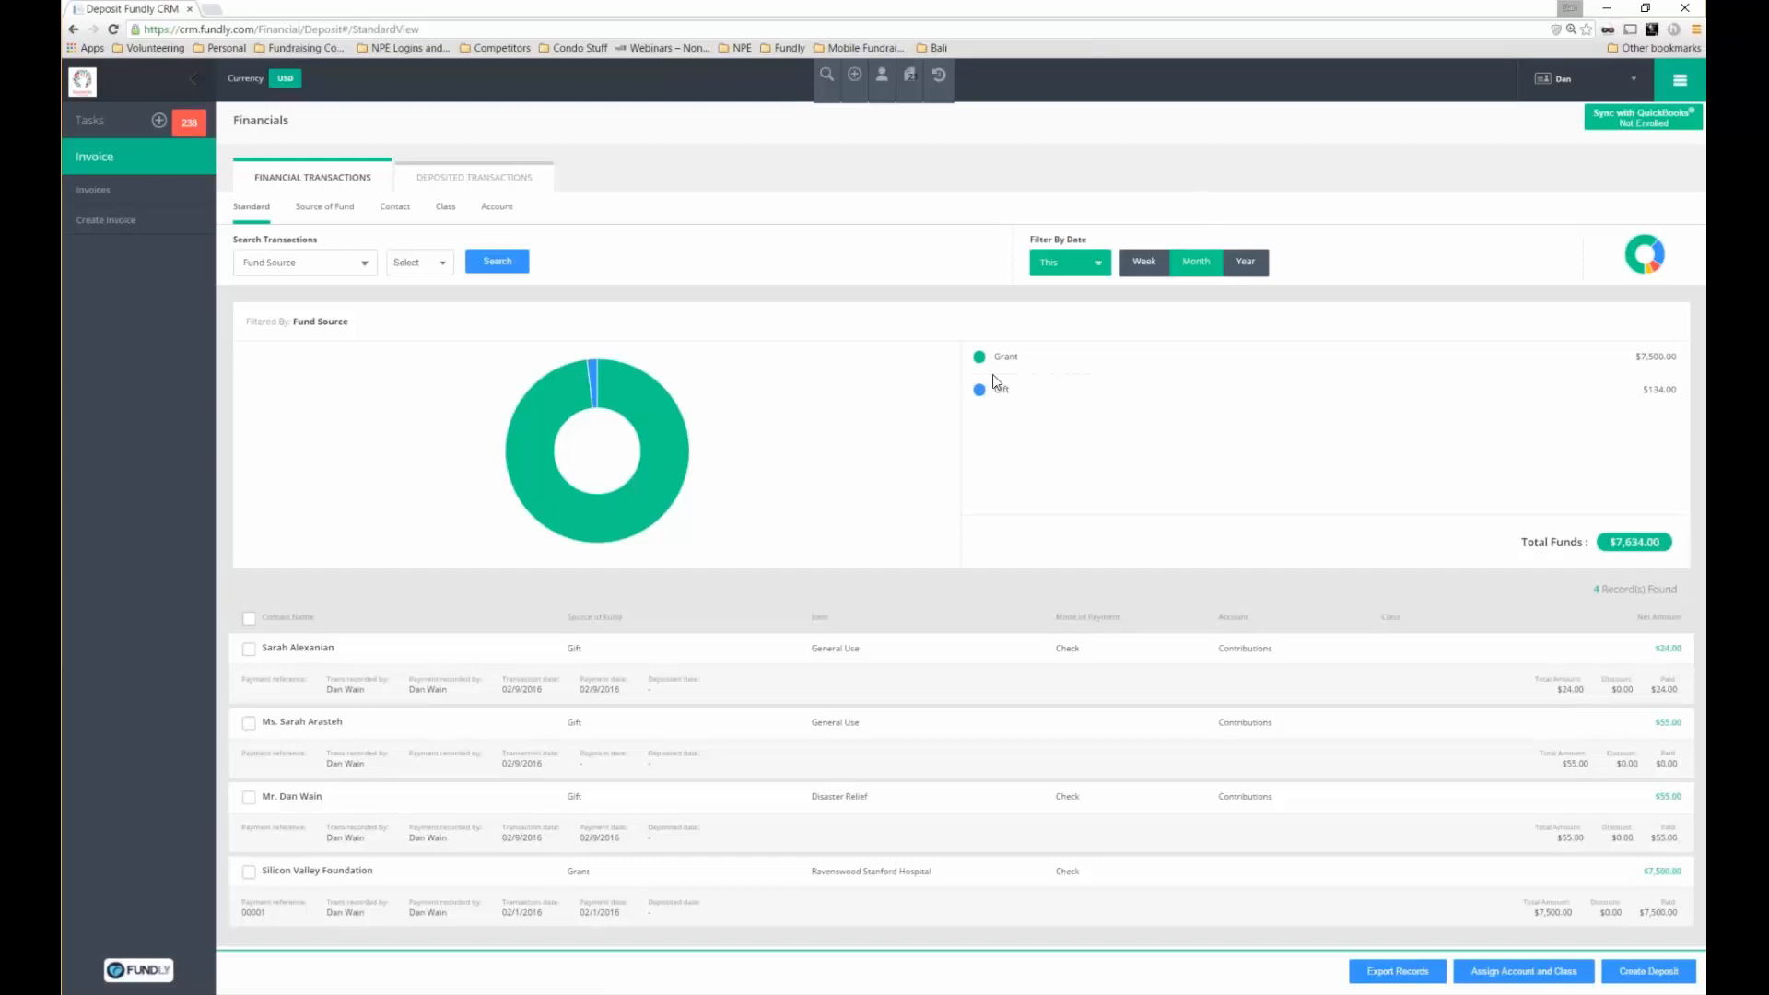
left_click(1679, 80)
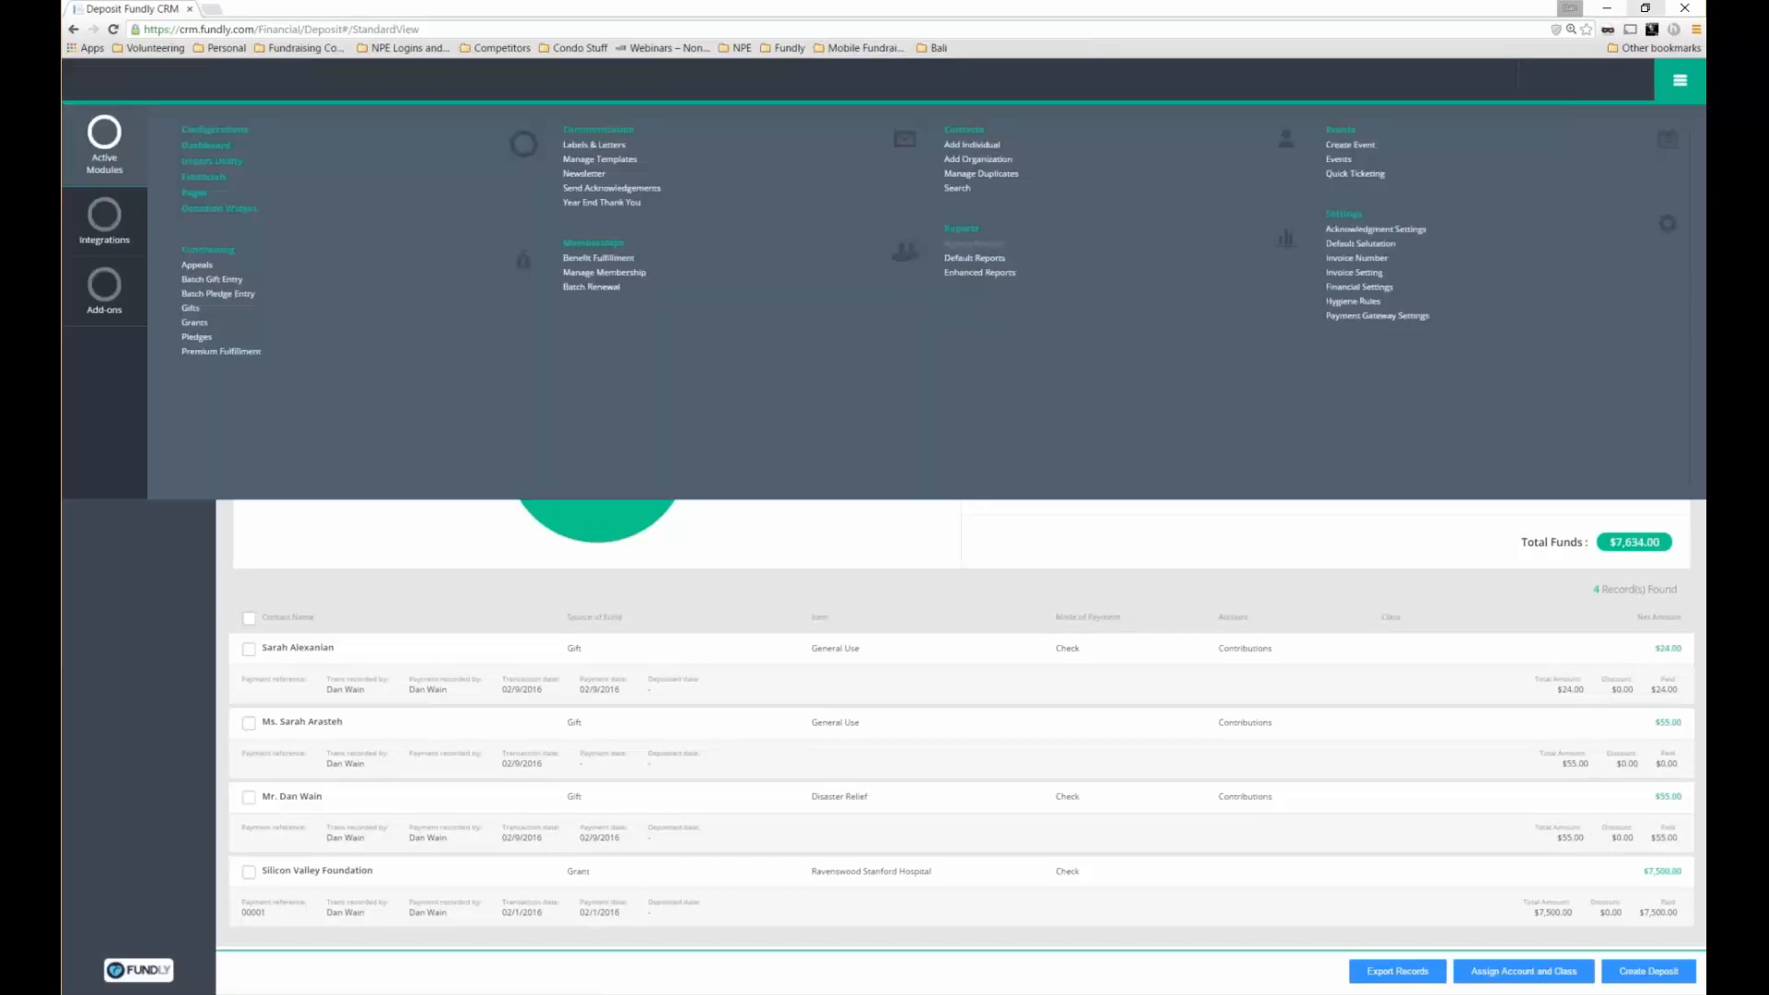